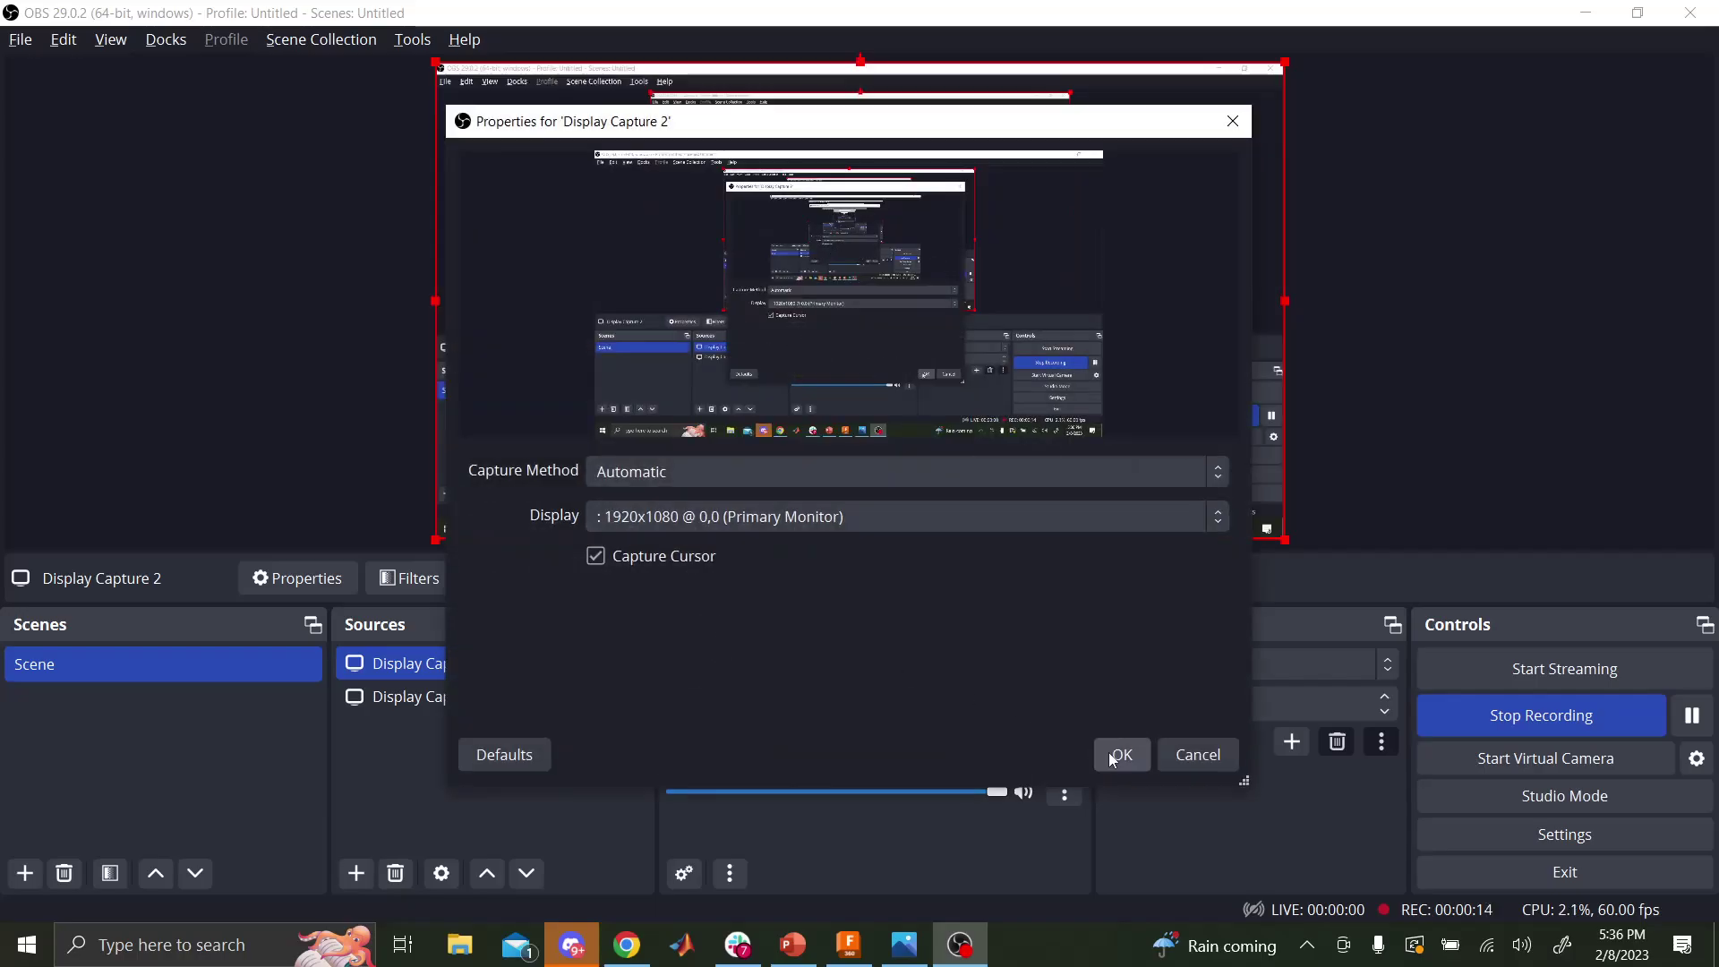
# - Confirm the Display Capture 2 settings in OBS and bring up the PowerPoint CAD Training deck
pyautogui.click(1110, 752)
pyautogui.hotkey('alt', 'Tab')
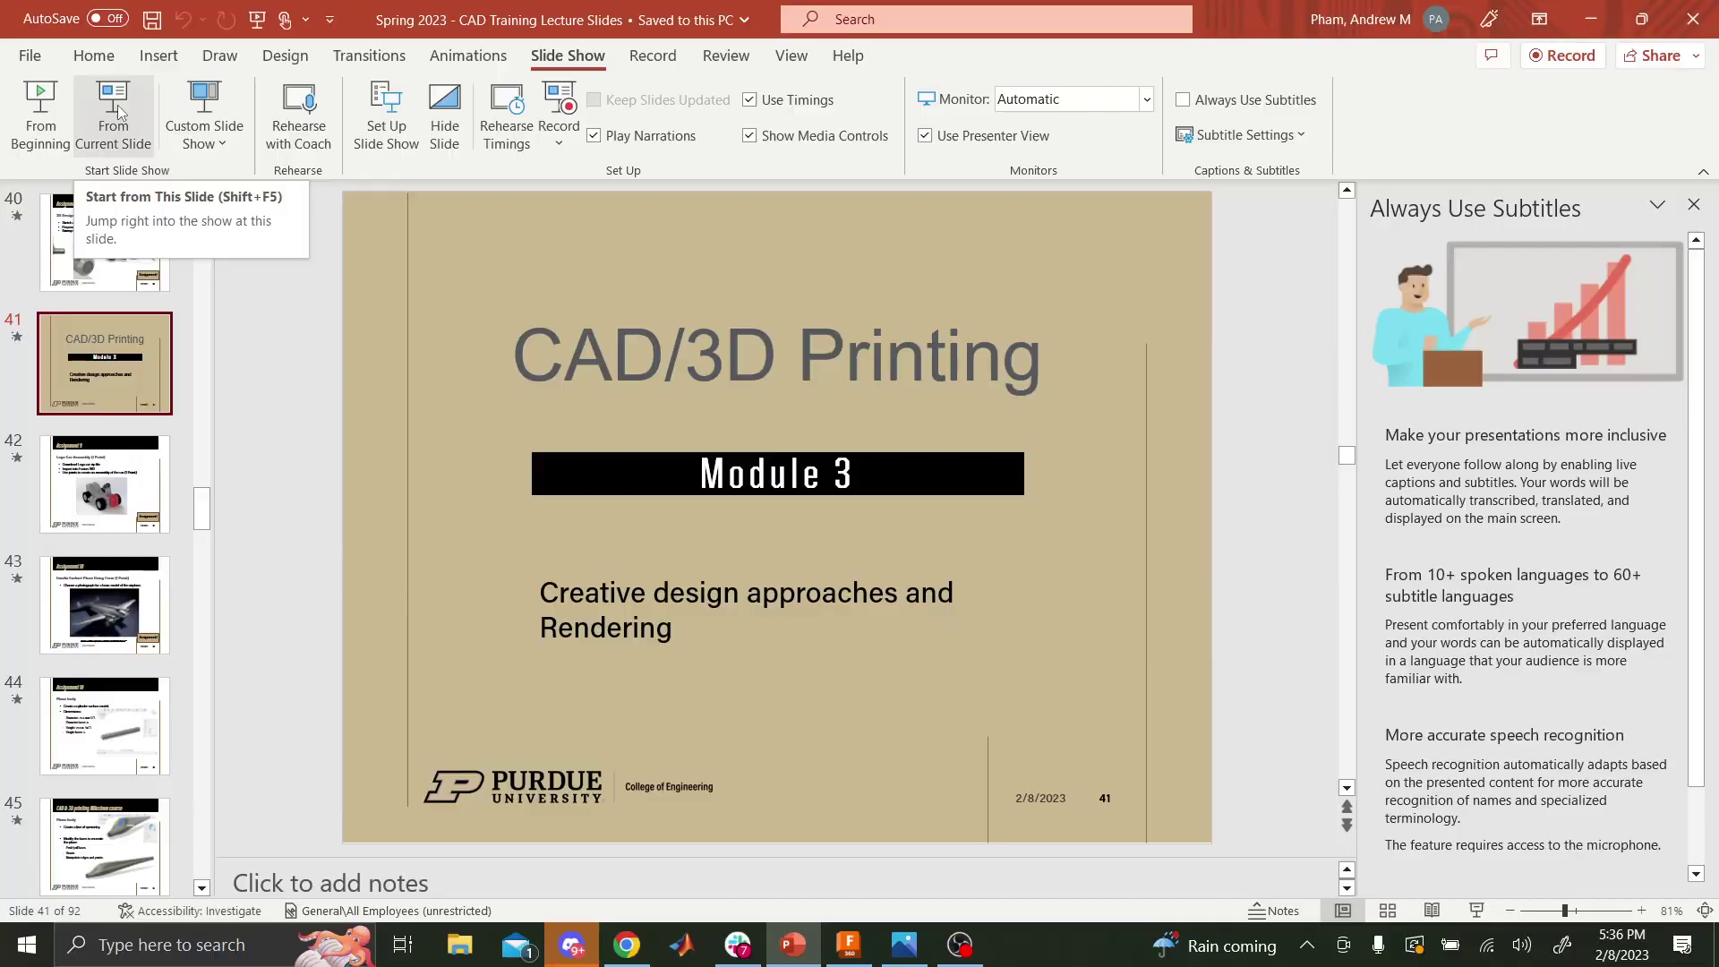
# - Present from slide 41 and advance to slide 42, 'Assignment 9 – Lego Car Assembly (1 Point)'
pyautogui.click(119, 109)
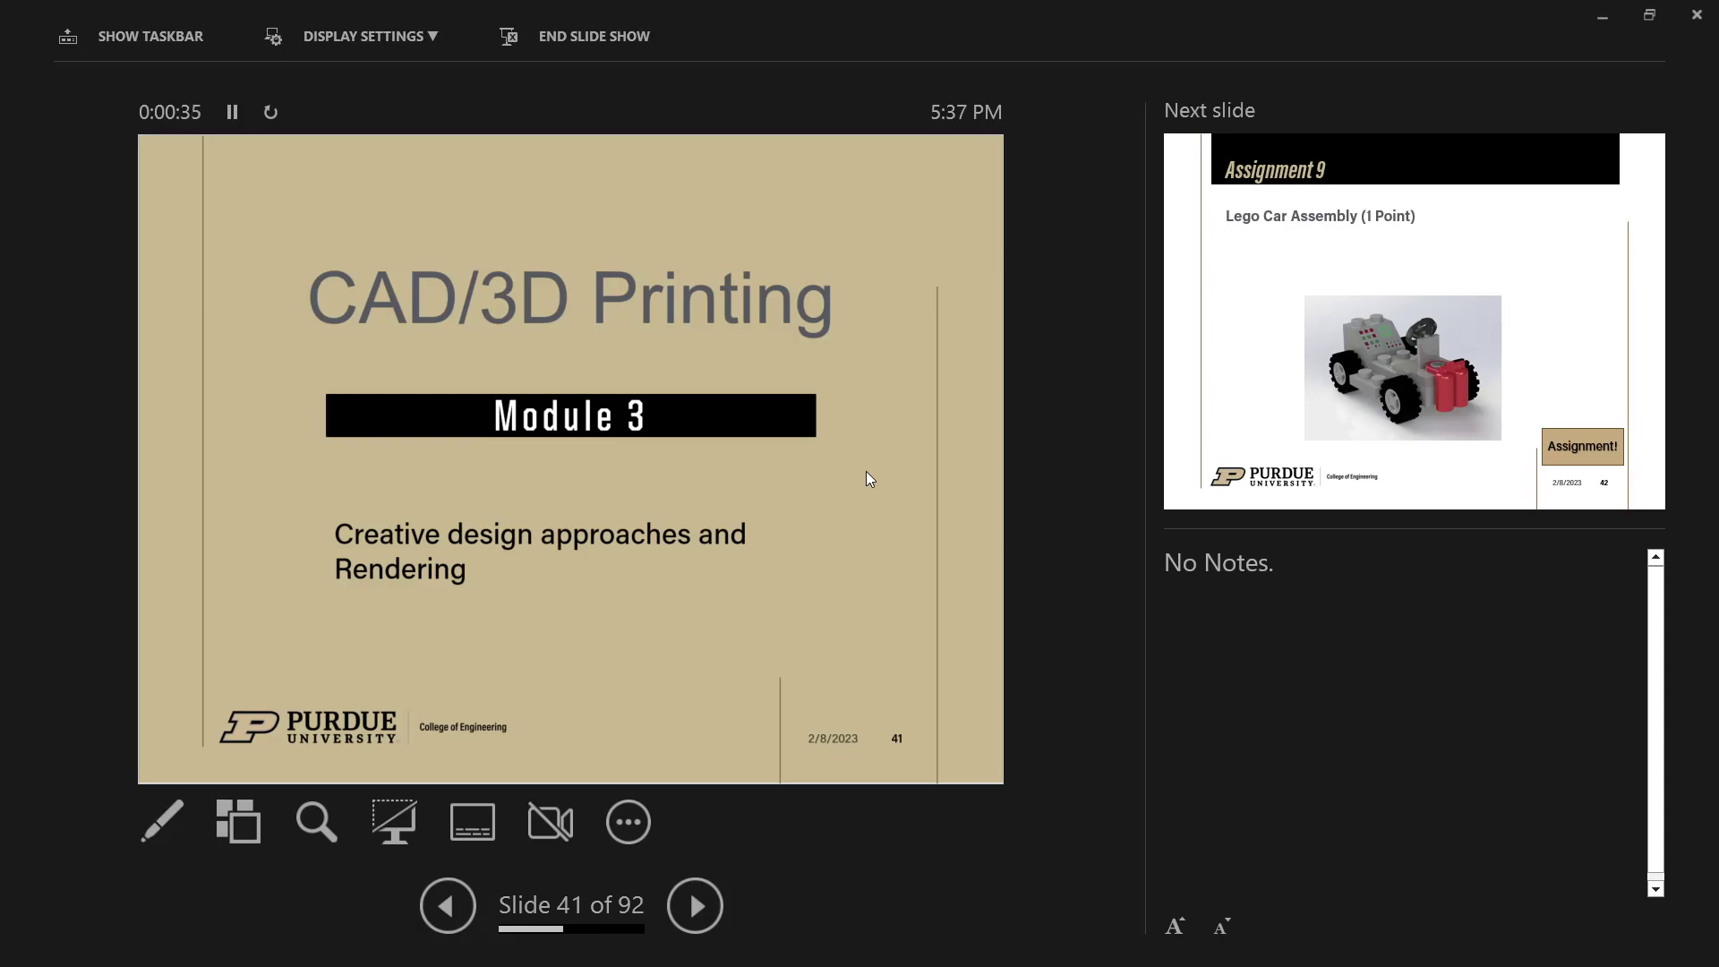
pyautogui.press('Right')
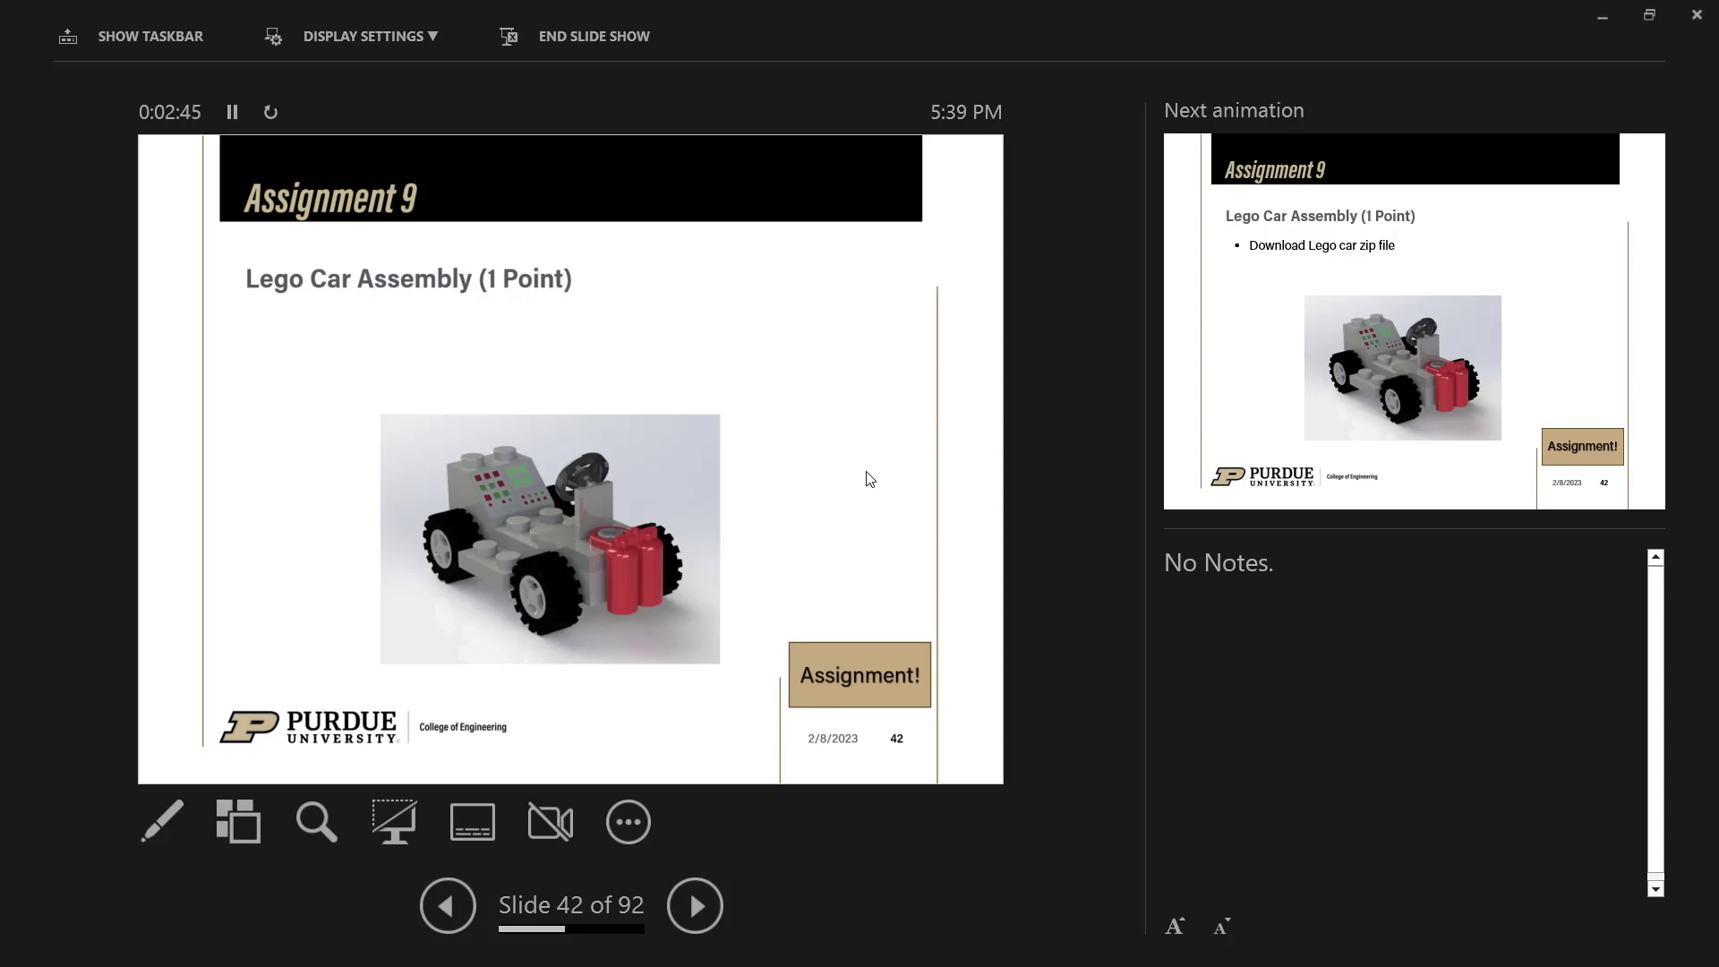
# - End the slide show and bring the Fusion 360 'Lego Car Assem v1' window forward
pyautogui.press('Escape')
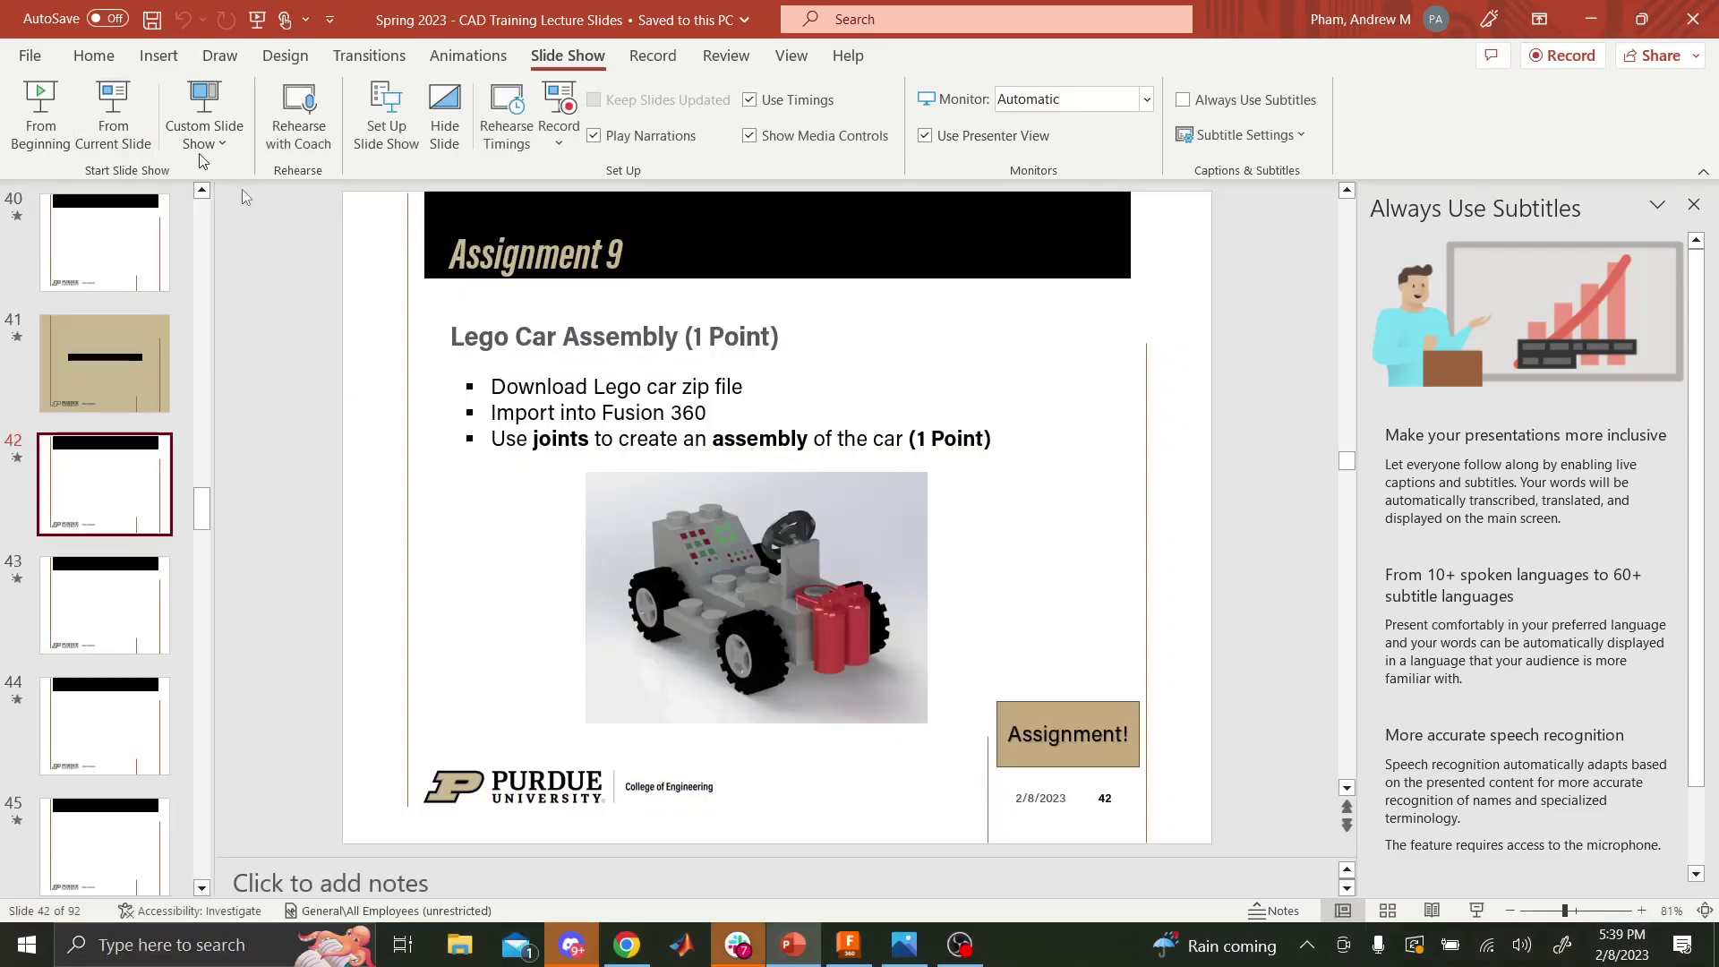
pyautogui.hotkey('alt', 'Tab')
pyautogui.press('Tab')
pyautogui.click(737, 506)
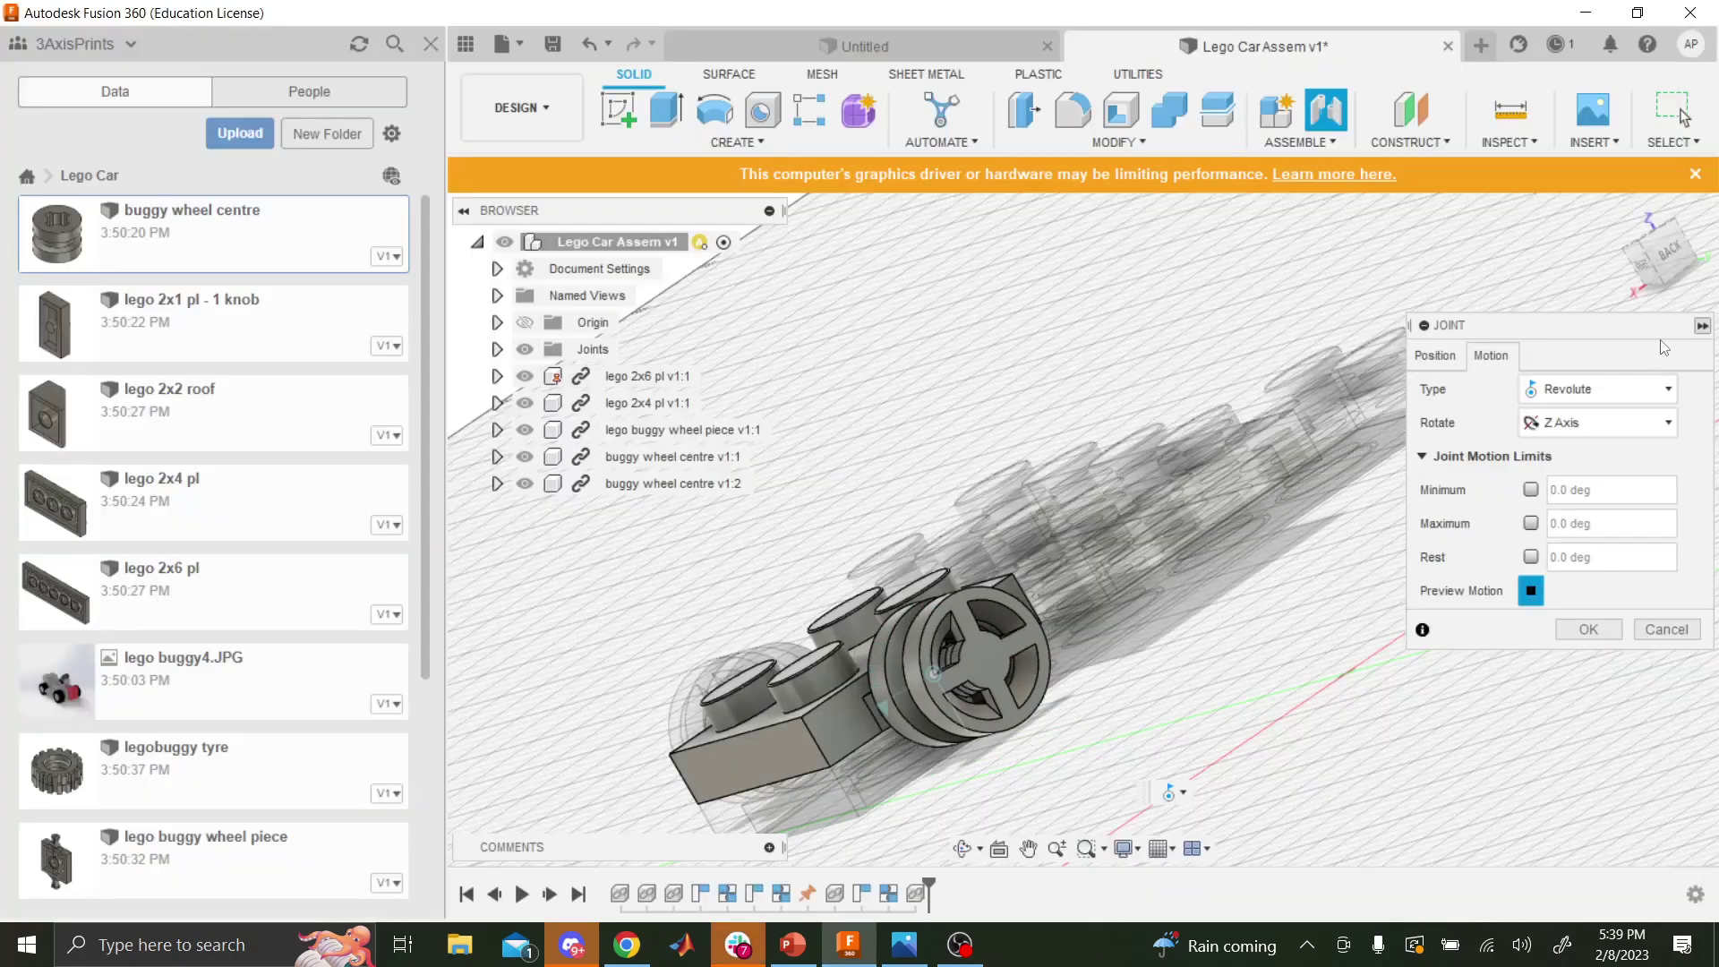
# - Cancel the unfinished revolute joint and close Lego Car Assem without saving
pyautogui.click(1666, 629)
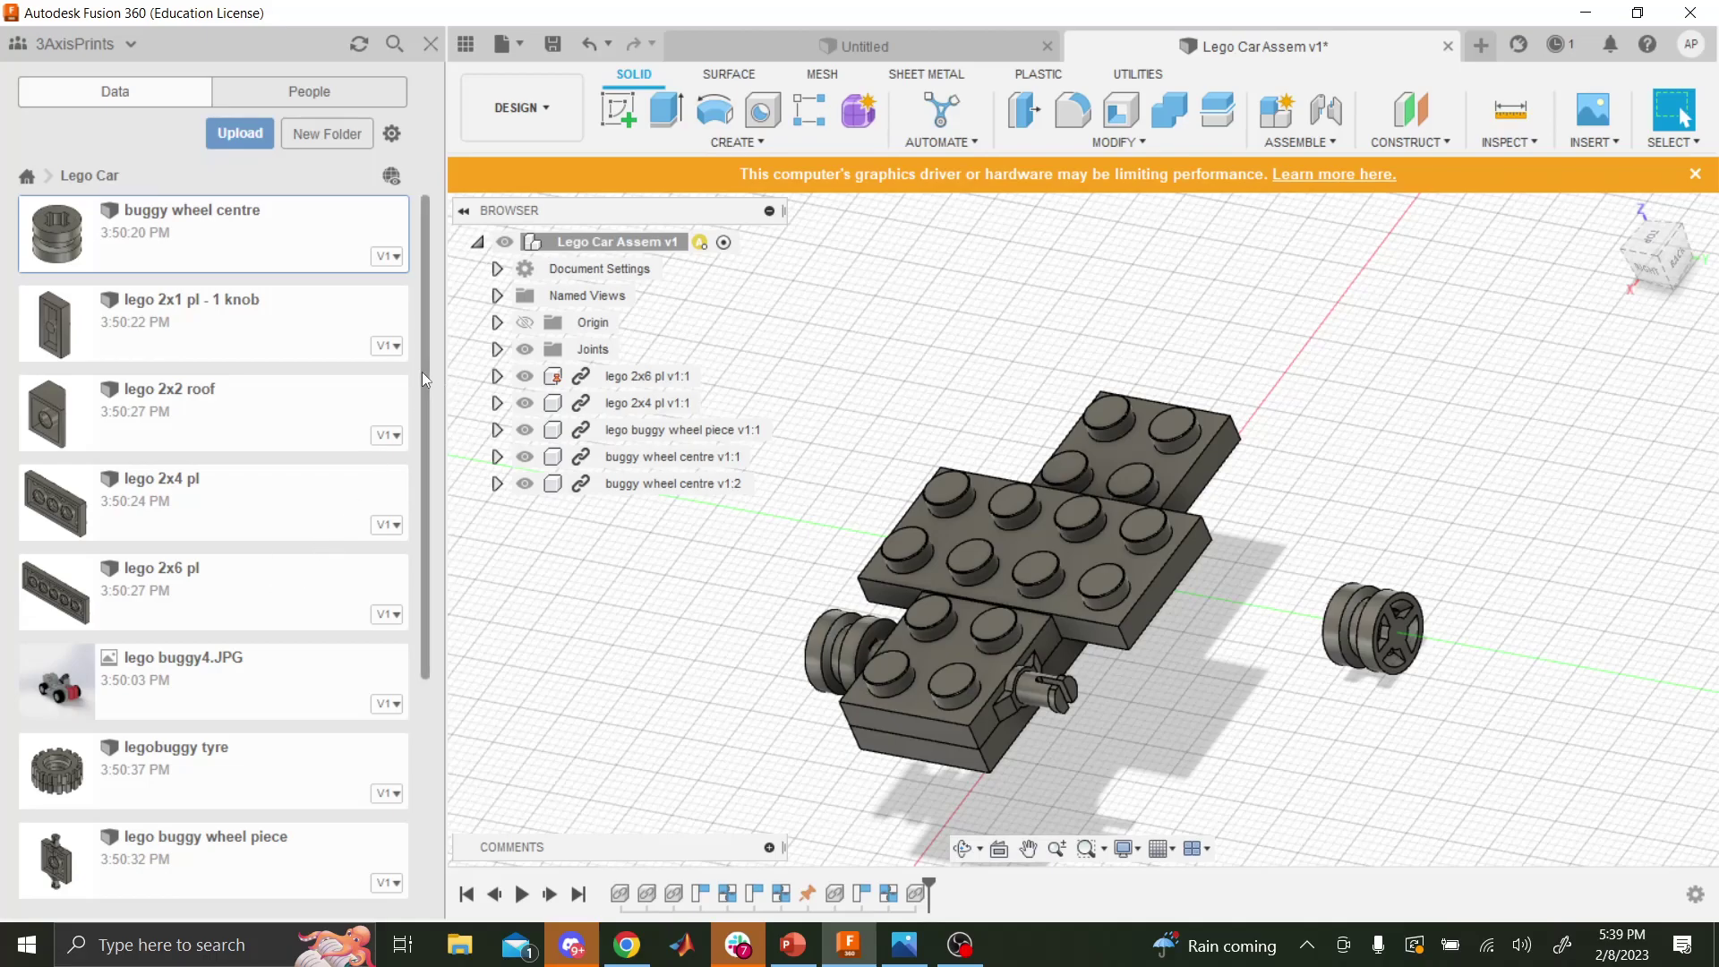
pyautogui.moveTo(423, 369); pyautogui.dragTo(438, 331)
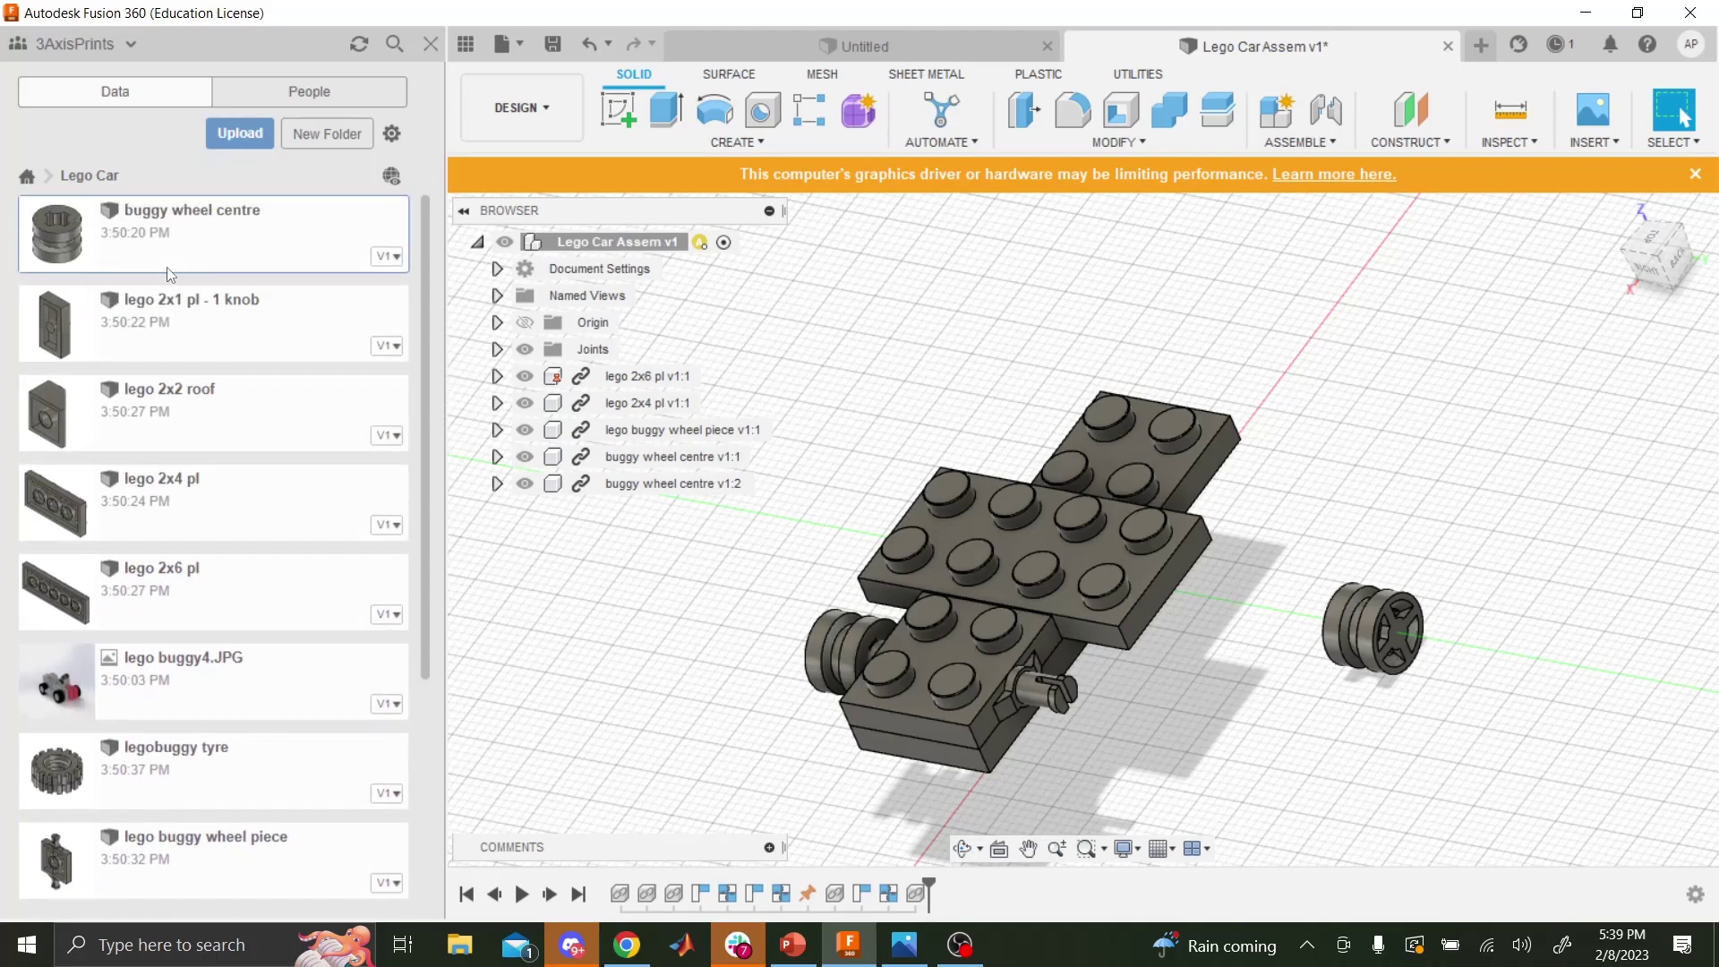
pyautogui.moveTo(167, 267); pyautogui.dragTo(1049, 503)
pyautogui.click(1448, 46)
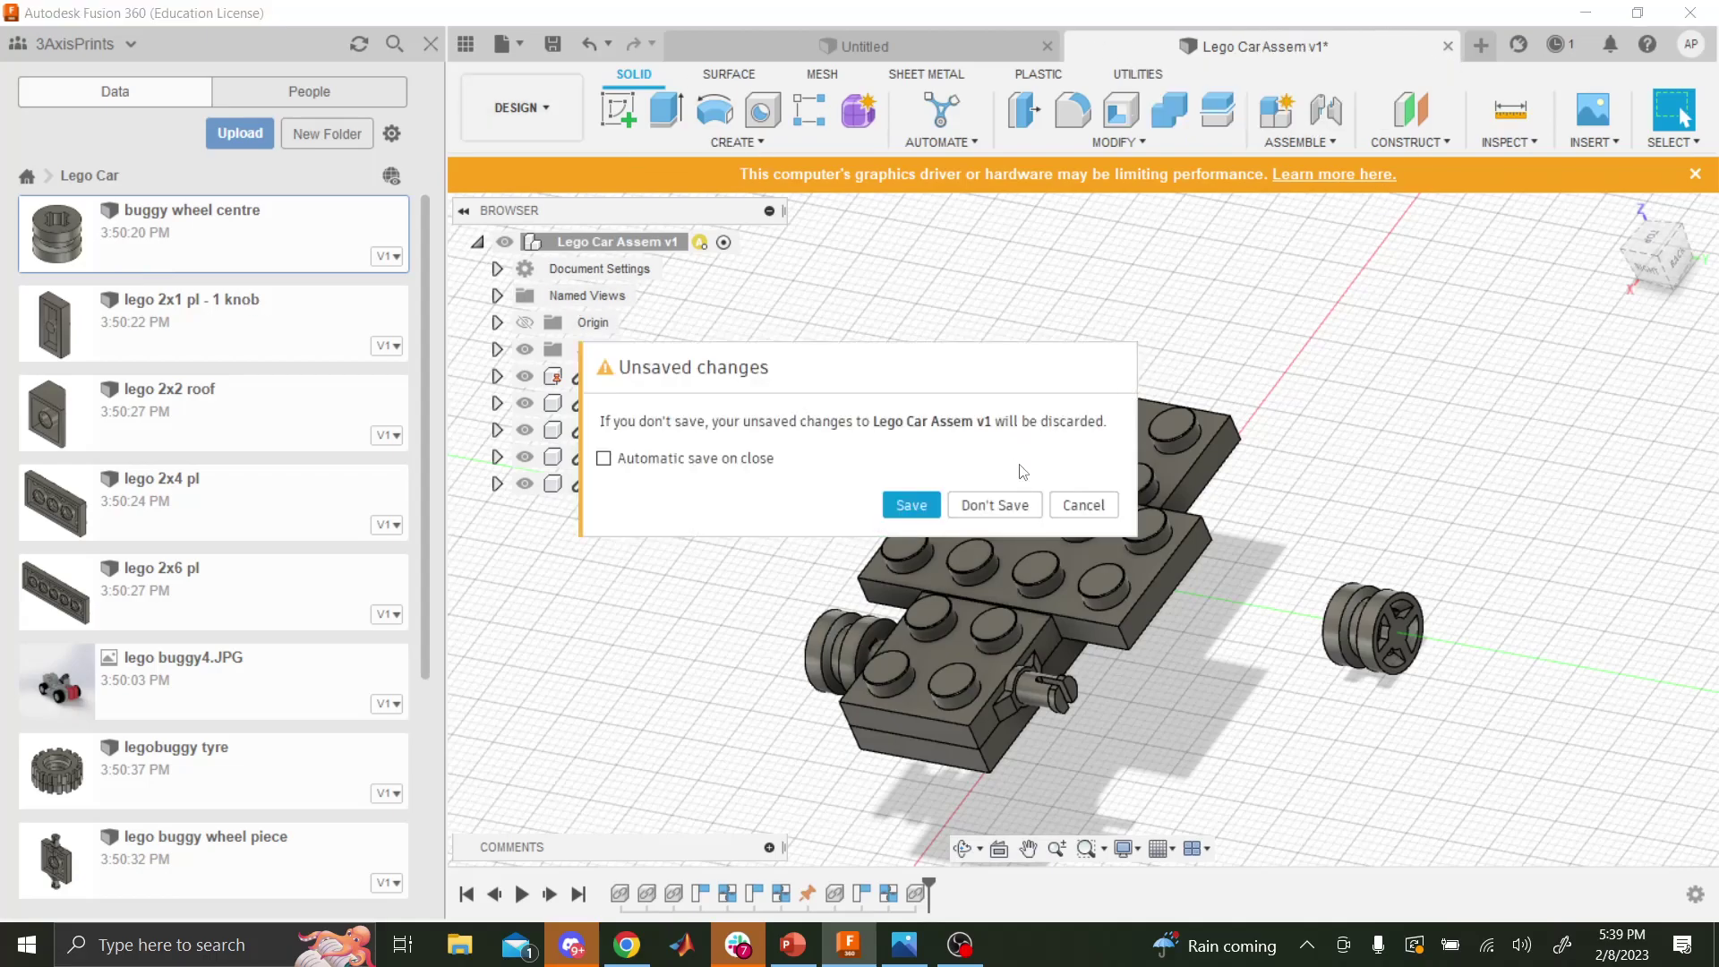
pyautogui.click(994, 503)
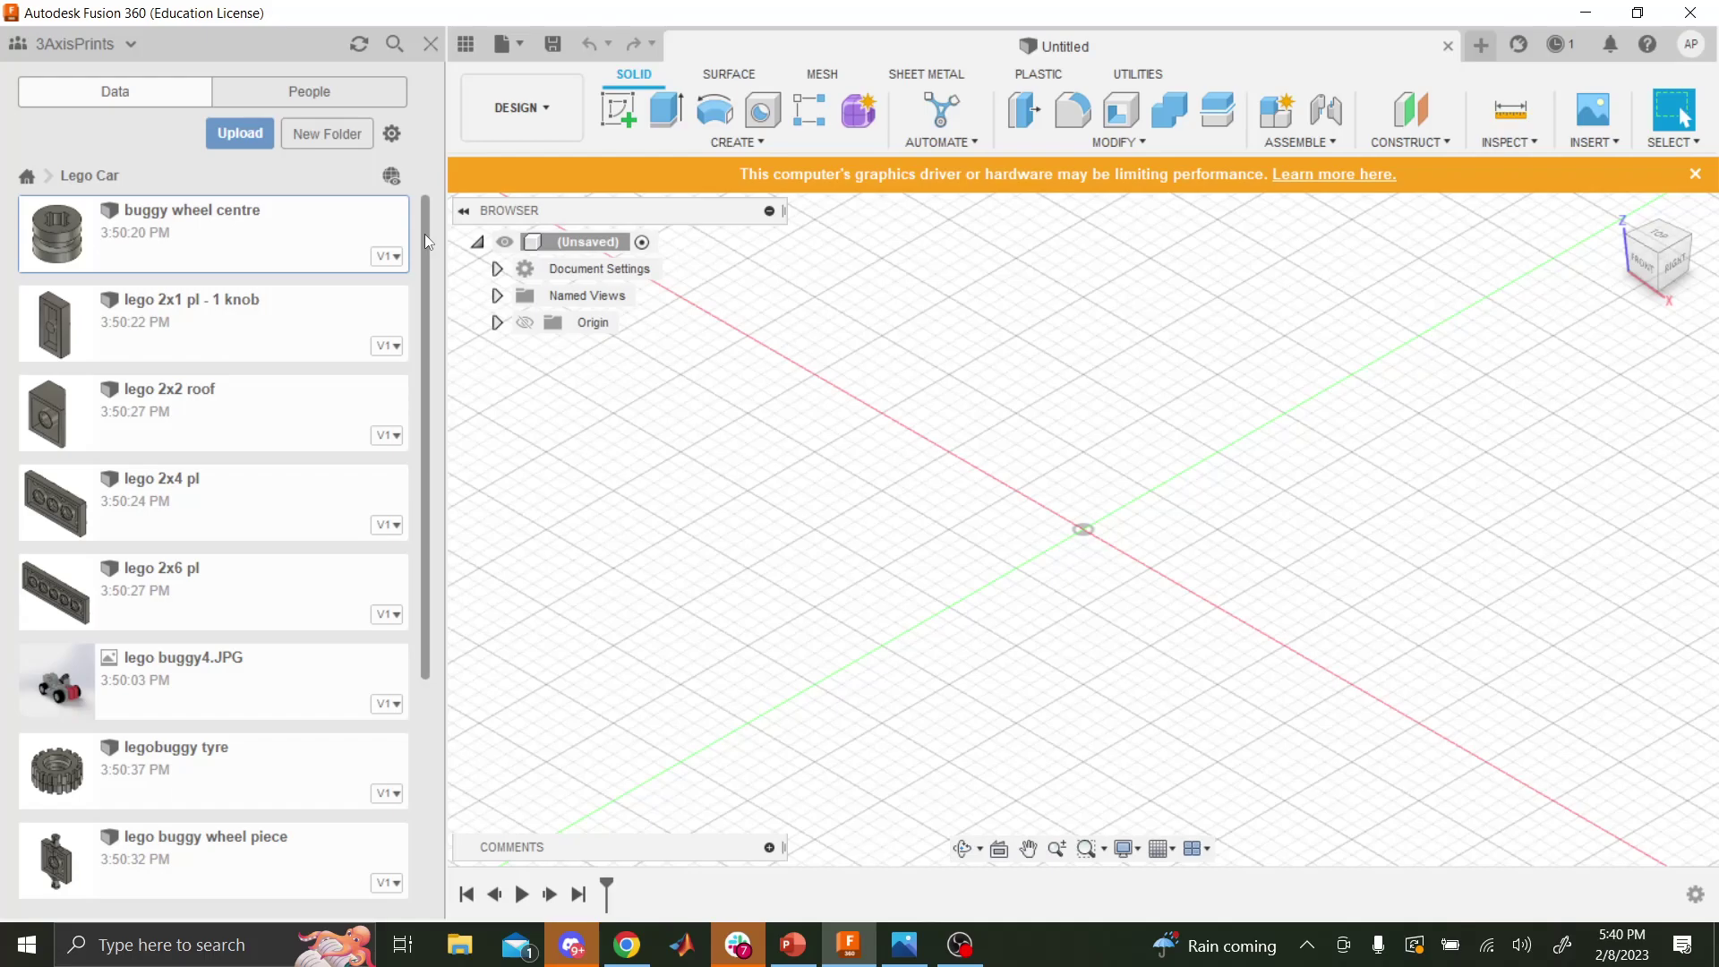
# - Save the blank design as 'Lego Car Assembly' in the Lego Car folder
pyautogui.moveTo(425, 233)
pyautogui.mouseDown()
pyautogui.moveTo(420, 299)
pyautogui.moveTo(424, 234)
pyautogui.mouseUp()
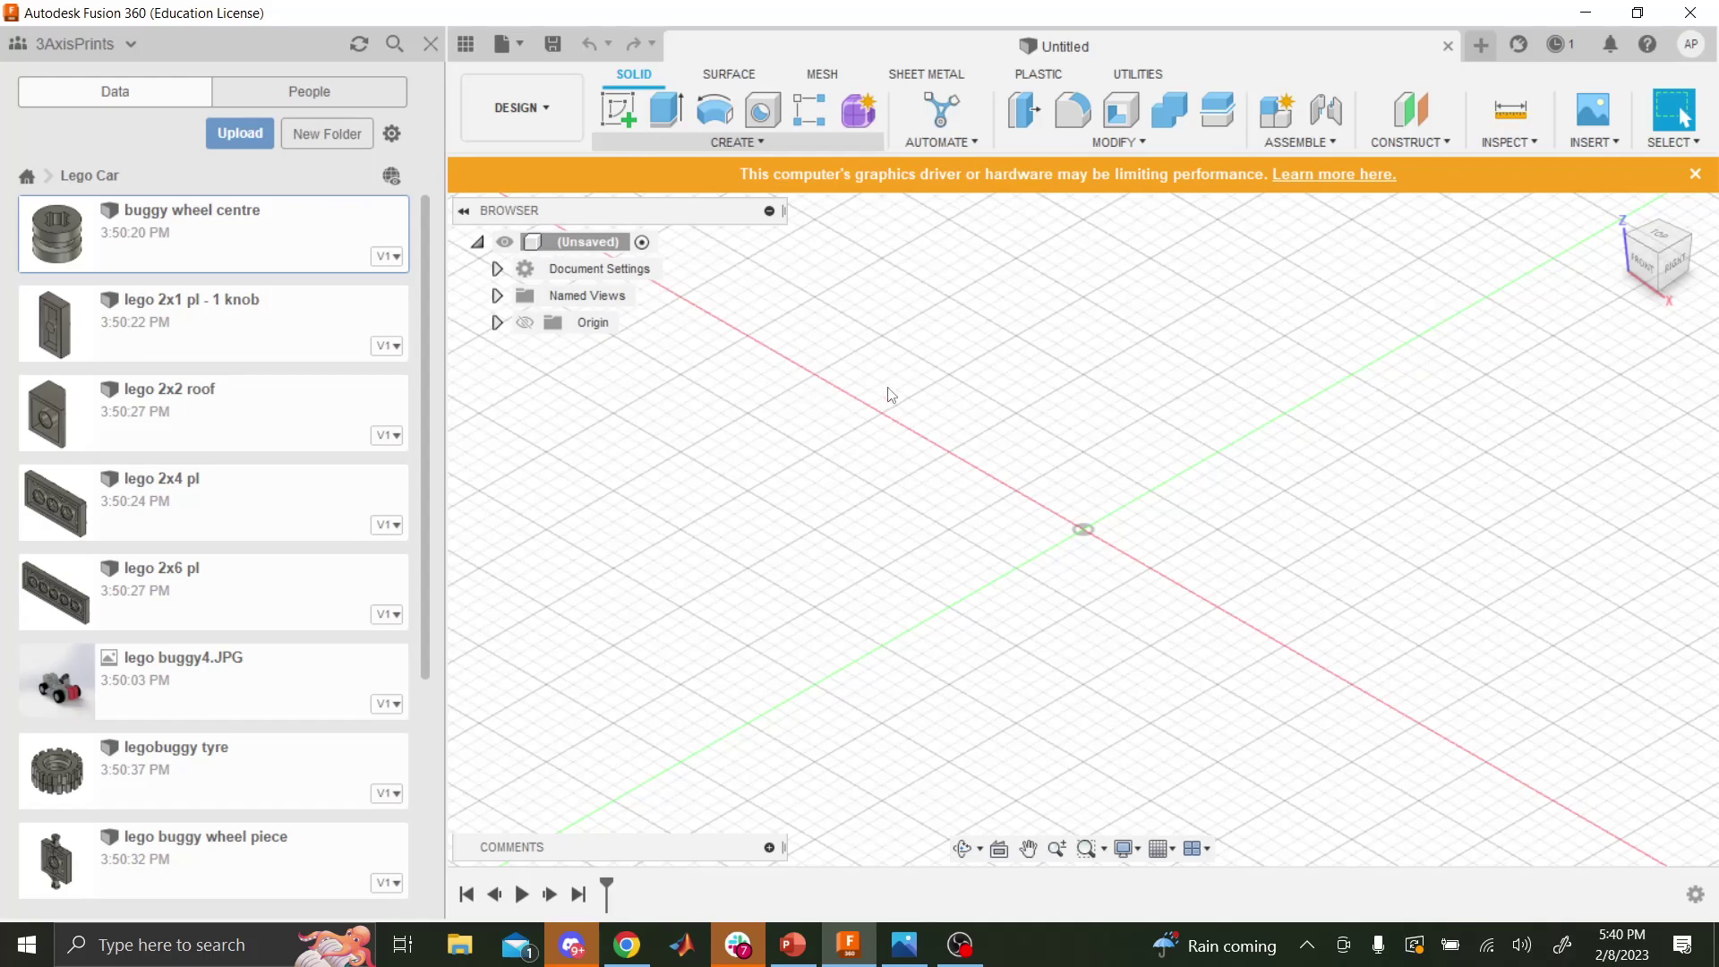
pyautogui.hotkey('ctrl', 's')
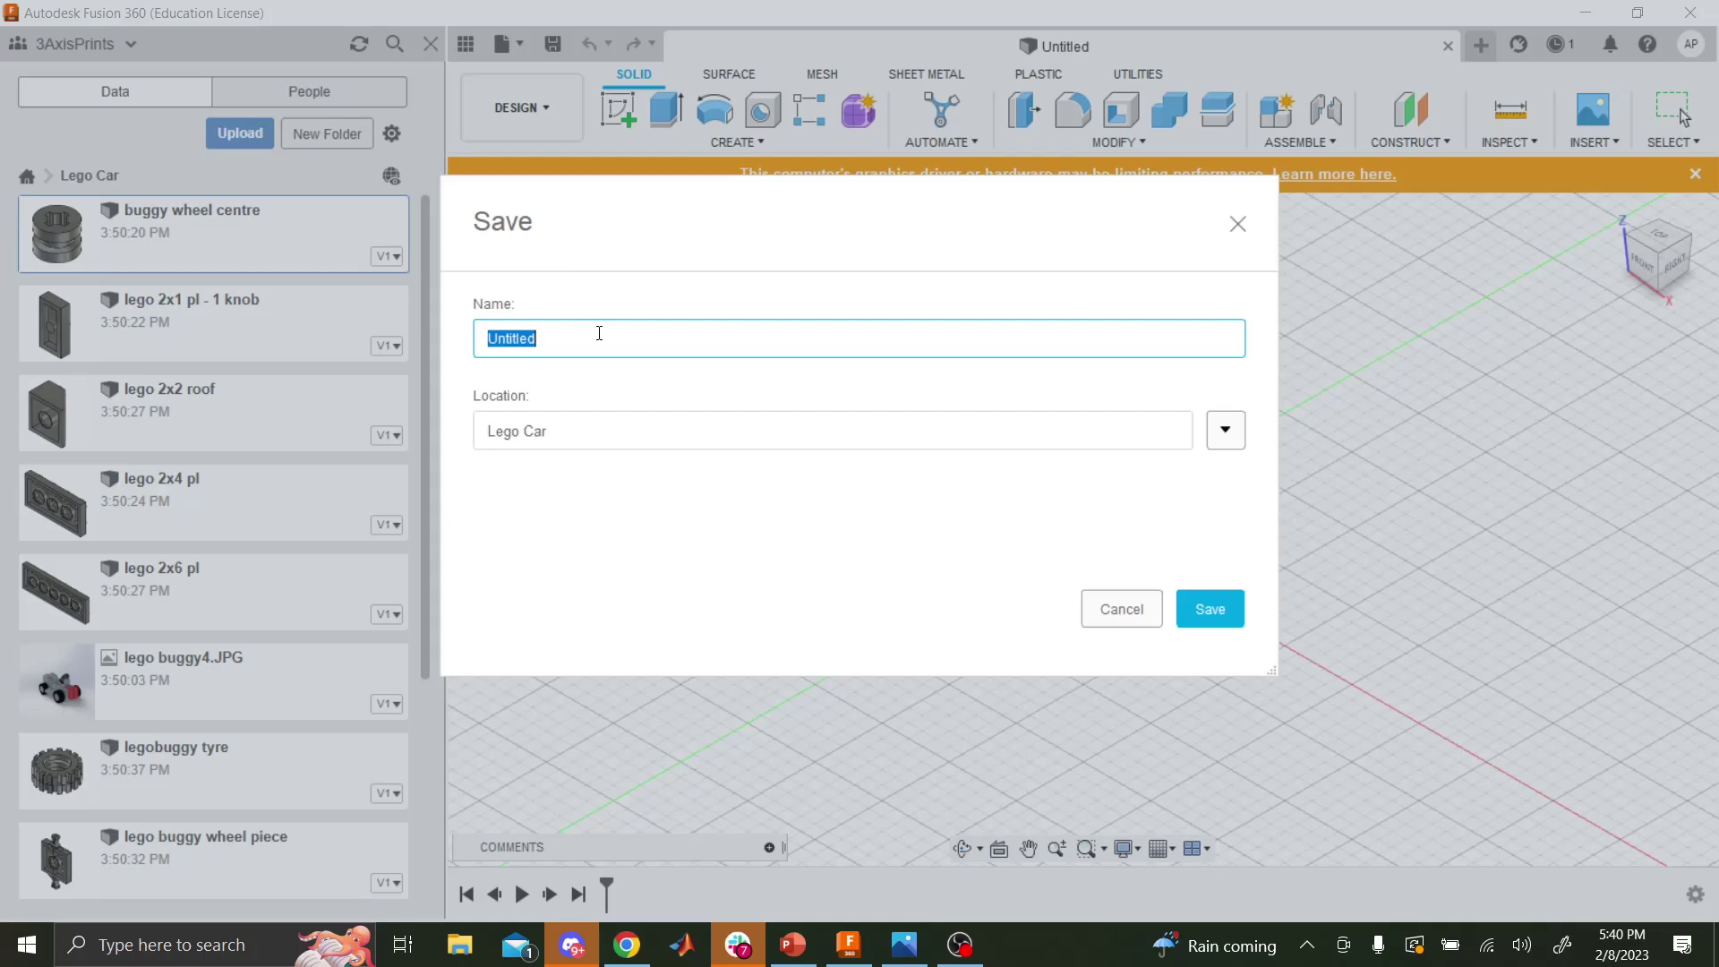
pyautogui.write('Lego Car Assembly')
pyautogui.click(1189, 601)
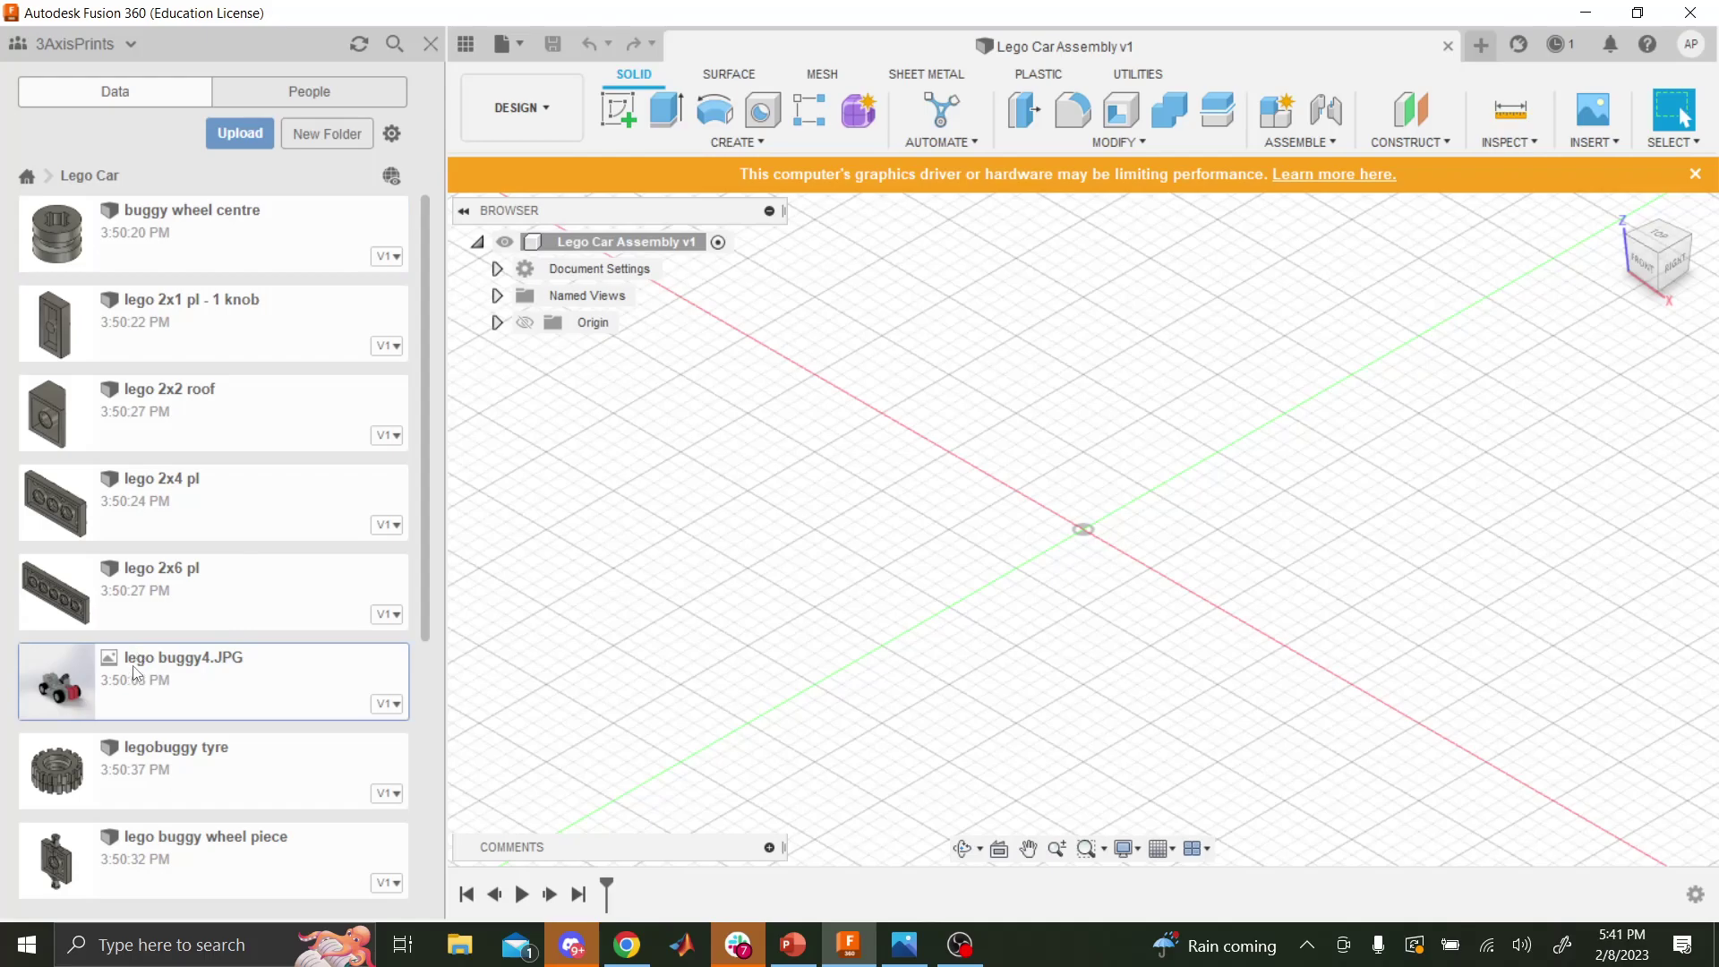
pyautogui.click(905, 946)
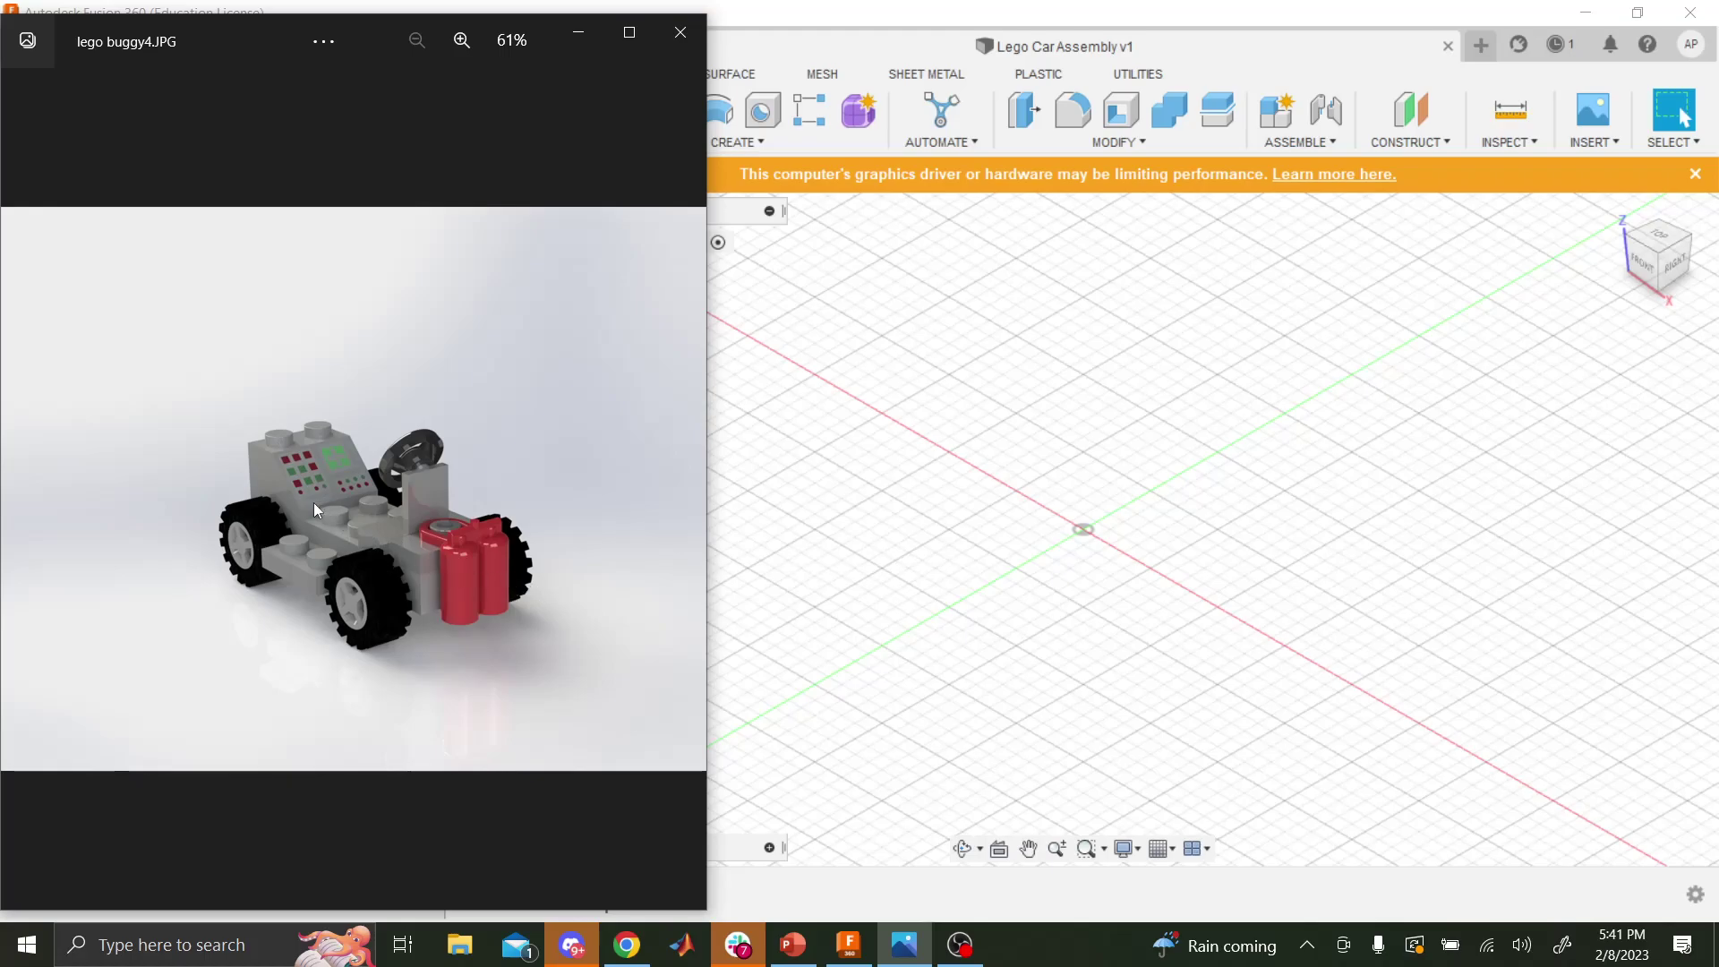
pyautogui.click(785, 504)
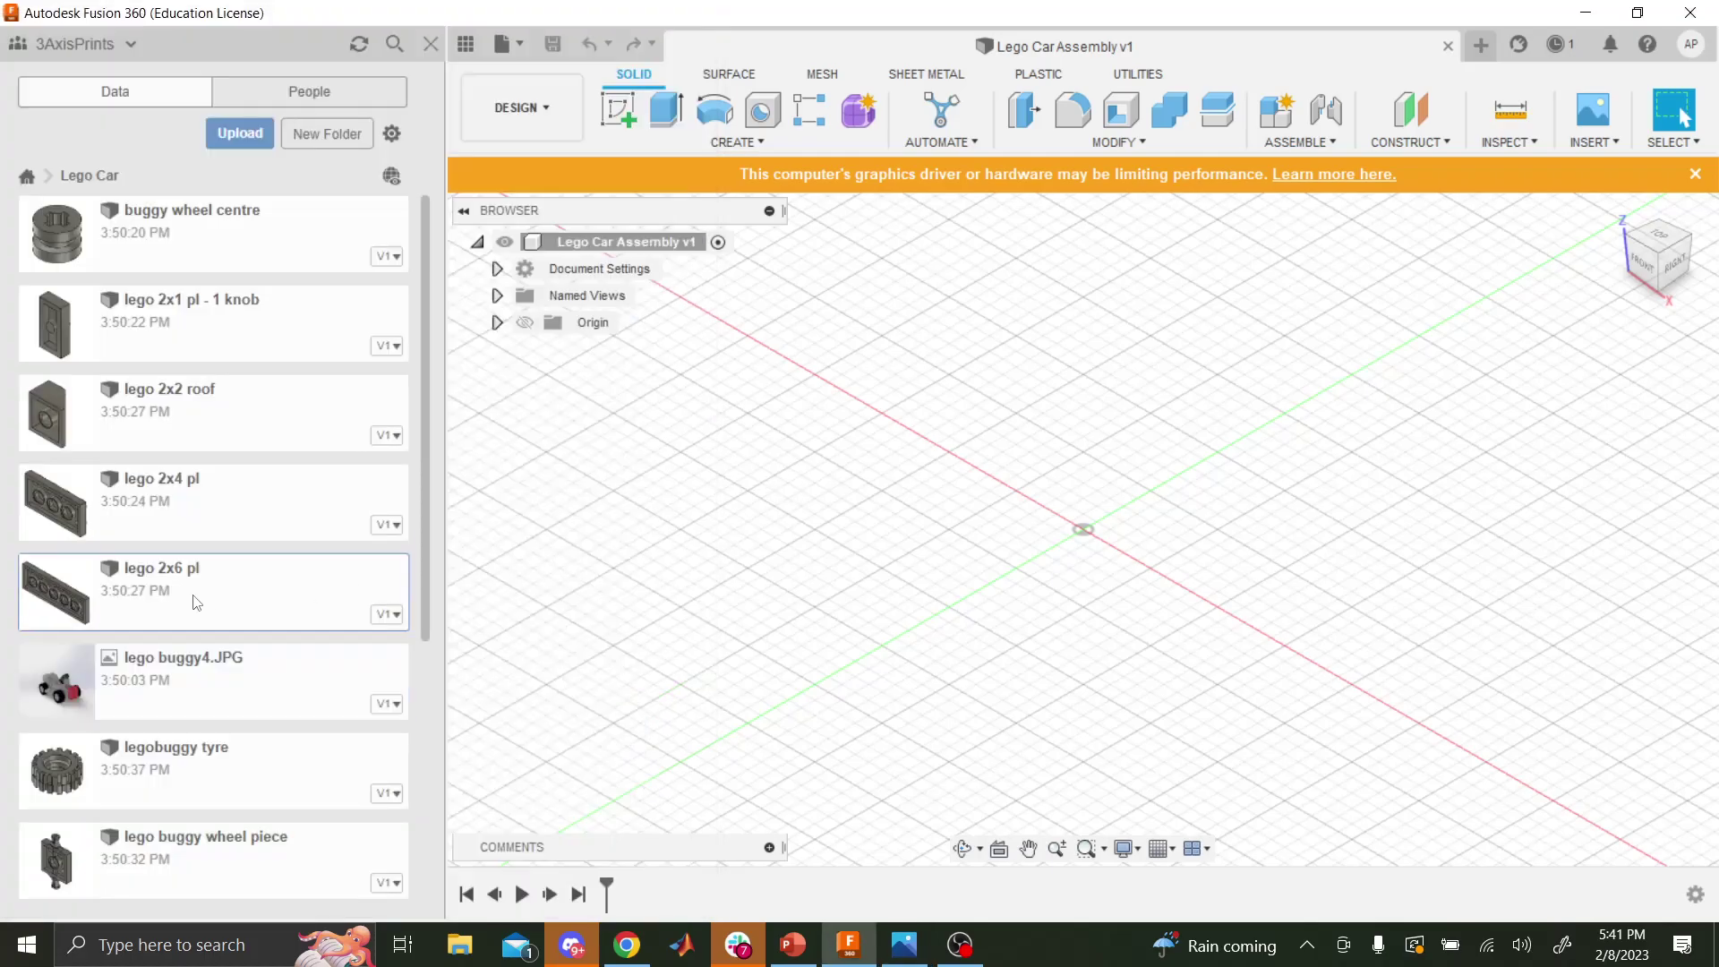
# - Insert the lego 2x6 pl plate and rotate it 90° about X so it lies flat
pyautogui.rightClick(242, 595)
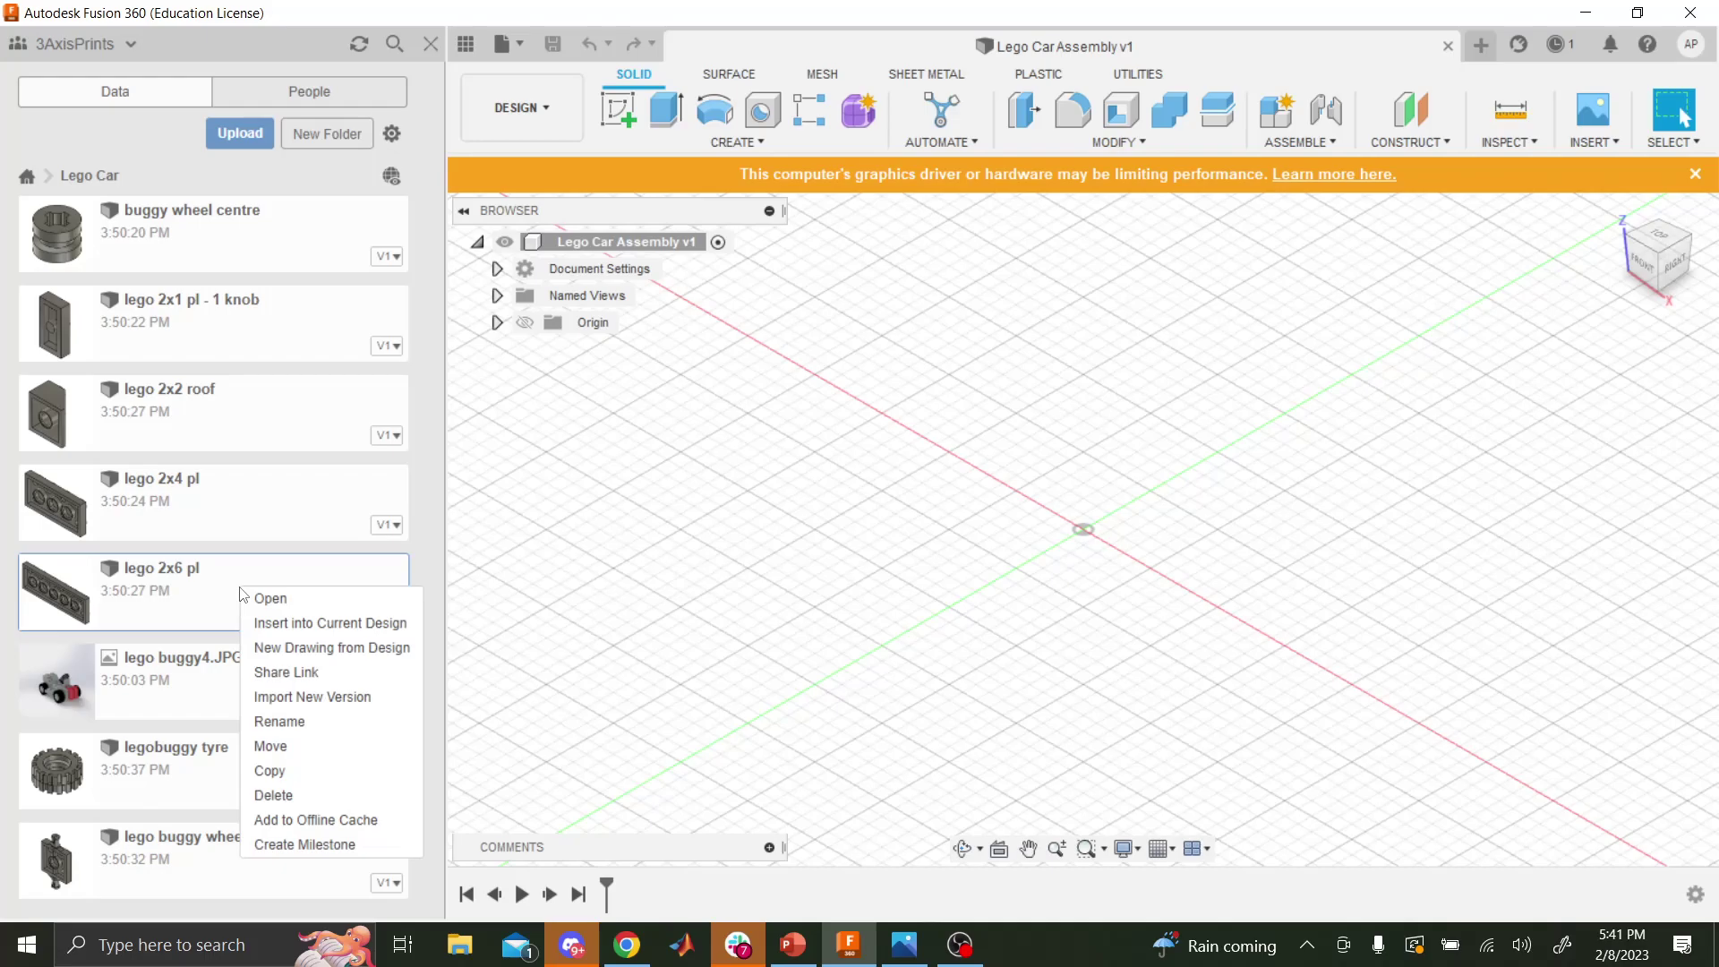
pyautogui.click(306, 627)
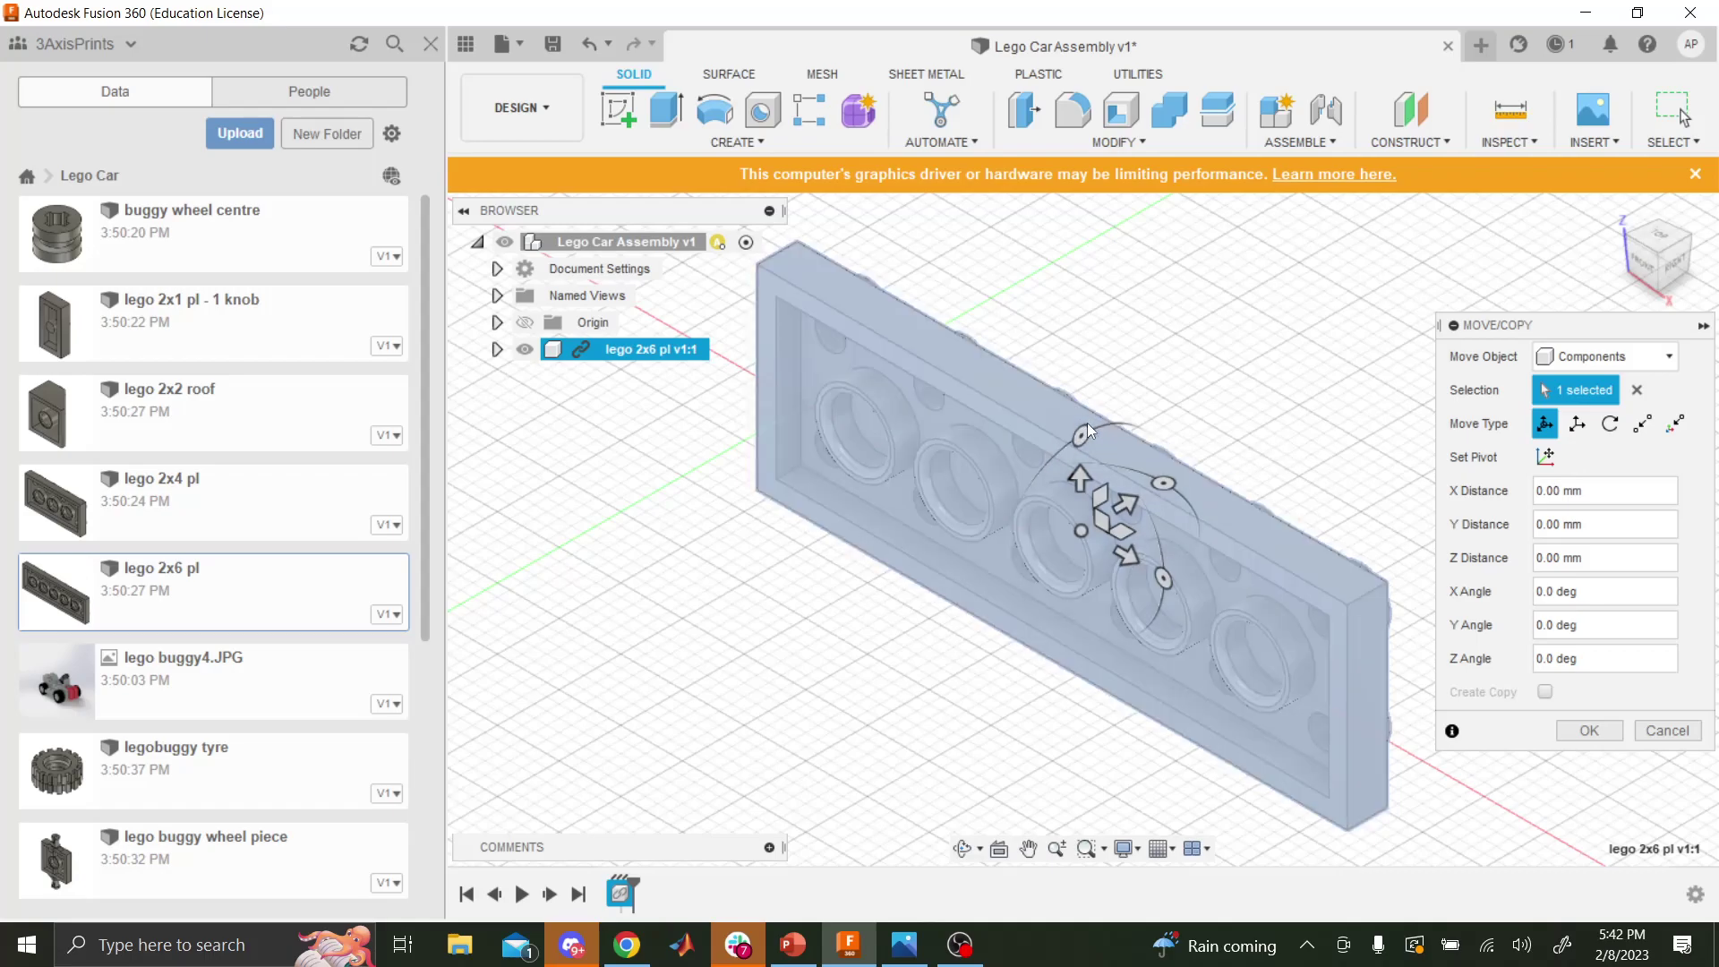
pyautogui.moveTo(1086, 436); pyautogui.dragTo(1046, 549)
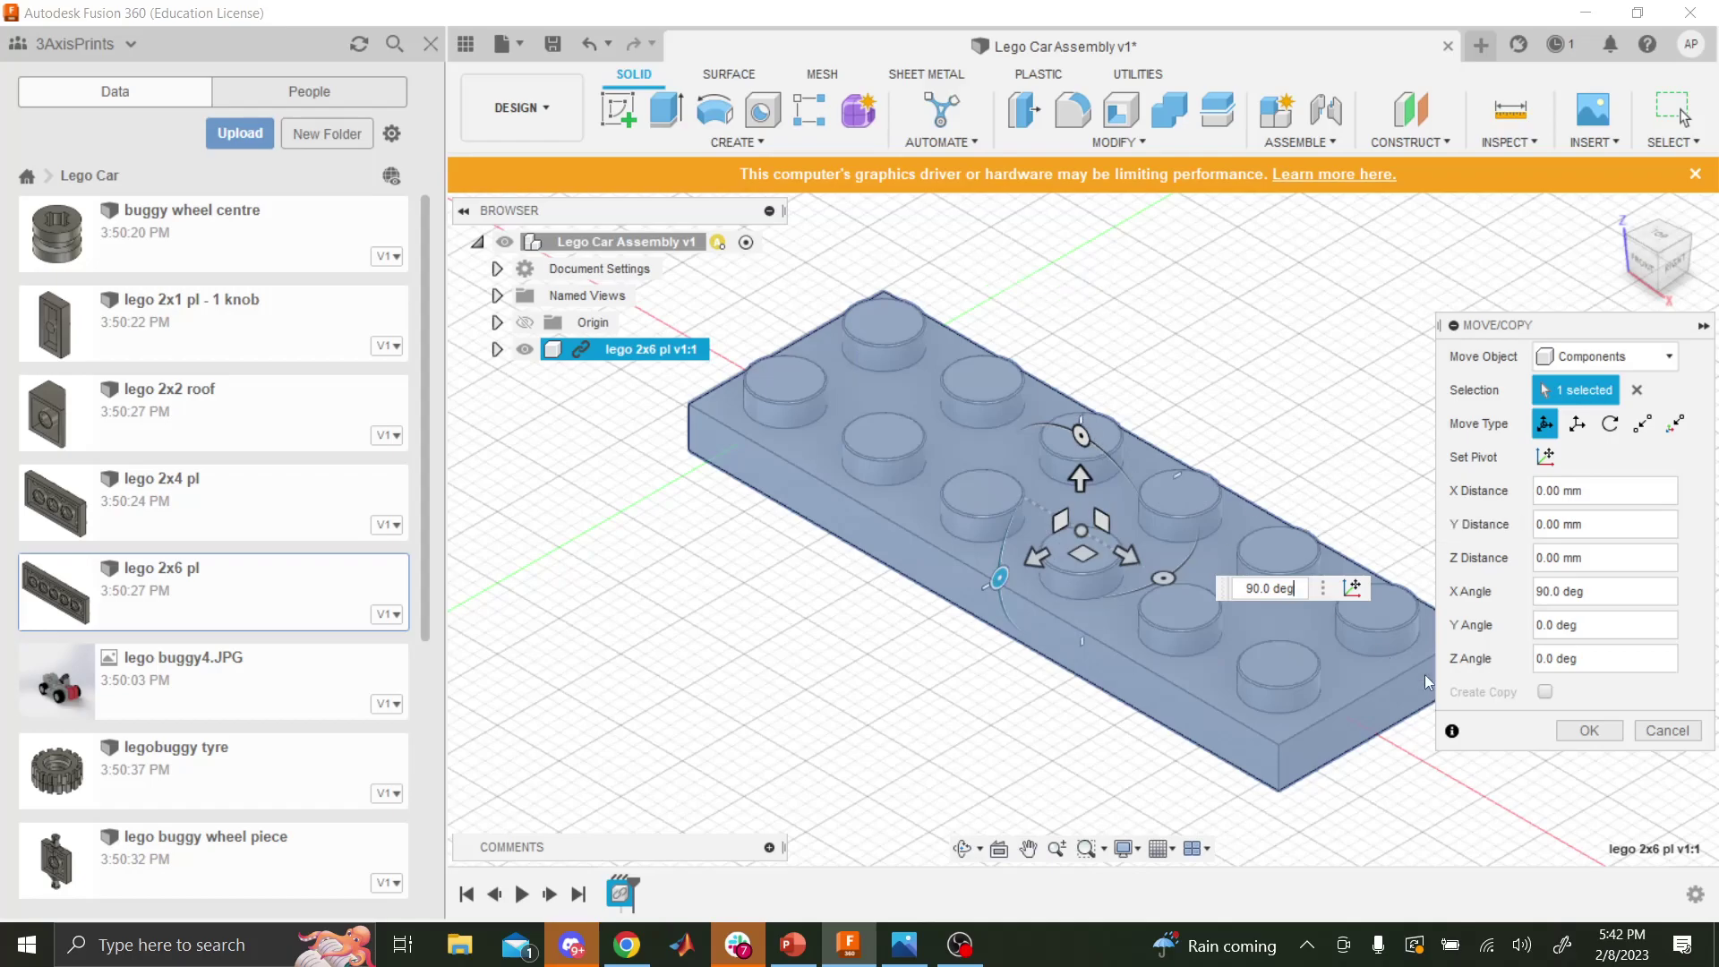
pyautogui.click(1589, 731)
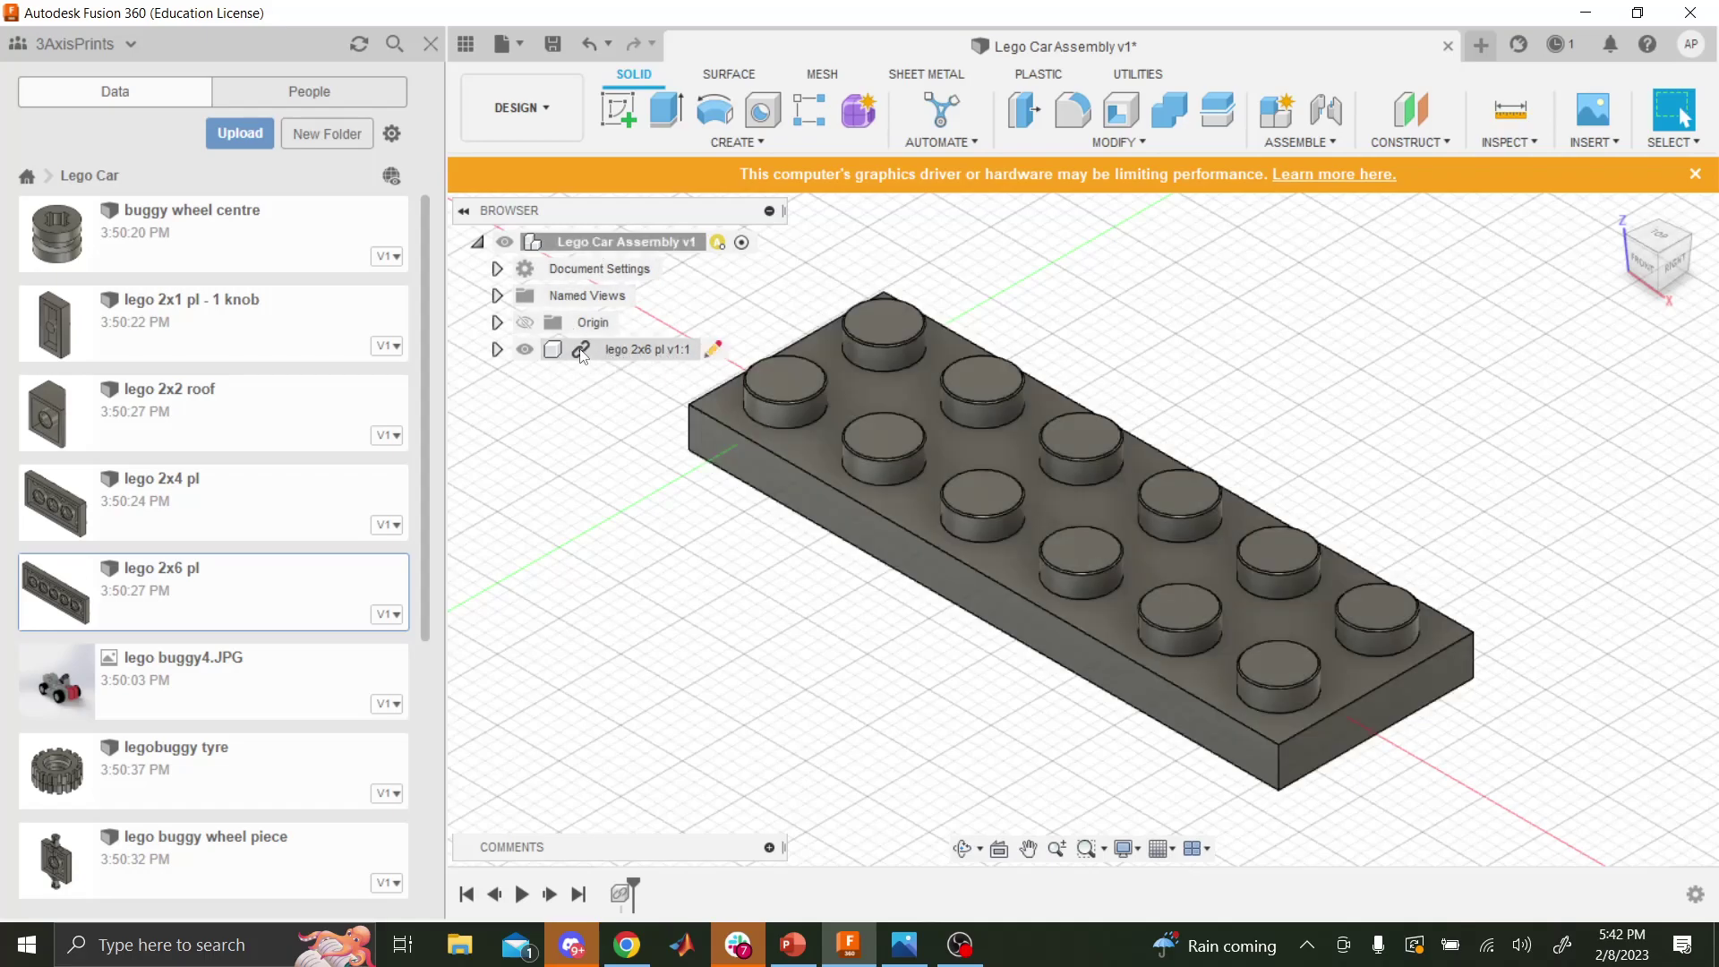
# - Ground lego 2x6 pl v1:1 as the fixed base part, then clear the selection
pyautogui.rightClick(631, 353)
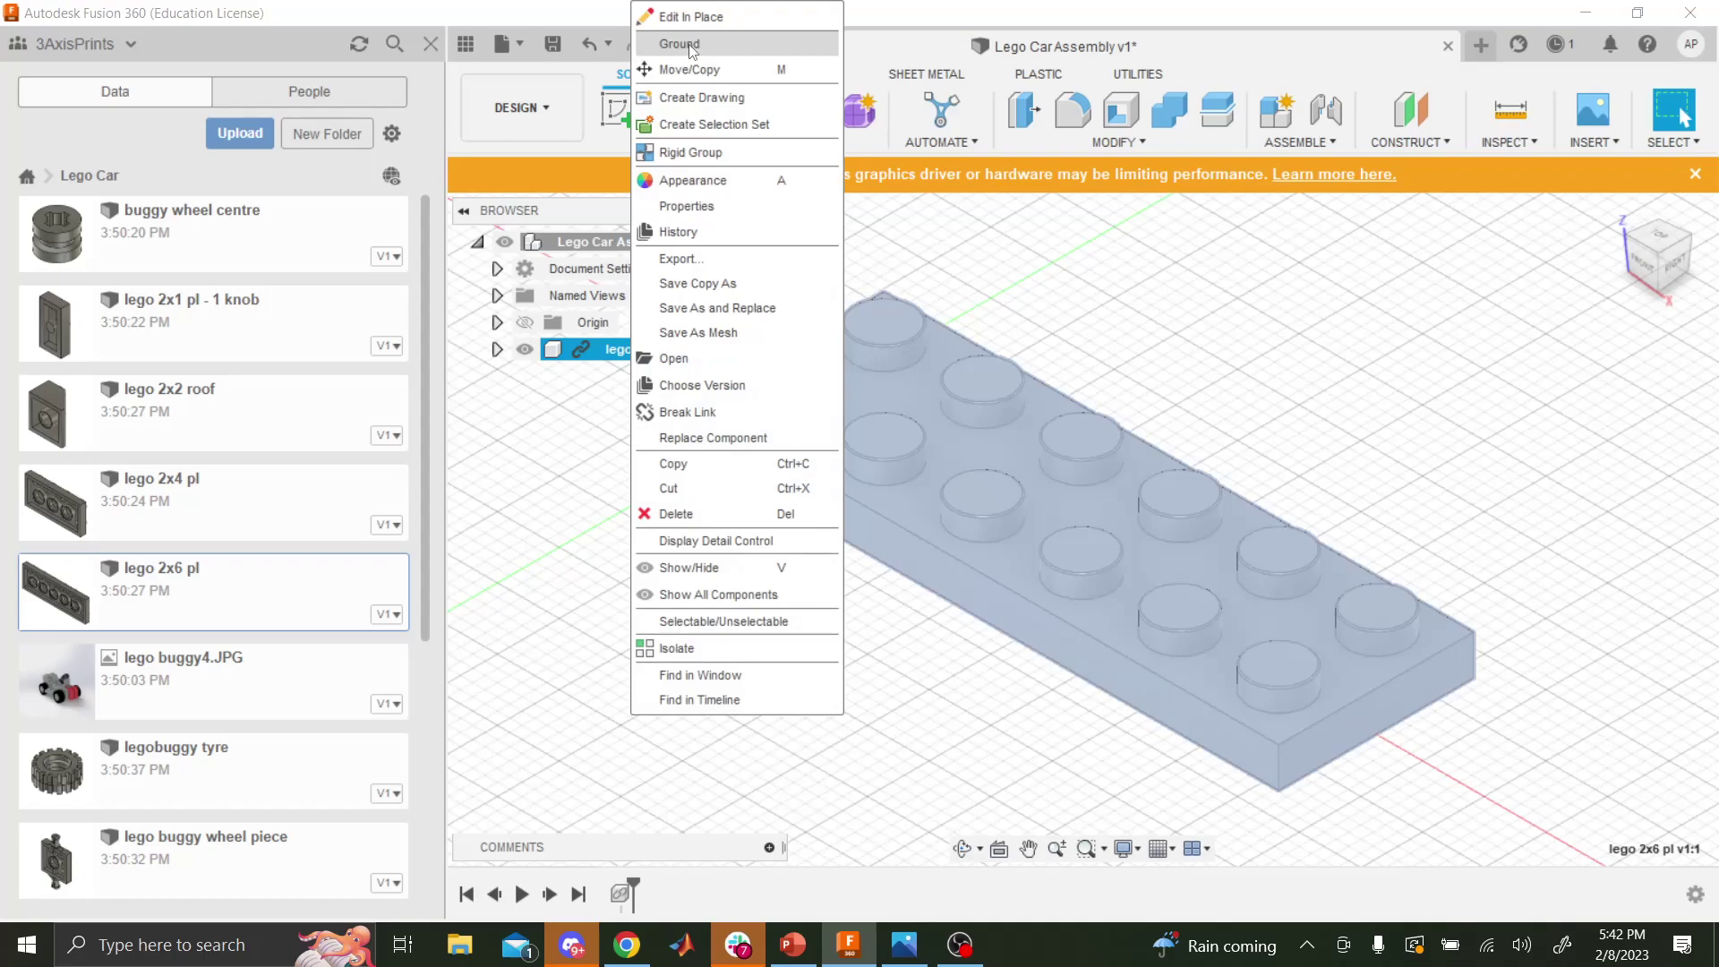
pyautogui.click(692, 46)
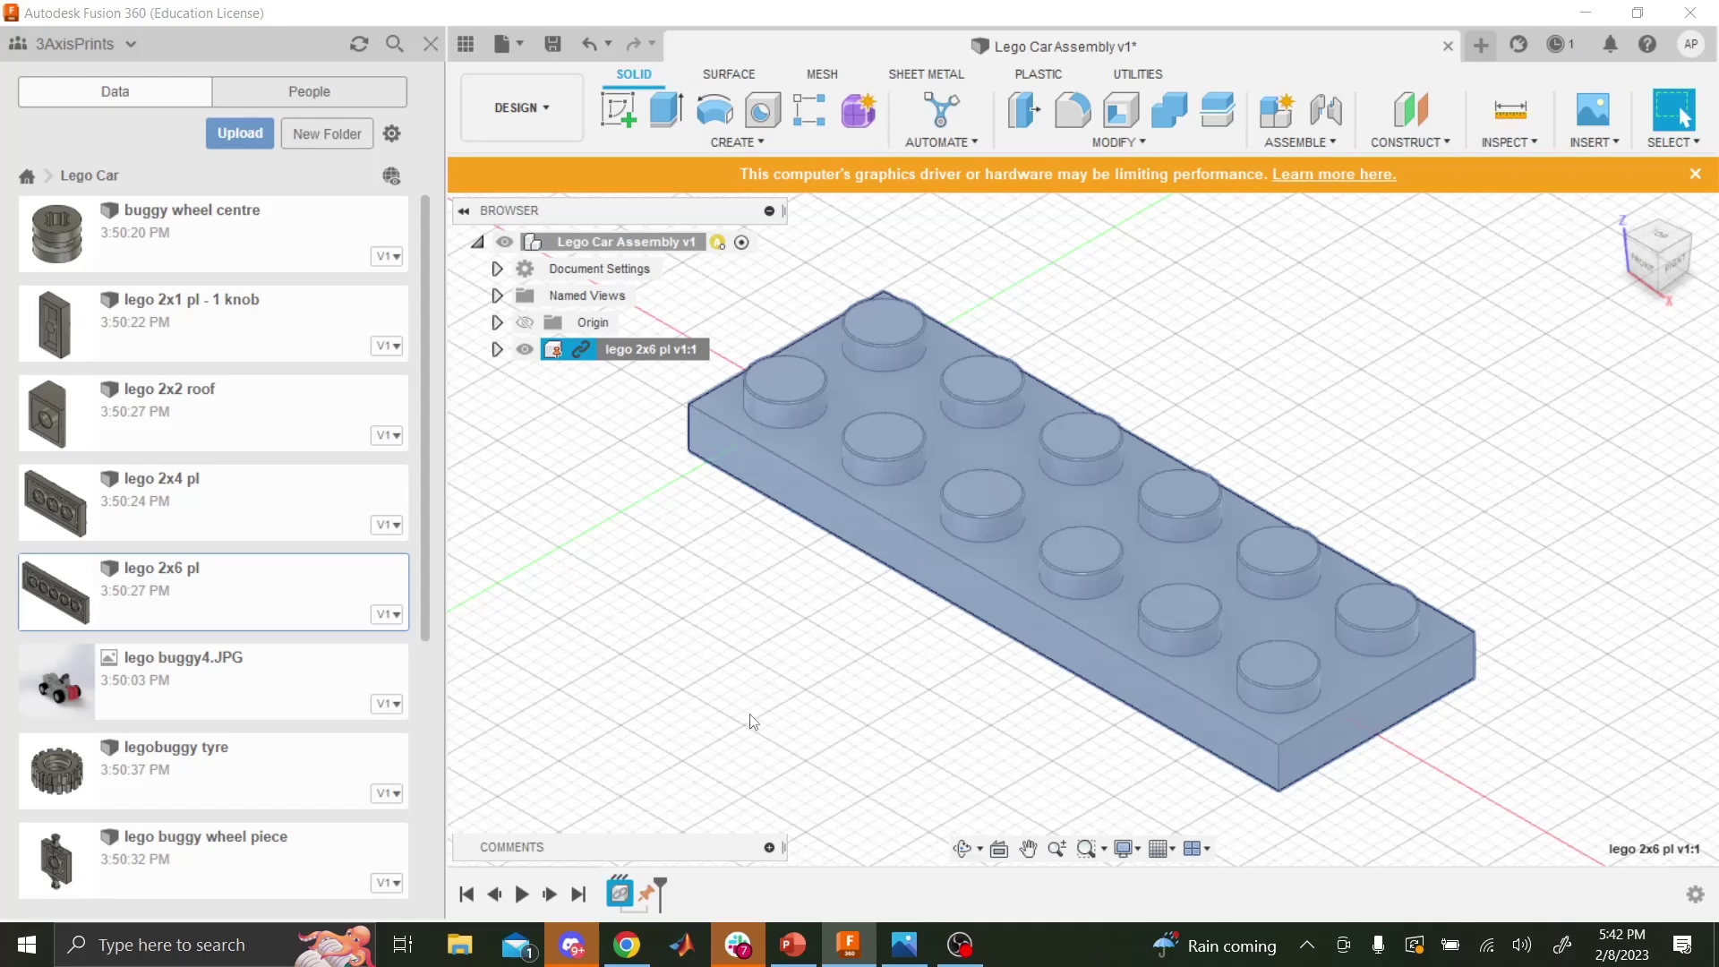
pyautogui.press('Escape')
pyautogui.scroll(4, 1114, 518)
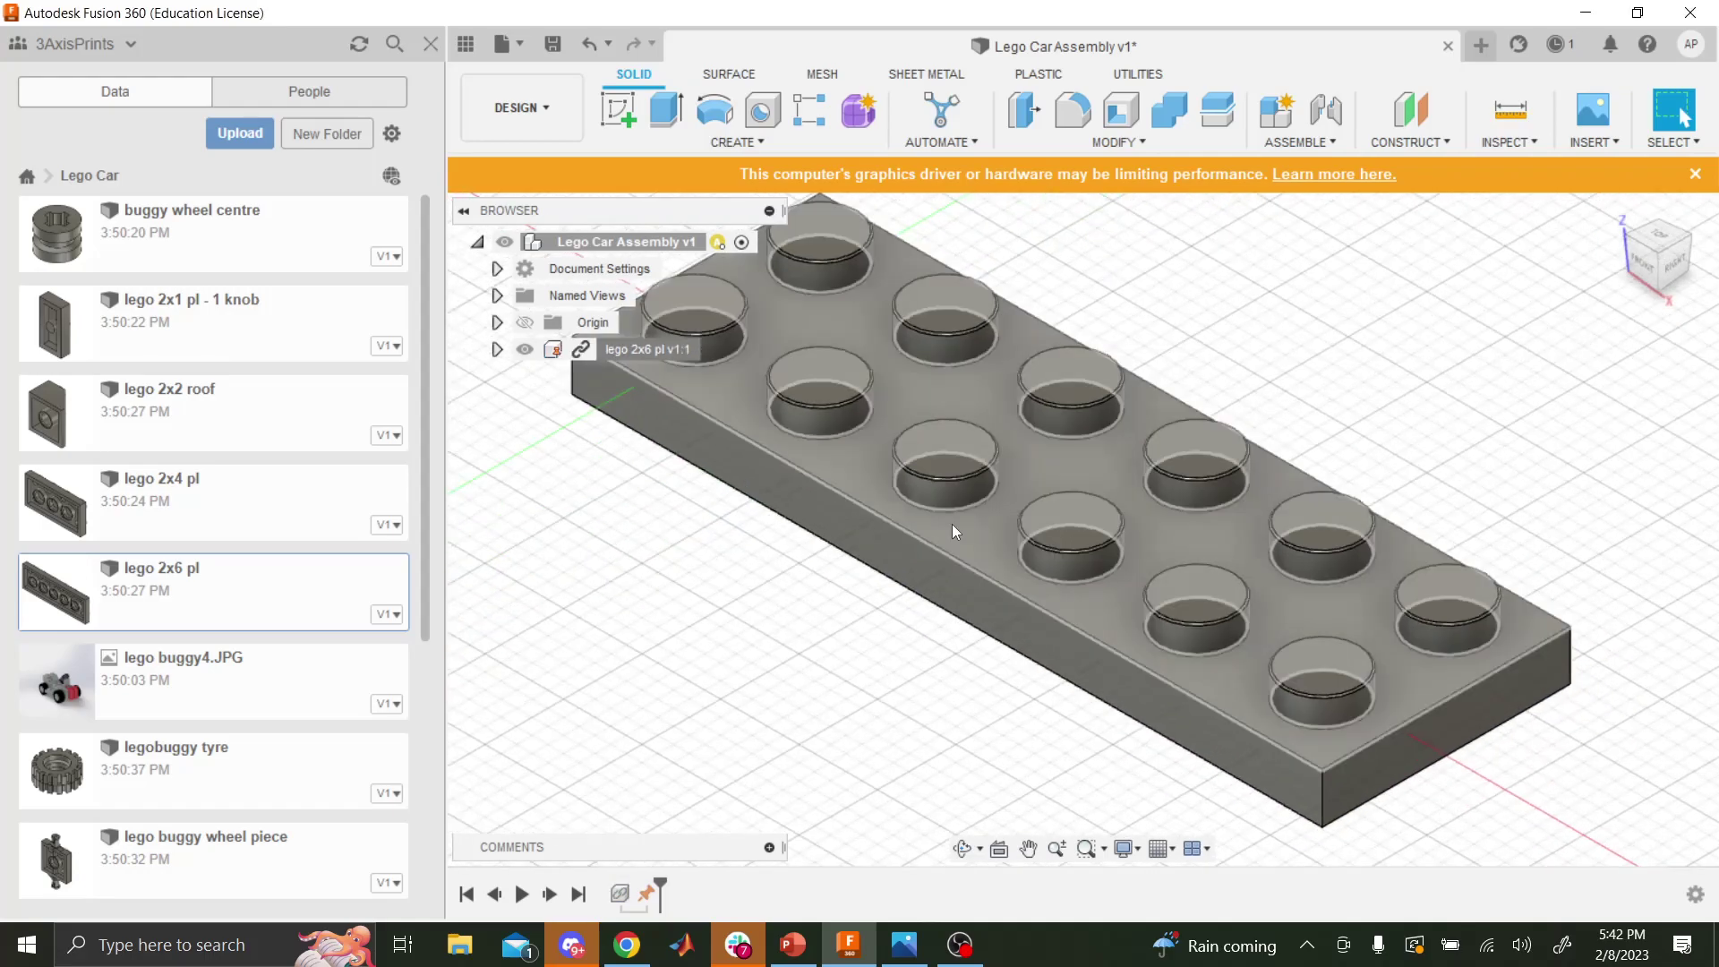
pyautogui.scroll(-5, 950, 524)
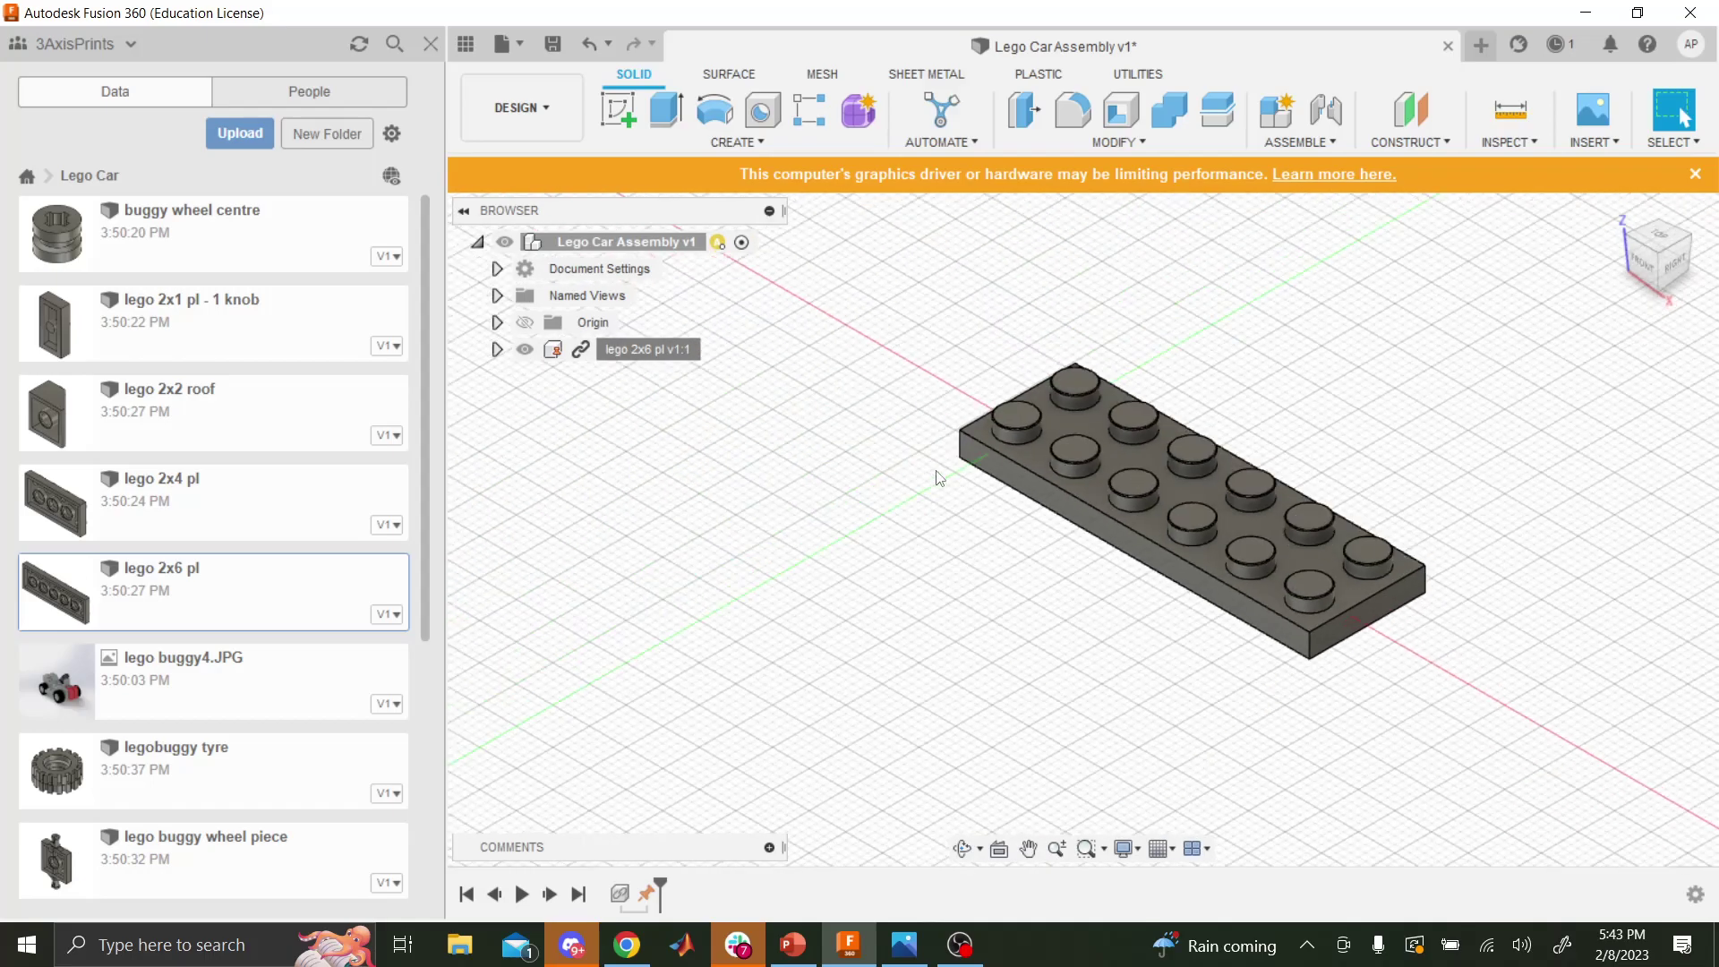
pyautogui.scroll(2, 1251, 496)
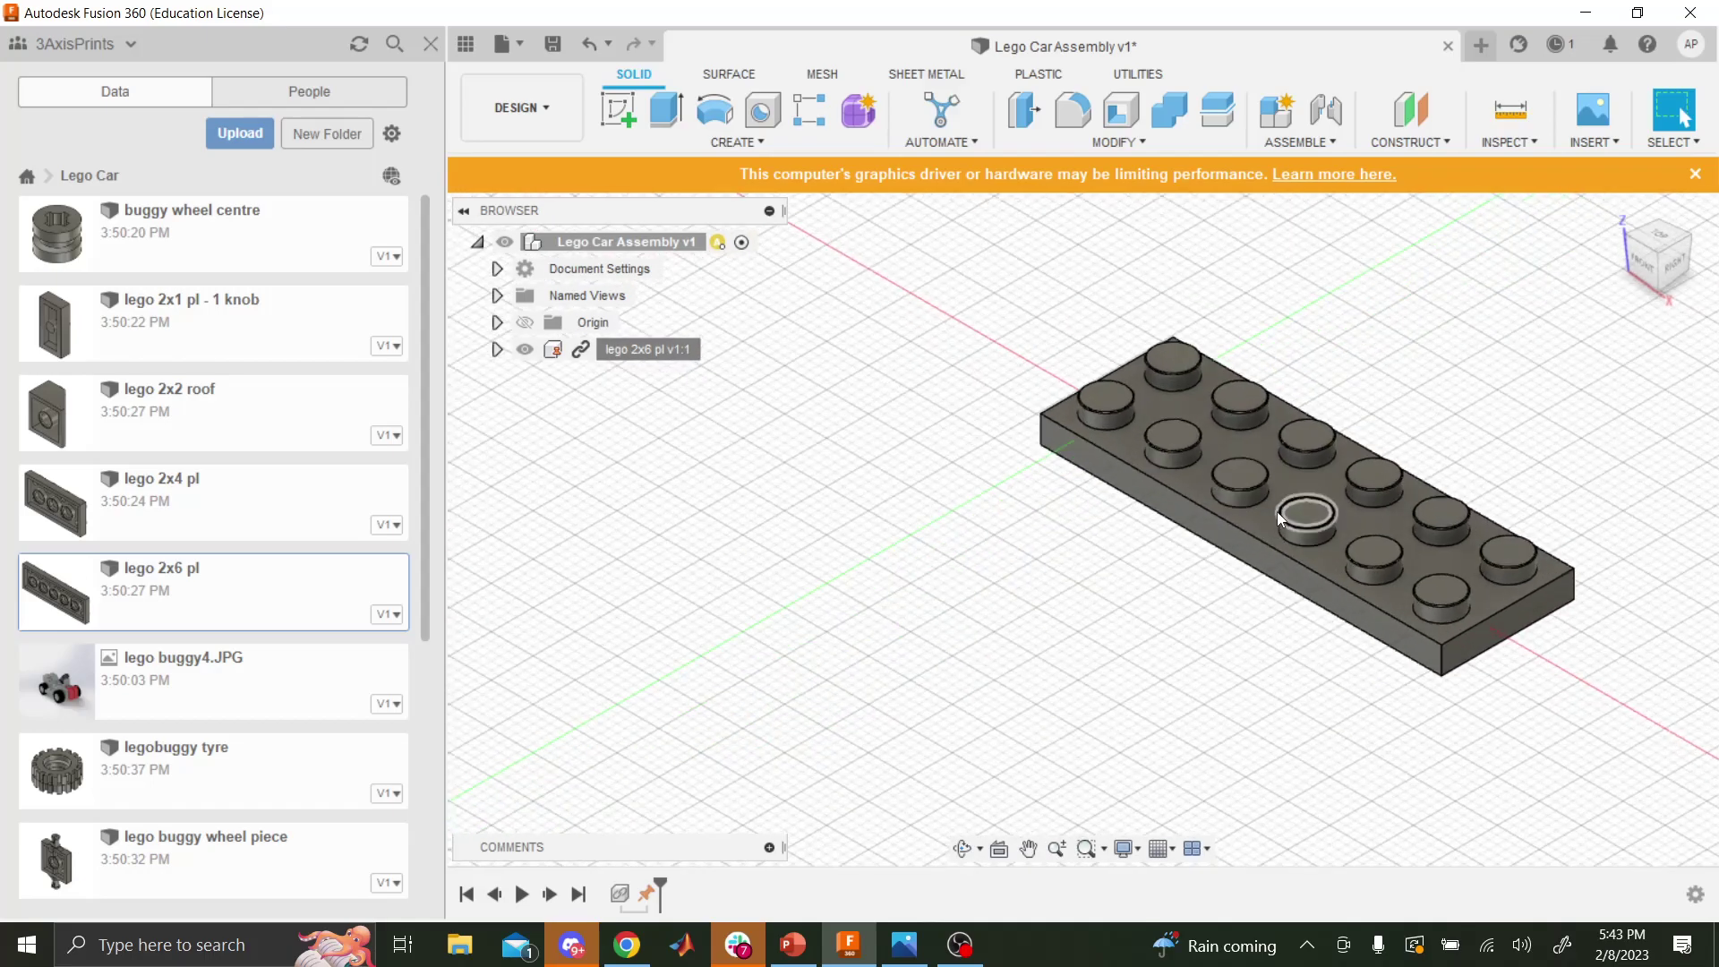
pyautogui.hotkey('alt', 'Tab')
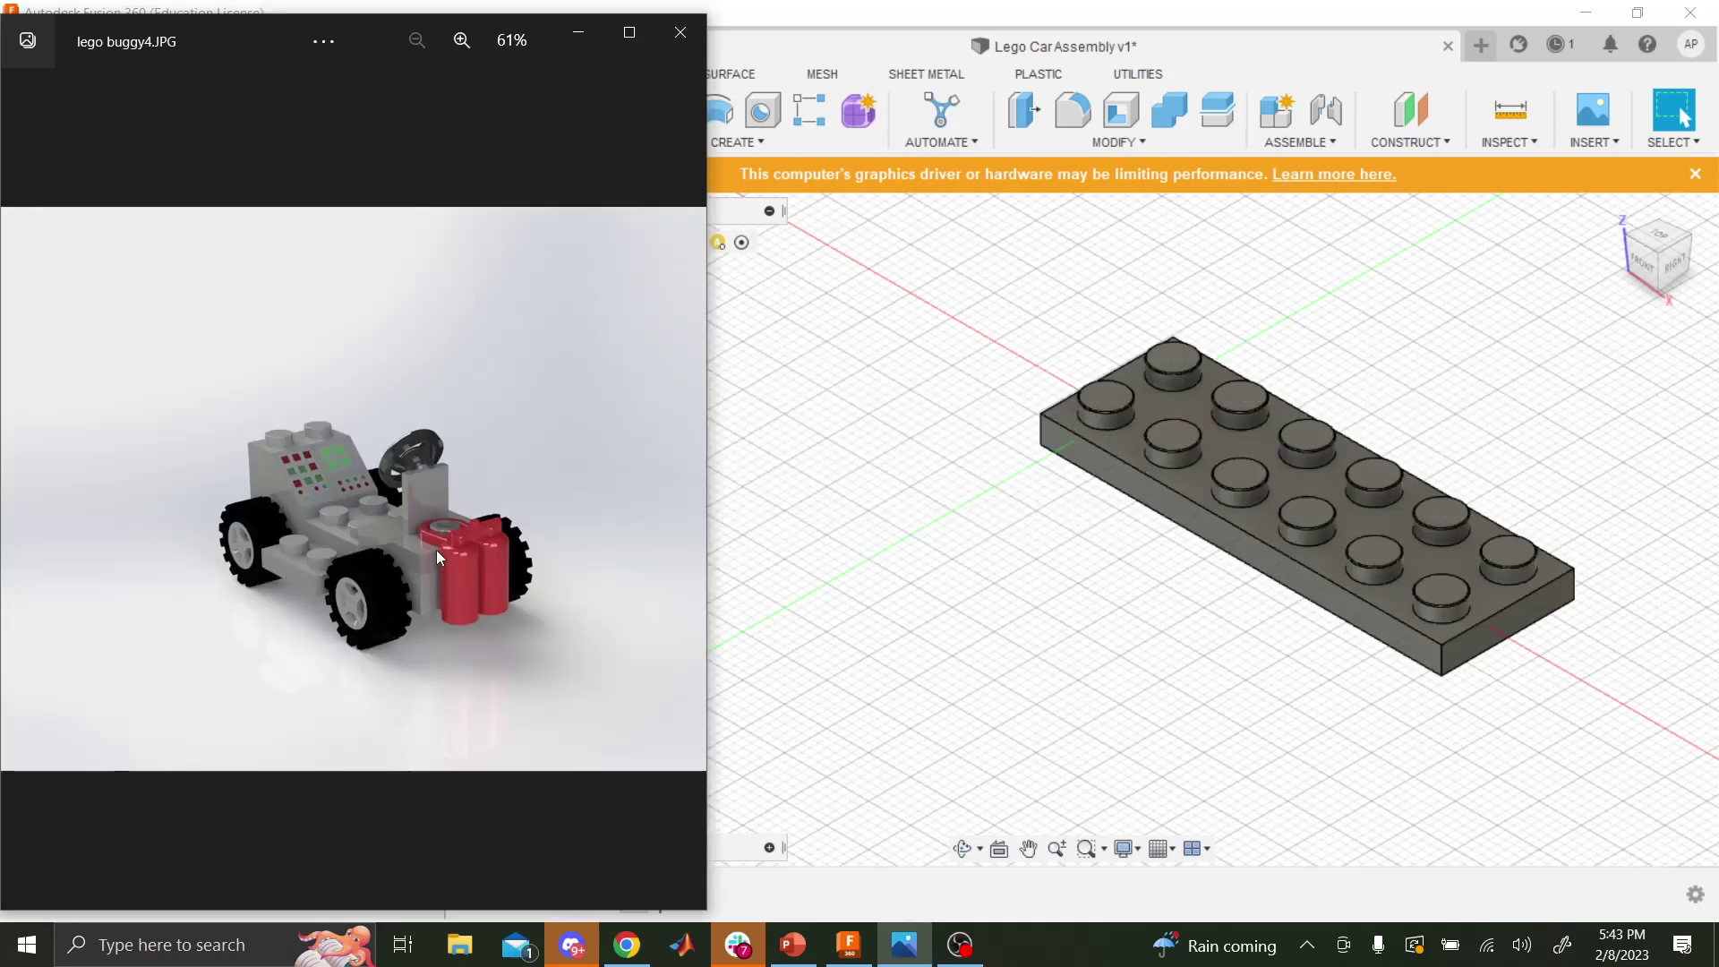
pyautogui.hotkey('alt', 'Tab')
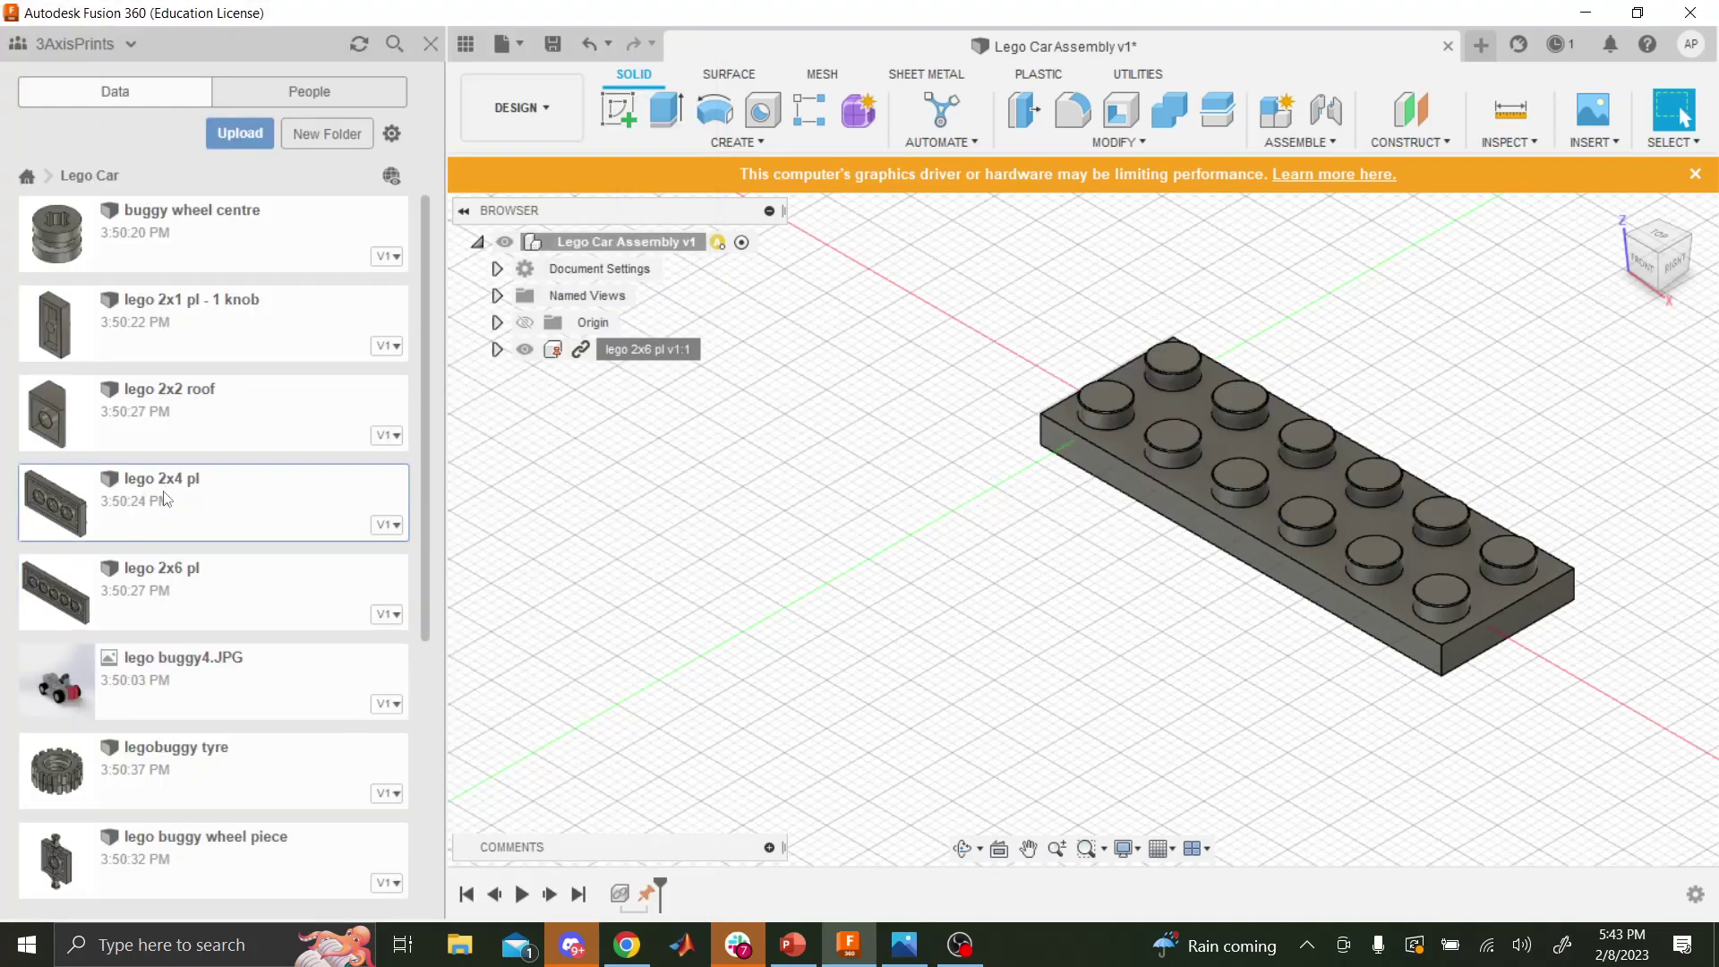
# - Insert lego 2x4 pl, turn it flat across the 2x6 plate and raise it 12 mm
pyautogui.rightClick(226, 513)
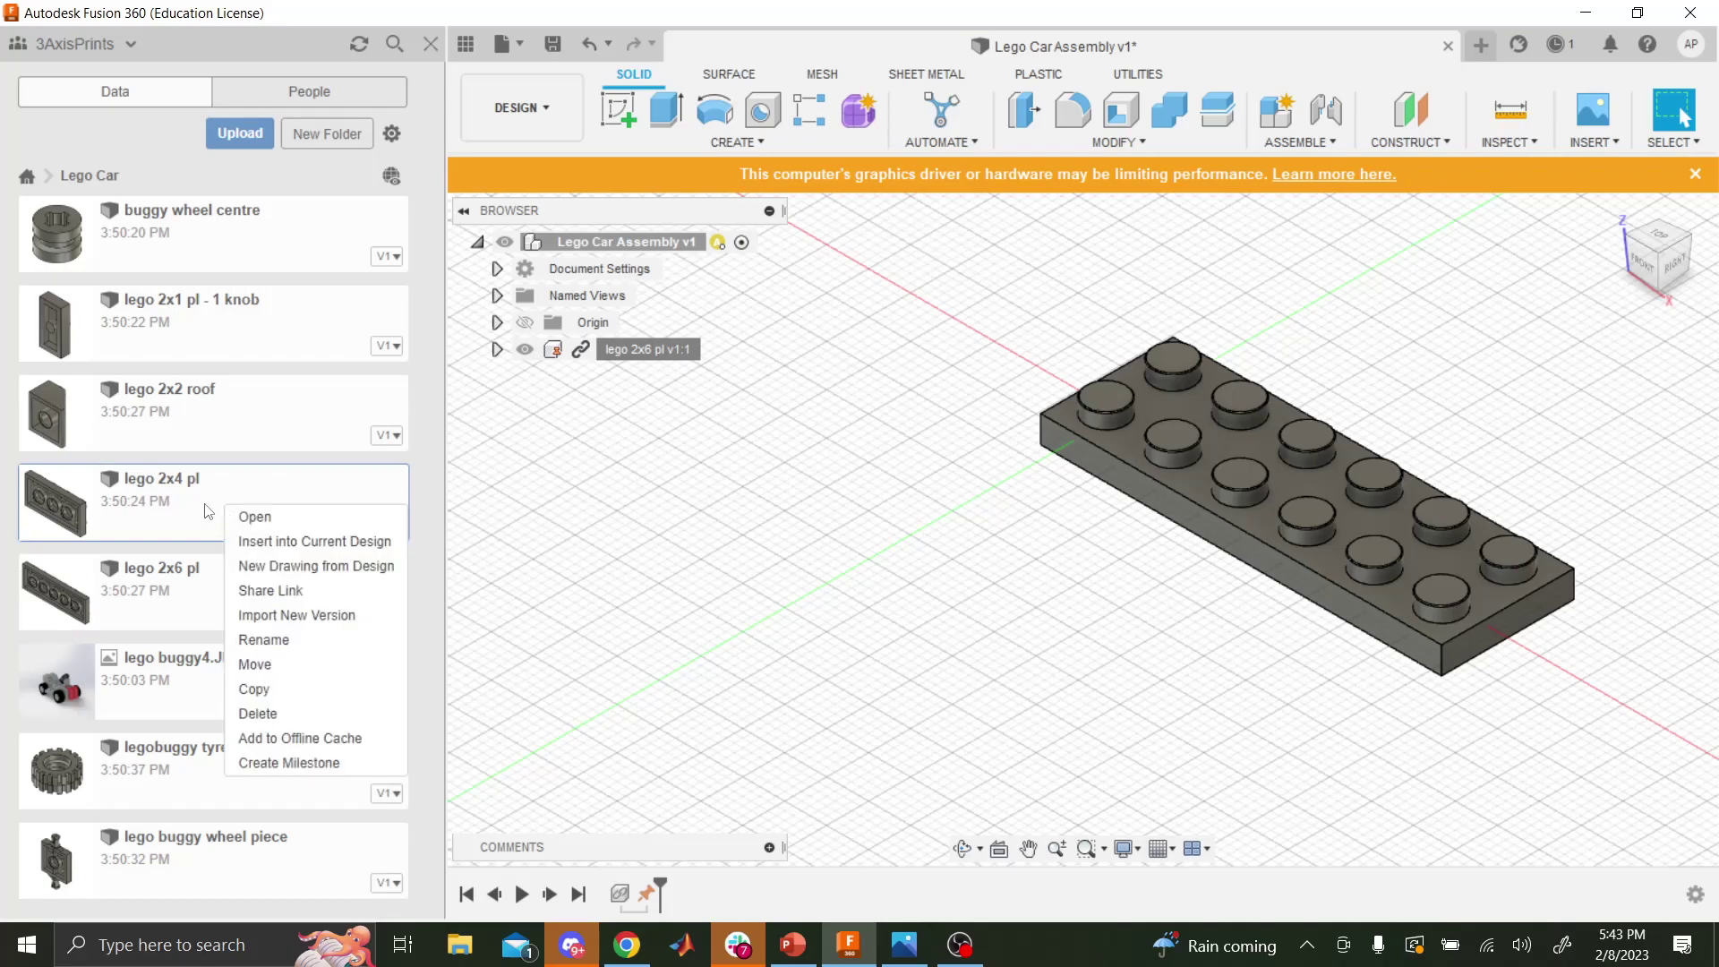
pyautogui.click(264, 544)
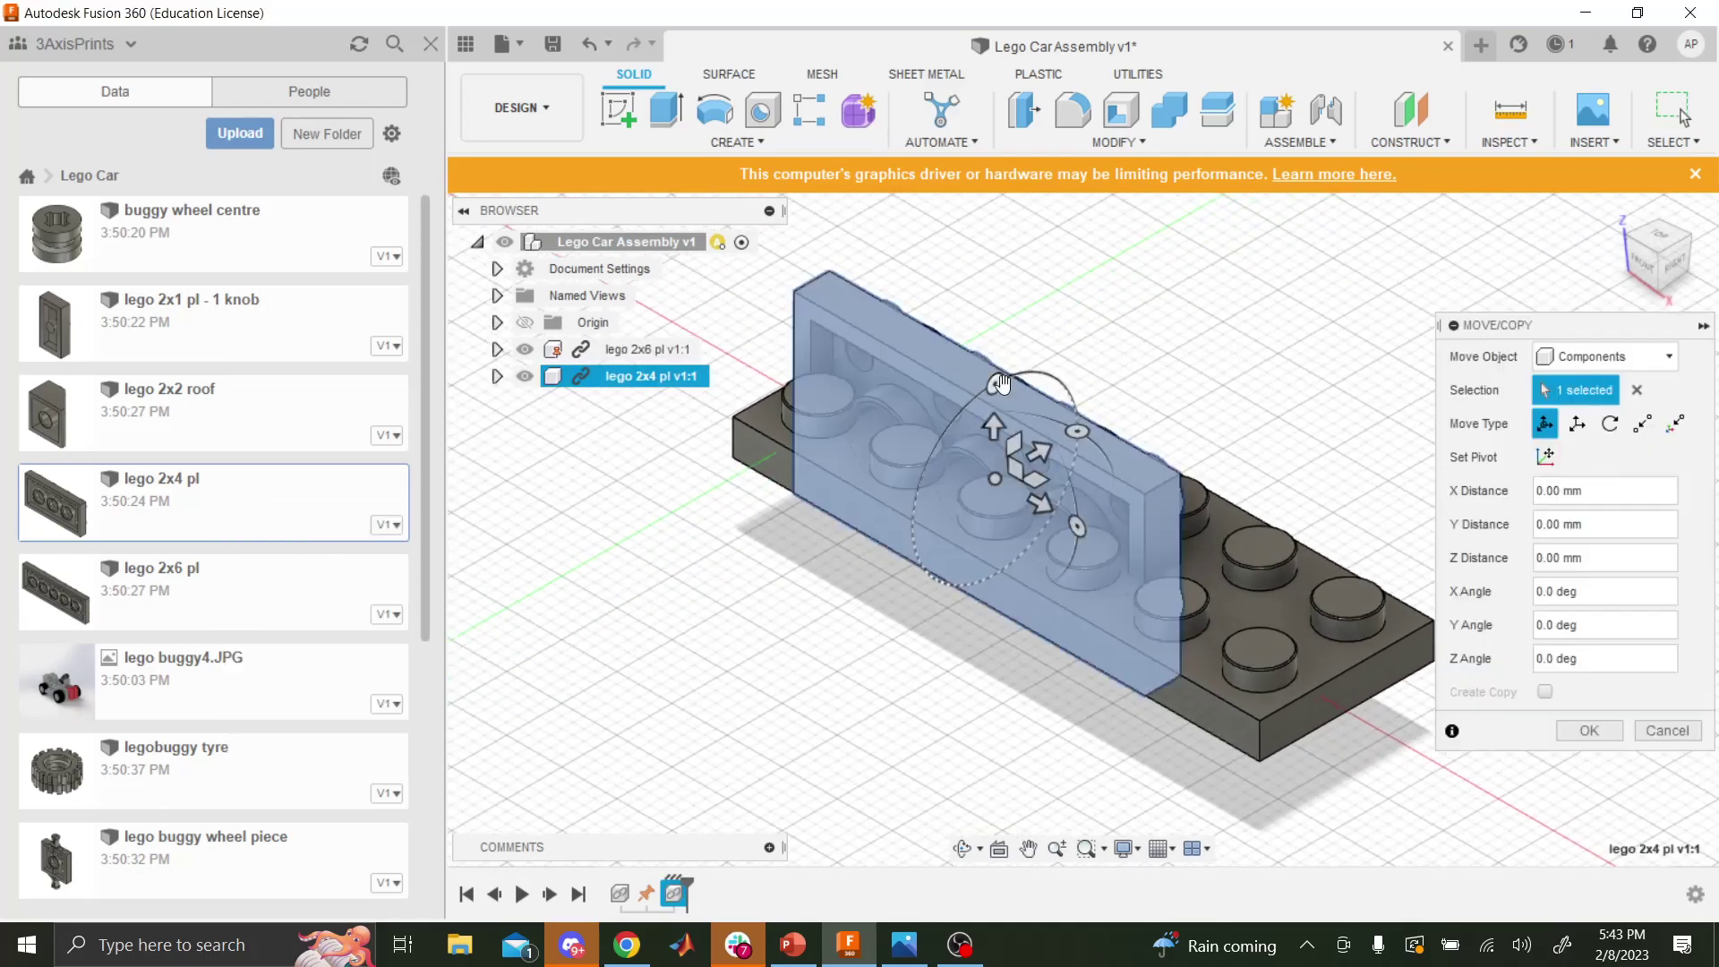
pyautogui.moveTo(995, 385); pyautogui.dragTo(980, 491)
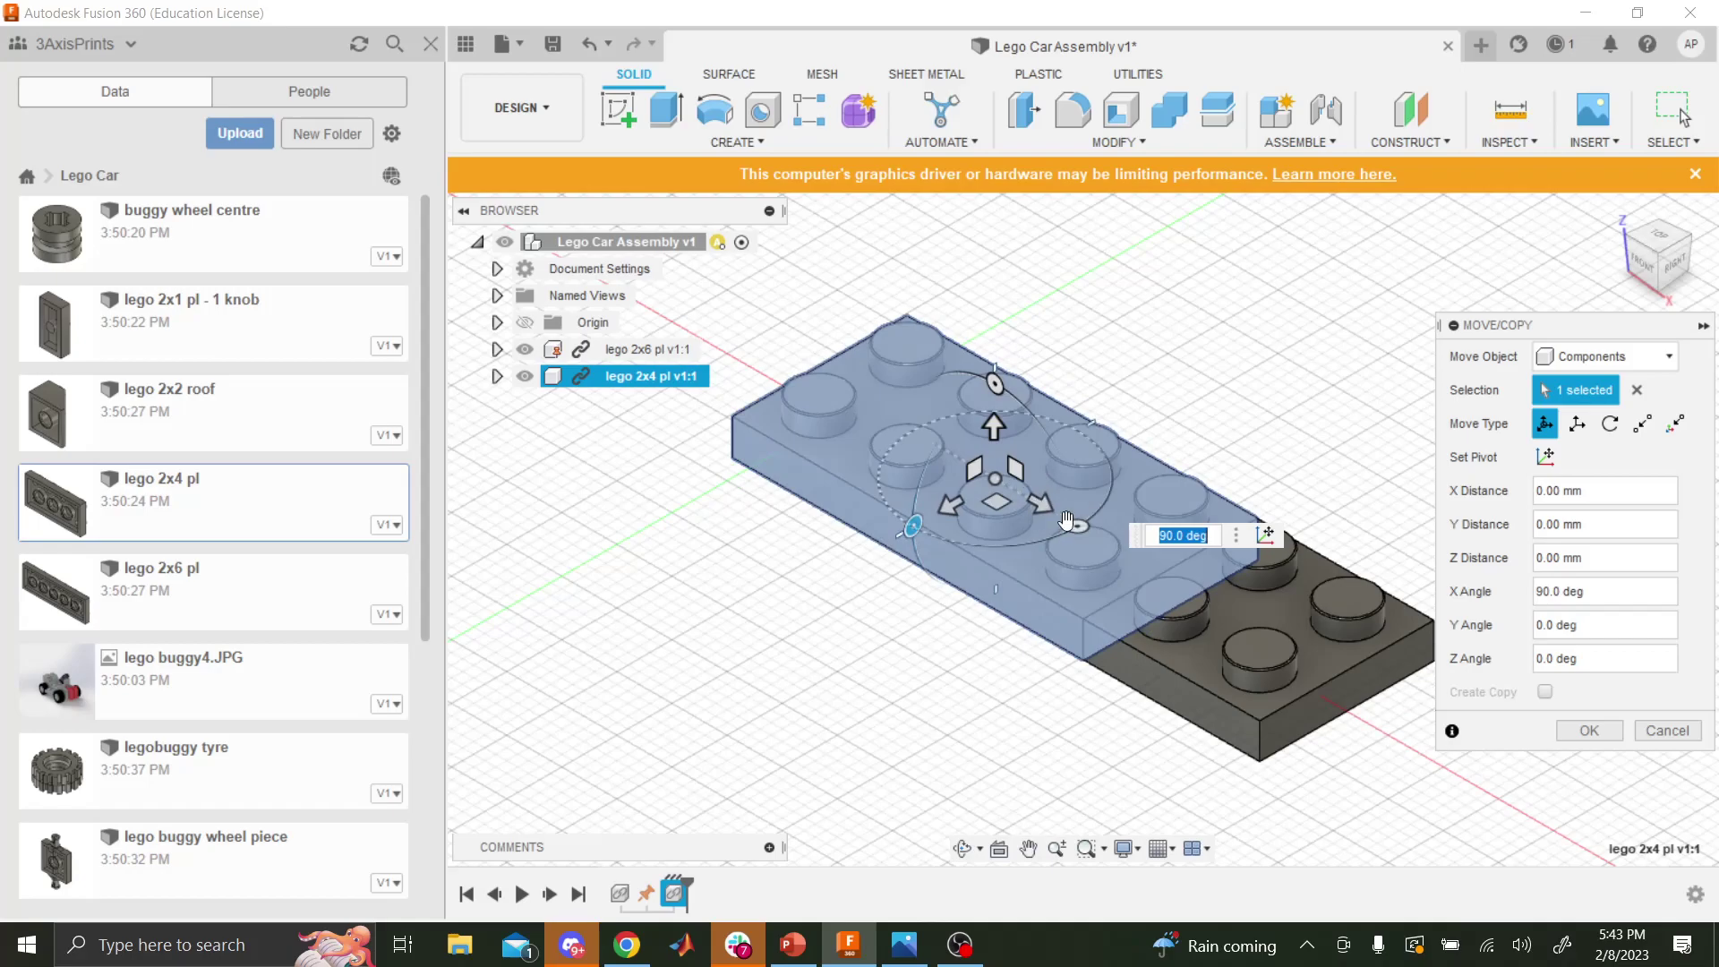
pyautogui.moveTo(1077, 526); pyautogui.dragTo(894, 537)
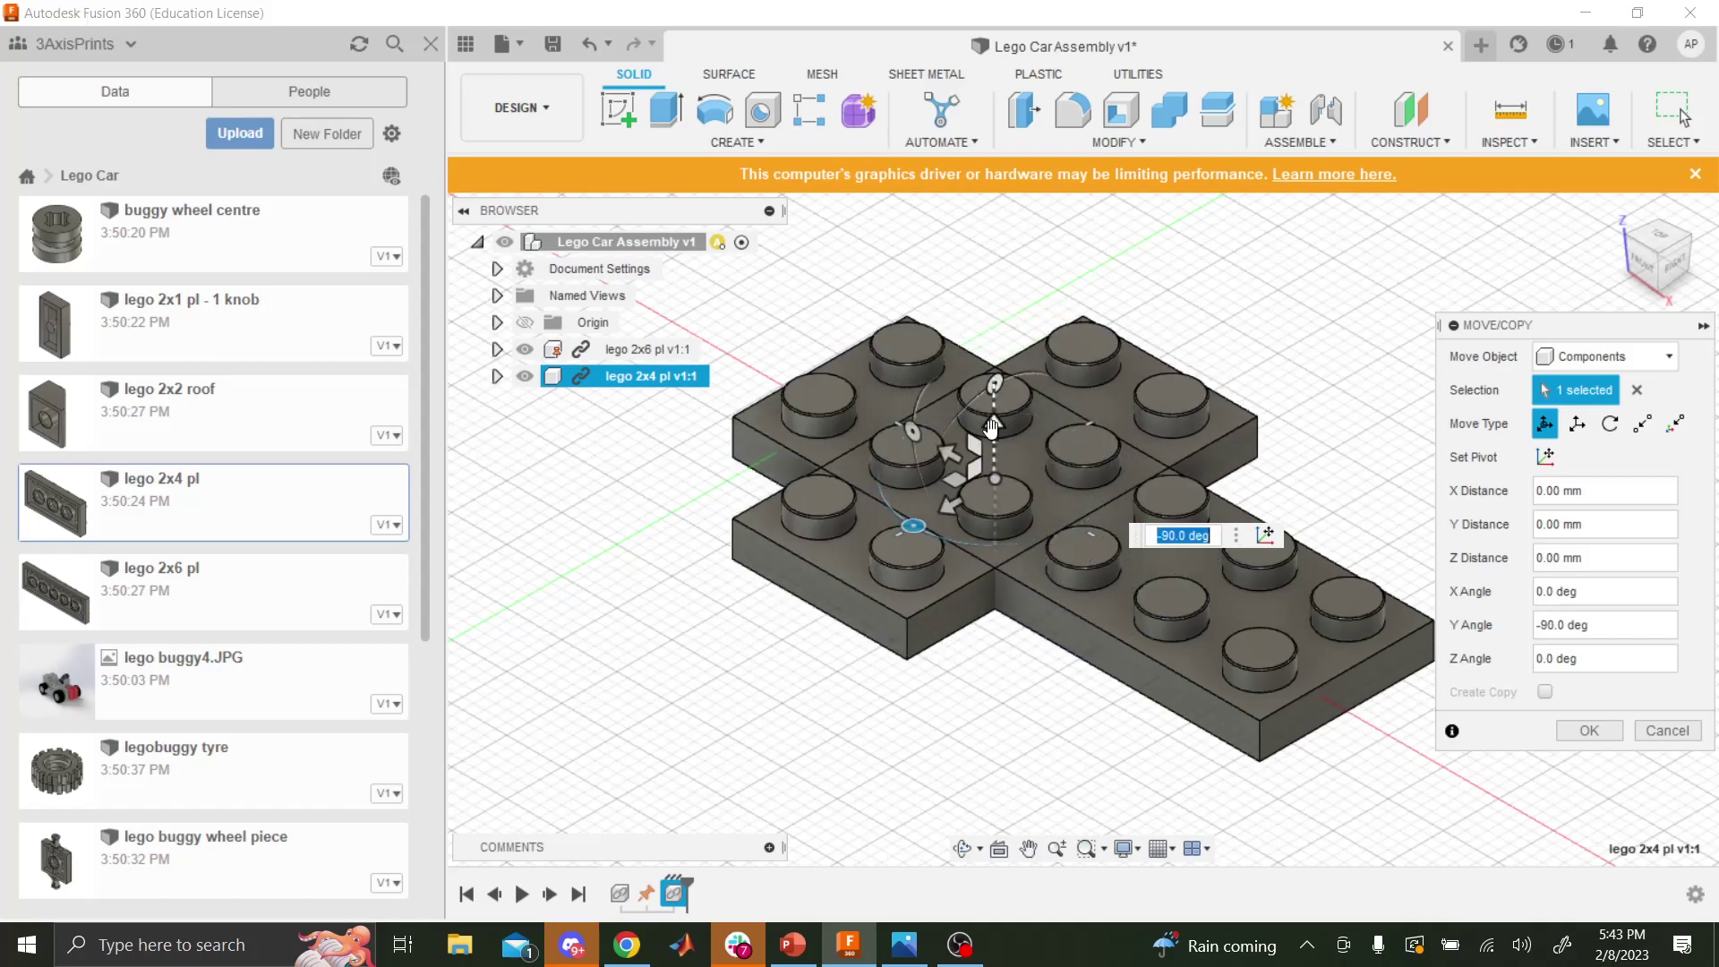
pyautogui.moveTo(991, 428); pyautogui.dragTo(992, 271)
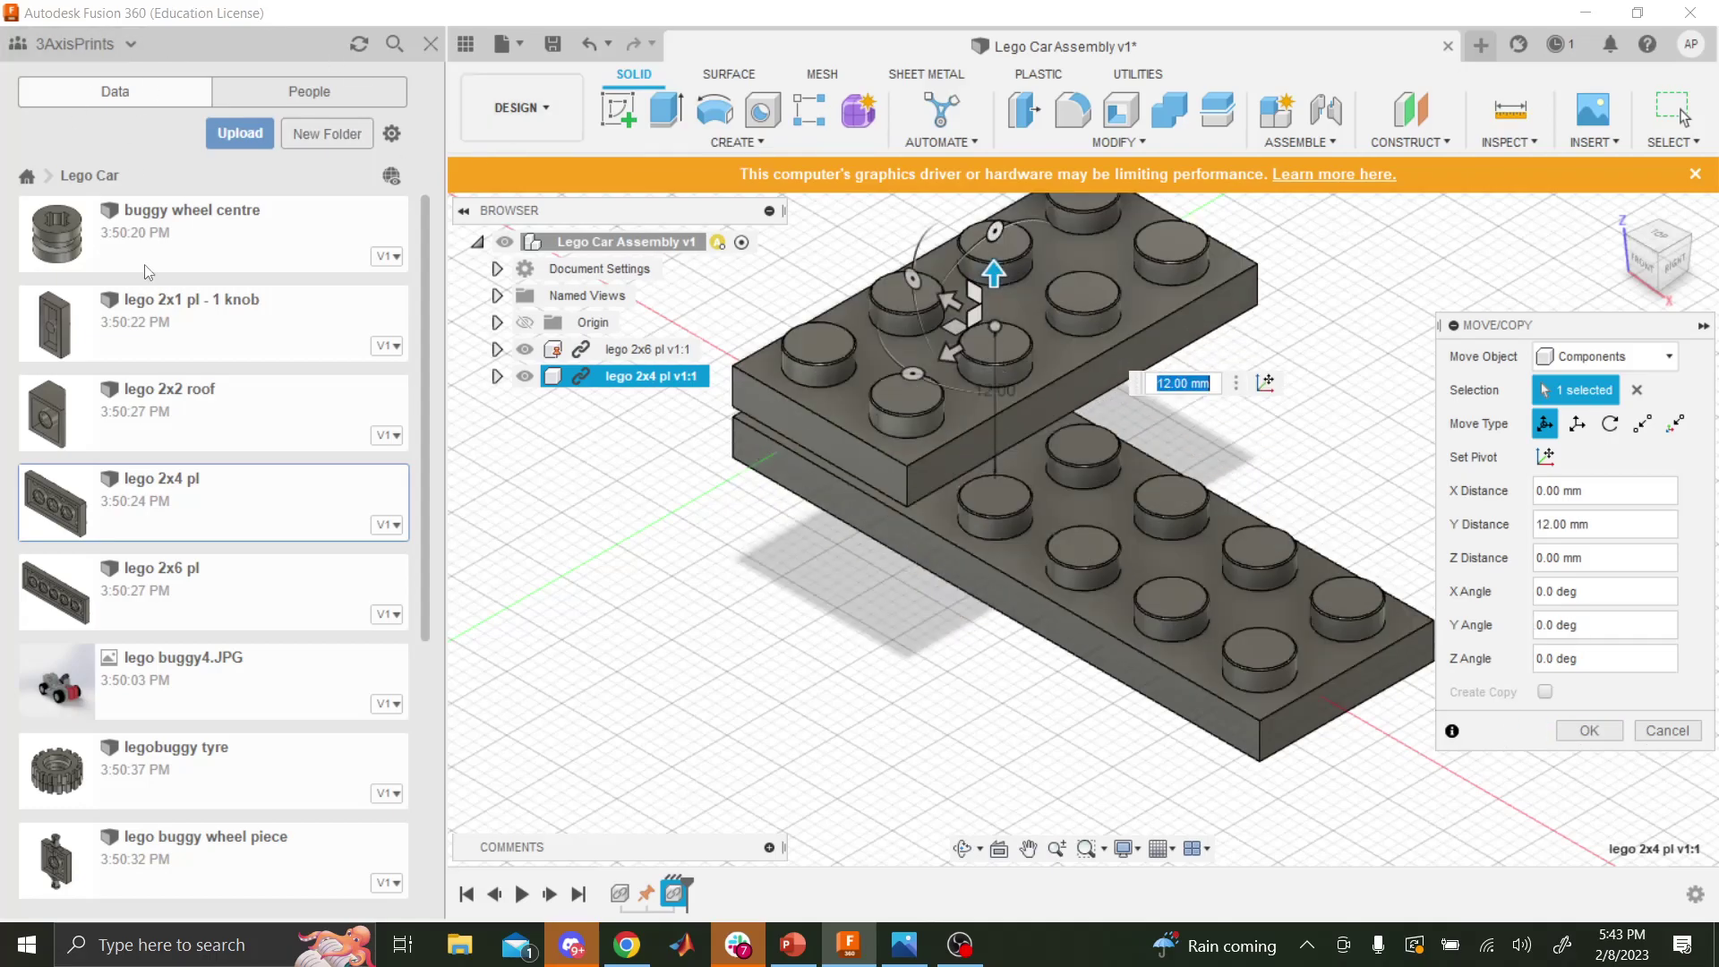
pyautogui.click(1590, 731)
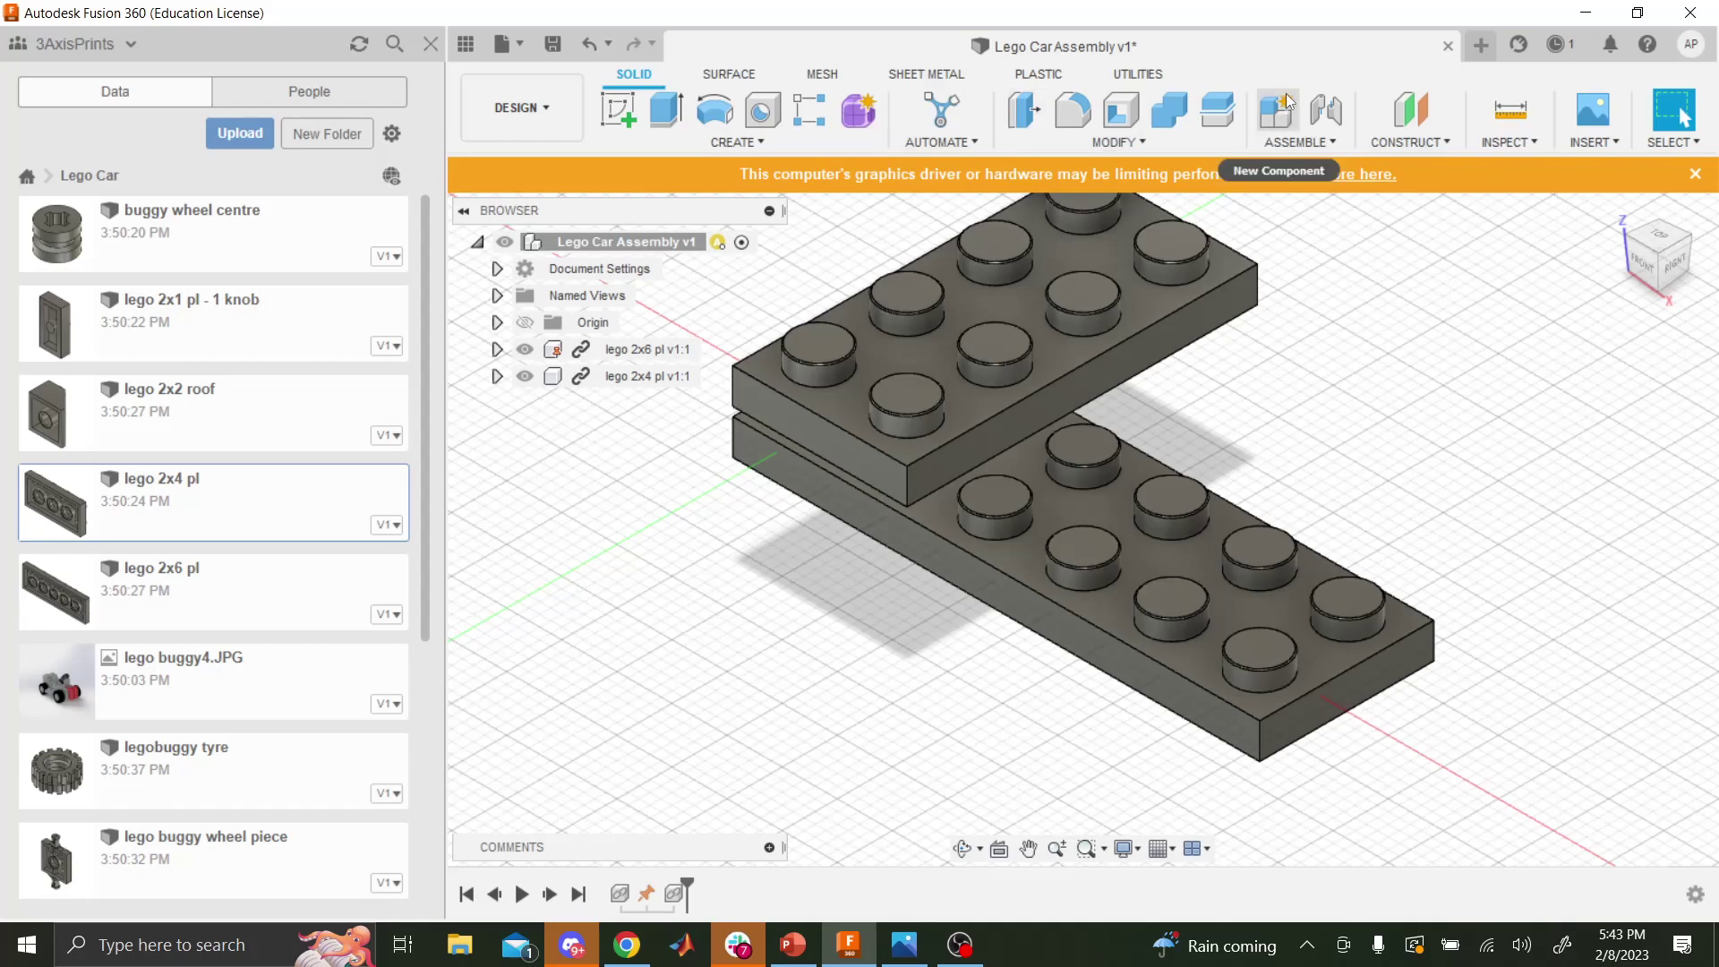
pyautogui.click(1313, 144)
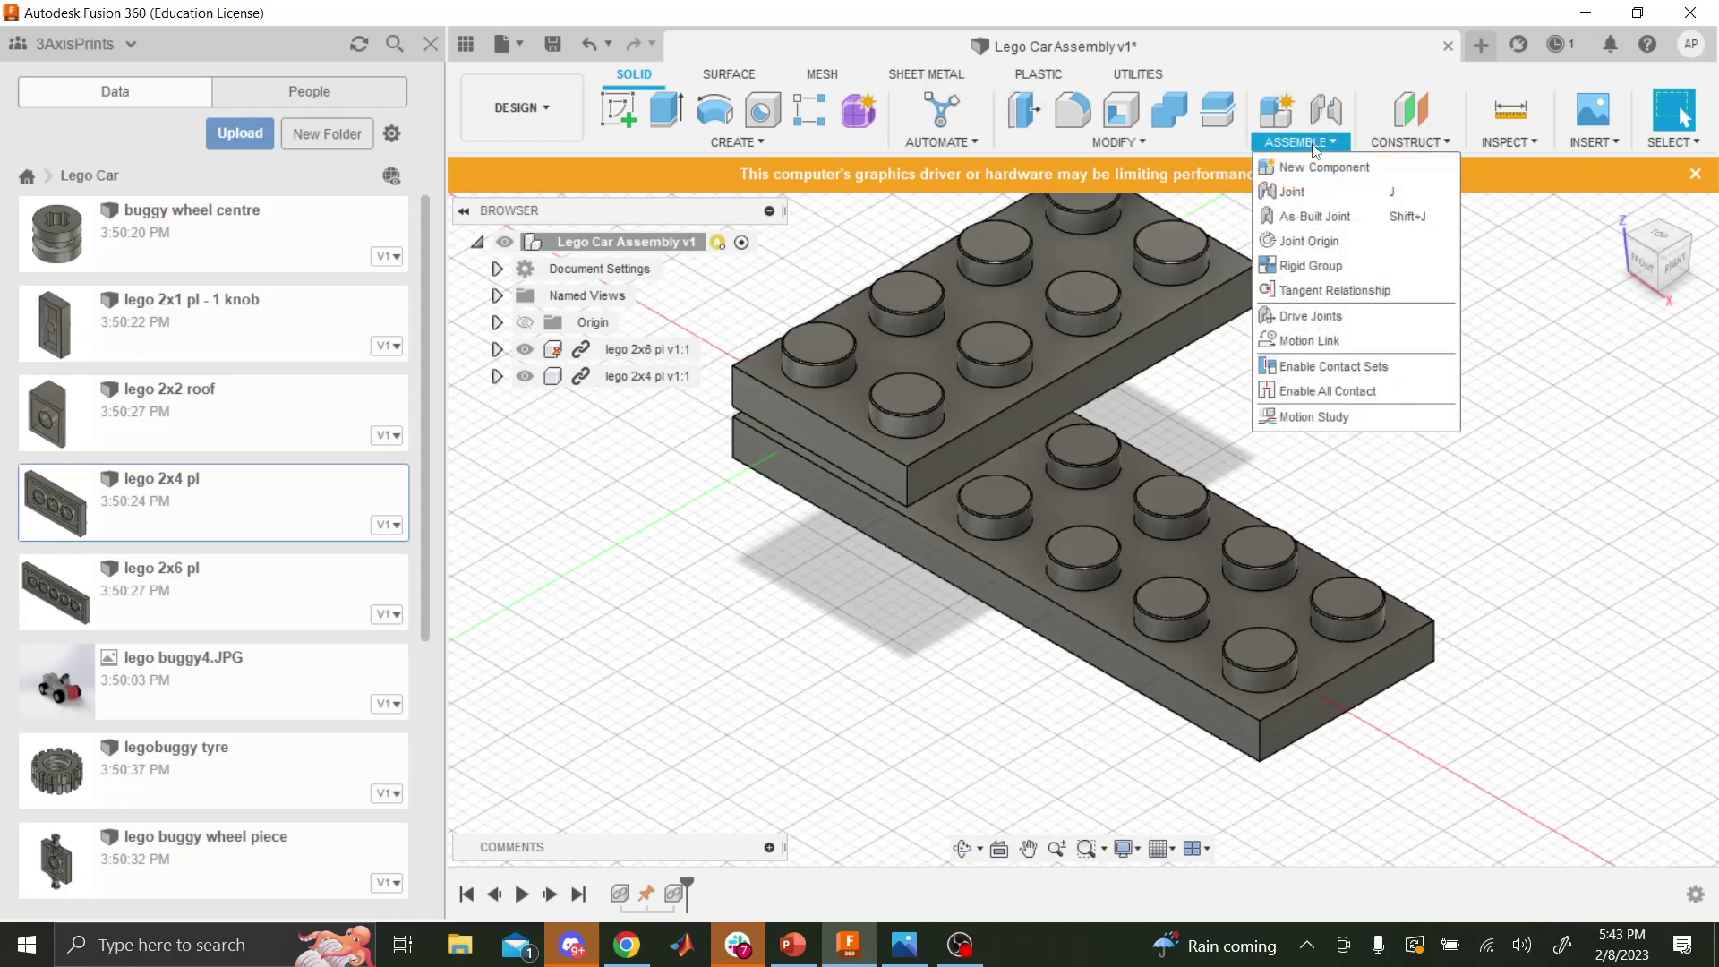
# - Joint a 2x4 plate stud onto the 2x6 plate at a 90° angle
pyautogui.click(1312, 190)
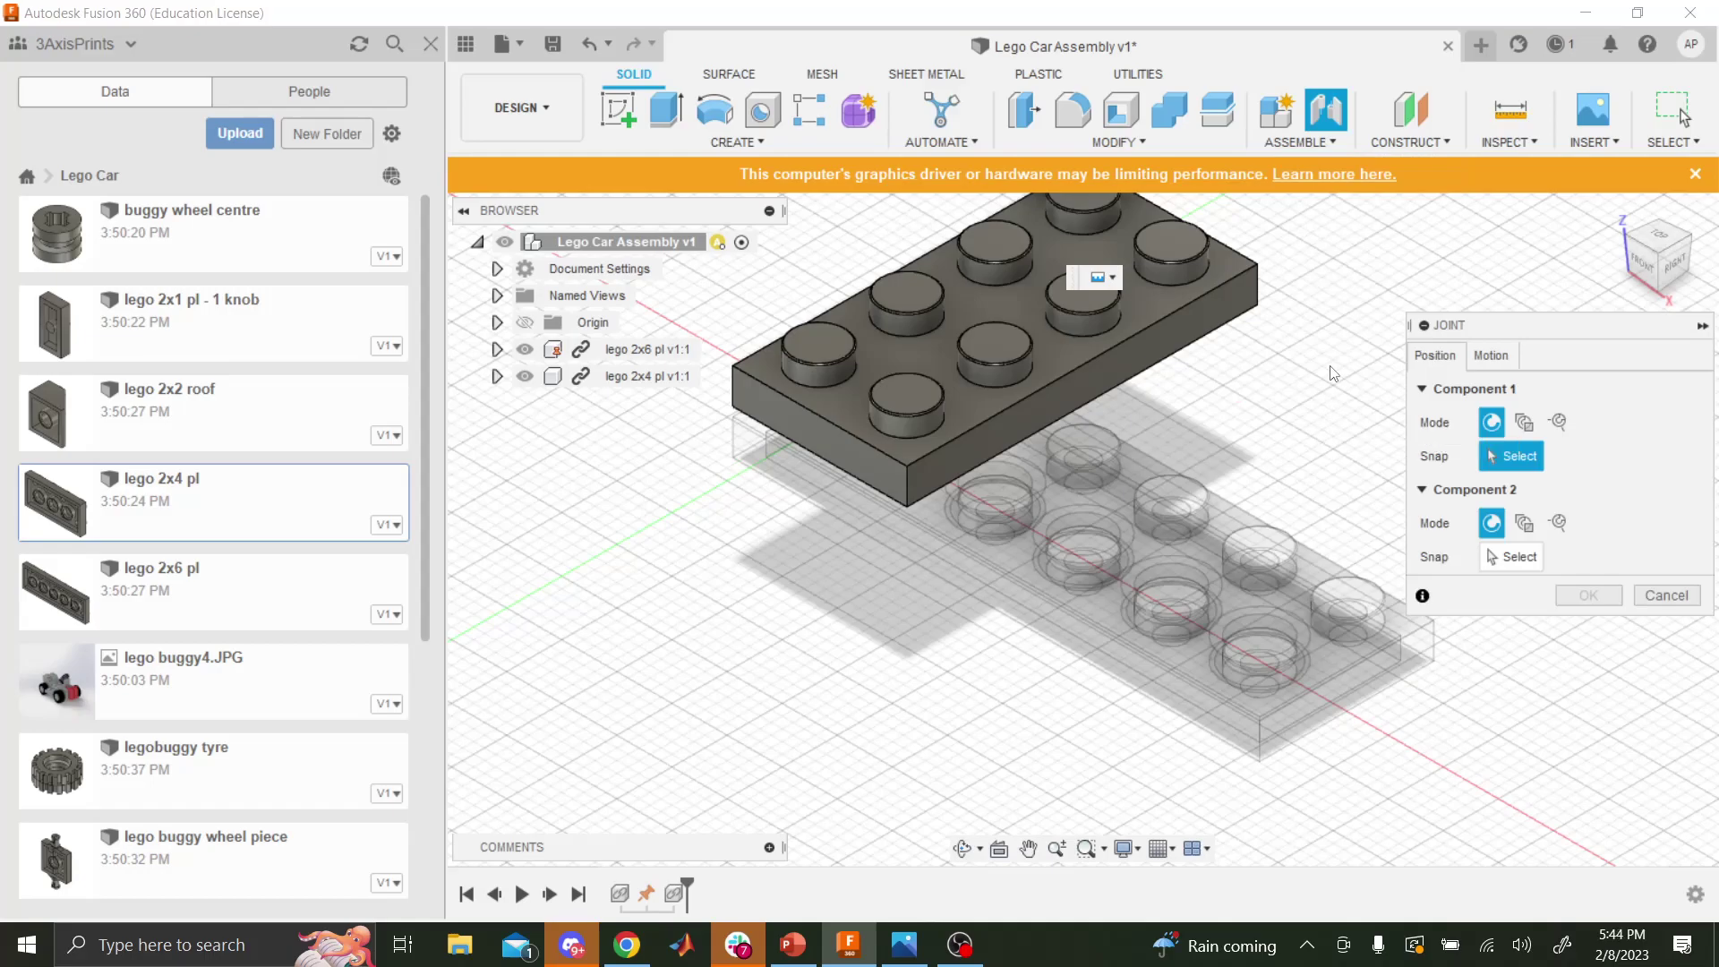
pyautogui.click(1662, 596)
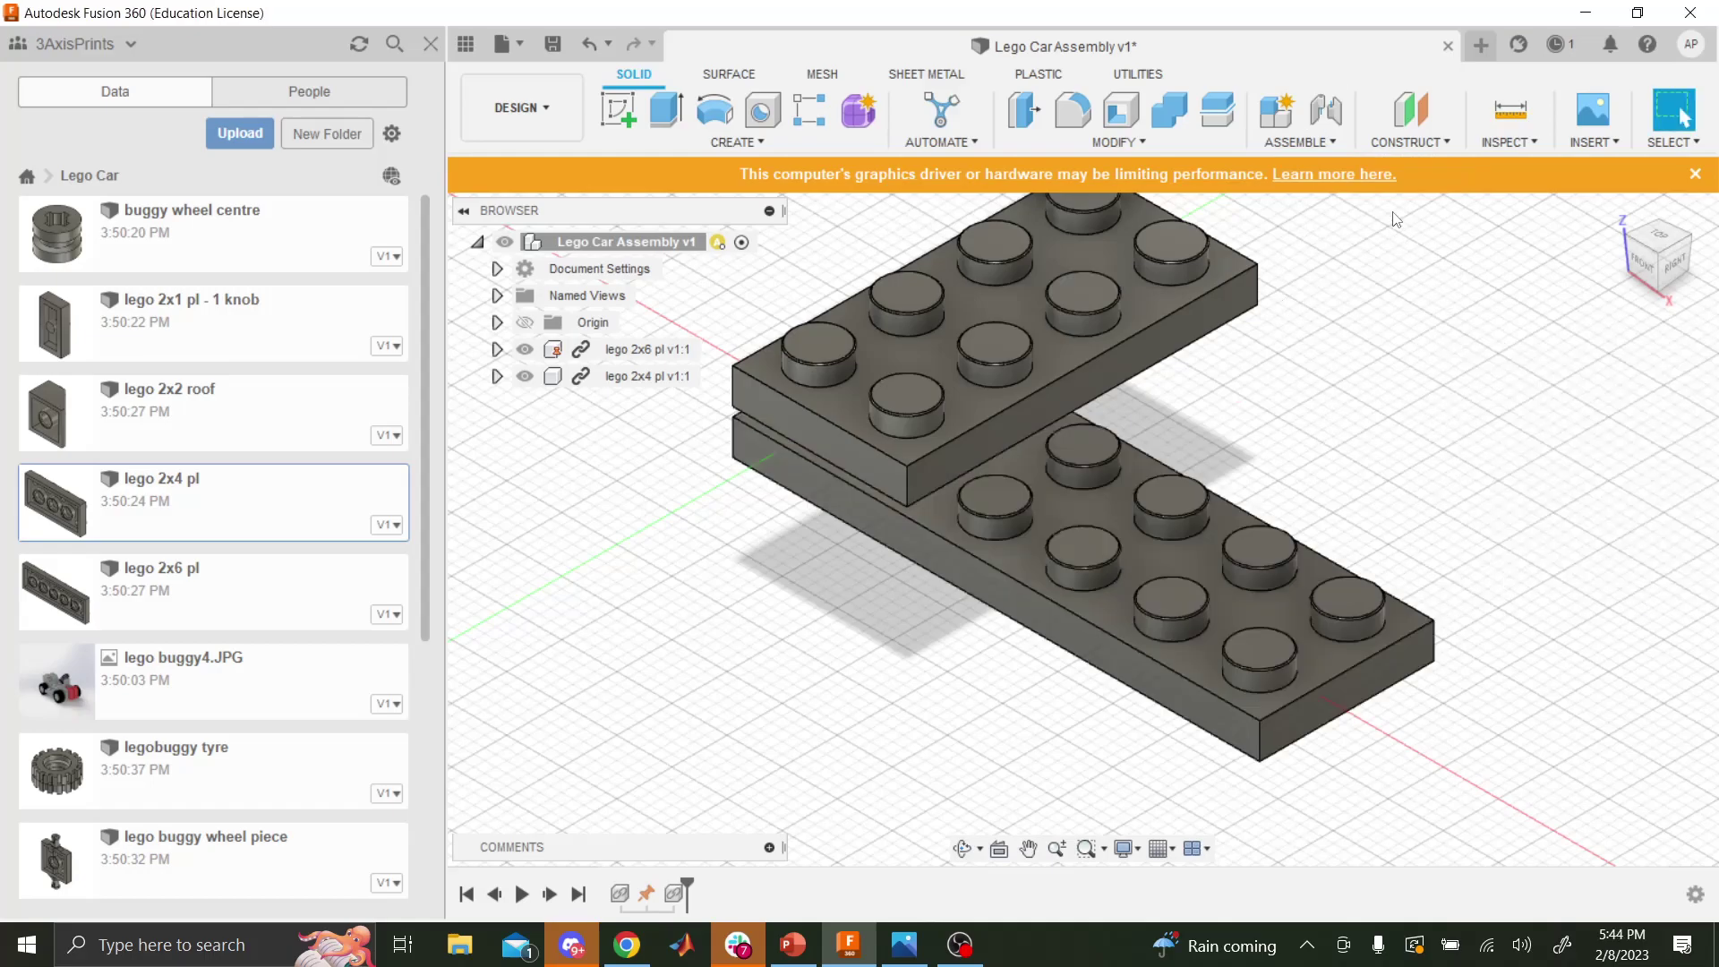
pyautogui.click(1307, 142)
pyautogui.click(1320, 188)
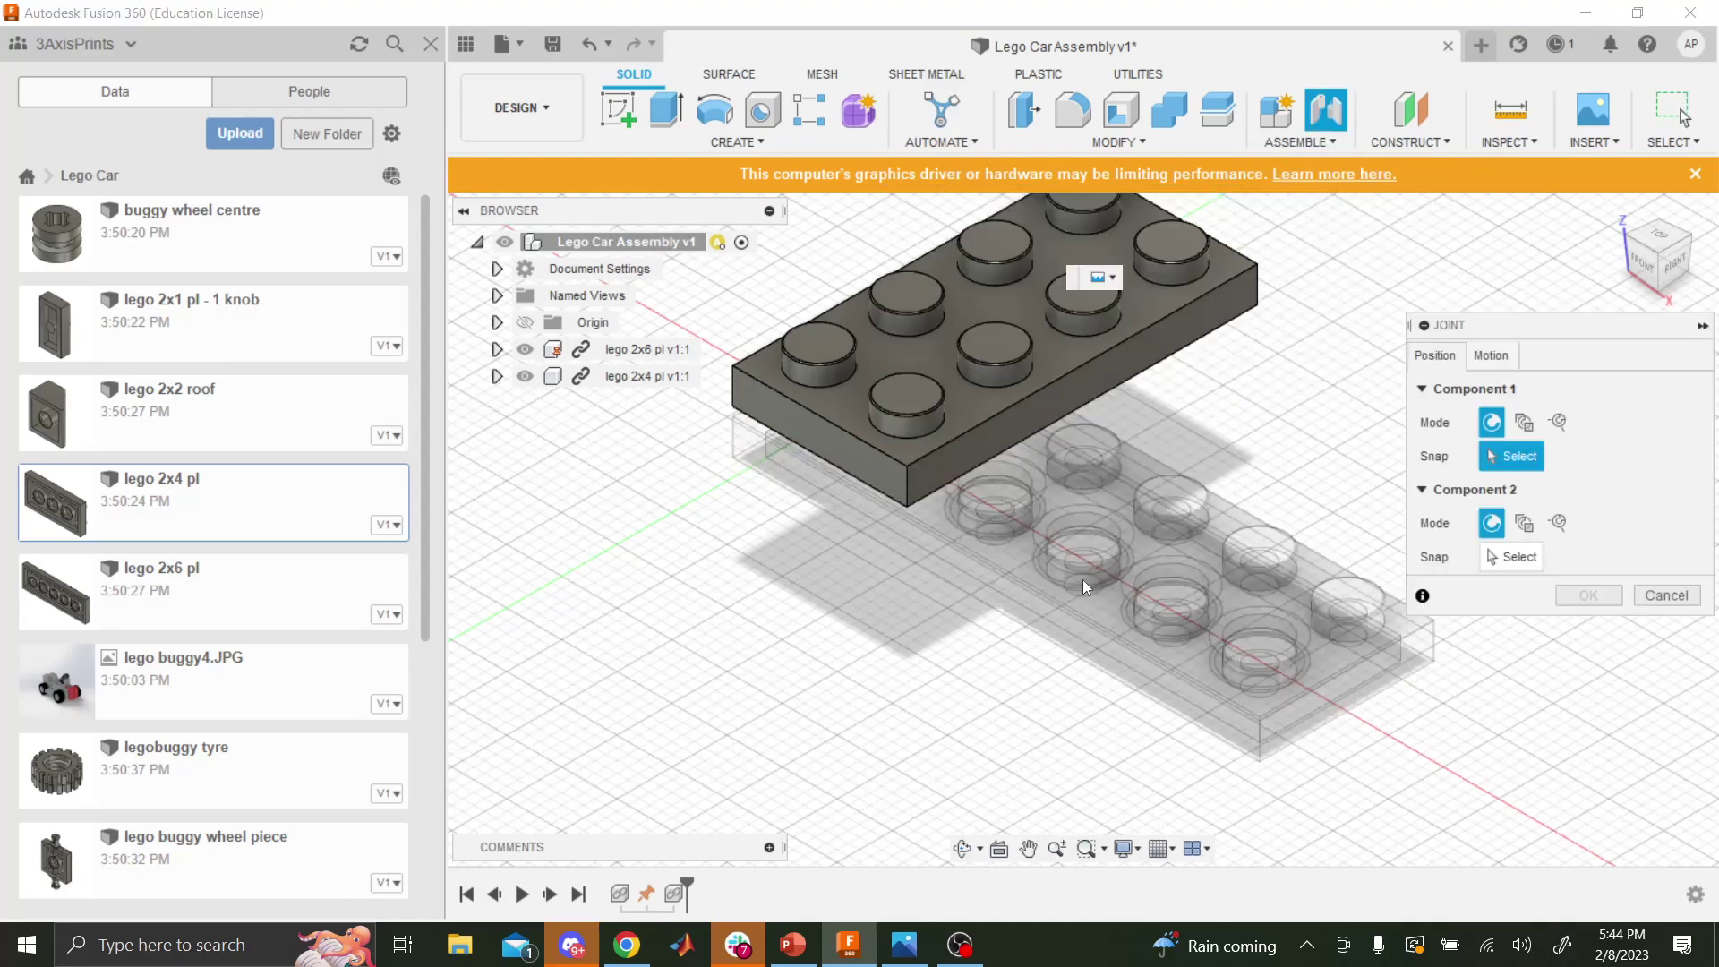
pyautogui.click(1016, 372)
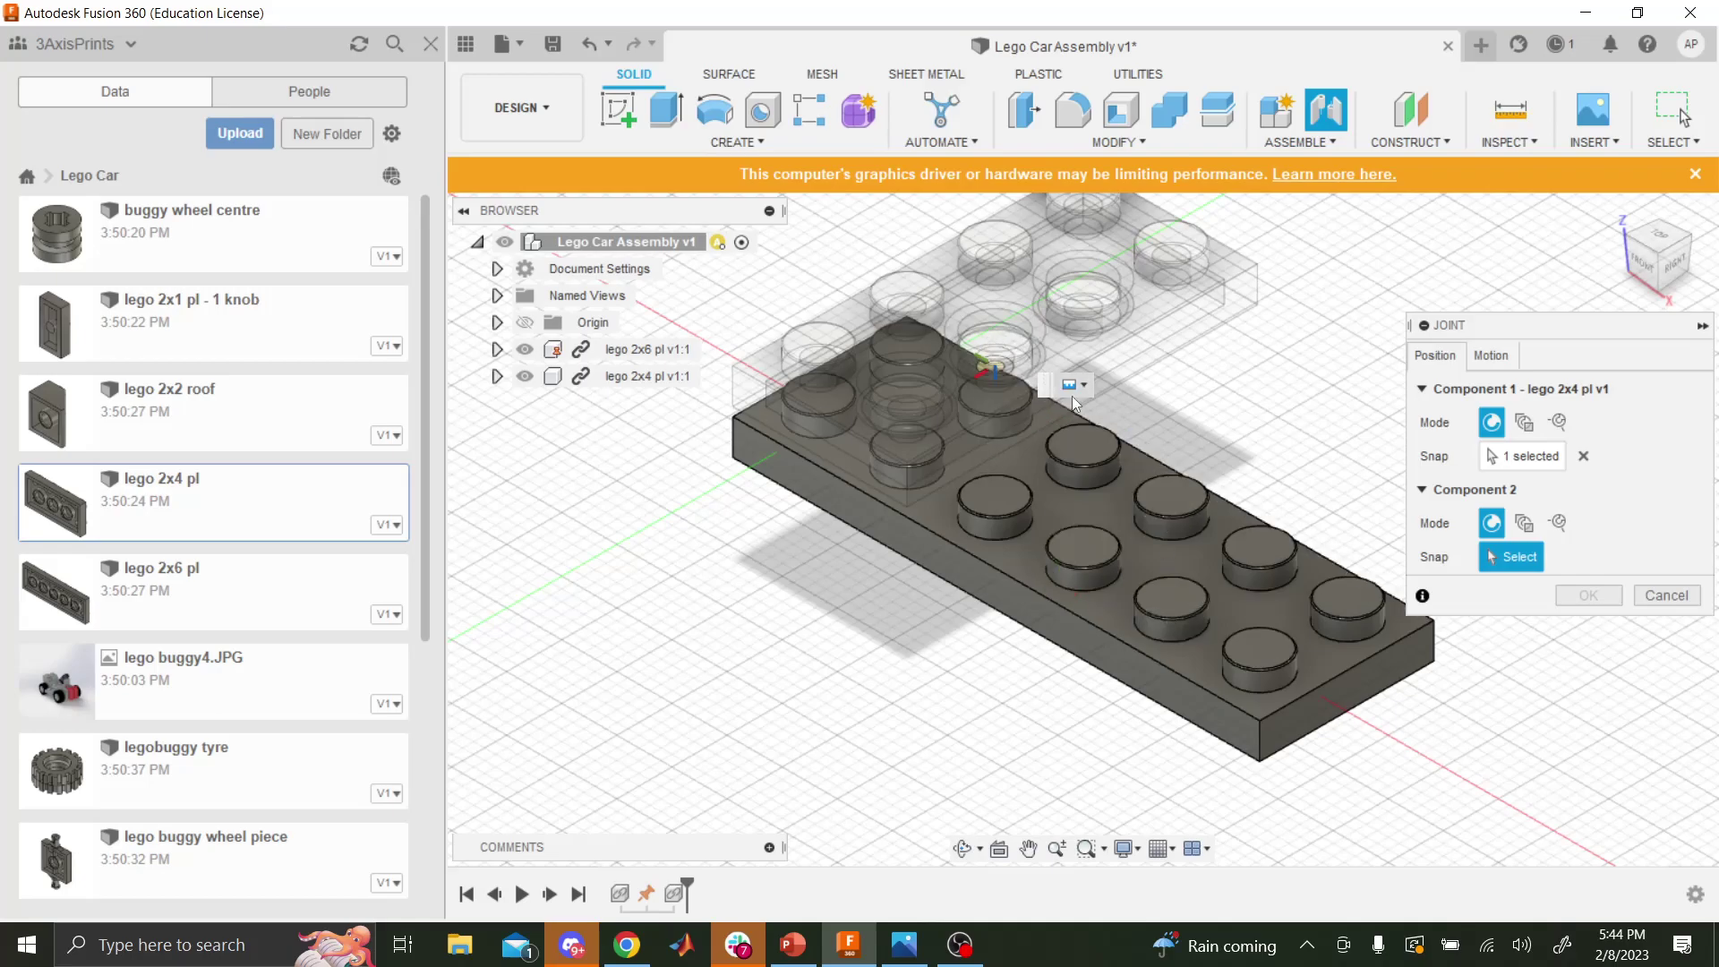
pyautogui.click(1093, 582)
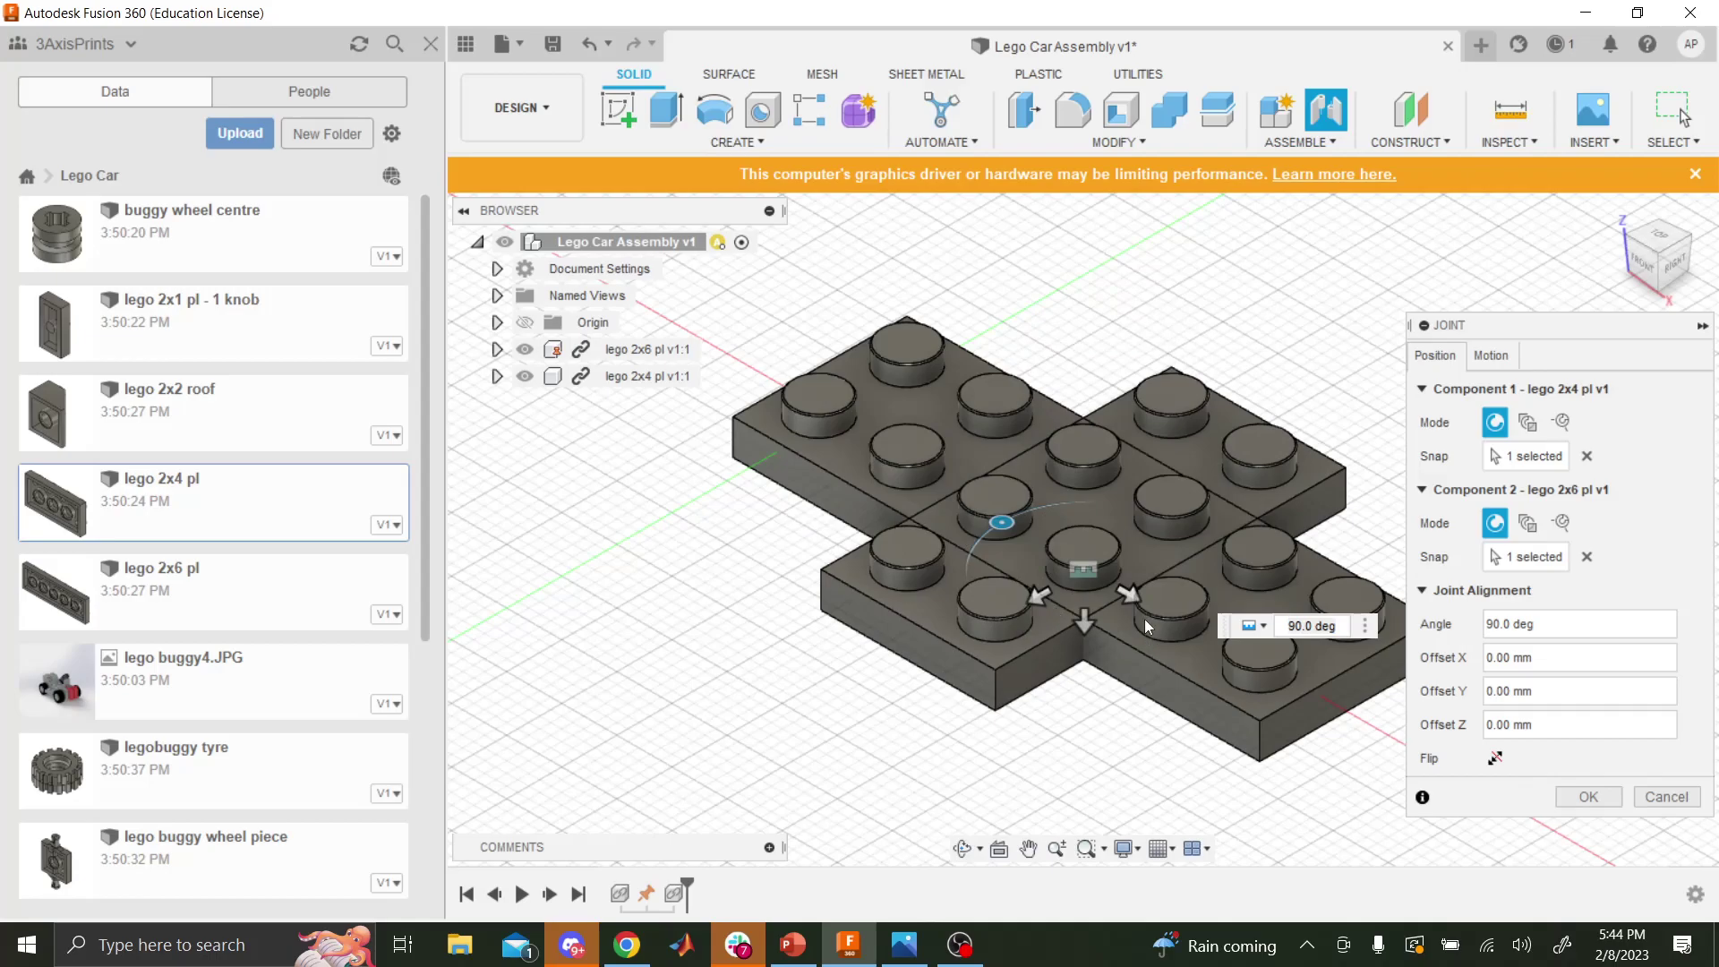
pyautogui.click(1588, 796)
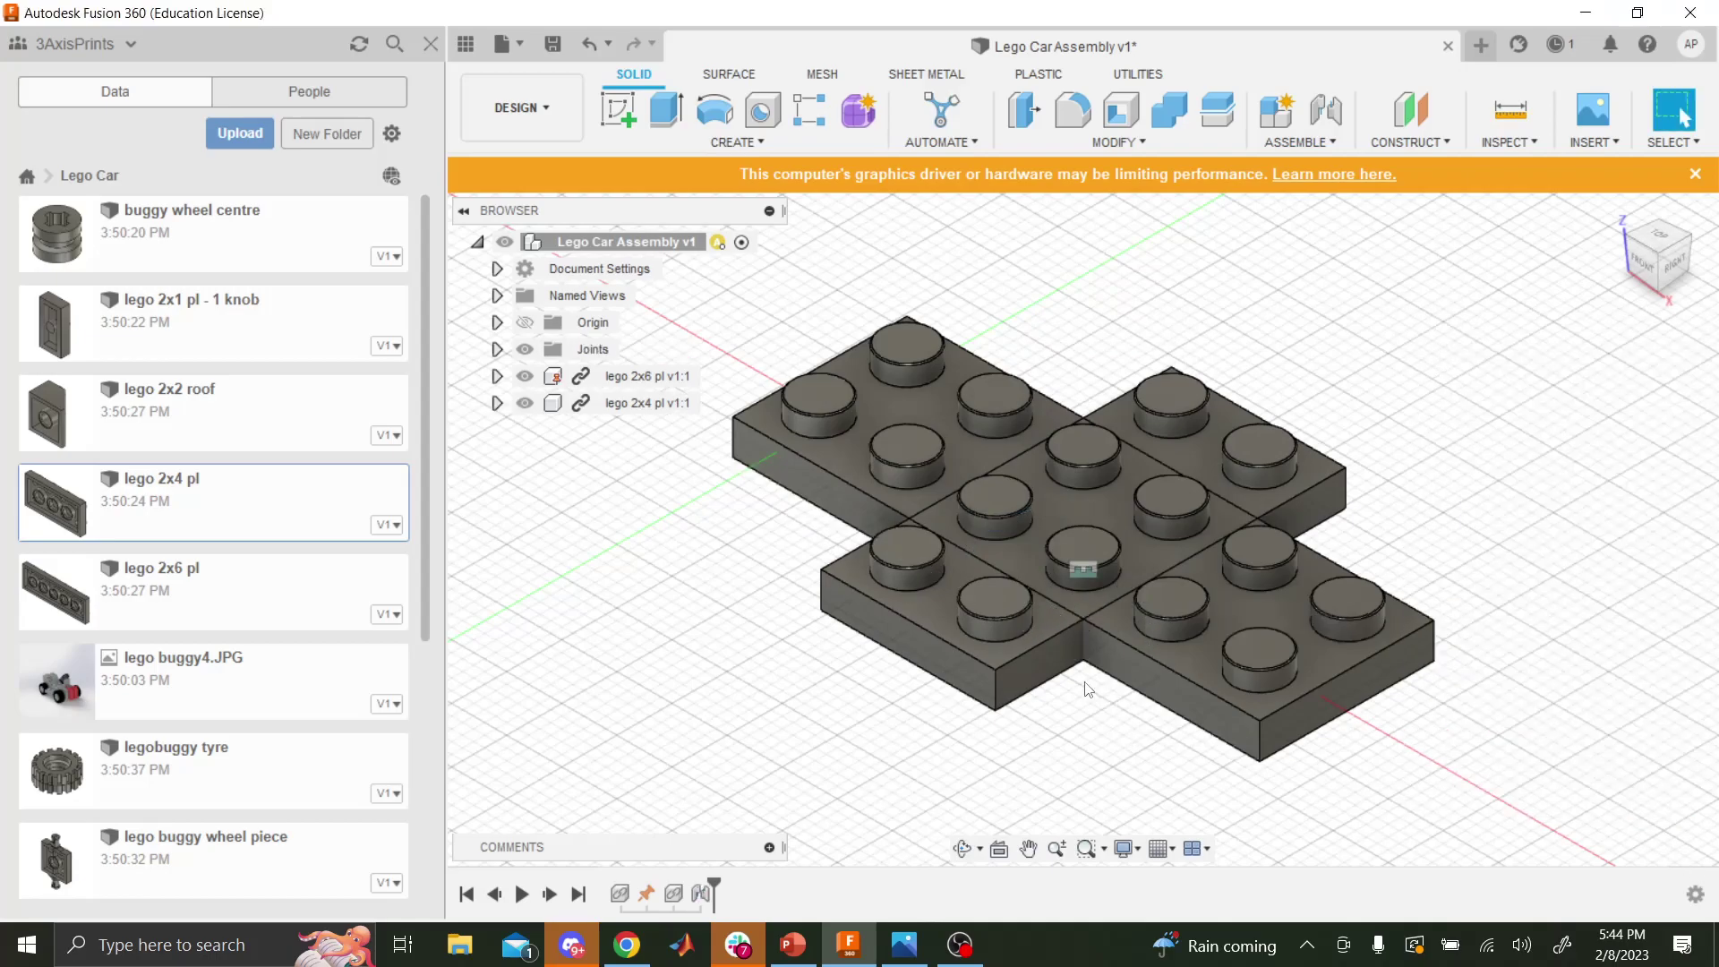
pyautogui.scroll(5, 1097, 681)
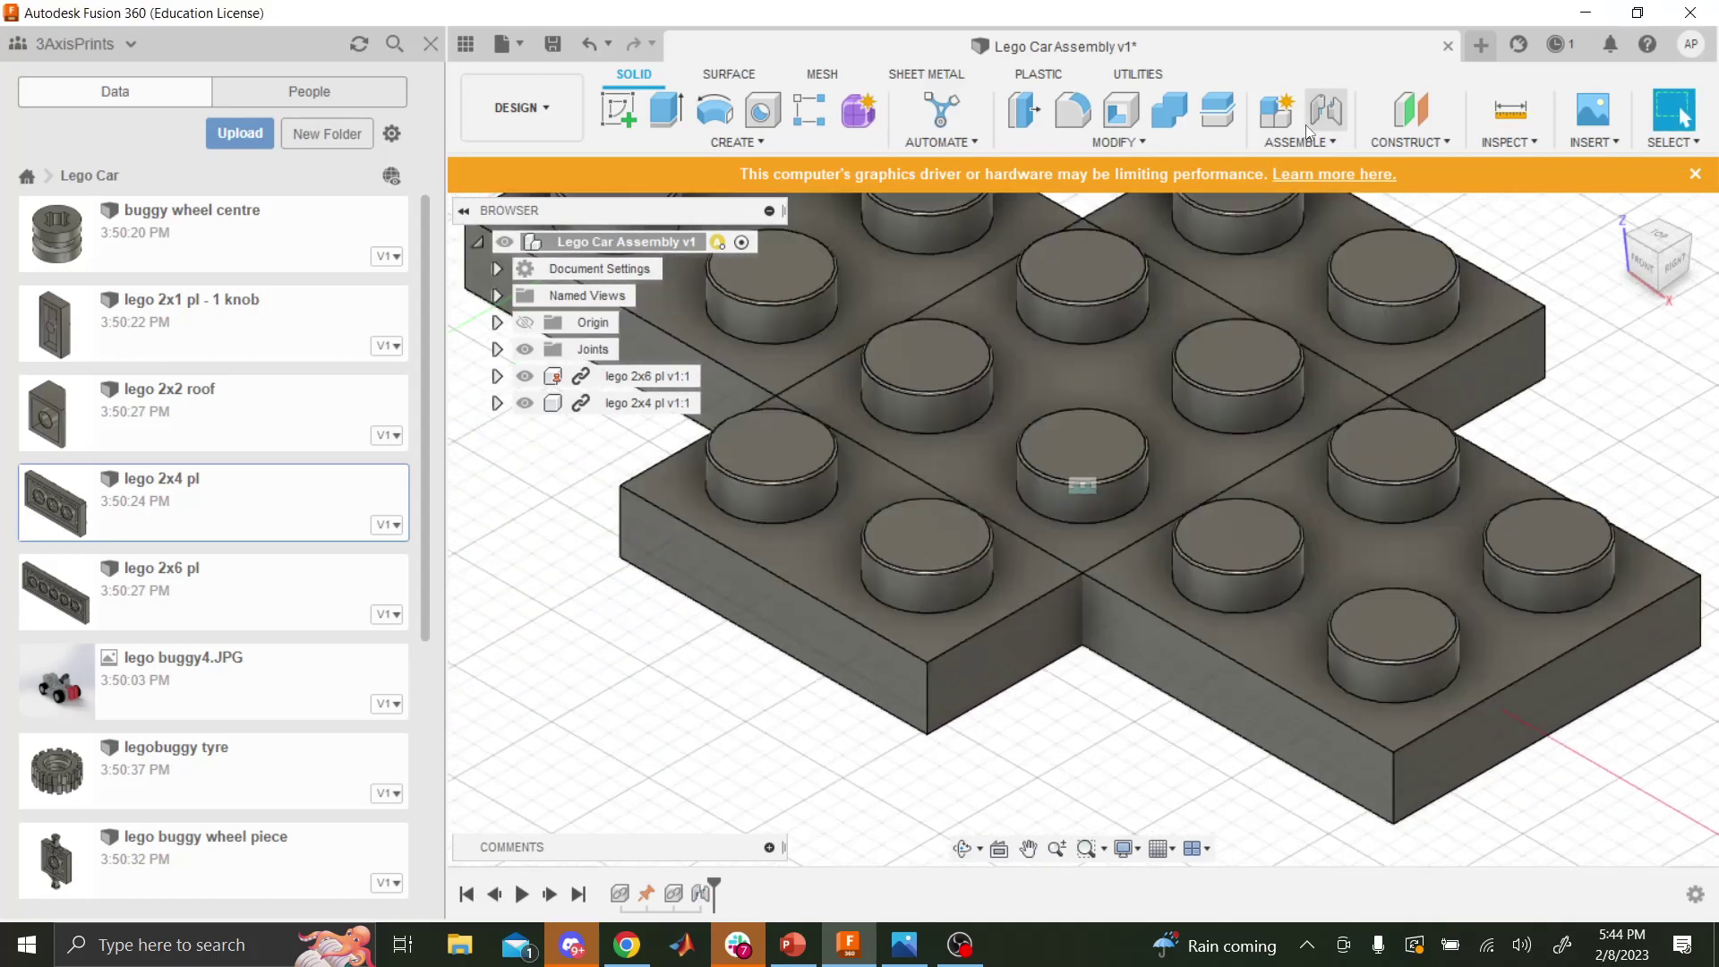
# - Start another joint from the 2x4 plate's underside, then cancel it
pyautogui.click(1309, 143)
pyautogui.click(1293, 190)
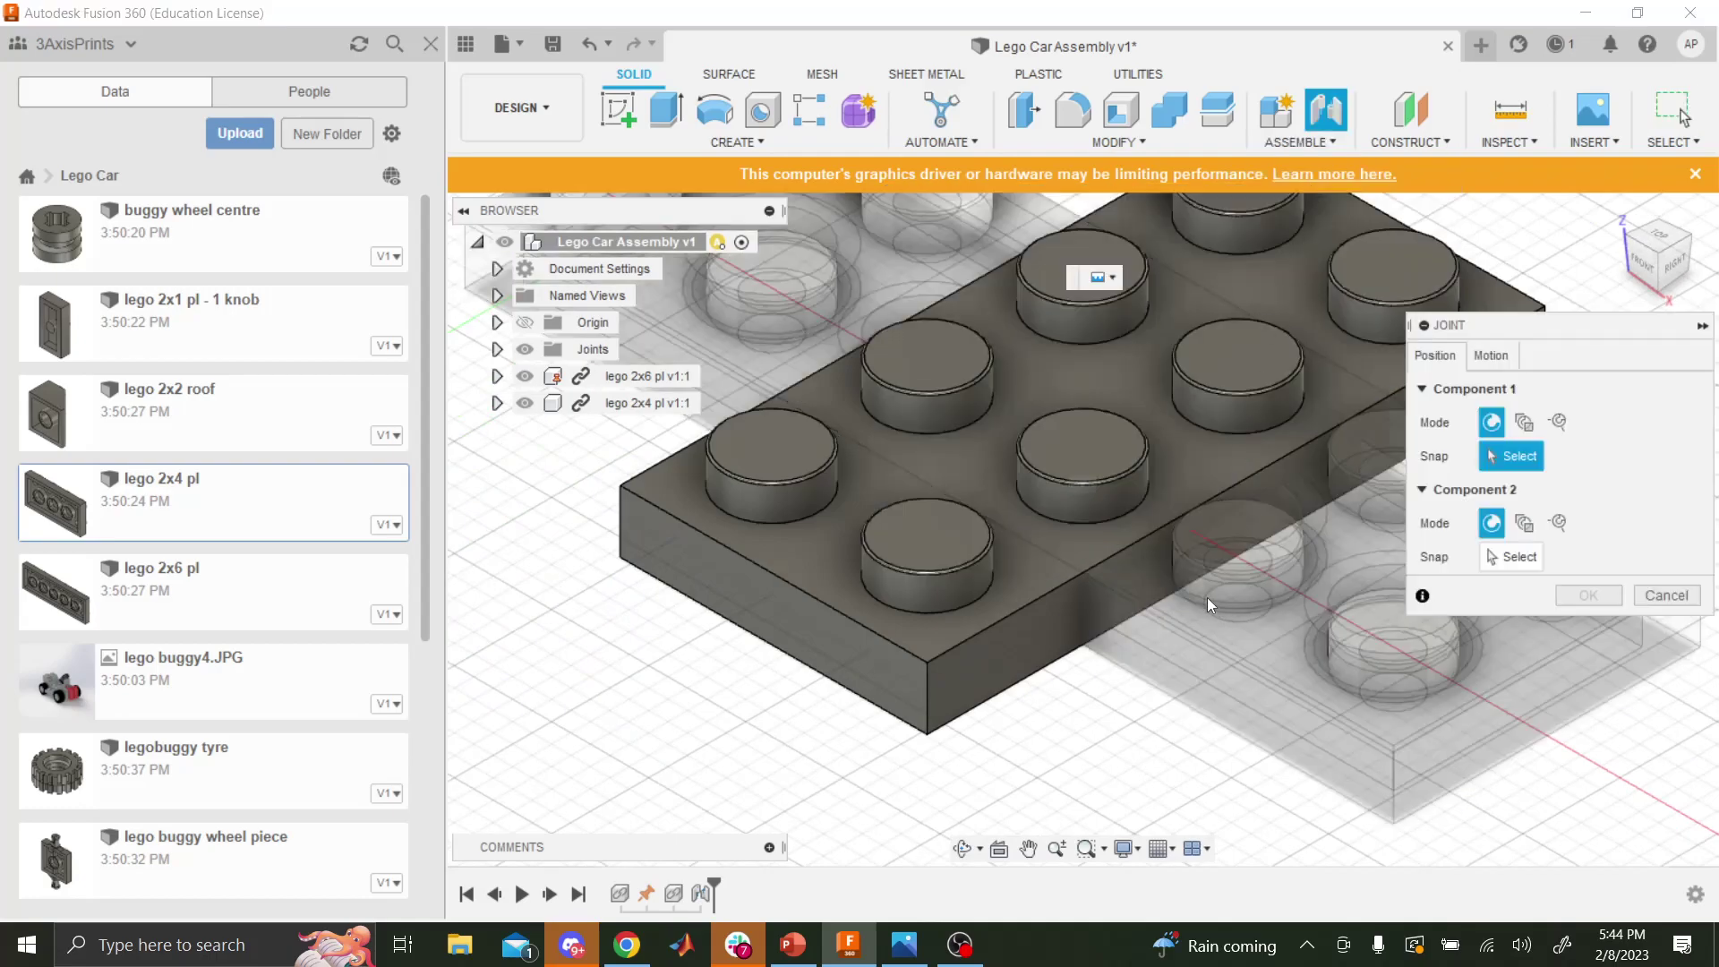
pyautogui.keyDown('shift'); pyautogui.moveTo(1179, 562); pyautogui.dragTo(1085, 573, button='middle'); pyautogui.keyUp('shift')
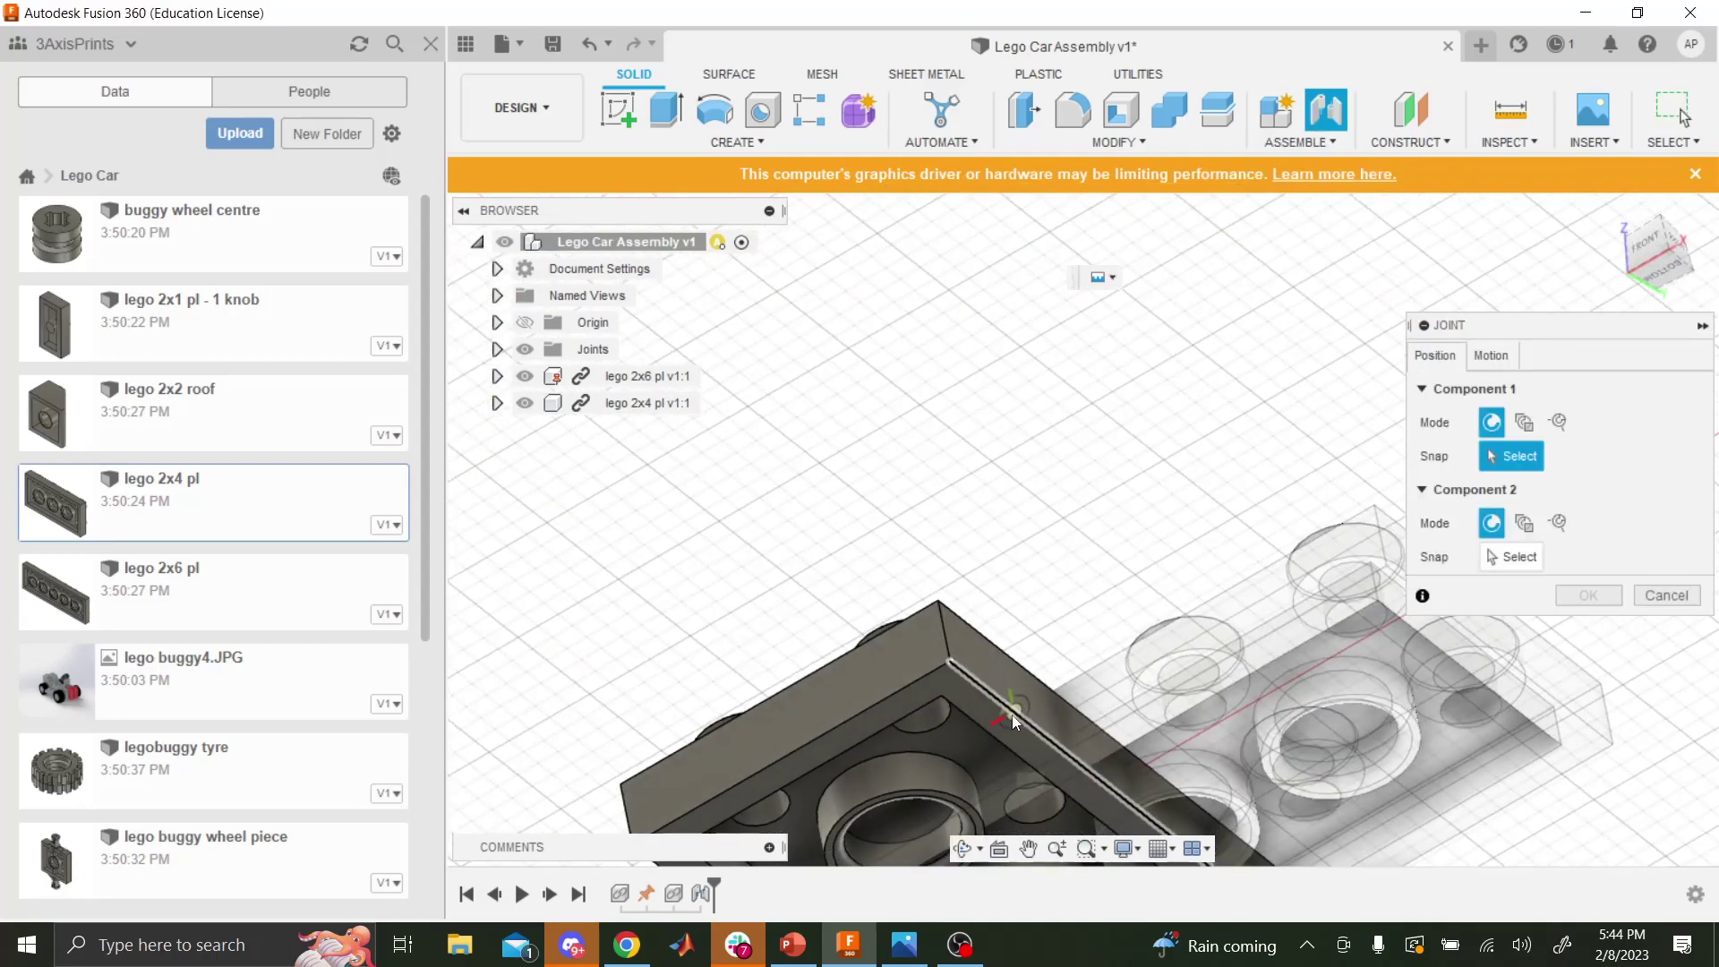
pyautogui.click(1012, 727)
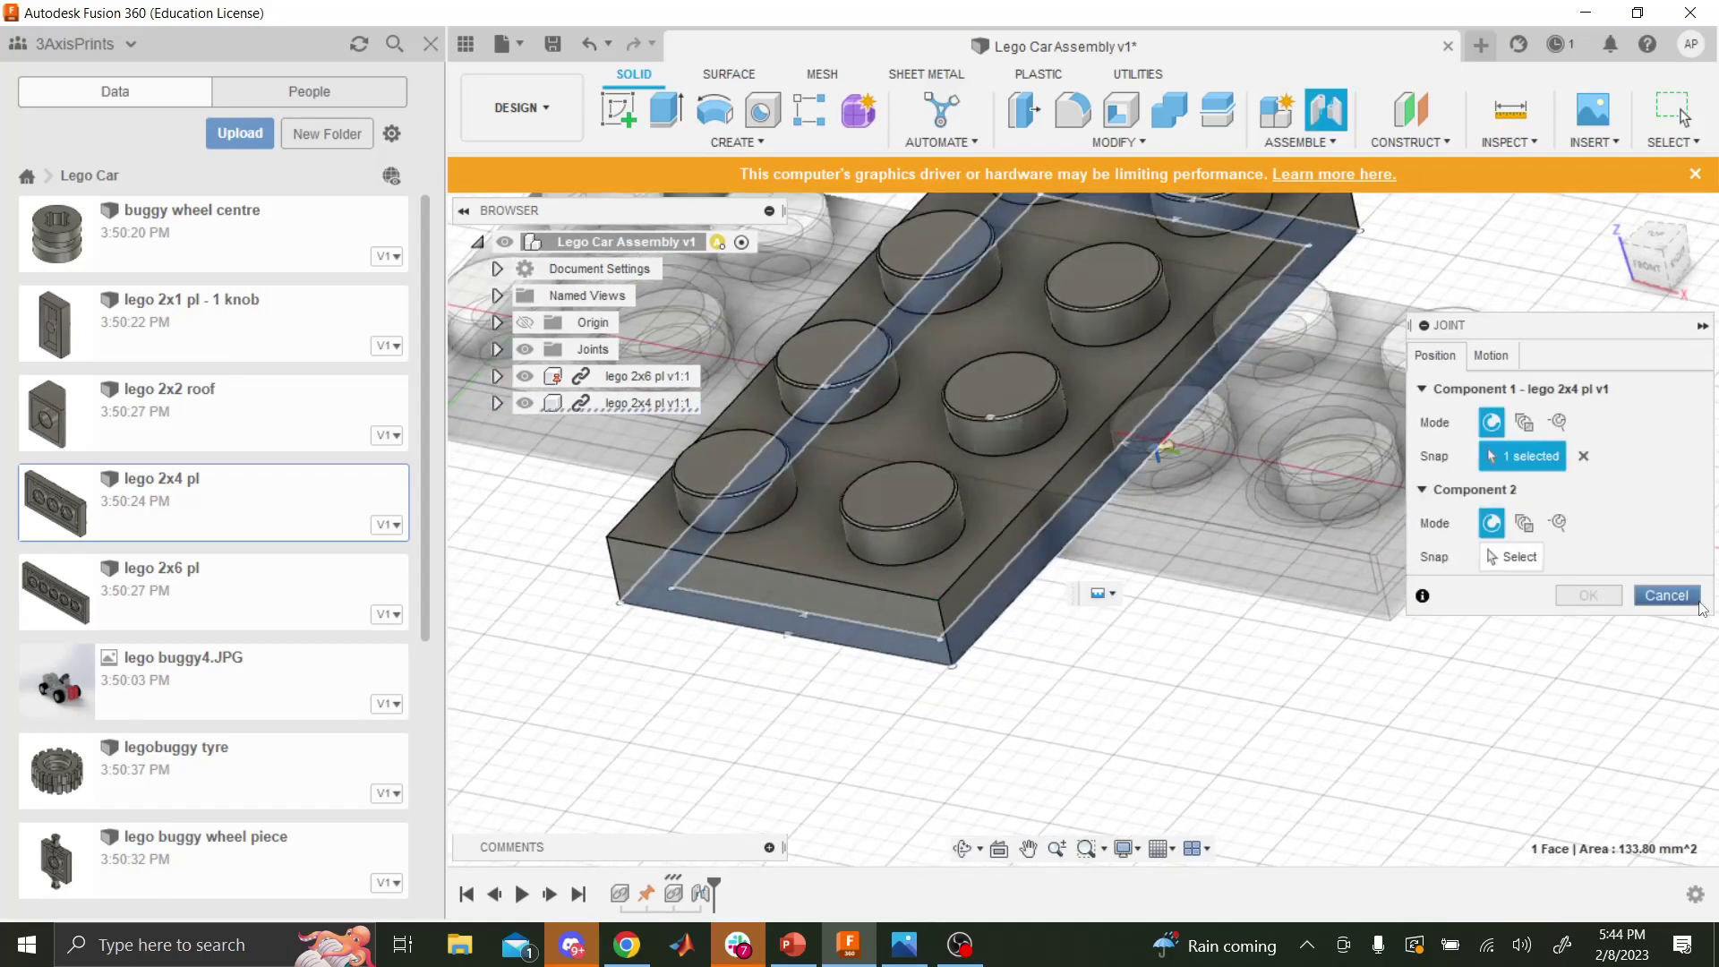
pyautogui.click(1667, 595)
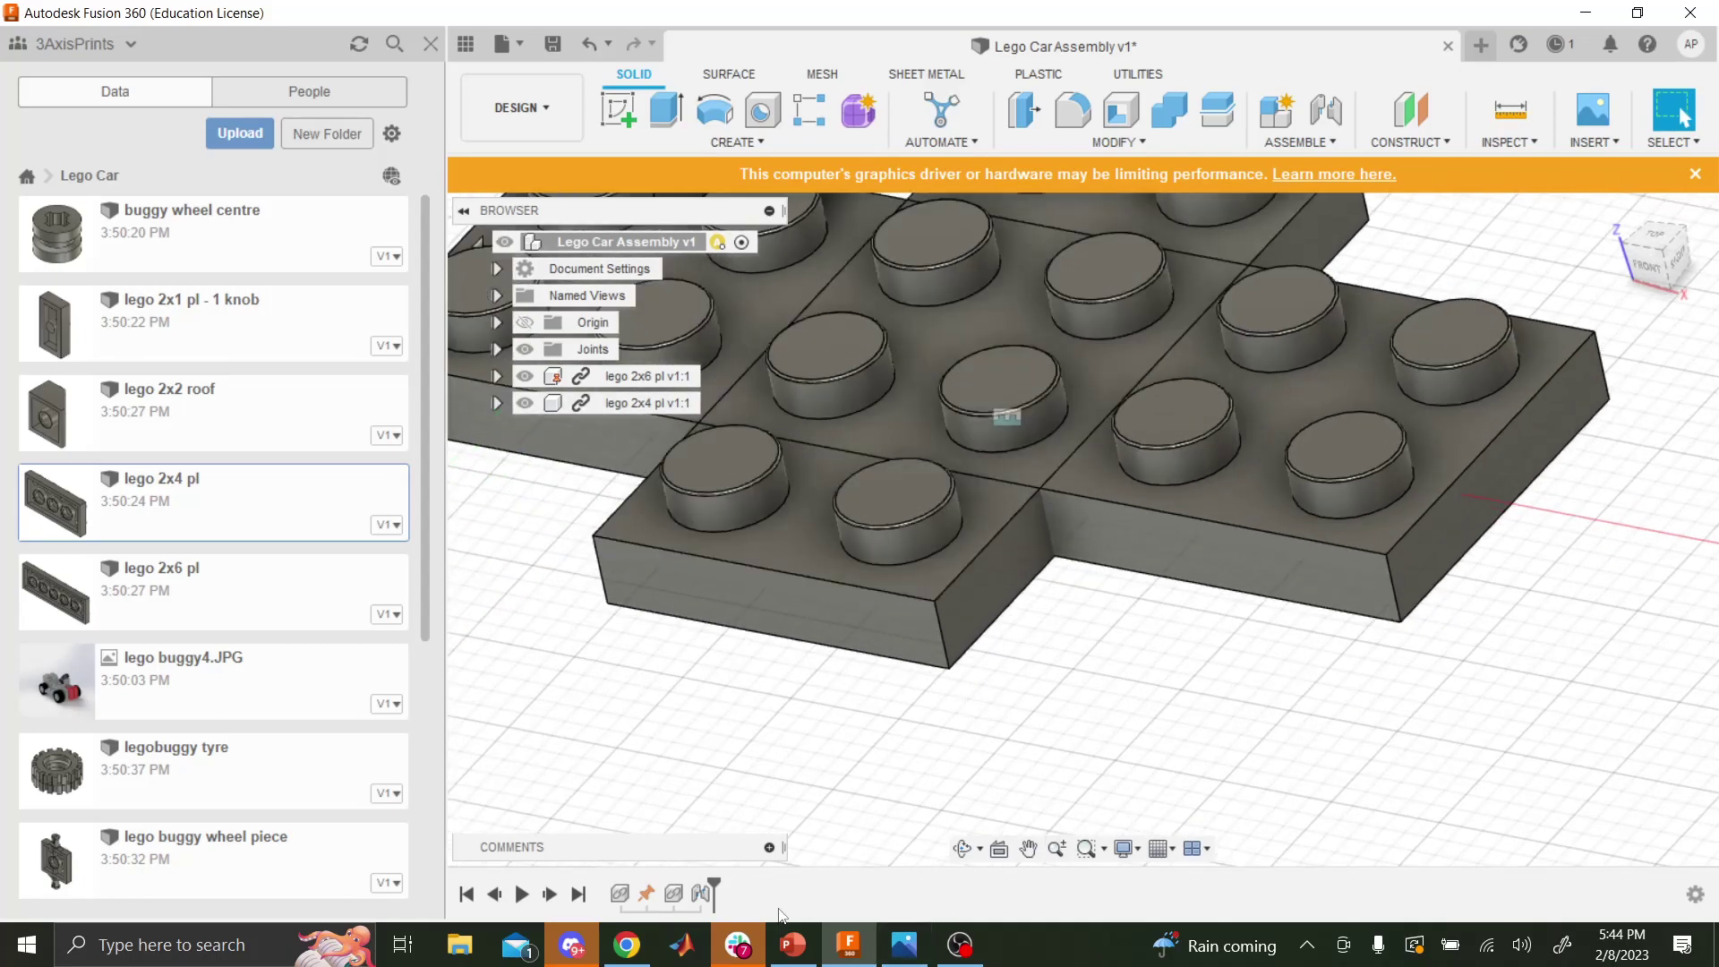
# - Delete the plate joint from the timeline and return to the Home view
pyautogui.click(692, 897)
pyautogui.press('Delete')
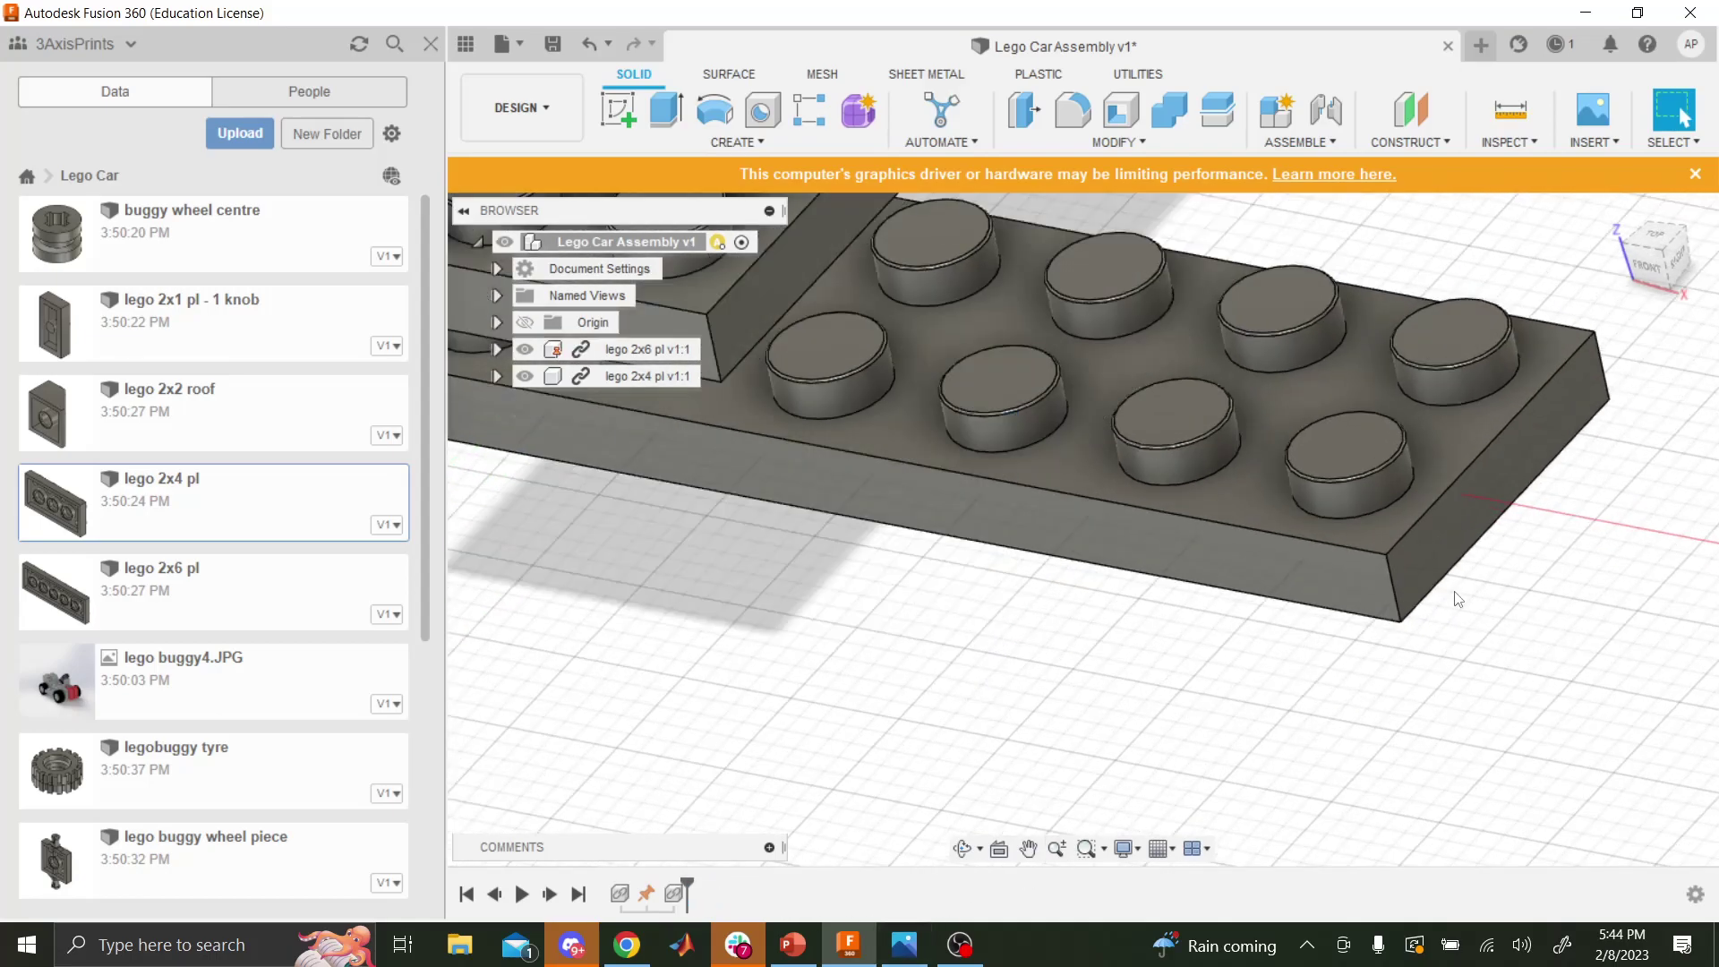
pyautogui.scroll(-5, 1457, 598)
pyautogui.scroll(3, 1388, 475)
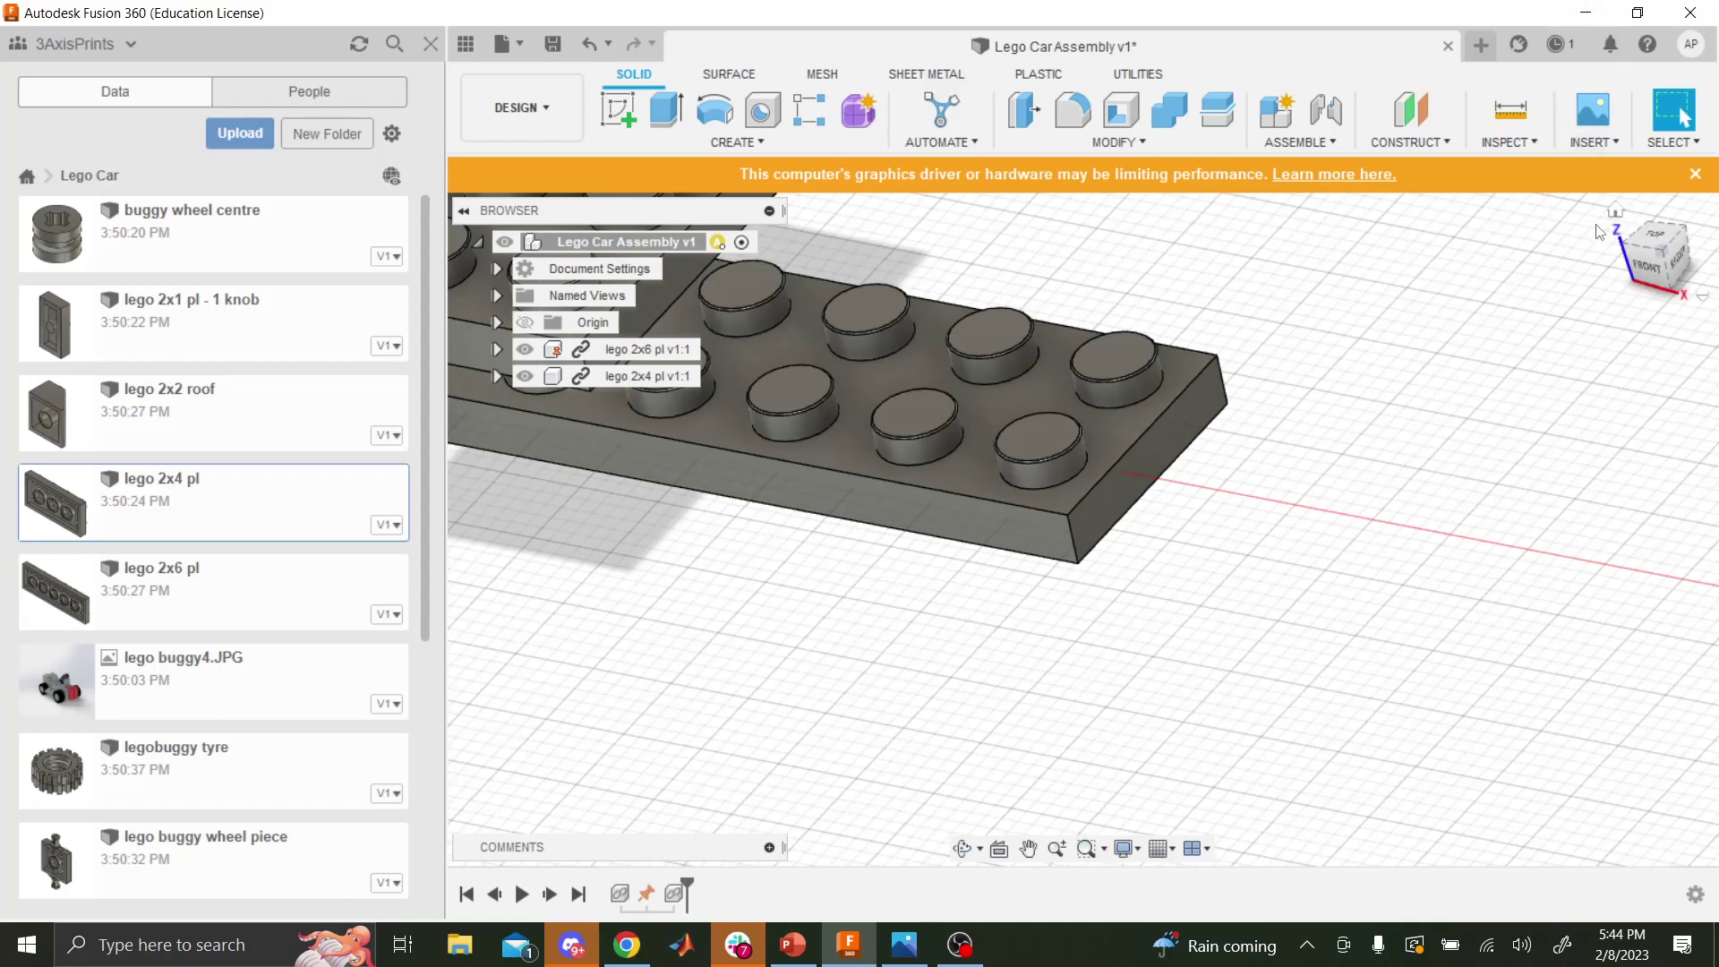
pyautogui.click(1617, 211)
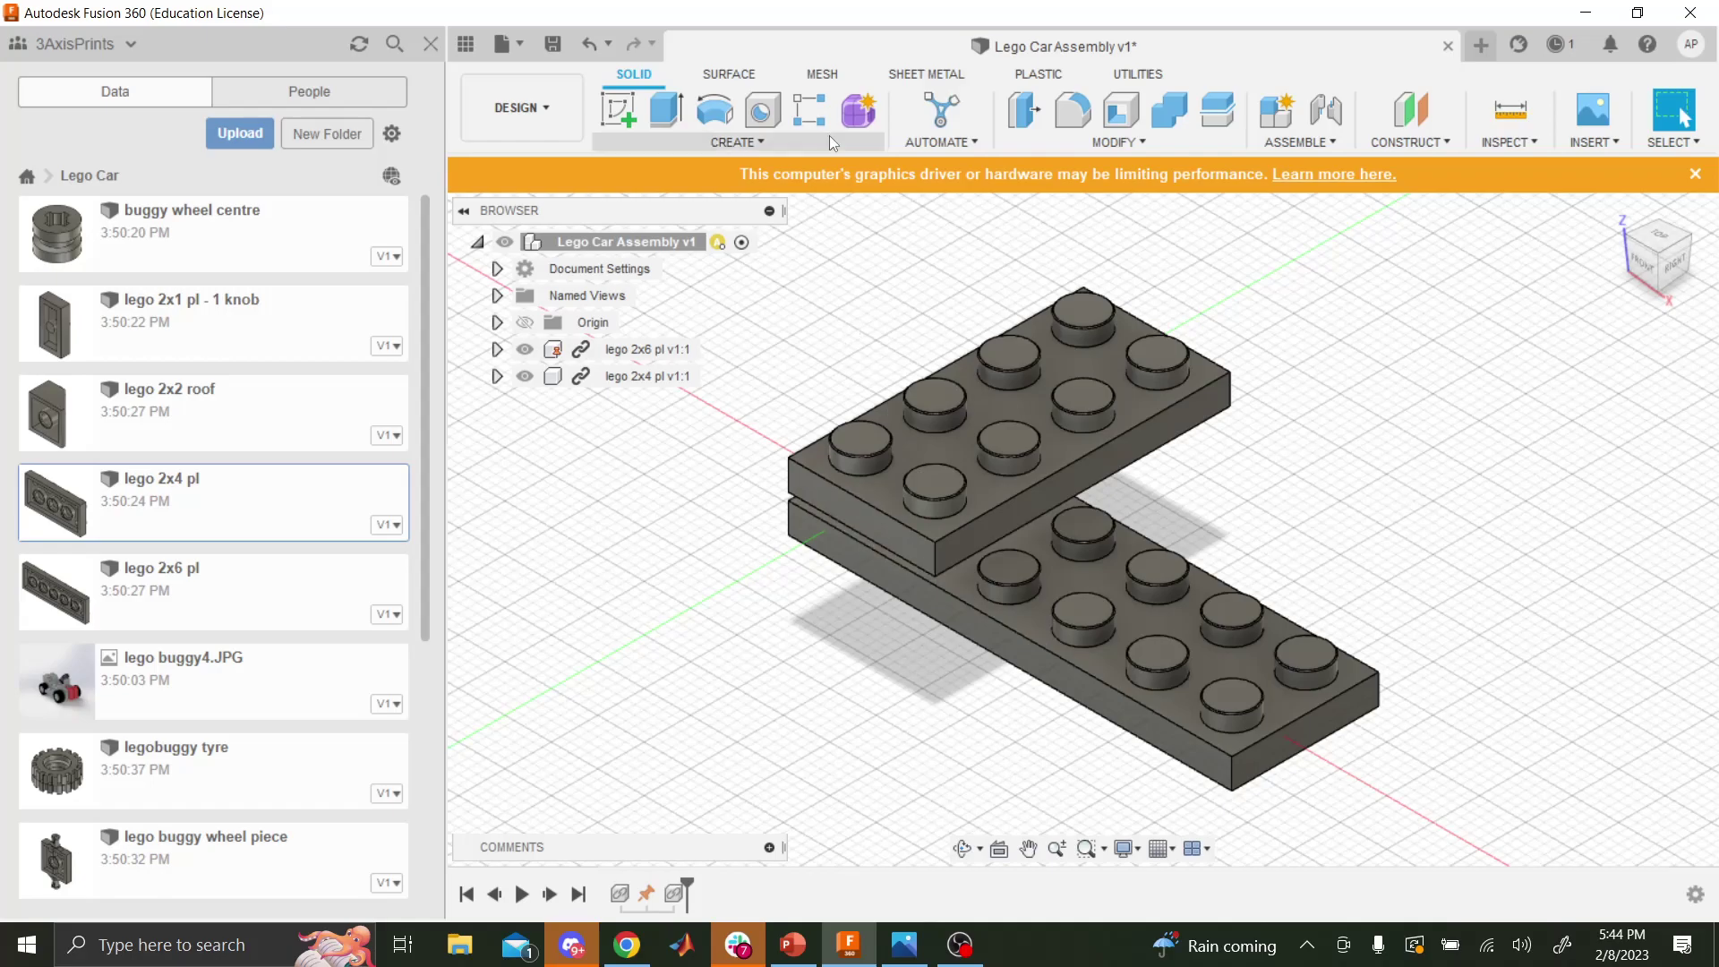
# - Move the 2x4 plate component -23 mm along Z so it sits beneath the 2x6 plate
pyautogui.click(1180, 136)
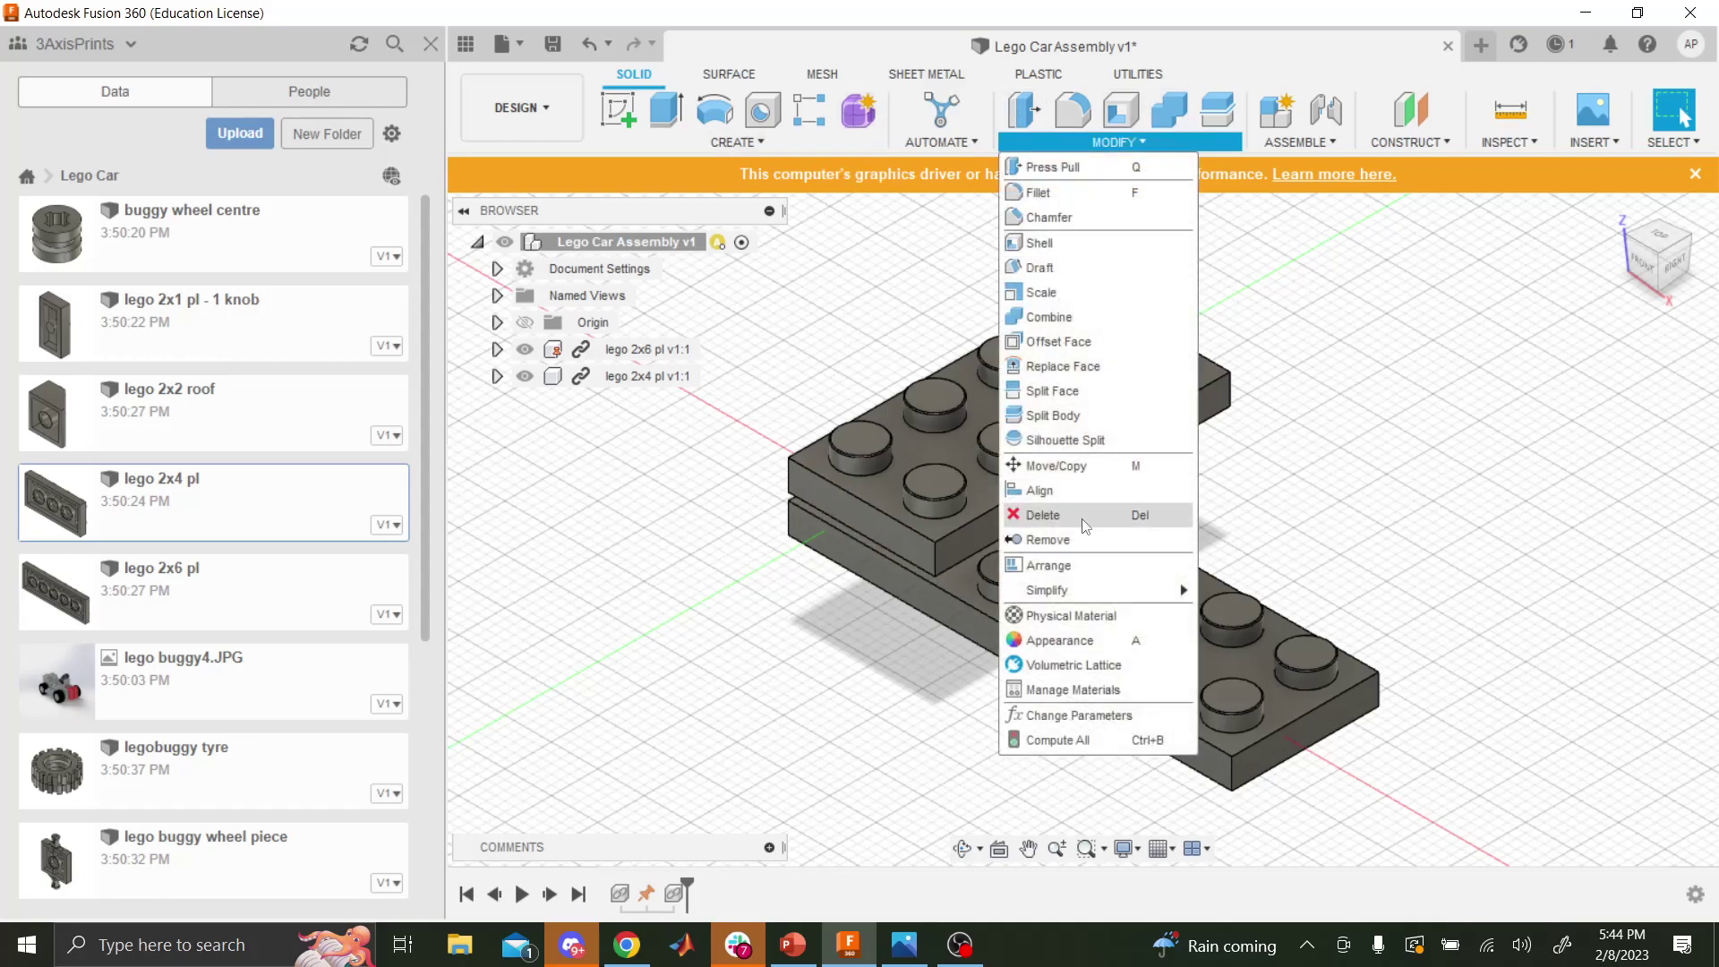
pyautogui.click(1052, 462)
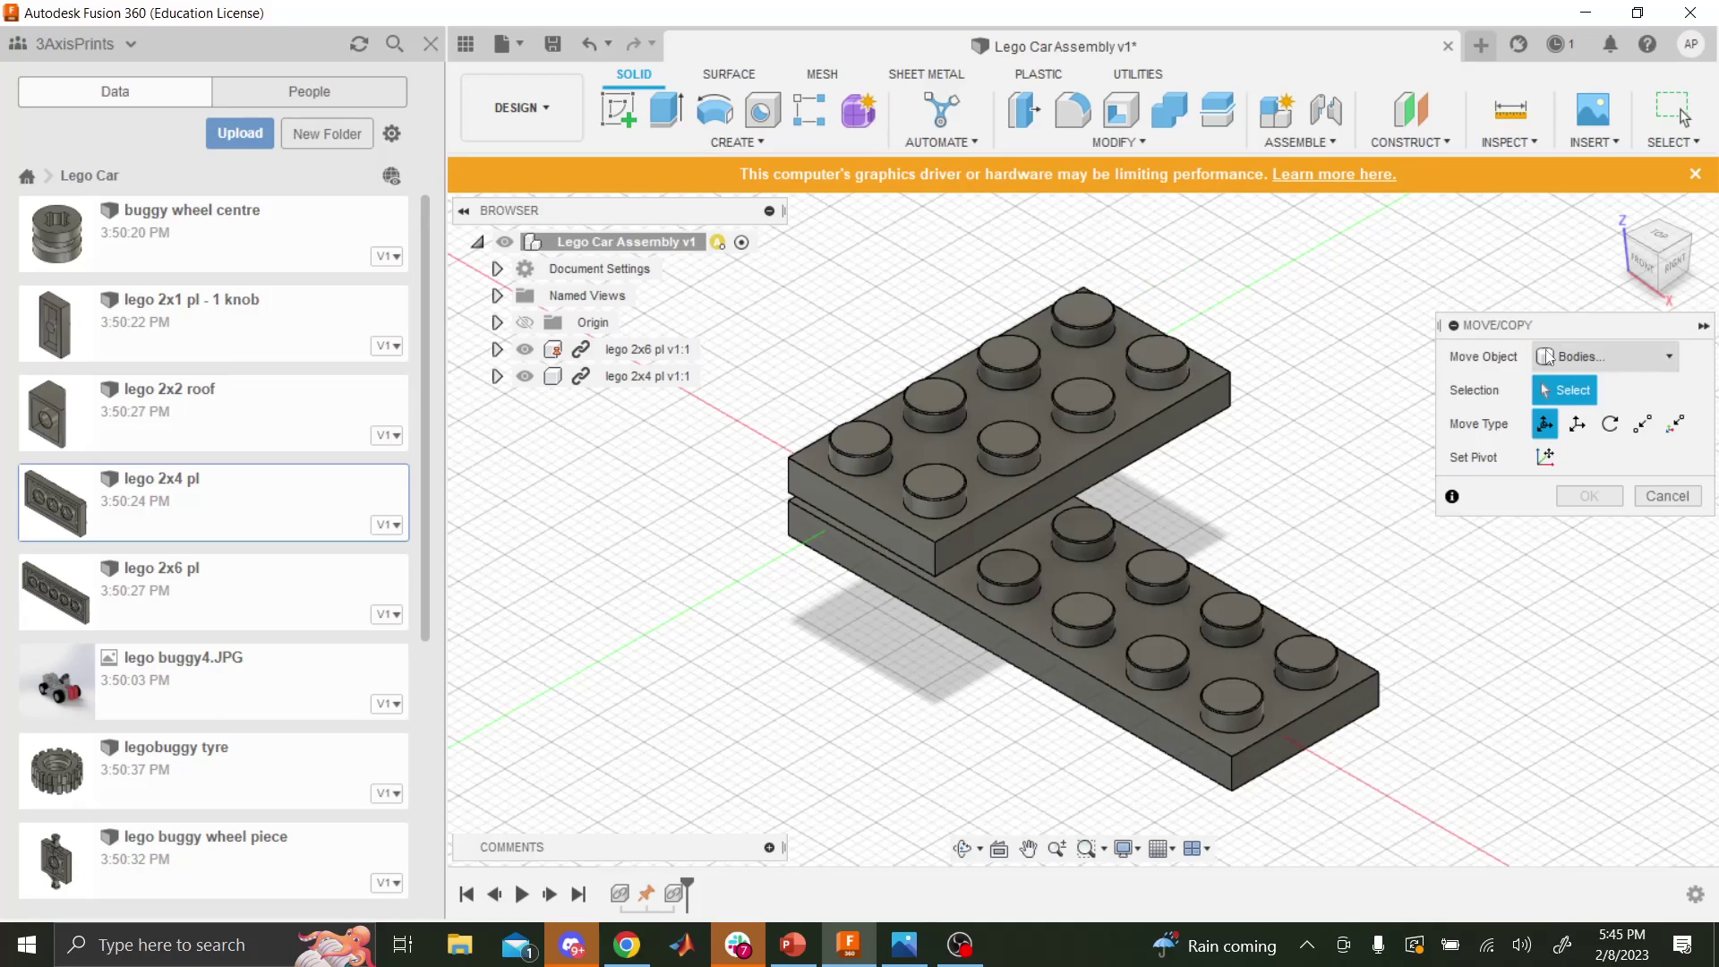
pyautogui.click(1548, 357)
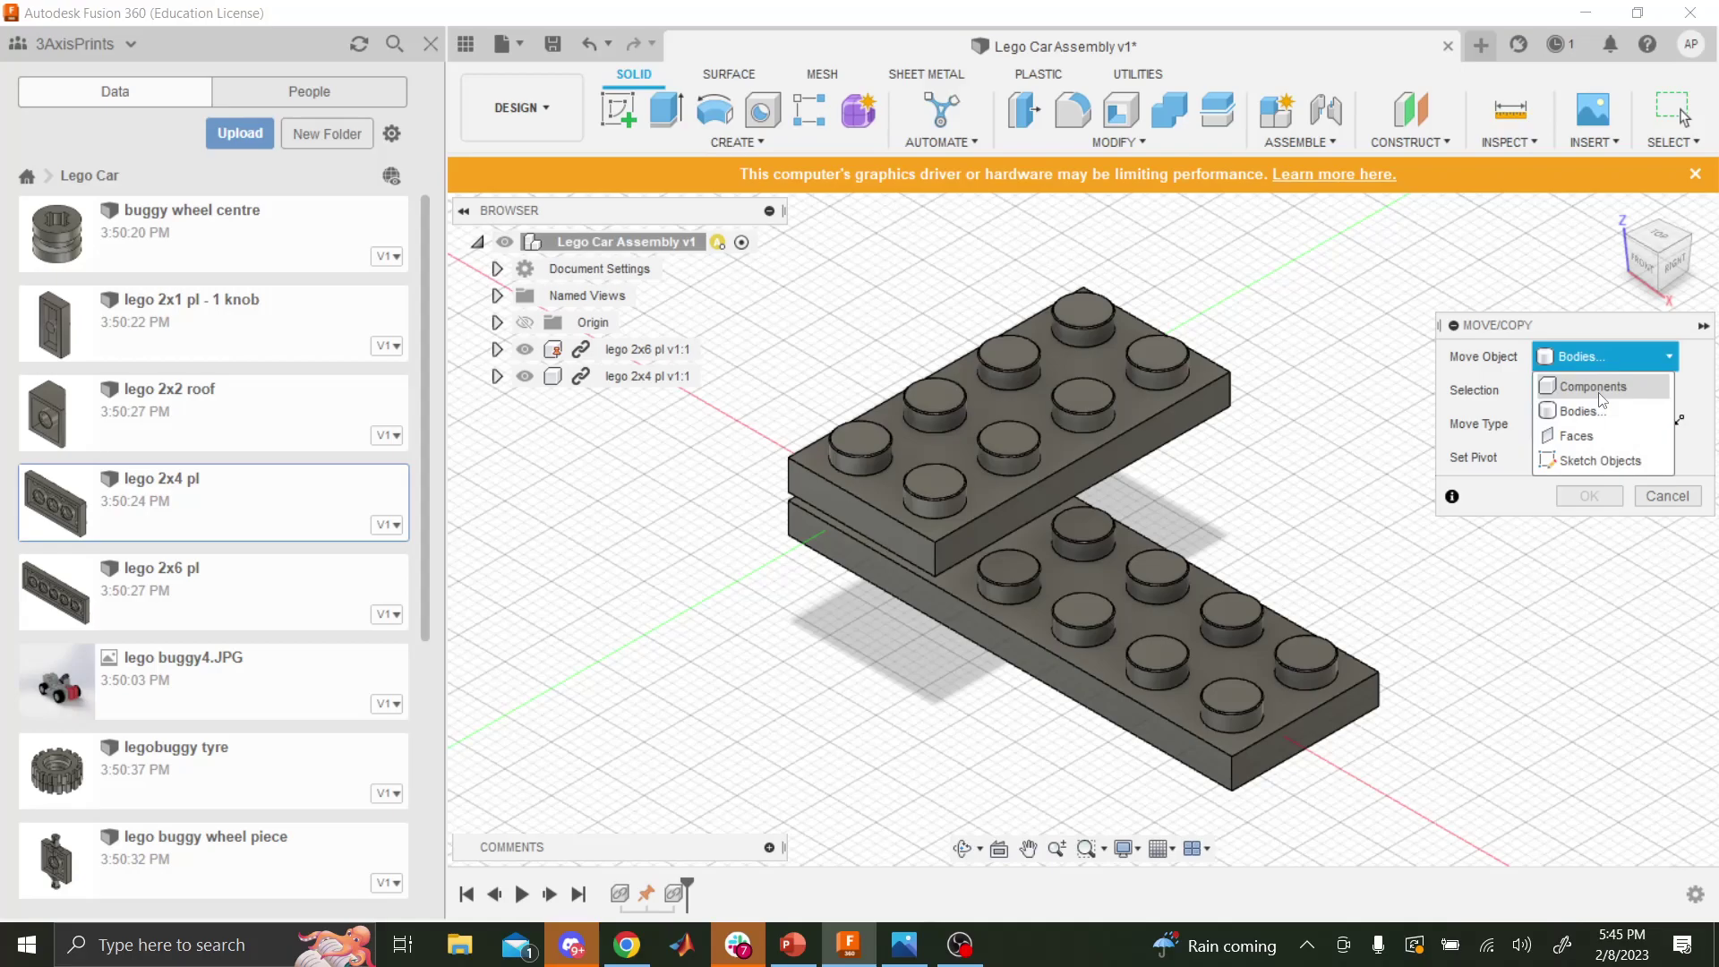
pyautogui.click(1595, 387)
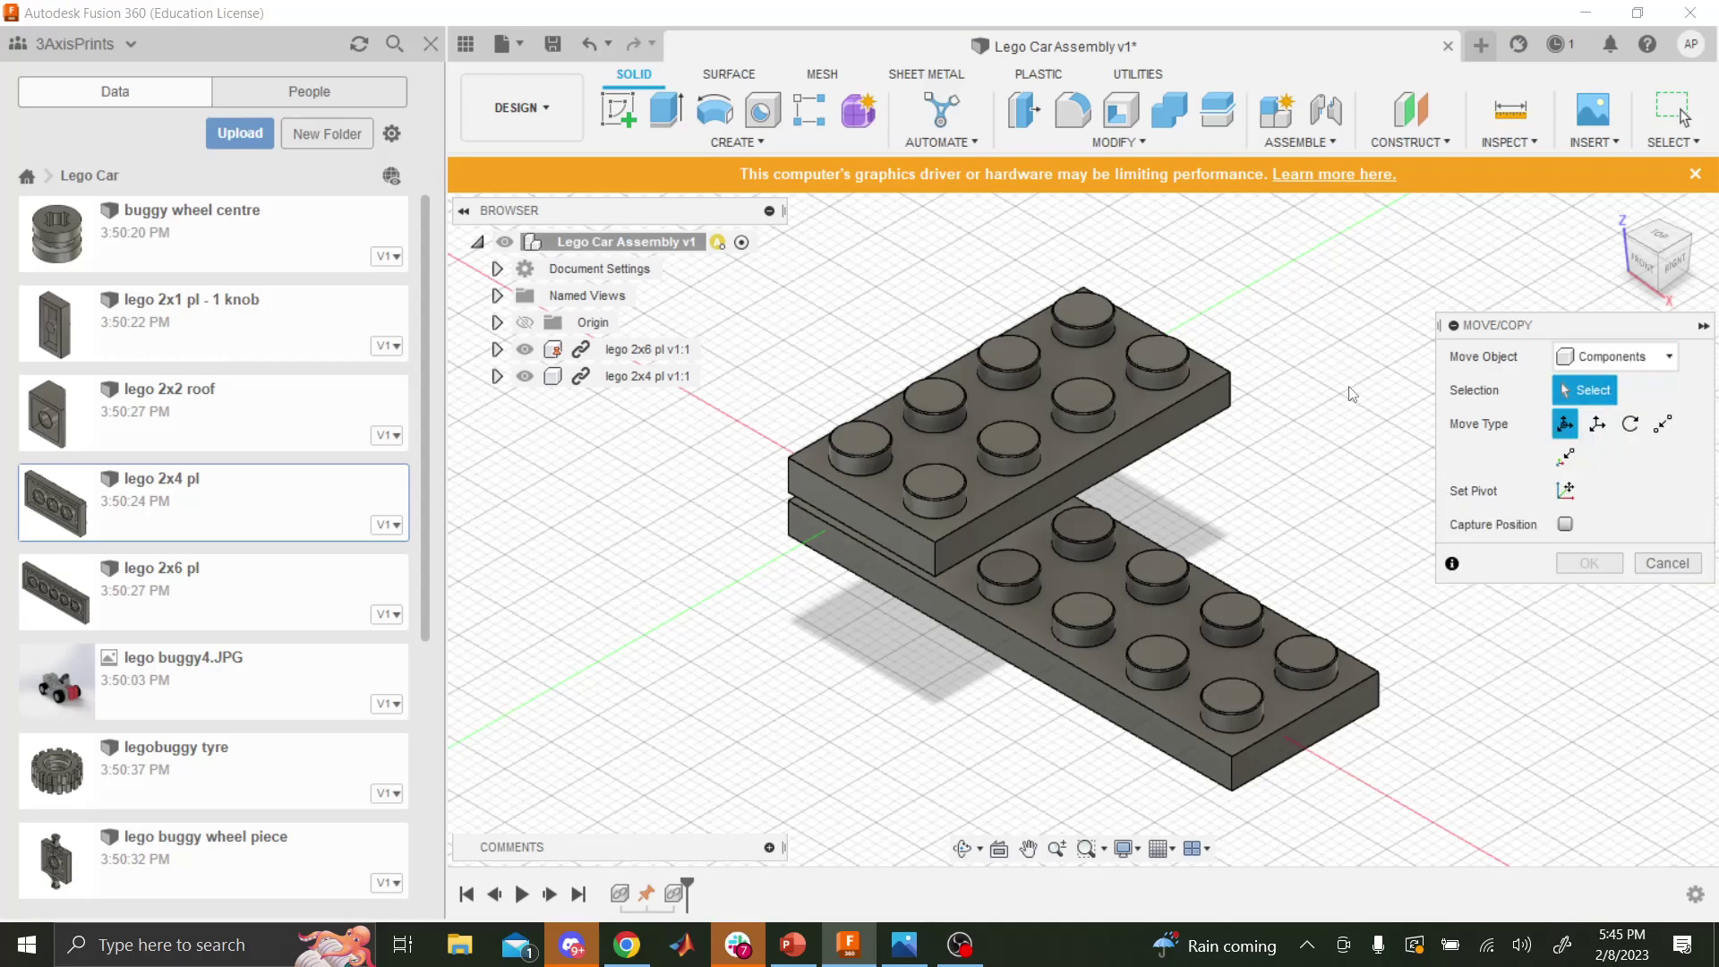
pyautogui.click(1114, 432)
pyautogui.click(1030, 415)
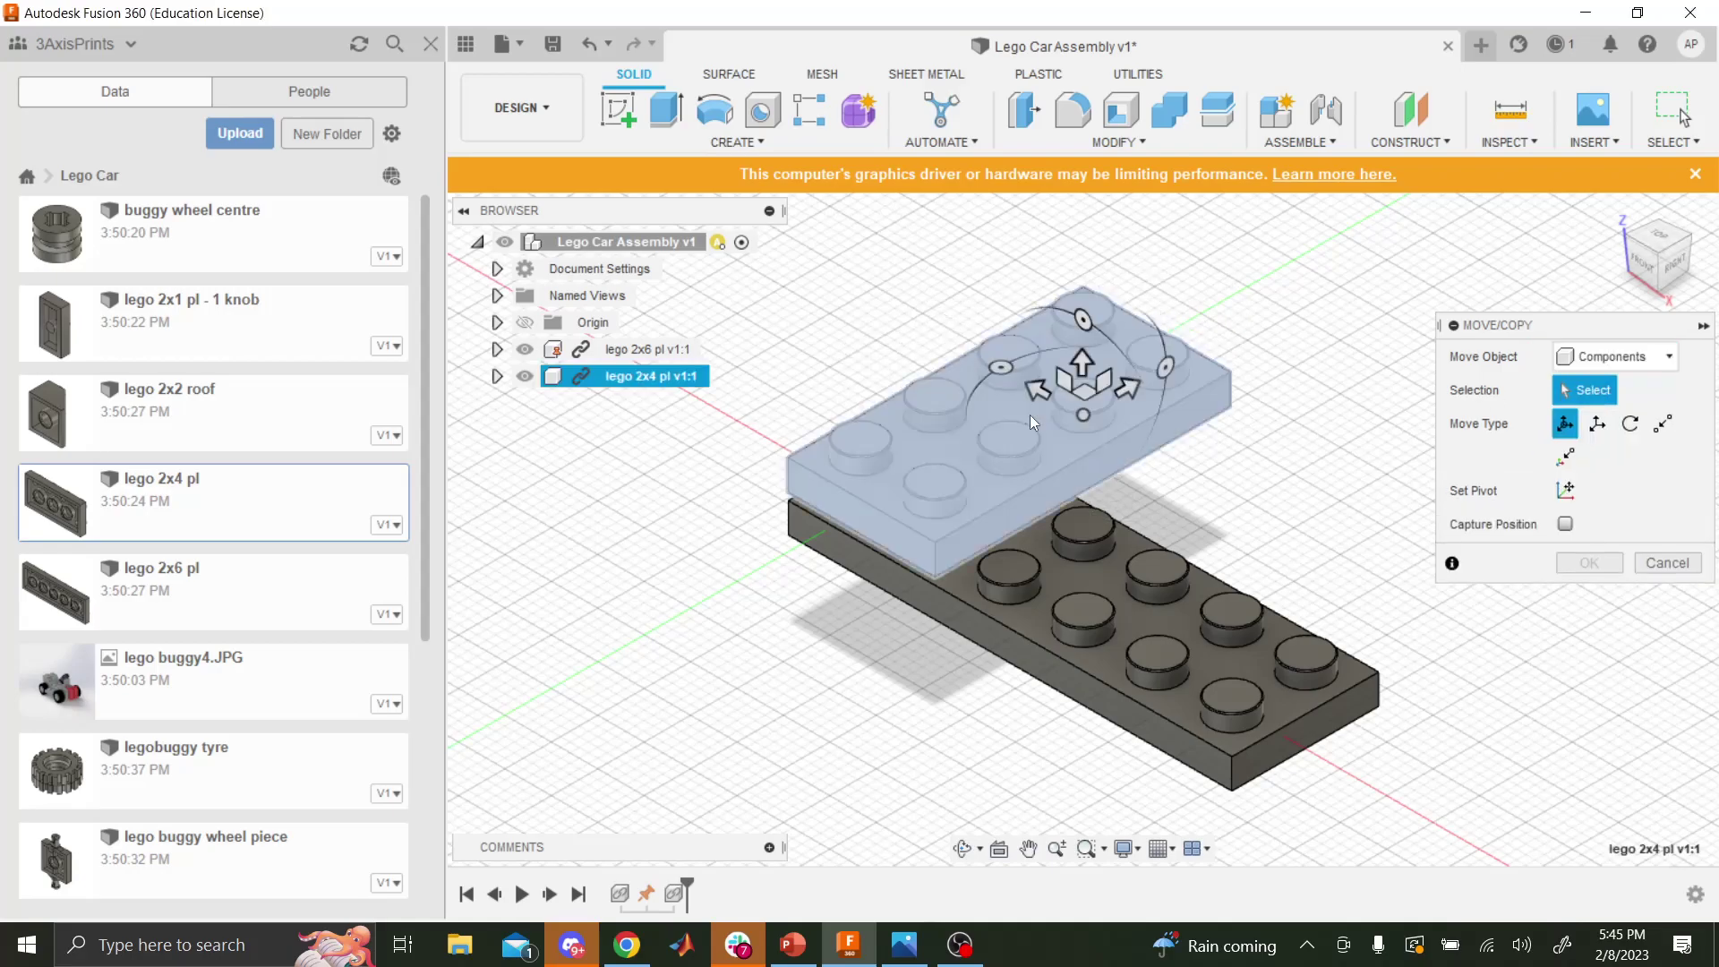
pyautogui.moveTo(1081, 365); pyautogui.dragTo(1084, 636)
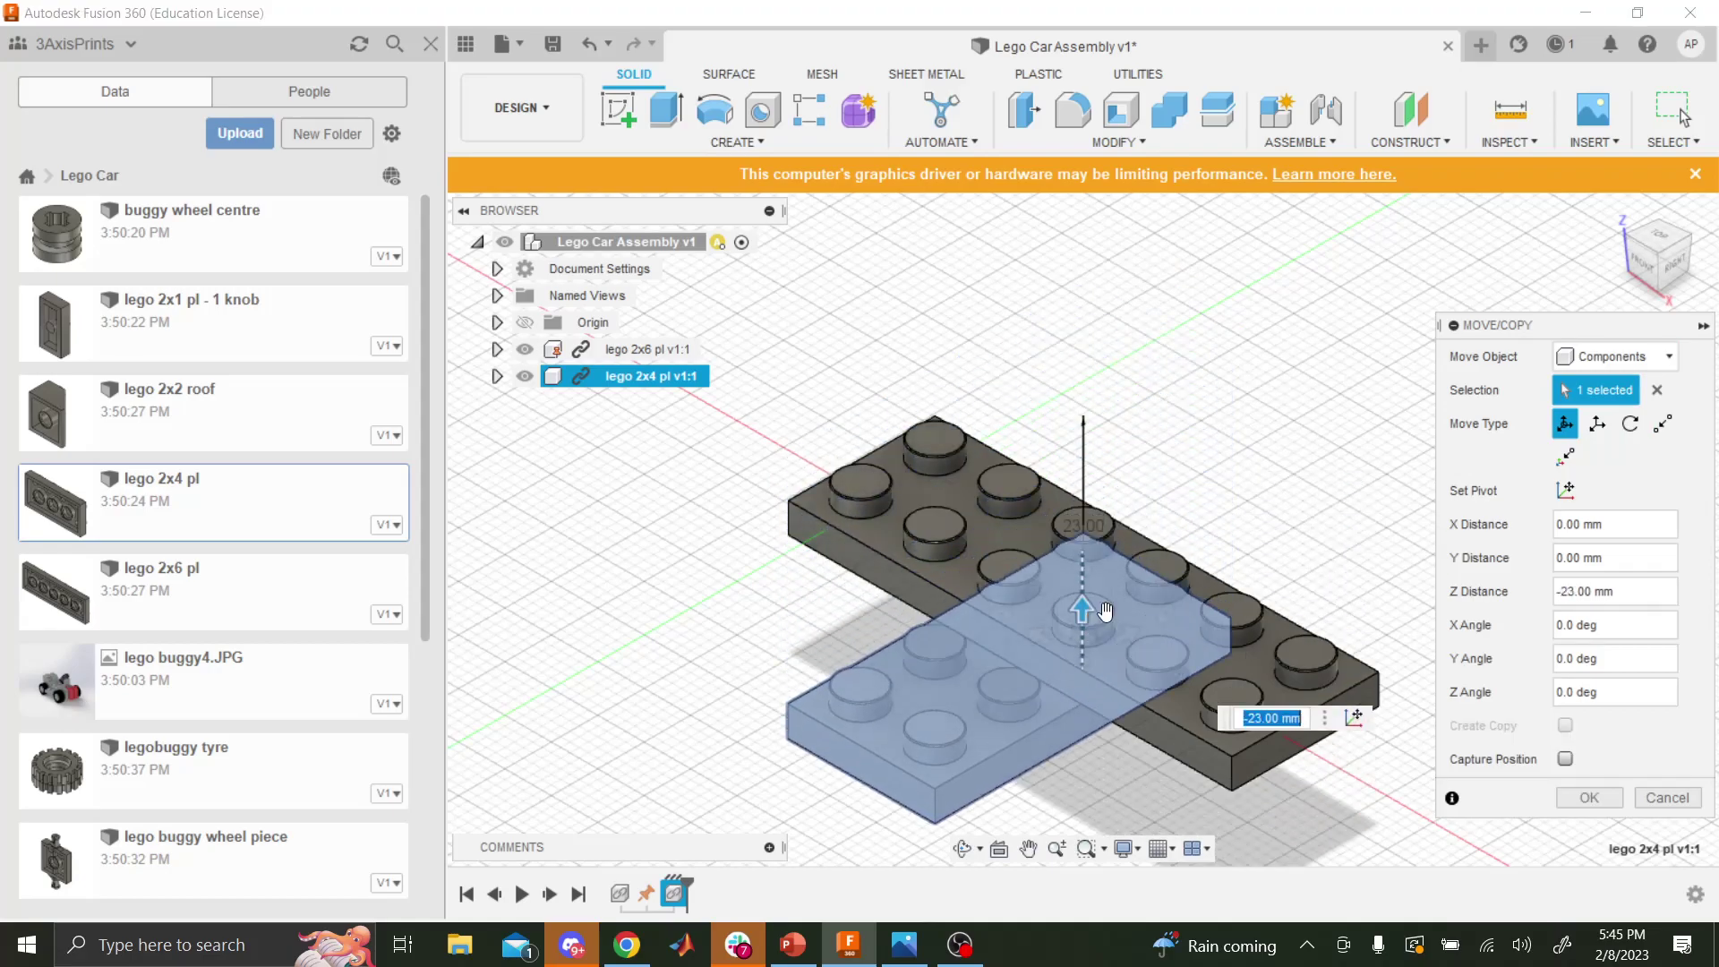
pyautogui.click(1590, 798)
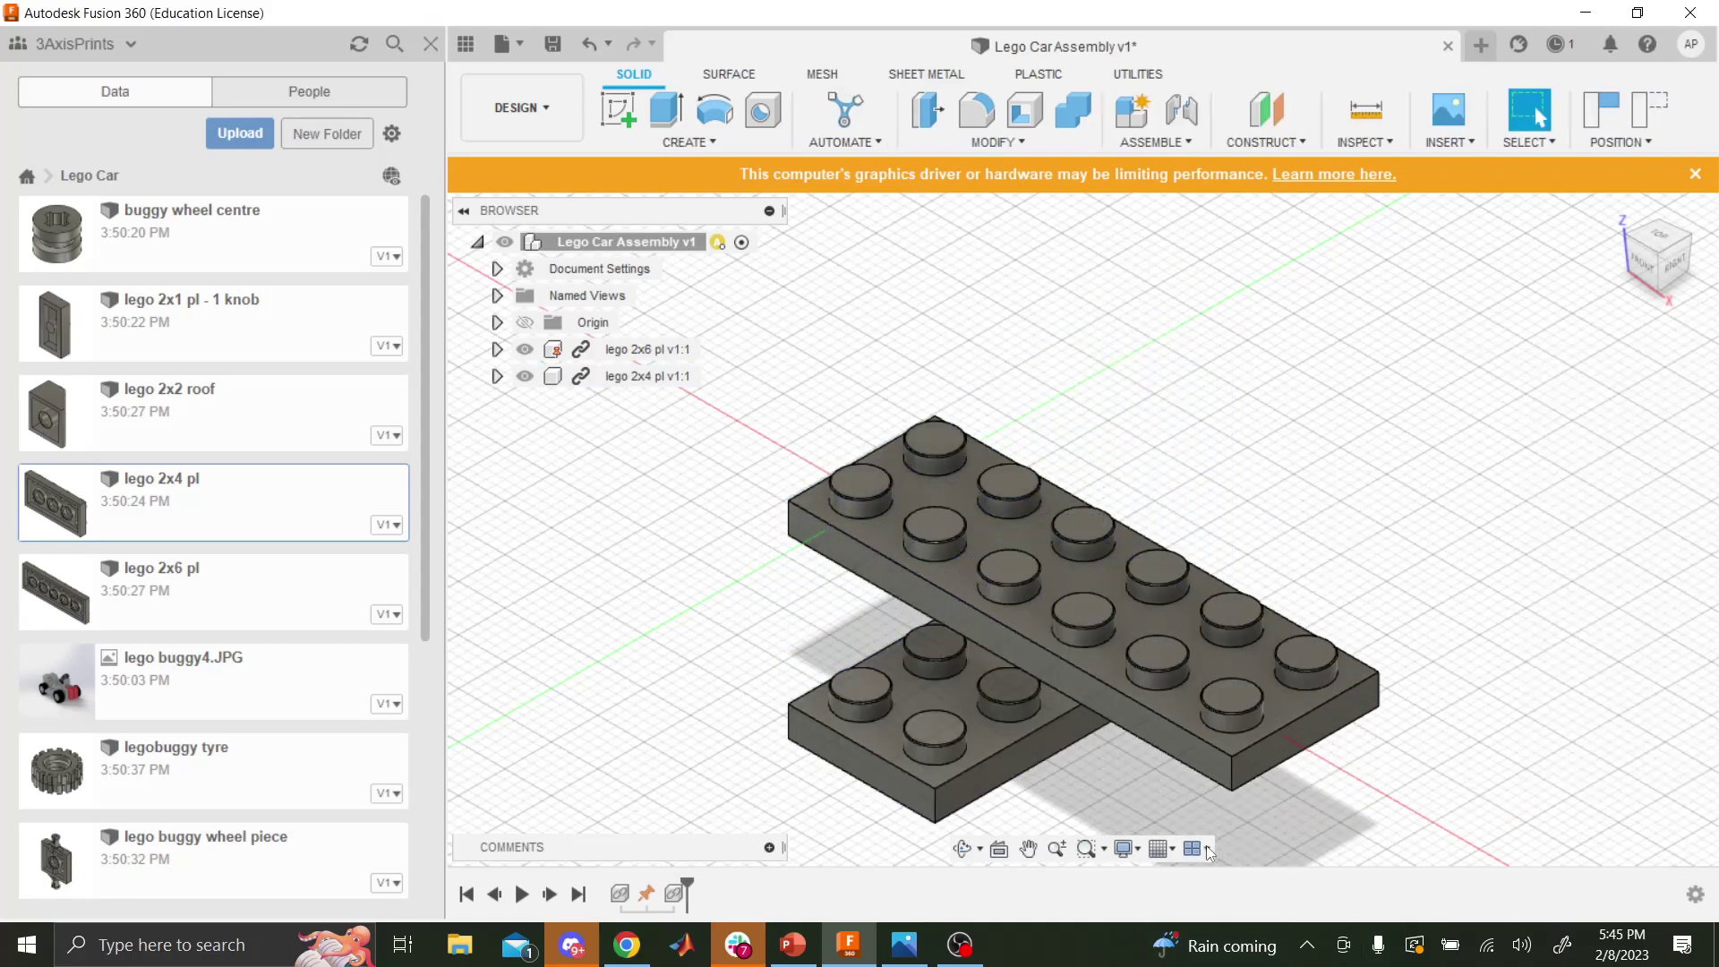
pyautogui.moveTo(1070, 749); pyautogui.dragTo(1063, 656)
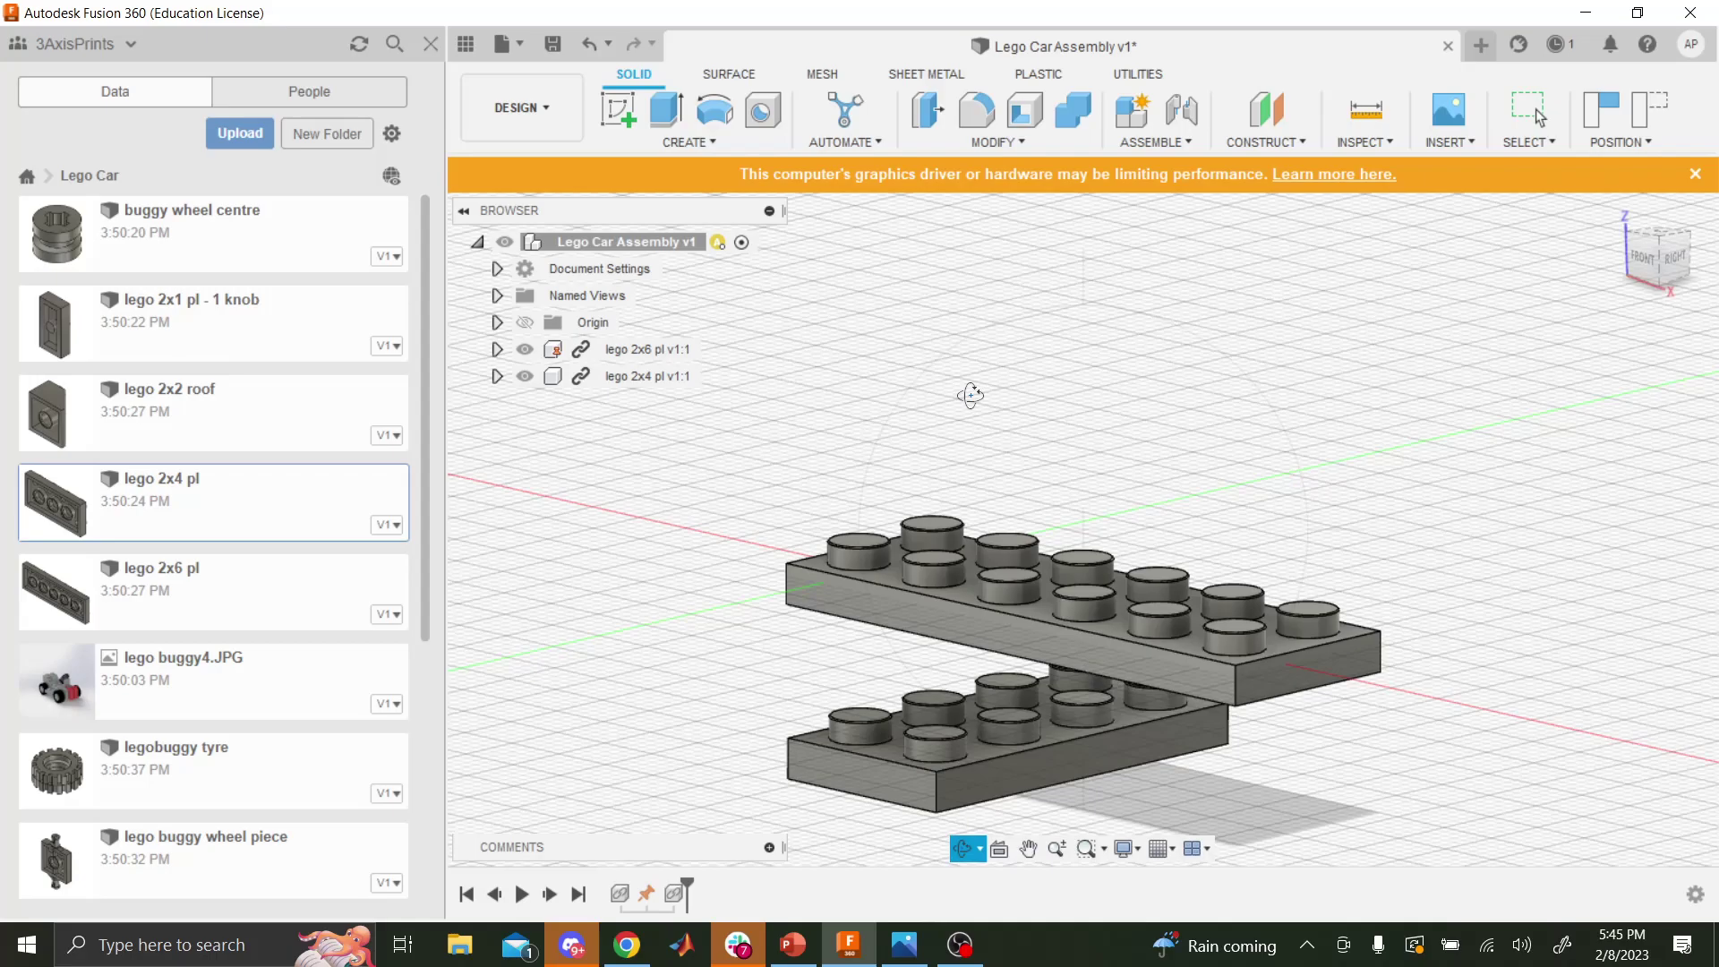
pyautogui.press('Escape')
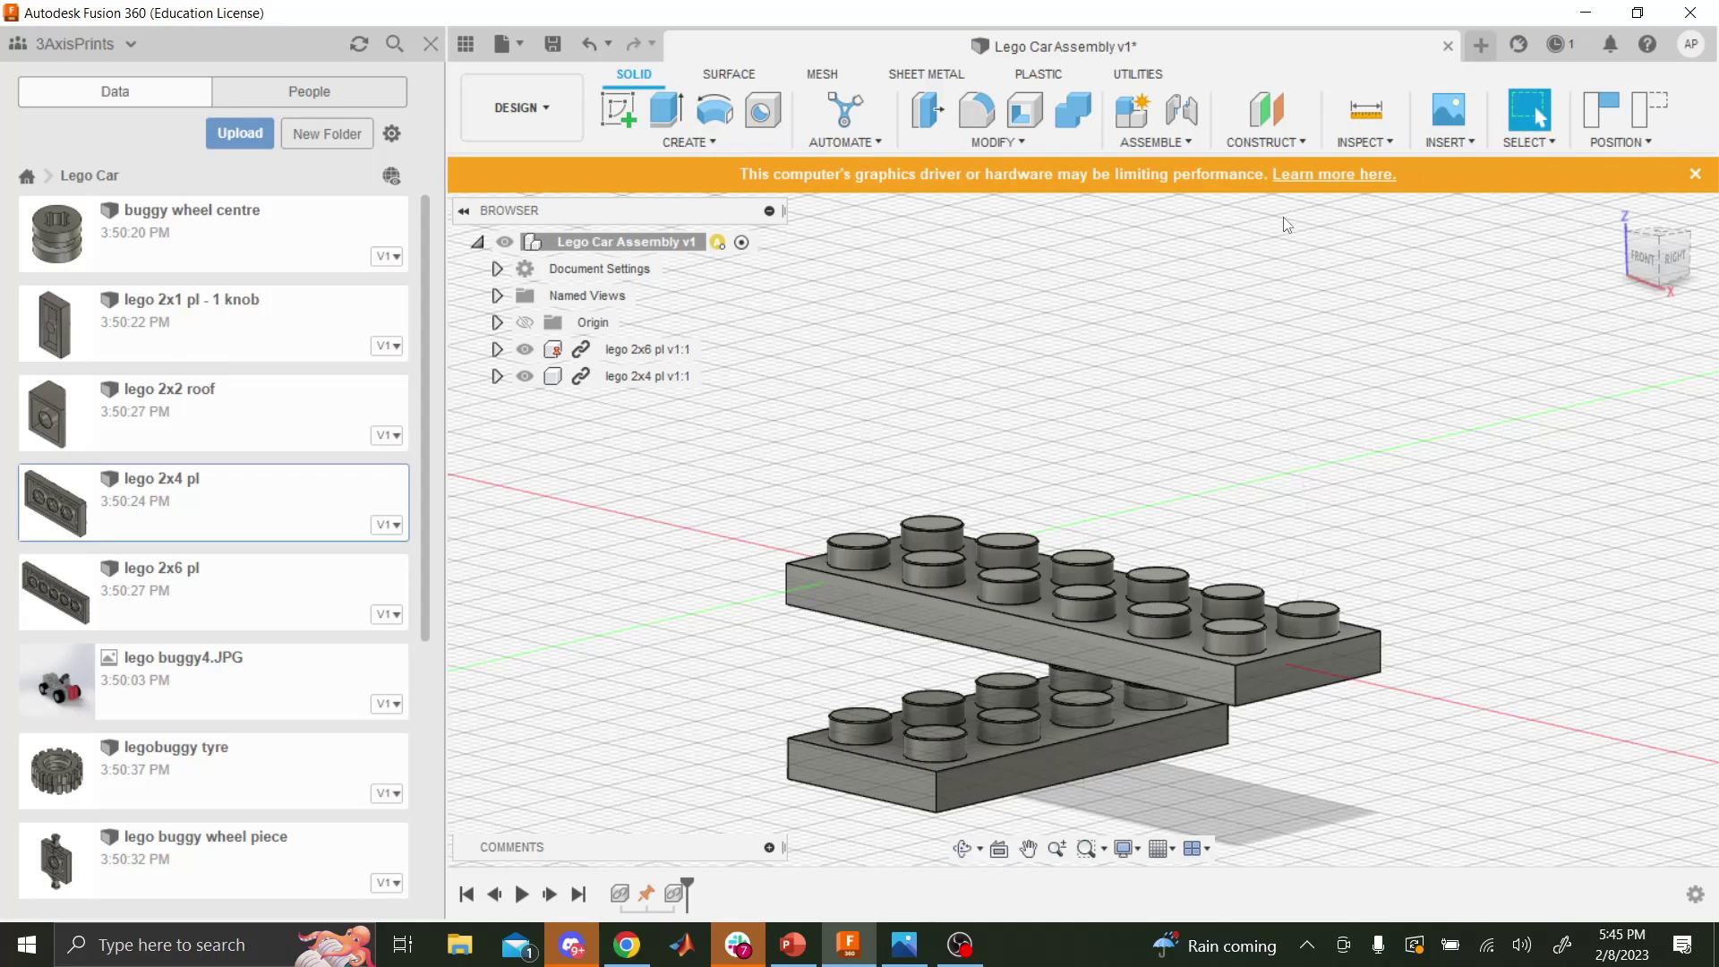
# - Joint a stud on the 2x4 plate to the 2x6 plate's underside at a 90° angle
pyautogui.click(1182, 109)
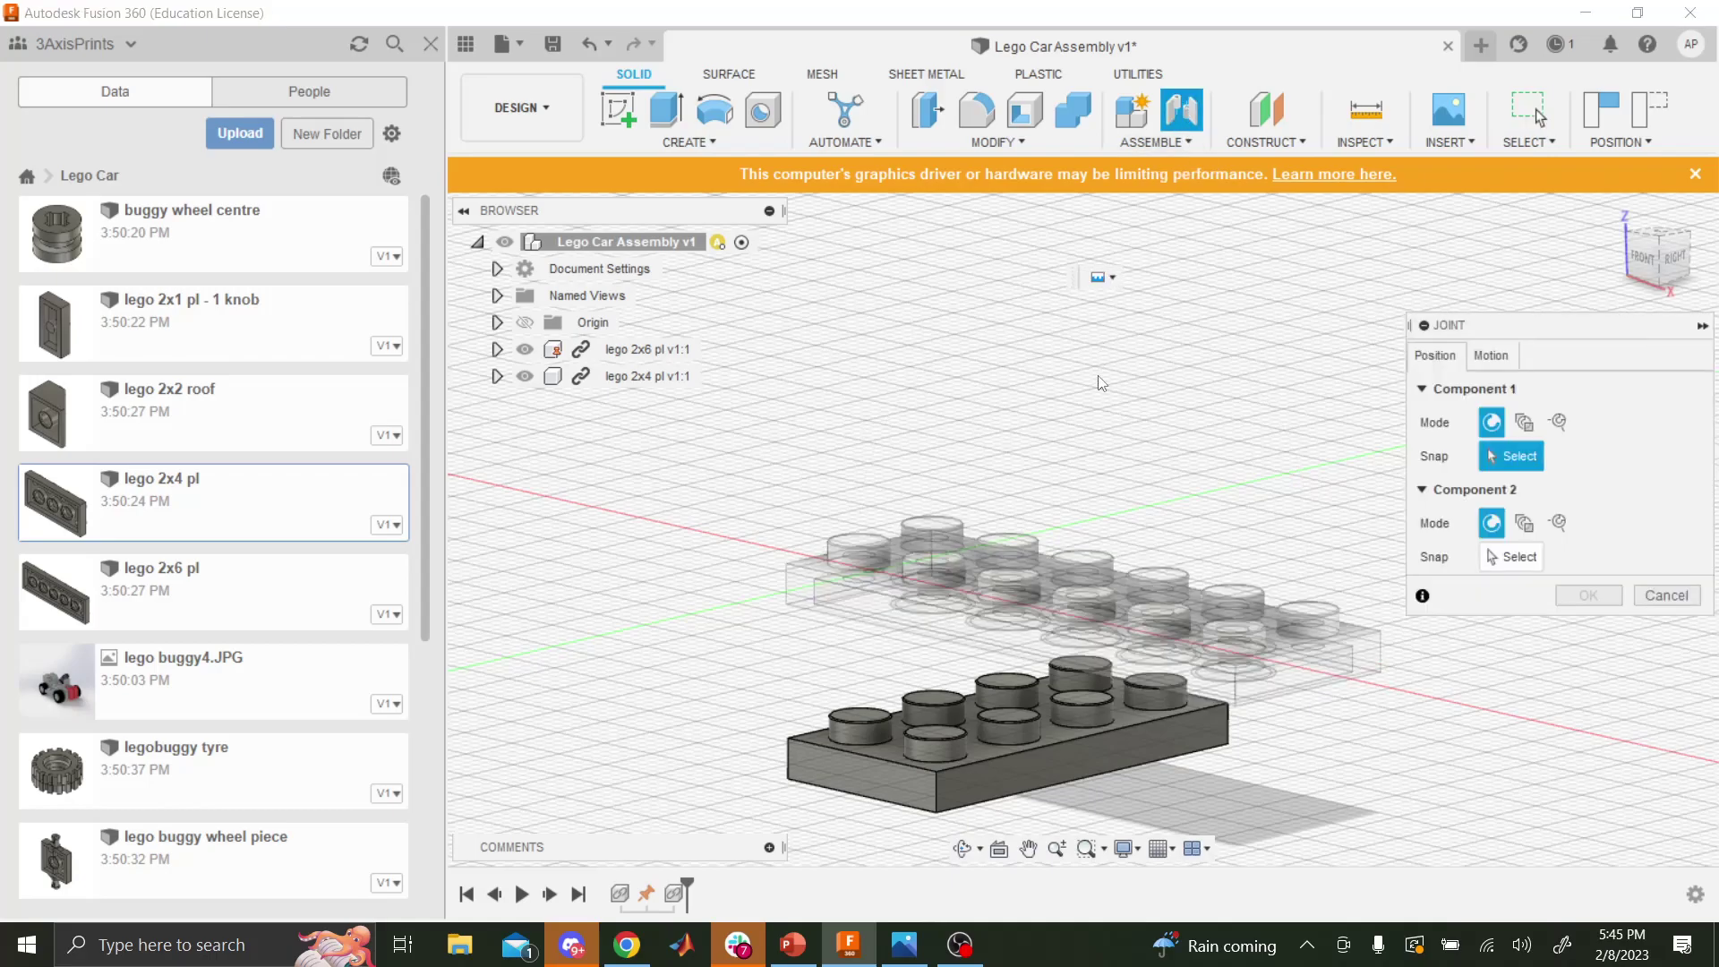
pyautogui.click(1018, 718)
pyautogui.click(967, 841)
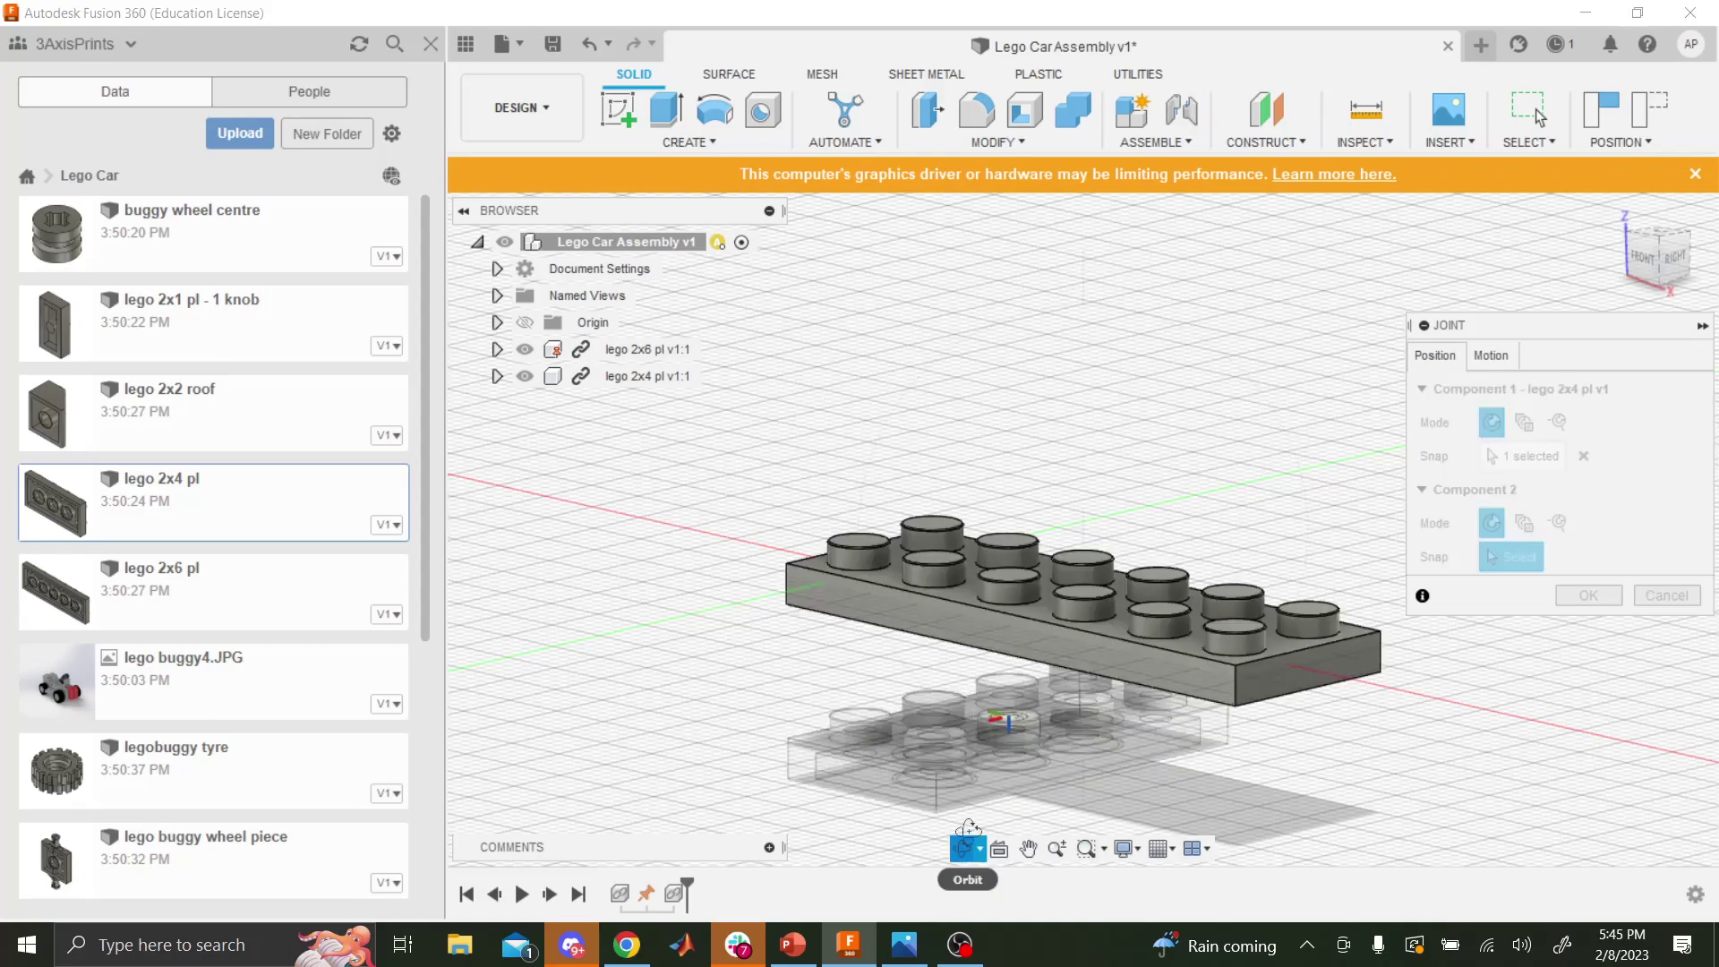
pyautogui.moveTo(967, 627); pyautogui.dragTo(1003, 403)
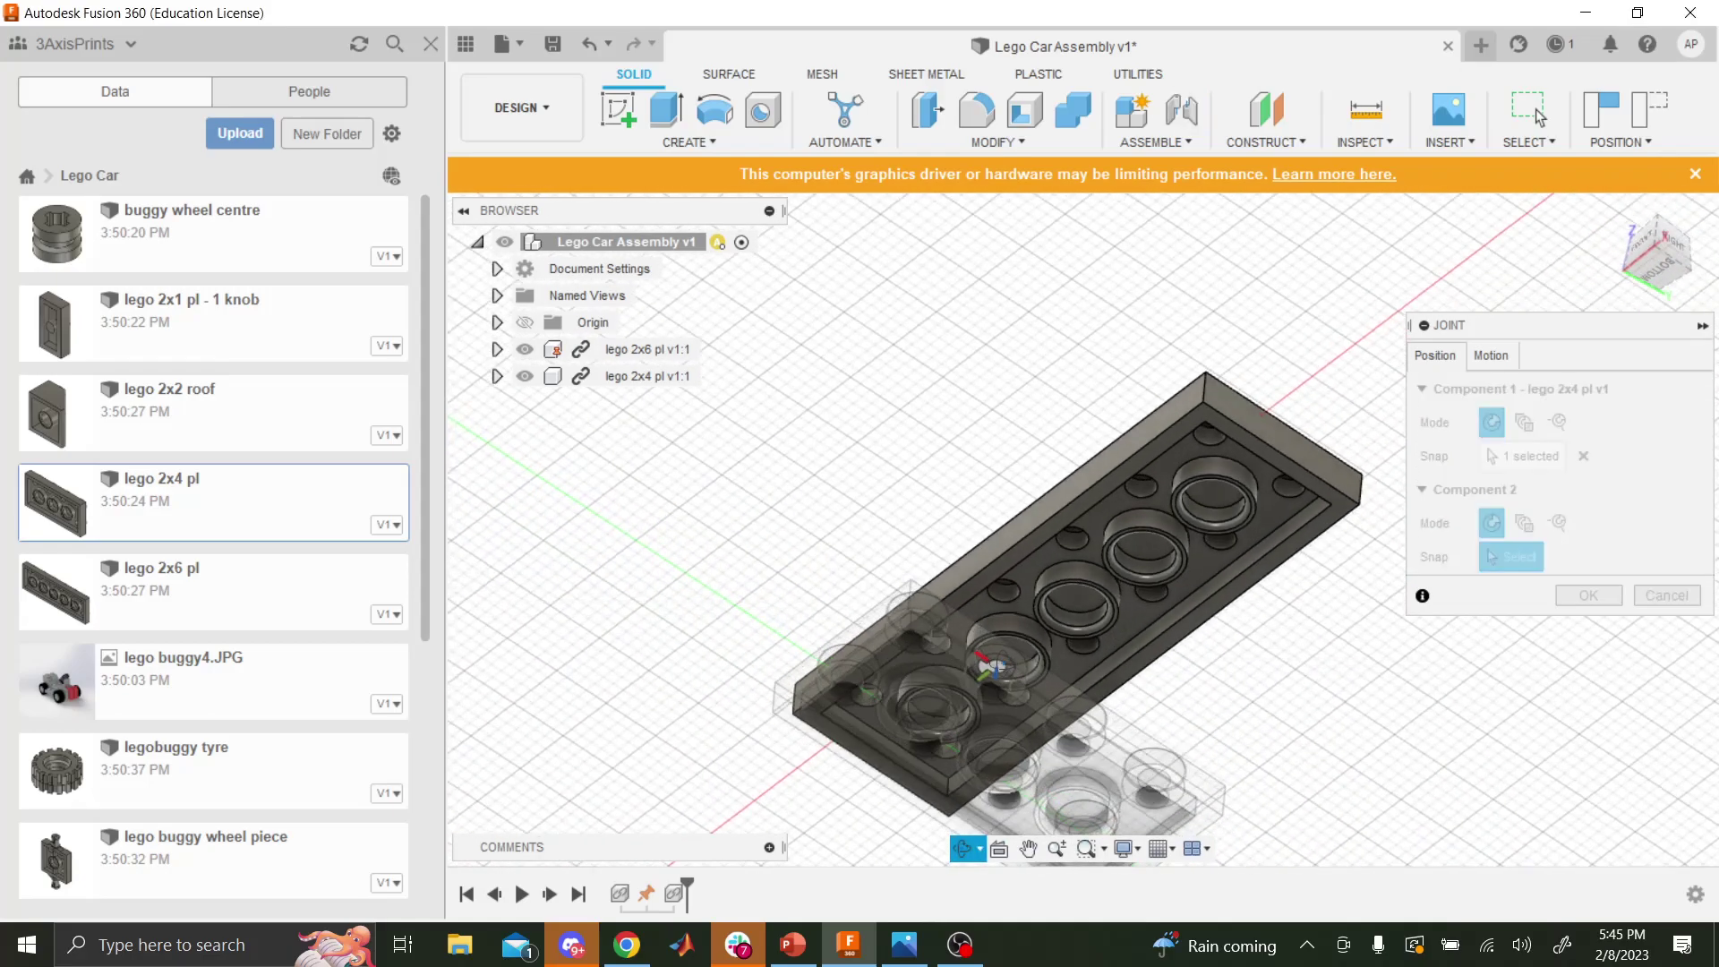
pyautogui.moveTo(992, 667); pyautogui.dragTo(977, 671)
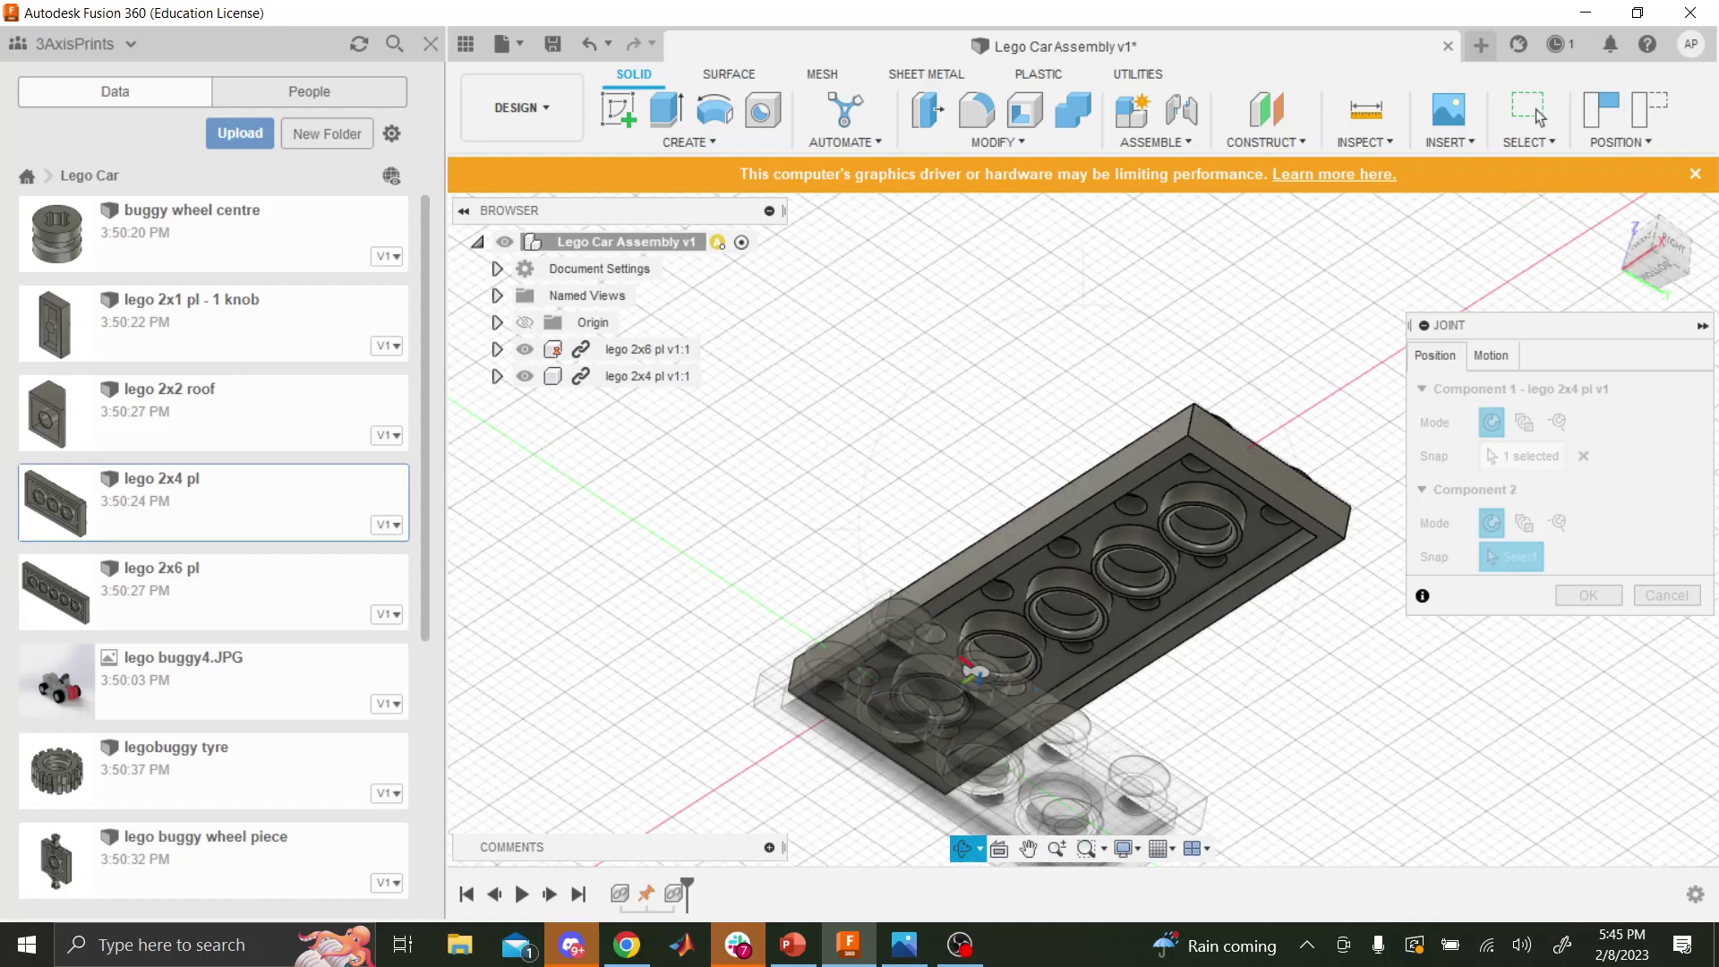
pyautogui.press('Escape')
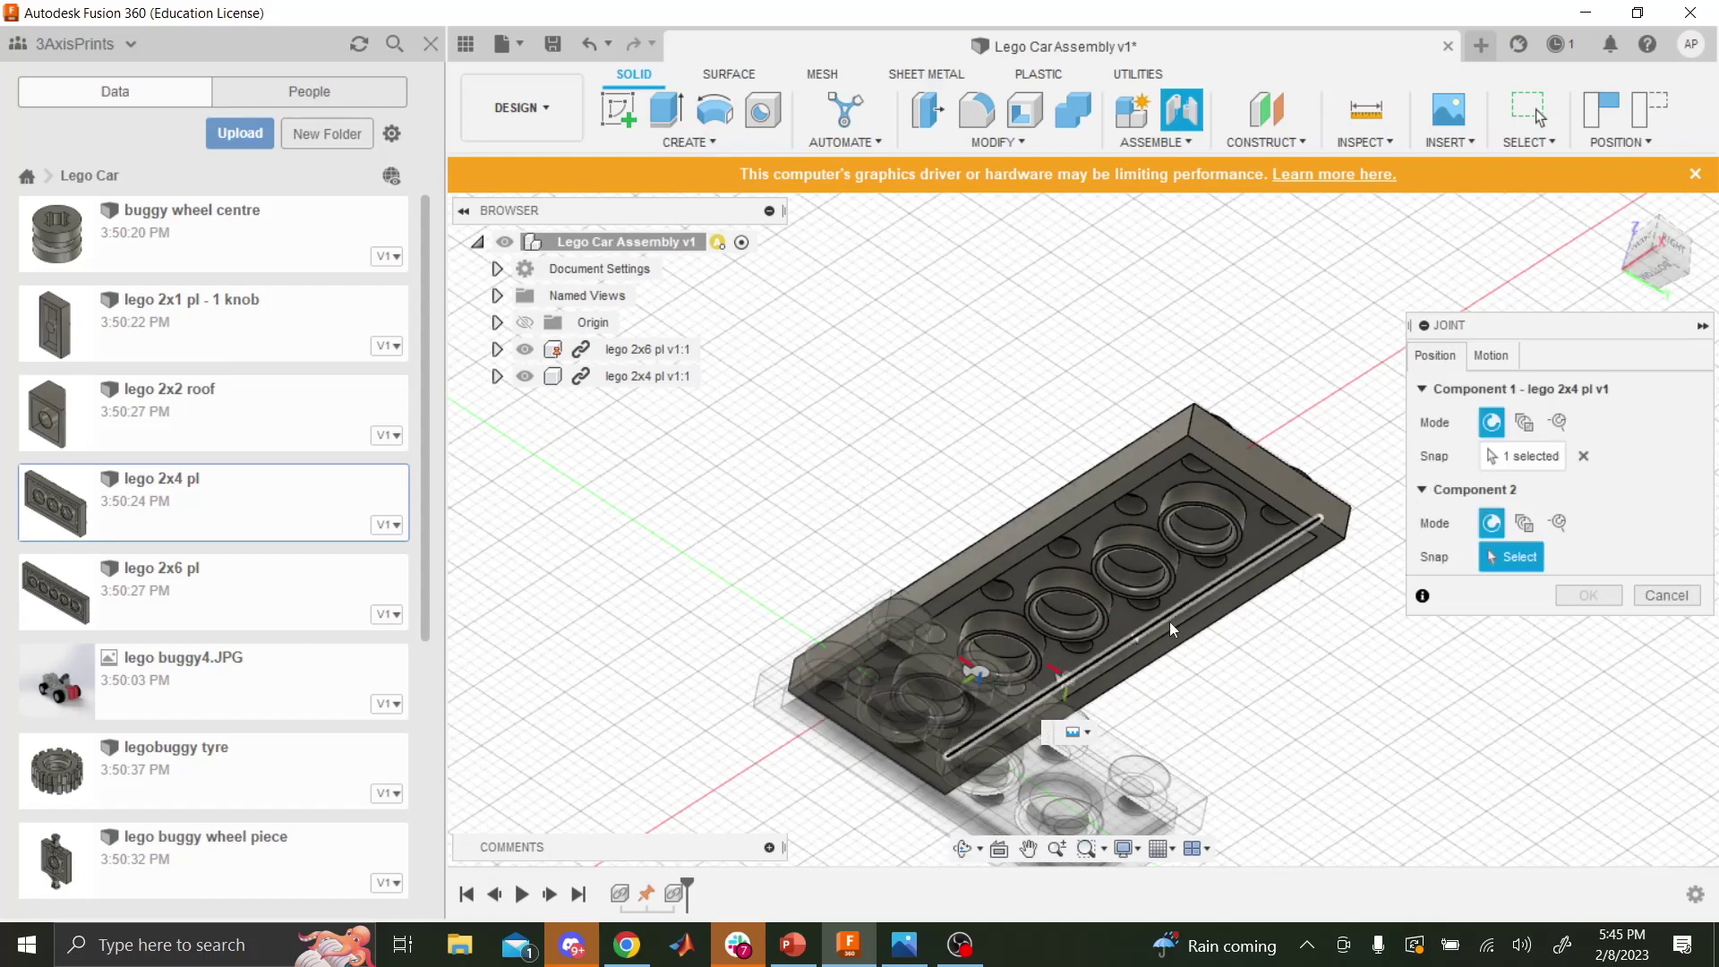
pyautogui.click(1061, 556)
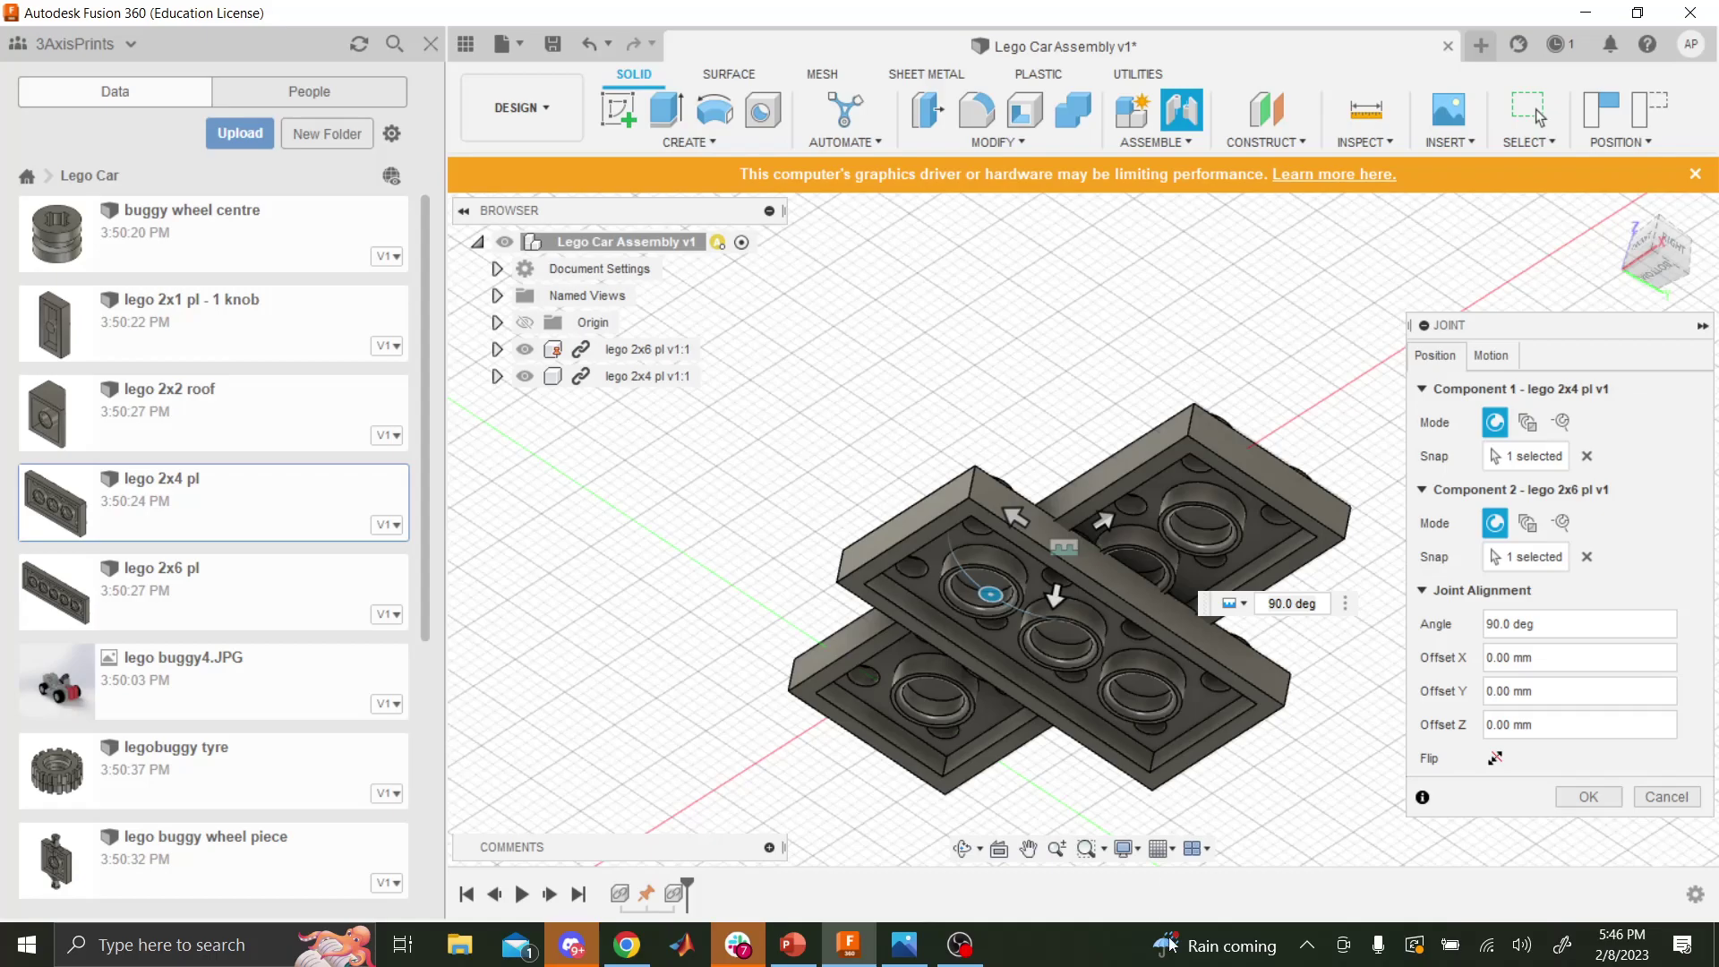
pyautogui.click(1590, 797)
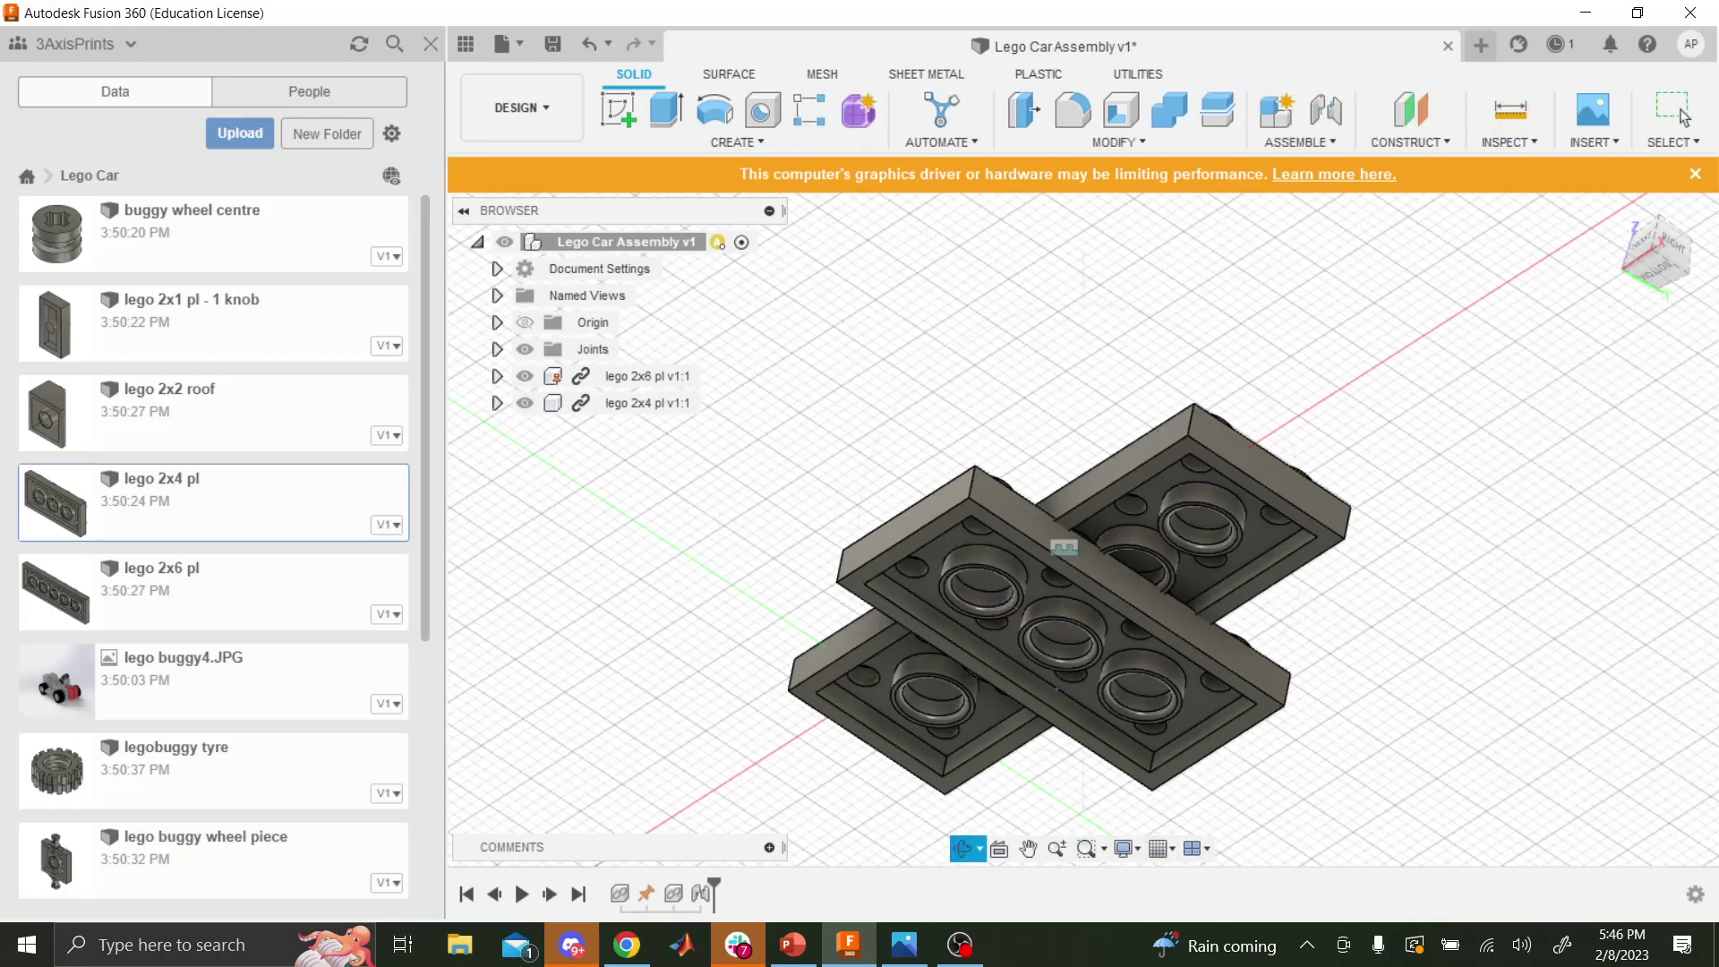
pyautogui.keyDown('shift'); pyautogui.moveTo(1057, 688); pyautogui.dragTo(1130, 818, button='middle'); pyautogui.keyUp('shift')
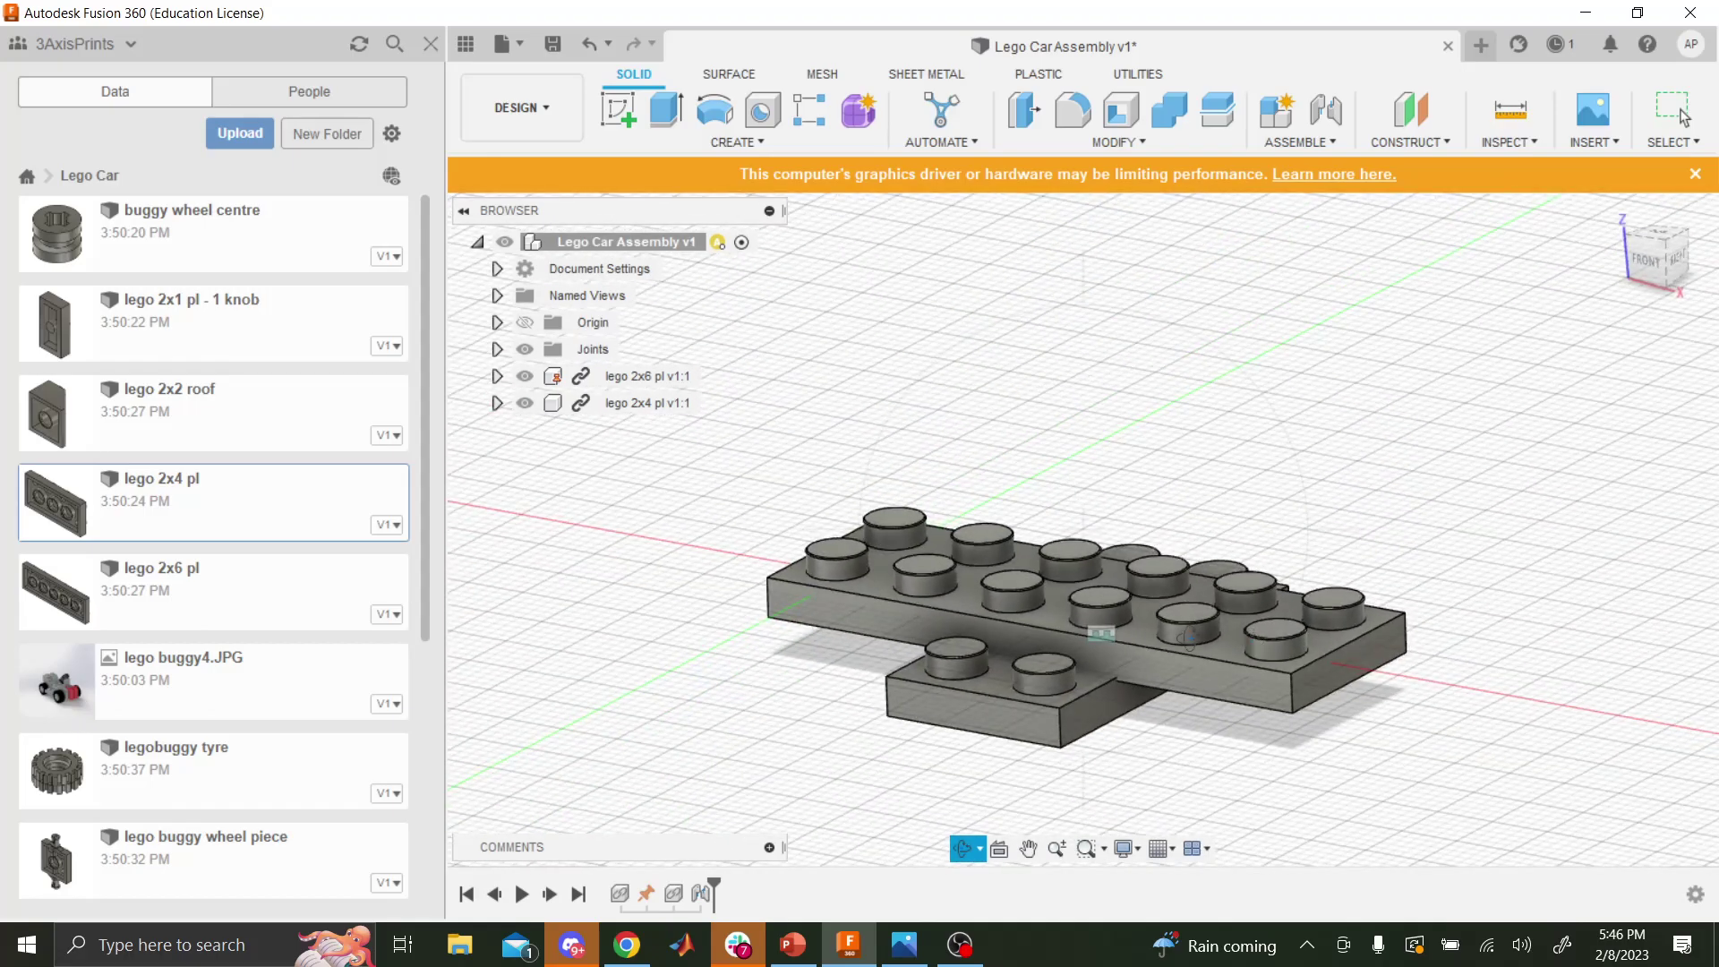
pyautogui.press('Escape')
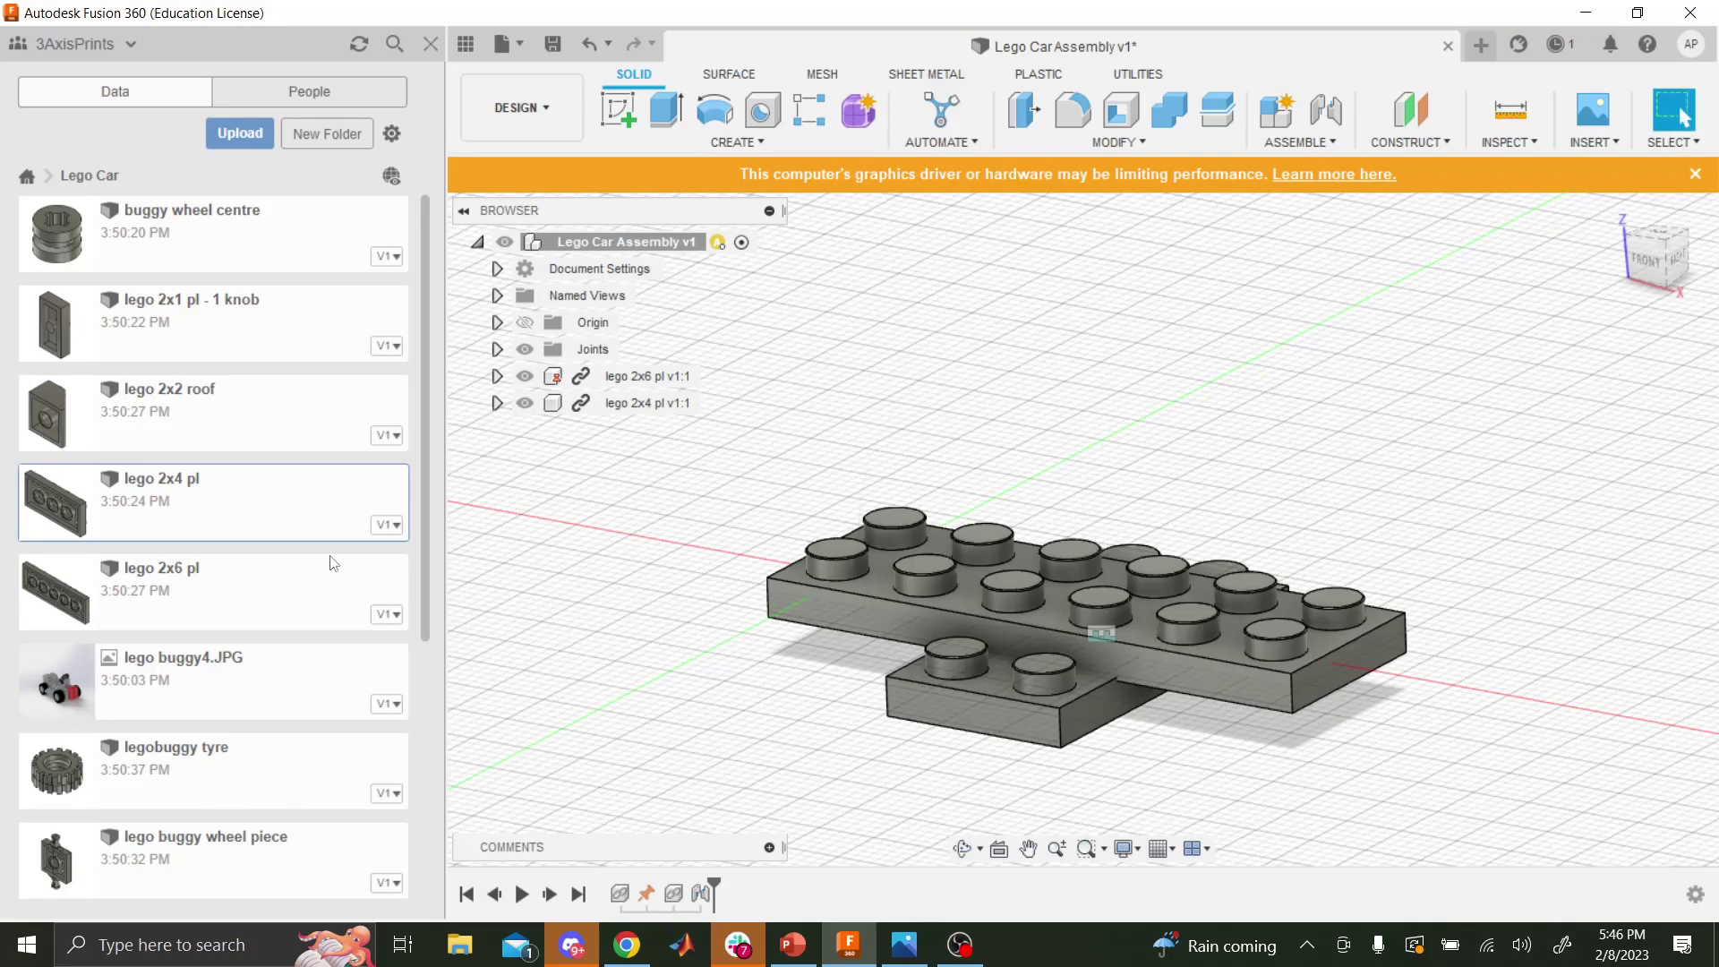
pyautogui.scroll(-5, 333, 562)
# - Insert the lego buggy wheel piece, shift it 4 mm along Y and turn it 170° about Z
pyautogui.moveTo(110, 429); pyautogui.dragTo(1052, 459)
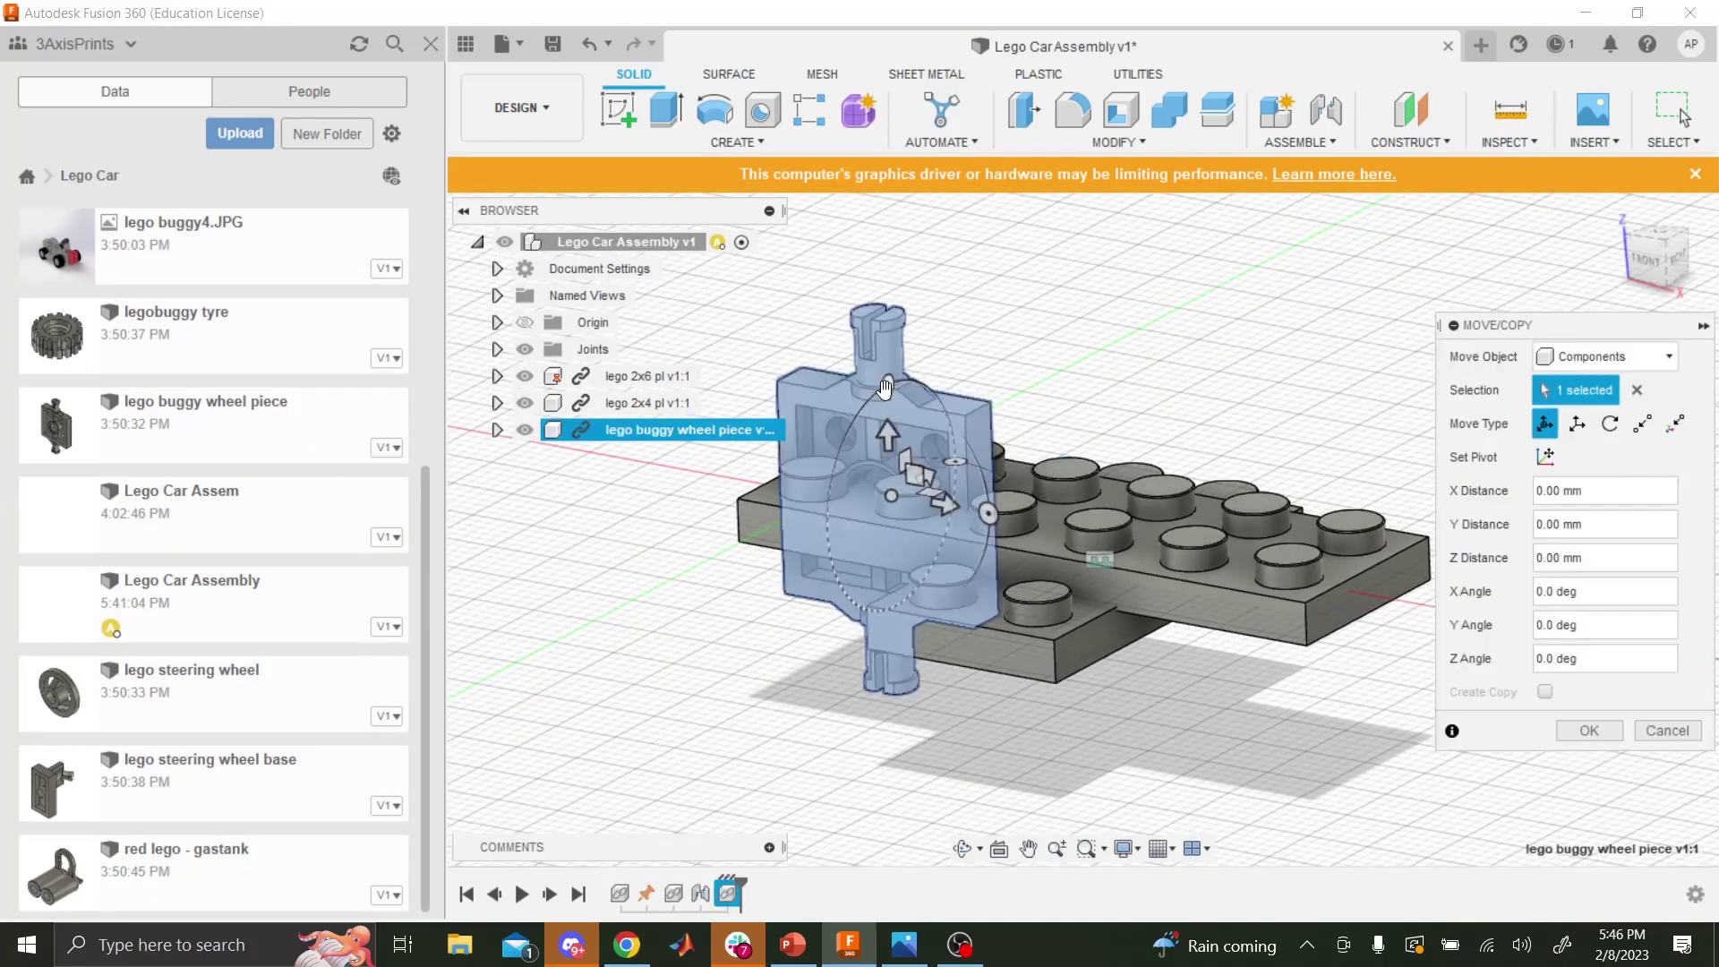
pyautogui.moveTo(887, 388); pyautogui.dragTo(895, 555)
pyautogui.hotkey('ctrl', 'z')
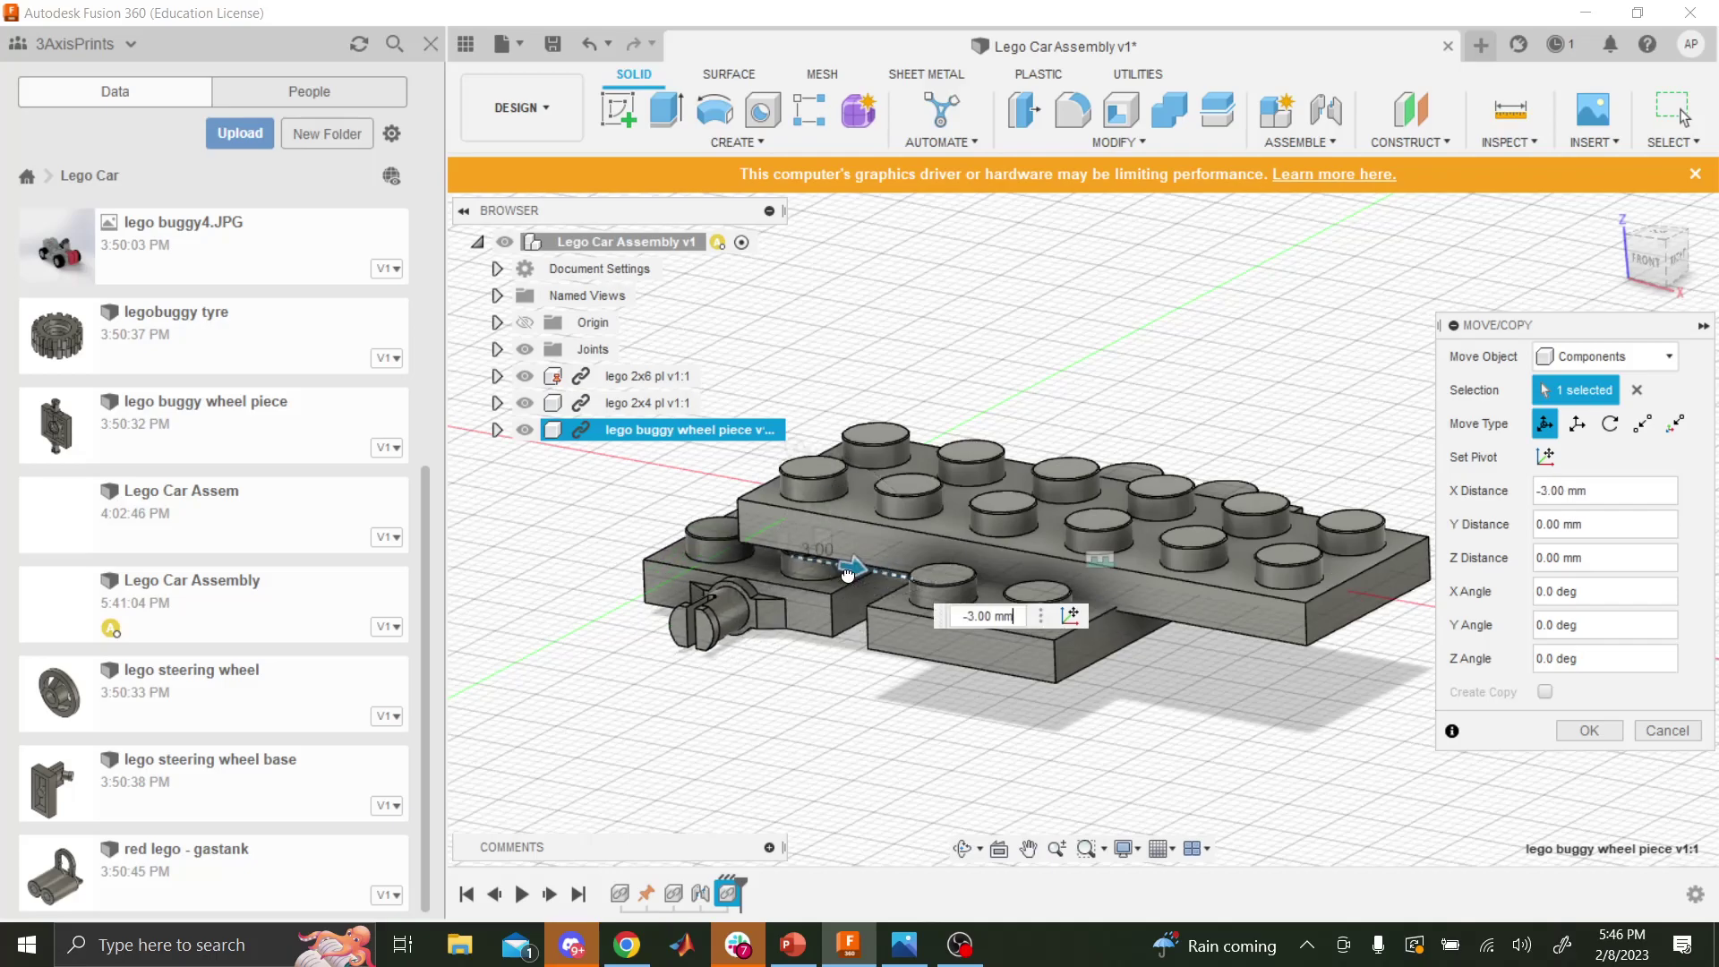
pyautogui.moveTo(777, 494); pyautogui.dragTo(775, 548)
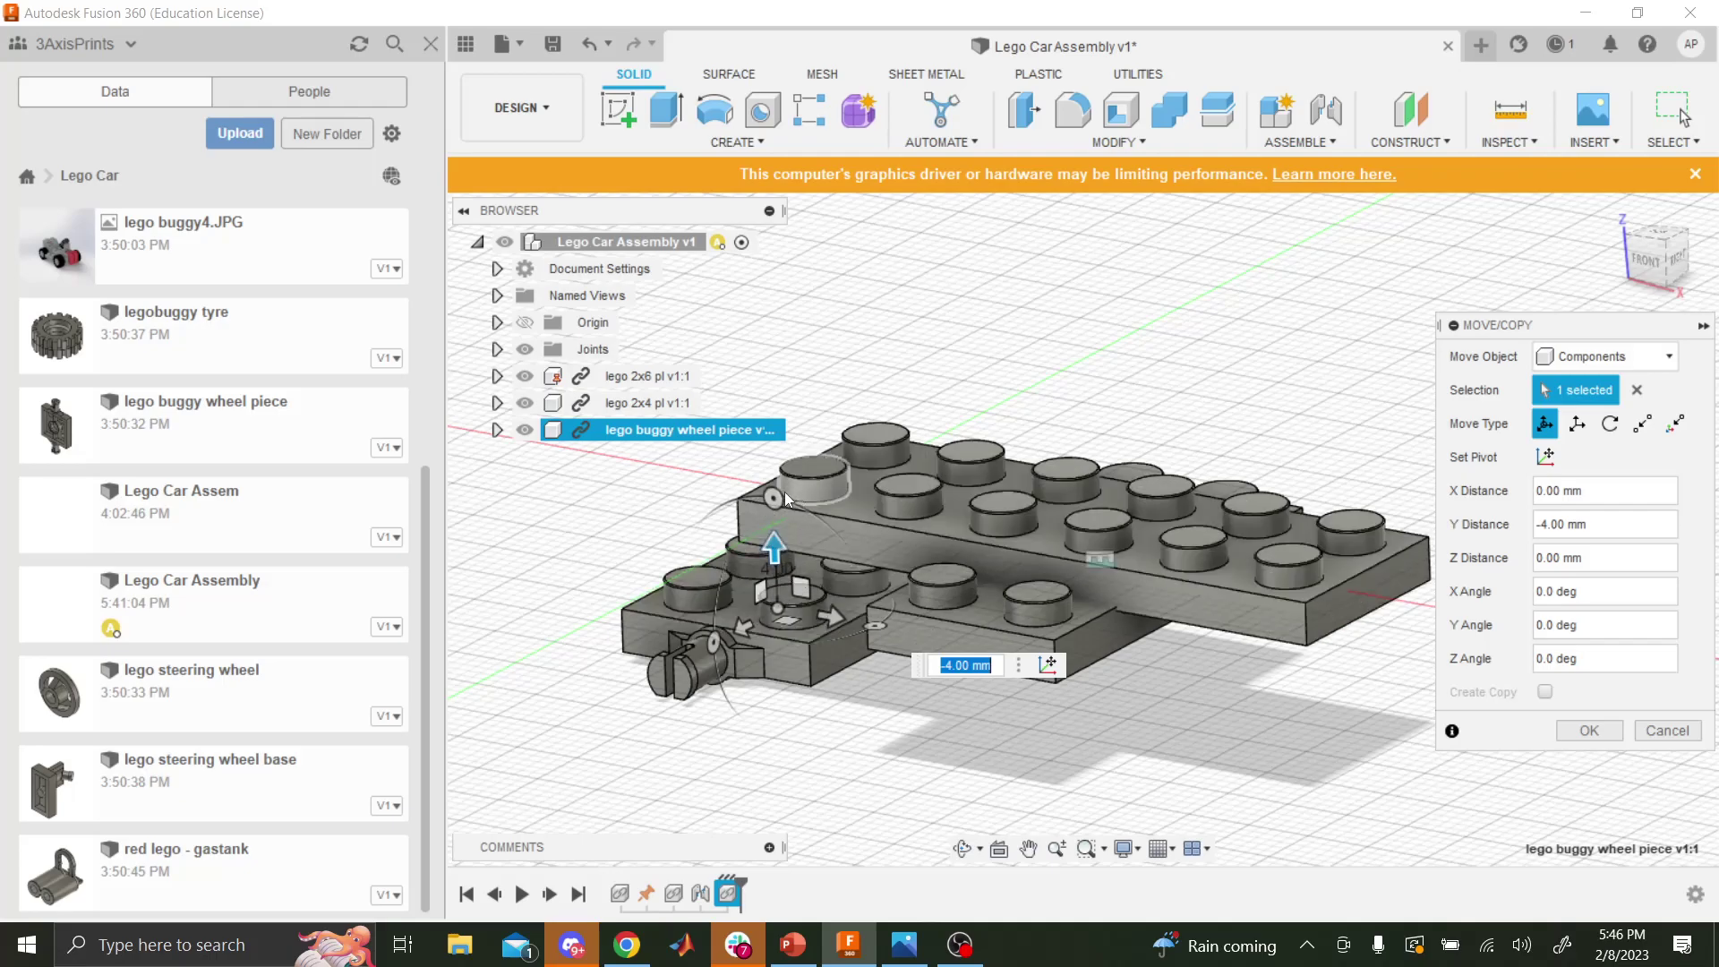
pyautogui.moveTo(742, 498); pyautogui.dragTo(757, 644)
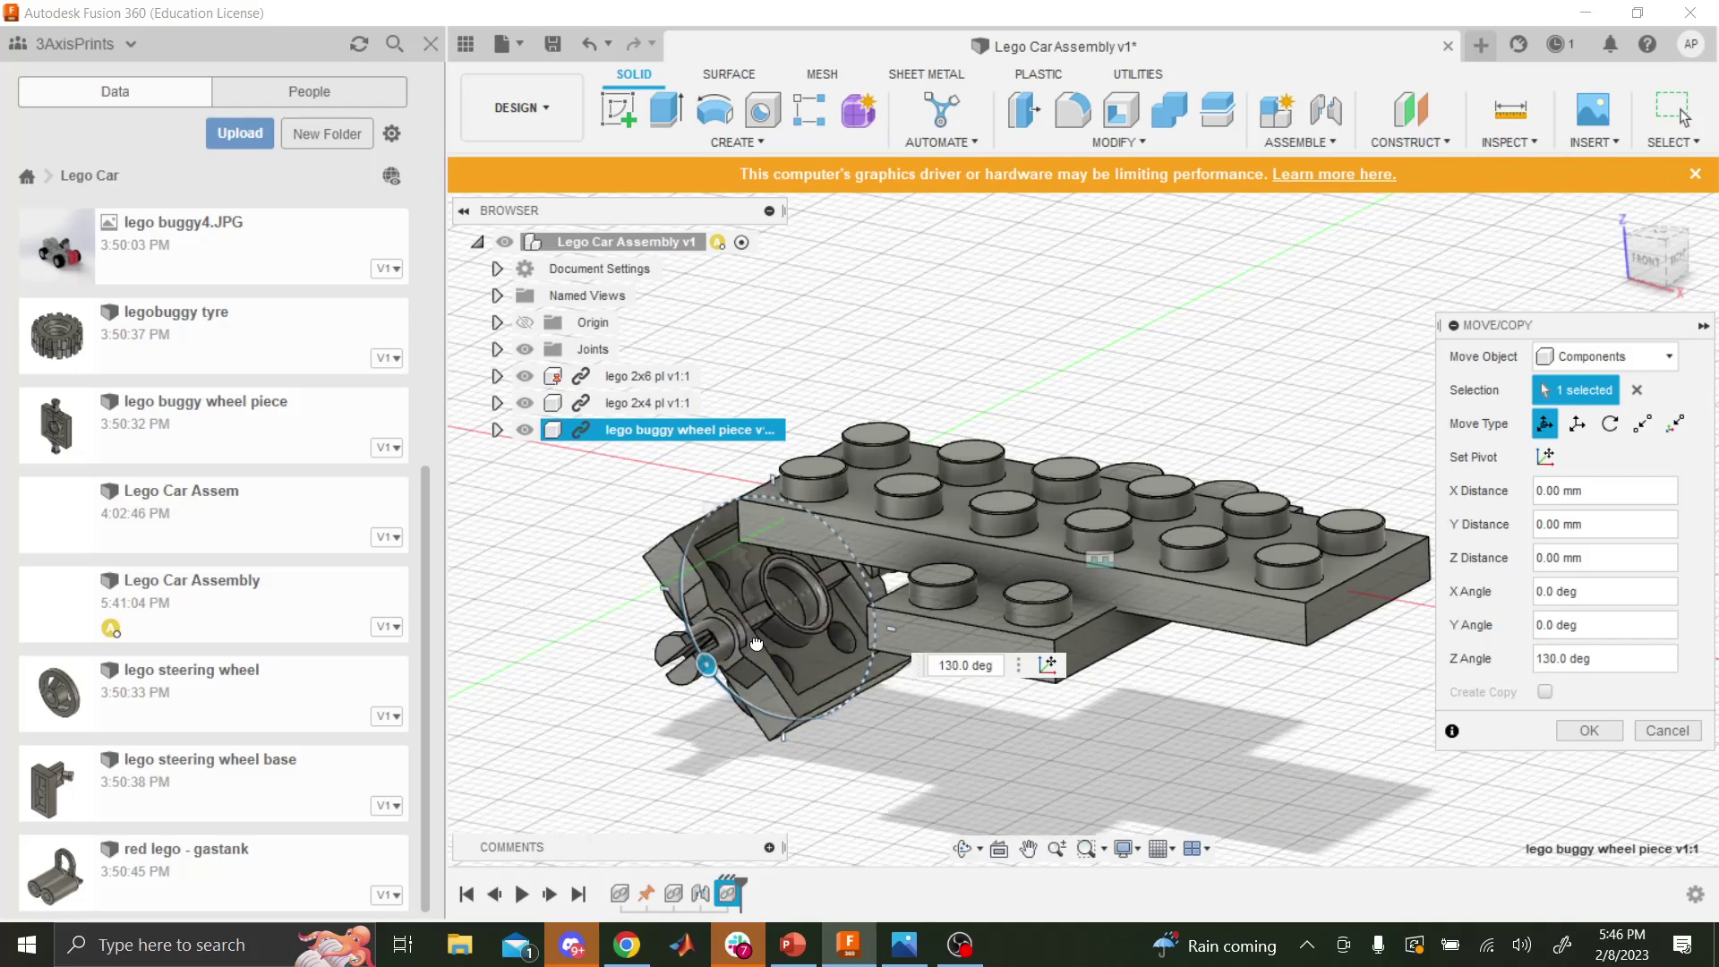
pyautogui.click(1585, 729)
pyautogui.click(961, 847)
pyautogui.moveTo(963, 775); pyautogui.dragTo(956, 683)
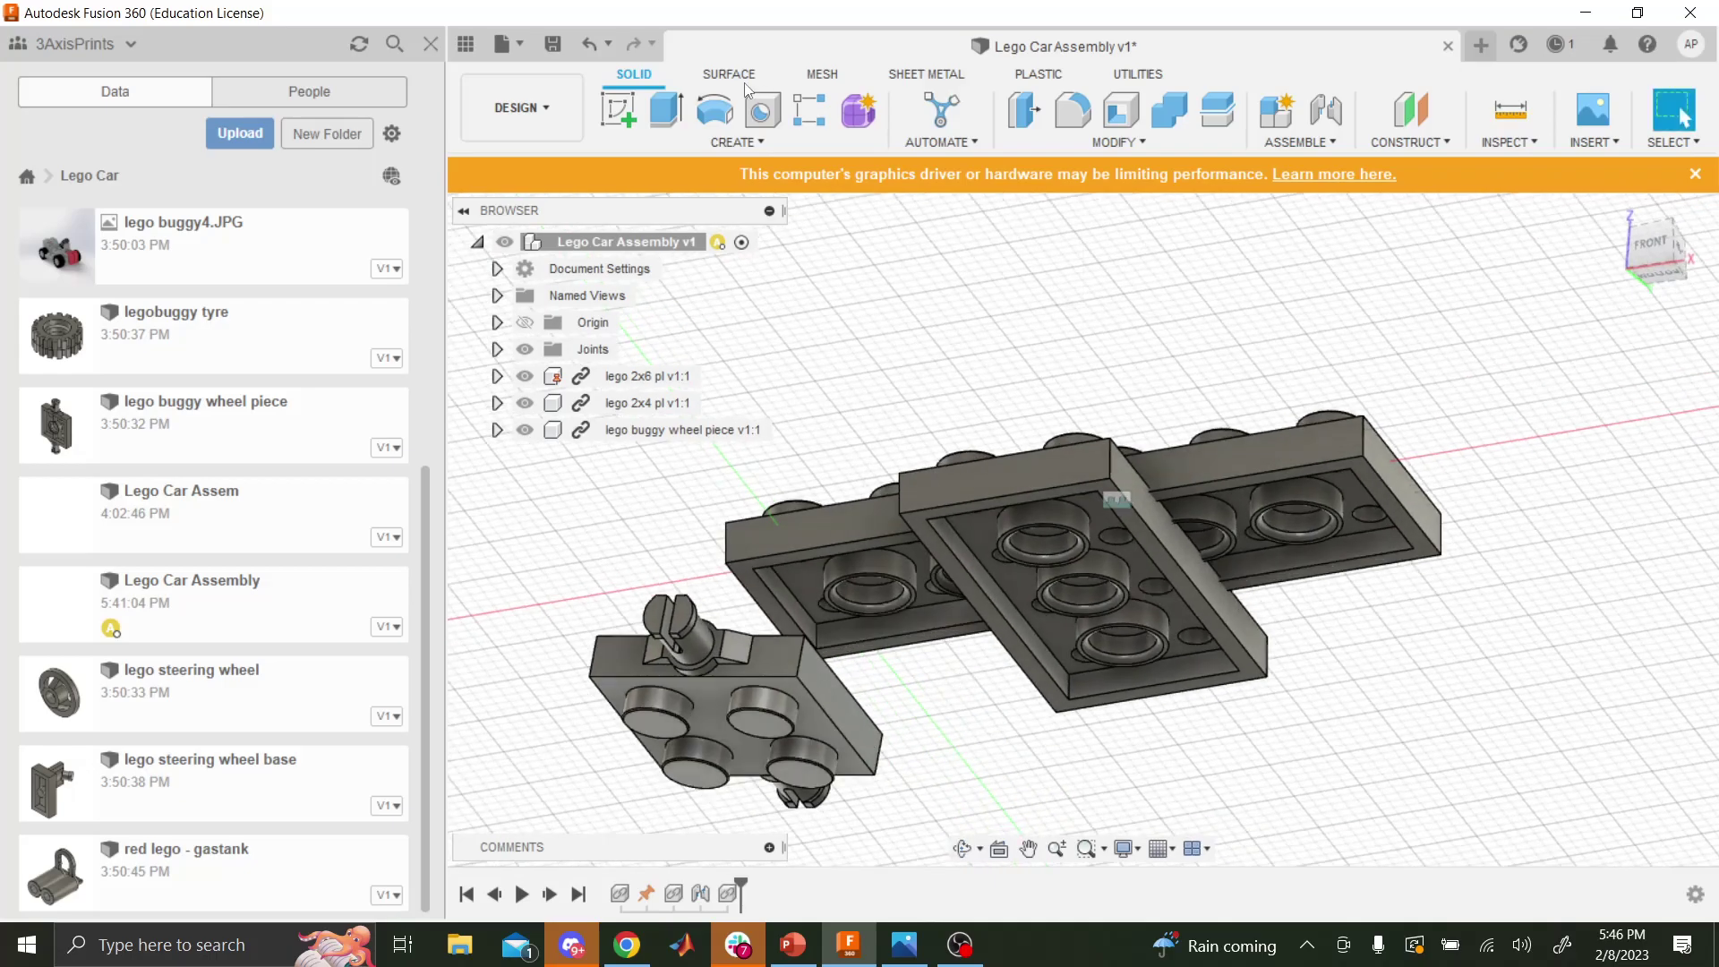
# - Start a joint from a point on the wheel piece to a point on the 2x6 plate
pyautogui.click(1323, 121)
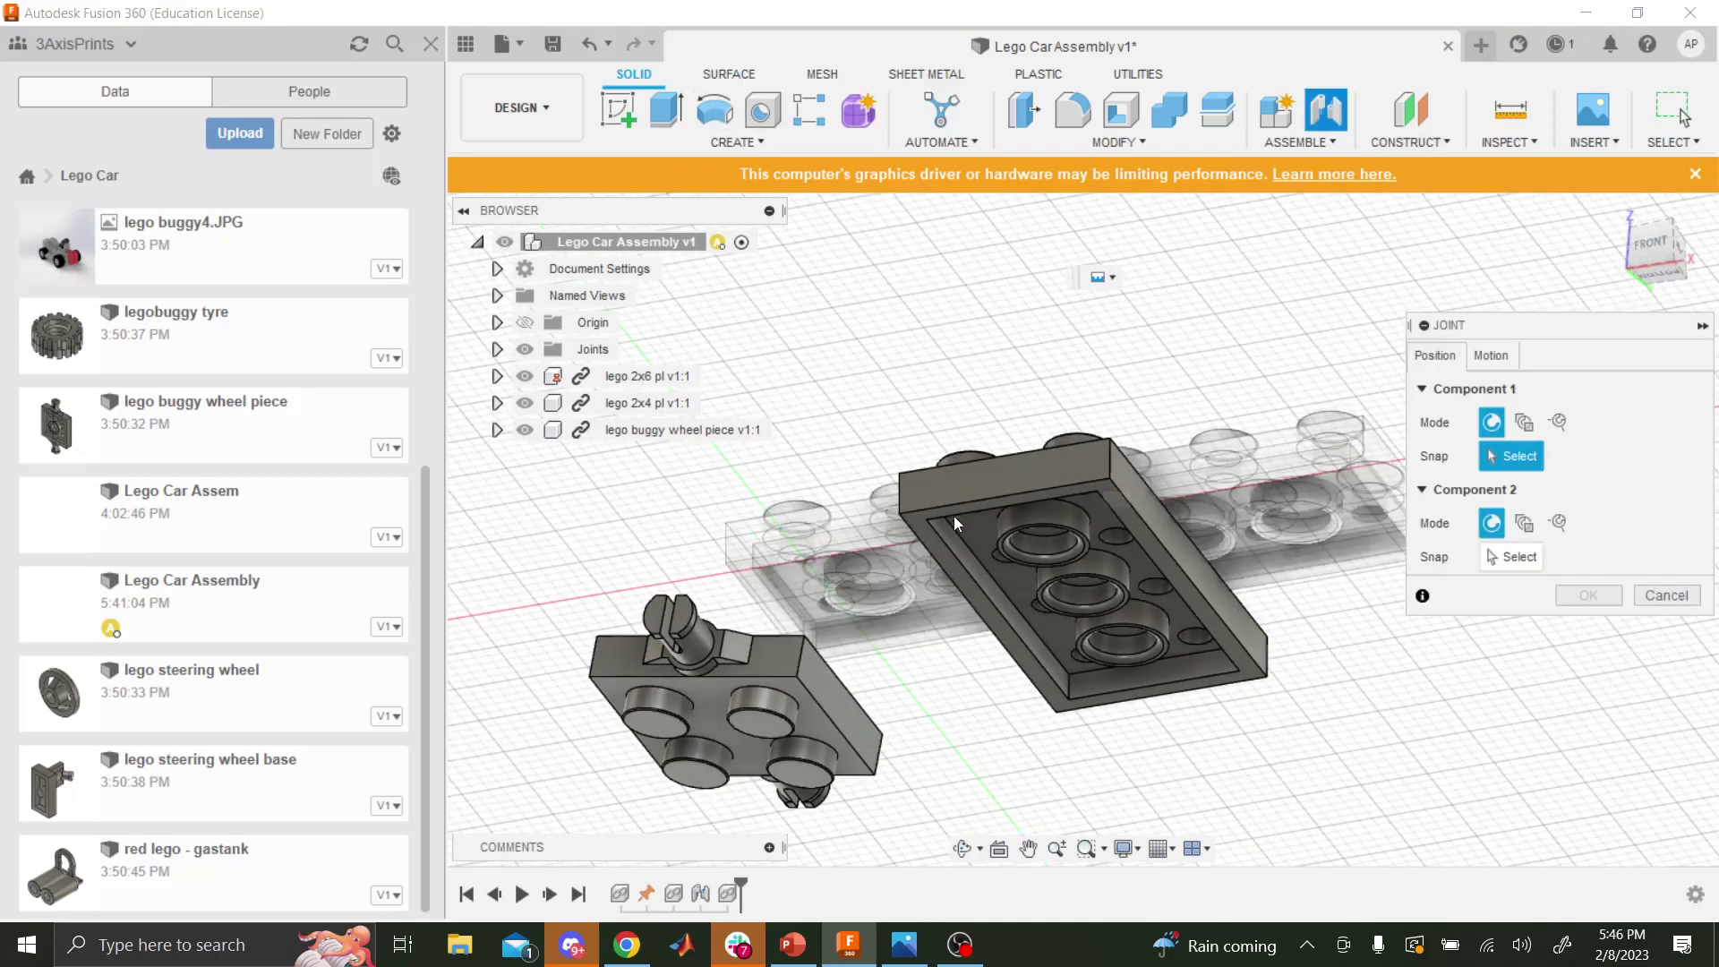
pyautogui.click(786, 716)
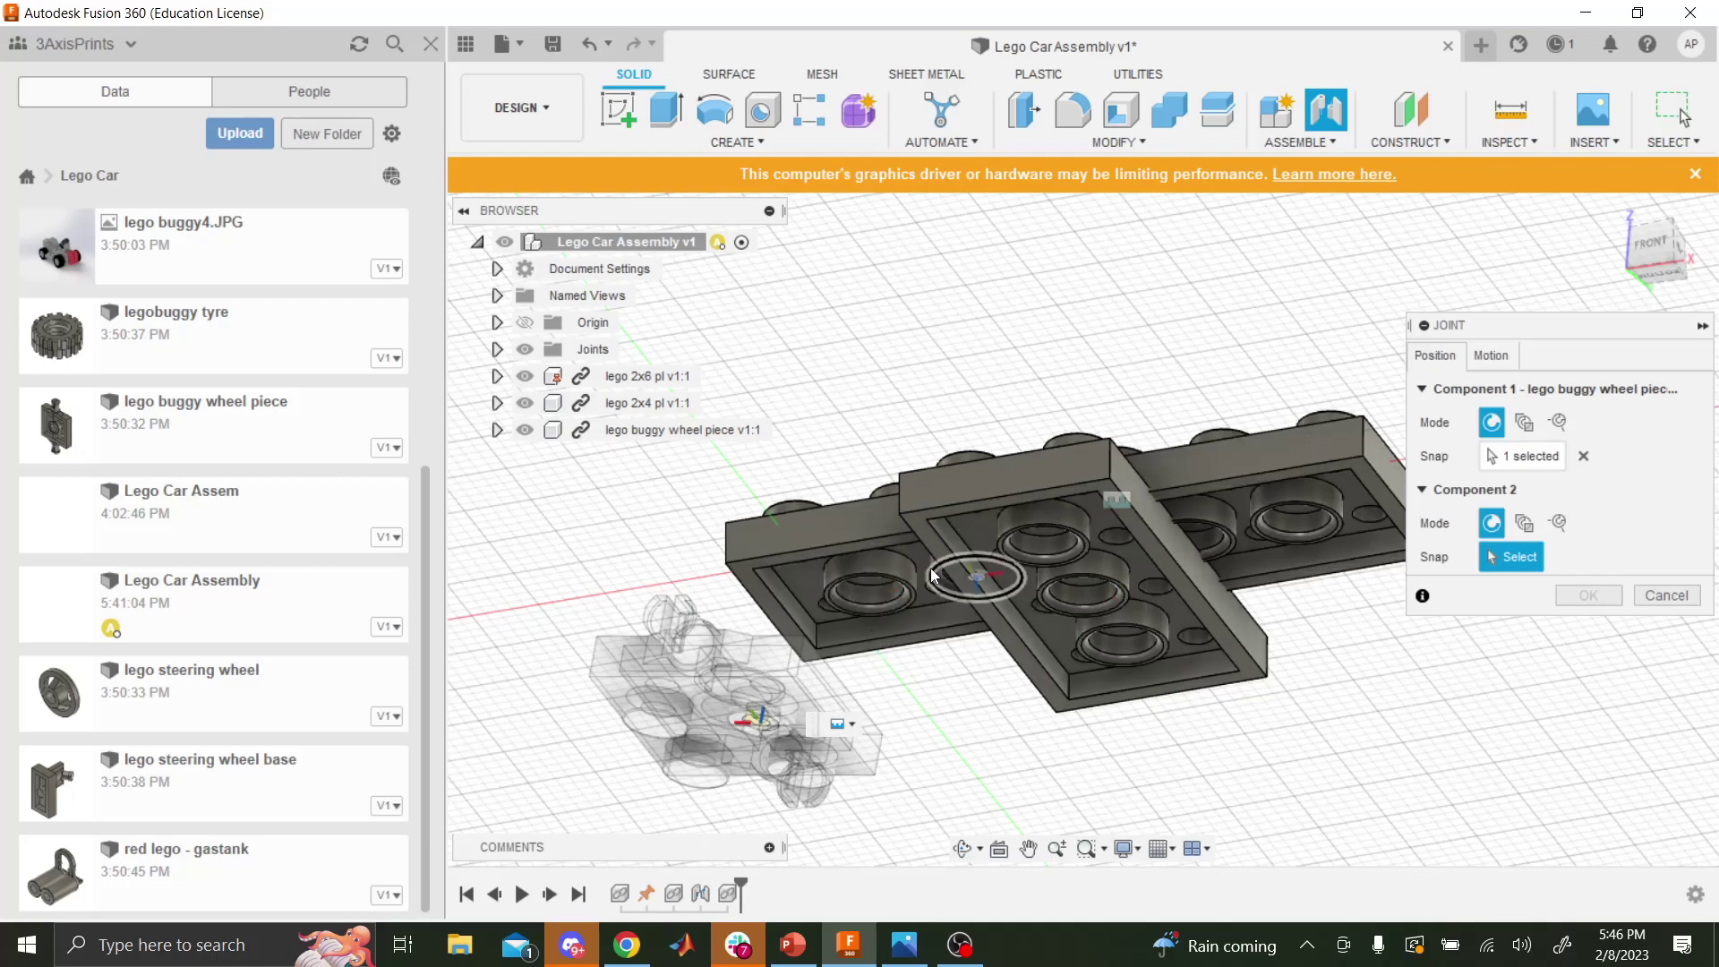
pyautogui.click(962, 848)
pyautogui.moveTo(940, 788); pyautogui.dragTo(931, 681)
pyautogui.press('Escape')
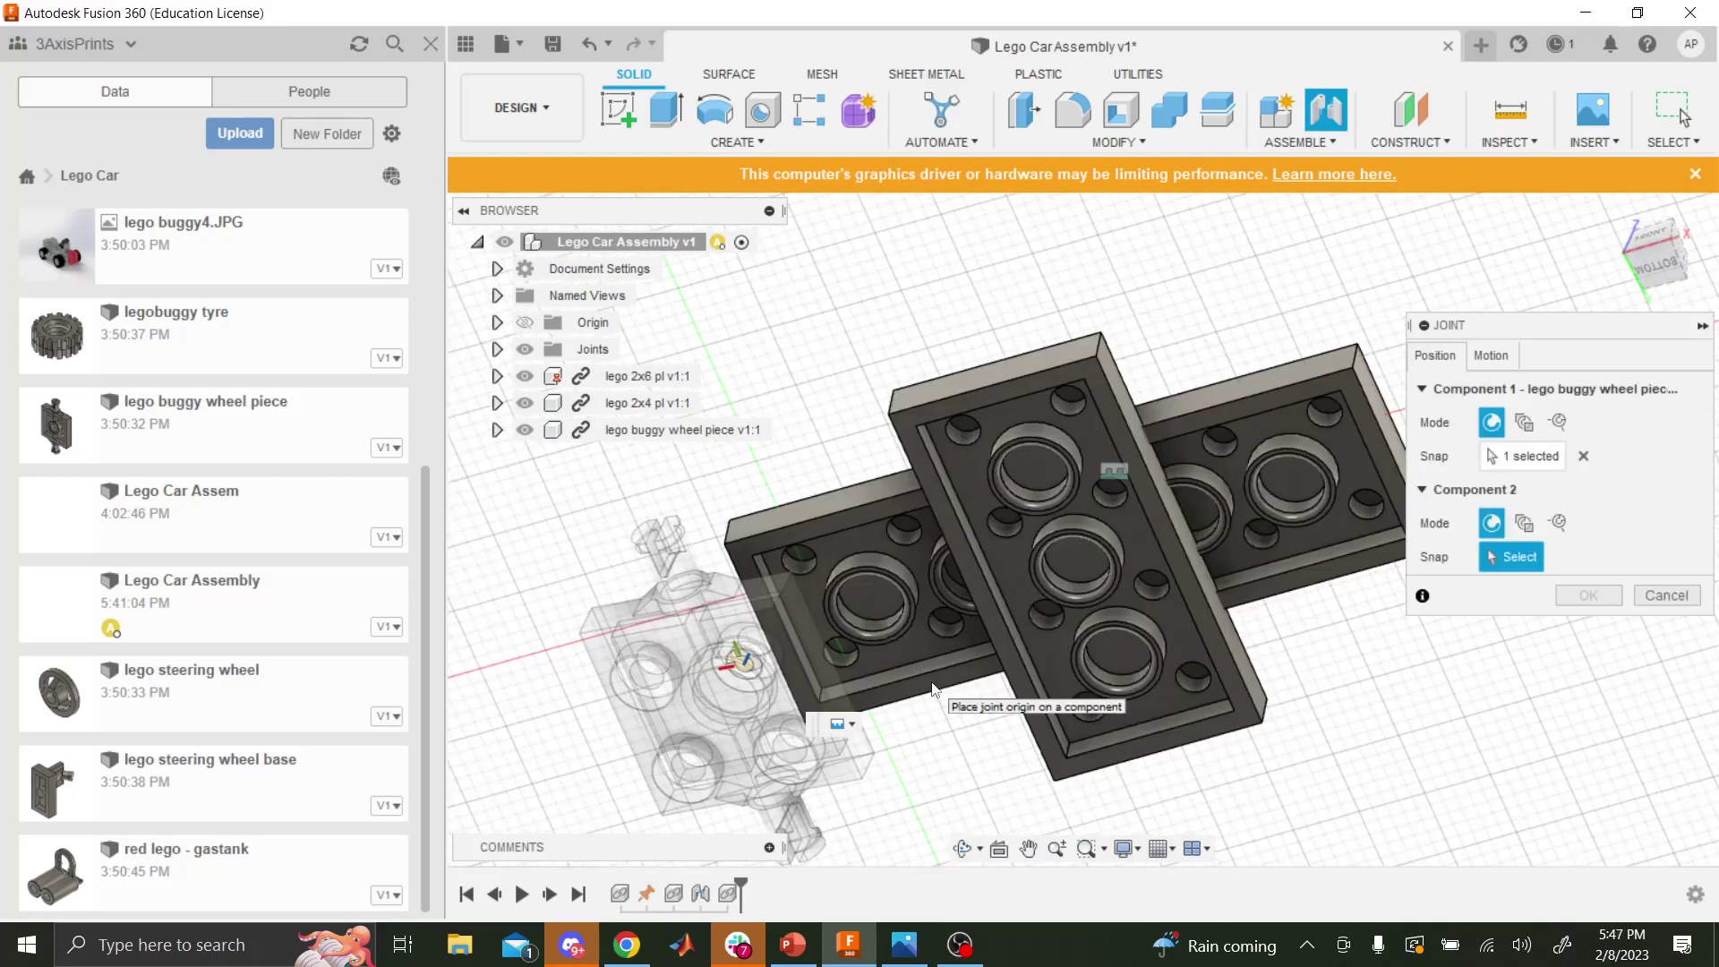
pyautogui.click(924, 540)
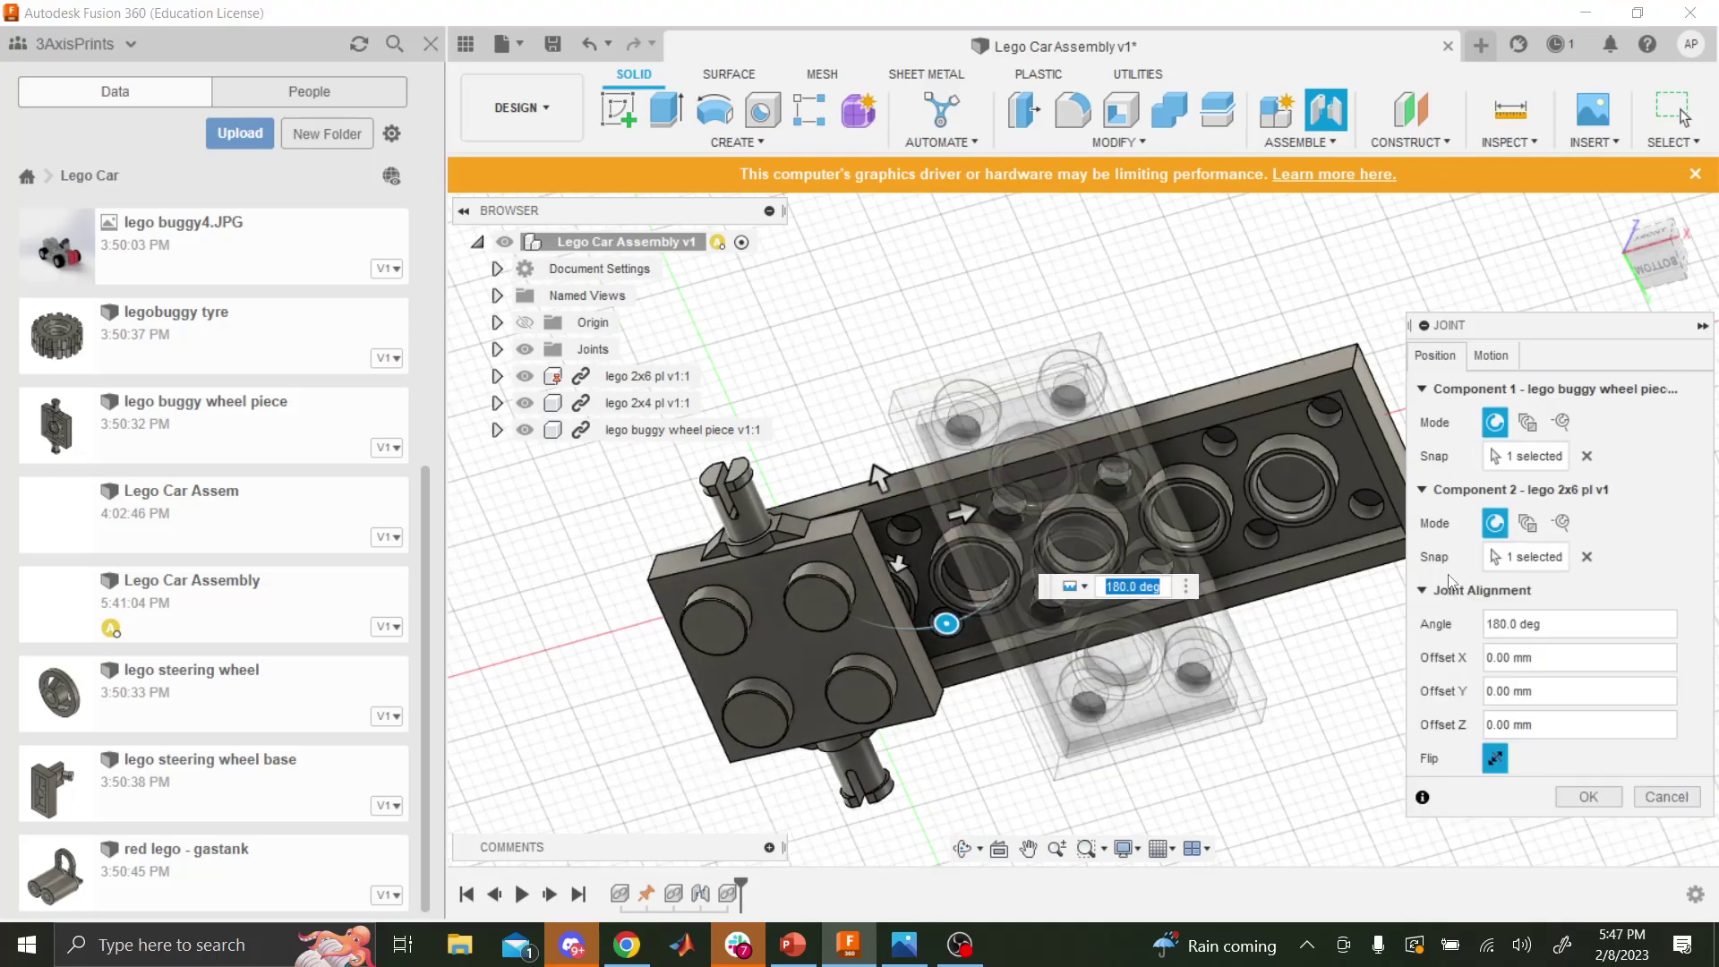
pyautogui.click(963, 850)
pyautogui.moveTo(958, 788); pyautogui.dragTo(957, 698)
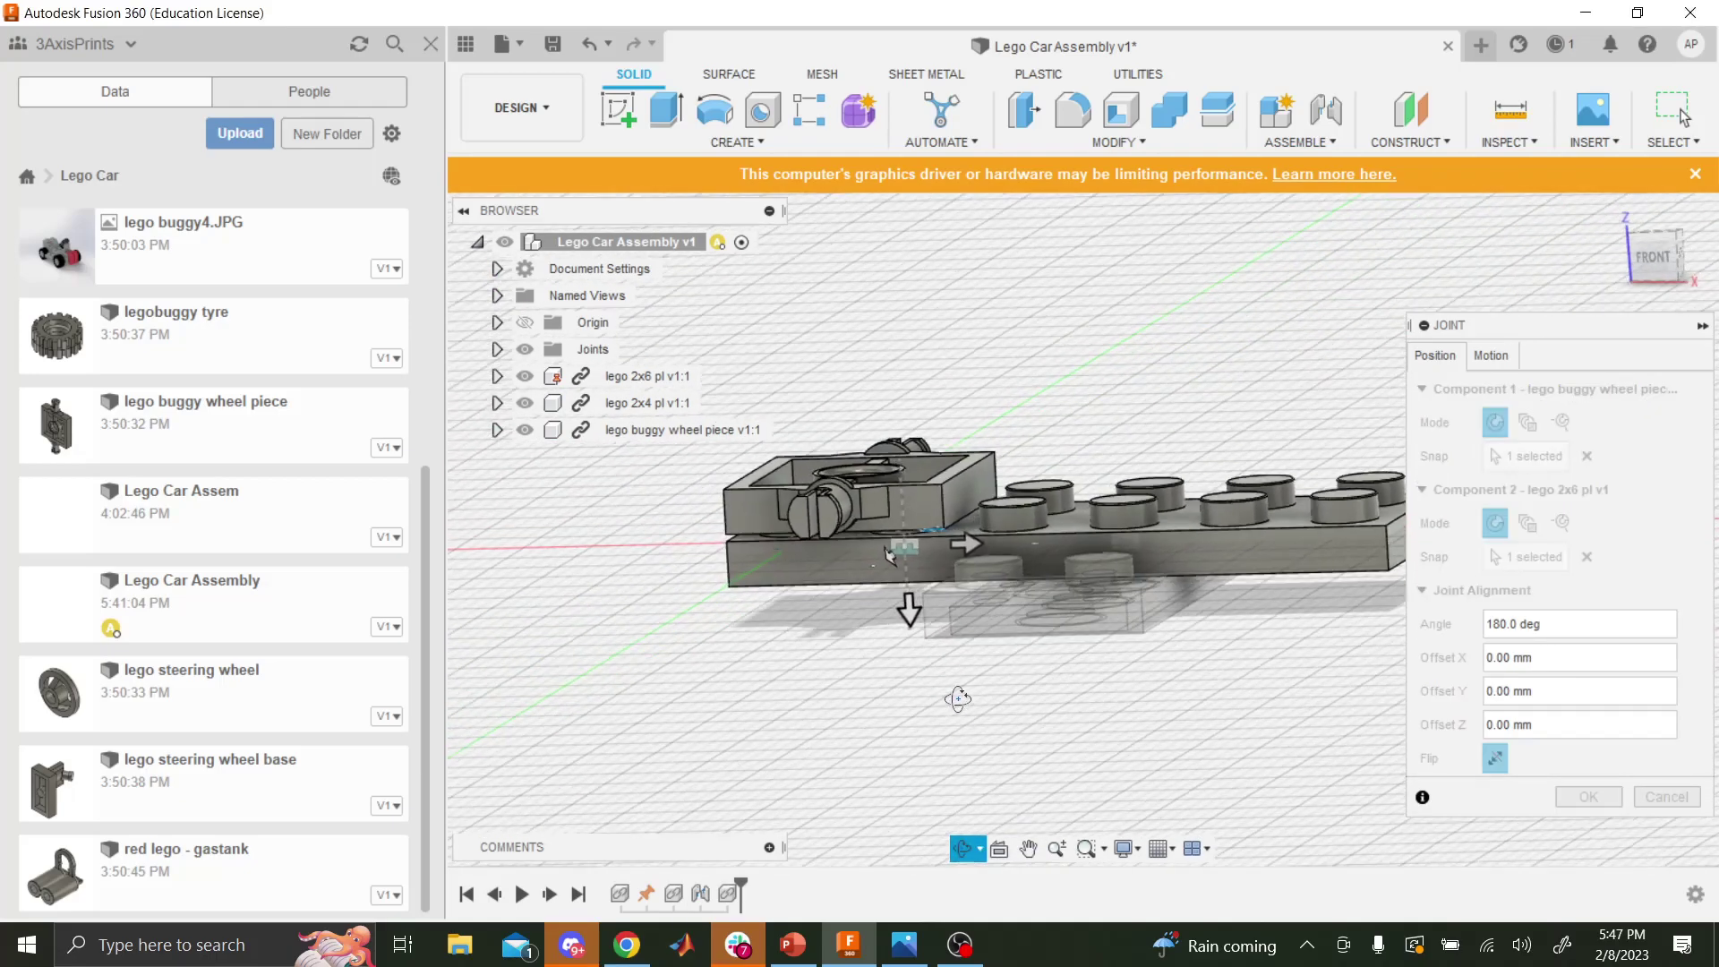
pyautogui.press('Escape')
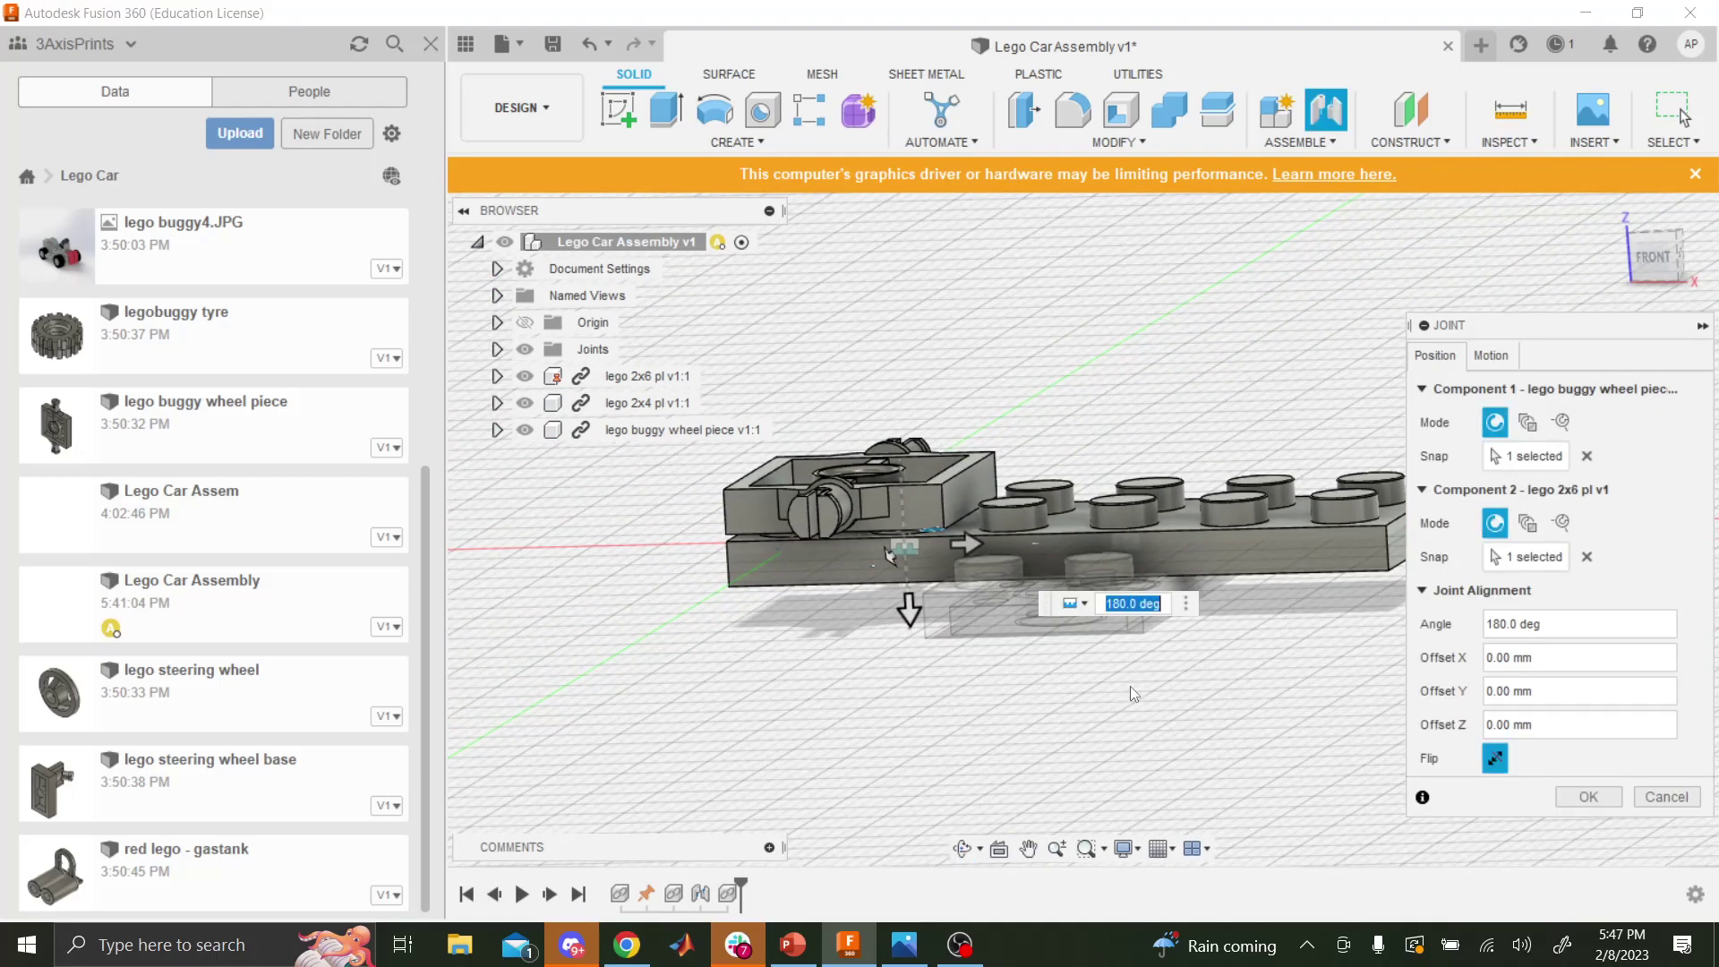
# - Flip the wheel piece below the plate, inspect it in free orbit, then undo the joint
pyautogui.click(1508, 758)
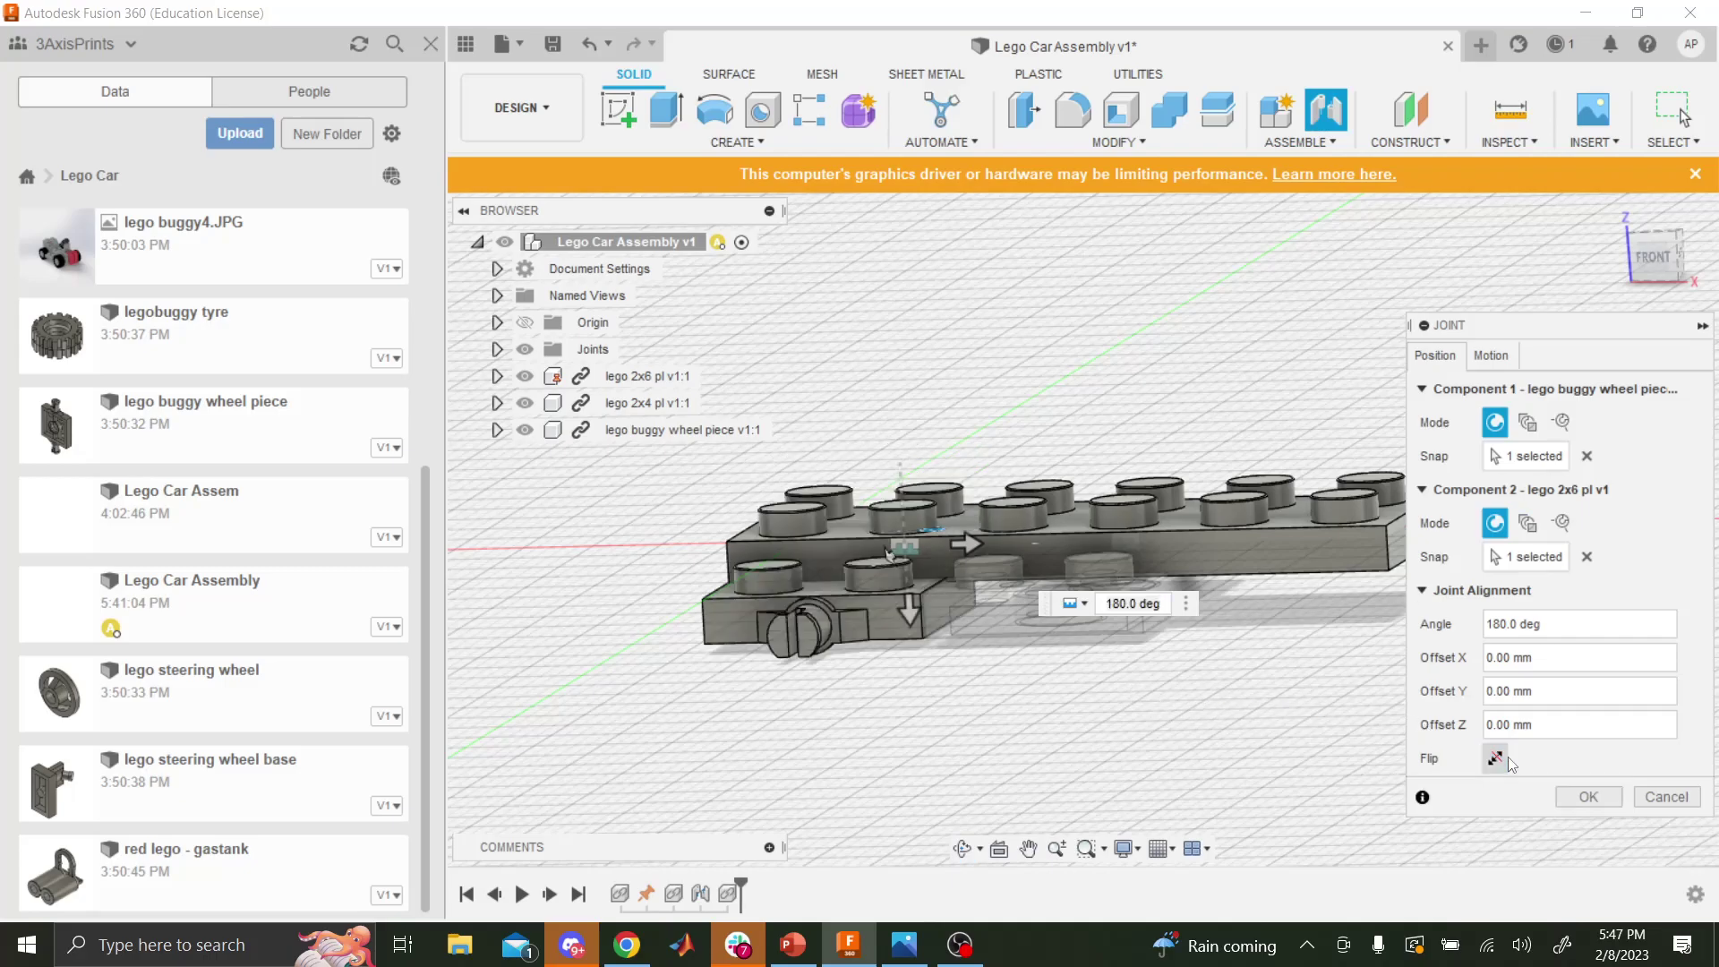
pyautogui.click(980, 848)
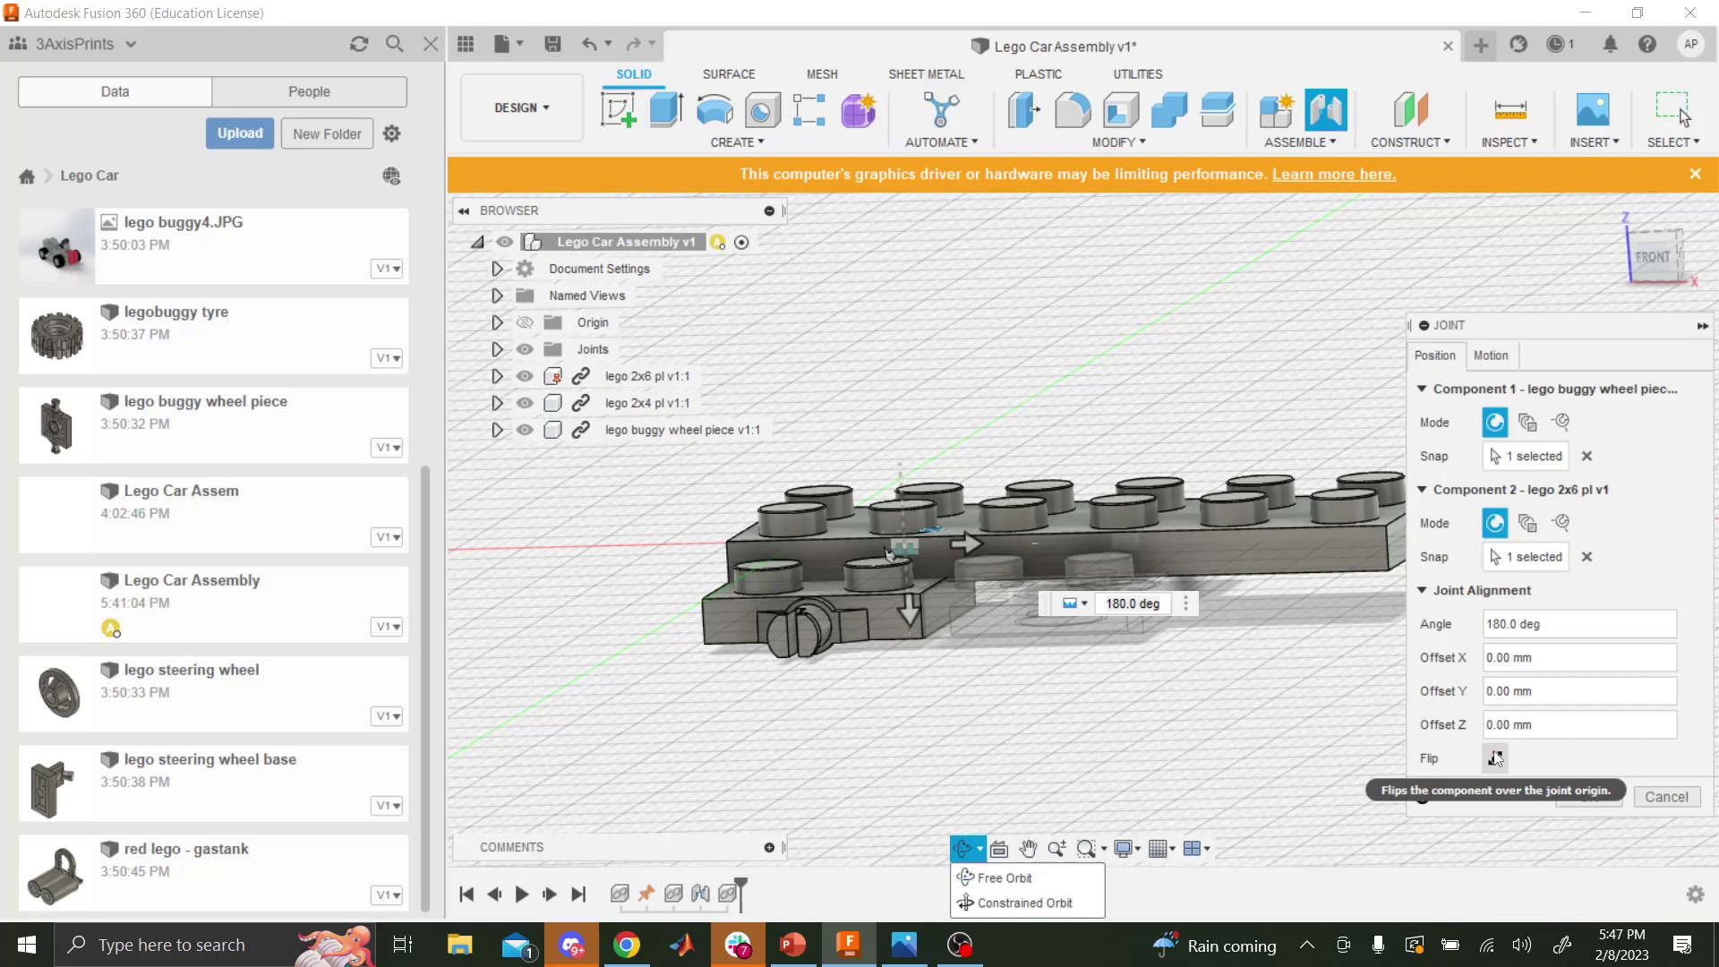
pyautogui.click(1003, 876)
pyautogui.moveTo(1030, 788)
pyautogui.mouseDown()
pyautogui.moveTo(1085, 730)
pyautogui.moveTo(1024, 786)
pyautogui.moveTo(1055, 708)
pyautogui.moveTo(1049, 779)
pyautogui.mouseUp()
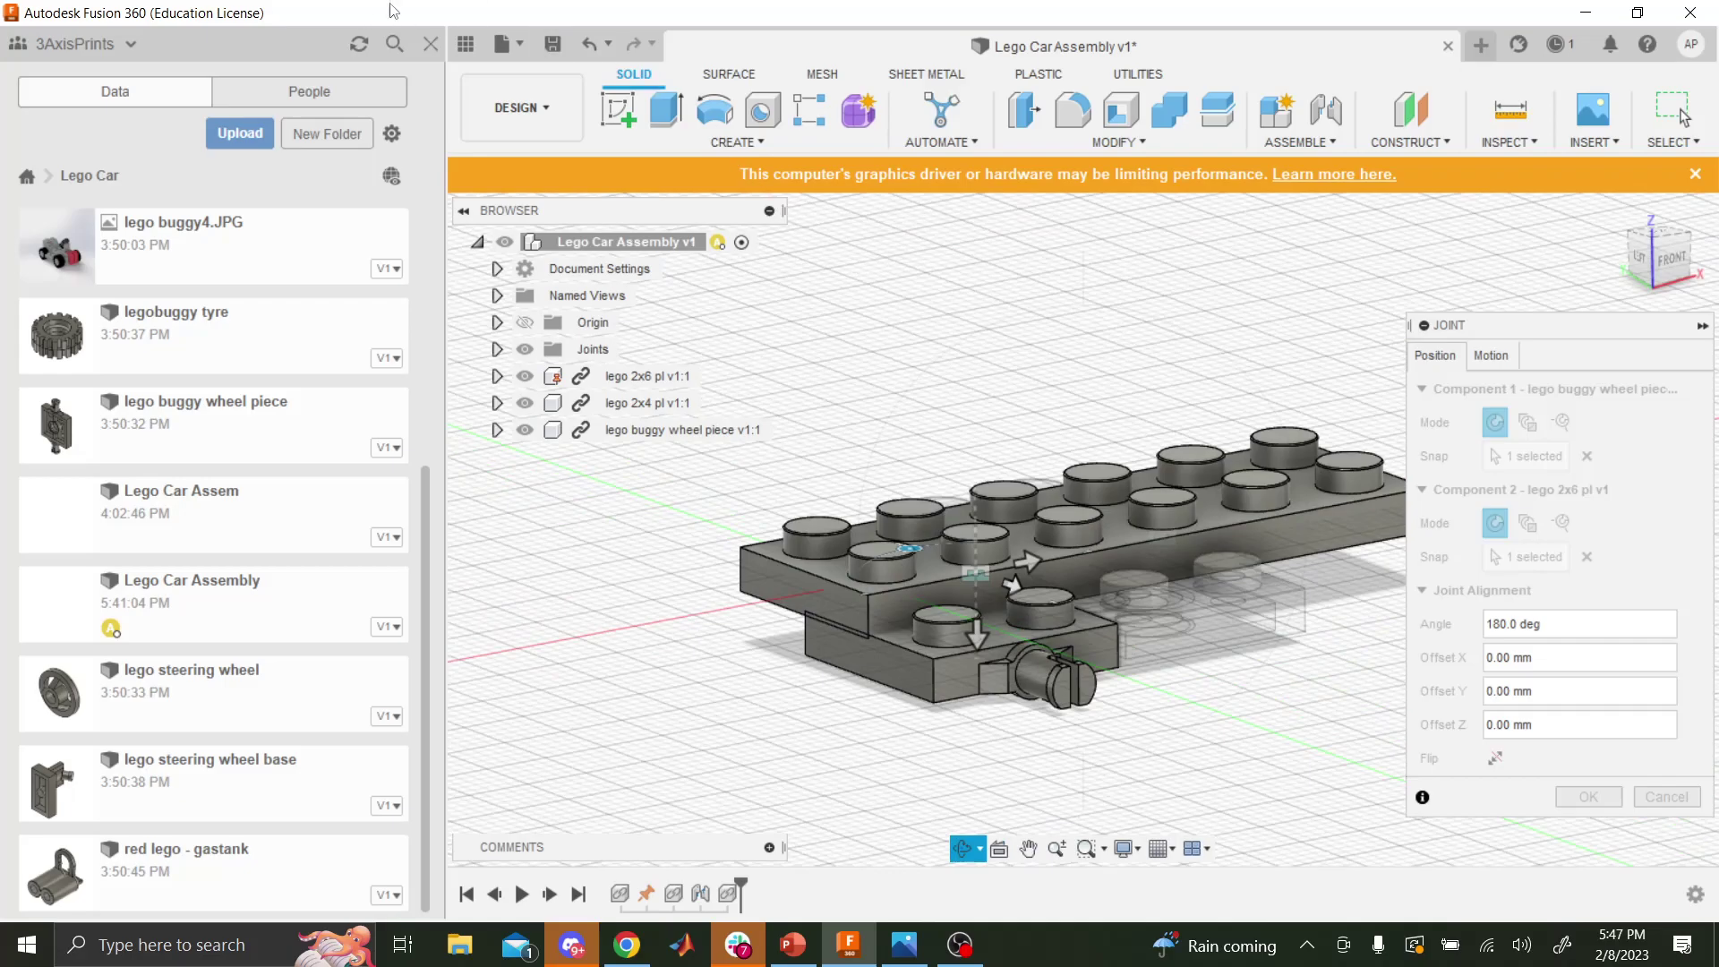
pyautogui.press('Escape')
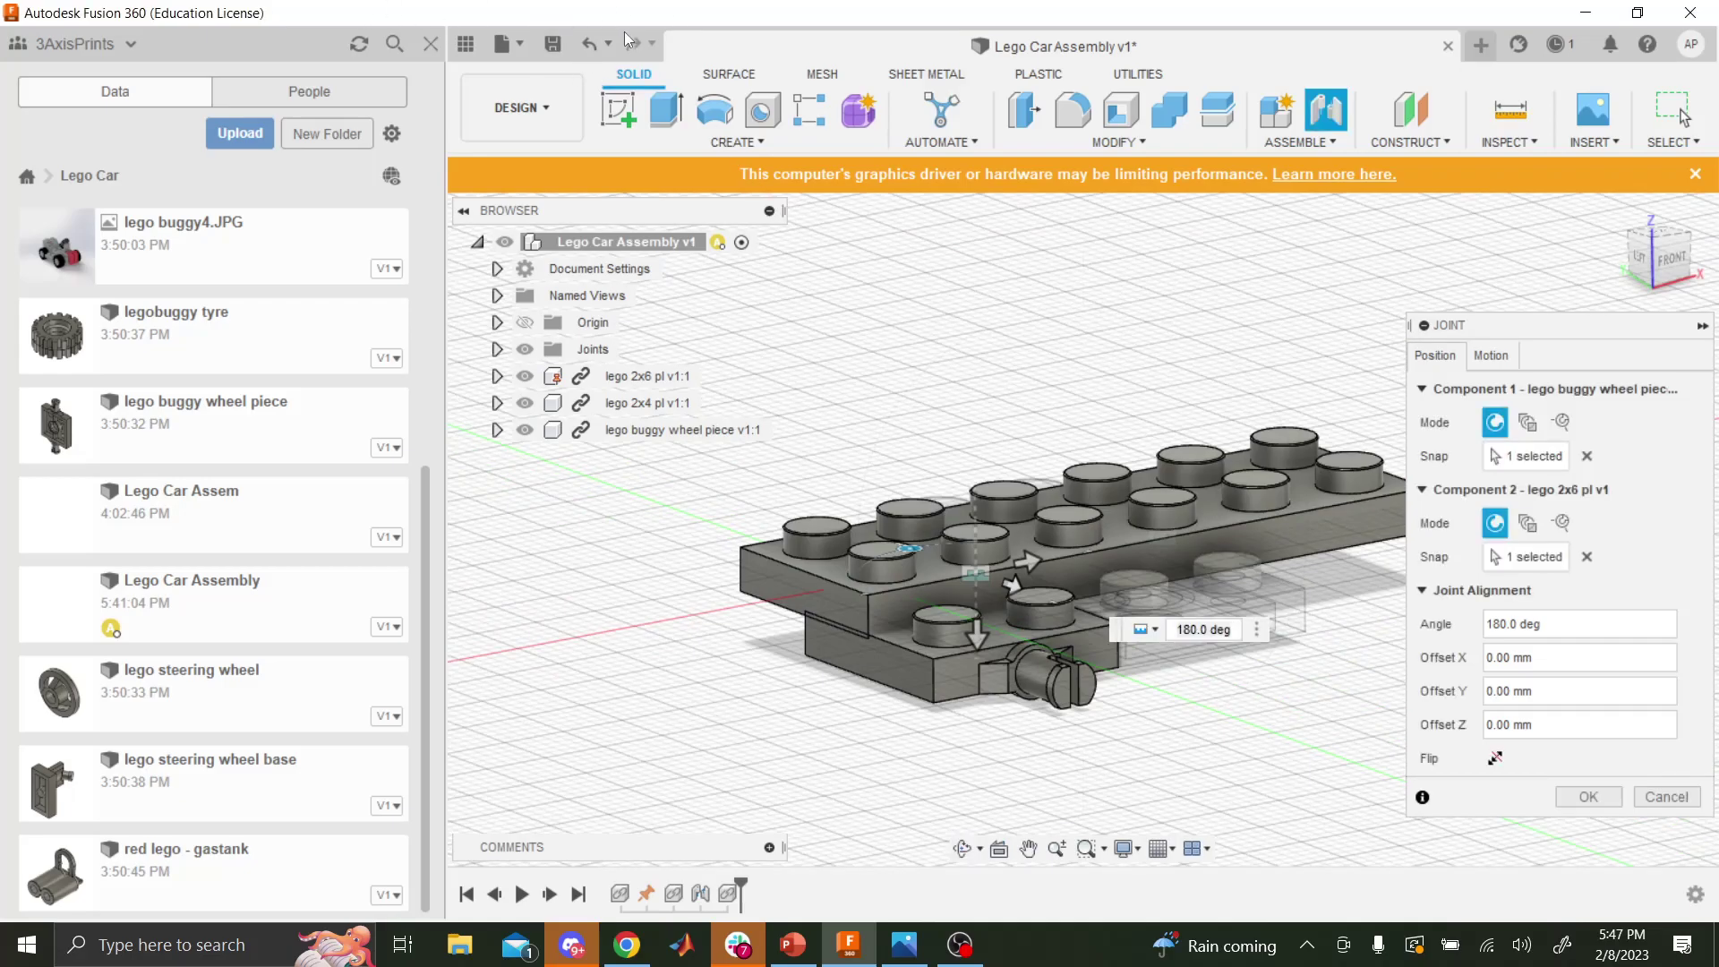
pyautogui.click(588, 45)
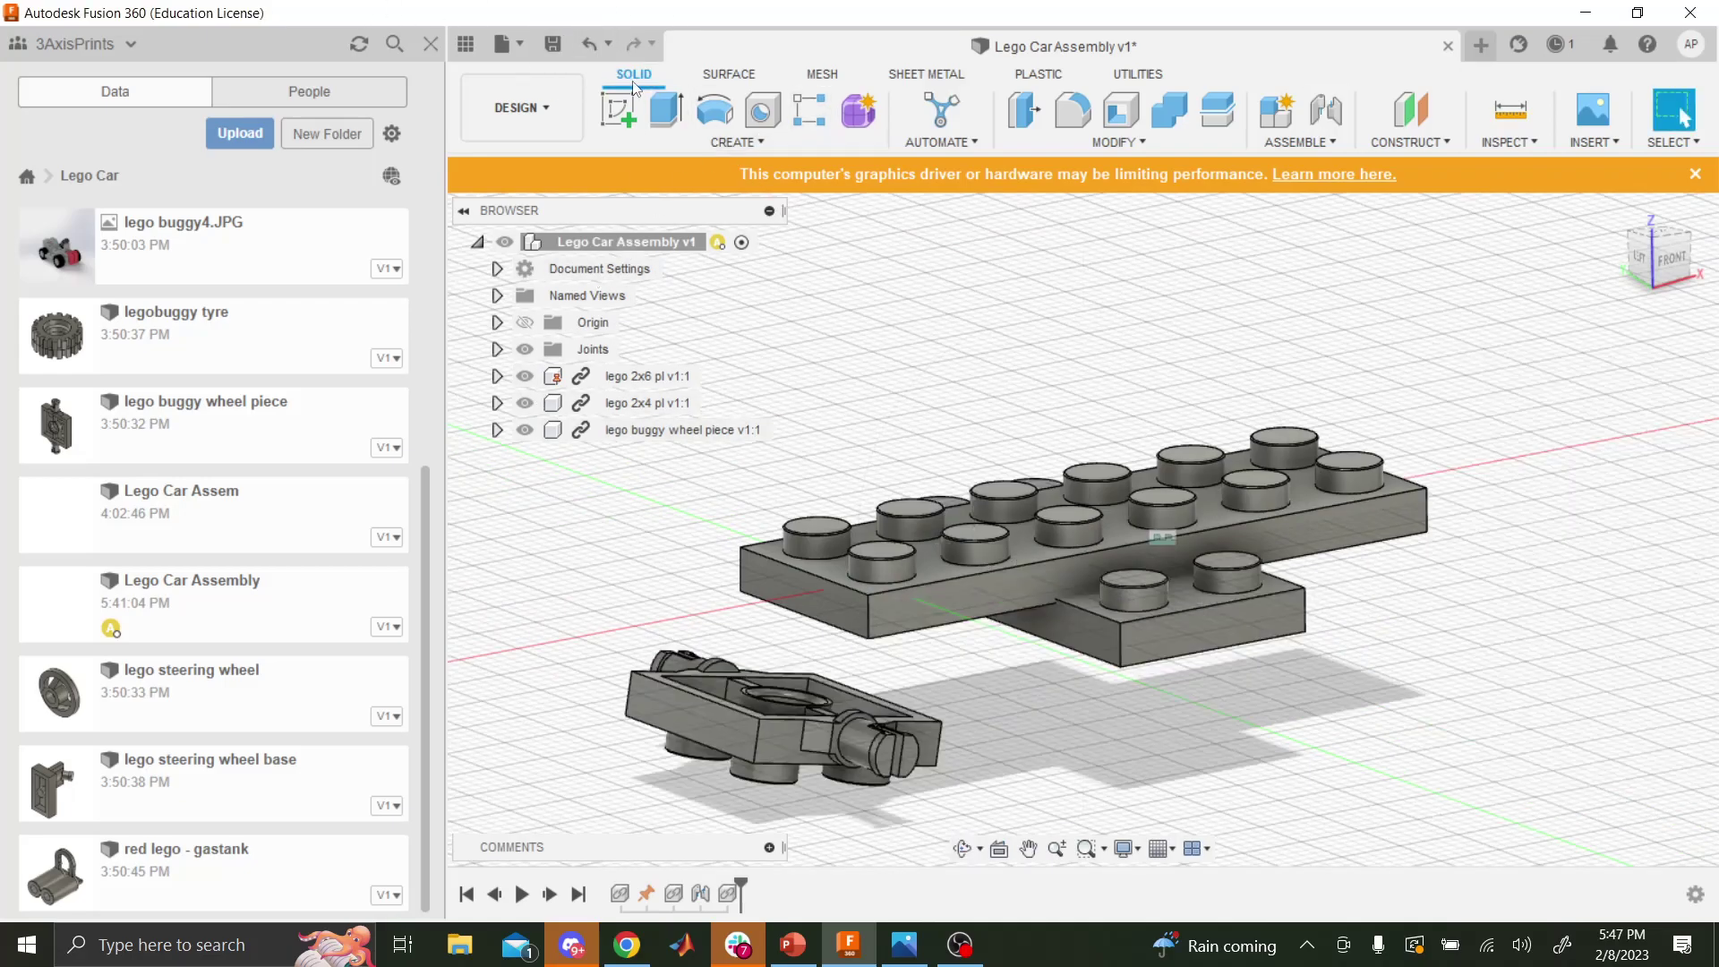
# - Undo again, then move the wheel piece down 16 mm along Z and begin tilting it about Y
pyautogui.click(577, 45)
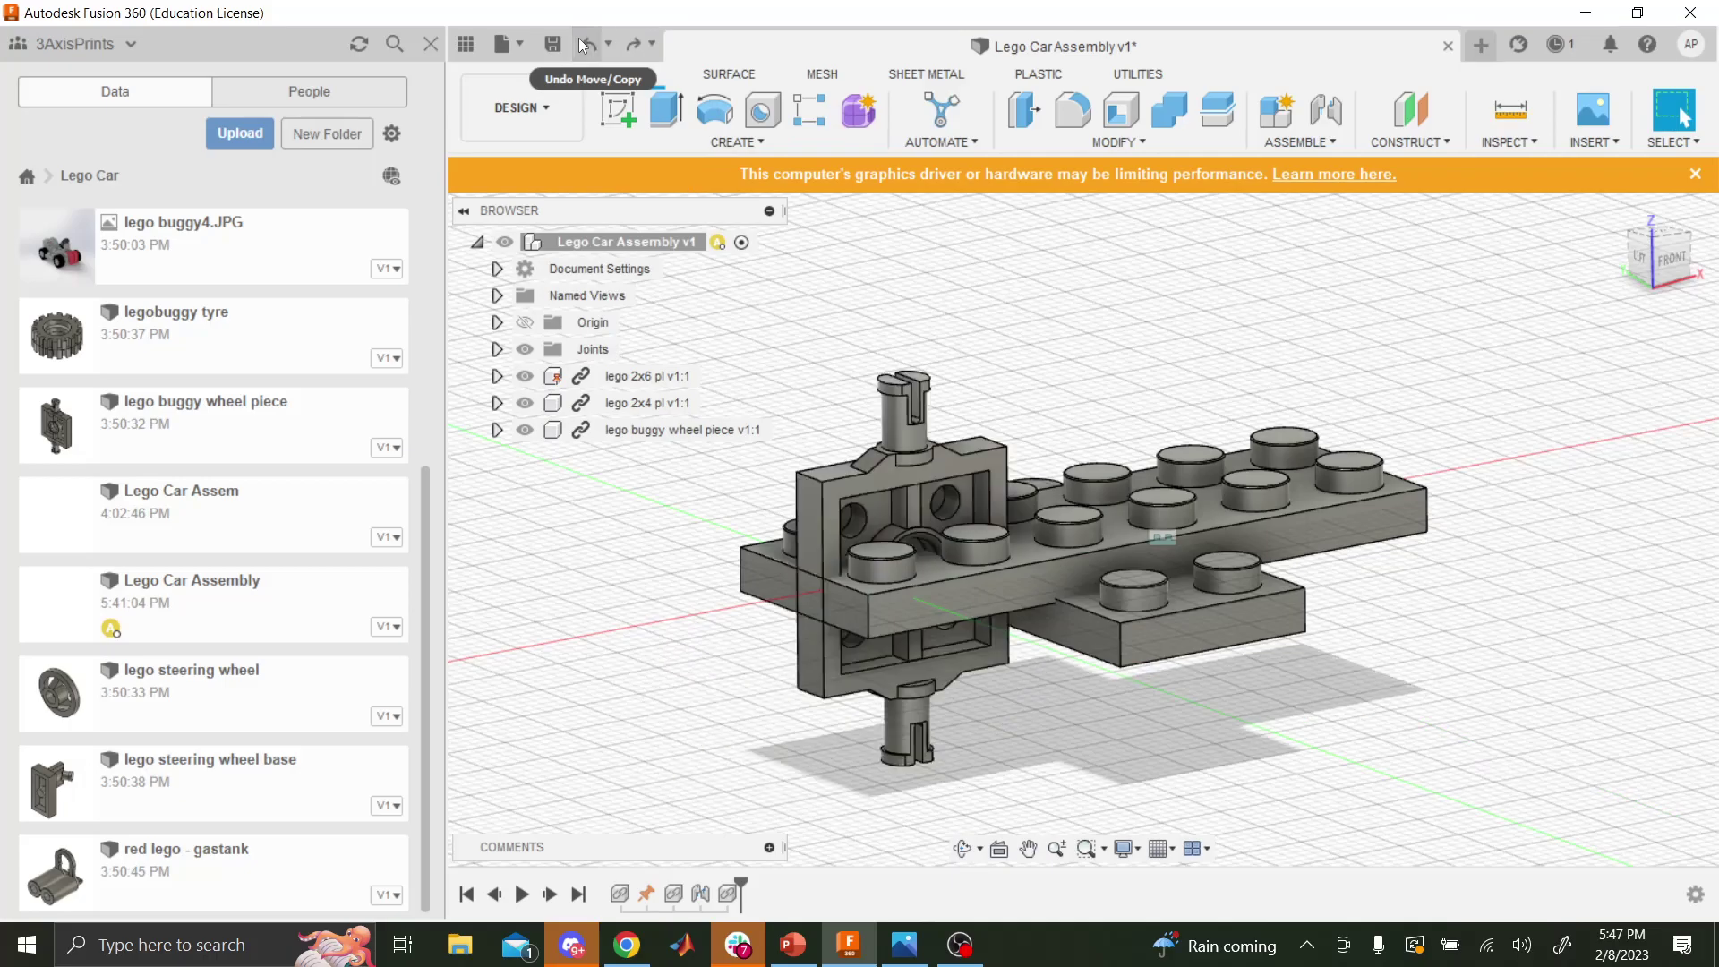
pyautogui.click(1180, 142)
pyautogui.click(1056, 466)
pyautogui.click(910, 462)
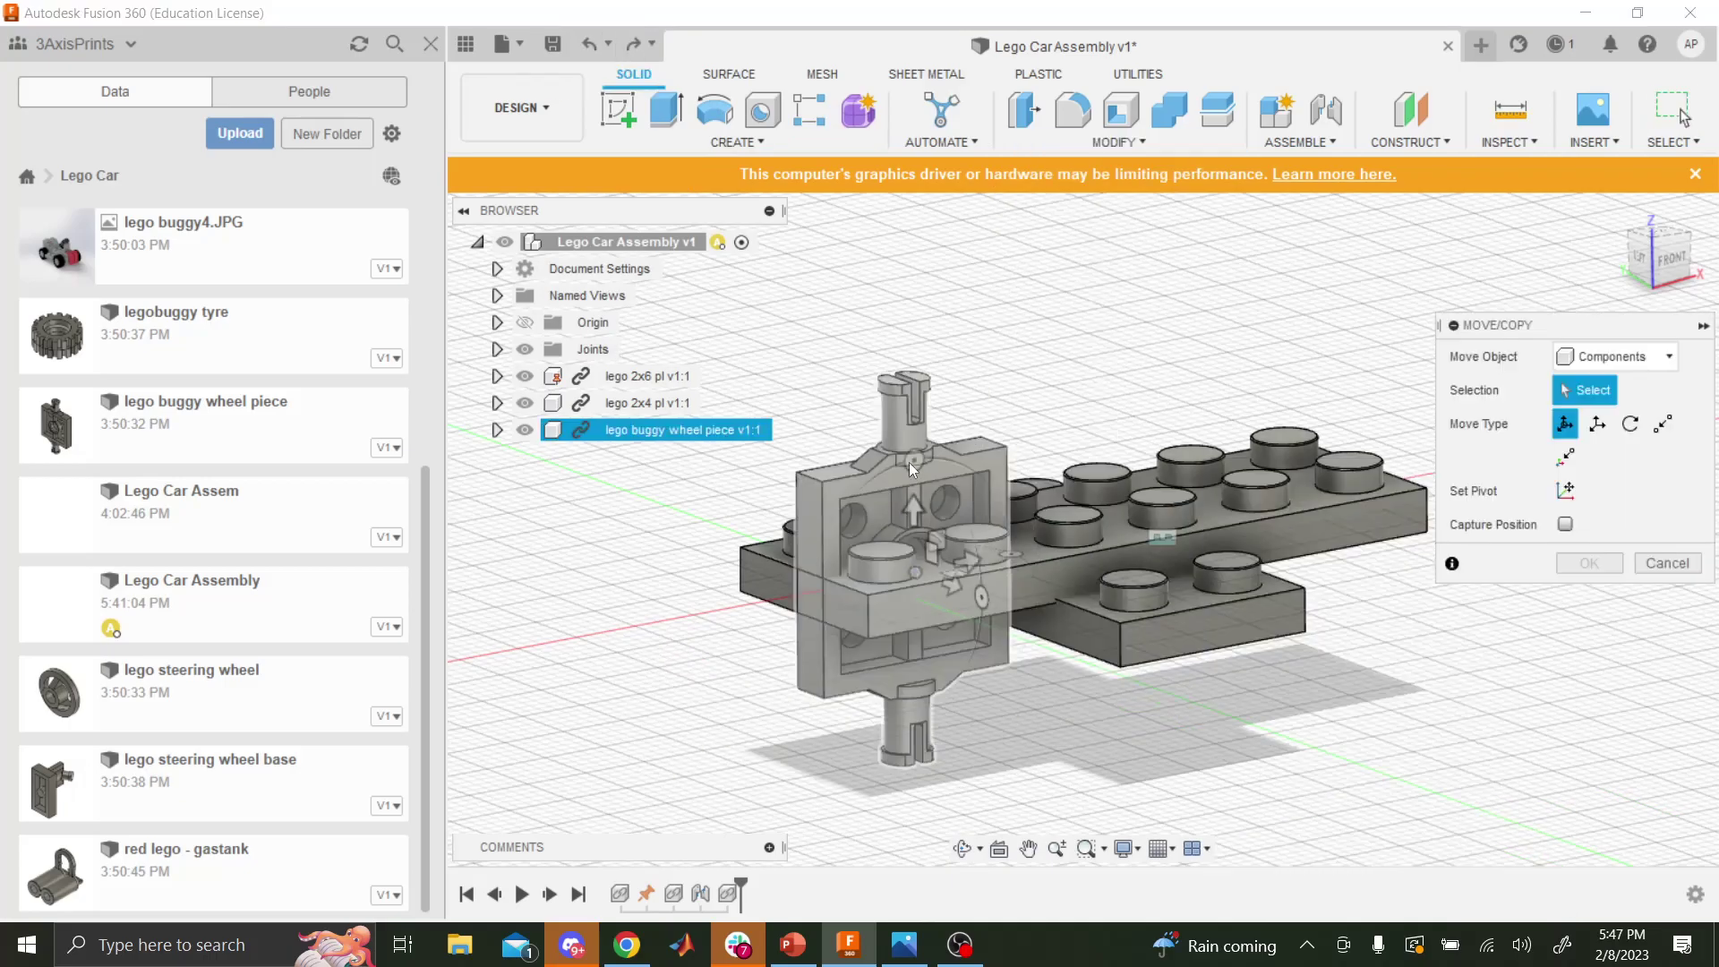
pyautogui.moveTo(900, 506); pyautogui.dragTo(896, 730)
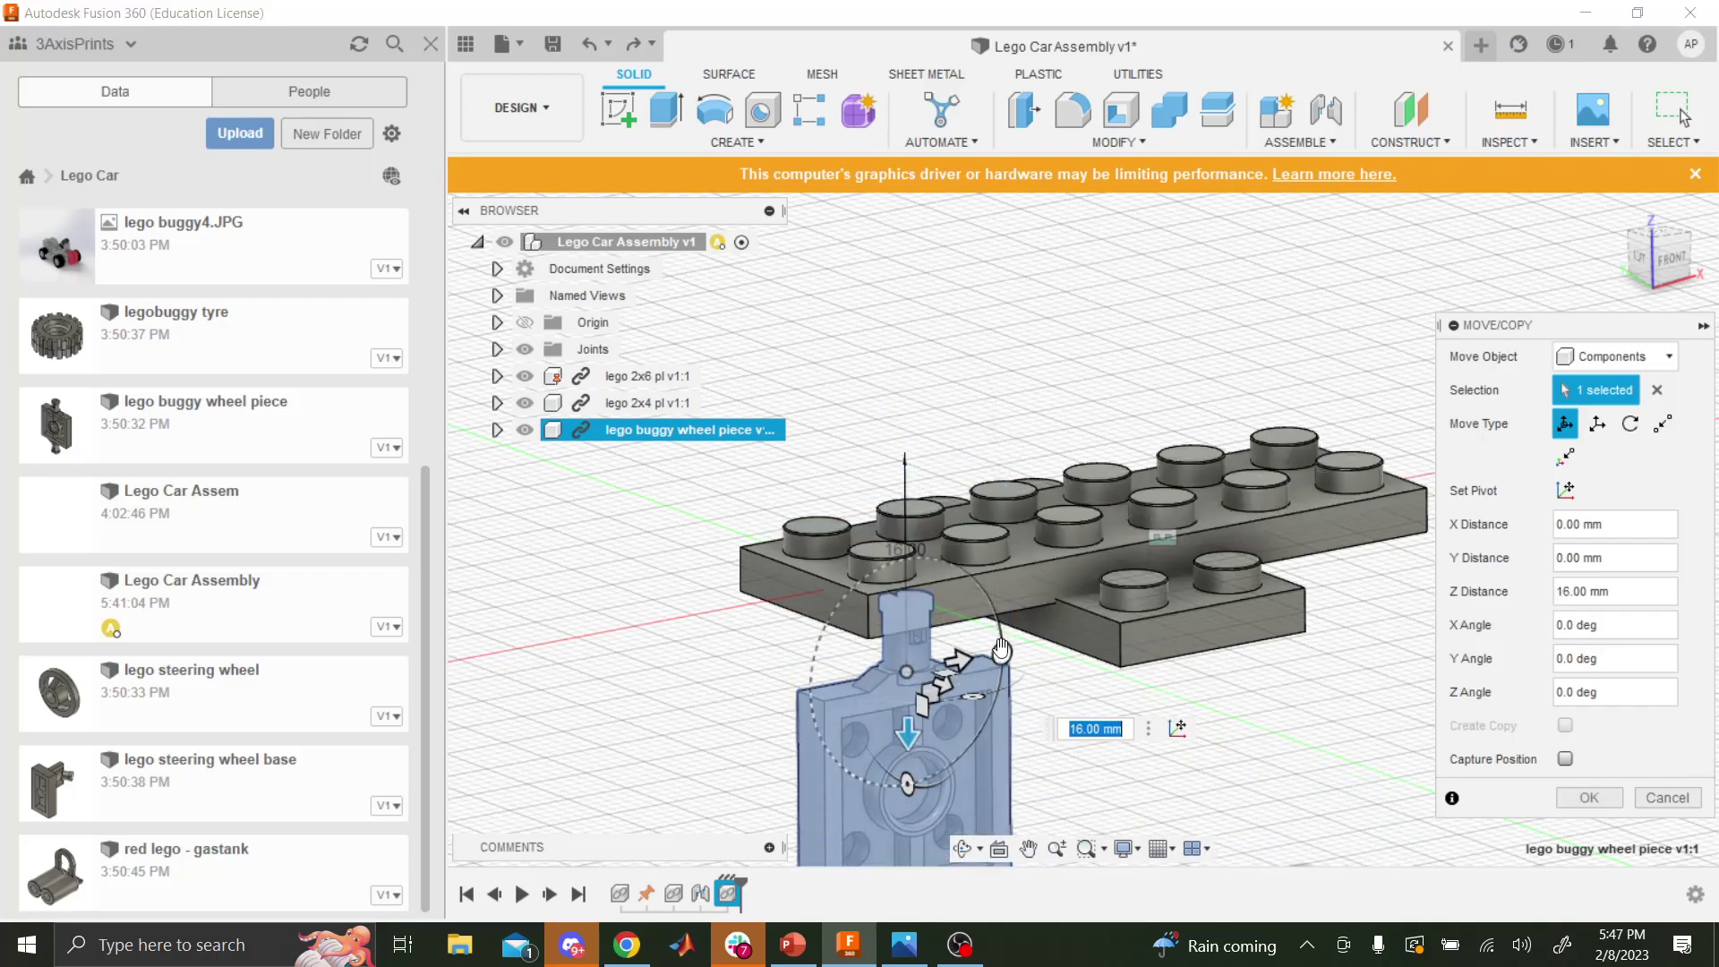
pyautogui.moveTo(1001, 651)
pyautogui.mouseDown()
pyautogui.moveTo(997, 759)
pyautogui.moveTo(1001, 652)
pyautogui.mouseUp()
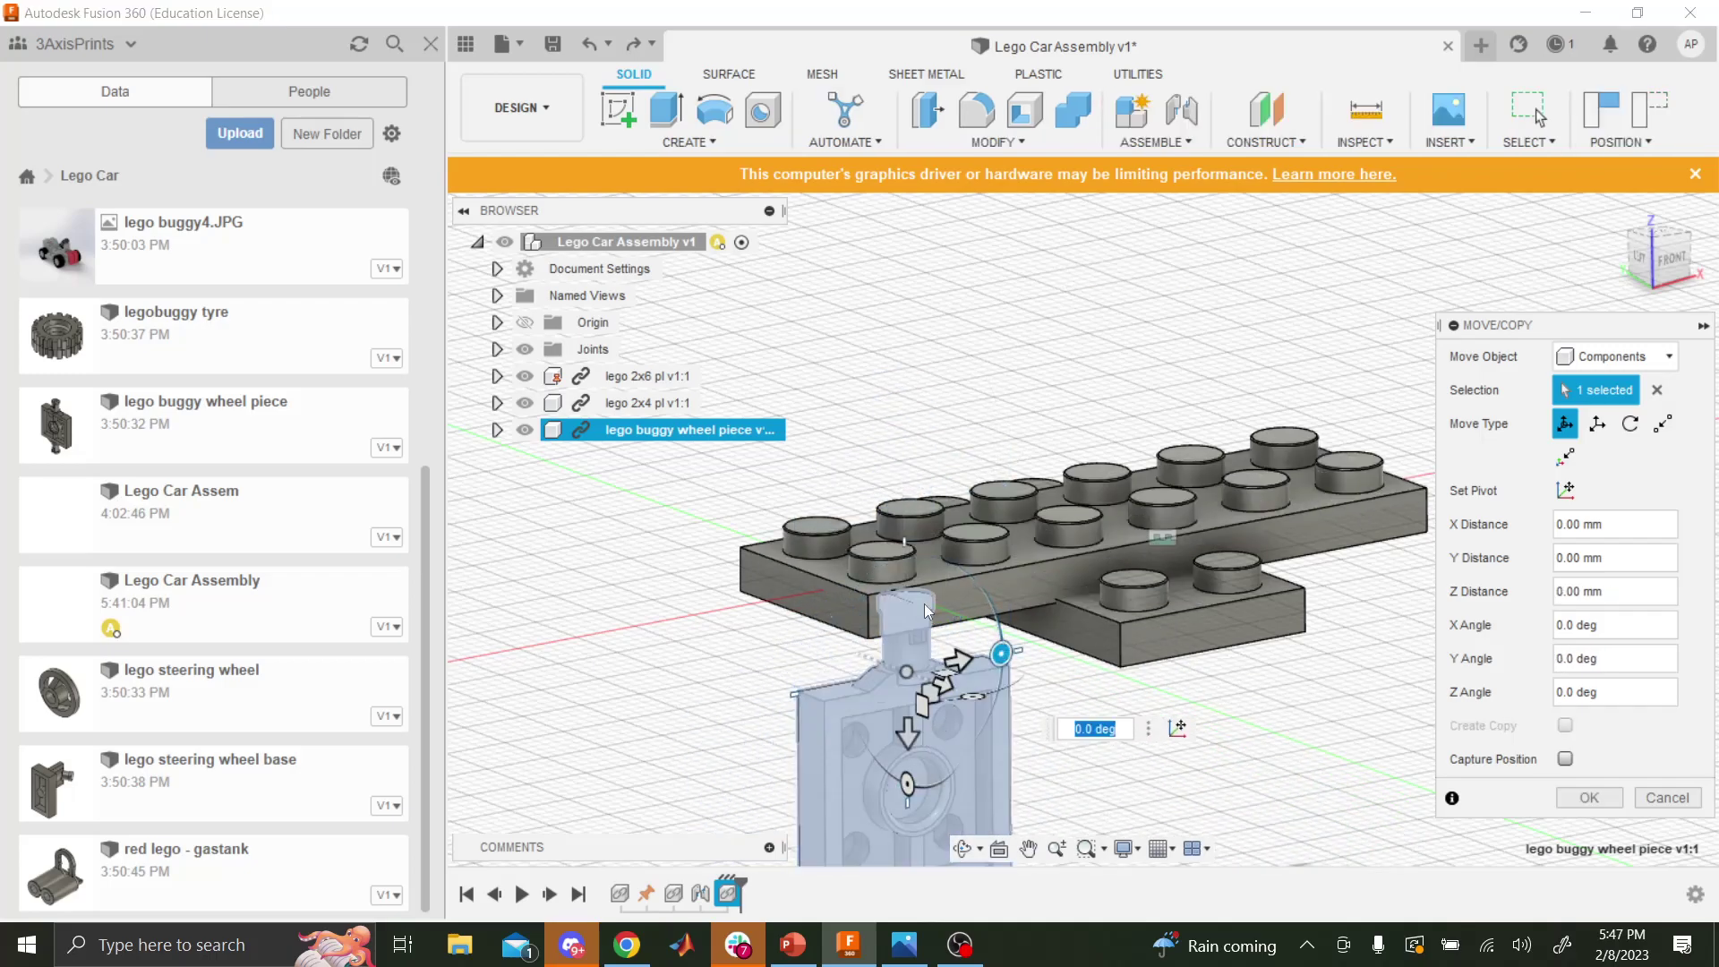
pyautogui.click(963, 849)
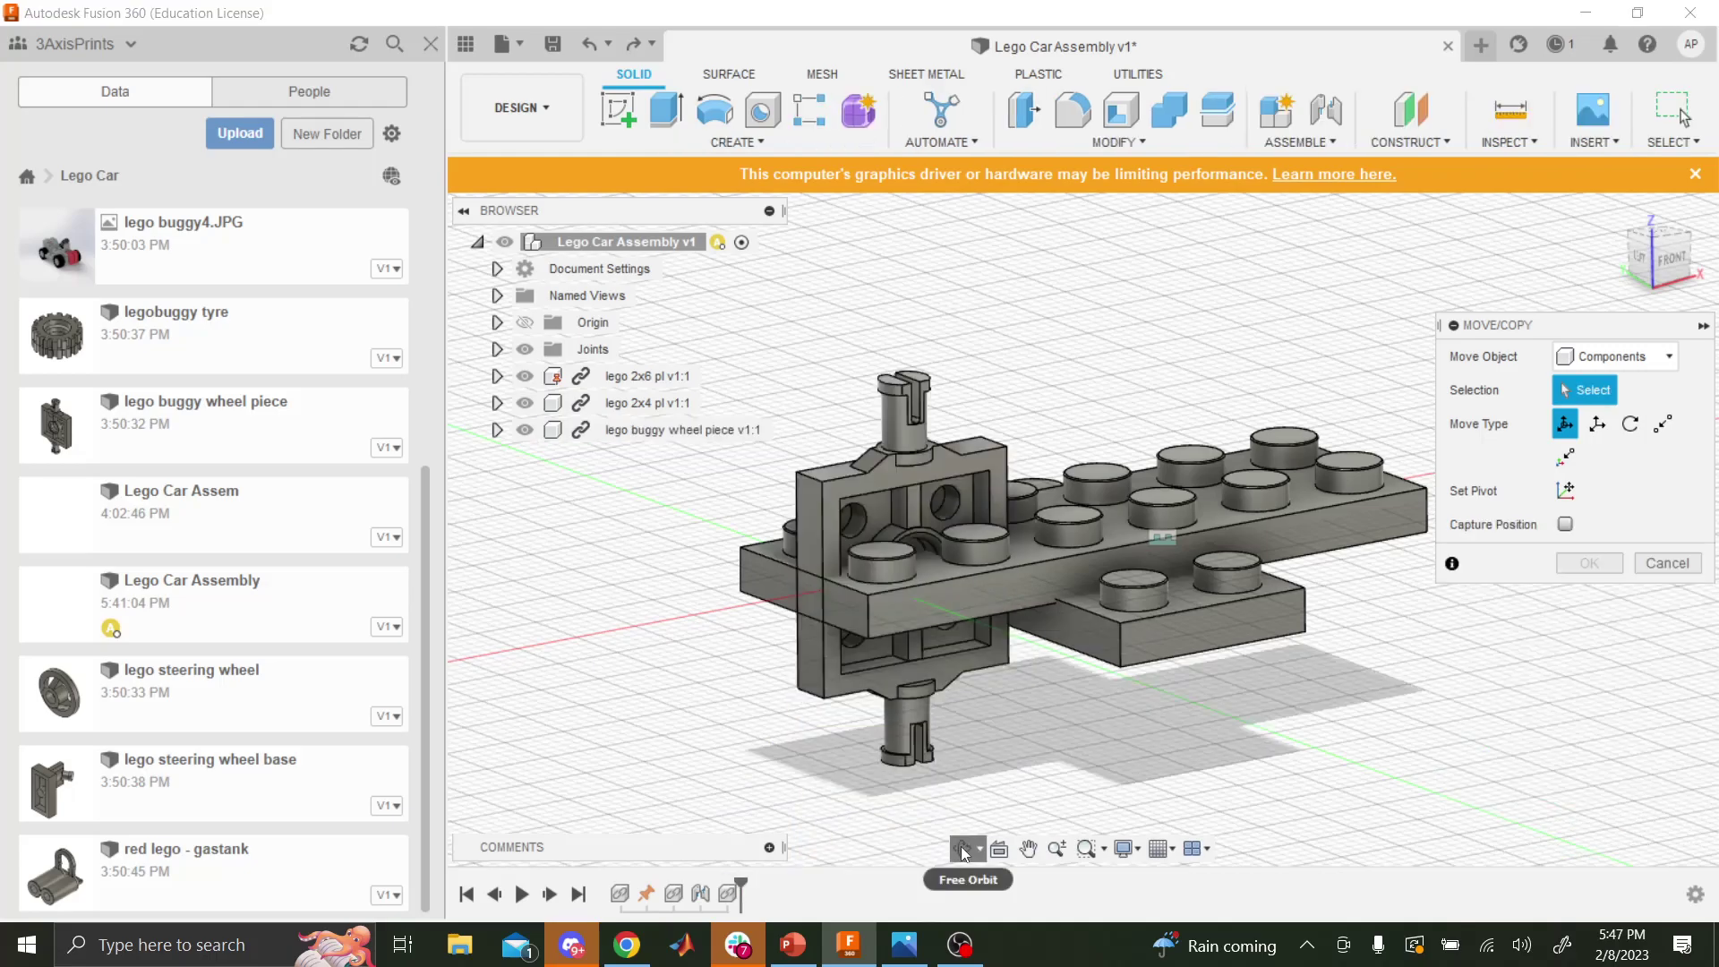
pyautogui.moveTo(896, 770); pyautogui.dragTo(991, 753)
pyautogui.press('Escape')
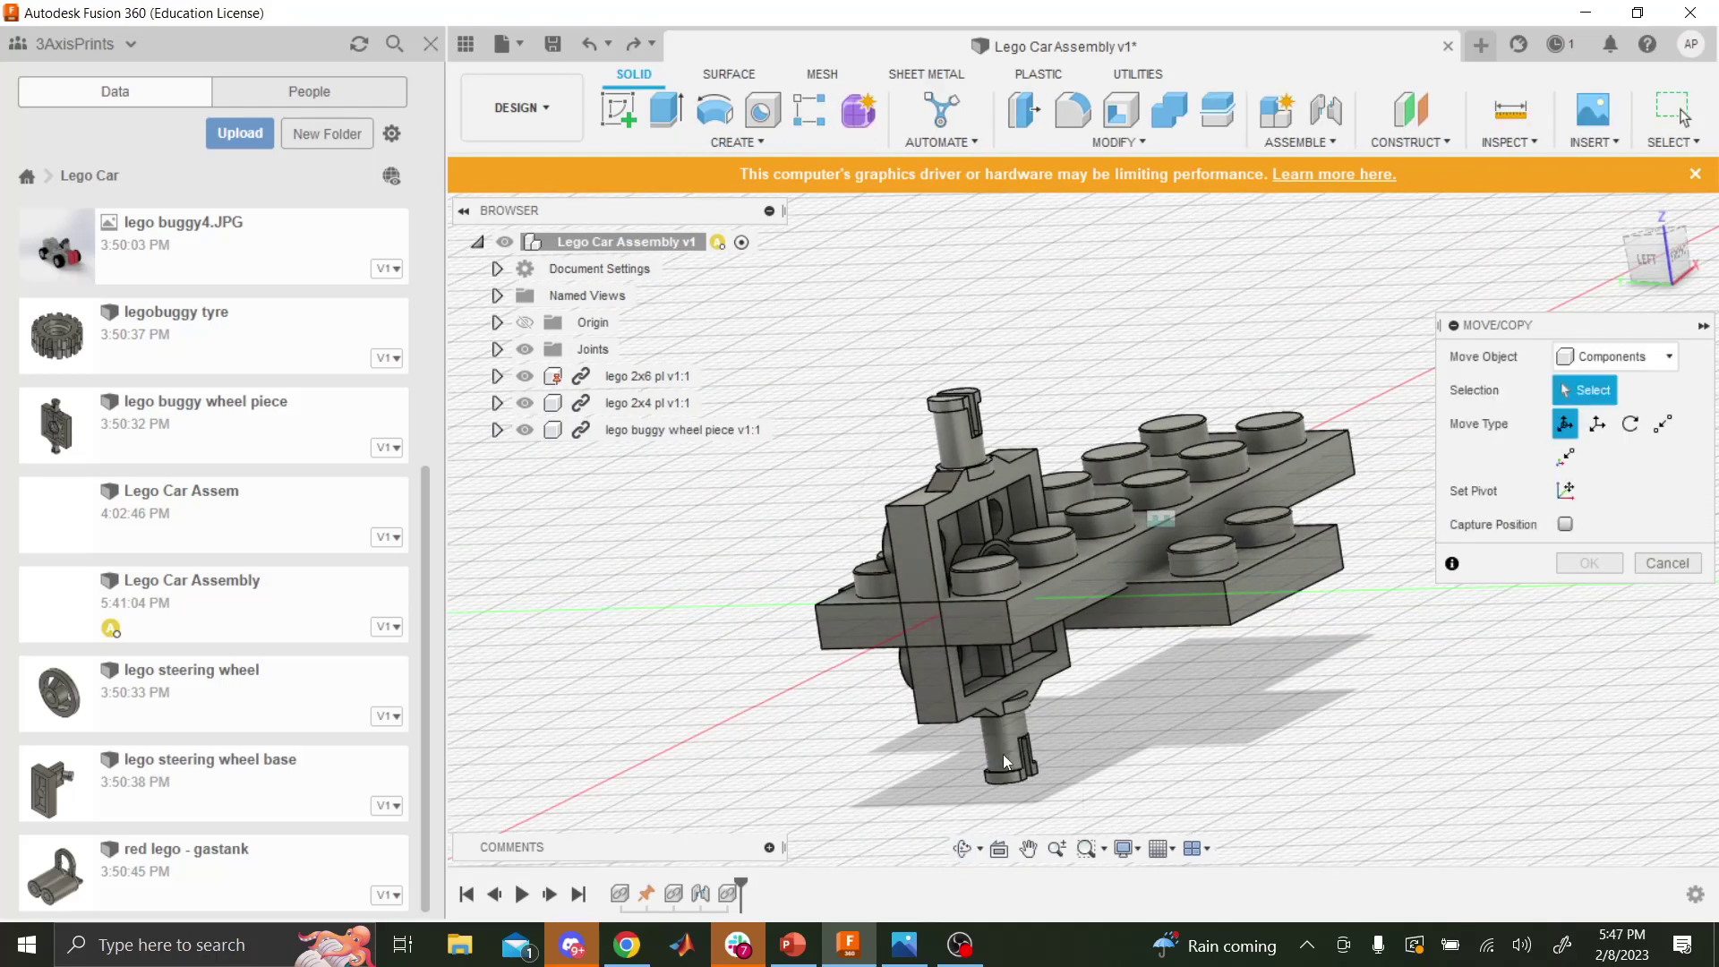
# - Retry lowering the wheel piece 14 mm below the plates and rotating it, then cancel the move
pyautogui.click(1120, 109)
pyautogui.click(1198, 136)
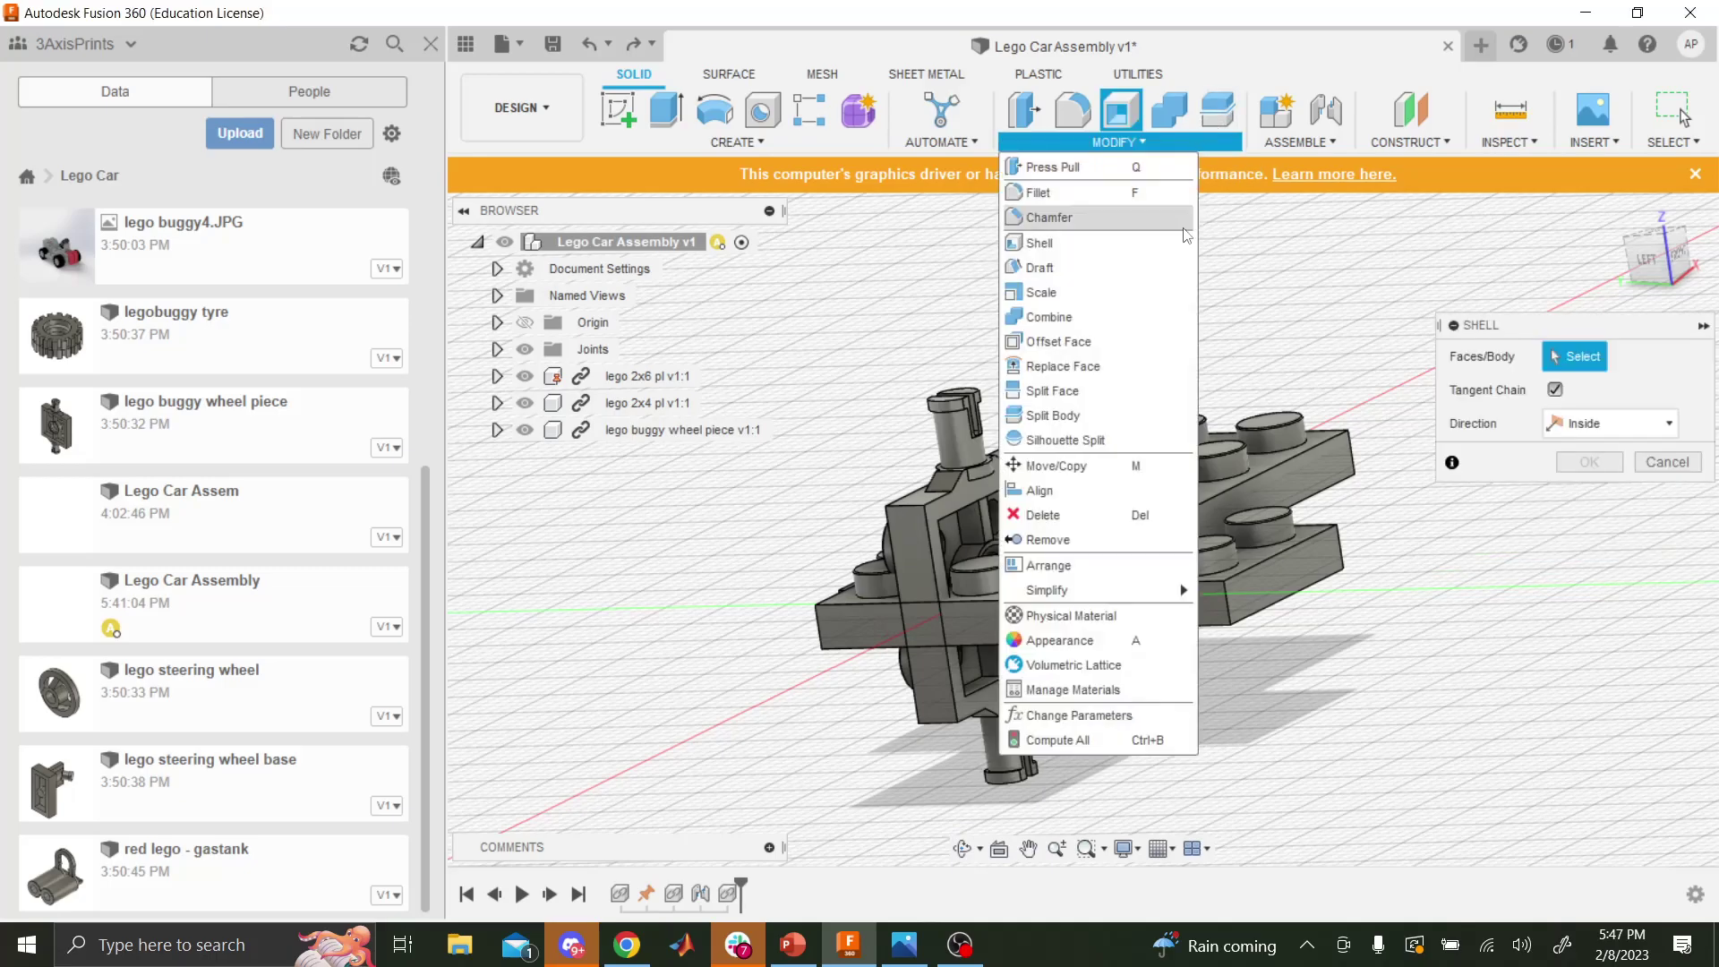
pyautogui.click(1065, 456)
pyautogui.click(983, 498)
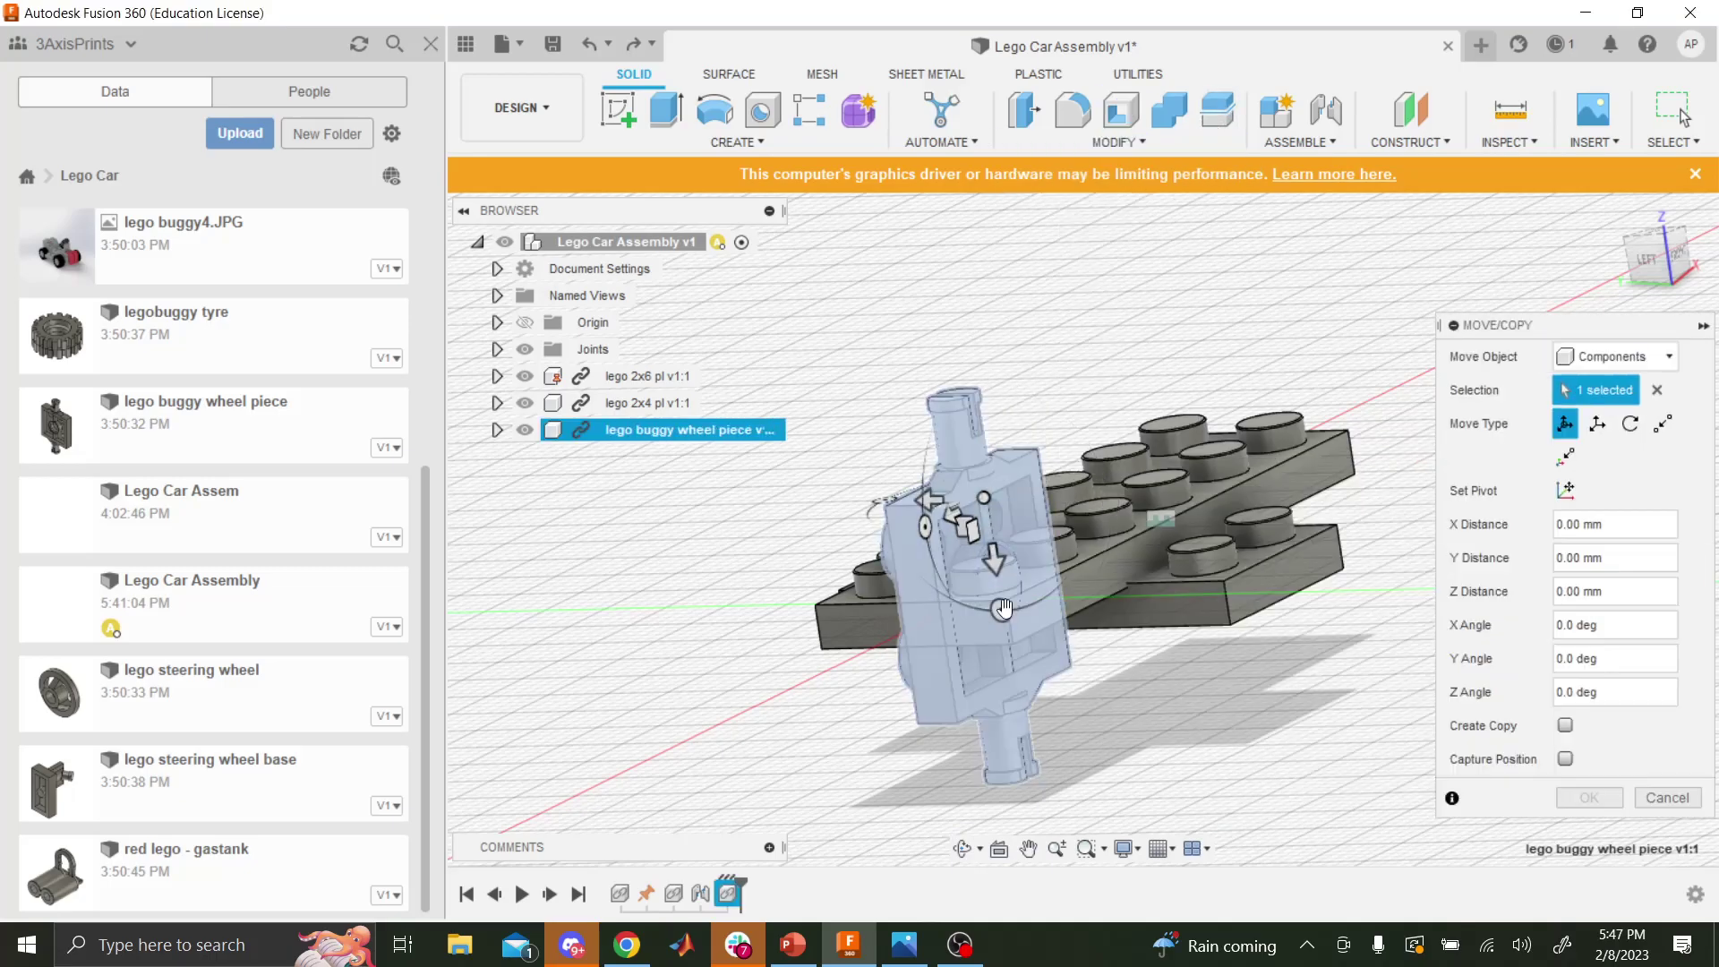
pyautogui.moveTo(994, 559); pyautogui.dragTo(976, 736)
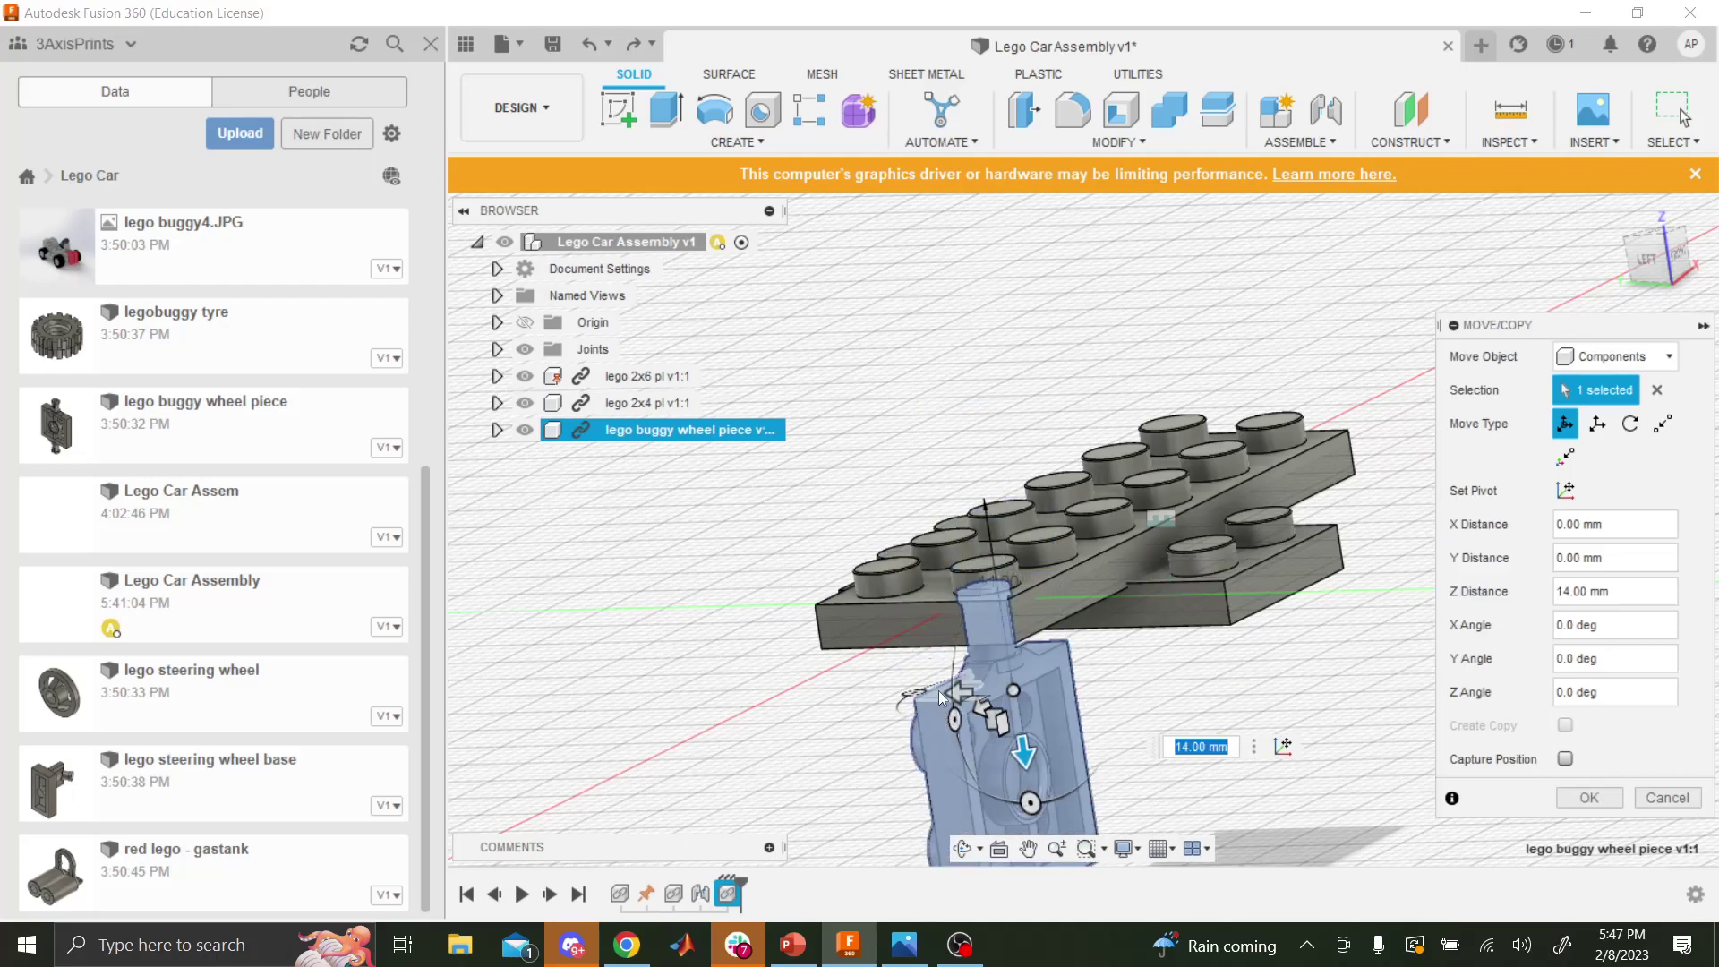
pyautogui.moveTo(963, 795); pyautogui.dragTo(1027, 613)
pyautogui.moveTo(1021, 688); pyautogui.dragTo(1035, 732)
pyautogui.press('Escape')
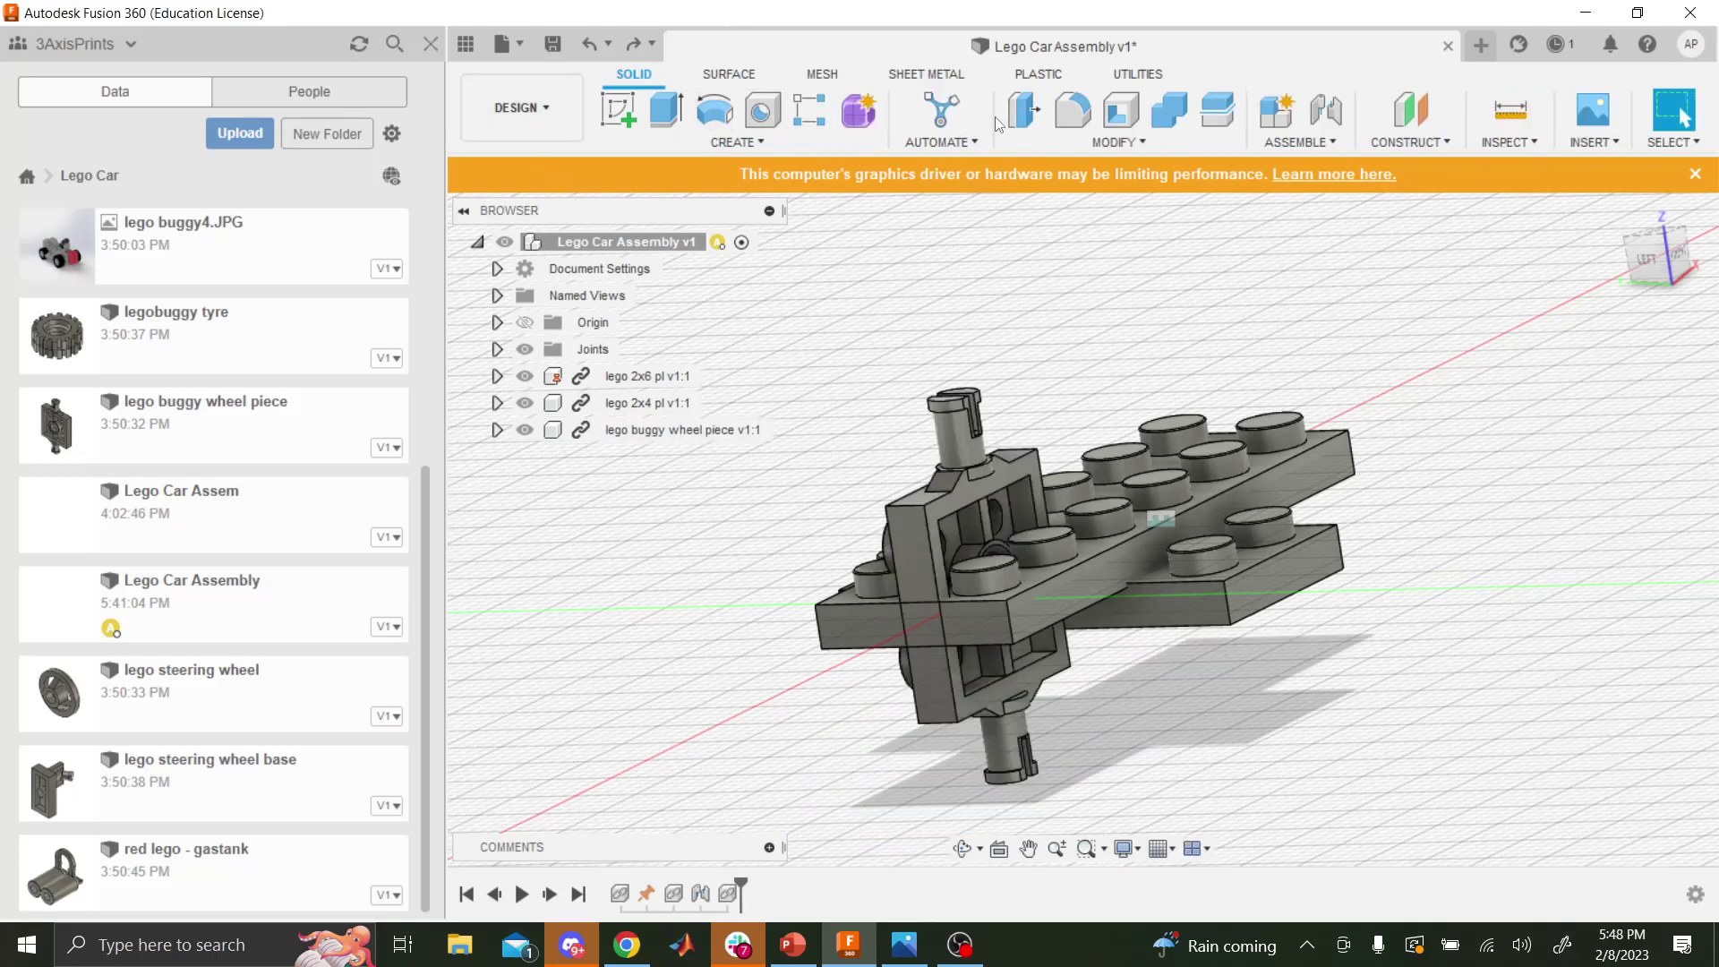
# - Move the buggy wheel piece 8 mm along X
pyautogui.click(1142, 145)
pyautogui.click(1065, 486)
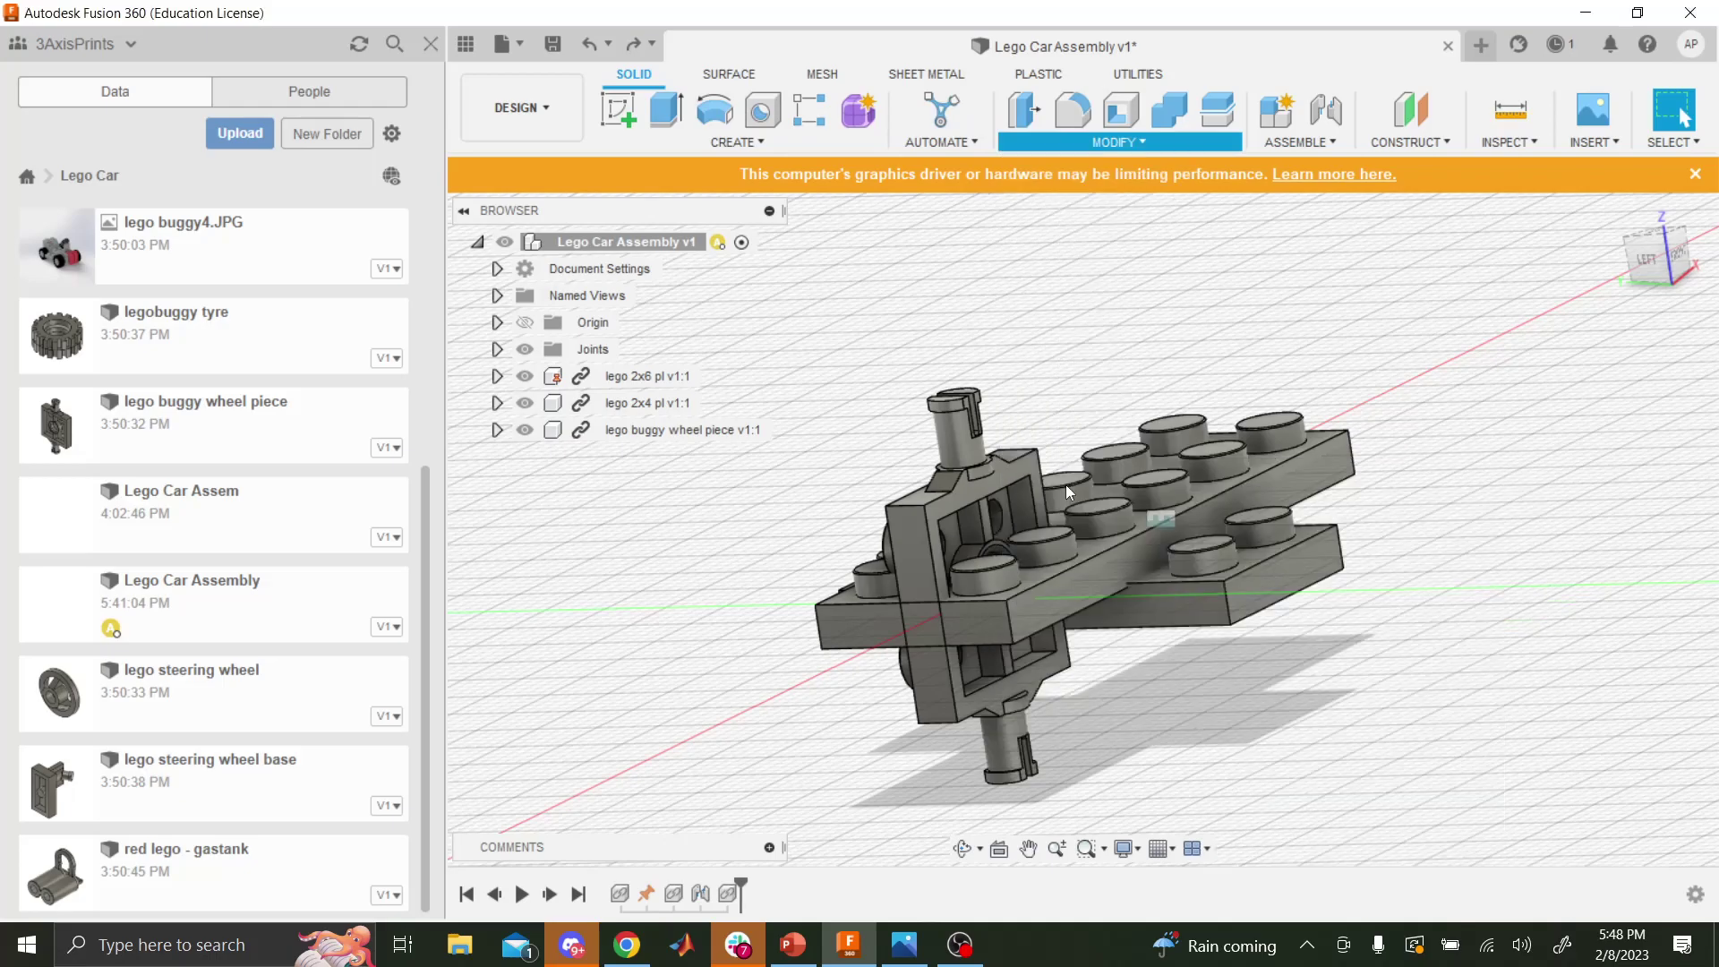
pyautogui.click(1007, 674)
pyautogui.moveTo(1012, 761); pyautogui.dragTo(1118, 693)
pyautogui.scroll(-3, 1117, 689)
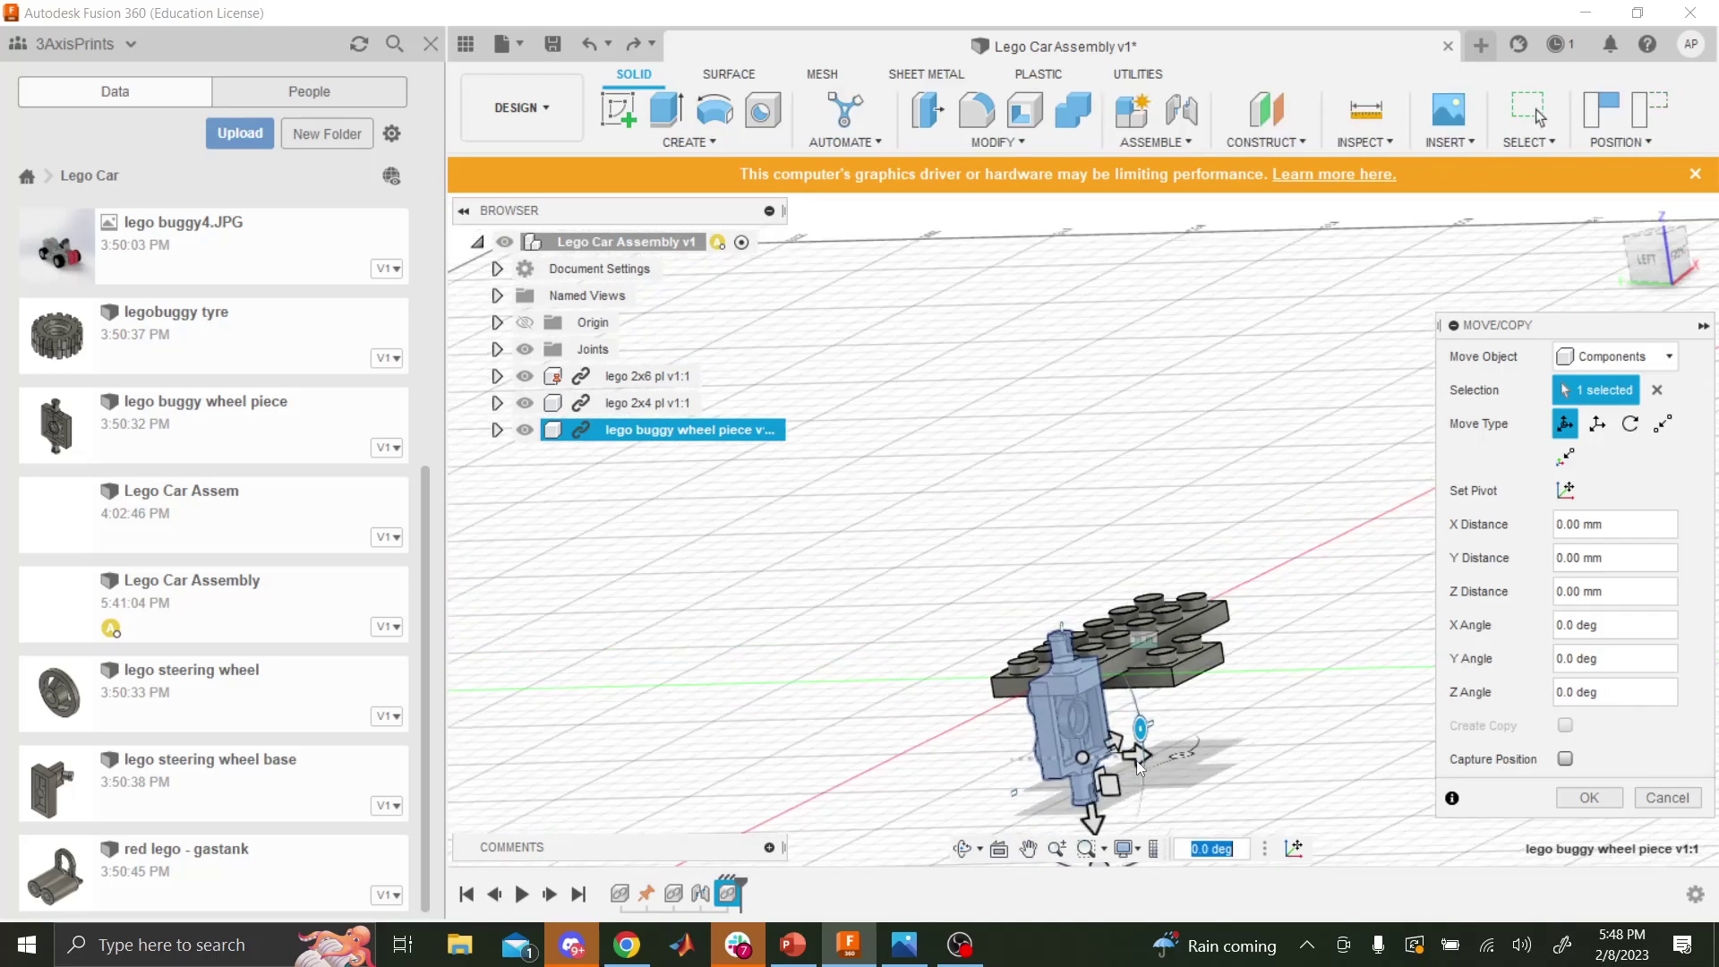
pyautogui.scroll(-3, 1096, 810)
# - Rotate the wheel piece 90° about Y so it lies flat, studs up, and commit
pyautogui.click(961, 848)
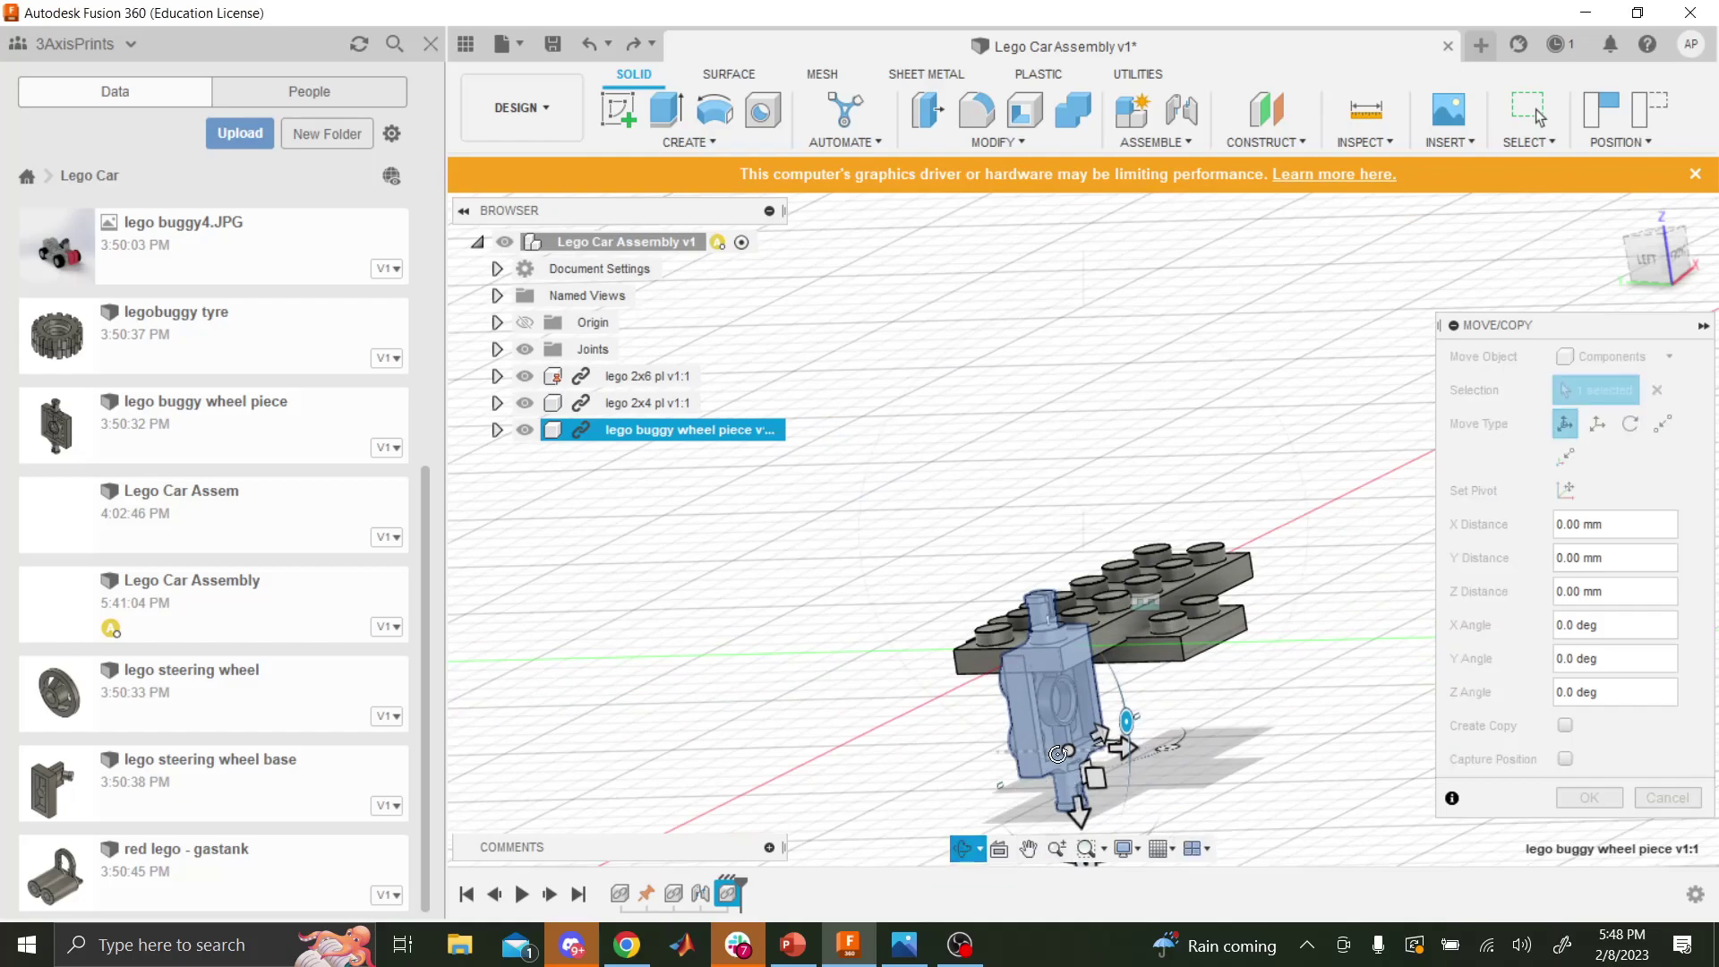
pyautogui.moveTo(1074, 814); pyautogui.dragTo(1106, 709)
pyautogui.moveTo(1054, 559); pyautogui.dragTo(1050, 548)
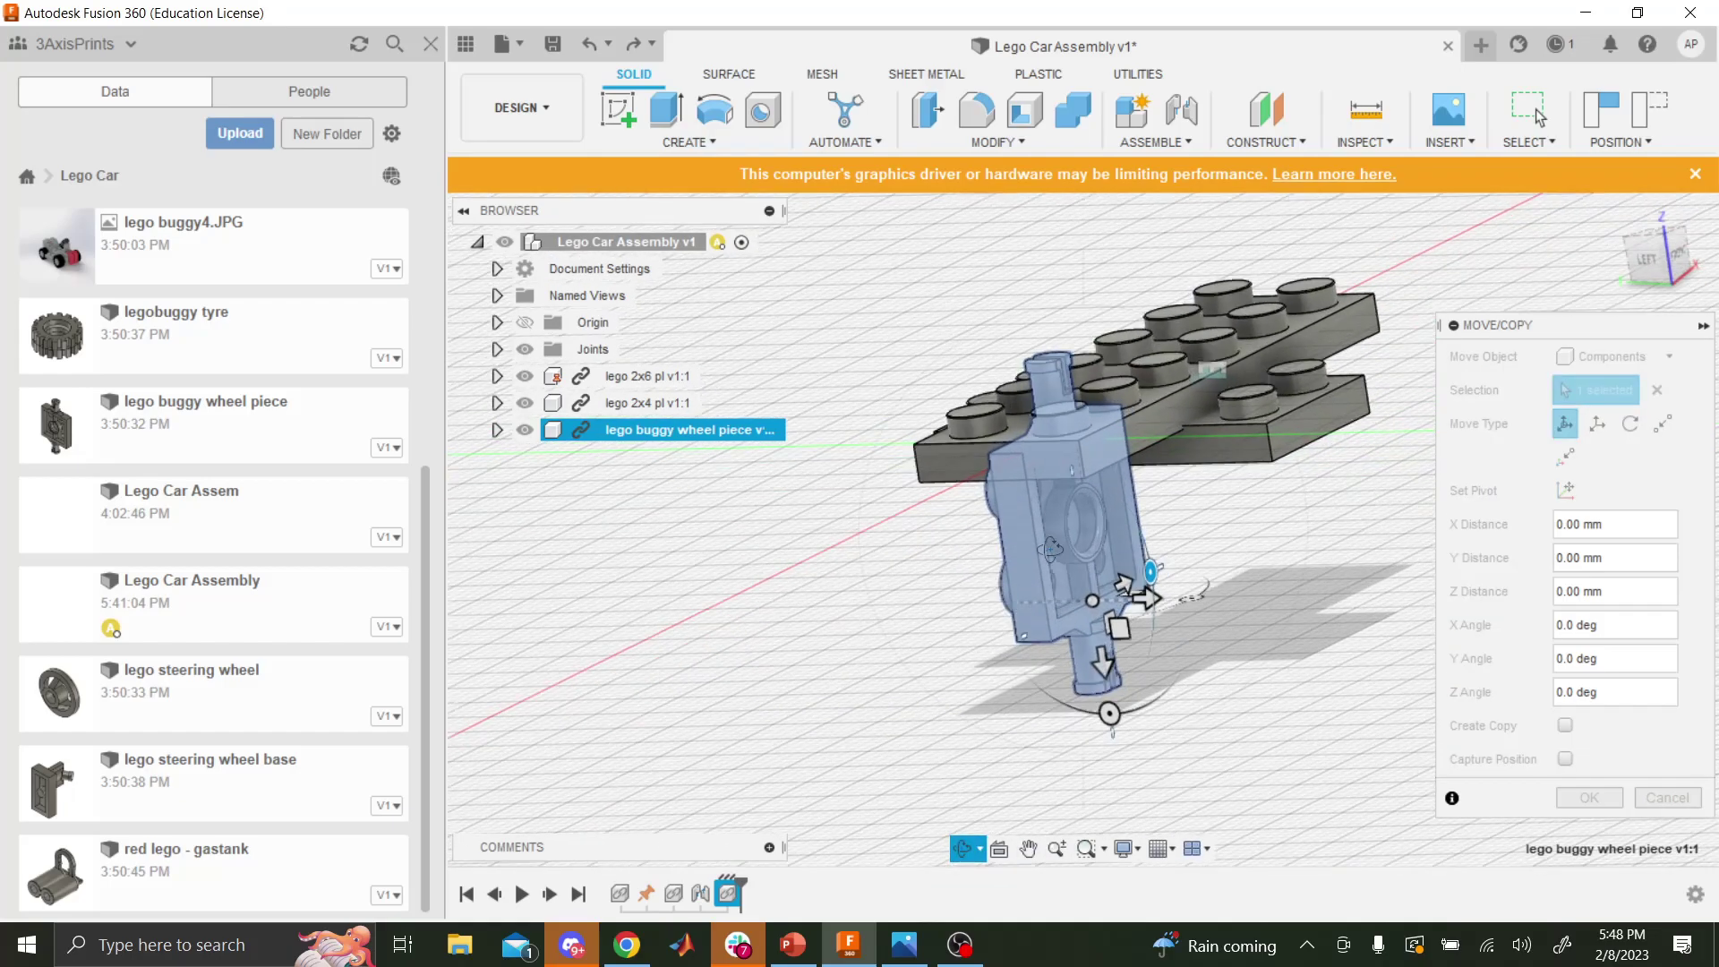
pyautogui.moveTo(1050, 548); pyautogui.dragTo(1050, 549)
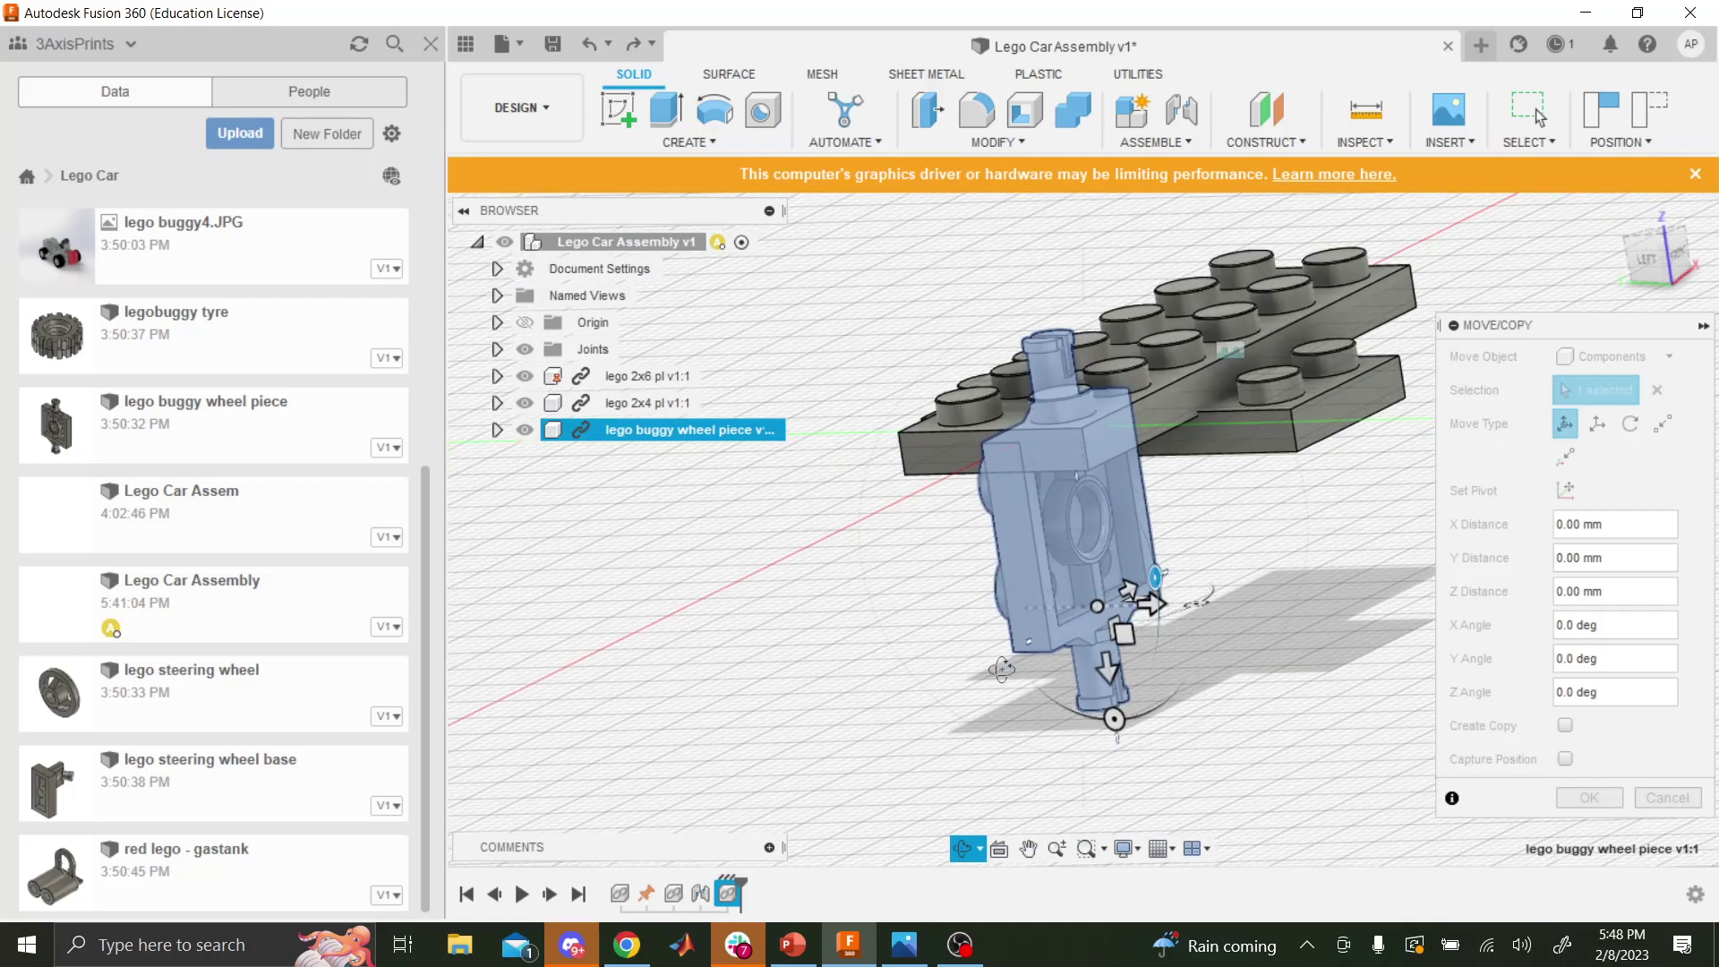
pyautogui.press('Escape')
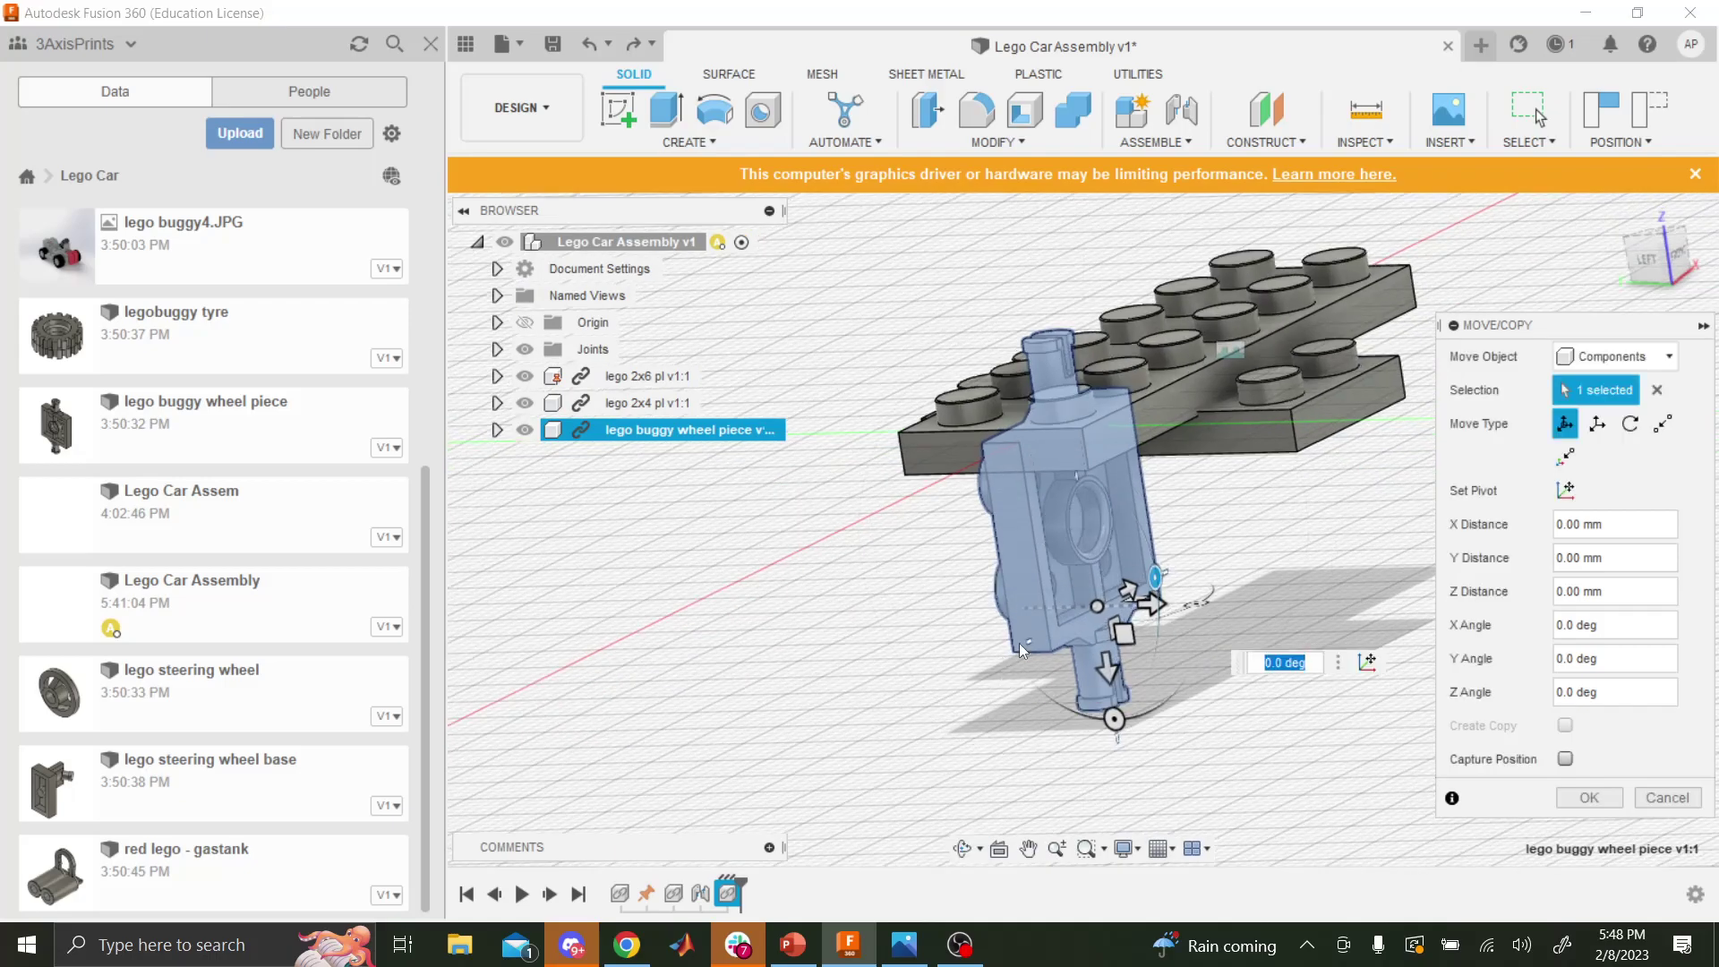
pyautogui.click(962, 848)
pyautogui.moveTo(990, 764); pyautogui.dragTo(1037, 766)
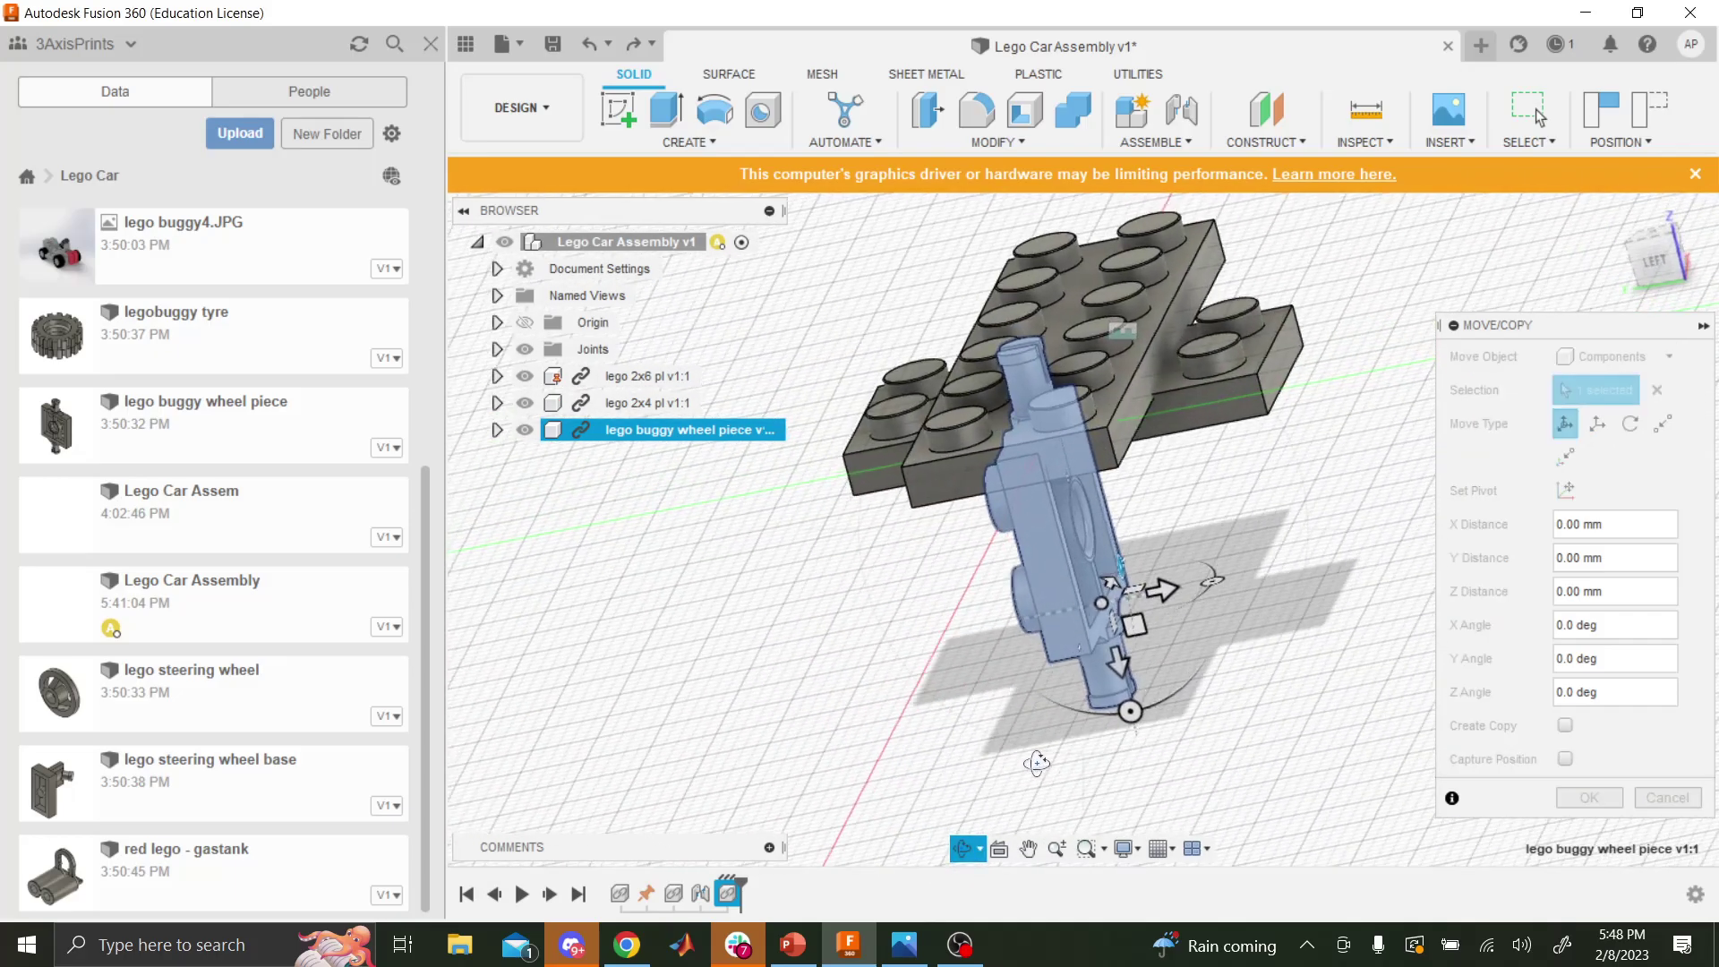
pyautogui.press('Escape')
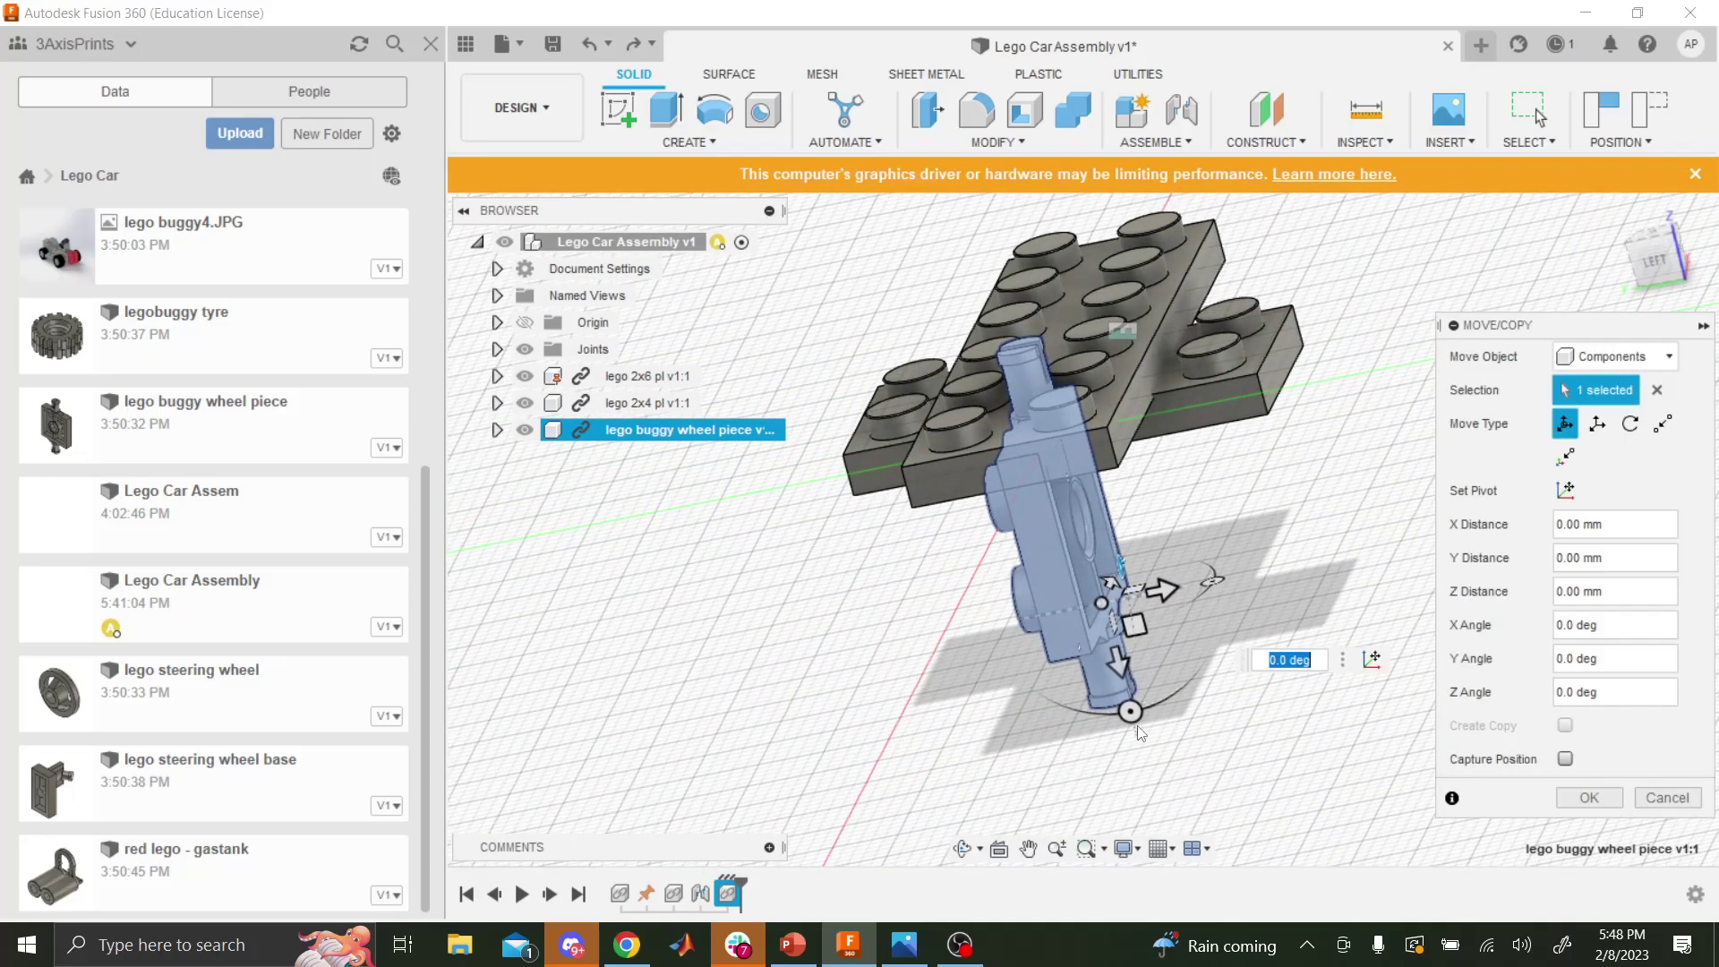
pyautogui.moveTo(1130, 712); pyautogui.dragTo(873, 658)
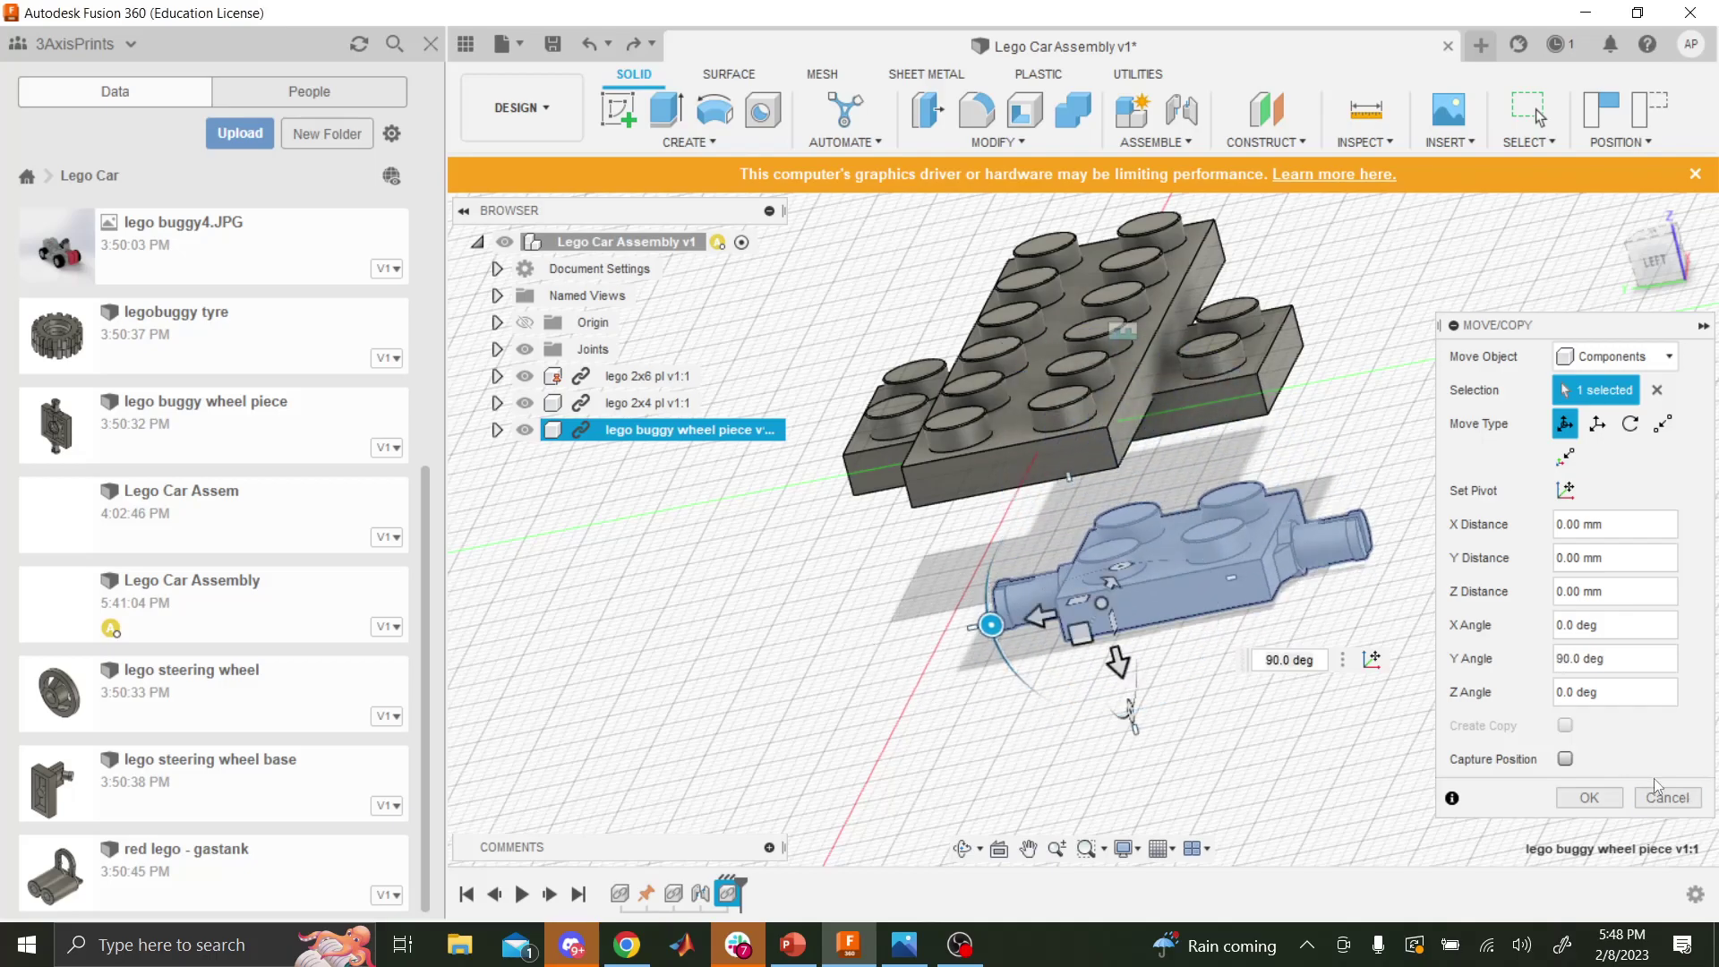
pyautogui.click(1588, 797)
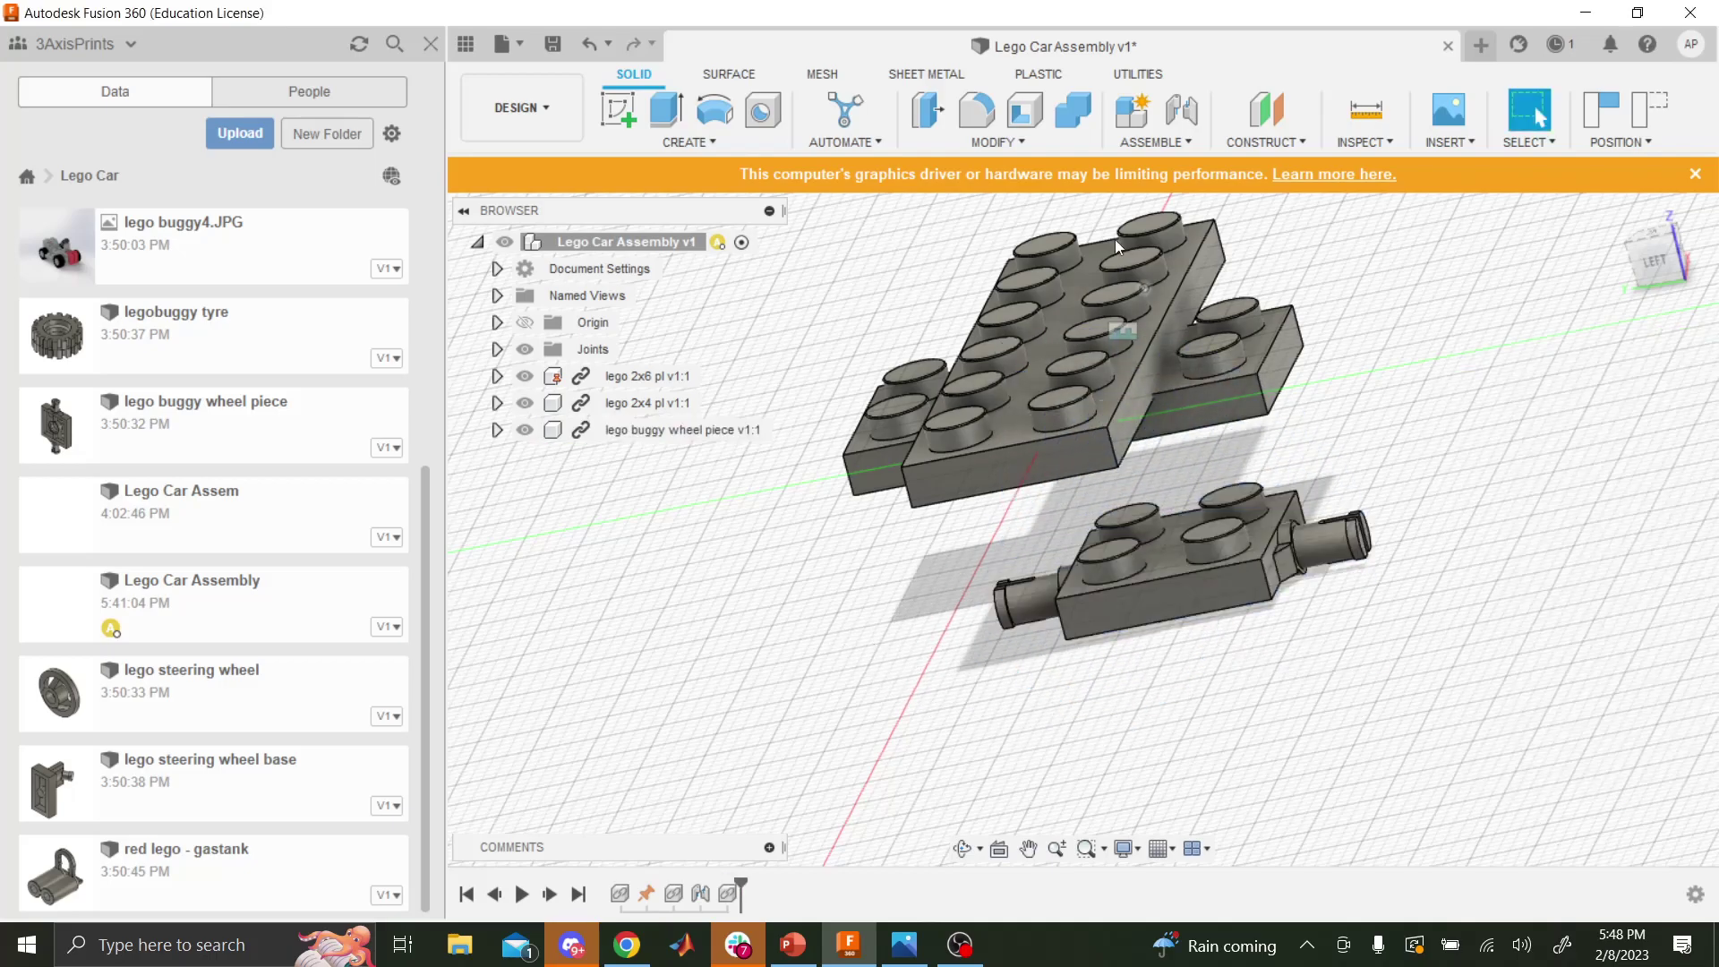
# - Pick a buggy wheel piece stud and the matching point under the 2x6 plate as joint points
pyautogui.click(1184, 112)
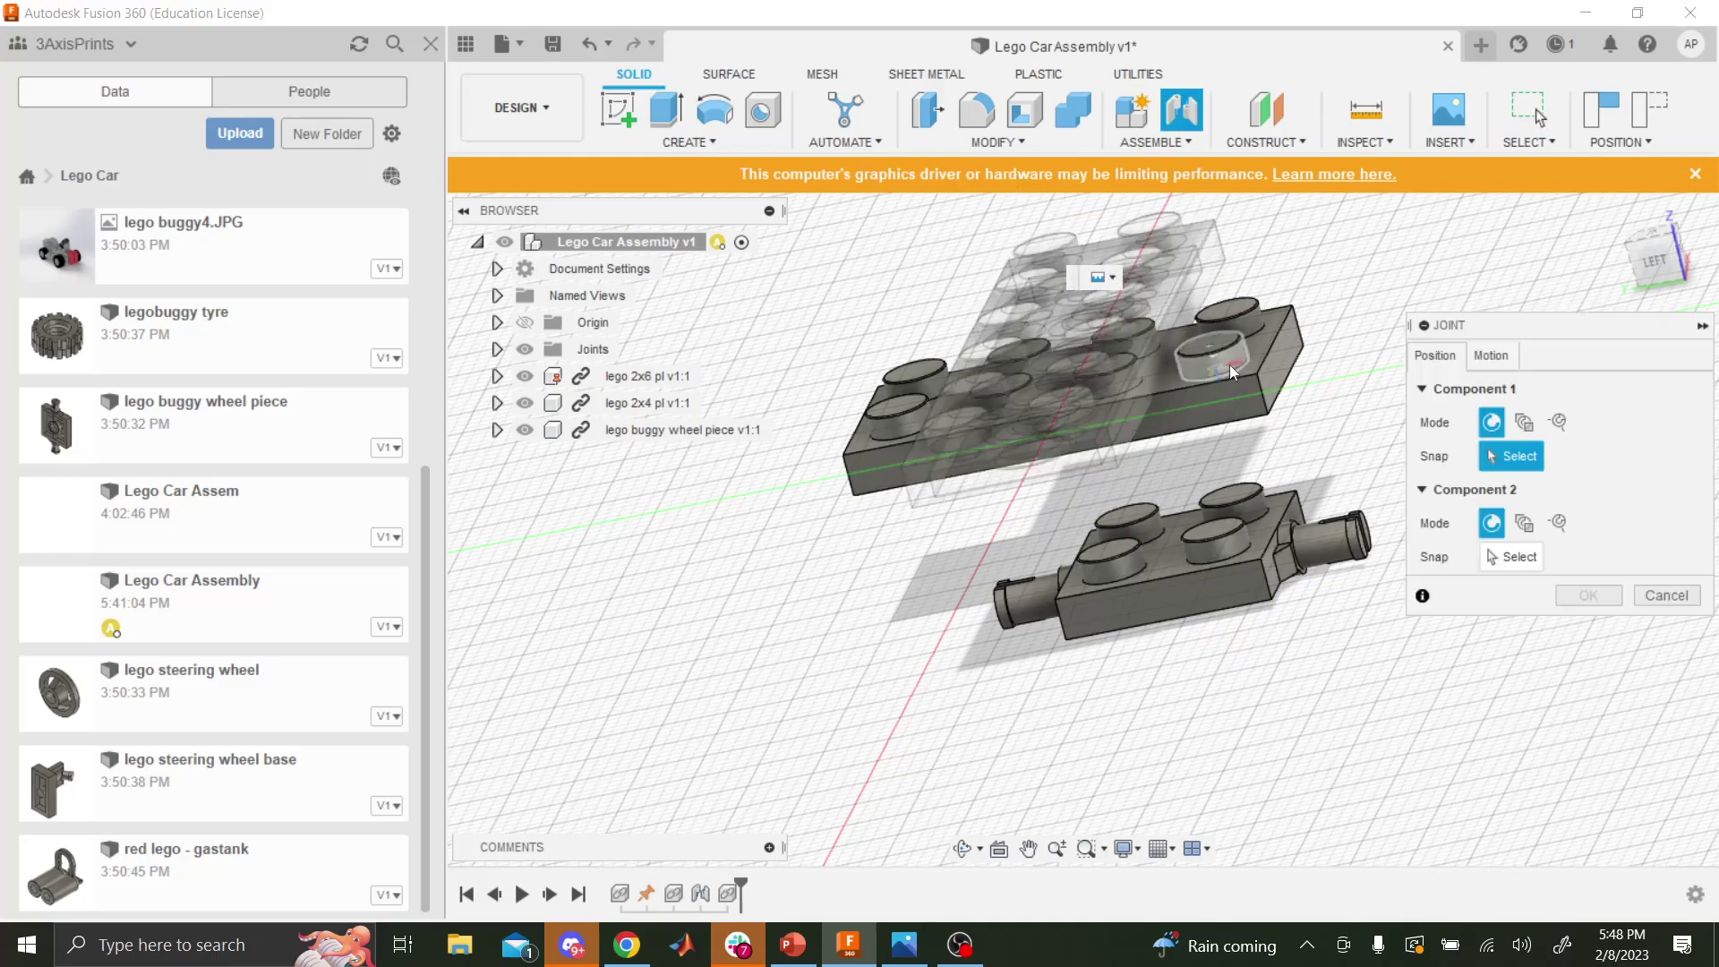
pyautogui.click(1234, 497)
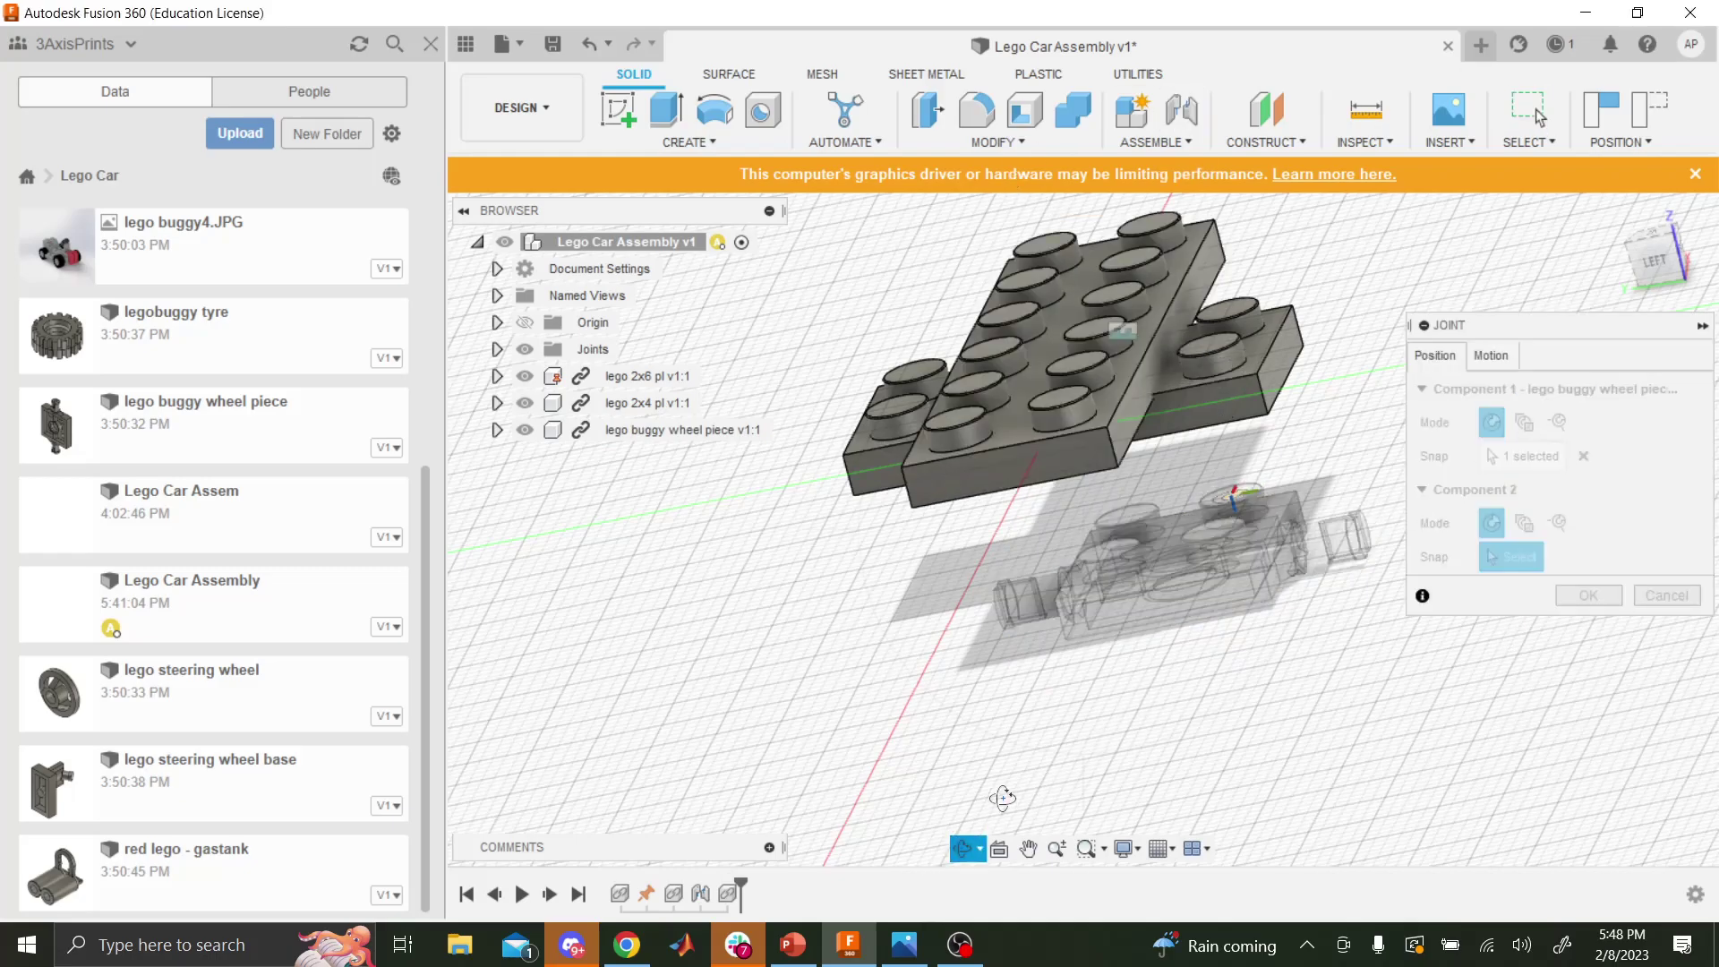
pyautogui.keyDown('shift'); pyautogui.moveTo(1066, 724); pyautogui.dragTo(1155, 663, button='middle'); pyautogui.keyUp('shift')
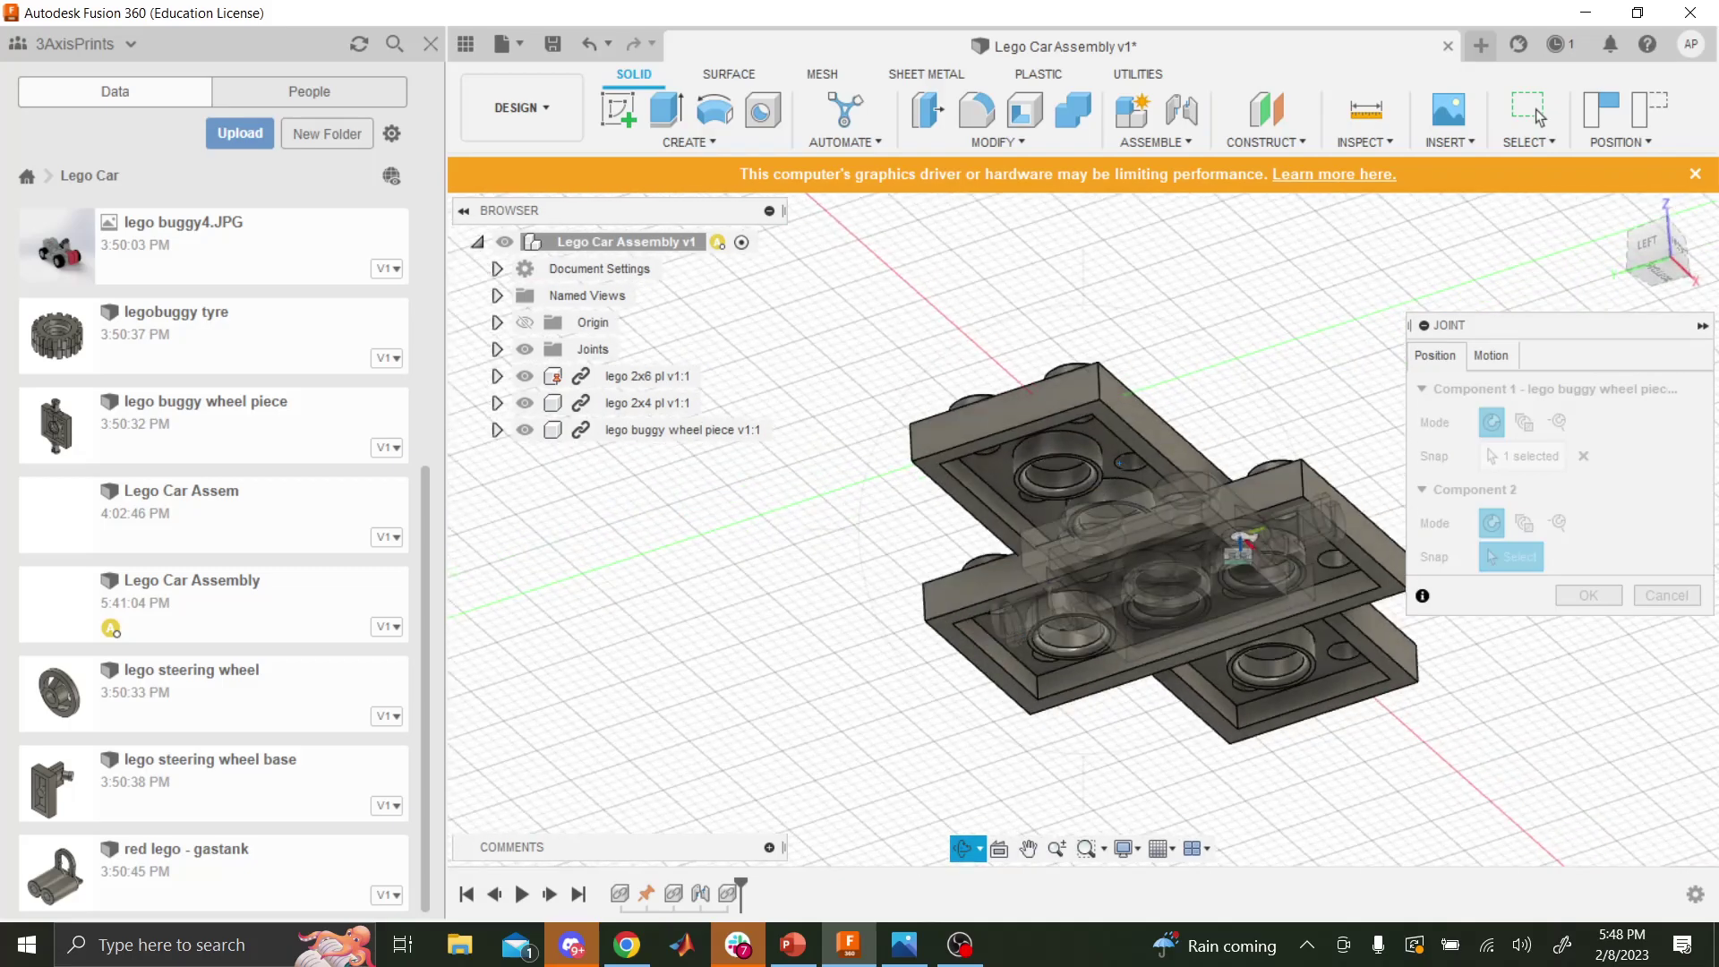
pyautogui.scroll(4, 1121, 467)
pyautogui.click(1117, 462)
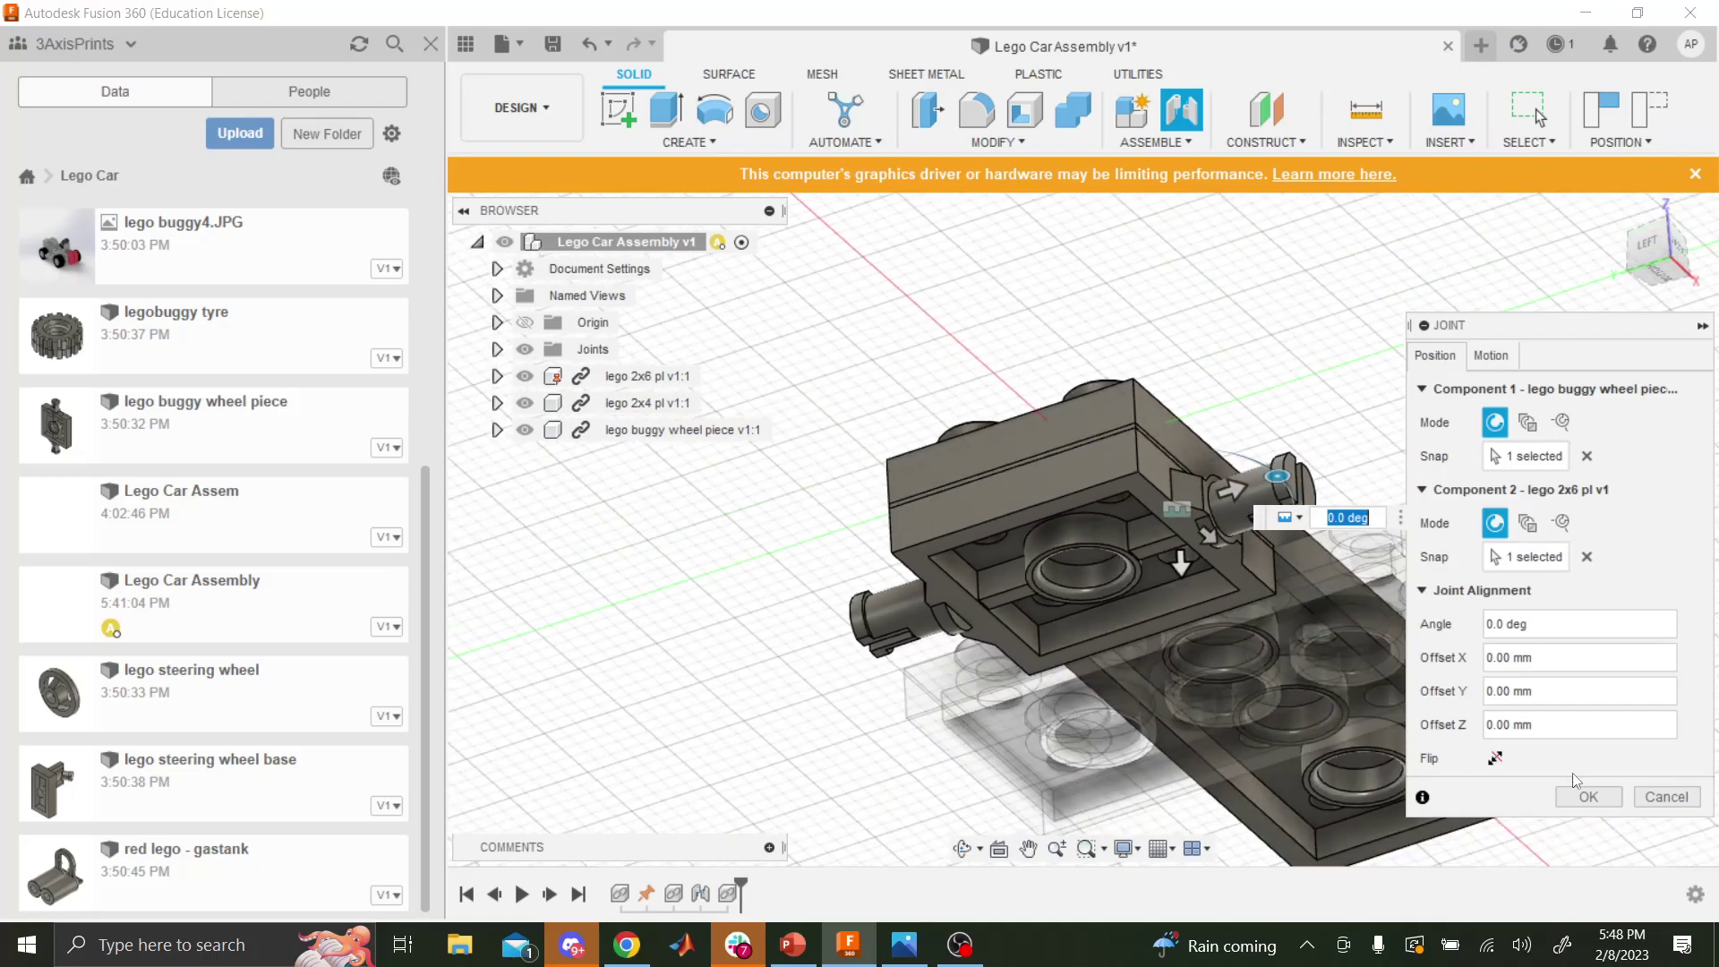
# - In the joint's Motion settings, try the Revolute and then the Slider joint types
pyautogui.click(1490, 355)
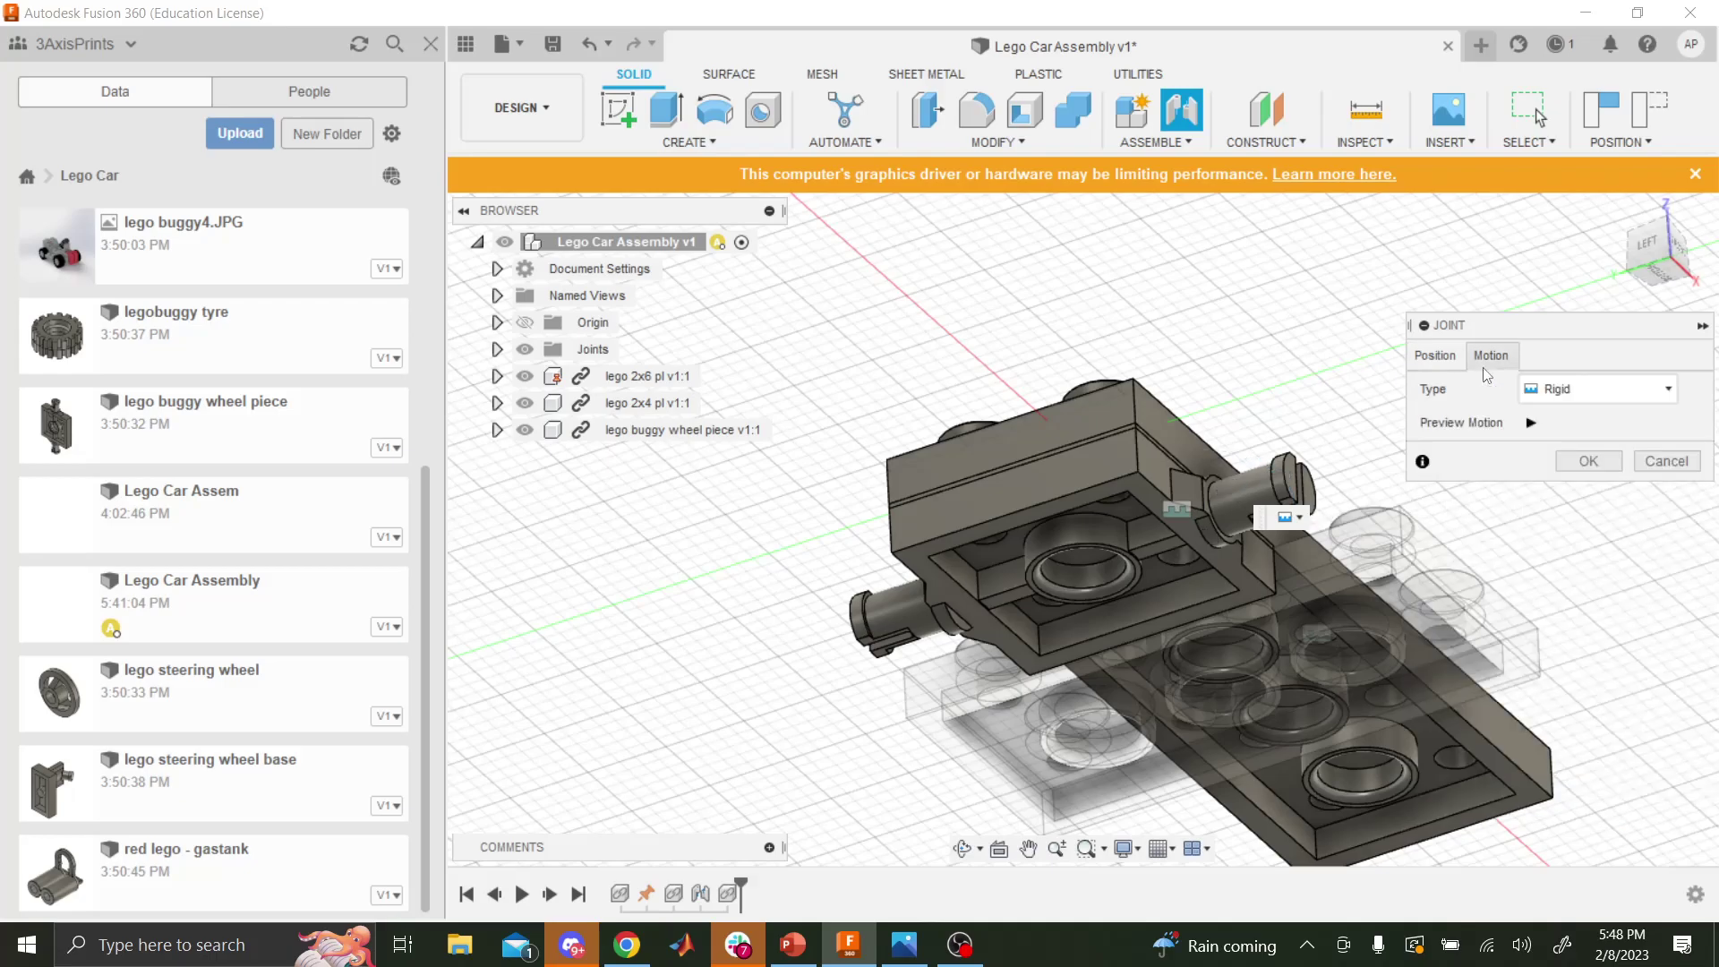
pyautogui.click(965, 847)
pyautogui.moveTo(985, 810); pyautogui.dragTo(1130, 627)
pyautogui.press('Escape')
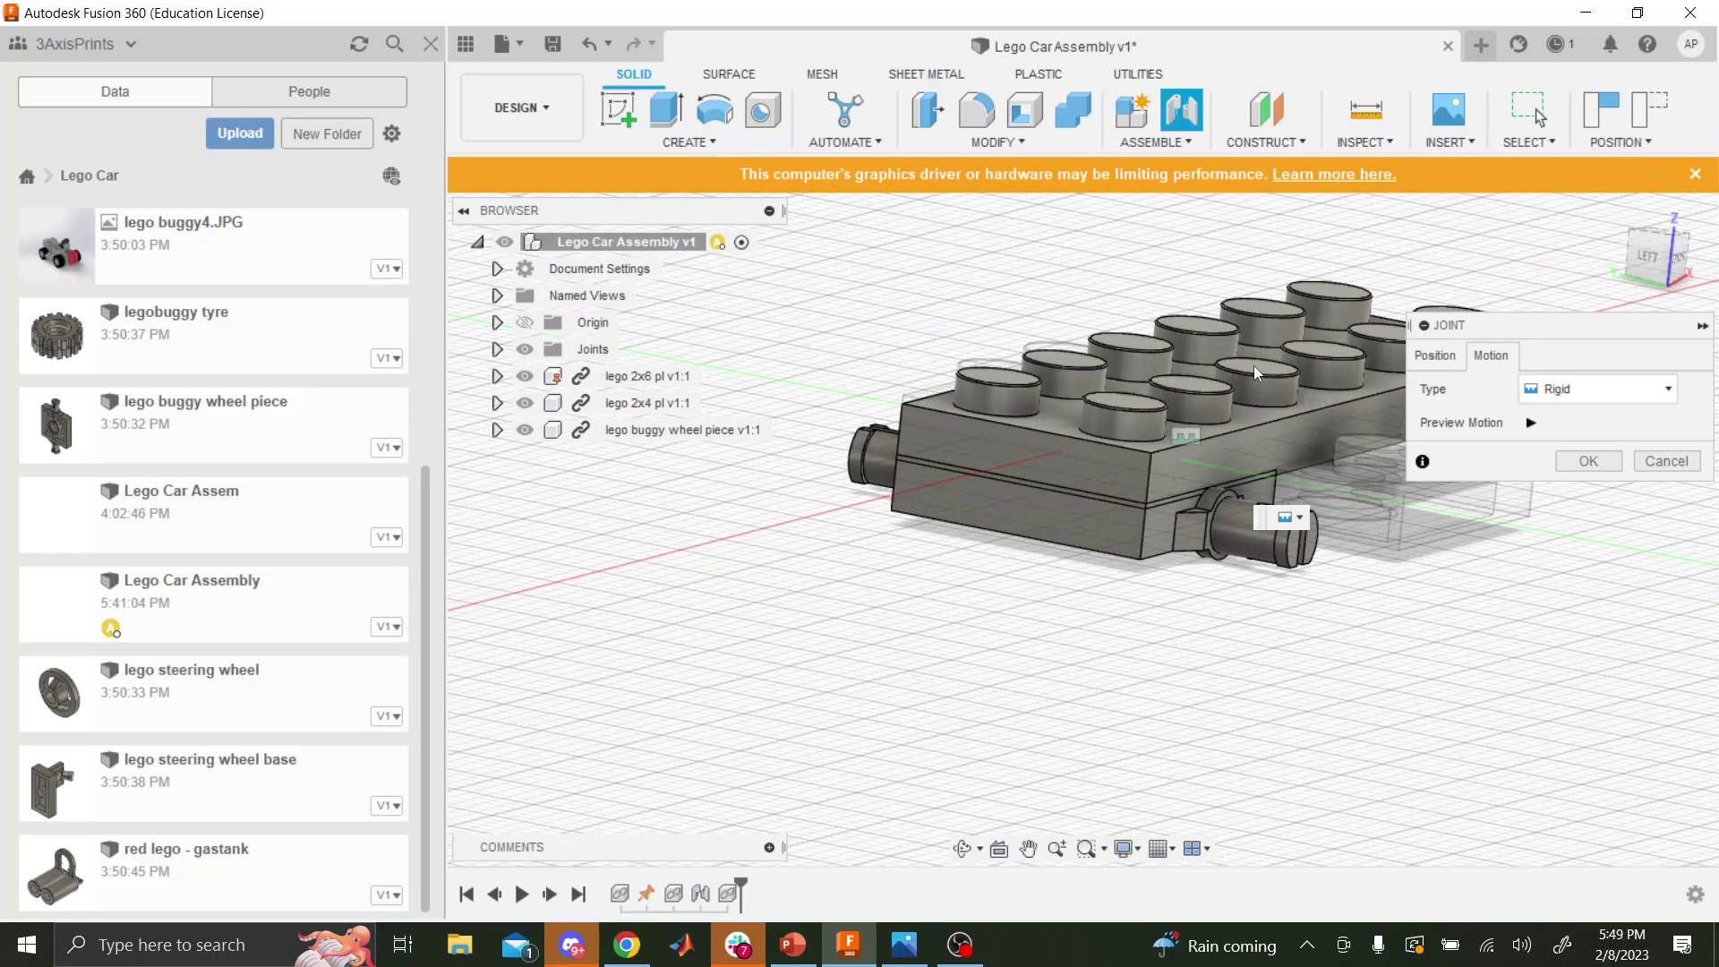
pyautogui.click(1602, 390)
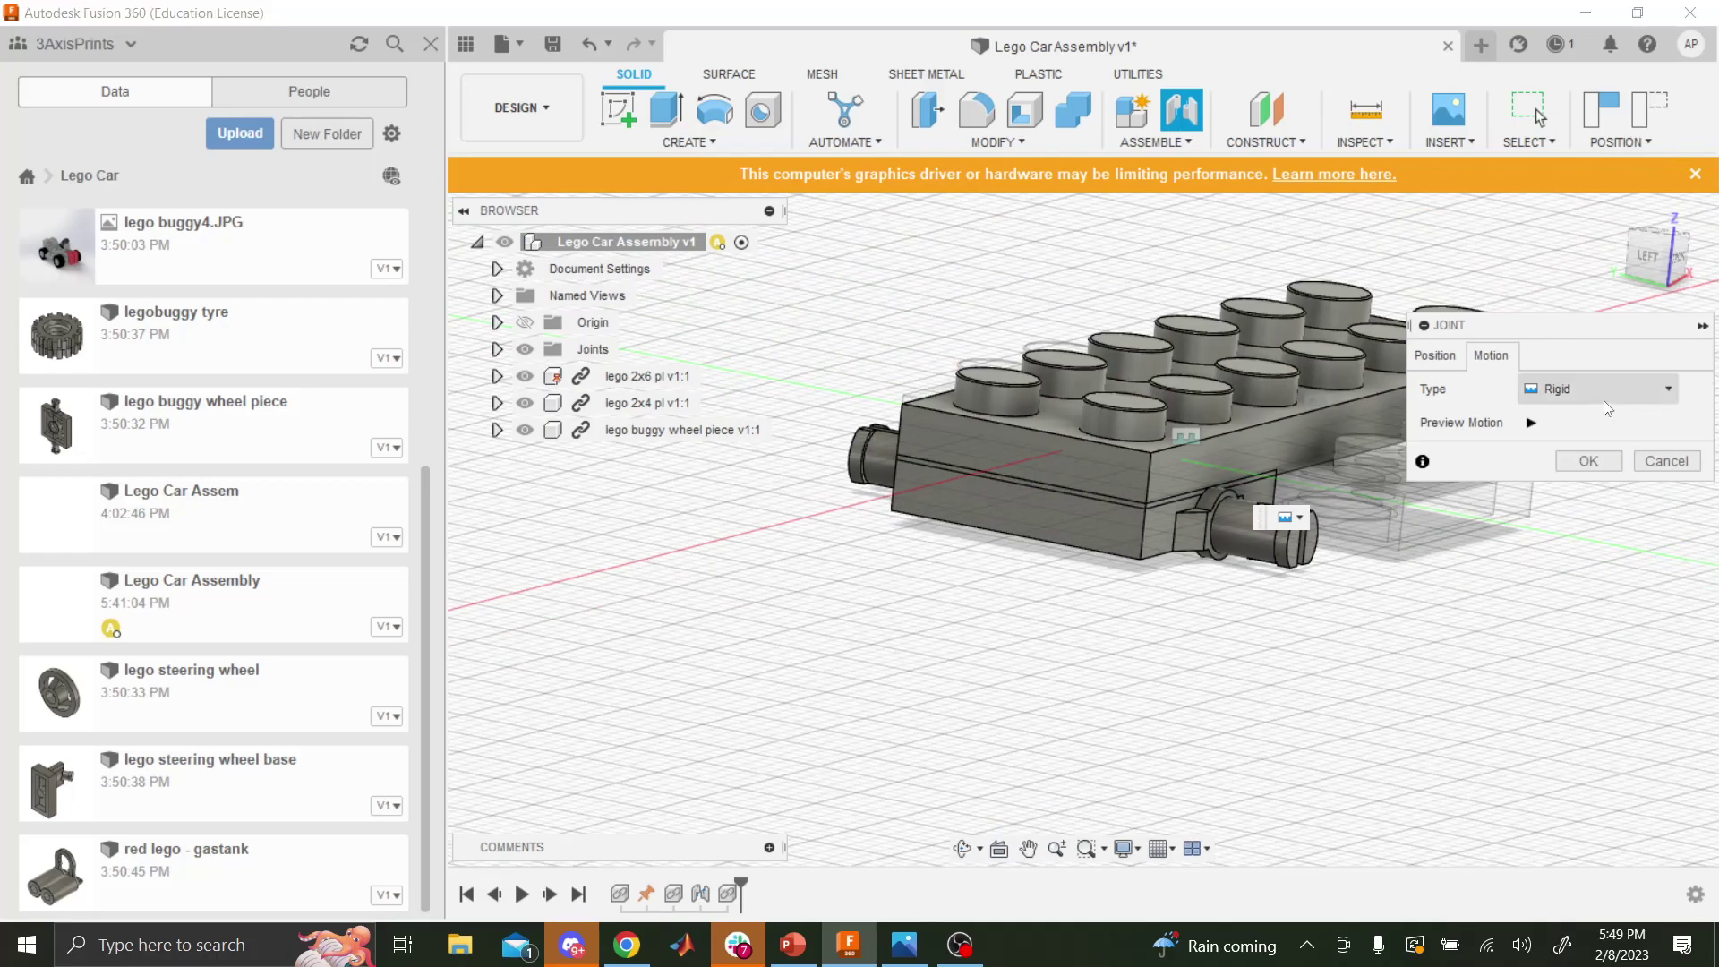
pyautogui.click(1598, 442)
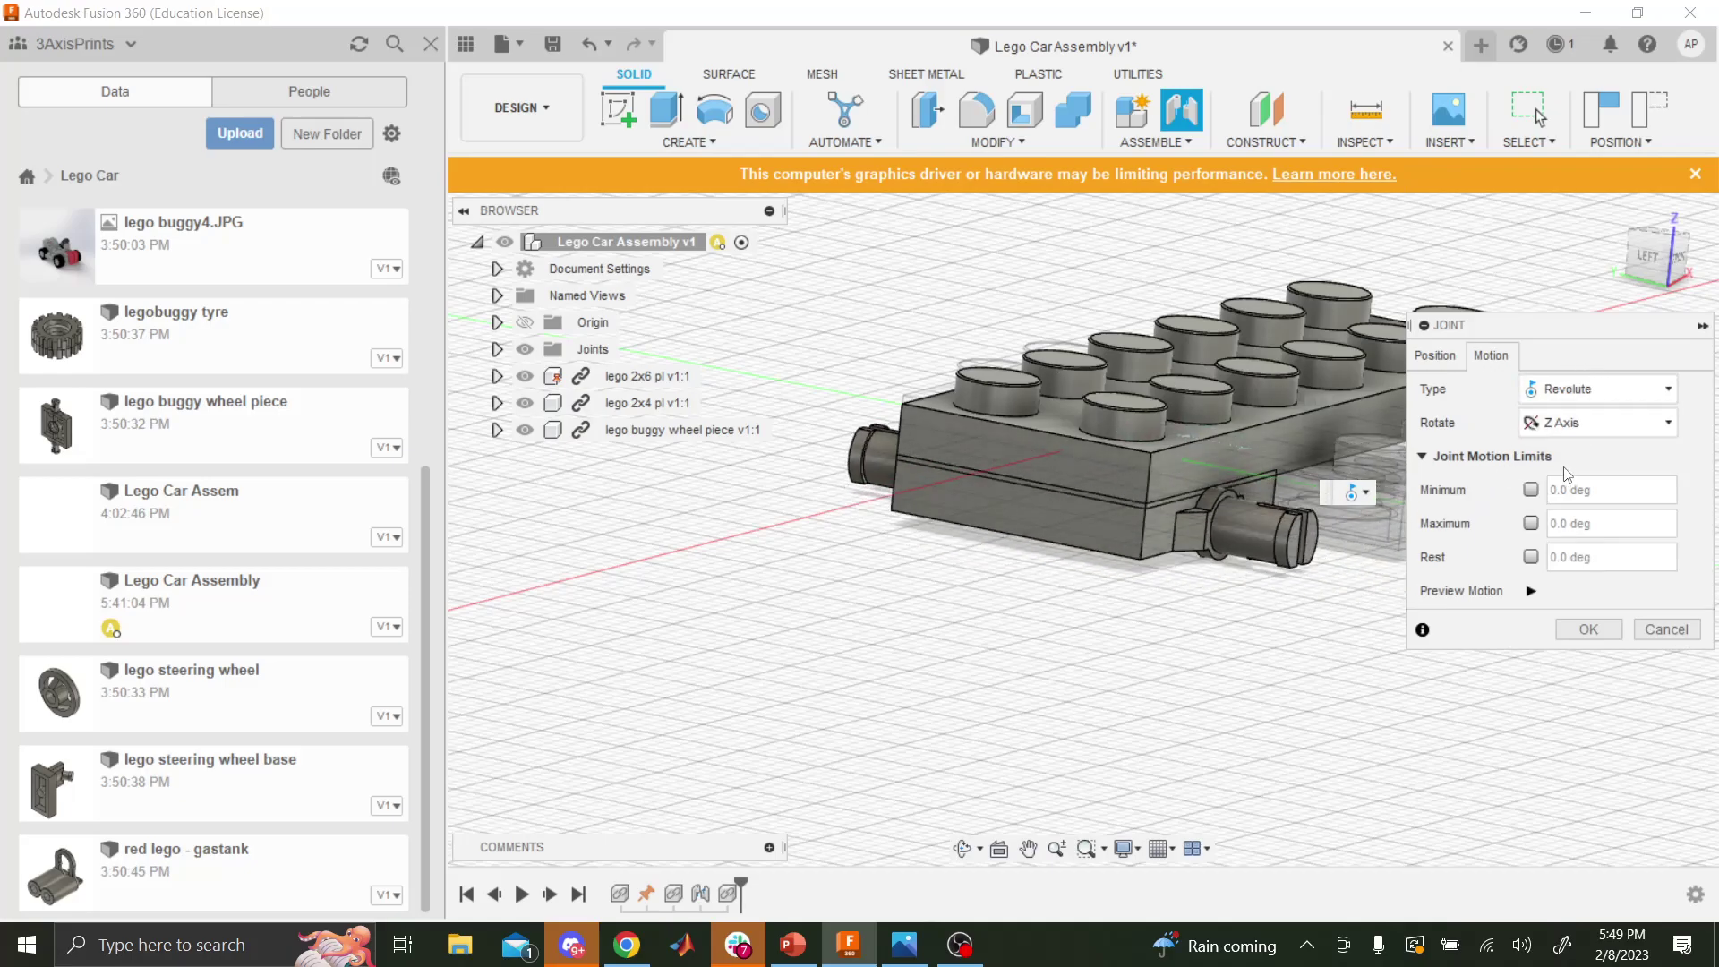
pyautogui.click(1578, 404)
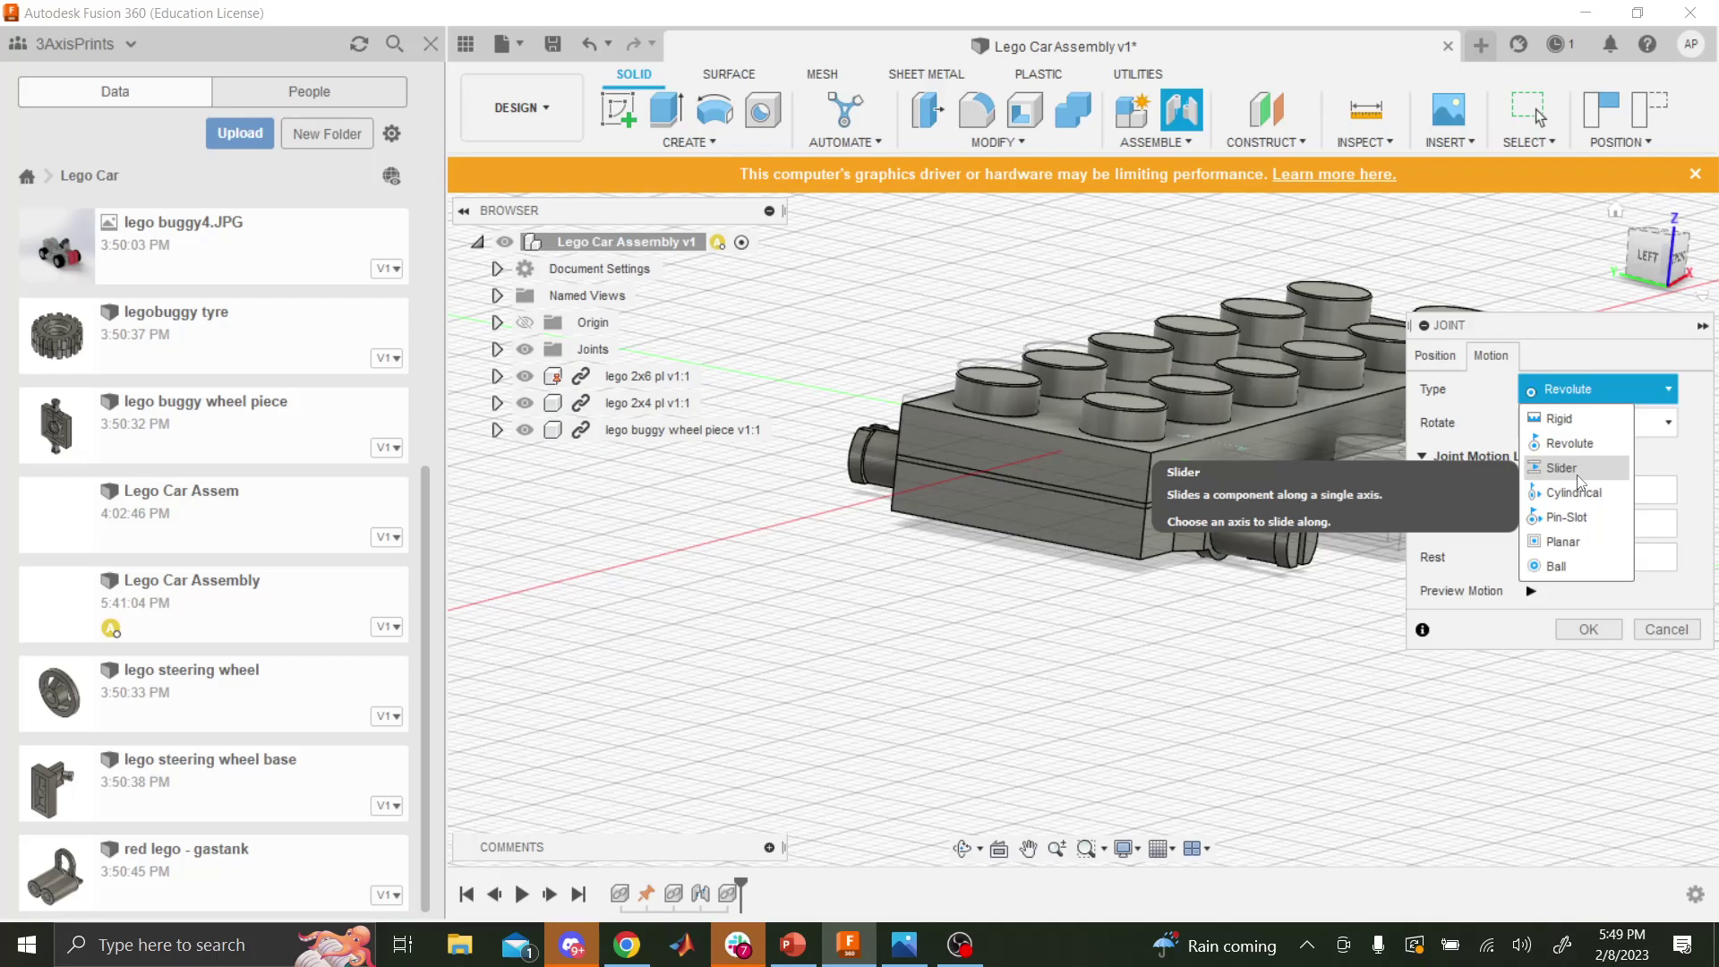
pyautogui.click(1577, 475)
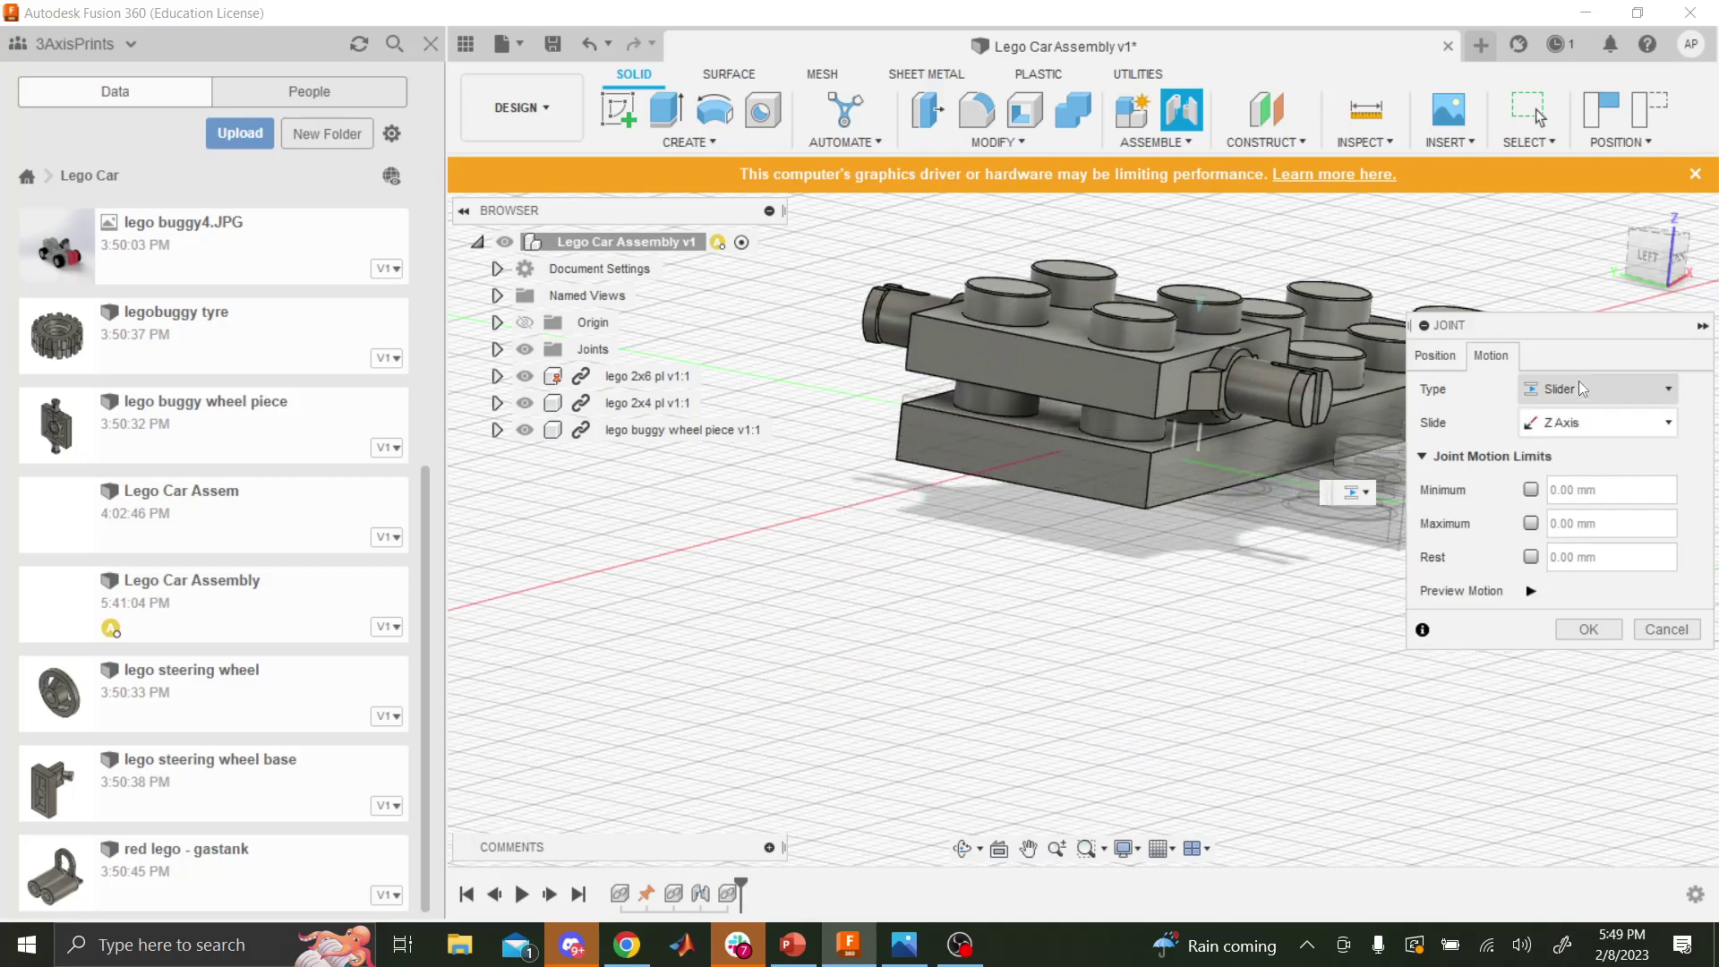
# - Set the joint type back to Rigid and confirm the joint
pyautogui.click(1582, 422)
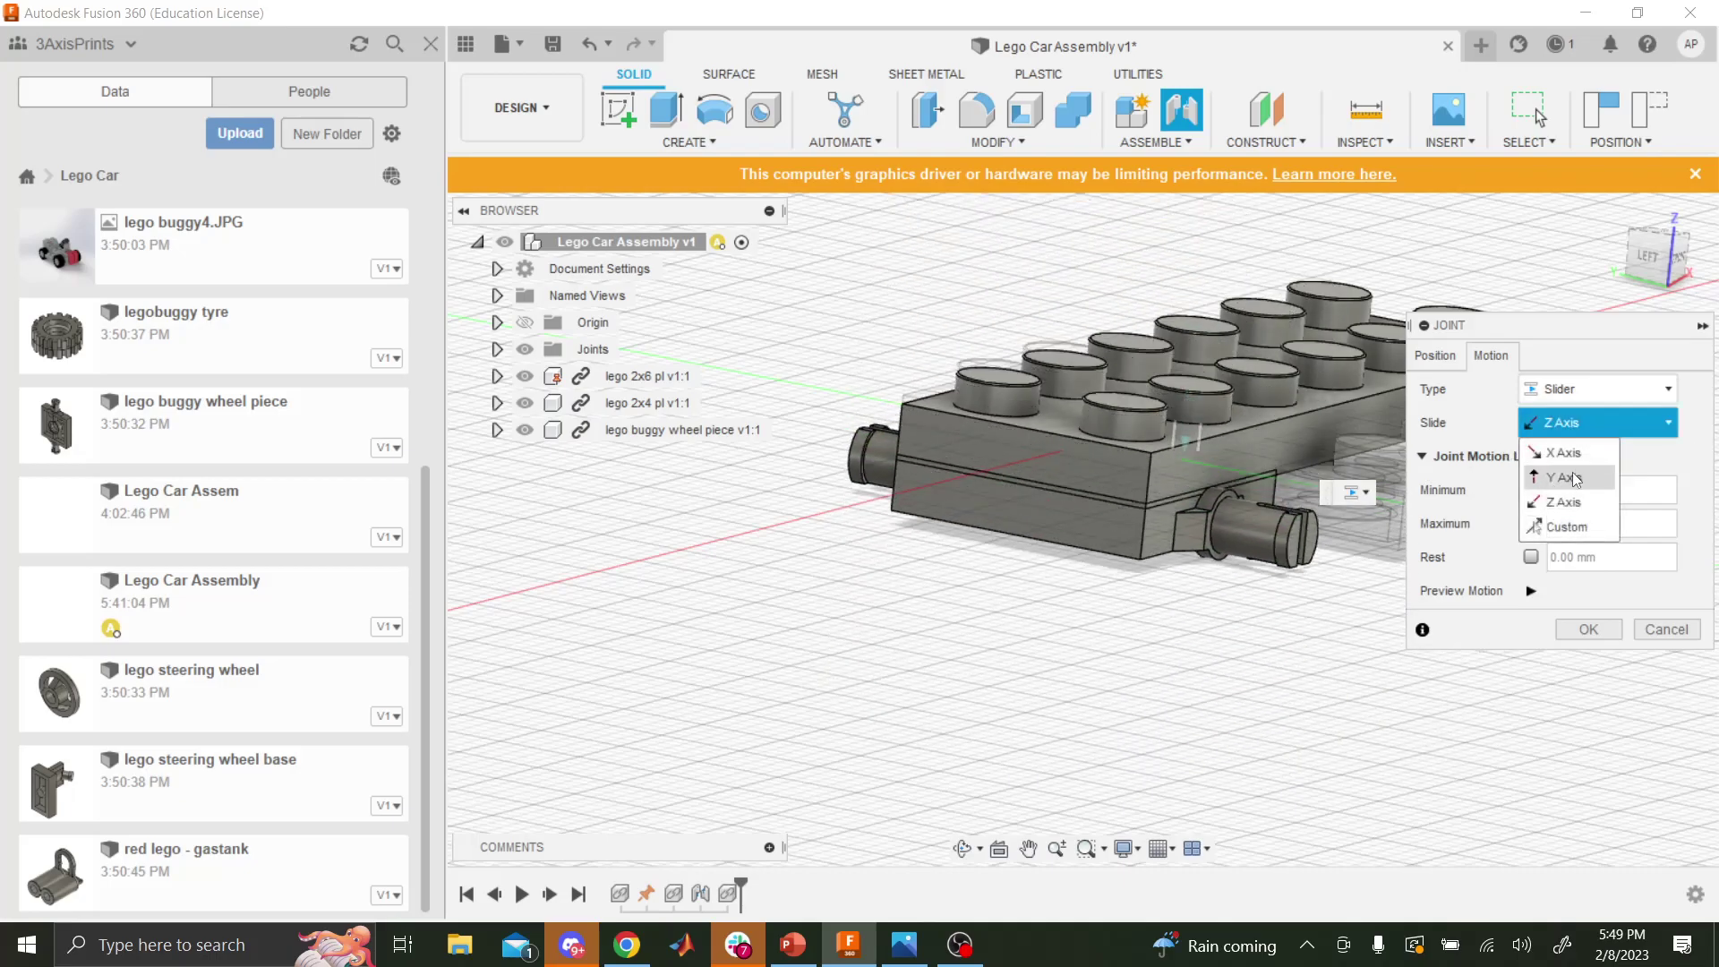
pyautogui.click(1599, 388)
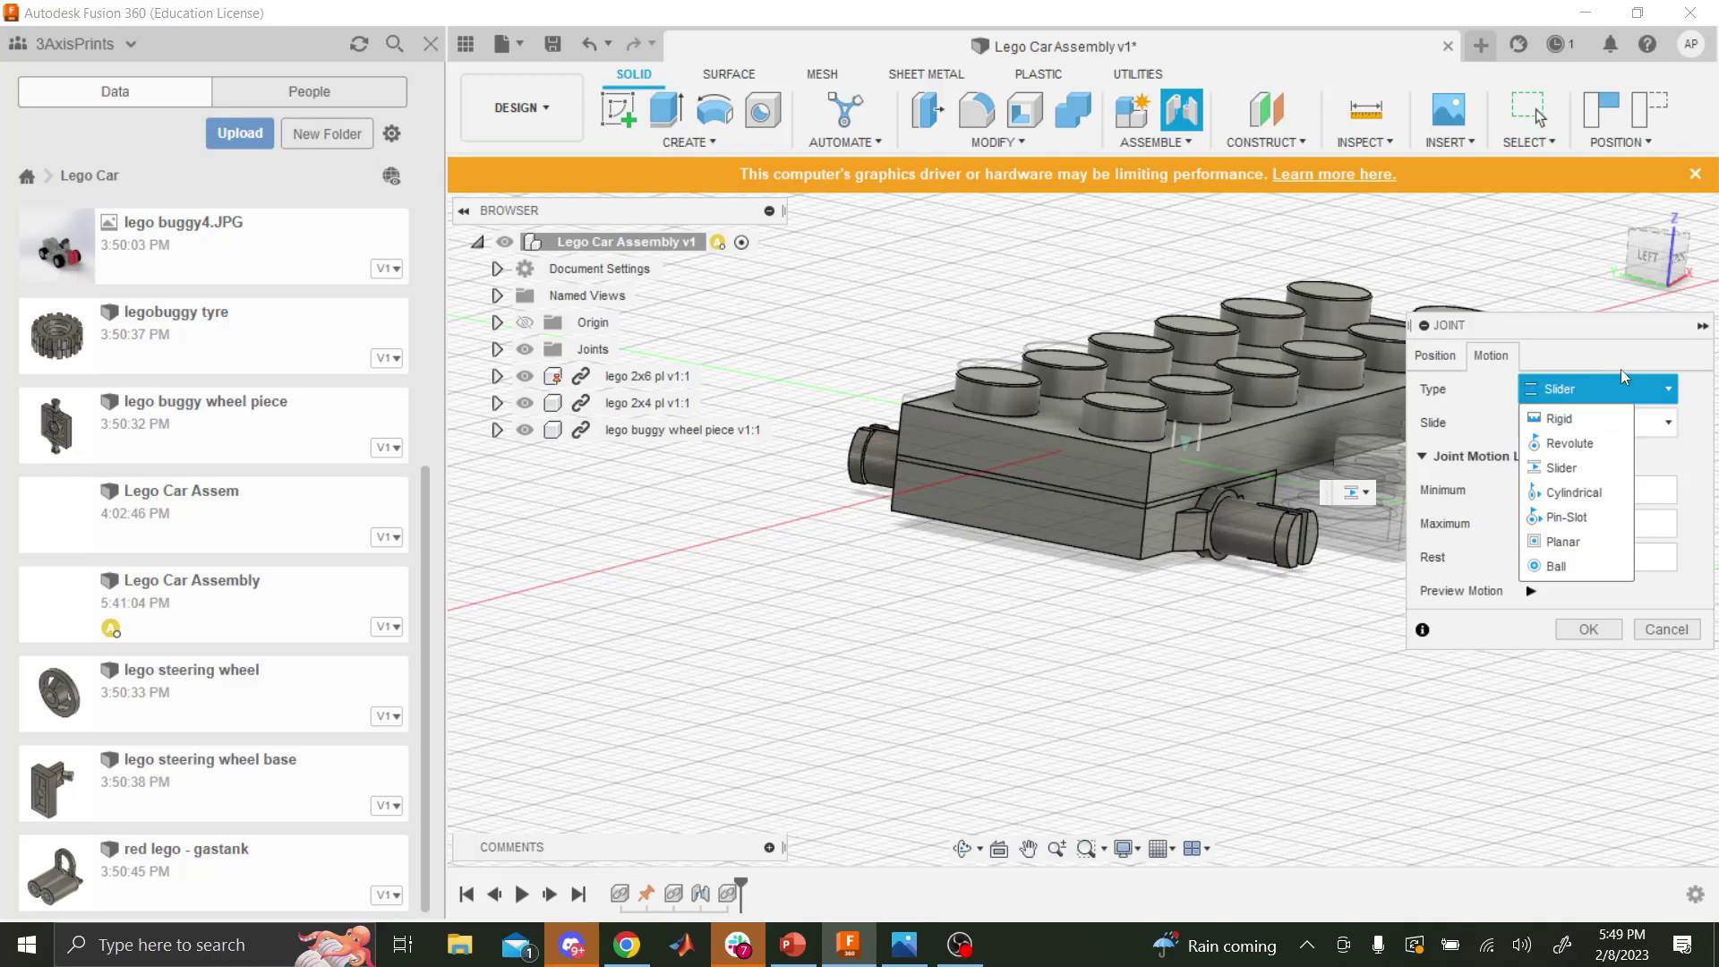
pyautogui.click(1559, 419)
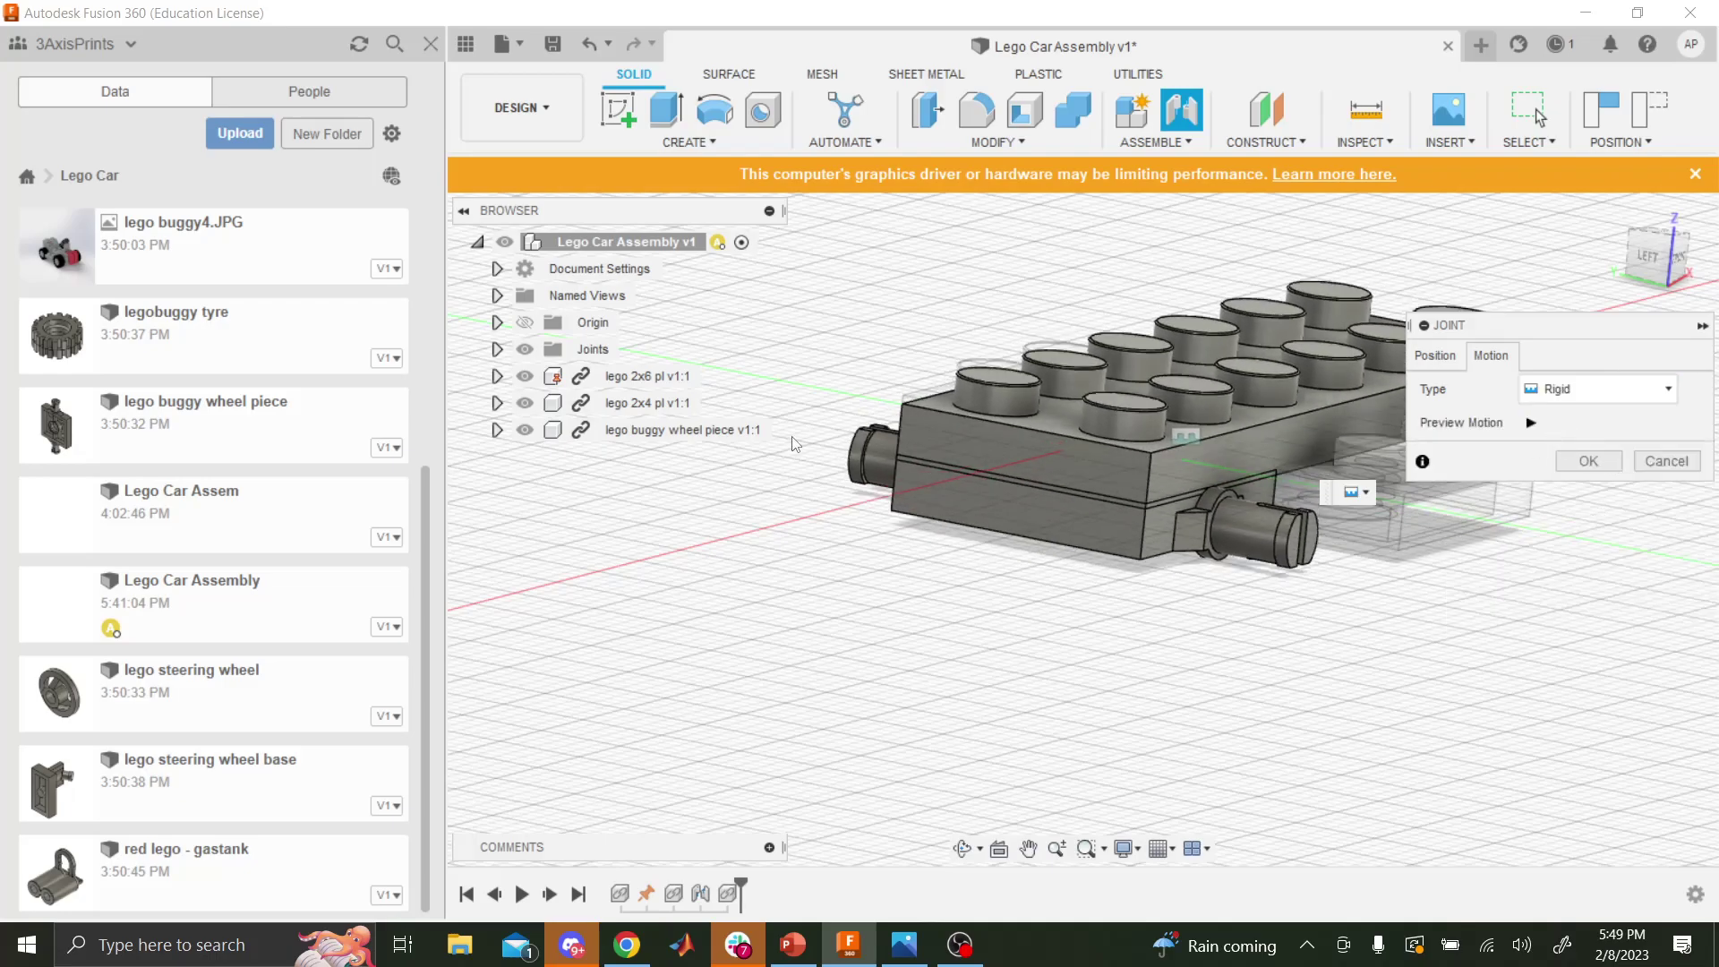
pyautogui.click(1598, 466)
pyautogui.click(962, 848)
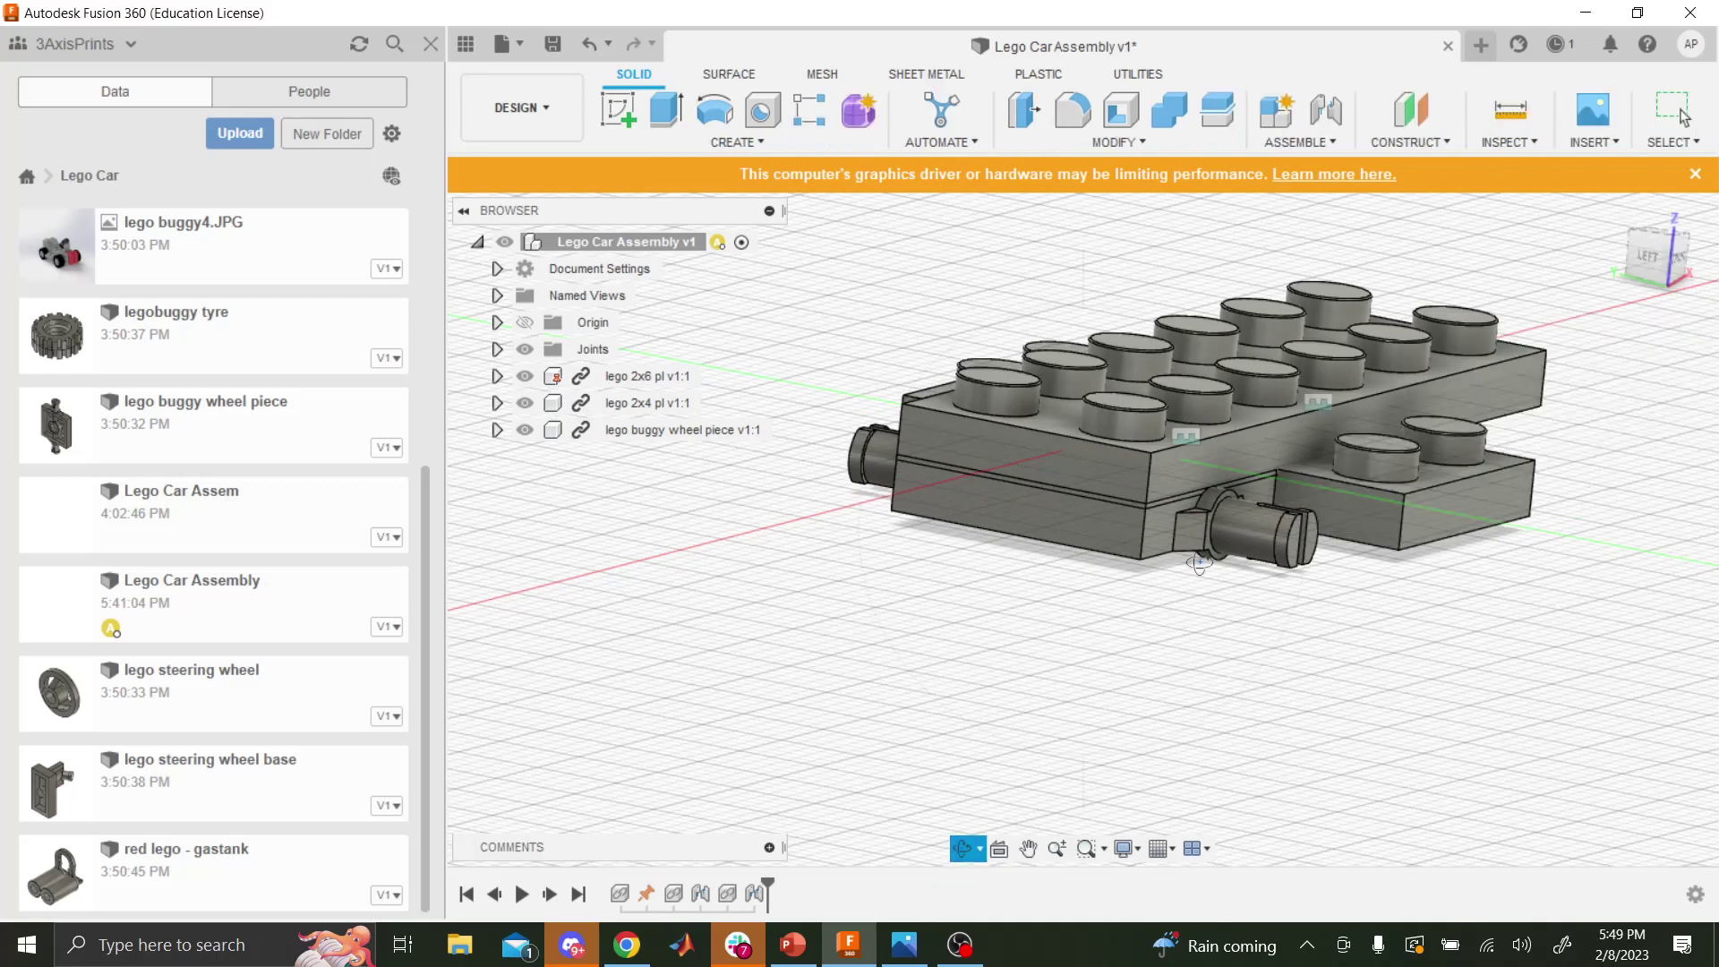
pyautogui.moveTo(1111, 582); pyautogui.dragTo(1160, 554)
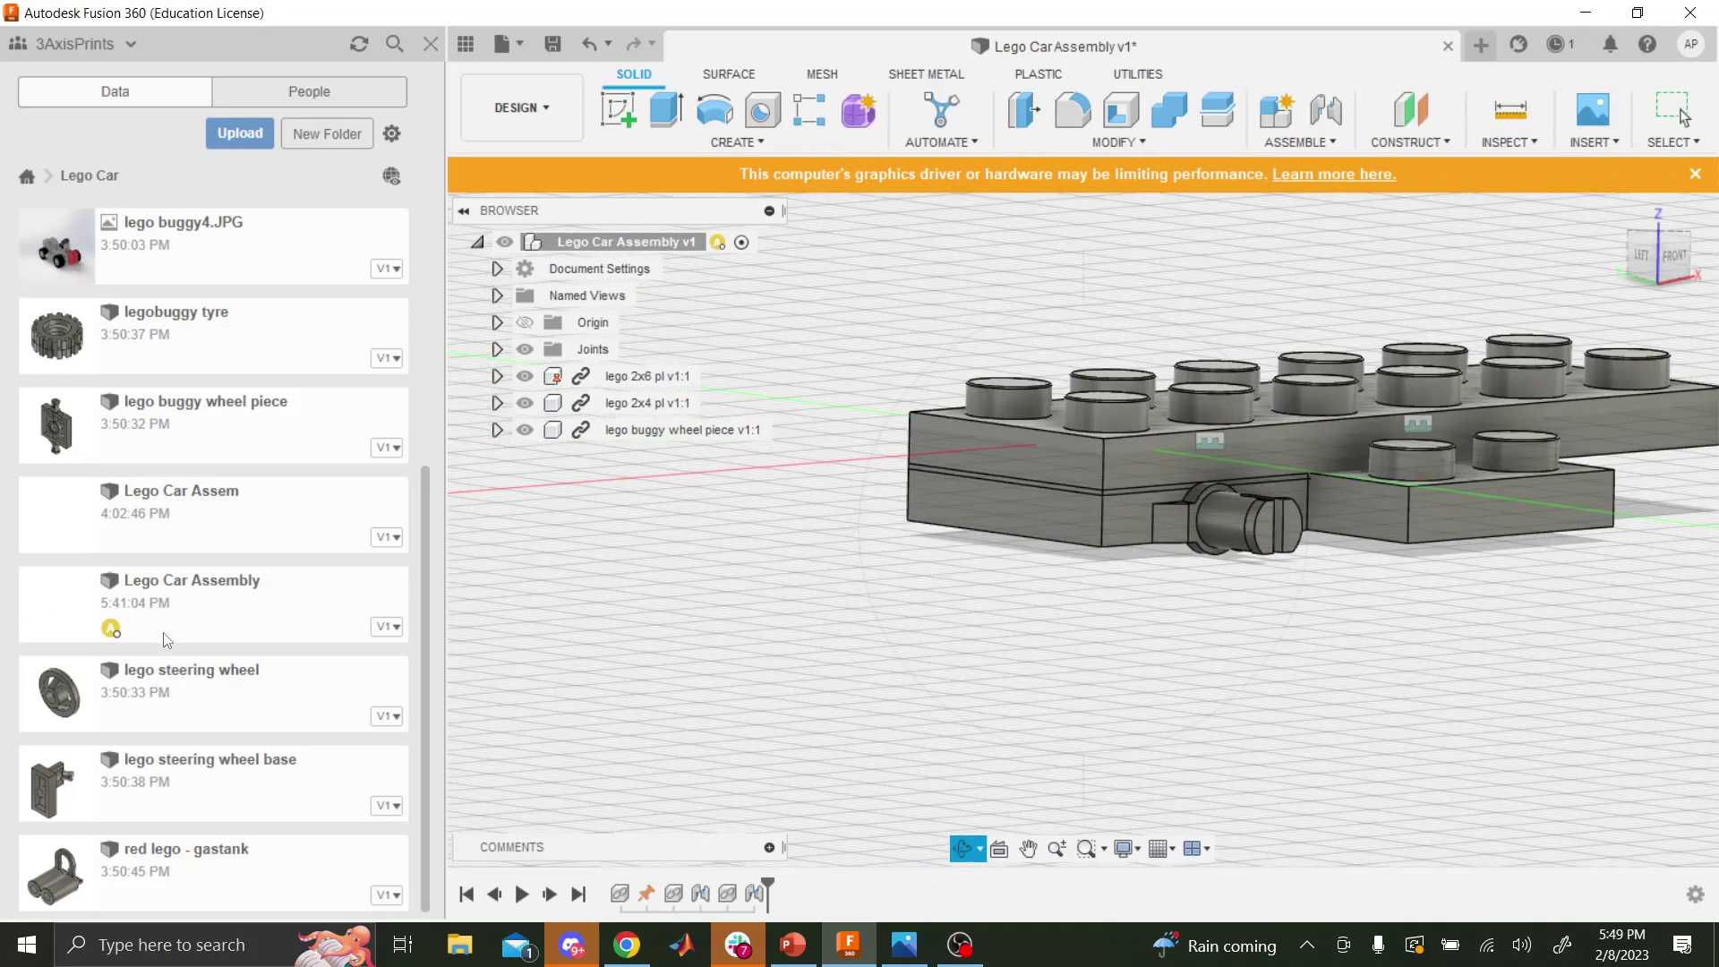
# - Drag the buggy wheel centre from the Data Panel into the Lego Car Assembly
pyautogui.scroll(5, 166, 638)
pyautogui.moveTo(81, 252); pyautogui.dragTo(1155, 448)
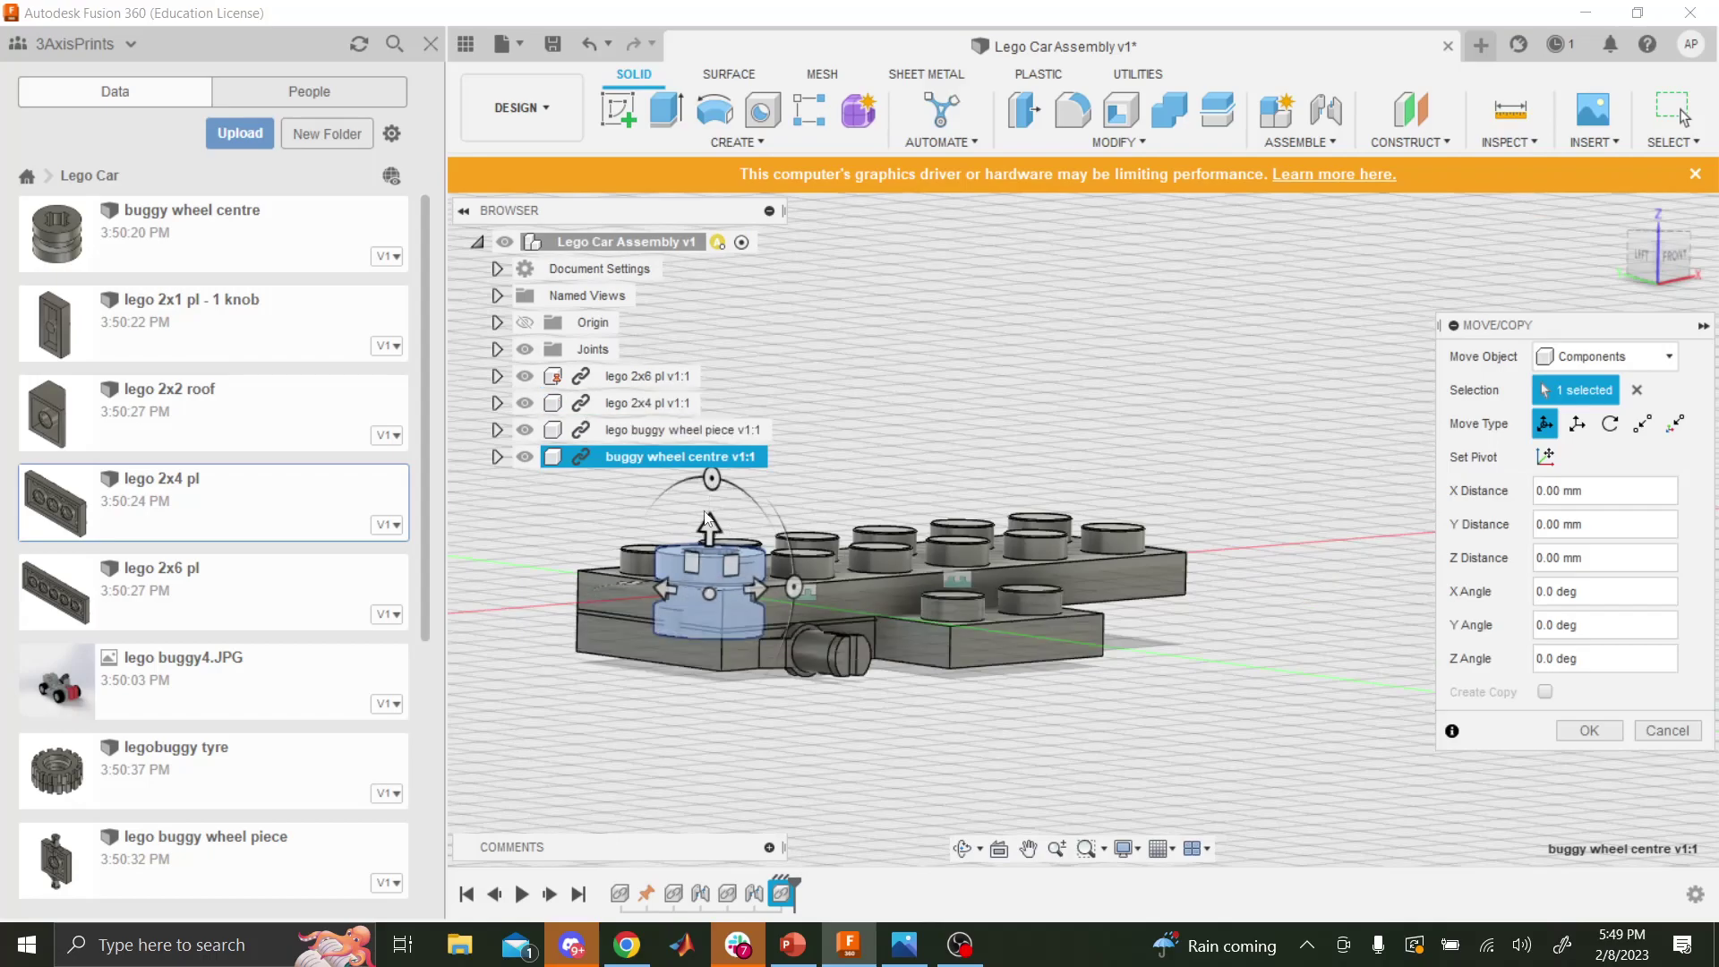
pyautogui.scroll(-5, 57, 346)
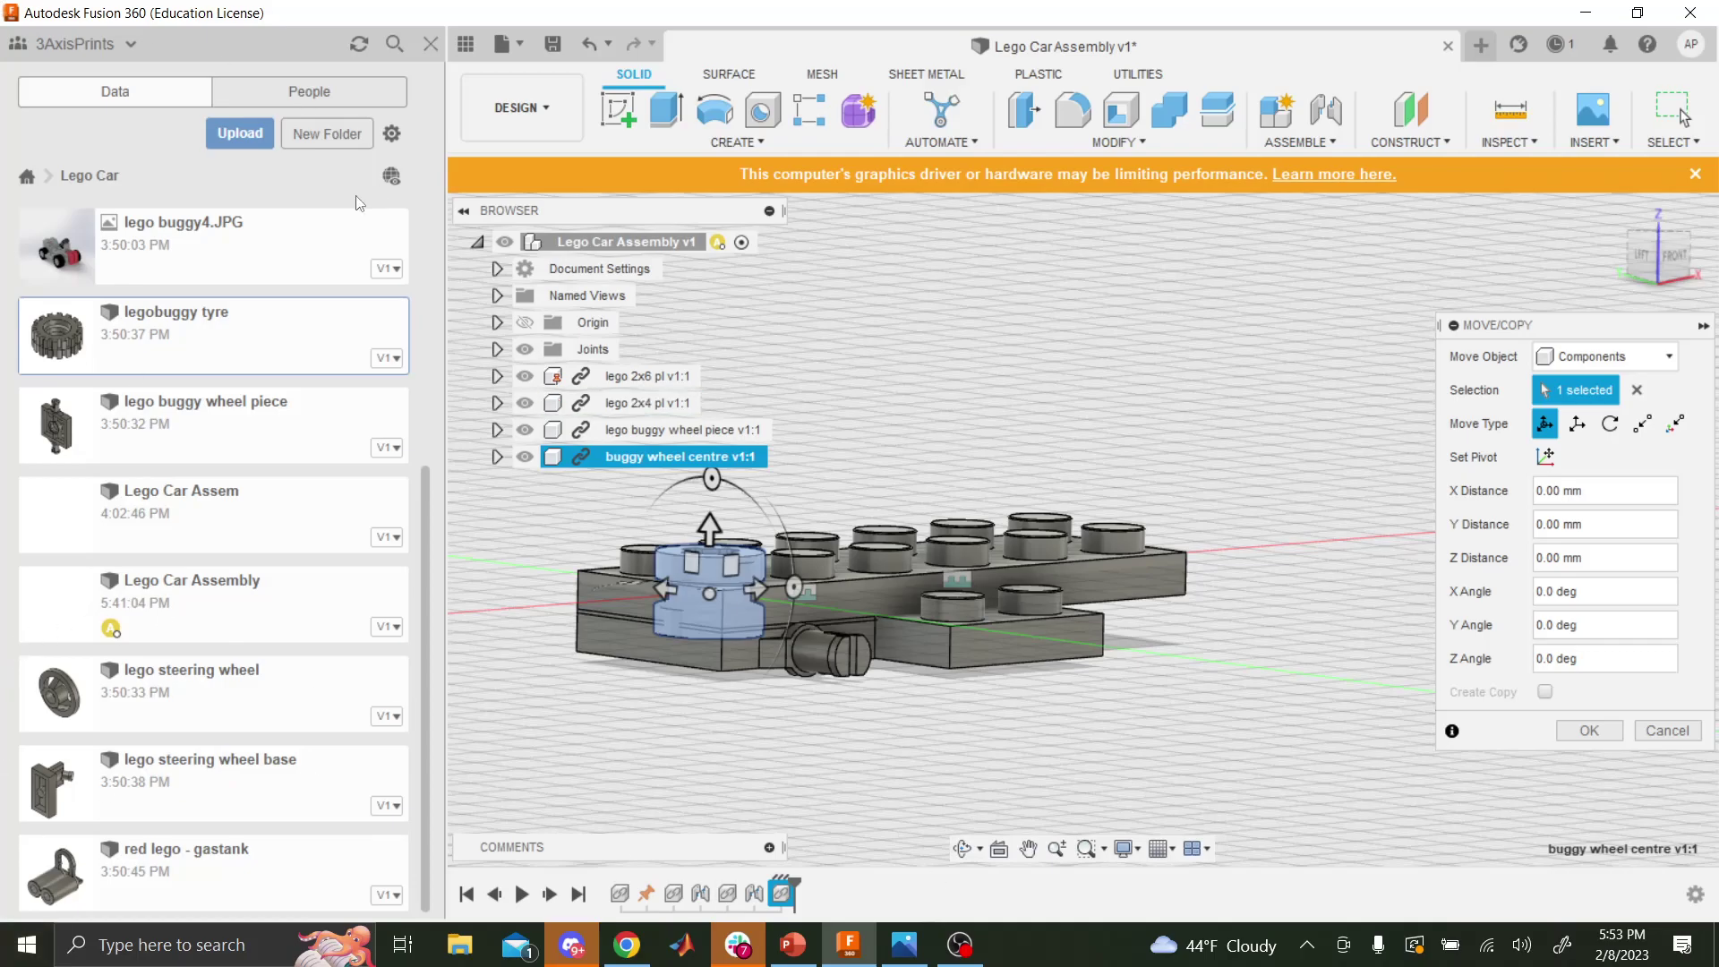
pyautogui.click(26, 177)
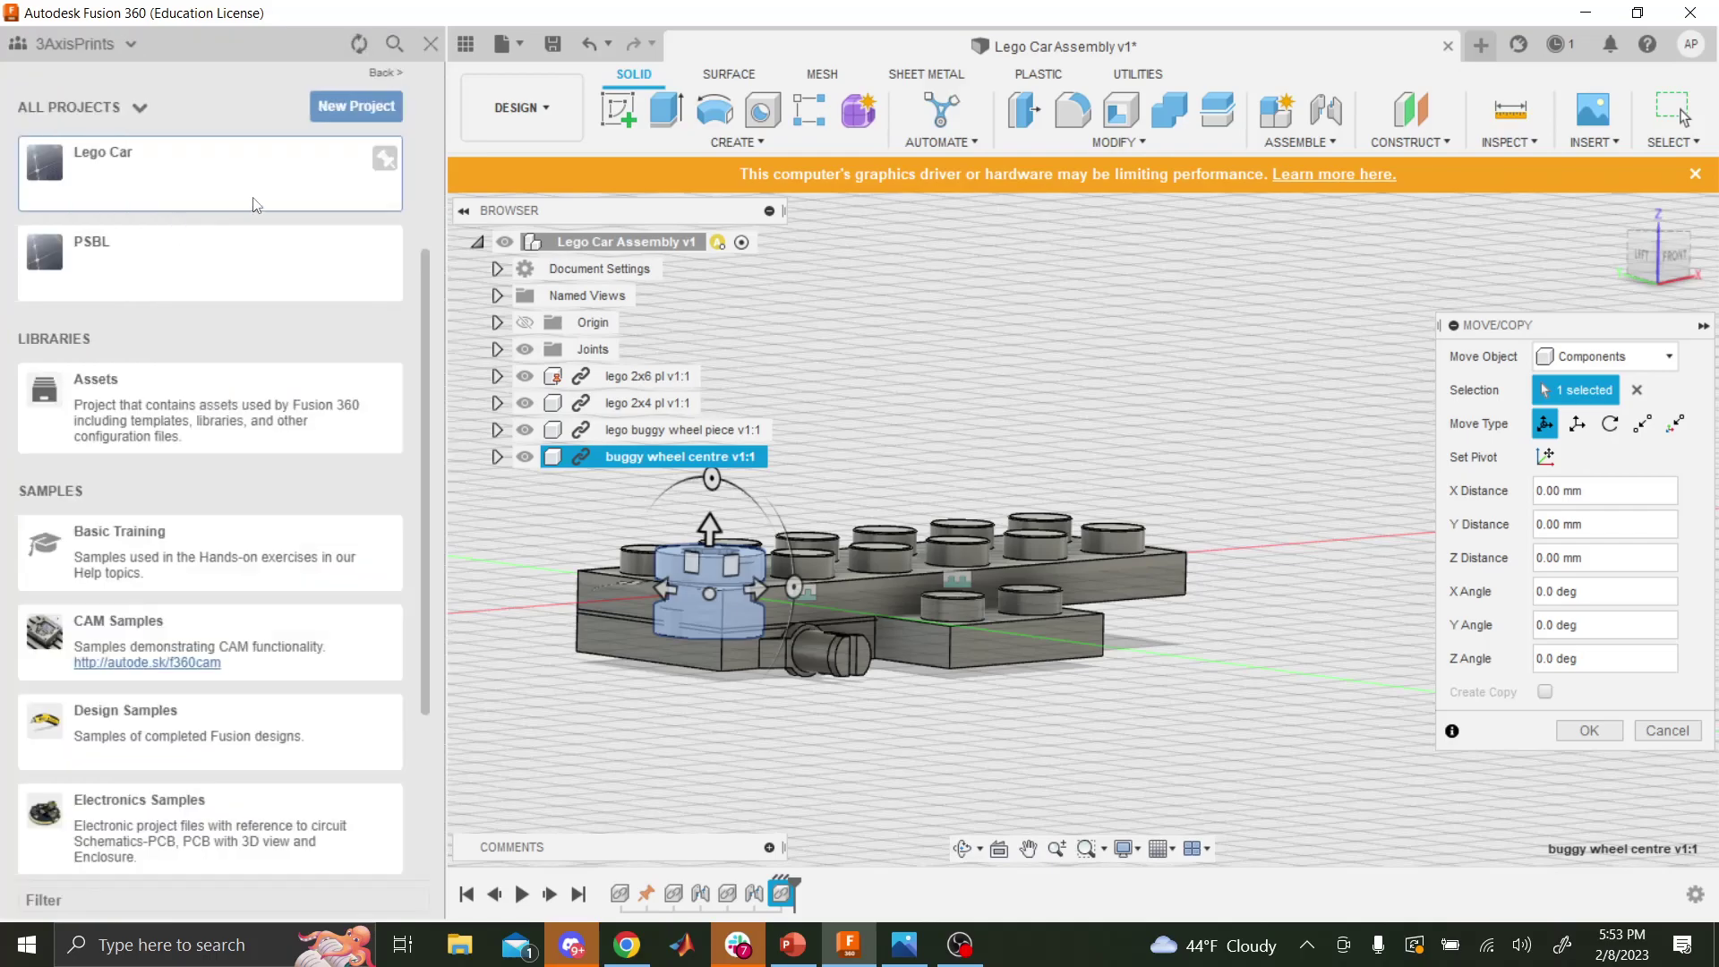
pyautogui.scroll(3, 215, 250)
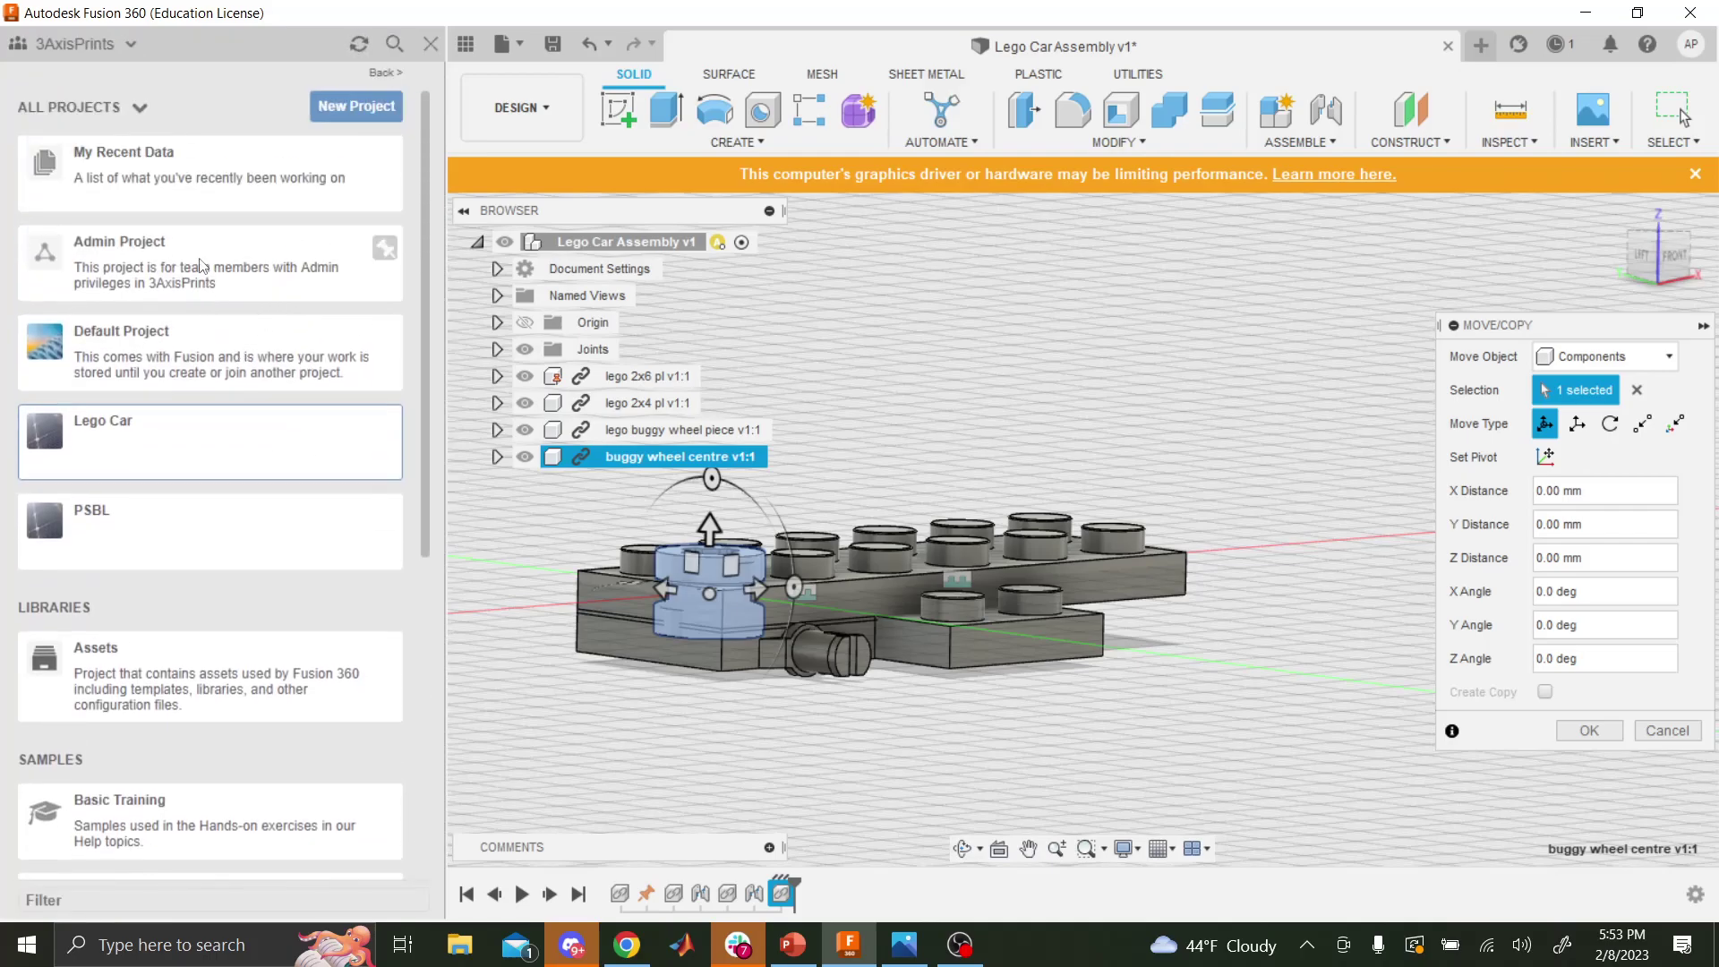
pyautogui.click(187, 438)
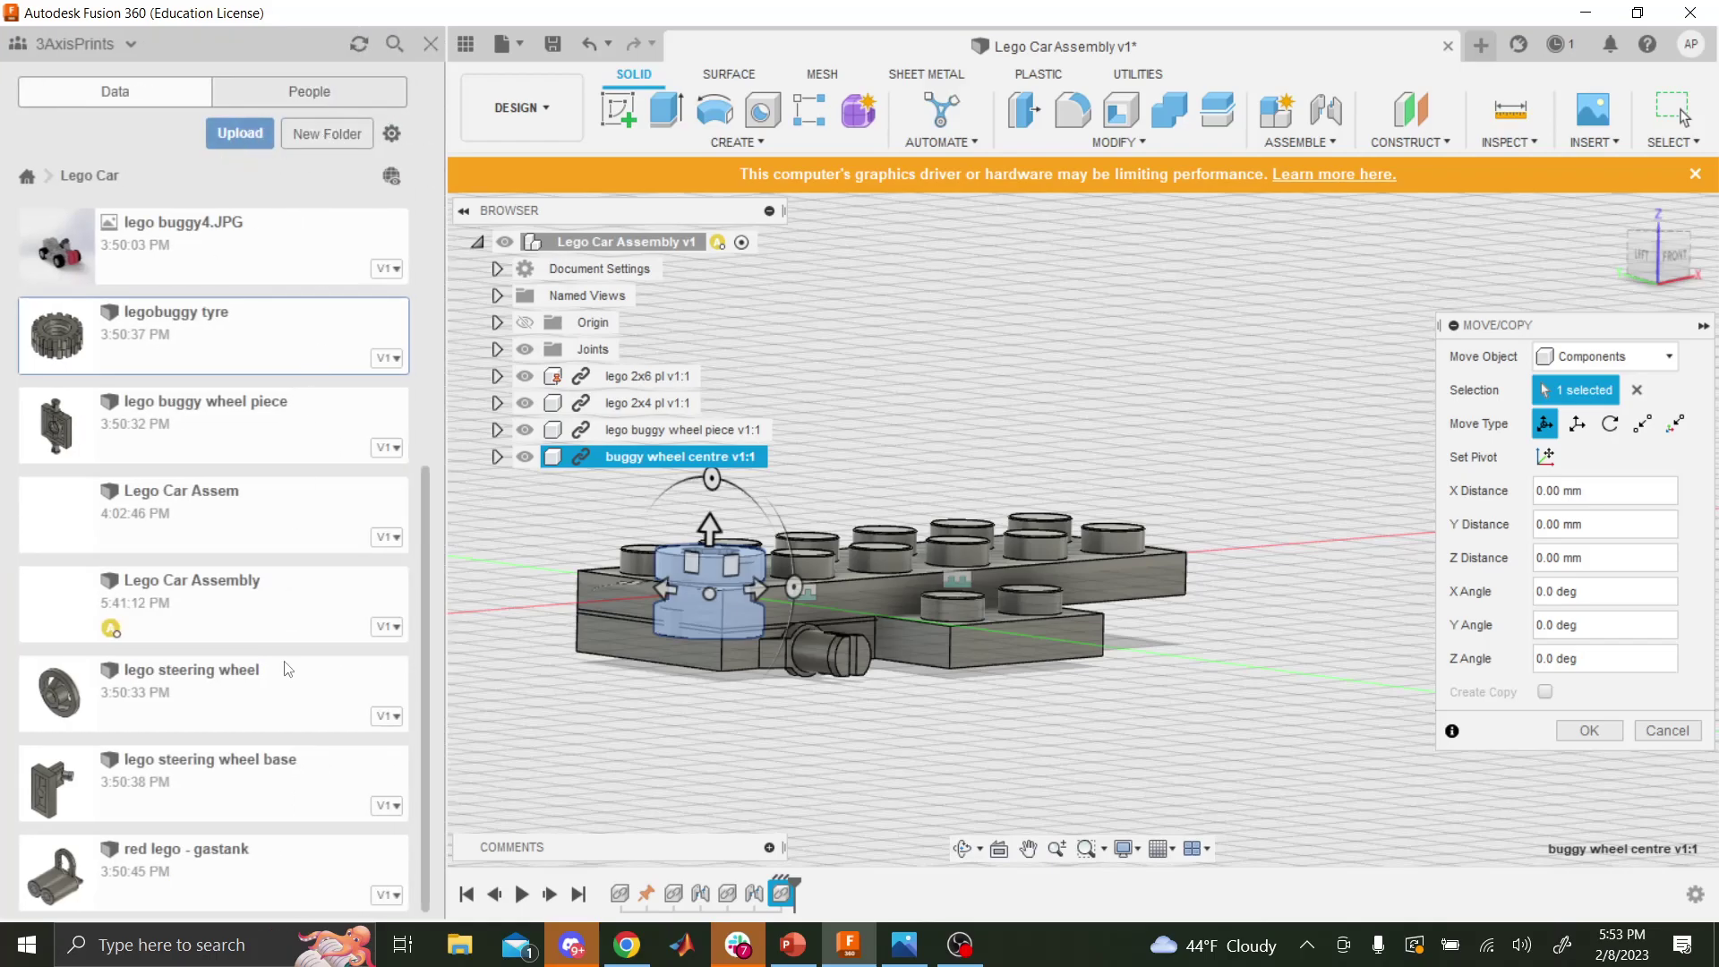
pyautogui.scroll(5, 211, 273)
pyautogui.scroll(-5, 183, 736)
pyautogui.scroll(-1, 183, 736)
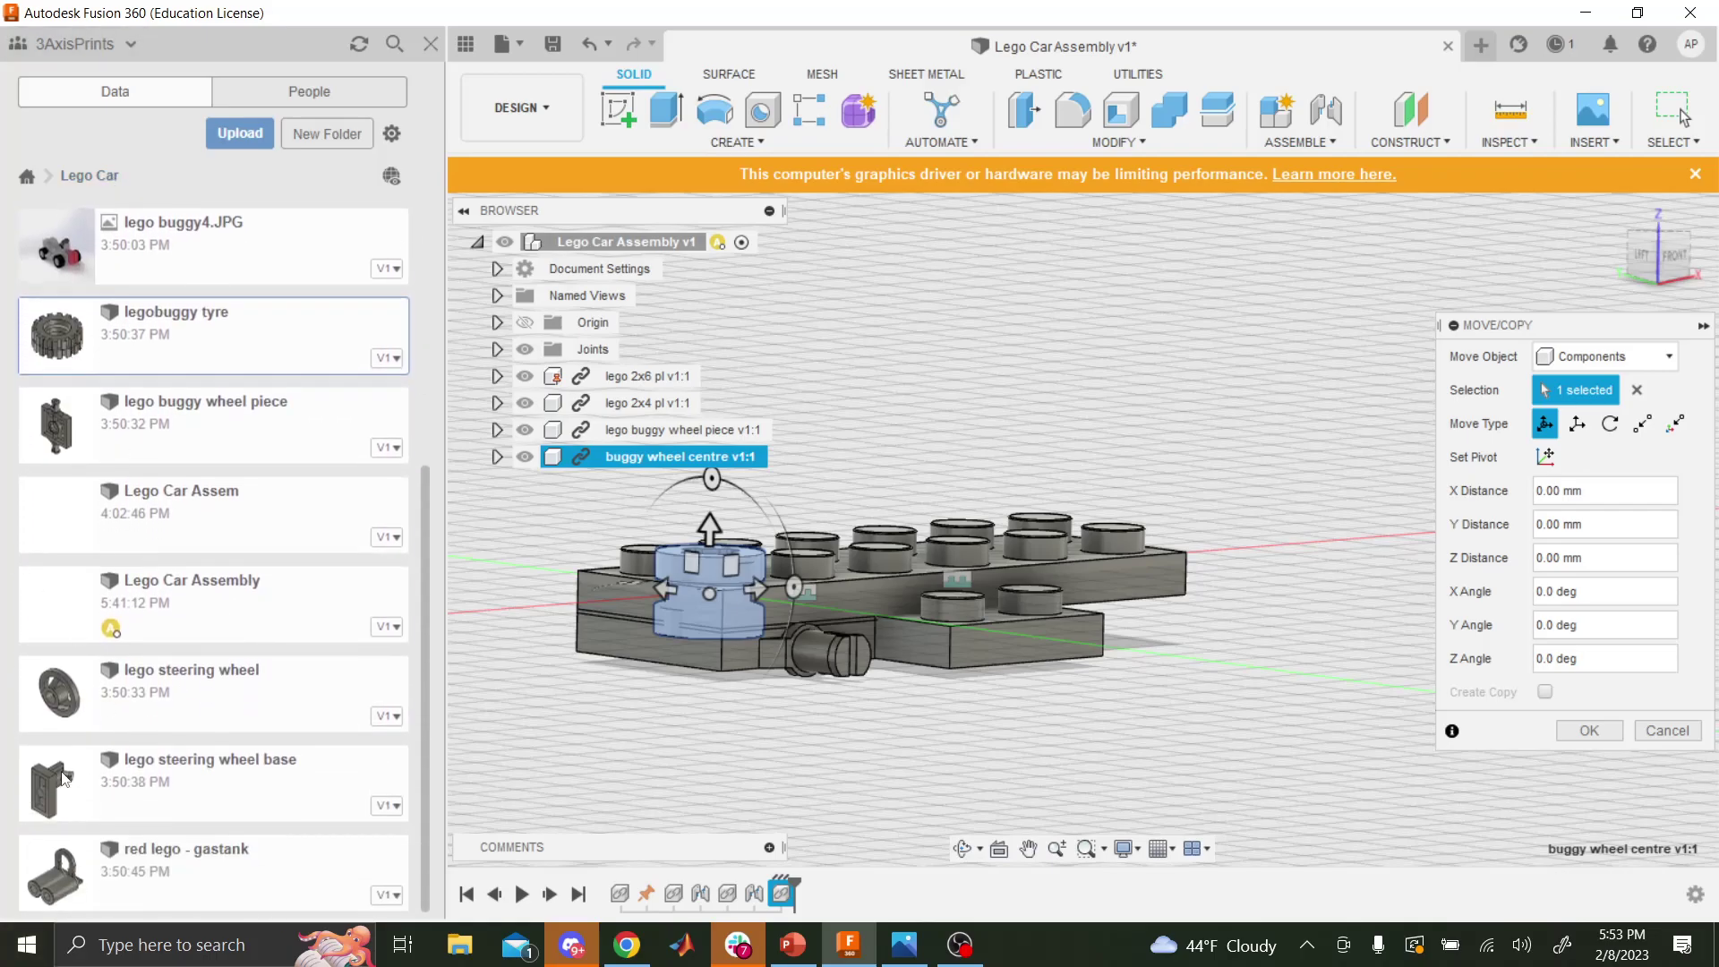
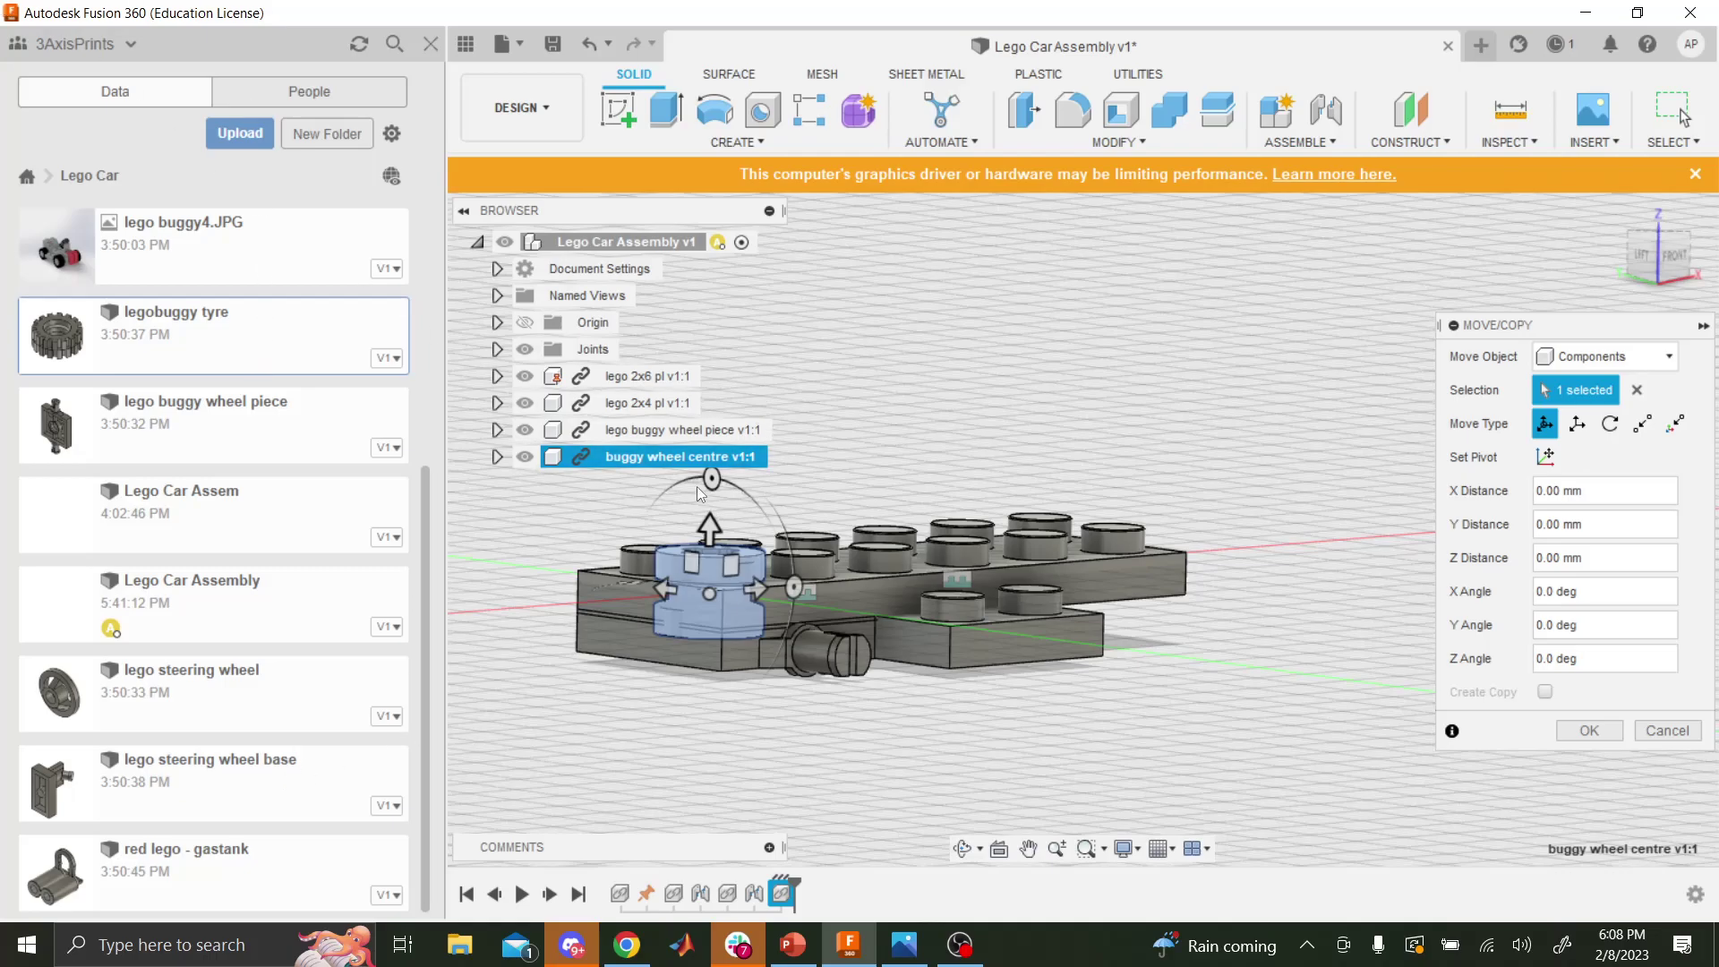
# - Abandon the wheel centre's rotation and undo its insertion into the Lego Car Assembly
pyautogui.moveTo(712, 479); pyautogui.dragTo(631, 583)
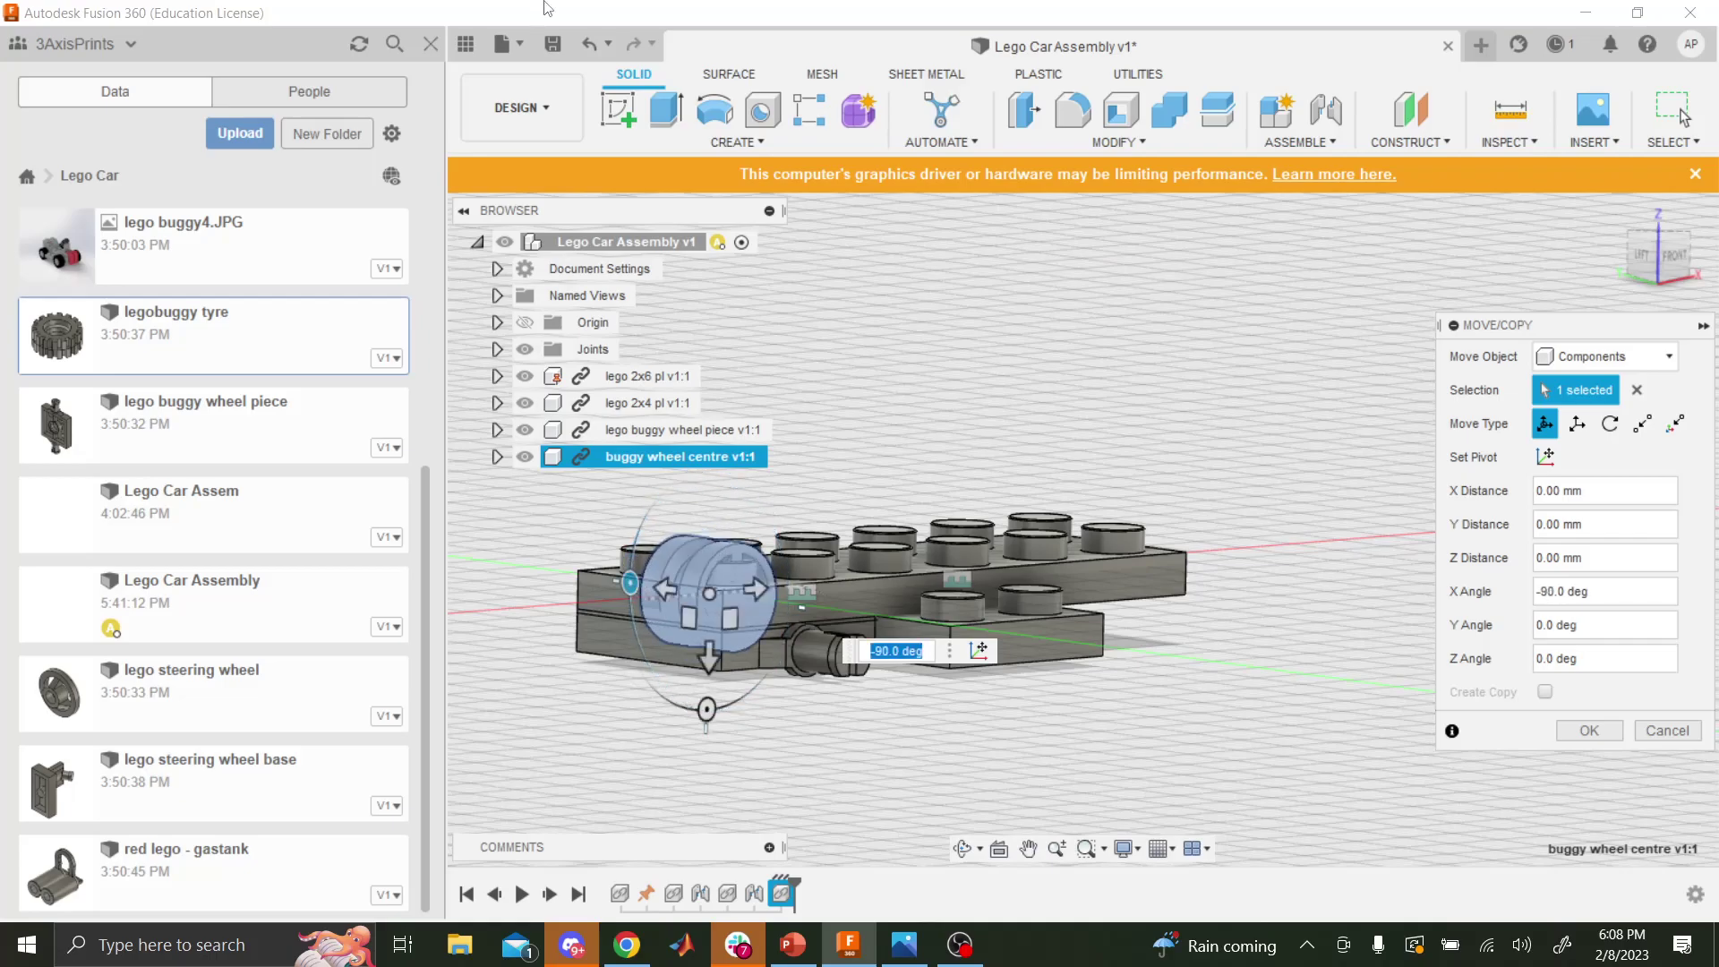
pyautogui.click(585, 45)
pyautogui.click(585, 45)
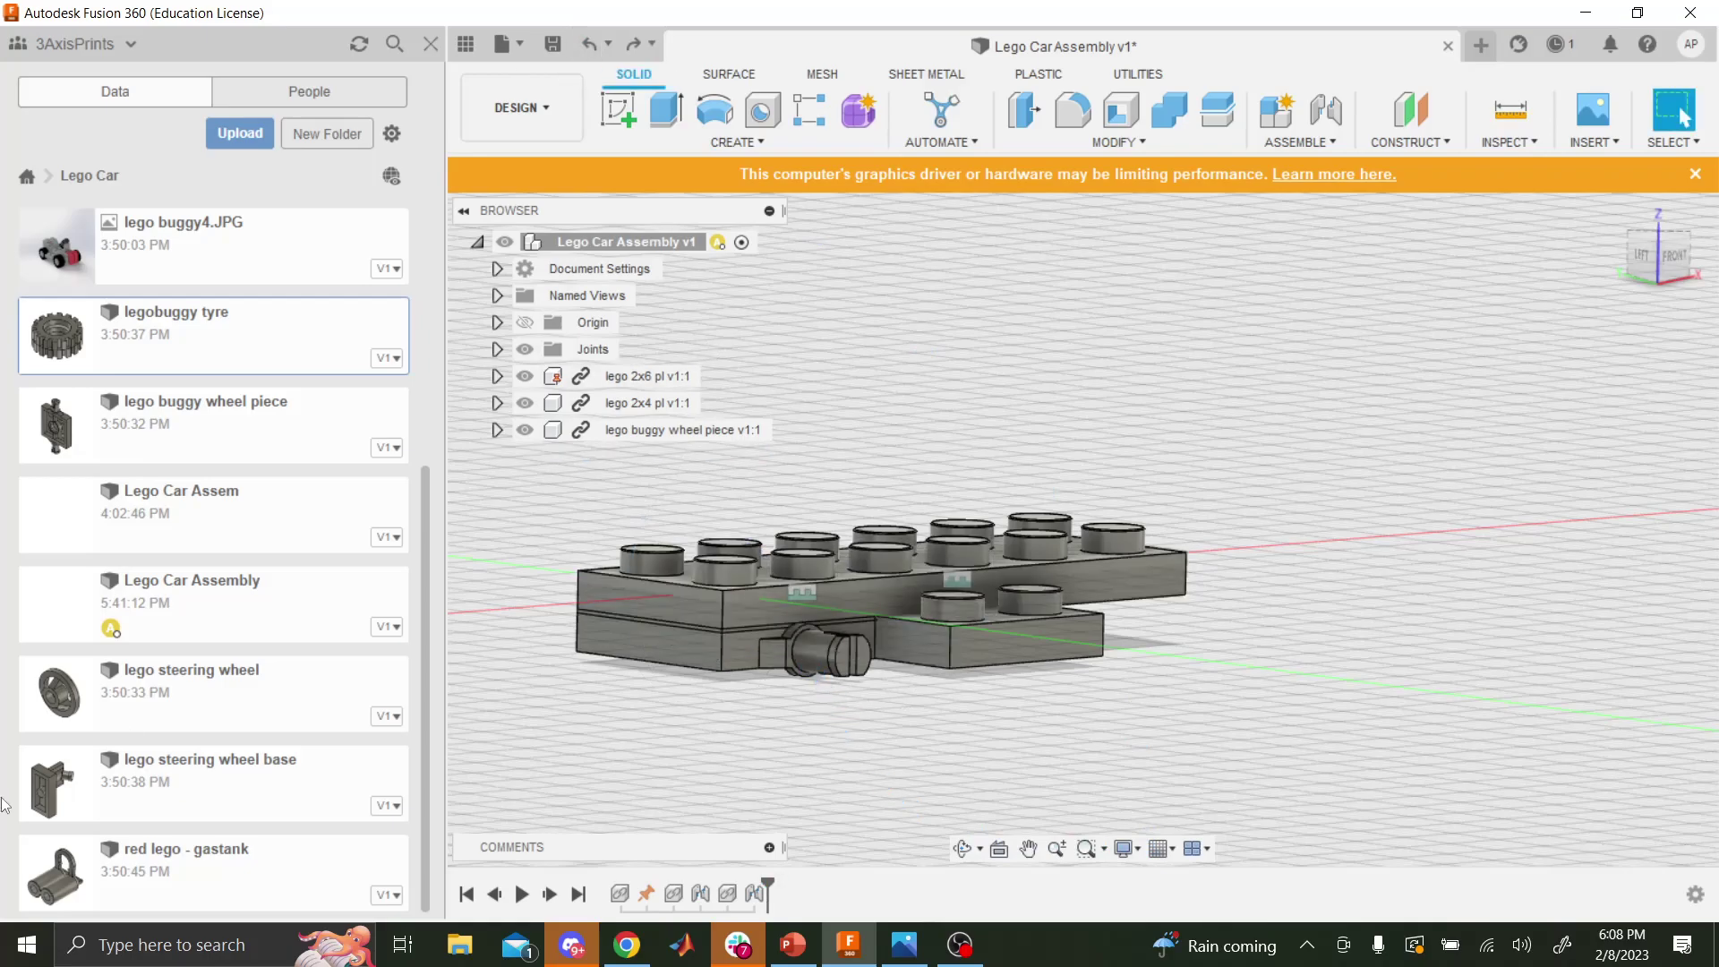
# - Create a blank design and save it as 'wheel assembly' in the Lego Car folder
pyautogui.click(1488, 43)
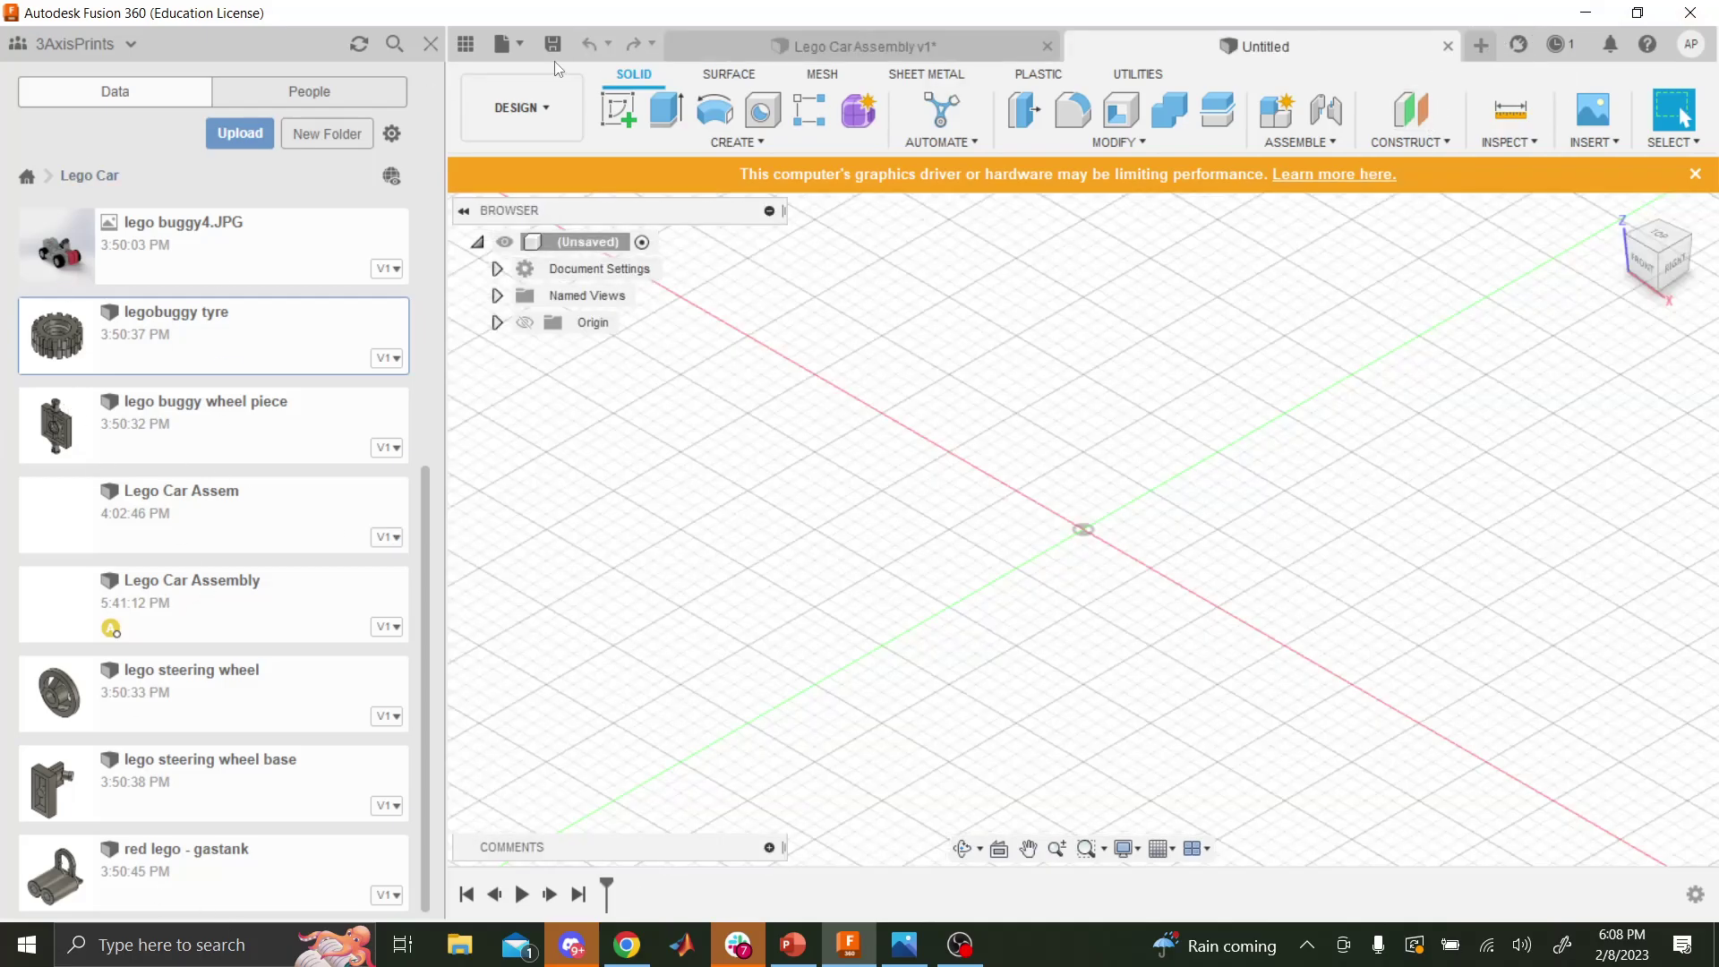
pyautogui.hotkey('ctrl', 's')
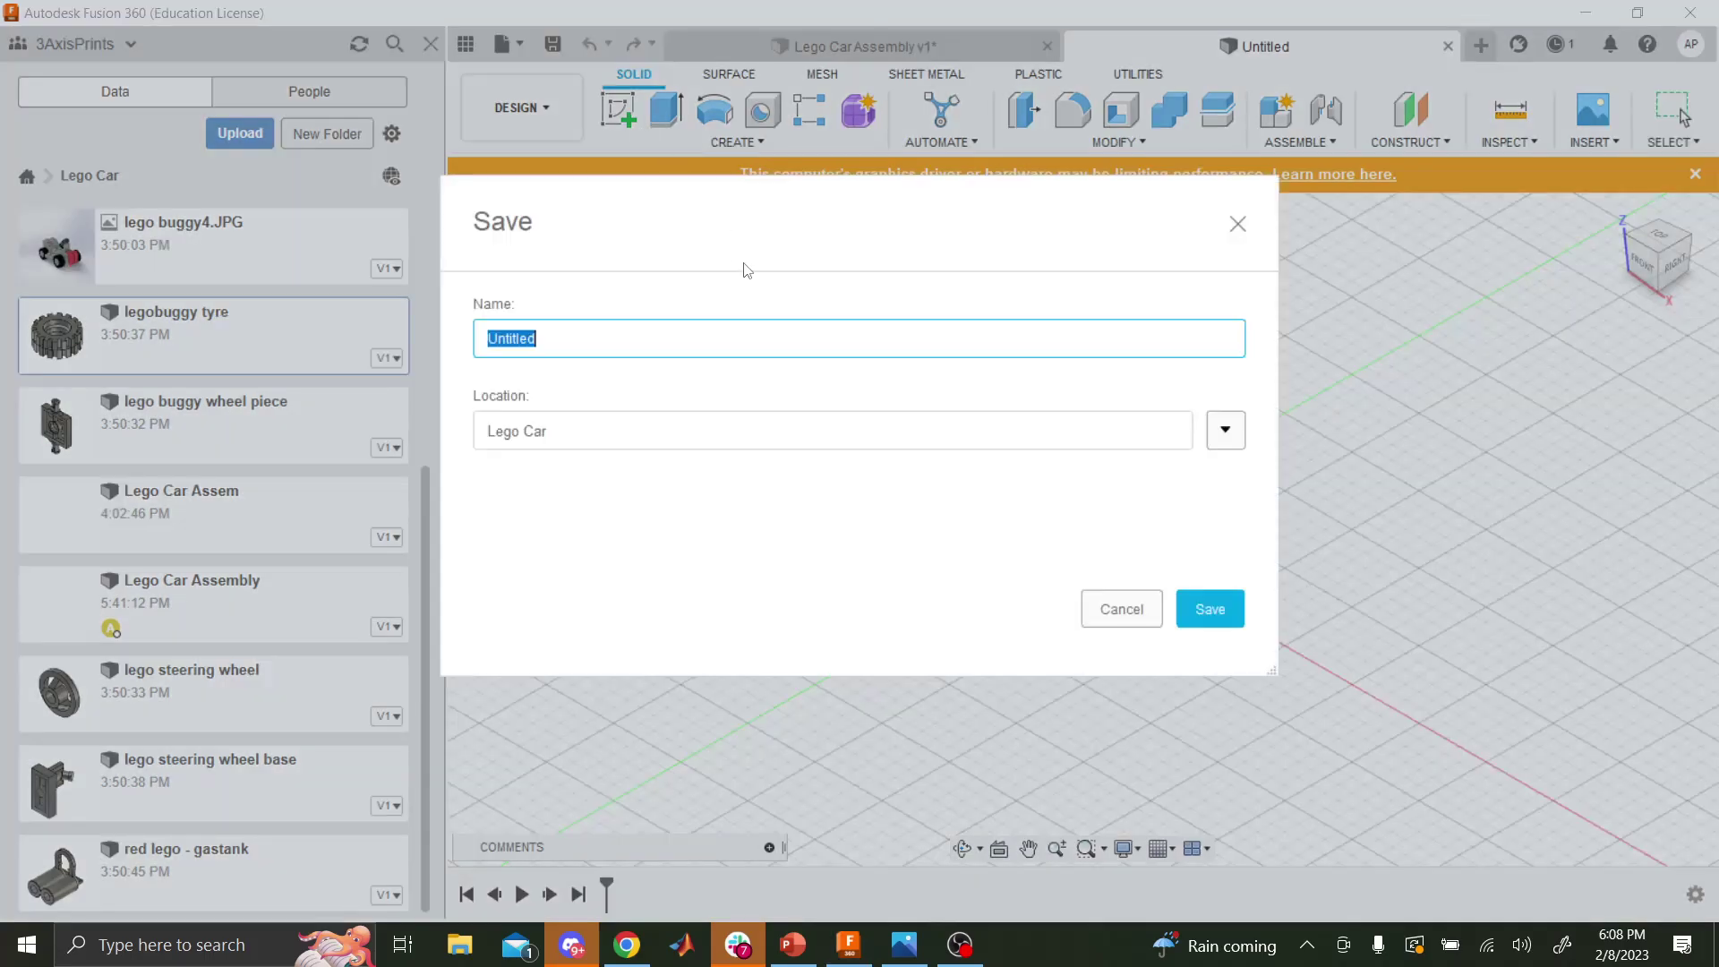
pyautogui.write('wheel assembly')
pyautogui.click(1210, 609)
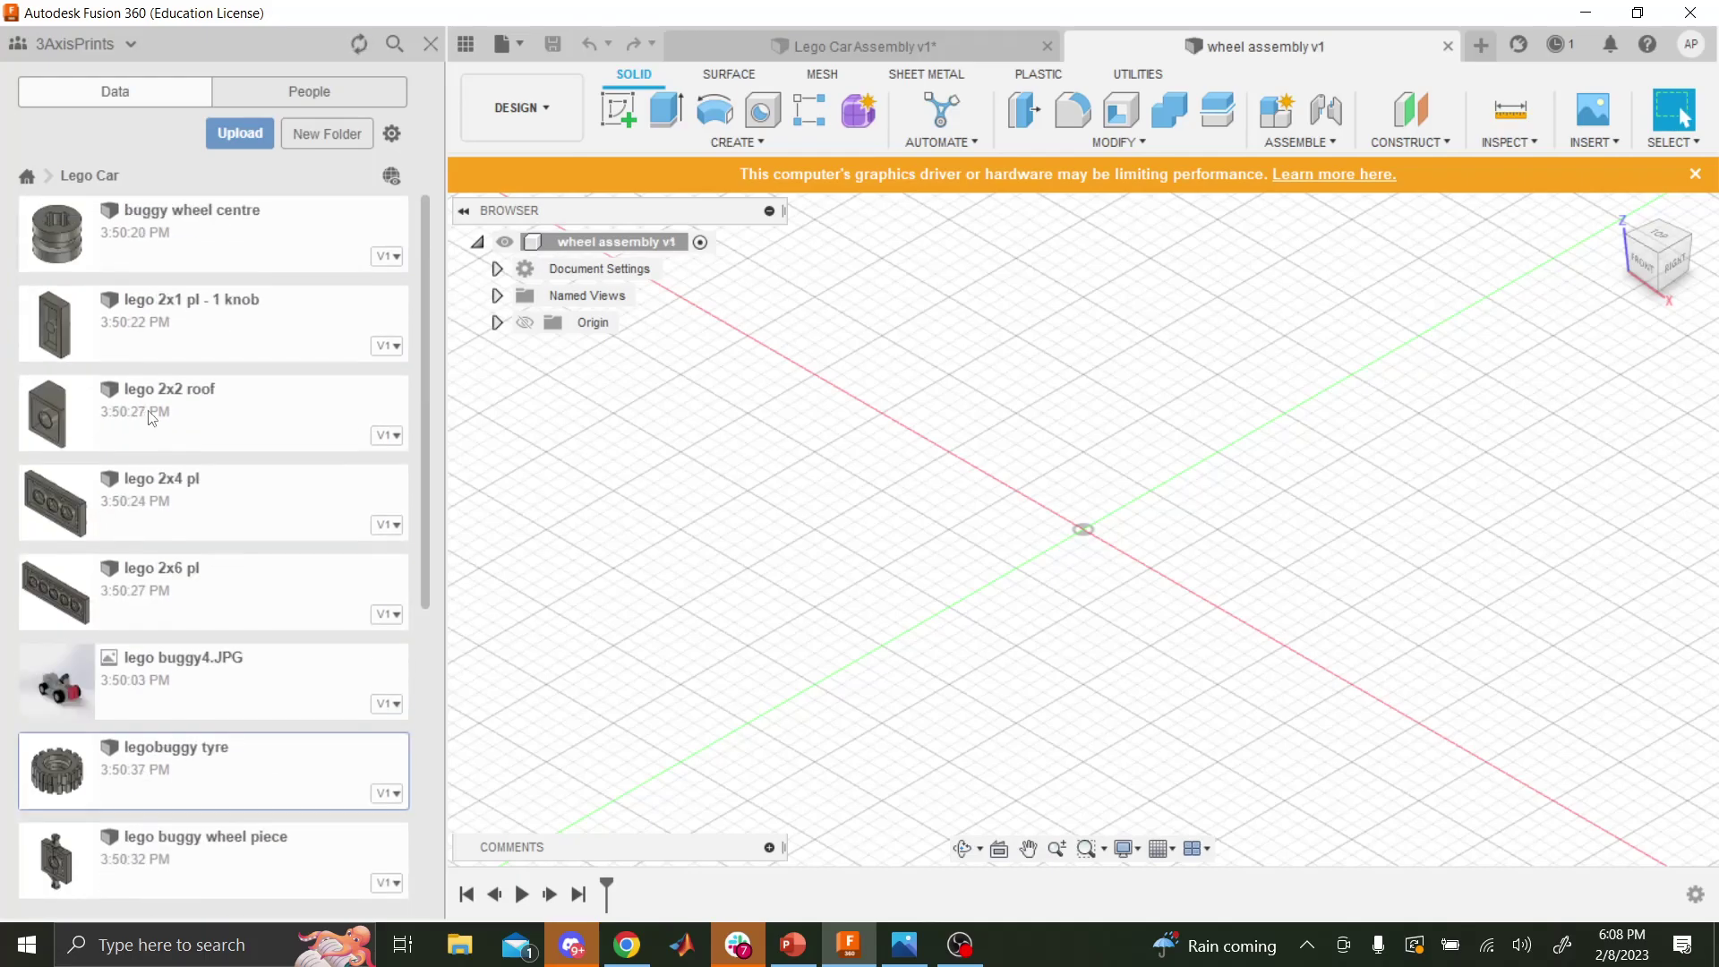
# - Insert the buggy wheel centre and rotate it 90° about Y onto its side
pyautogui.moveTo(47, 236); pyautogui.dragTo(1082, 475)
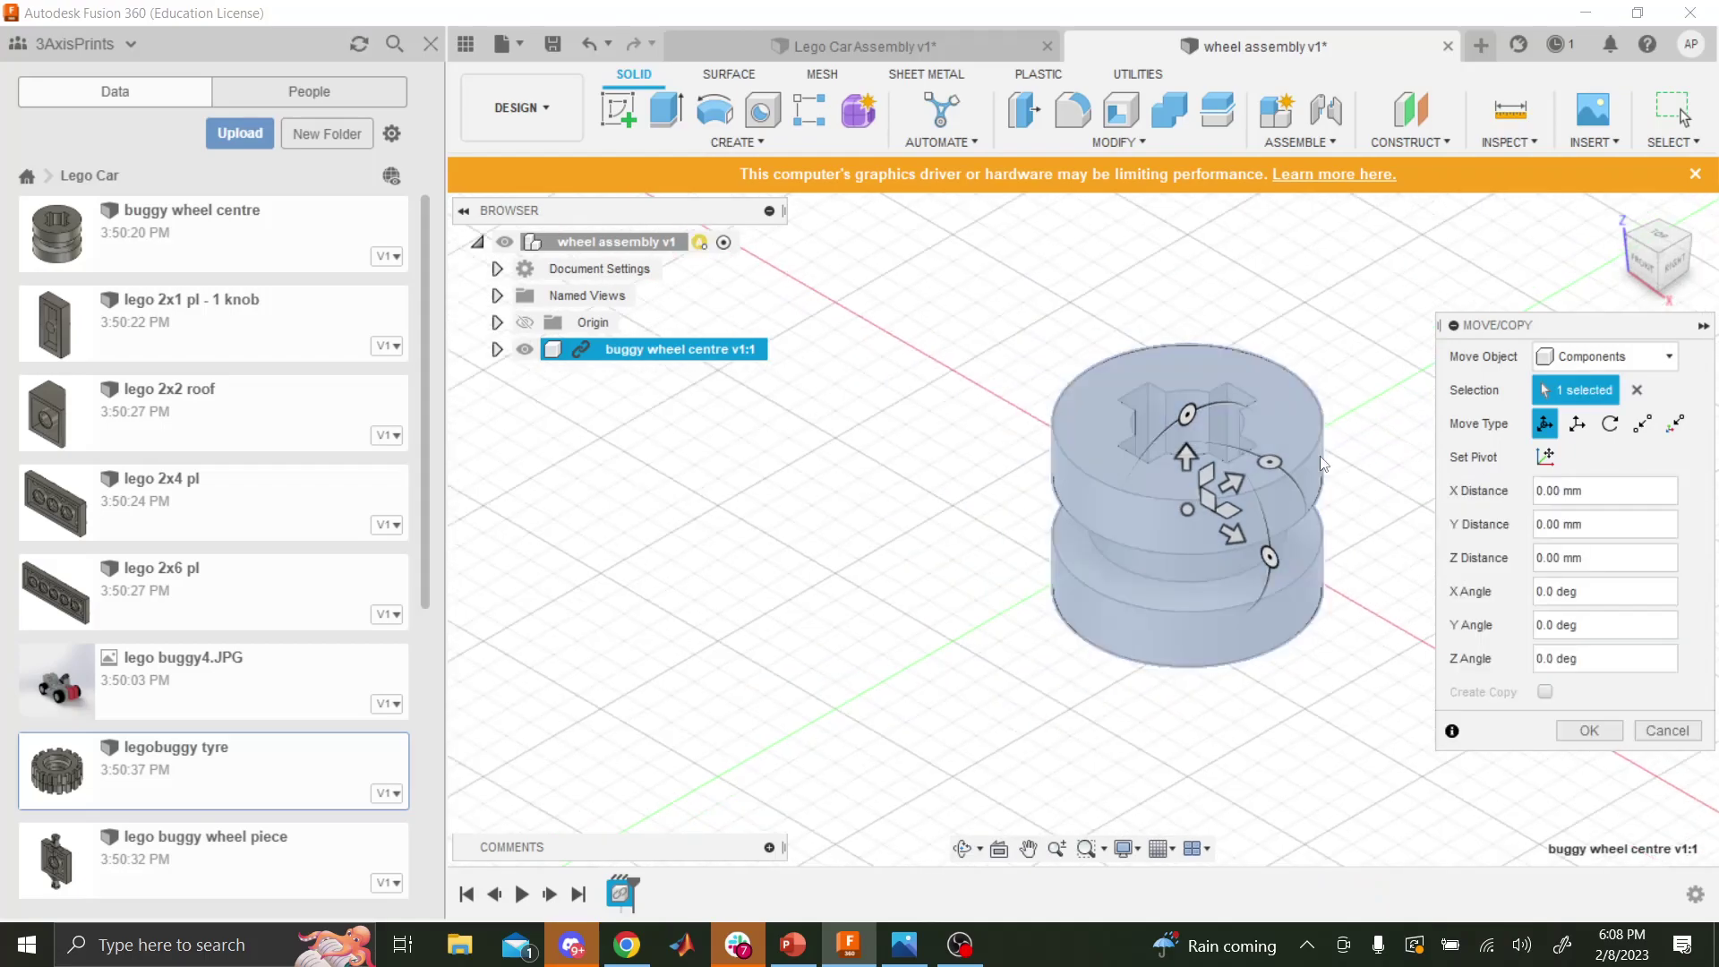
pyautogui.moveTo(1269, 556); pyautogui.dragTo(1187, 414)
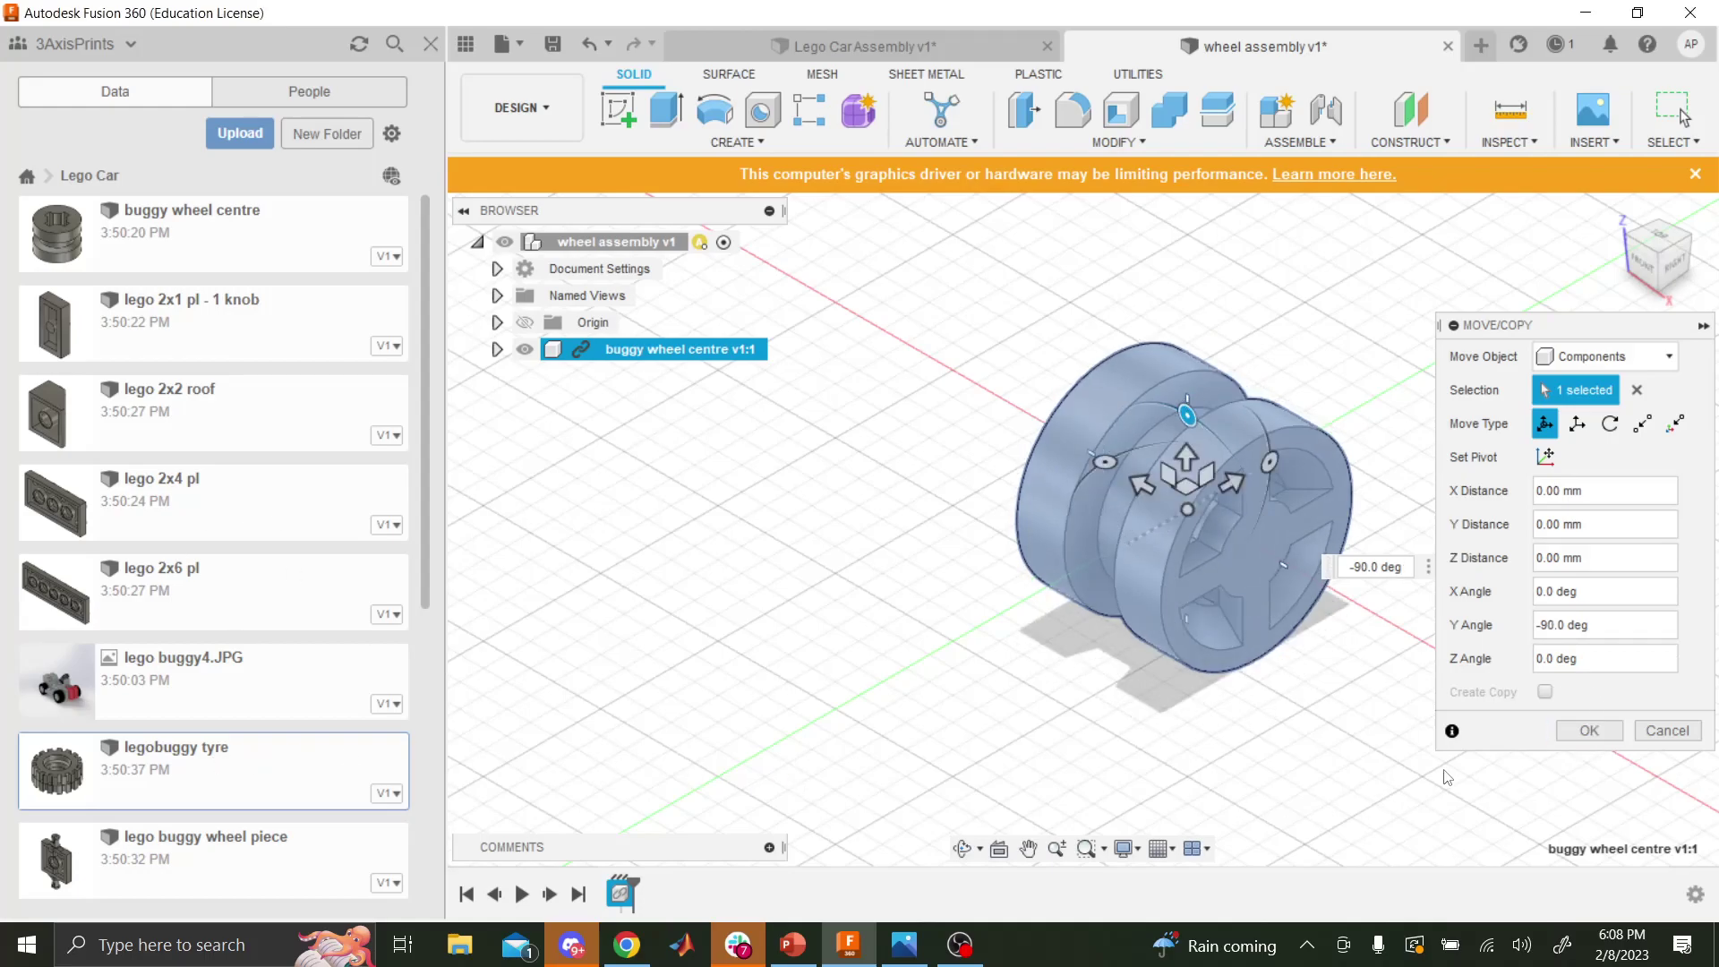
pyautogui.click(1589, 731)
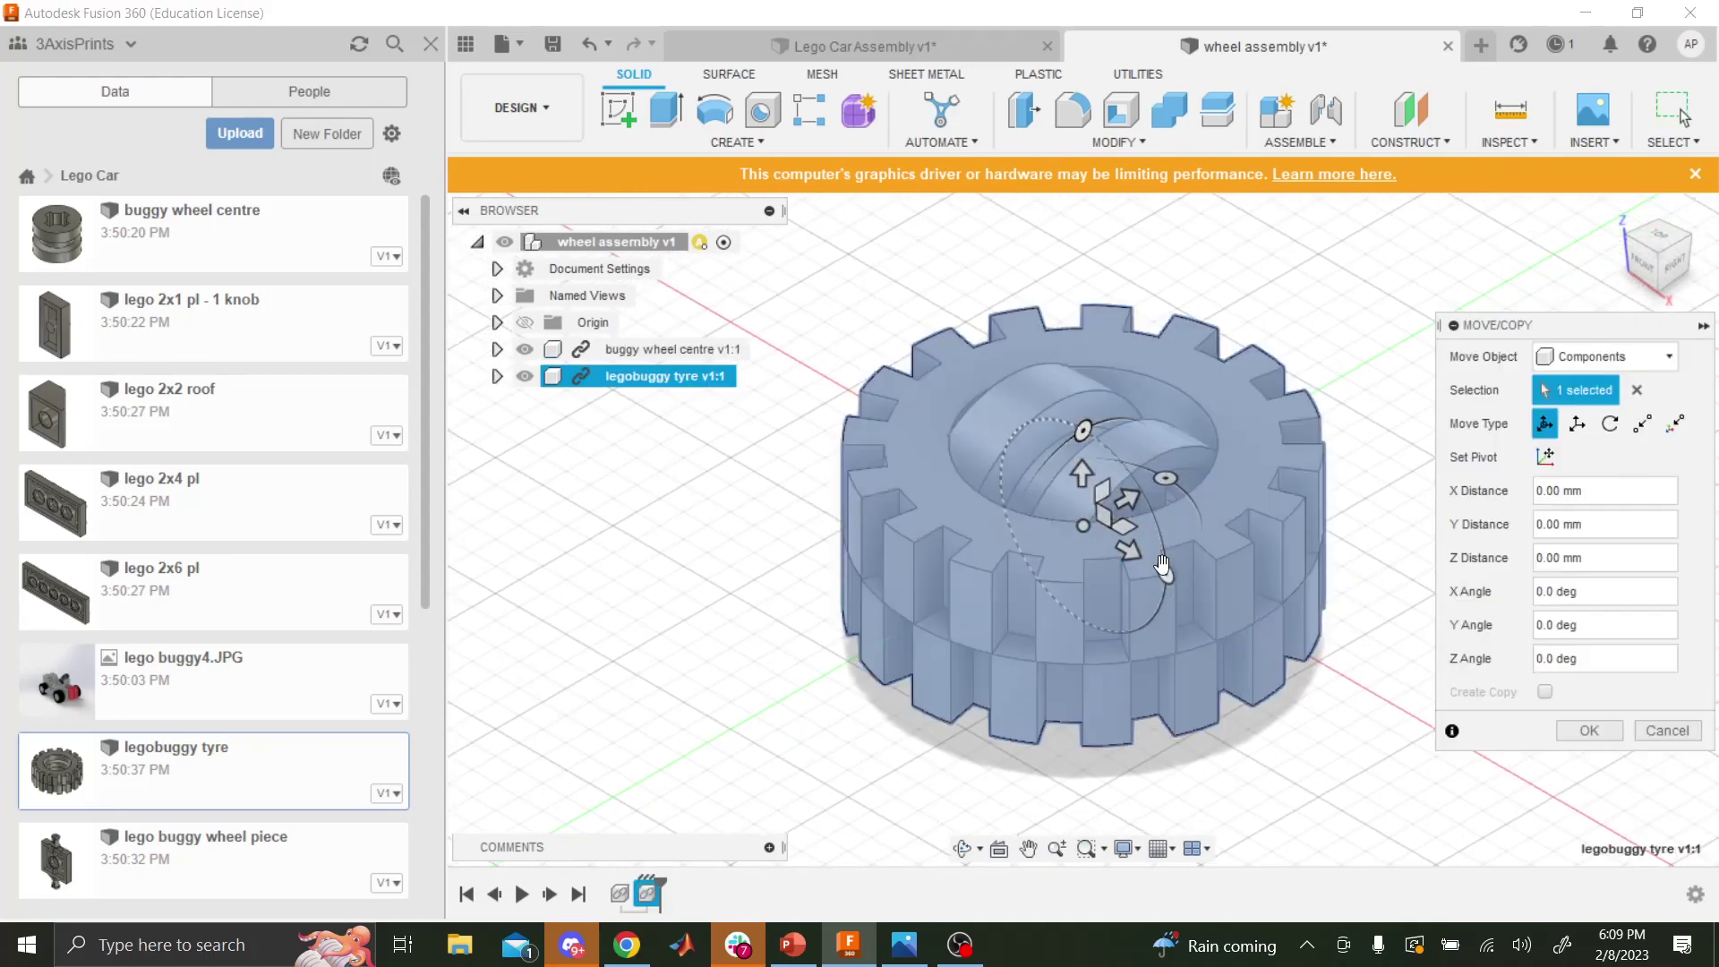
# - Rotate the legobuggy tyre 90° about Y and orbit to view the hub face
pyautogui.moveTo(1164, 568); pyautogui.dragTo(1155, 573)
pyautogui.click(1588, 731)
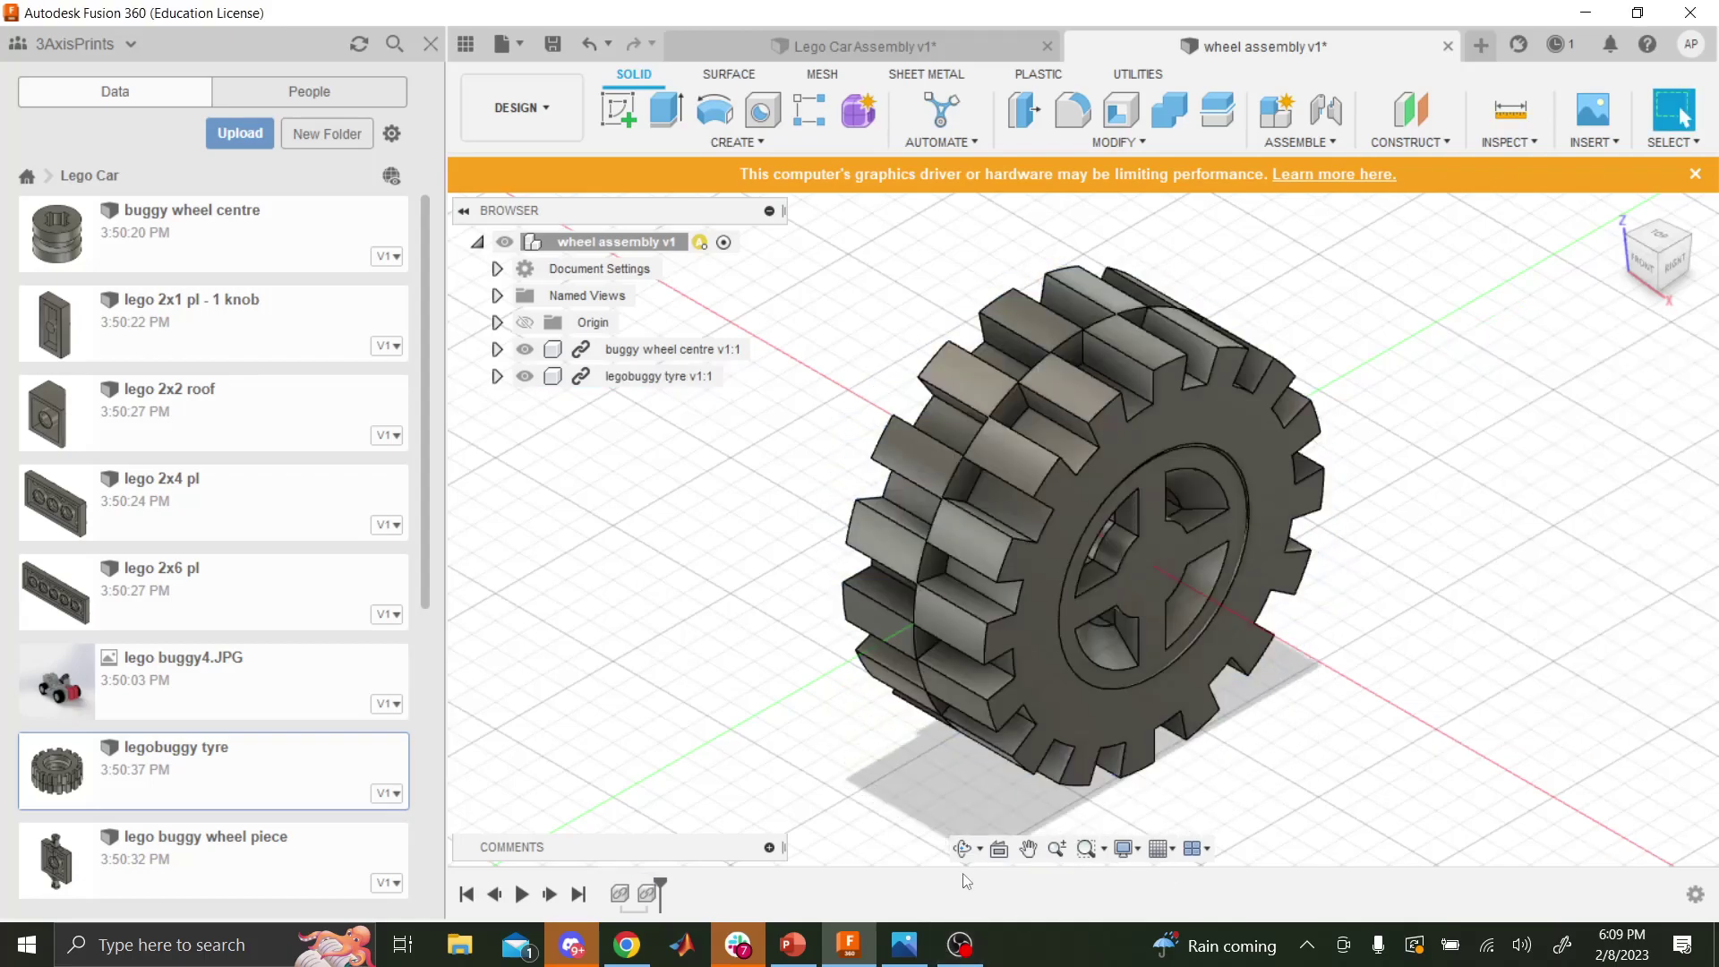
pyautogui.click(962, 846)
pyautogui.moveTo(1074, 627); pyautogui.dragTo(1085, 685)
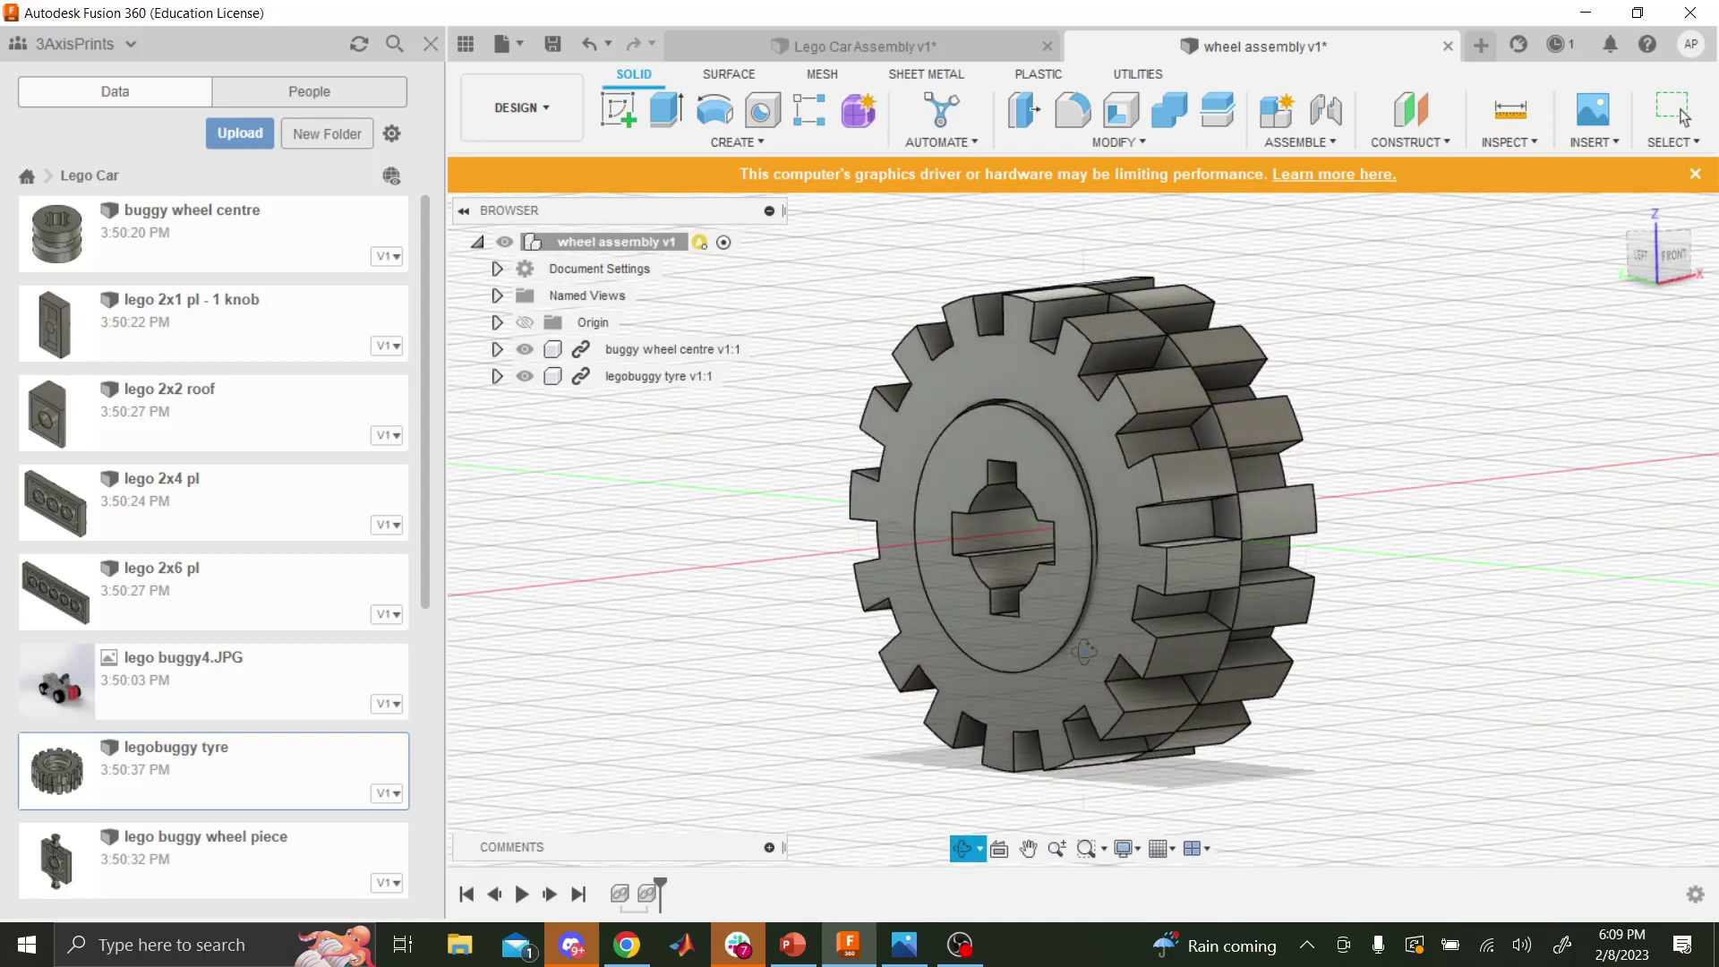
pyautogui.press('Escape')
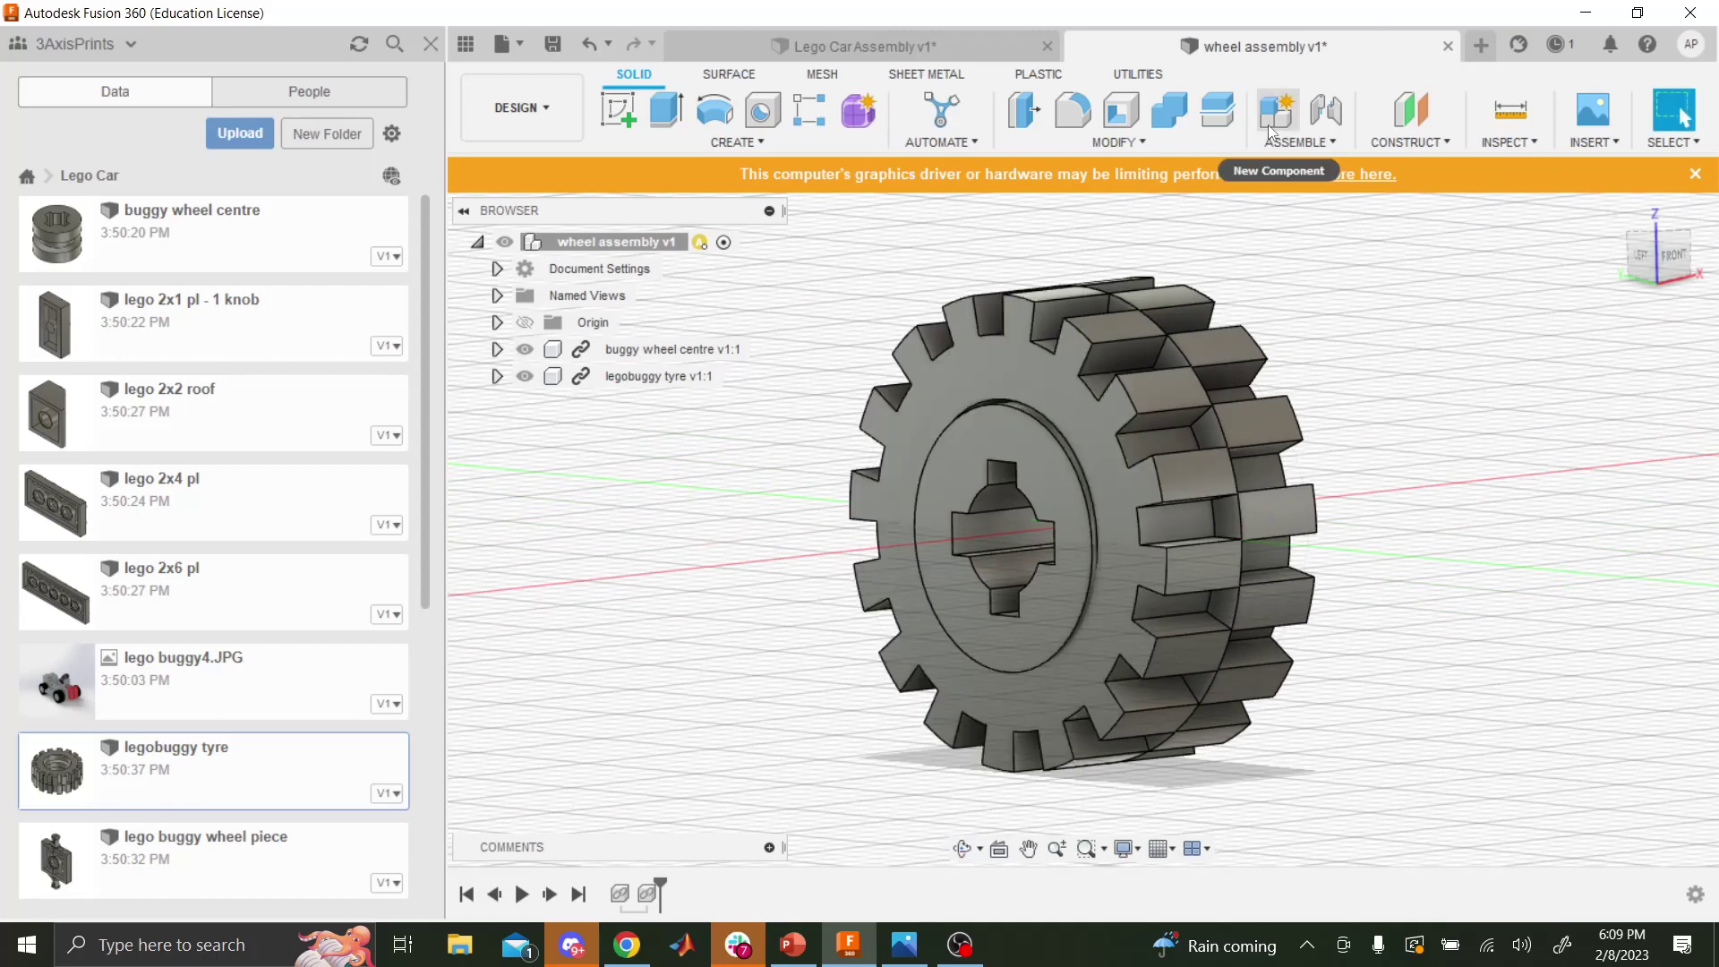
# - Make a first joint attempt between the tyre and wheel centre, then back out of it
pyautogui.click(1322, 126)
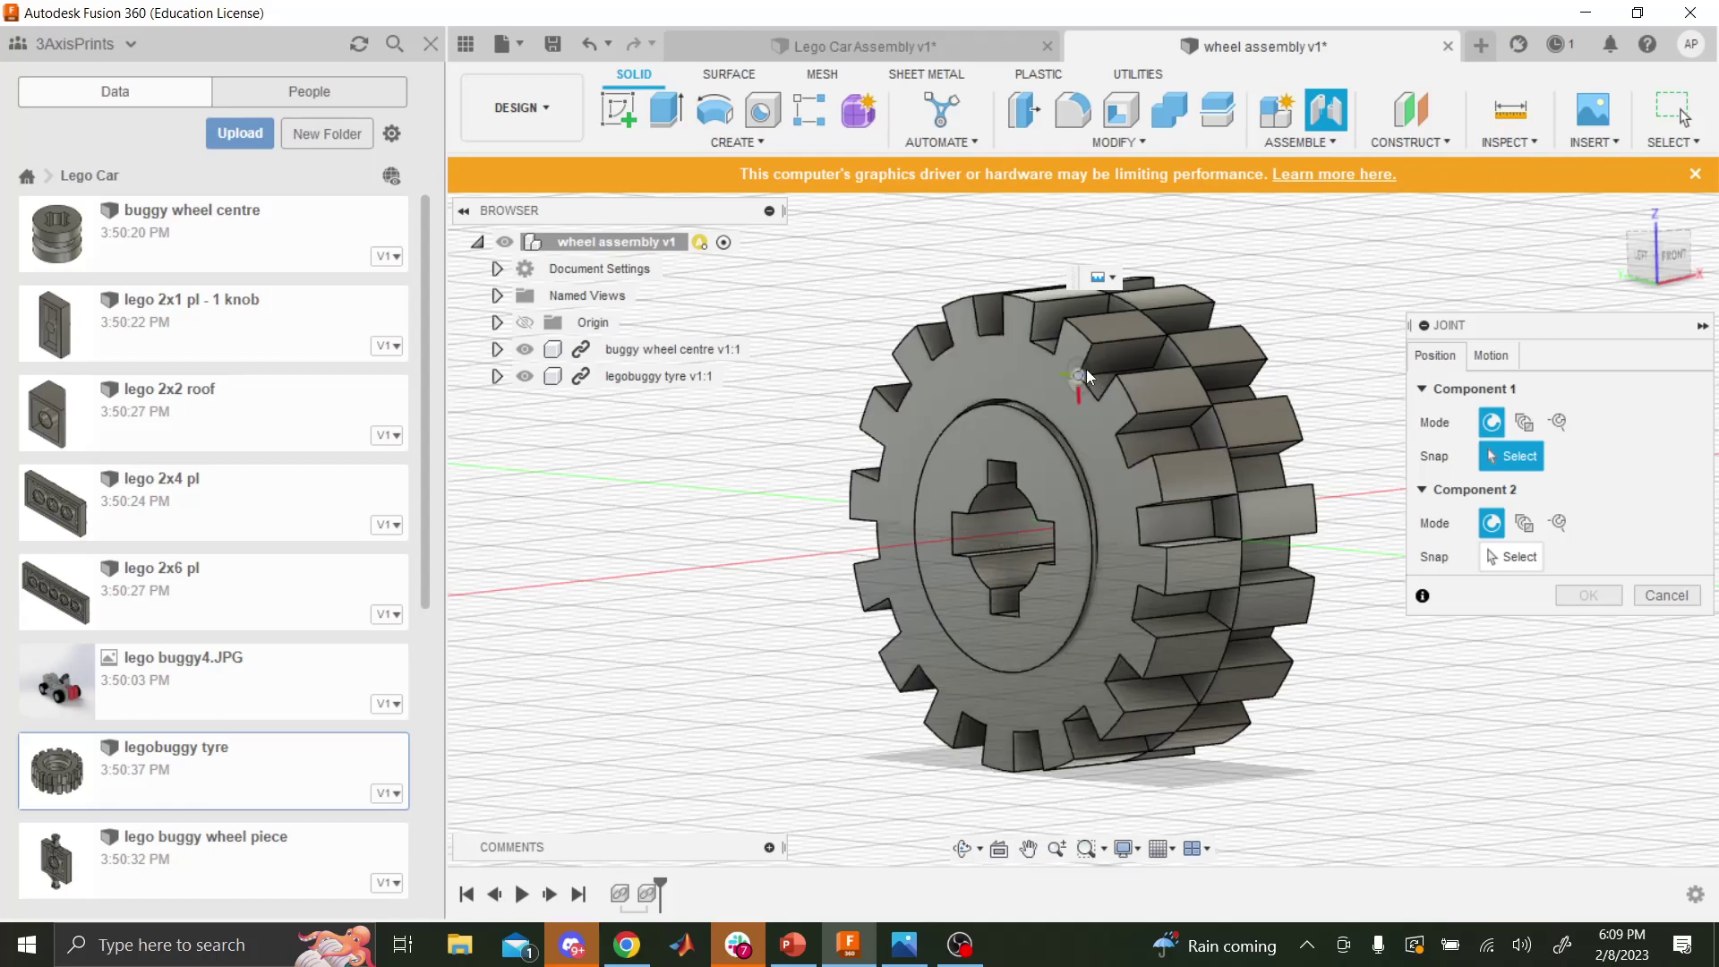
pyautogui.click(1066, 384)
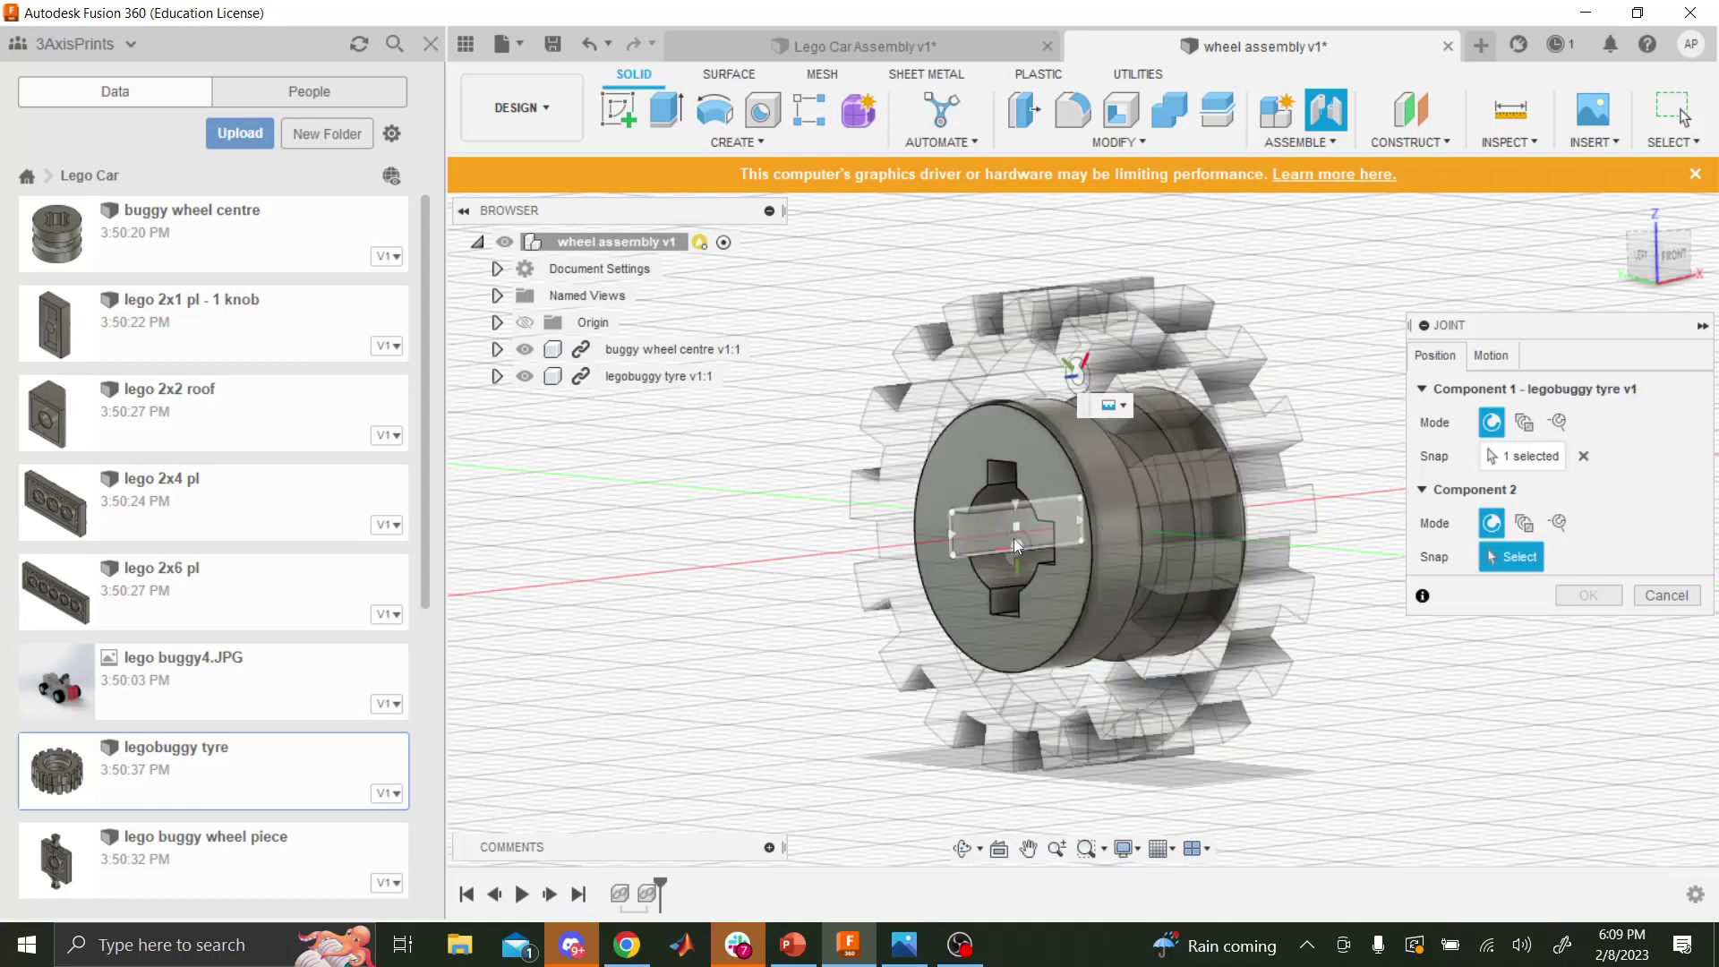
pyautogui.click(1057, 653)
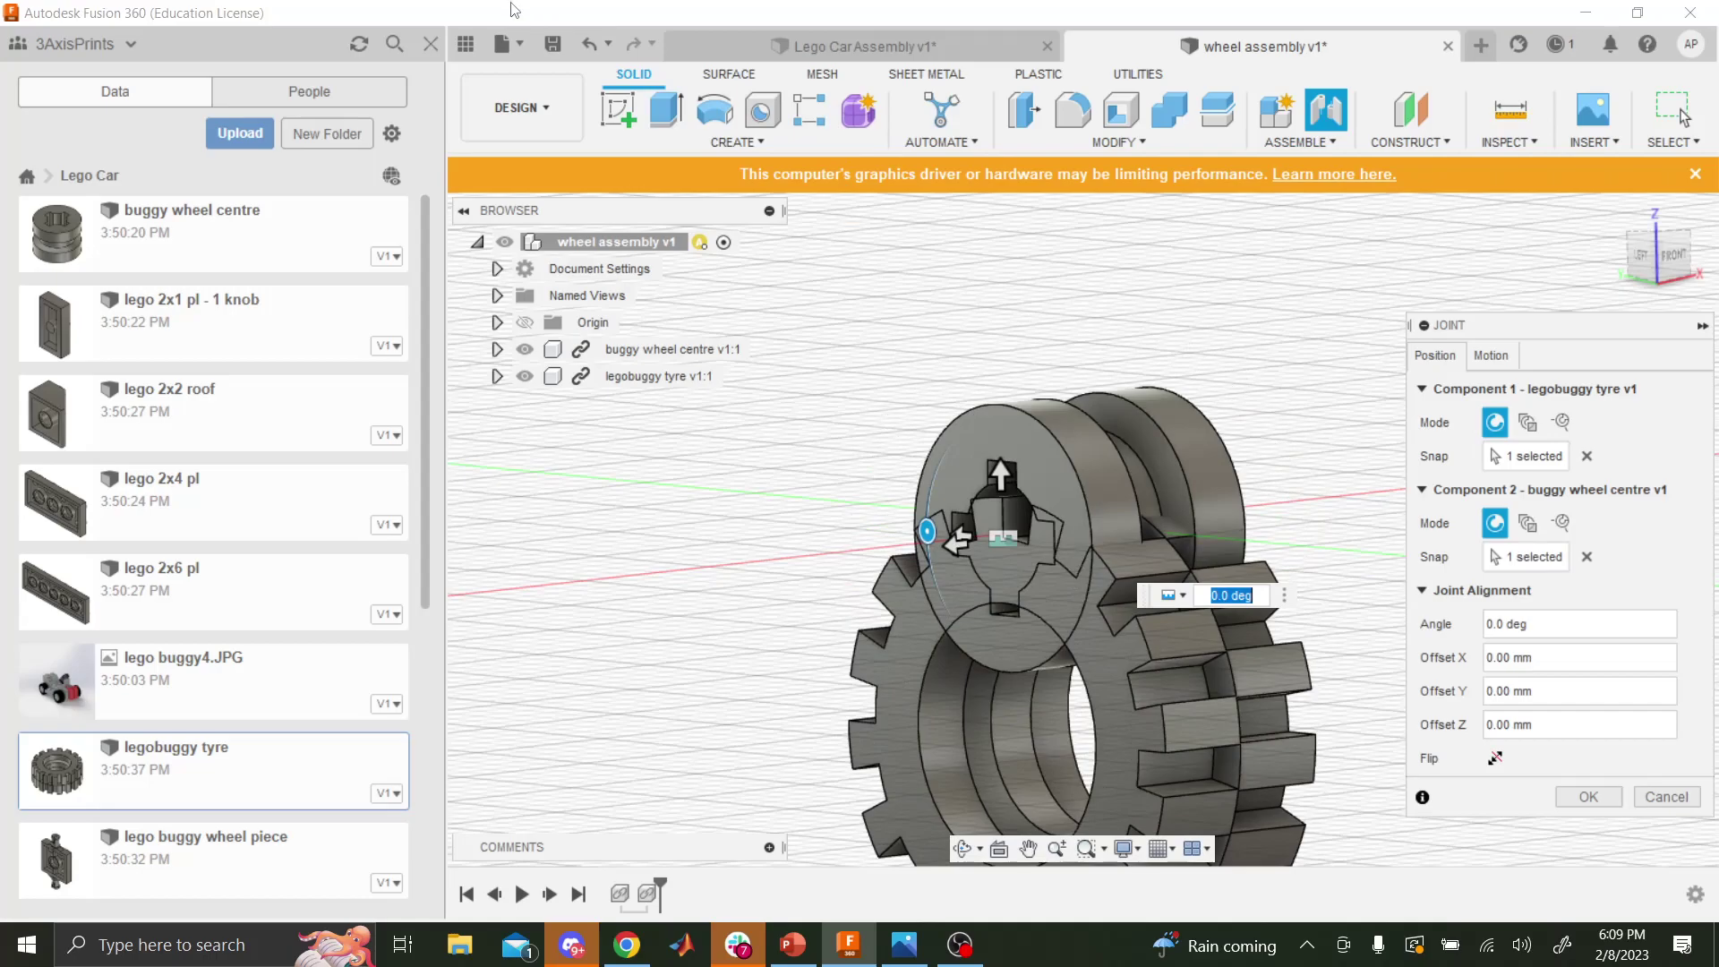
pyautogui.press('Return')
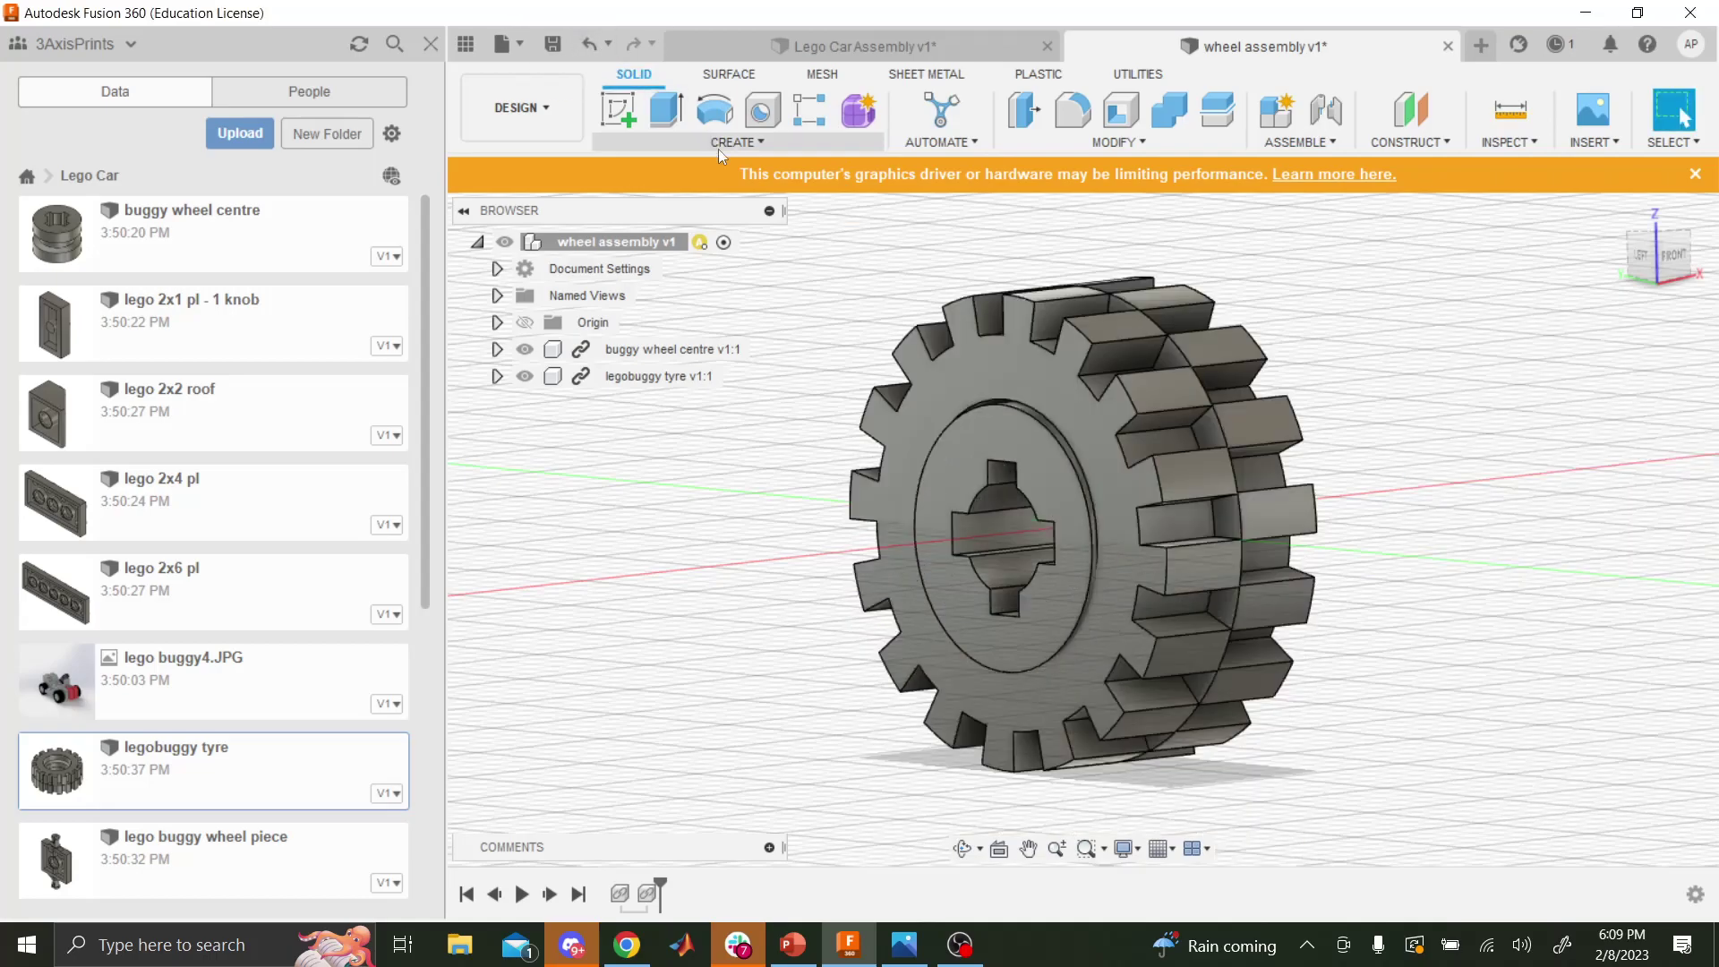
# - Joint the tyre rim to the wheel centre rim, flipped to 180°
pyautogui.click(1310, 119)
pyautogui.scroll(5, 1035, 385)
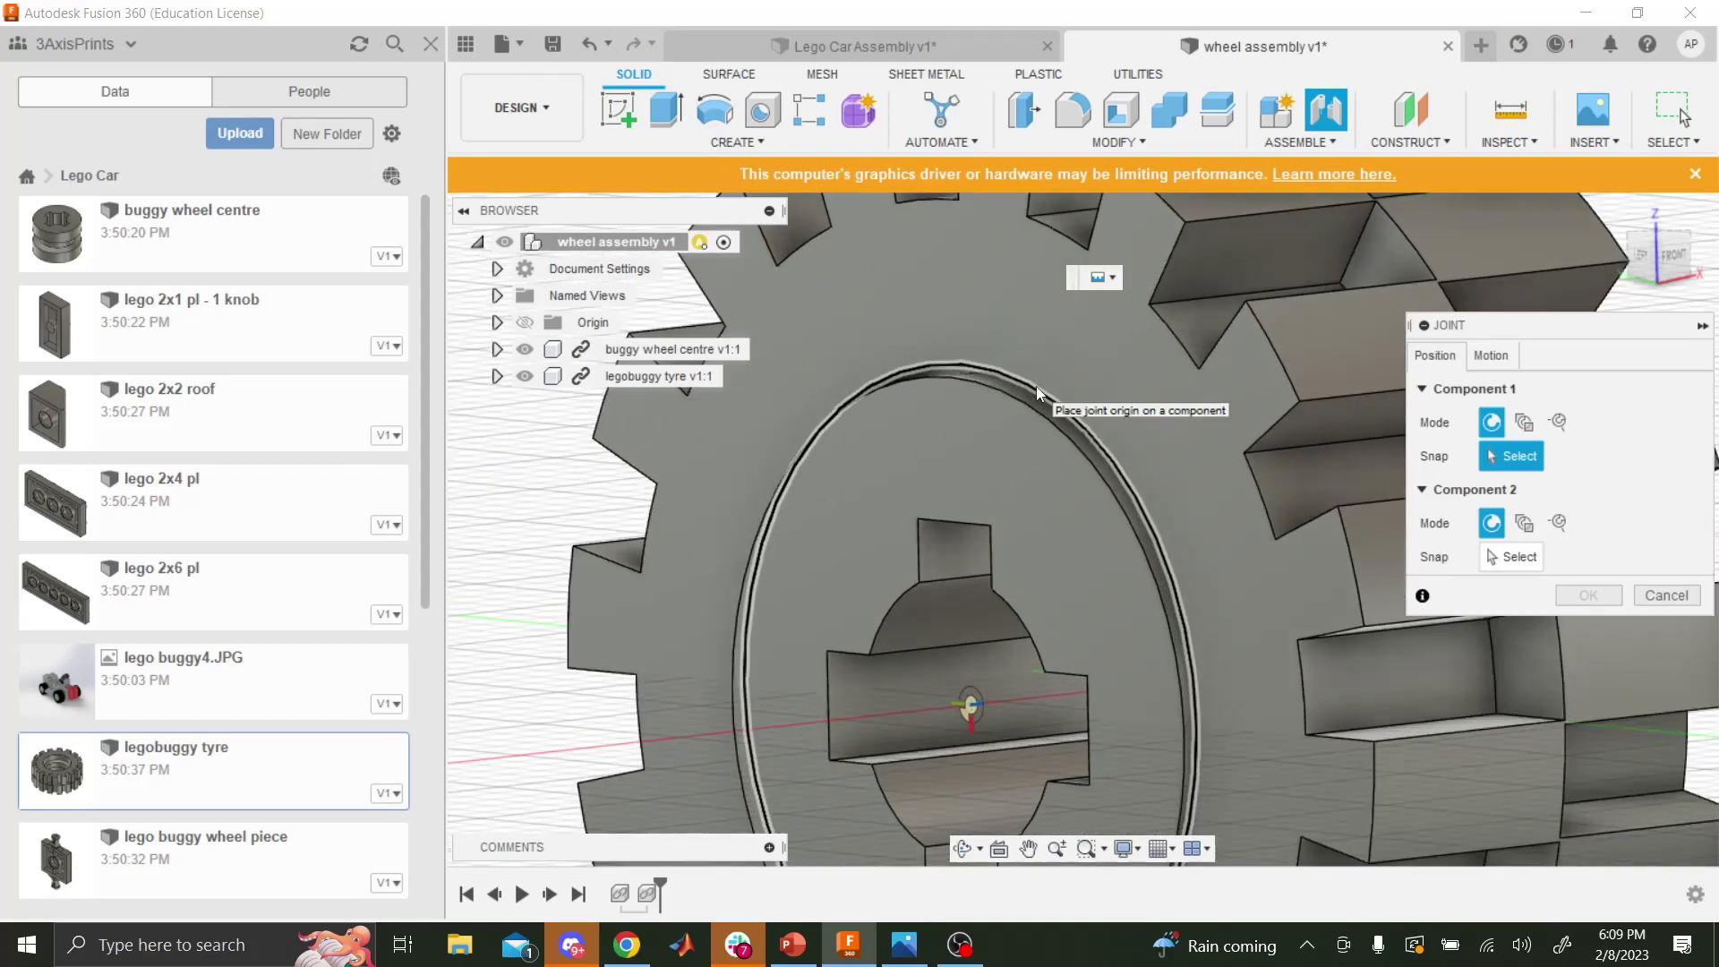
pyautogui.click(1035, 385)
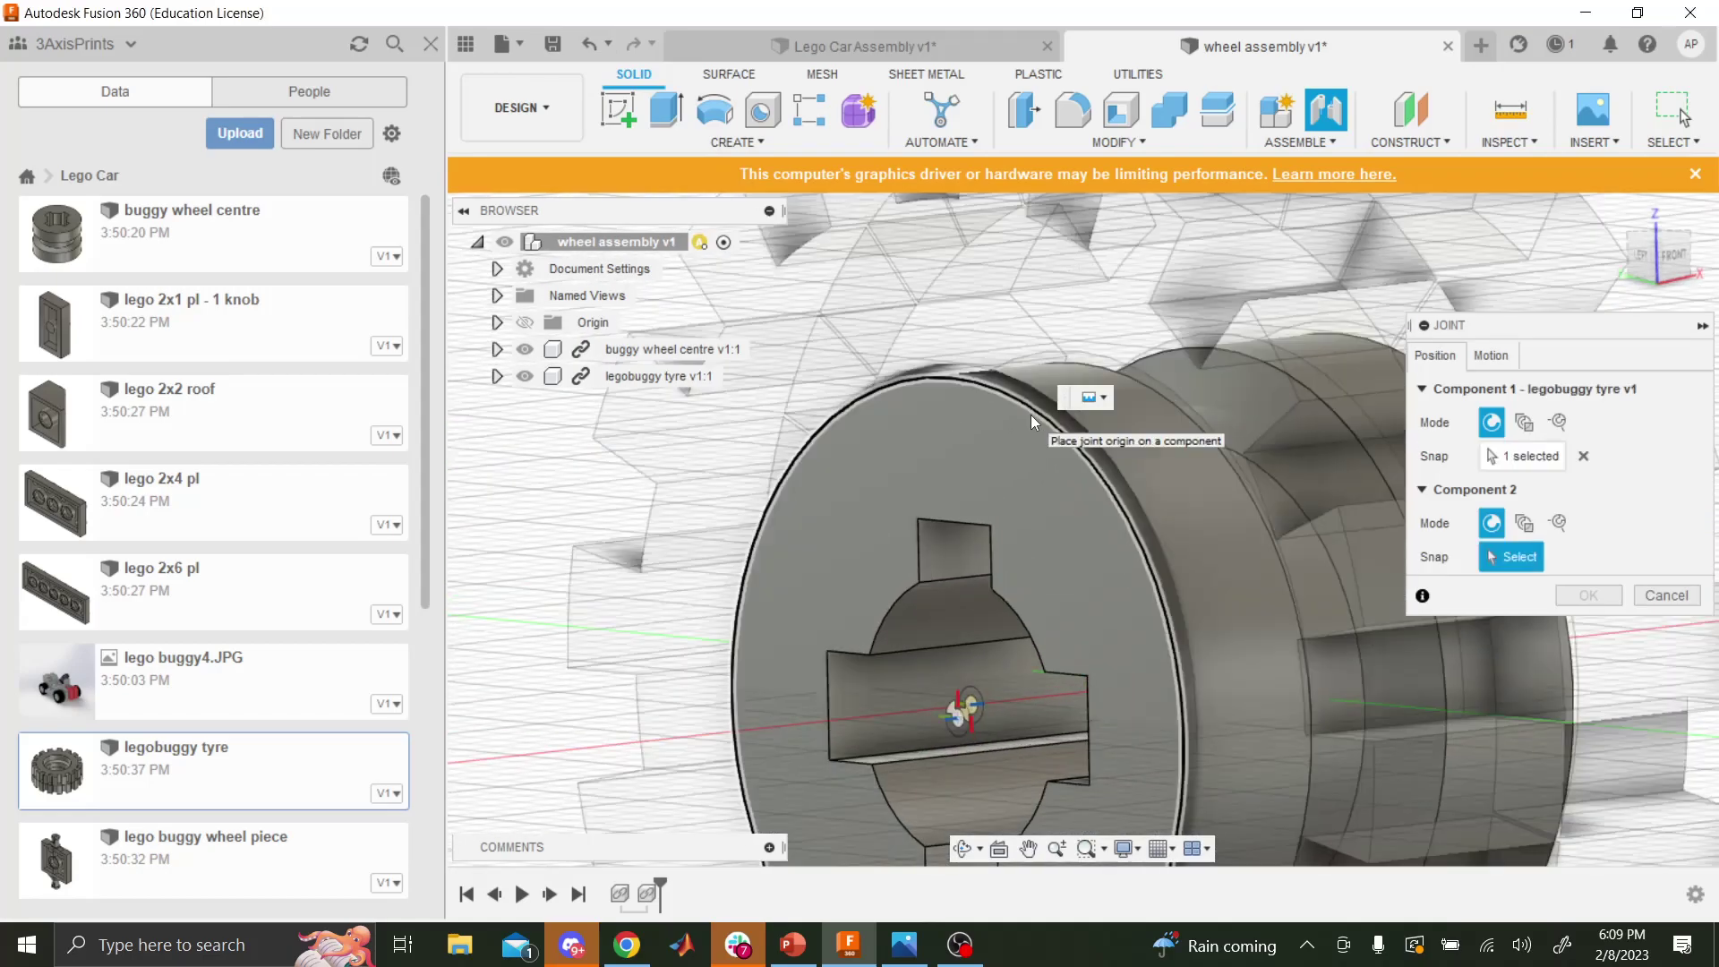
pyautogui.click(1030, 416)
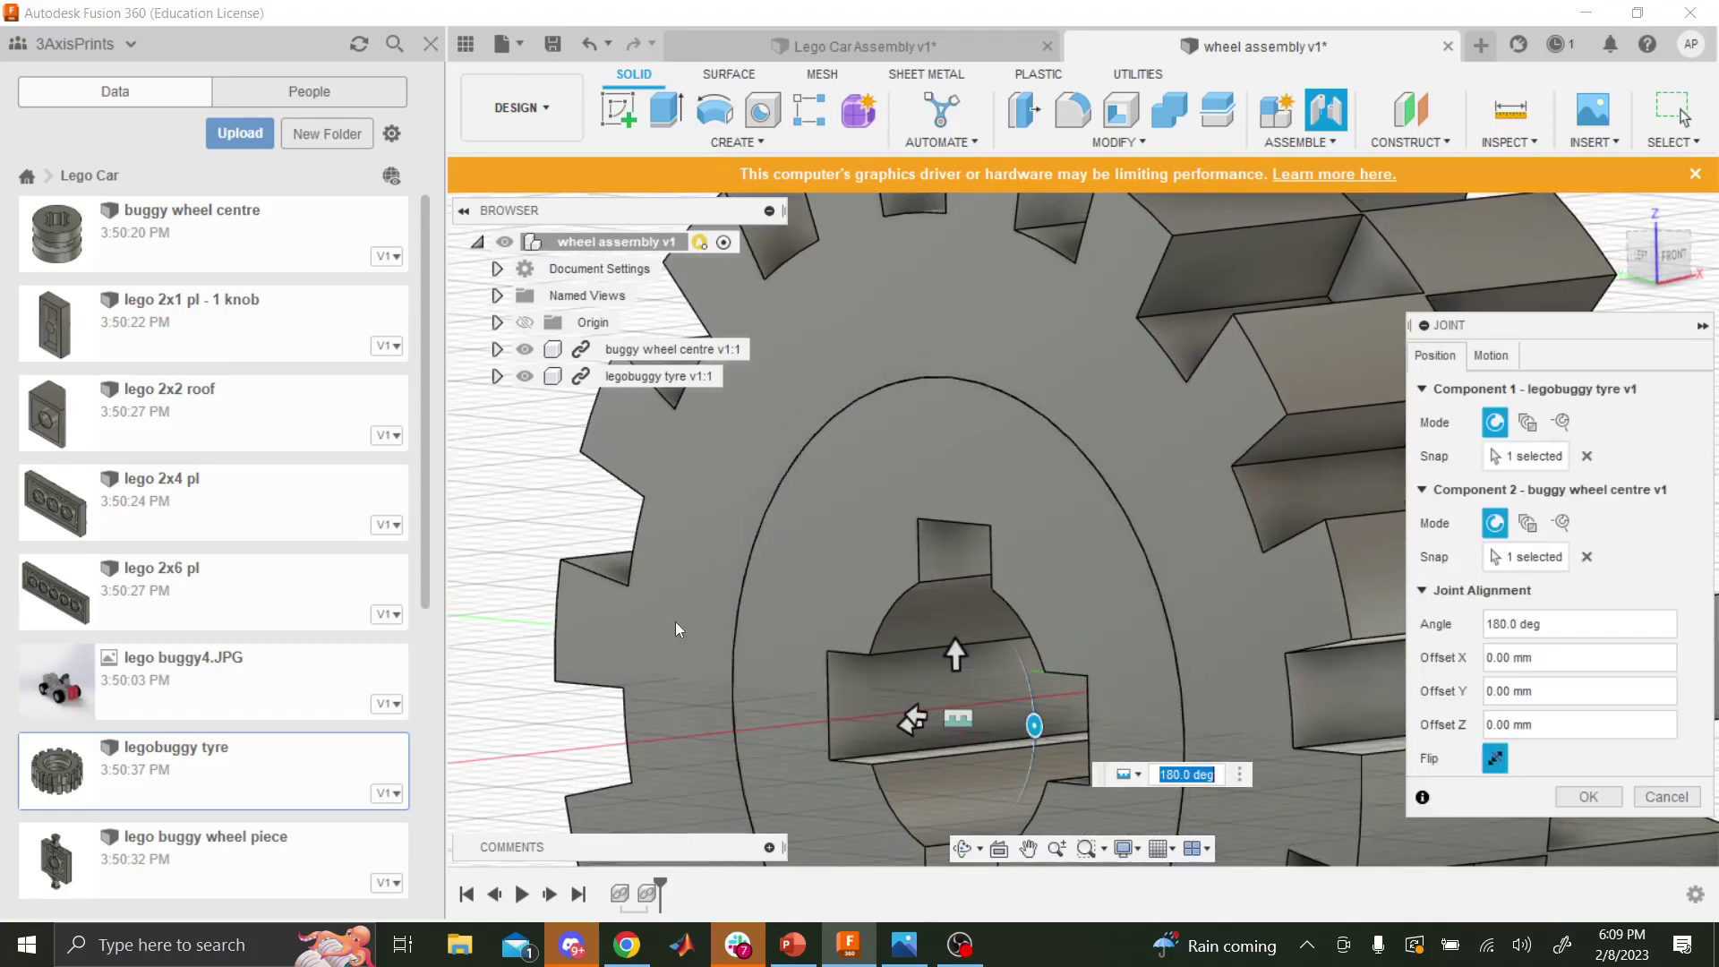
pyautogui.scroll(3, 861, 598)
pyautogui.scroll(-5, 861, 598)
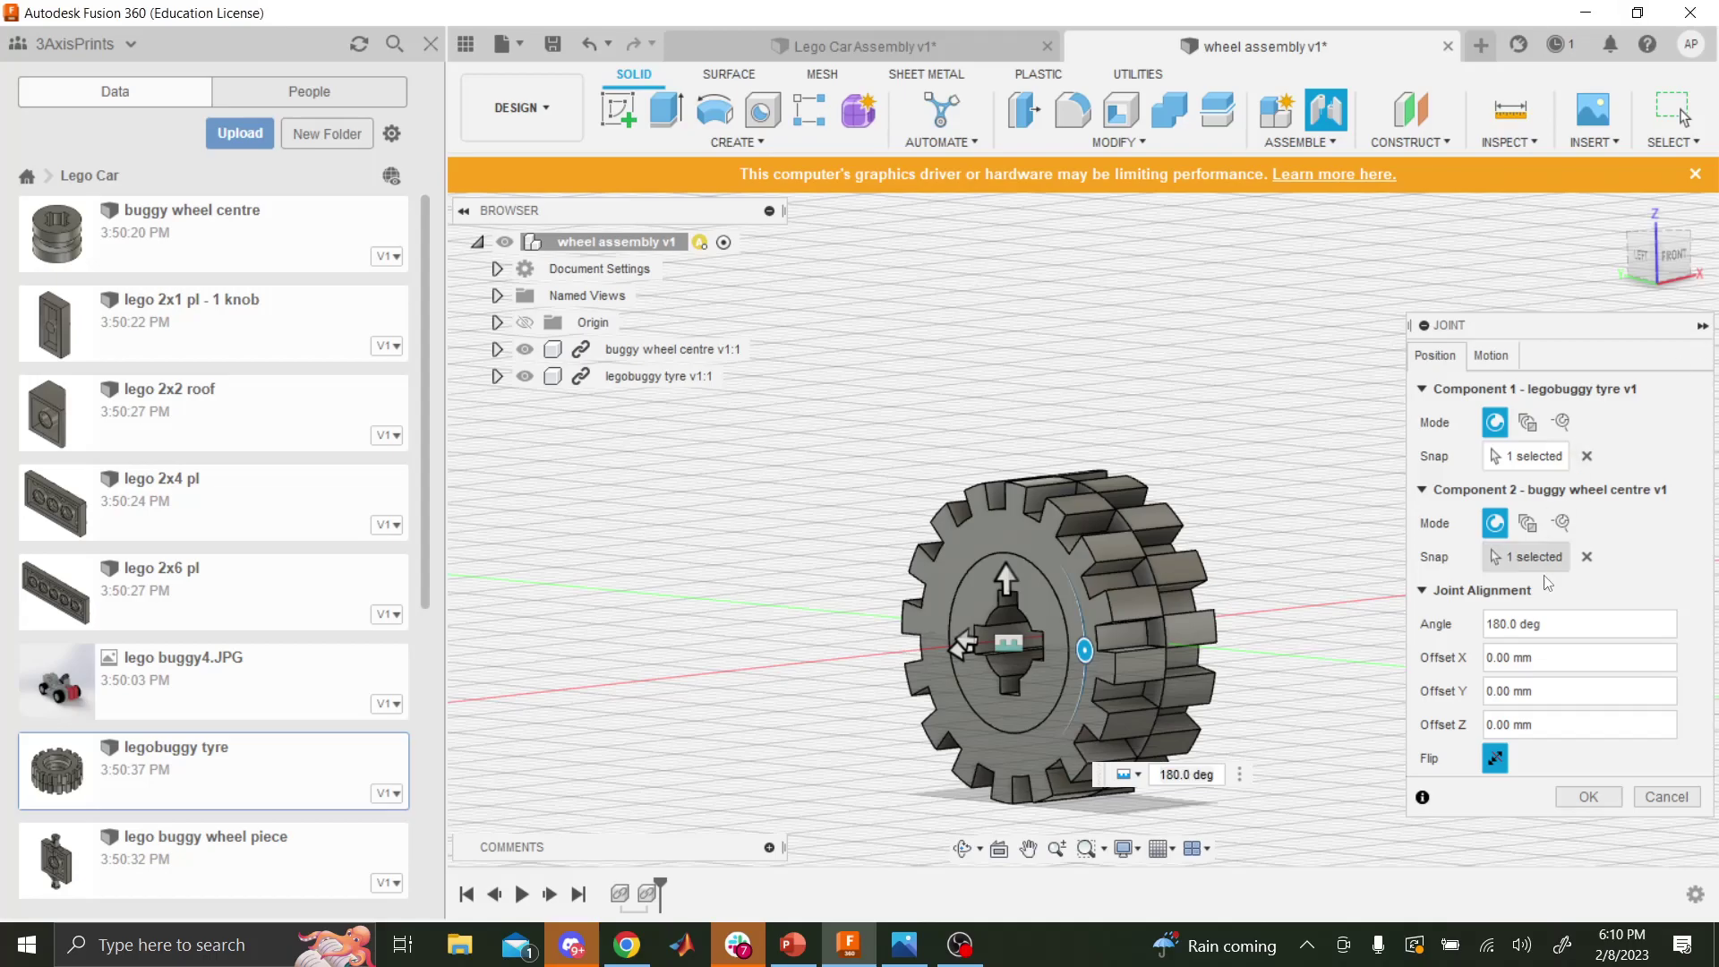
pyautogui.click(1588, 797)
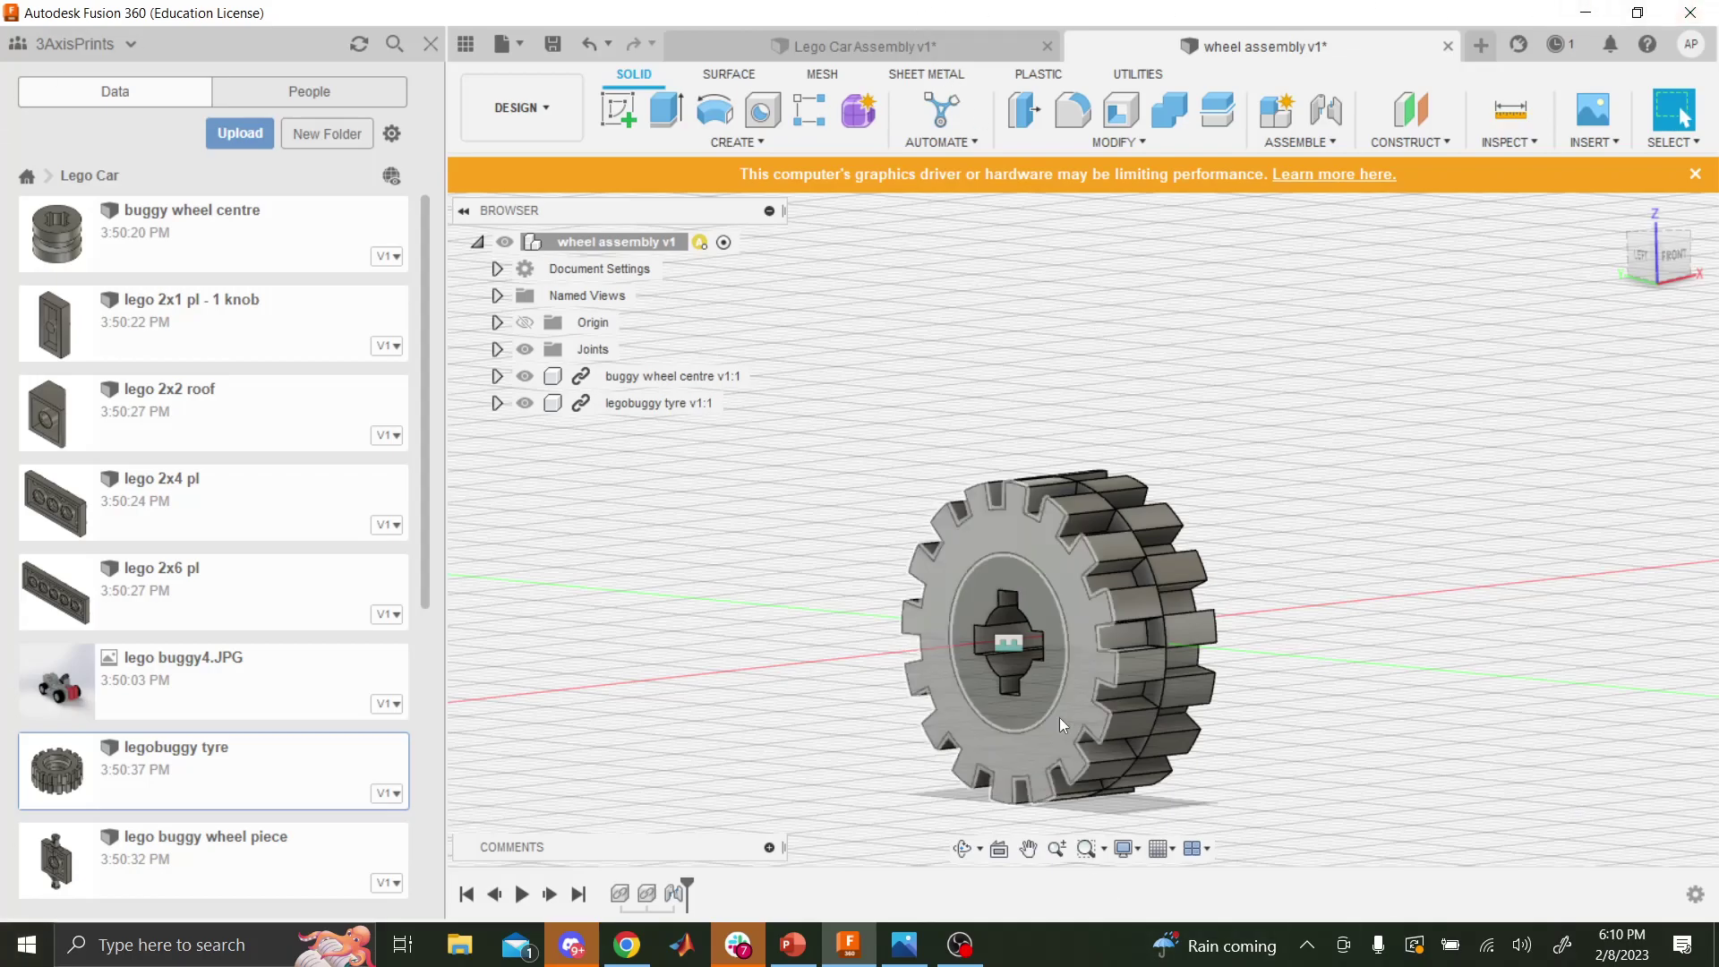
# - Check the wheel joint, save the wheel assembly version, and return to the Lego Car Assembly
pyautogui.moveTo(1051, 710); pyautogui.dragTo(1048, 718)
pyautogui.scroll(5, 1047, 718)
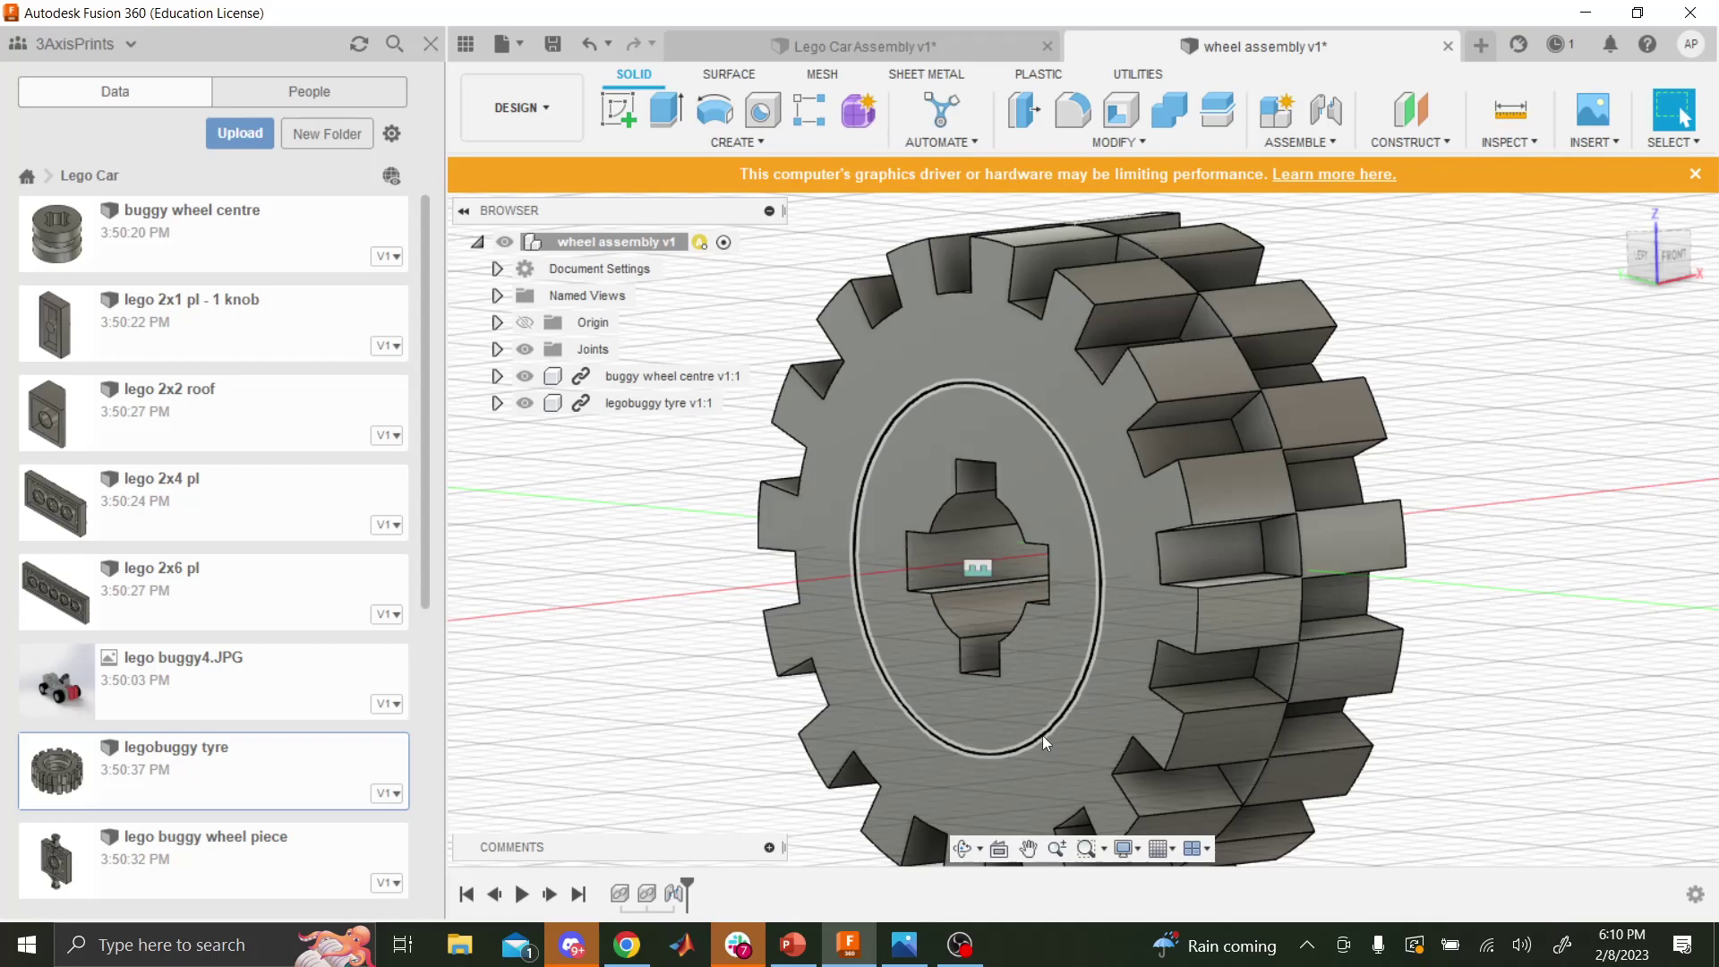
pyautogui.click(554, 45)
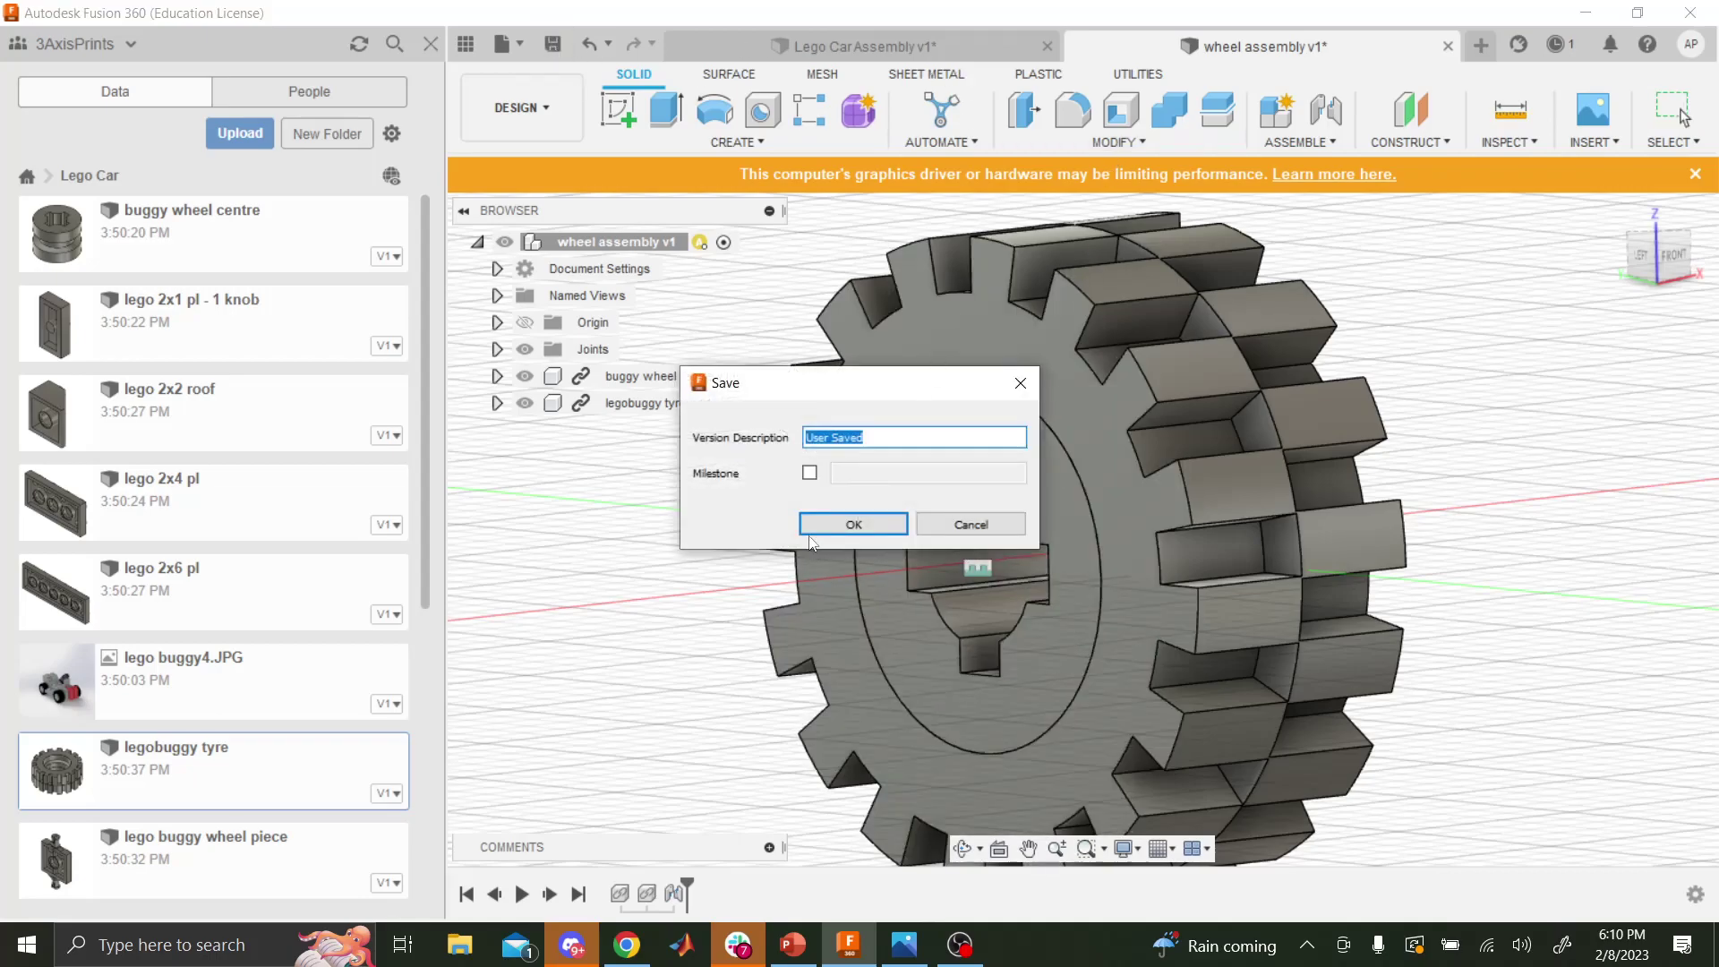
pyautogui.click(853, 523)
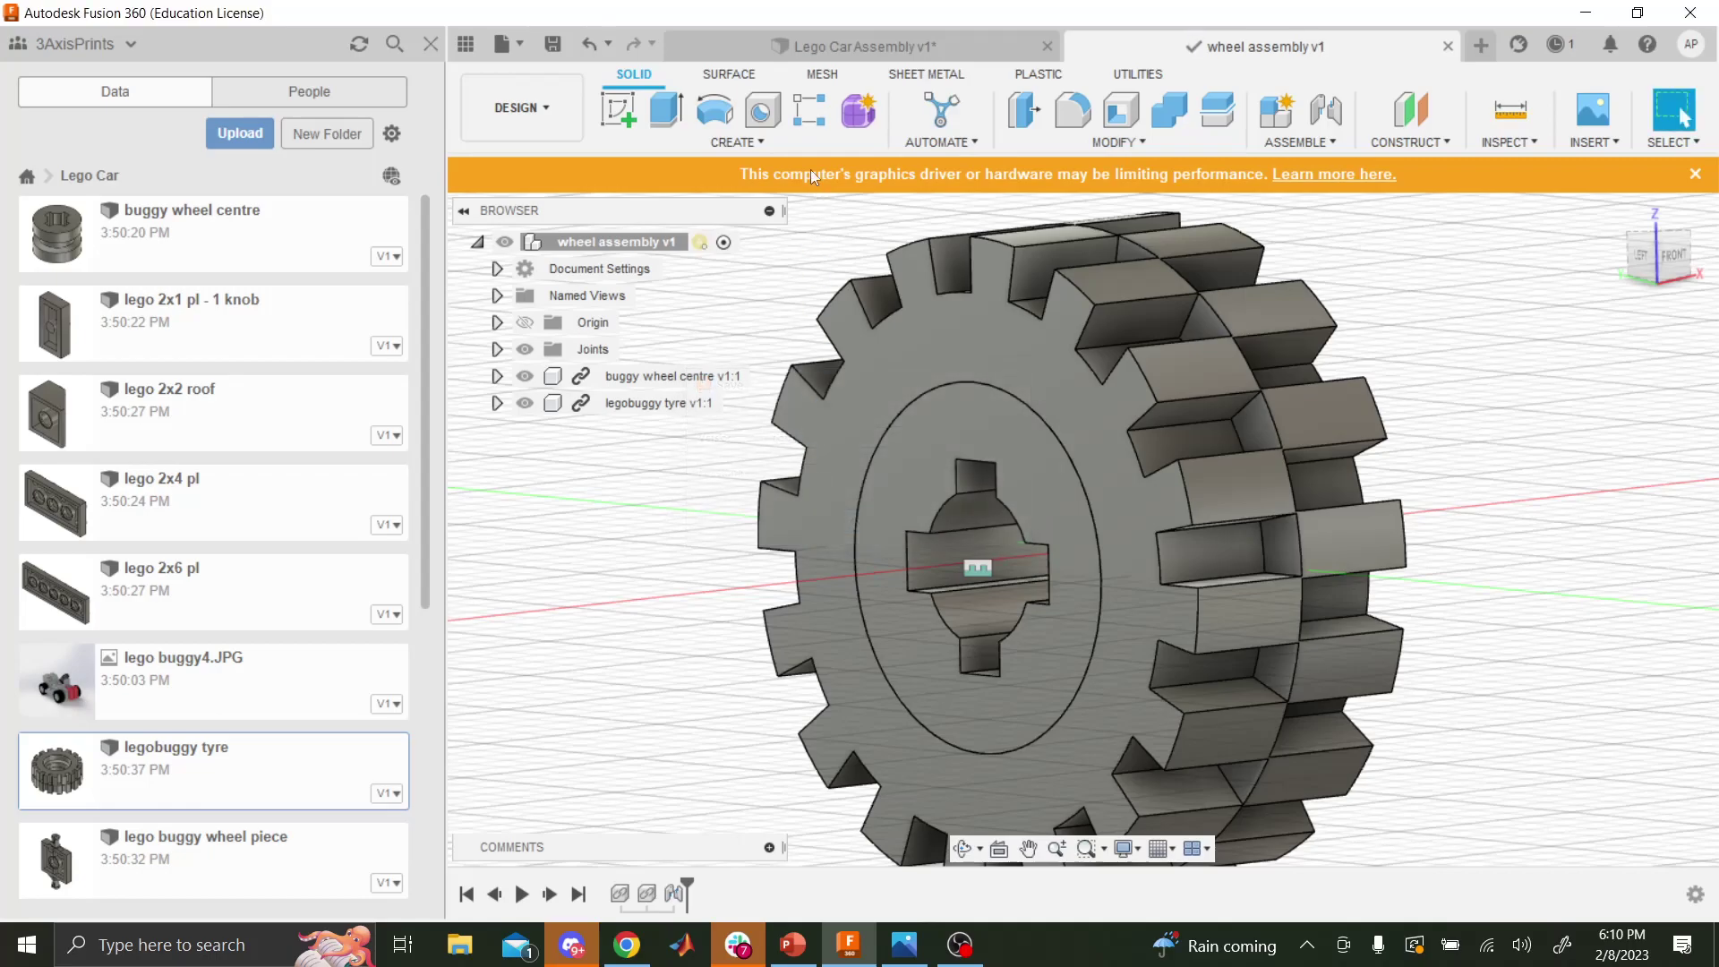
pyautogui.click(855, 45)
pyautogui.click(962, 848)
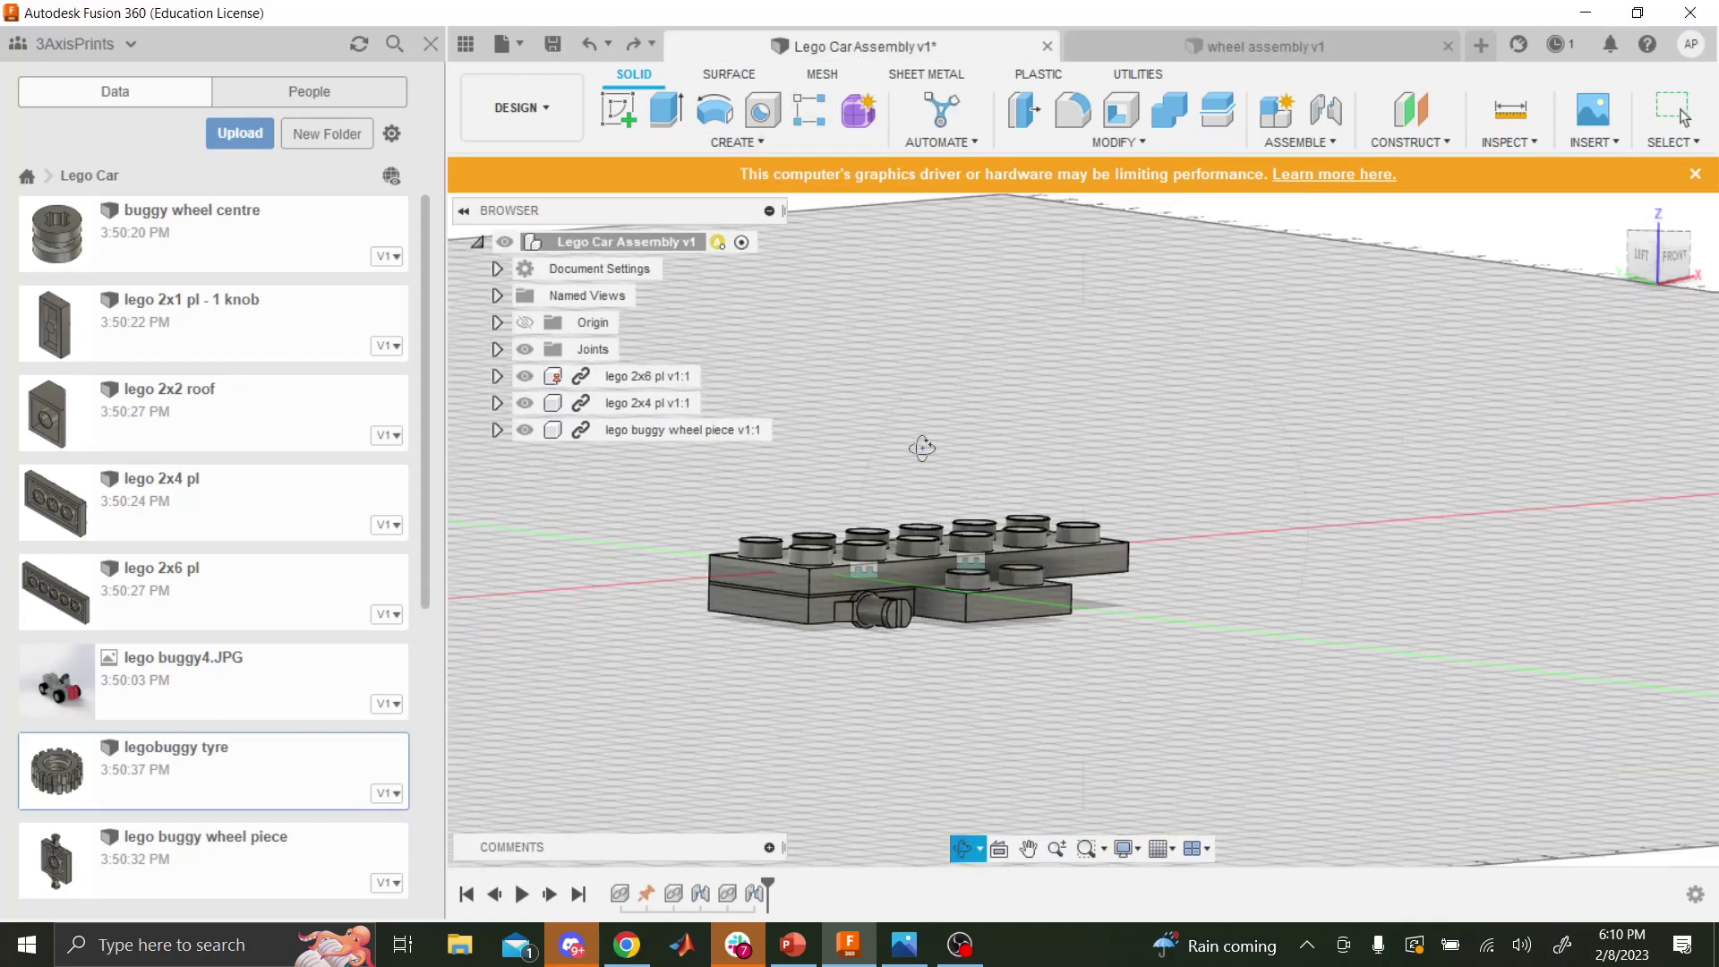
# - Insert the wheel assembly into the car, moving it off the plate and turning it toward the axle
pyautogui.moveTo(921, 453); pyautogui.dragTo(918, 515)
pyautogui.press('Escape')
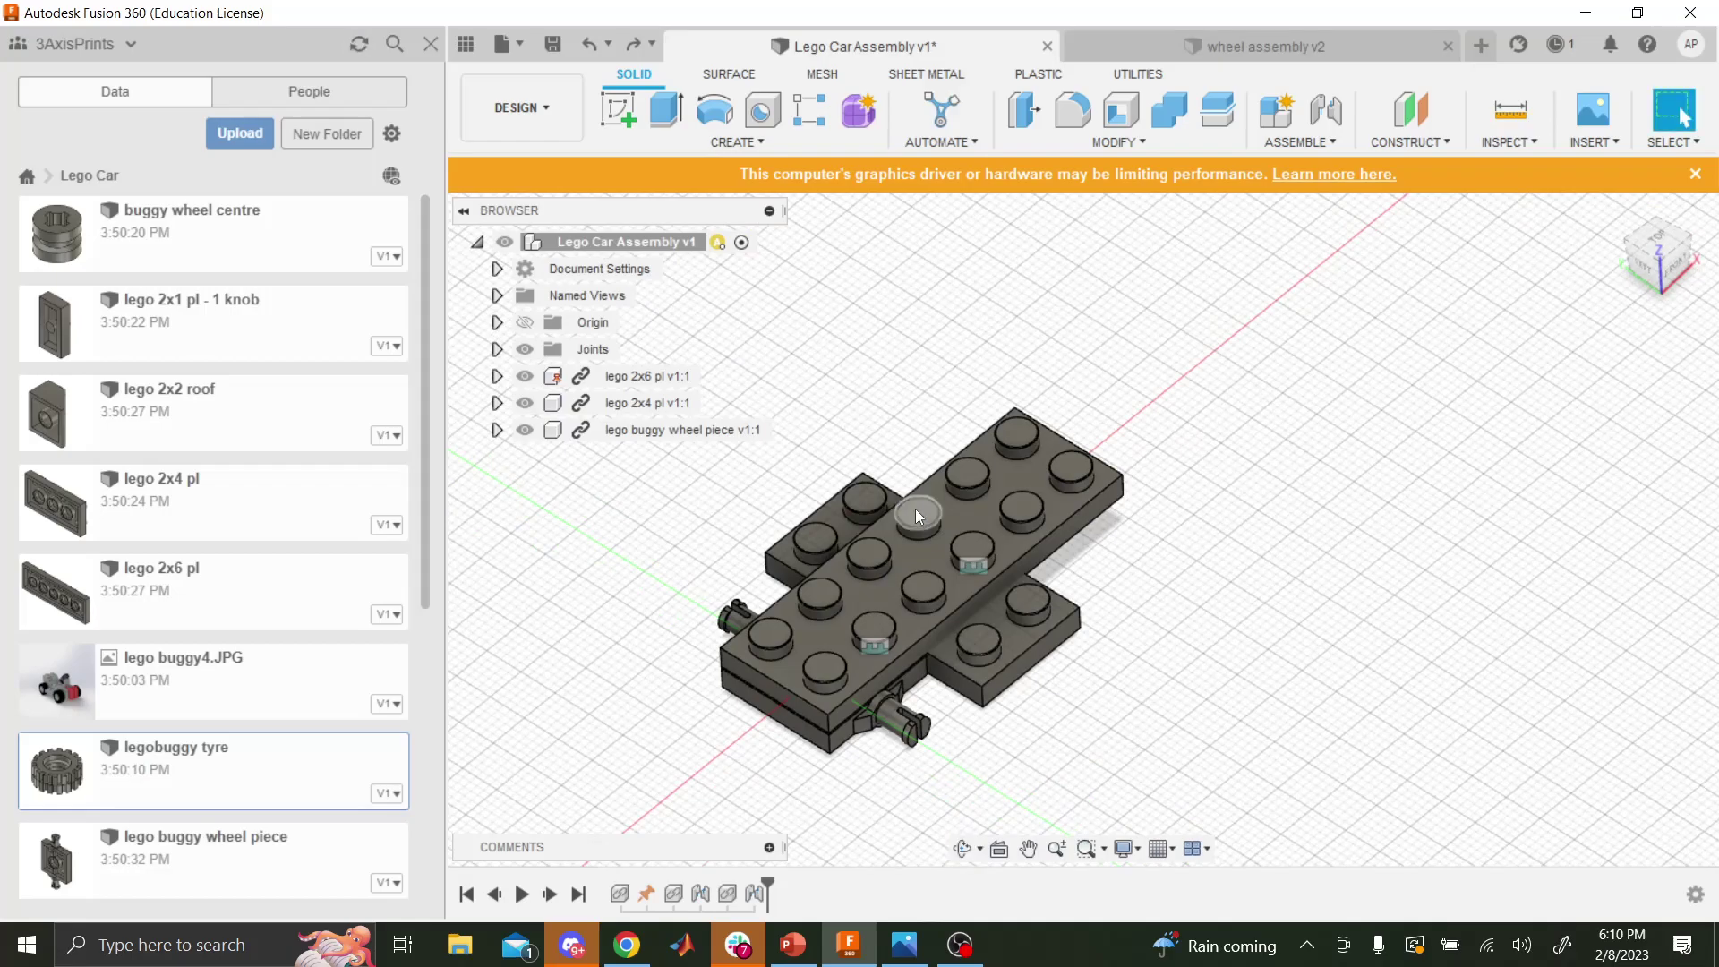
pyautogui.scroll(-5, 126, 568)
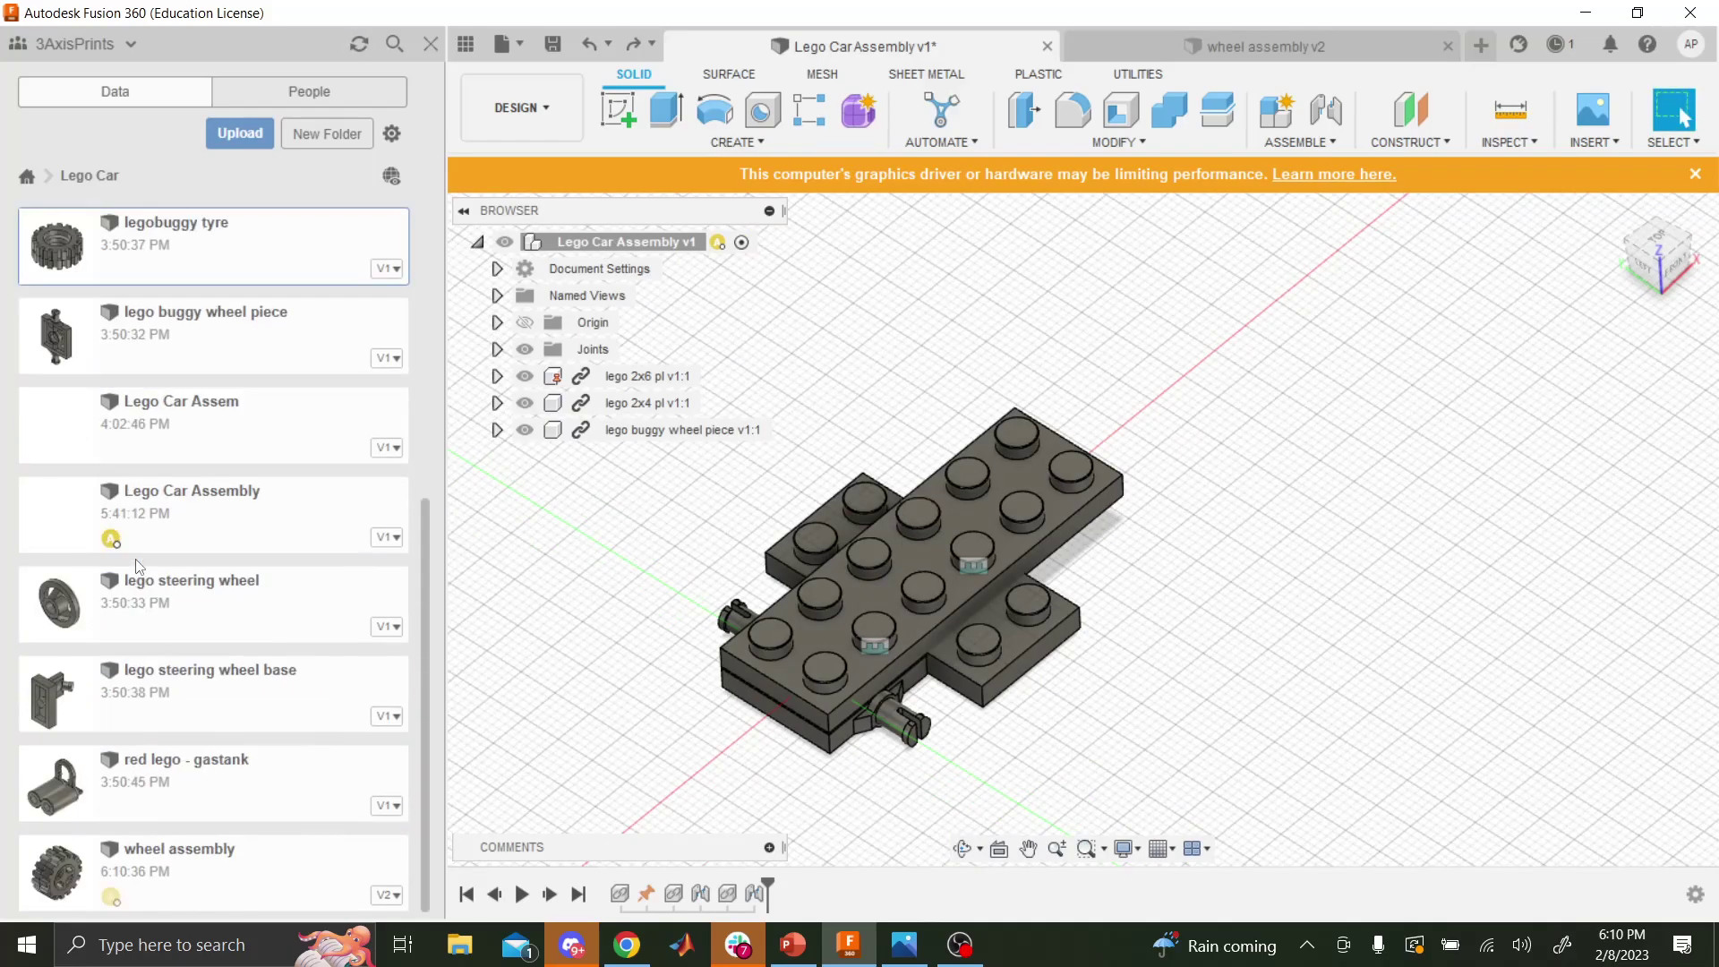
pyautogui.moveTo(99, 873); pyautogui.dragTo(829, 582)
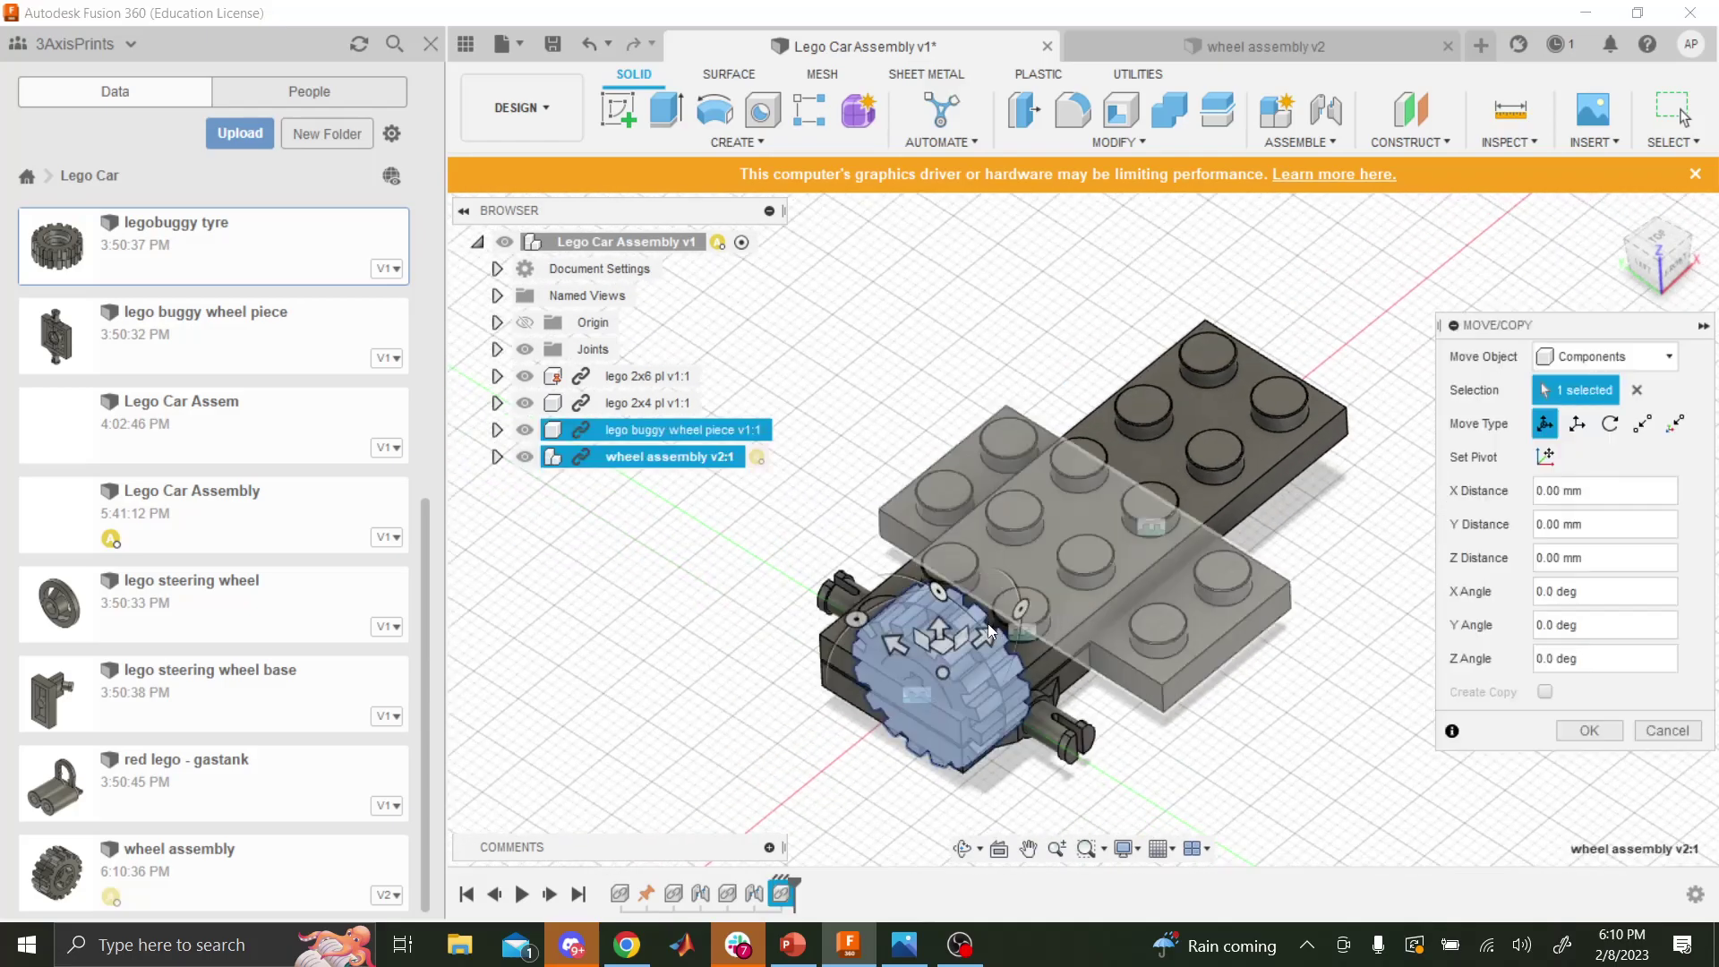
pyautogui.moveTo(903, 638); pyautogui.dragTo(604, 538)
pyautogui.moveTo(649, 480); pyautogui.dragTo(658, 596)
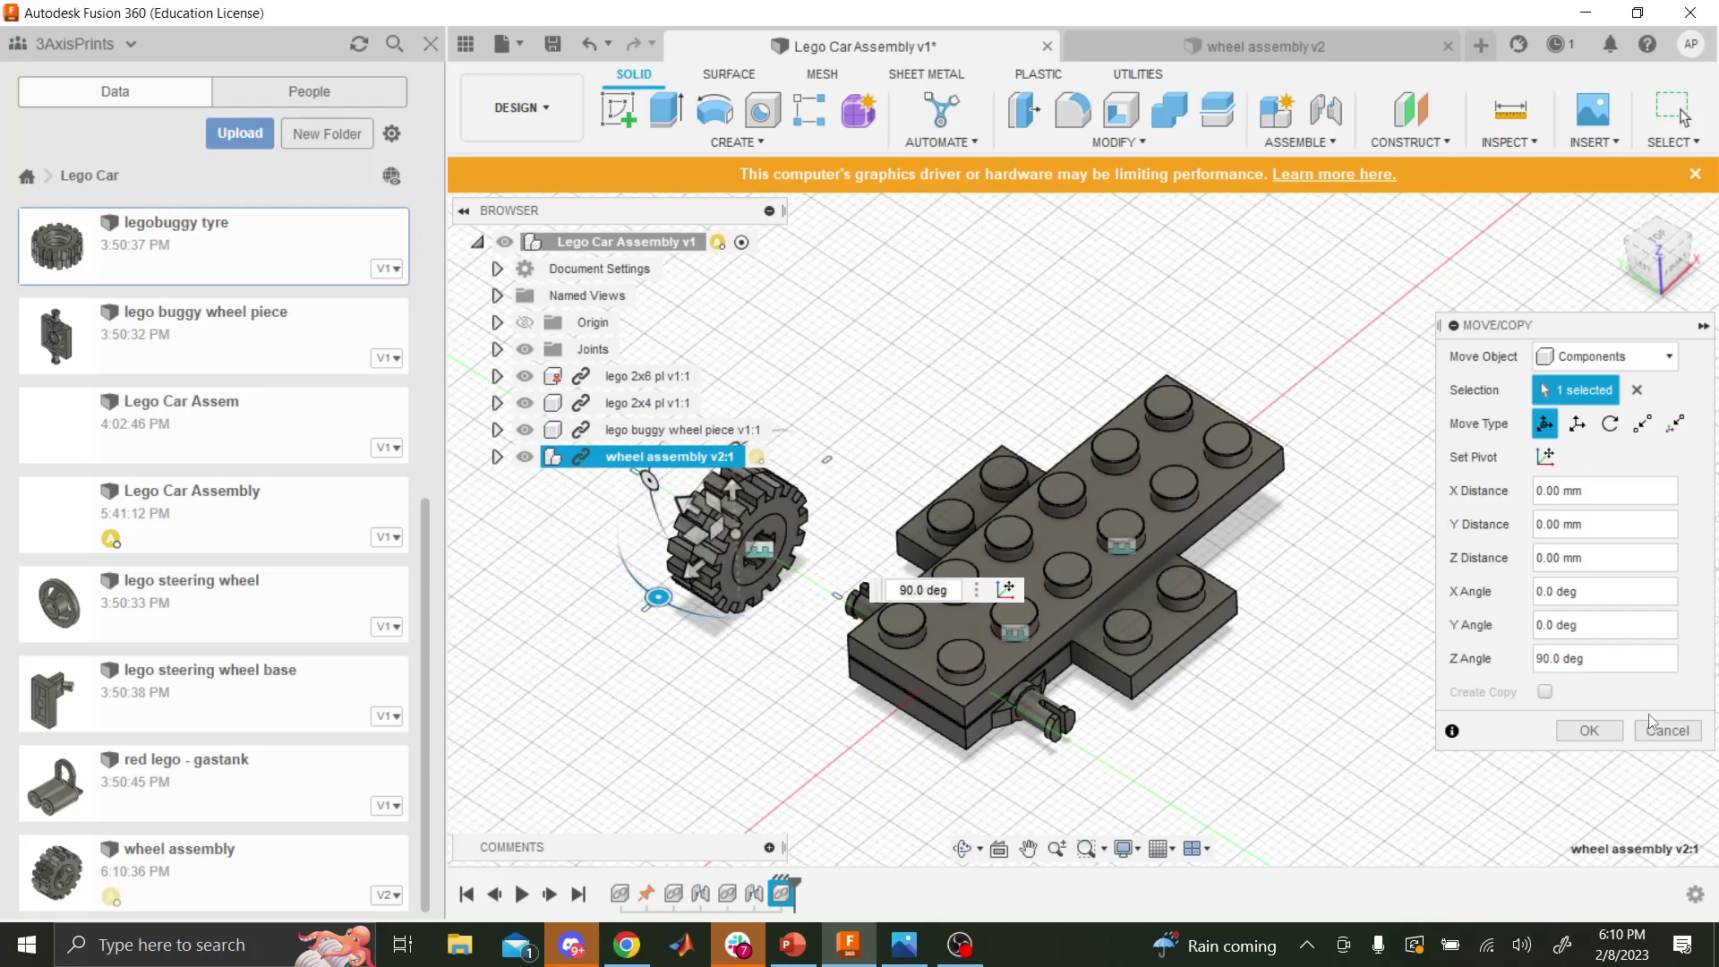
pyautogui.click(1589, 730)
# - Orbit and zoom to an angled view of the car and the loose tyre
pyautogui.click(962, 848)
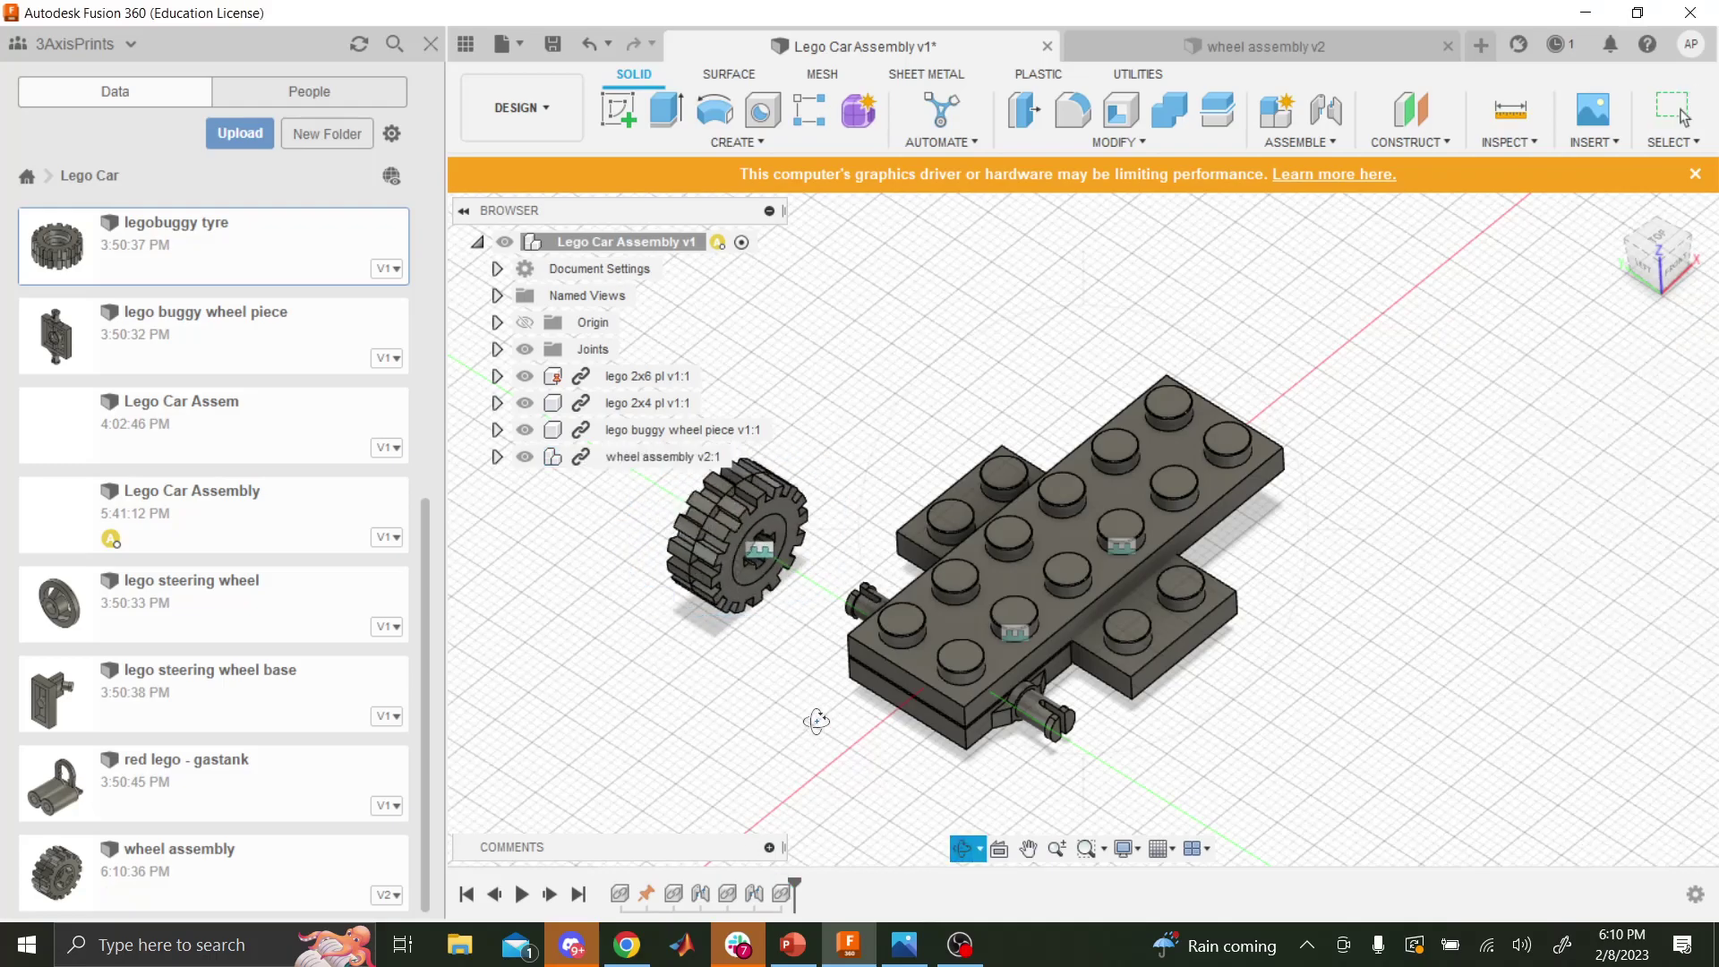
pyautogui.moveTo(949, 806); pyautogui.dragTo(896, 683)
pyautogui.scroll(5, 896, 683)
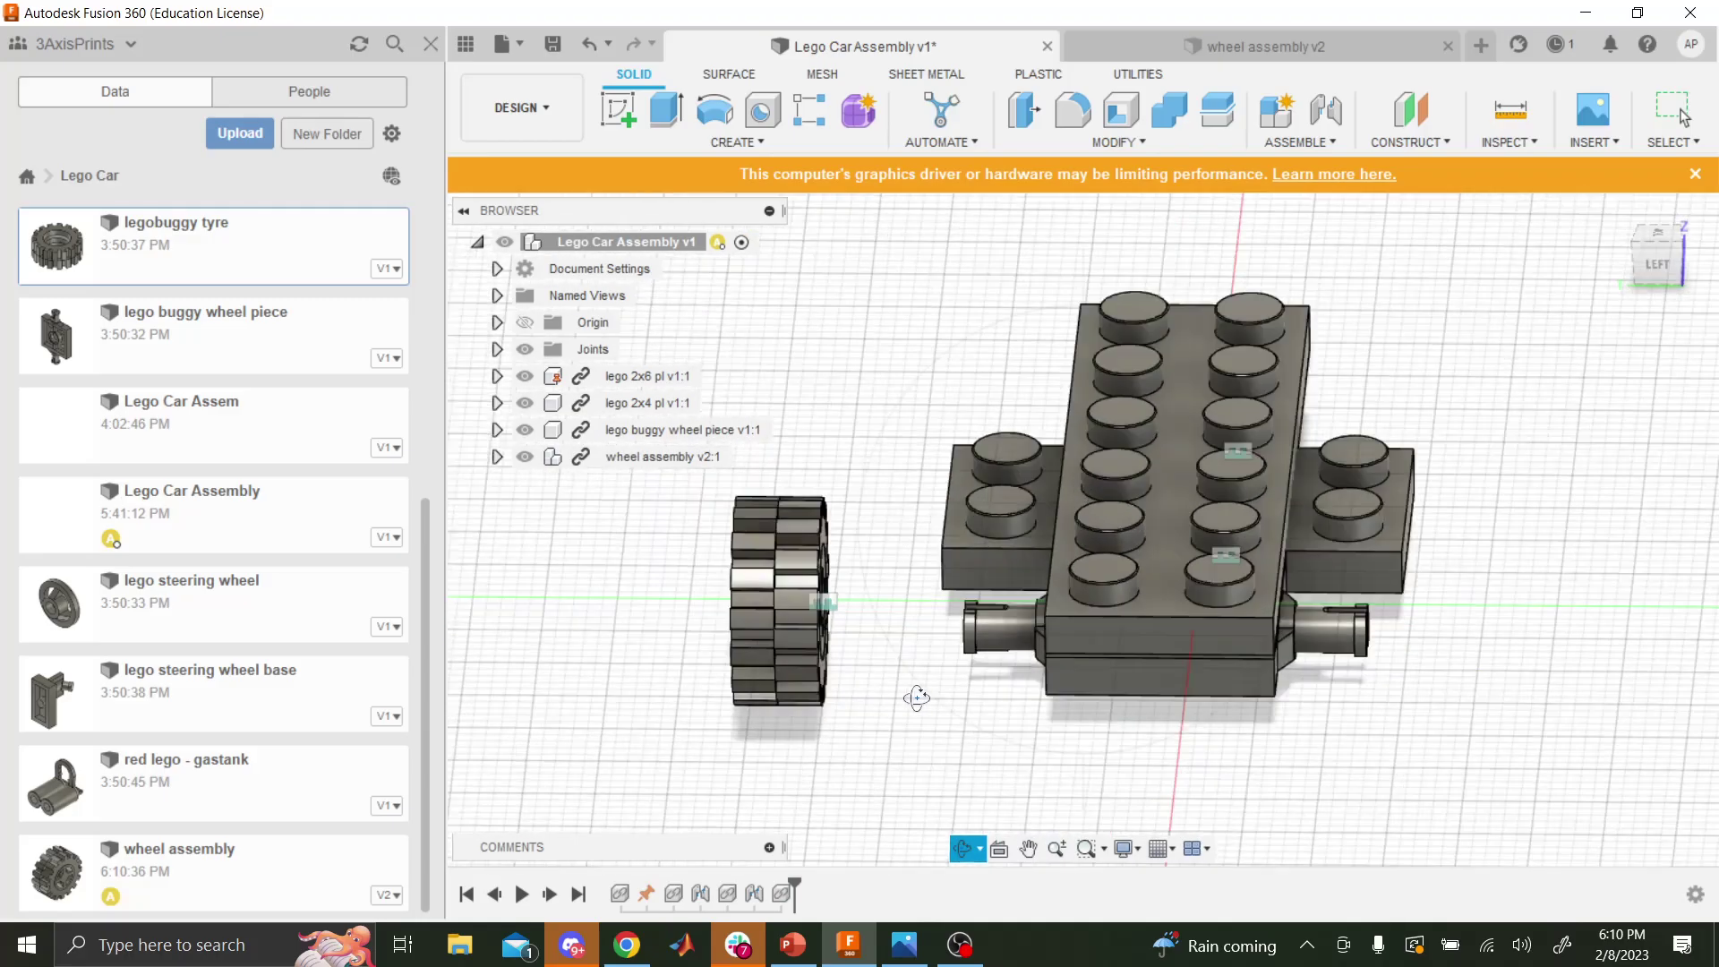
pyautogui.scroll(-2, 1297, 549)
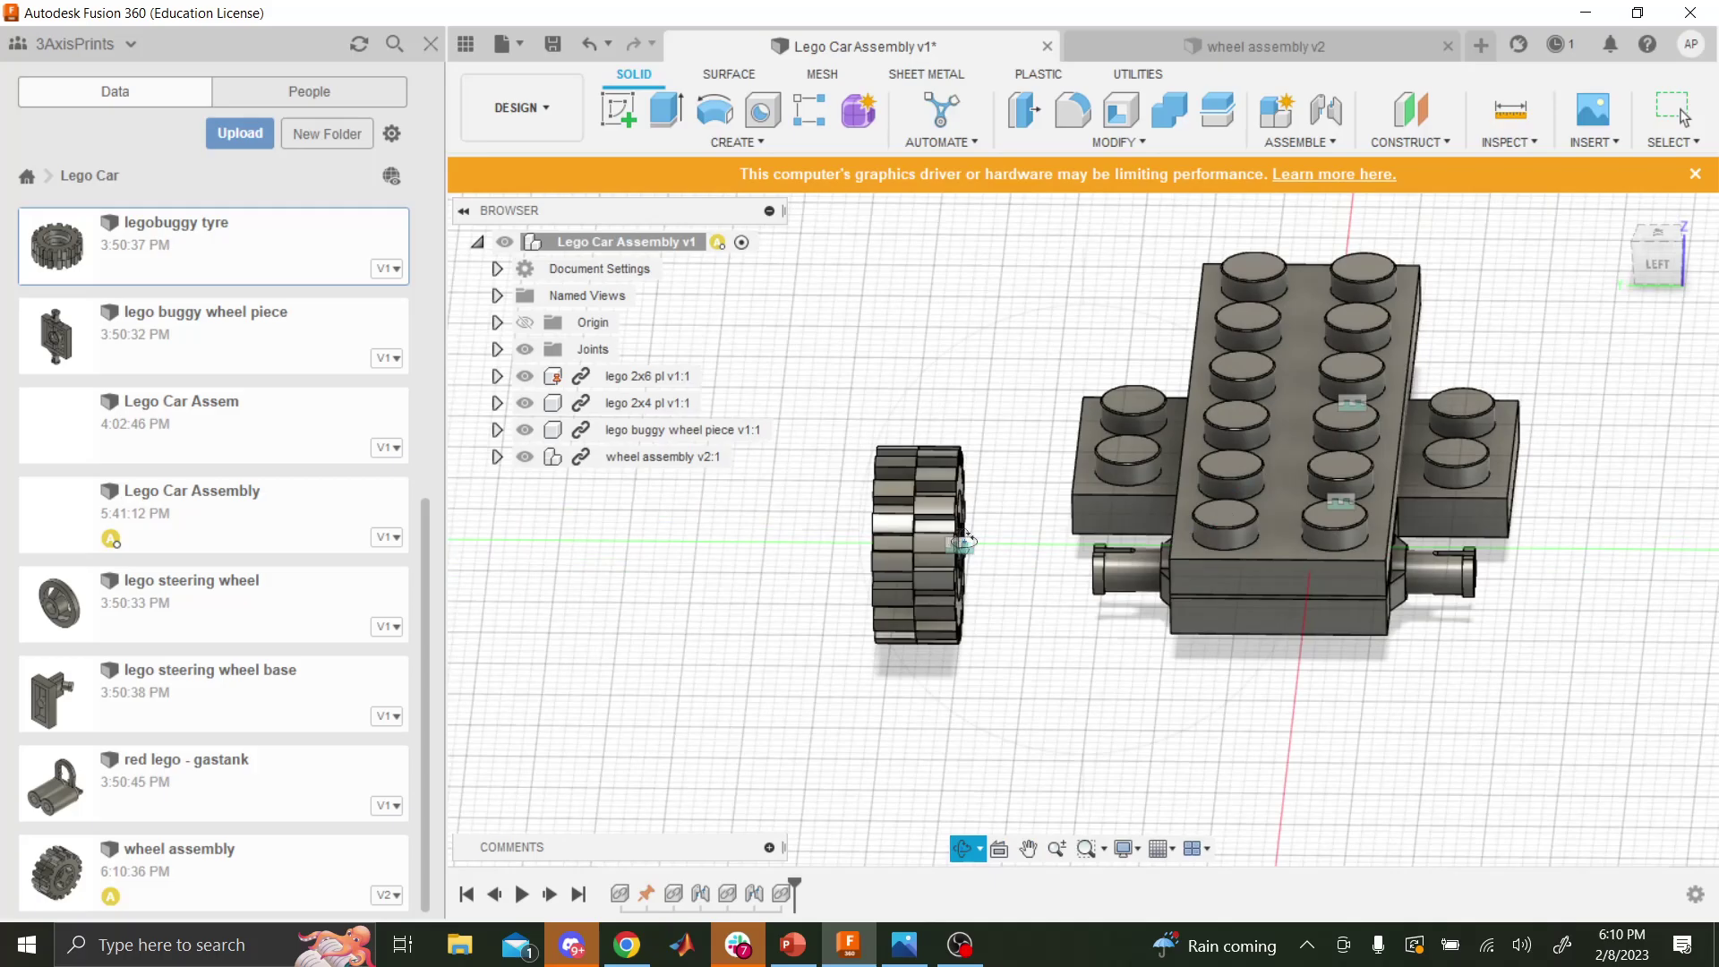
pyautogui.moveTo(935, 507); pyautogui.dragTo(1057, 503)
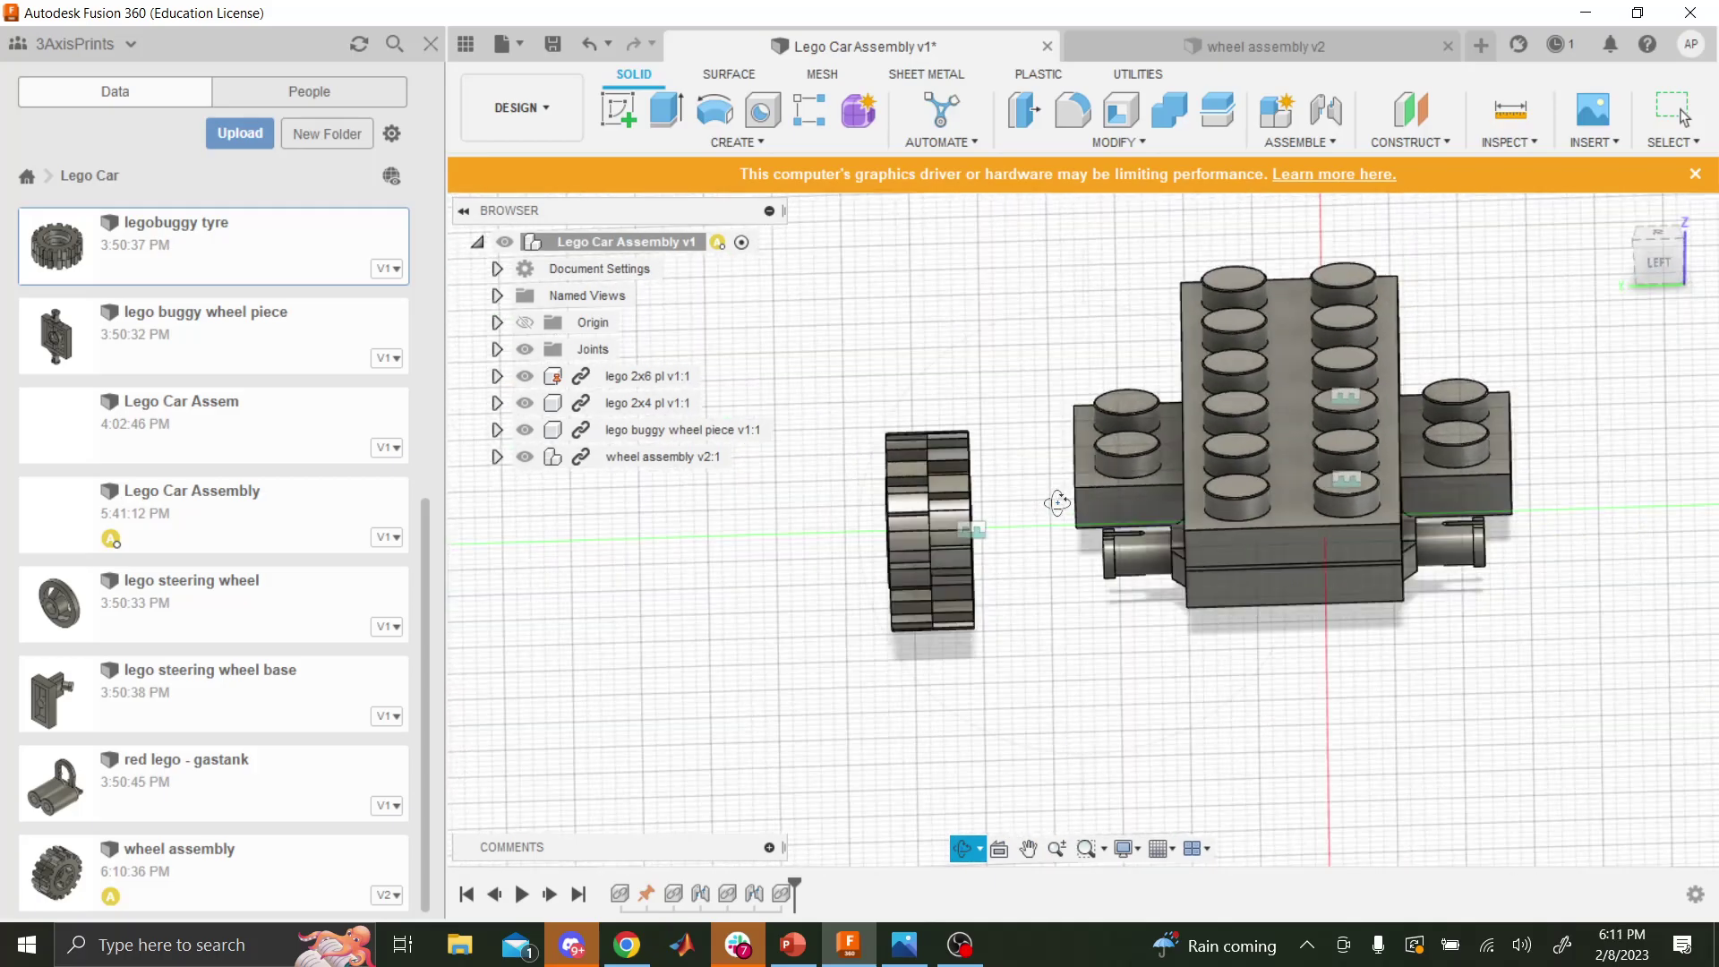
pyautogui.scroll(4, 1057, 502)
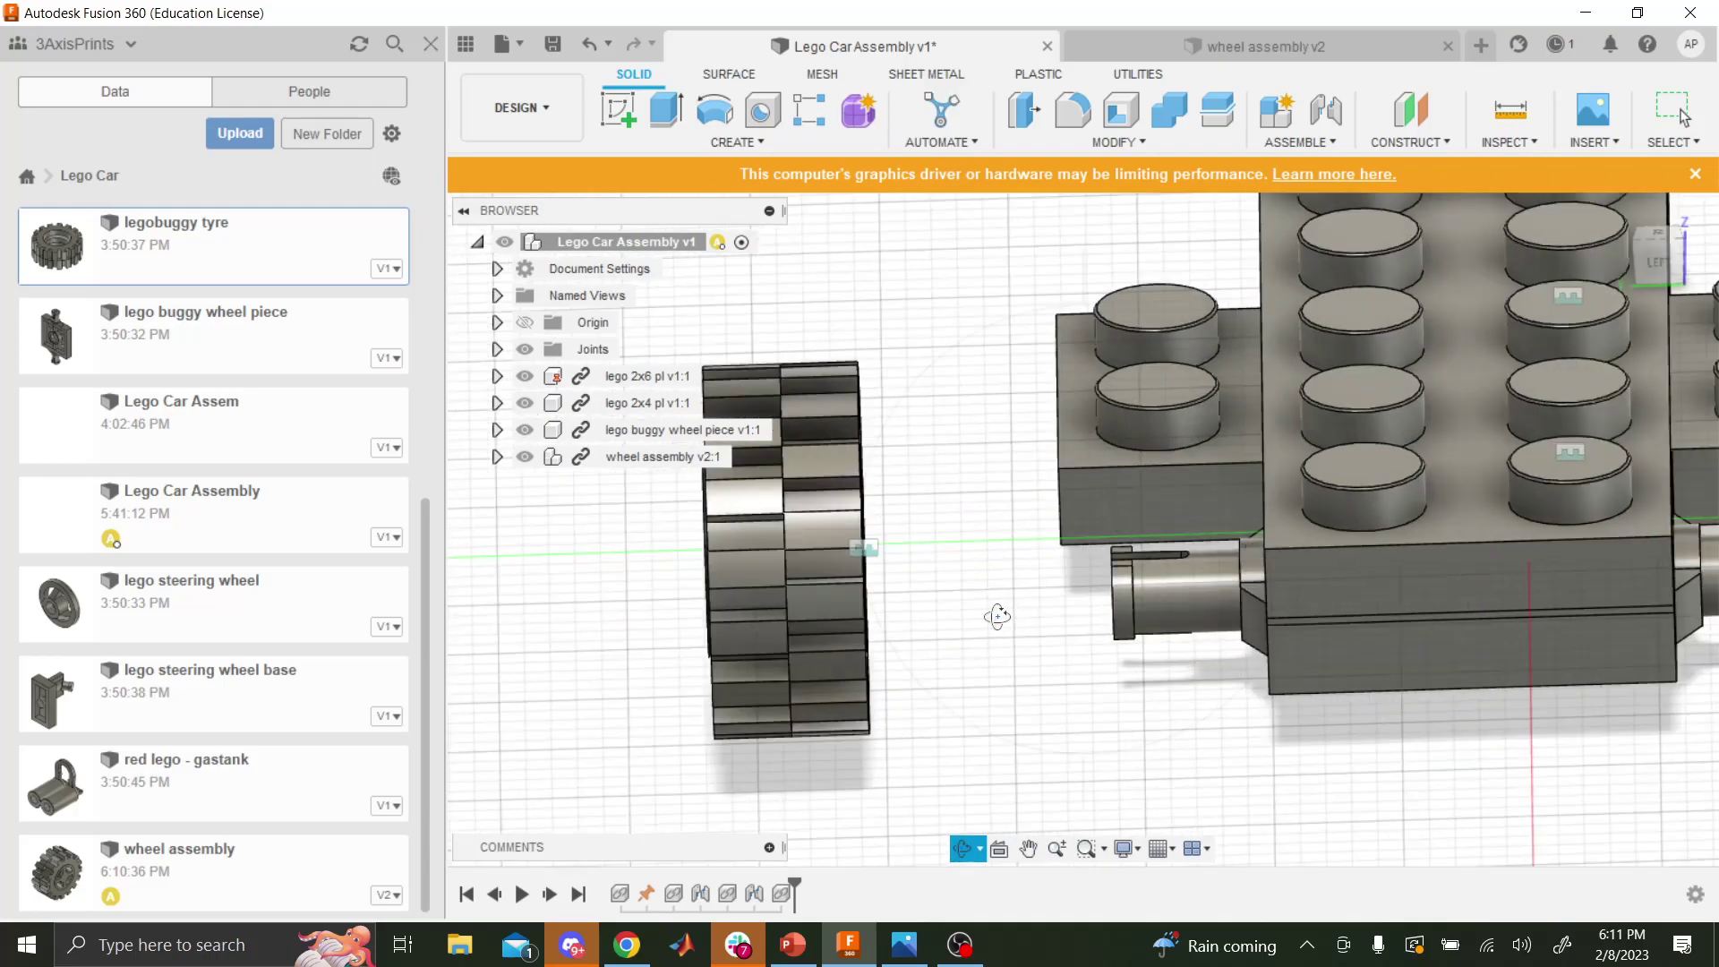
pyautogui.moveTo(1066, 752); pyautogui.dragTo(1039, 717)
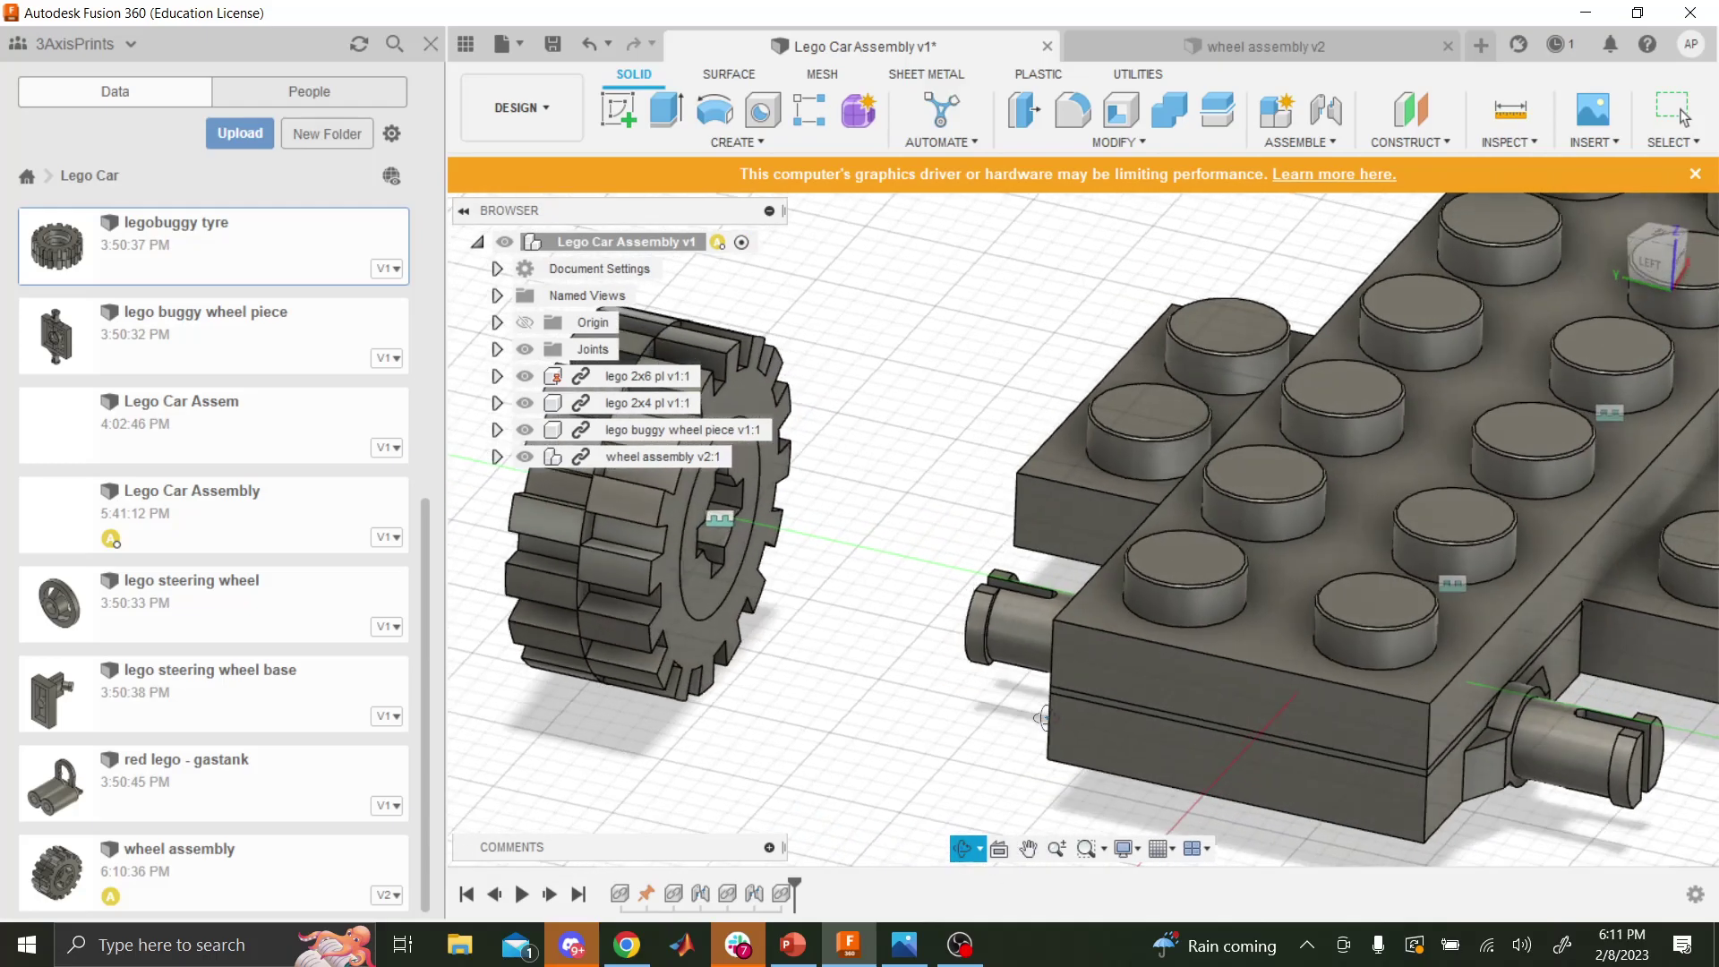
pyautogui.press('Escape')
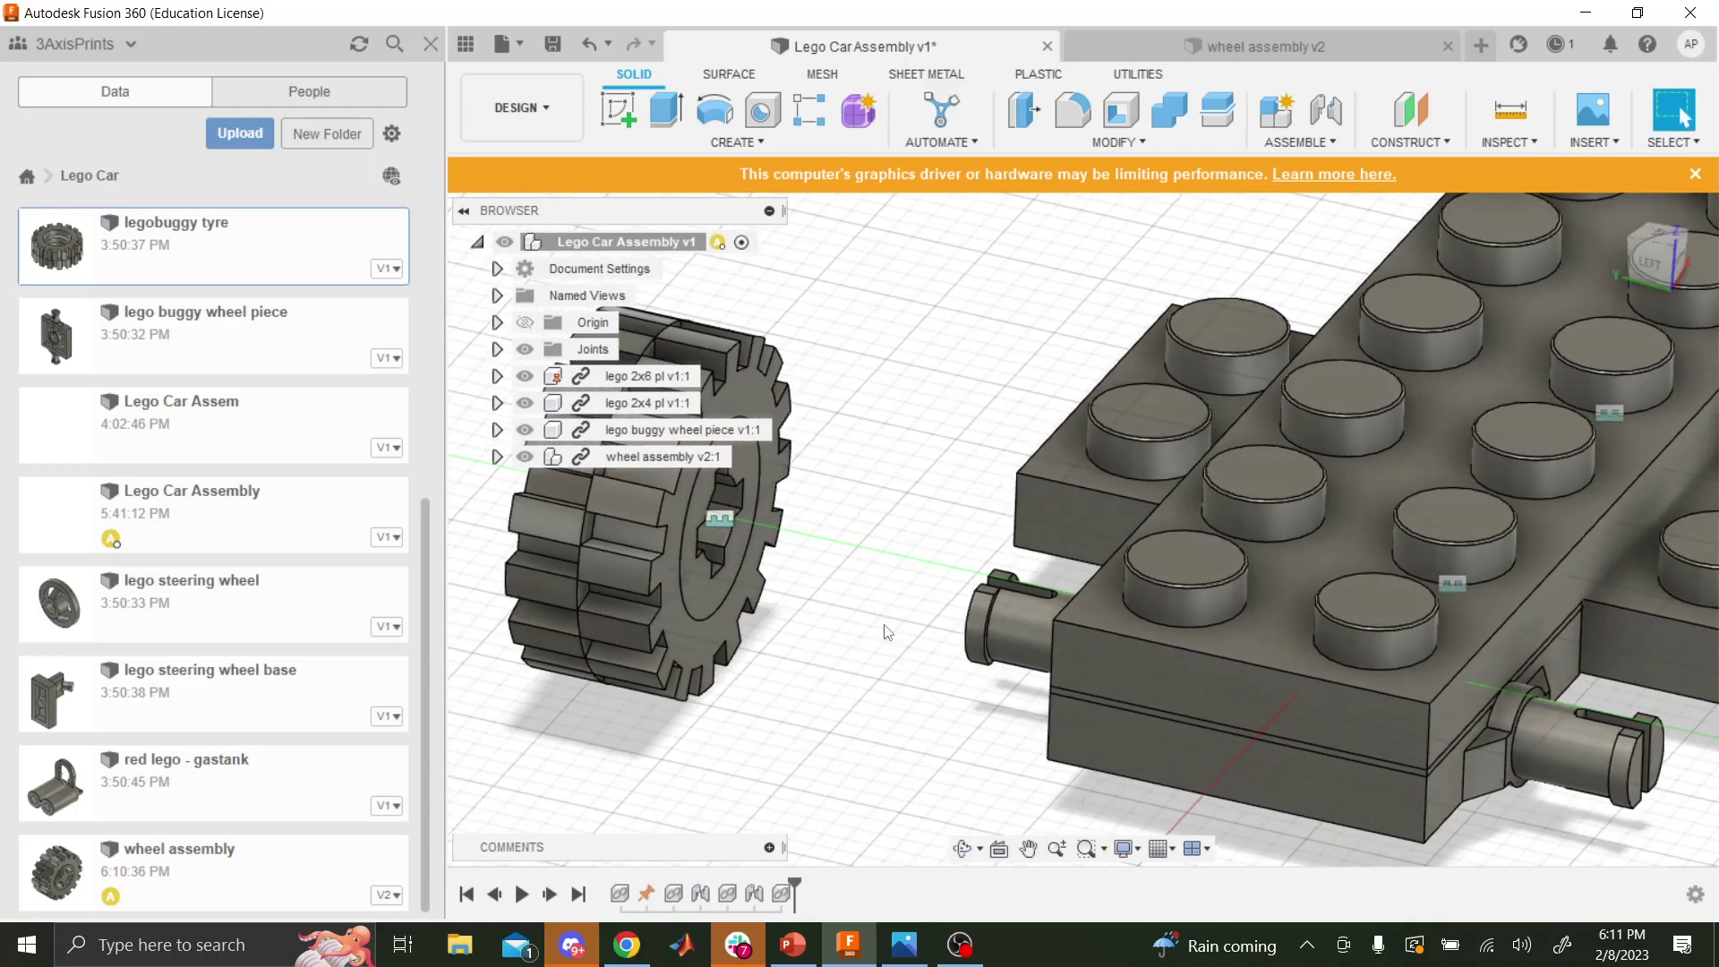
# - Start a joint and select the tyre's hub edge as the first component
pyautogui.click(1340, 123)
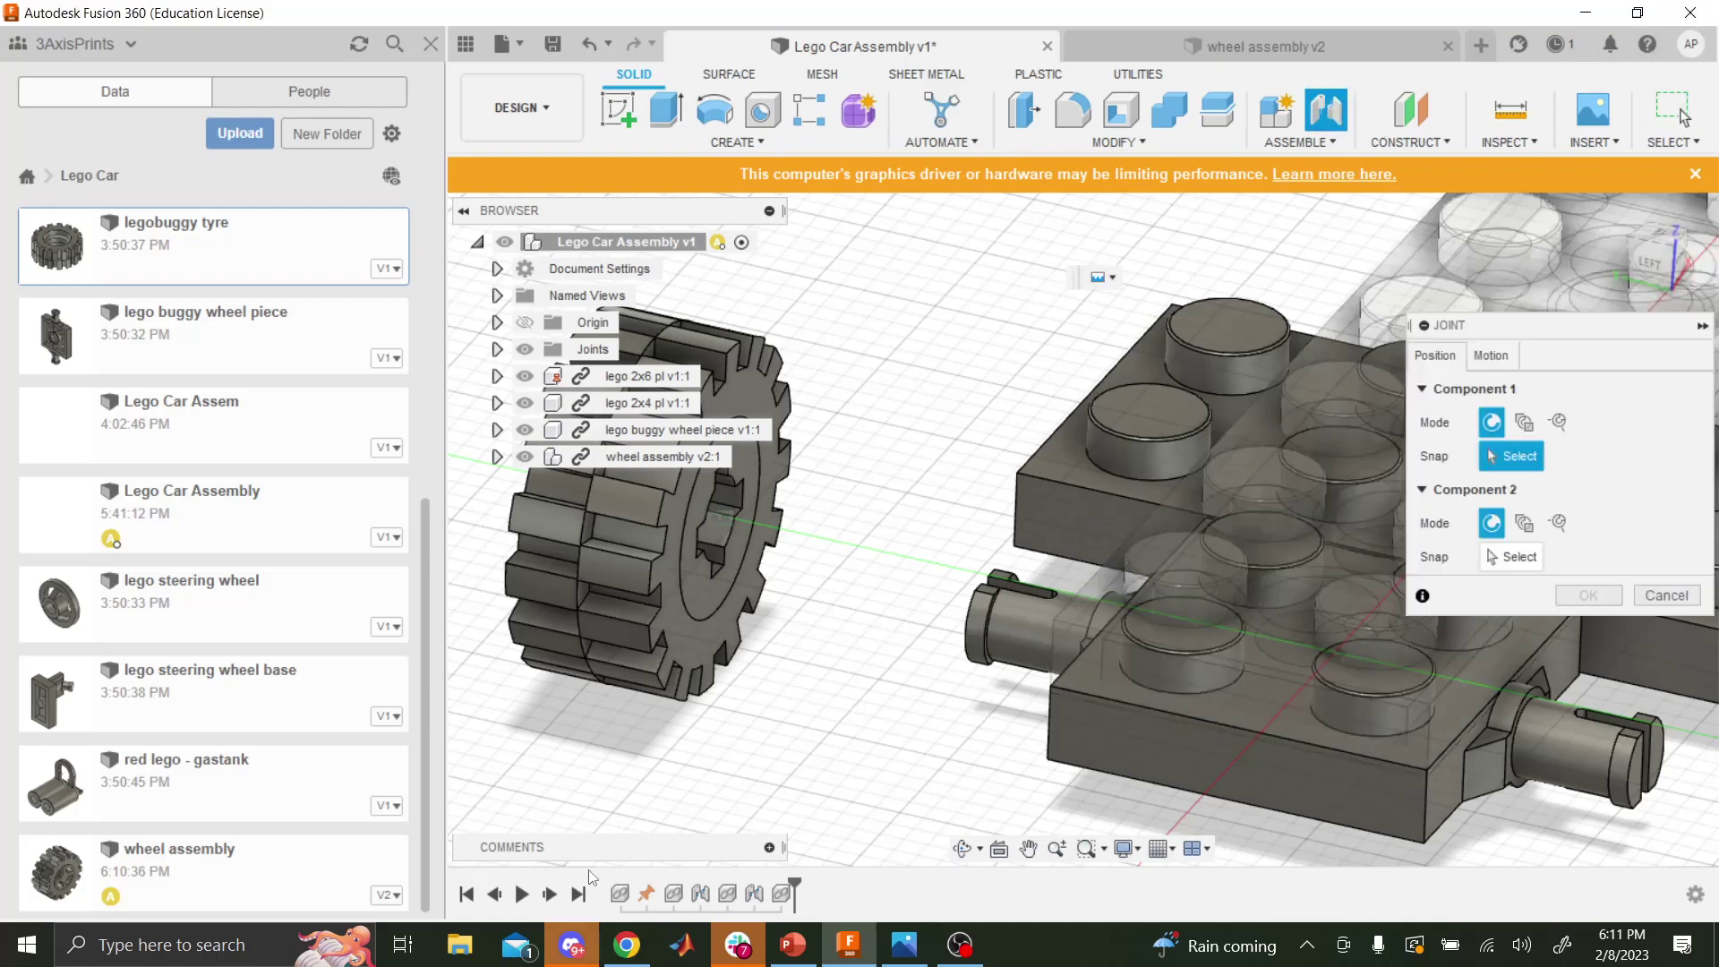
pyautogui.scroll(2, 717, 539)
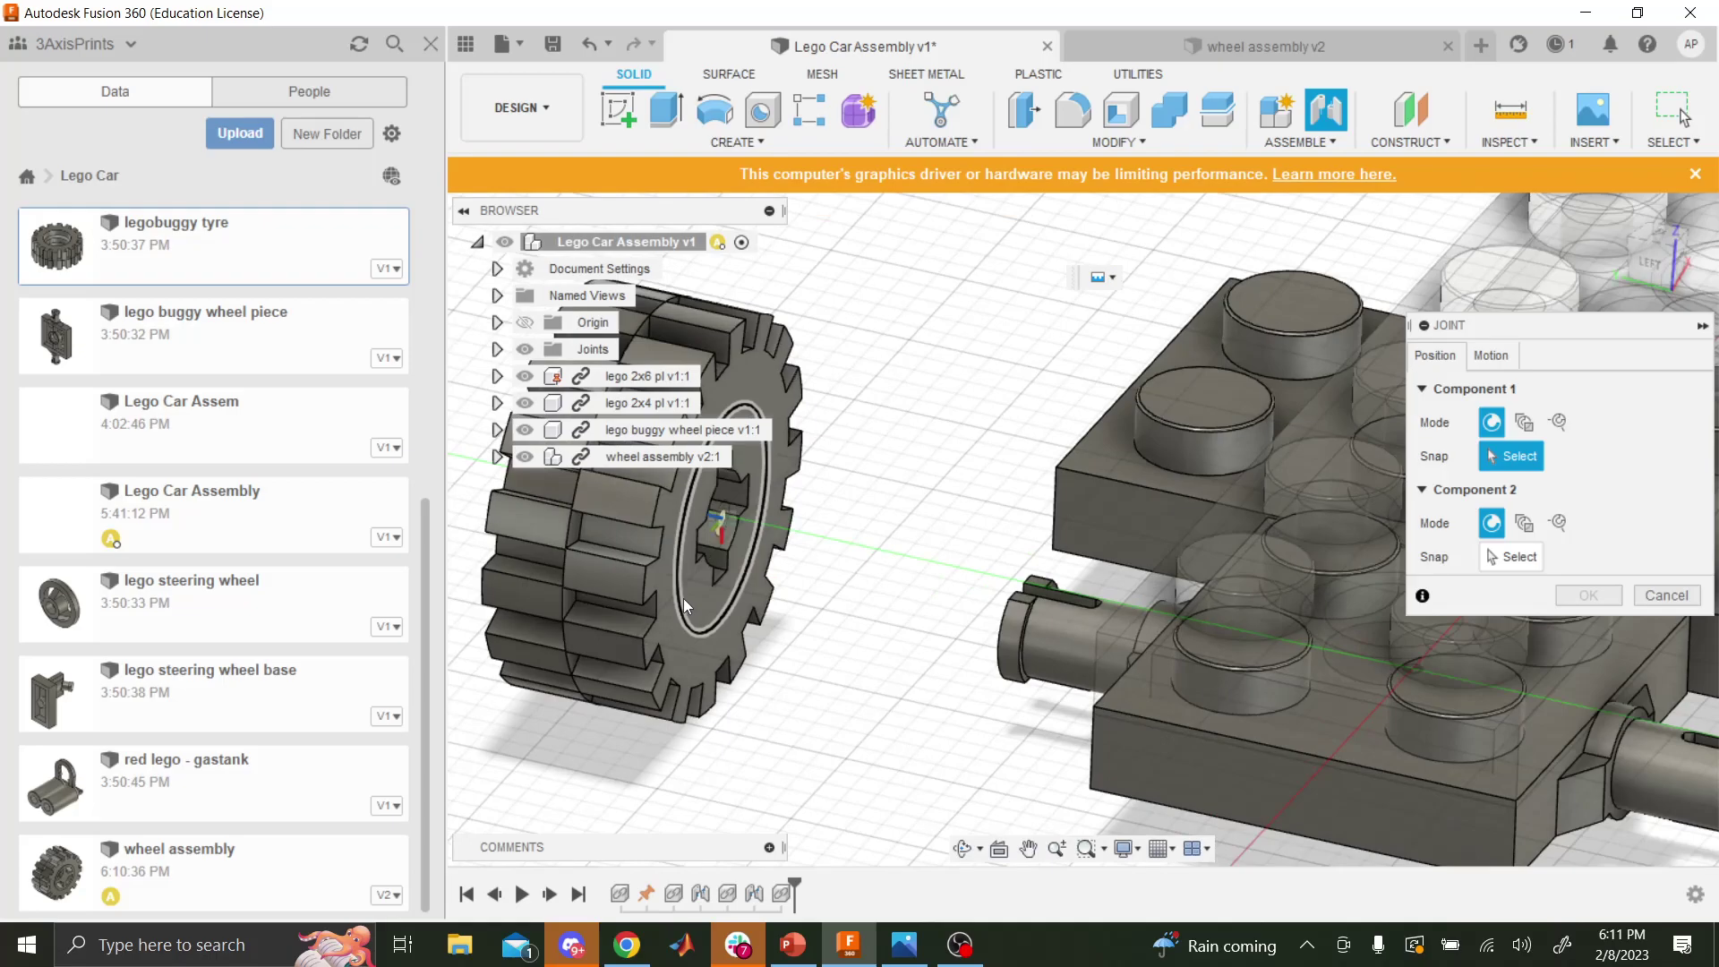
pyautogui.scroll(3, 684, 598)
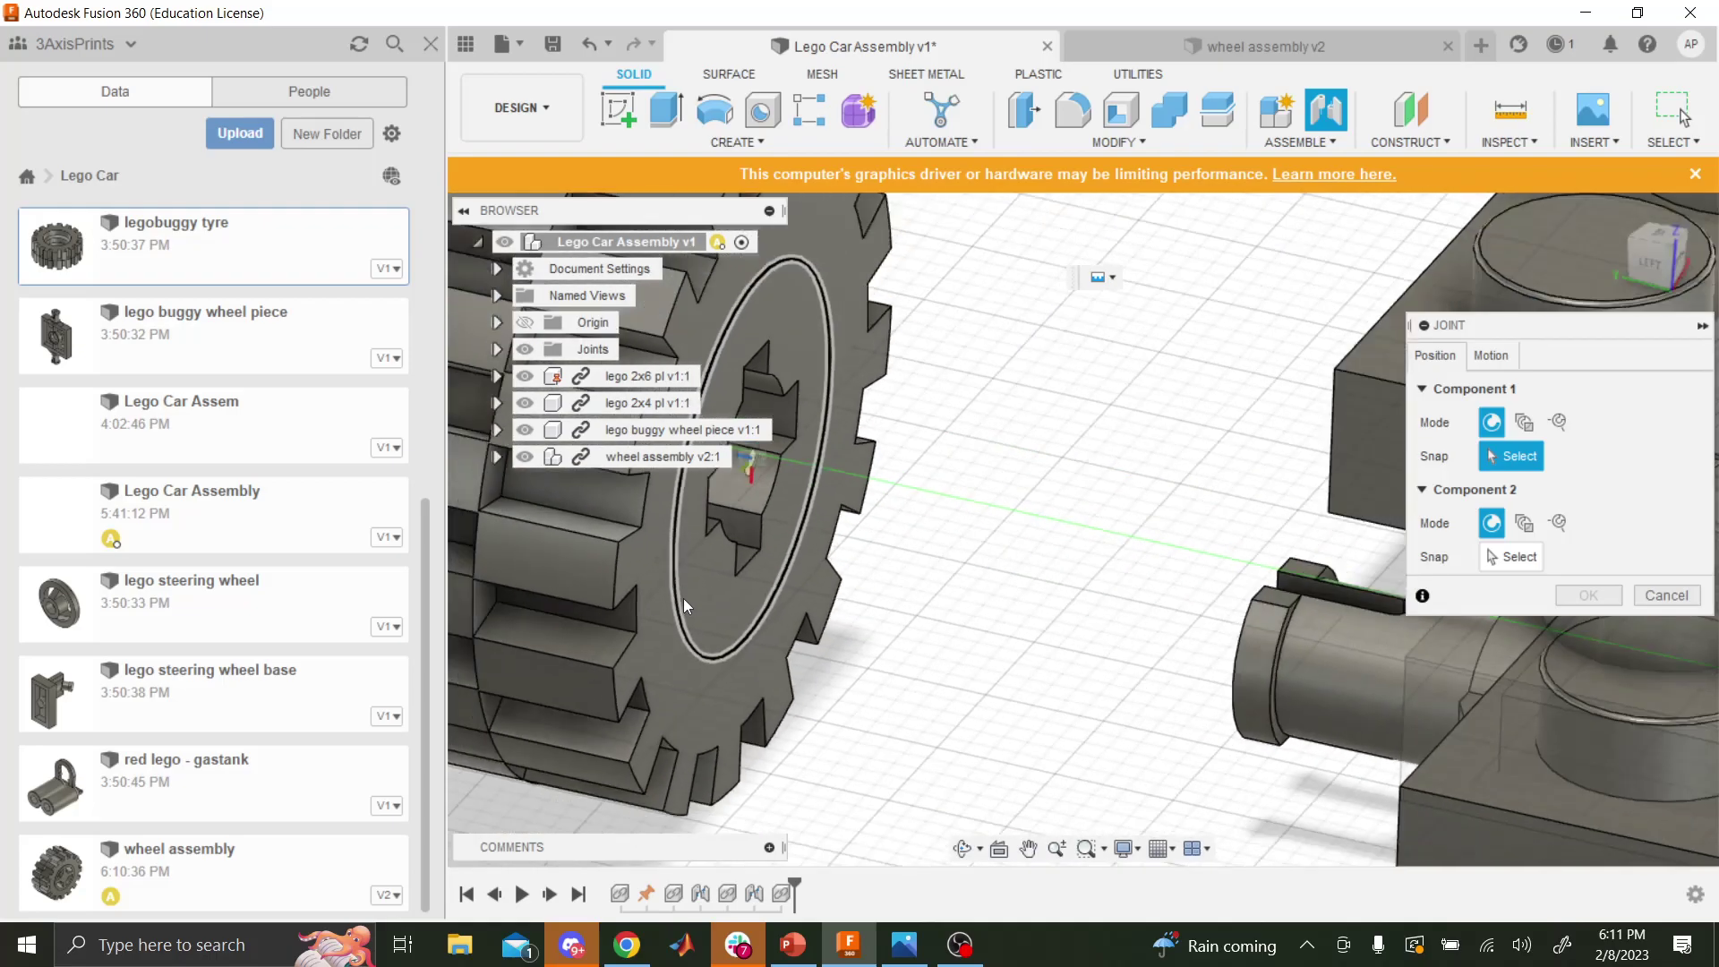
pyautogui.click(684, 598)
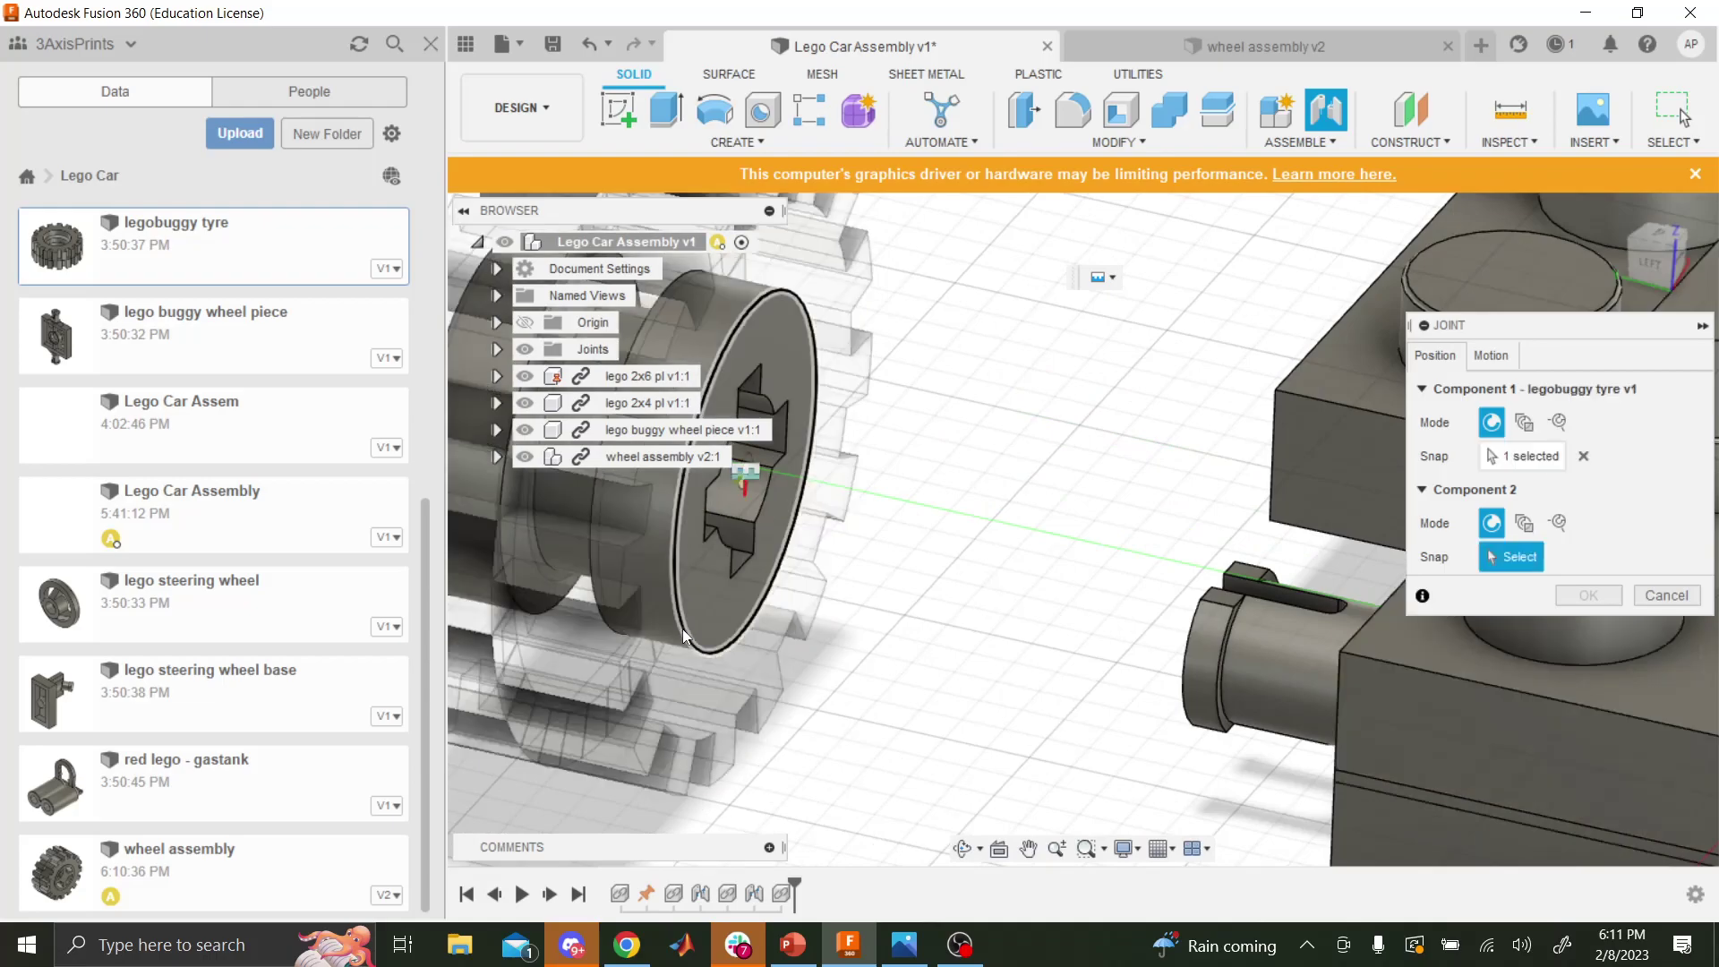
pyautogui.click(972, 848)
pyautogui.moveTo(1092, 752); pyautogui.dragTo(1052, 757)
pyautogui.scroll(-2, 1294, 559)
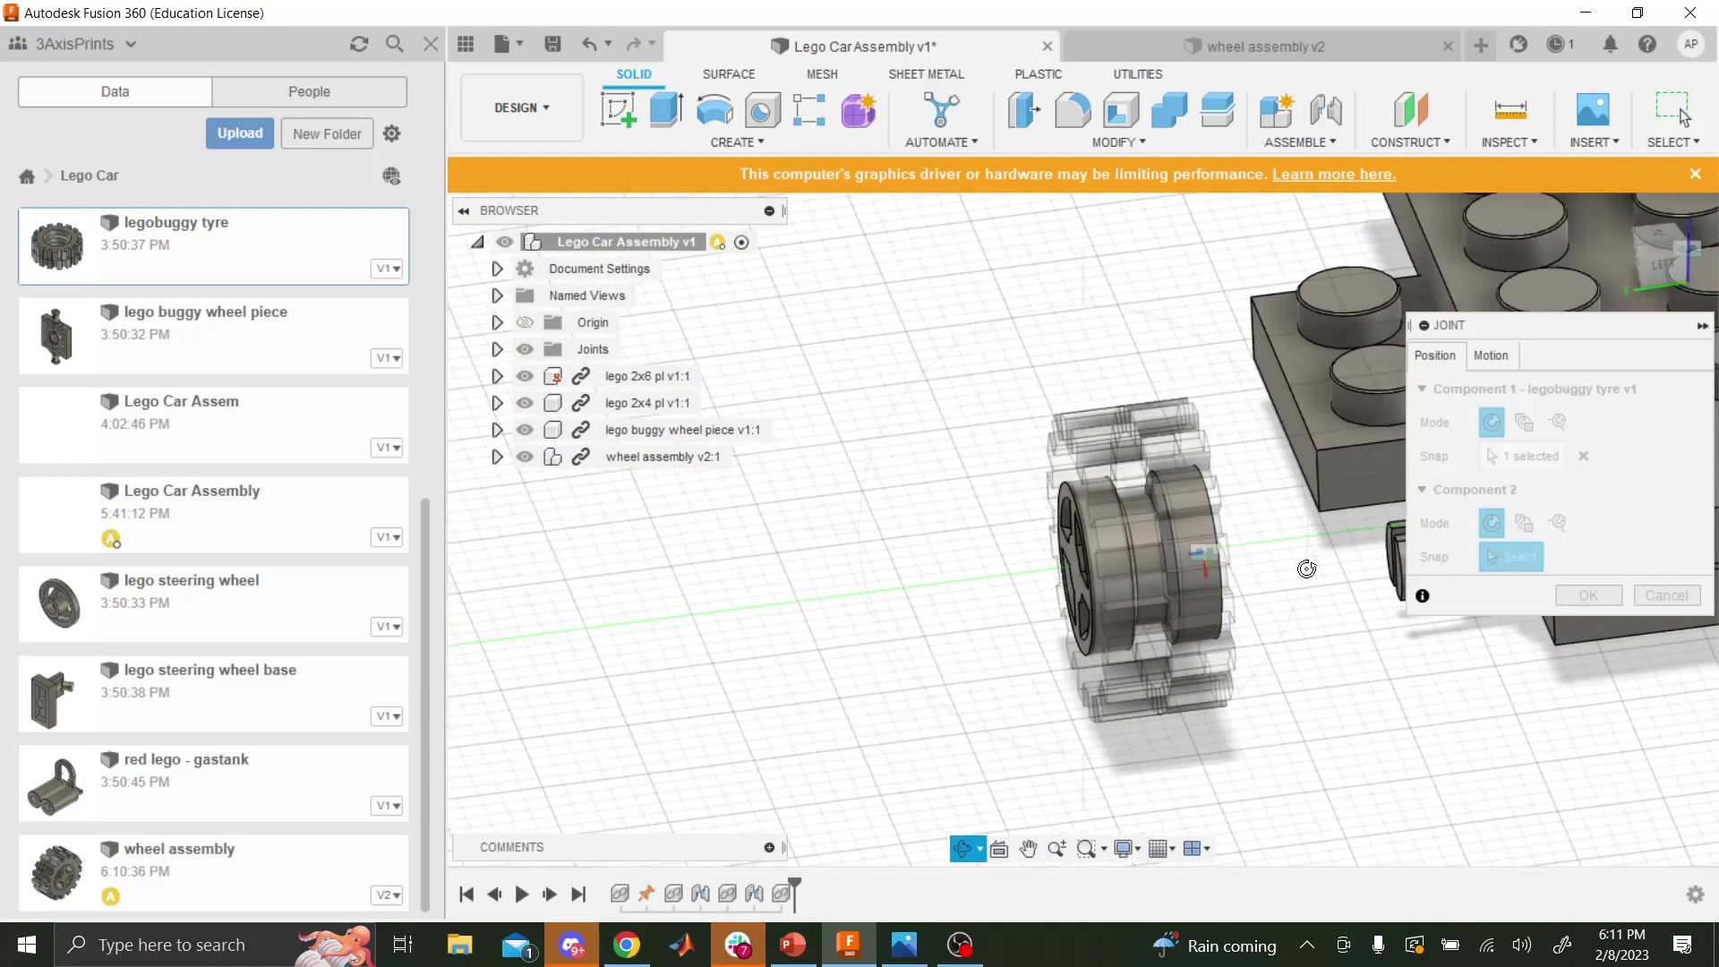
pyautogui.scroll(-2, 1307, 569)
pyautogui.moveTo(1379, 589); pyautogui.dragTo(1133, 534)
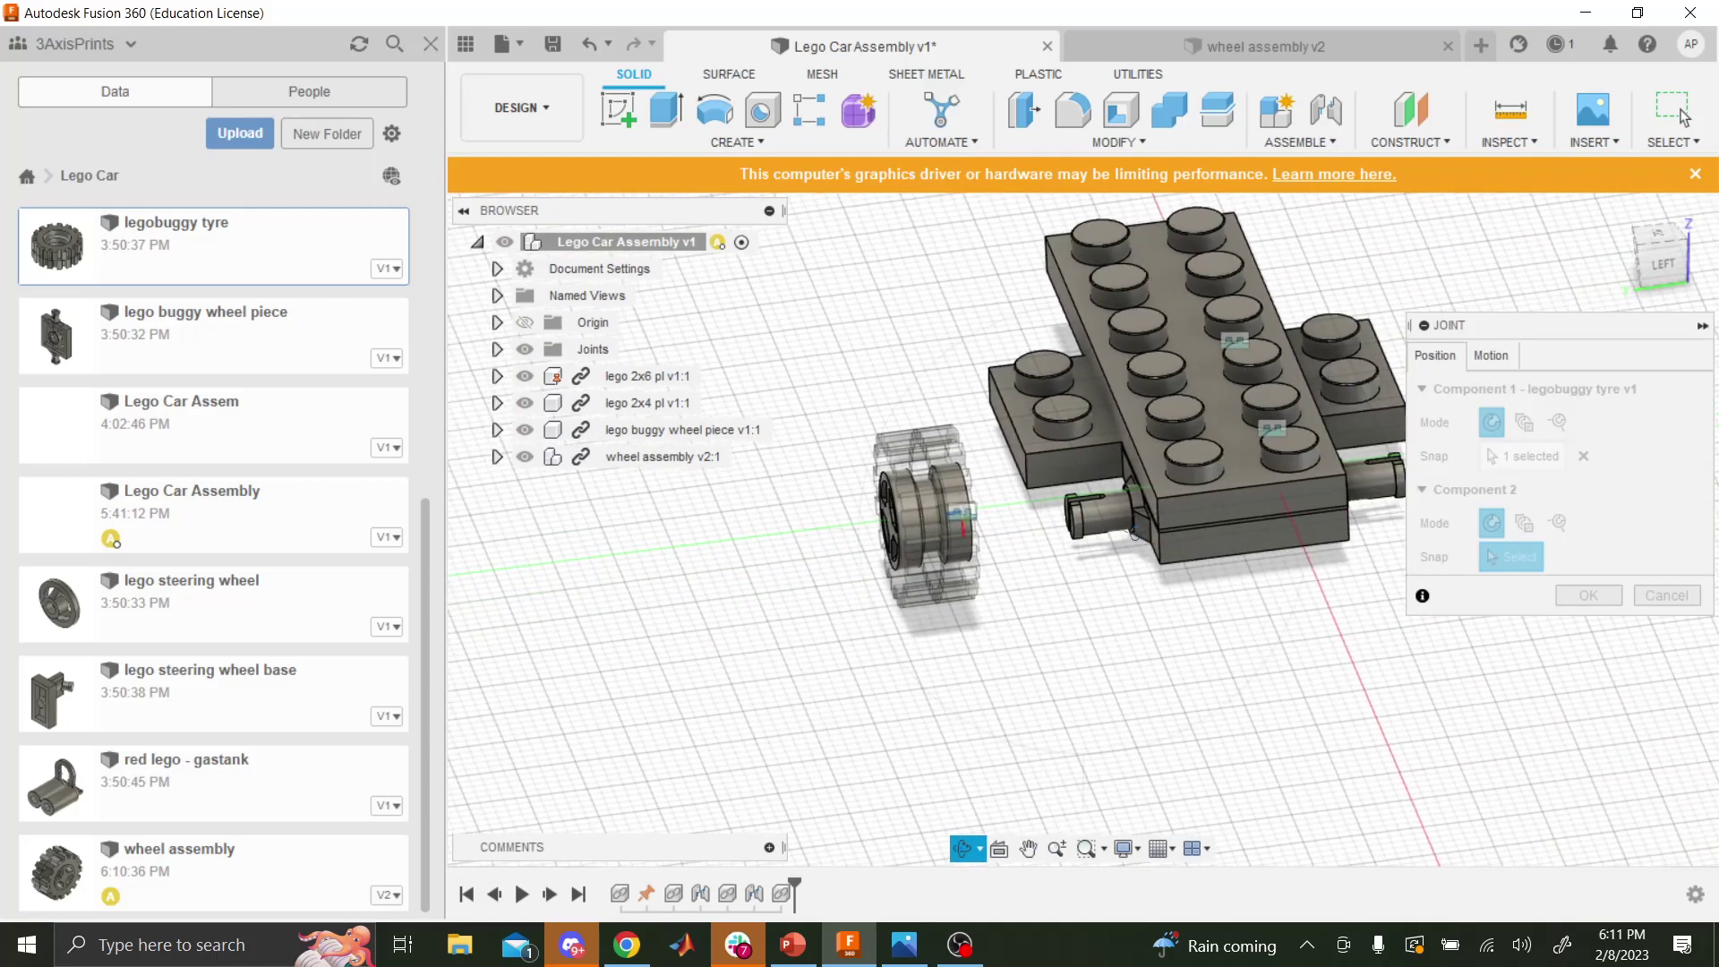
pyautogui.scroll(5, 1133, 534)
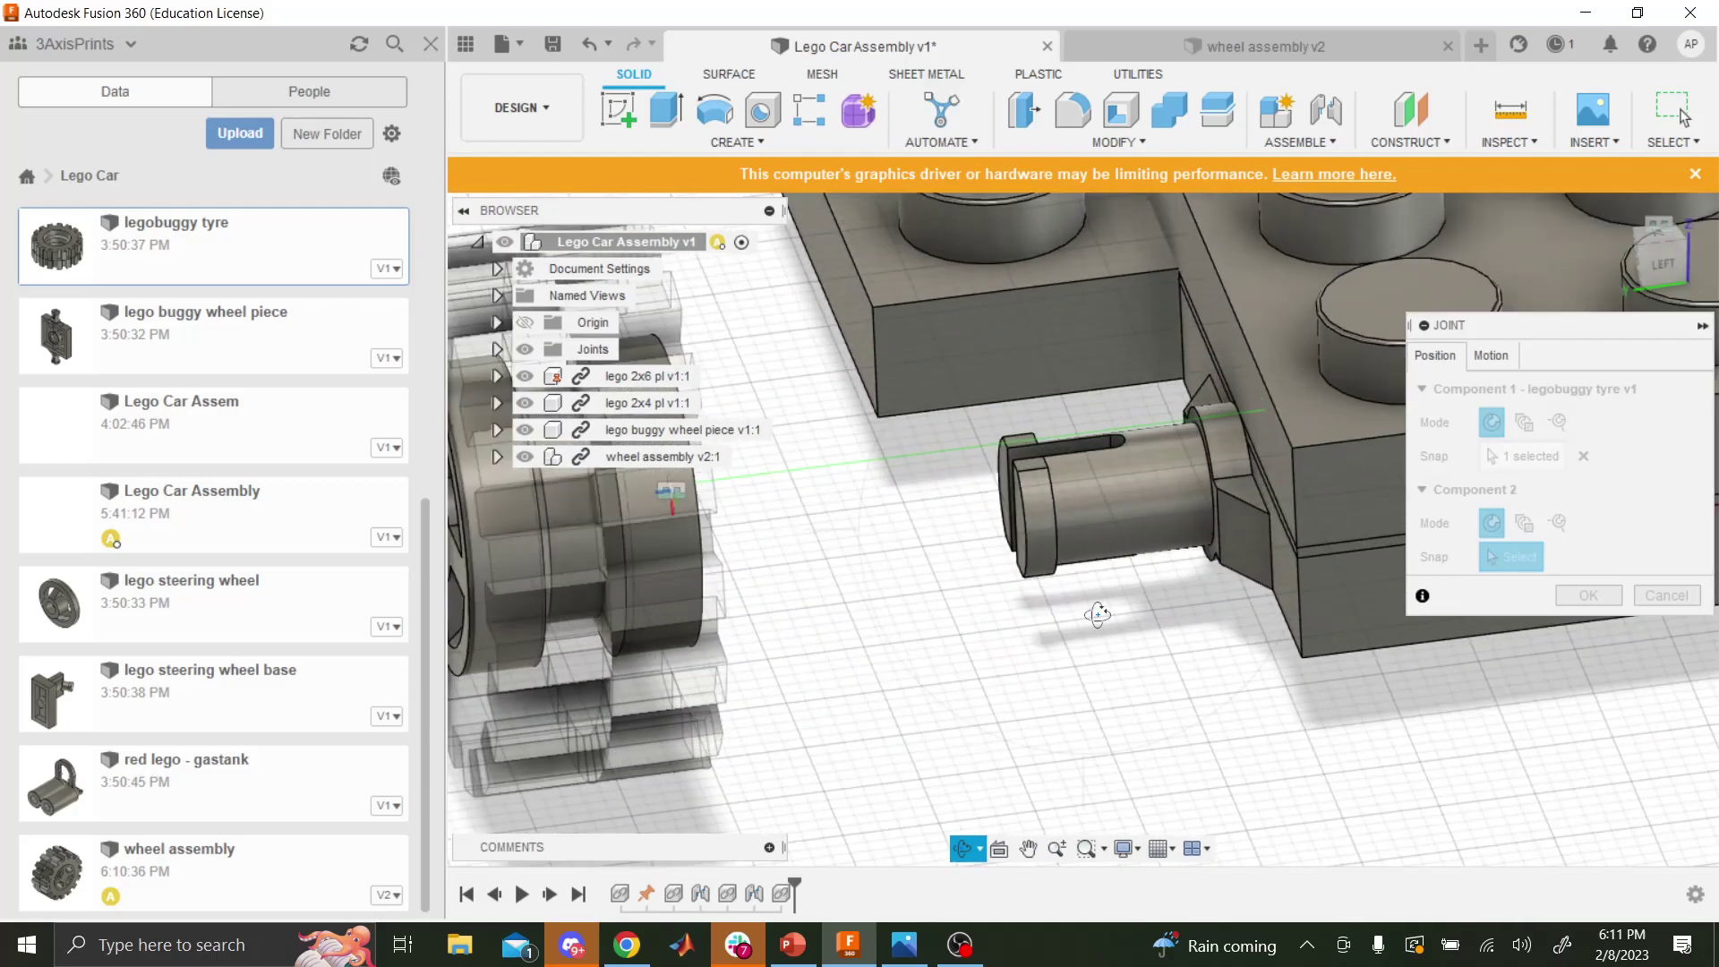
pyautogui.press('Escape')
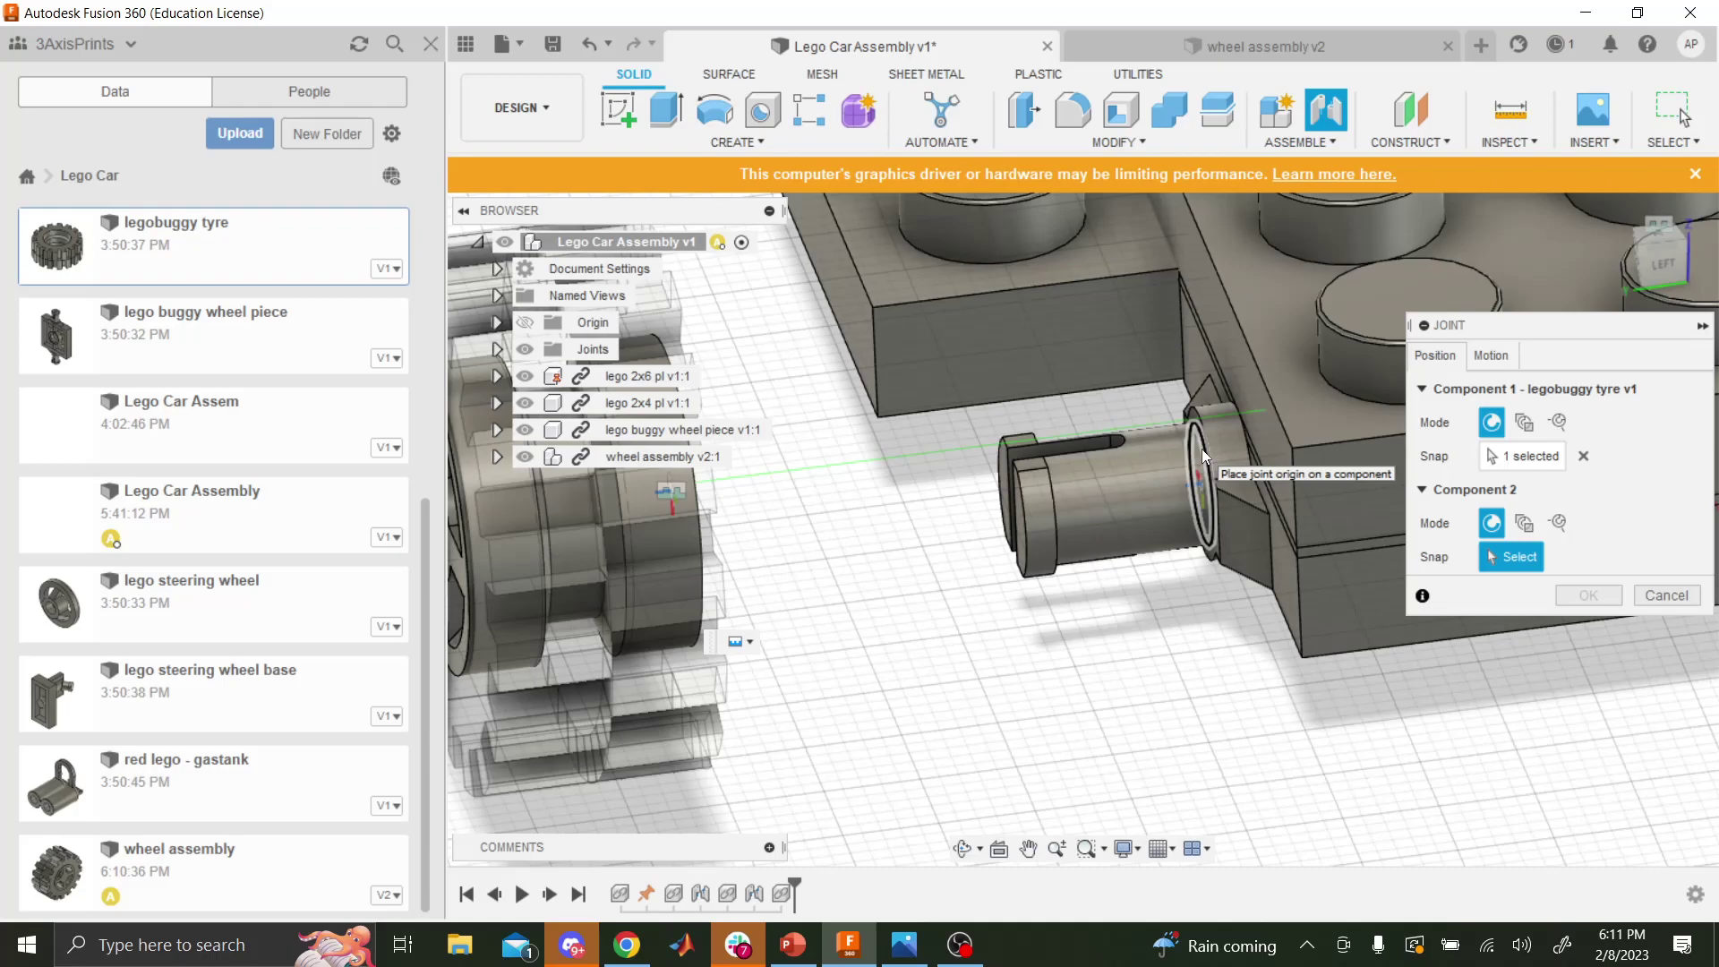
# - Snap the tyre onto the left axle end and commit the joint at 90.0°
pyautogui.click(1201, 448)
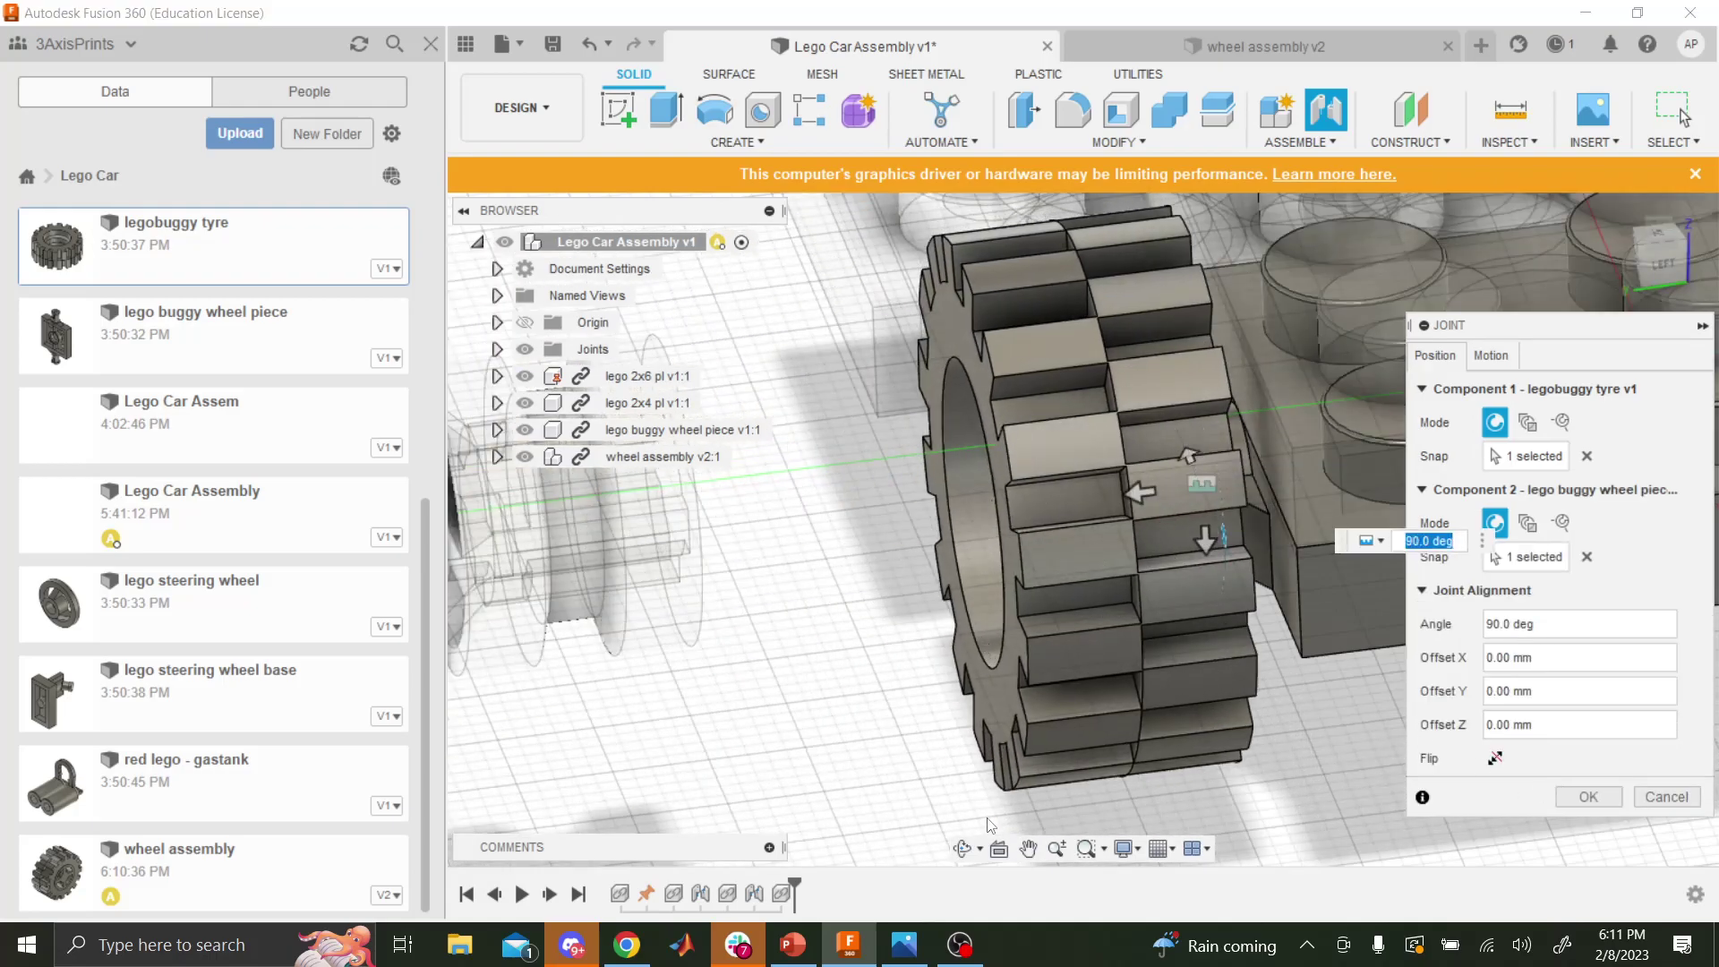
pyautogui.click(965, 846)
pyautogui.moveTo(1029, 681); pyautogui.dragTo(1218, 617)
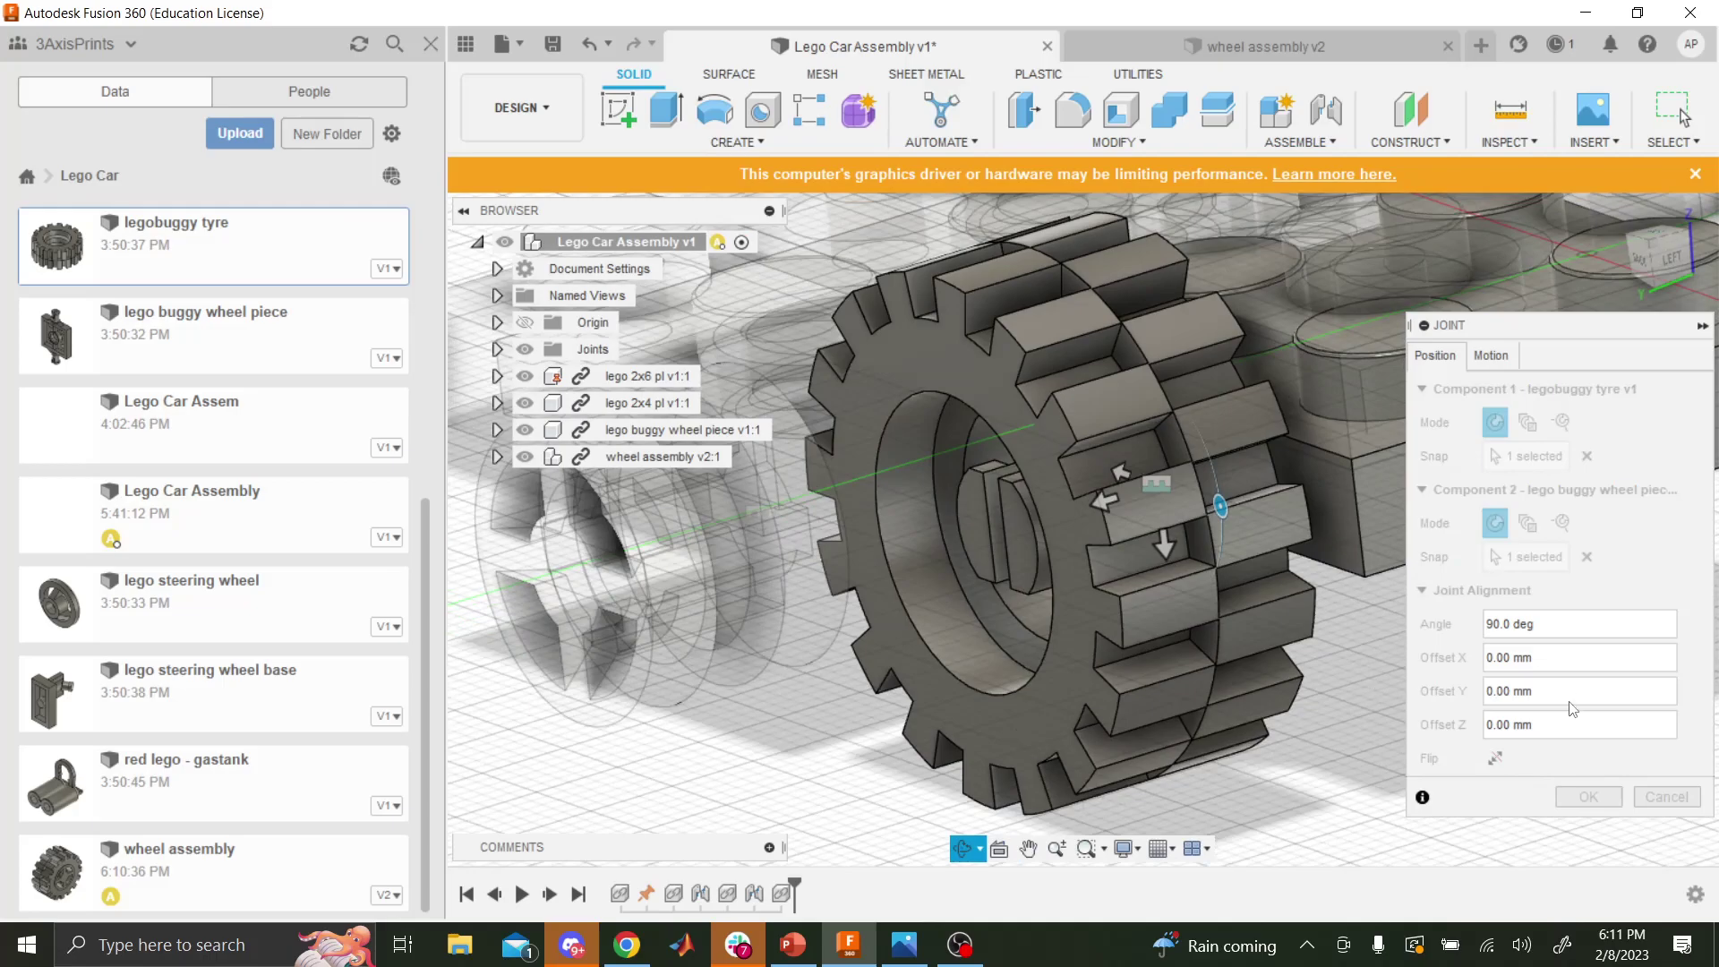
pyautogui.click(1594, 805)
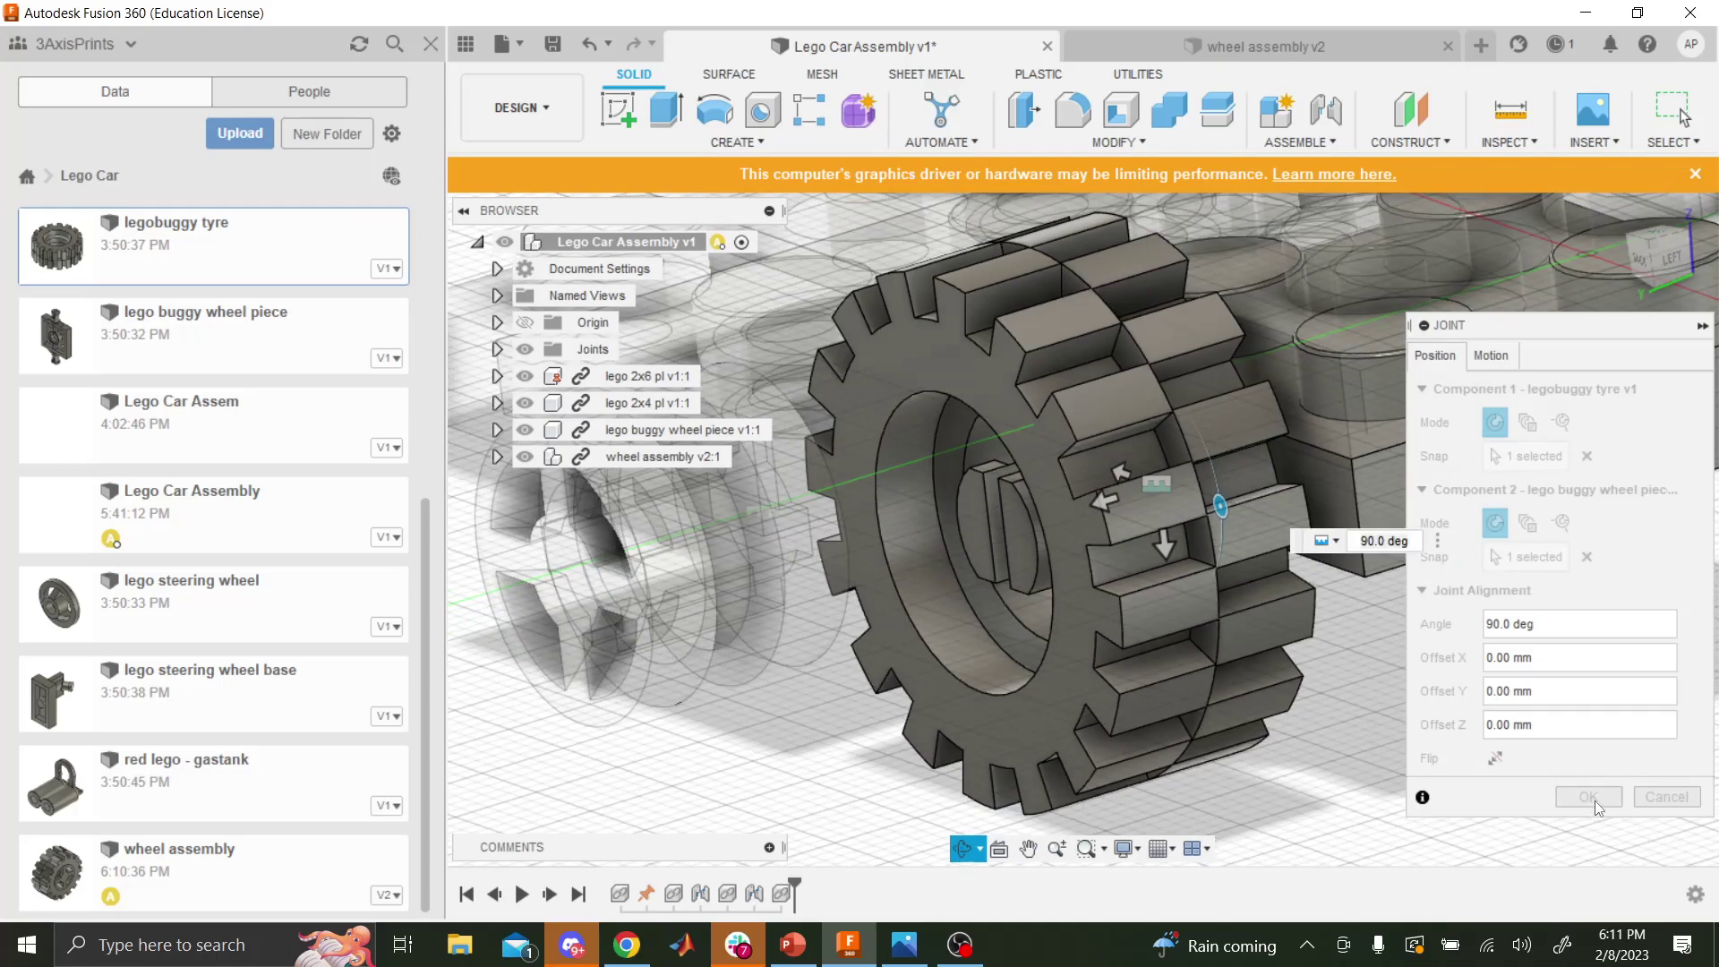
pyautogui.click(1587, 796)
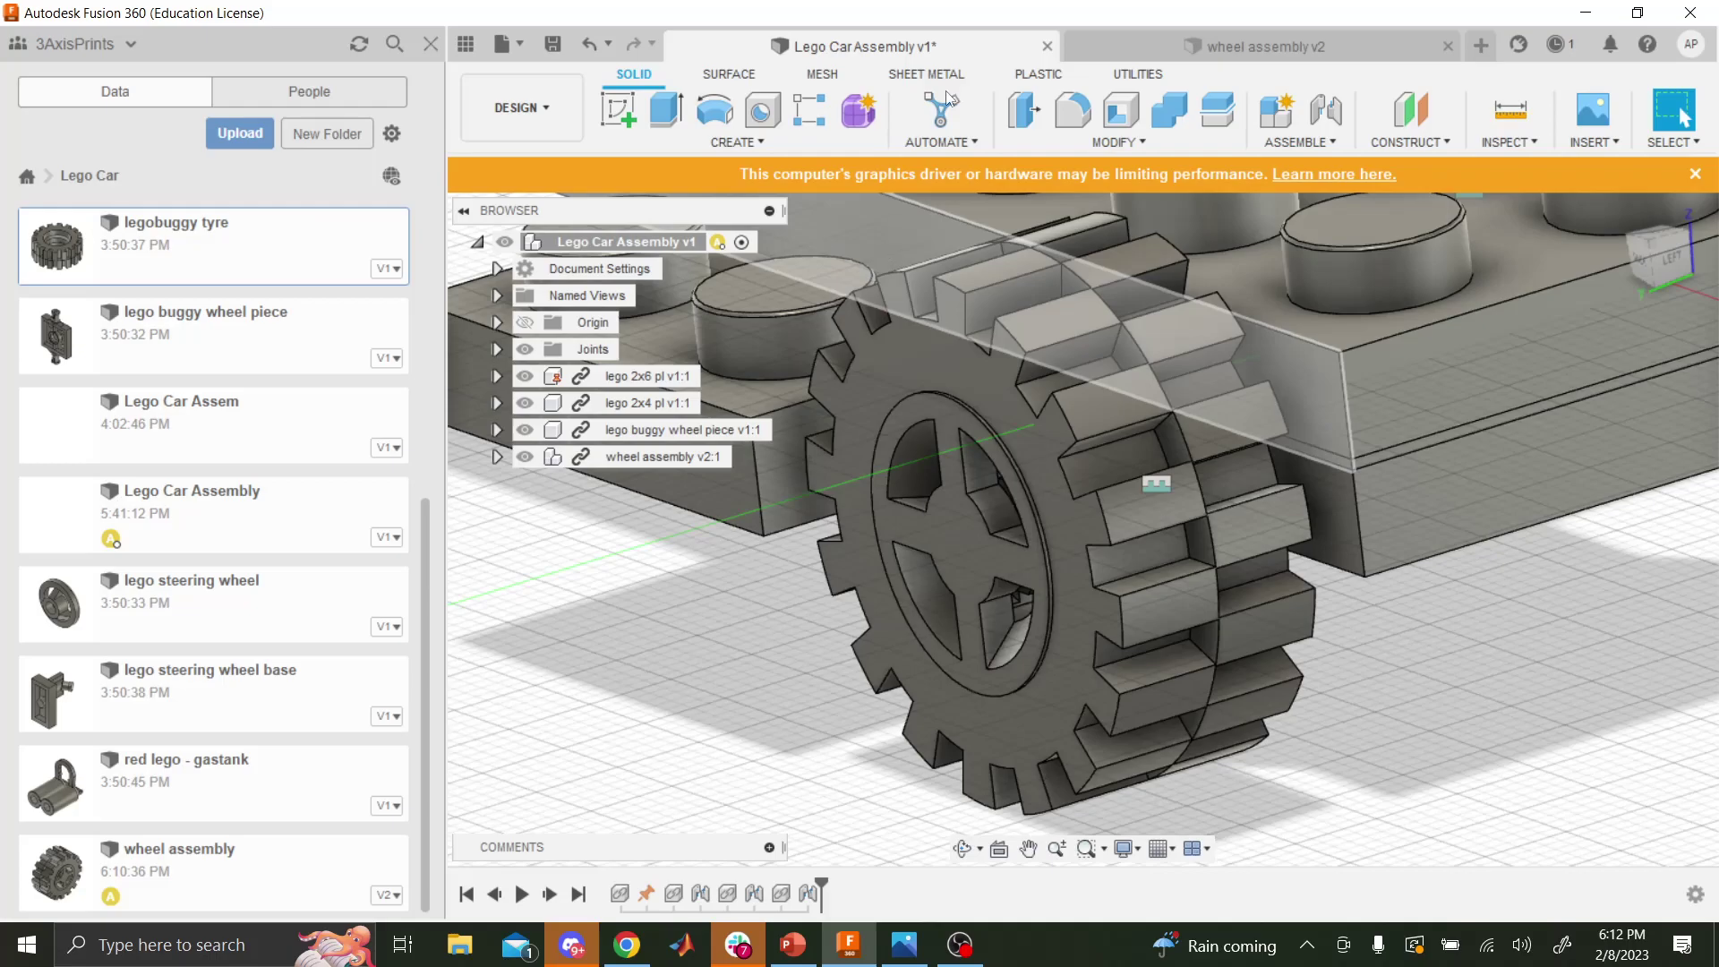
# - Orbit around the car to check the mounted left wheel
pyautogui.scroll(-6, 1164, 379)
pyautogui.scroll(4, 1164, 430)
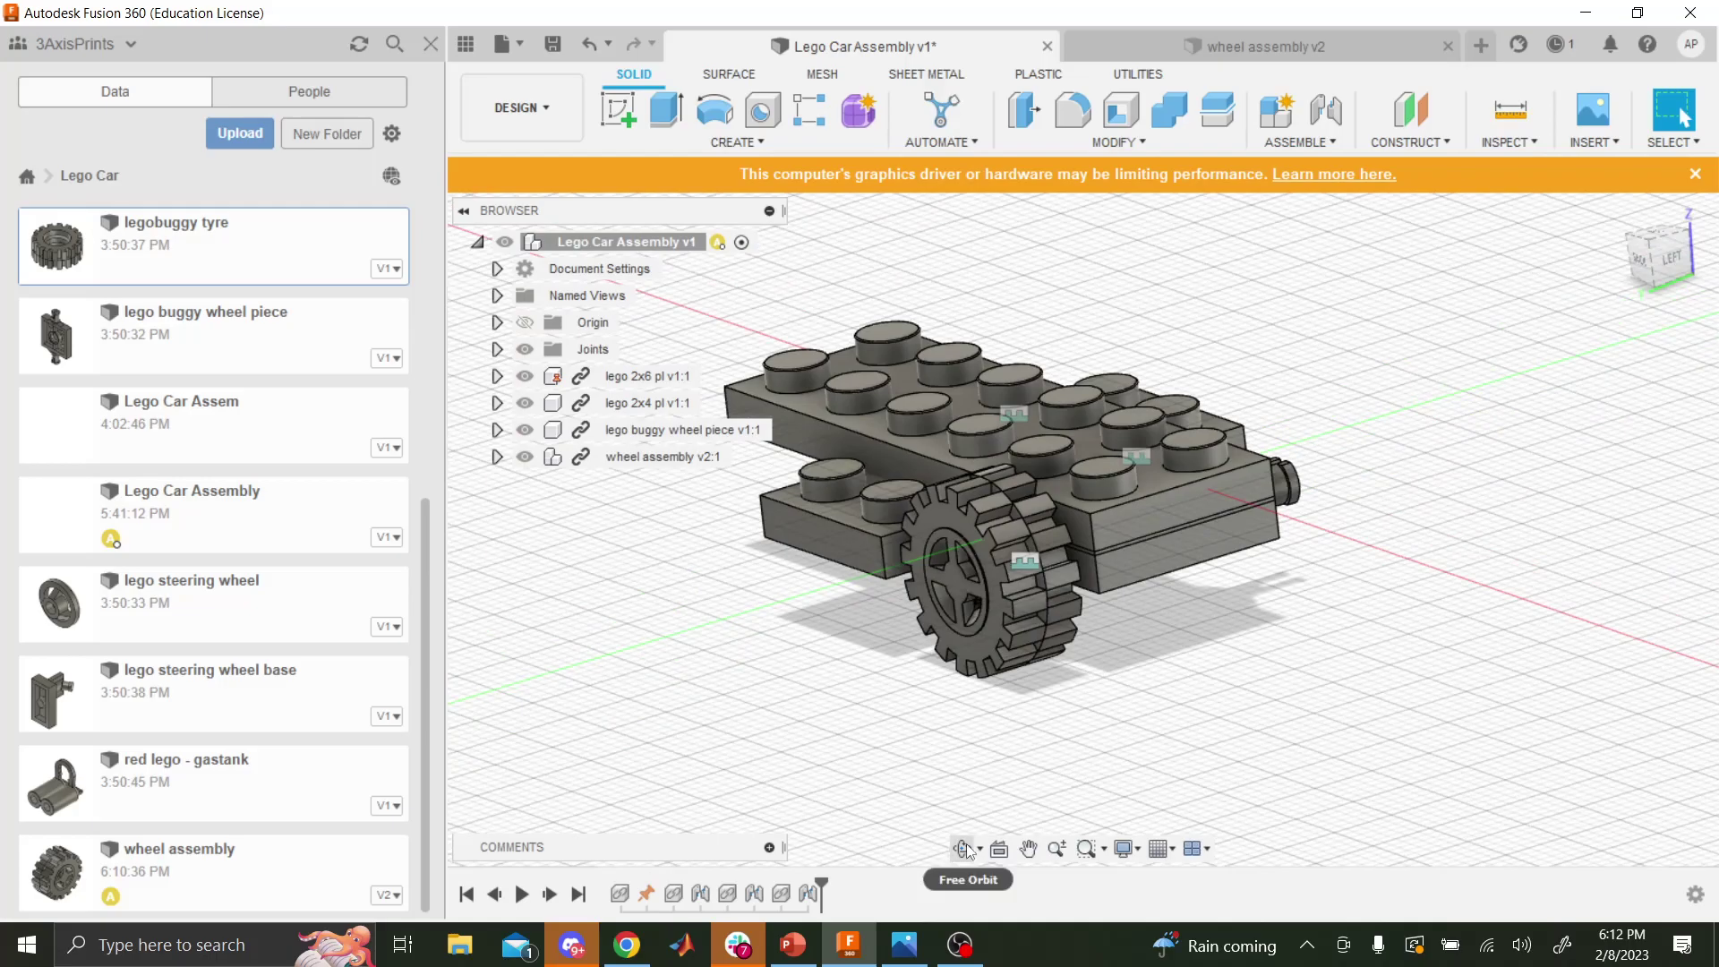
pyautogui.click(962, 847)
pyautogui.moveTo(1101, 626); pyautogui.dragTo(1184, 628)
pyautogui.press('Escape')
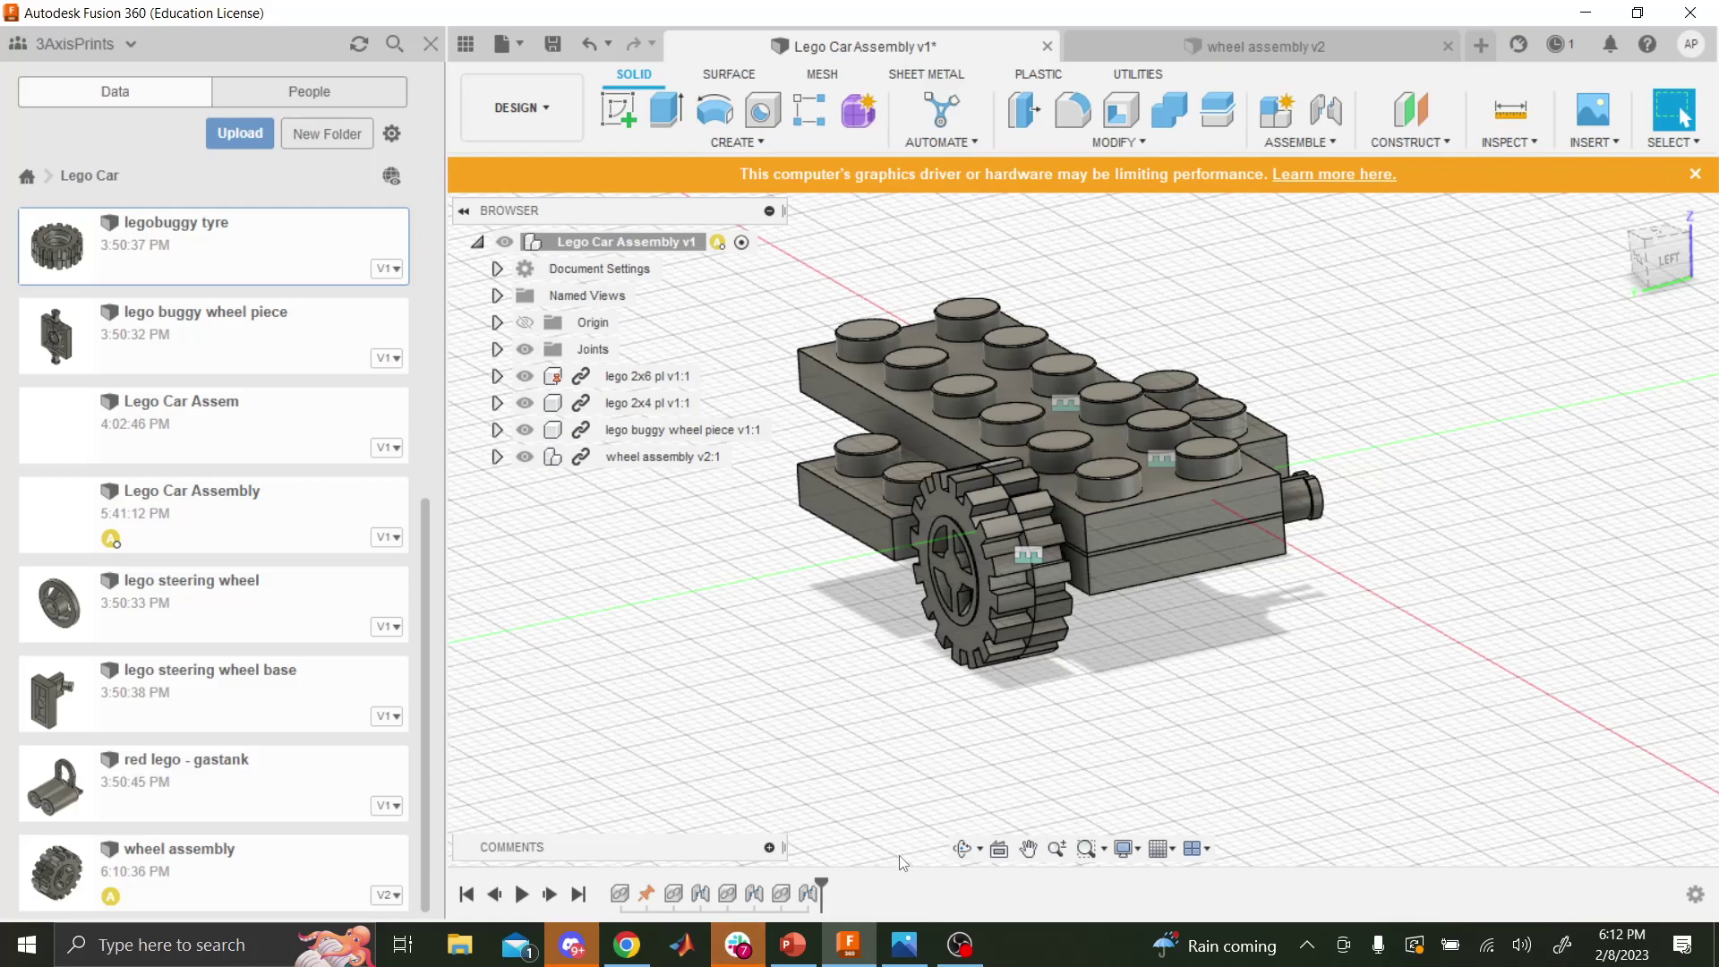
pyautogui.click(960, 848)
pyautogui.moveTo(945, 788); pyautogui.dragTo(906, 720)
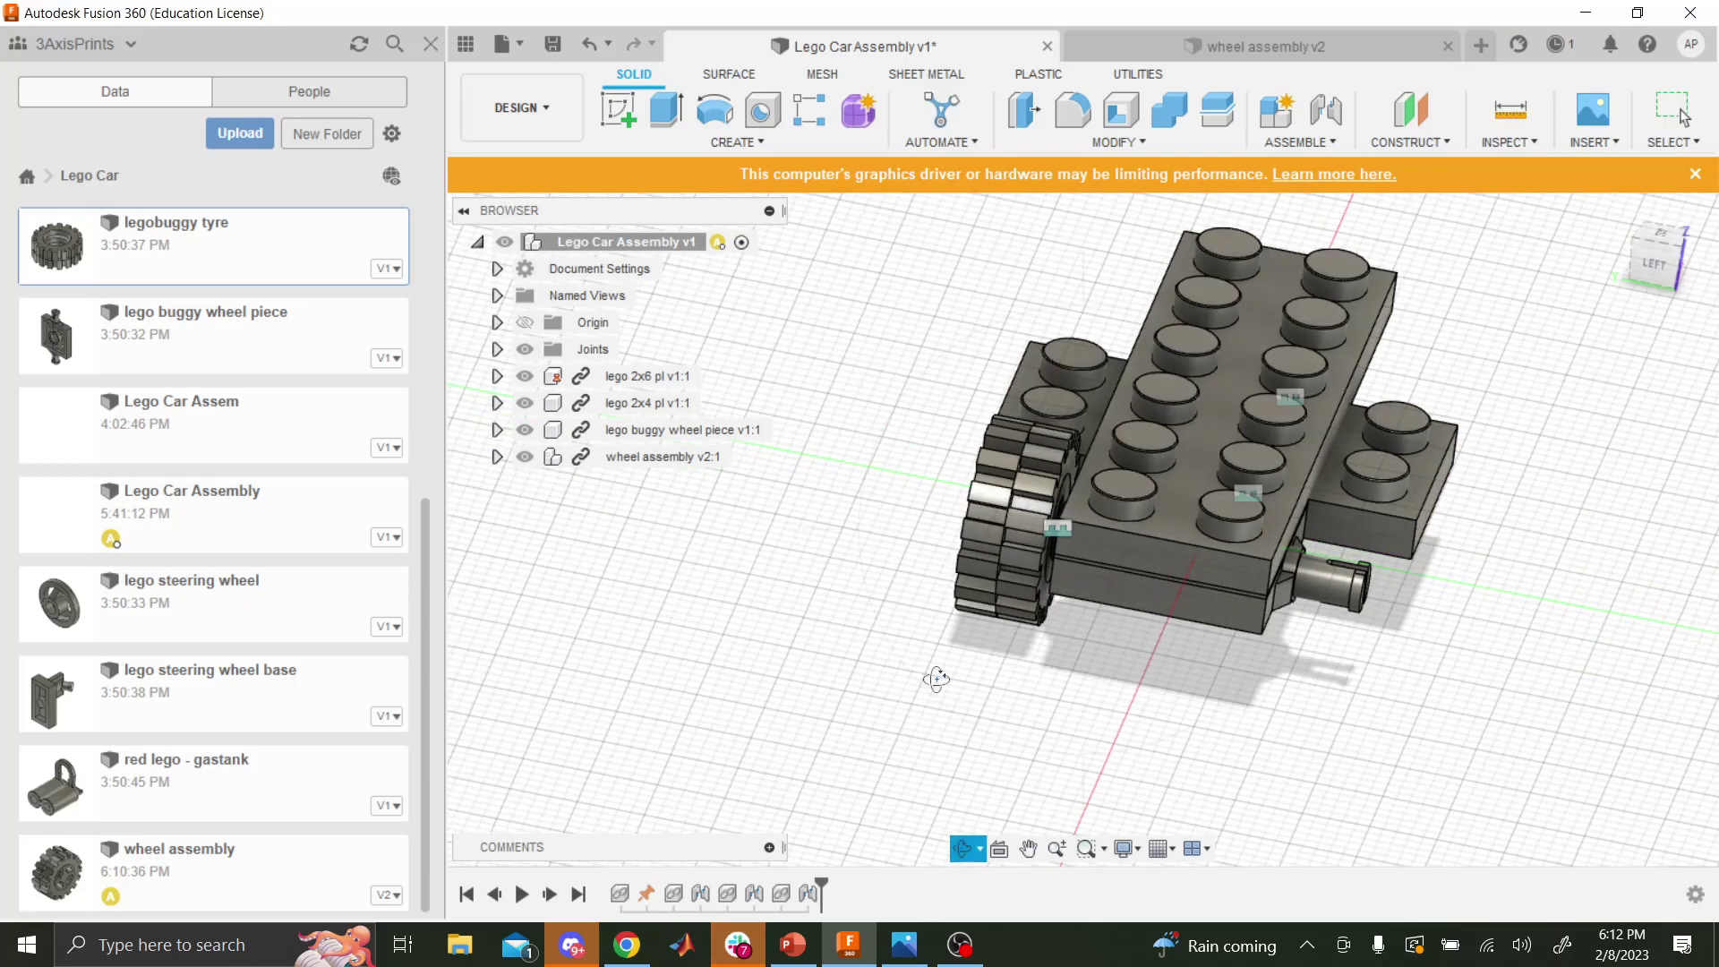
pyautogui.press('Escape')
# - Insert another wheel assembly, slide it right of the car, and rotate it -90° about Z
pyautogui.moveTo(218, 874); pyautogui.dragTo(1296, 732)
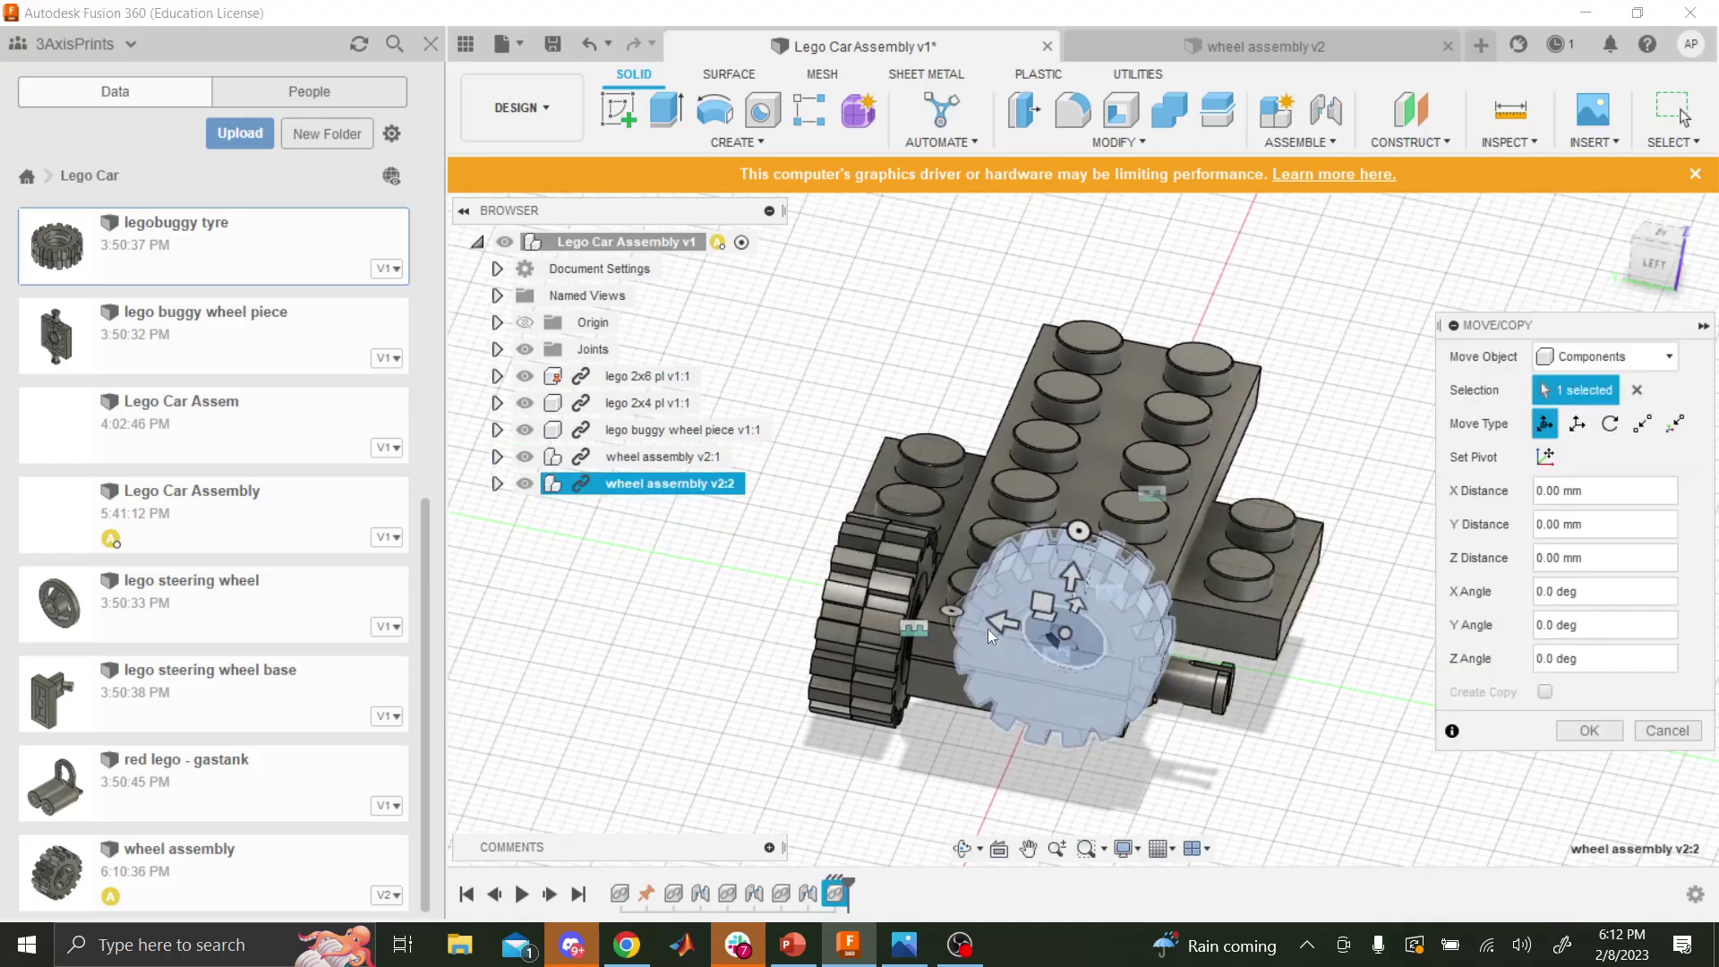
pyautogui.moveTo(993, 625); pyautogui.dragTo(1343, 669)
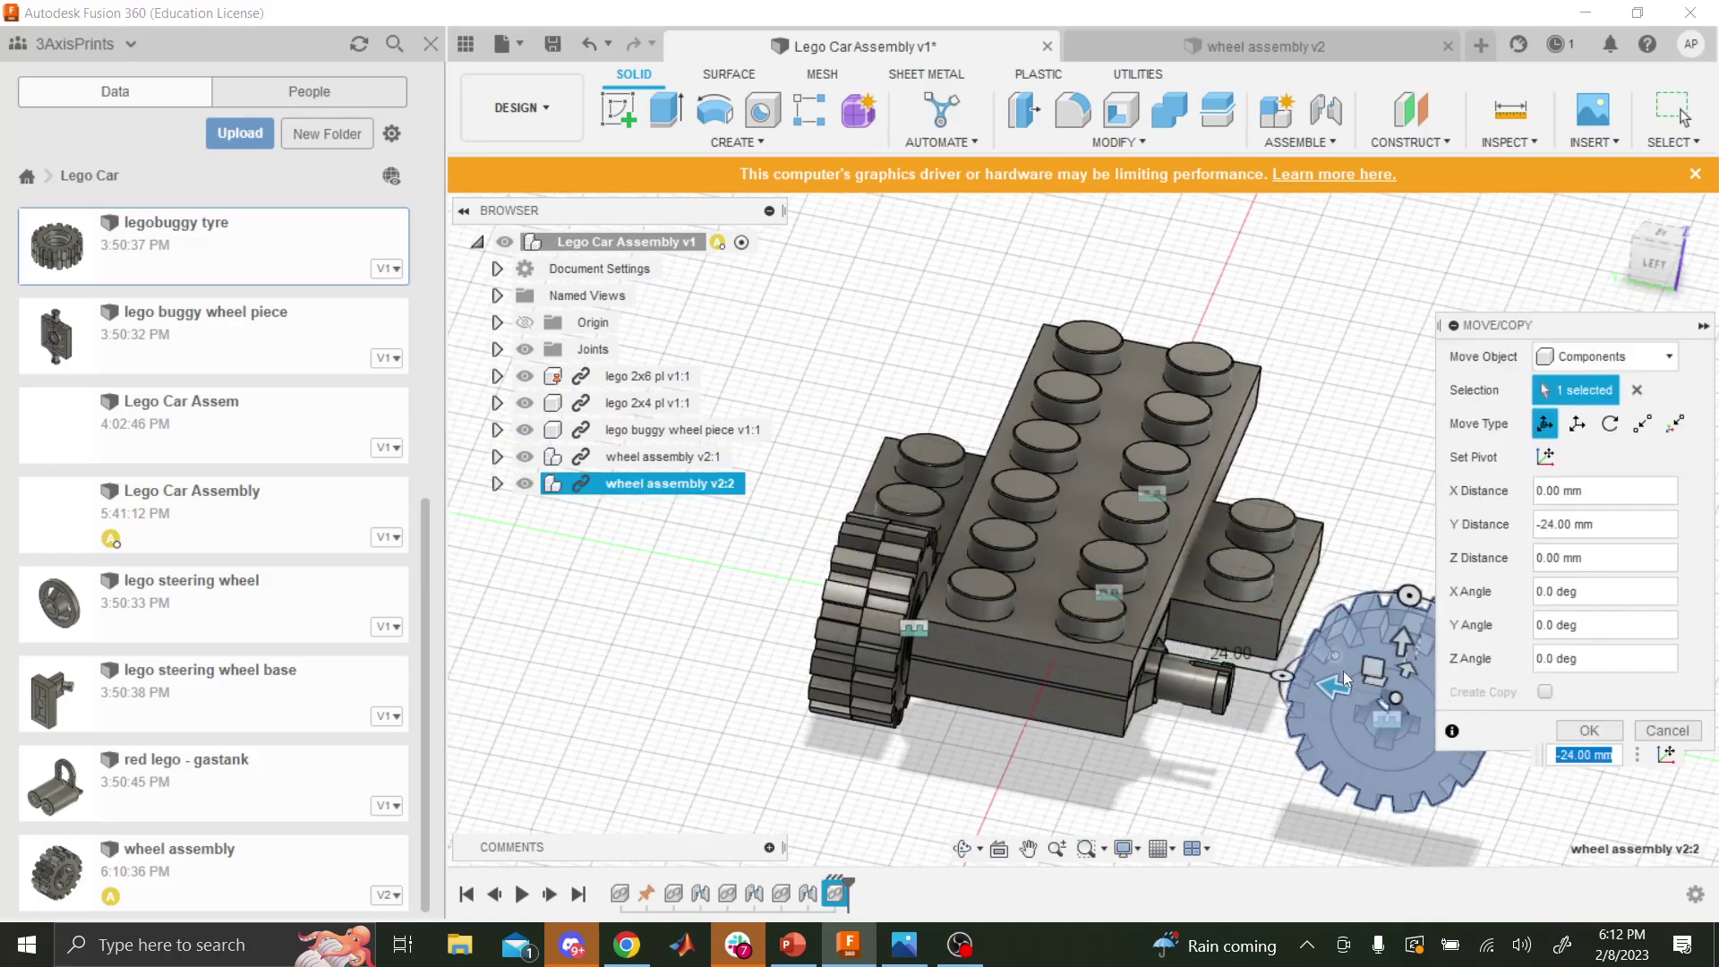
pyautogui.scroll(-3, 1344, 695)
pyautogui.scroll(3, 1240, 729)
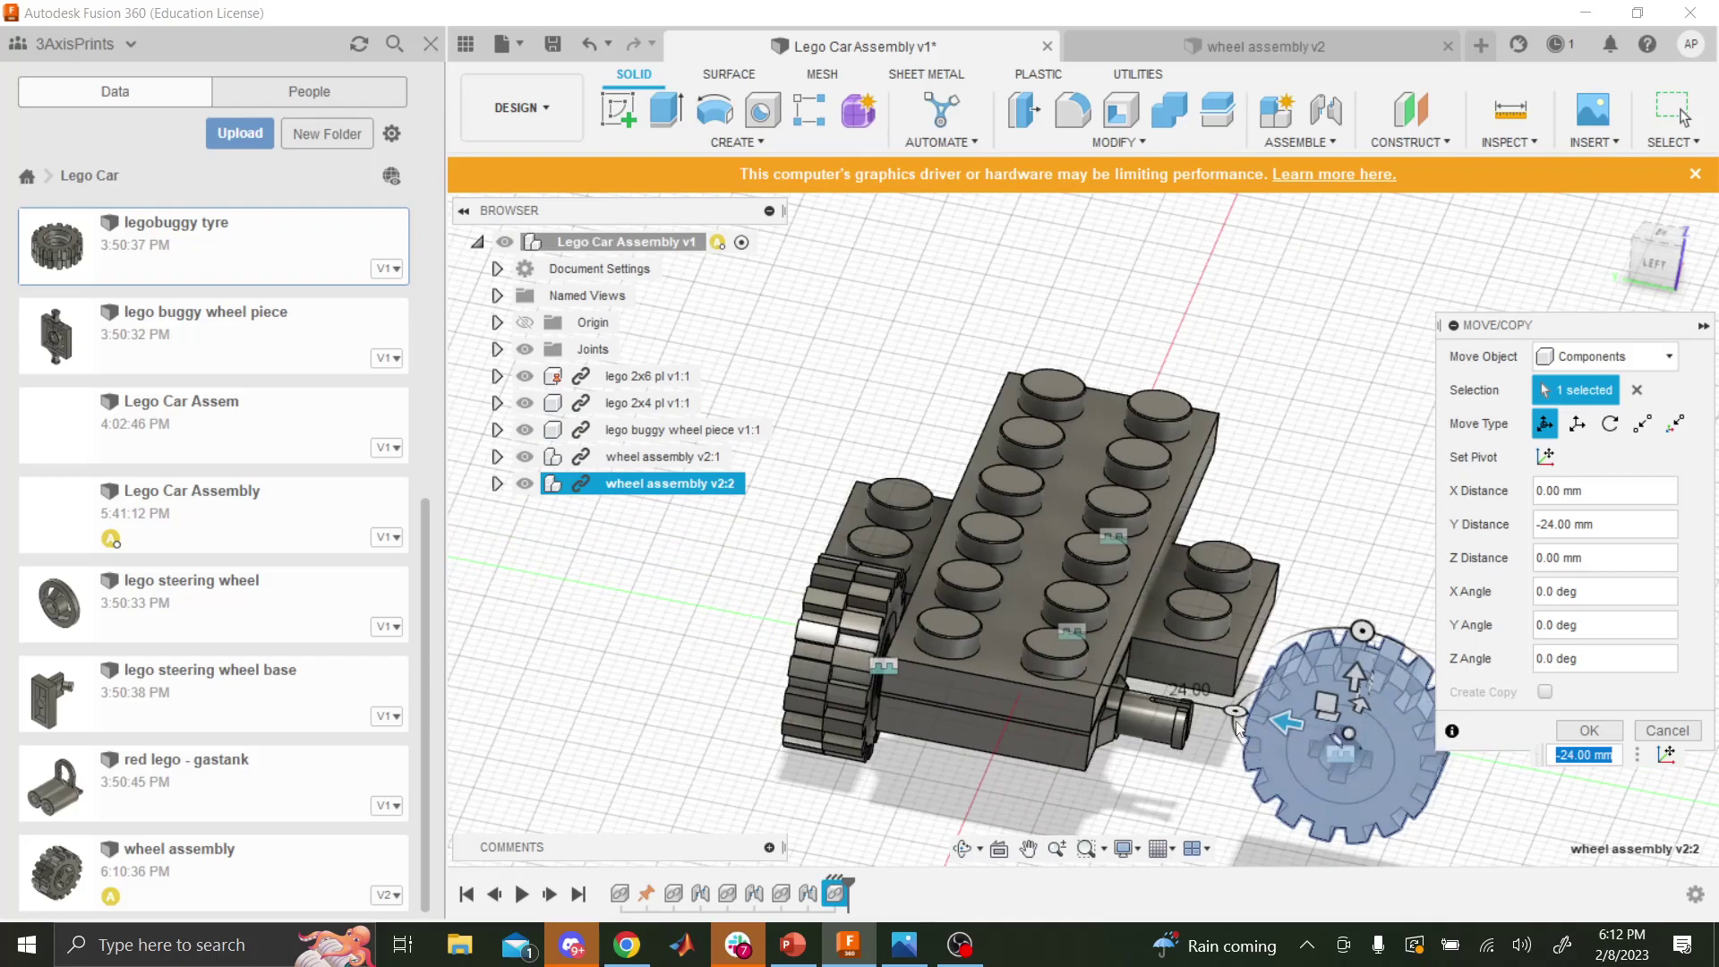
pyautogui.moveTo(1237, 724); pyautogui.dragTo(1369, 658)
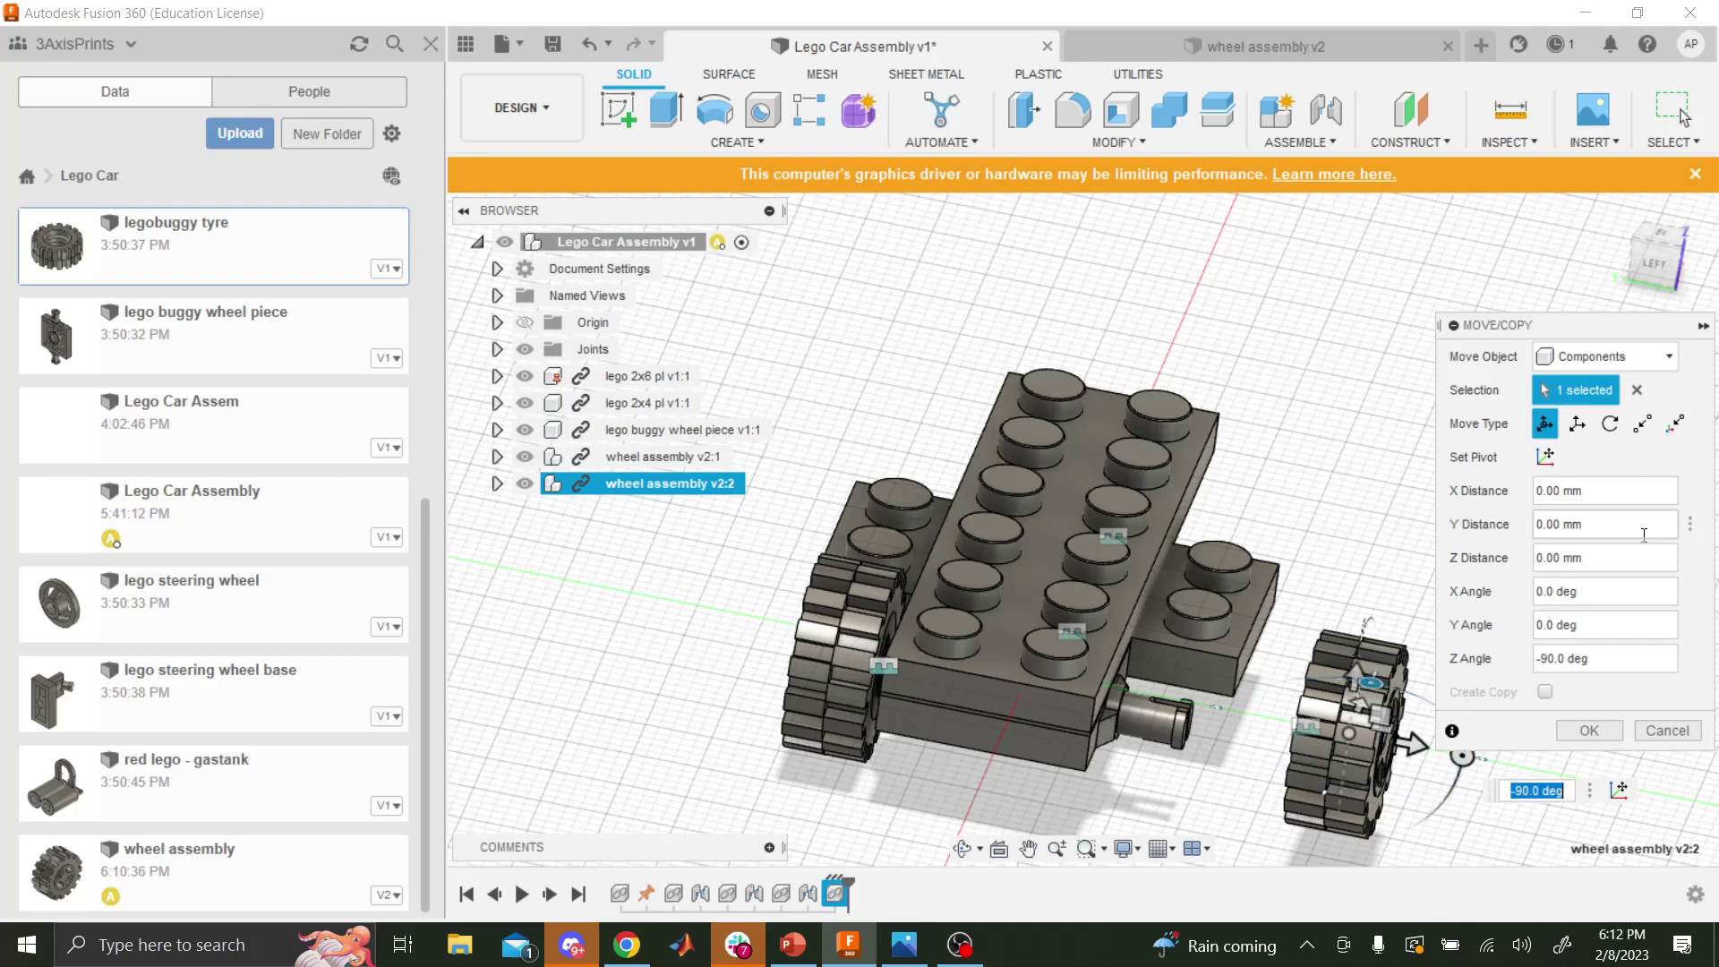
pyautogui.click(1588, 730)
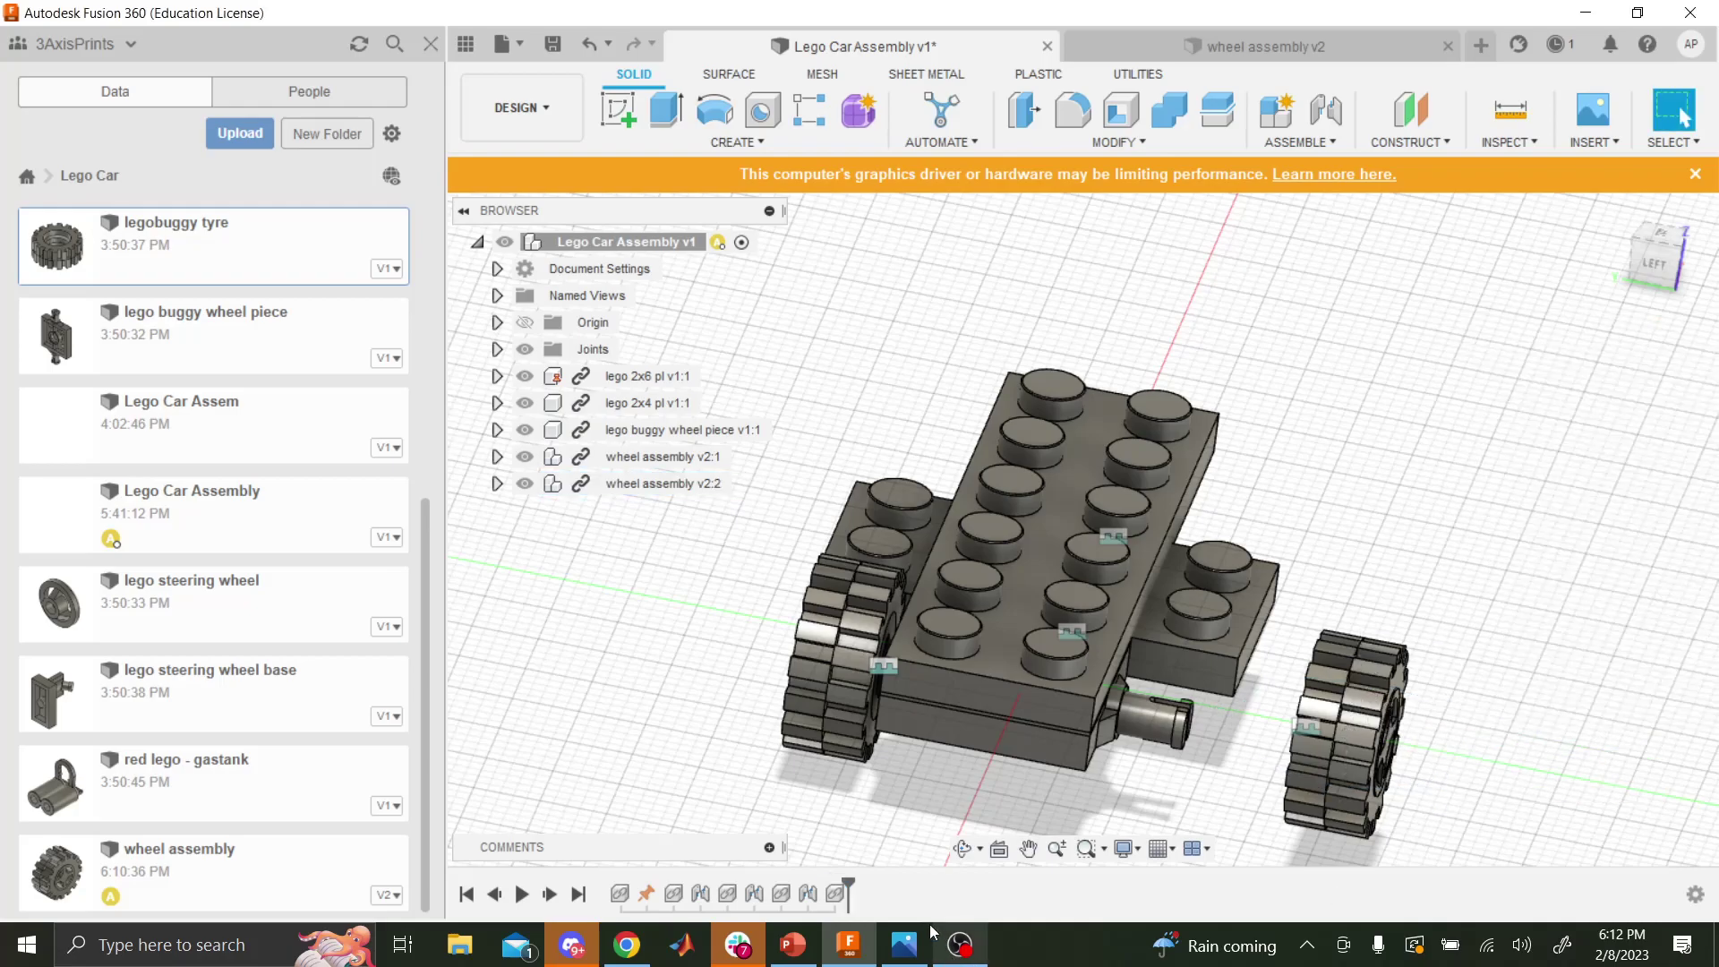
# - Orbit to a low side view, start a joint, and select the second tyre as the first component
pyautogui.click(964, 849)
pyautogui.moveTo(1056, 779); pyautogui.dragTo(1432, 501)
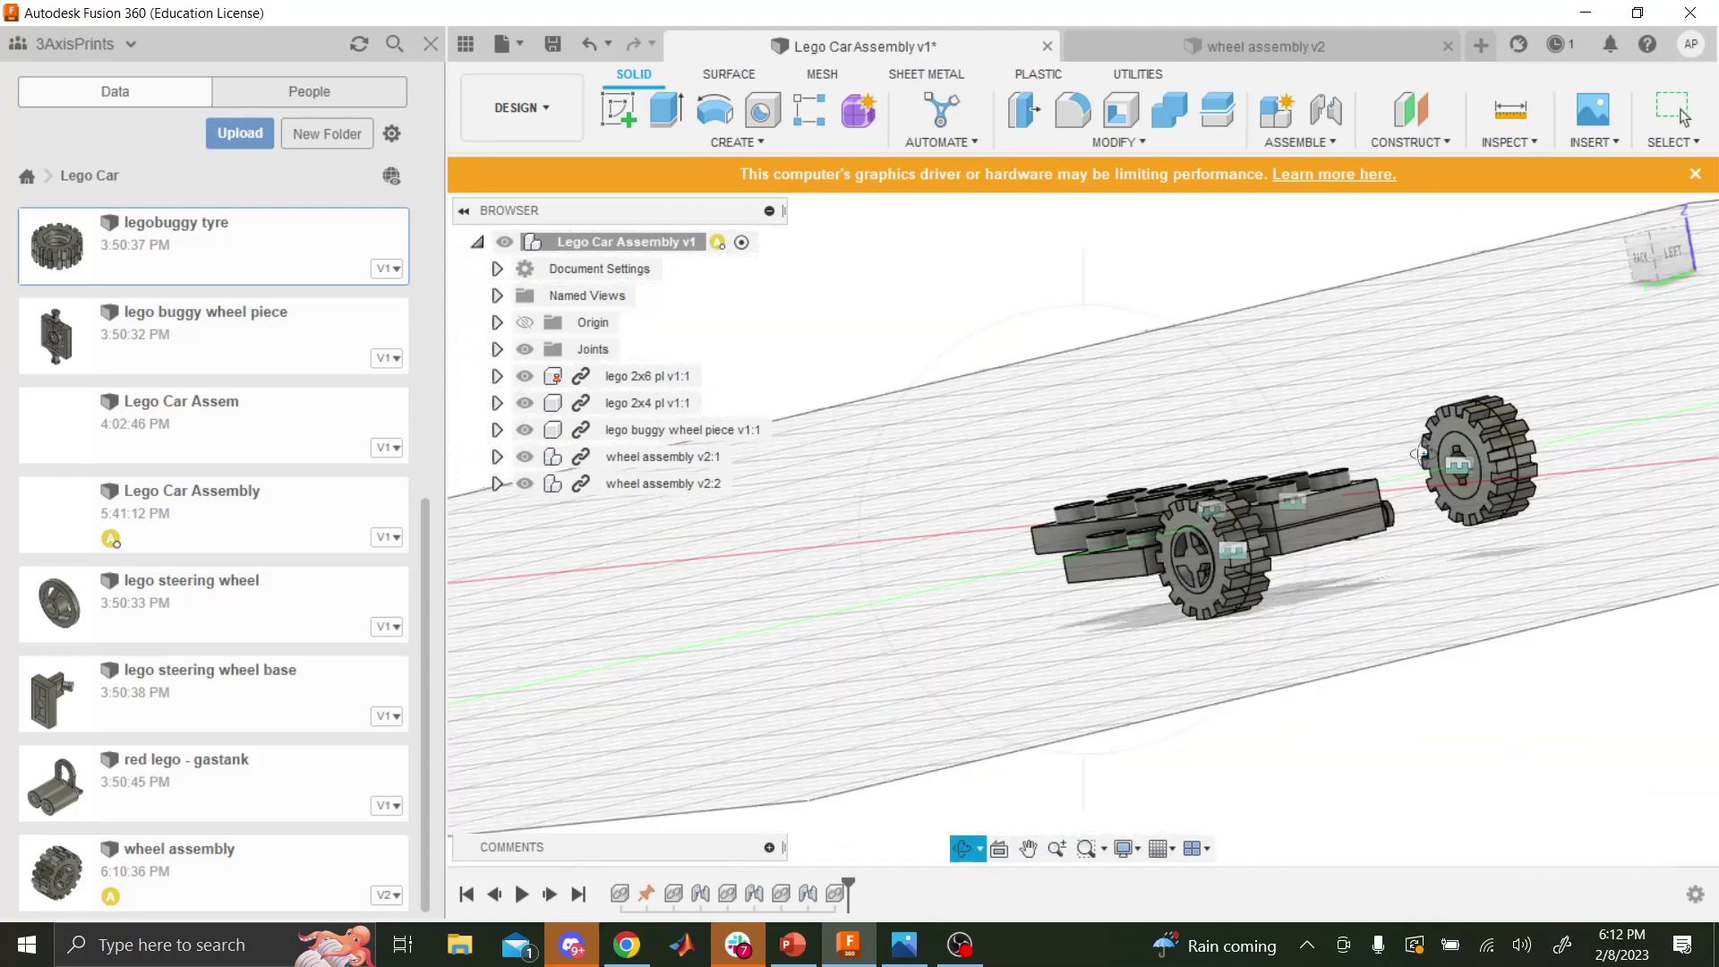
pyautogui.scroll(5, 1563, 415)
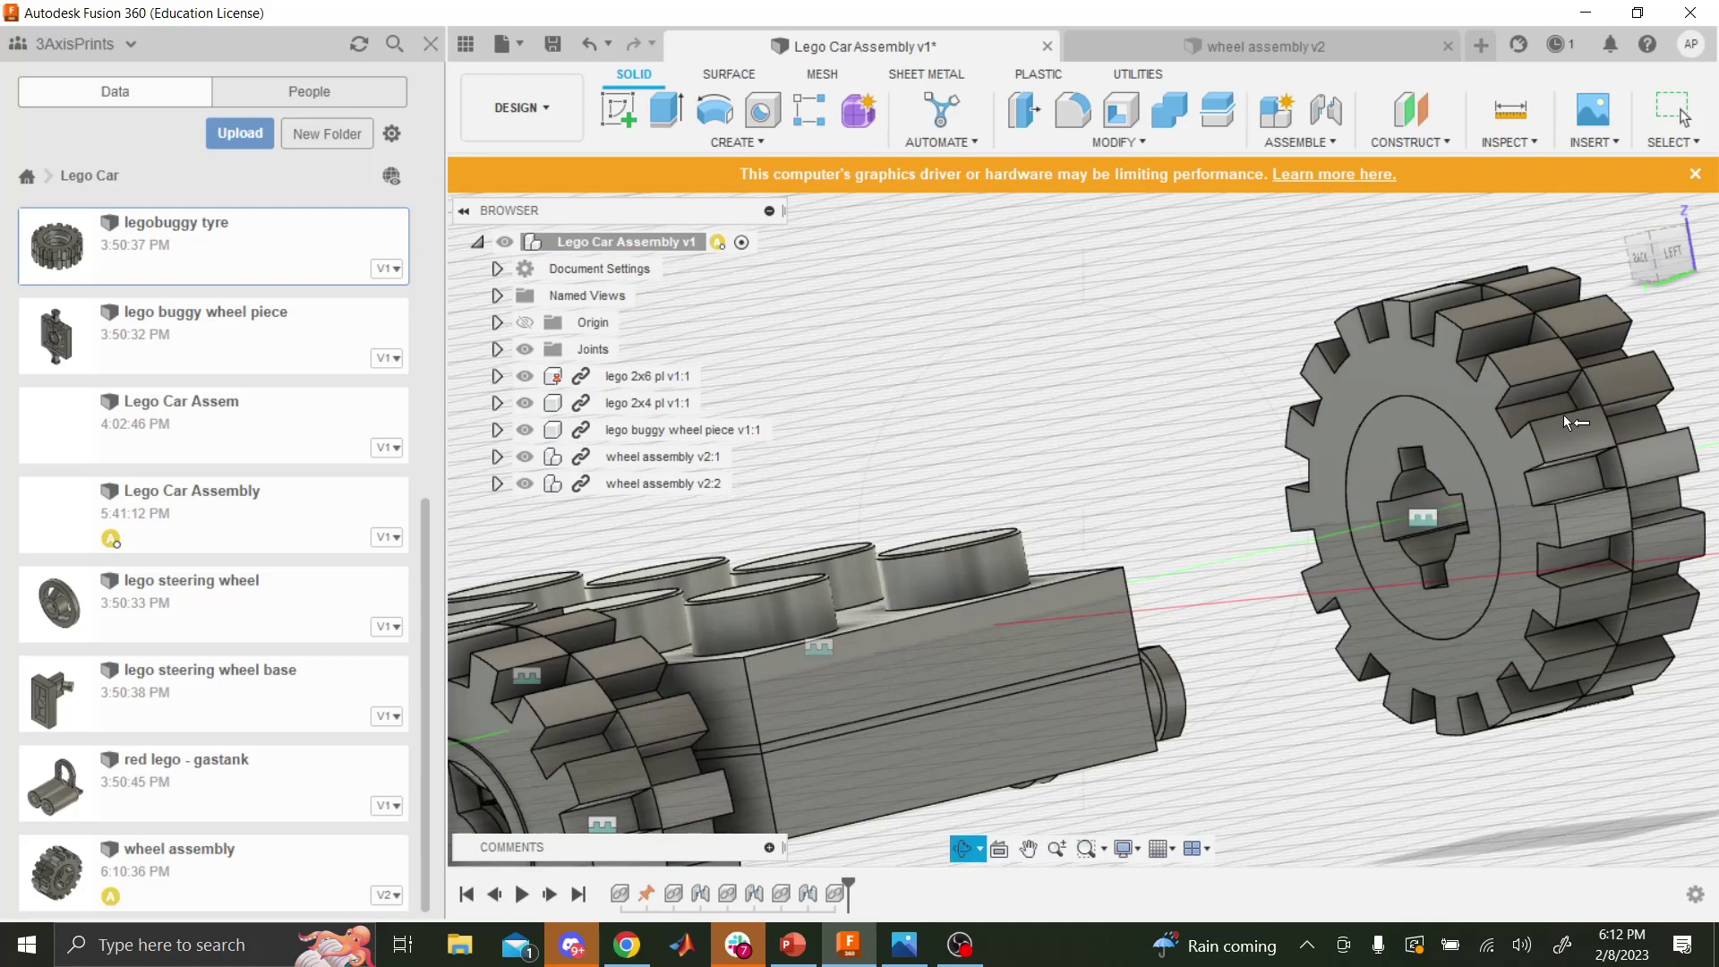
pyautogui.press('Escape')
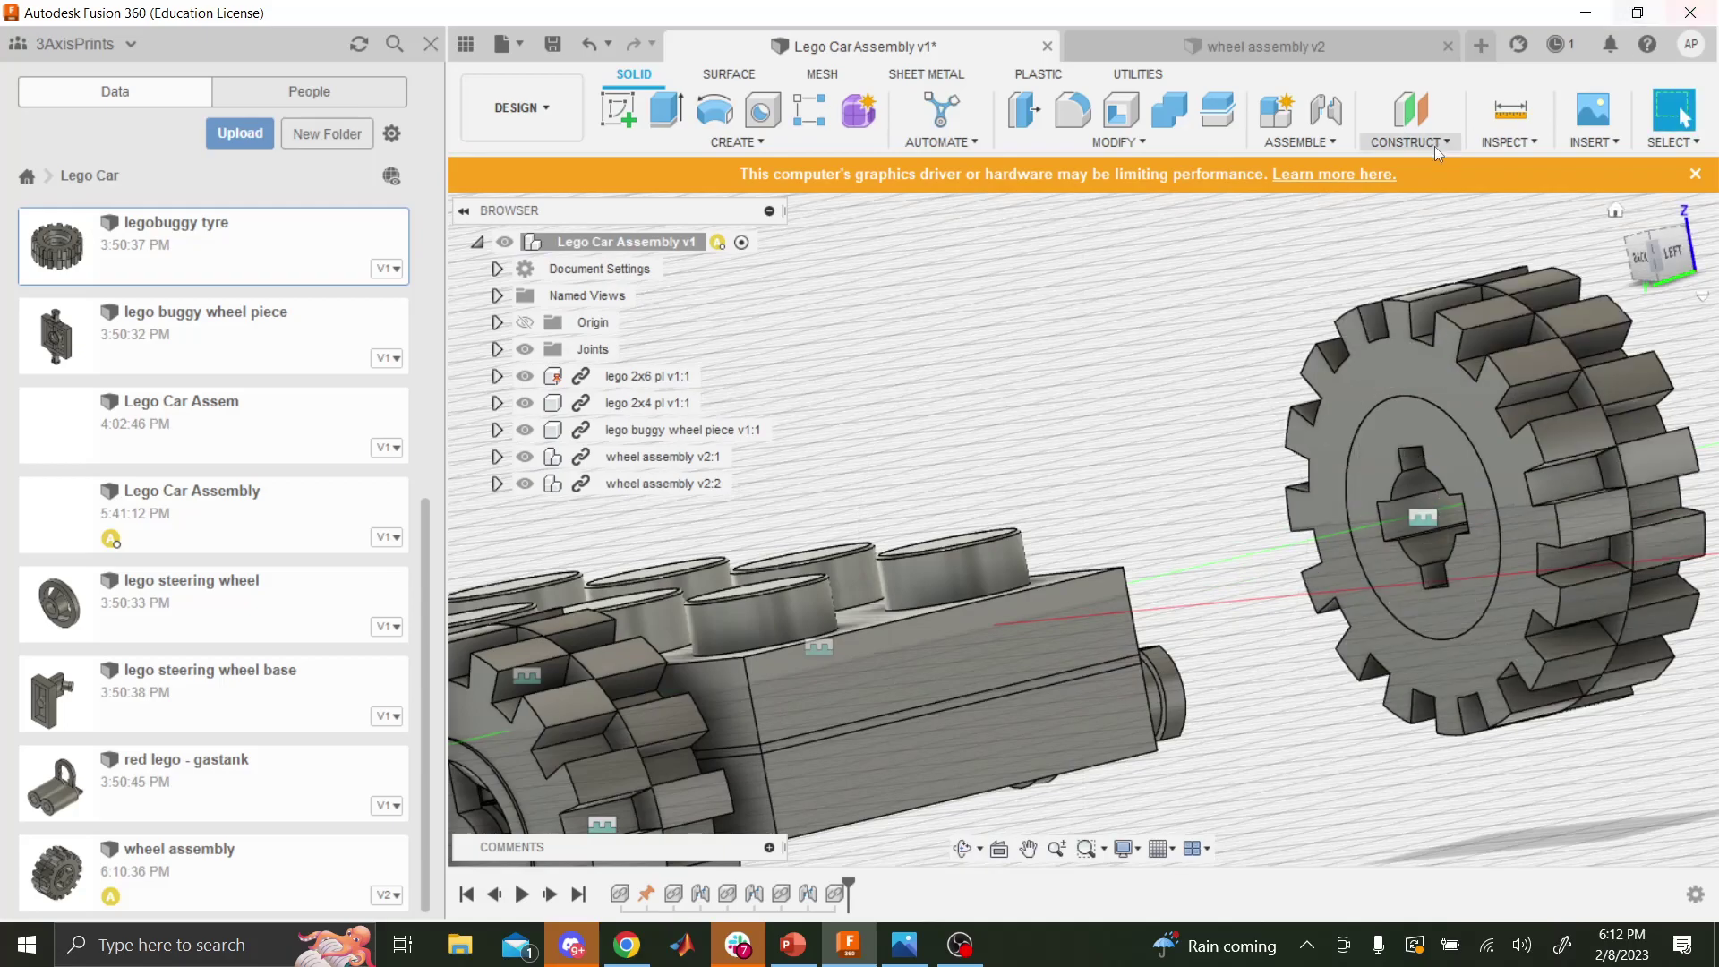
pyautogui.click(1326, 109)
pyautogui.click(1362, 435)
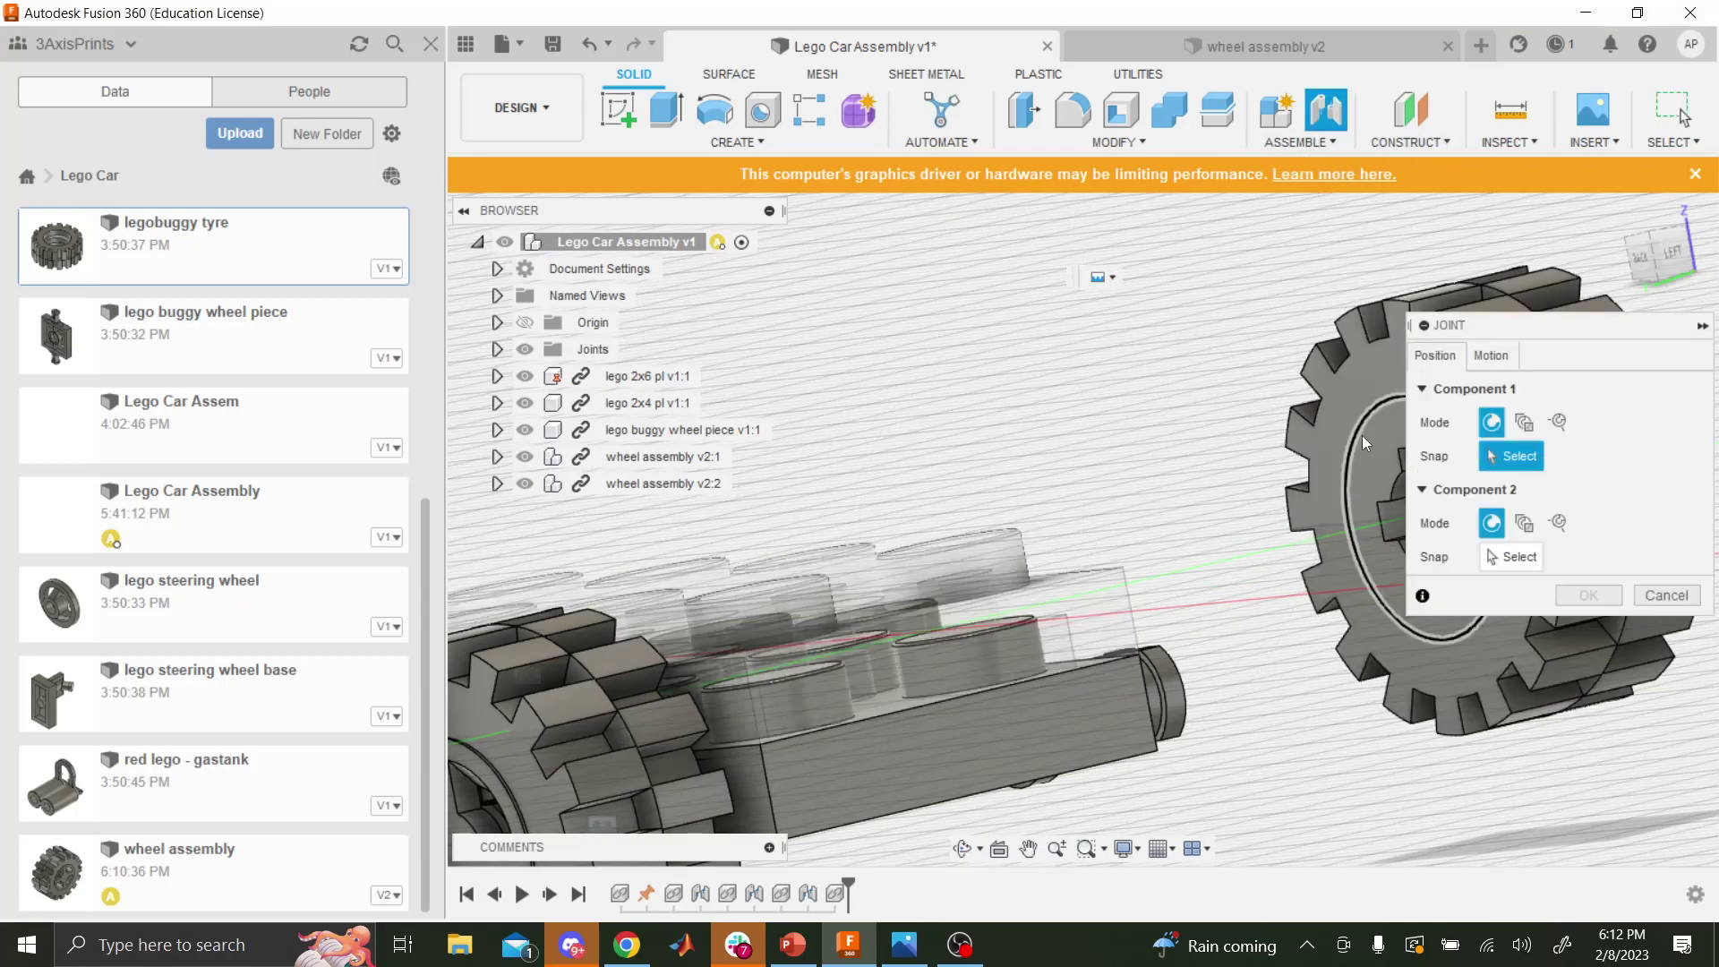
pyautogui.click(963, 847)
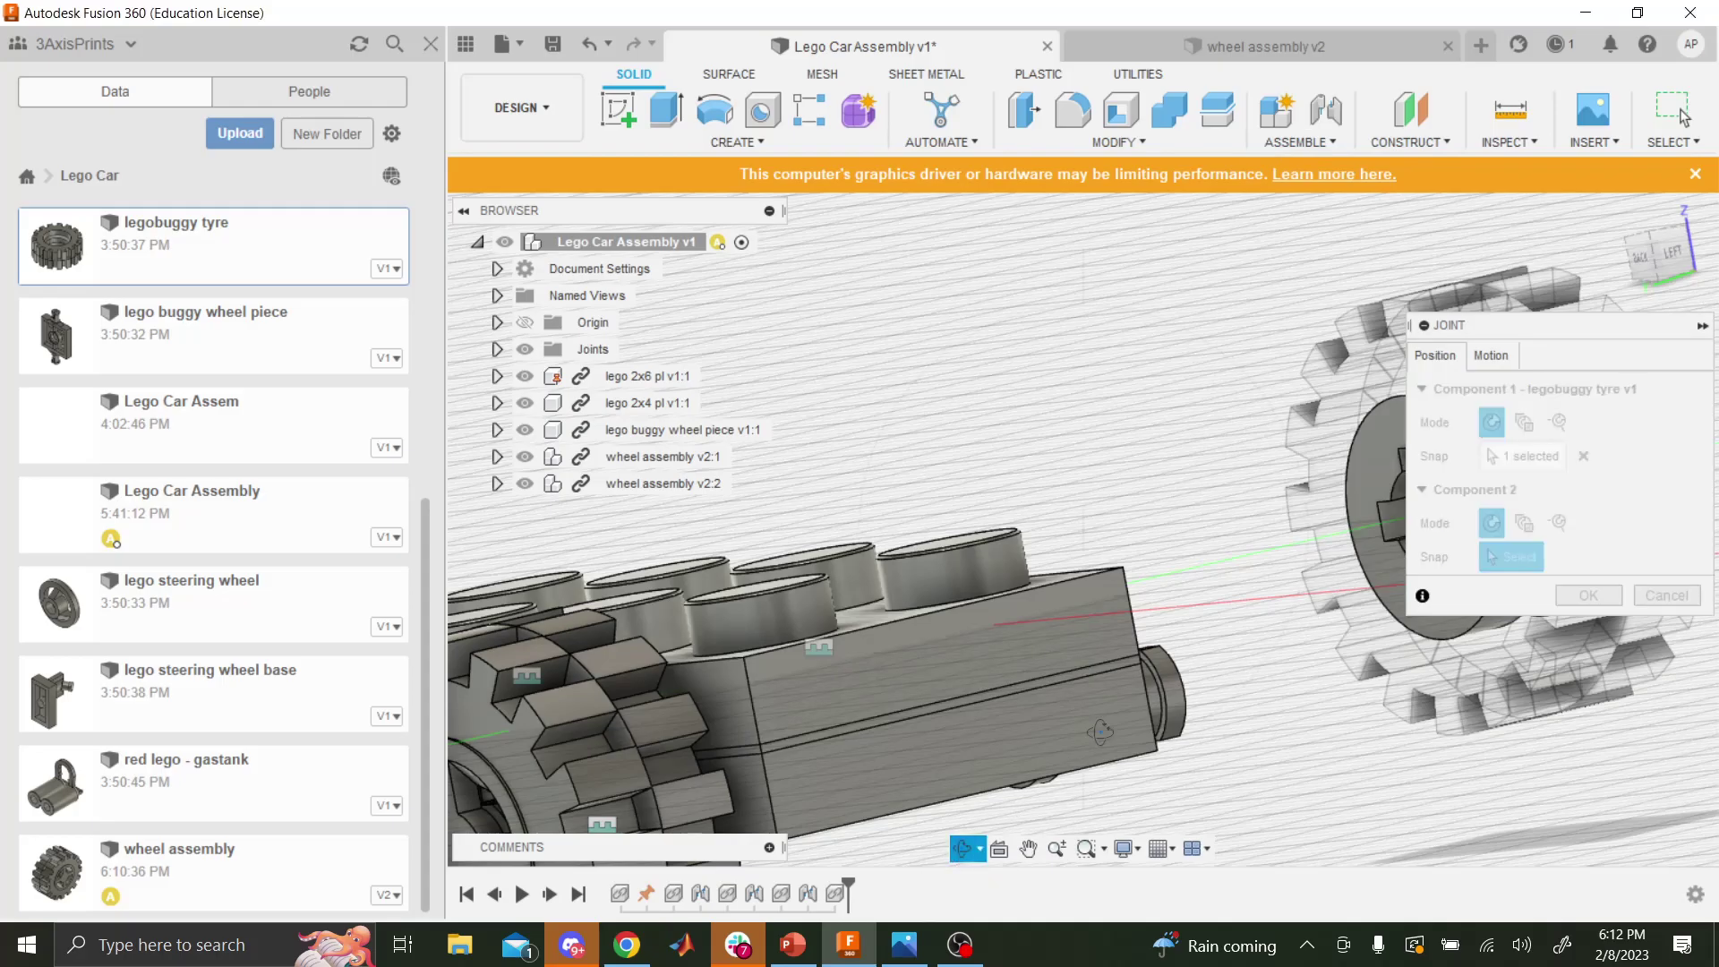
pyautogui.moveTo(963, 787); pyautogui.dragTo(877, 752)
pyautogui.moveTo(1315, 609); pyautogui.dragTo(1124, 617)
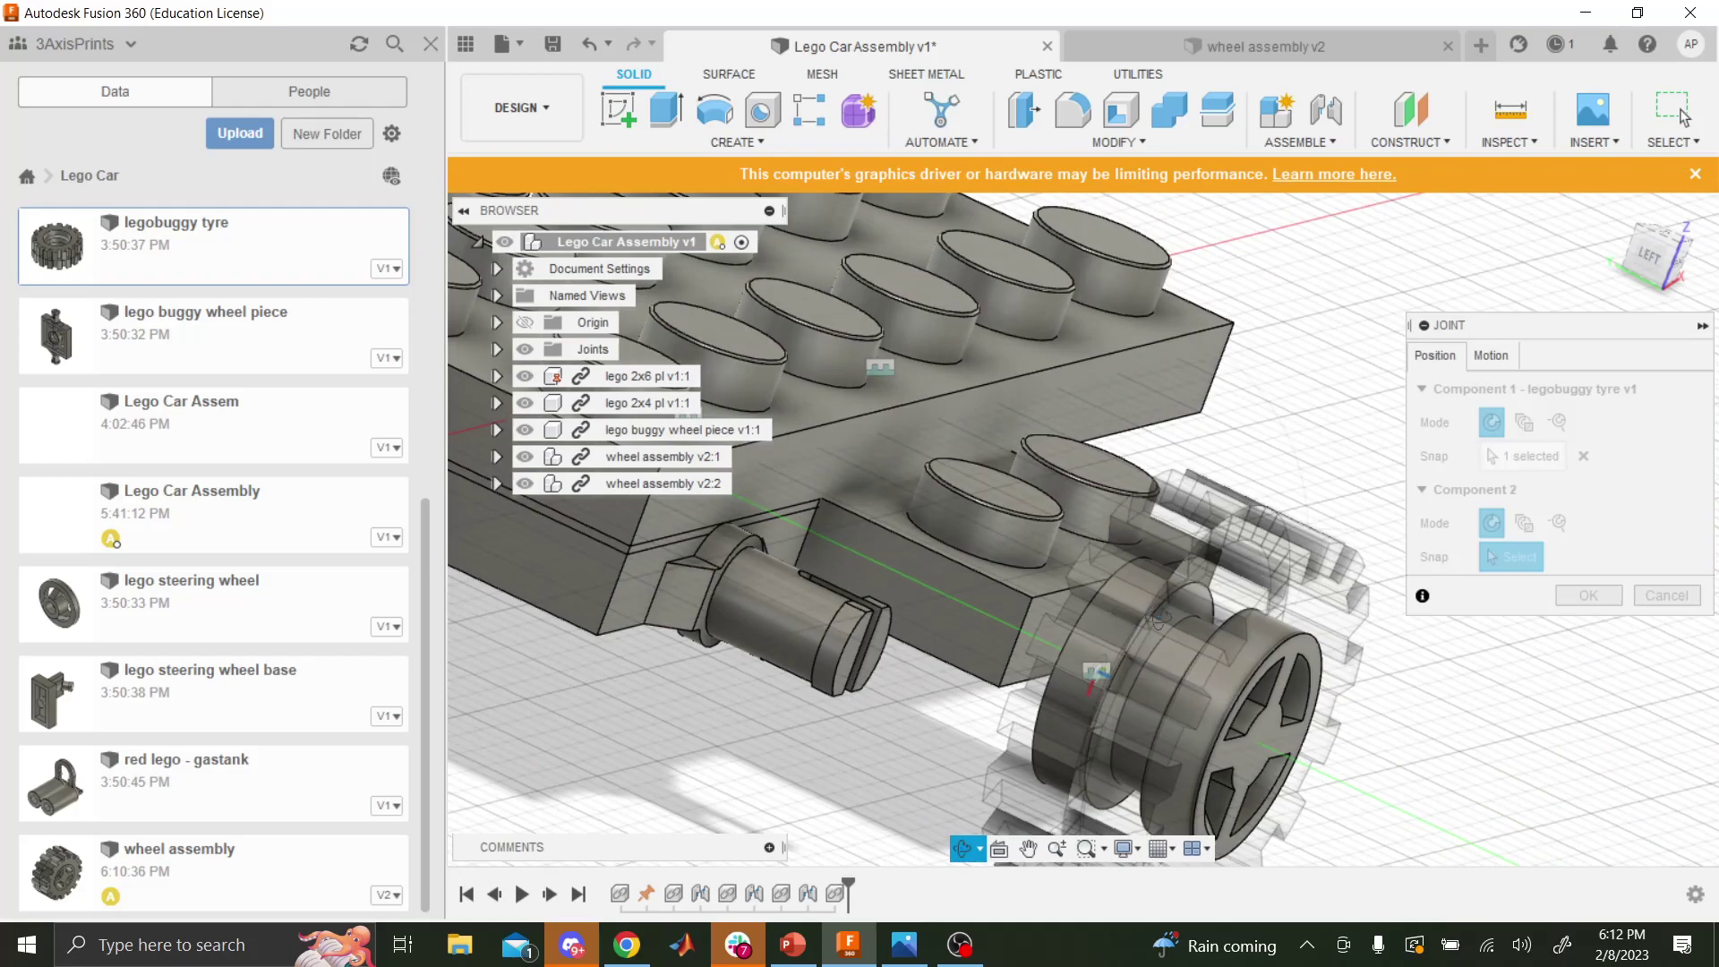
pyautogui.press('Escape')
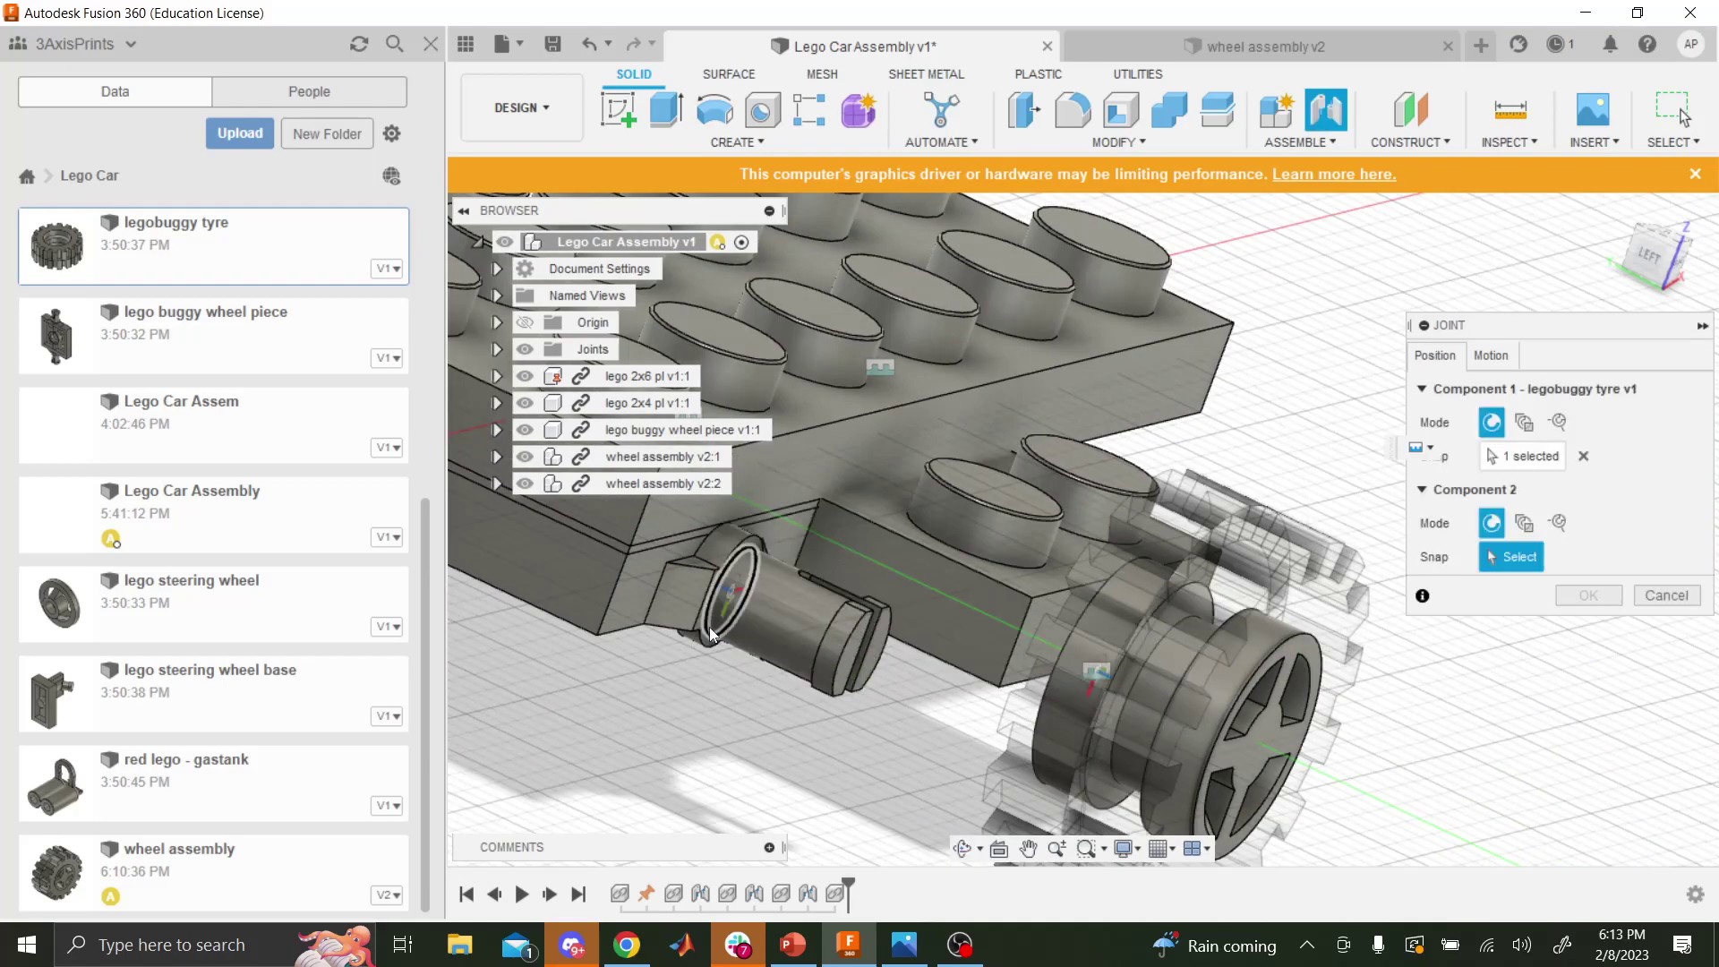
# - Pick the right-side axle end as the mating point and commit the 90° joint
pyautogui.click(710, 632)
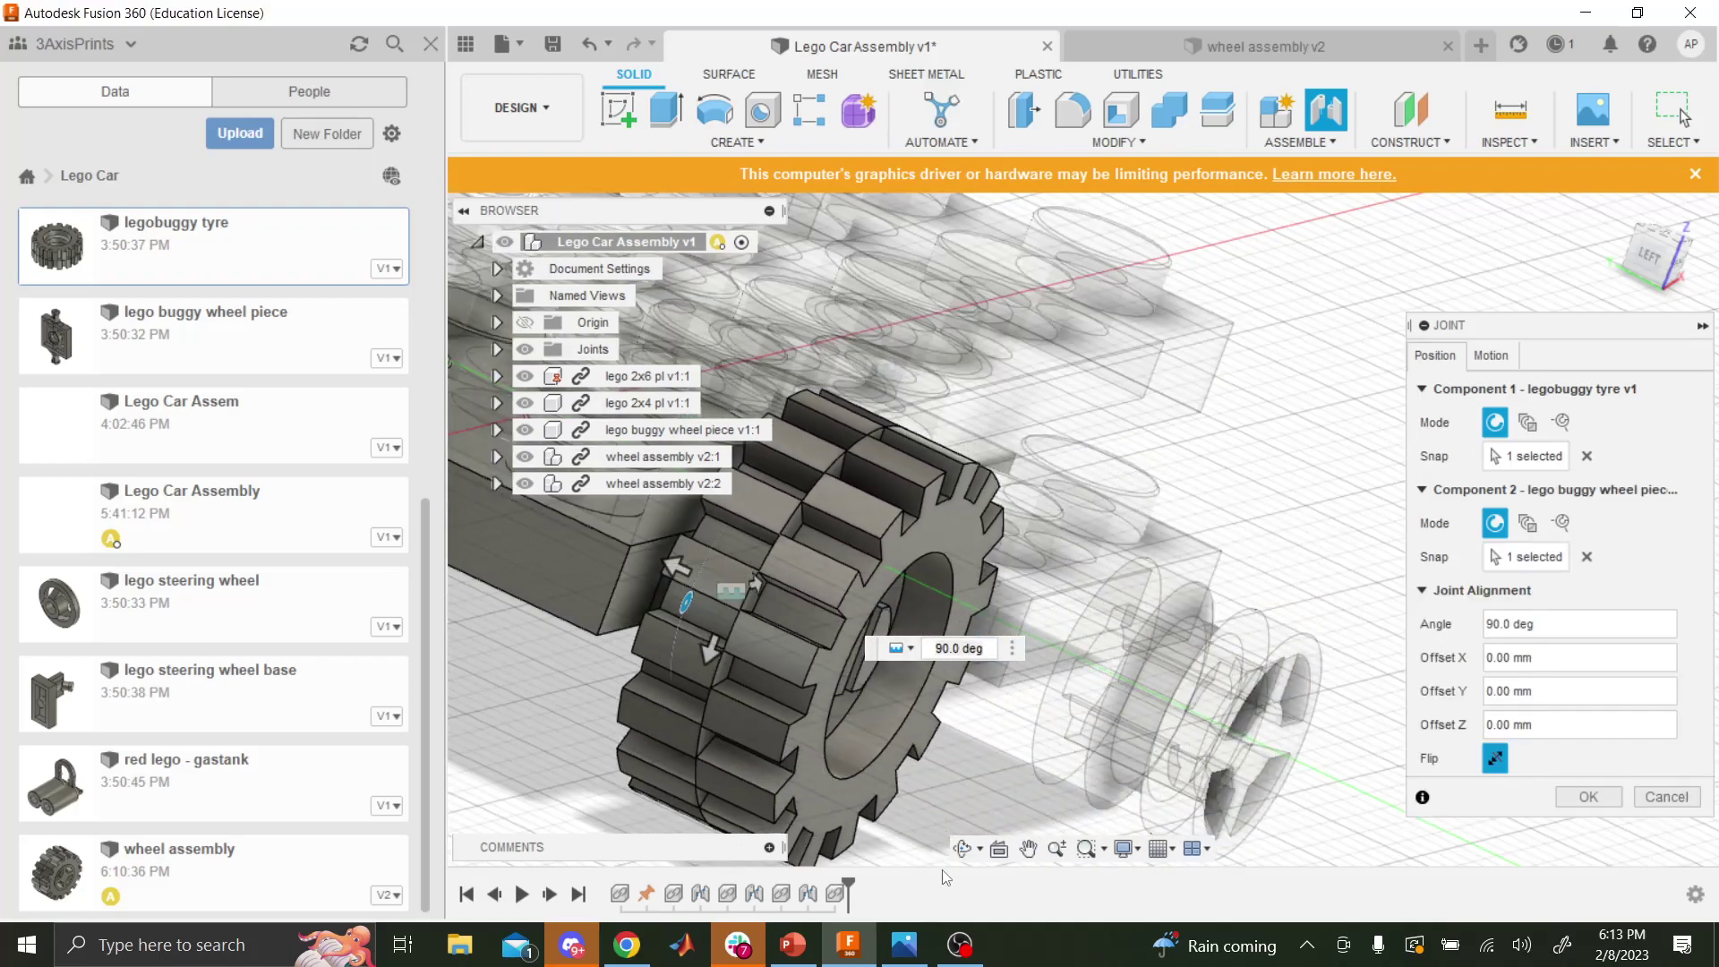
pyautogui.click(962, 848)
pyautogui.moveTo(1115, 502); pyautogui.dragTo(985, 537)
pyautogui.moveTo(920, 684); pyautogui.dragTo(920, 686)
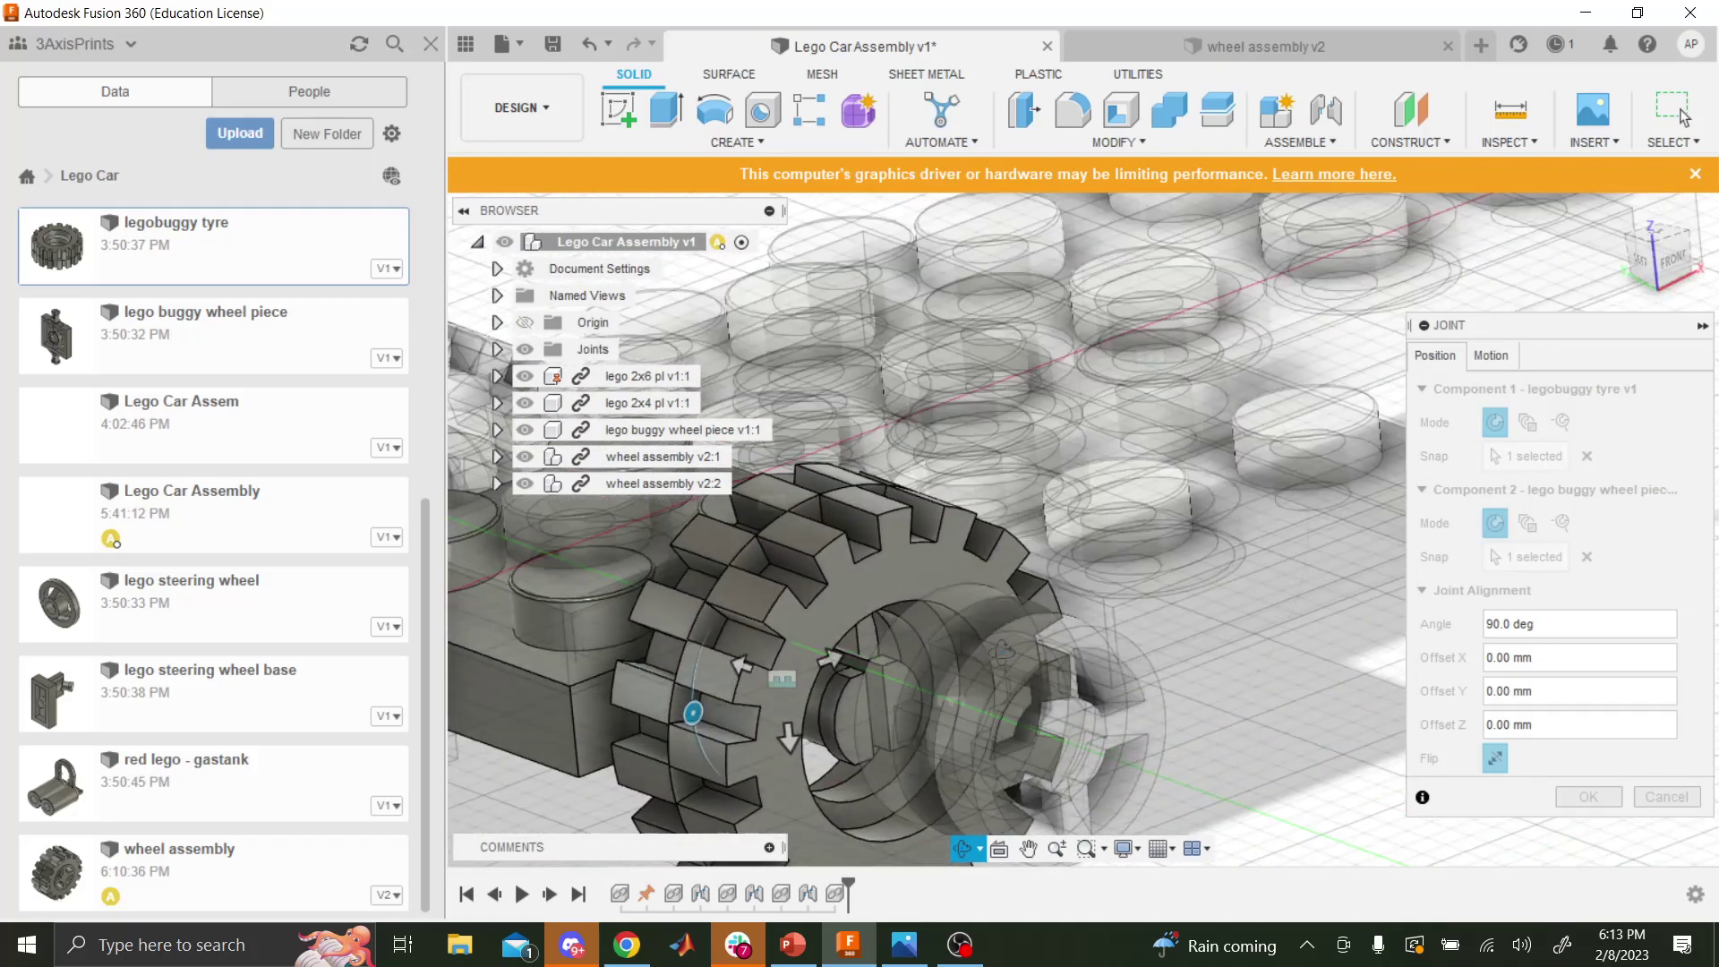
pyautogui.press('Escape')
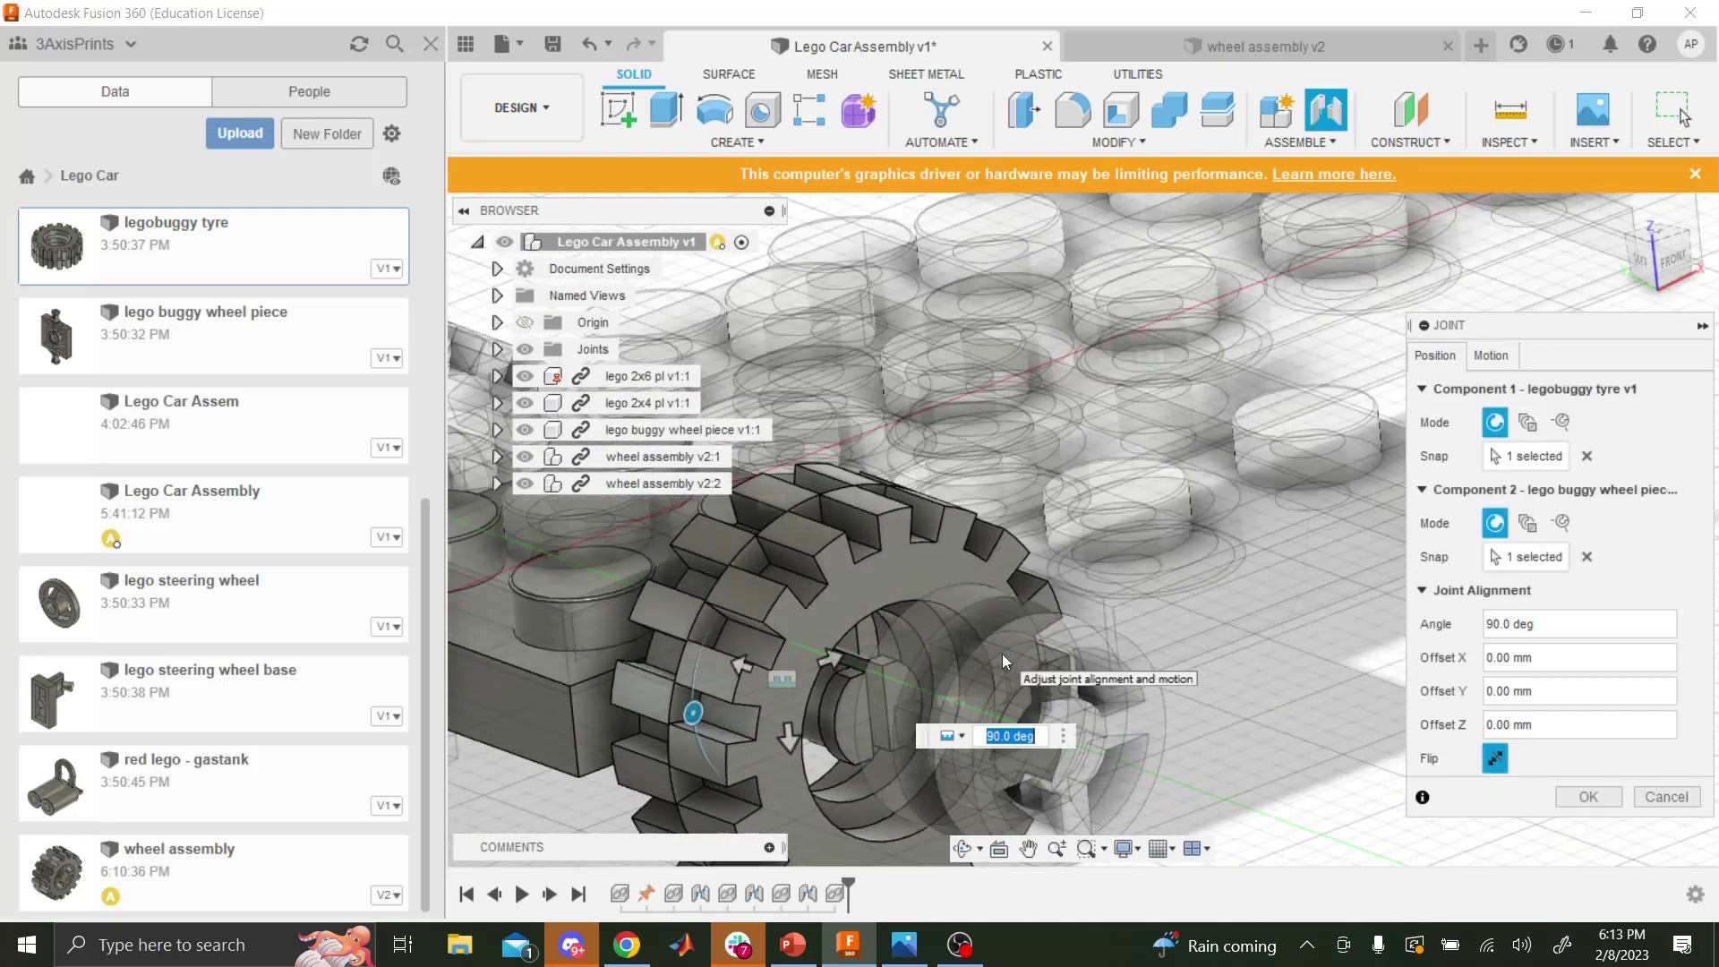
pyautogui.click(1577, 793)
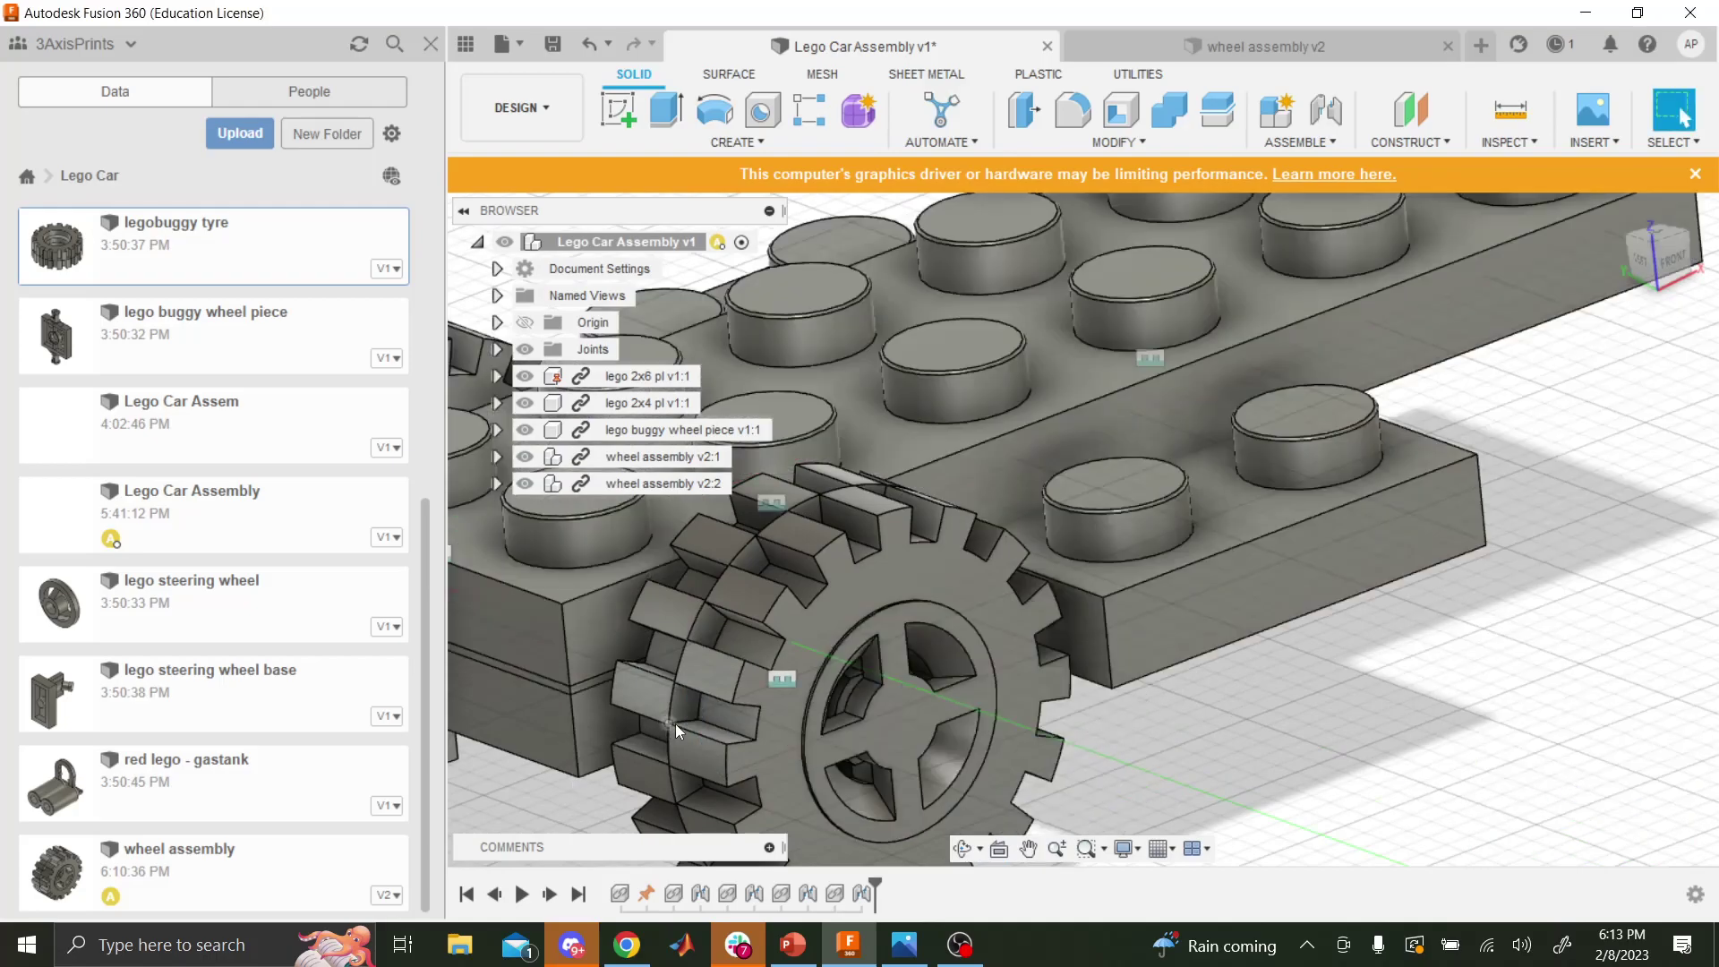
pyautogui.scroll(-6, 675, 723)
pyautogui.scroll(-2, 730, 663)
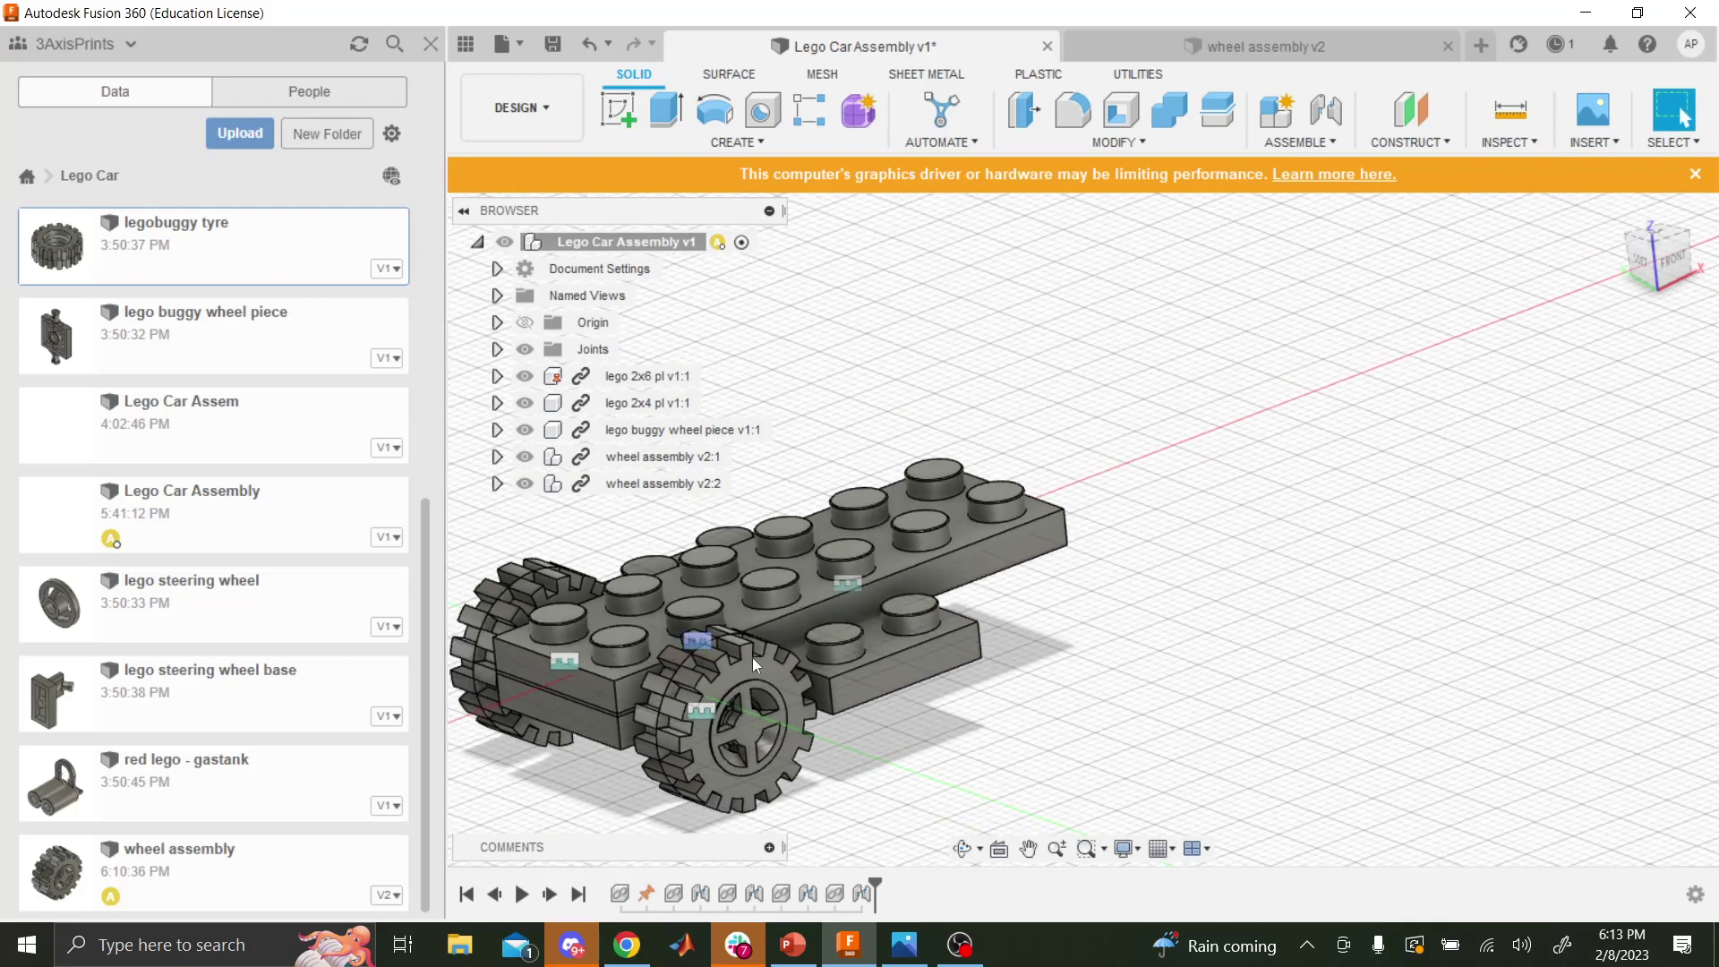
pyautogui.click(963, 847)
pyautogui.moveTo(730, 631); pyautogui.dragTo(1084, 526)
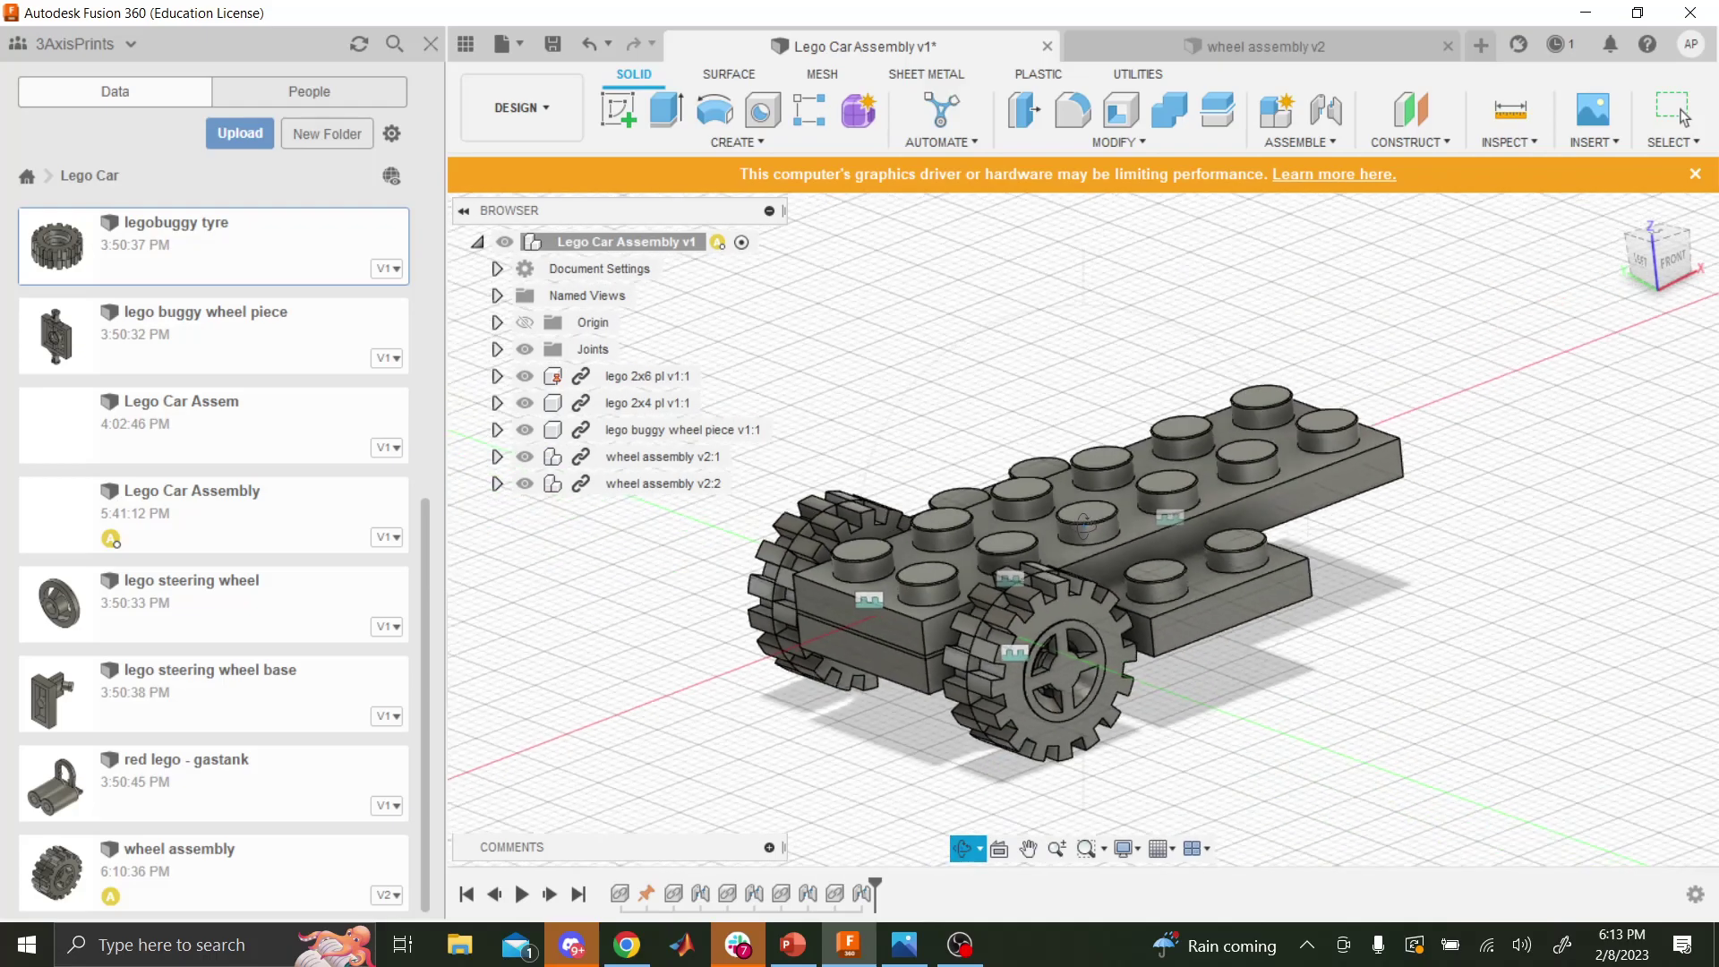
pyautogui.press('Escape')
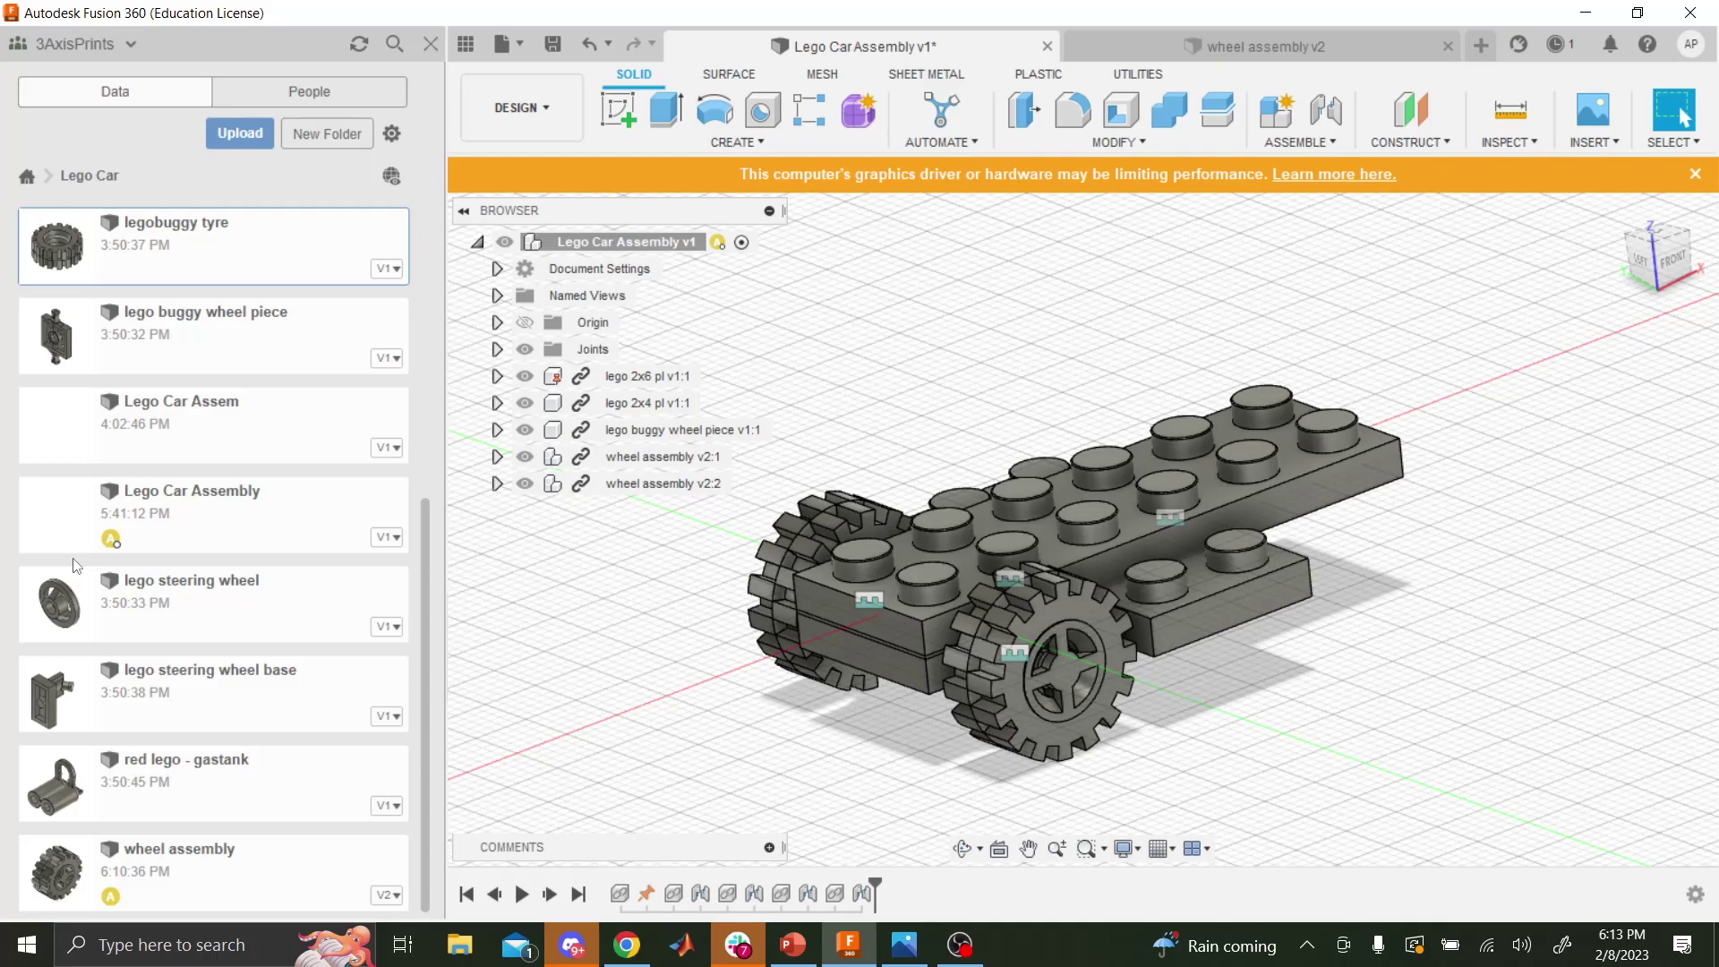
pyautogui.scroll(2, 156, 578)
pyautogui.scroll(-2, 152, 608)
pyautogui.scroll(1, 874, 498)
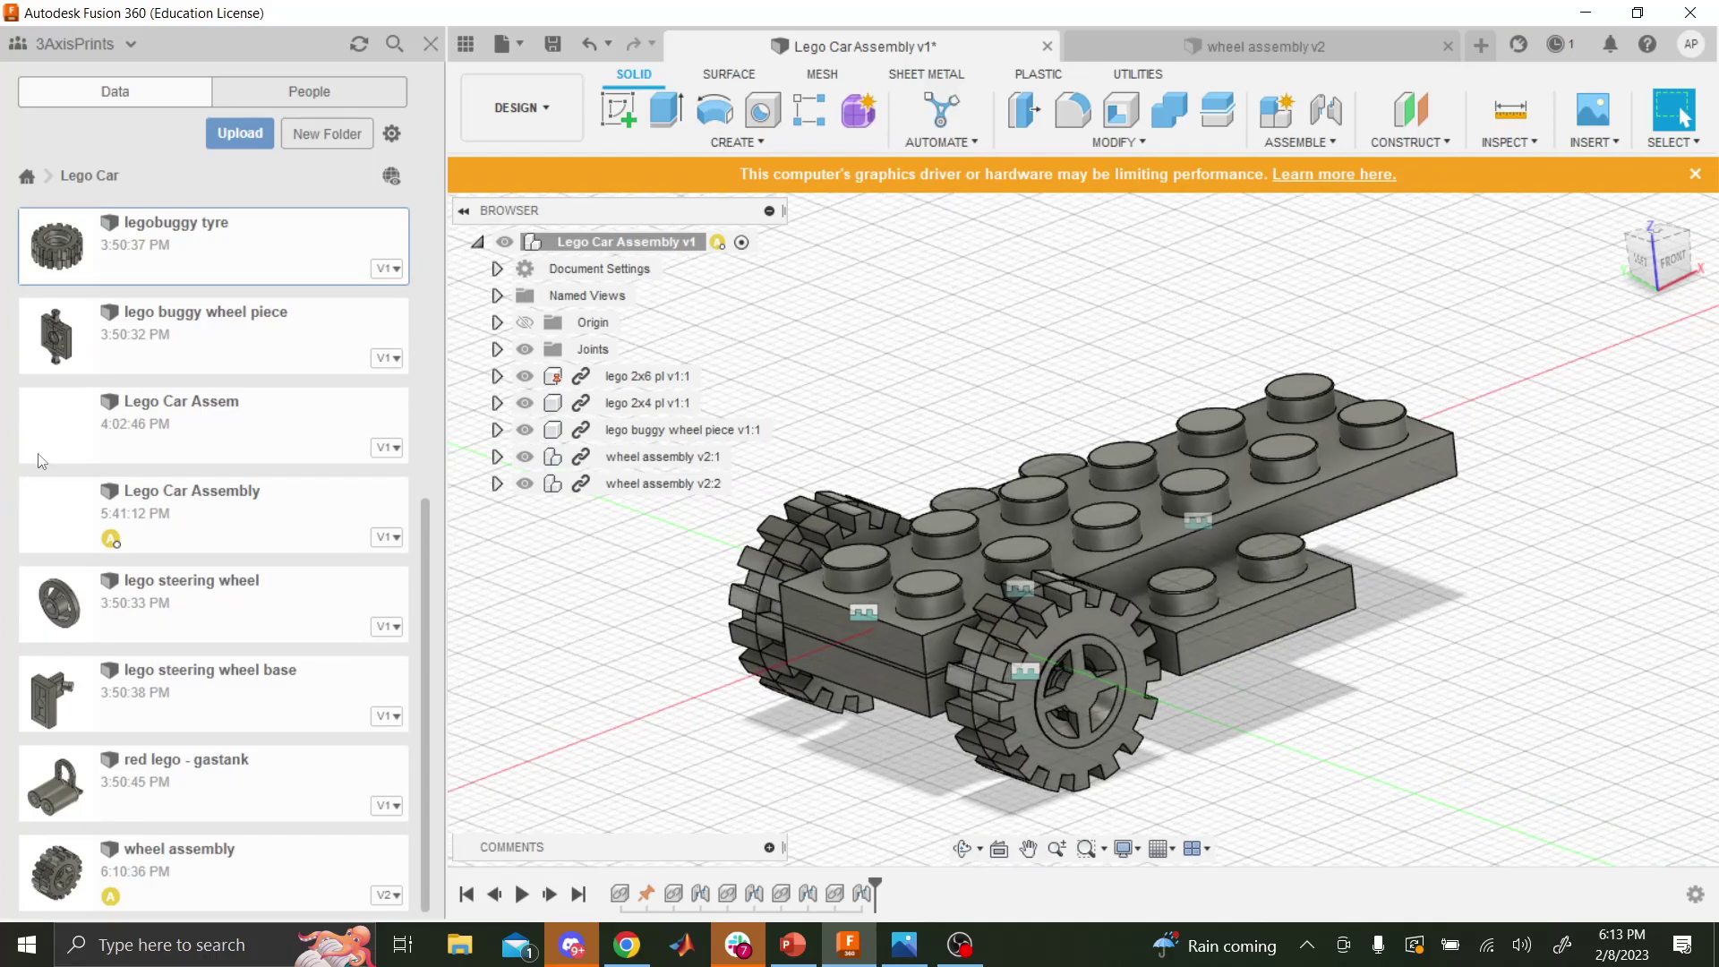
pyautogui.scroll(5, 41, 461)
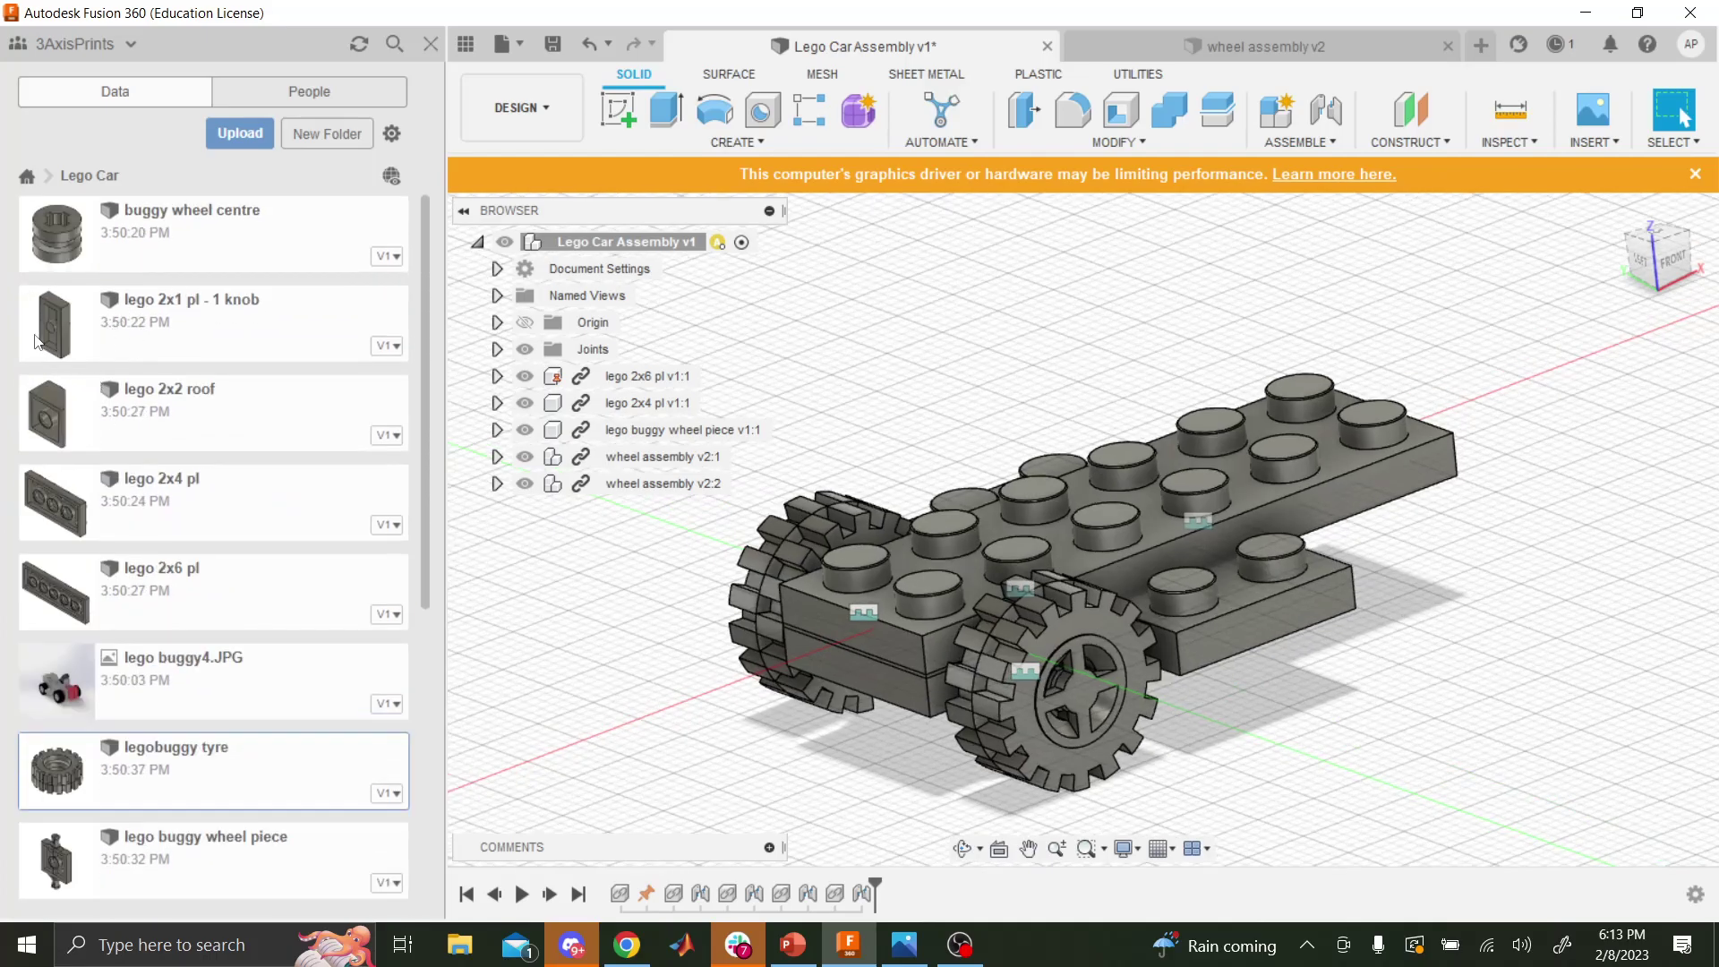
# - Insert the 'lego 2x1 pl - 1 knob' plate, rotate it 90° about X, and raise it 21 mm
pyautogui.moveTo(37, 341); pyautogui.dragTo(887, 389)
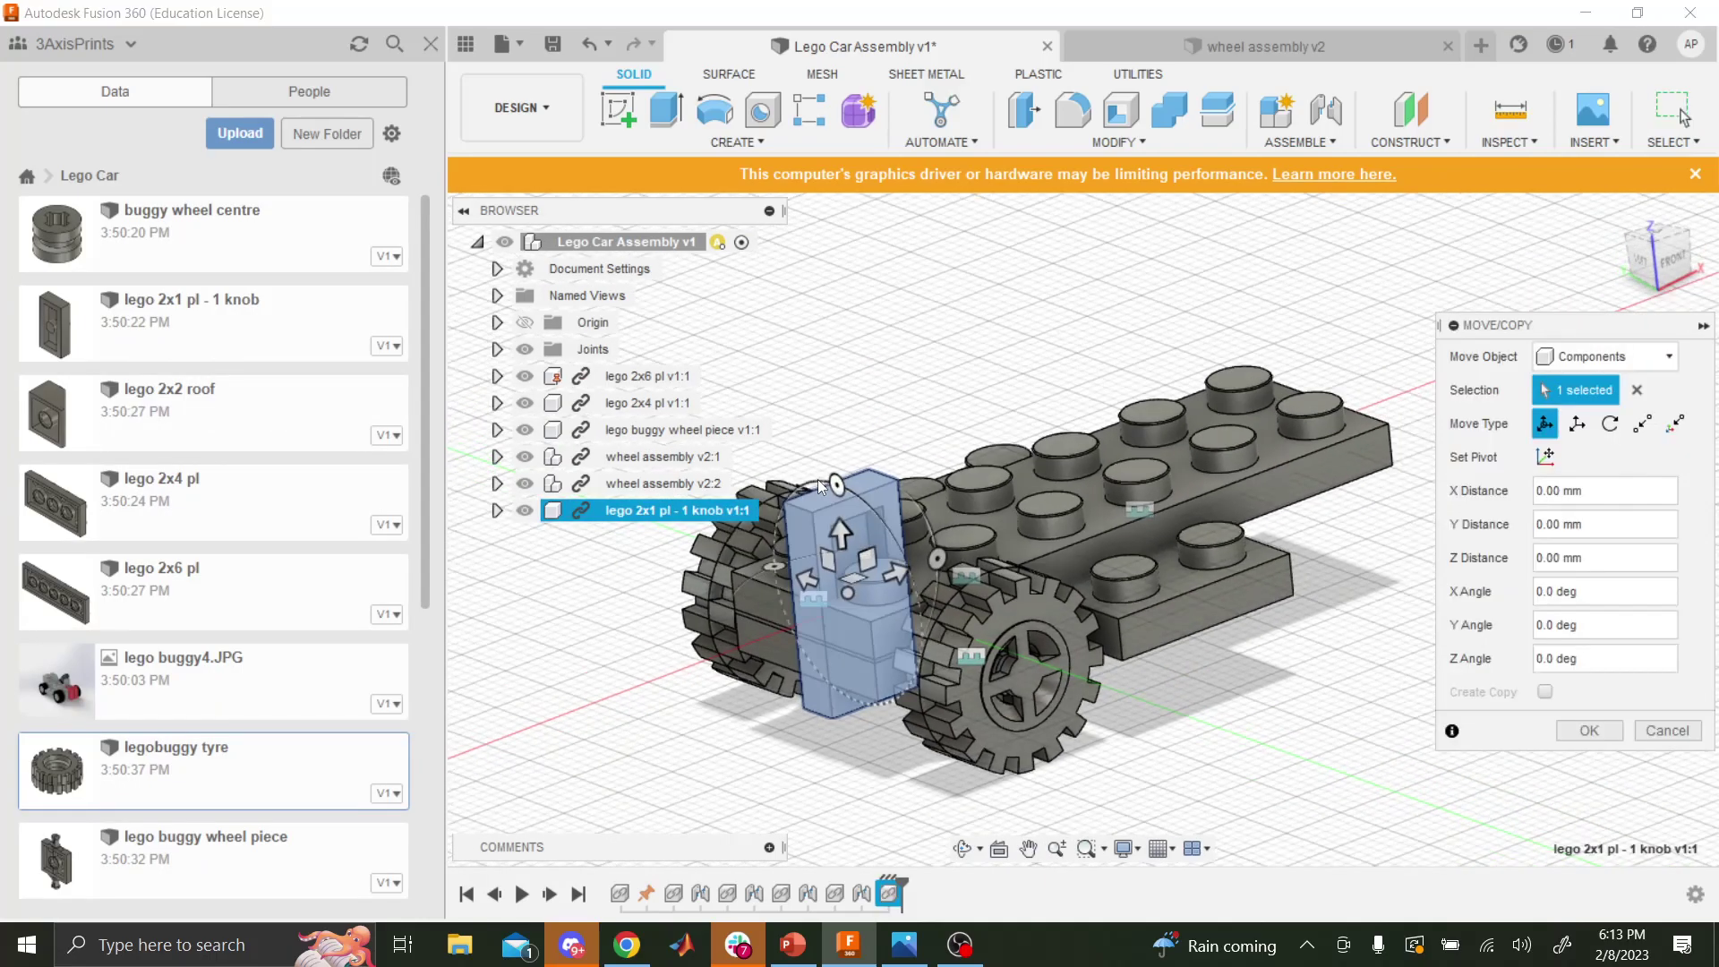
pyautogui.moveTo(835, 484); pyautogui.dragTo(987, 648)
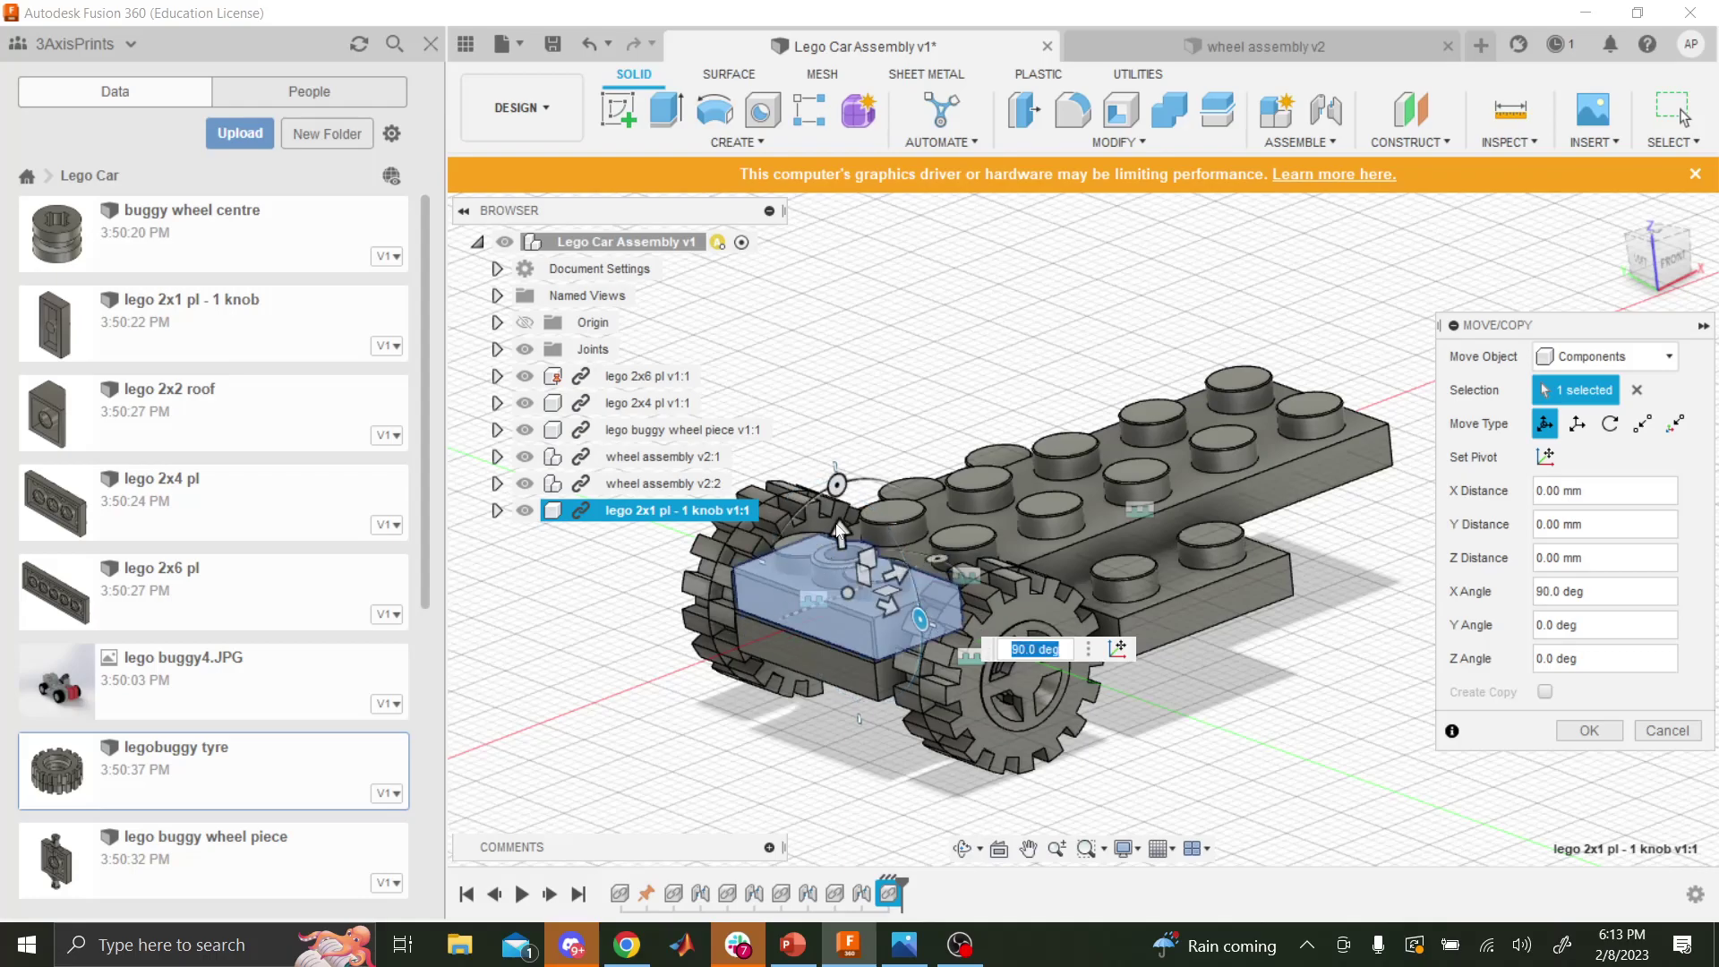
pyautogui.moveTo(840, 529); pyautogui.dragTo(815, 266)
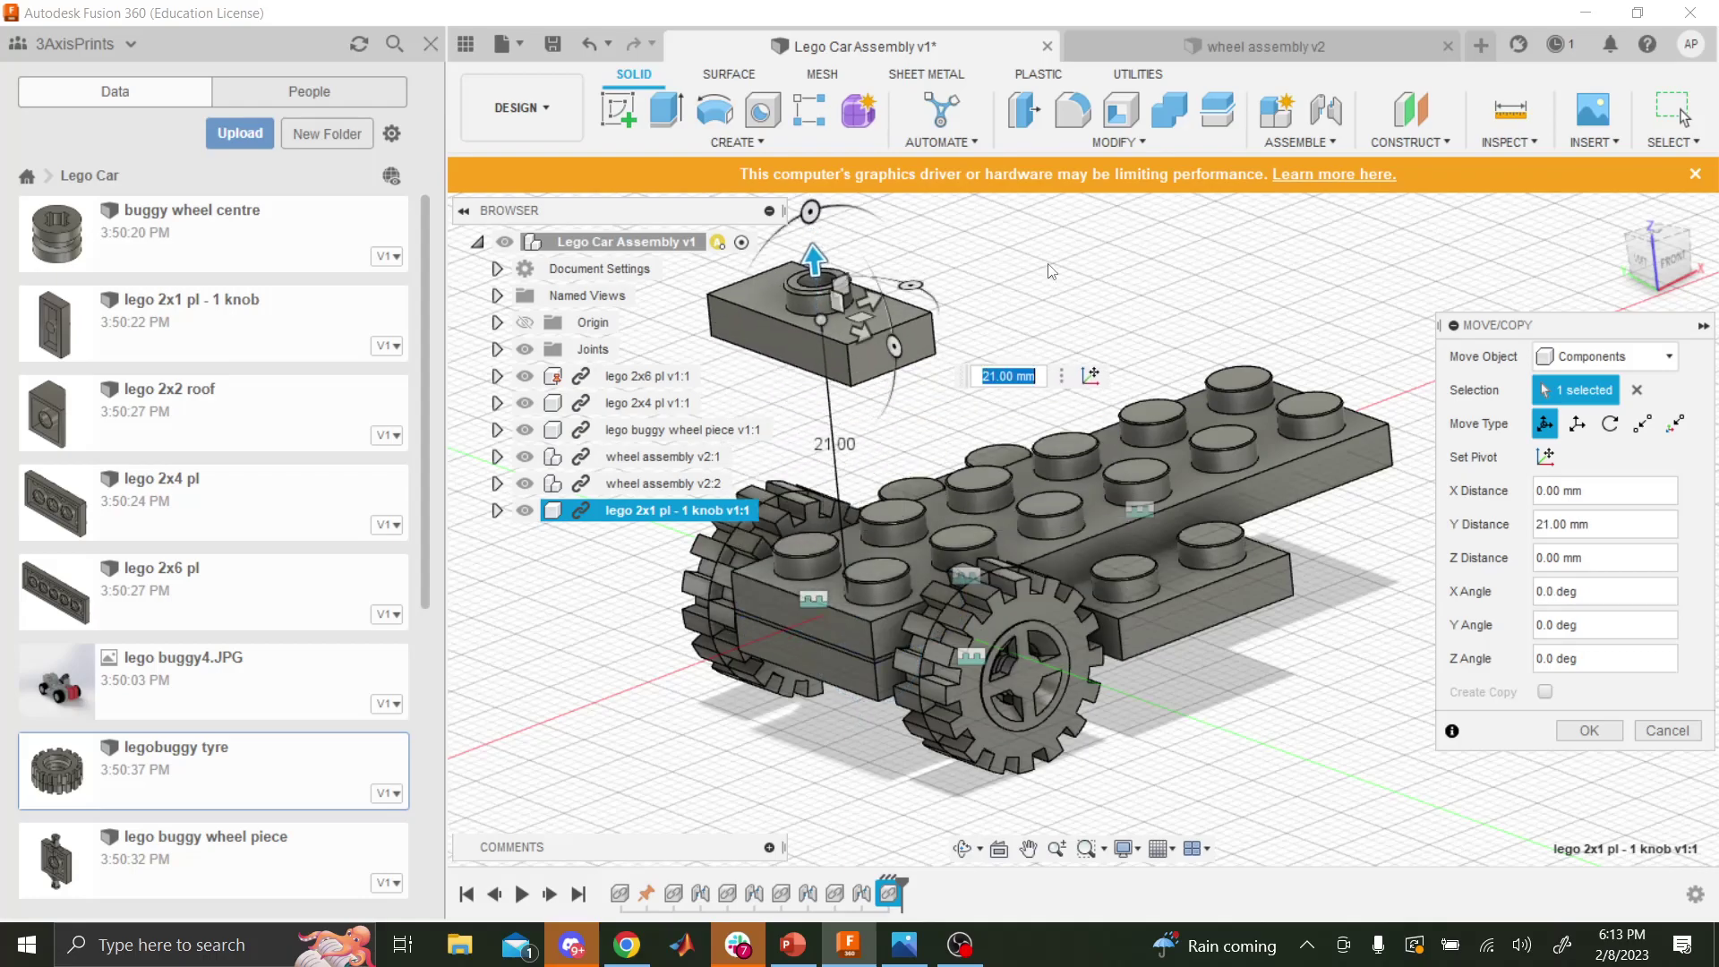
pyautogui.click(1598, 731)
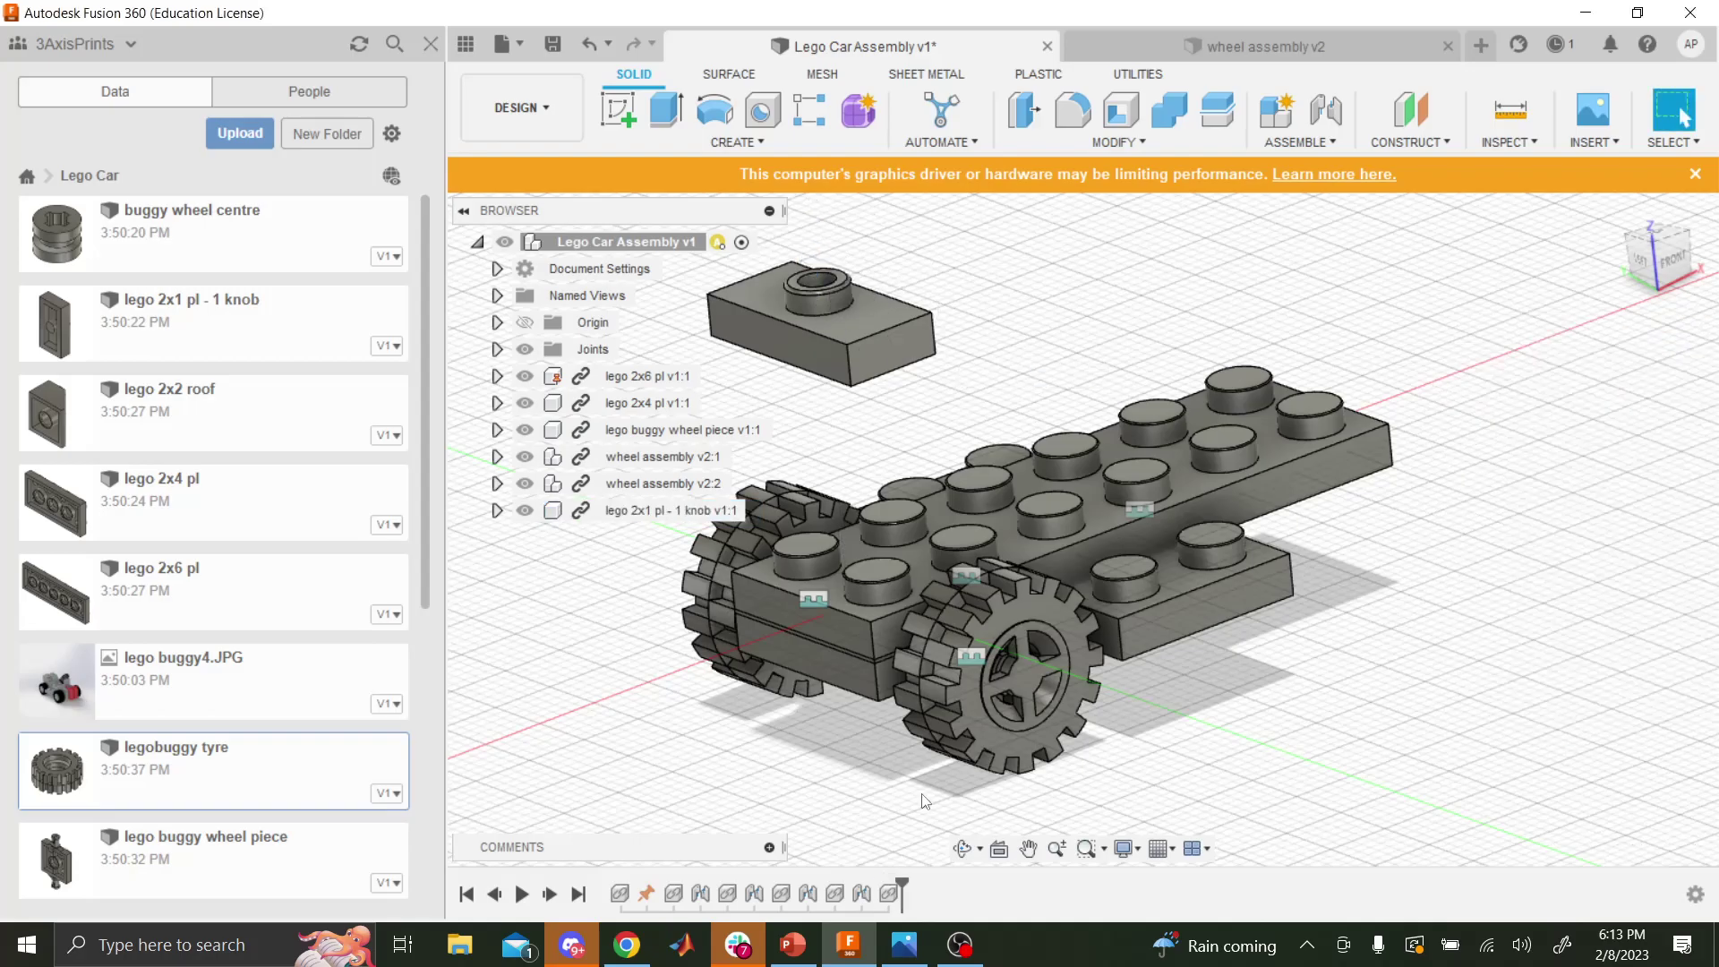
pyautogui.click(965, 848)
pyautogui.moveTo(860, 537); pyautogui.dragTo(927, 459)
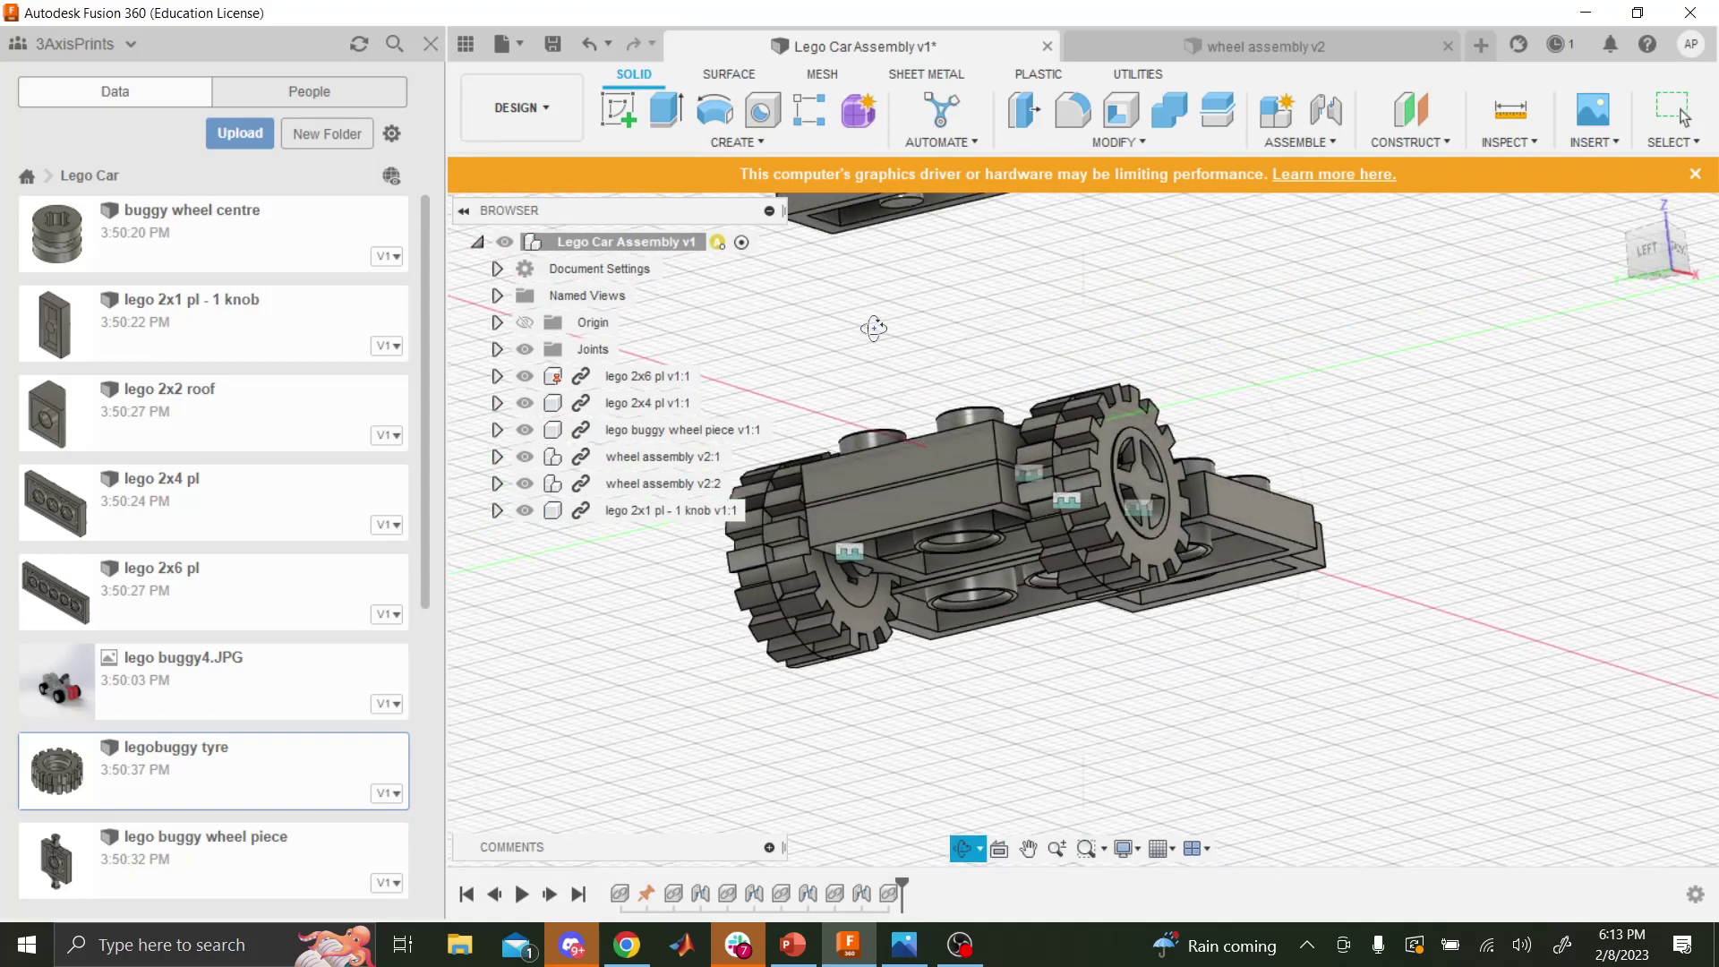
pyautogui.moveTo(872, 329); pyautogui.dragTo(1056, 423, button='middle')
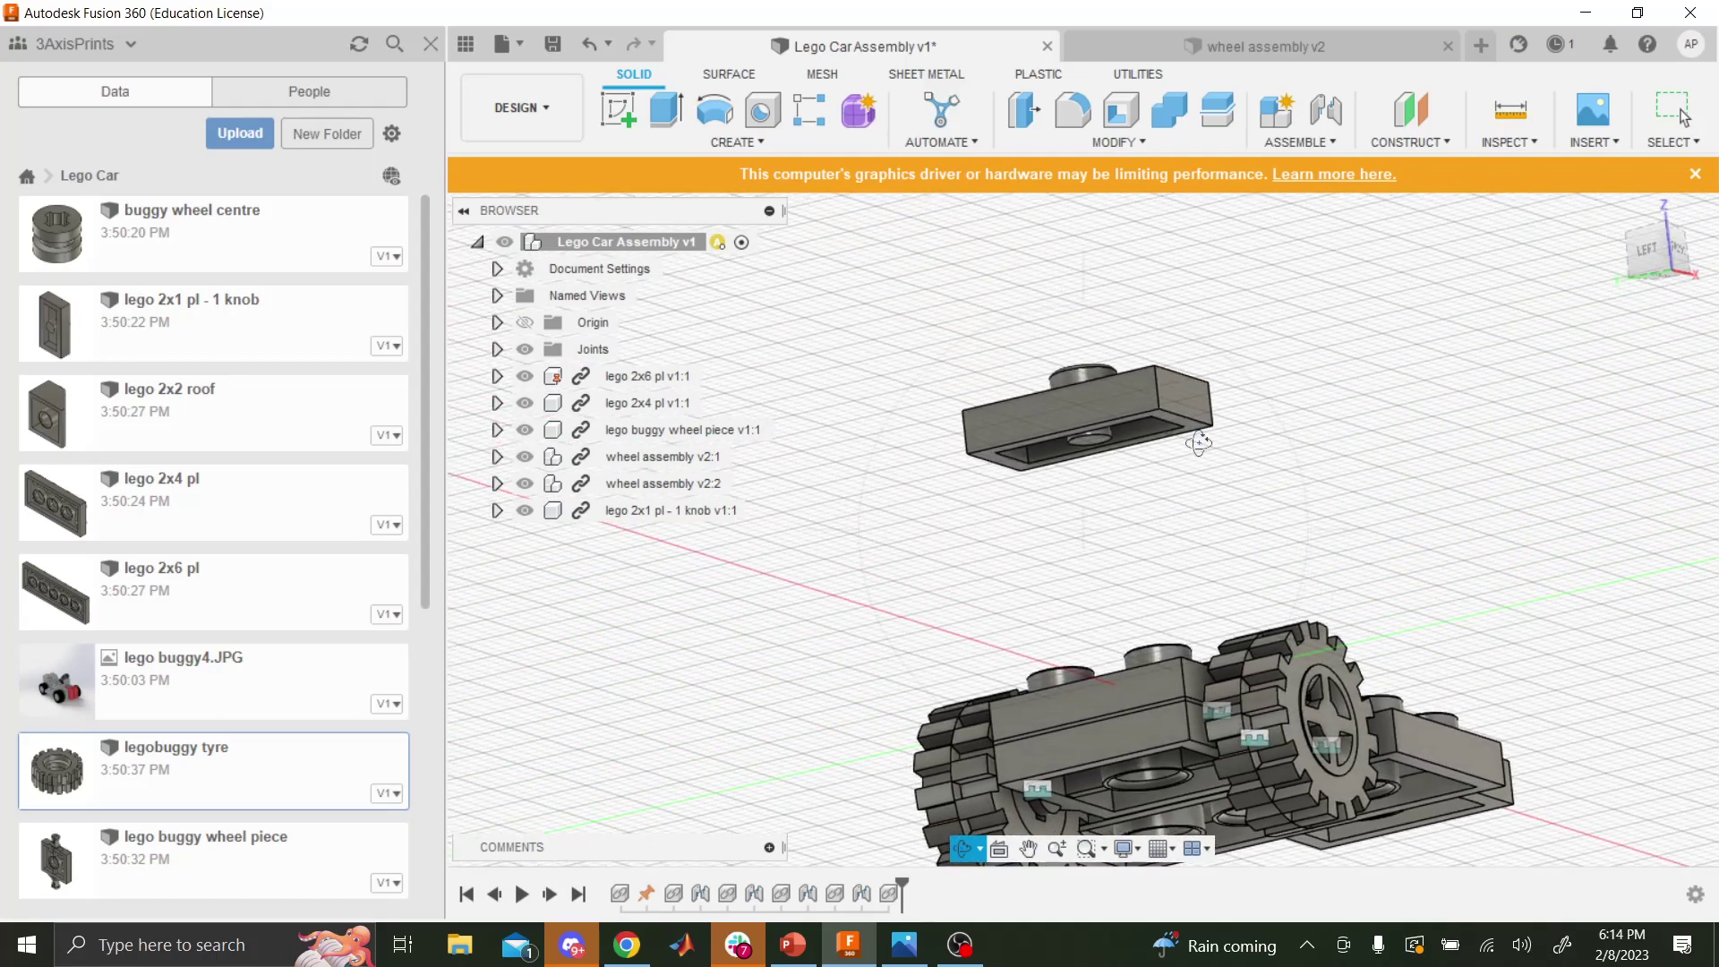
# - Start a joint and pick the 2x1 knob plate's bottom edge as the first point
pyautogui.press('Escape')
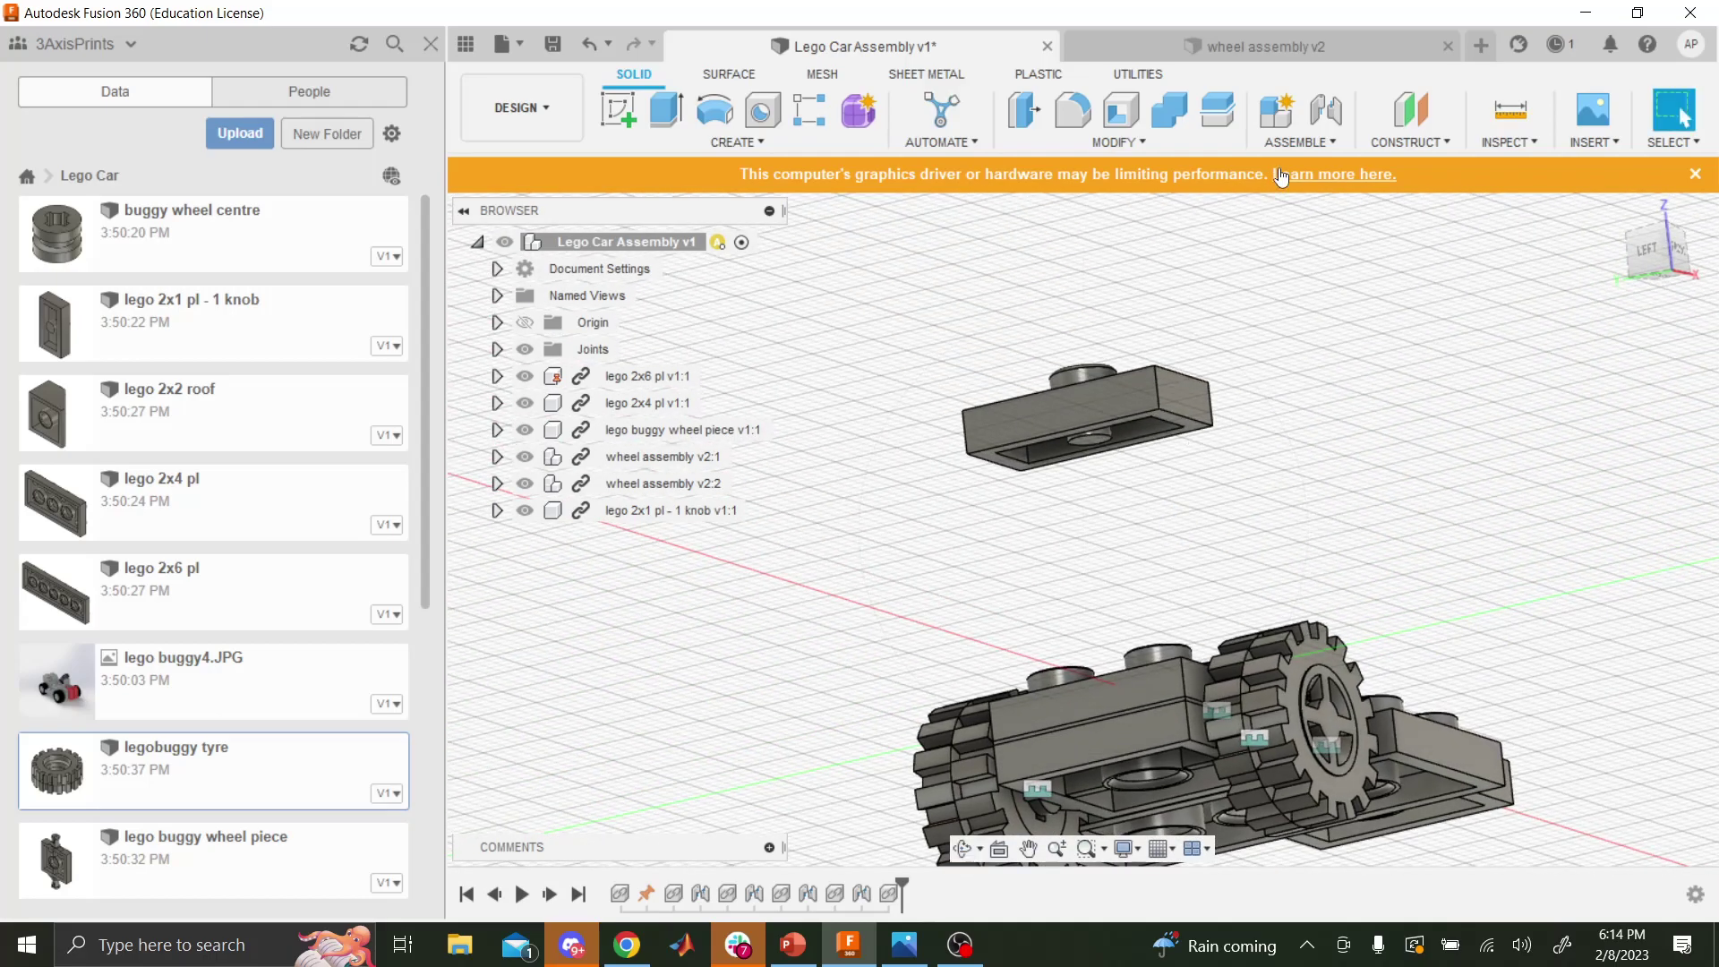
pyautogui.click(1328, 126)
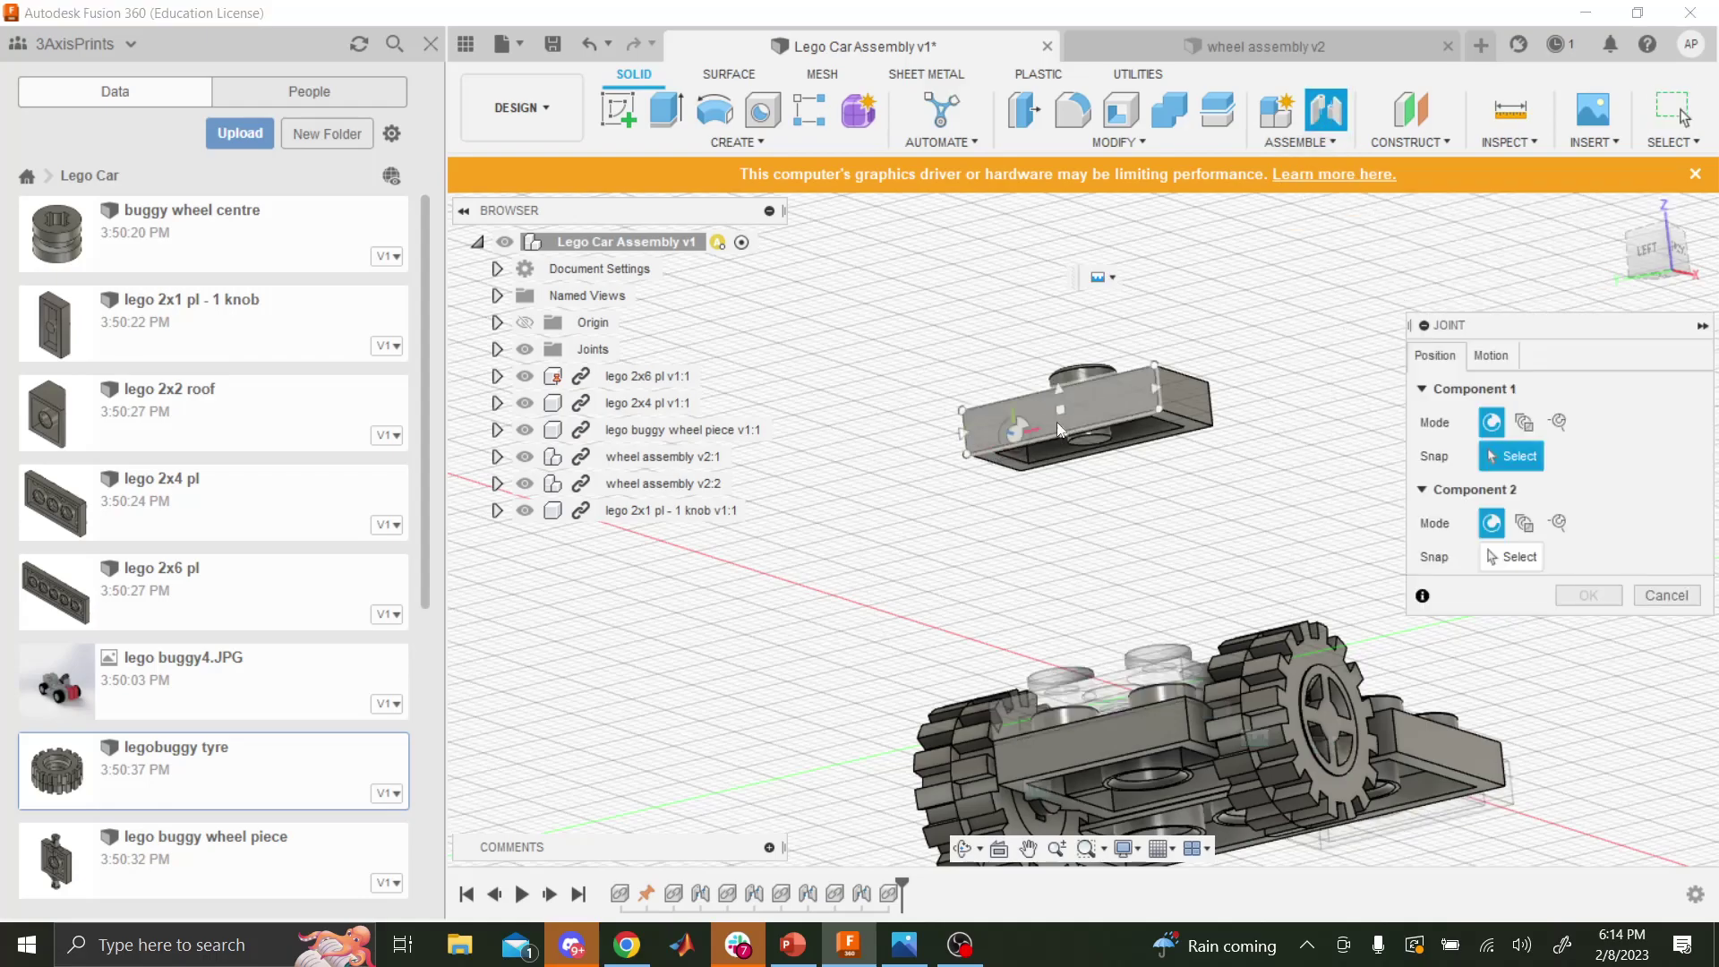
pyautogui.scroll(3, 1079, 421)
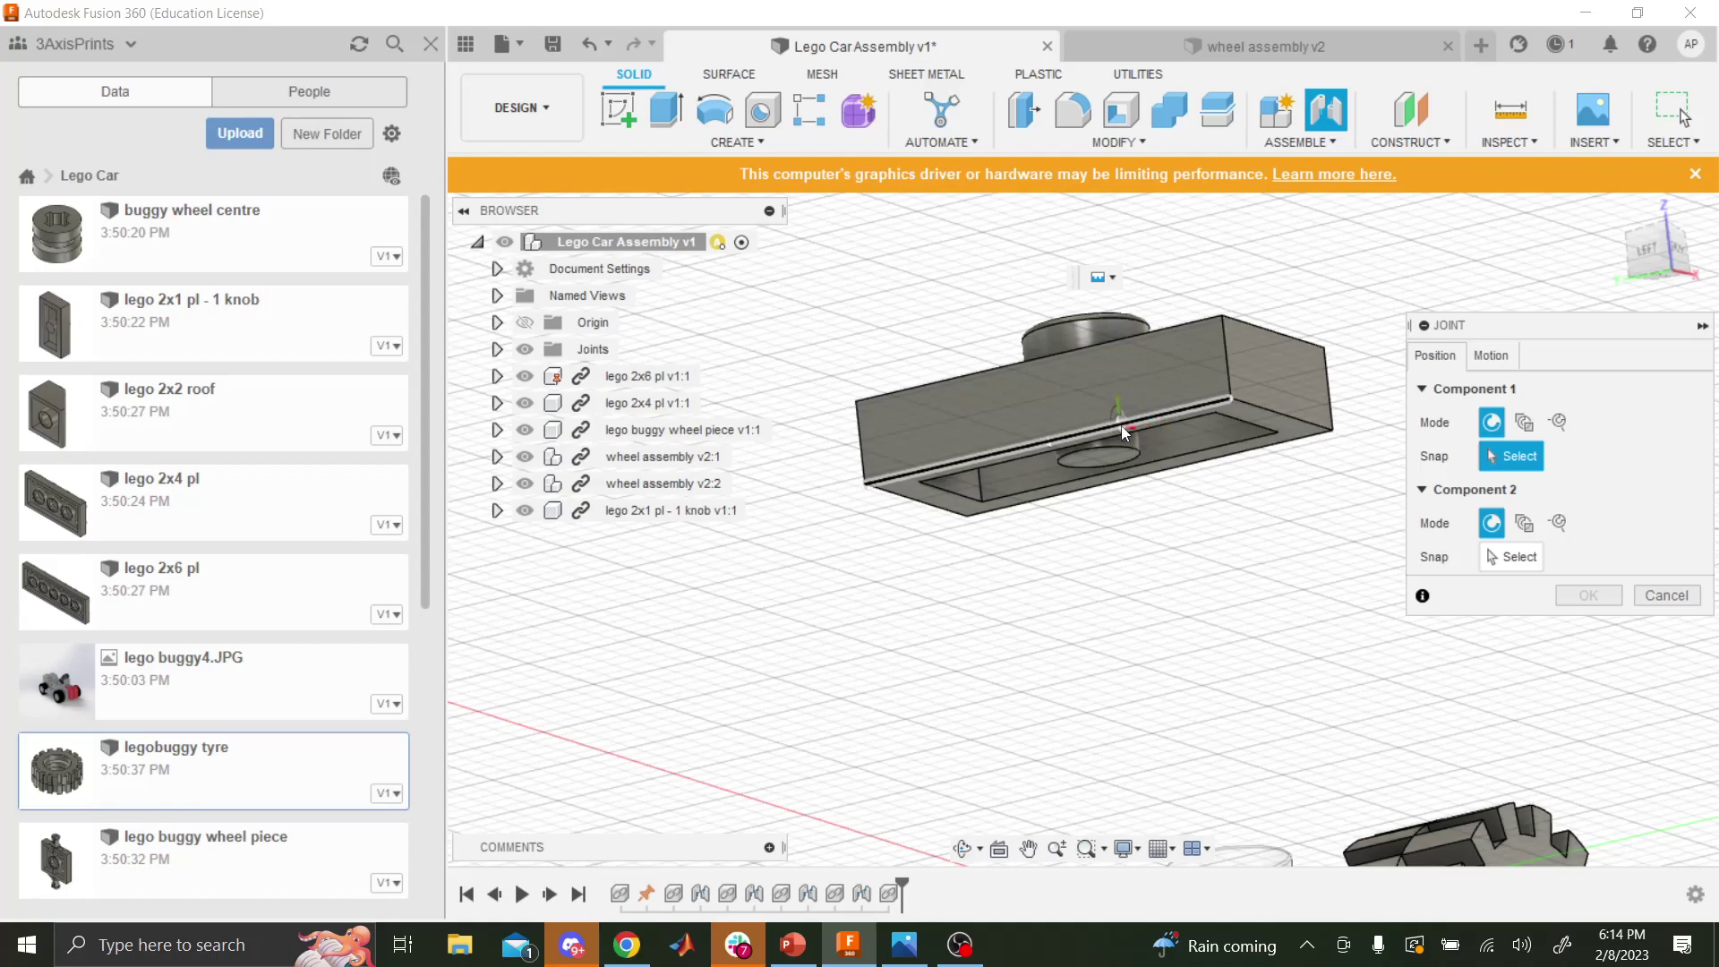
pyautogui.scroll(-2, 1045, 444)
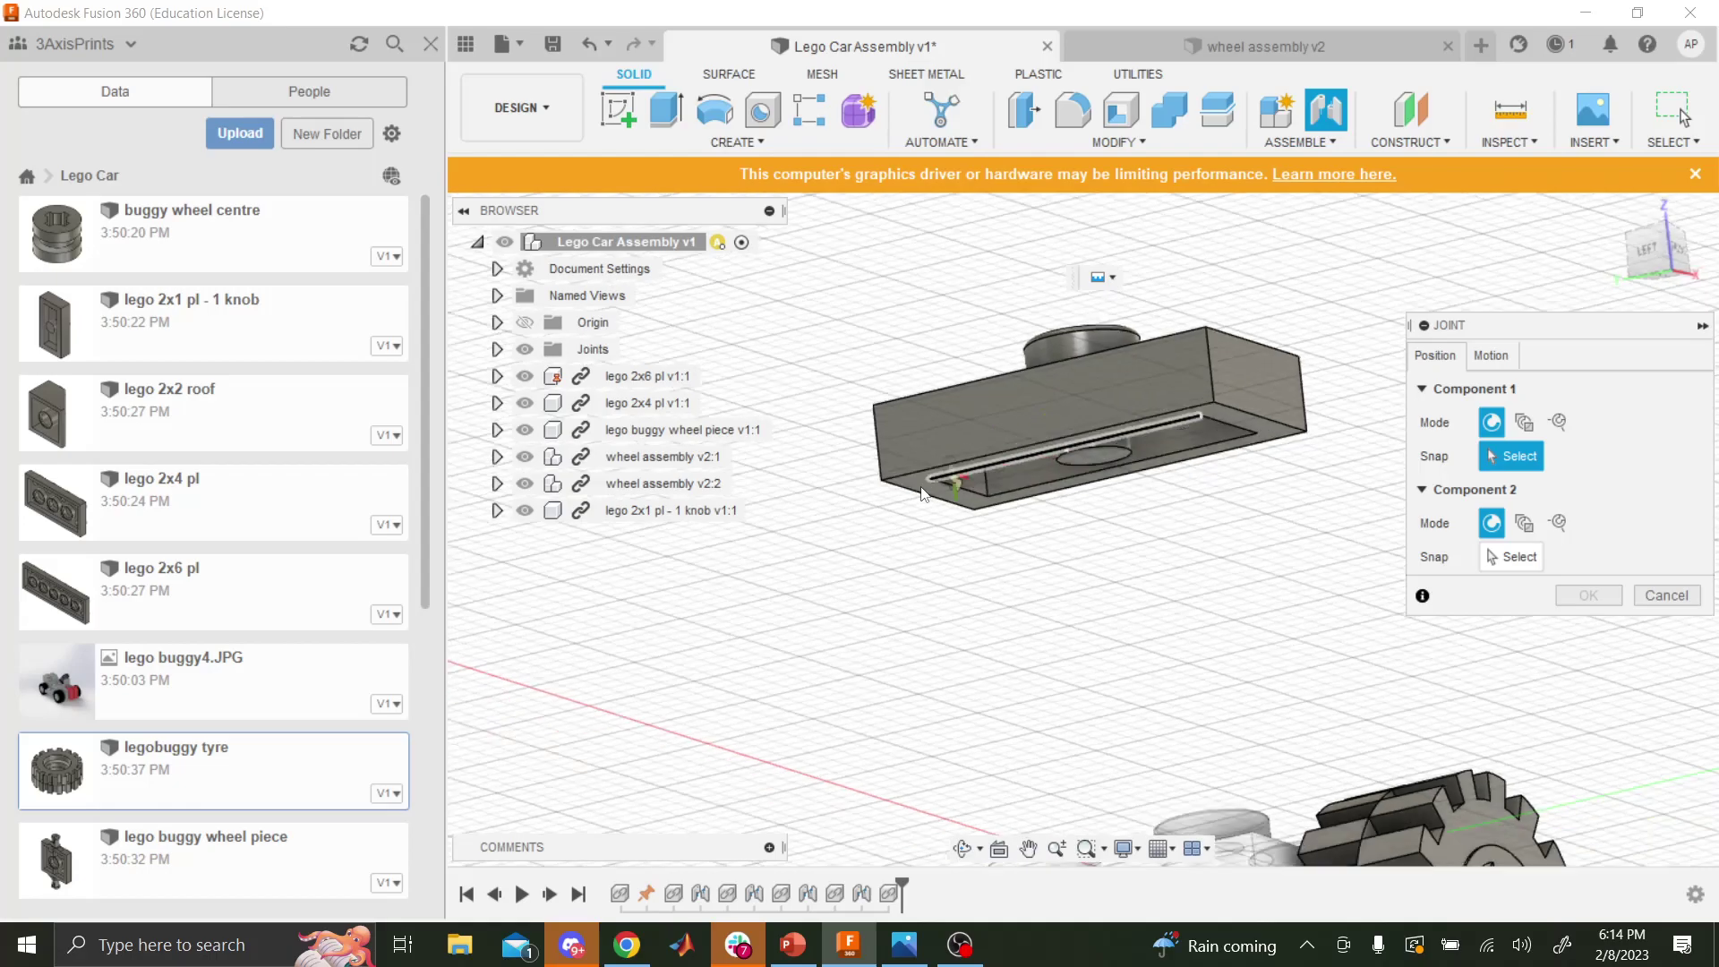
pyautogui.click(1047, 443)
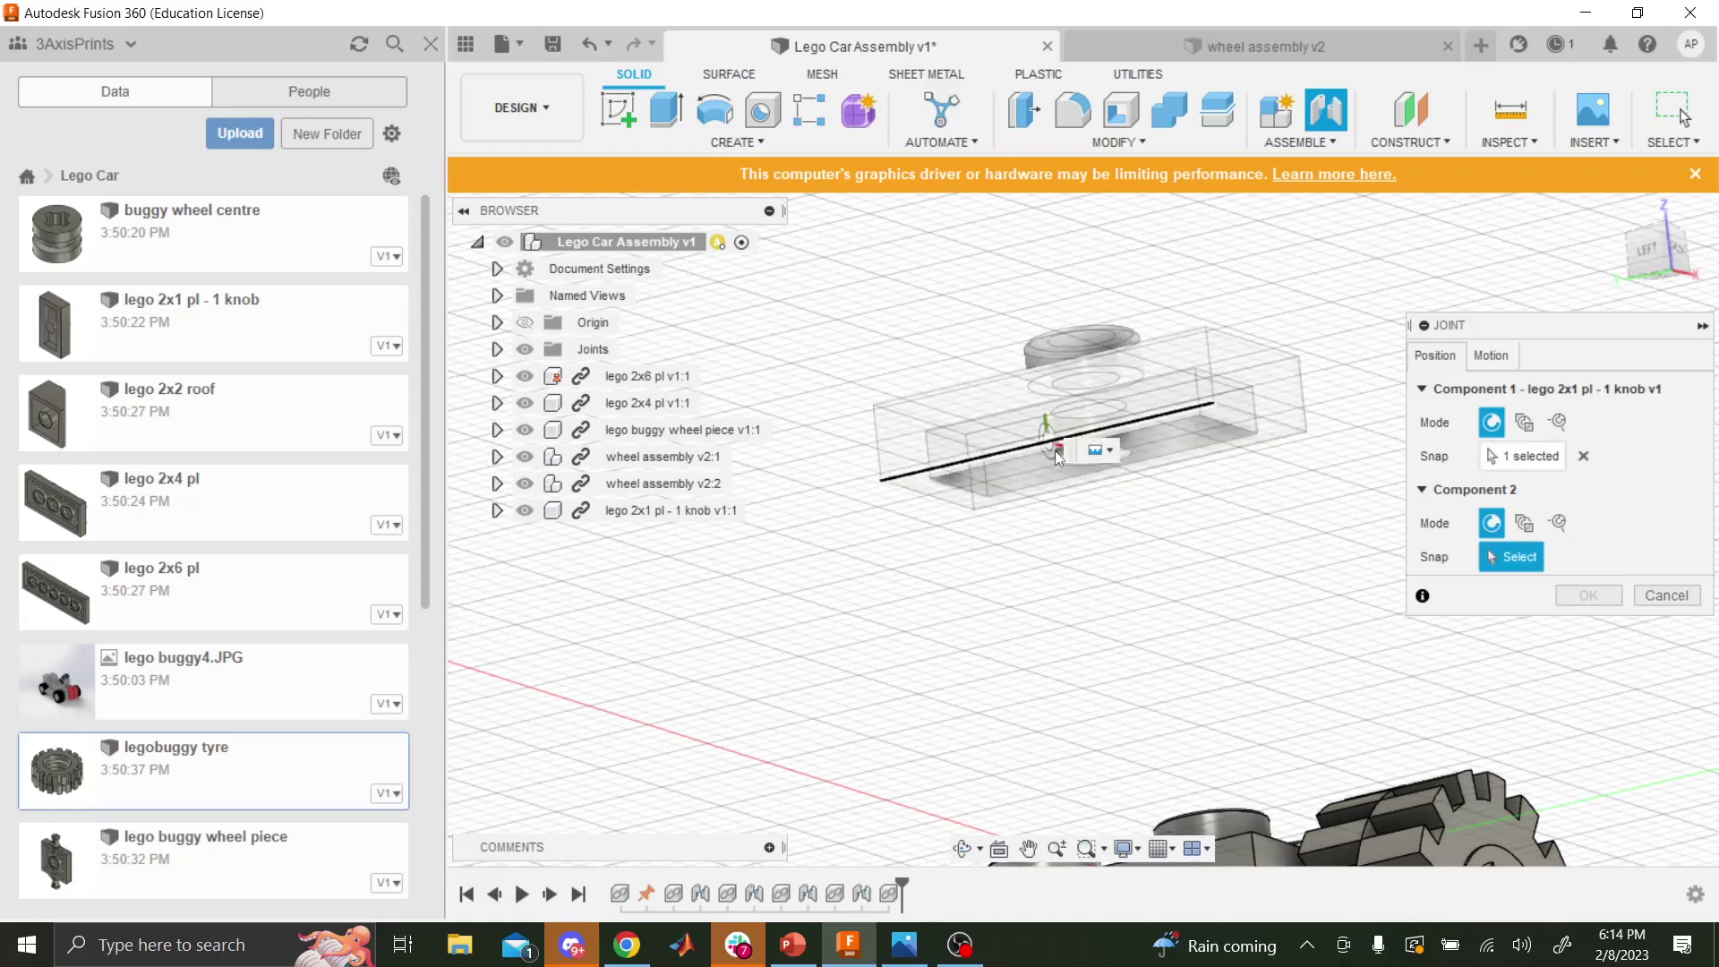
pyautogui.scroll(-2, 1119, 556)
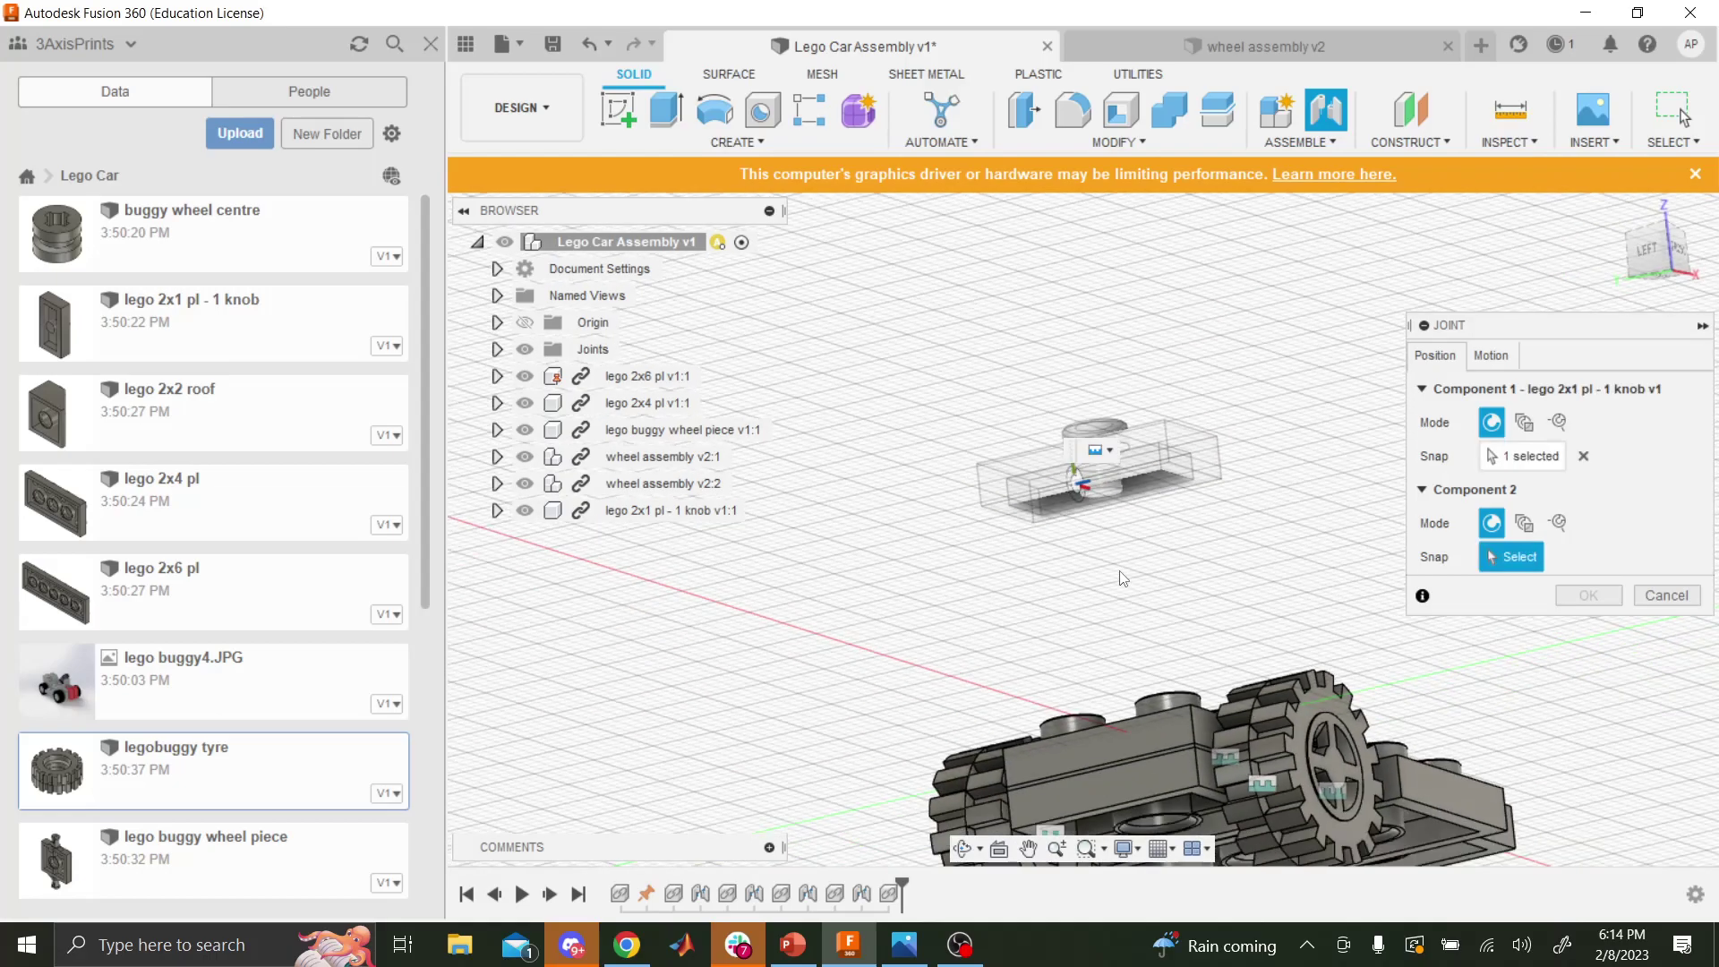
# - Pick the 2x6 plate's edge as the joint's mating point
pyautogui.click(962, 848)
pyautogui.moveTo(1030, 761); pyautogui.dragTo(1173, 618)
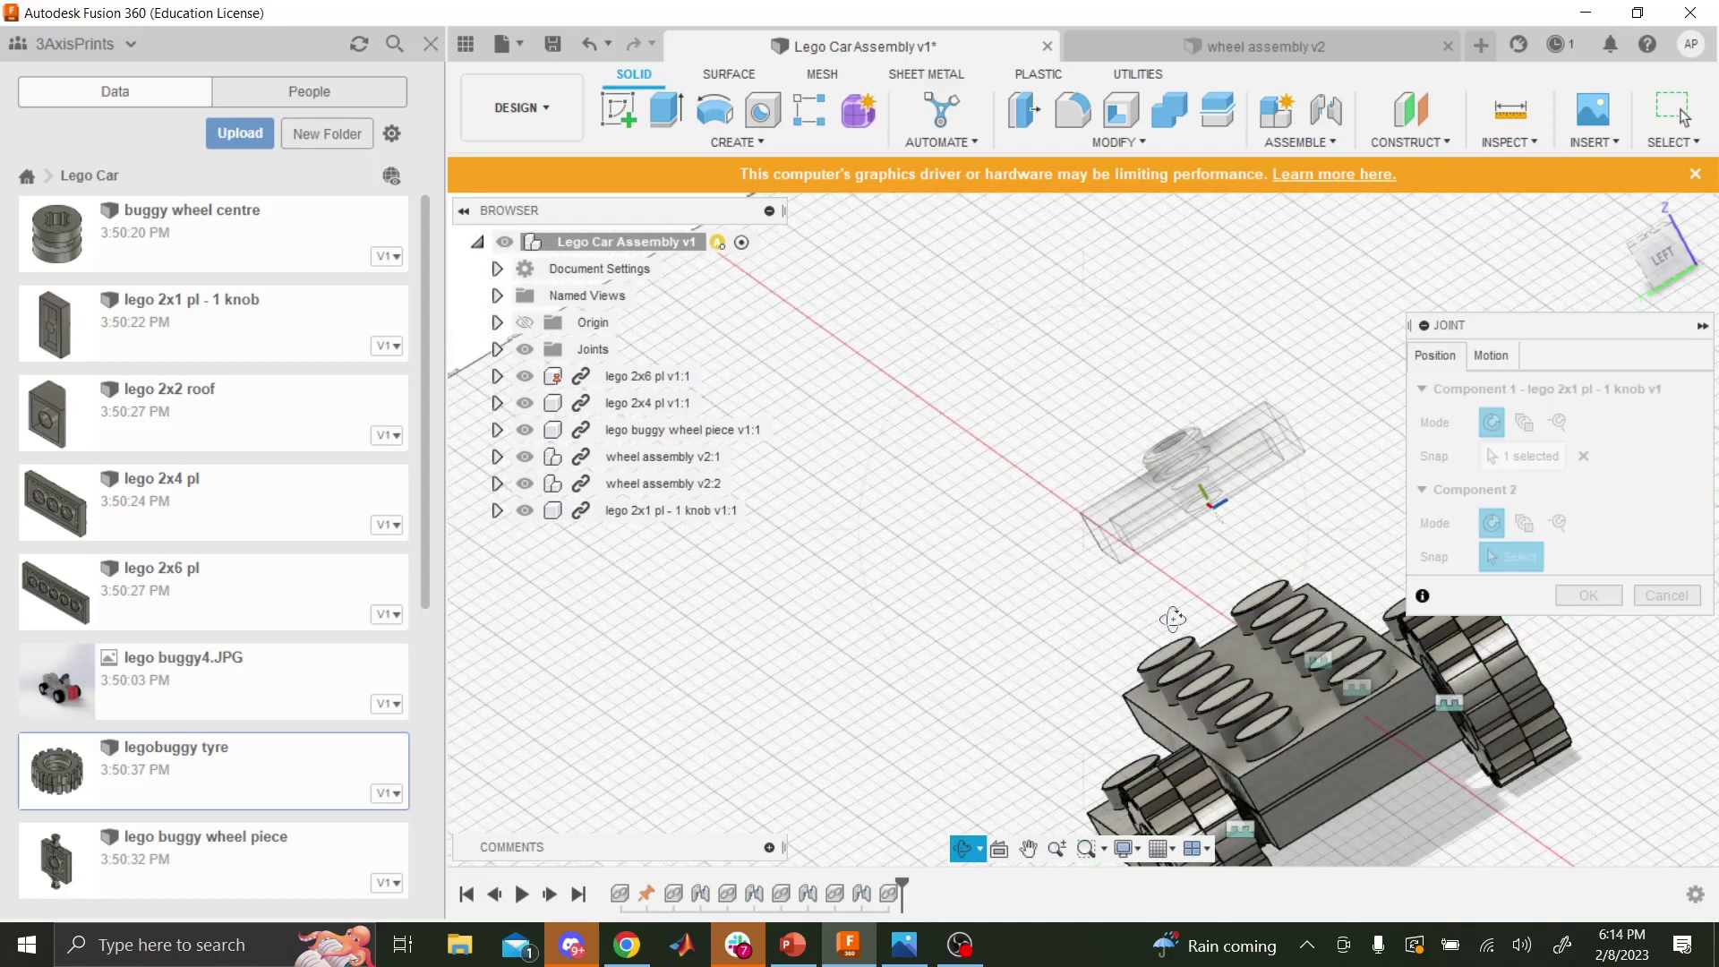
pyautogui.moveTo(1322, 719); pyautogui.dragTo(1065, 517, button='middle')
pyautogui.scroll(2, 1065, 517)
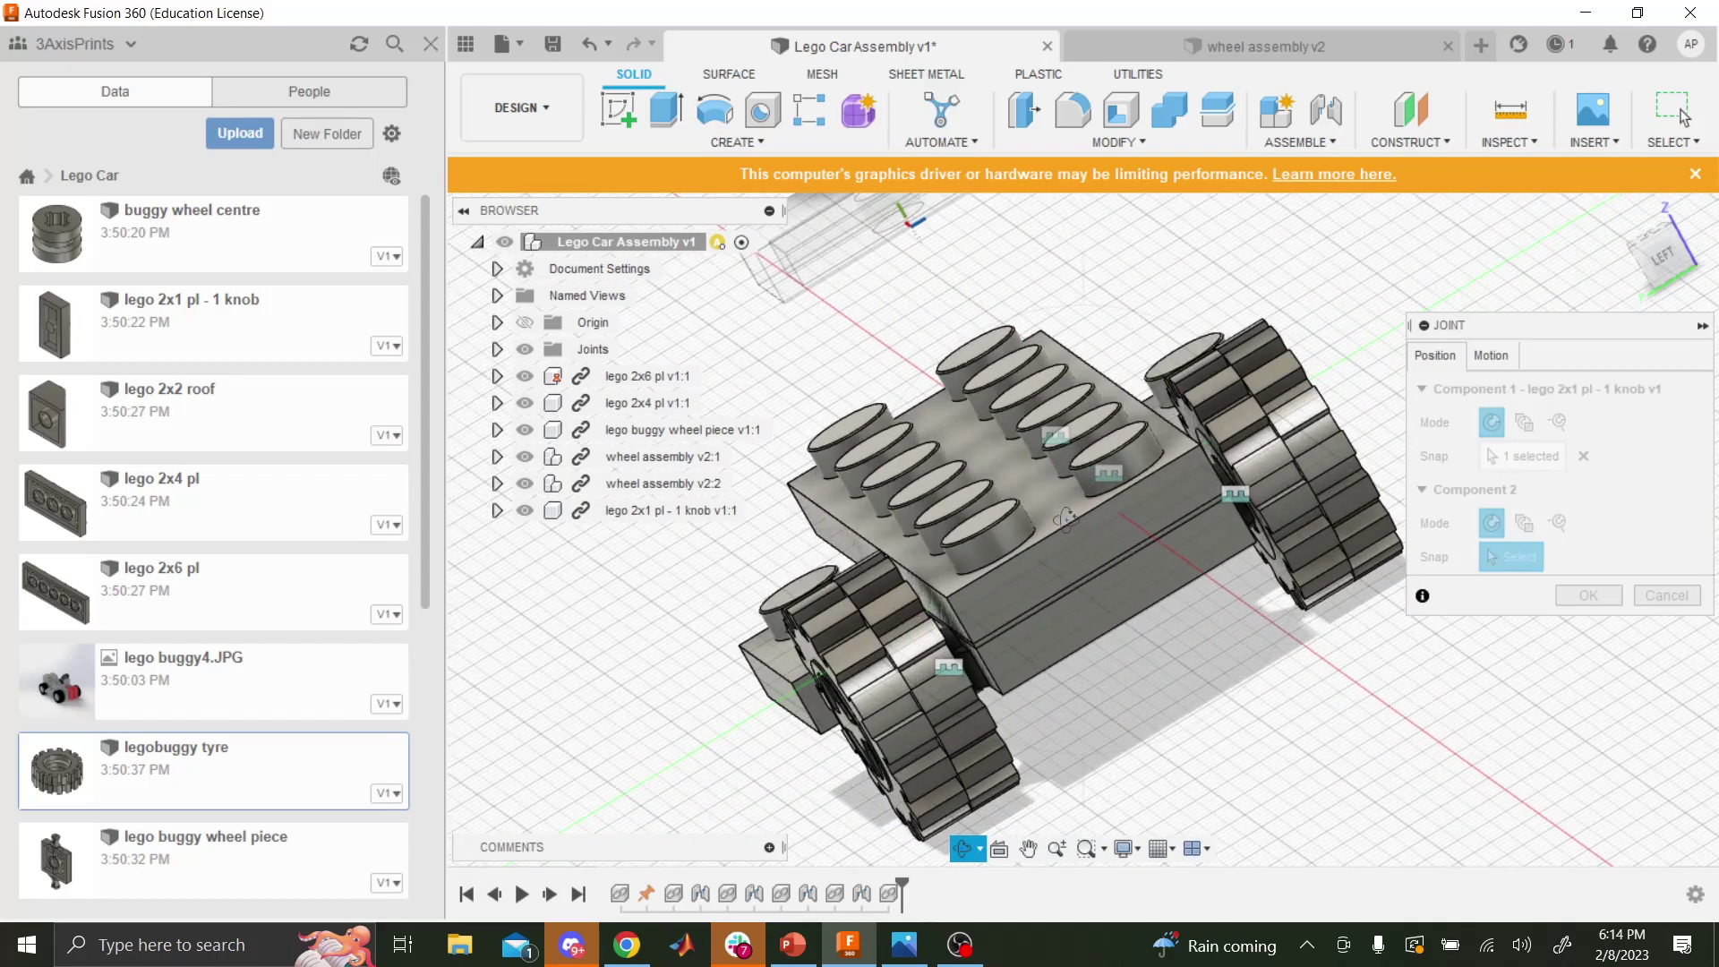
pyautogui.press('Escape')
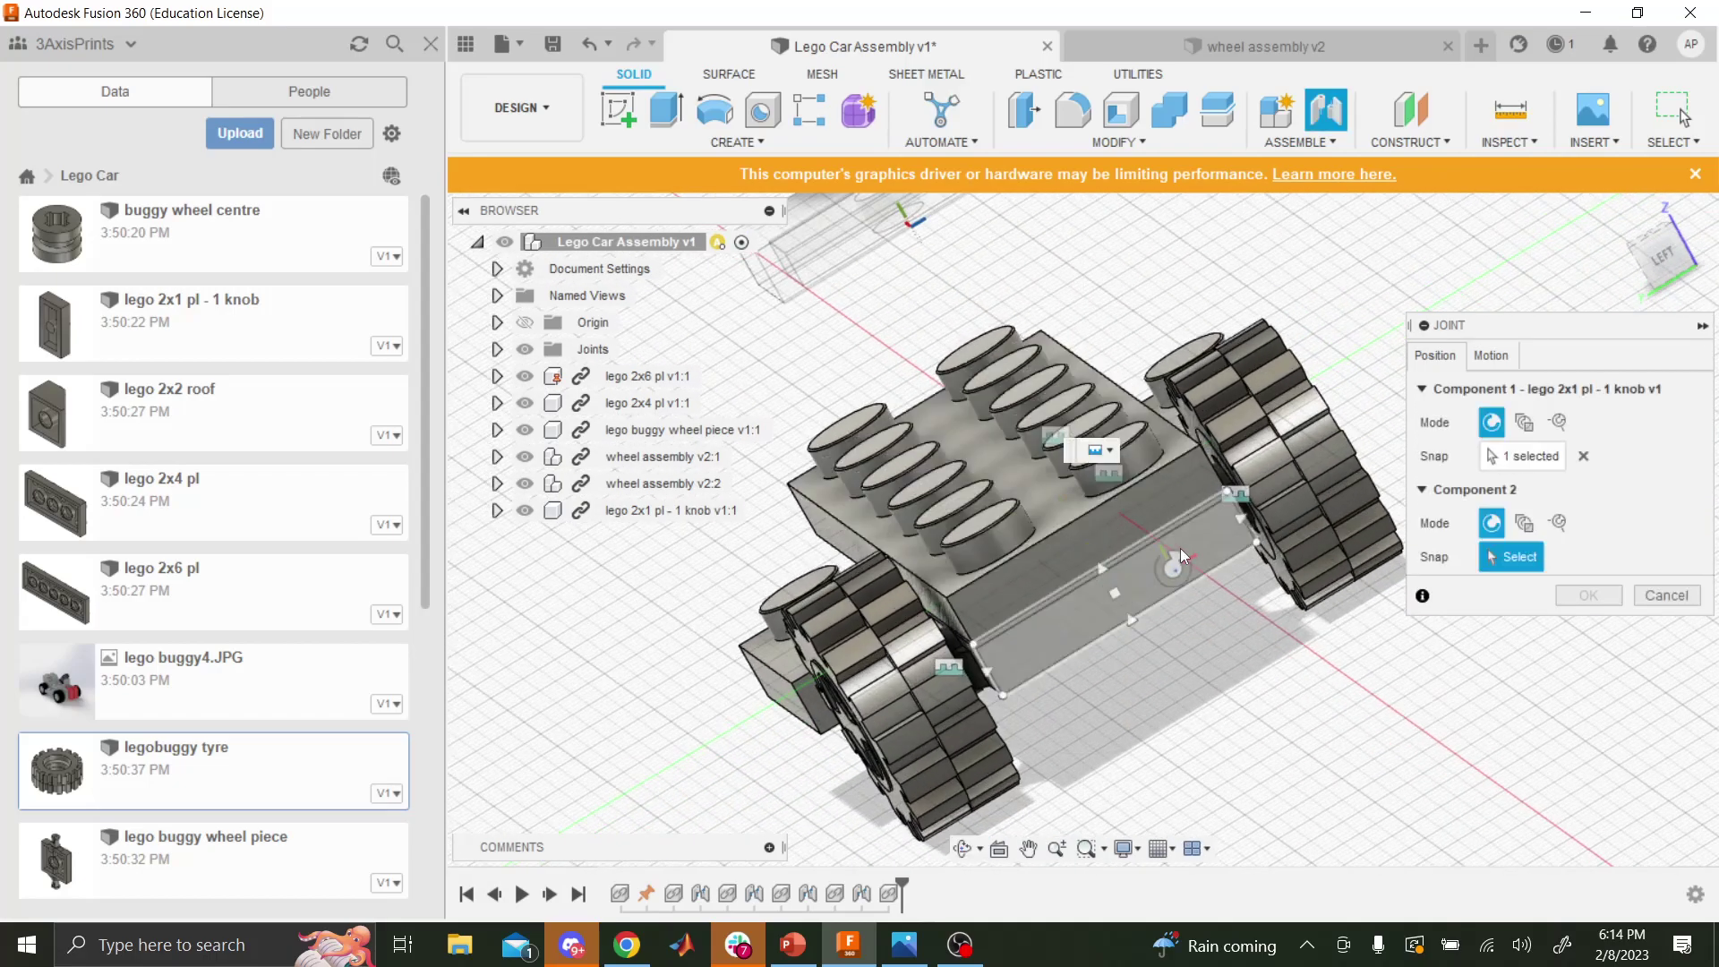
pyautogui.scroll(5, 1071, 524)
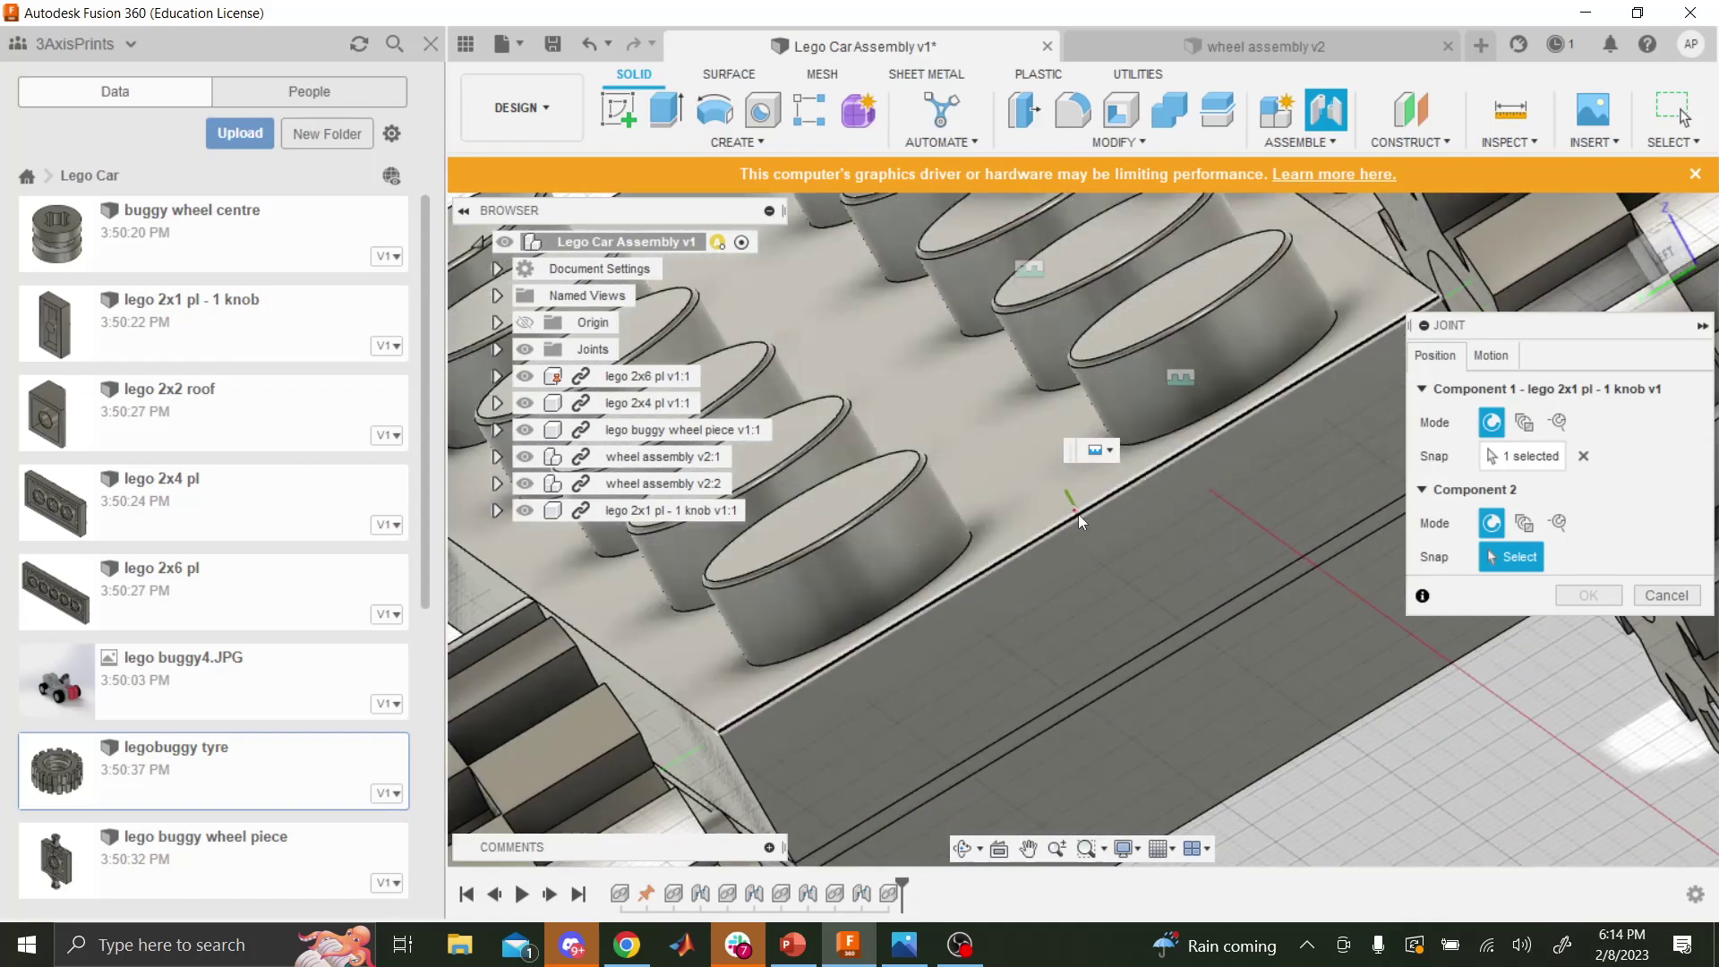
pyautogui.click(1078, 514)
pyautogui.scroll(-5, 1148, 506)
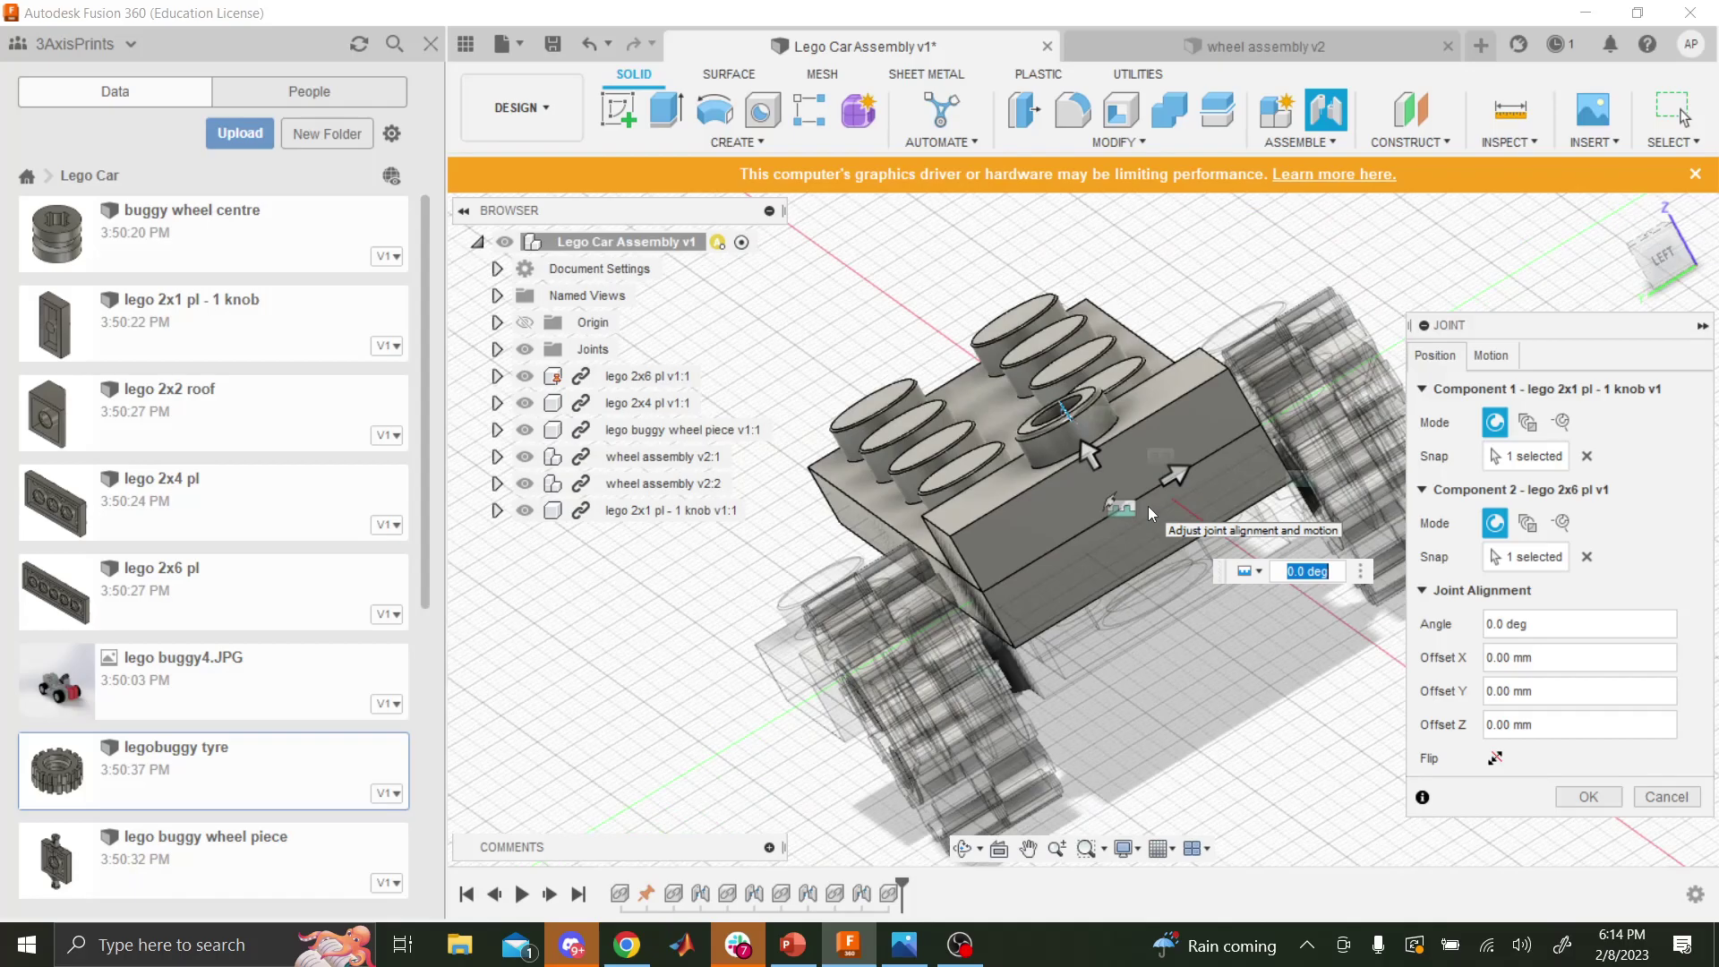
# - Confirm the plate joint and check the buggy from an isometric view
pyautogui.click(962, 849)
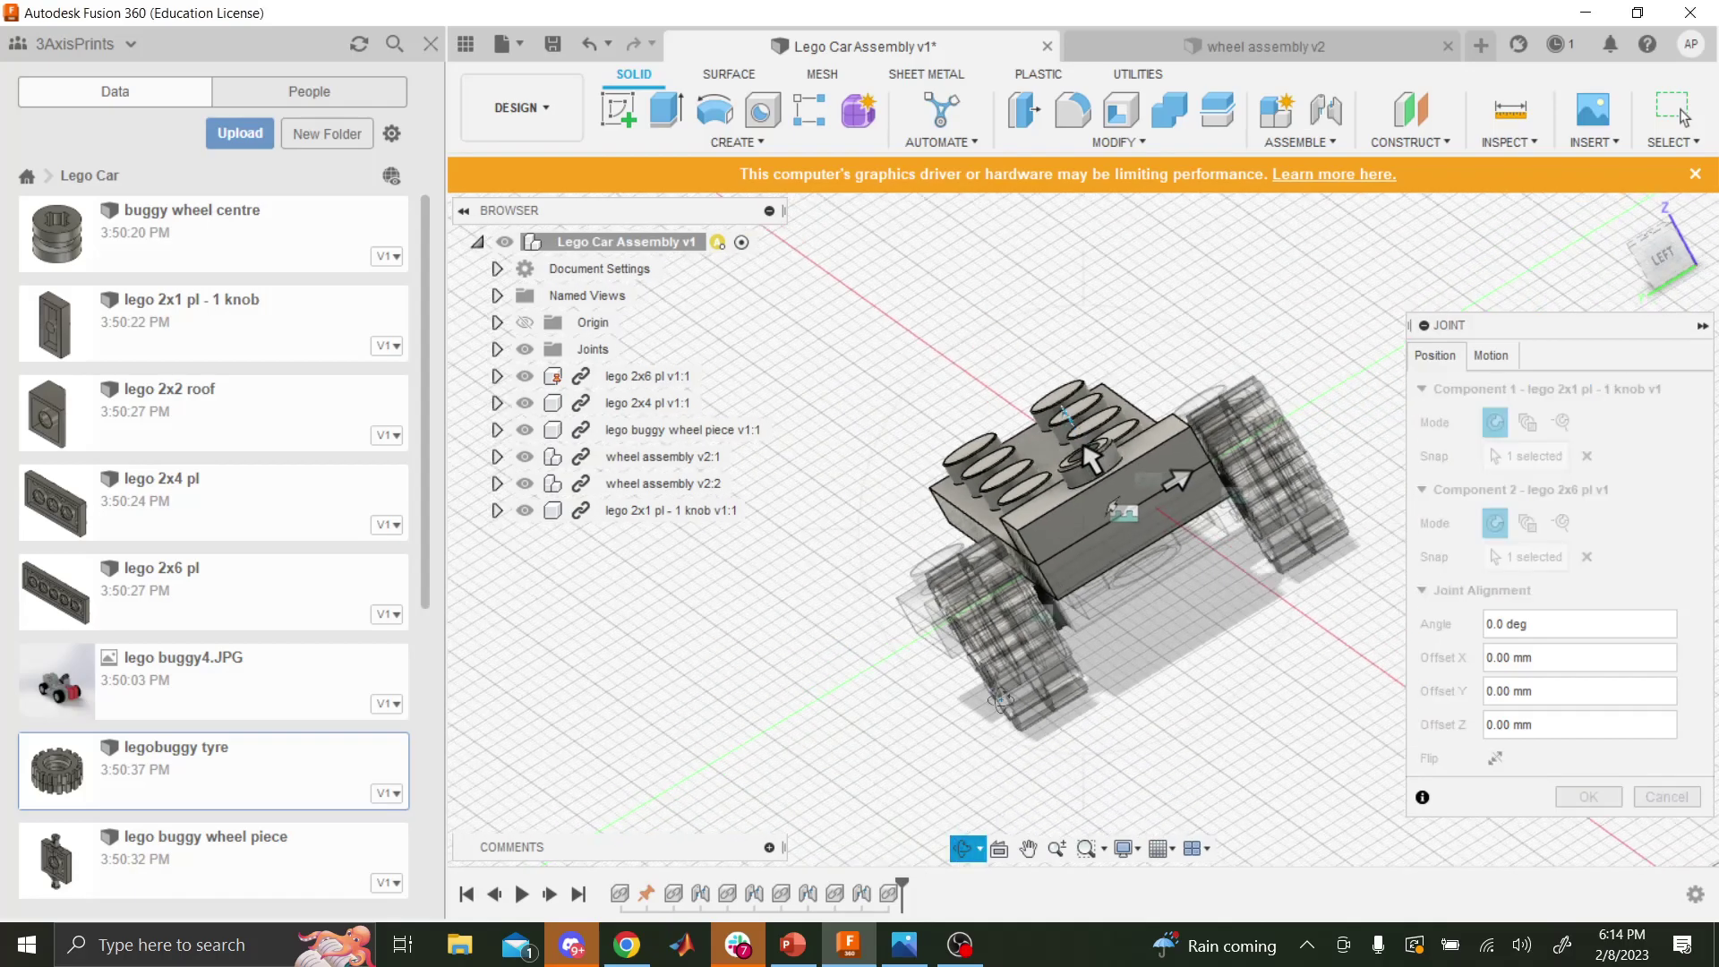
pyautogui.moveTo(949, 787); pyautogui.dragTo(897, 631)
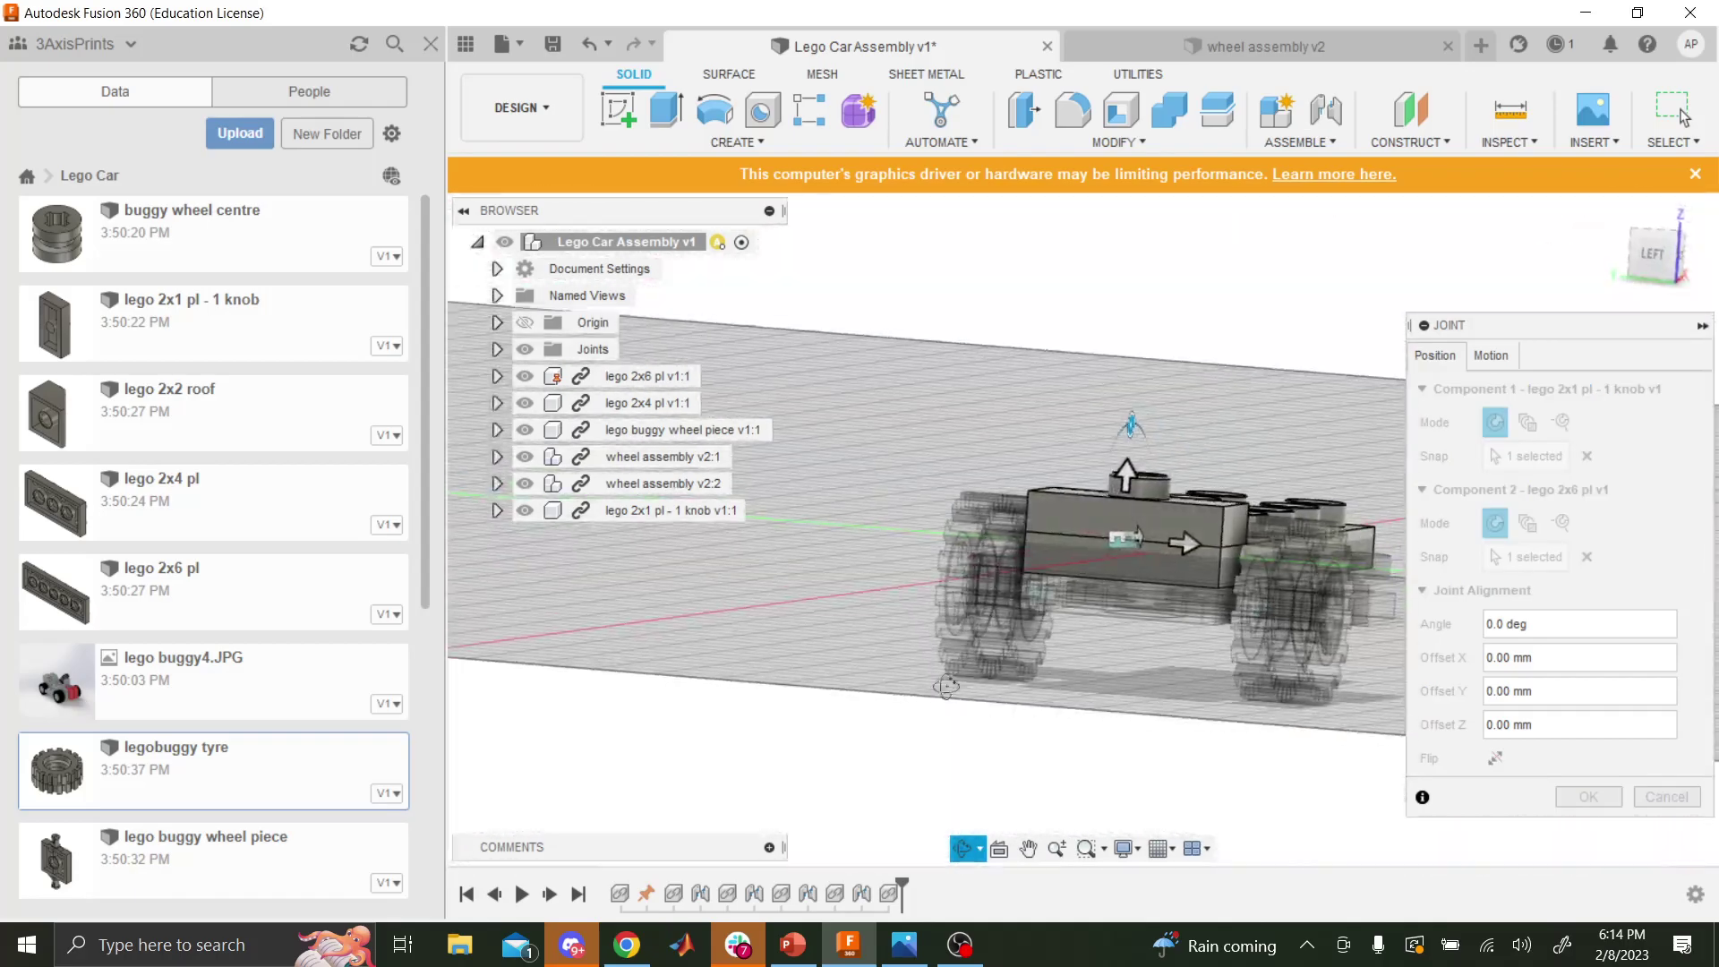
pyautogui.press('Escape')
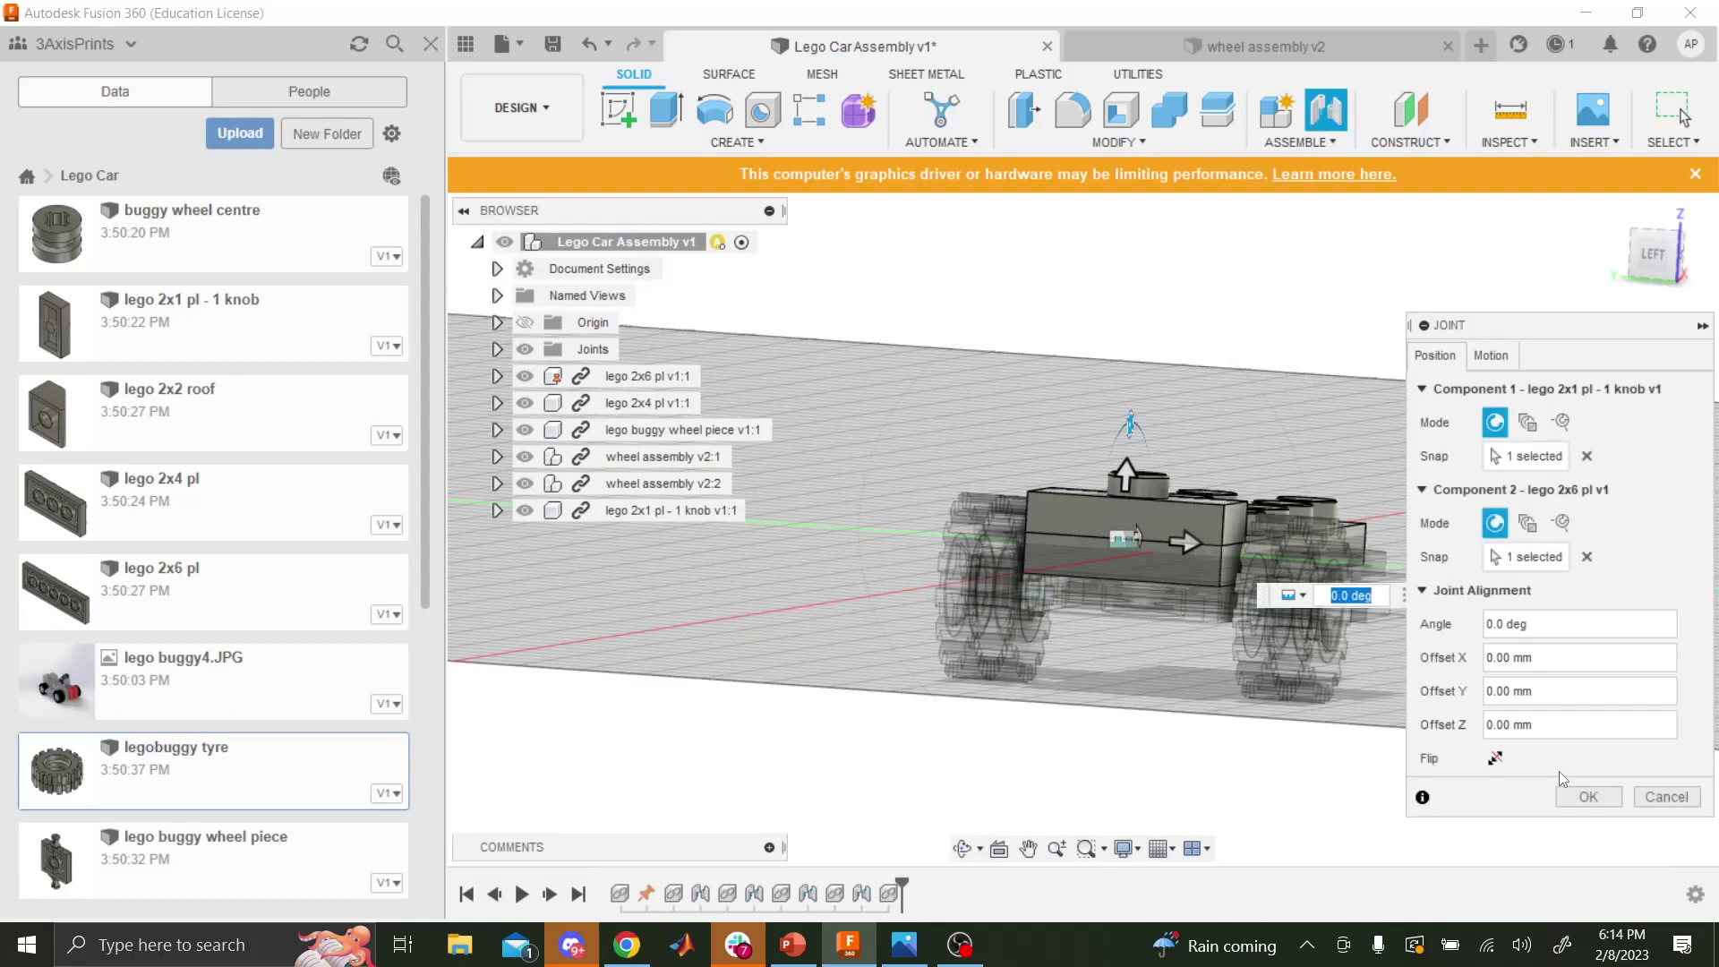
pyautogui.click(1587, 796)
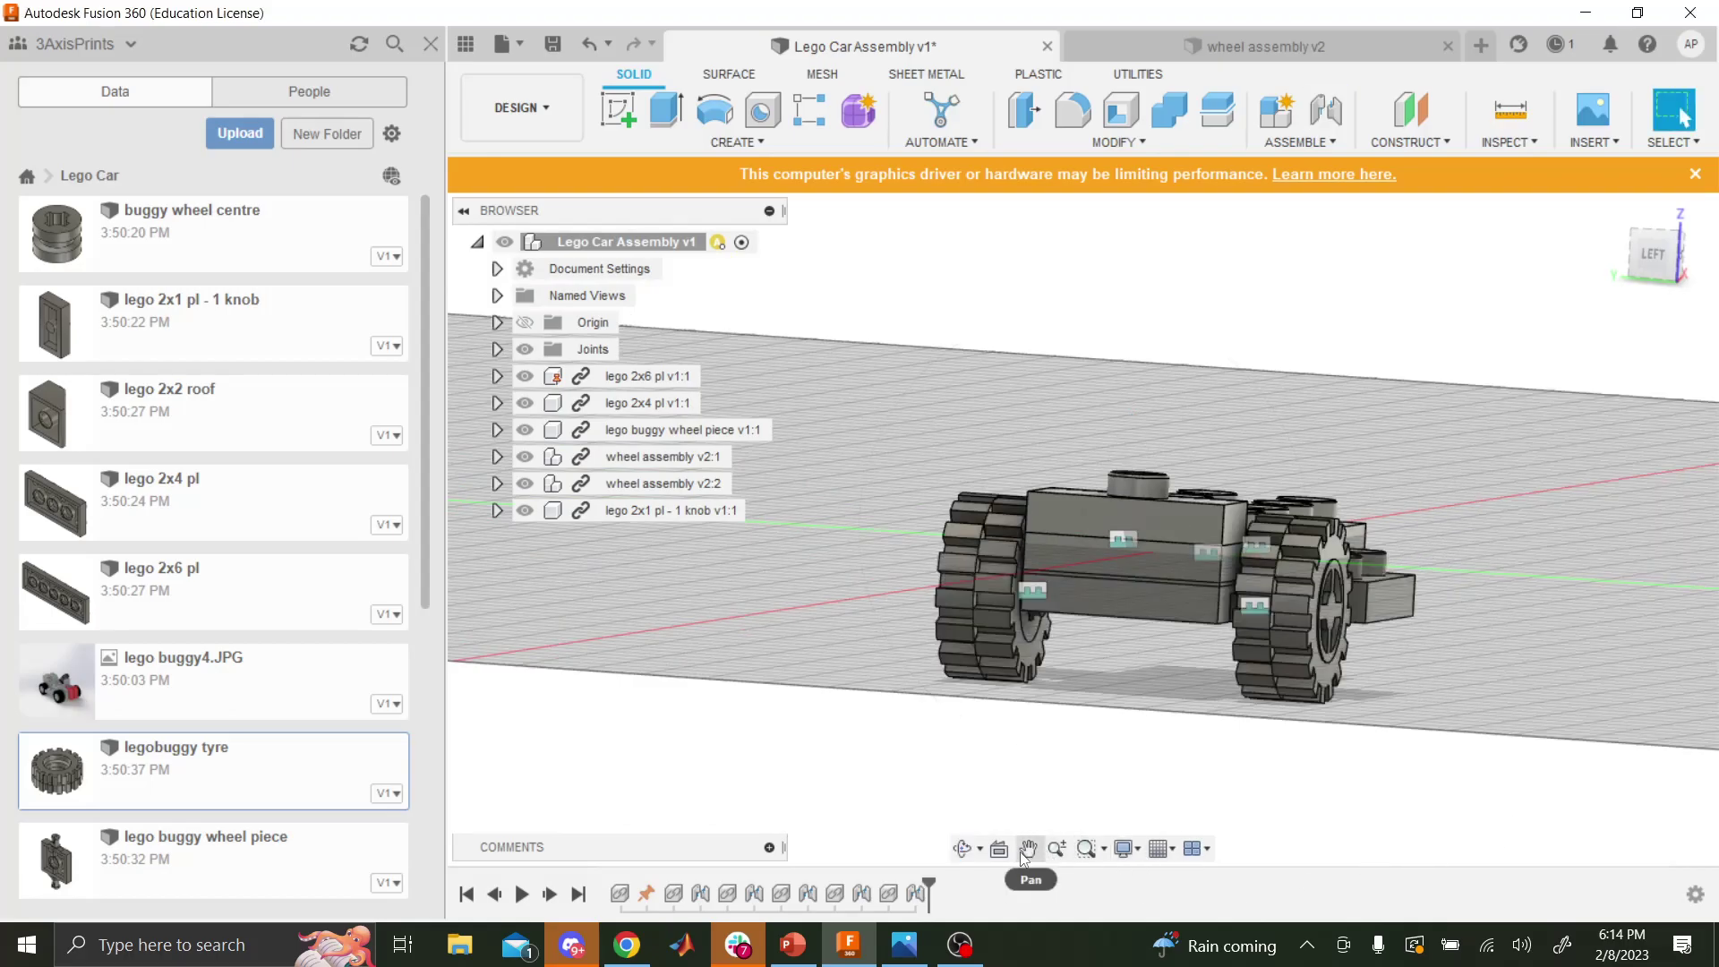
pyautogui.click(963, 849)
pyautogui.moveTo(967, 832); pyautogui.dragTo(965, 762)
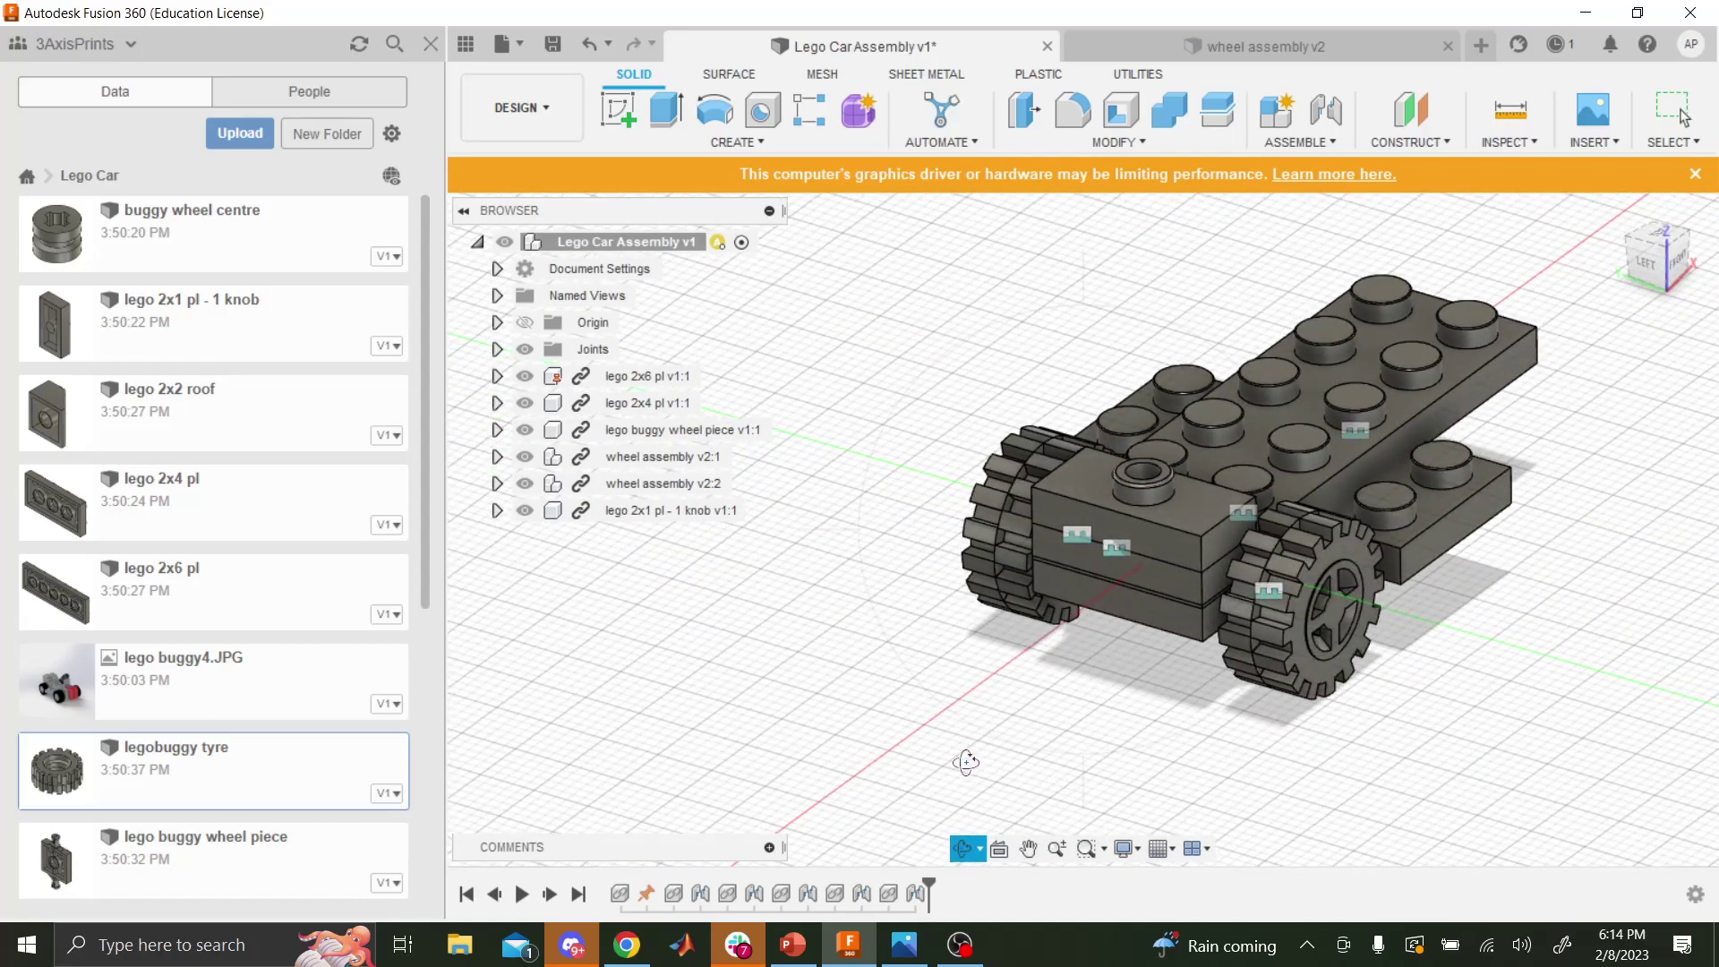
pyautogui.press('Escape')
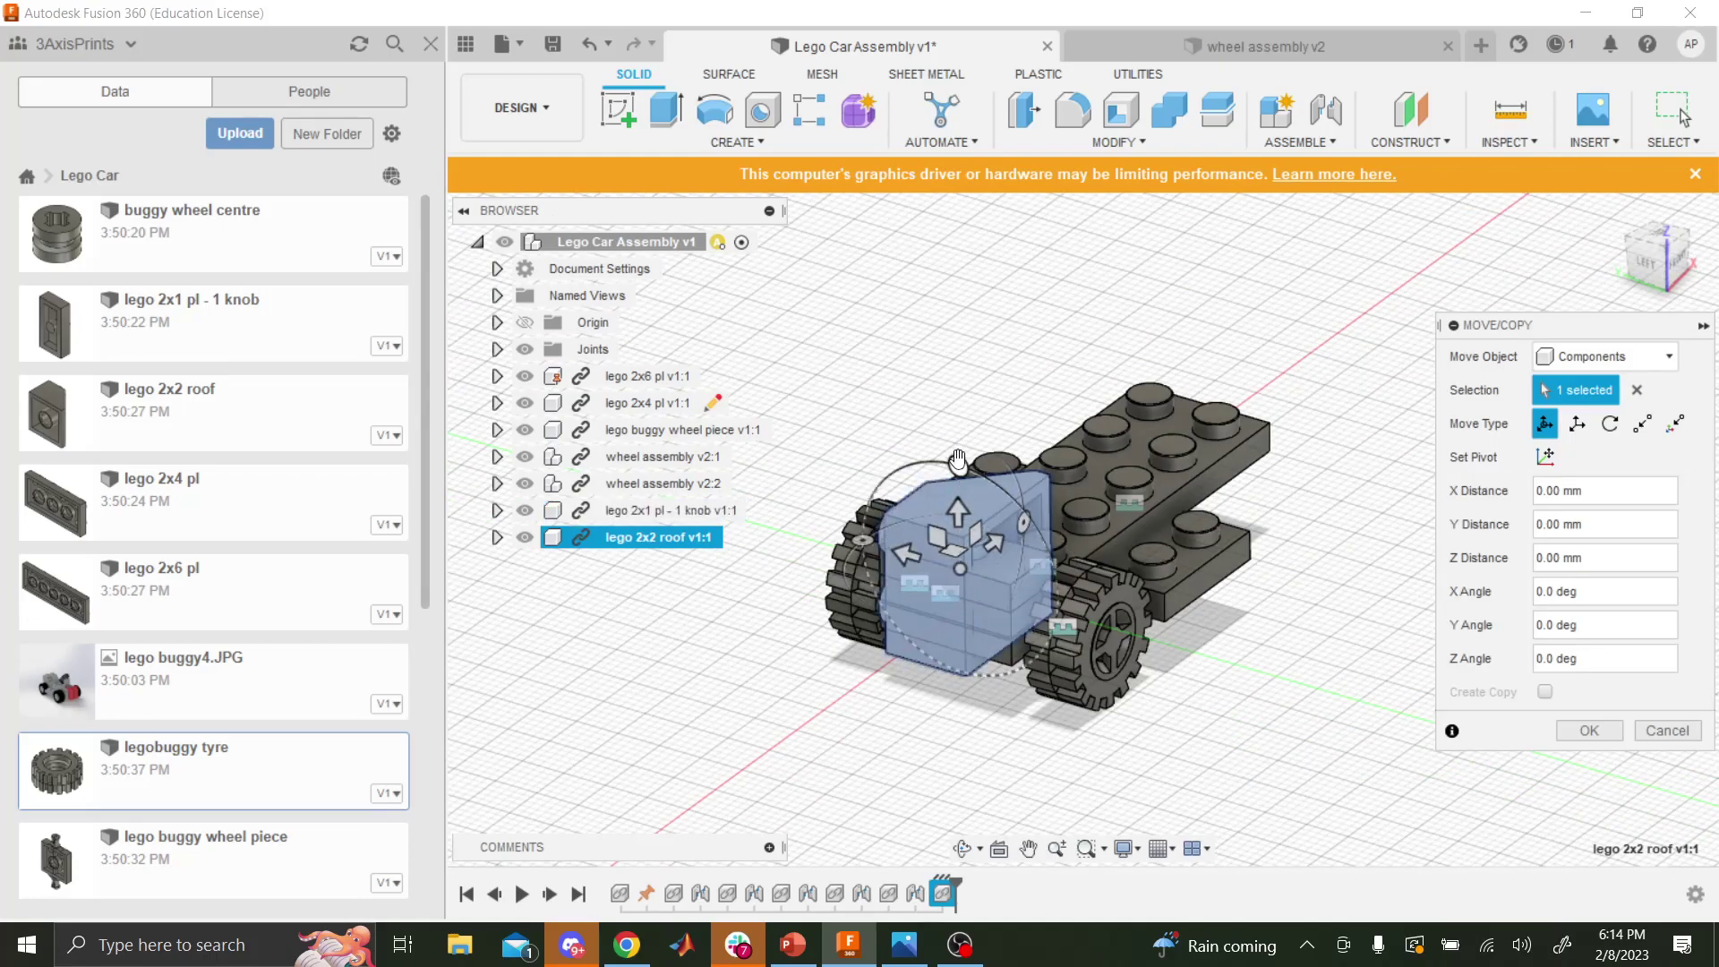
# - Turn the 2x2 roof brick -180° about Y and lift it above the chassis
pyautogui.moveTo(958, 458); pyautogui.dragTo(1119, 621)
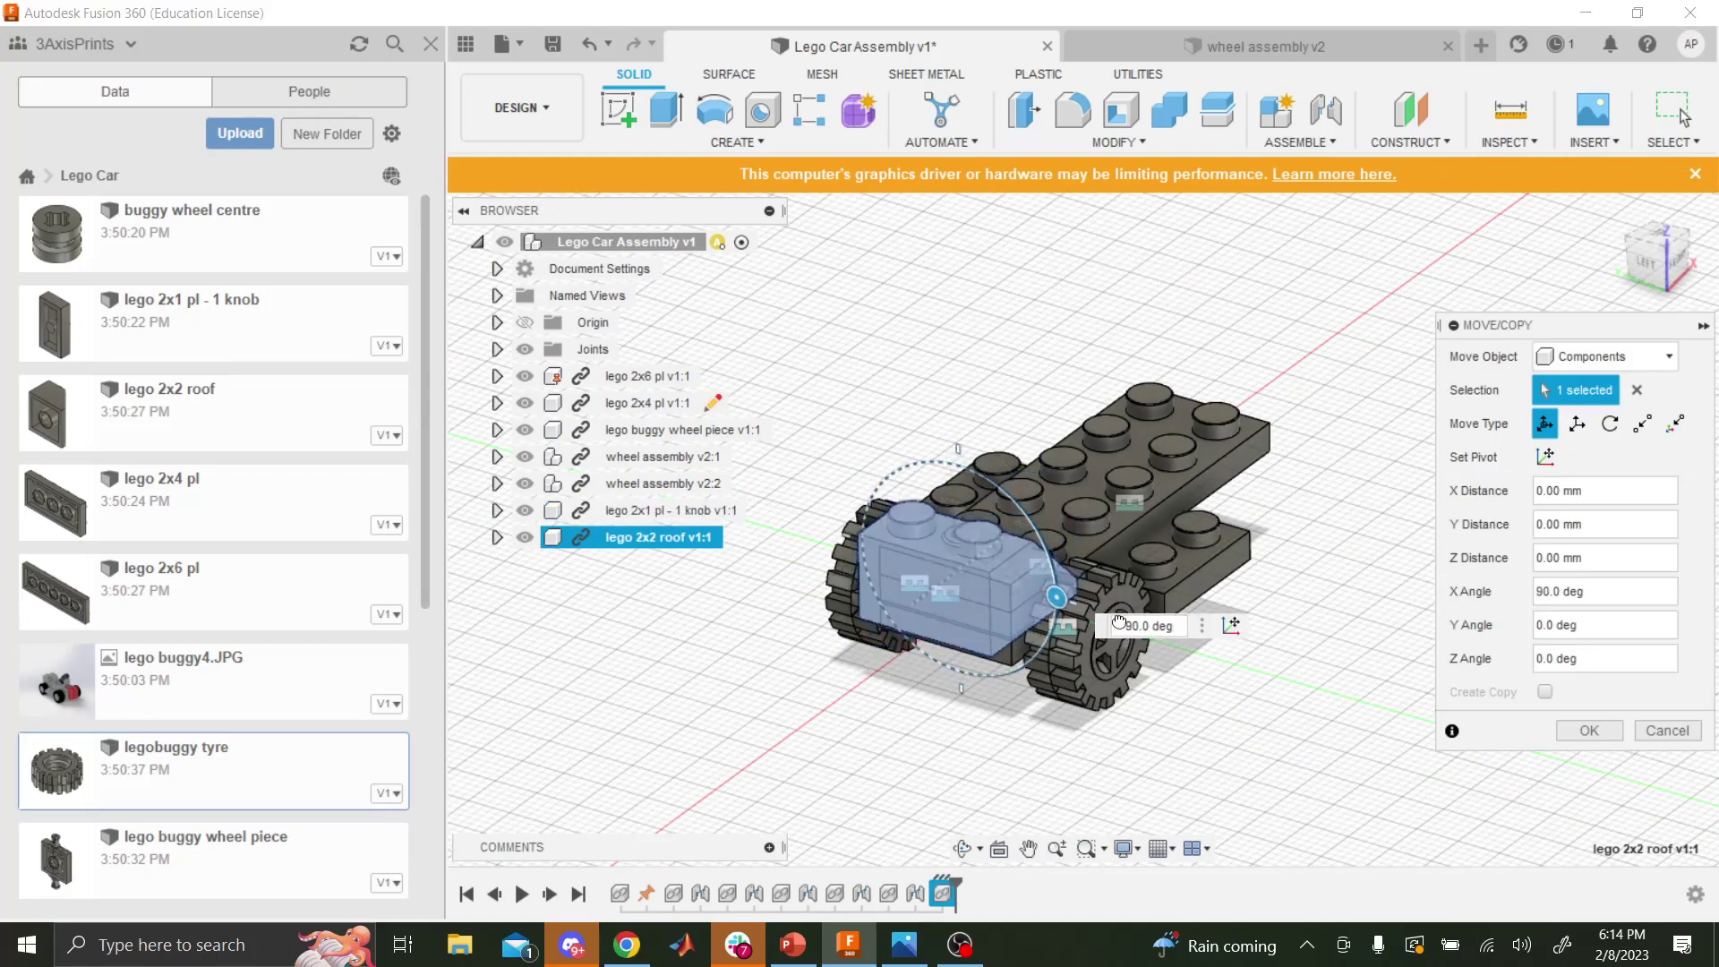
pyautogui.moveTo(953, 510); pyautogui.dragTo(1351, 274)
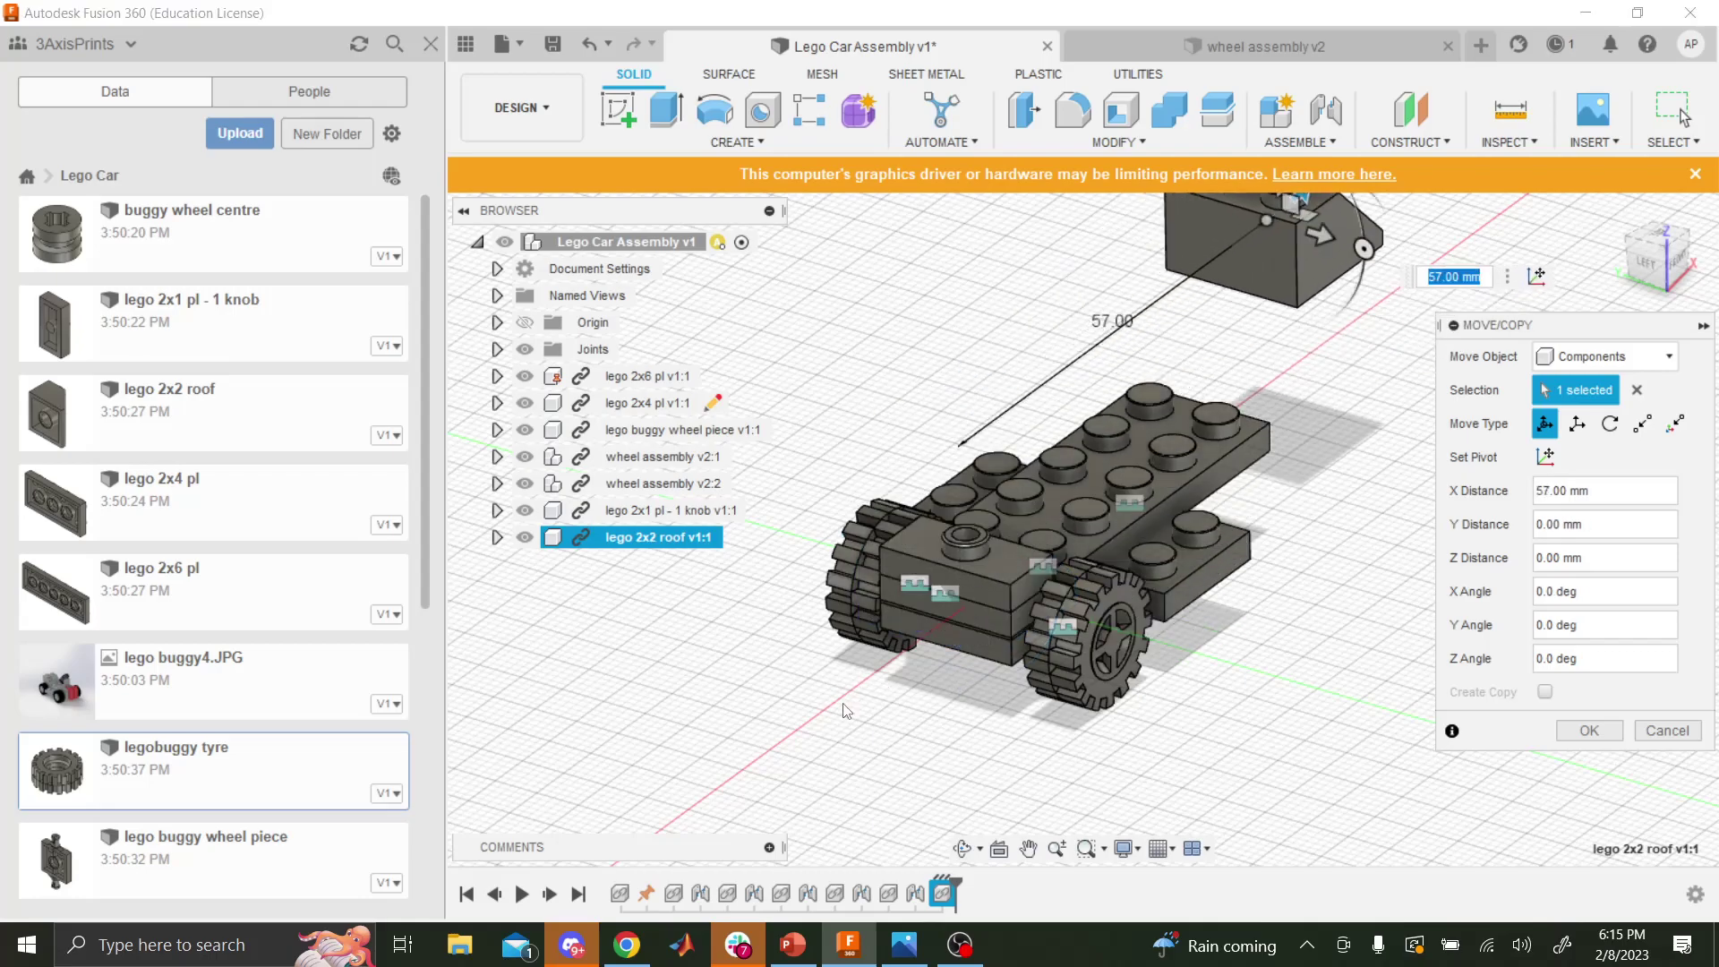
pyautogui.scroll(-3, 1361, 260)
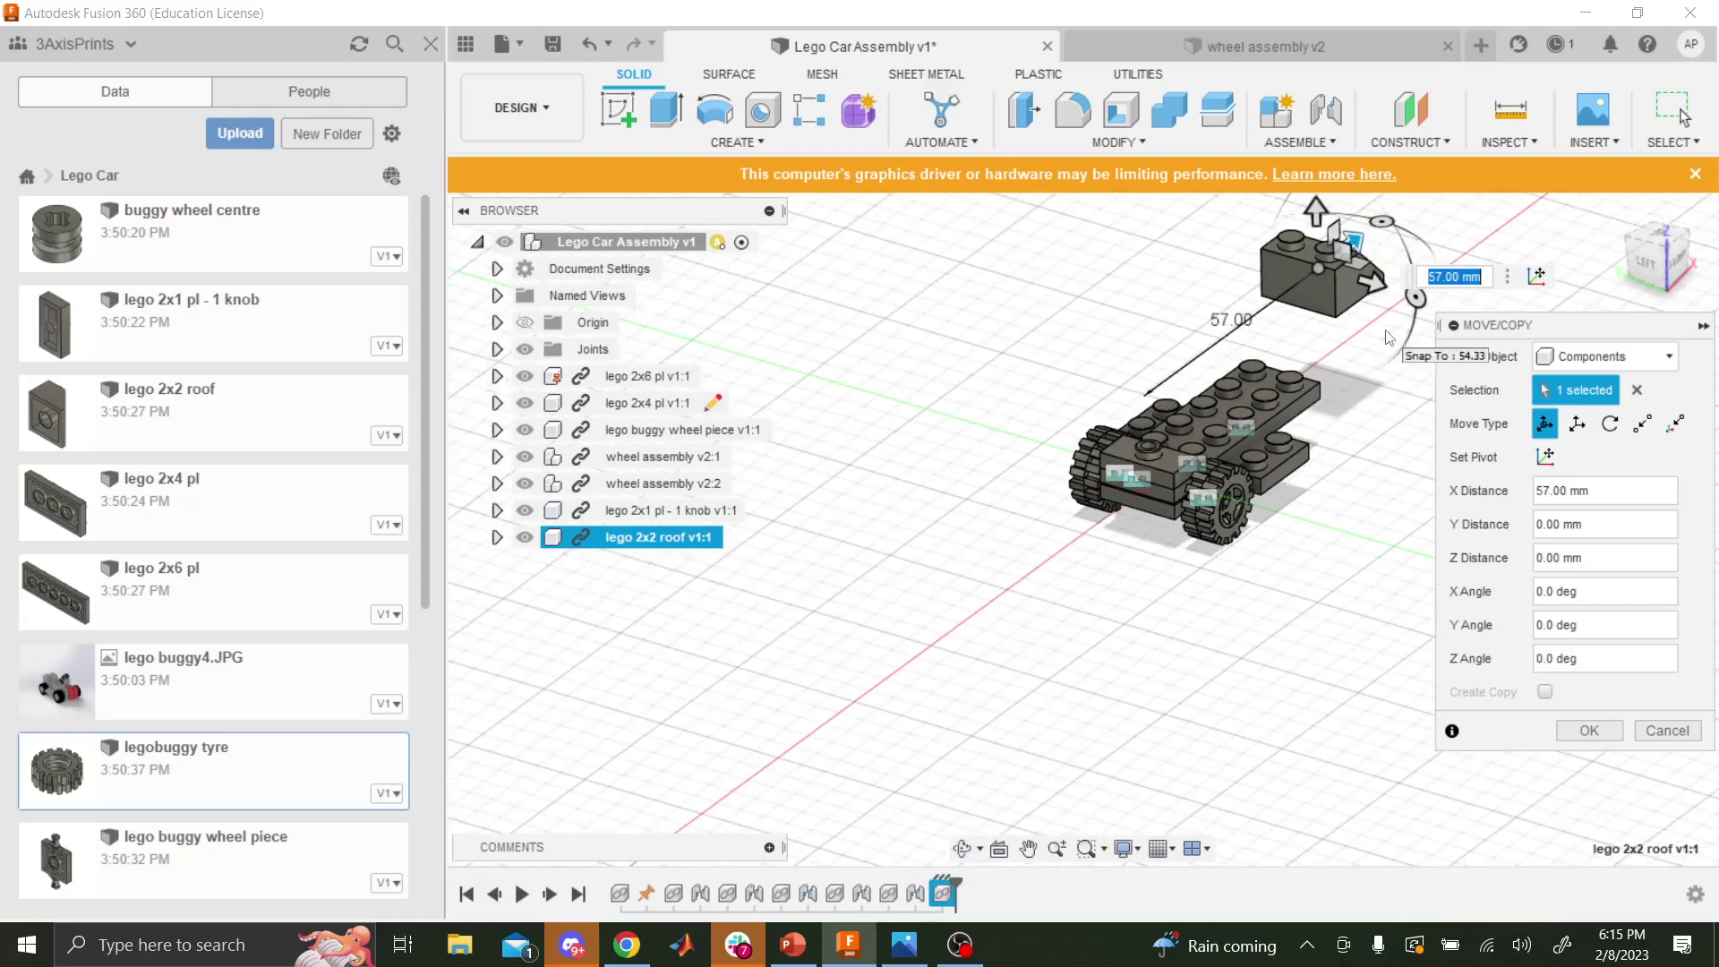
pyautogui.moveTo(1376, 222); pyautogui.dragTo(1182, 372)
pyautogui.scroll(5, 1370, 259)
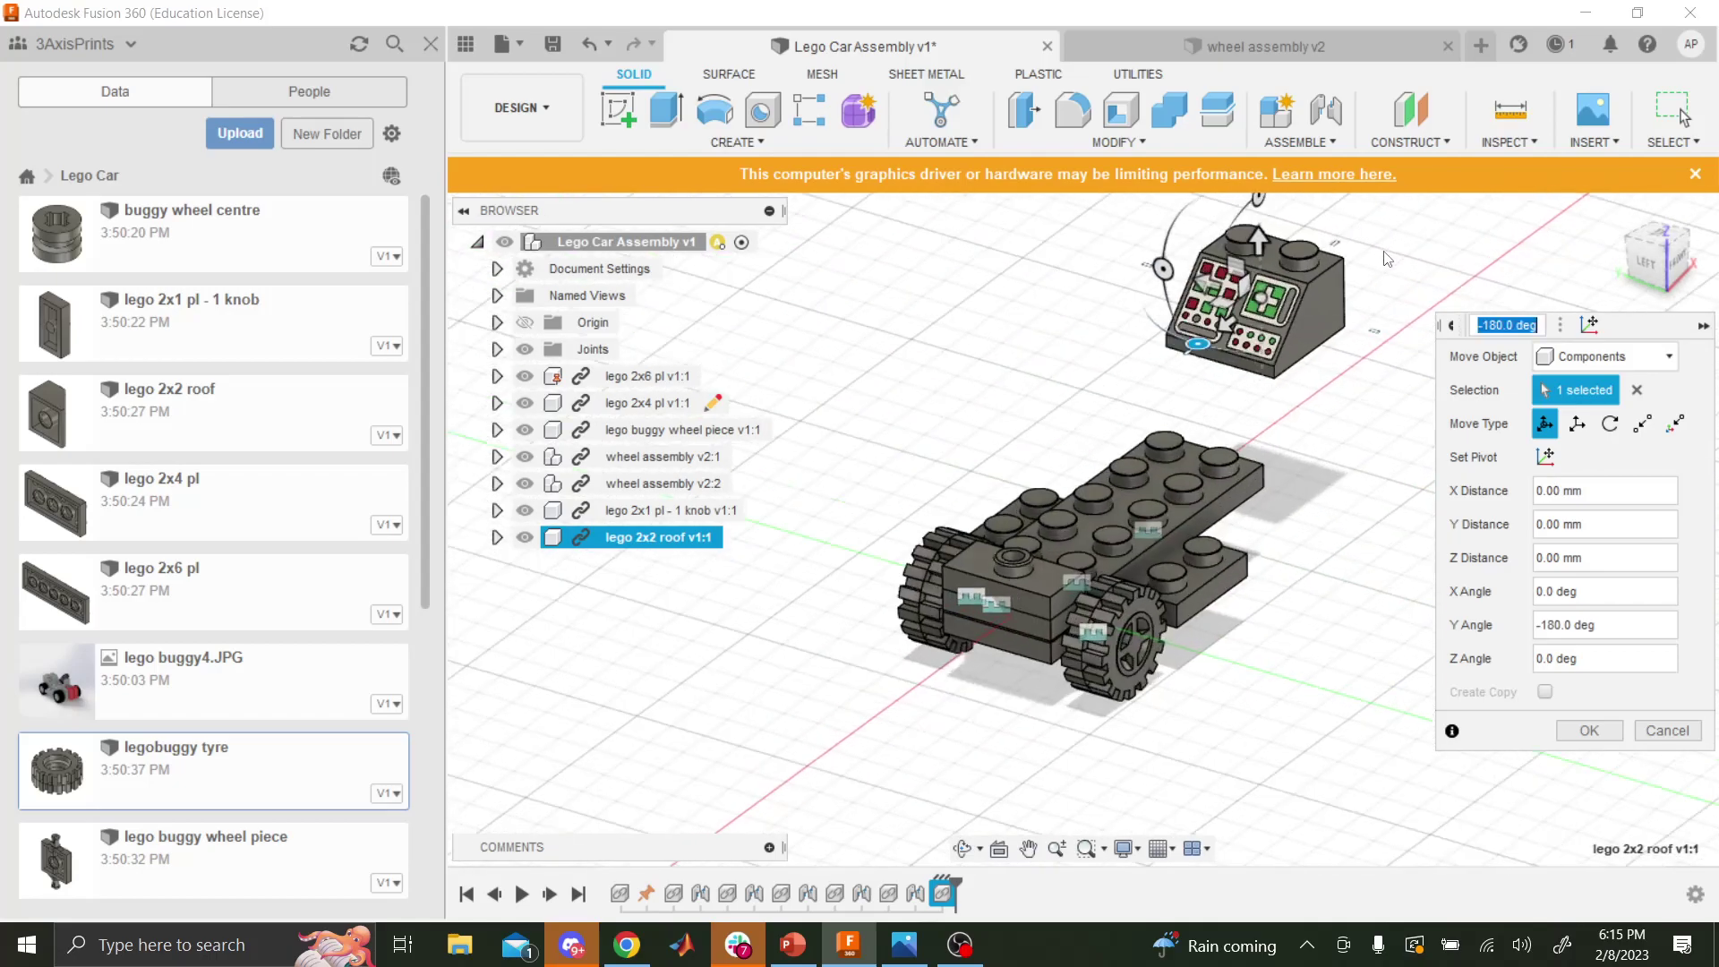
pyautogui.click(966, 846)
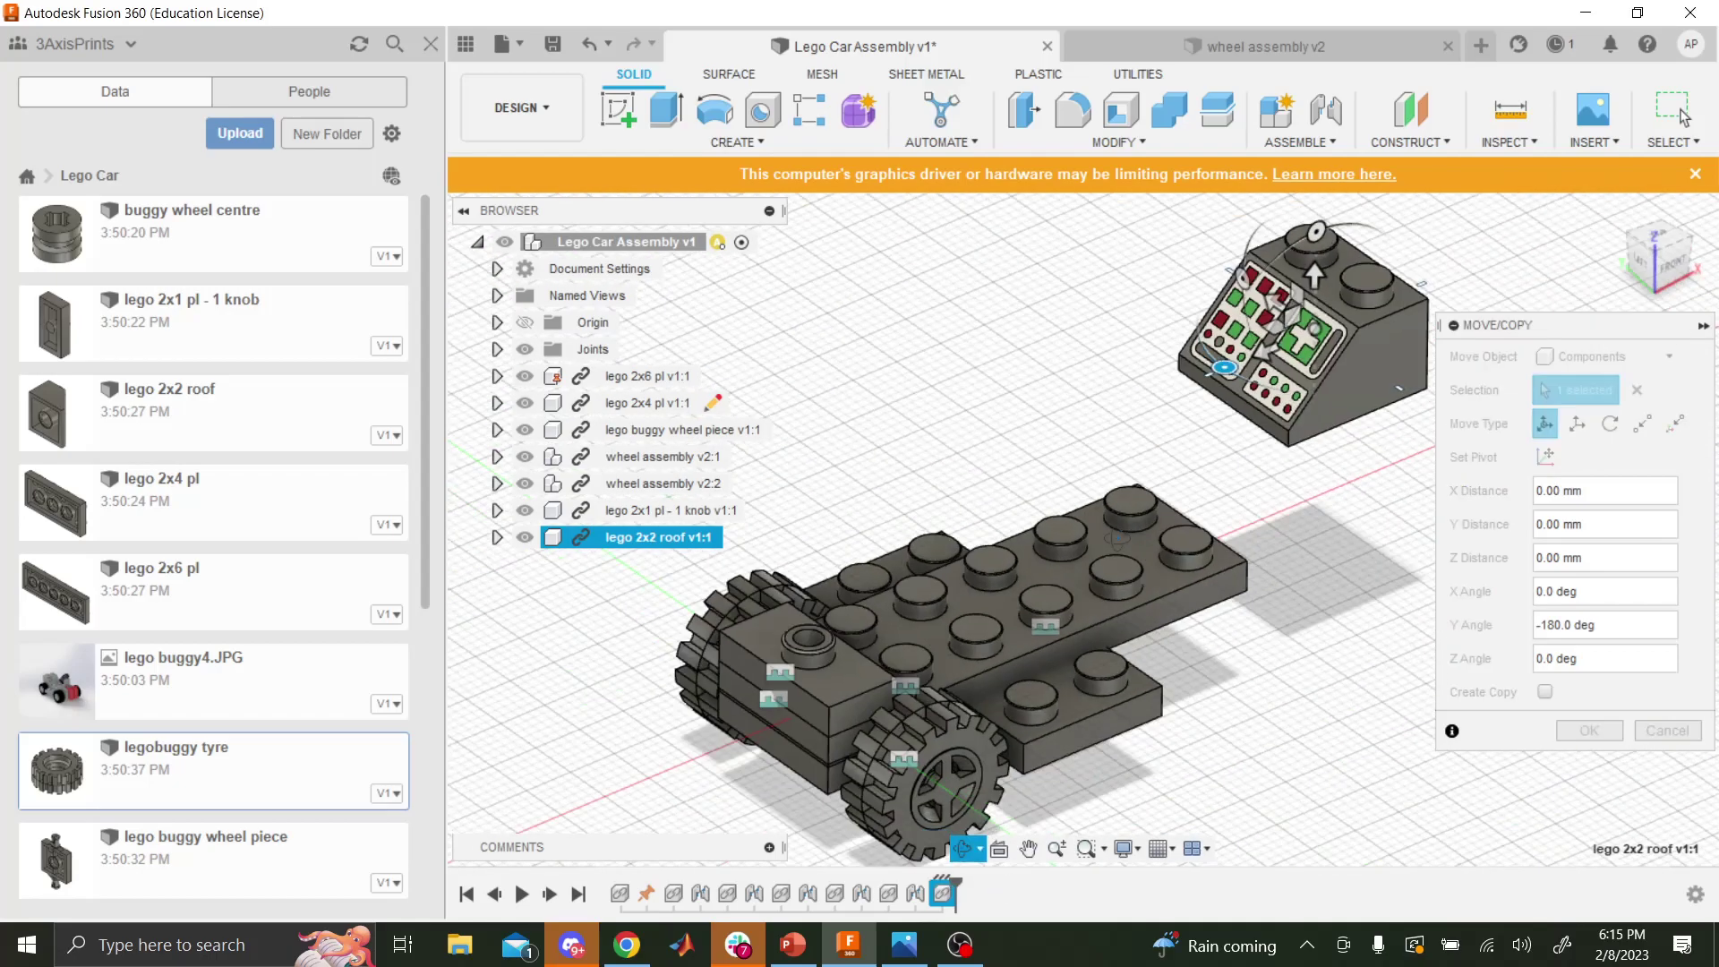
pyautogui.moveTo(1119, 537); pyautogui.dragTo(860, 479)
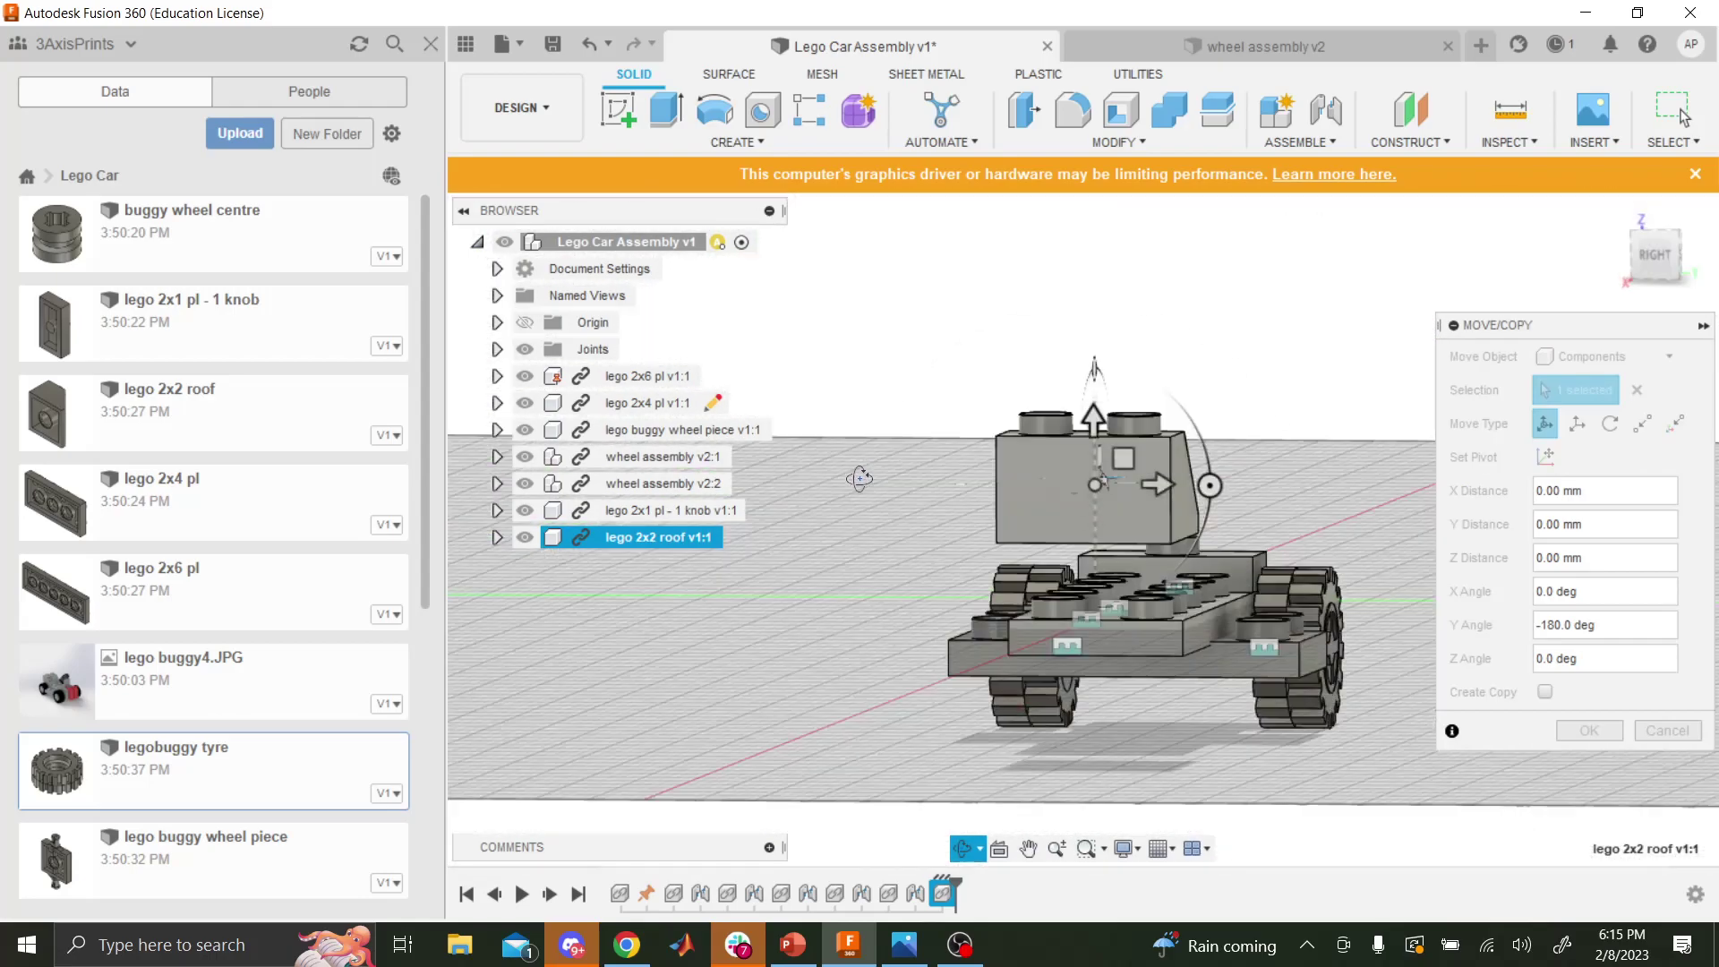
pyautogui.press('Escape')
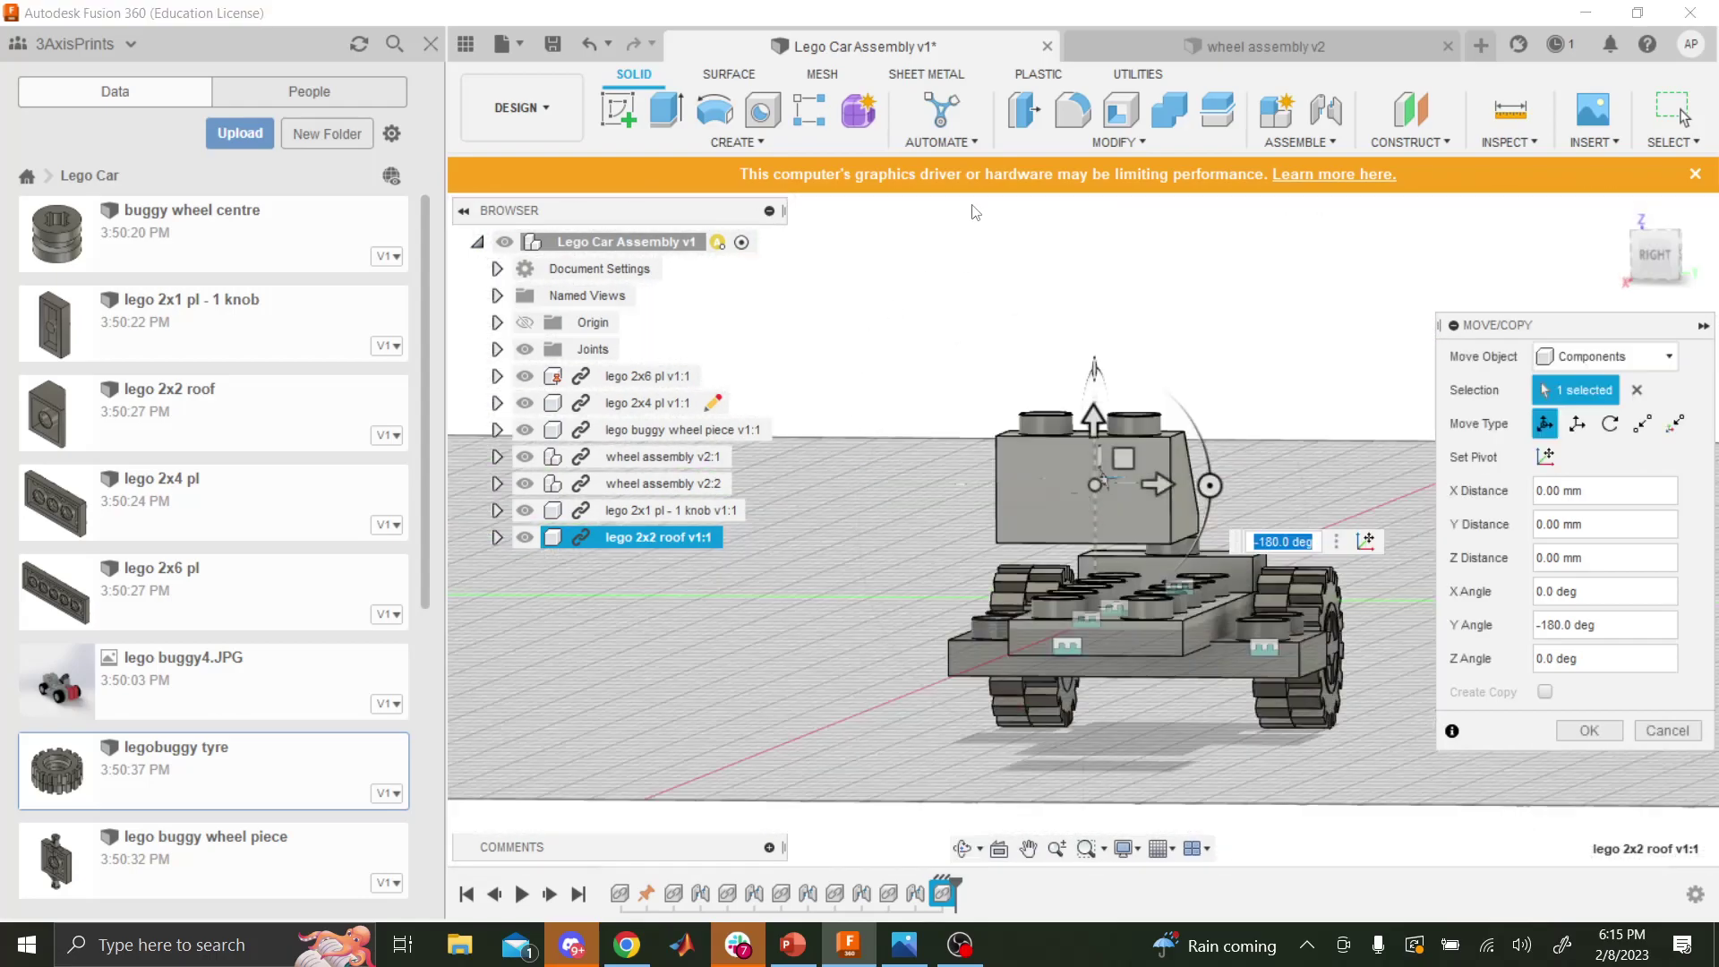
pyautogui.click(1118, 142)
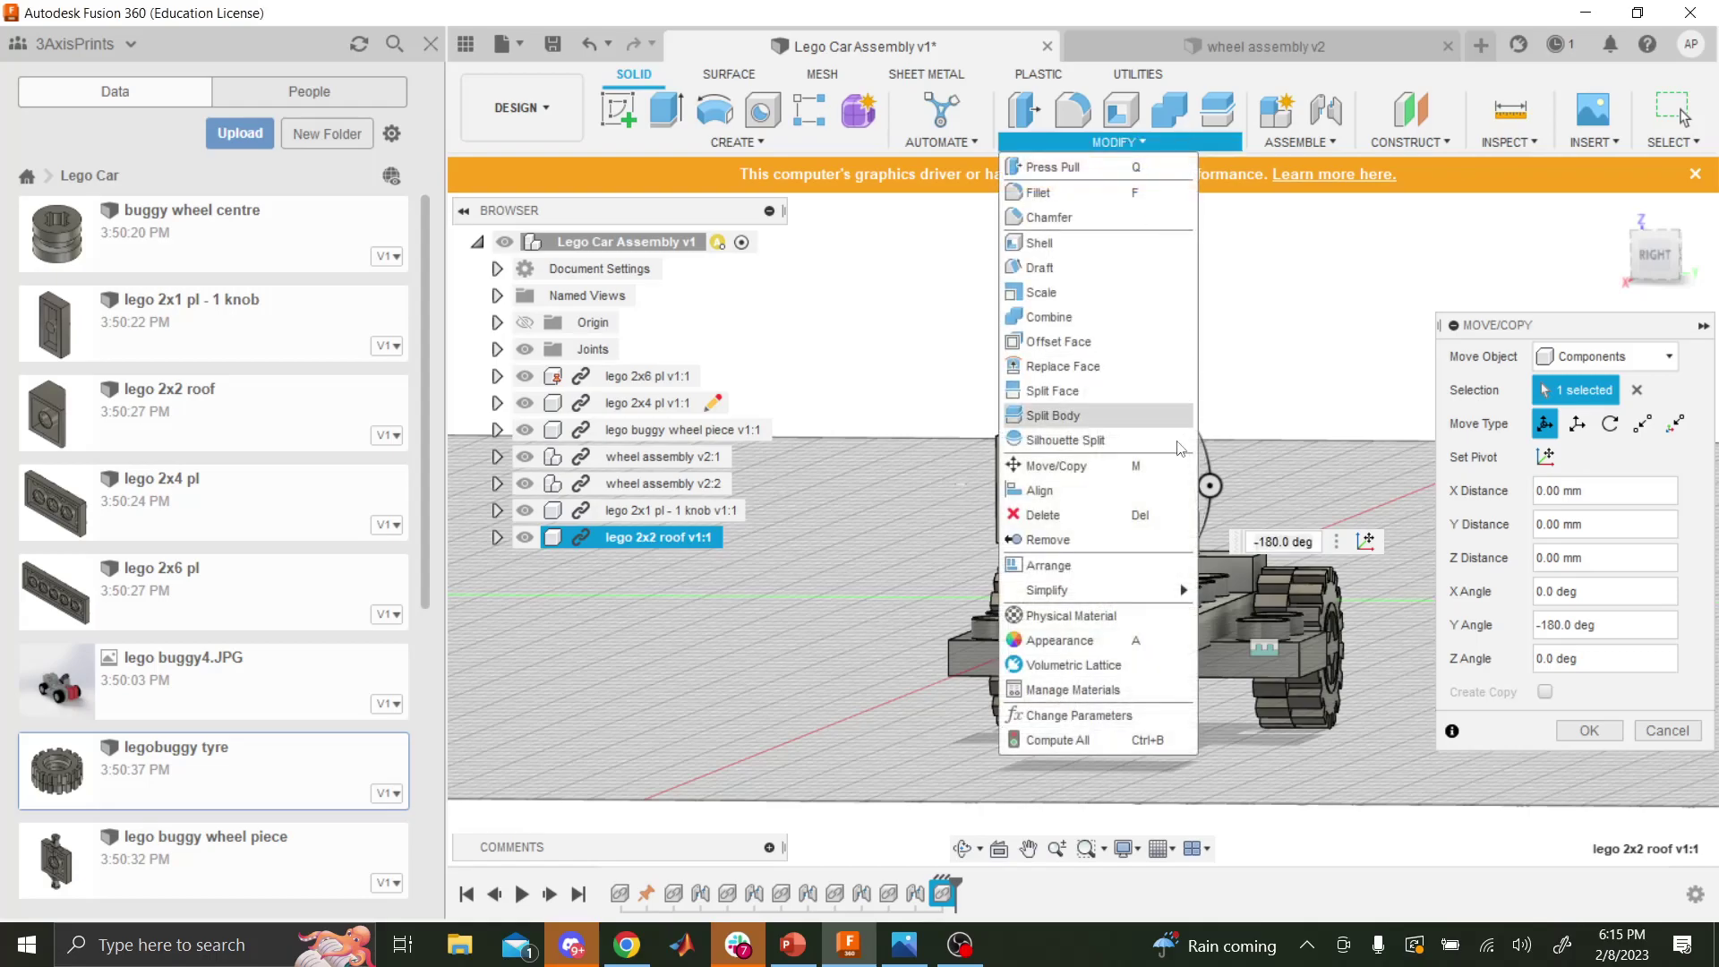
pyautogui.click(1372, 542)
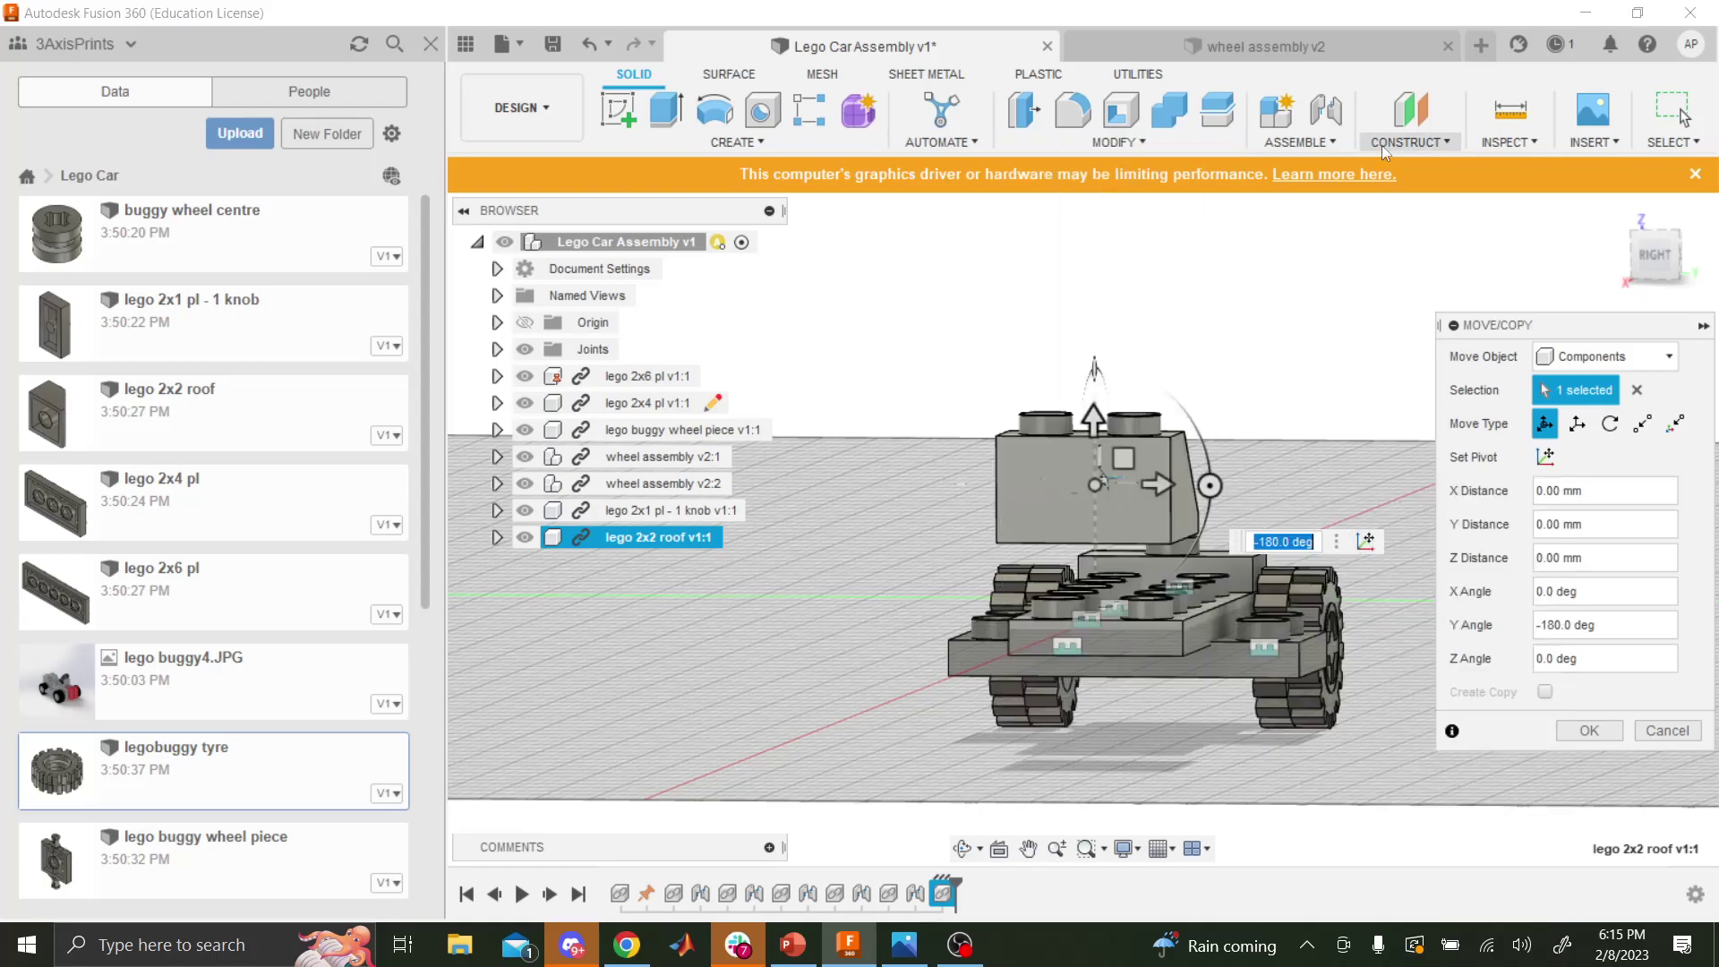
pyautogui.press('Return')
pyautogui.press('j')
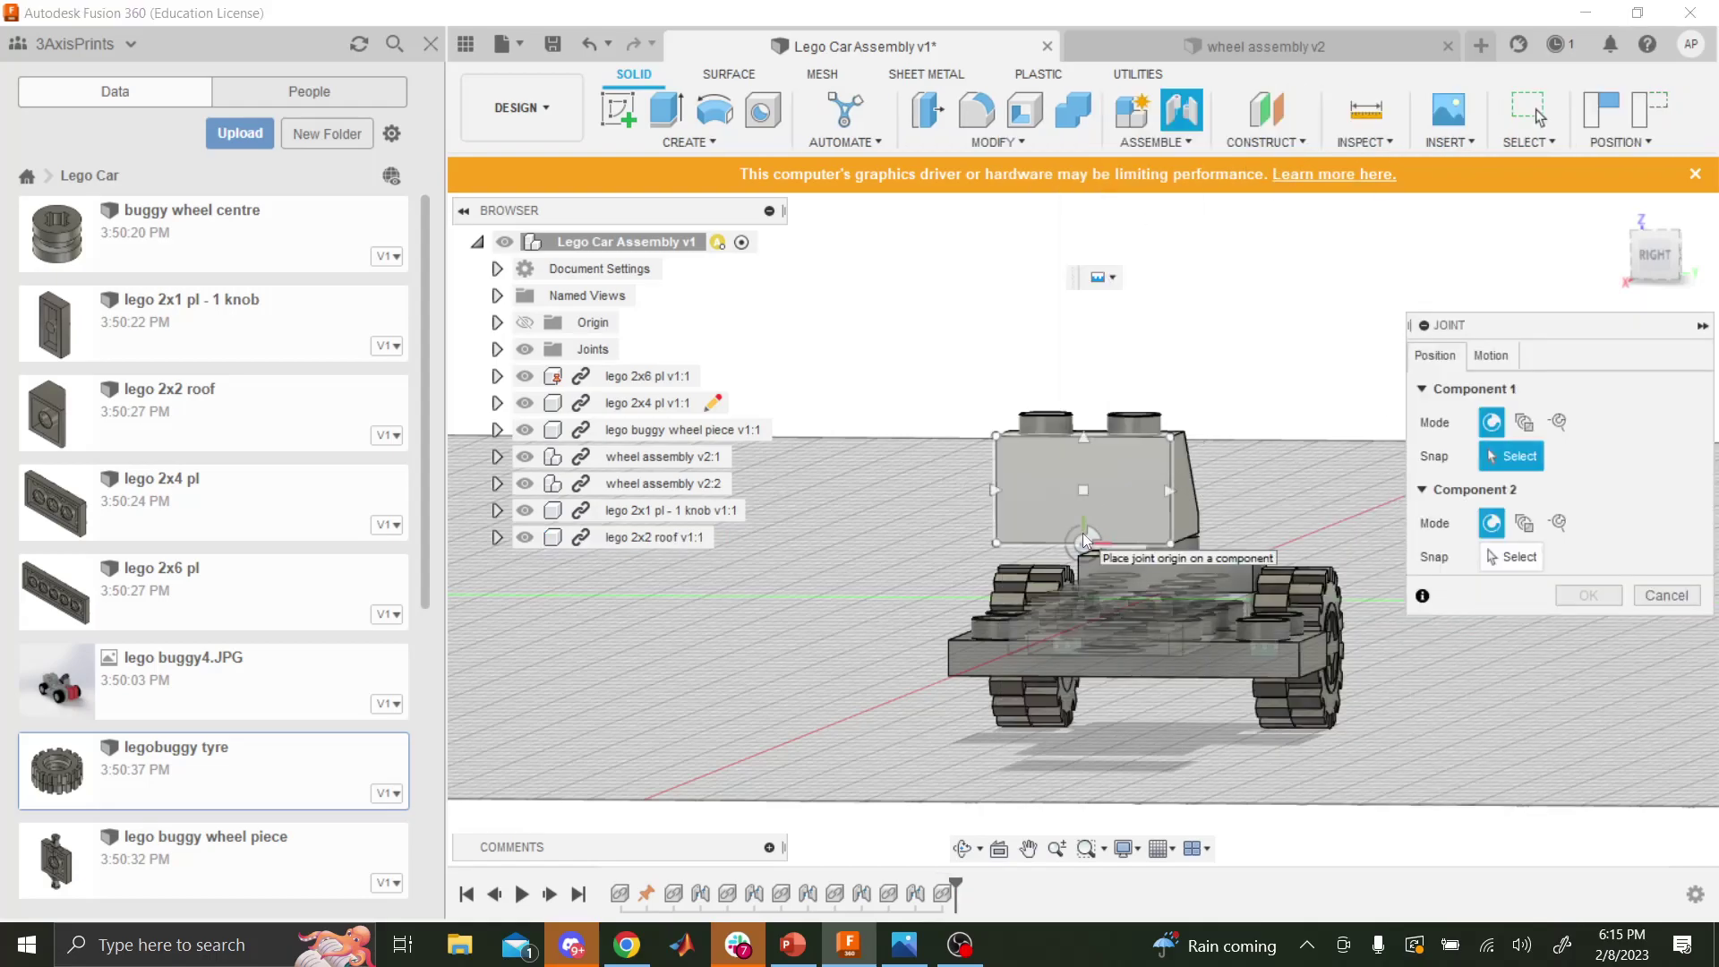
pyautogui.scroll(-2, 1088, 522)
pyautogui.scroll(3, 1089, 522)
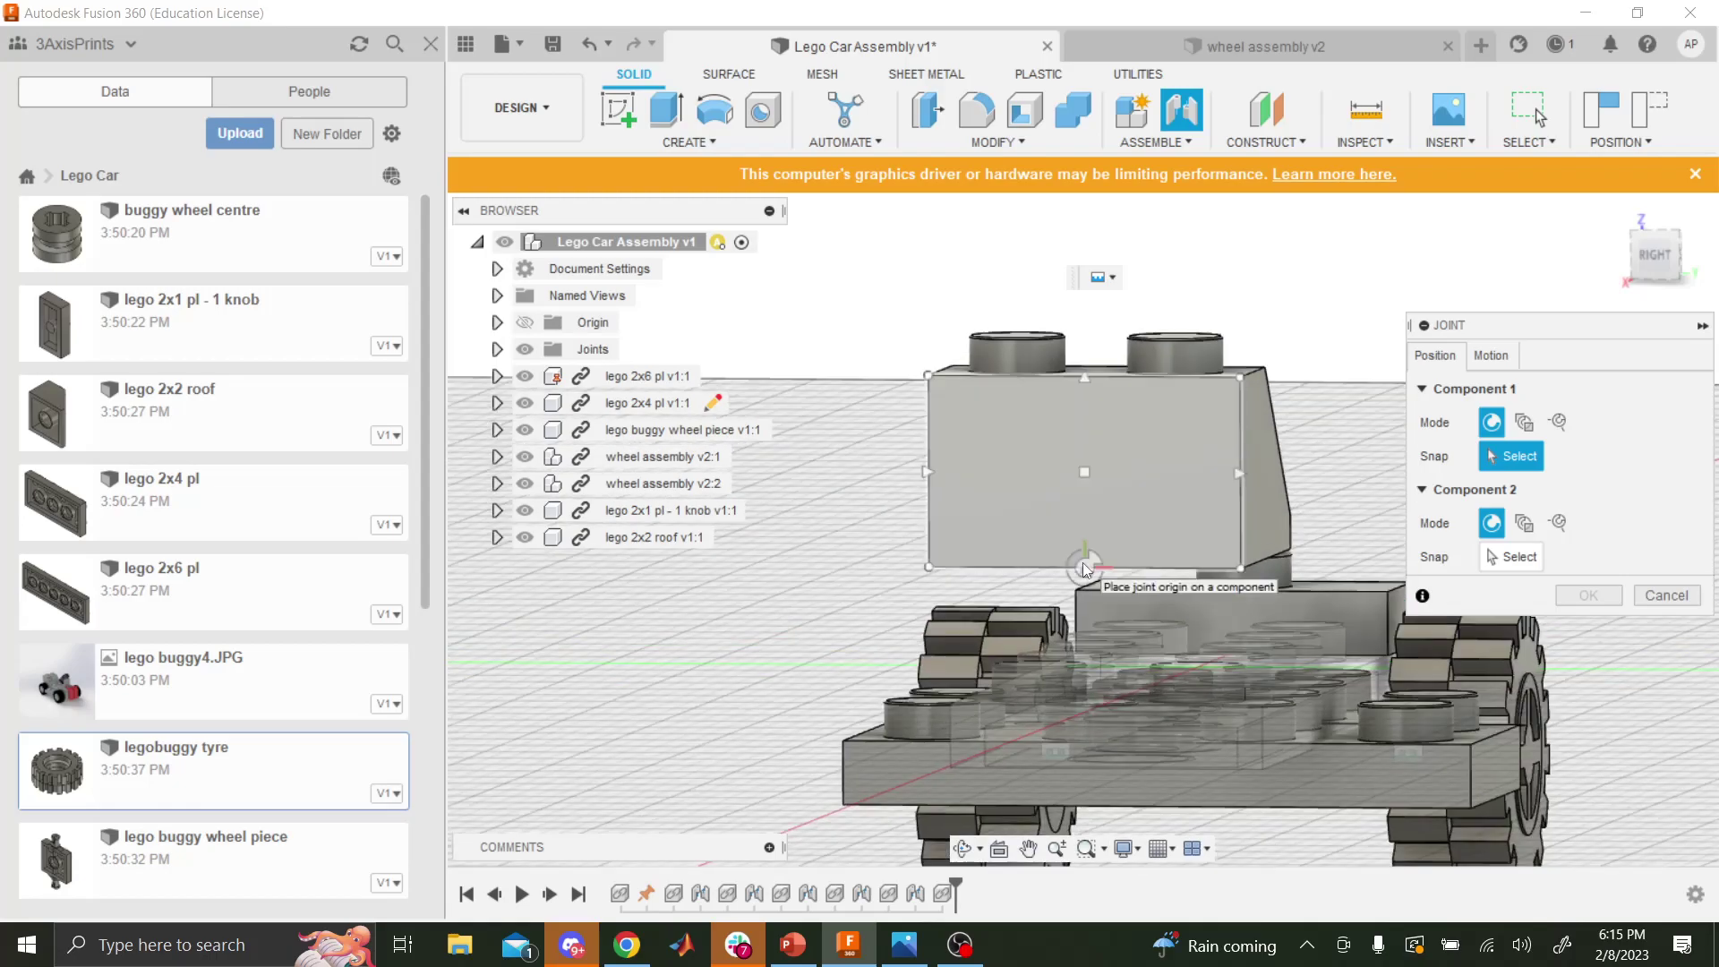
pyautogui.click(1086, 569)
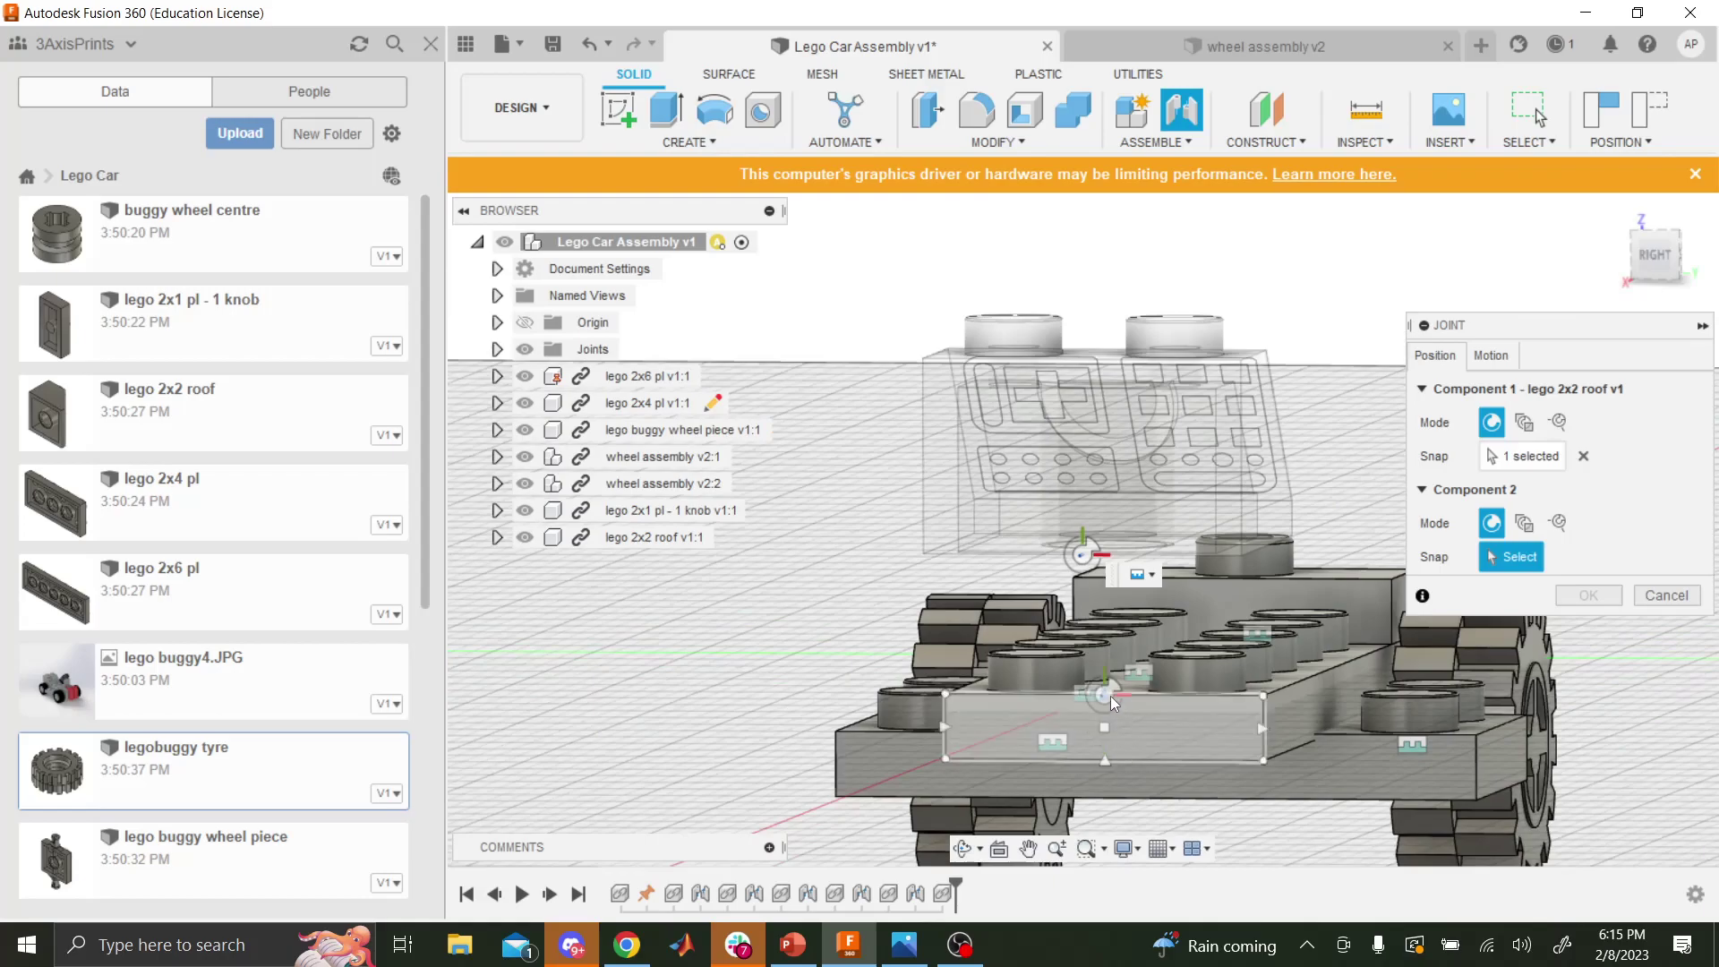
pyautogui.scroll(2, 1111, 696)
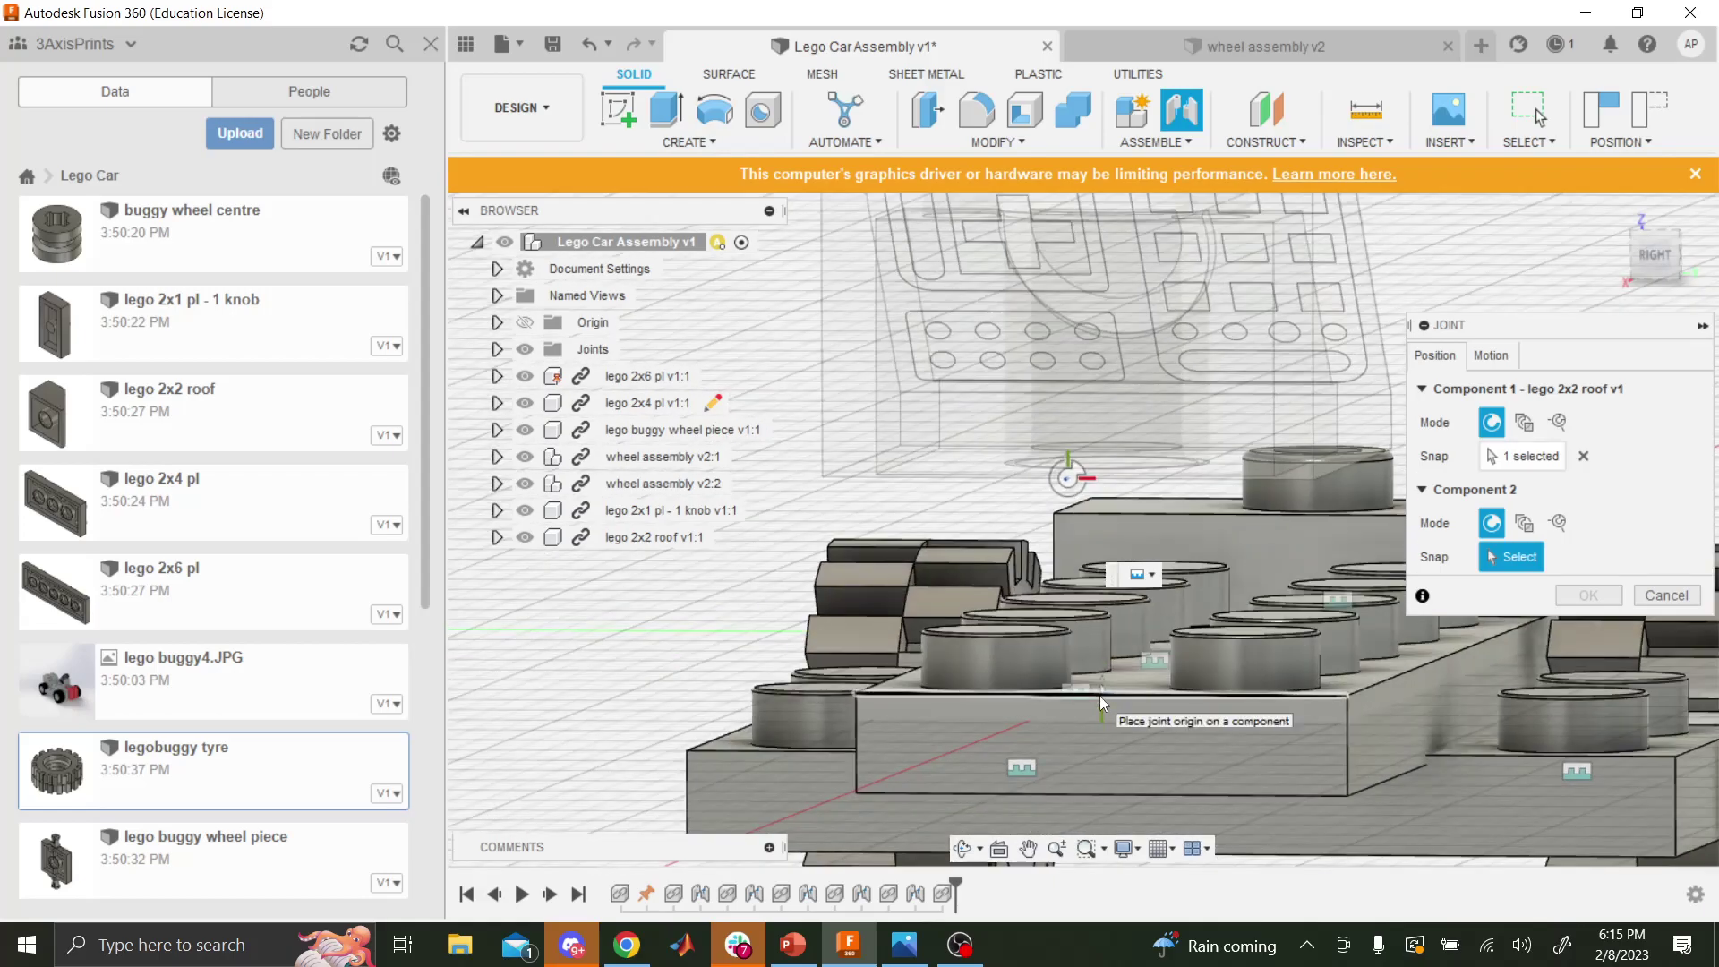
pyautogui.click(1099, 695)
pyautogui.scroll(-4, 1155, 688)
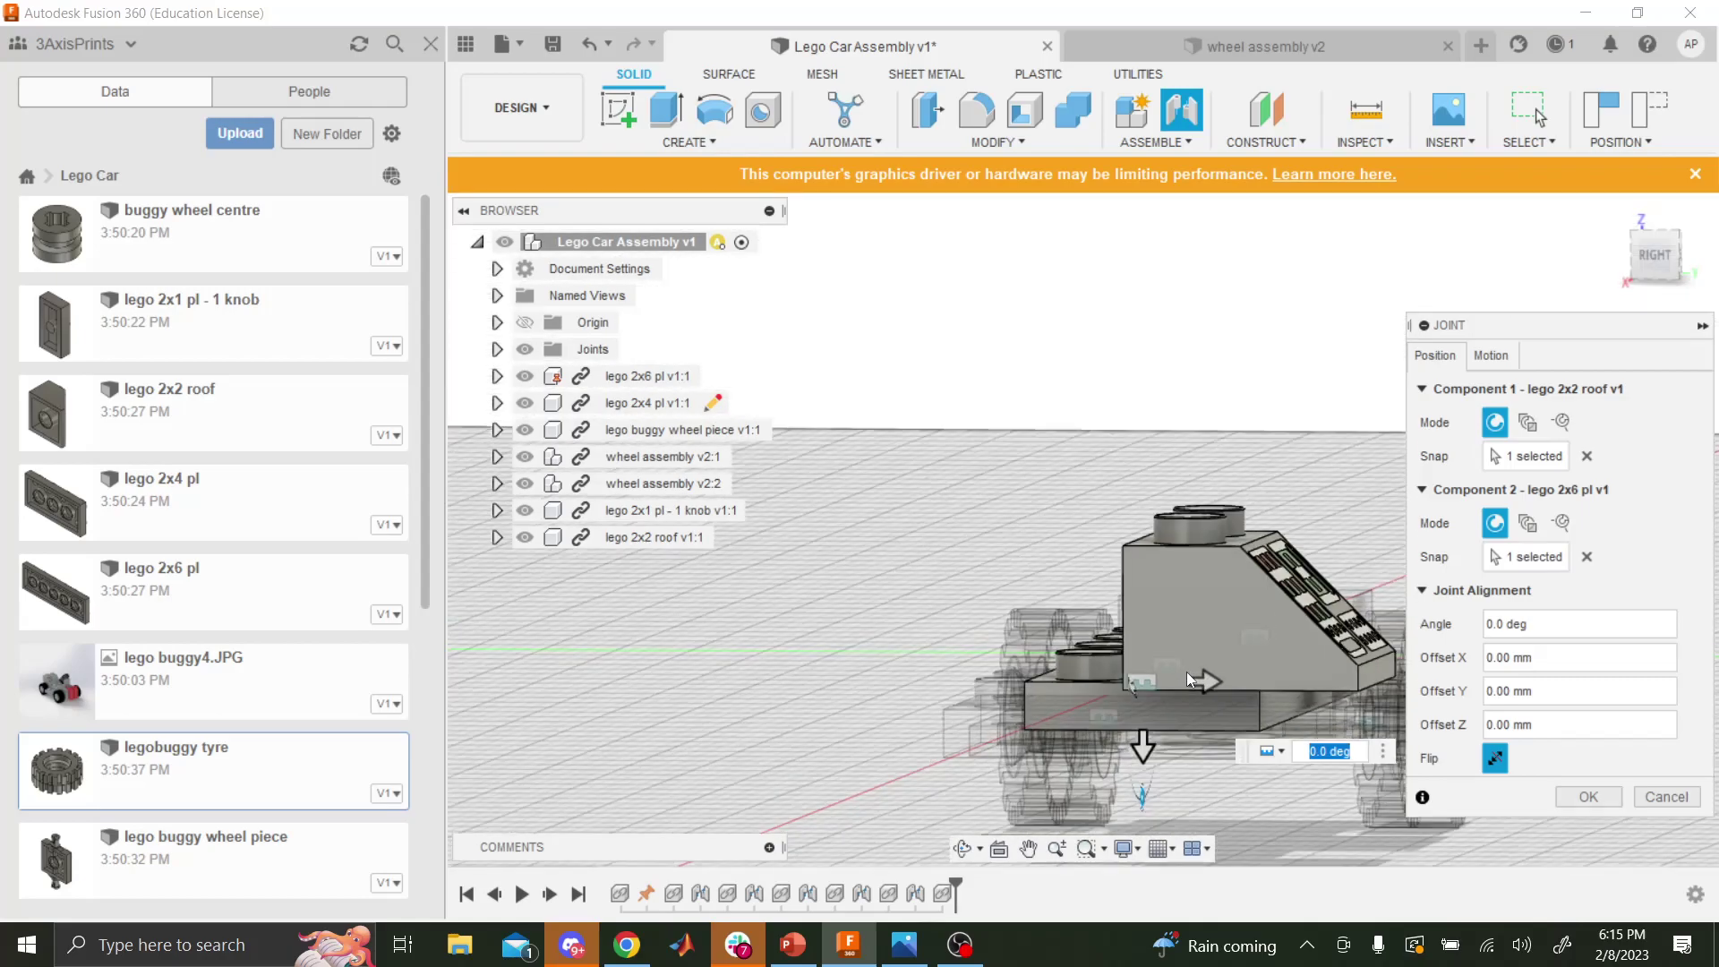
pyautogui.click(963, 850)
pyautogui.moveTo(1074, 716); pyautogui.dragTo(1113, 642)
pyautogui.press('Escape')
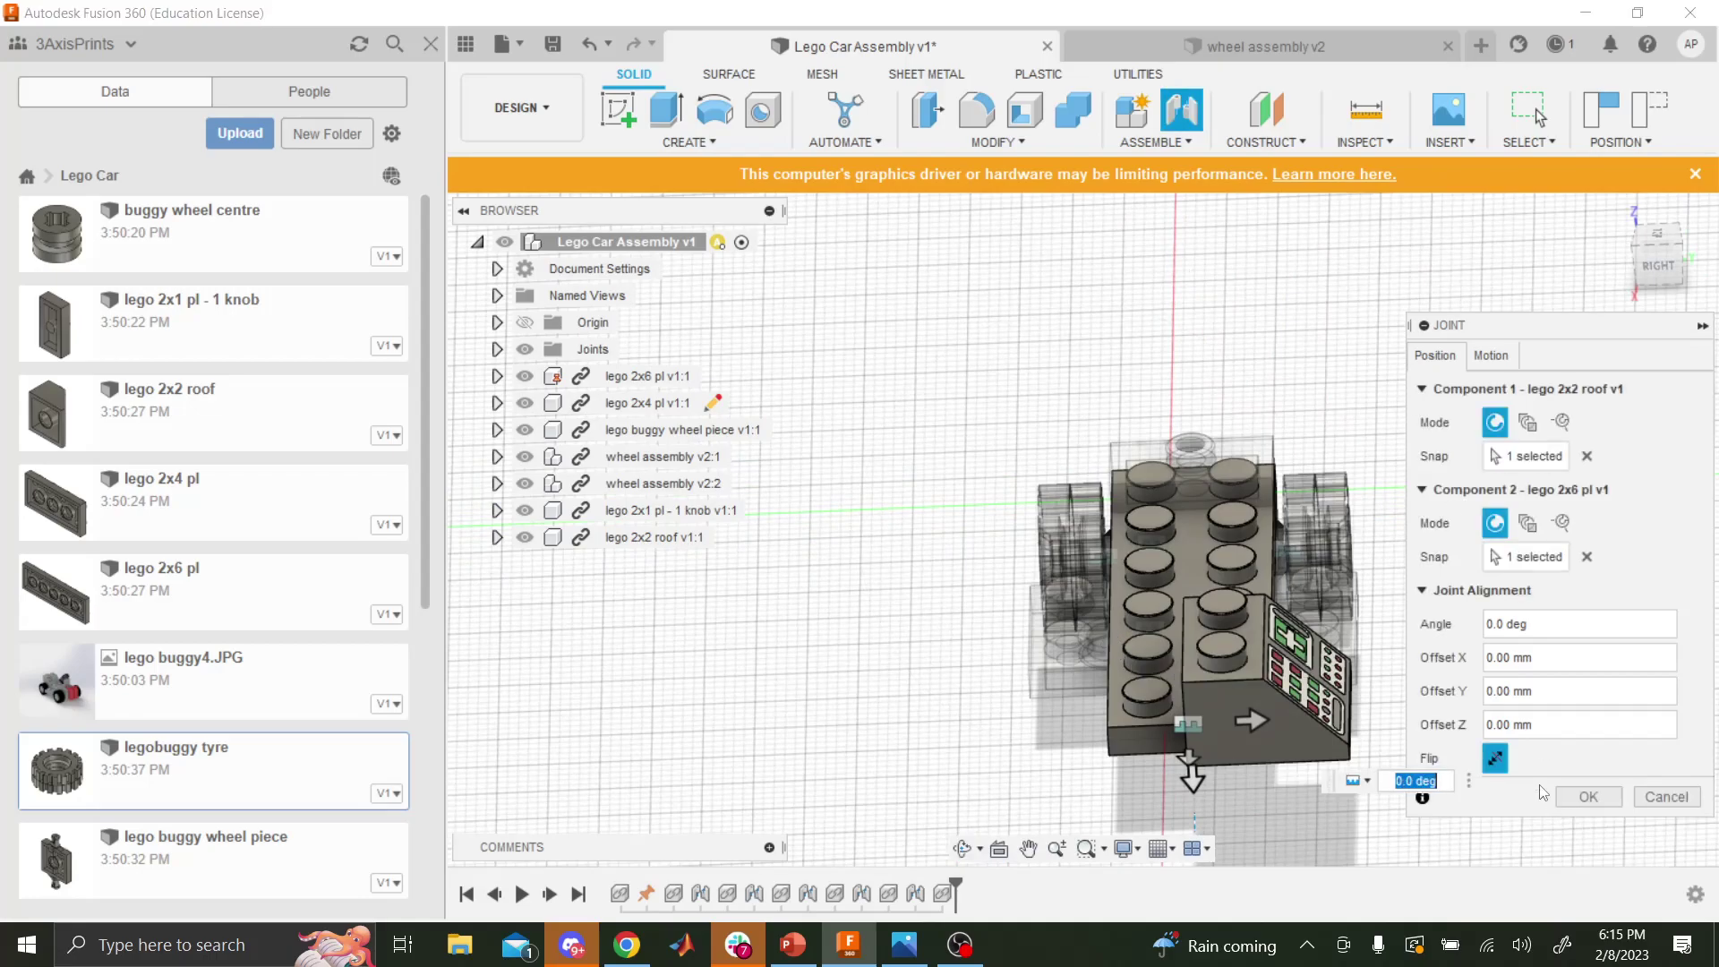
pyautogui.write('90')
pyautogui.press('Return')
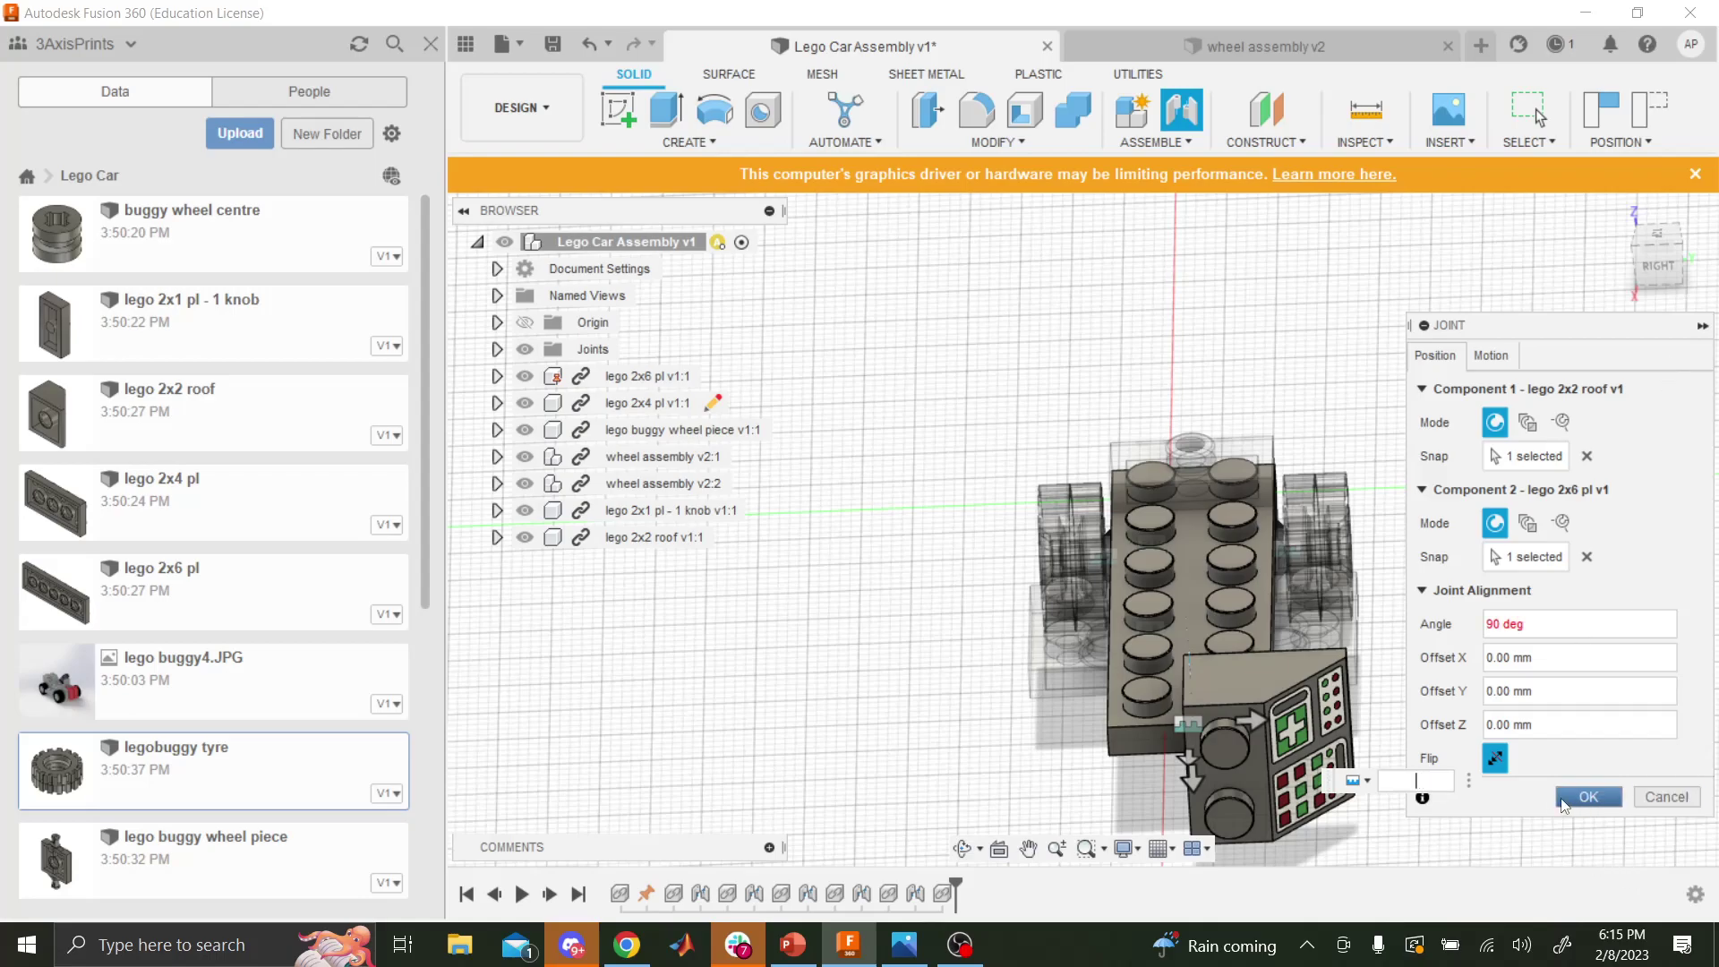
pyautogui.click(586, 54)
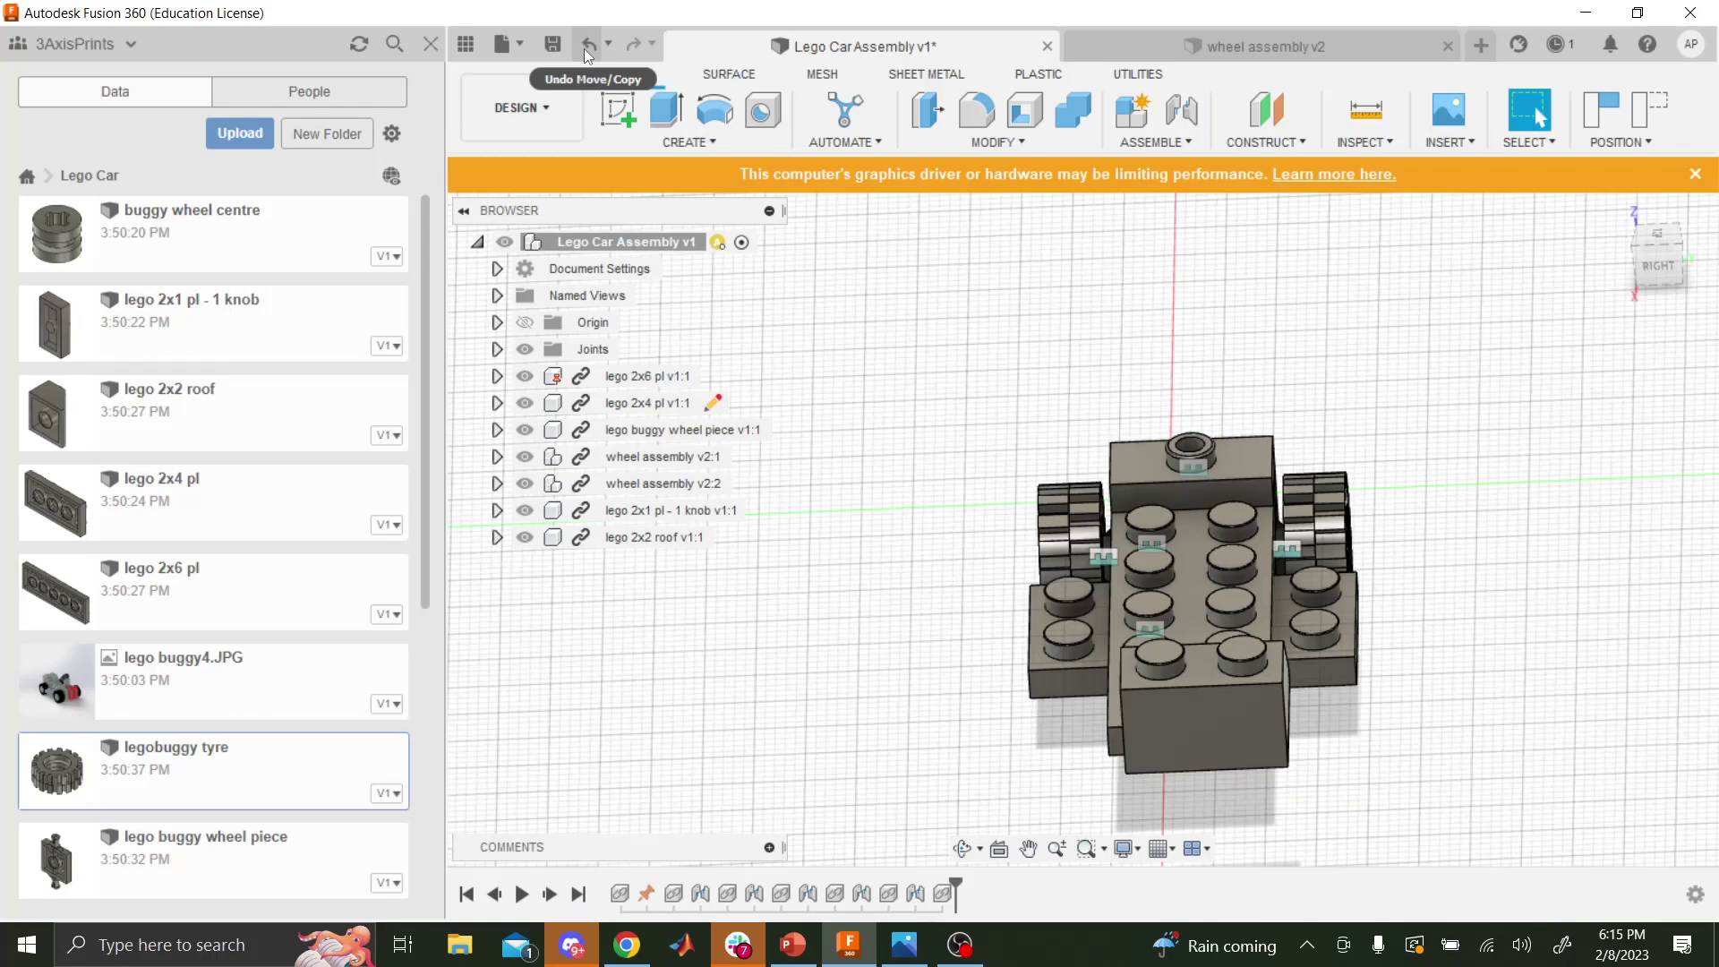
# - Start a joint for the roof brick, setting its origin under the brick
pyautogui.click(963, 848)
pyautogui.moveTo(1030, 761); pyautogui.dragTo(1359, 630)
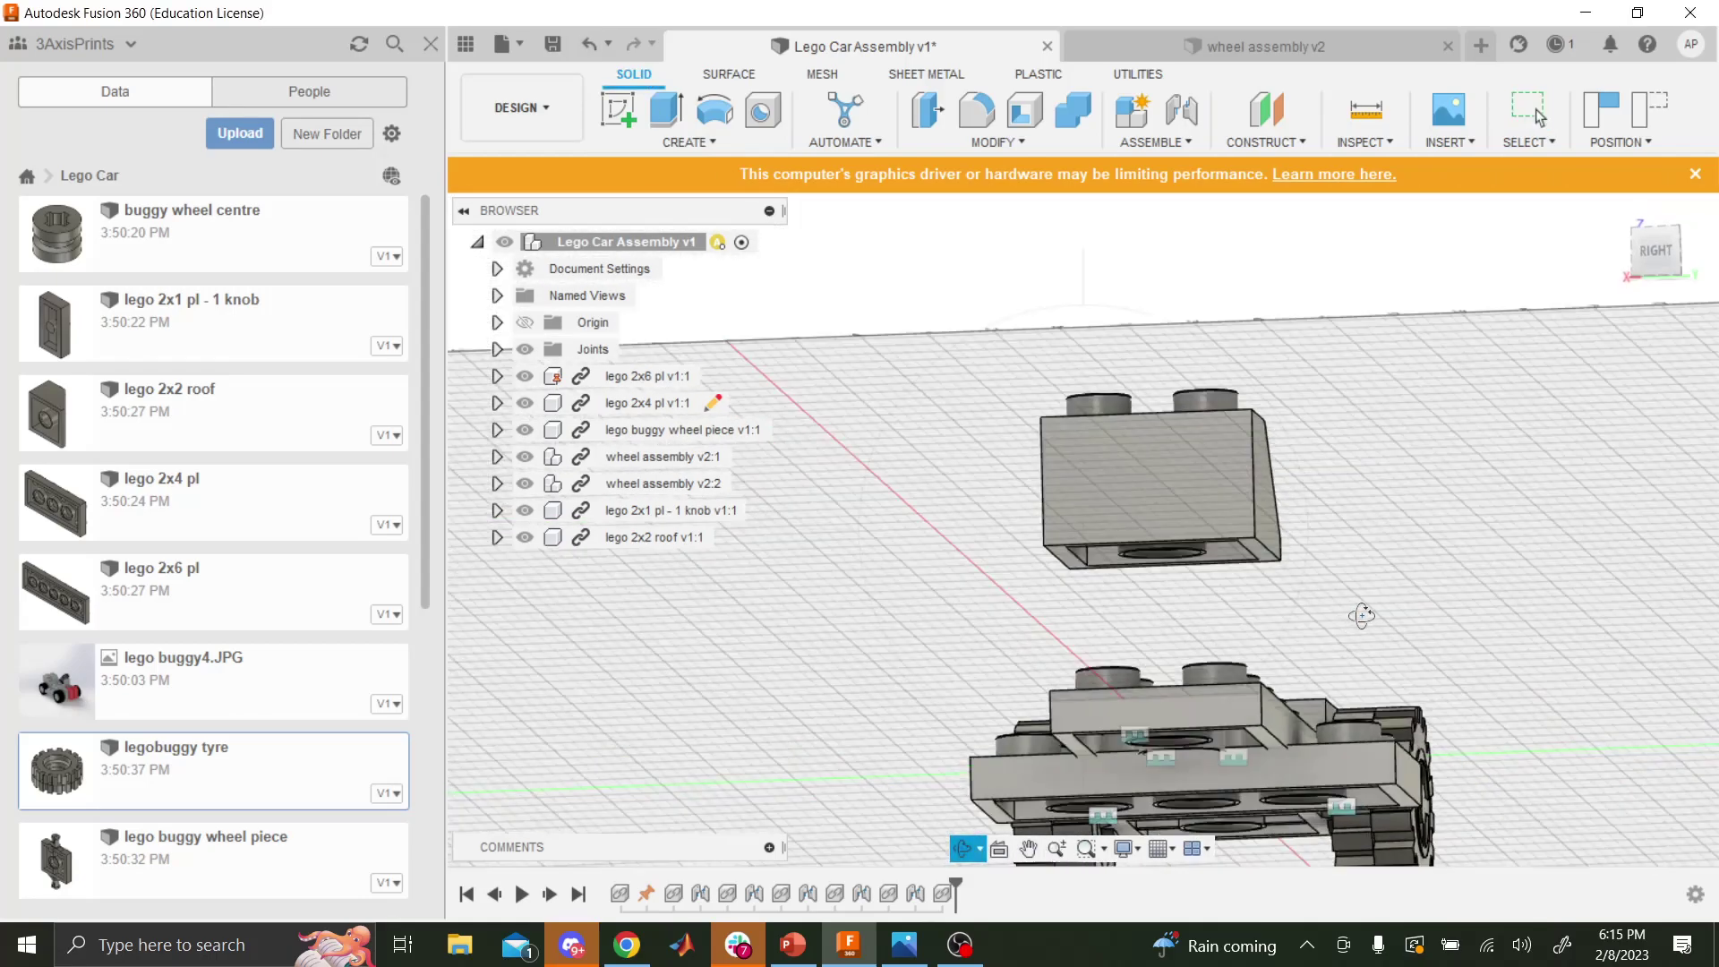
pyautogui.press('Escape')
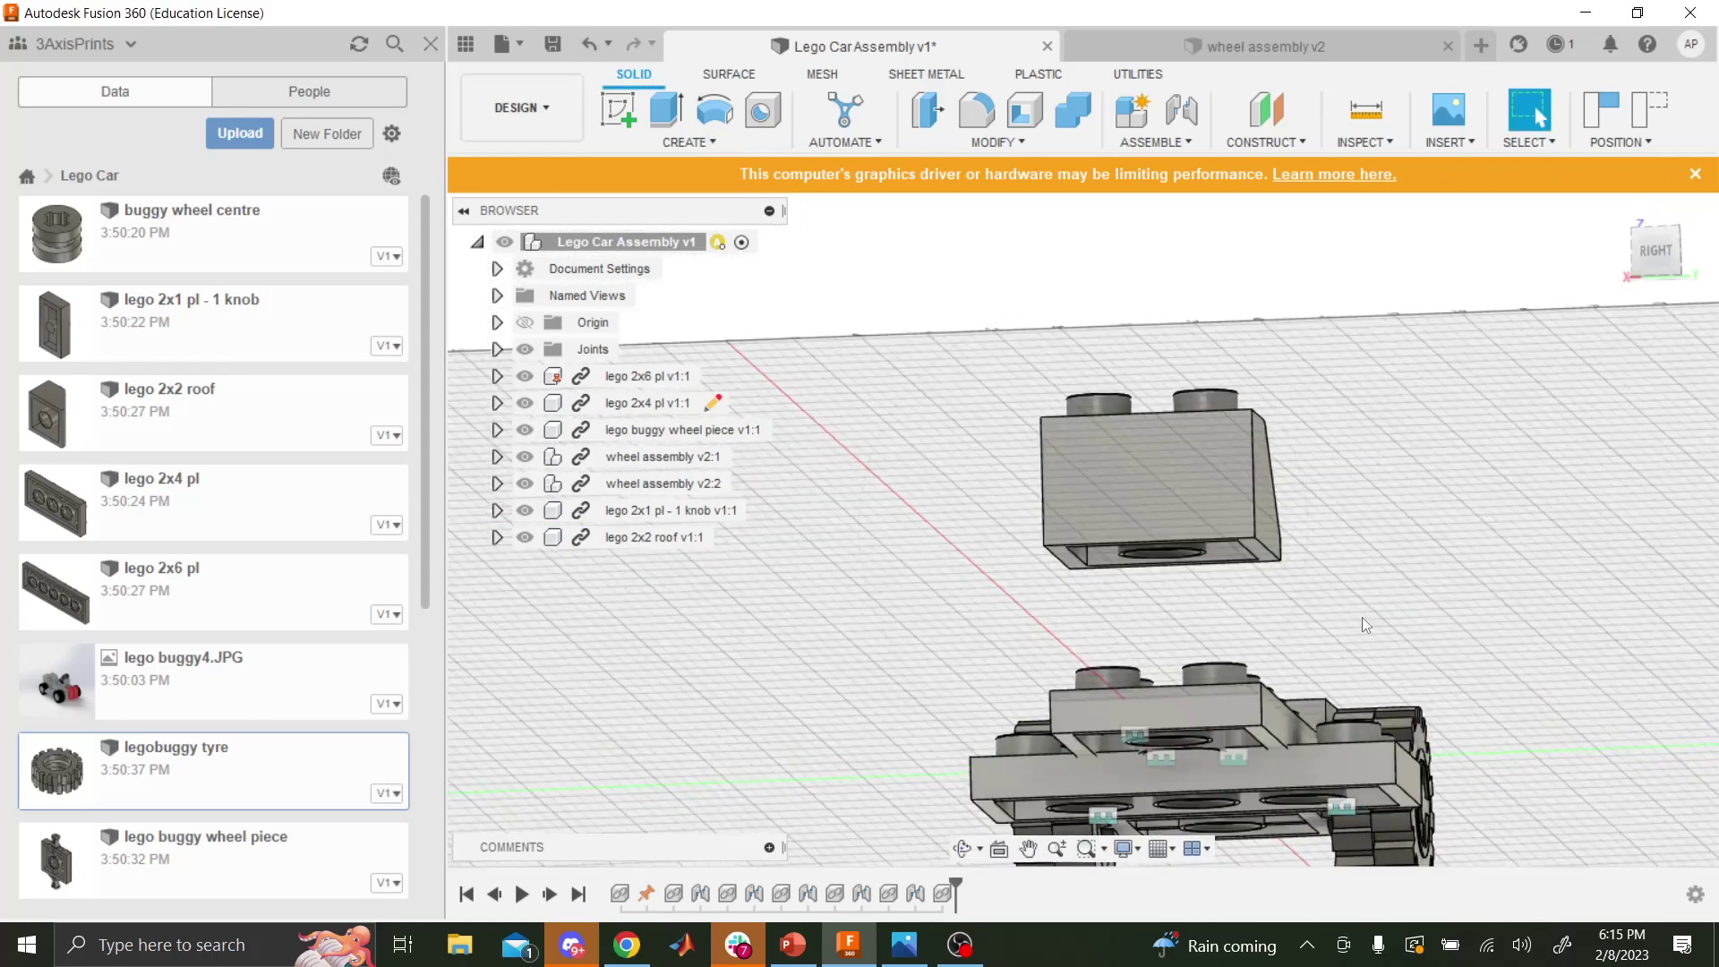
pyautogui.click(1183, 109)
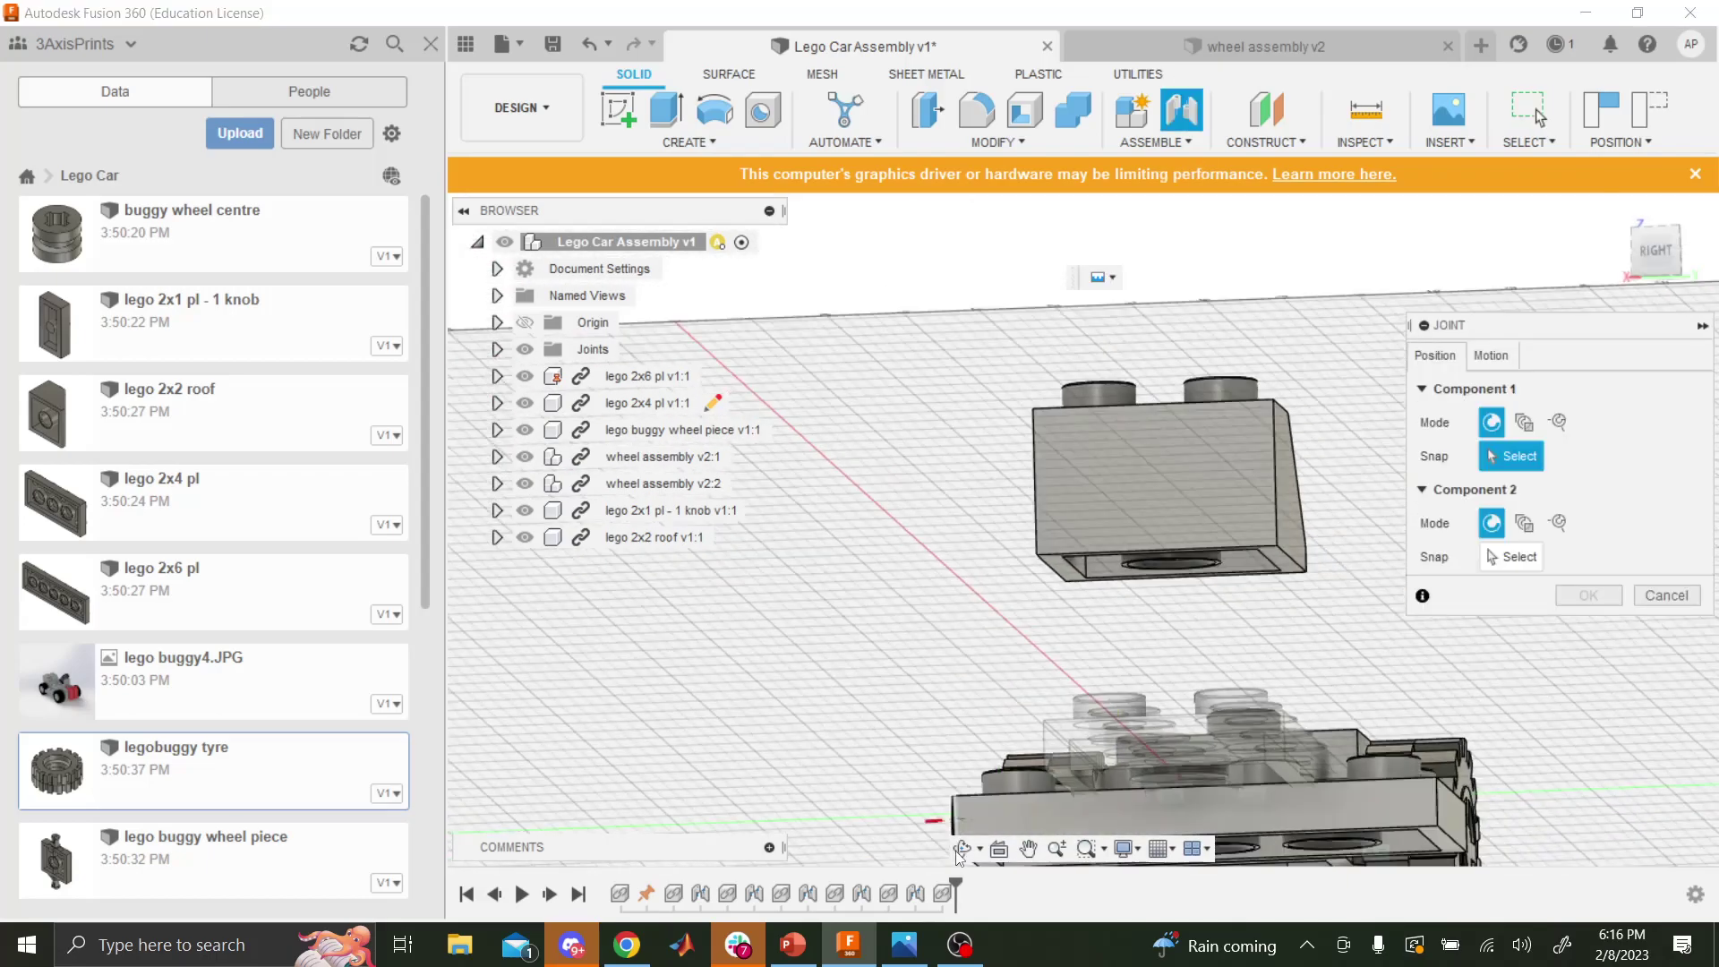
pyautogui.click(963, 849)
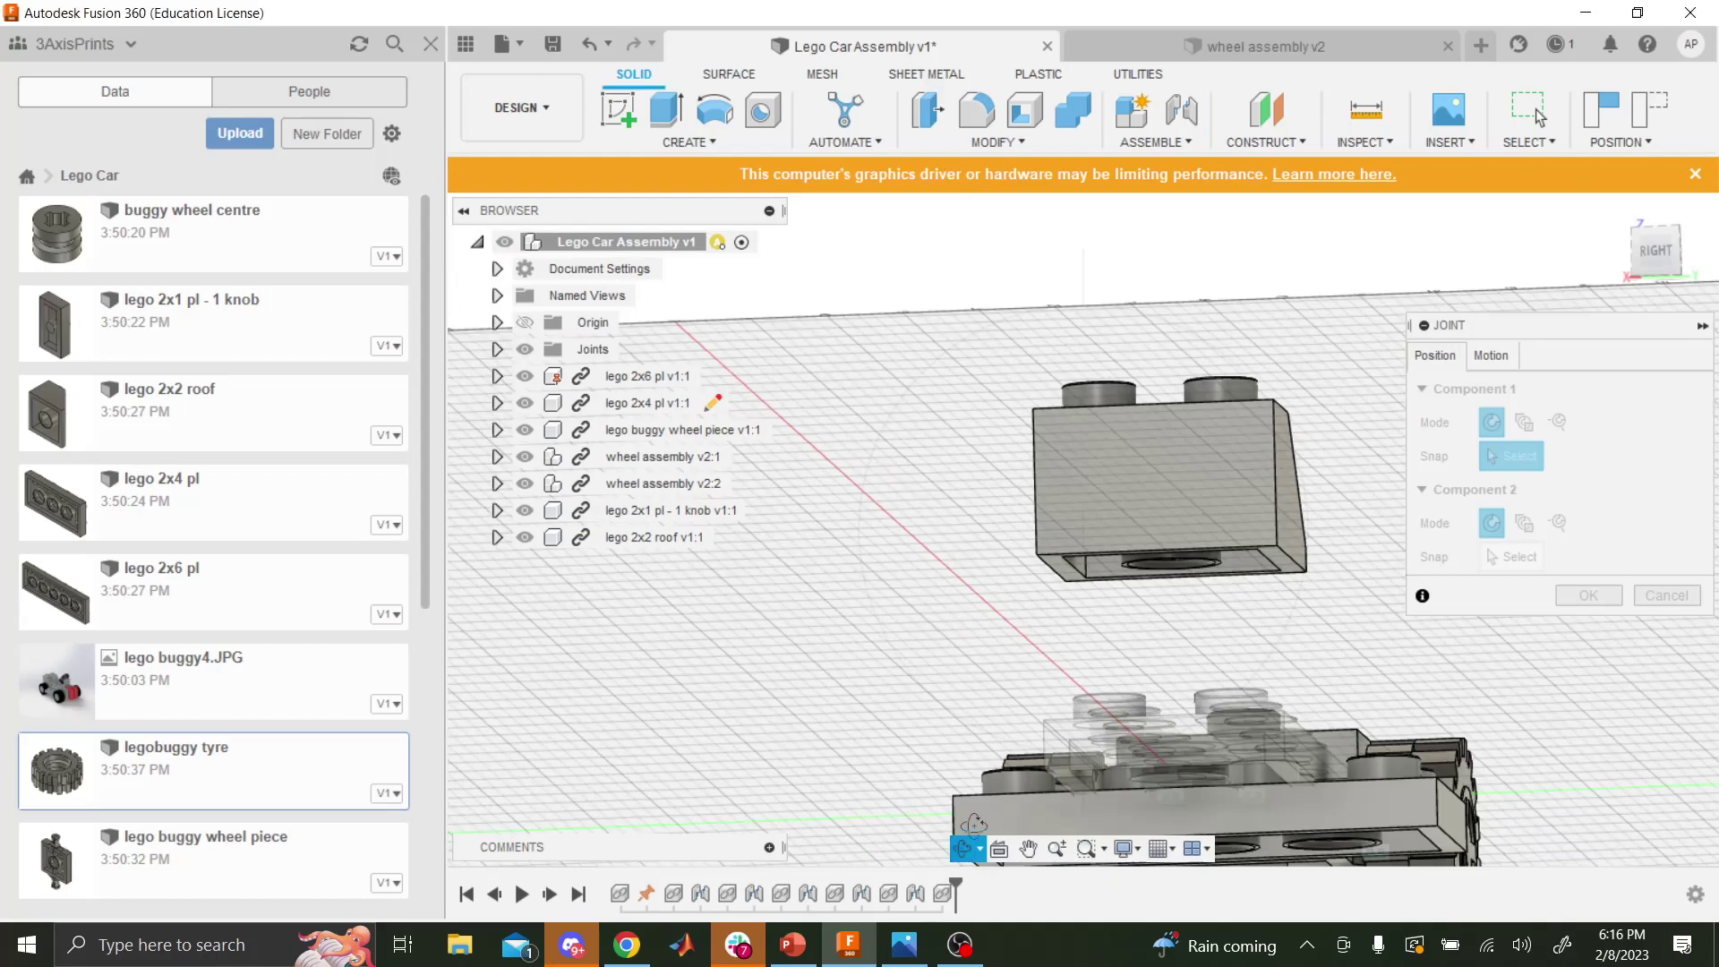
pyautogui.moveTo(1059, 720); pyautogui.dragTo(1296, 648)
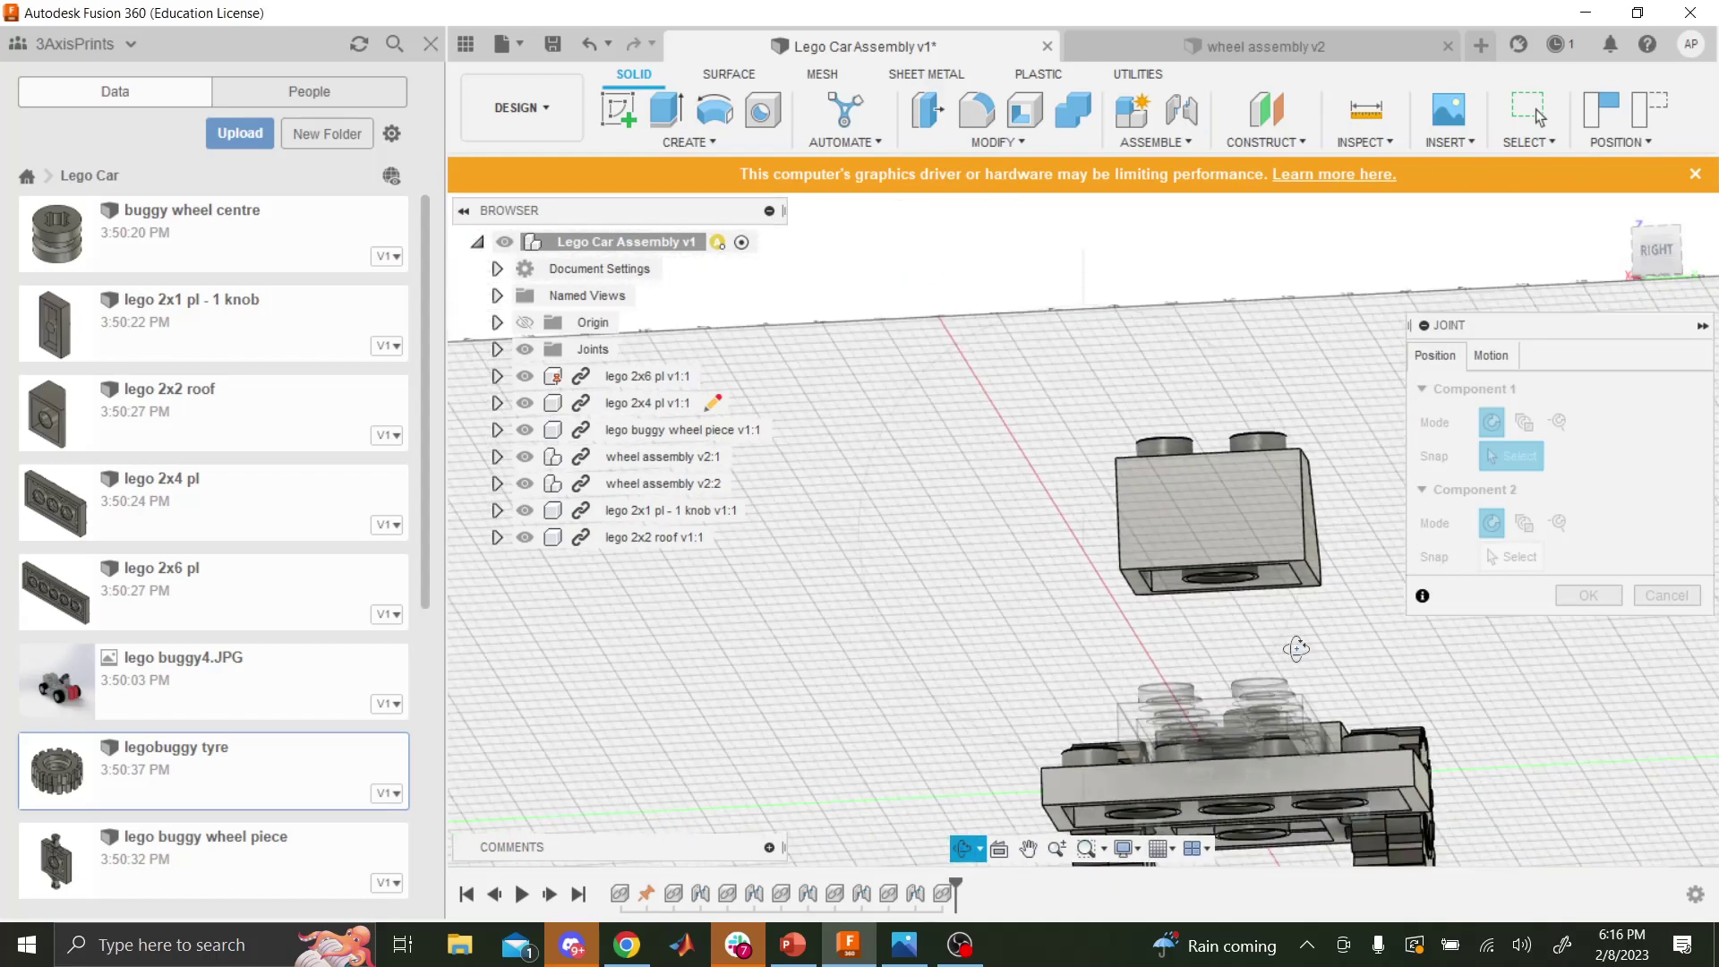
pyautogui.scroll(3, 1296, 649)
pyautogui.press('Escape')
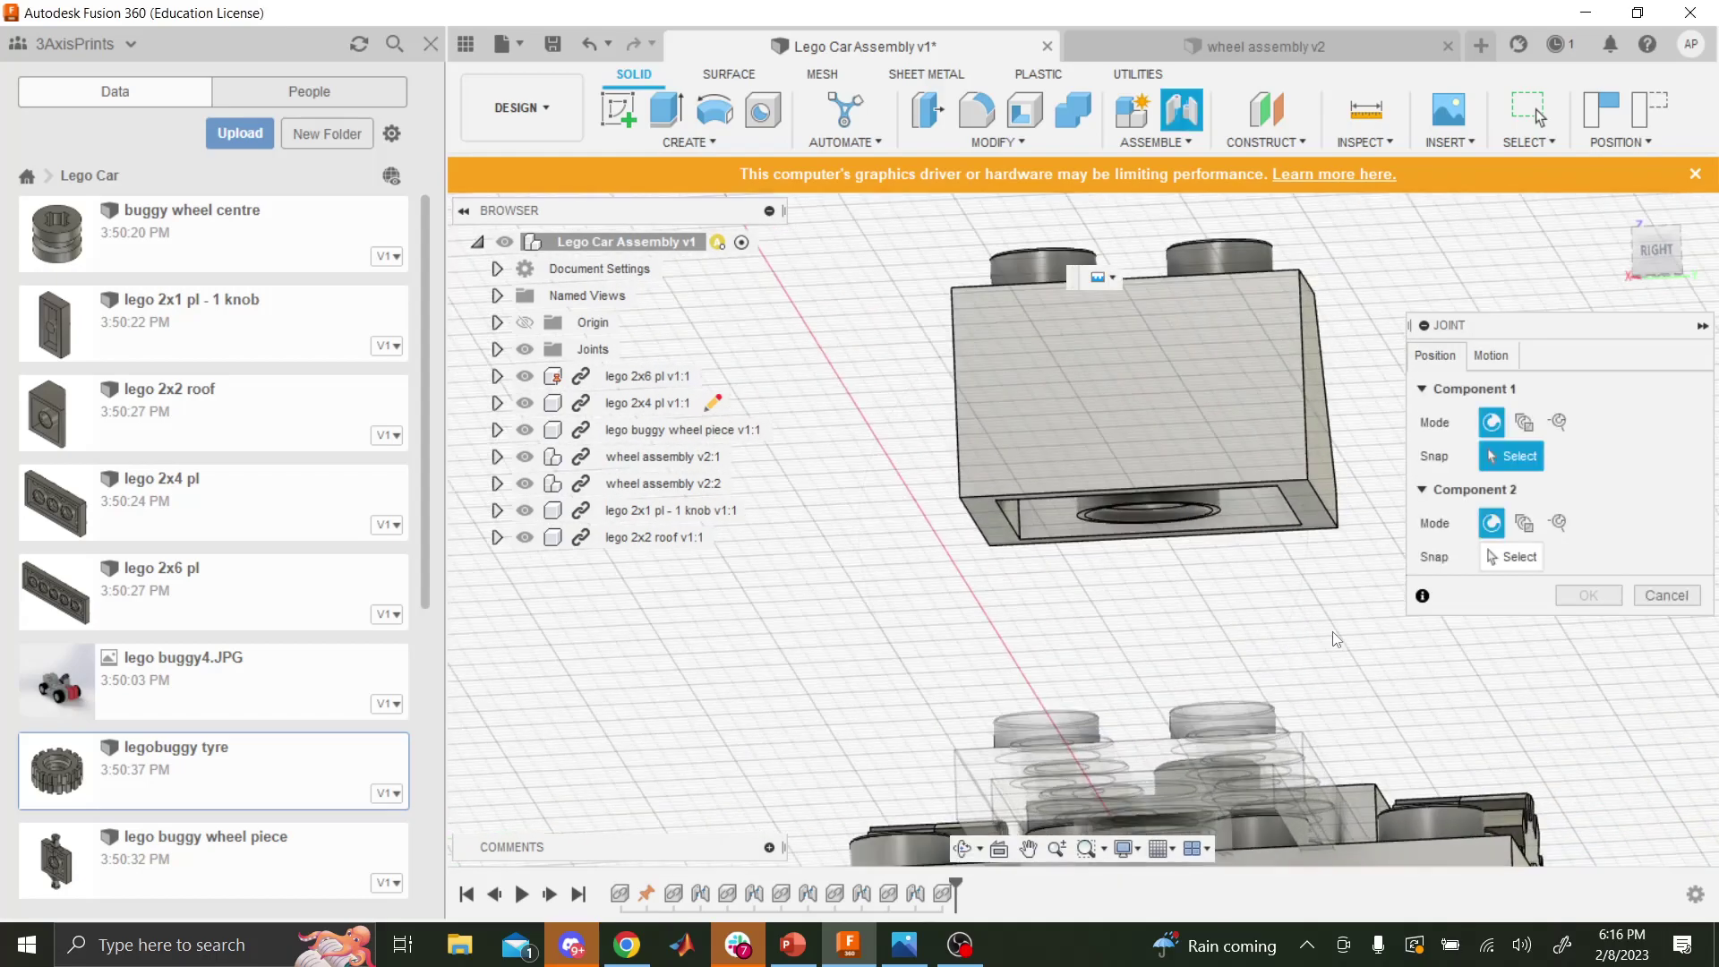
pyautogui.click(1133, 484)
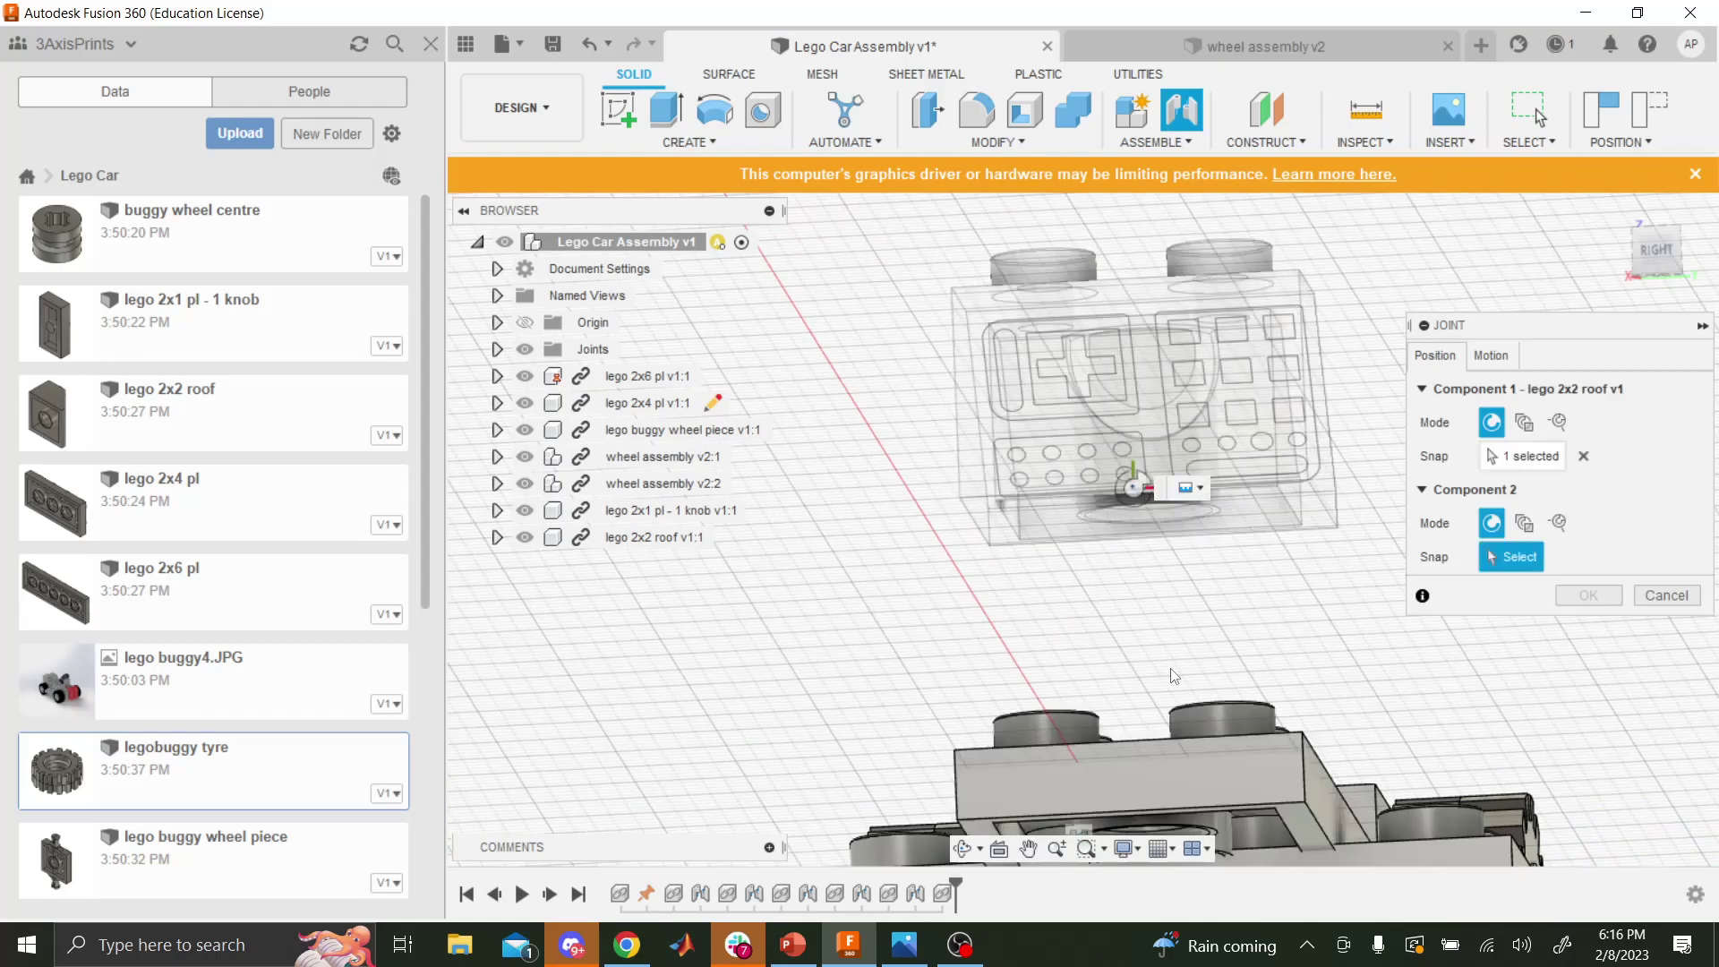
# - Set the matching joint origin on the 2x6 plate
pyautogui.scroll(2, 1149, 684)
pyautogui.click(963, 848)
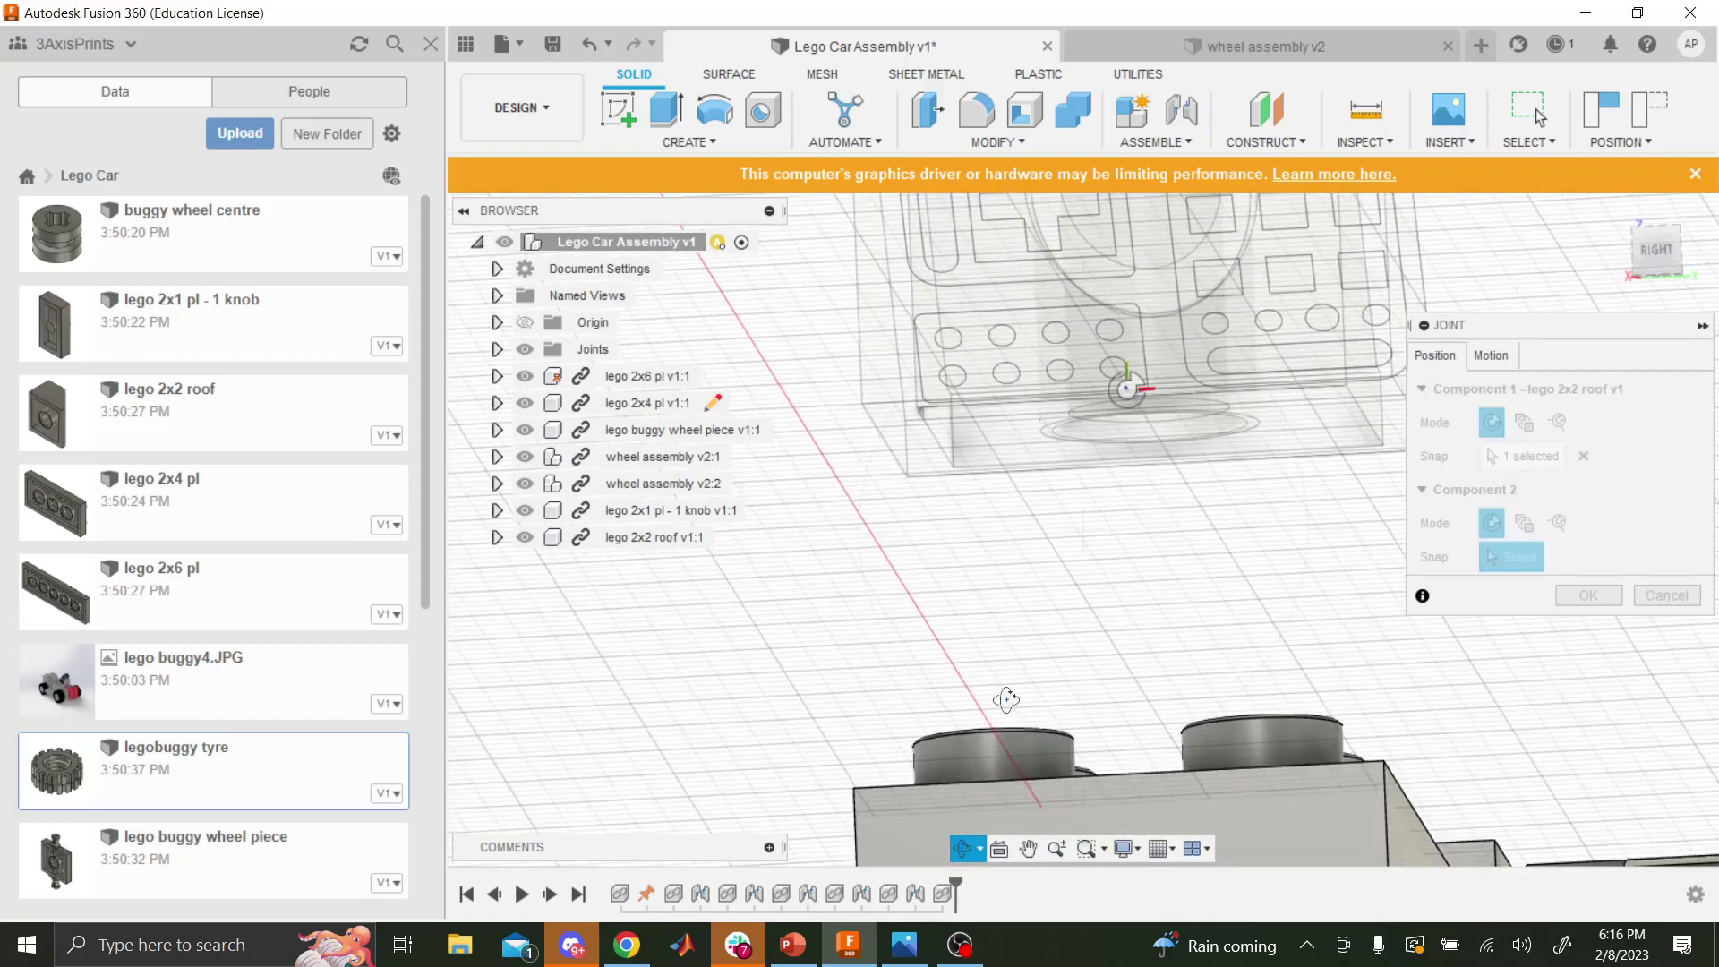
pyautogui.moveTo(1005, 702); pyautogui.dragTo(1085, 692)
pyautogui.scroll(-4, 1085, 692)
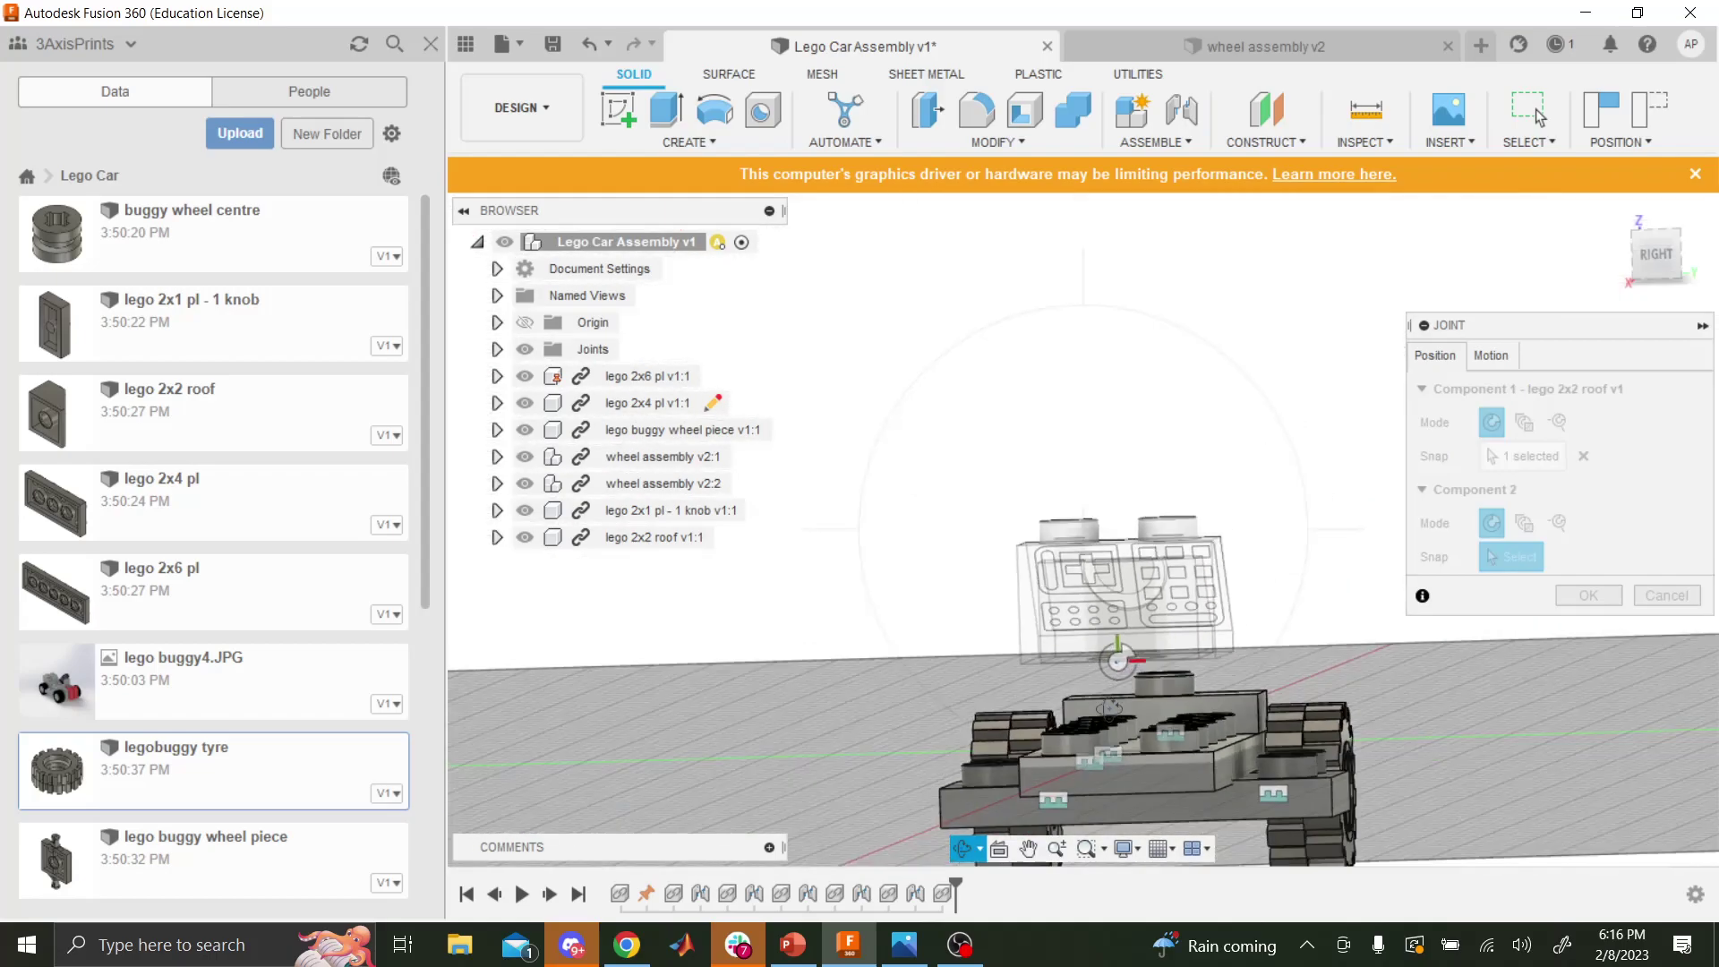
pyautogui.press('Escape')
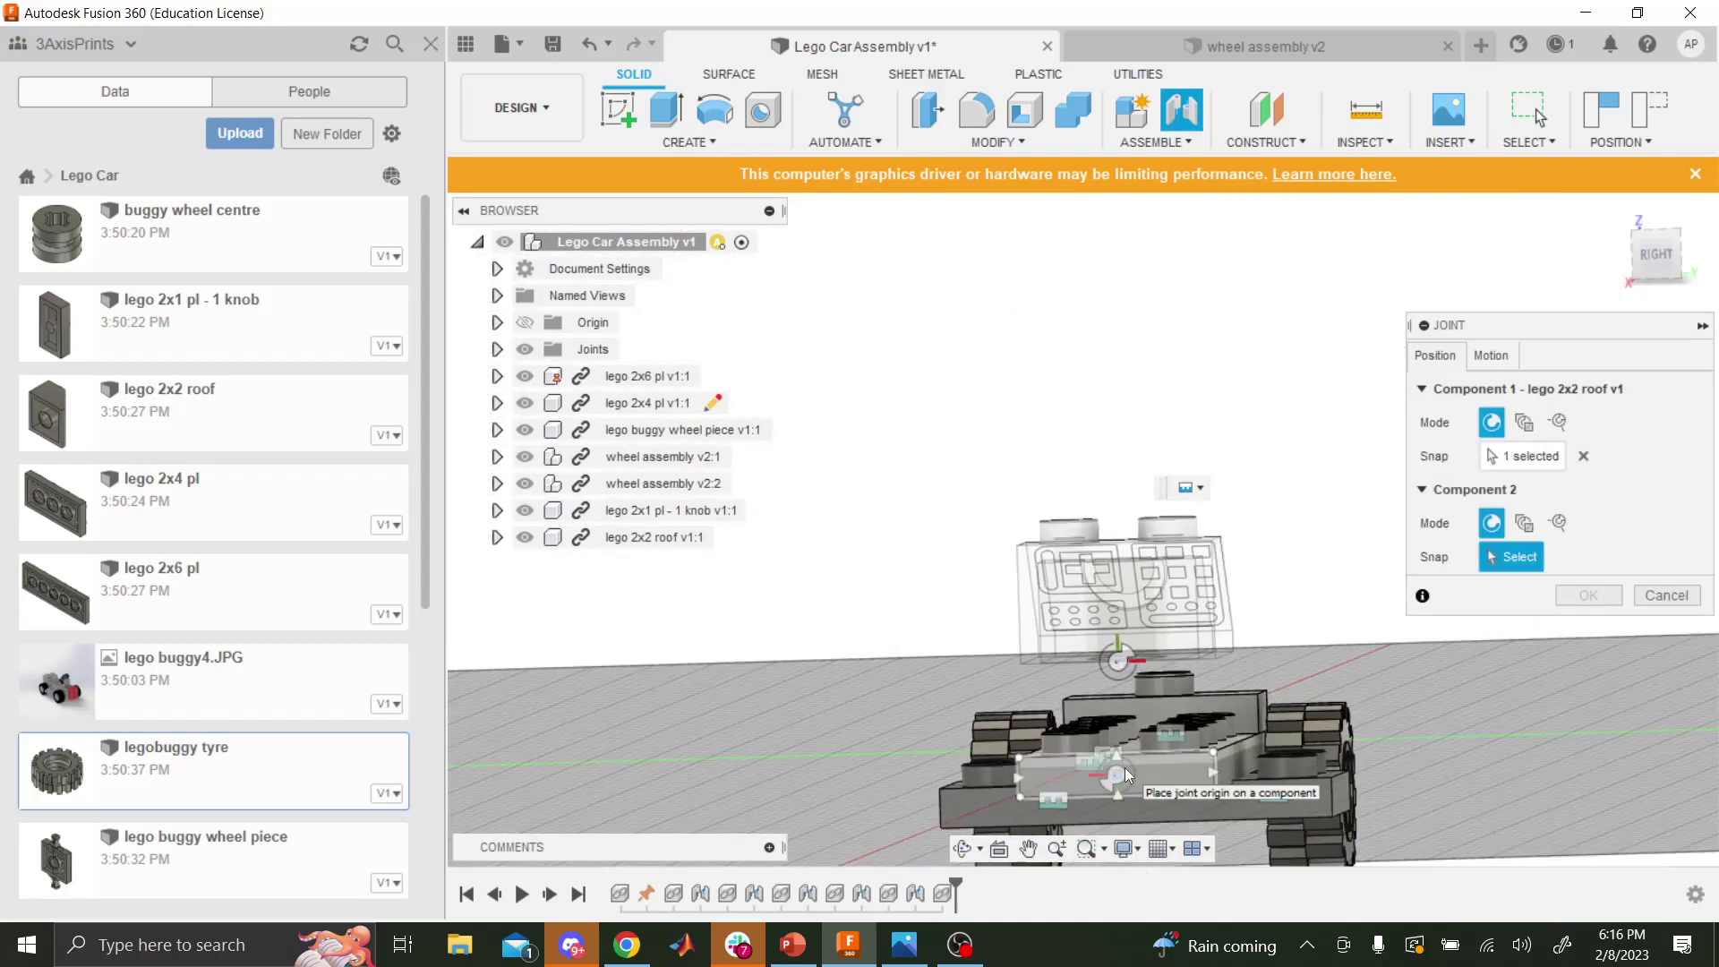
pyautogui.scroll(2, 1114, 761)
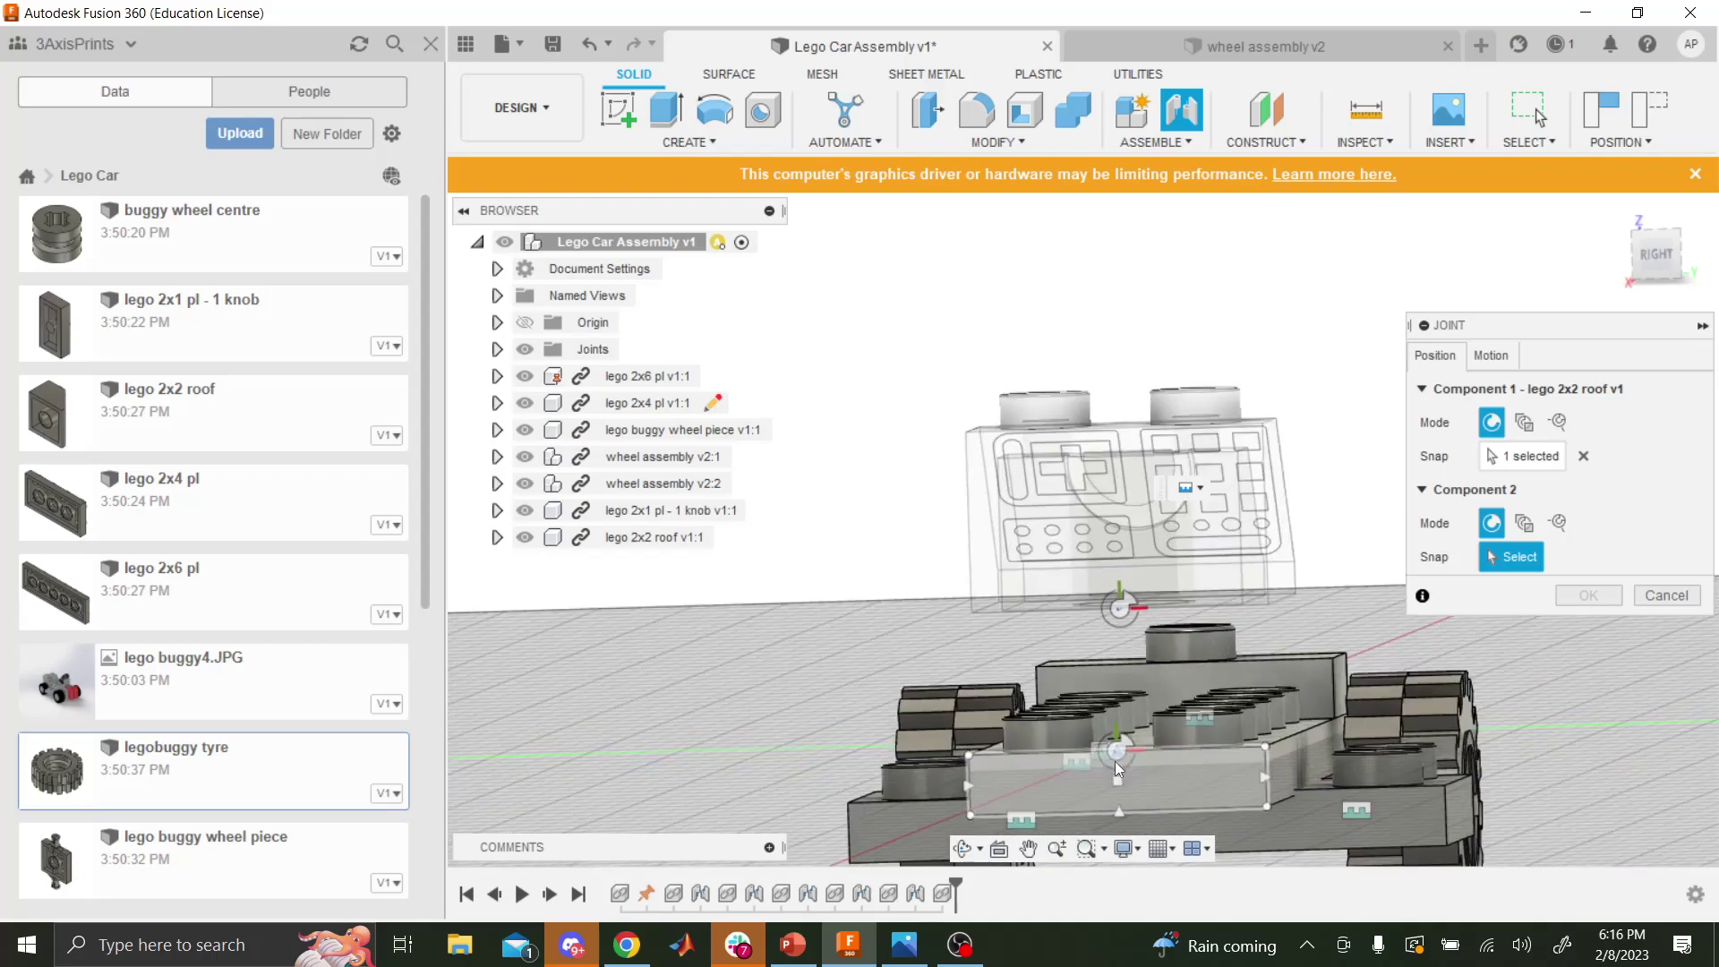
pyautogui.click(1115, 761)
pyautogui.scroll(-2, 1144, 705)
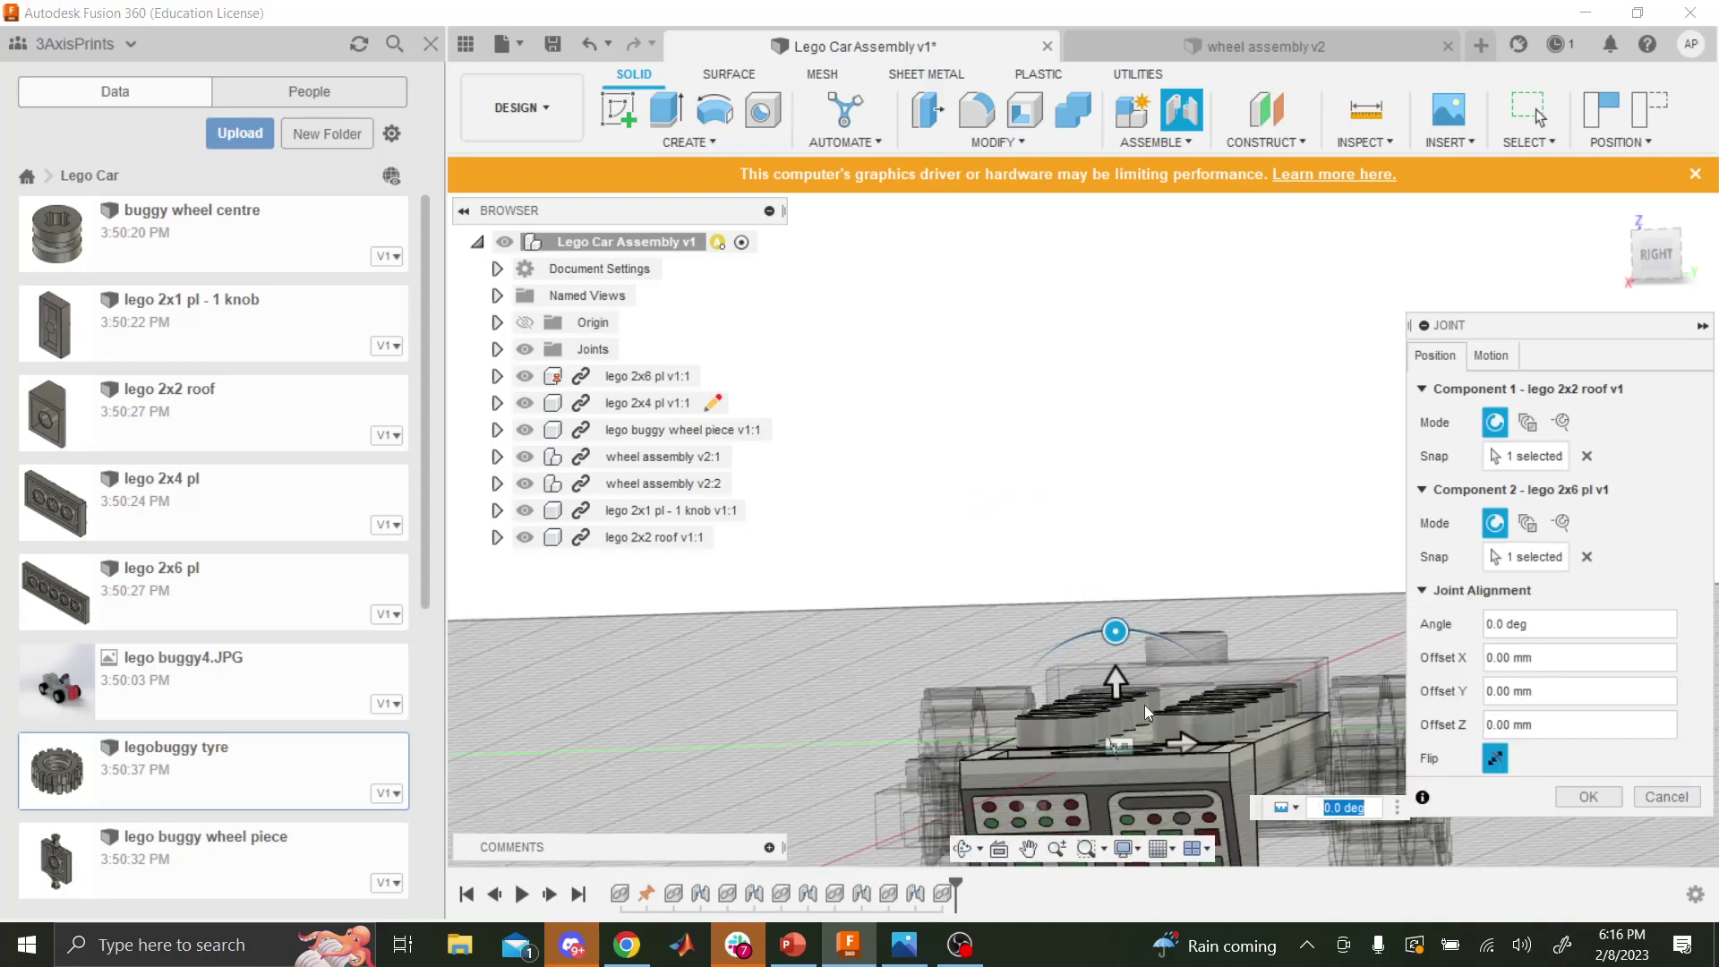
# - Enter a 90 deg joint angle, then cancel the roof-to-plate joint
pyautogui.click(962, 848)
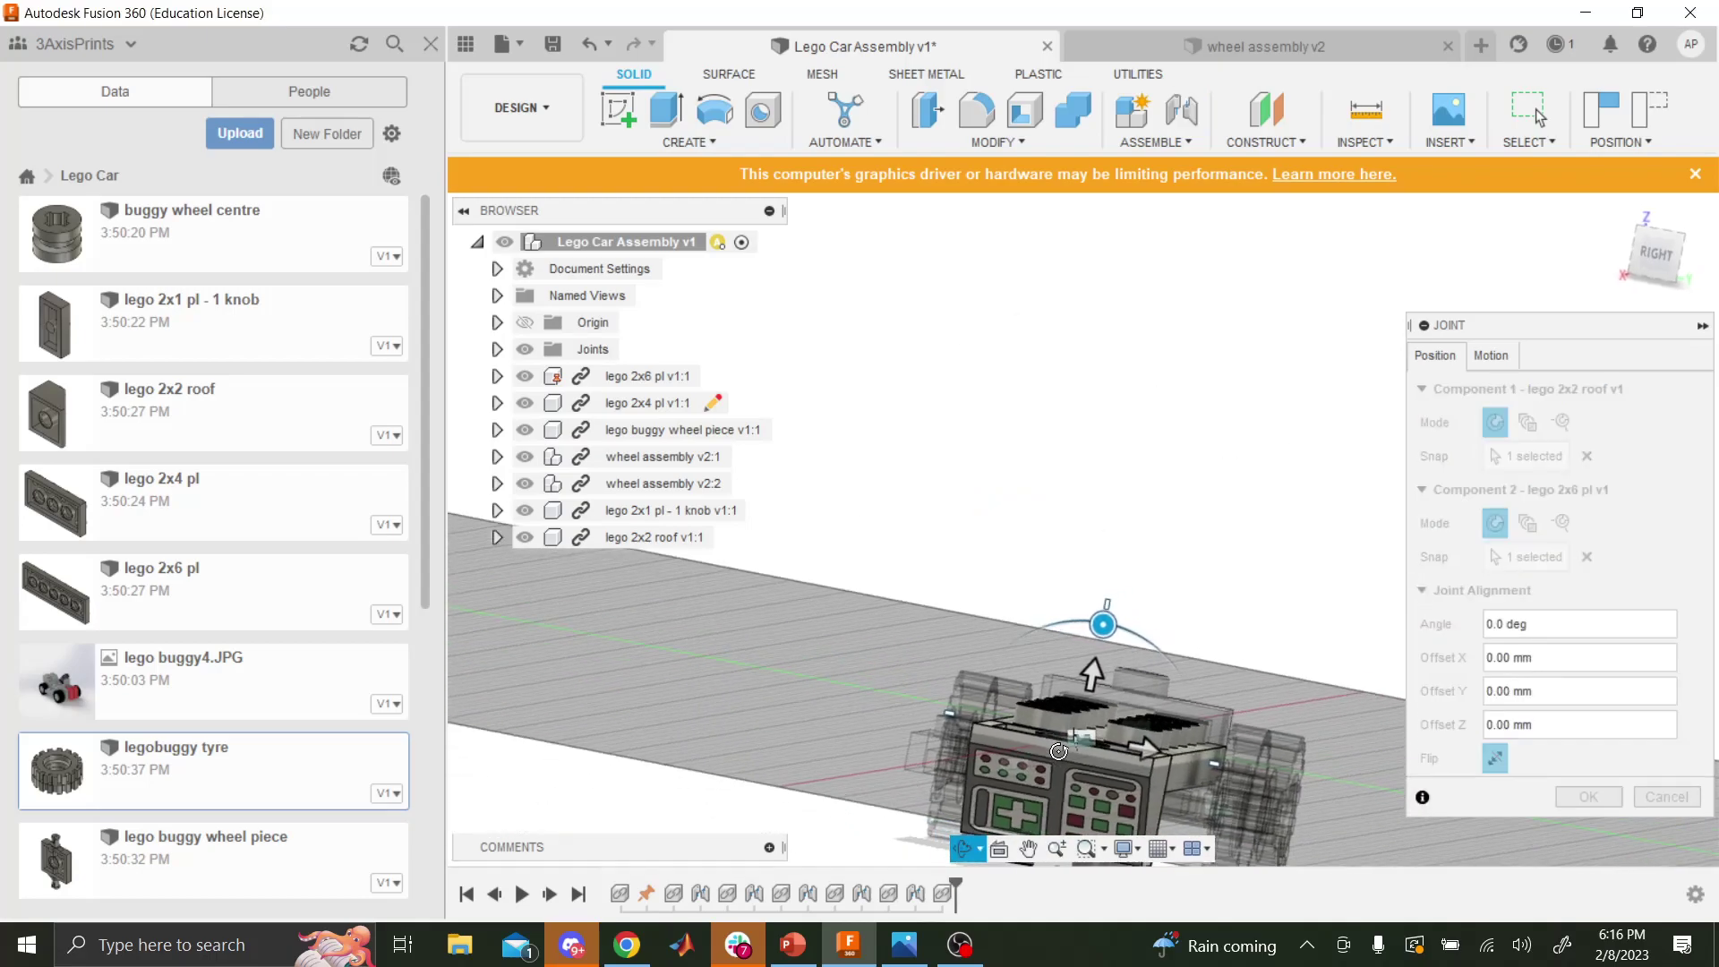
pyautogui.moveTo(1038, 734); pyautogui.dragTo(1106, 689)
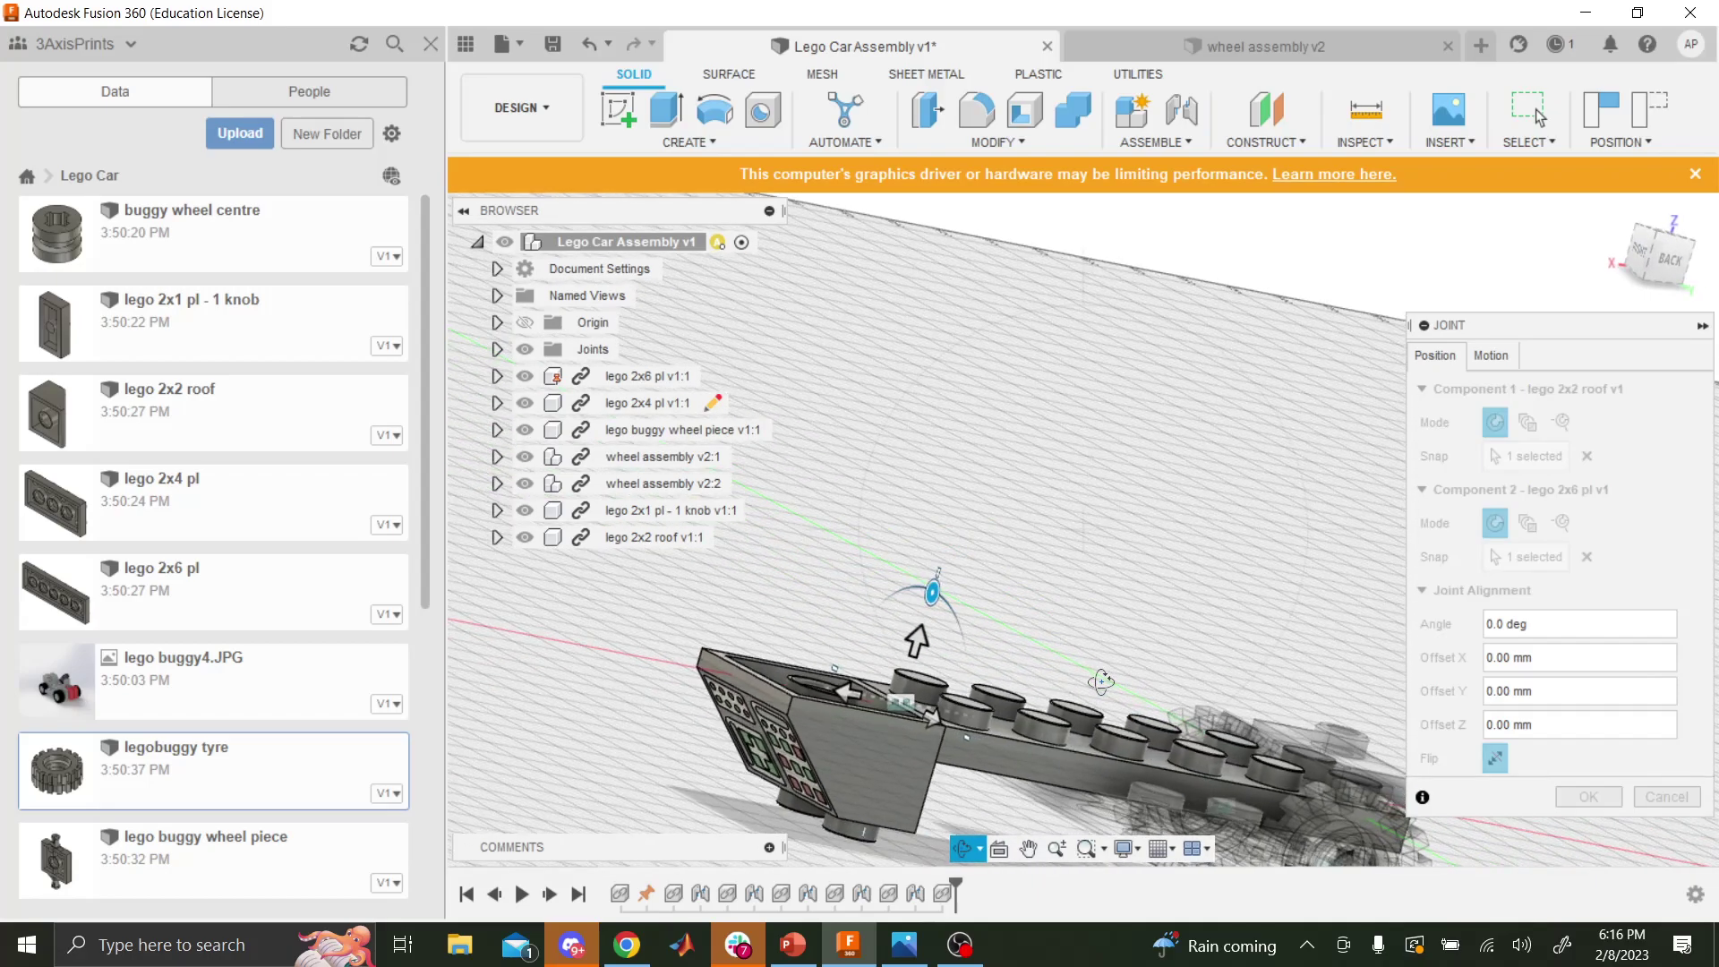
pyautogui.press('Escape')
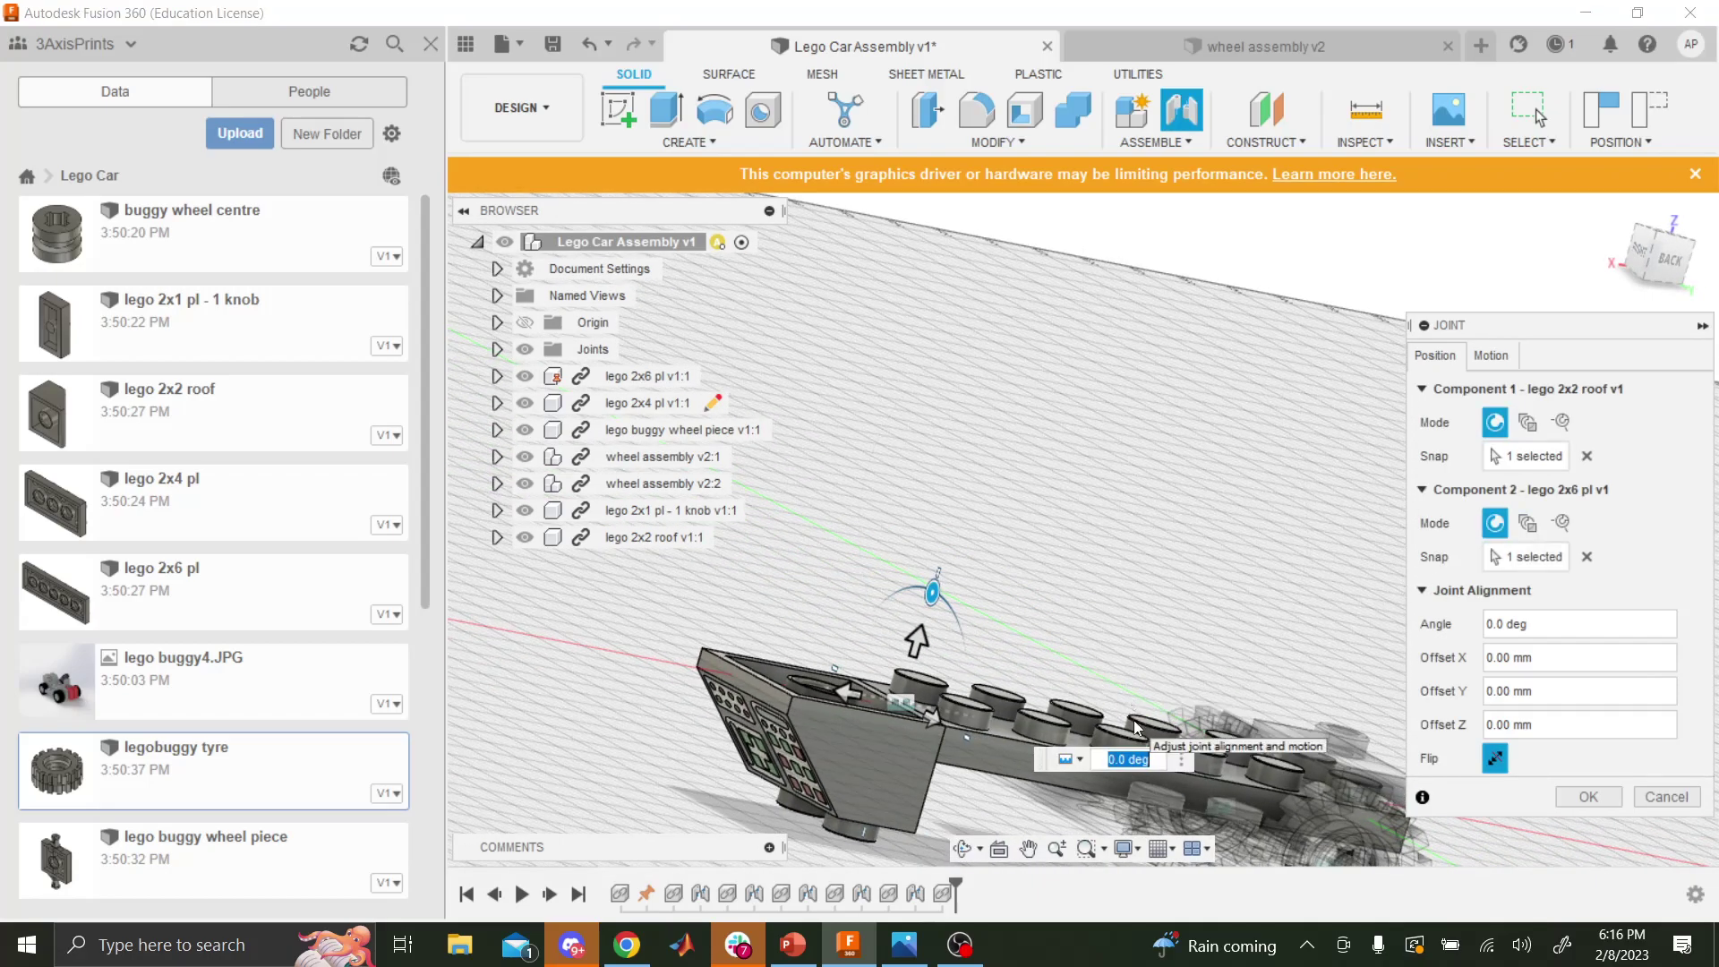
pyautogui.press('Return')
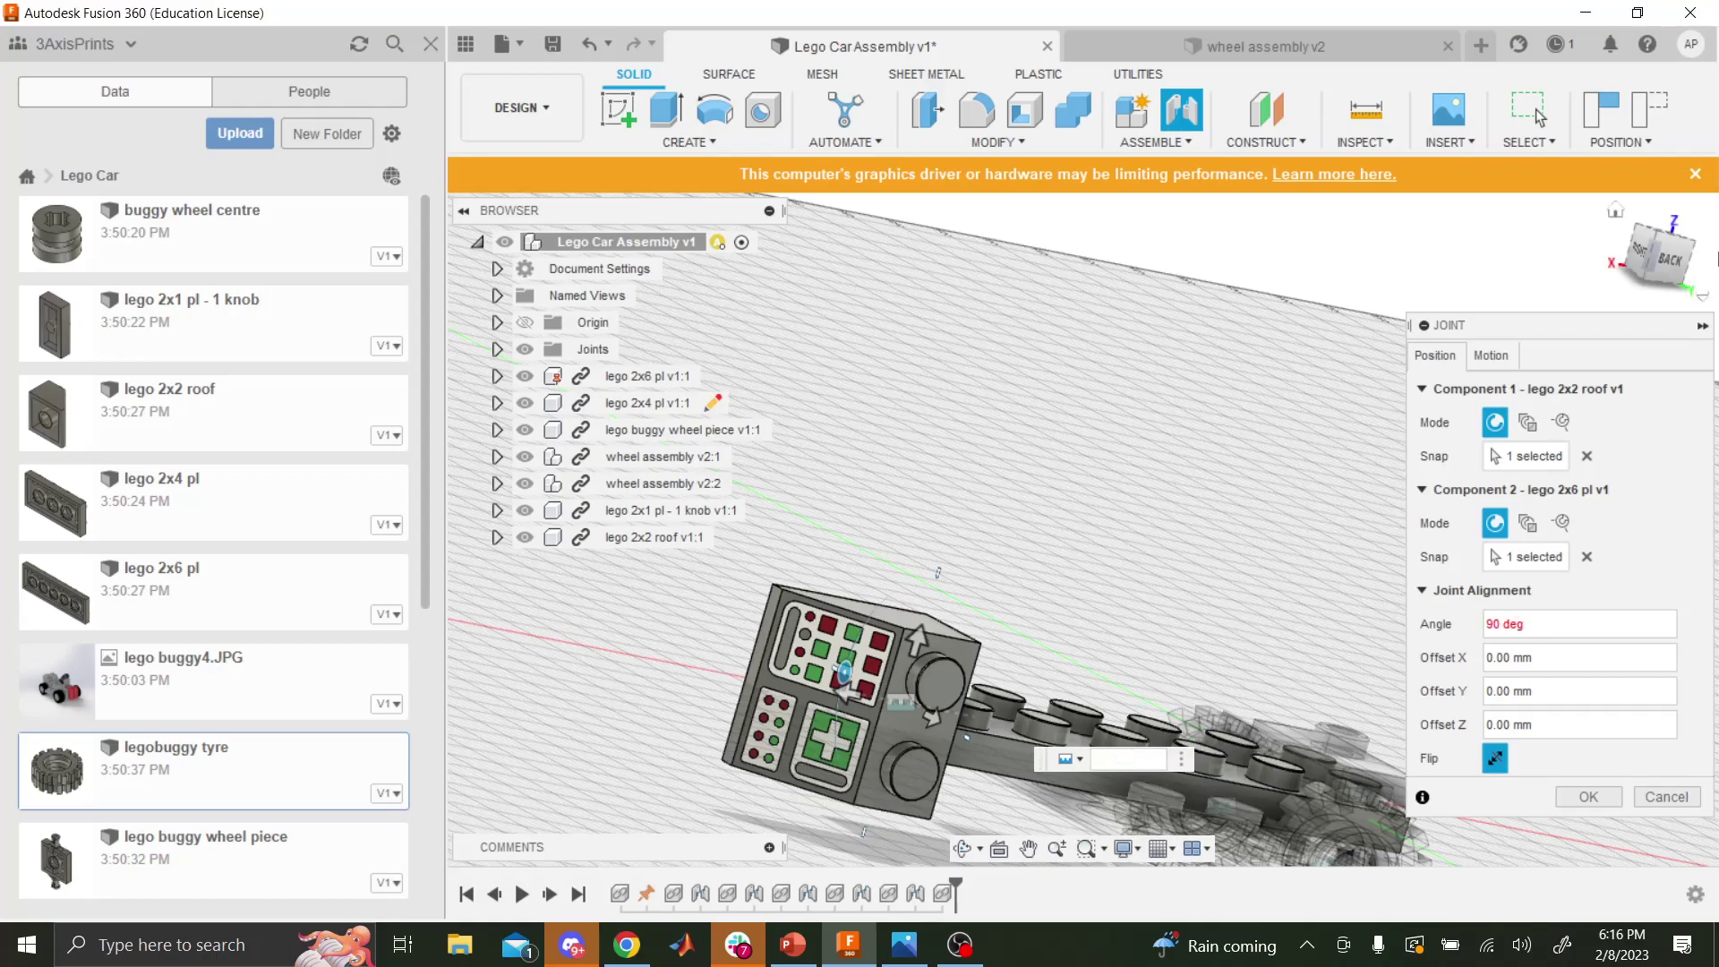
pyautogui.click(1658, 794)
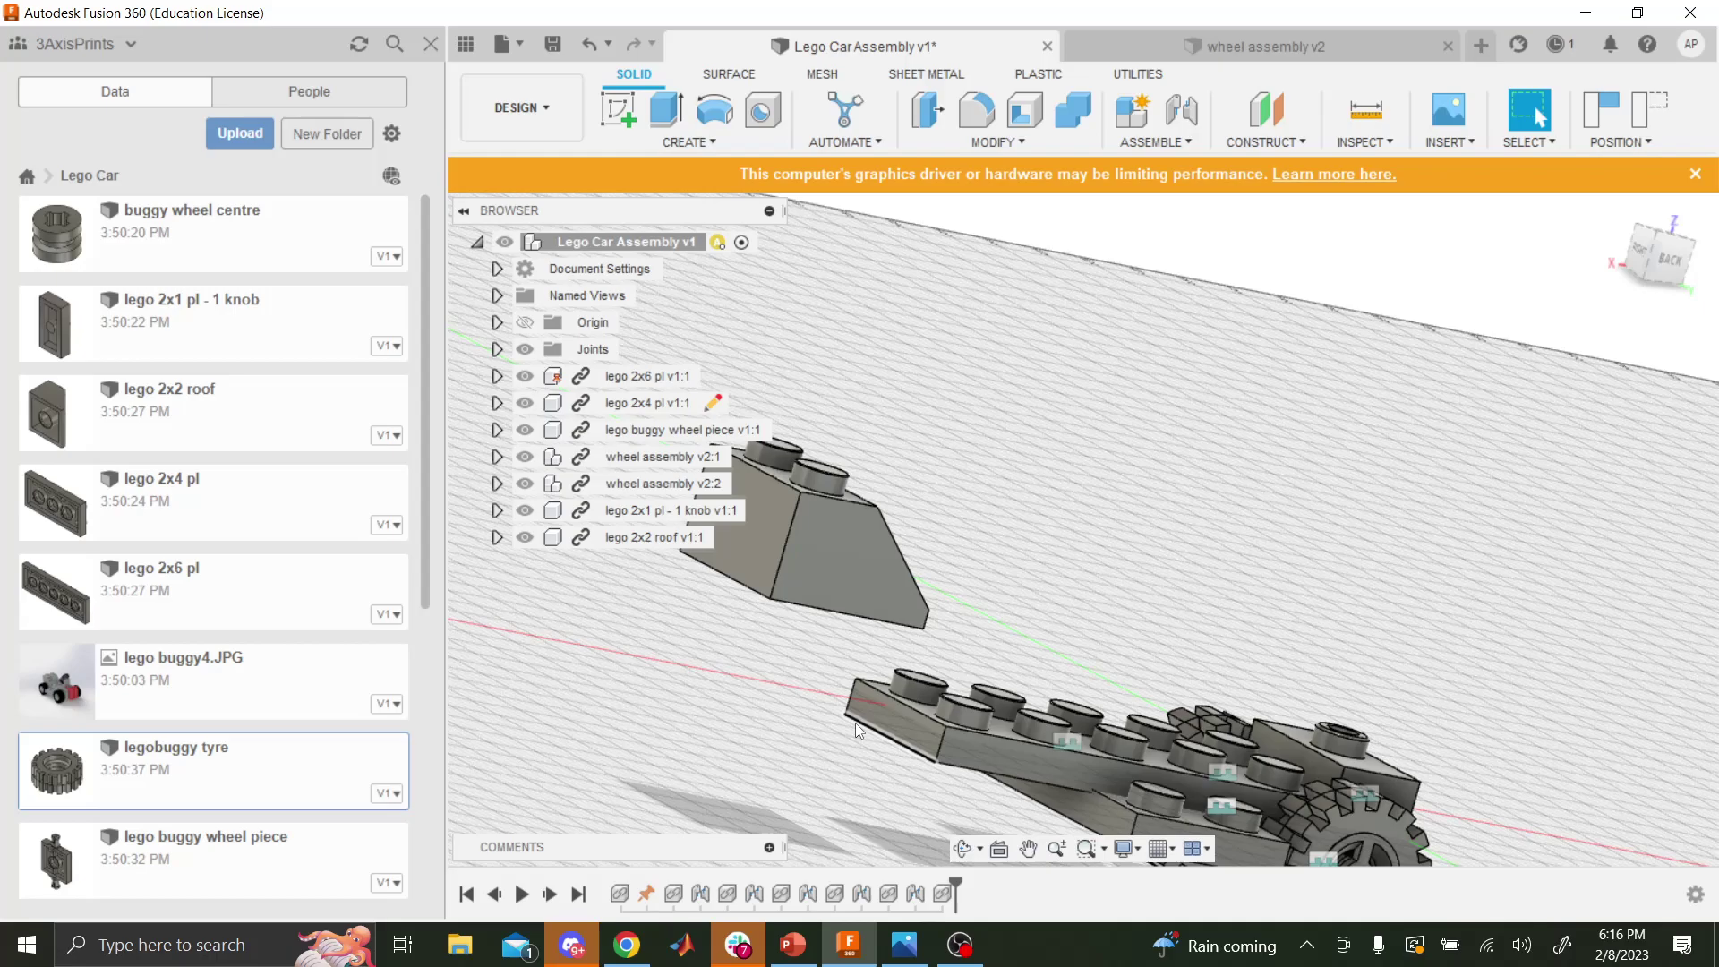
# - Orbit and zoom around the car to inspect the bricks' undersides and top
pyautogui.click(963, 849)
pyautogui.moveTo(951, 787); pyautogui.dragTo(1004, 775)
pyautogui.press('Escape')
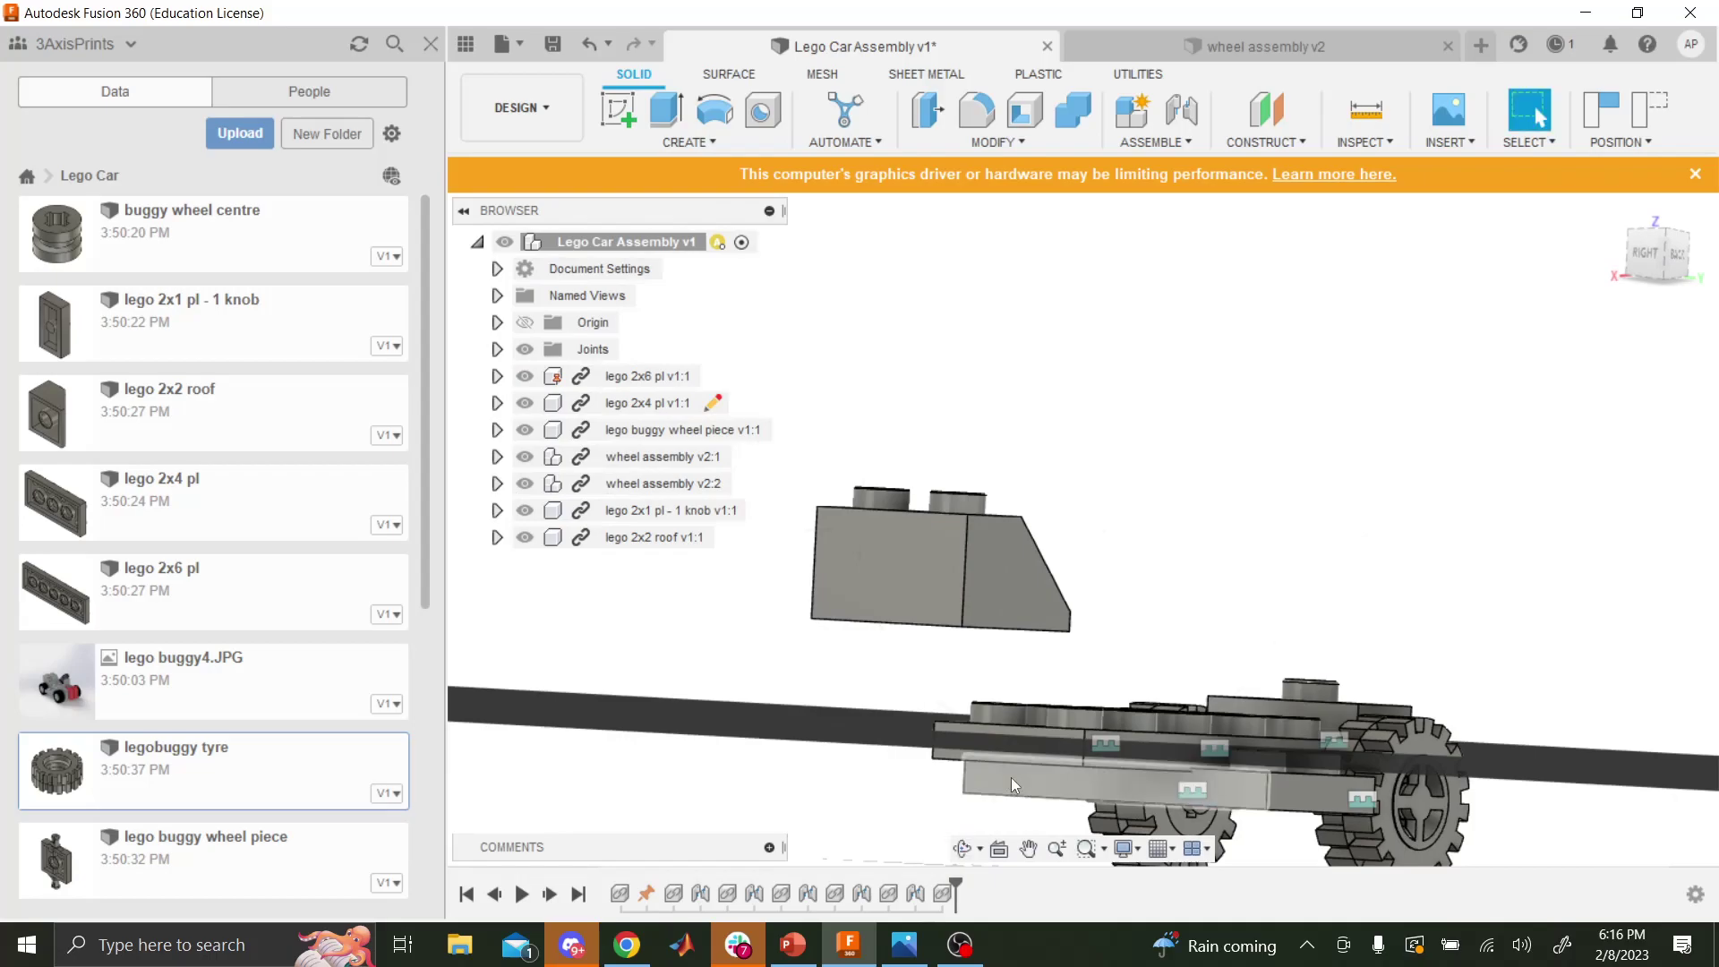
pyautogui.scroll(3, 1001, 785)
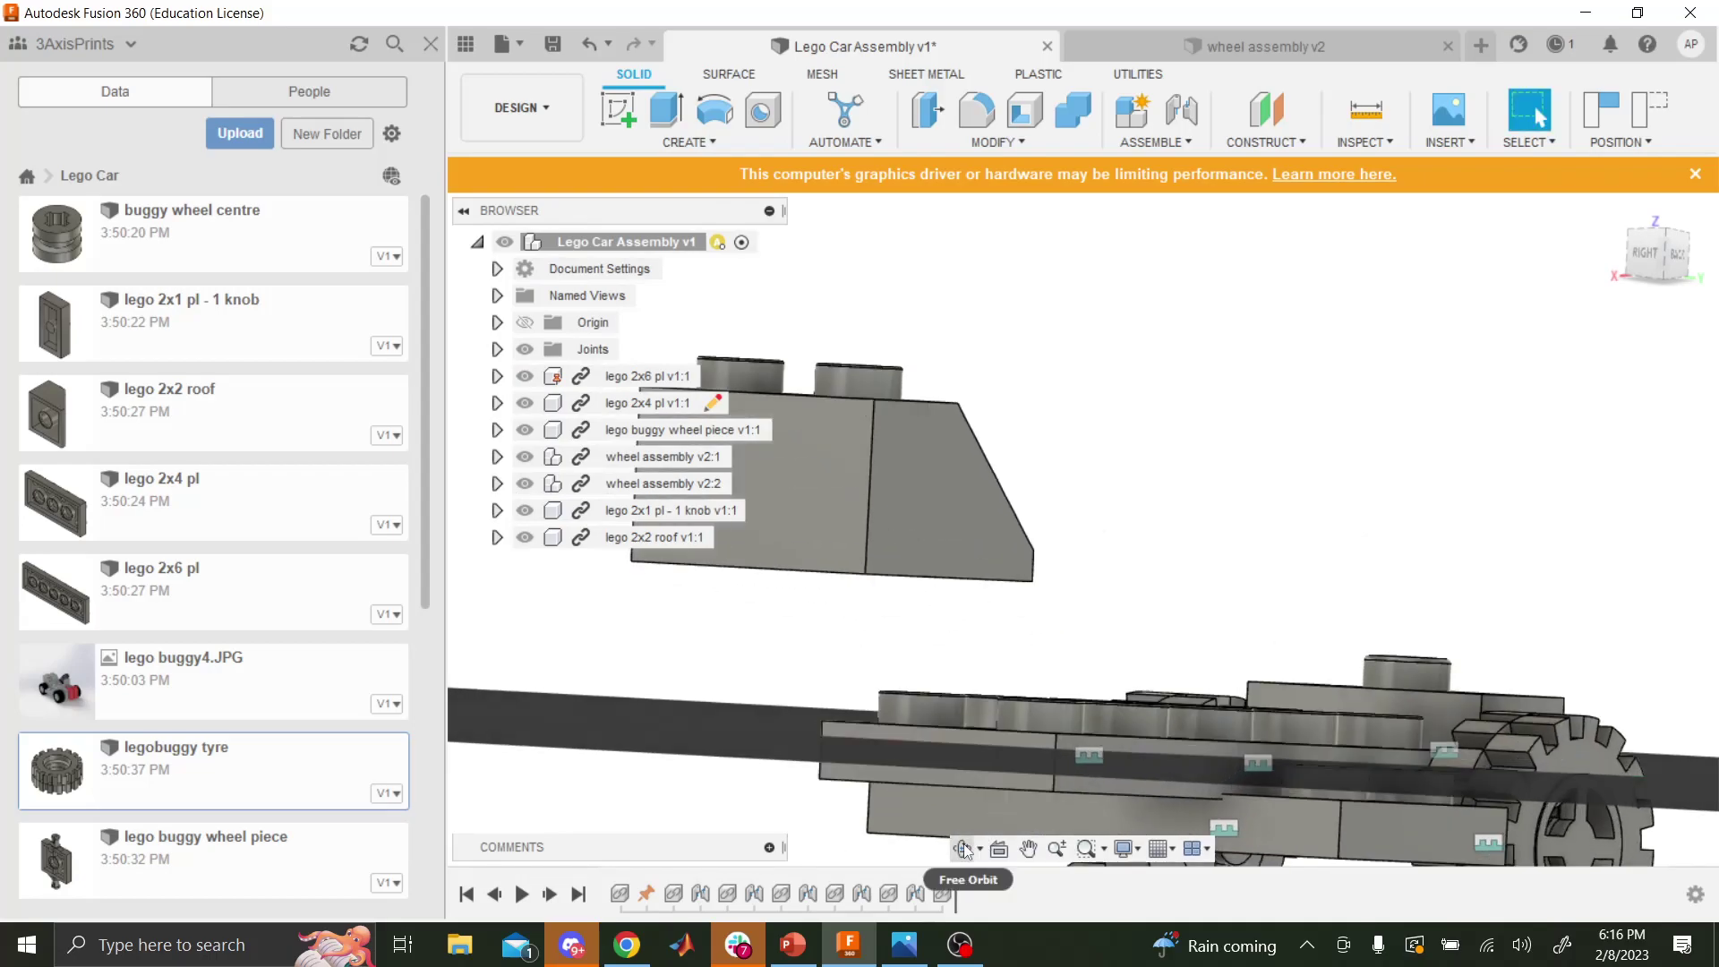
pyautogui.click(962, 848)
pyautogui.moveTo(1028, 674); pyautogui.dragTo(1047, 287)
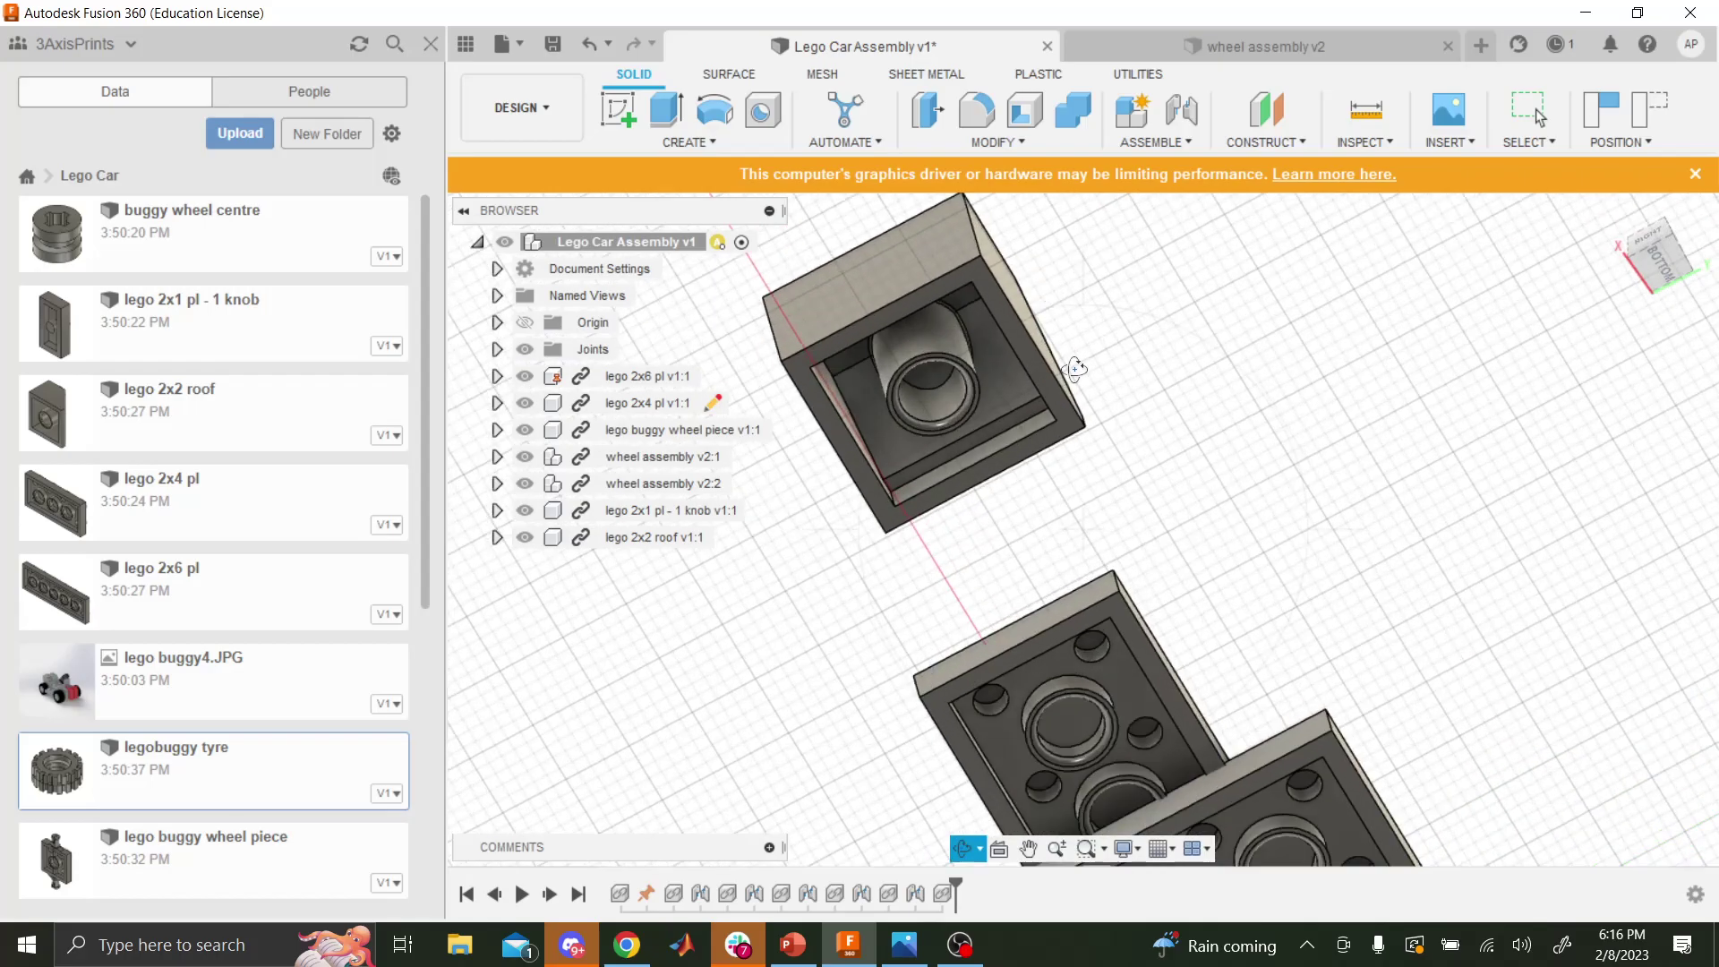
pyautogui.moveTo(1074, 369); pyautogui.dragTo(565, 638)
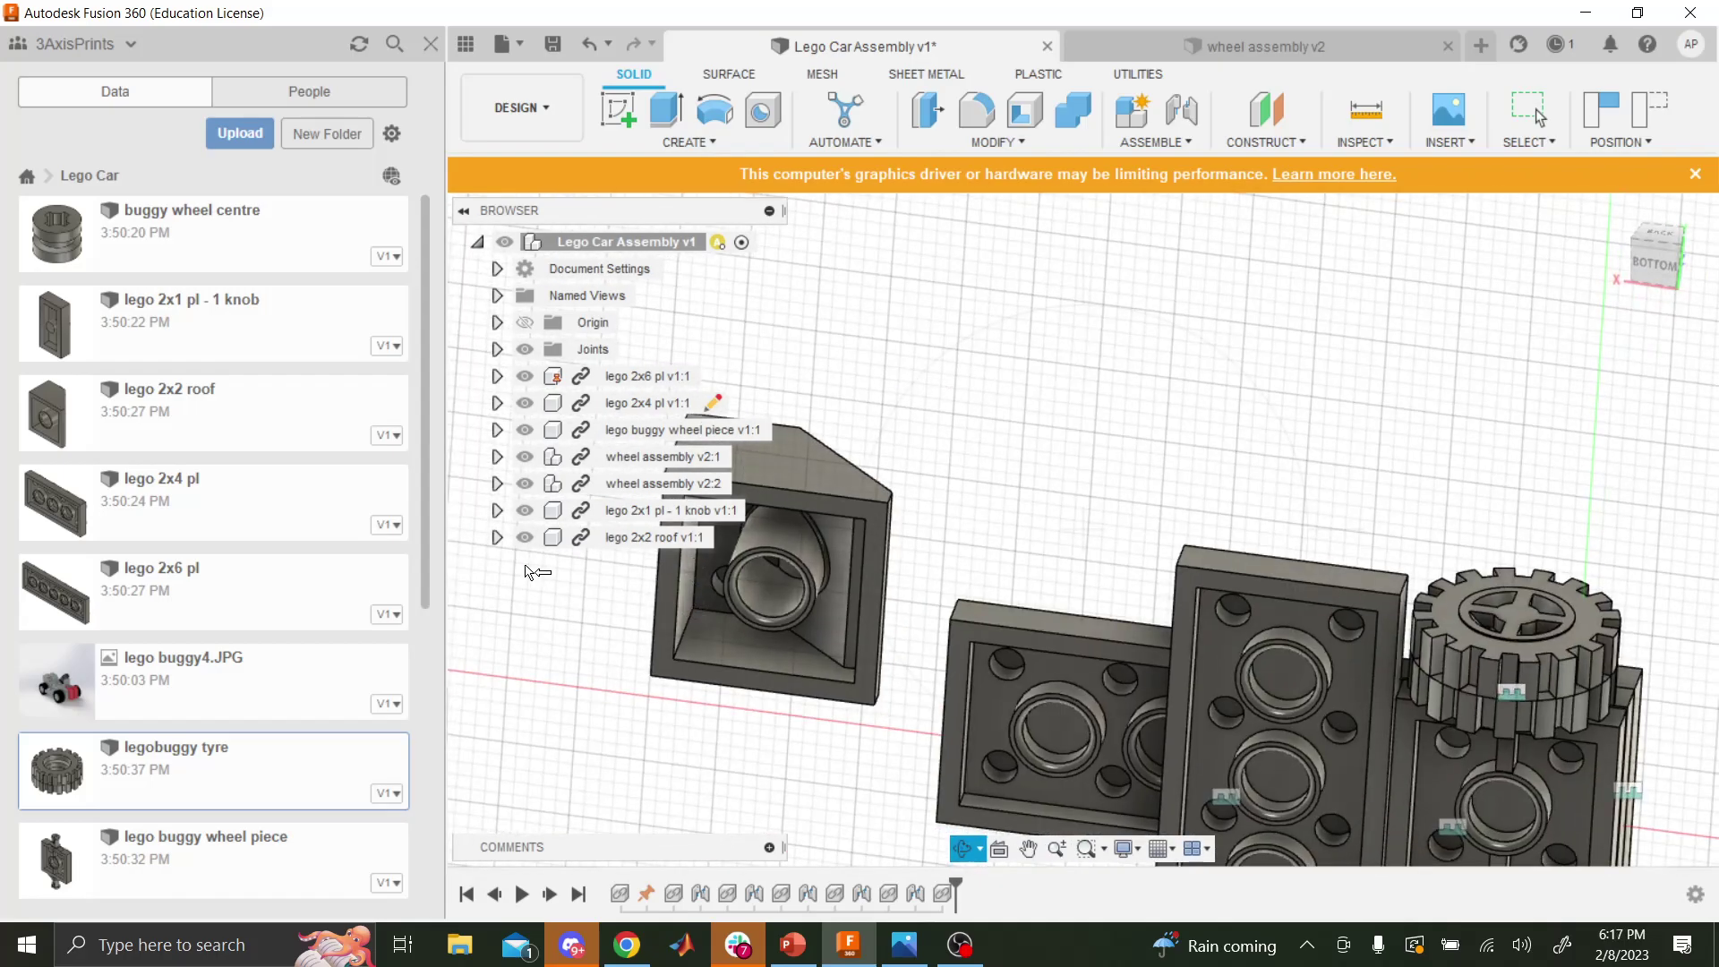
pyautogui.press('Escape')
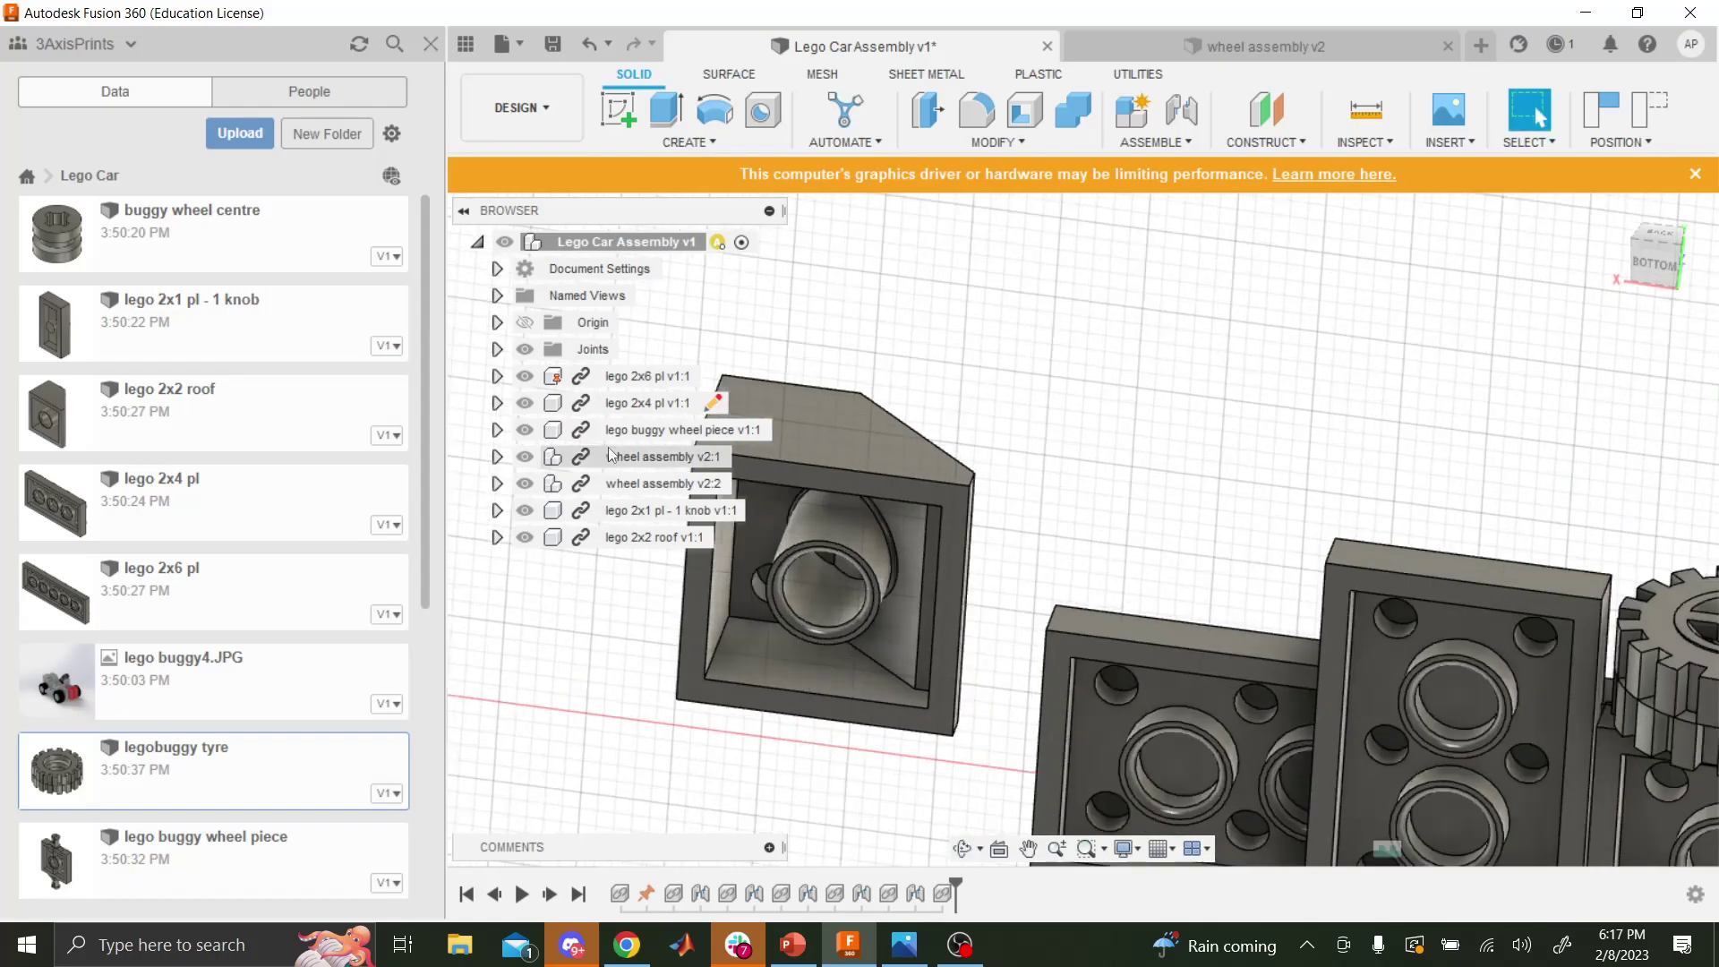
pyautogui.click(961, 849)
pyautogui.moveTo(1048, 626); pyautogui.dragTo(1291, 569)
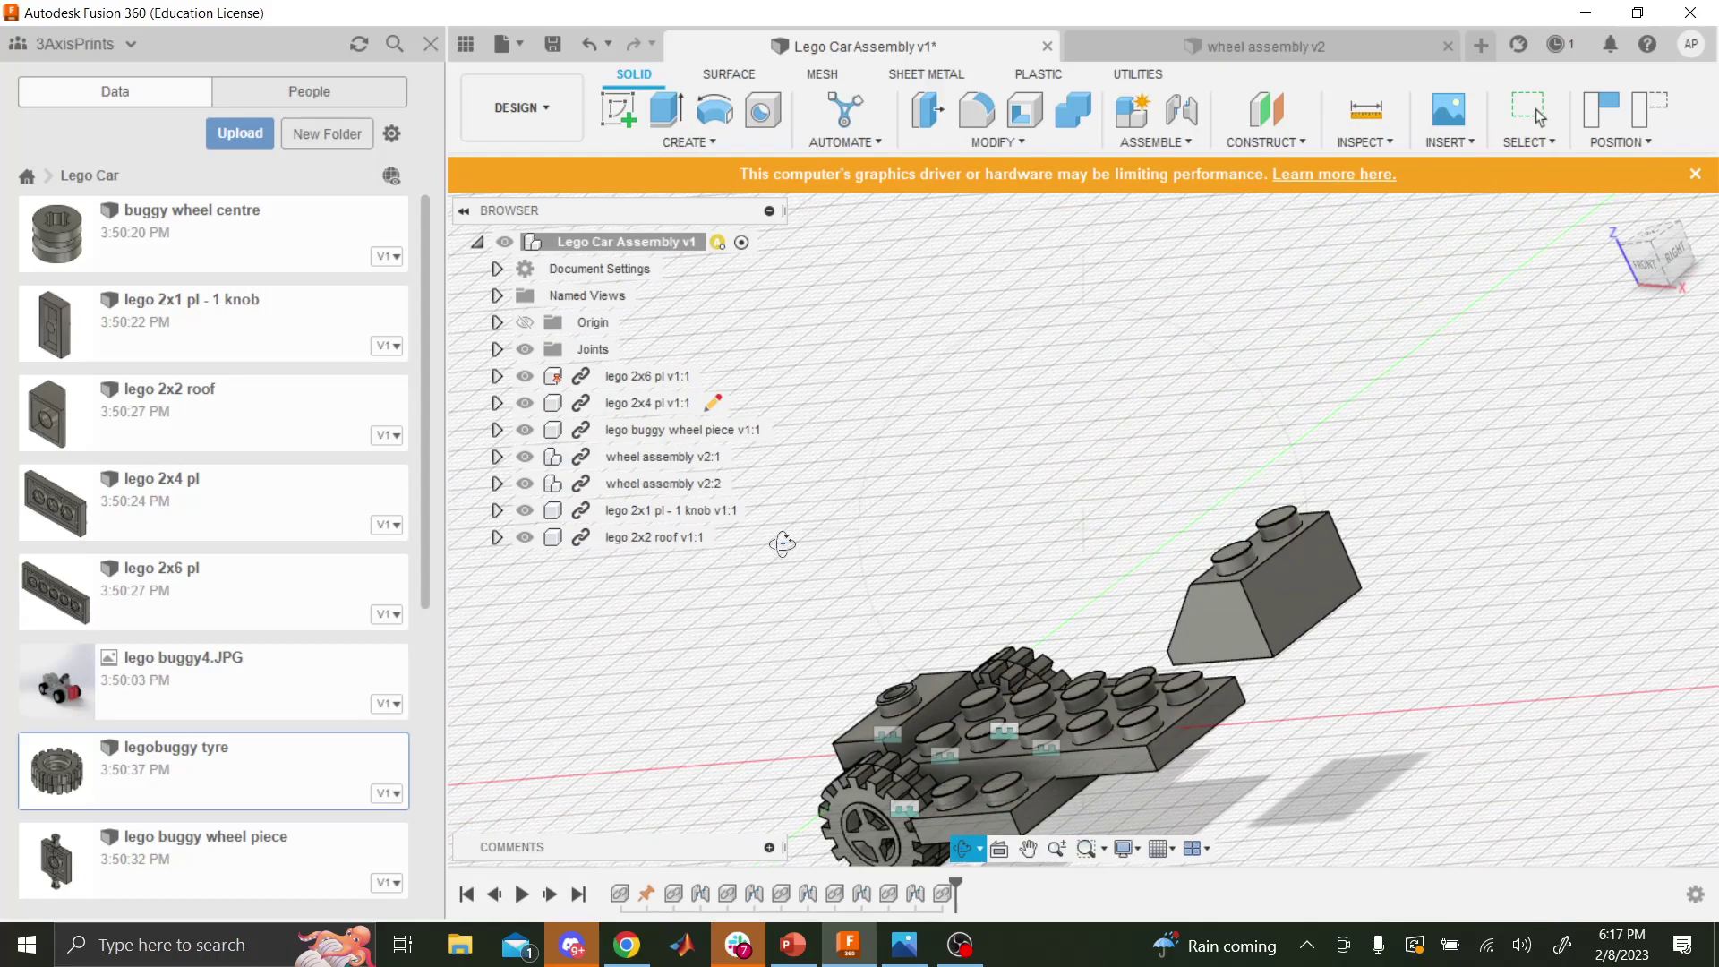
pyautogui.scroll(-3, 1007, 683)
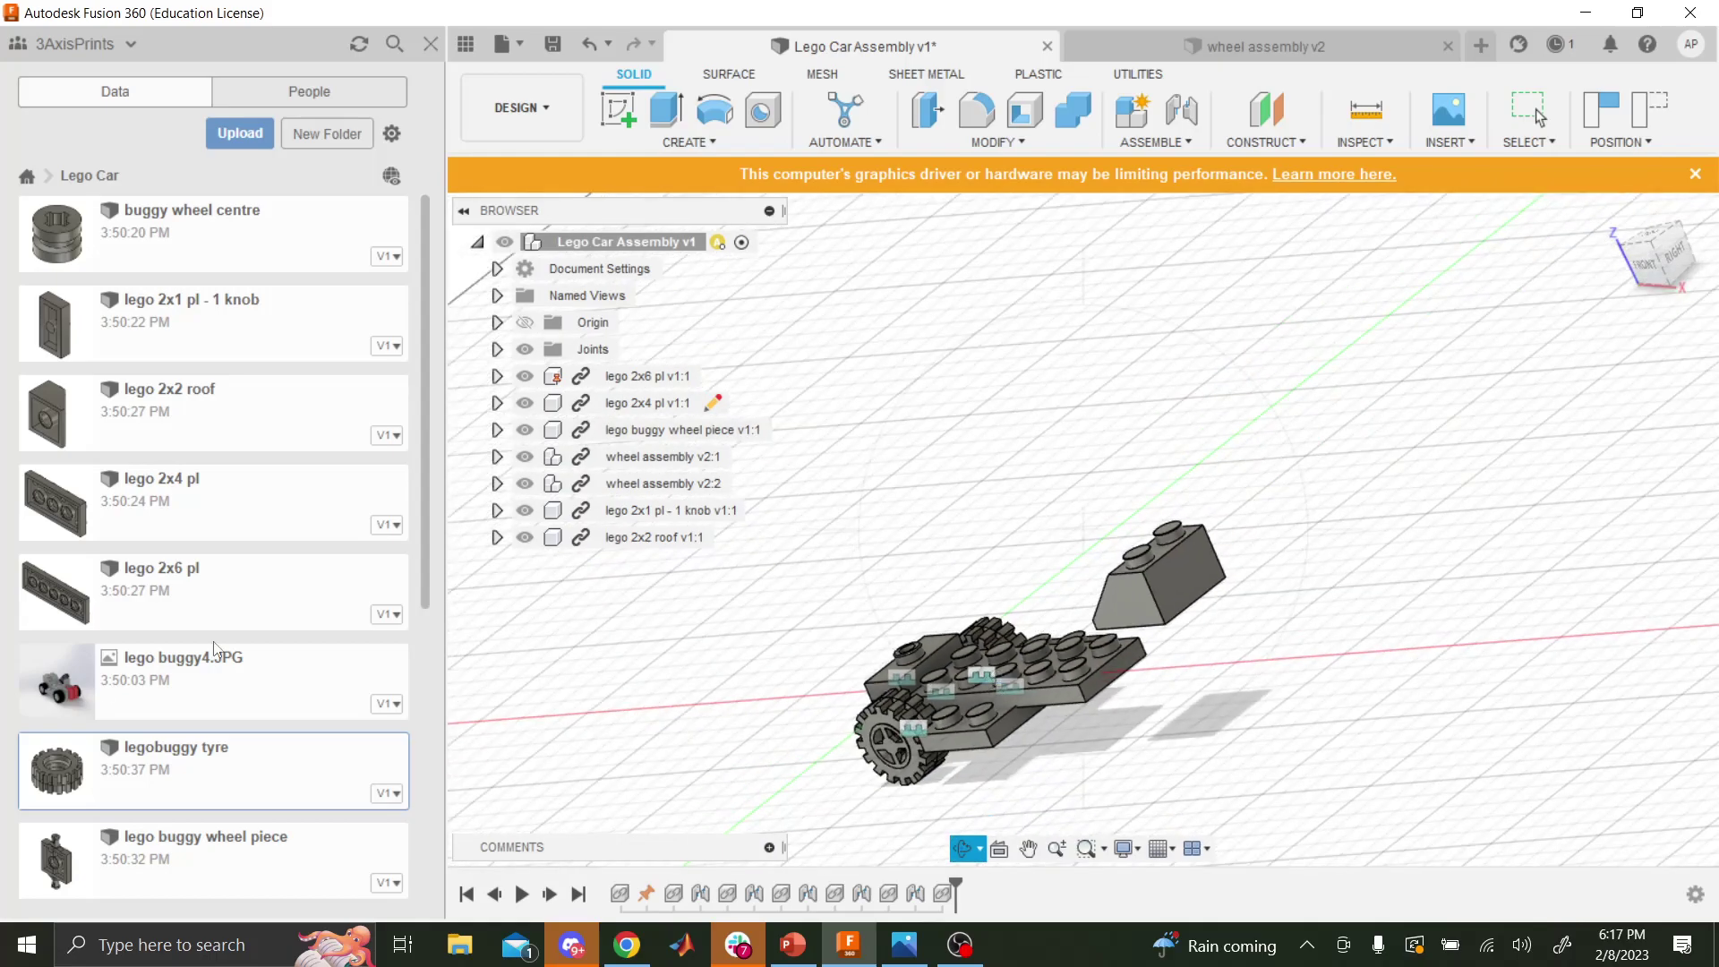
pyautogui.scroll(-6, 161, 716)
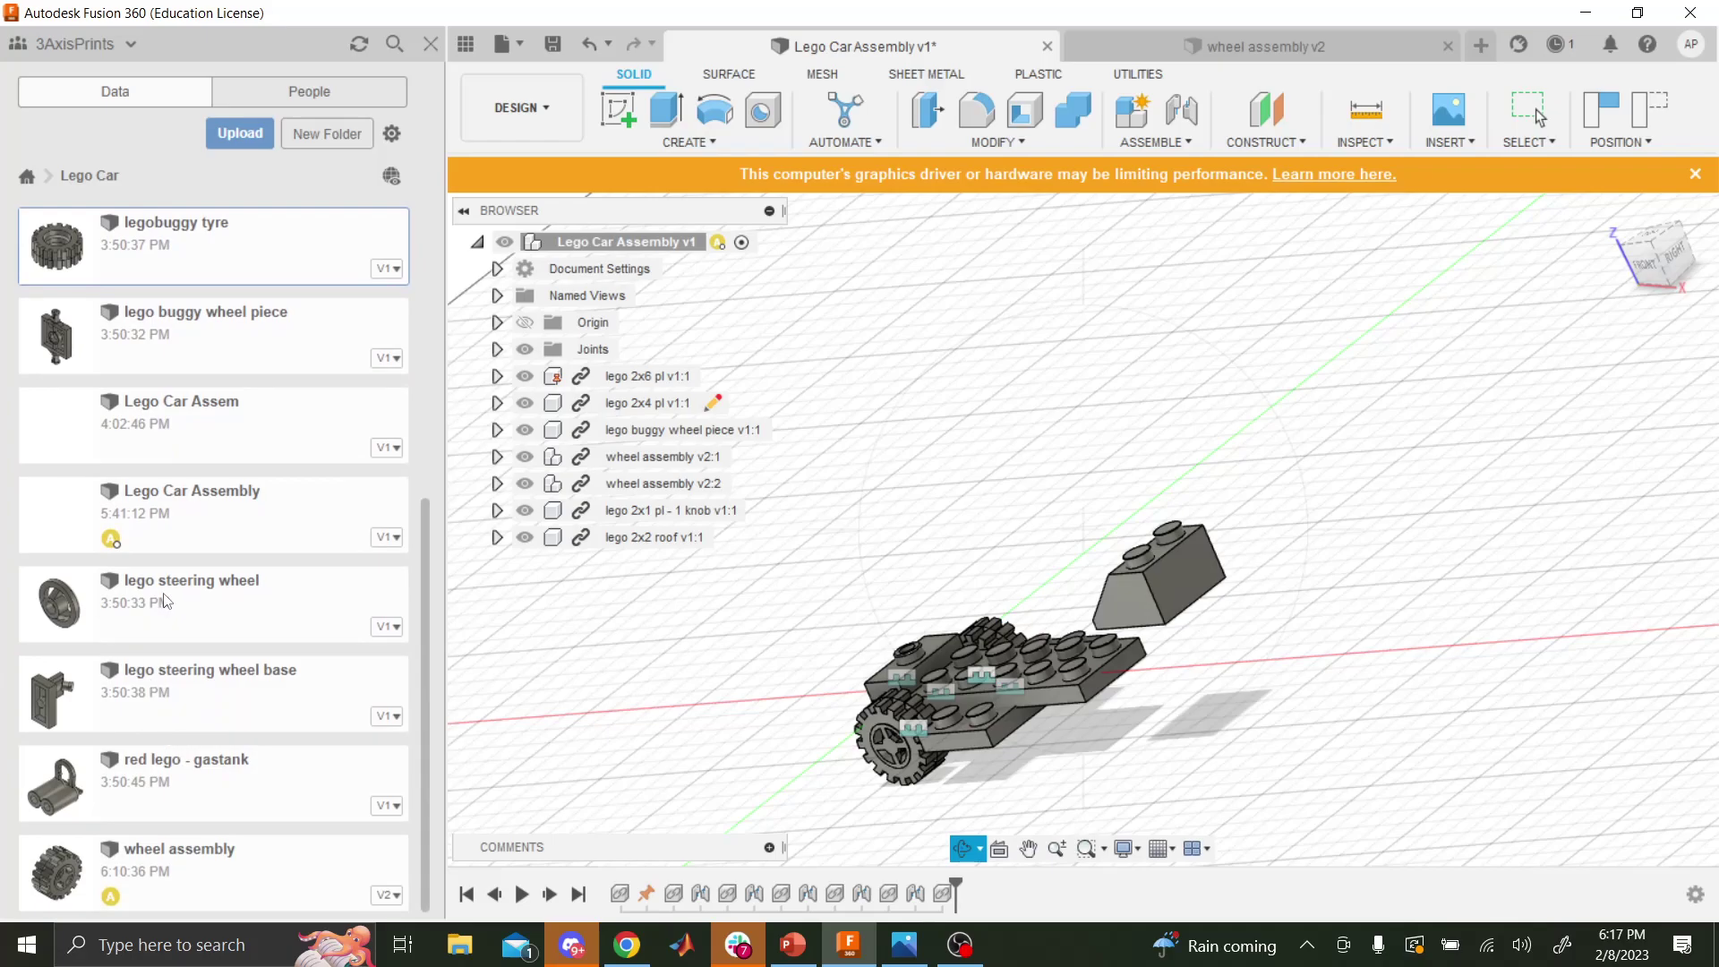
pyautogui.scroll(6, 252, 747)
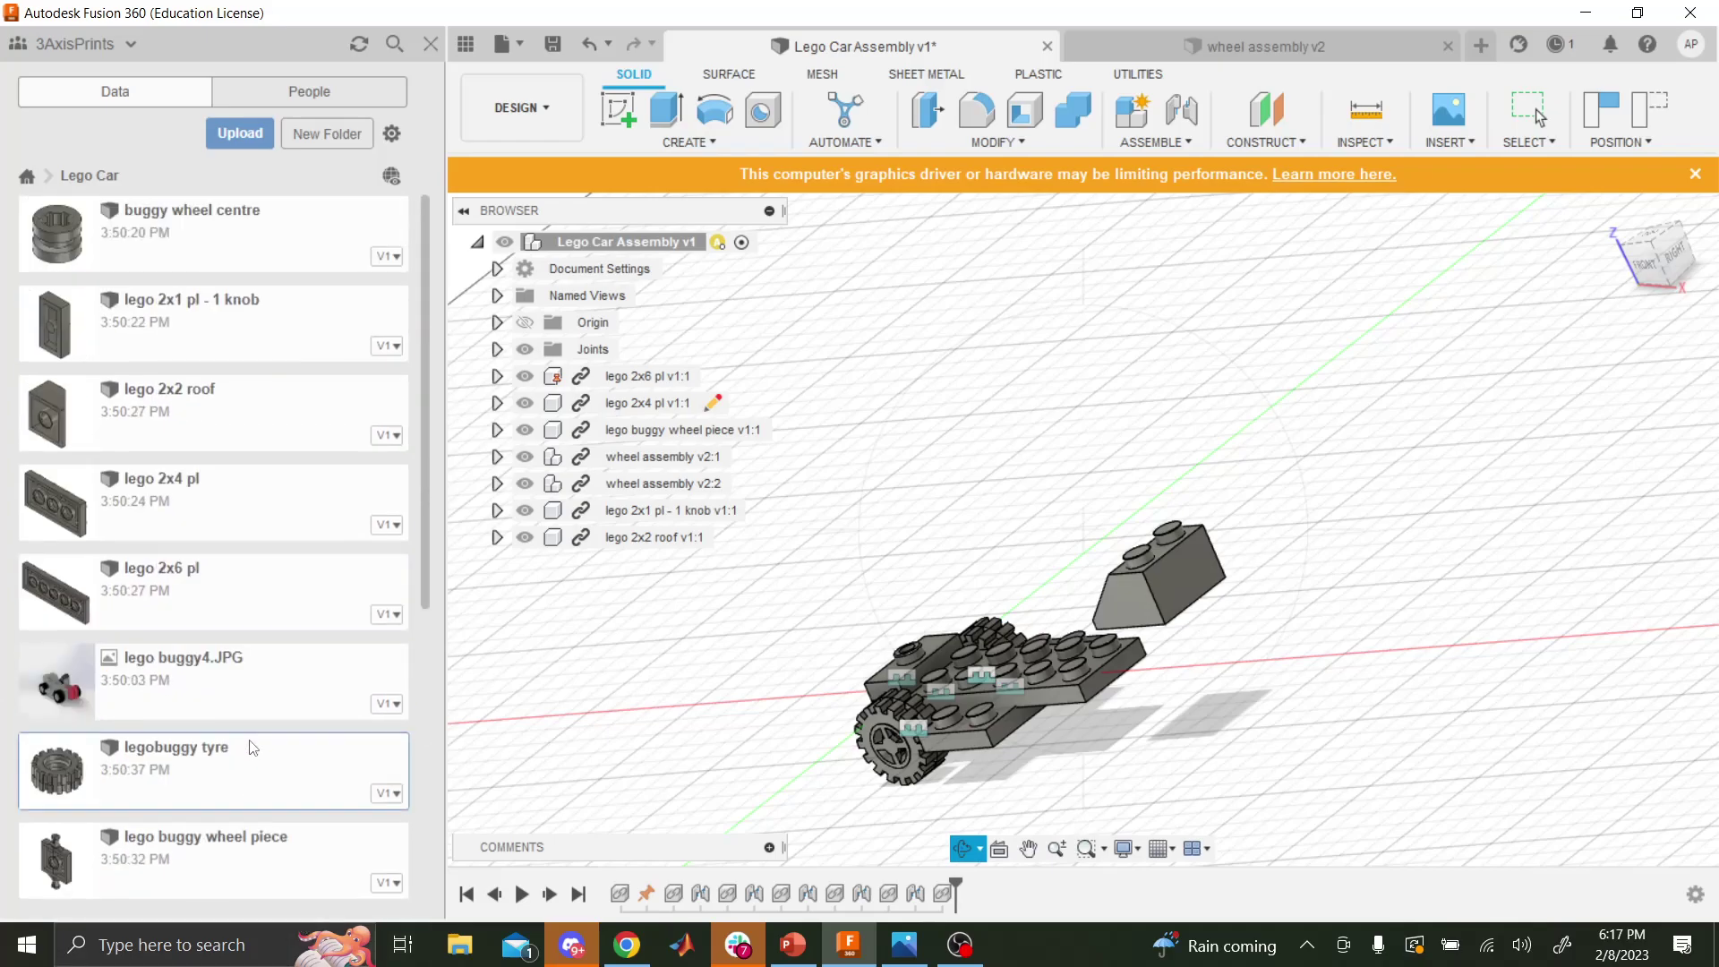
pyautogui.scroll(-5, 281, 696)
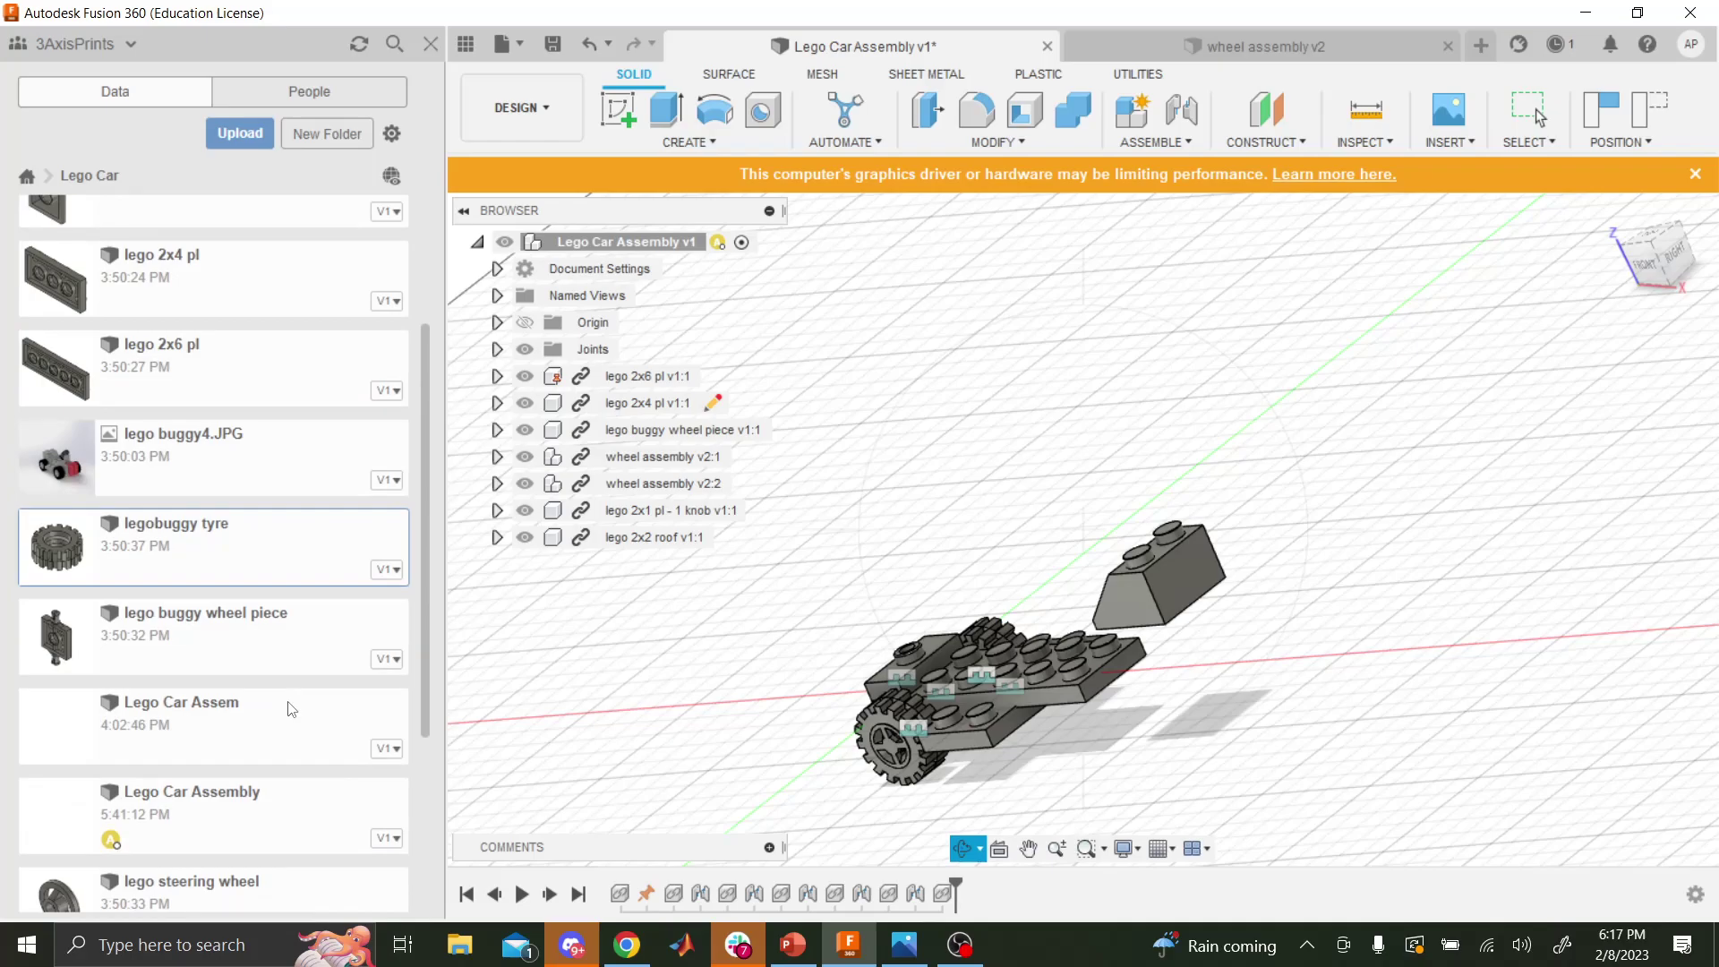
pyautogui.scroll(-1, 284, 698)
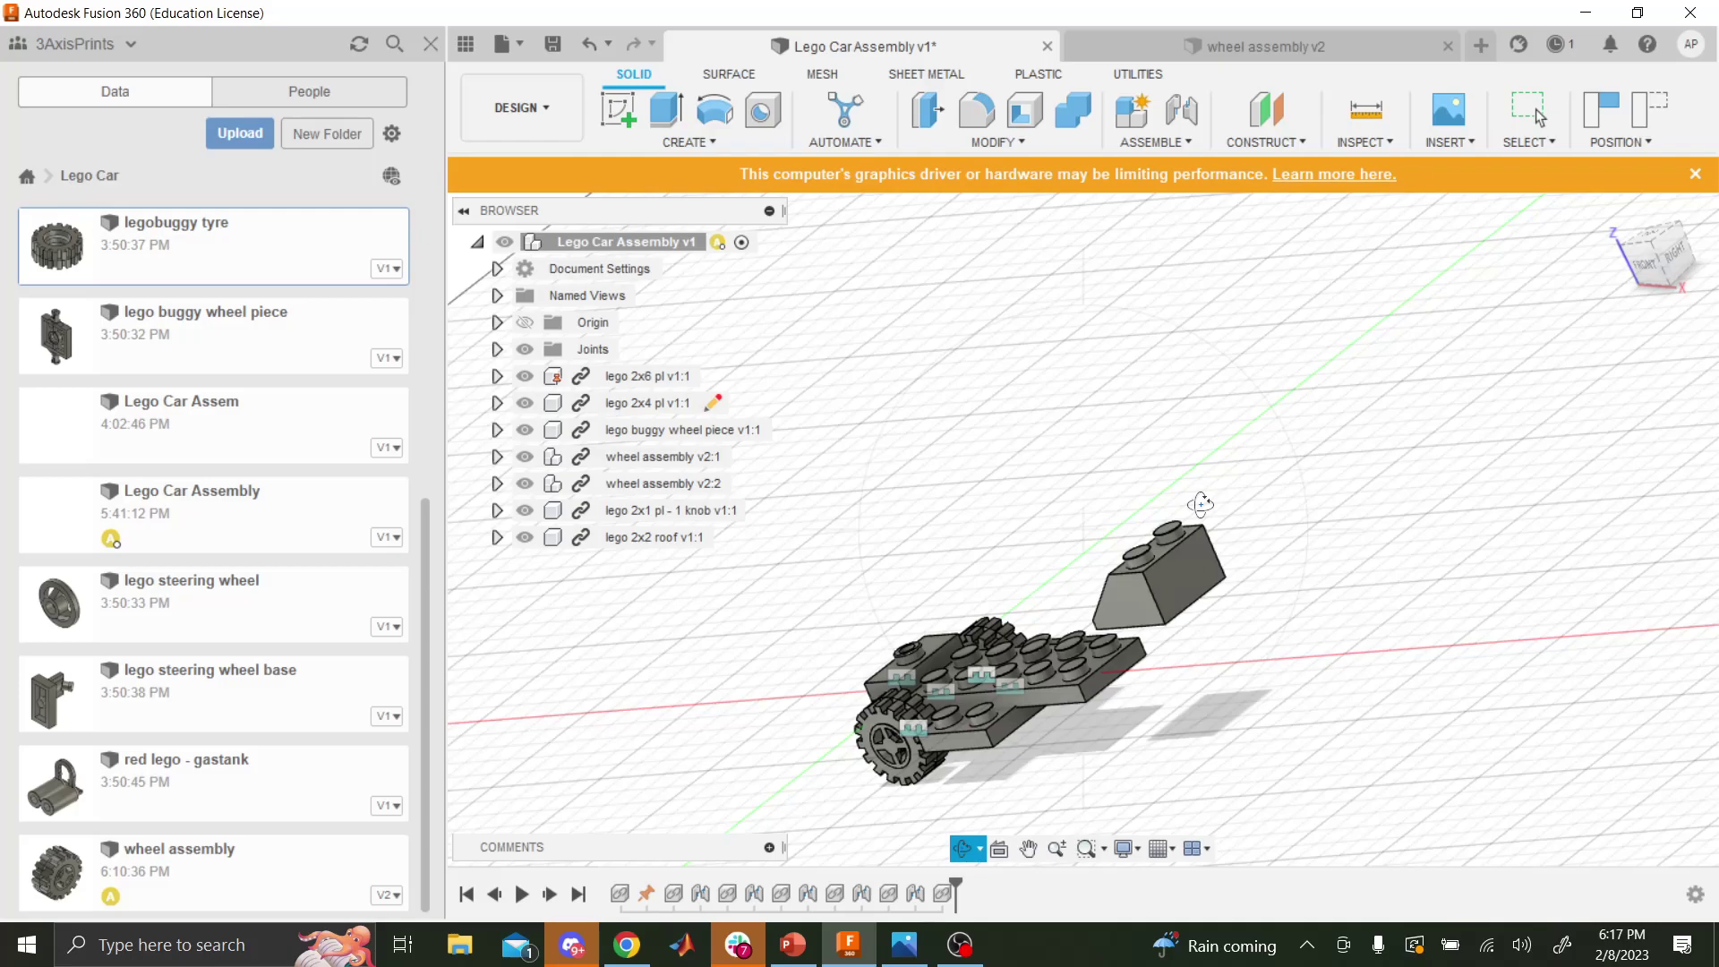
# - Orbit toward the car's right side, return to the Home view, and open MODIFY
pyautogui.moveTo(1212, 521); pyautogui.dragTo(1135, 562)
pyautogui.scroll(10, 1093, 690)
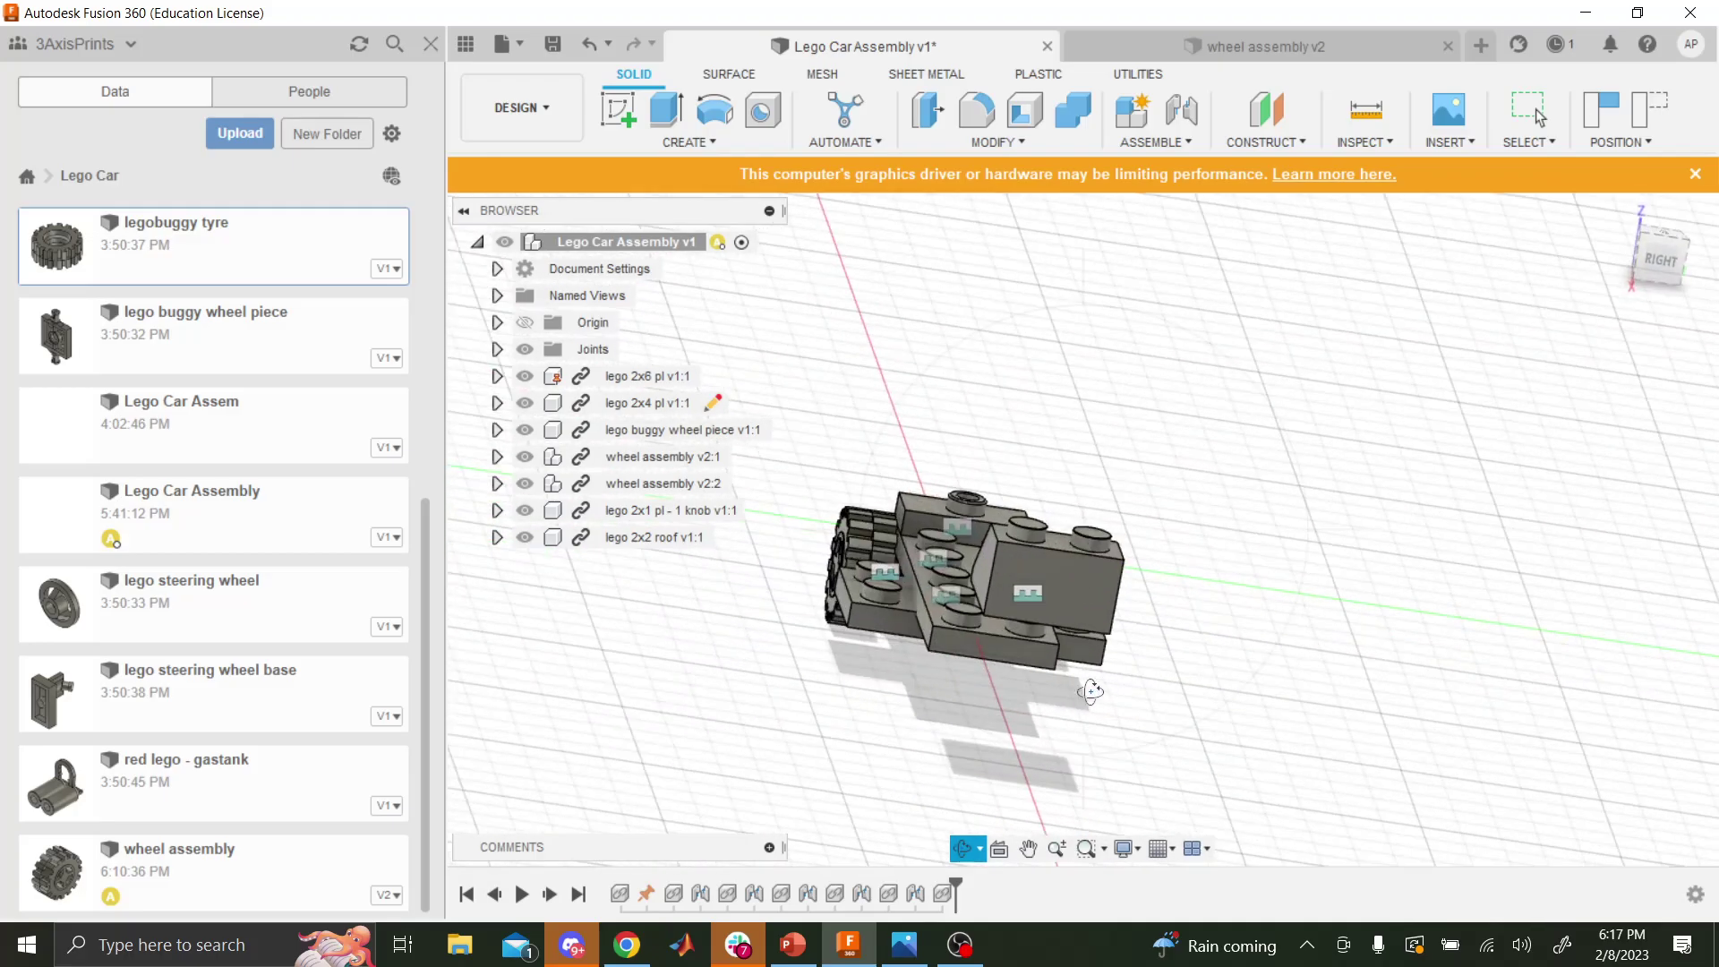
pyautogui.moveTo(1099, 667); pyautogui.dragTo(1253, 358)
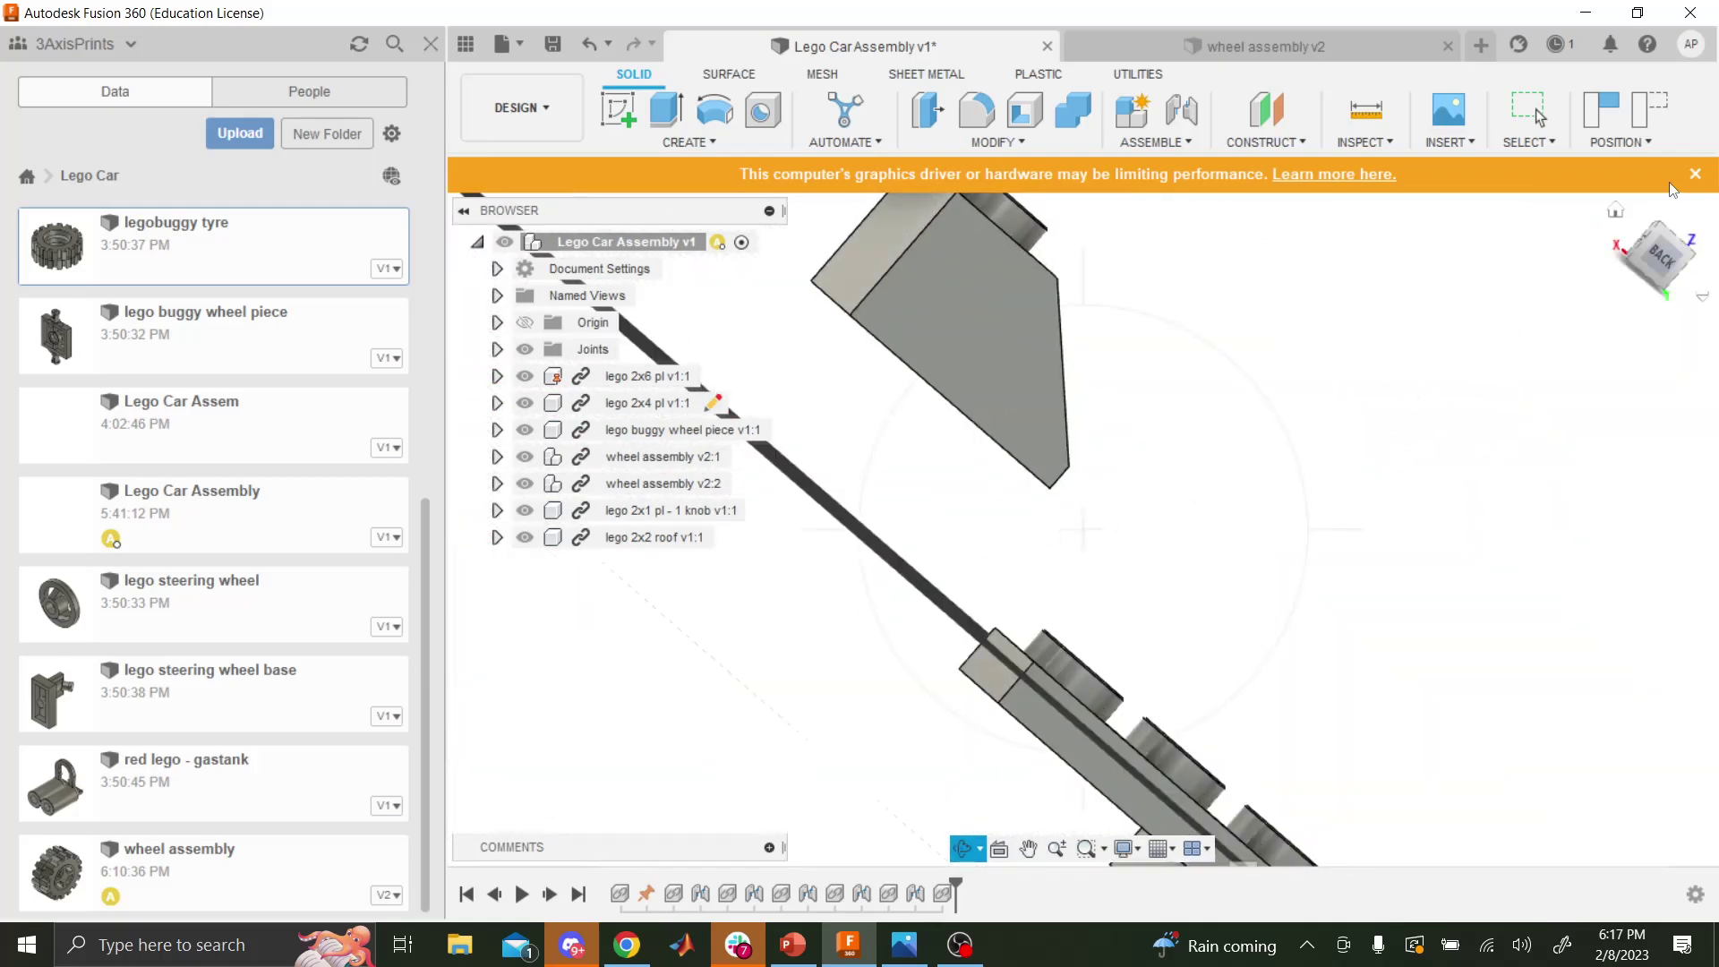
pyautogui.press('Escape')
pyautogui.click(1615, 215)
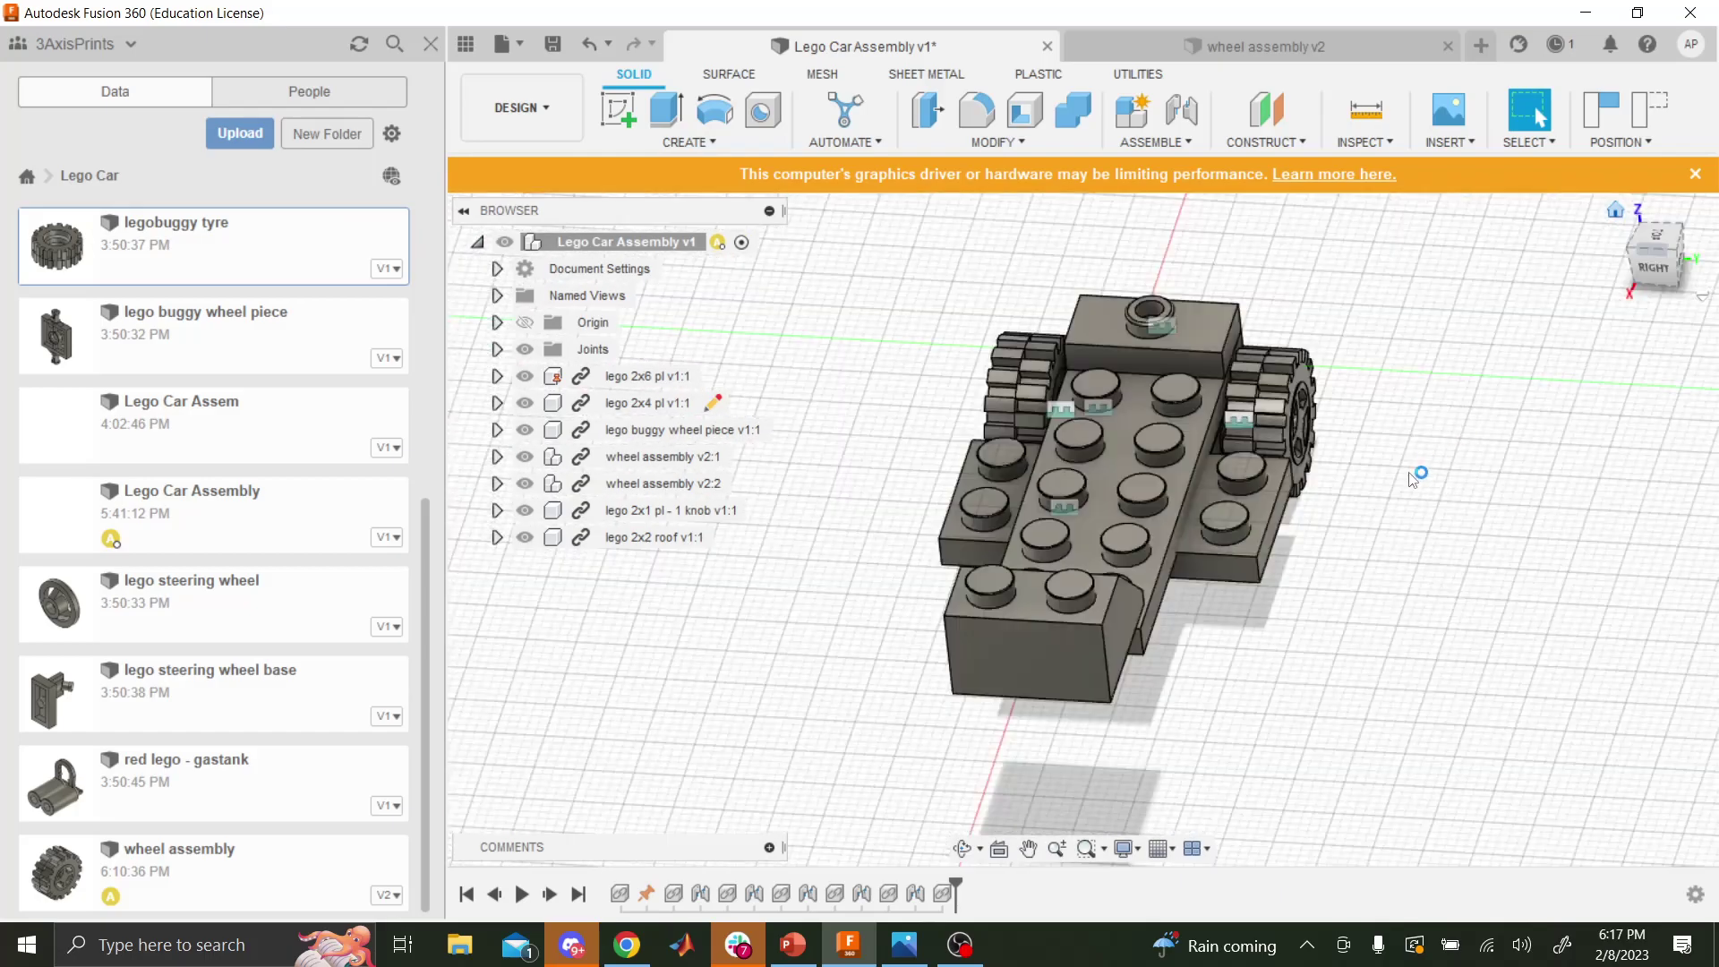
pyautogui.click(962, 848)
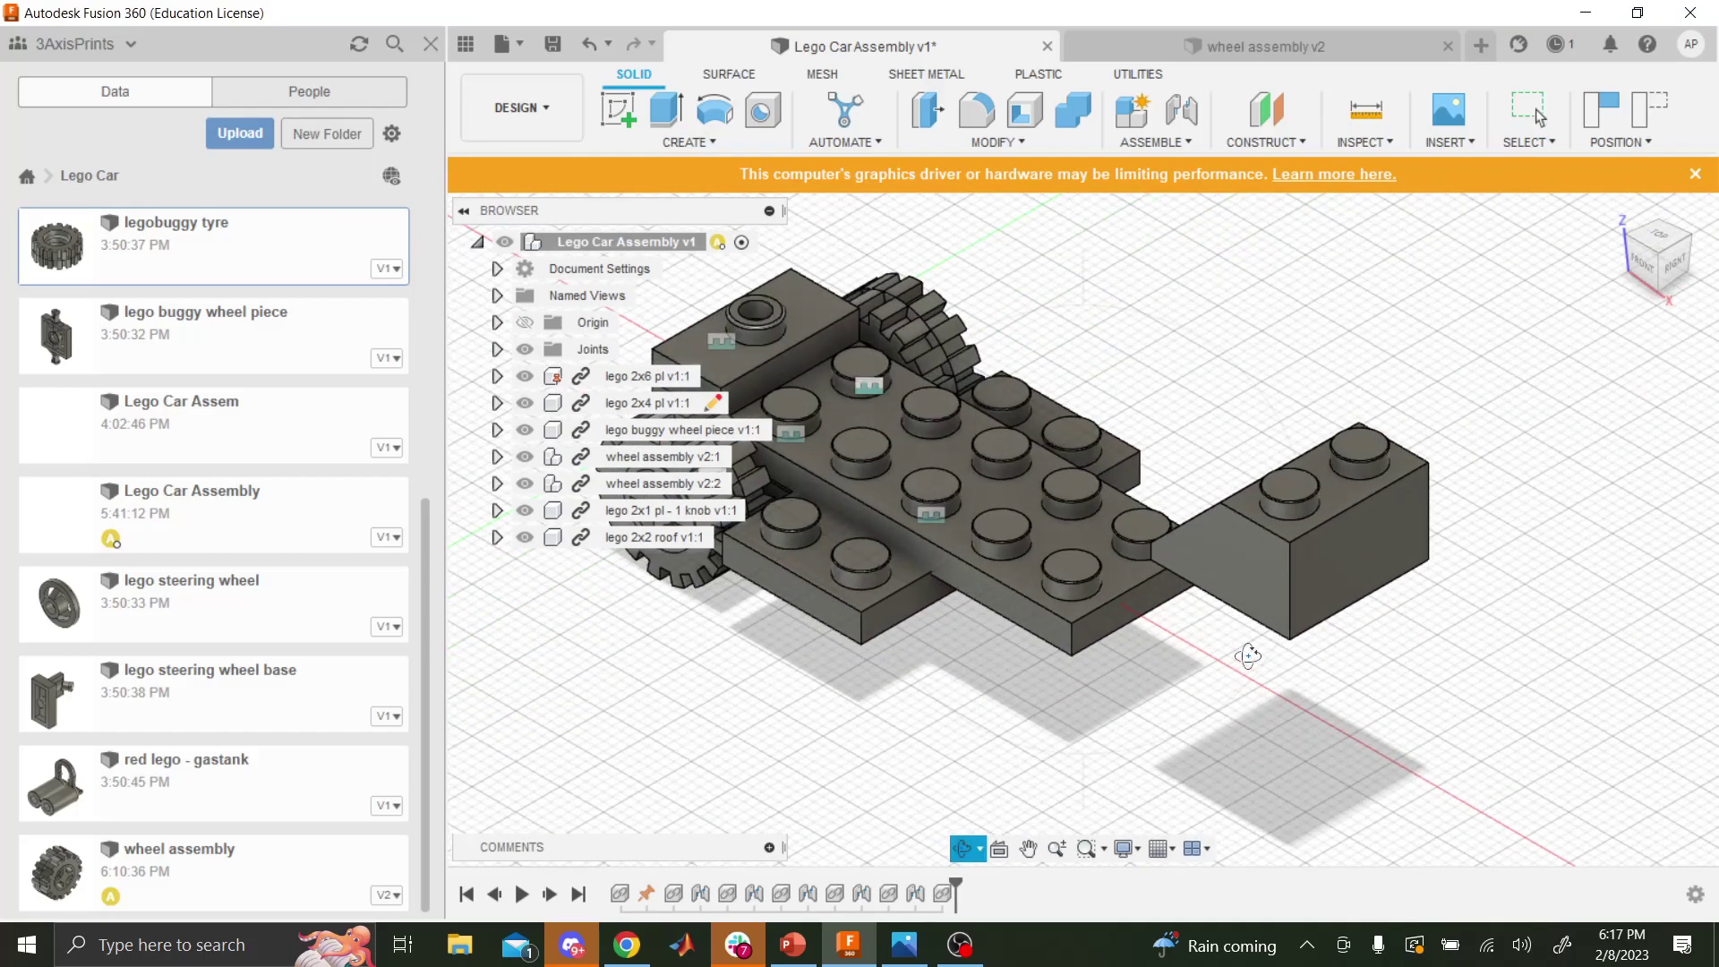
pyautogui.scroll(5, 1236, 649)
pyautogui.press('Escape')
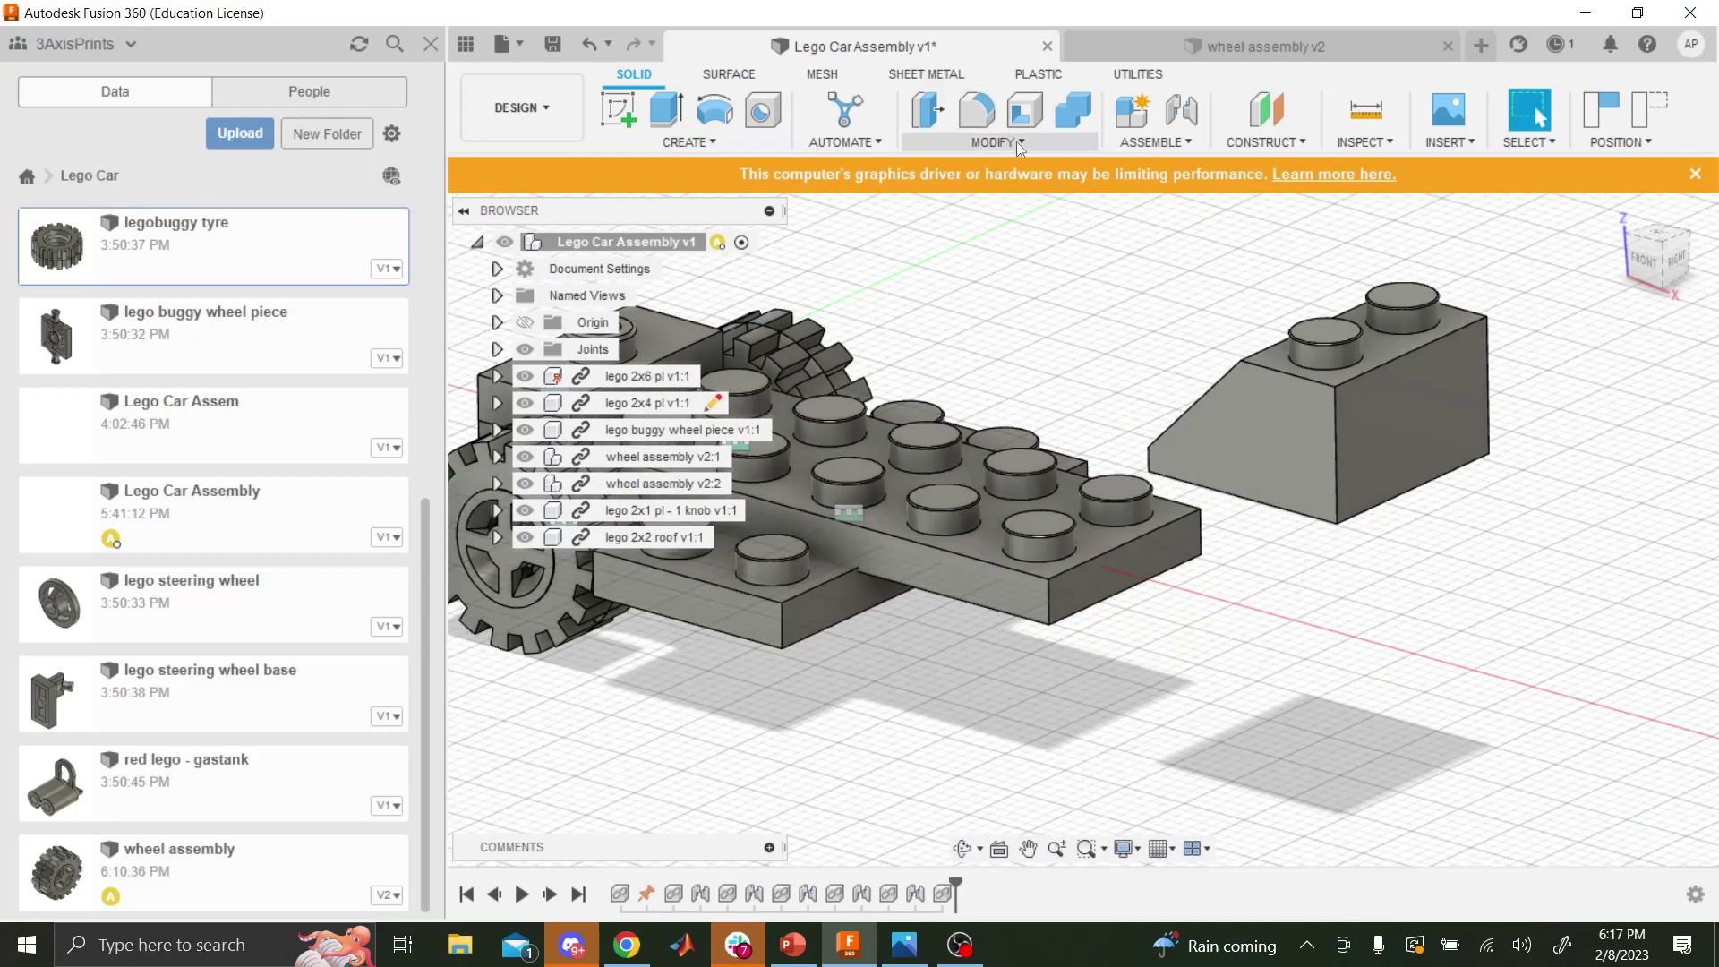
pyautogui.click(1017, 141)
# - Move the 2x2 roof brick -23 mm along X
pyautogui.click(1028, 466)
pyautogui.click(1249, 383)
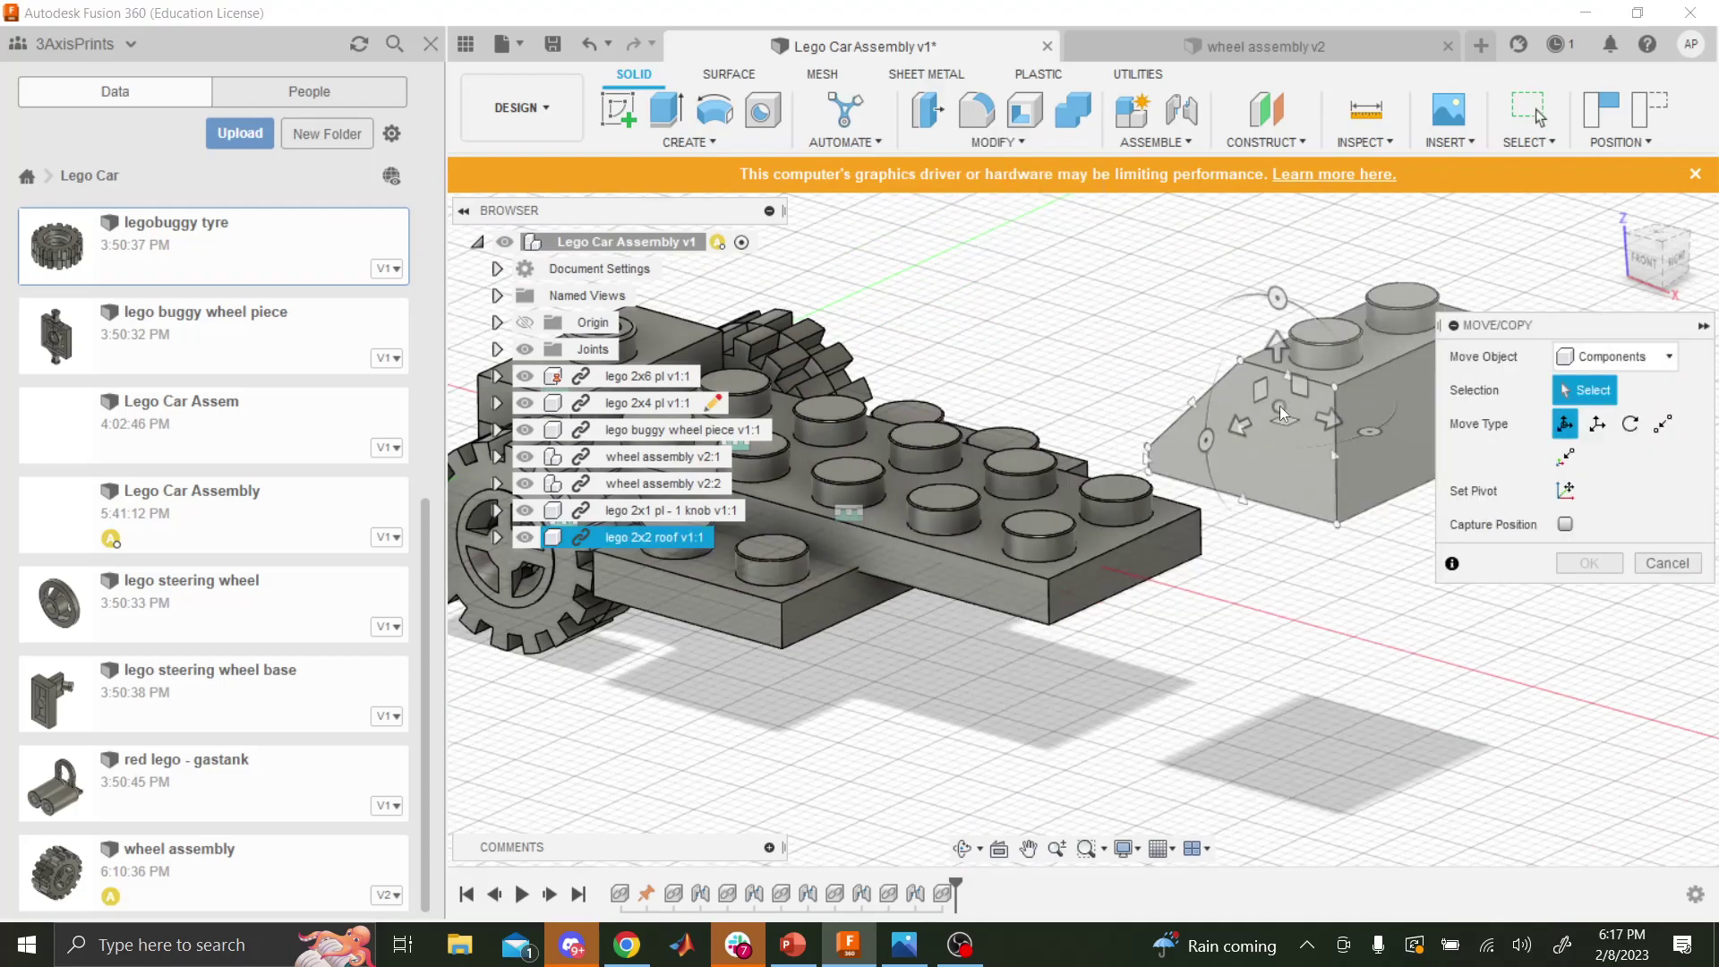
pyautogui.moveTo(1323, 419); pyautogui.dragTo(1046, 344)
pyautogui.click(1590, 795)
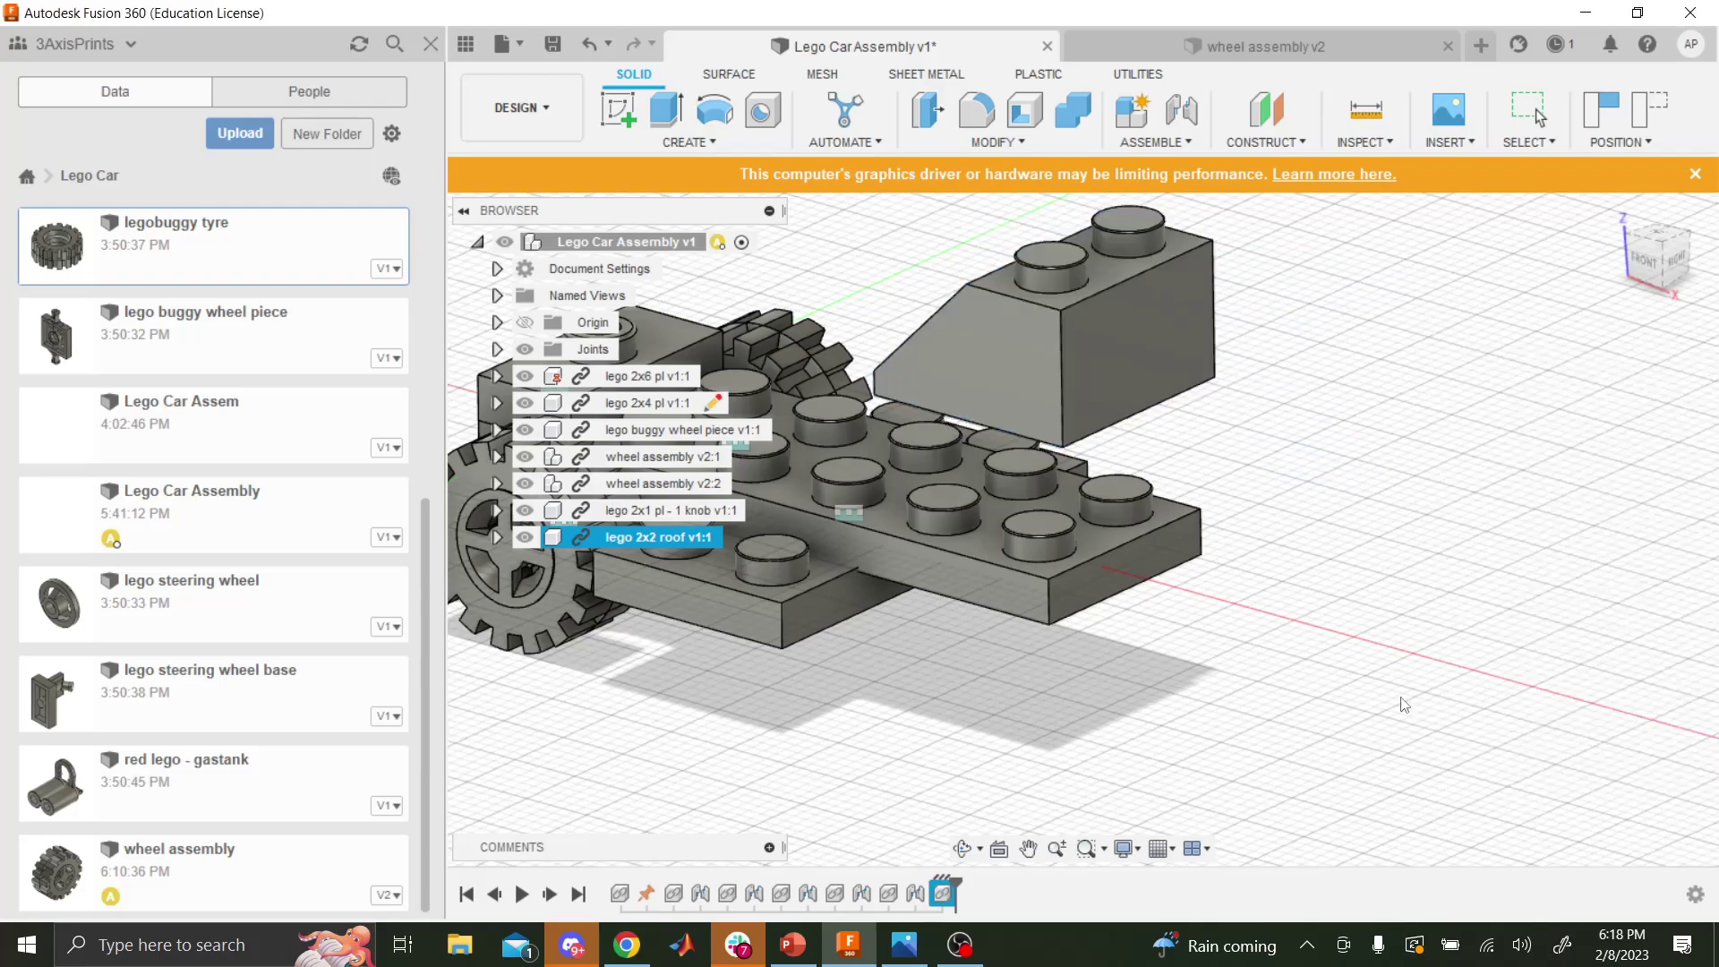
# - Joint the roof brick's underside to the 2x6 plate at 180 deg
pyautogui.press('j')
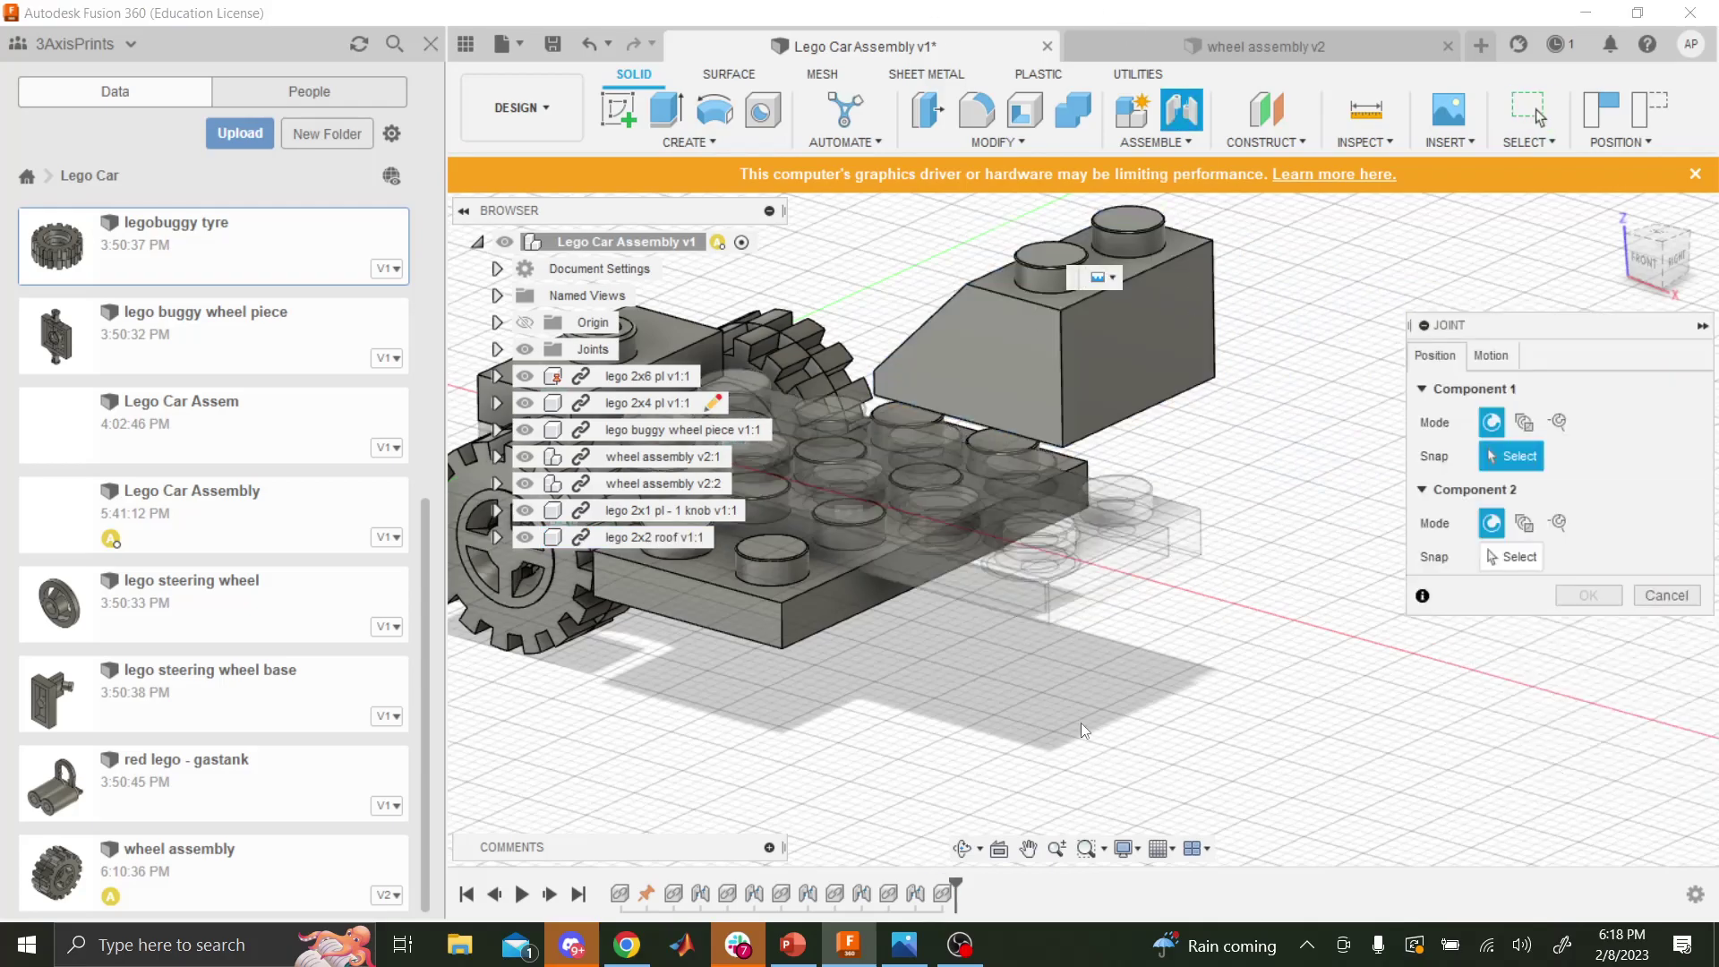
pyautogui.click(963, 848)
pyautogui.moveTo(1146, 626); pyautogui.dragTo(1120, 399)
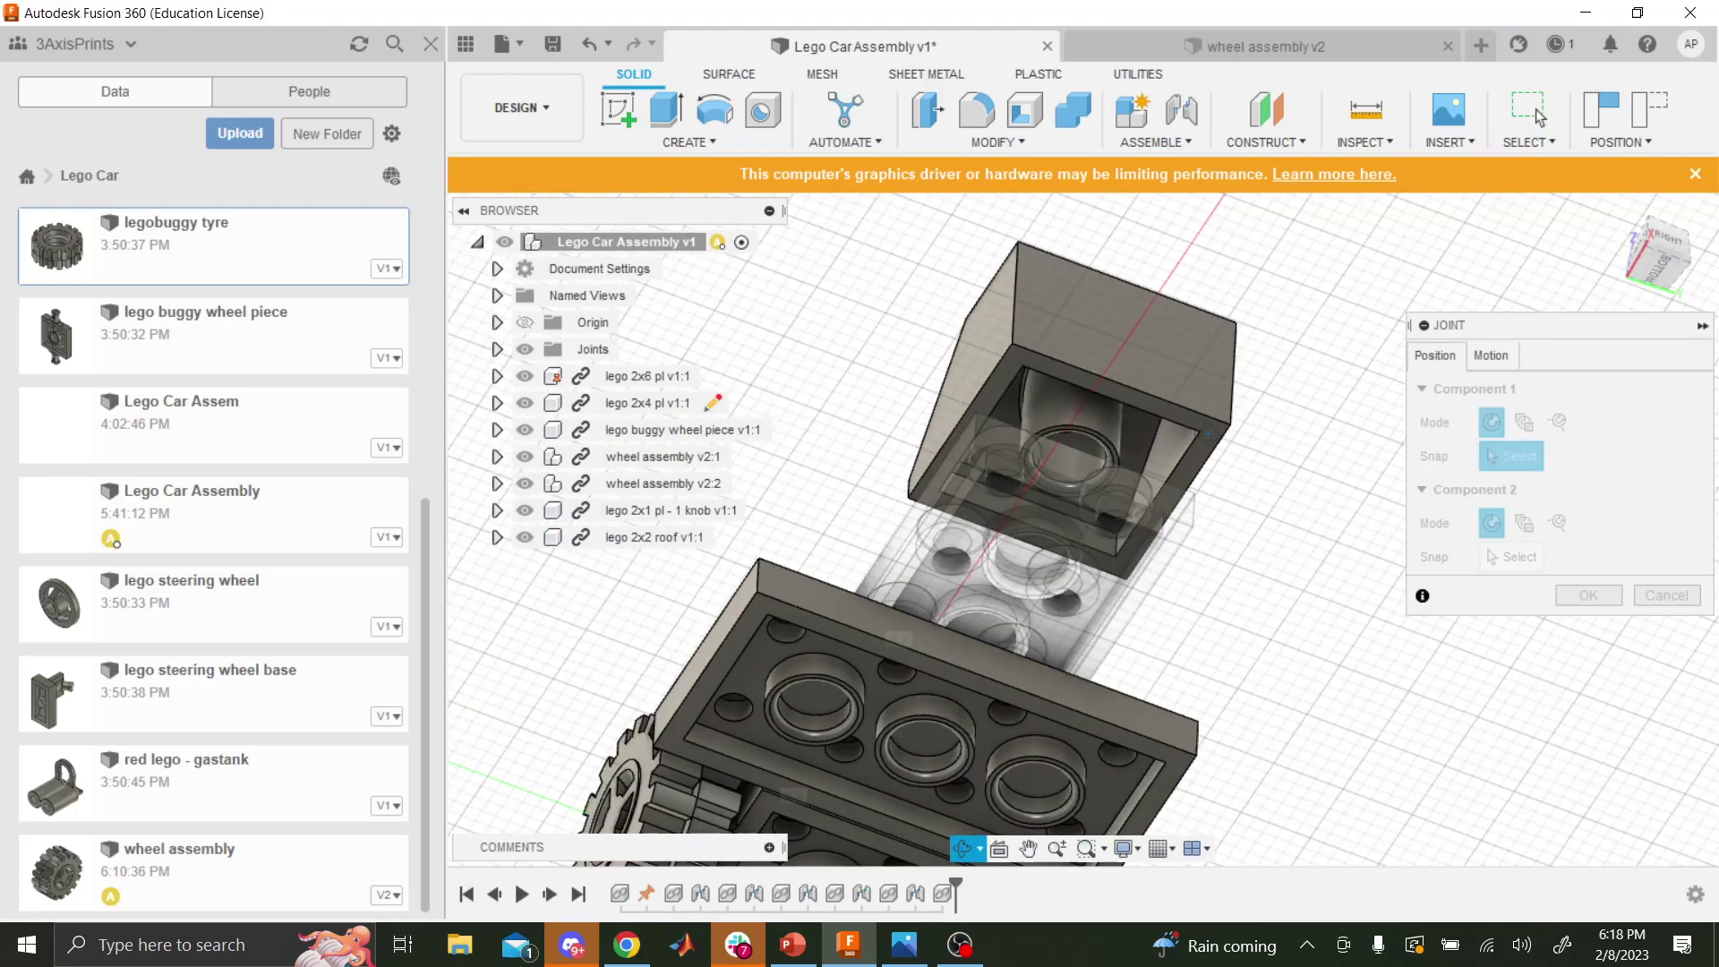
pyautogui.press('Escape')
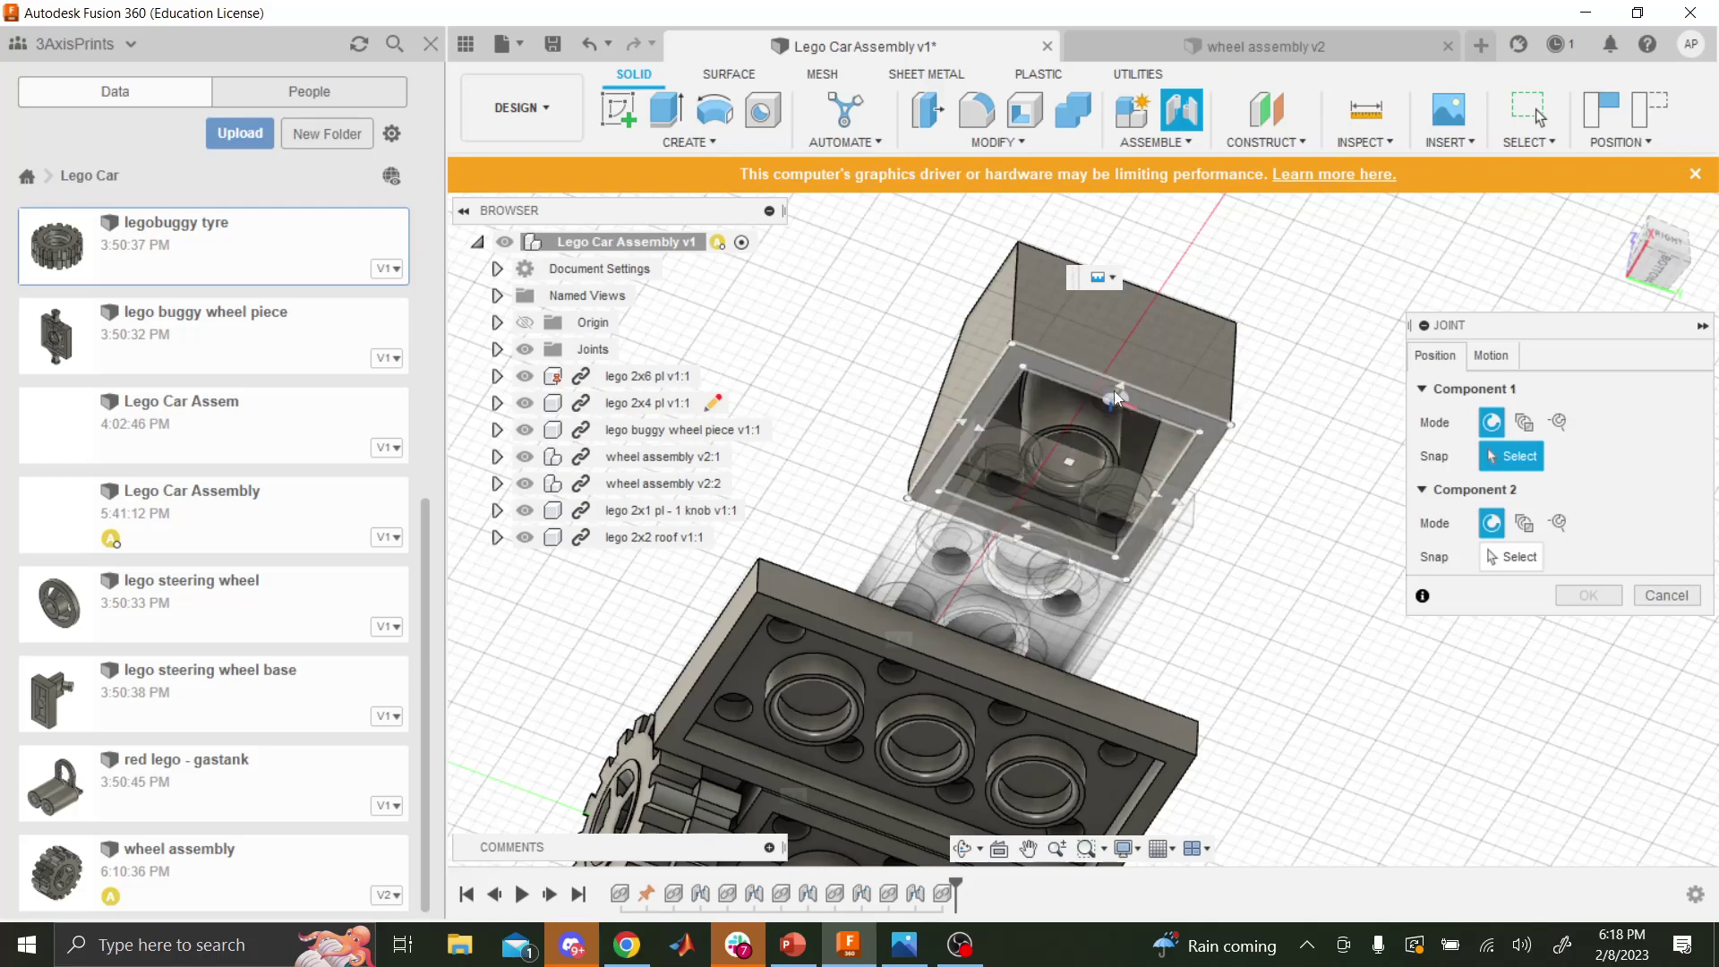
pyautogui.click(1116, 383)
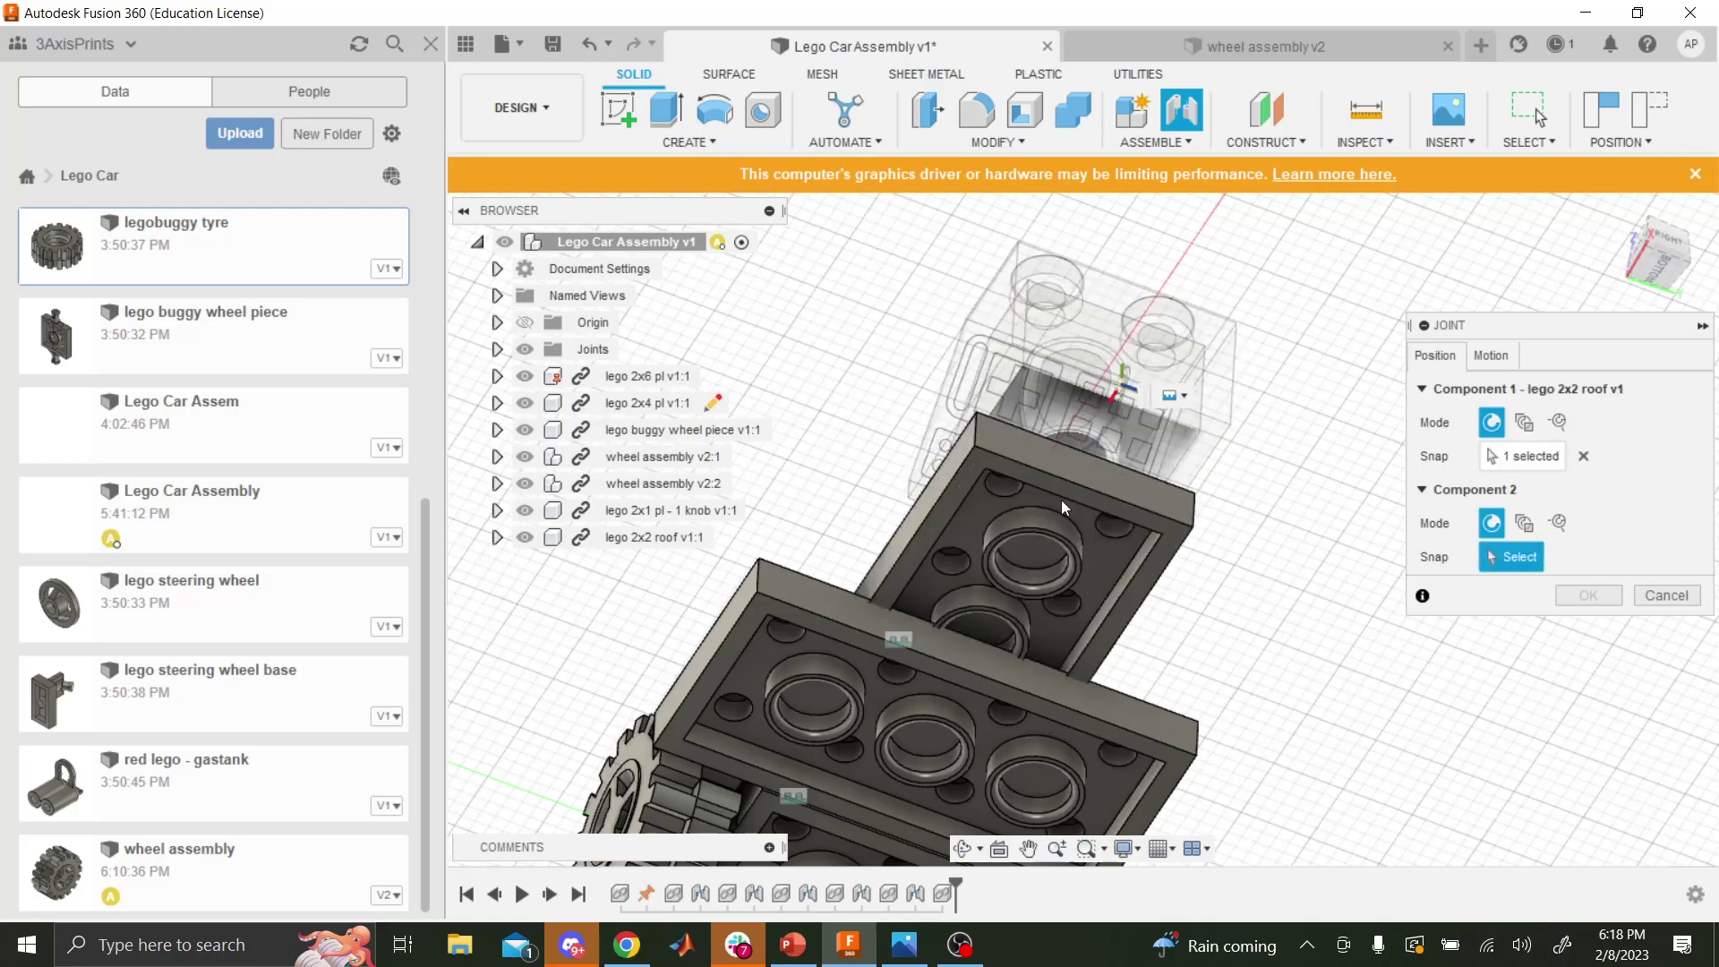
pyautogui.click(1103, 453)
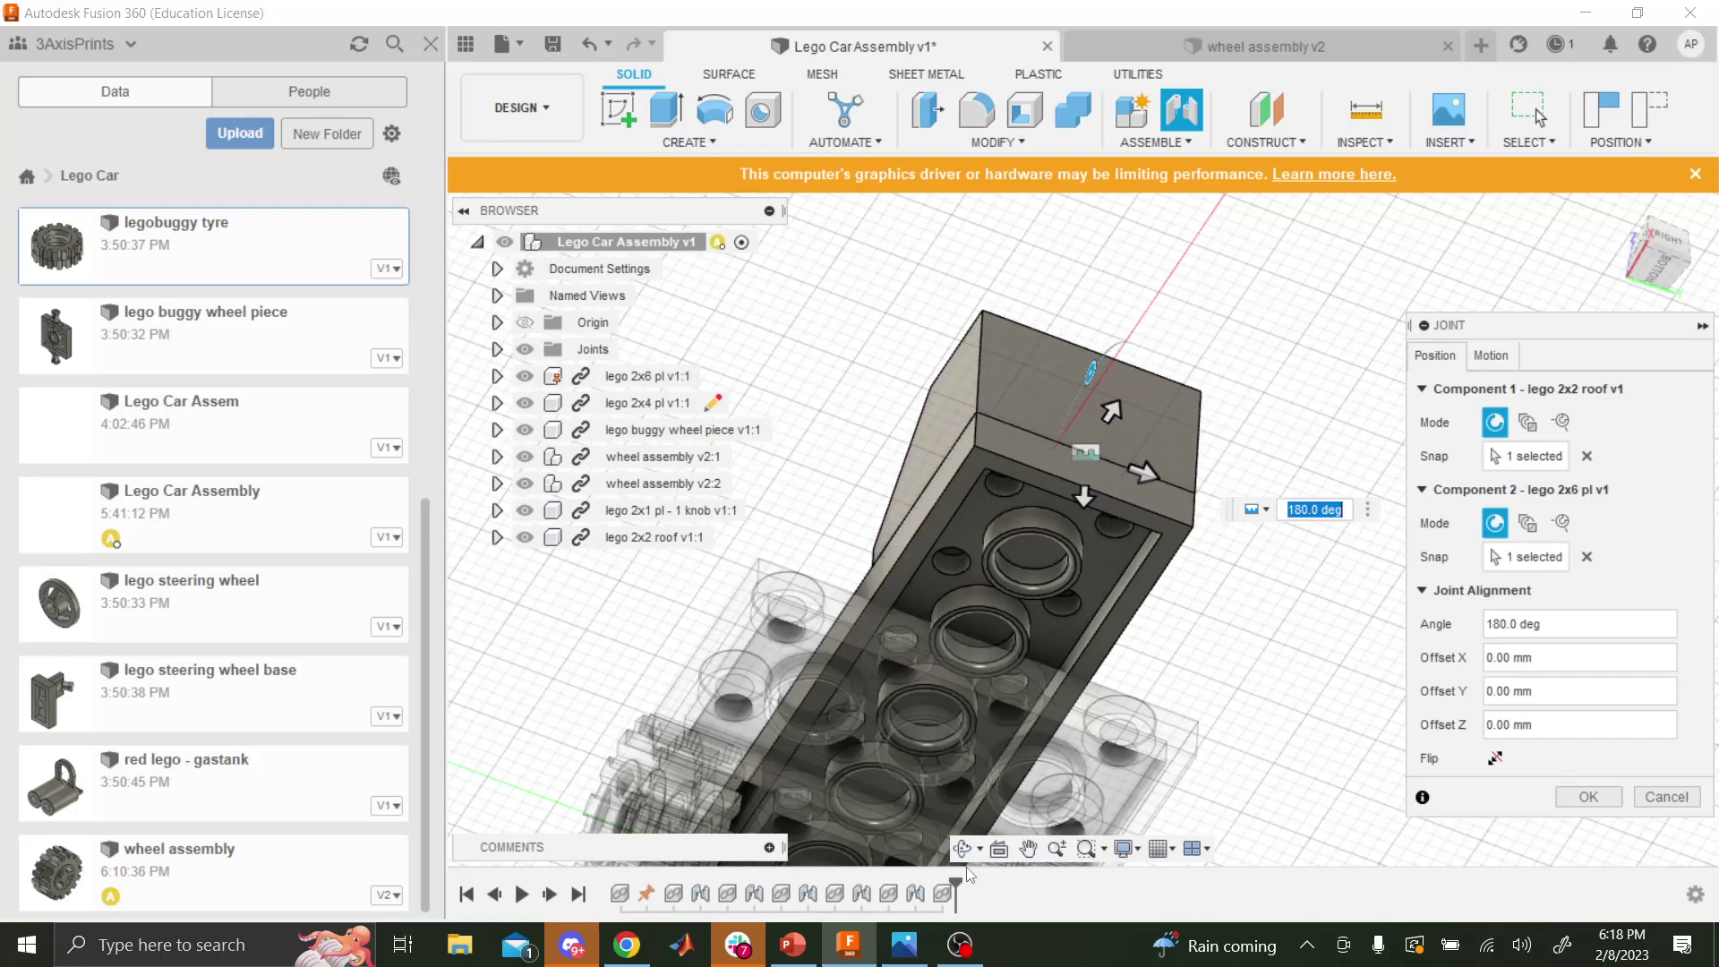
pyautogui.click(1589, 796)
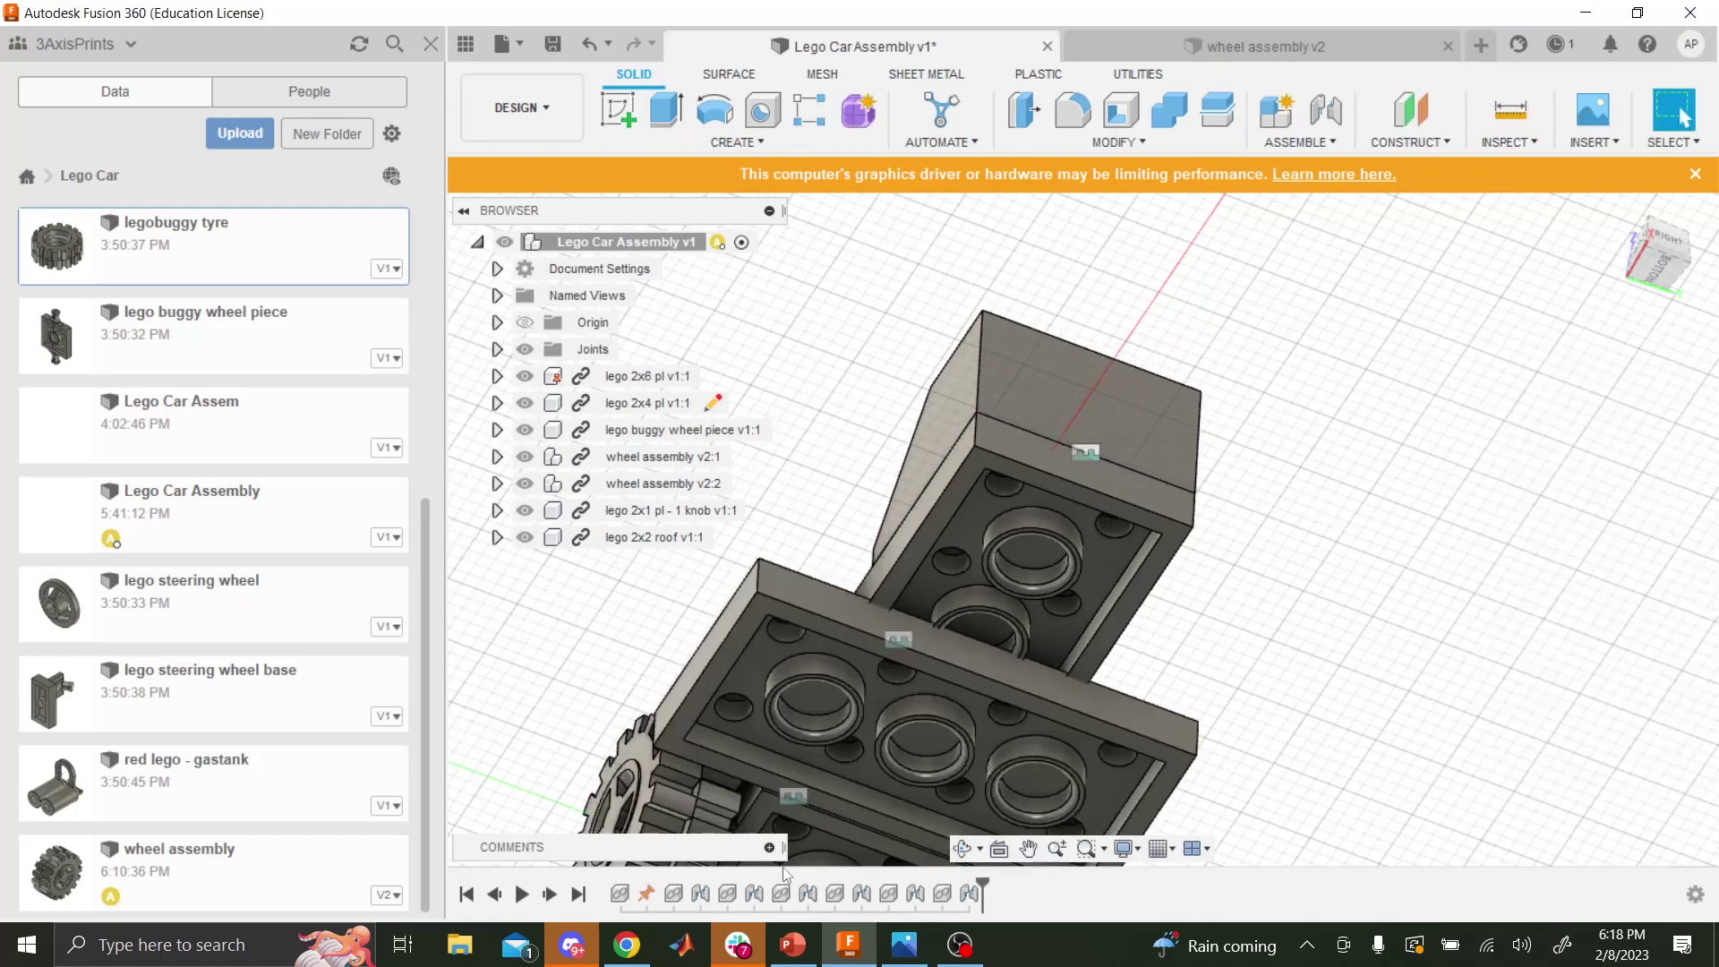
# - Insert the lego steering wheel base, rotate it 90° about X, and raise it 10 mm
pyautogui.click(963, 848)
pyautogui.moveTo(993, 770); pyautogui.dragTo(905, 555)
pyautogui.press('Escape')
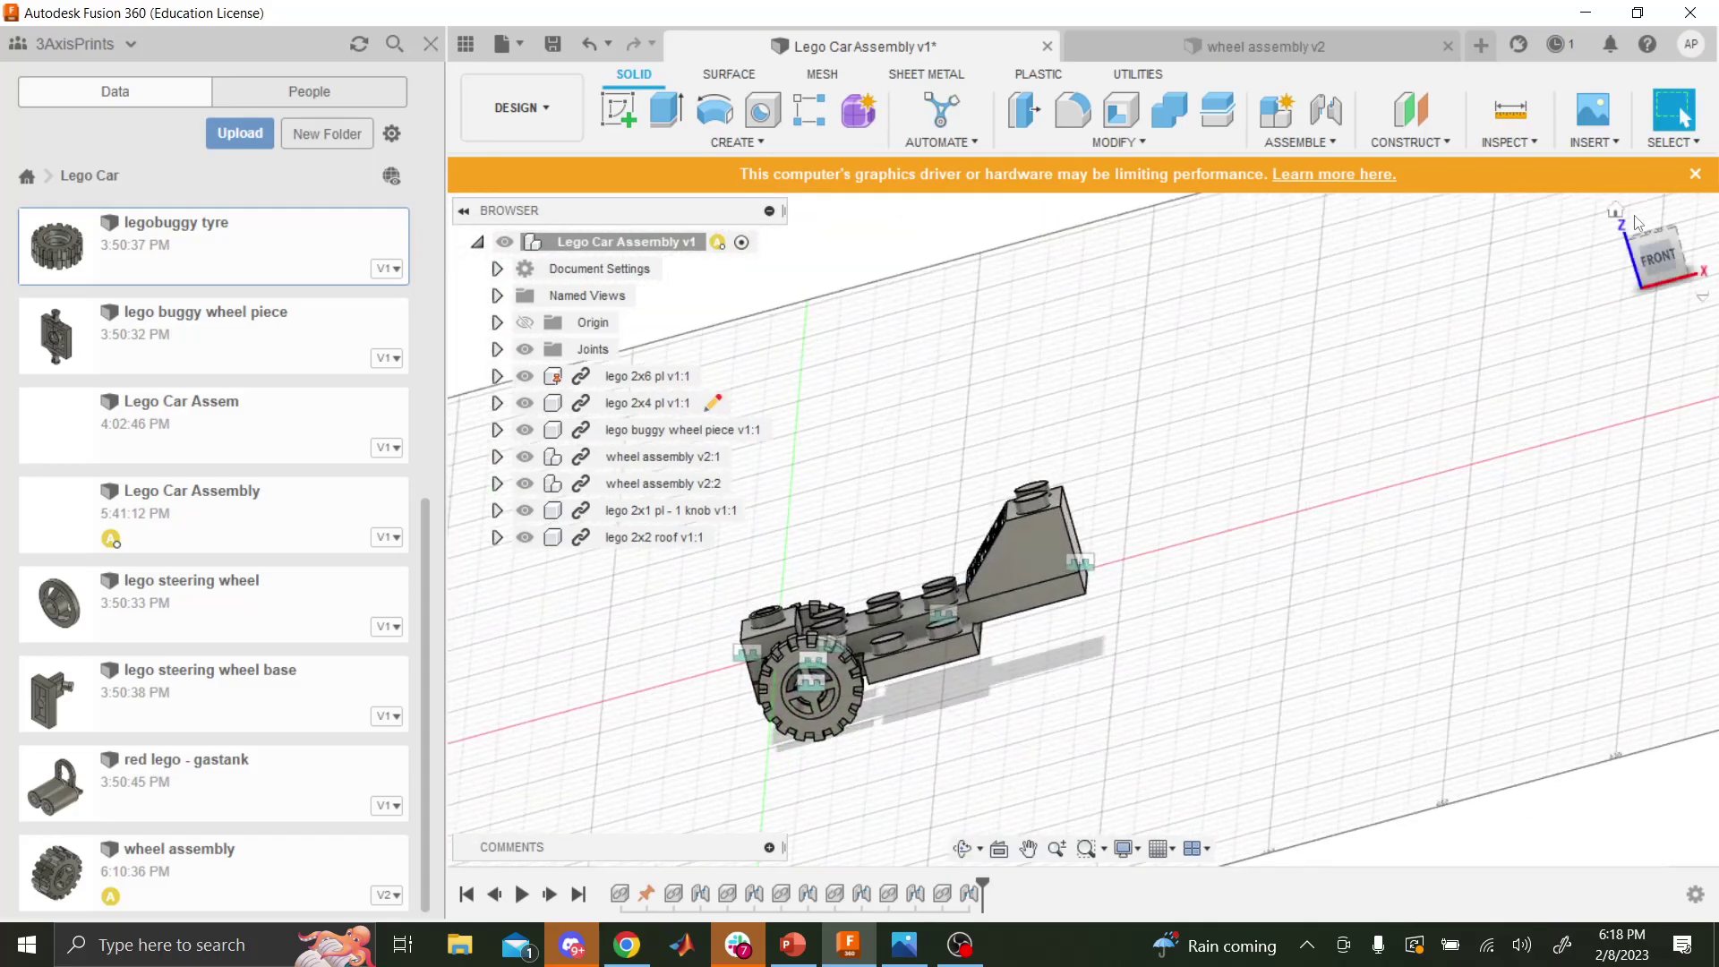
pyautogui.click(1615, 215)
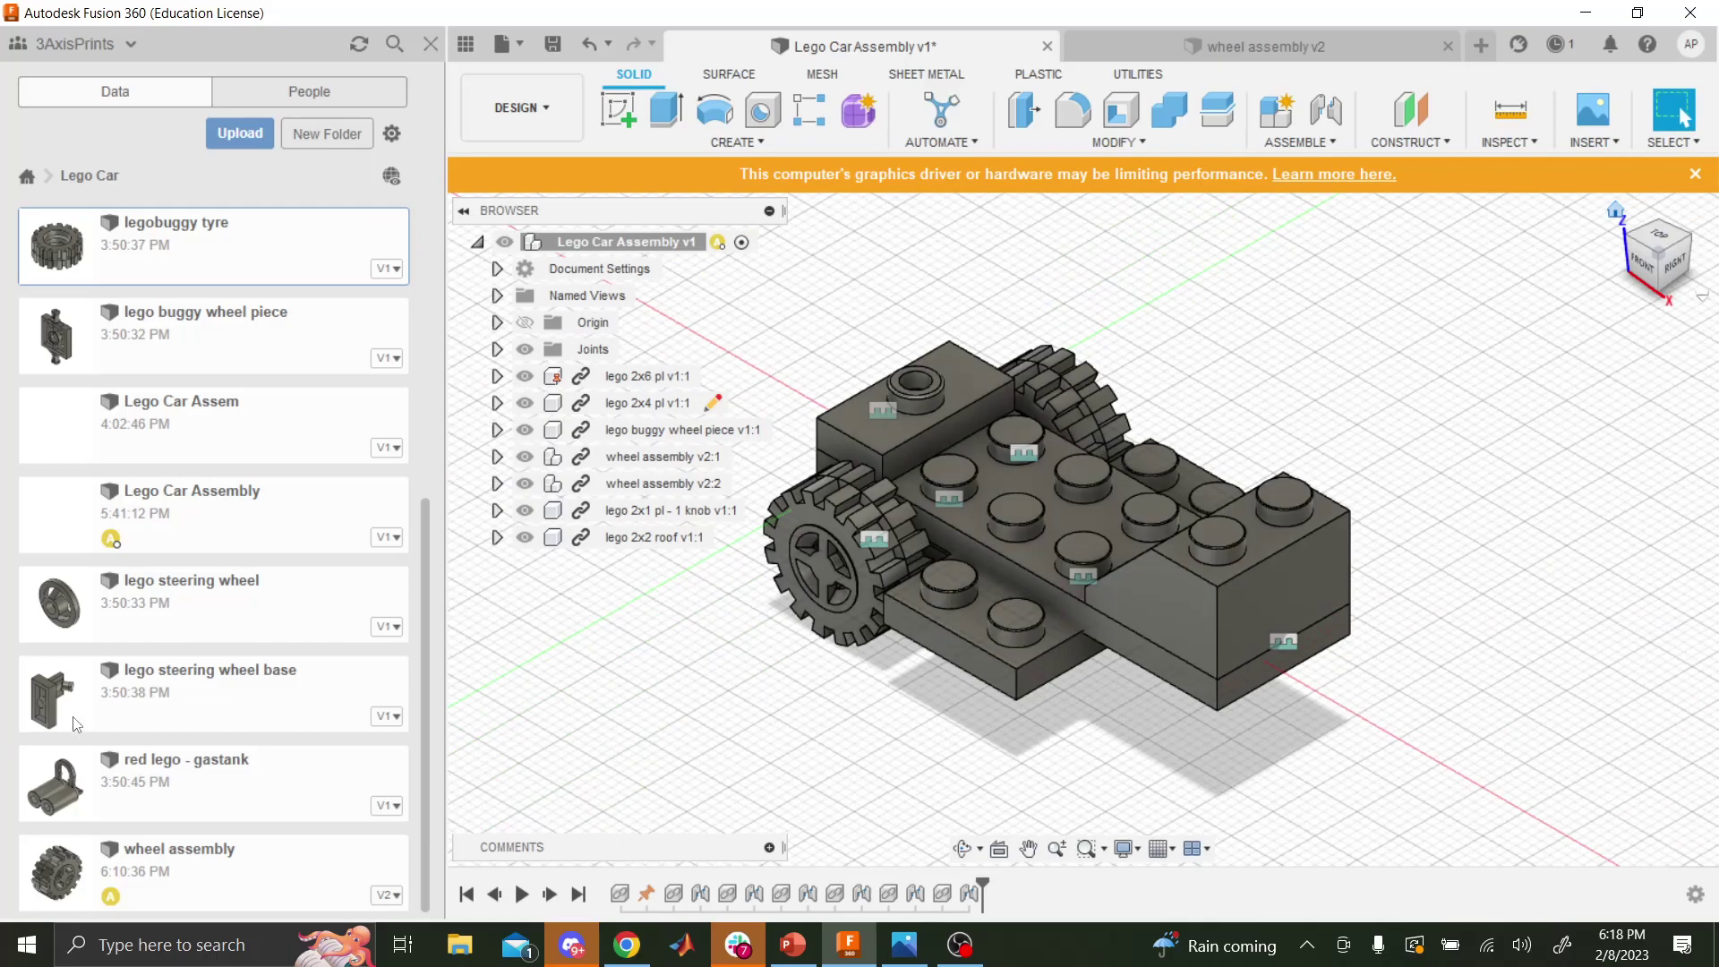
pyautogui.moveTo(76, 723); pyautogui.dragTo(1334, 317)
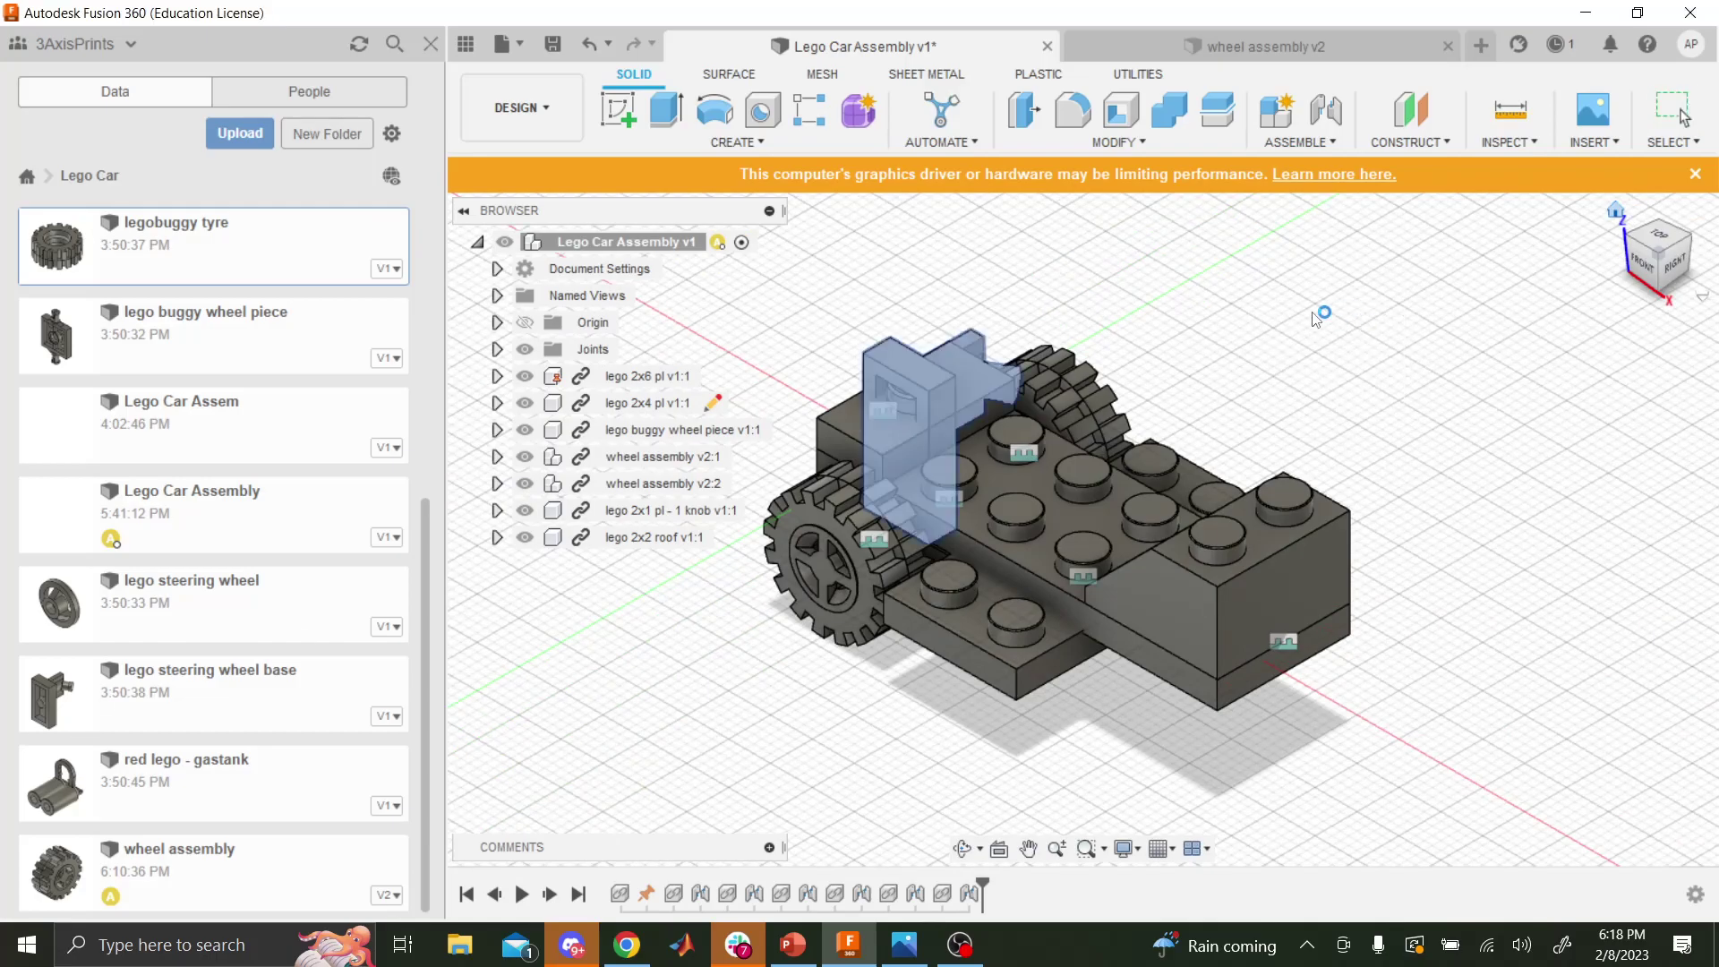
pyautogui.moveTo(931, 340); pyautogui.dragTo(840, 463)
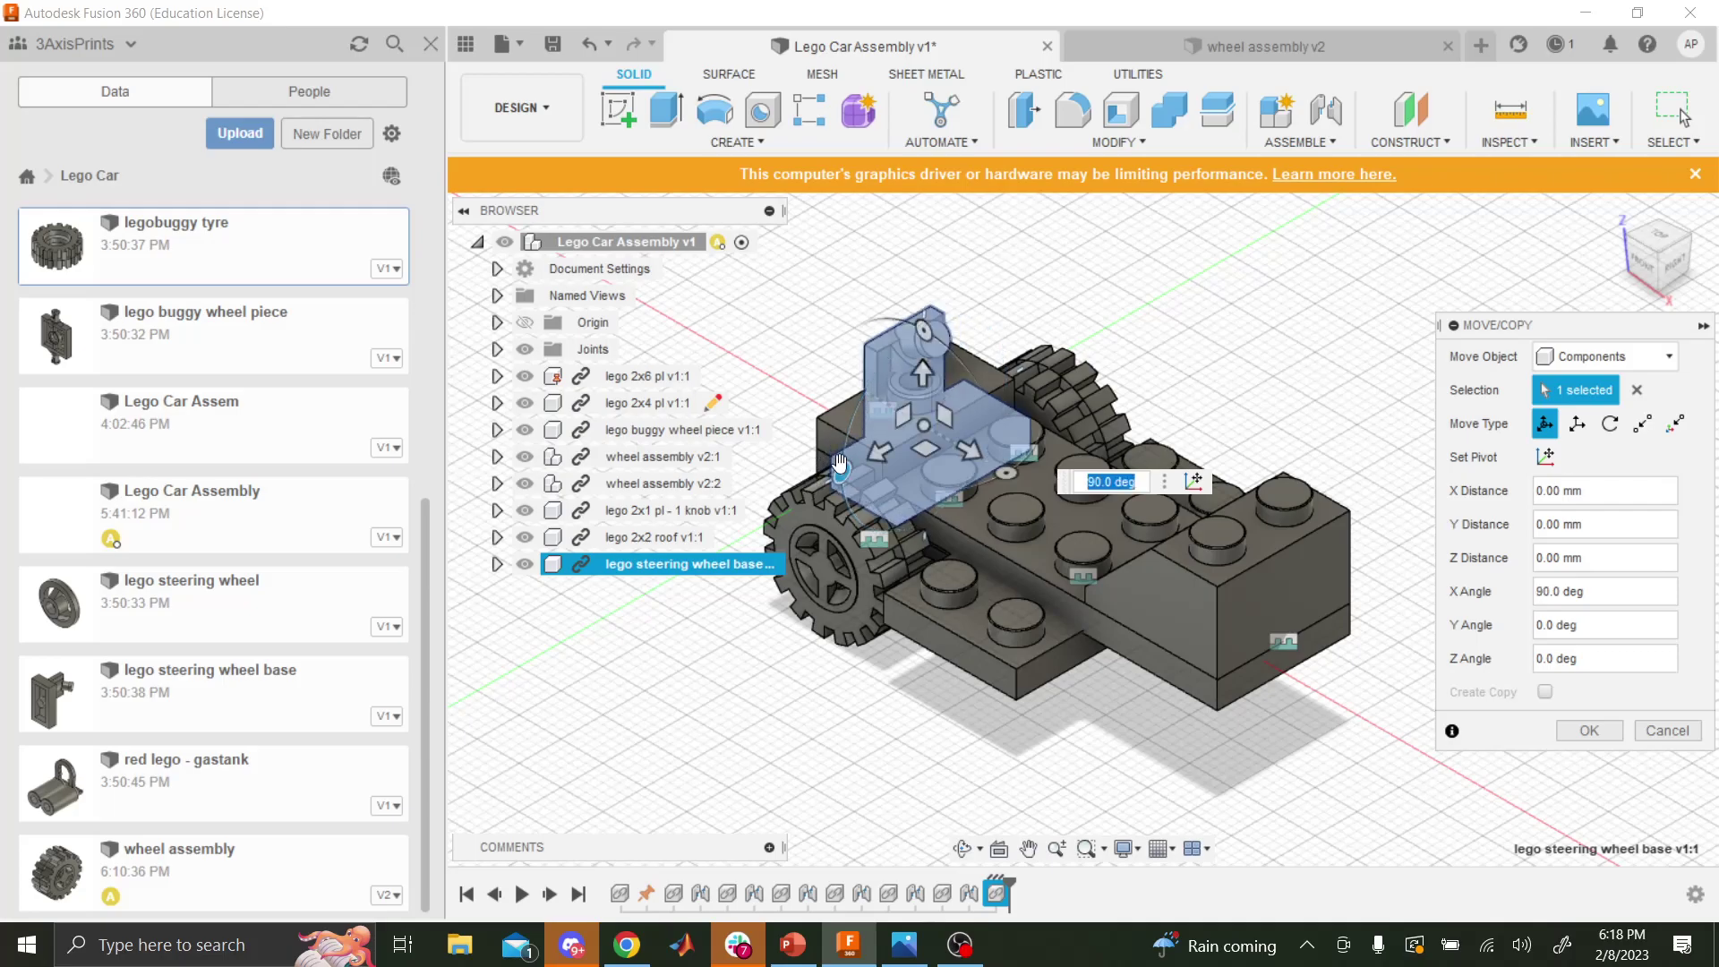
pyautogui.moveTo(941, 384); pyautogui.dragTo(1021, 466)
pyautogui.press('Return')
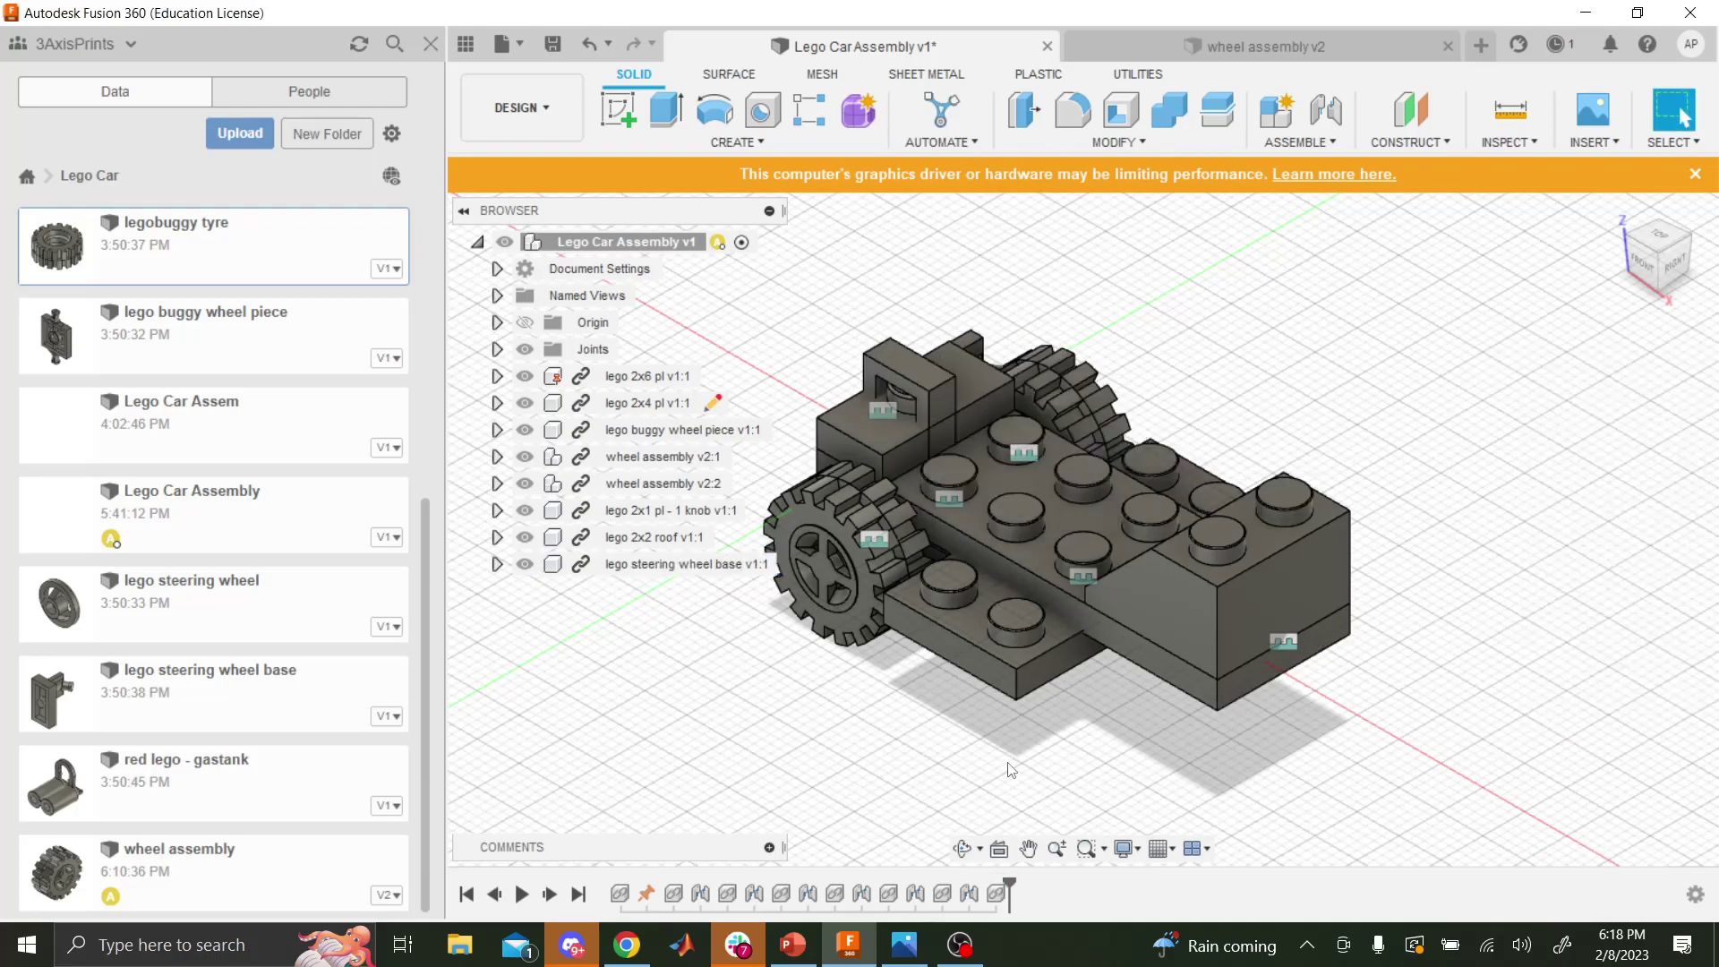
# - Move the steering wheel base -17 mm along X onto the front 2x1 brick
pyautogui.click(1164, 145)
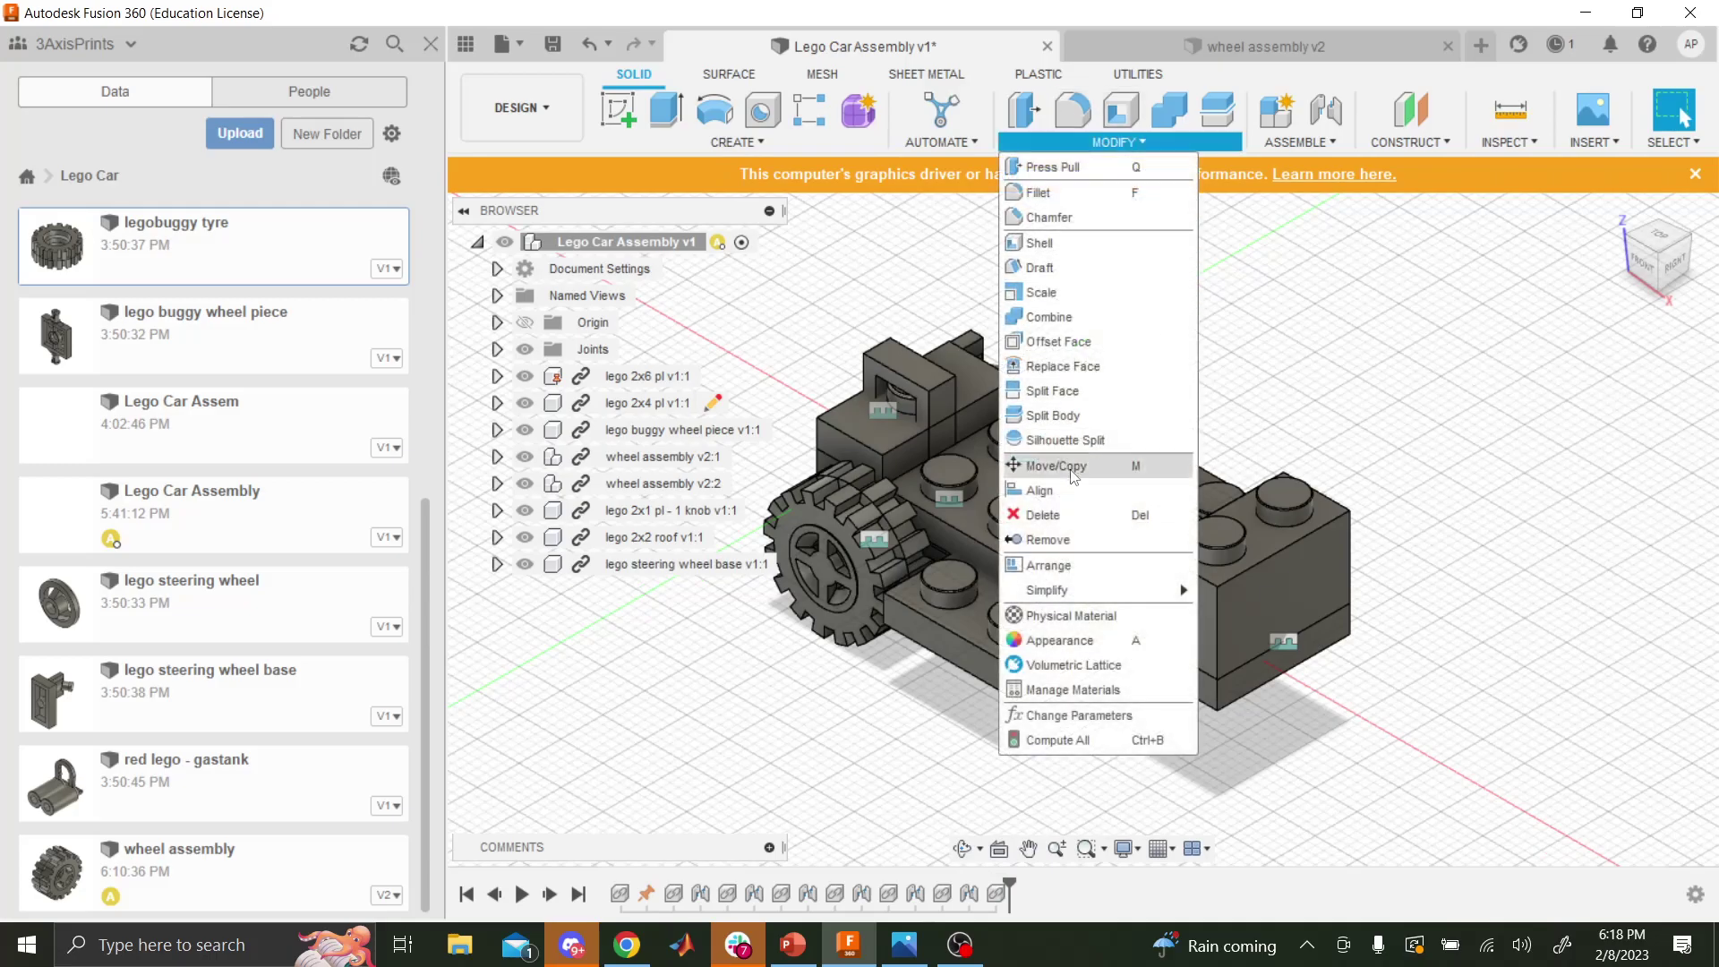
pyautogui.click(1056, 465)
pyautogui.click(936, 398)
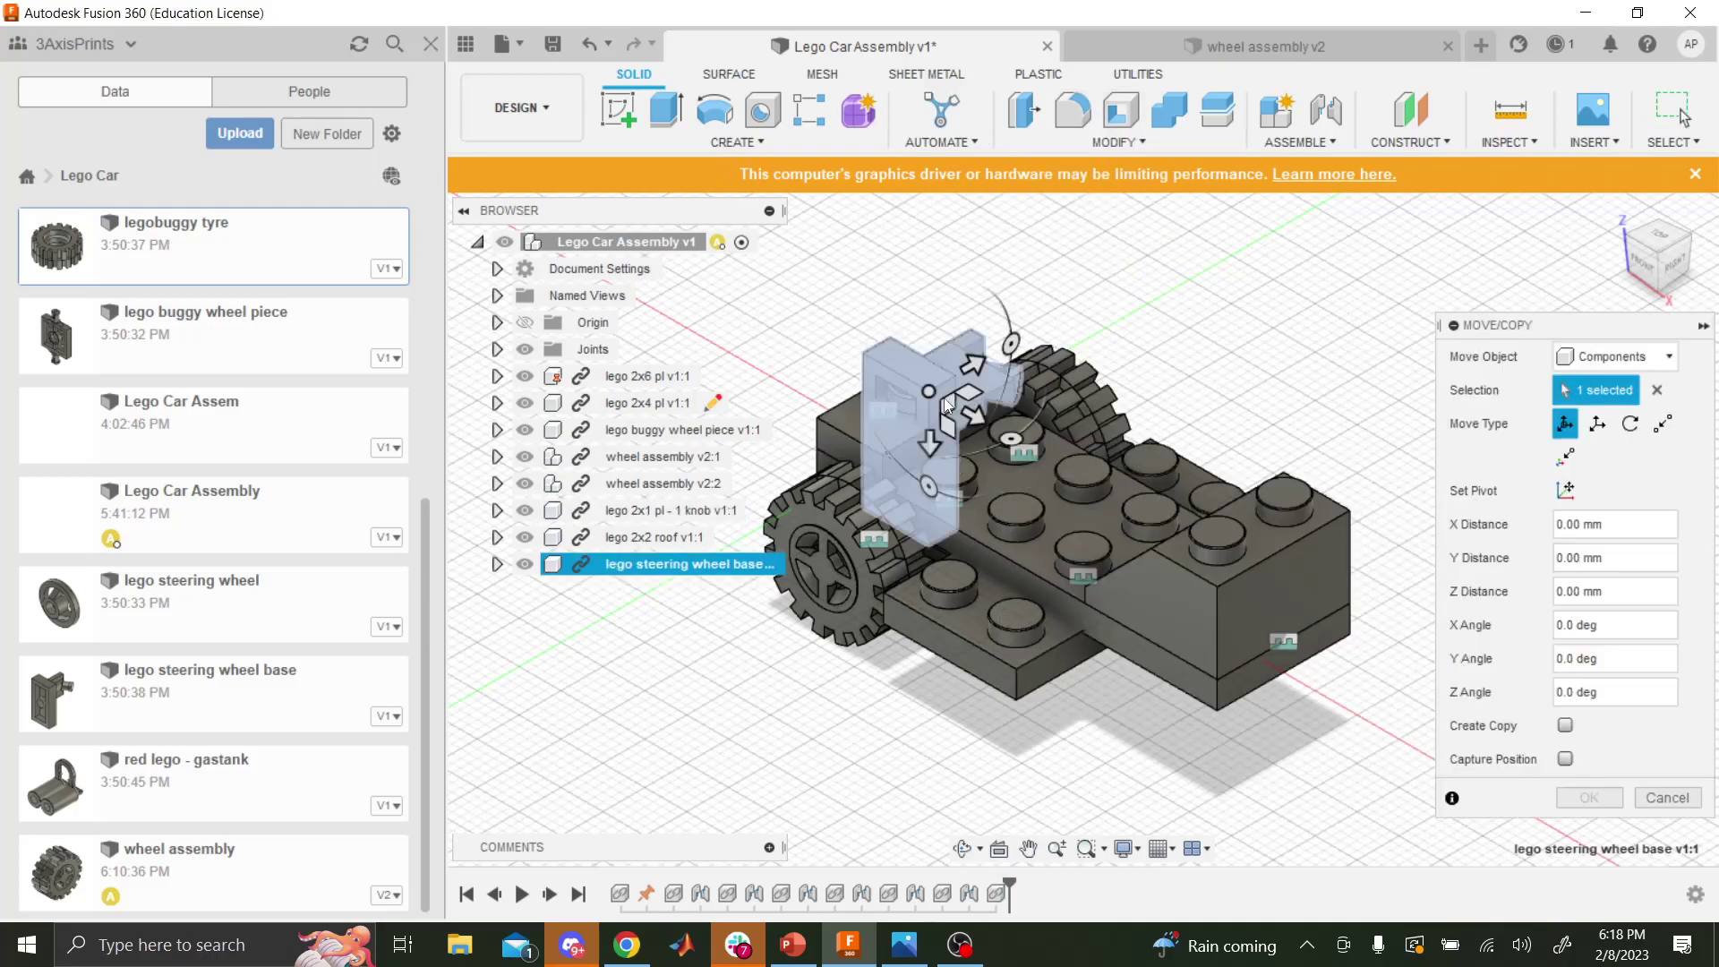
pyautogui.moveTo(931, 443); pyautogui.dragTo(1040, 496)
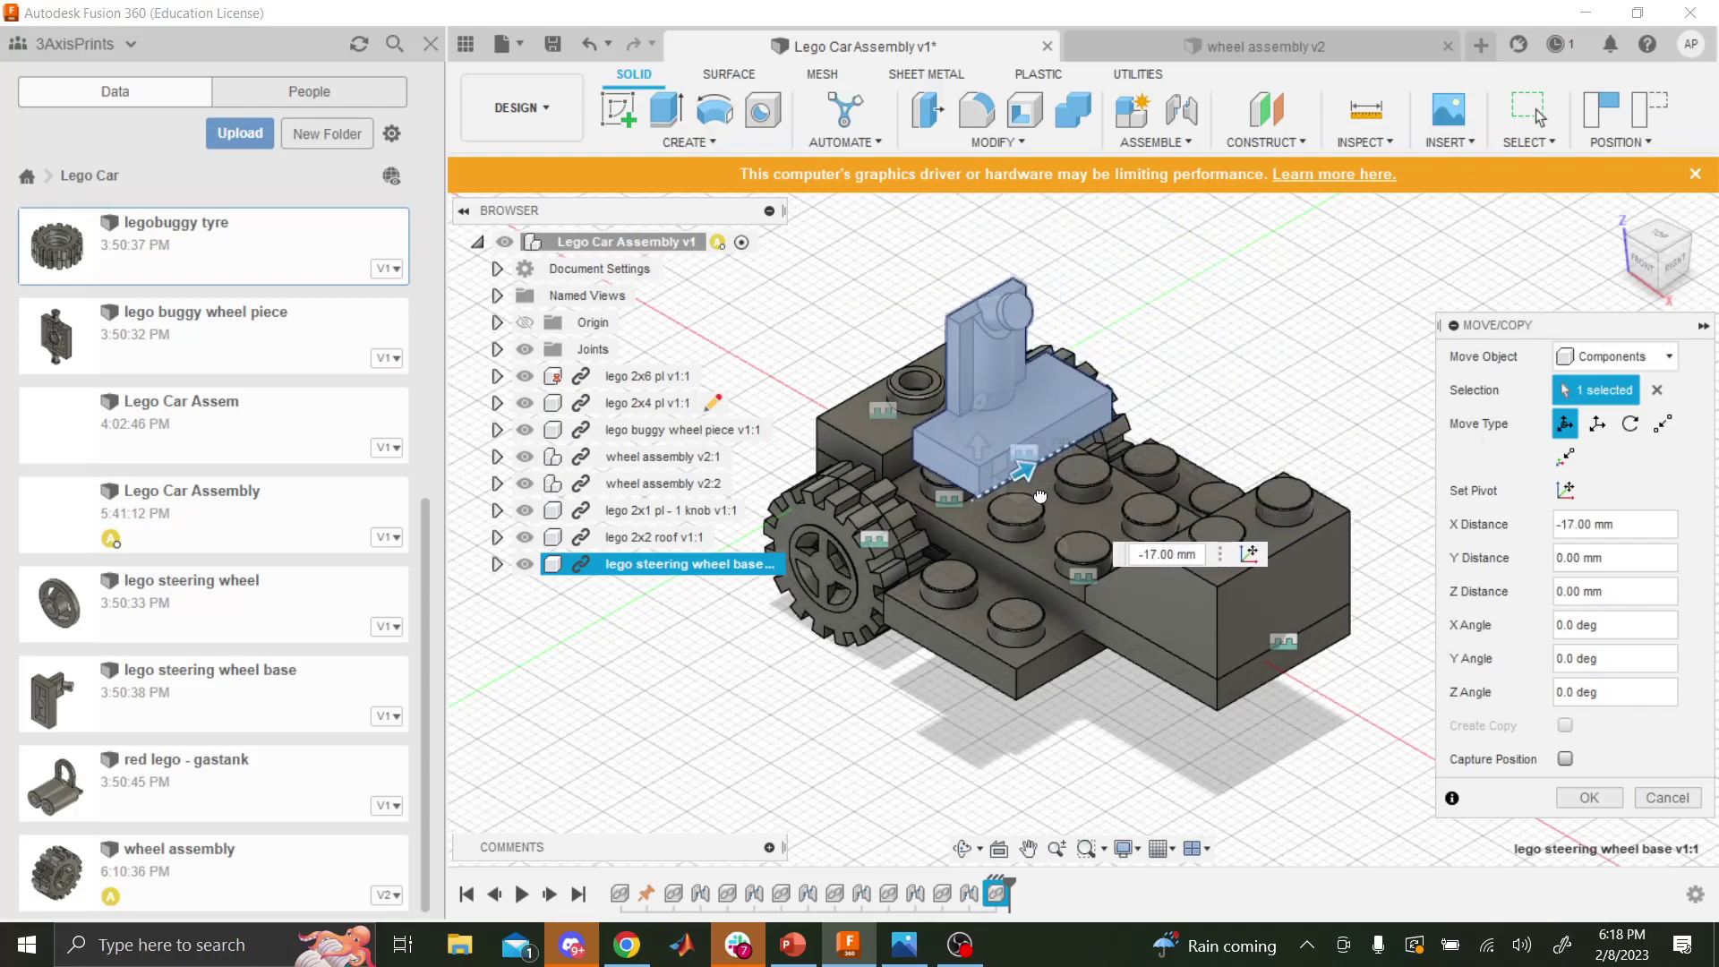
pyautogui.click(1589, 797)
pyautogui.click(966, 848)
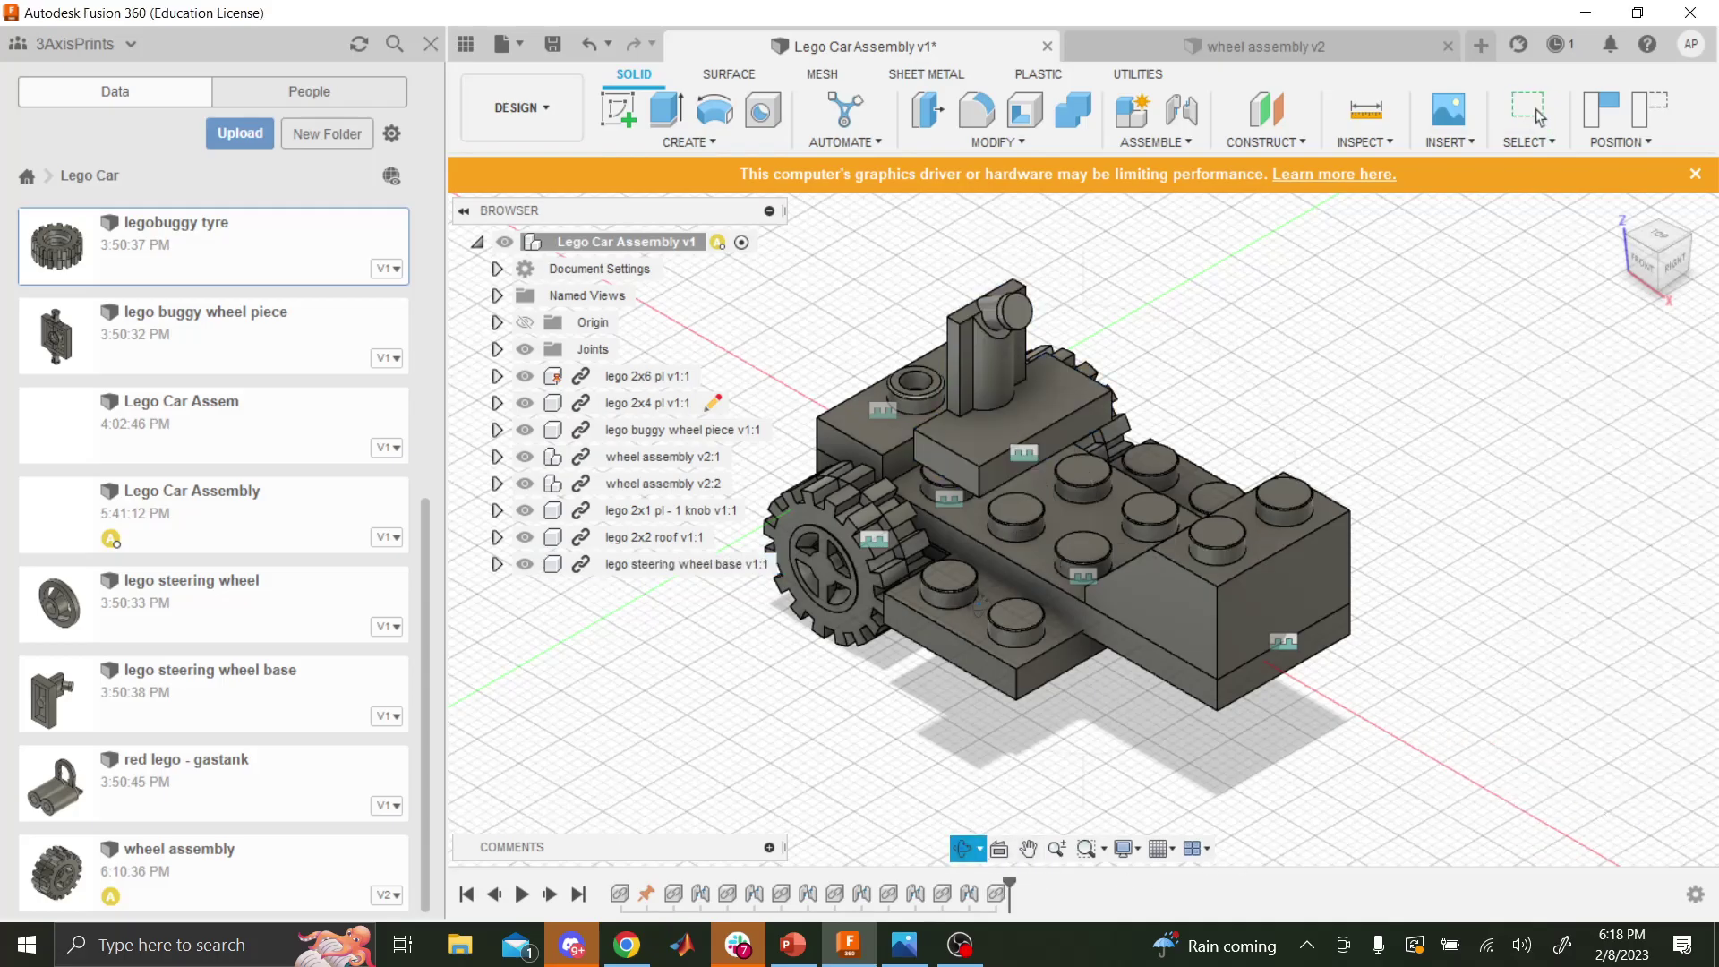
pyautogui.moveTo(985, 582); pyautogui.dragTo(1005, 265)
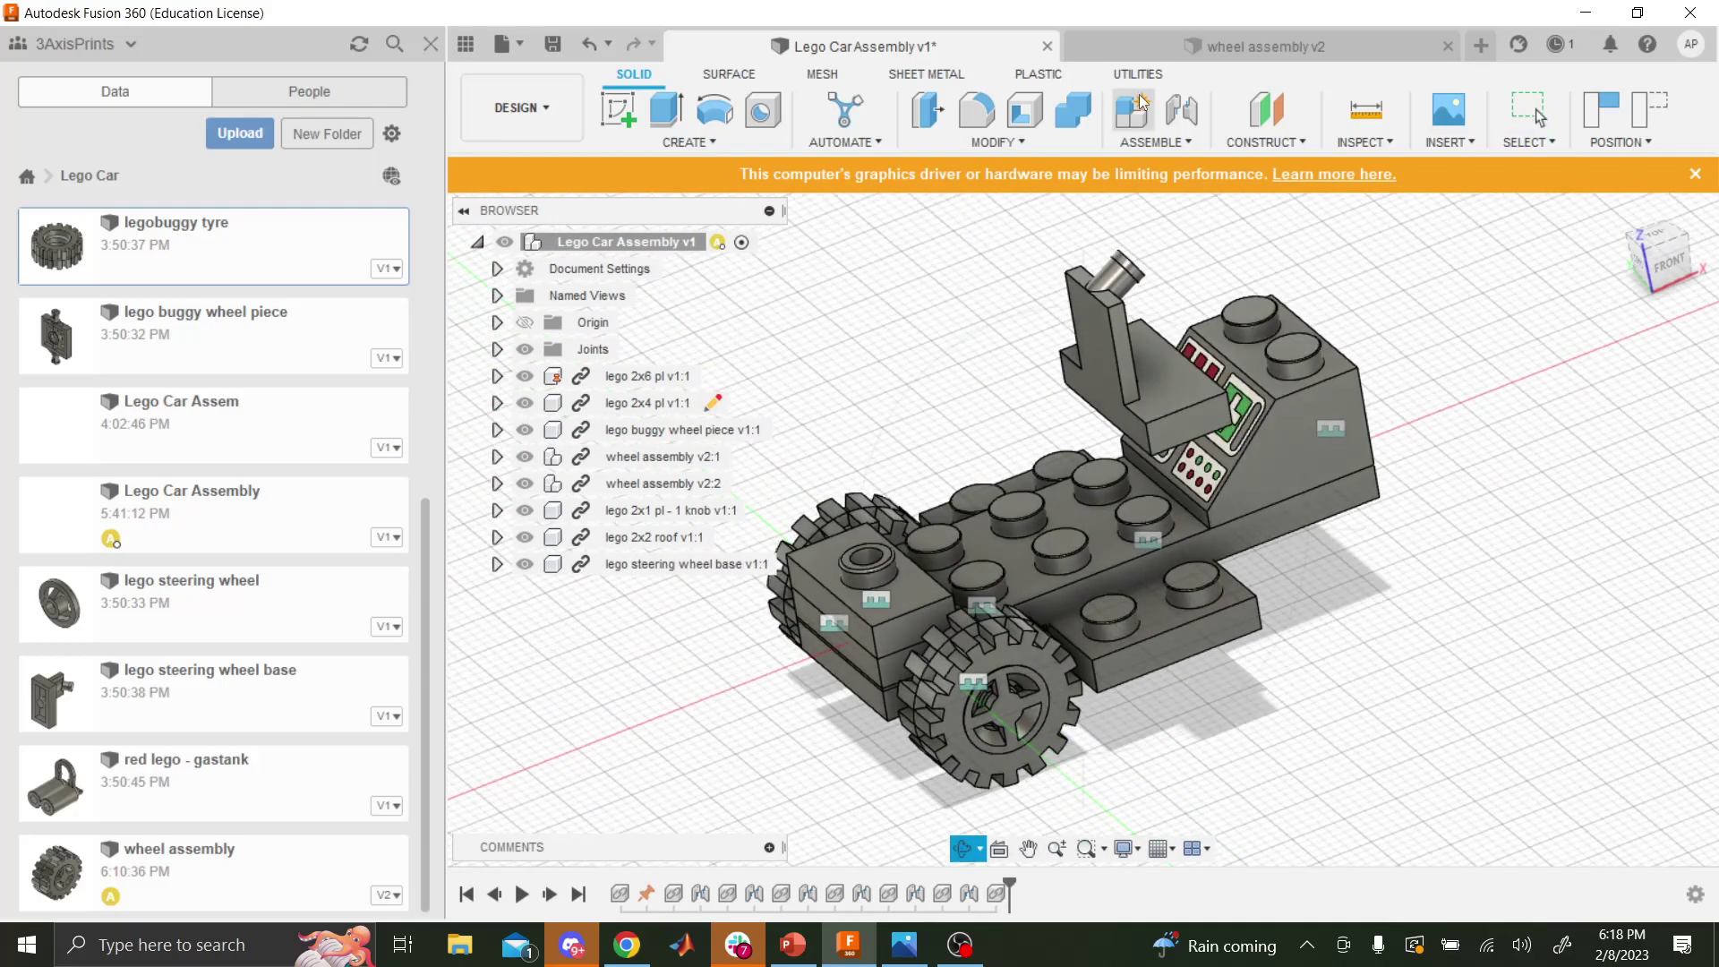
# - Joint the steering wheel base onto the 2x1 one-knob plate, then insert the lego steering wheel
pyautogui.click(1182, 110)
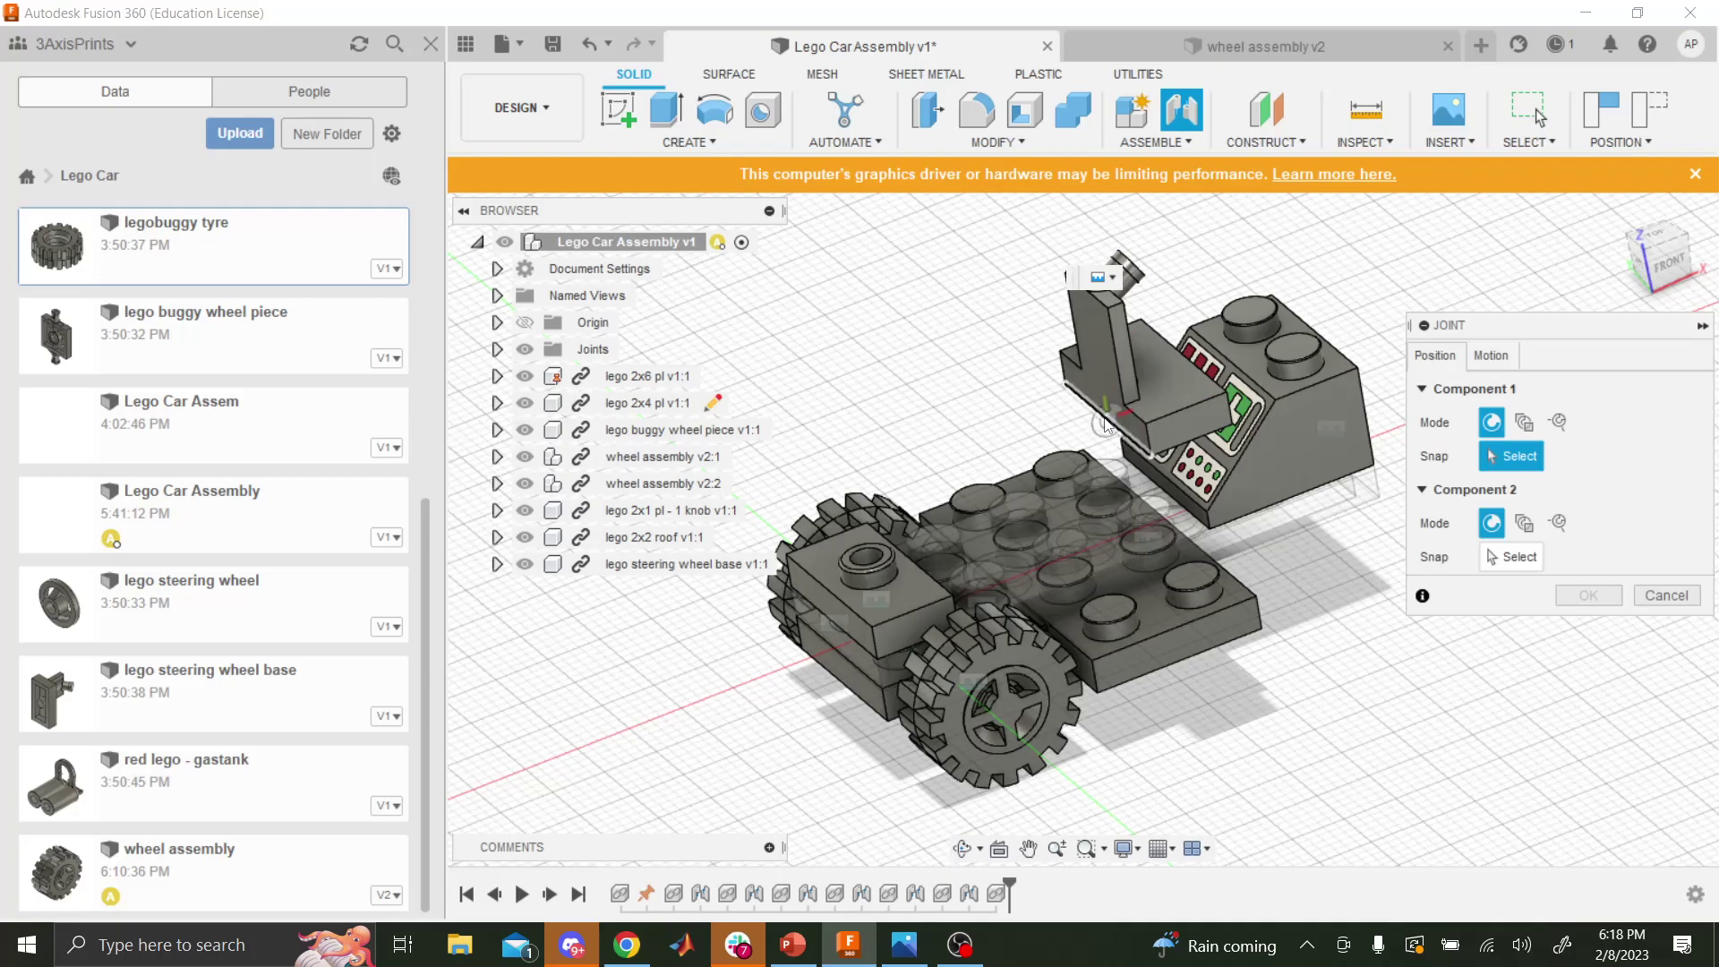
pyautogui.click(1105, 425)
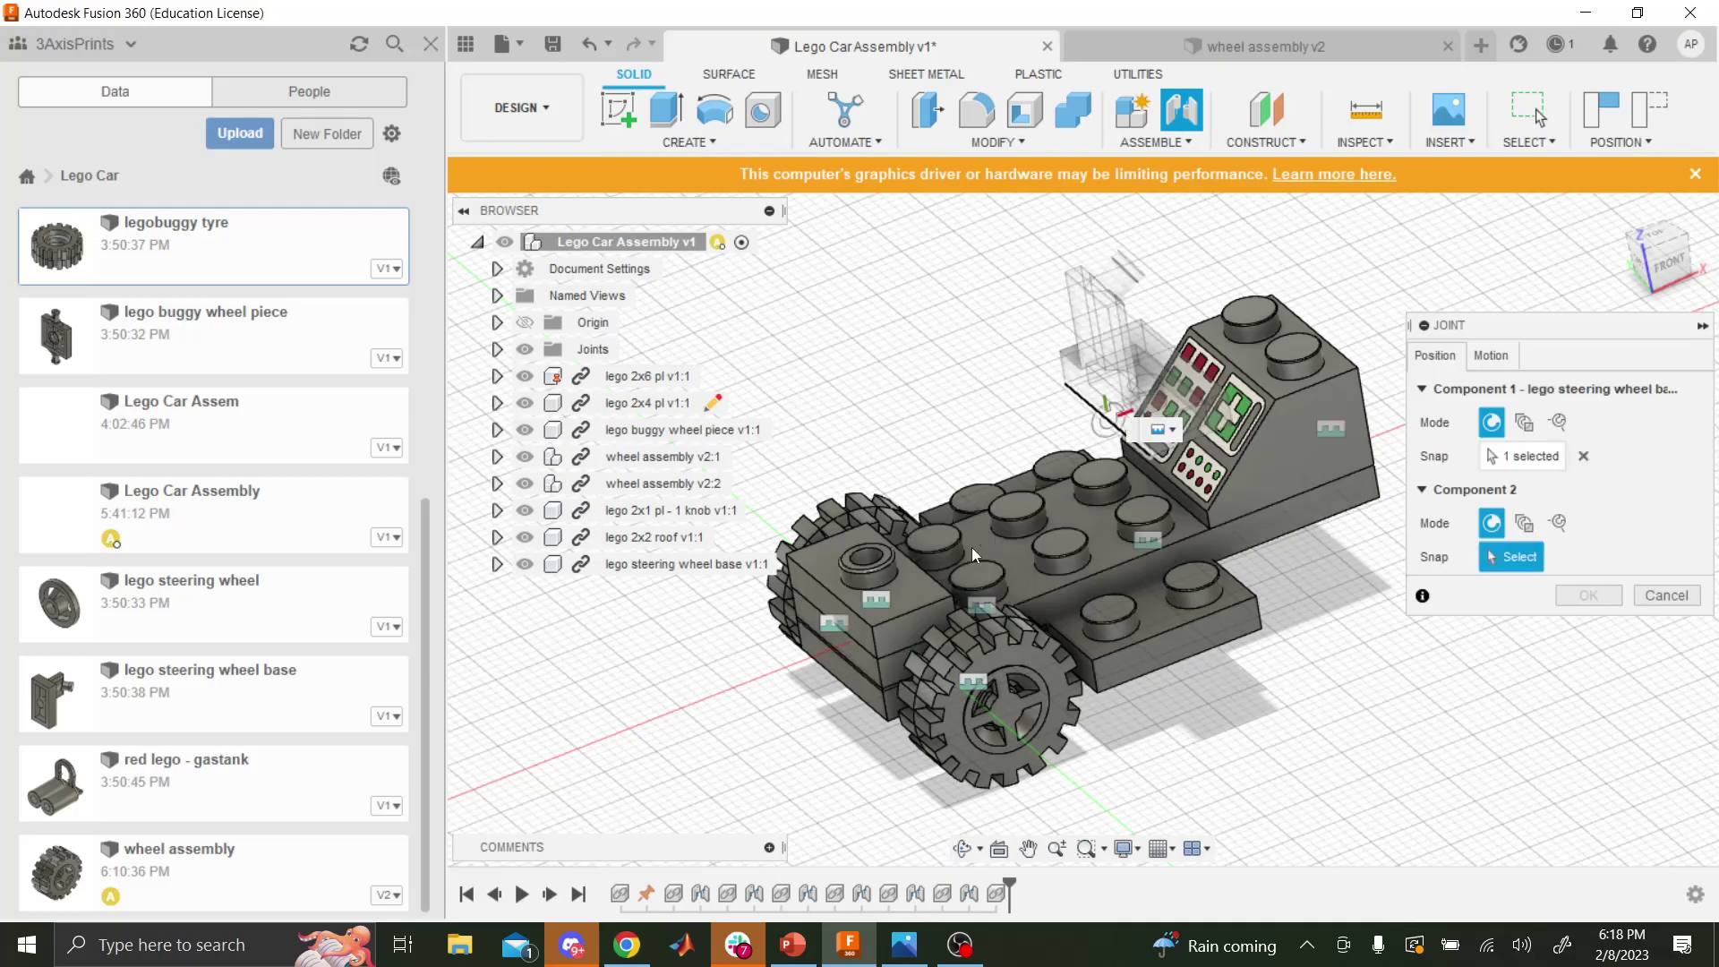
pyautogui.click(963, 848)
pyautogui.moveTo(1029, 680); pyautogui.dragTo(1155, 618)
pyautogui.scroll(5, 897, 537)
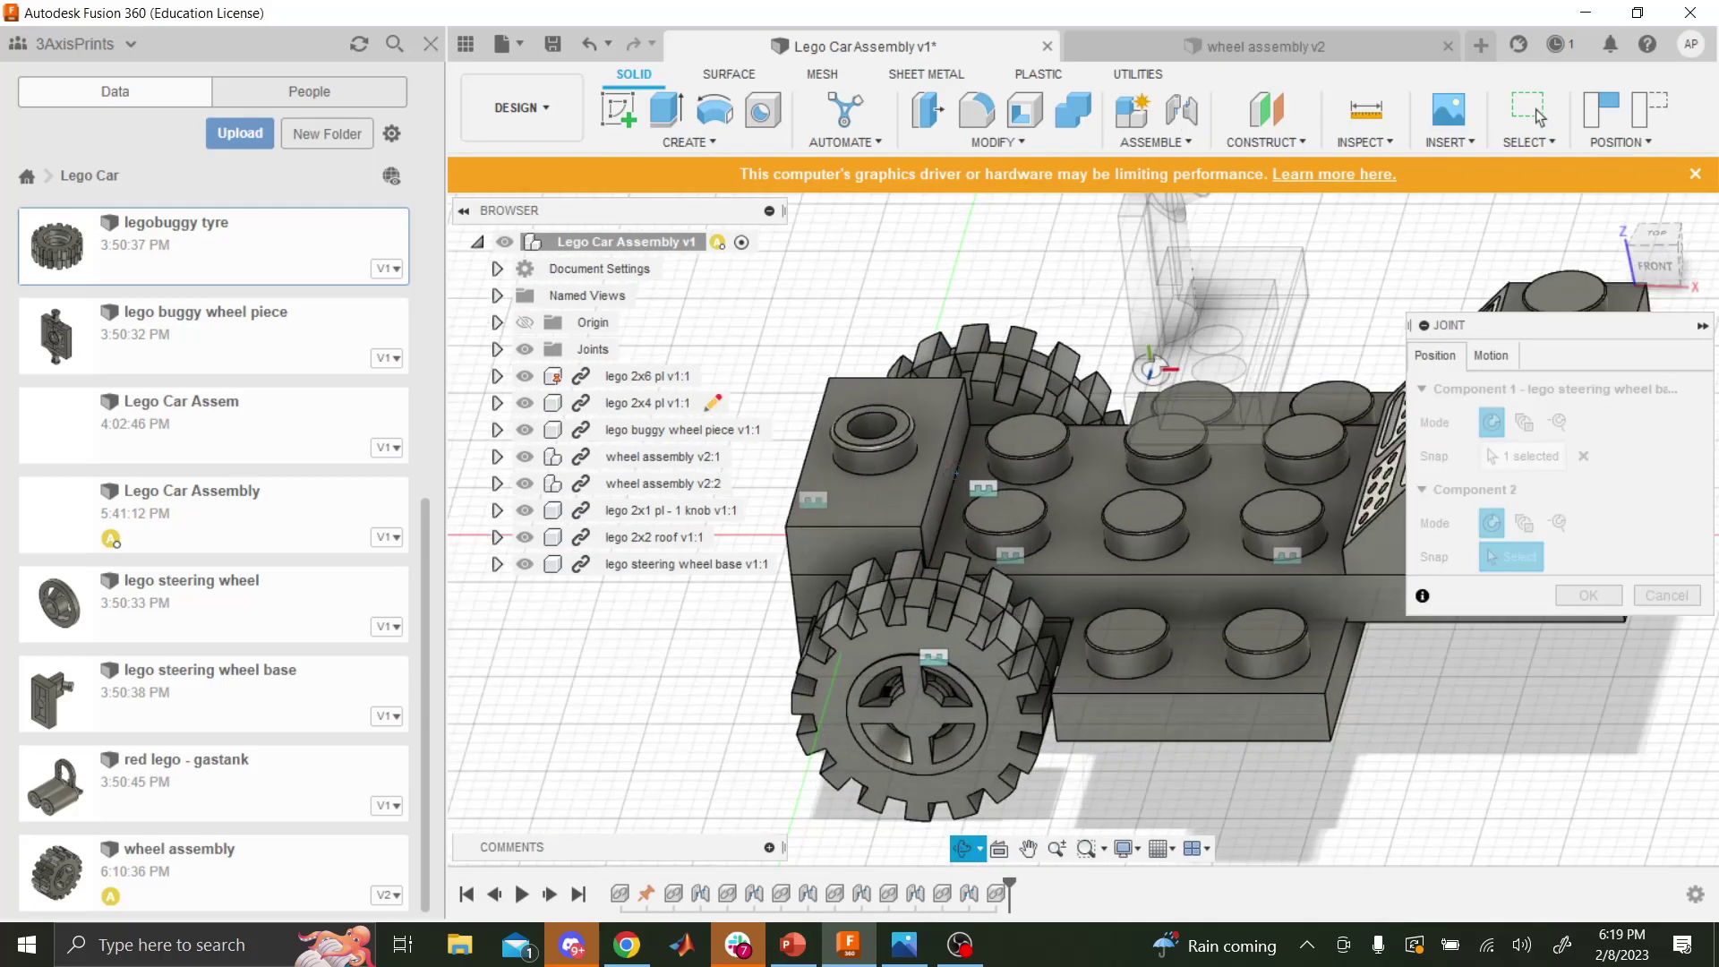
pyautogui.press('Escape')
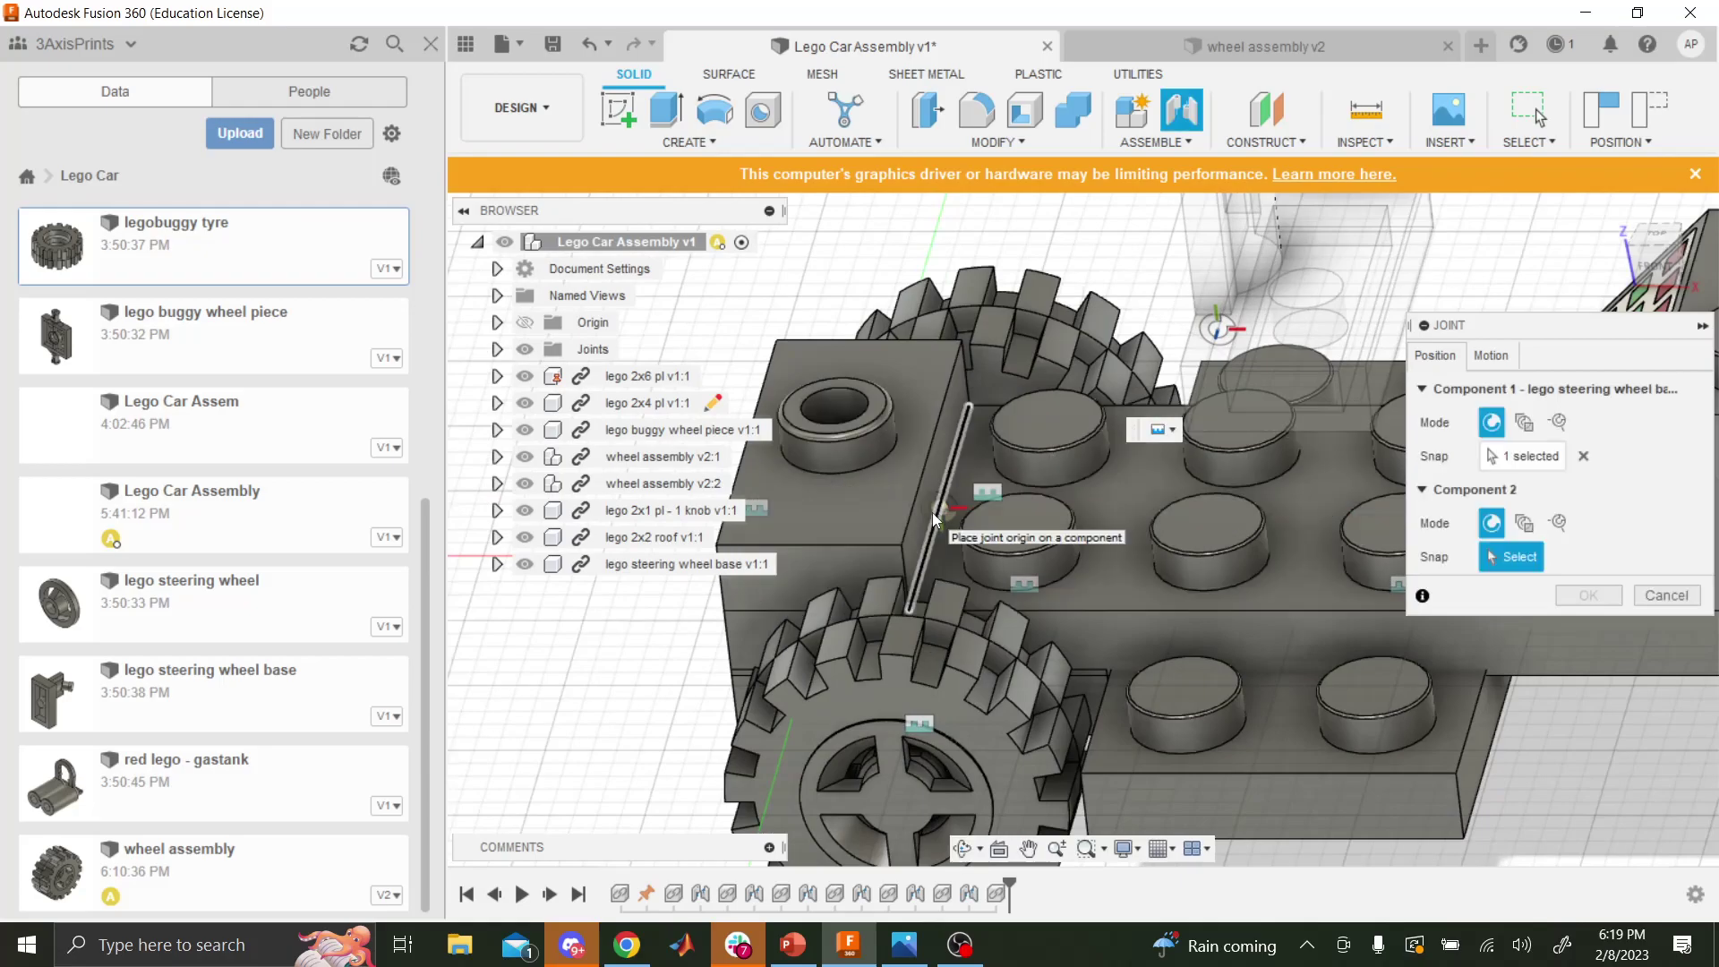
pyautogui.click(932, 512)
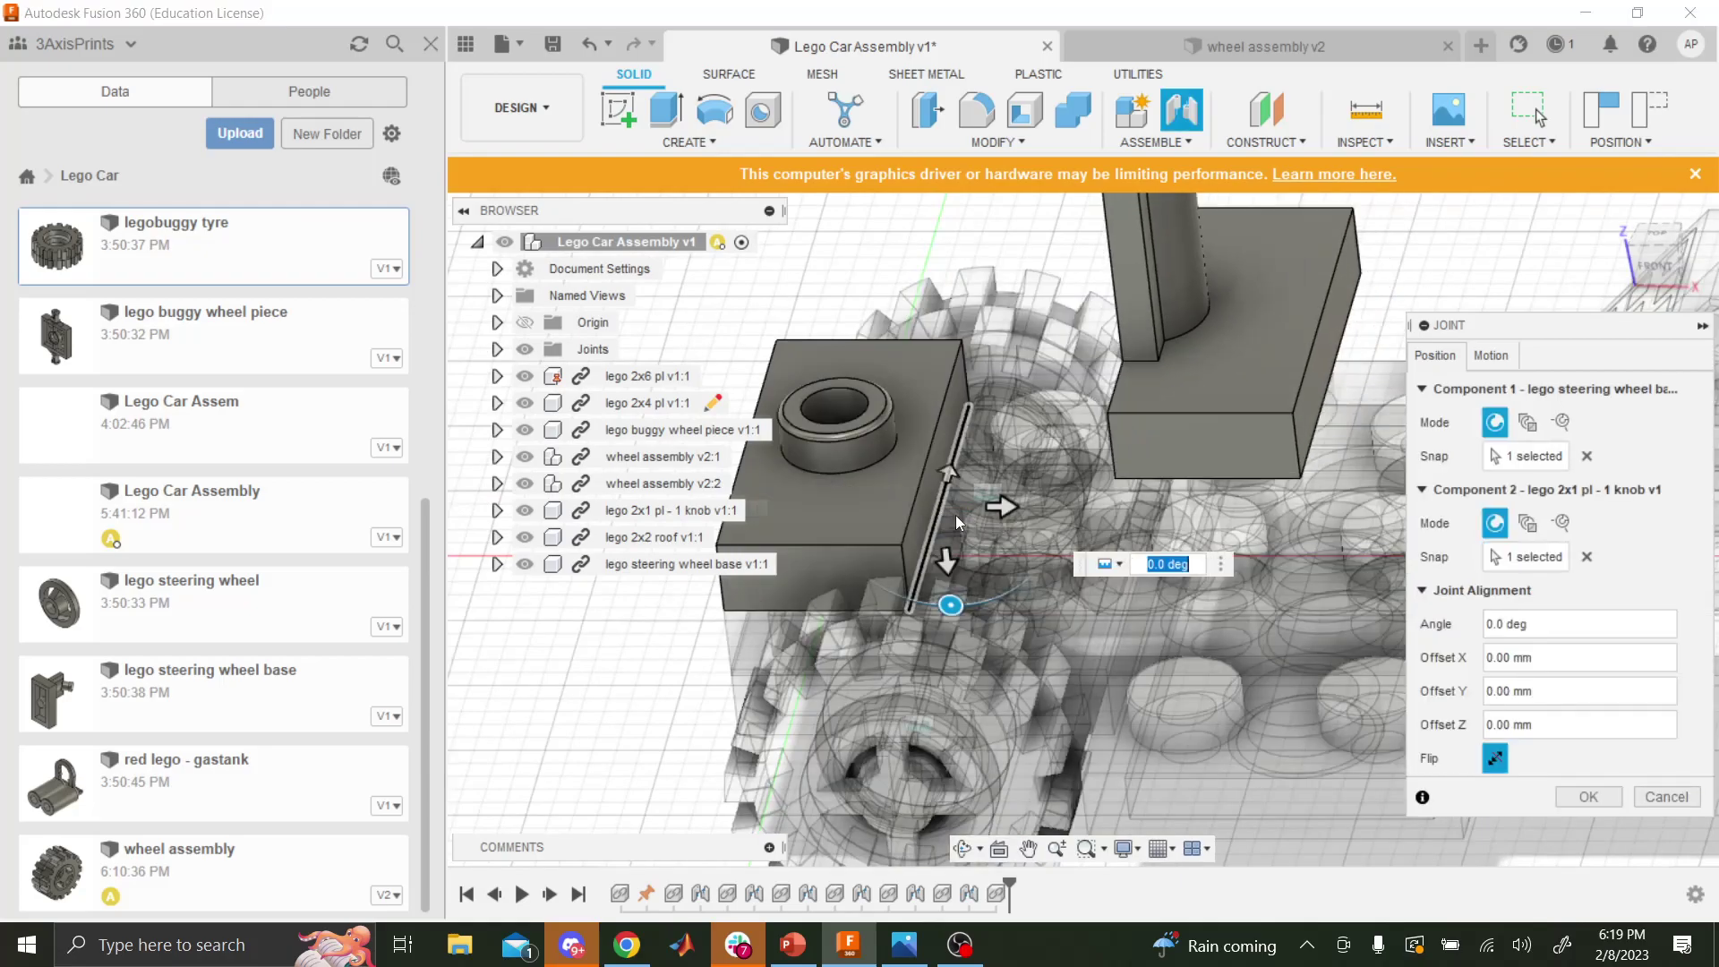
pyautogui.click(1584, 799)
pyautogui.scroll(3, 1508, 486)
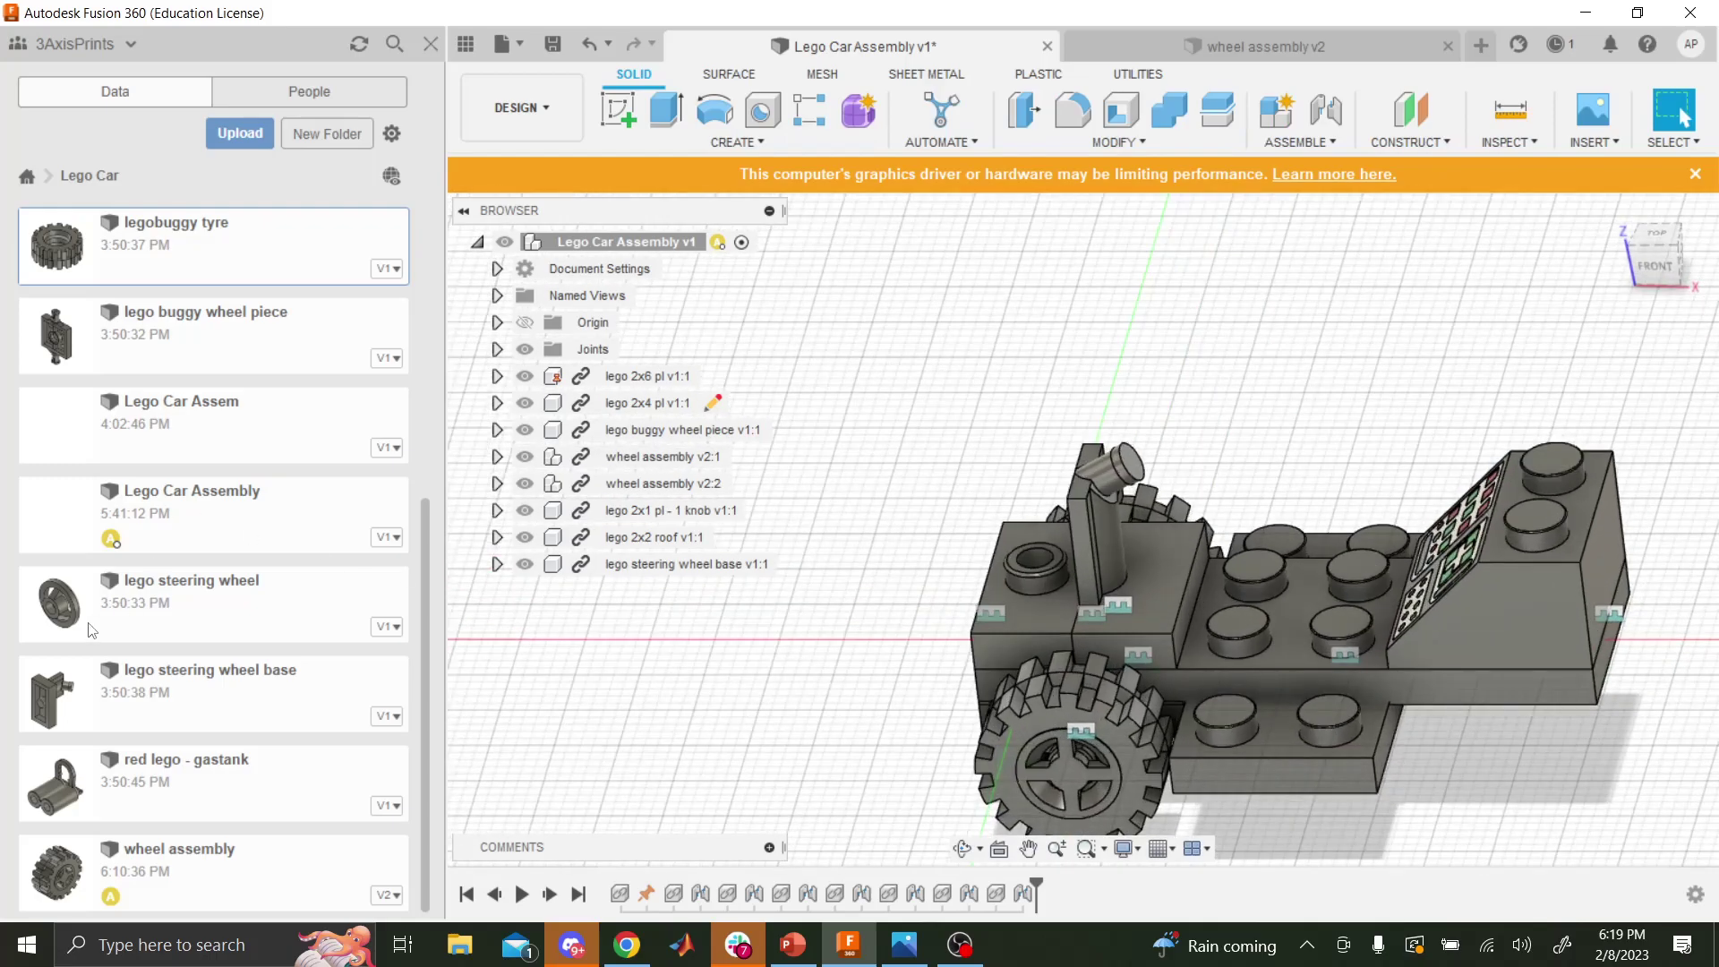
pyautogui.moveTo(90, 630); pyautogui.dragTo(776, 707)
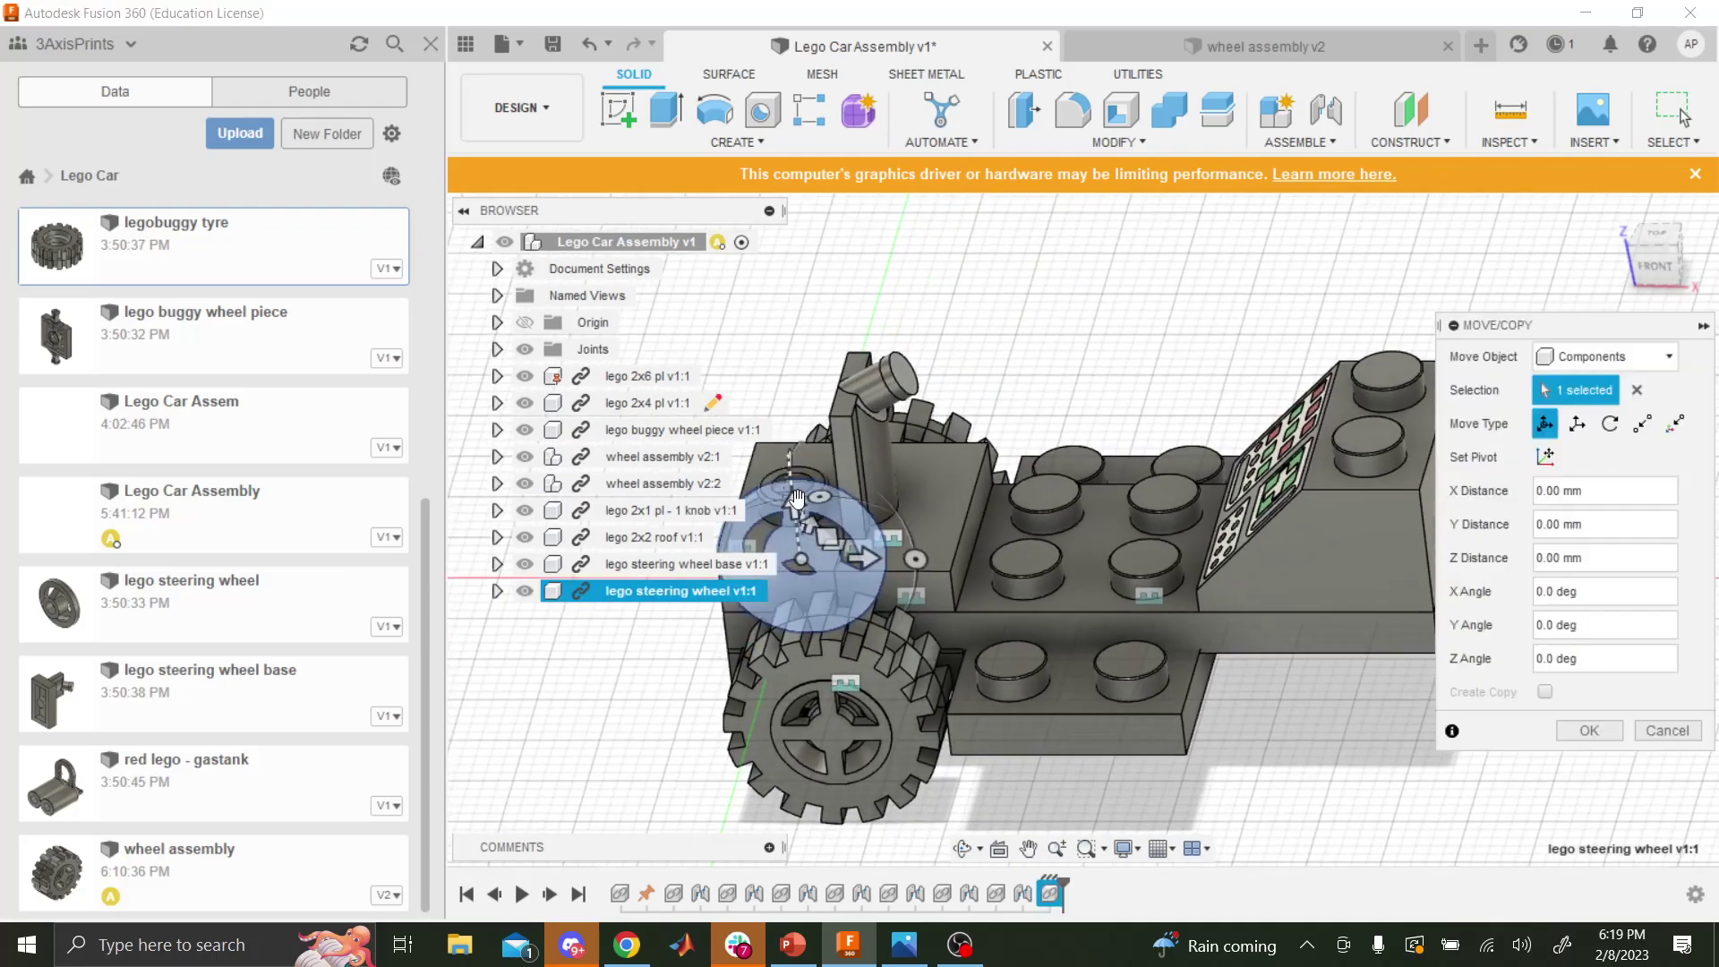
# - Raise the steering wheel 19 mm, rotate it -100° about Z, and shift it 22 mm in Y
pyautogui.moveTo(787, 454); pyautogui.dragTo(768, 226)
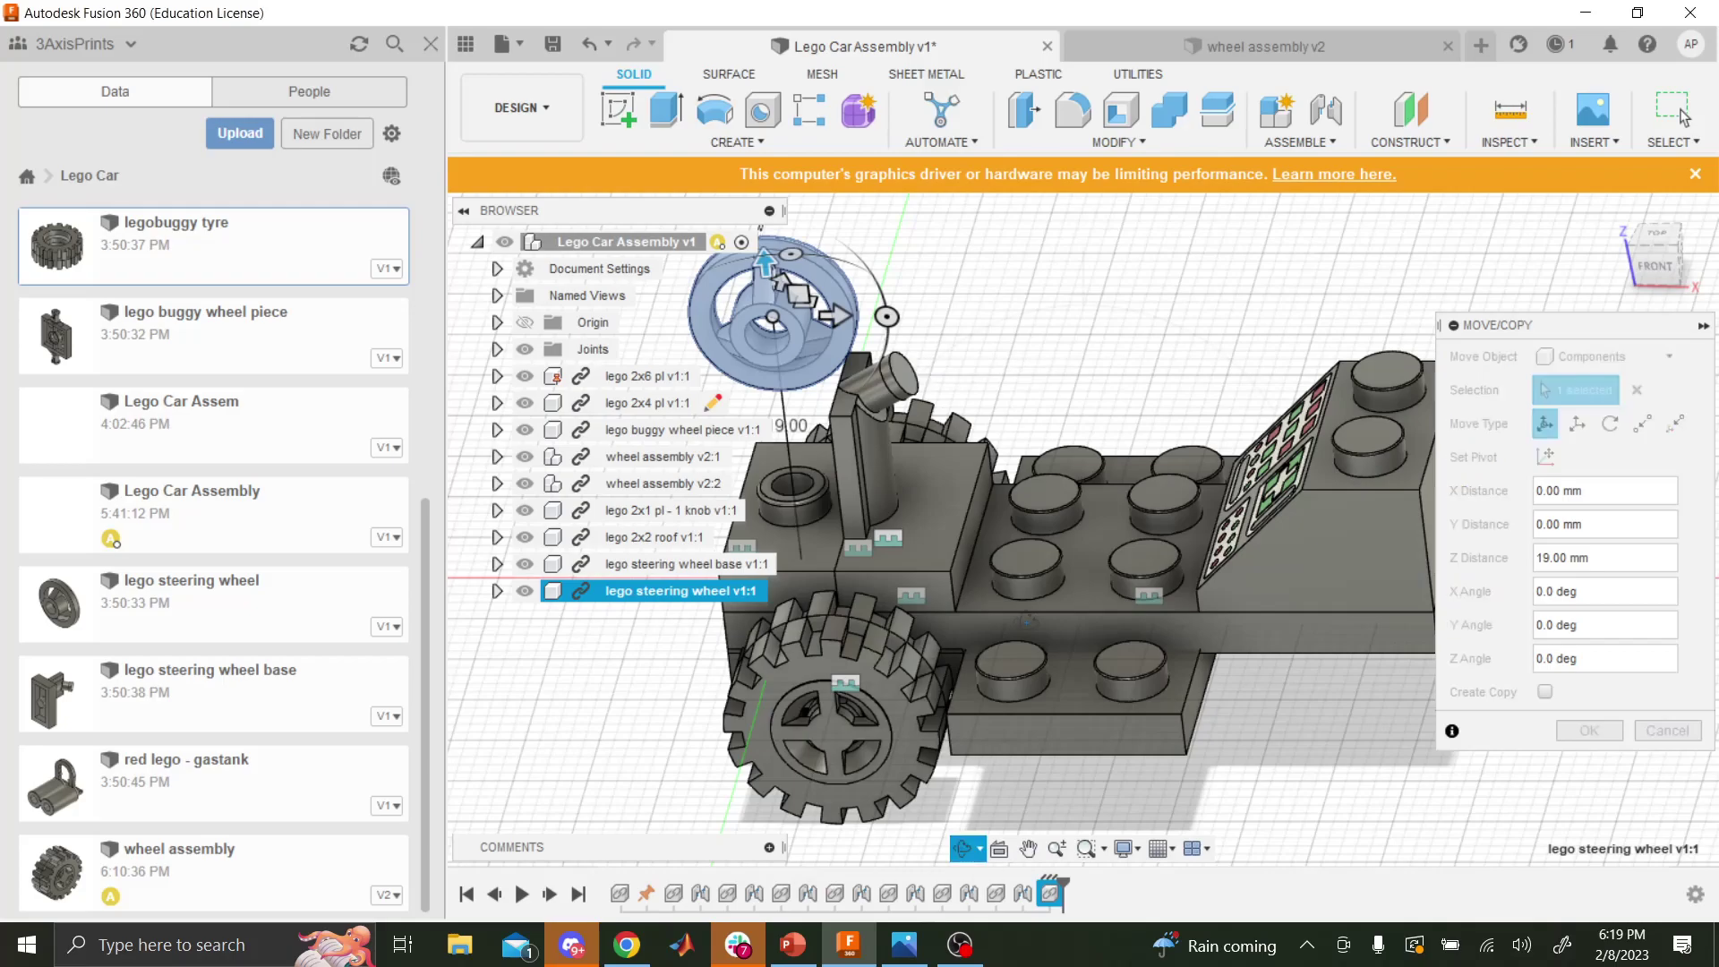
pyautogui.scroll(-5, 940, 857)
pyautogui.keyDown('shift'); pyautogui.moveTo(940, 858); pyautogui.dragTo(886, 858, button='middle'); pyautogui.keyUp('shift')
pyautogui.scroll(3, 955, 268)
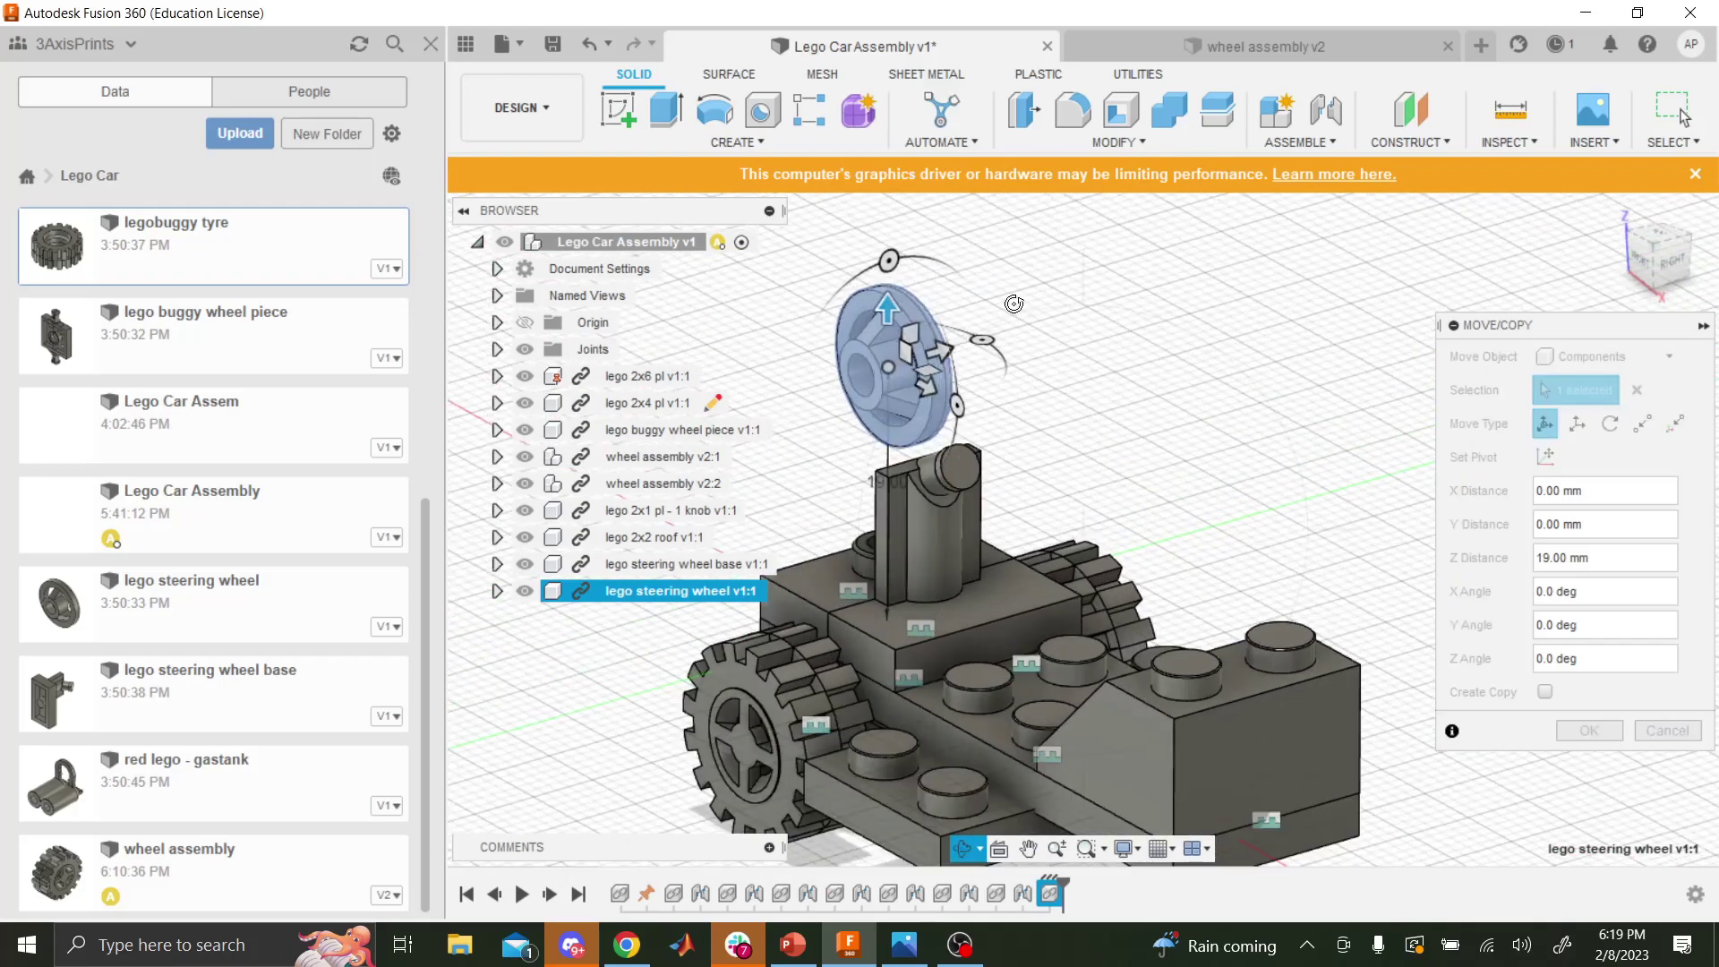
pyautogui.moveTo(985, 351); pyautogui.dragTo(938, 441)
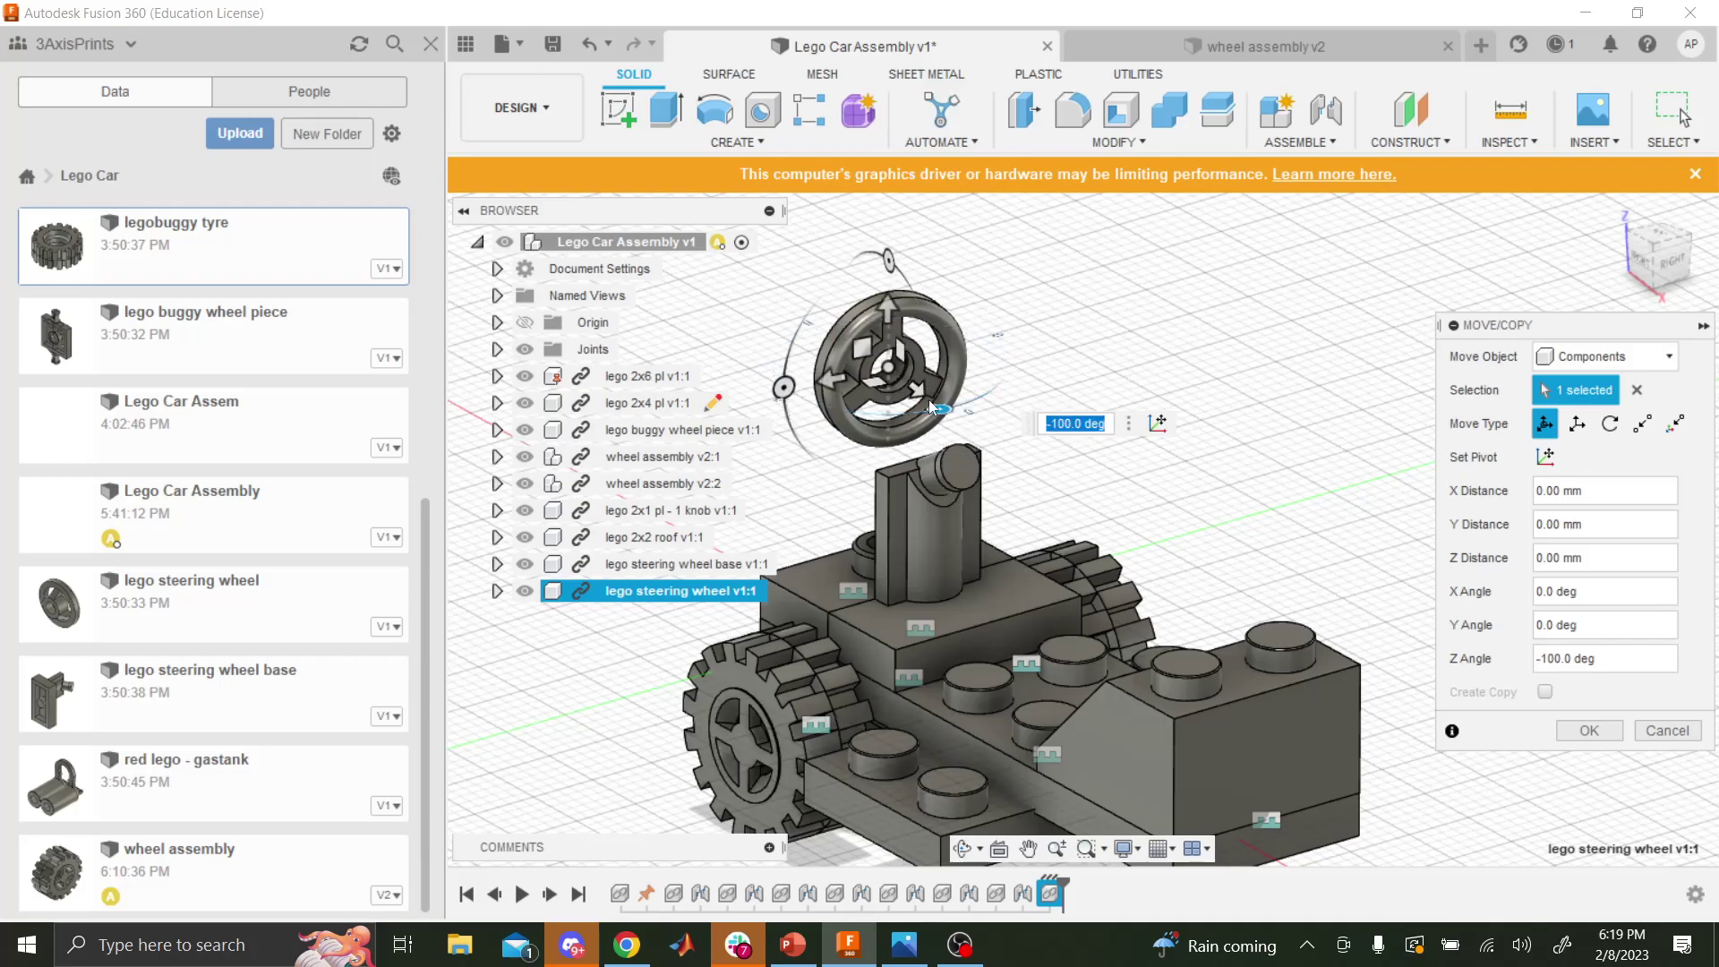
pyautogui.moveTo(937, 408); pyautogui.dragTo(1059, 507)
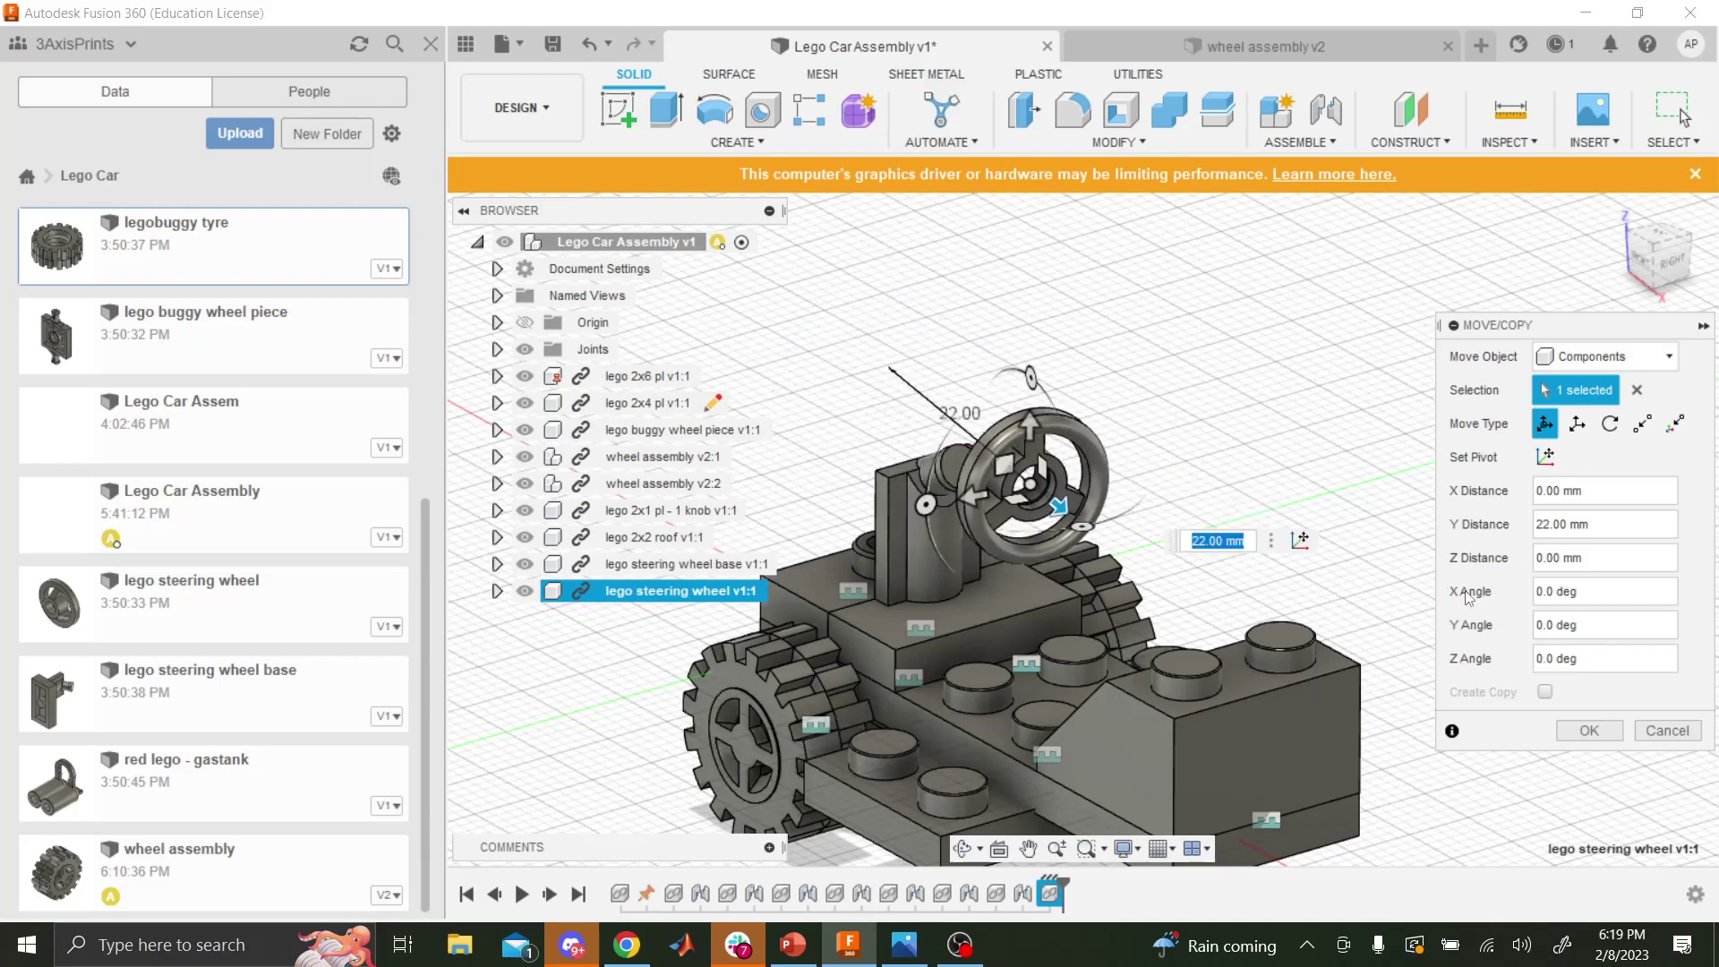
pyautogui.click(1589, 730)
pyautogui.keyDown('shift'); pyautogui.moveTo(920, 675); pyautogui.dragTo(1101, 652, button='middle'); pyautogui.keyUp('shift')
pyautogui.scroll(3, 1155, 457)
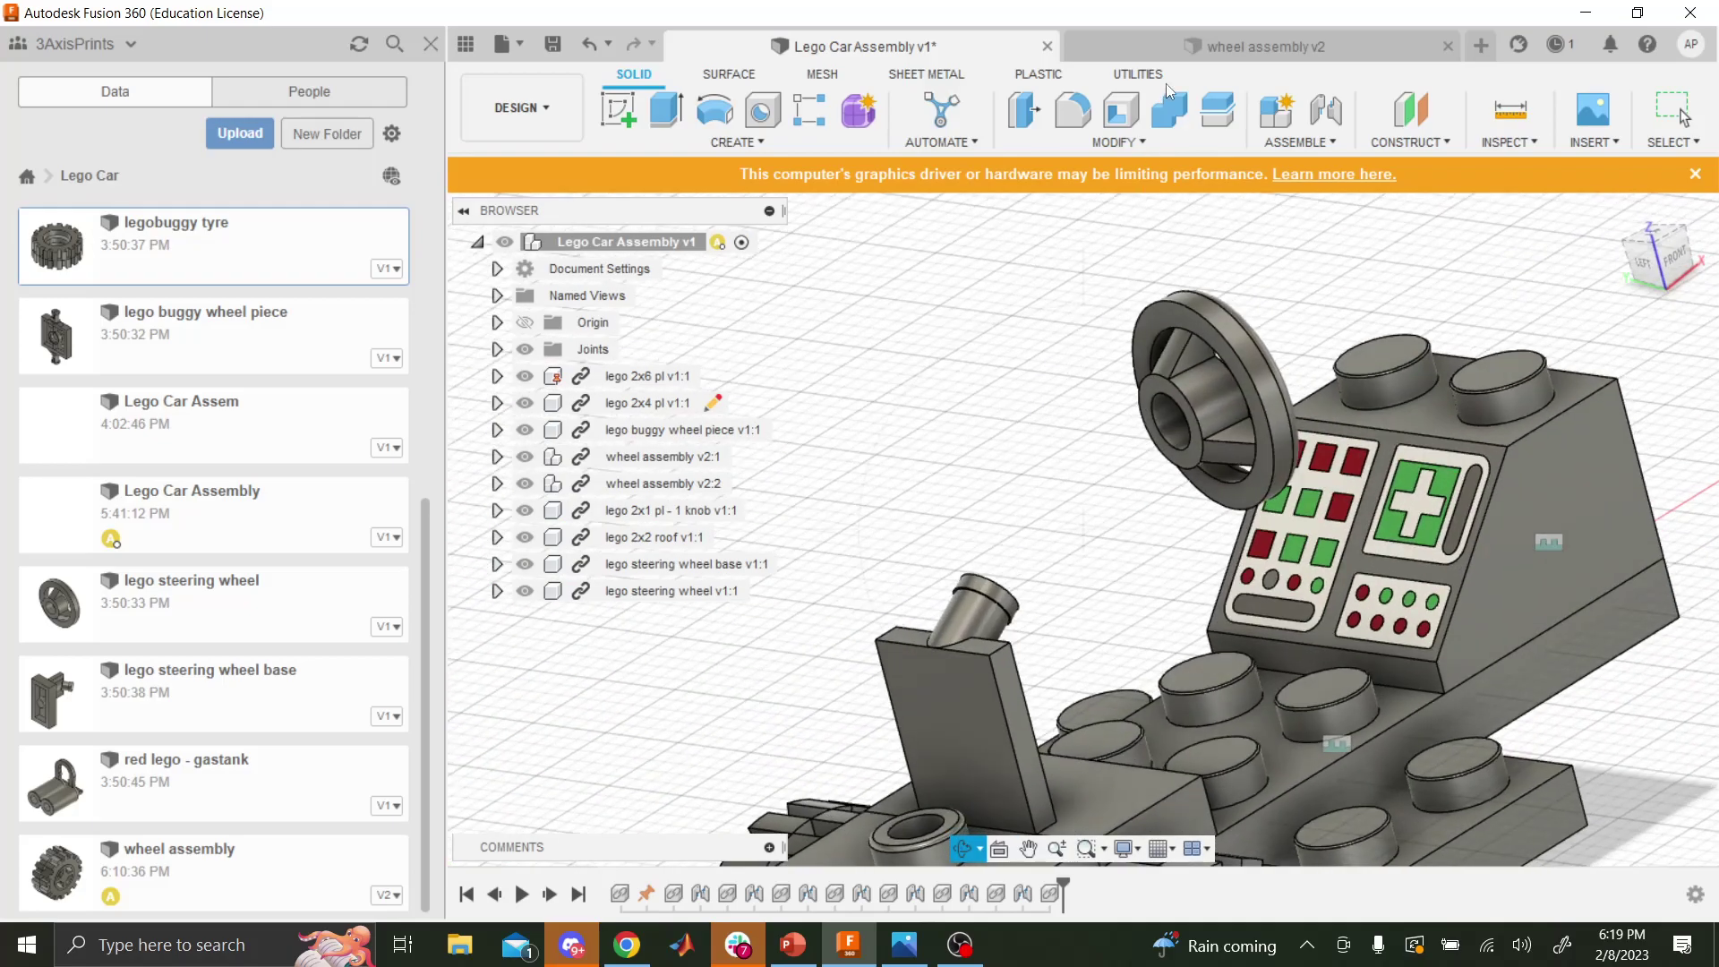
pyautogui.press('Escape')
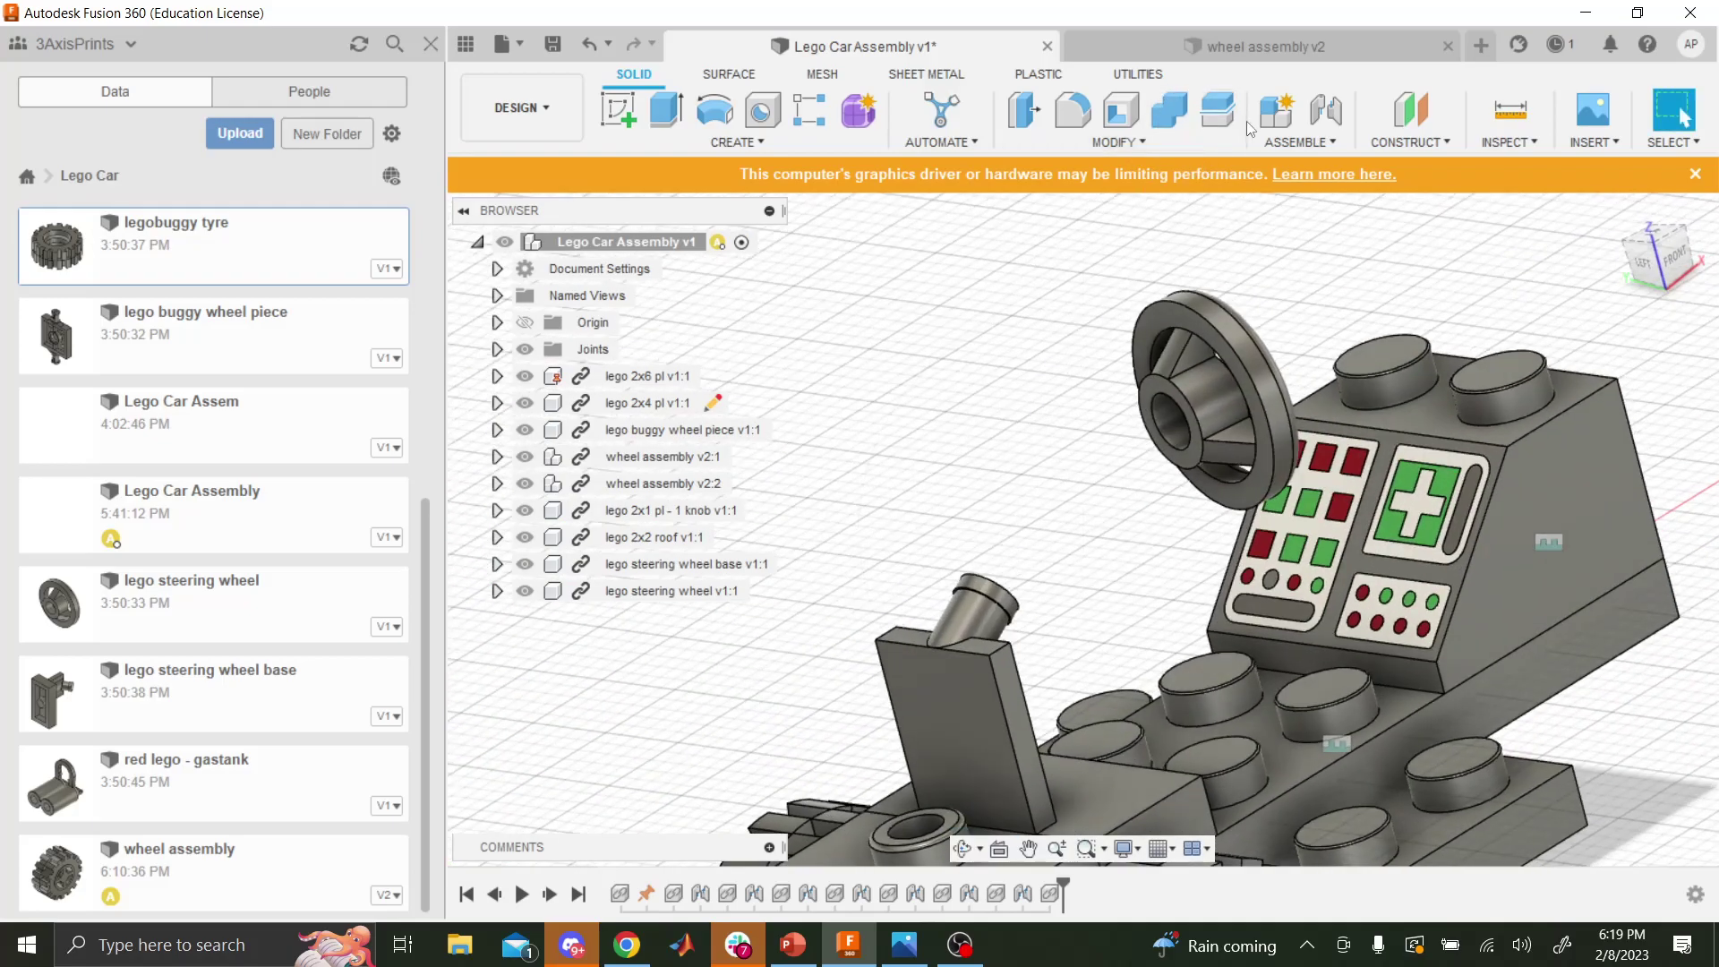
# - Joint the steering wheel hub onto the base's top cylinder at -90 deg
pyautogui.click(1313, 123)
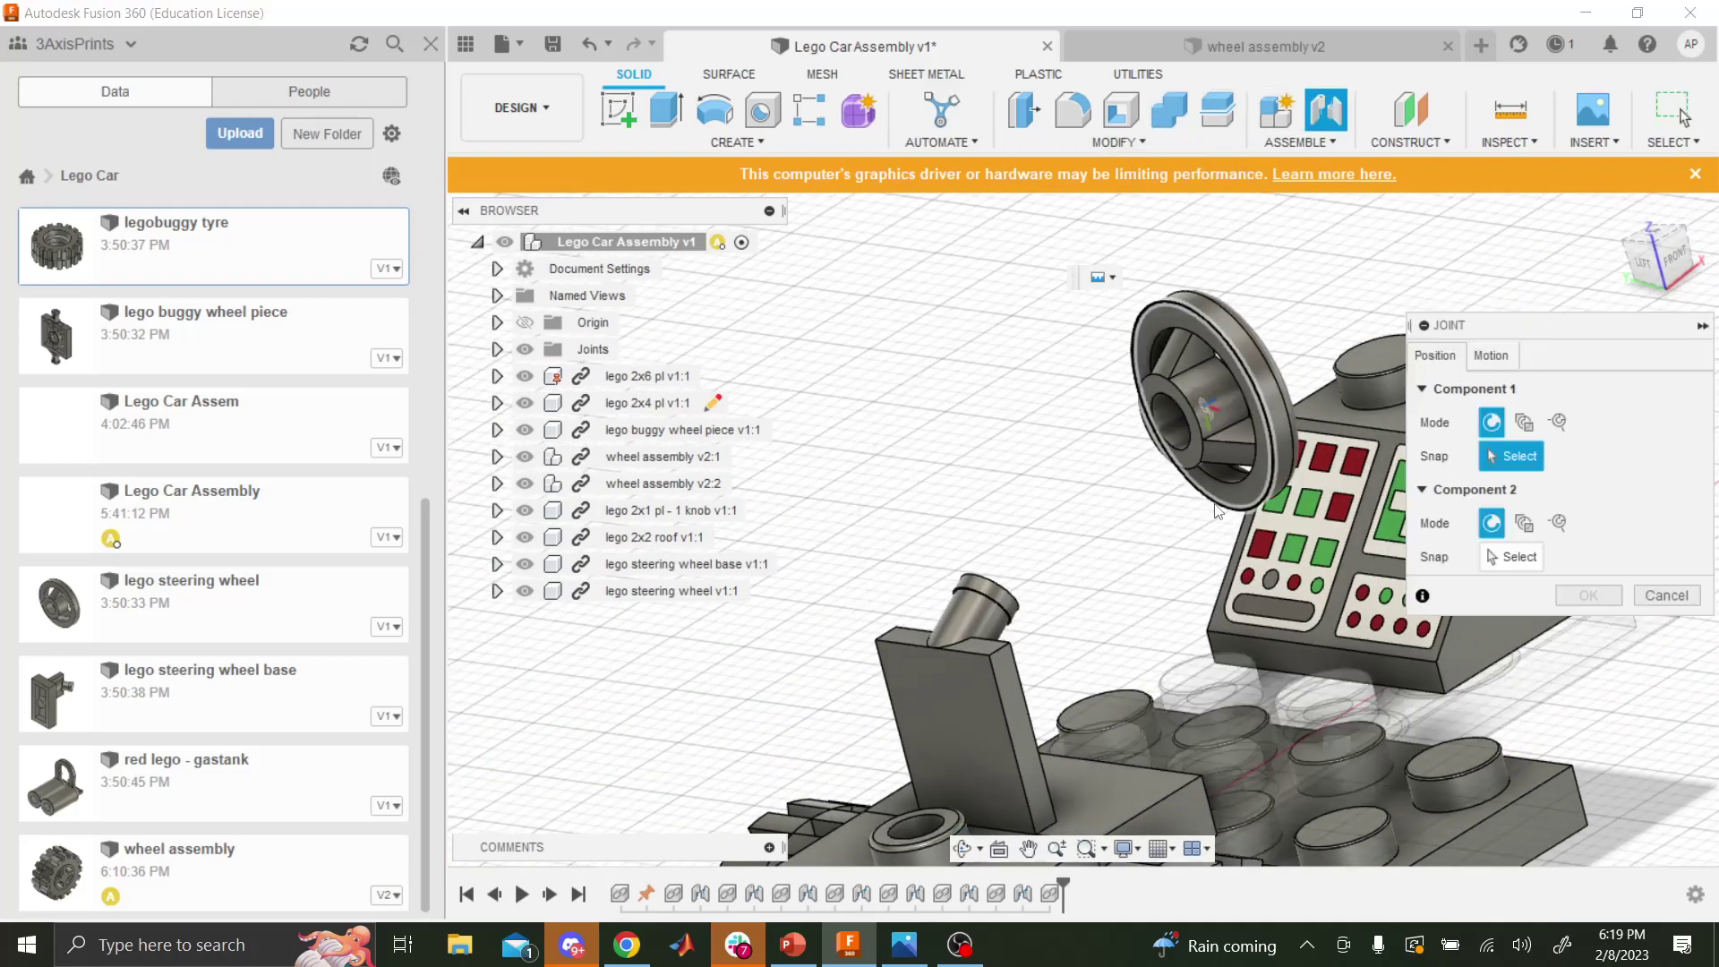
pyautogui.click(1185, 460)
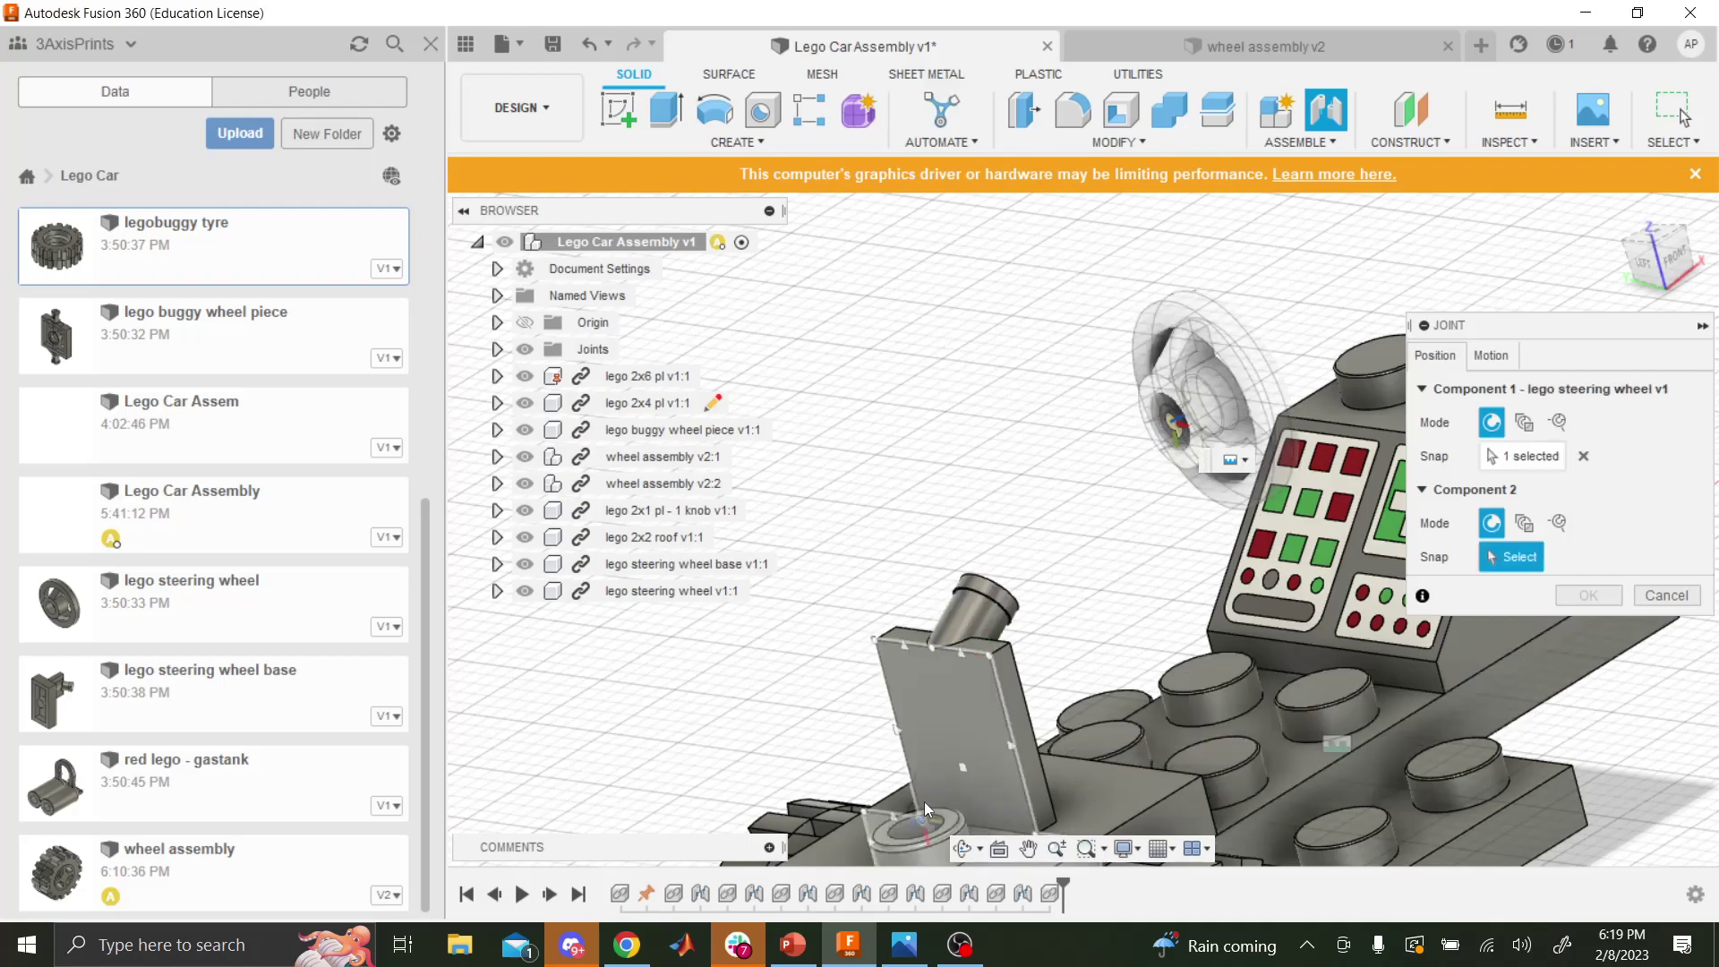
pyautogui.click(964, 849)
pyautogui.moveTo(895, 717); pyautogui.dragTo(908, 638)
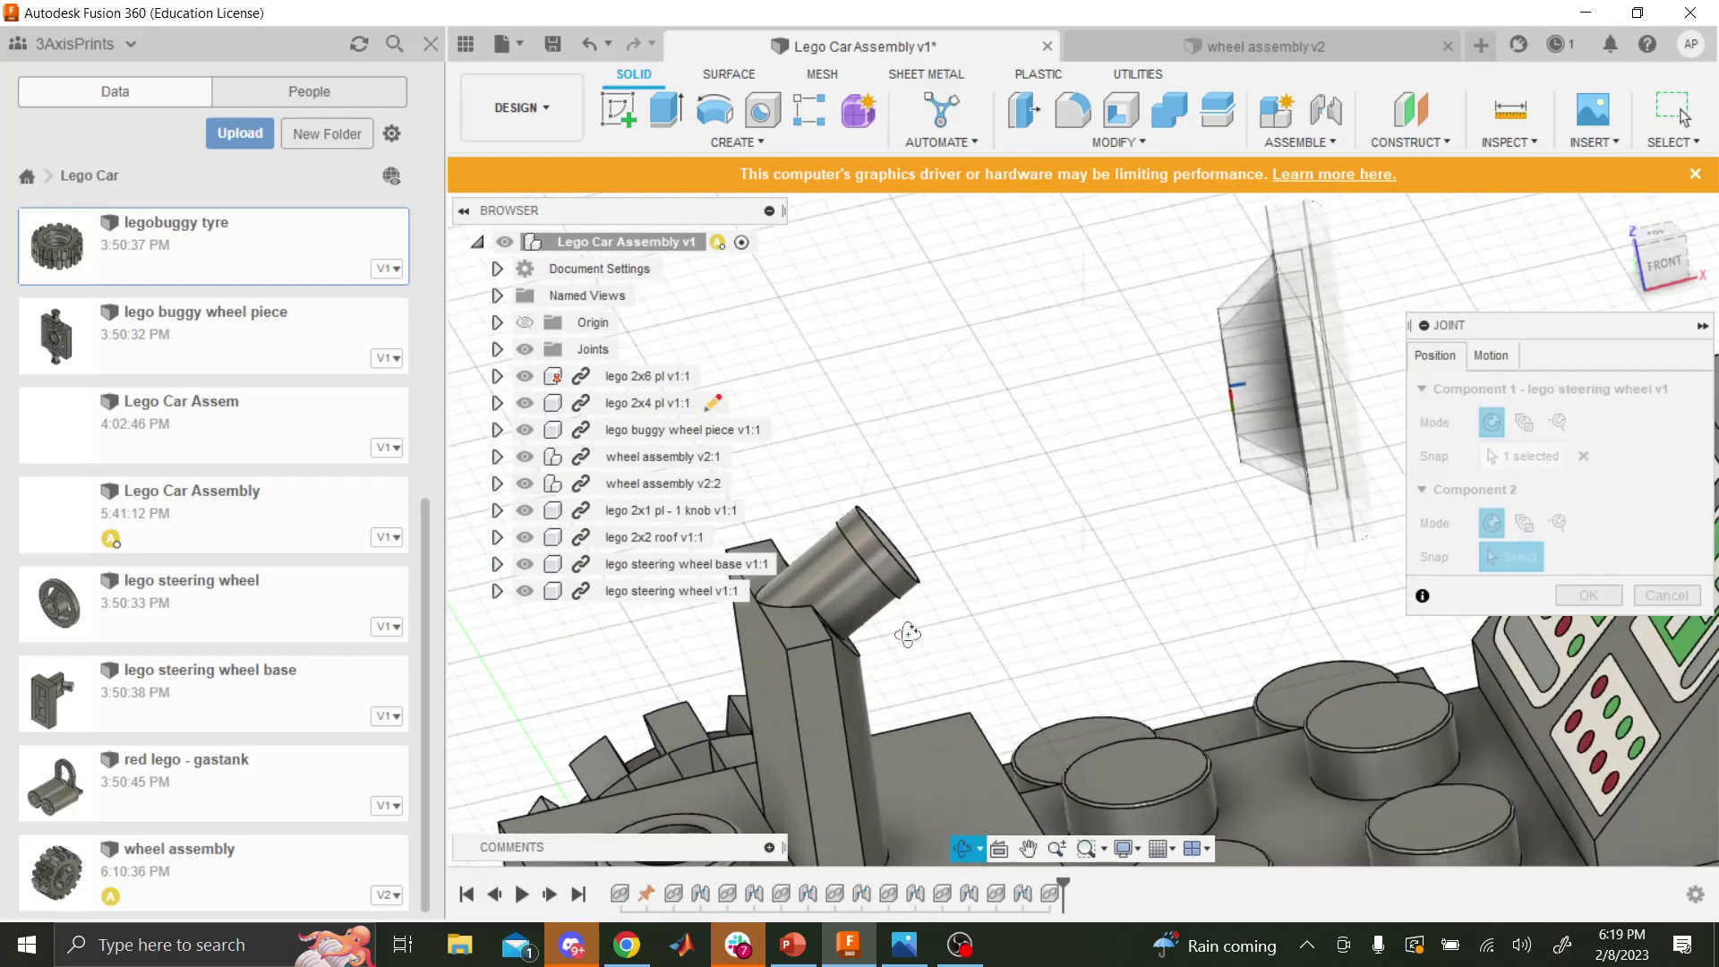
pyautogui.press('Escape')
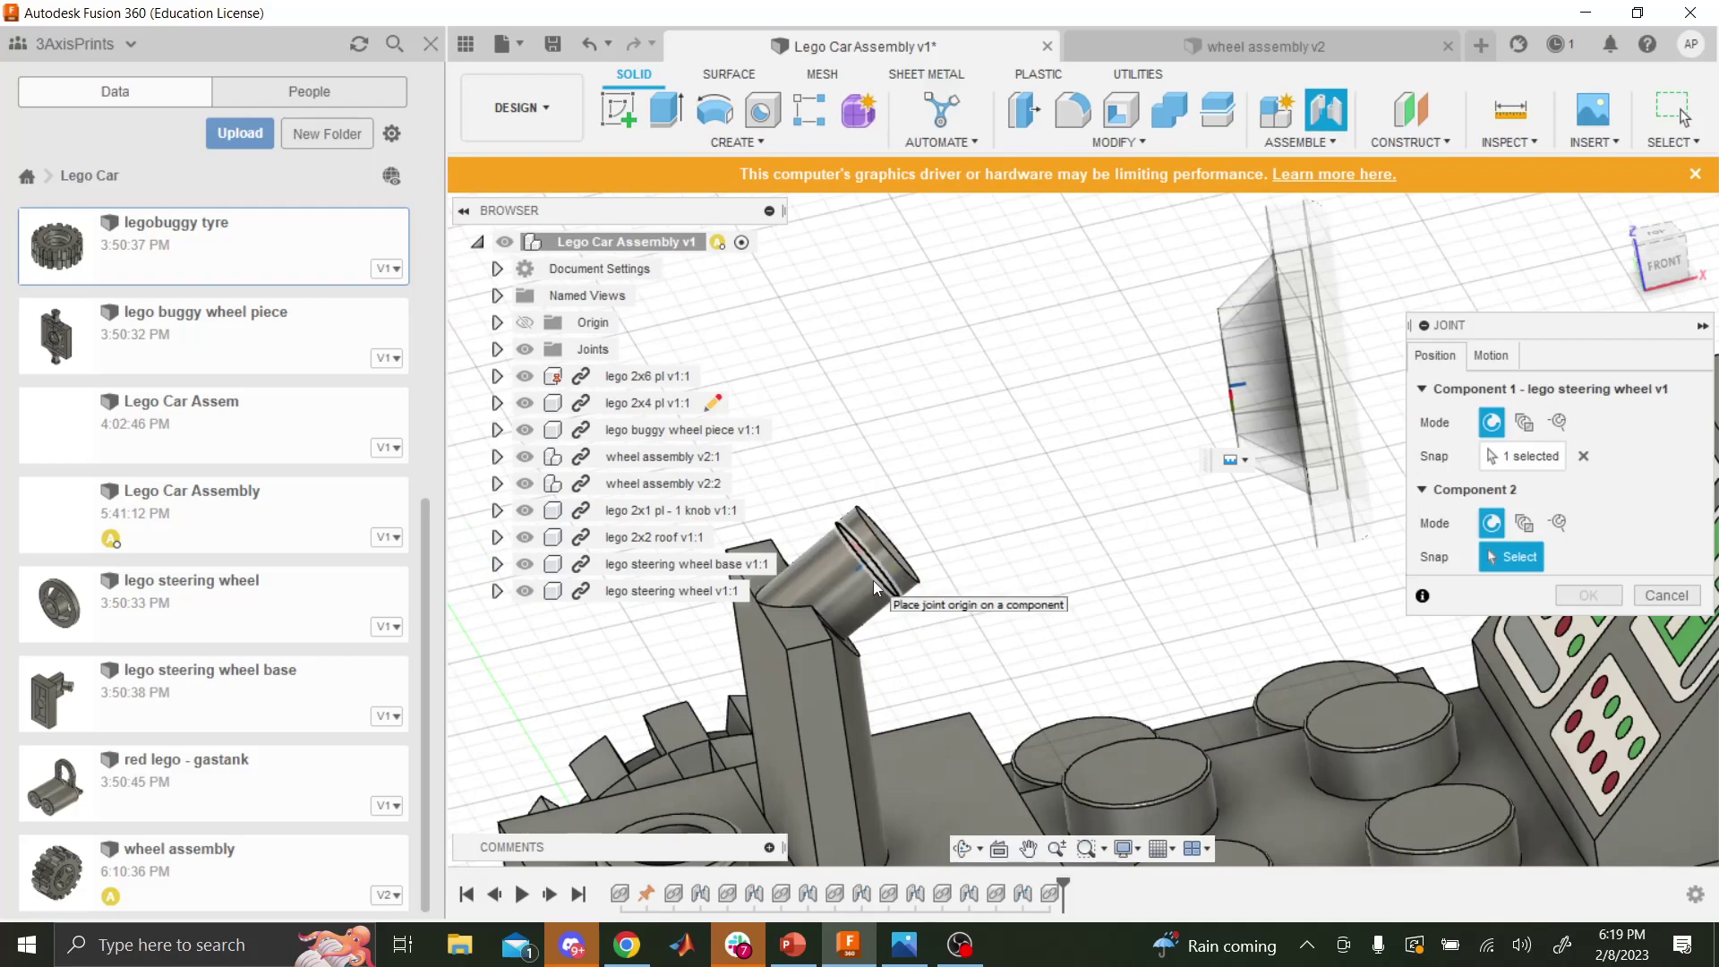
pyautogui.click(889, 588)
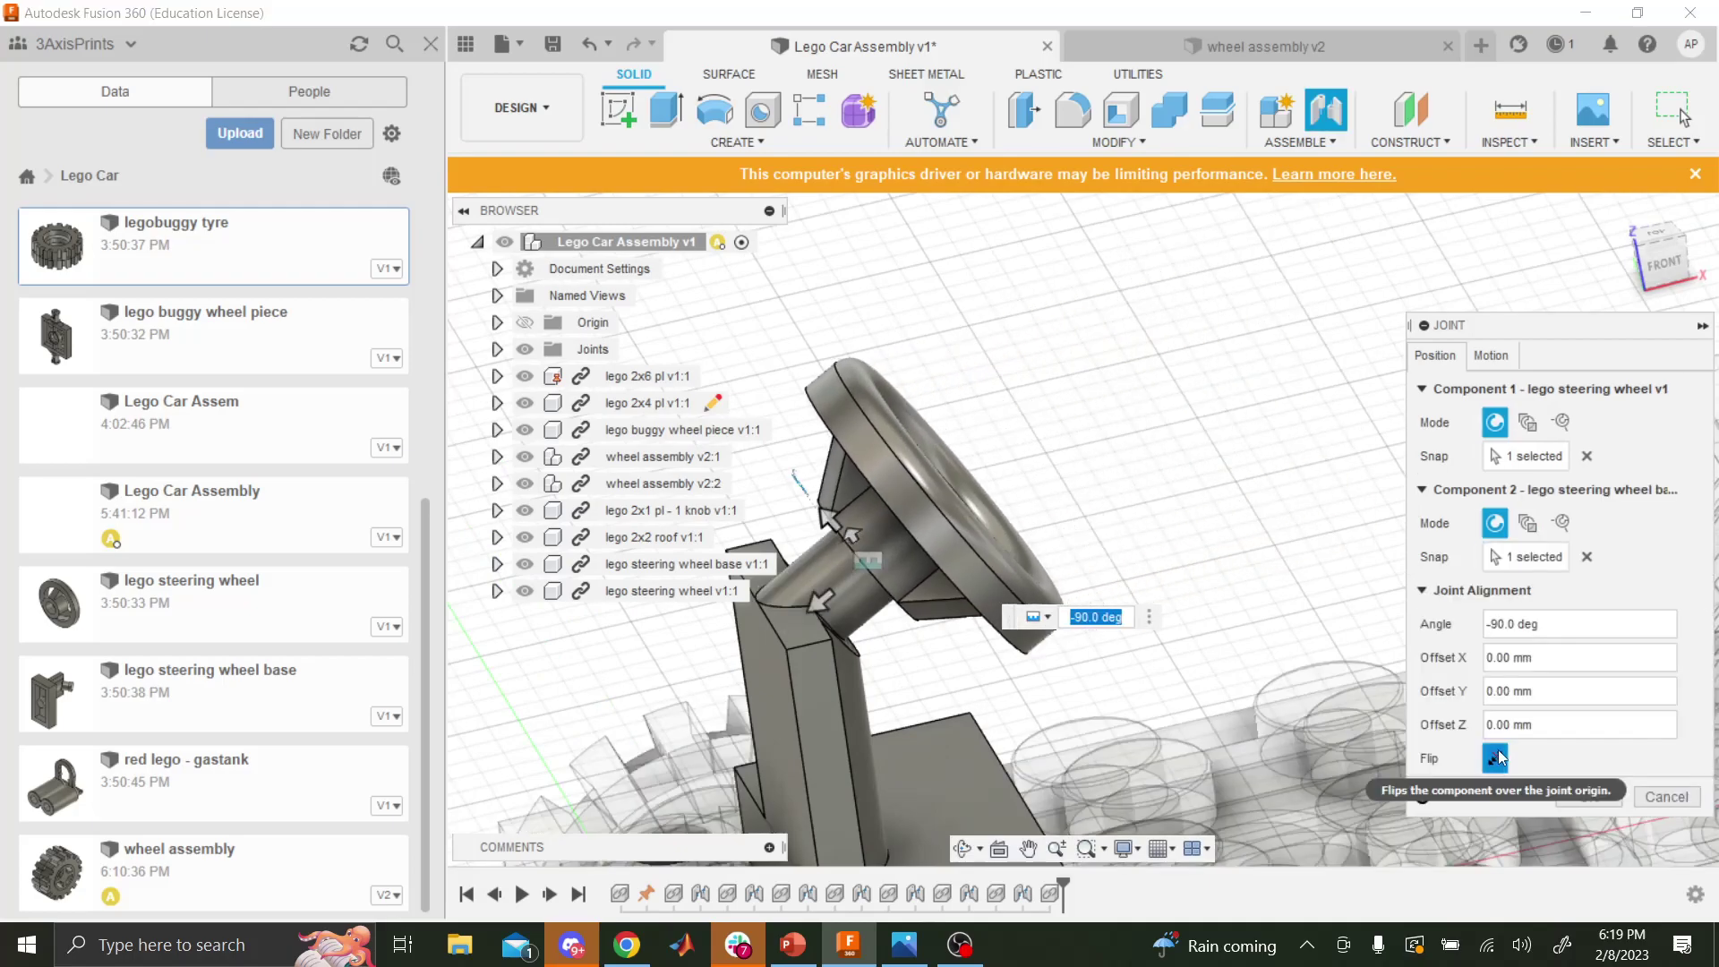
pyautogui.click(1587, 797)
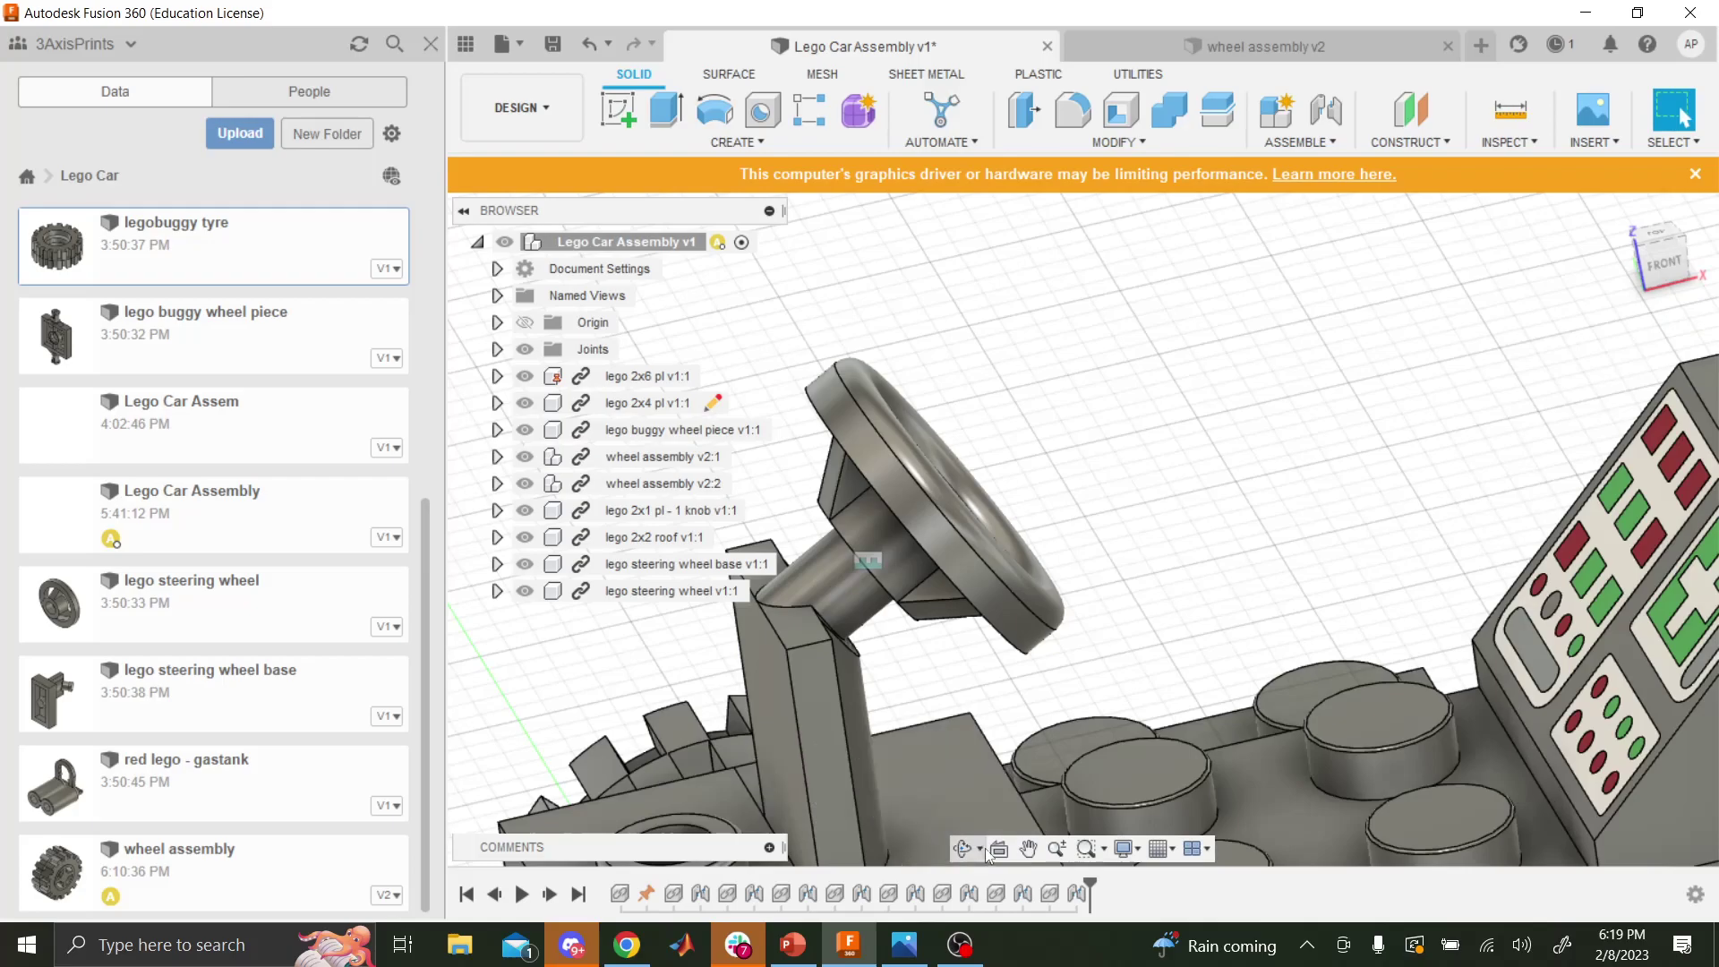
pyautogui.moveTo(963, 852); pyautogui.dragTo(1130, 514)
pyautogui.scroll(-5, 1149, 661)
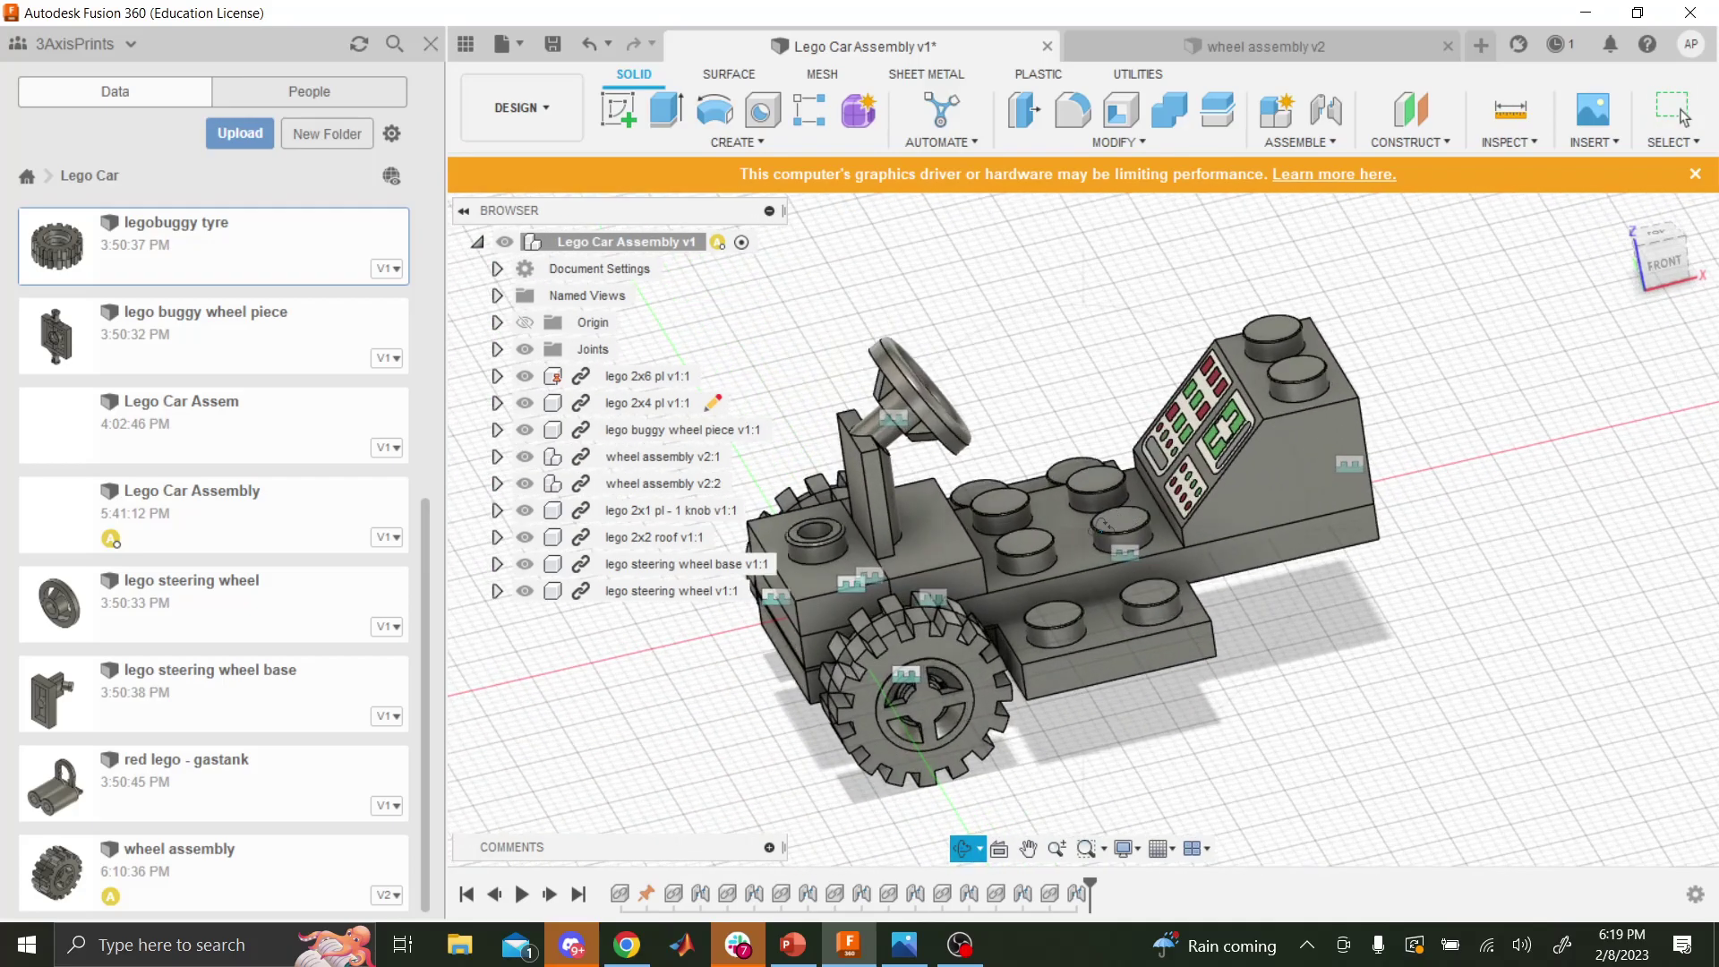
pyautogui.press('Escape')
# - Drag the red lego gas tank into the assembly and turn it 70° about X
pyautogui.moveTo(330, 704); pyautogui.dragTo(833, 607)
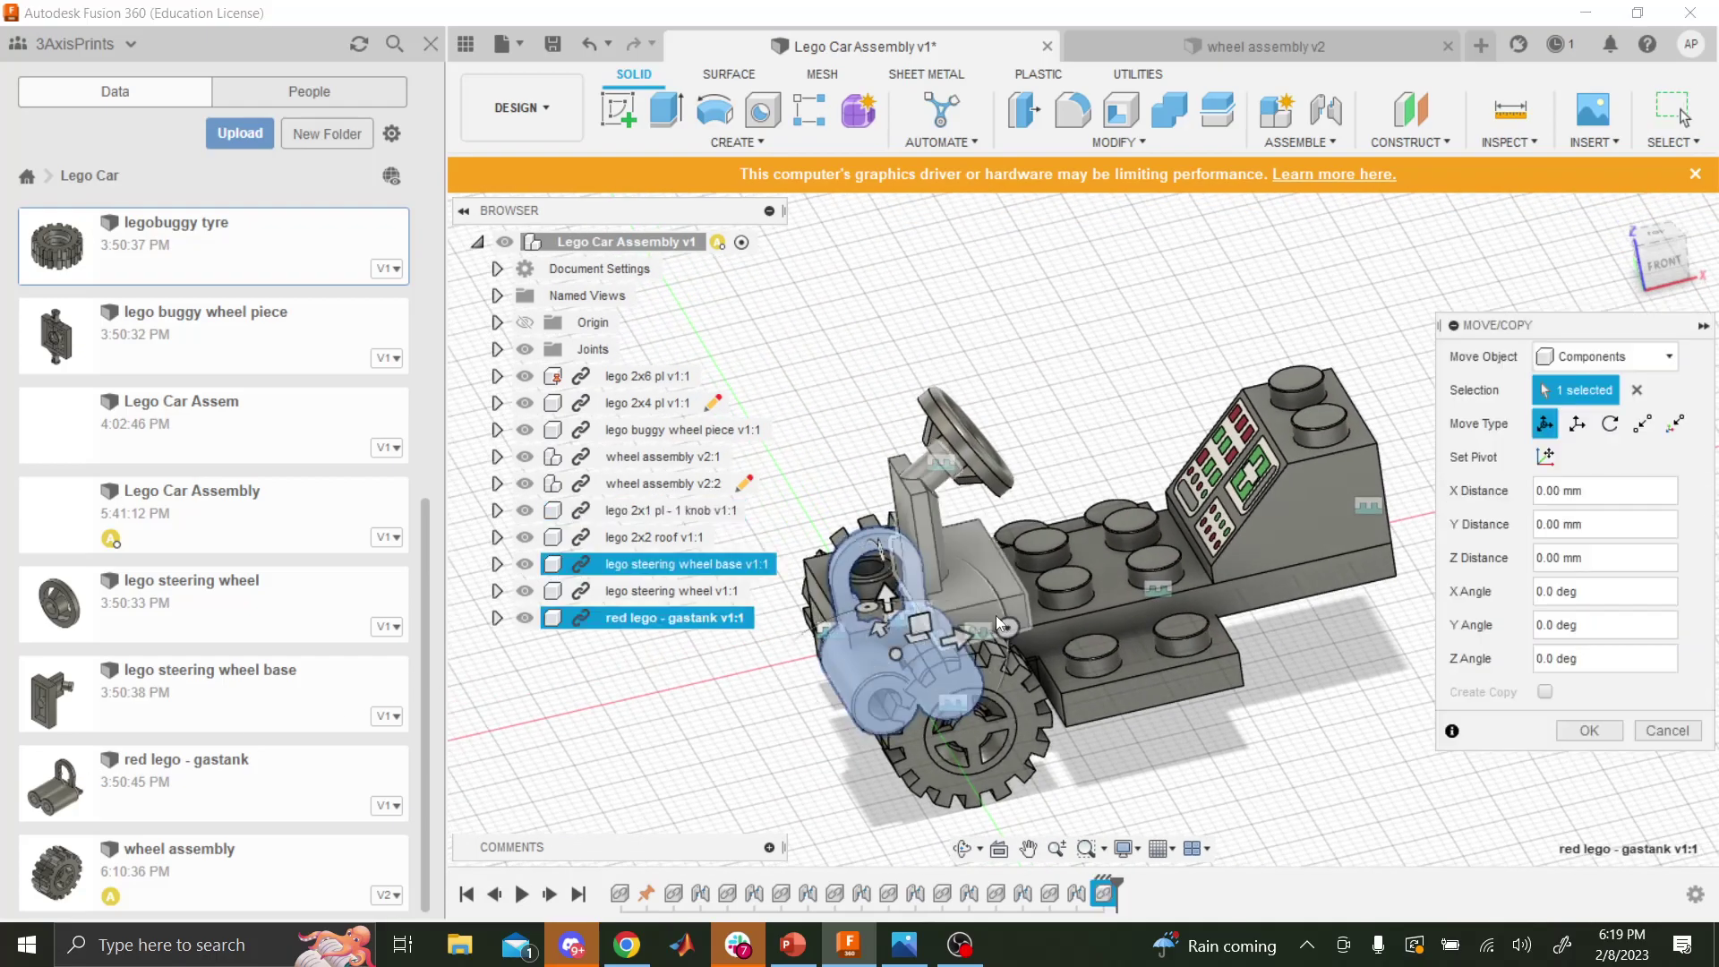
pyautogui.click(963, 848)
pyautogui.moveTo(949, 734); pyautogui.dragTo(869, 707)
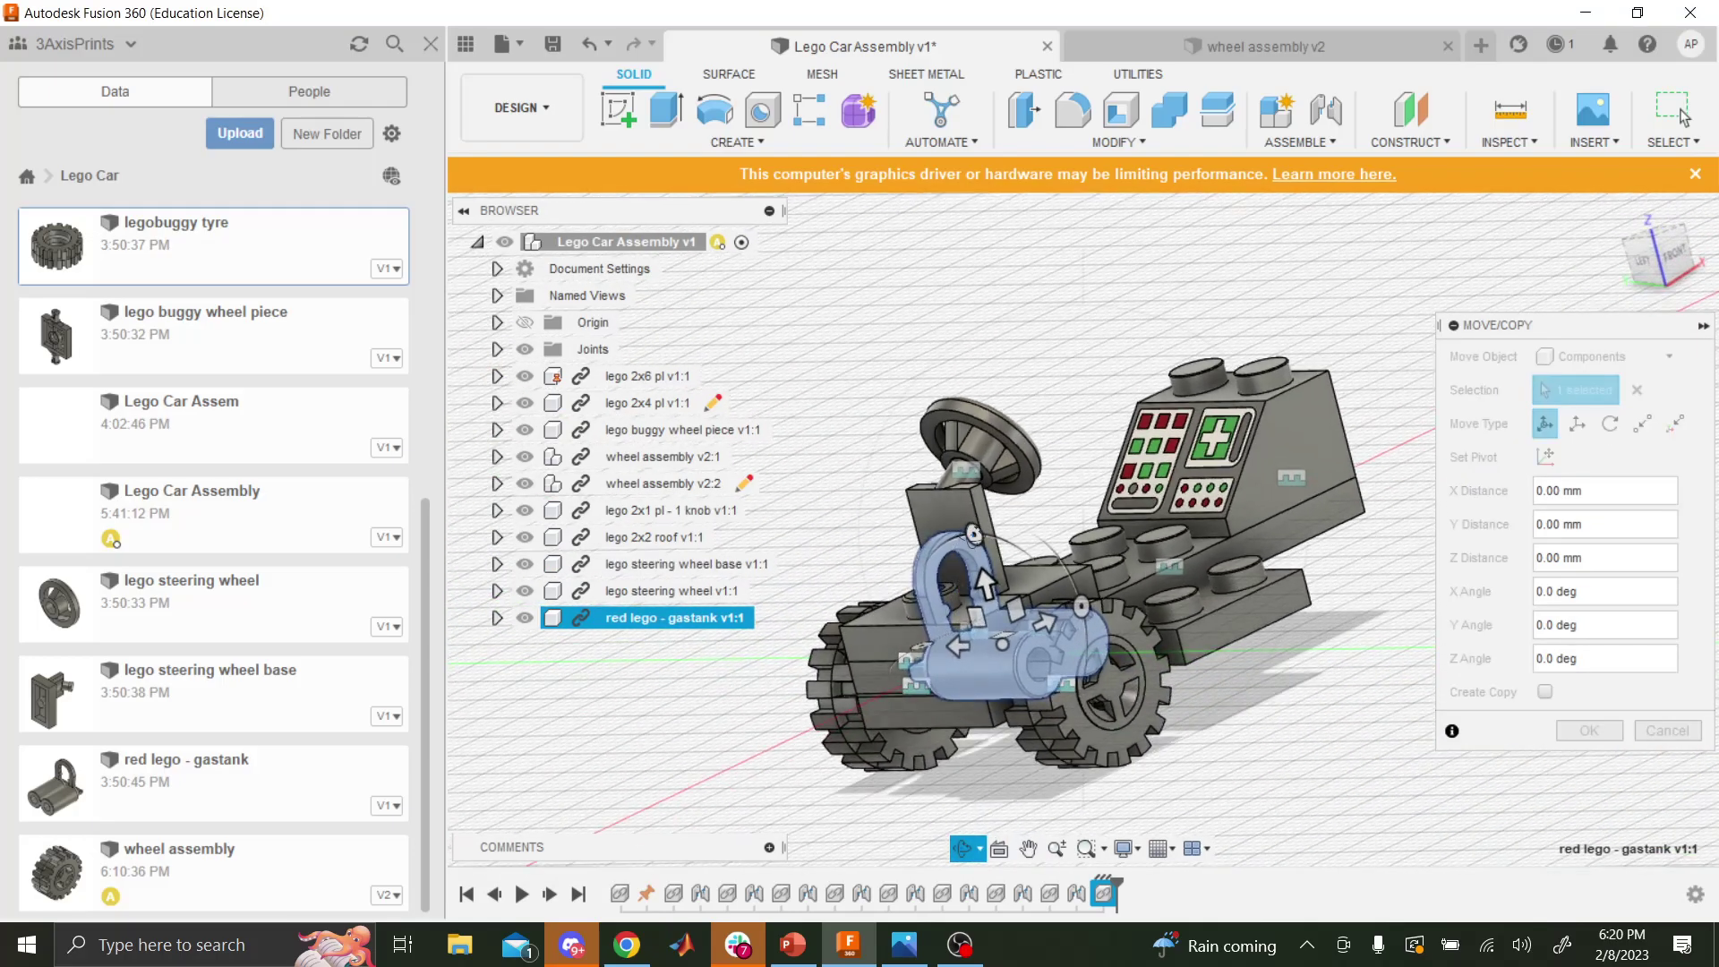
pyautogui.press('Escape')
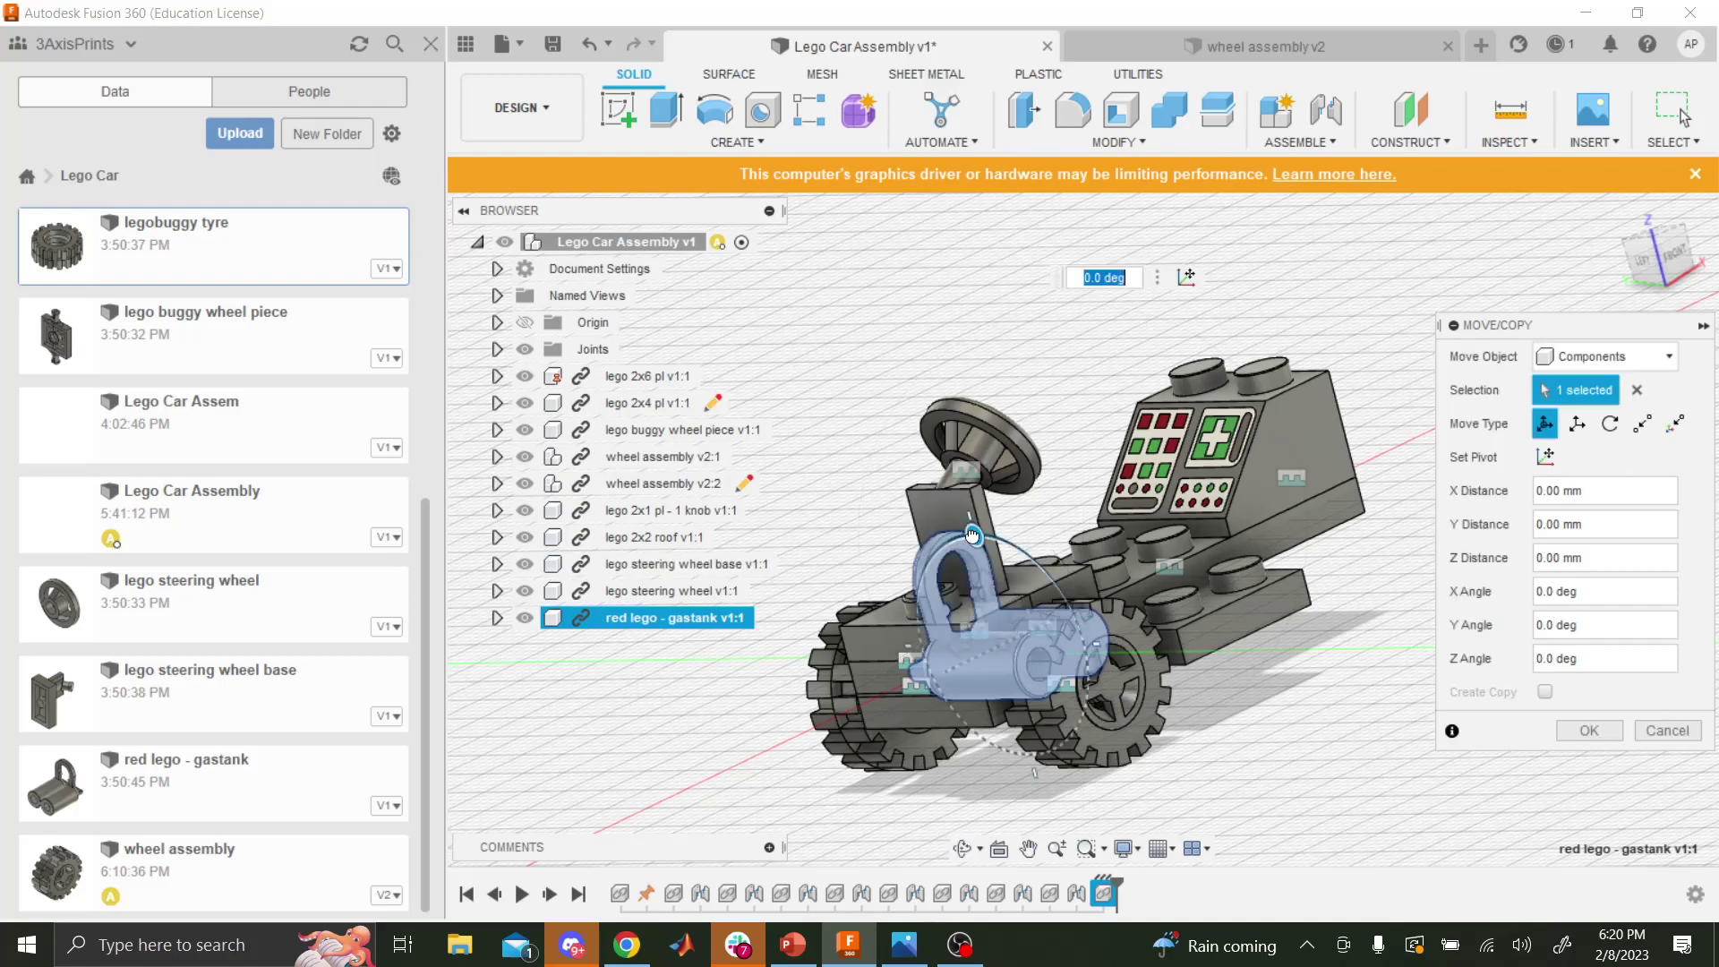
pyautogui.moveTo(974, 534); pyautogui.dragTo(1065, 680)
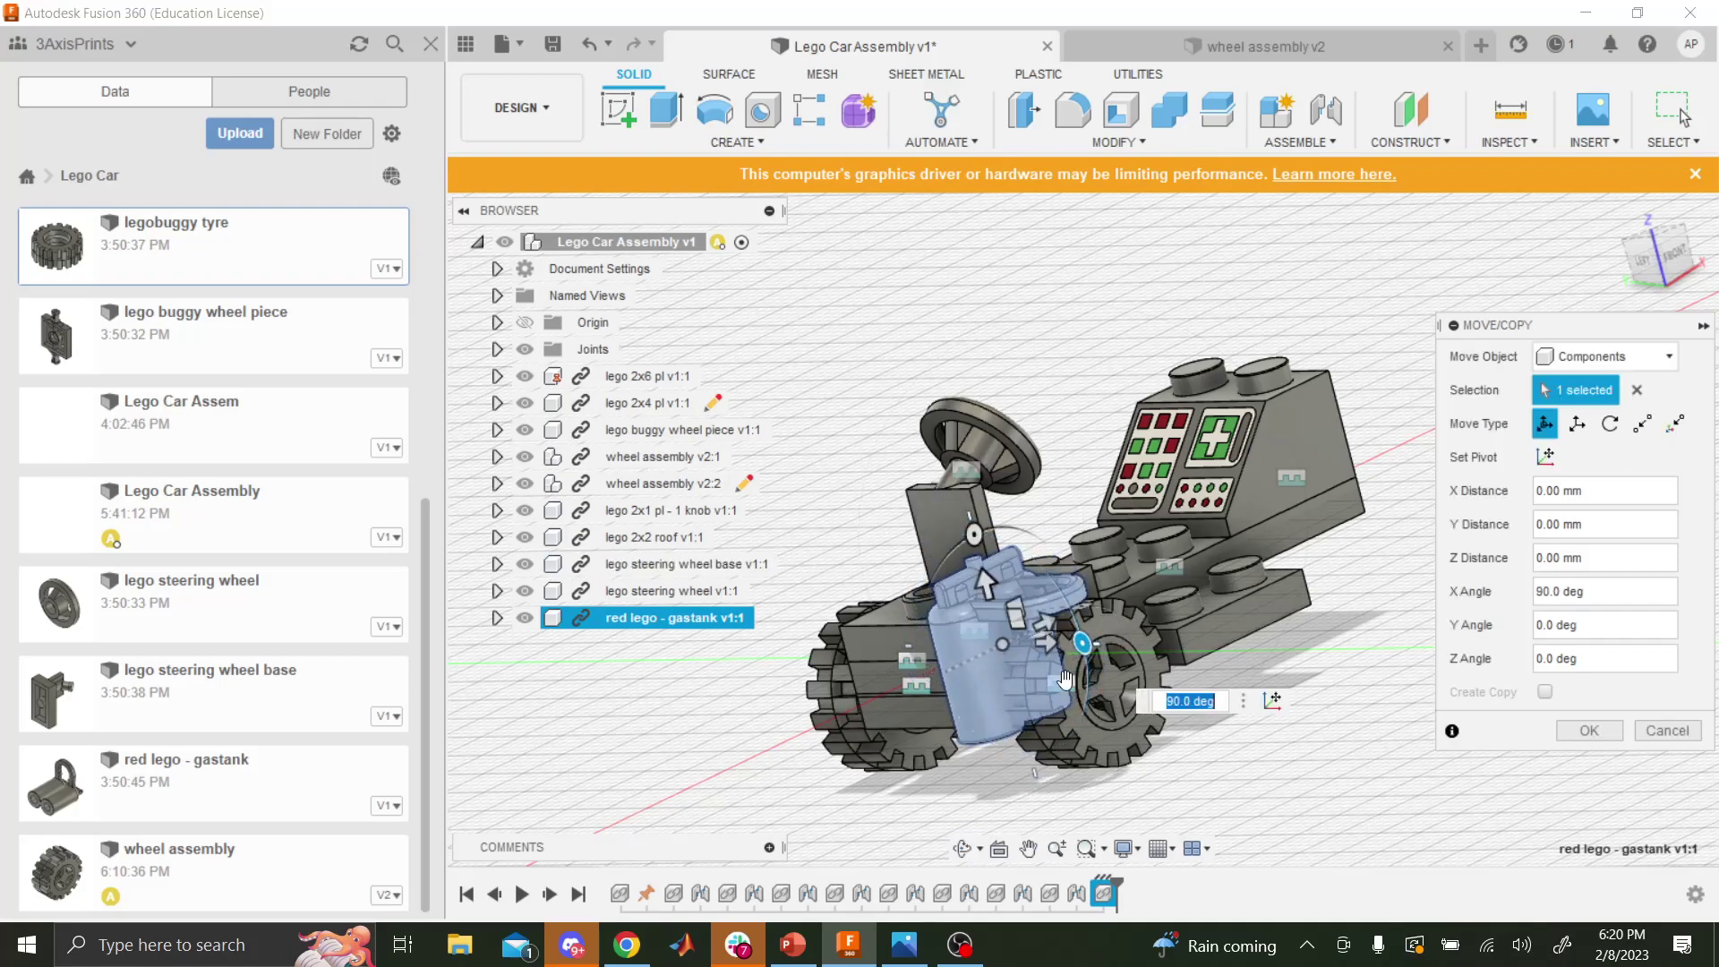
# - Turn the gas tank about 70° more, slide it 10 mm along X, and commit
pyautogui.click(963, 848)
pyautogui.moveTo(951, 717)
pyautogui.mouseDown()
pyautogui.moveTo(946, 668)
pyautogui.moveTo(948, 709)
pyautogui.mouseUp()
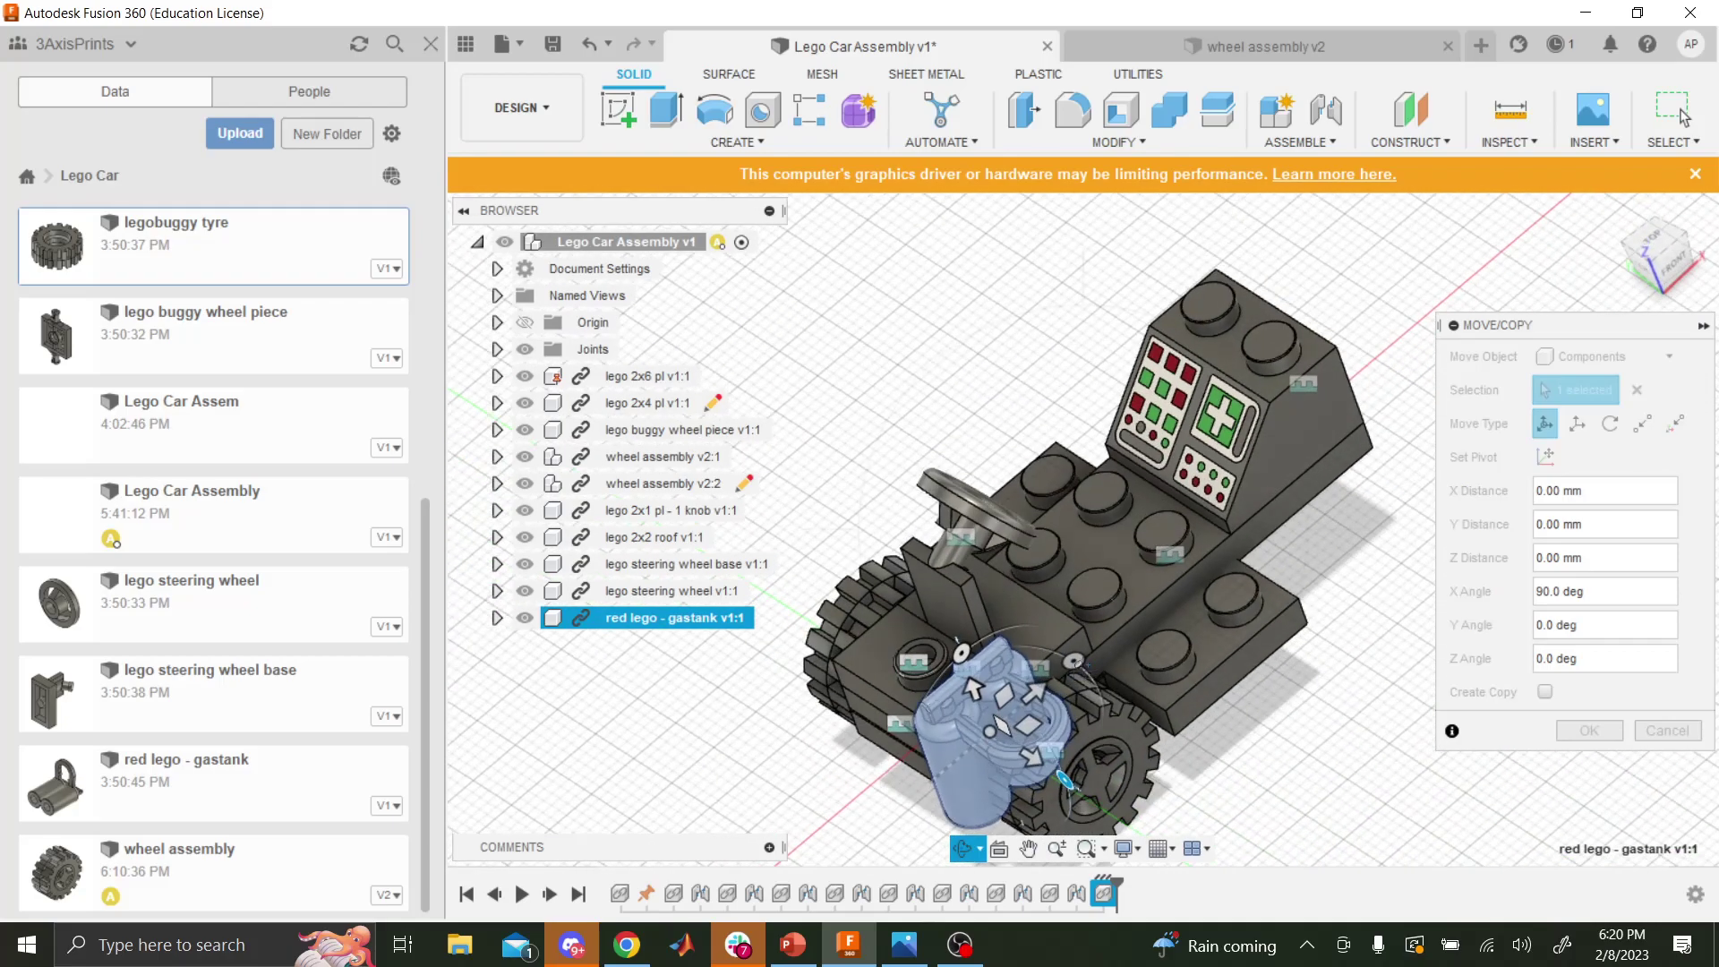
pyautogui.press('Escape')
pyautogui.moveTo(1066, 779); pyautogui.dragTo(913, 797)
pyautogui.scroll(2, 915, 796)
pyautogui.scroll(-3, 915, 795)
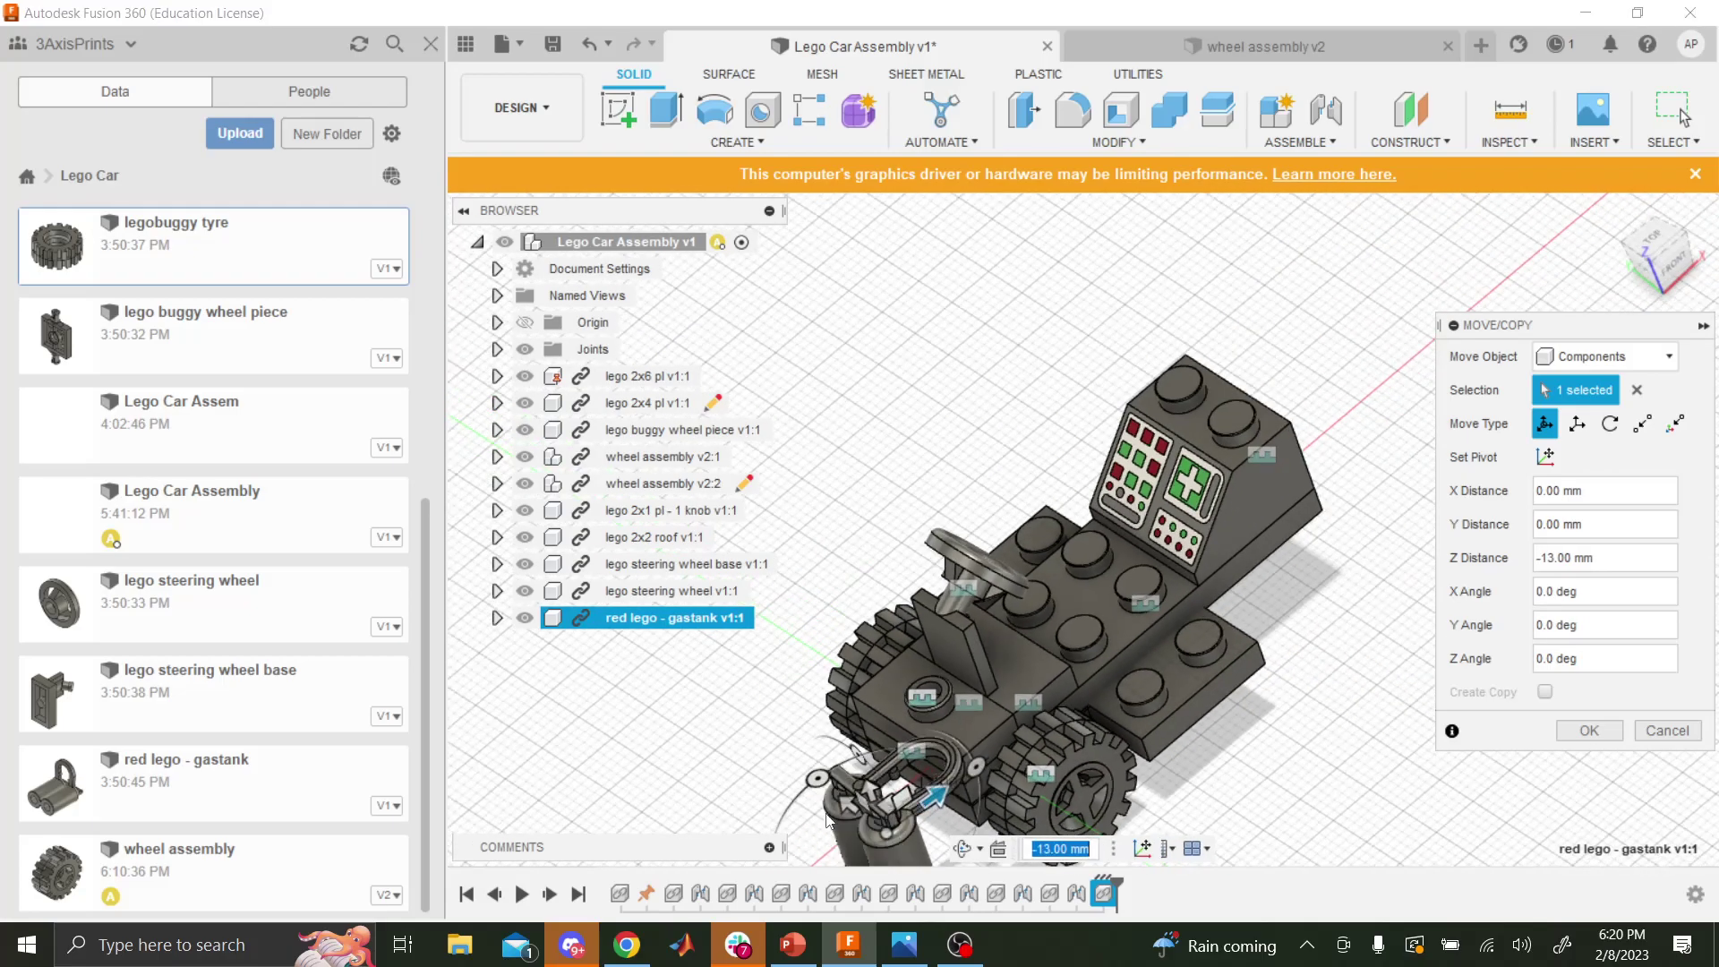
pyautogui.moveTo(844, 795); pyautogui.dragTo(955, 733)
pyautogui.press('Return')
pyautogui.scroll(-1, 954, 743)
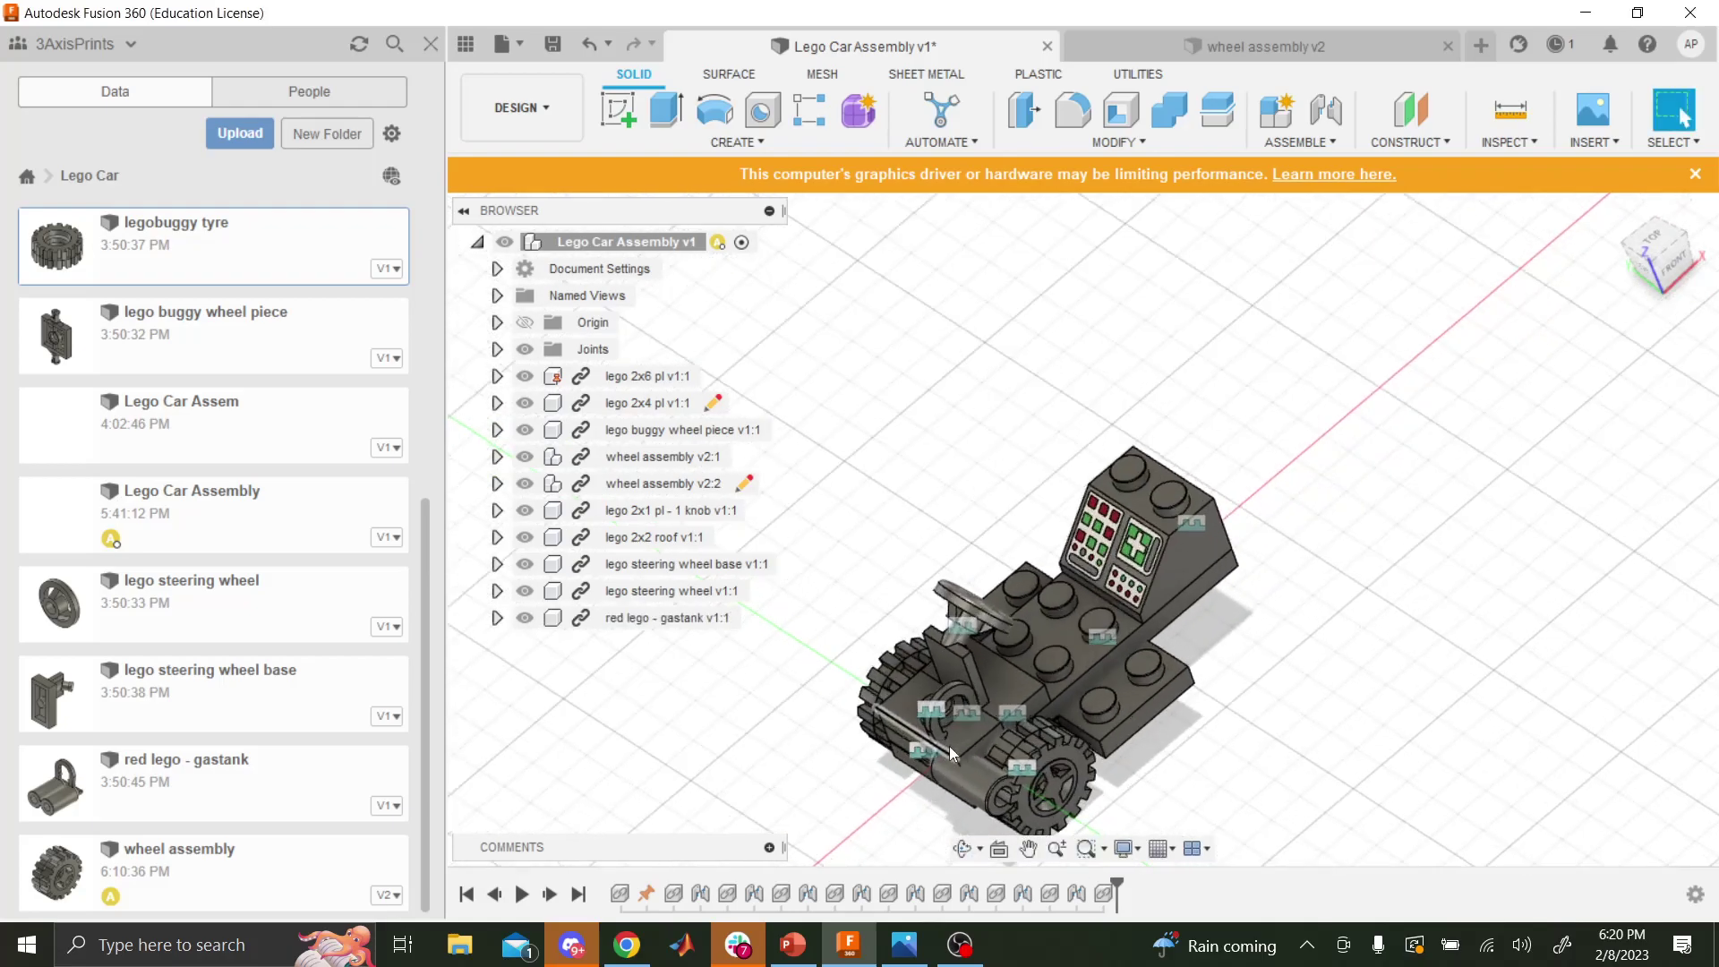
# - Move the gas tank -11 mm along Y with Move/Copy
pyautogui.scroll(2, 949, 745)
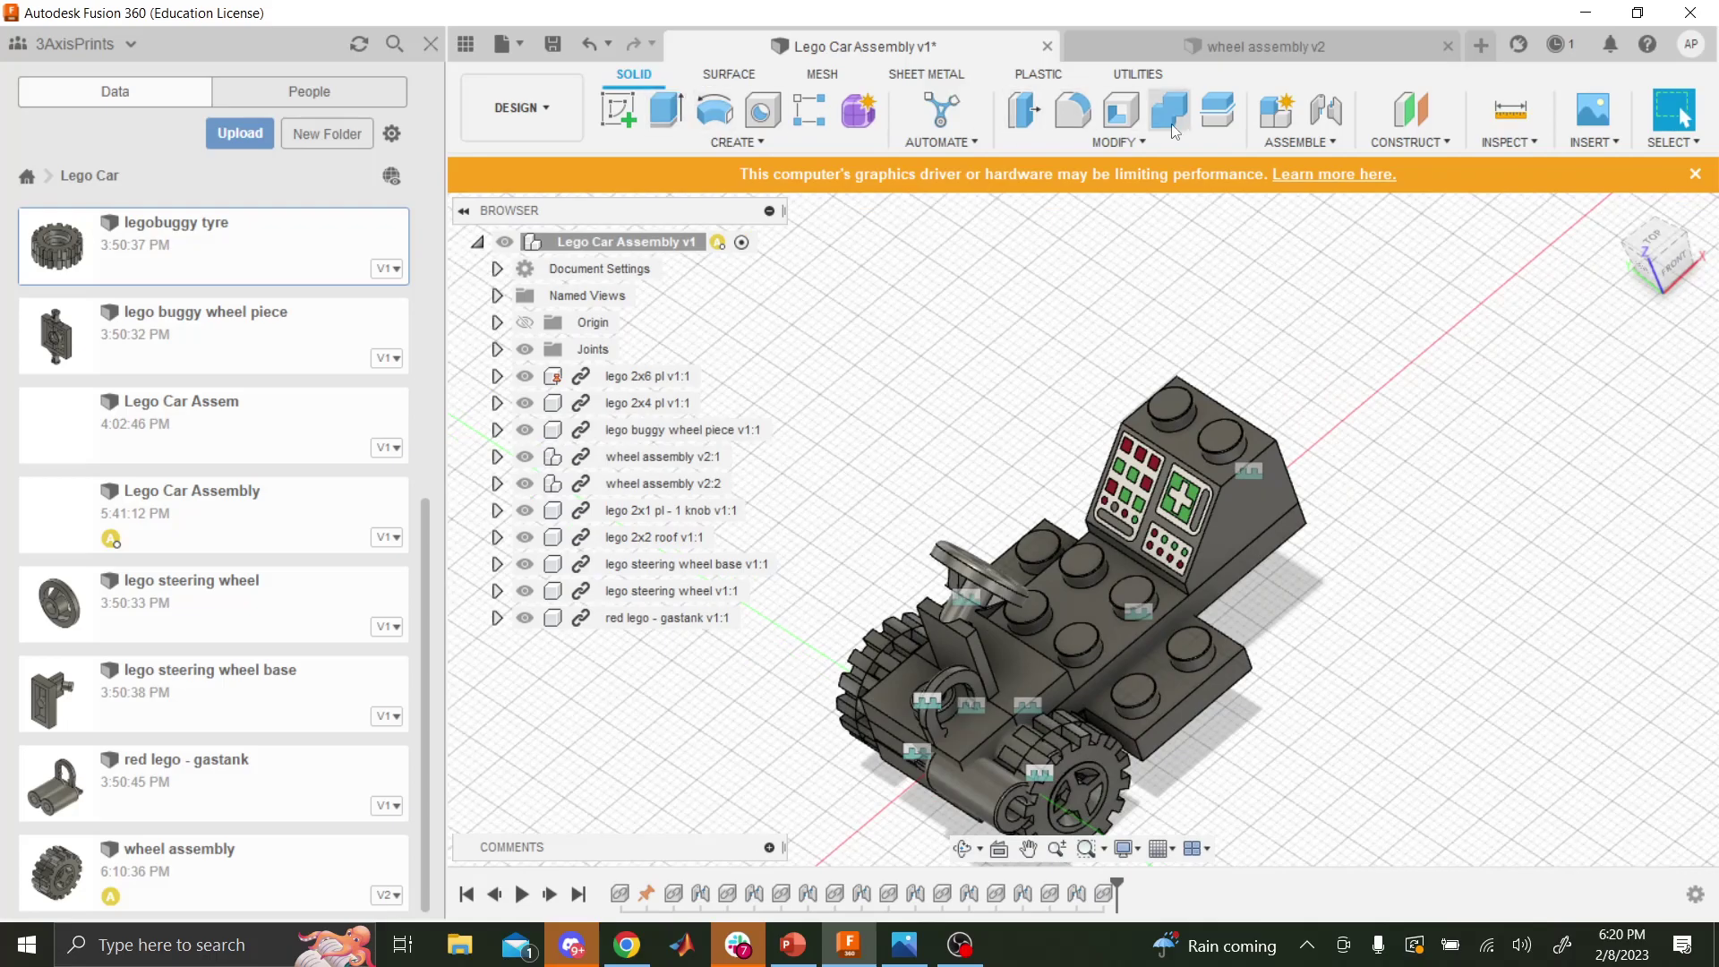
pyautogui.click(1181, 149)
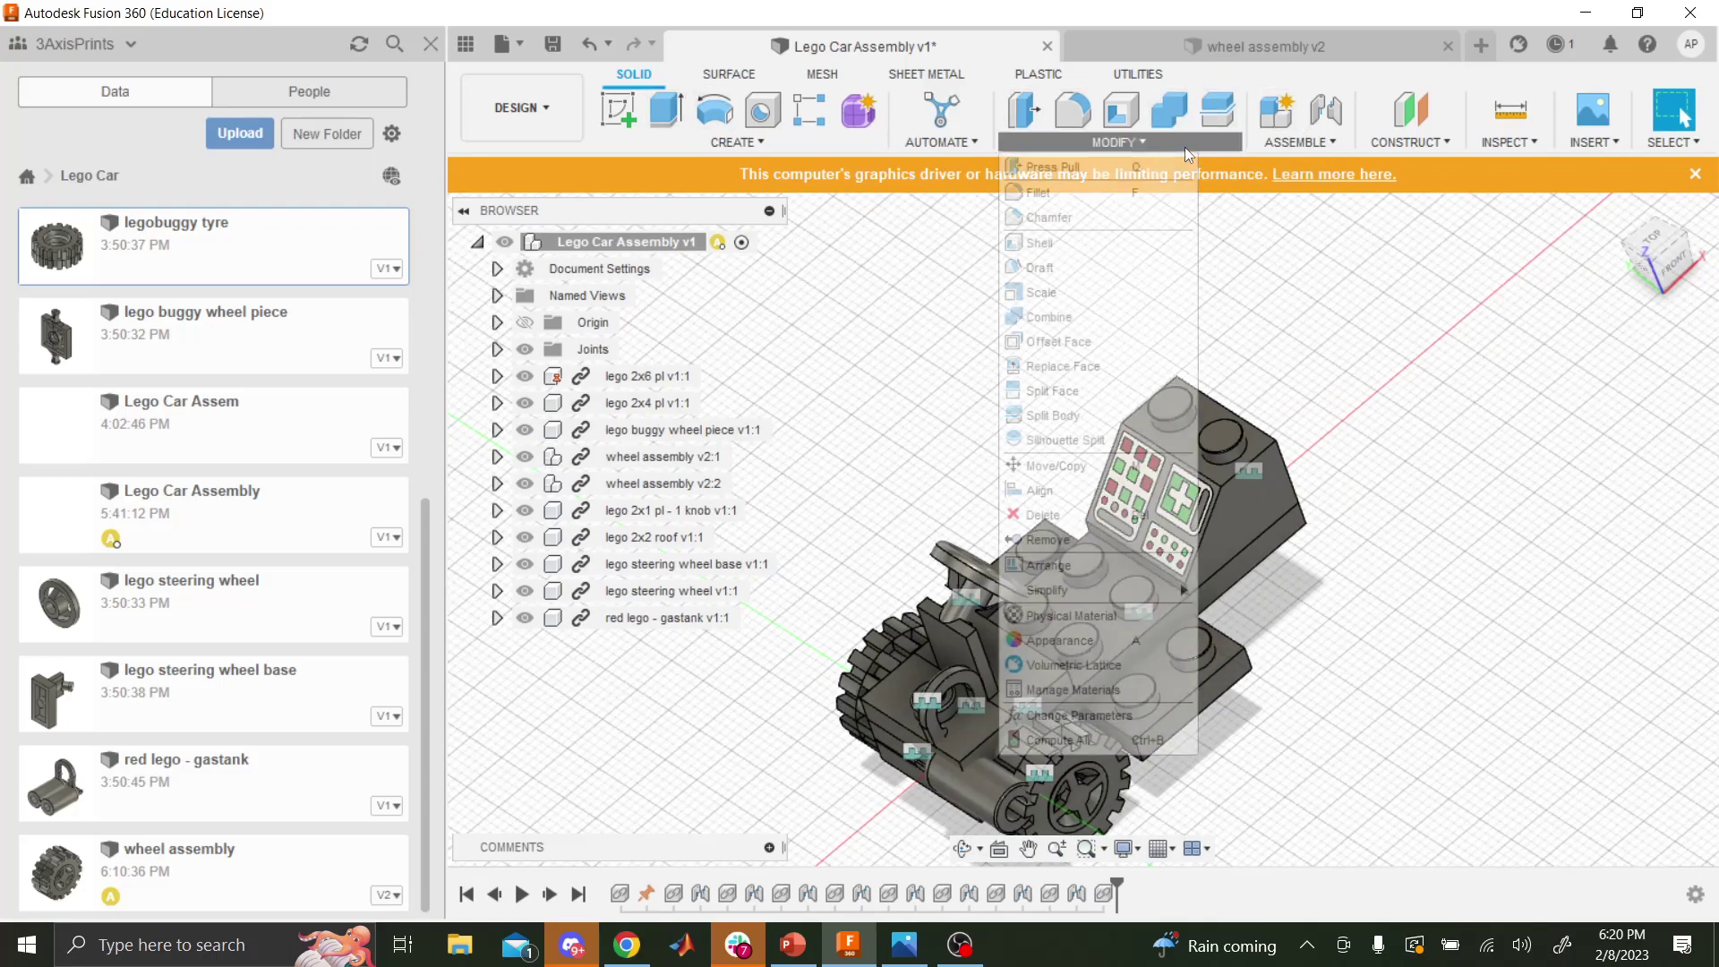
pyautogui.click(1120, 466)
pyautogui.click(1012, 809)
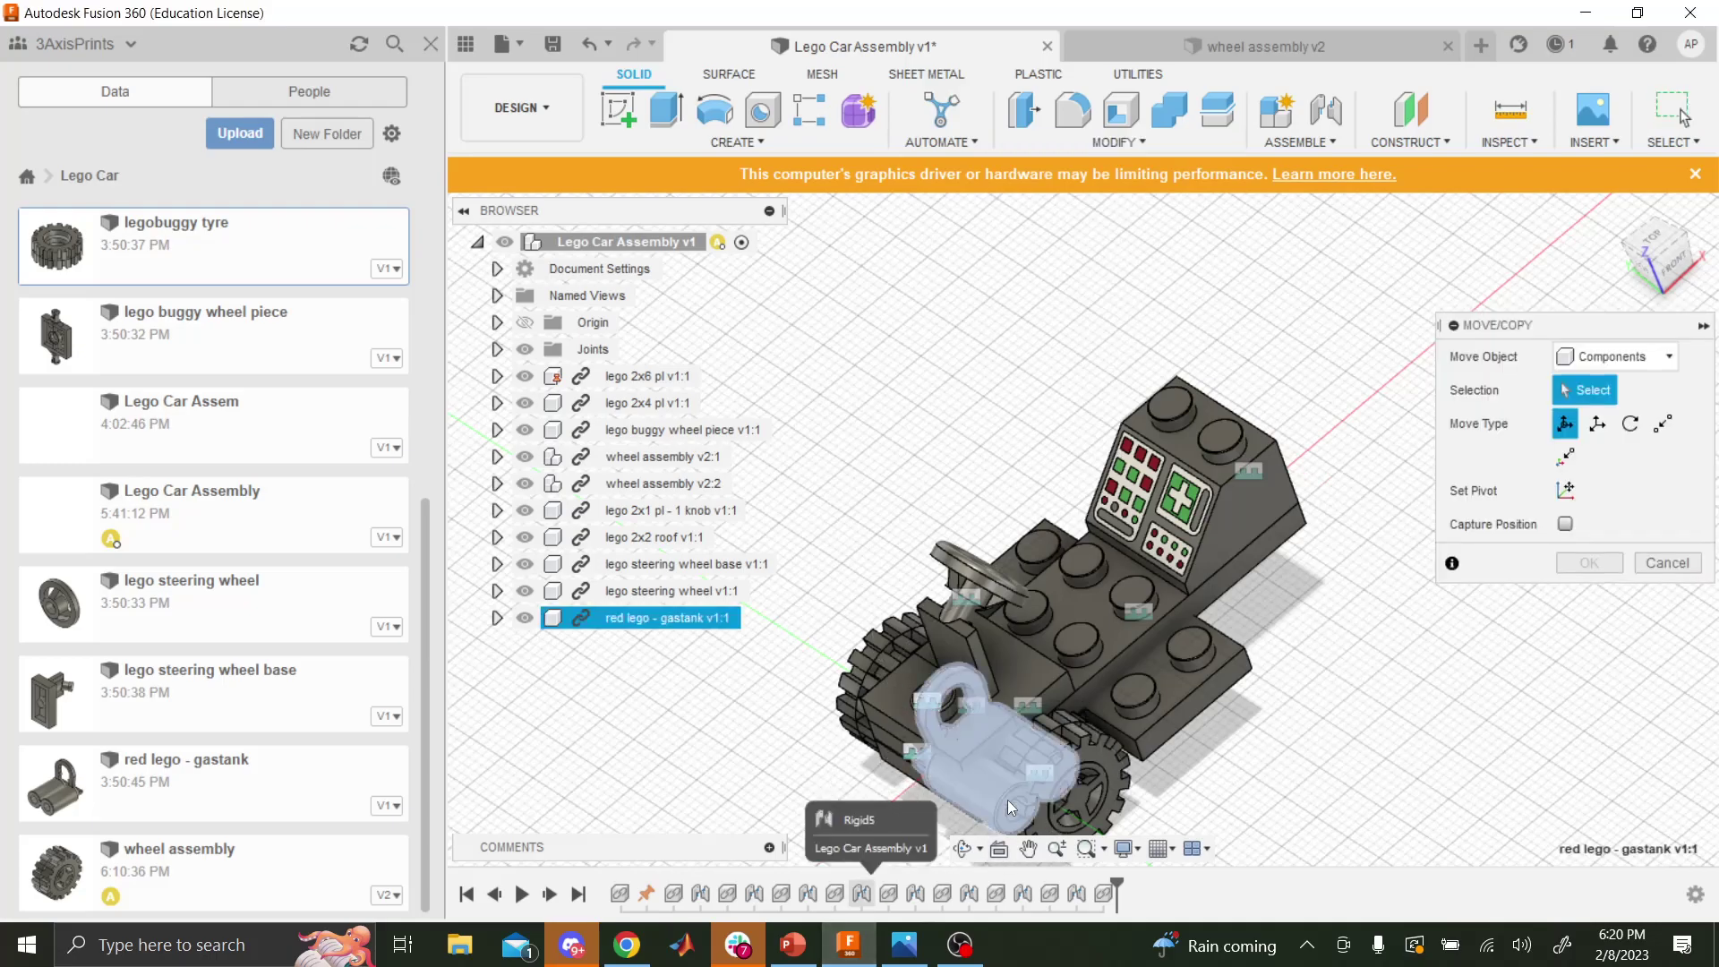
pyautogui.moveTo(1065, 741); pyautogui.dragTo(931, 803)
pyautogui.scroll(-5, 931, 804)
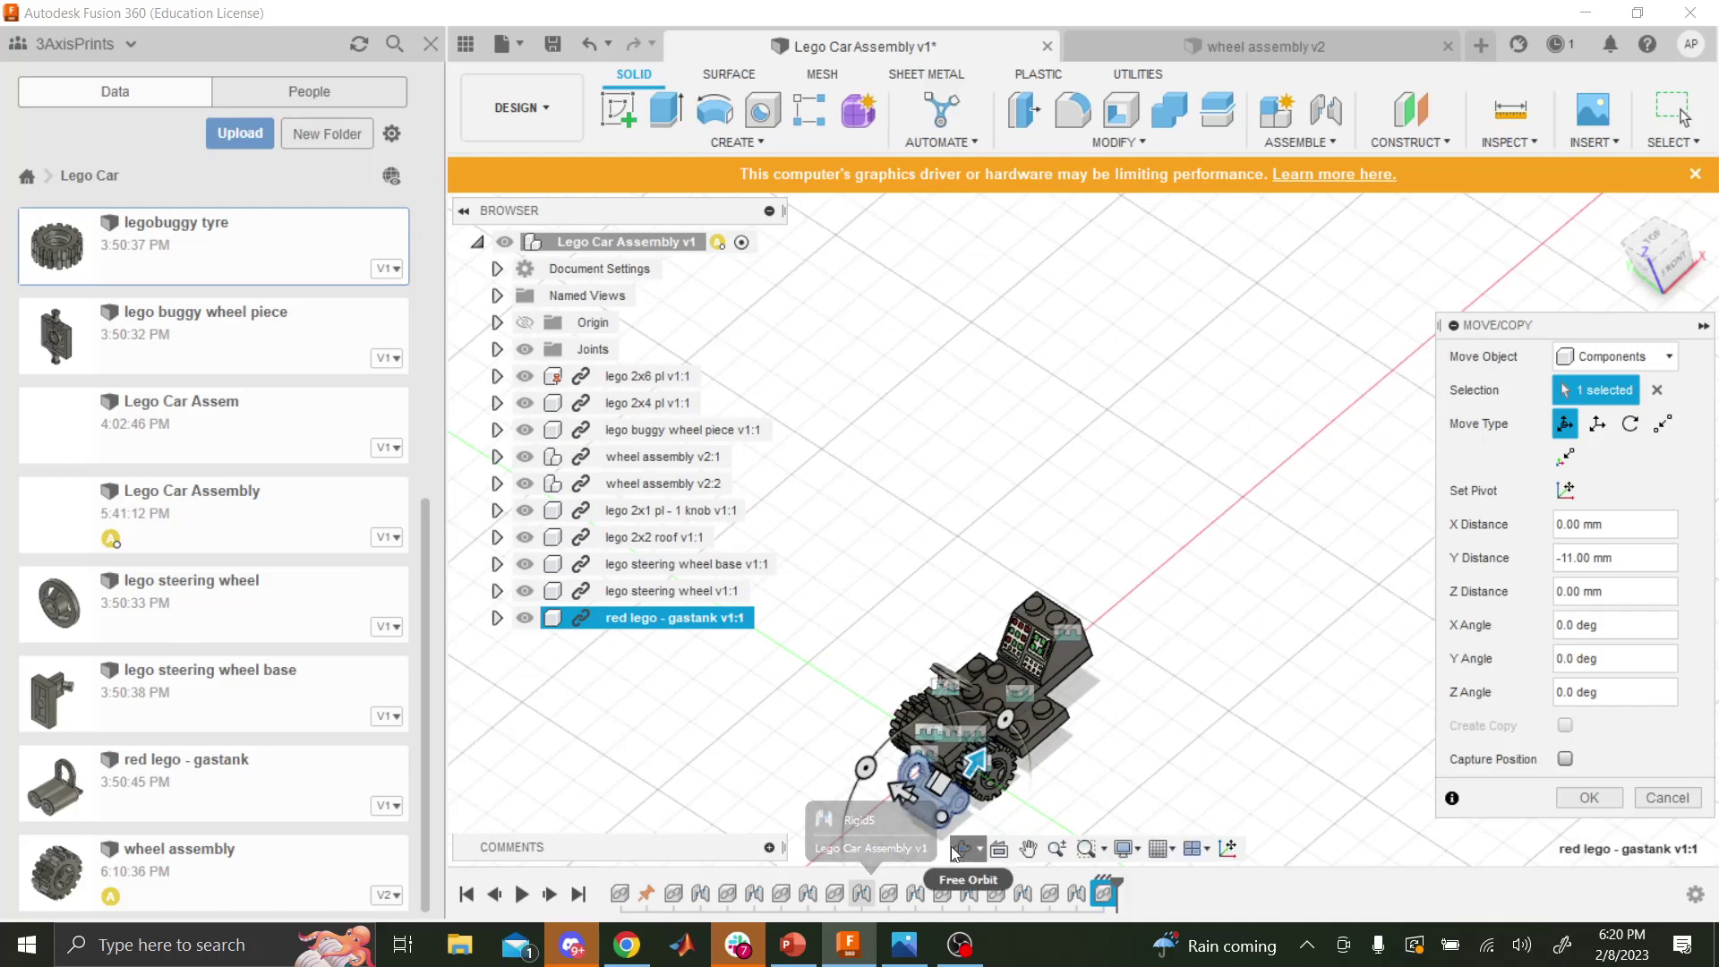
pyautogui.scroll(5, 931, 851)
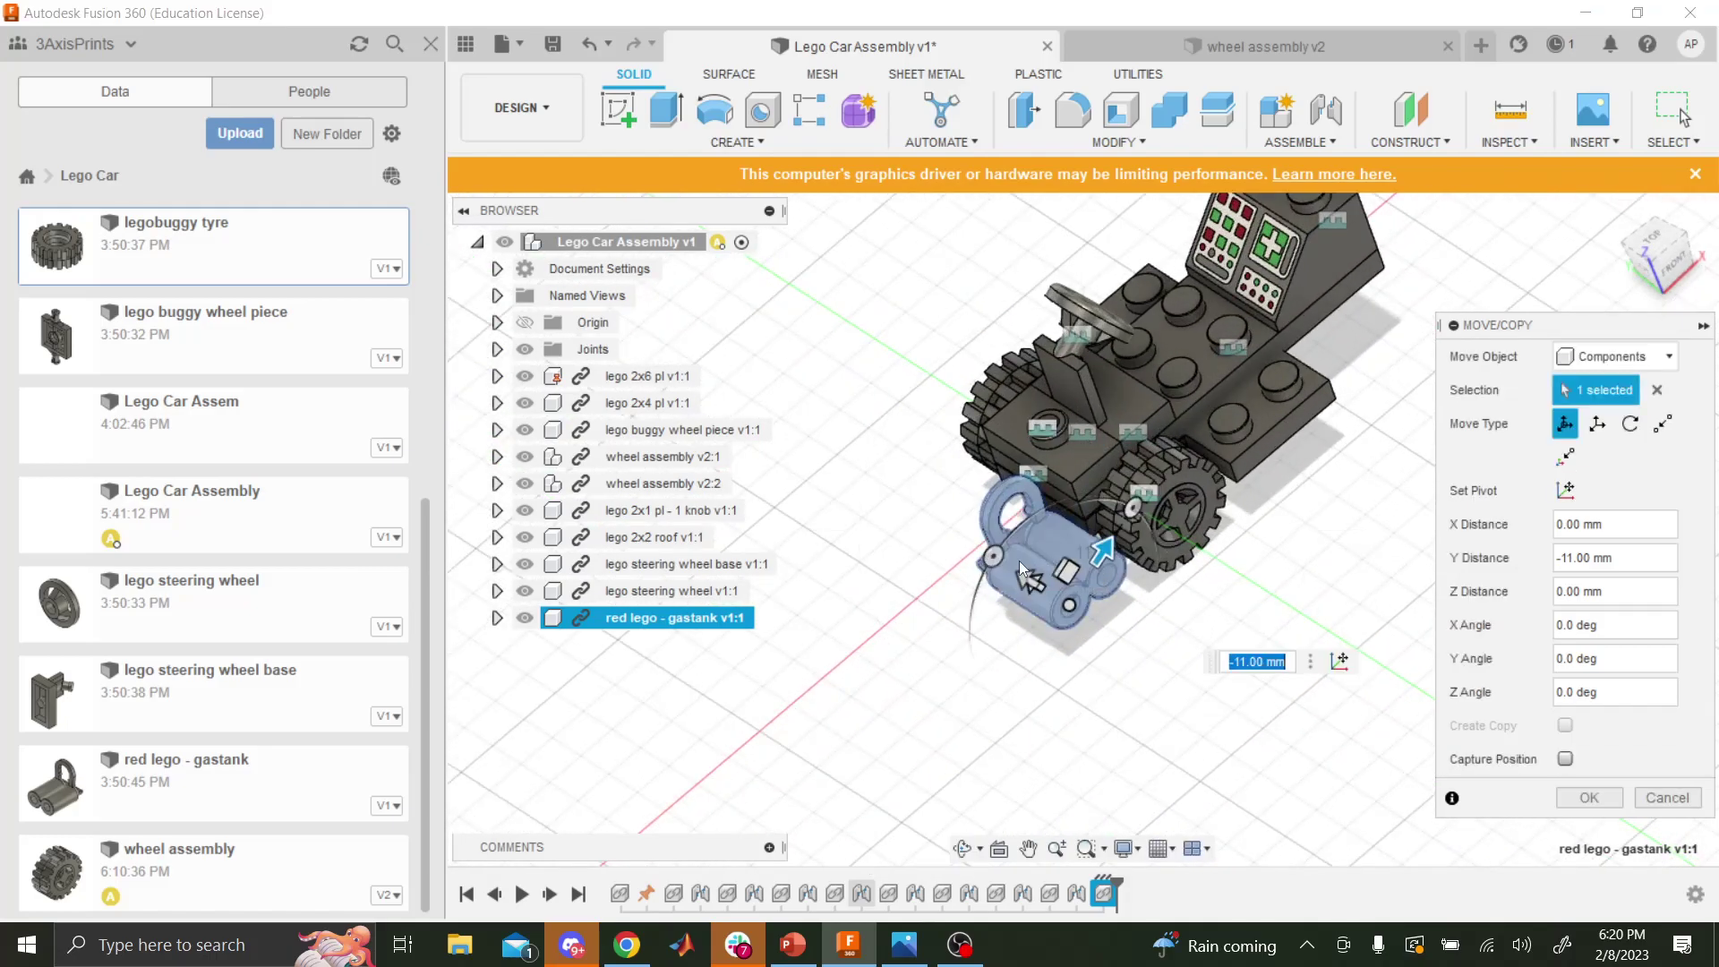
# - Rotate the gas tank 80° about Z so it stands upright, and confirm
pyautogui.click(961, 847)
pyautogui.moveTo(895, 582); pyautogui.dragTo(1060, 573)
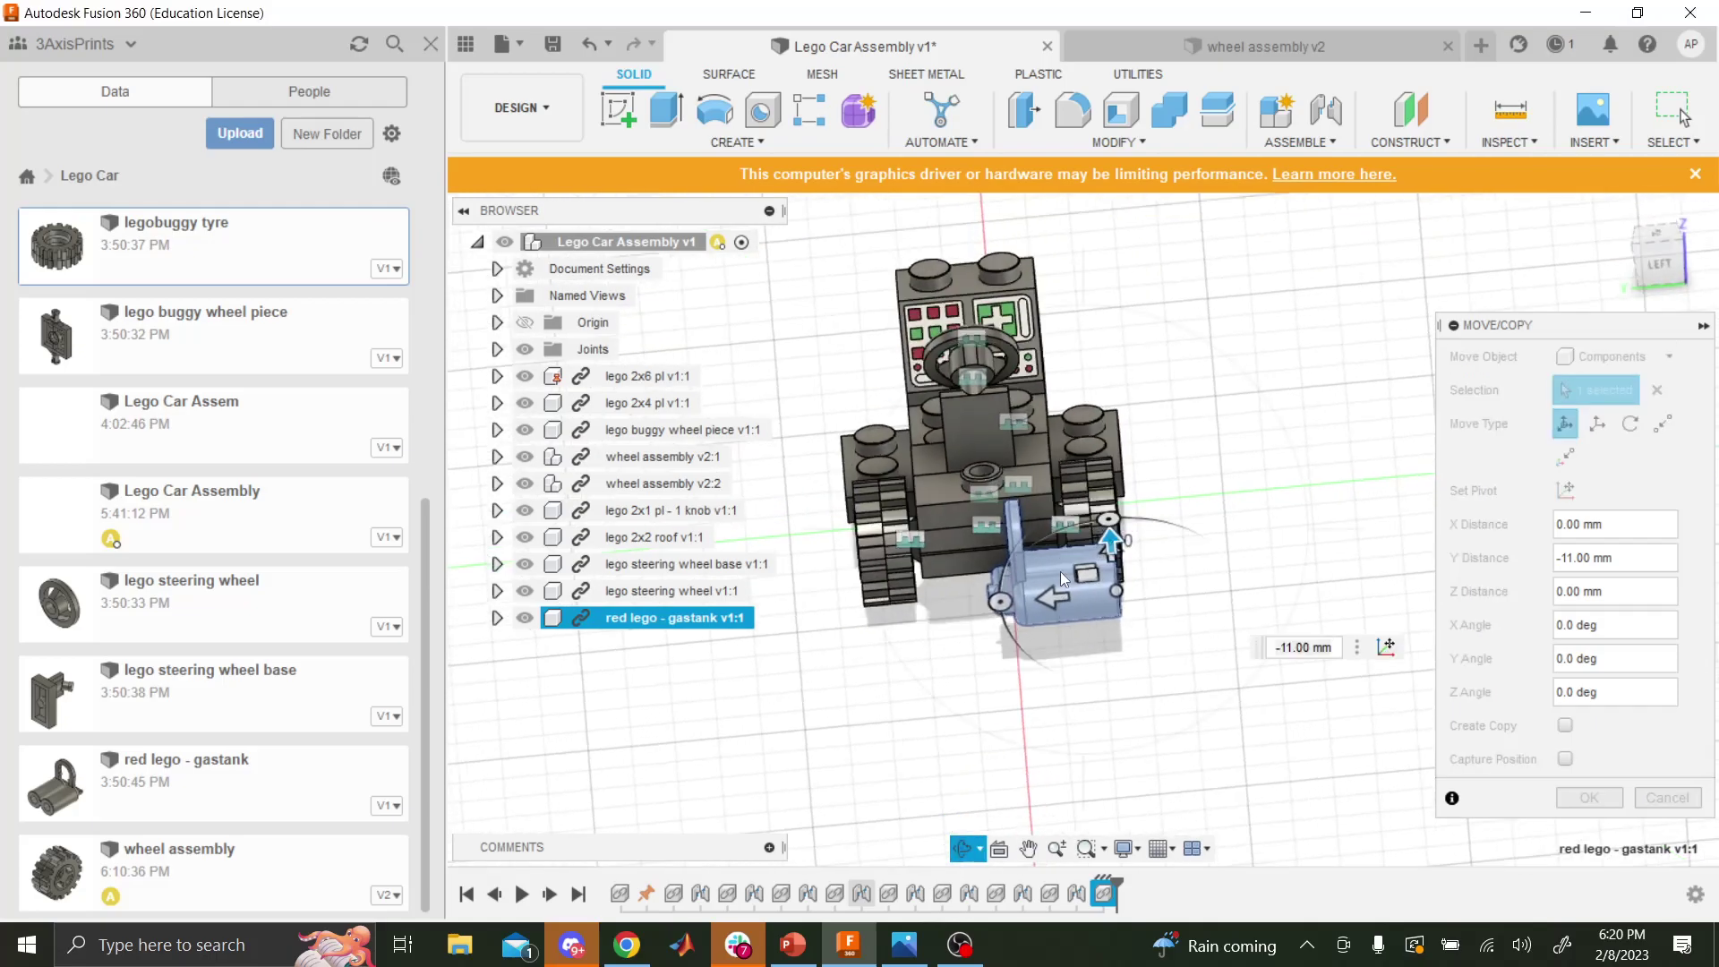
pyautogui.press('Escape')
pyautogui.moveTo(1109, 518); pyautogui.dragTo(1001, 579)
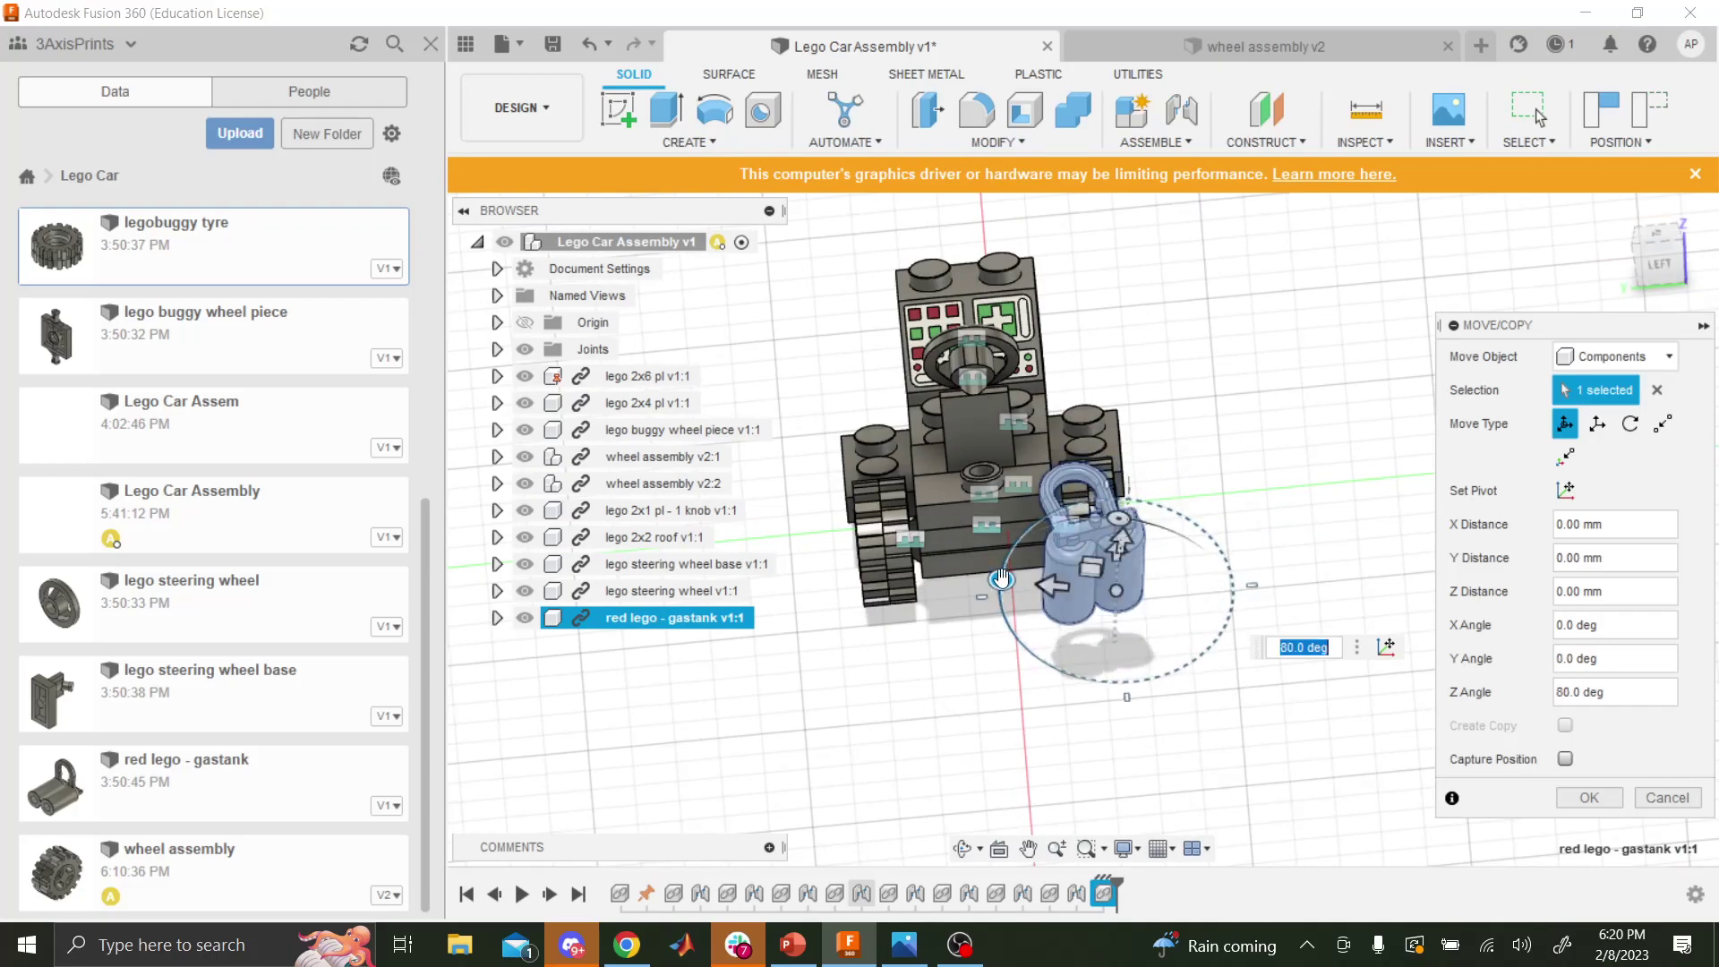
pyautogui.click(1565, 805)
pyautogui.scroll(5, 1065, 461)
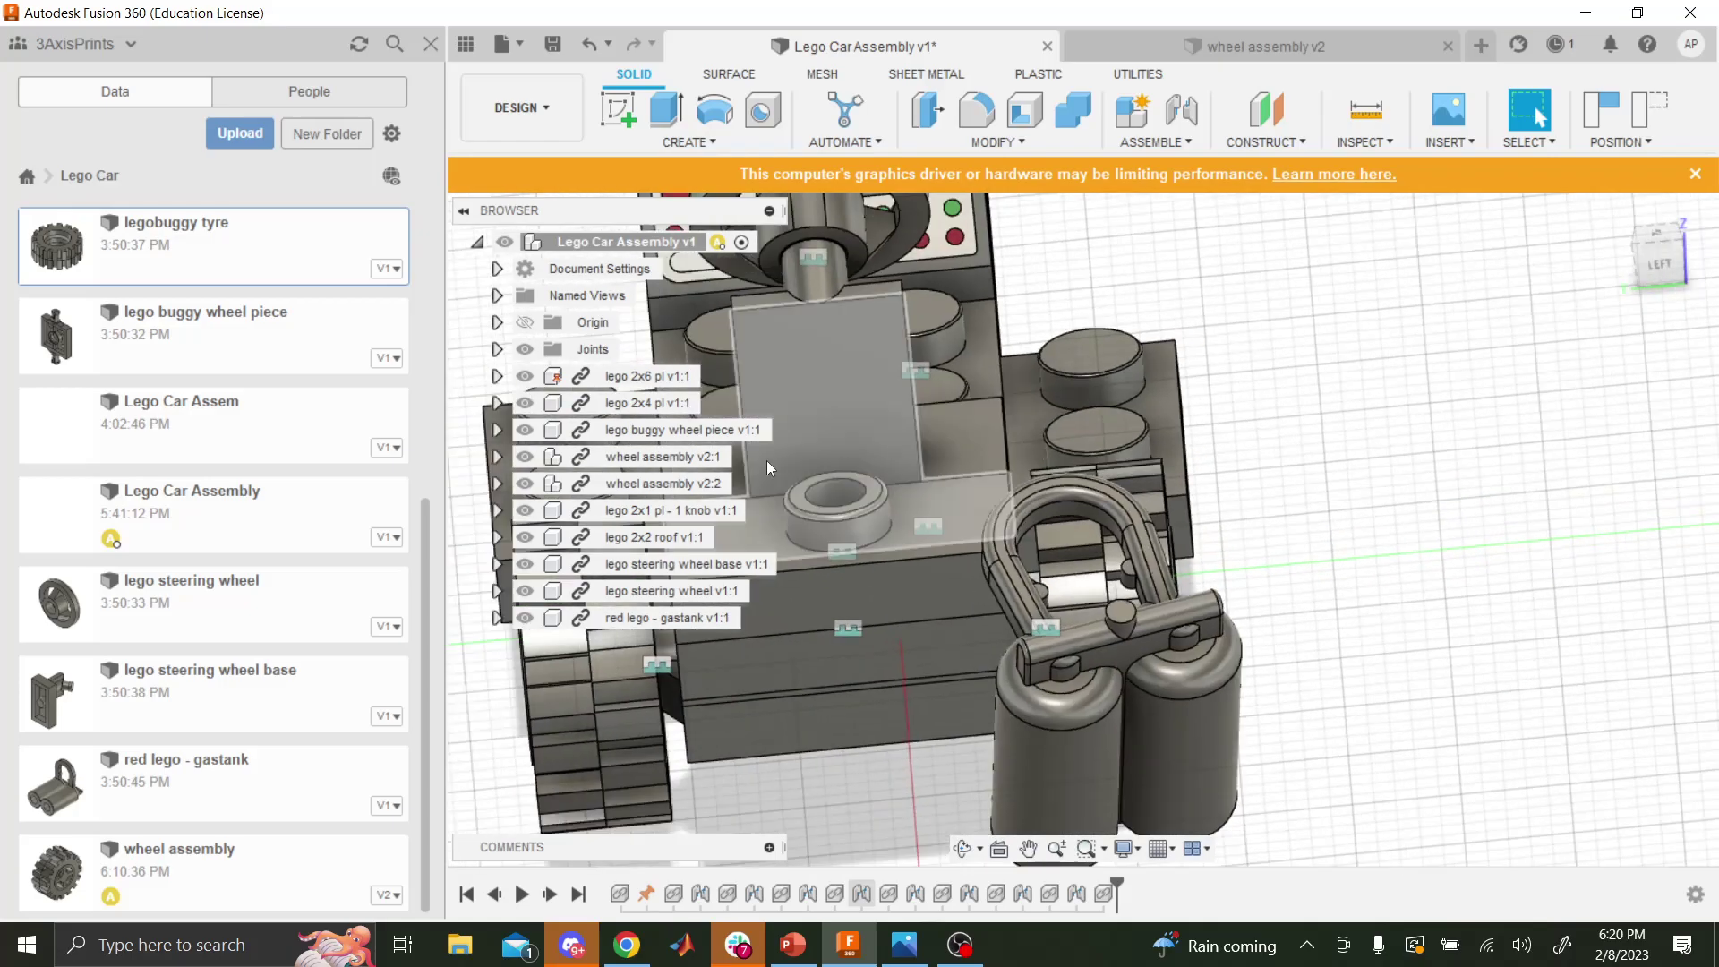
# - Joint the gastank's ring handle to the 2x1 plate knob at 90° with a 2 mm X offset
pyautogui.click(1189, 124)
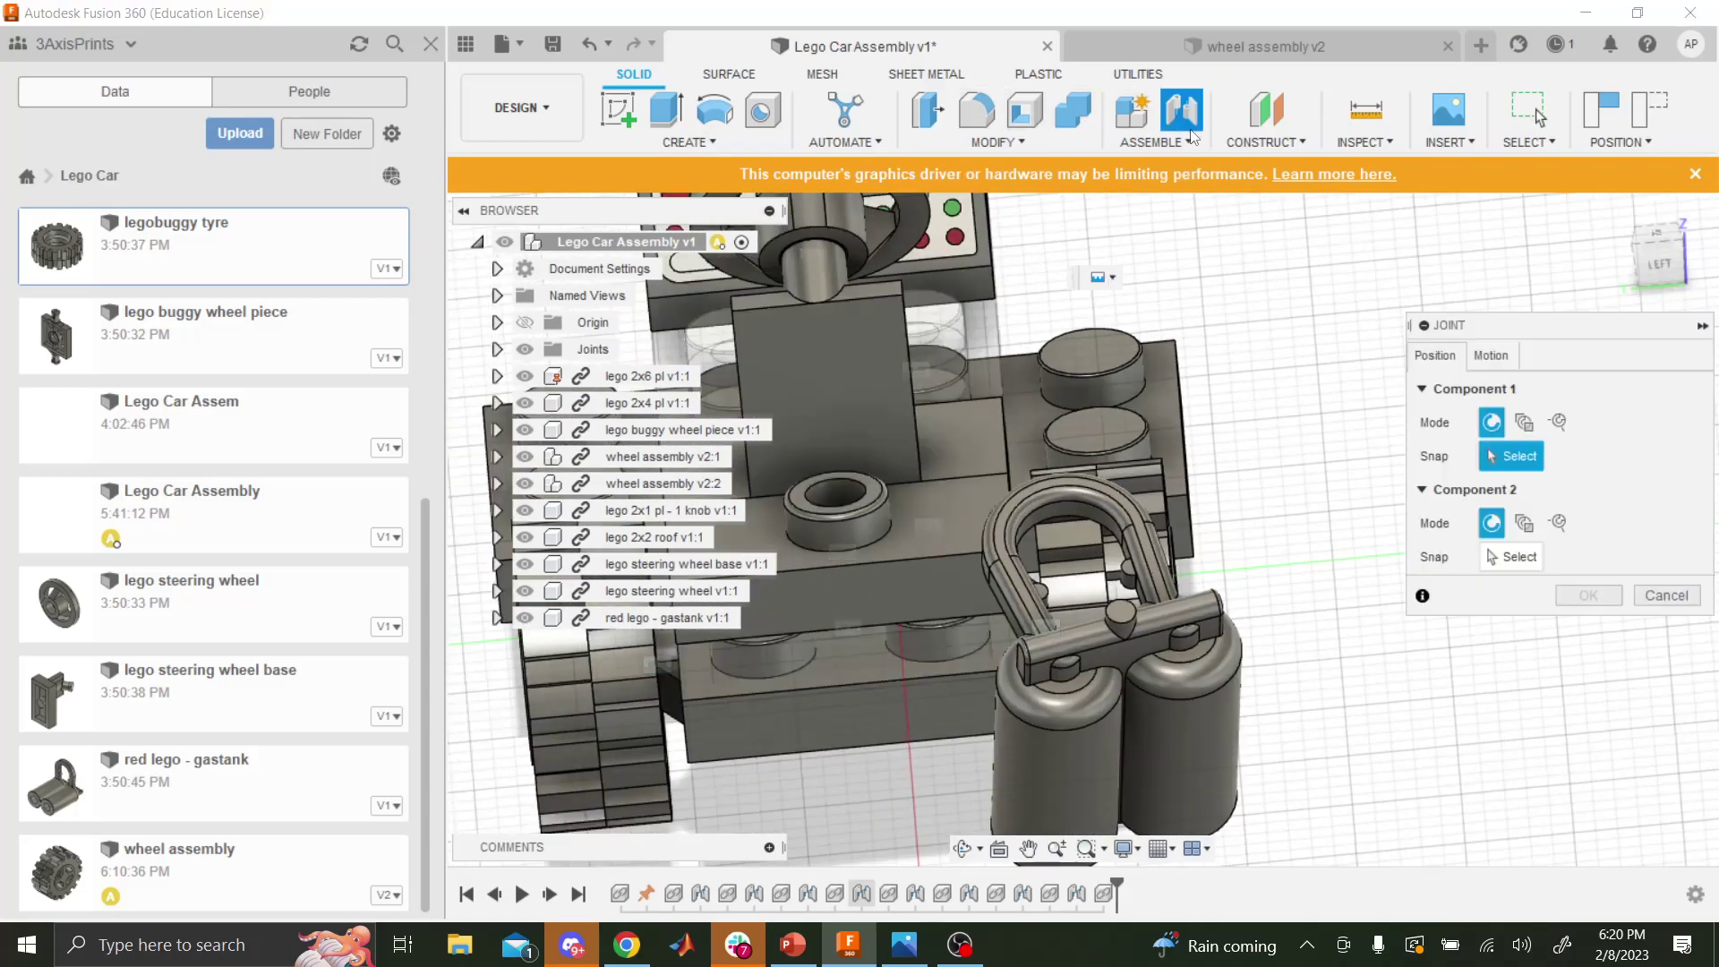
pyautogui.click(1050, 518)
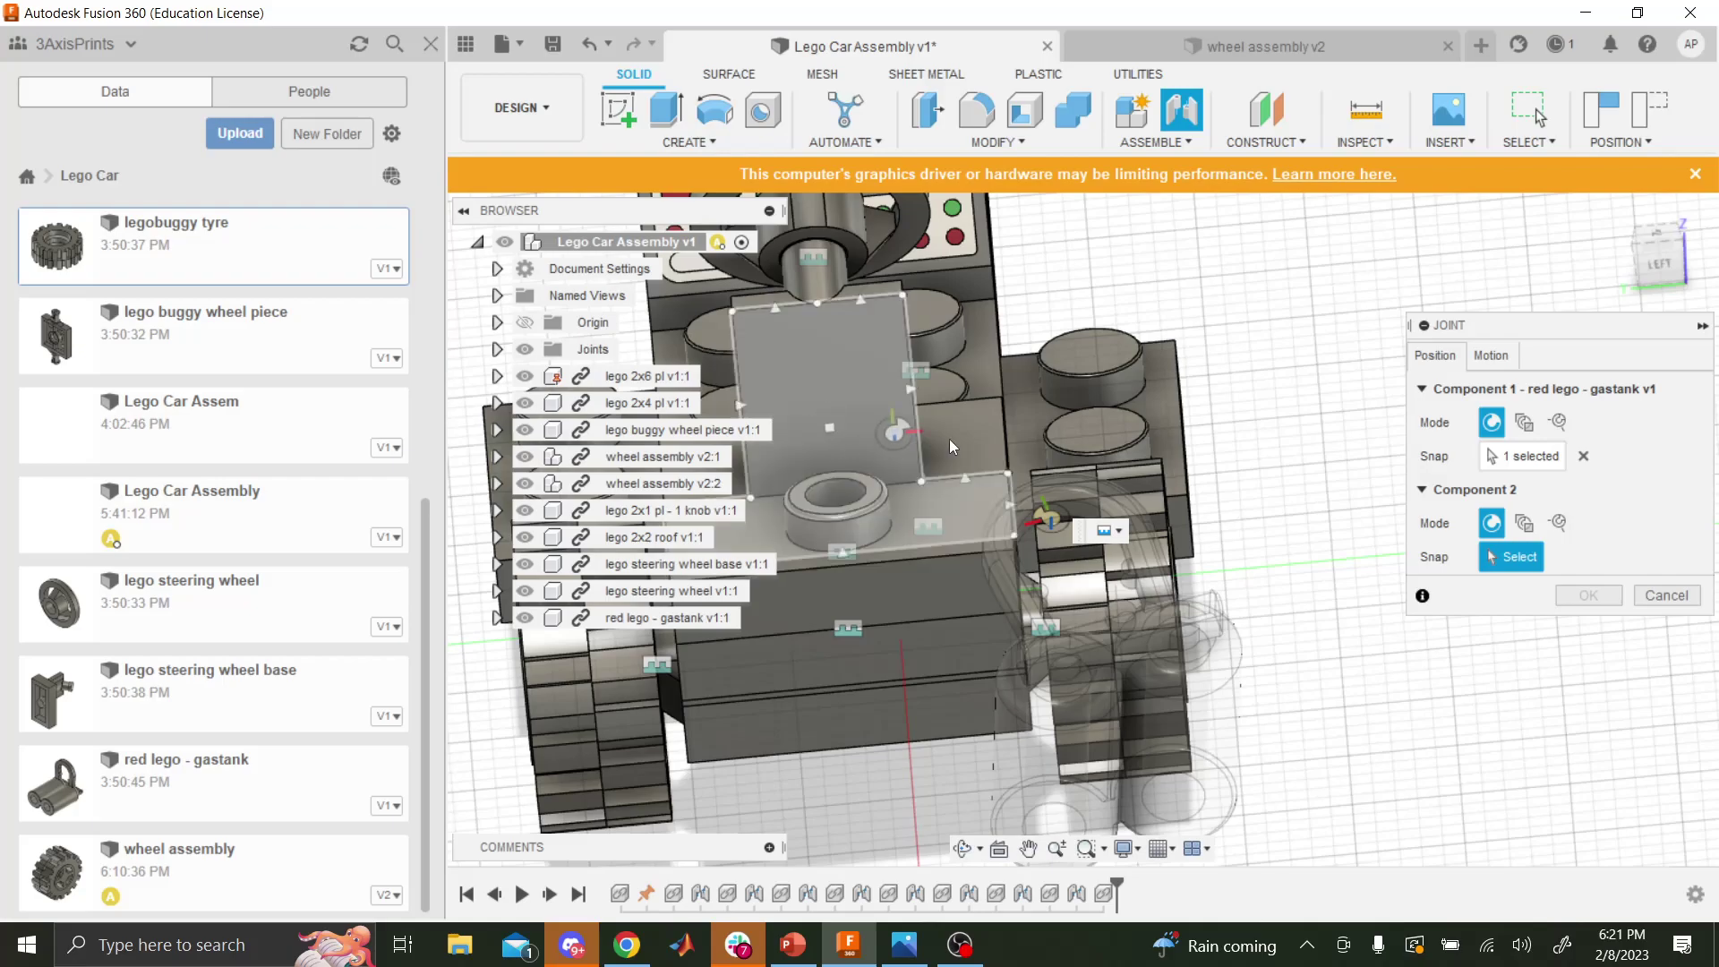
pyautogui.click(963, 848)
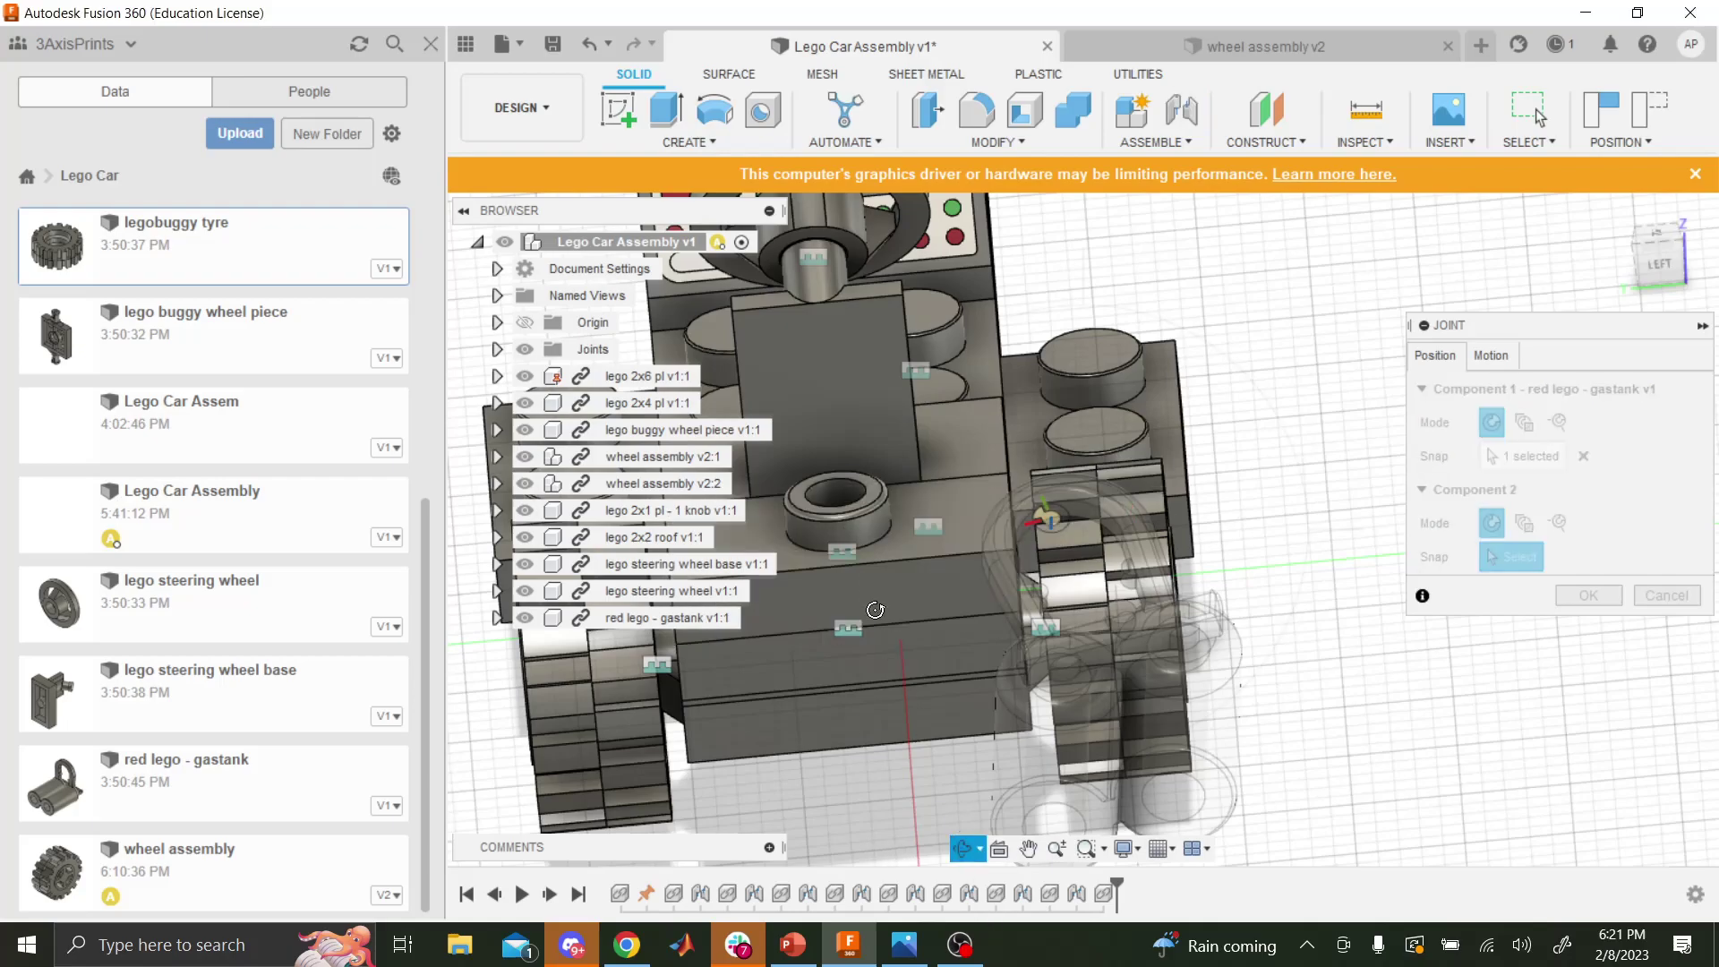
pyautogui.moveTo(873, 595)
pyautogui.mouseDown()
pyautogui.moveTo(855, 603)
pyautogui.moveTo(893, 540)
pyautogui.moveTo(859, 586)
pyautogui.moveTo(967, 582)
pyautogui.moveTo(1031, 609)
pyautogui.moveTo(894, 621)
pyautogui.mouseUp()
pyautogui.scroll(3, 940, 627)
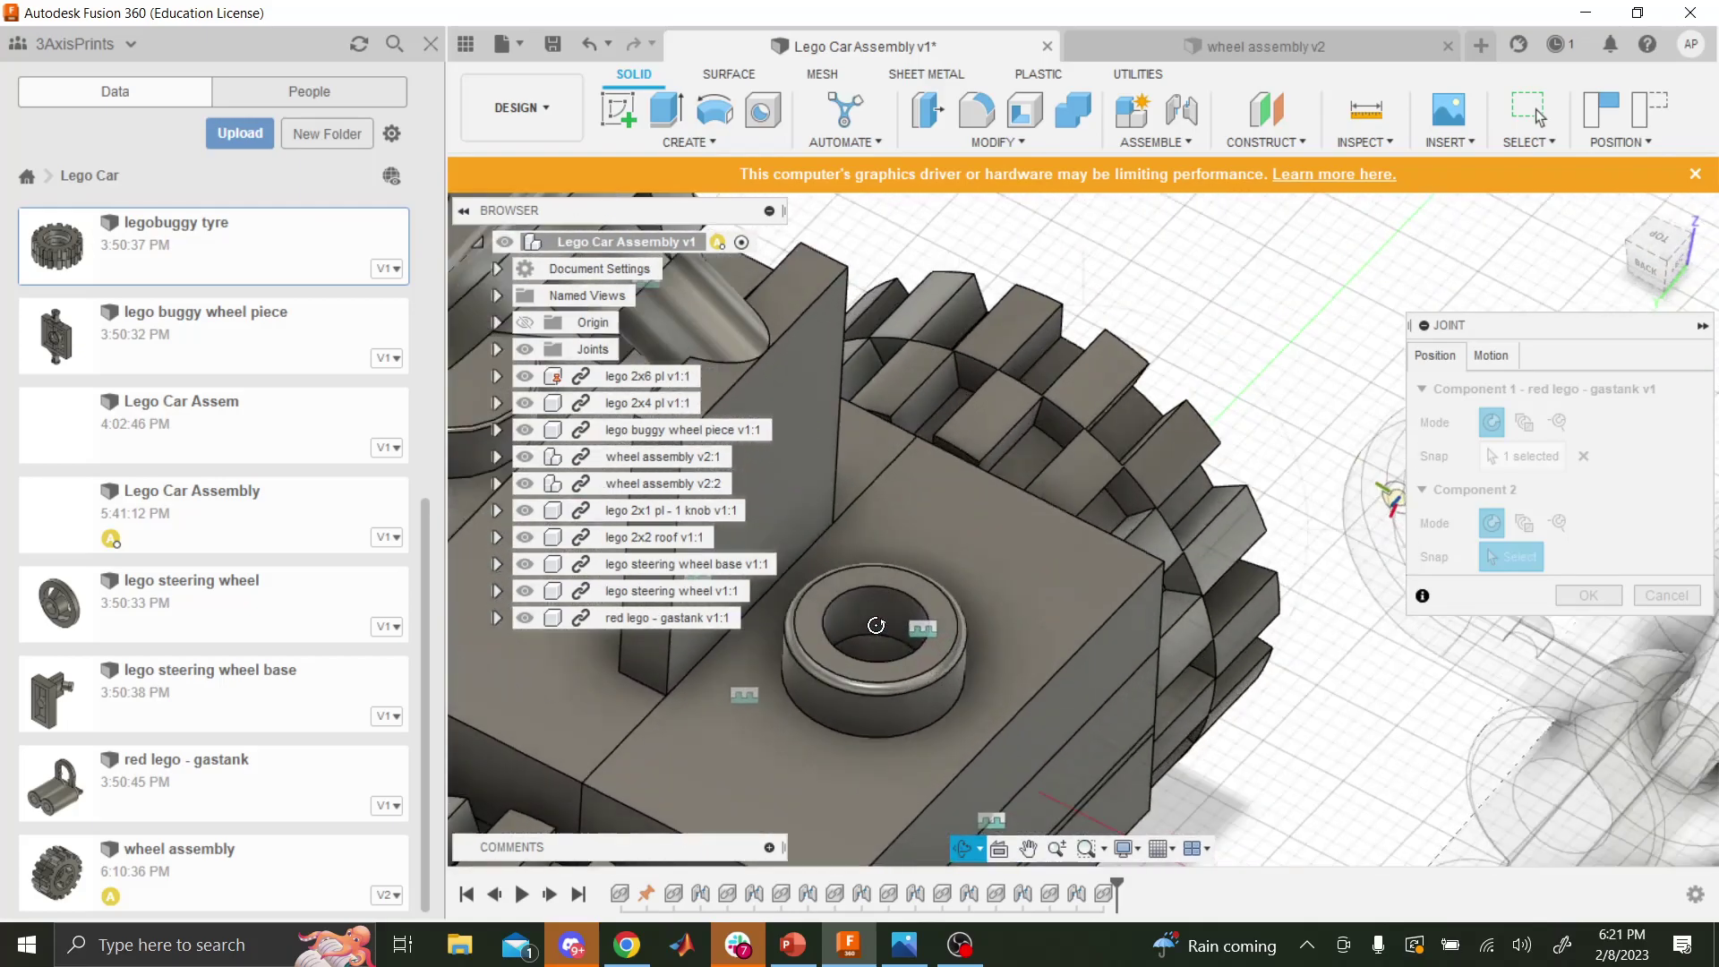
pyautogui.click(805, 689)
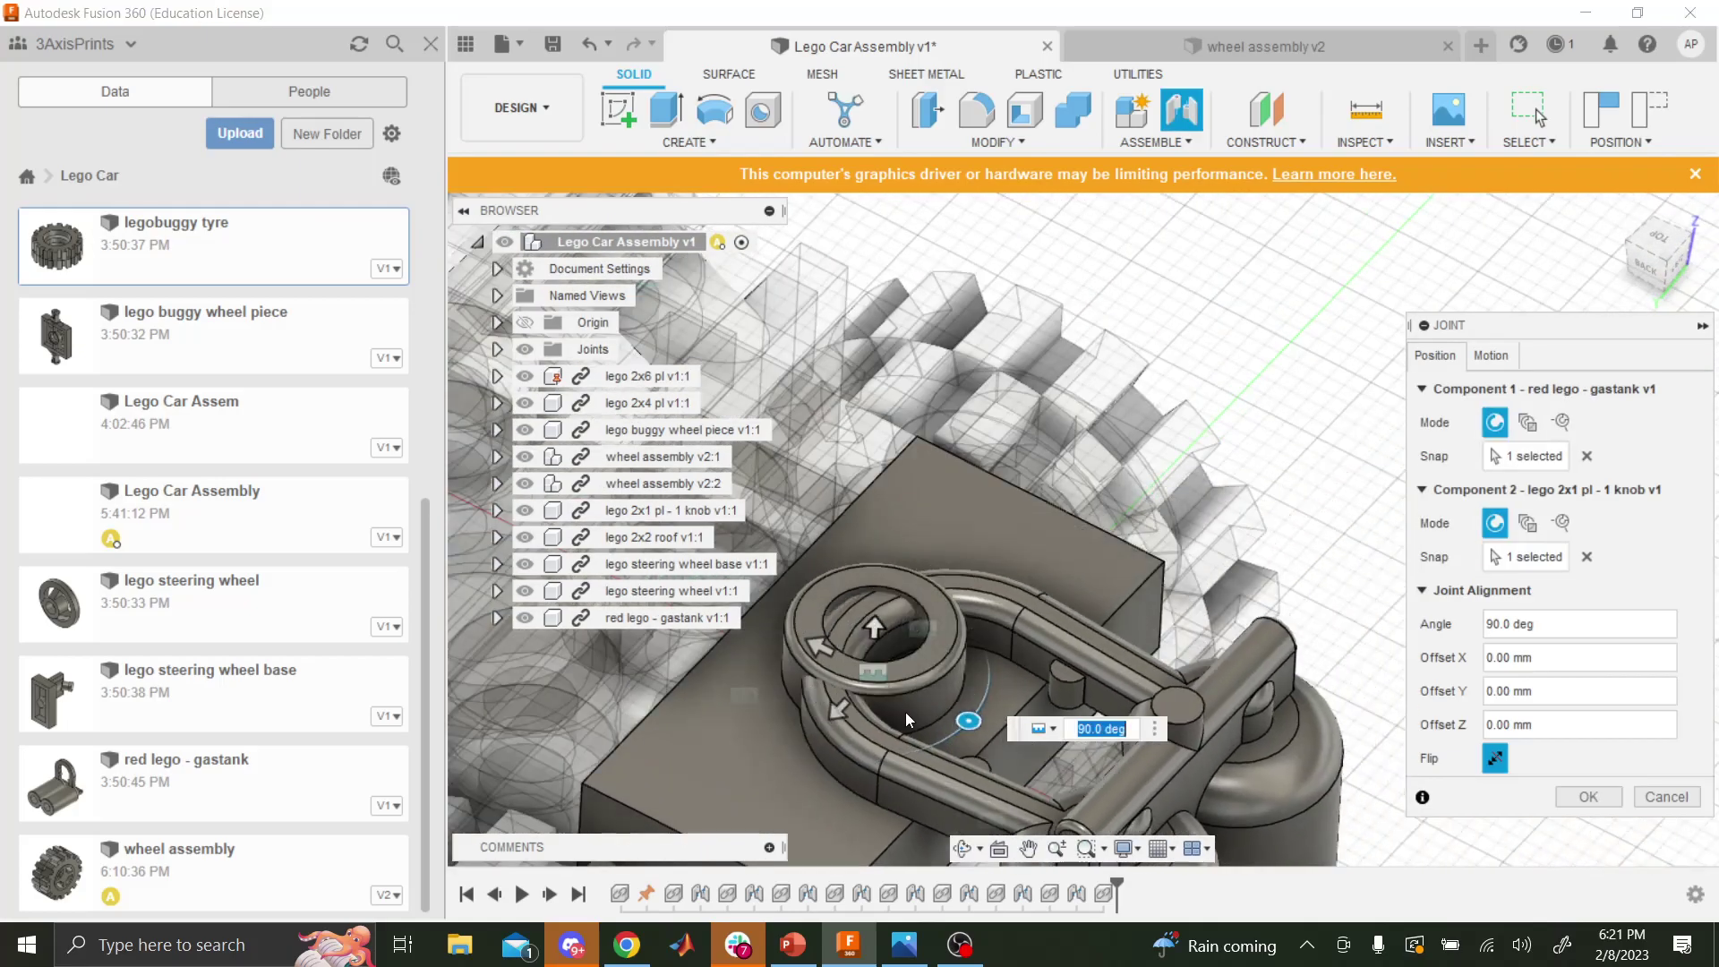
pyautogui.moveTo(820, 646); pyautogui.dragTo(743, 638)
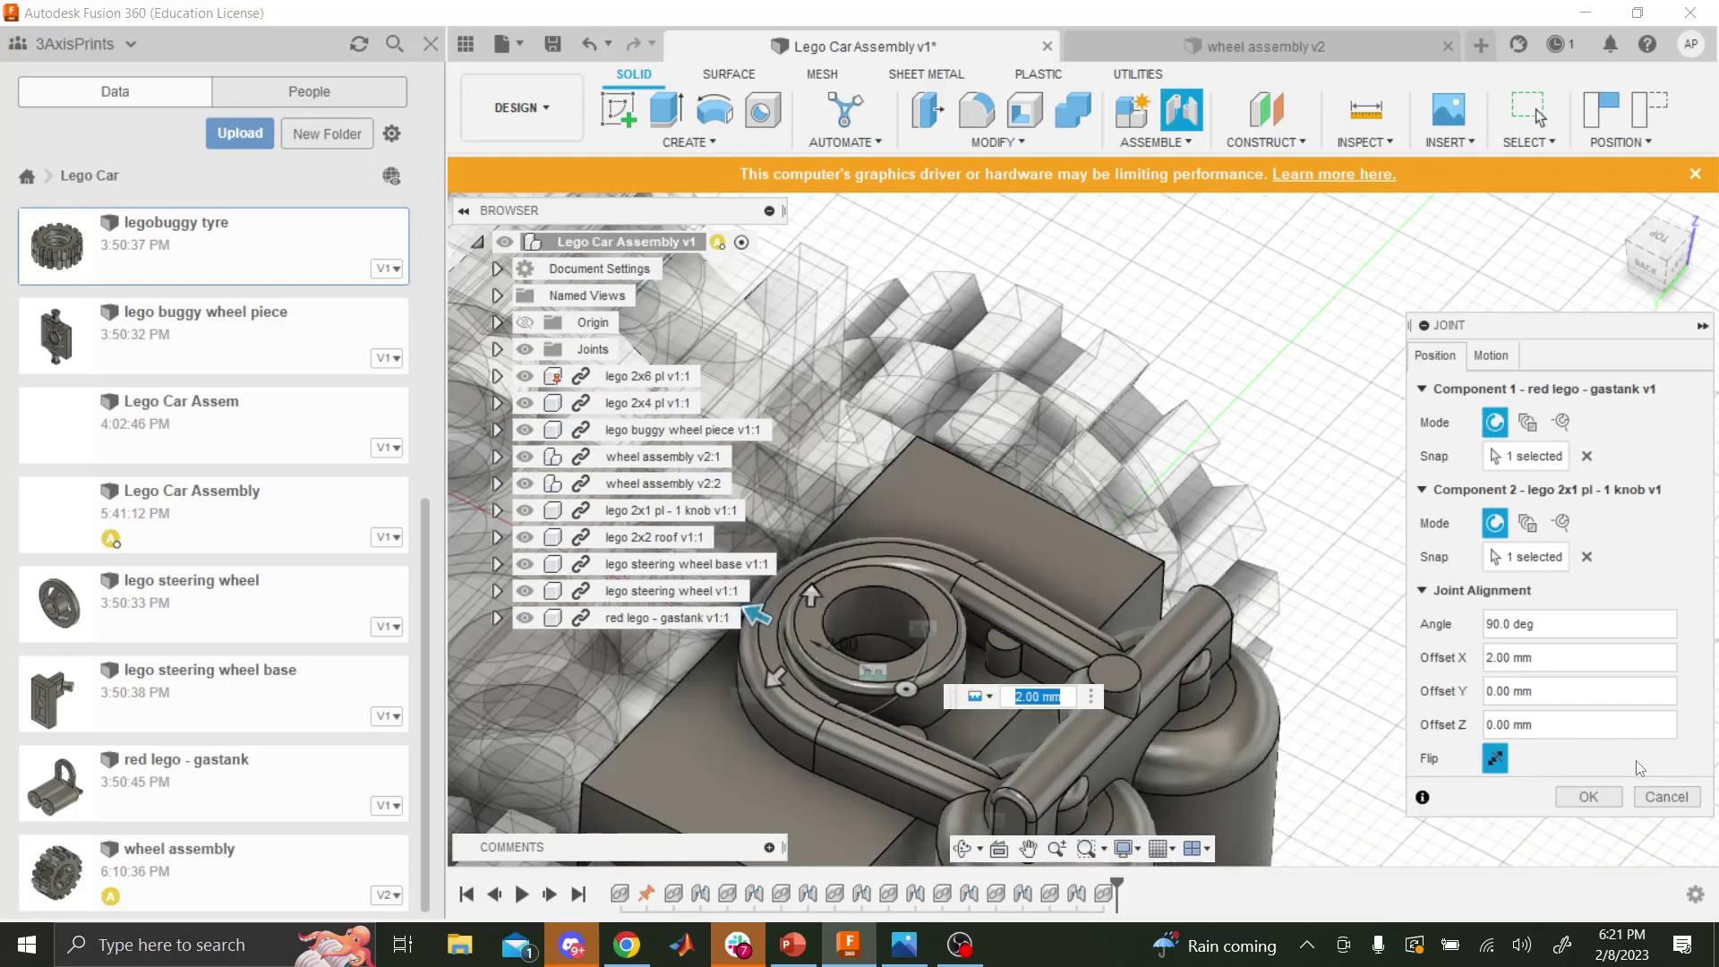
pyautogui.click(1589, 803)
pyautogui.scroll(-3, 1154, 775)
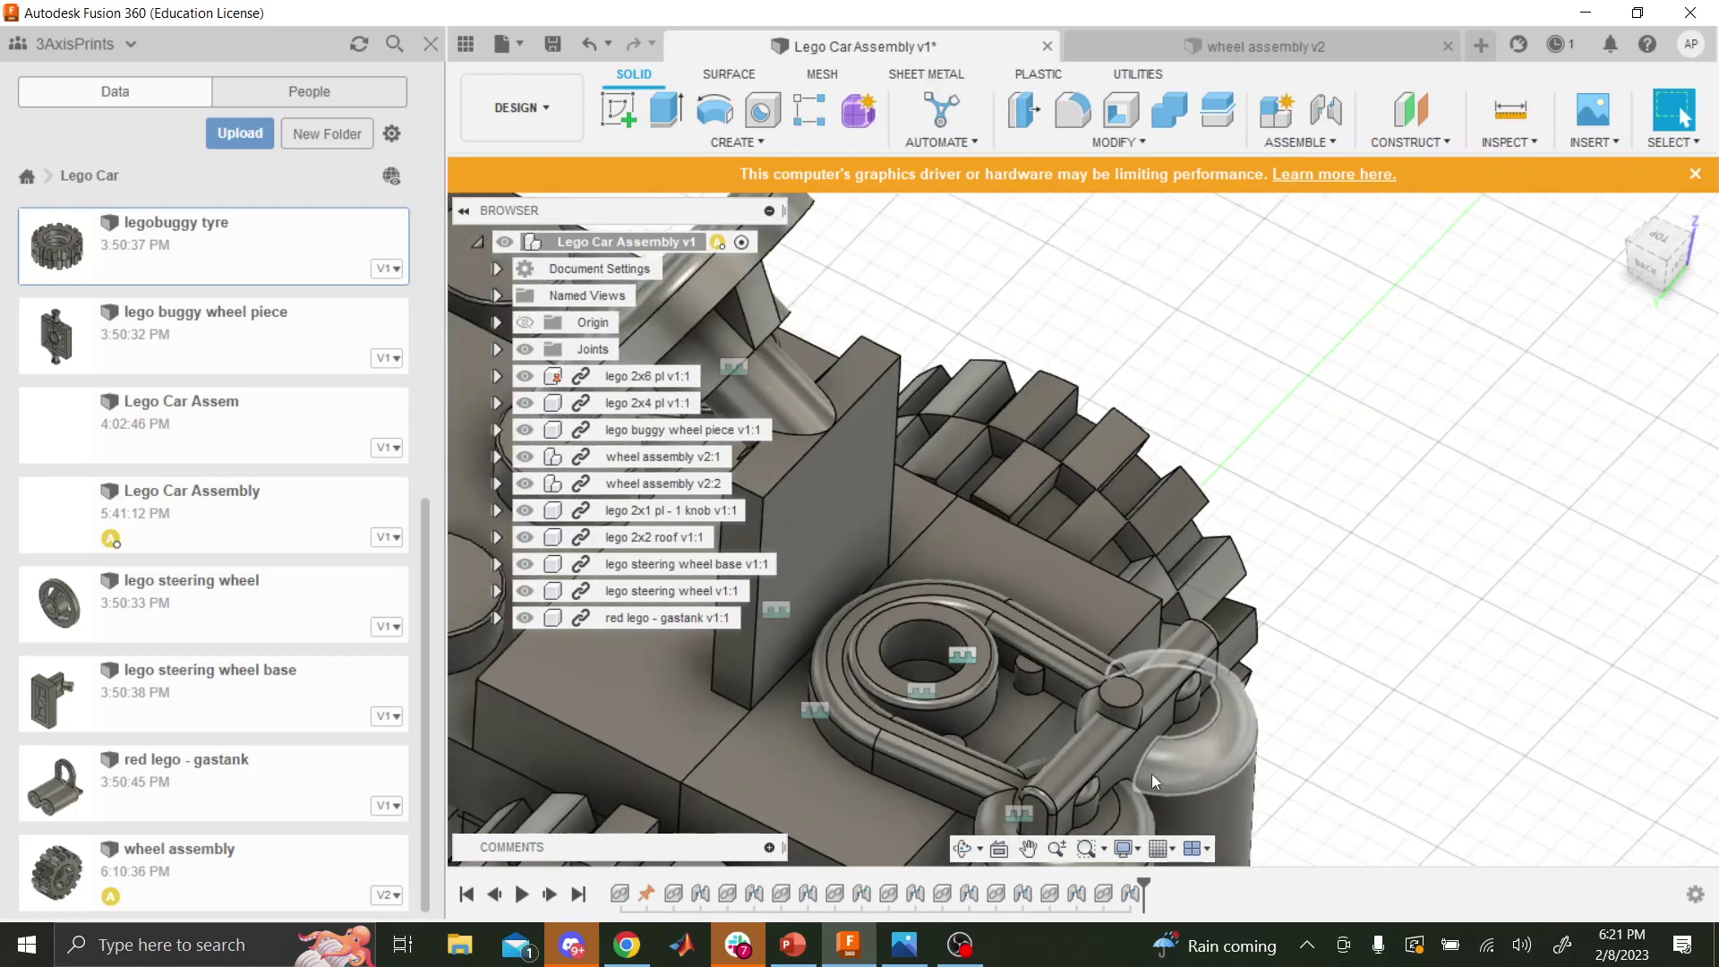
# - Place a second 'lego buggy wheel piece' from the Data panel over the chassis rear
pyautogui.scroll(-3, 1192, 714)
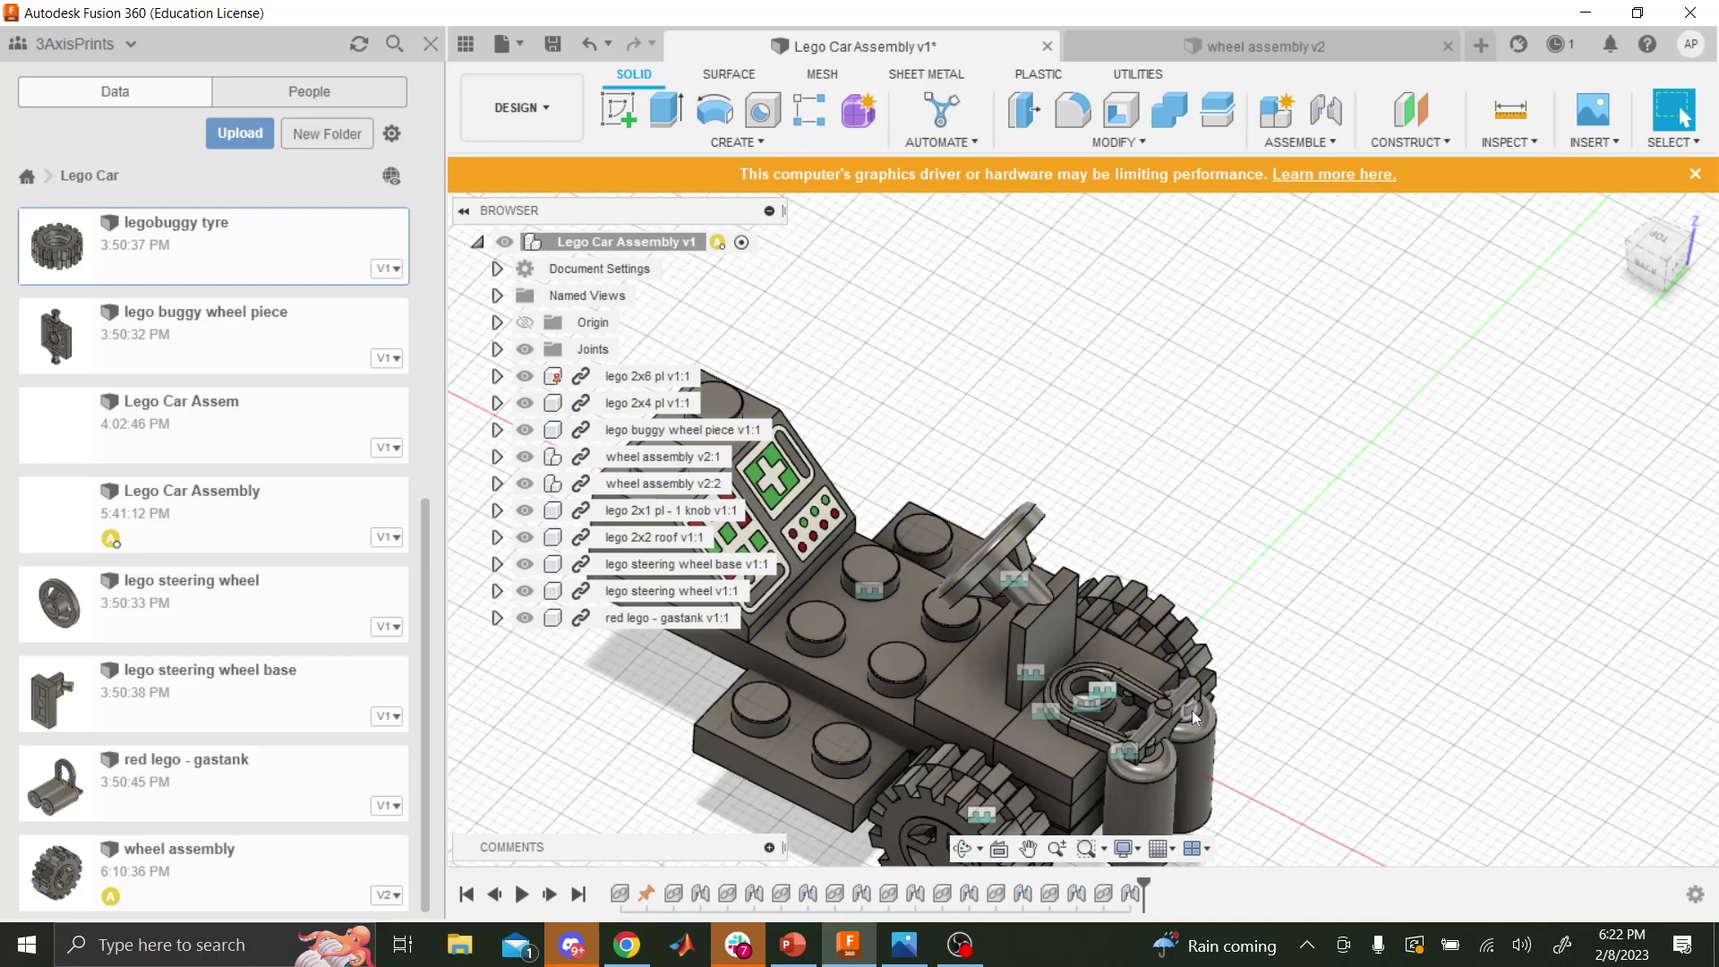
pyautogui.scroll(5, 346, 538)
pyautogui.scroll(-3, 1147, 632)
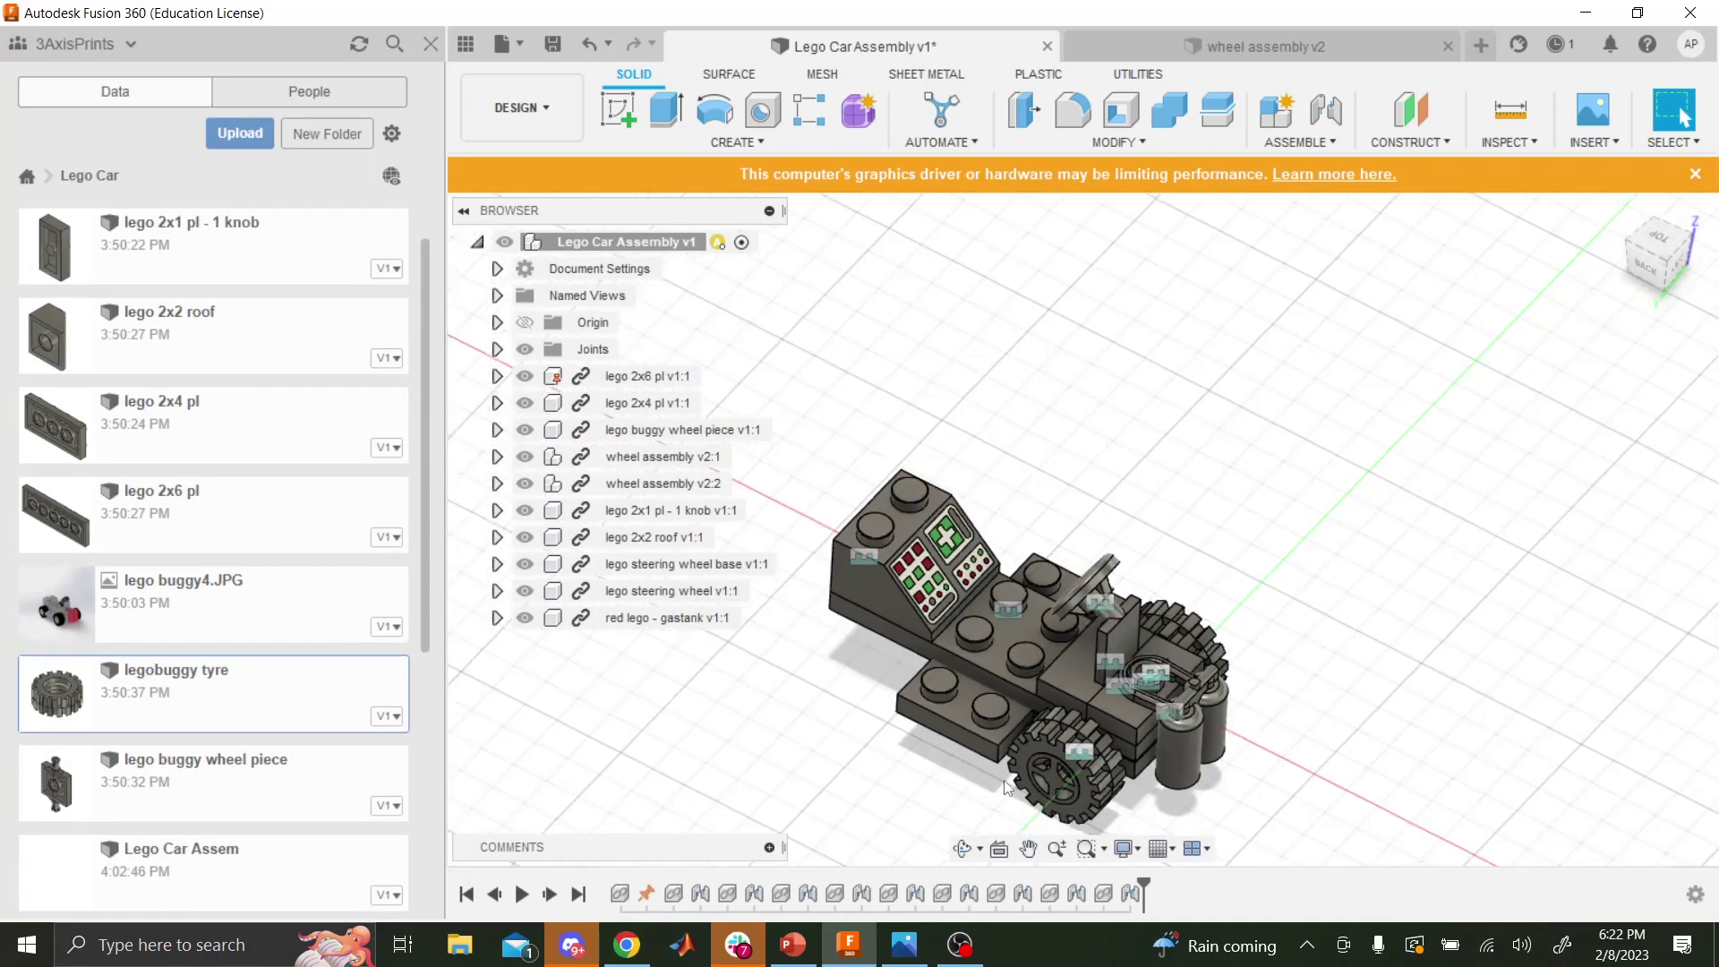
pyautogui.click(962, 848)
pyautogui.moveTo(985, 788); pyautogui.dragTo(1075, 778)
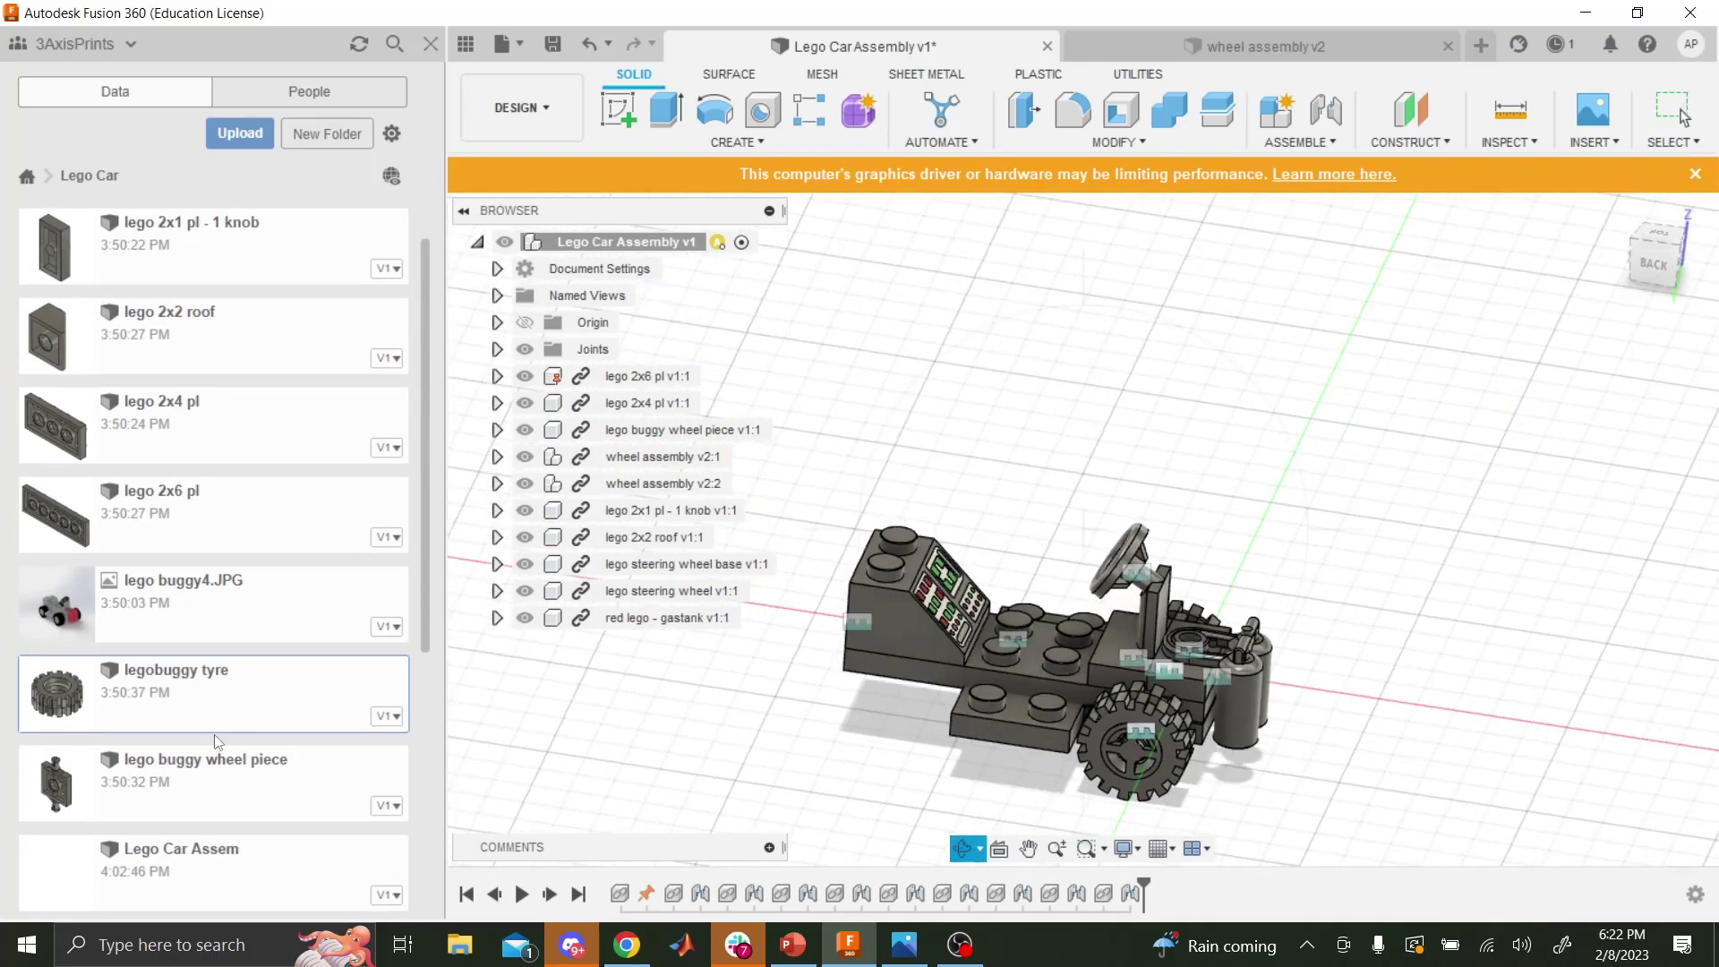
pyautogui.scroll(-3, 334, 685)
pyautogui.scroll(4, 874, 716)
pyautogui.press('Escape')
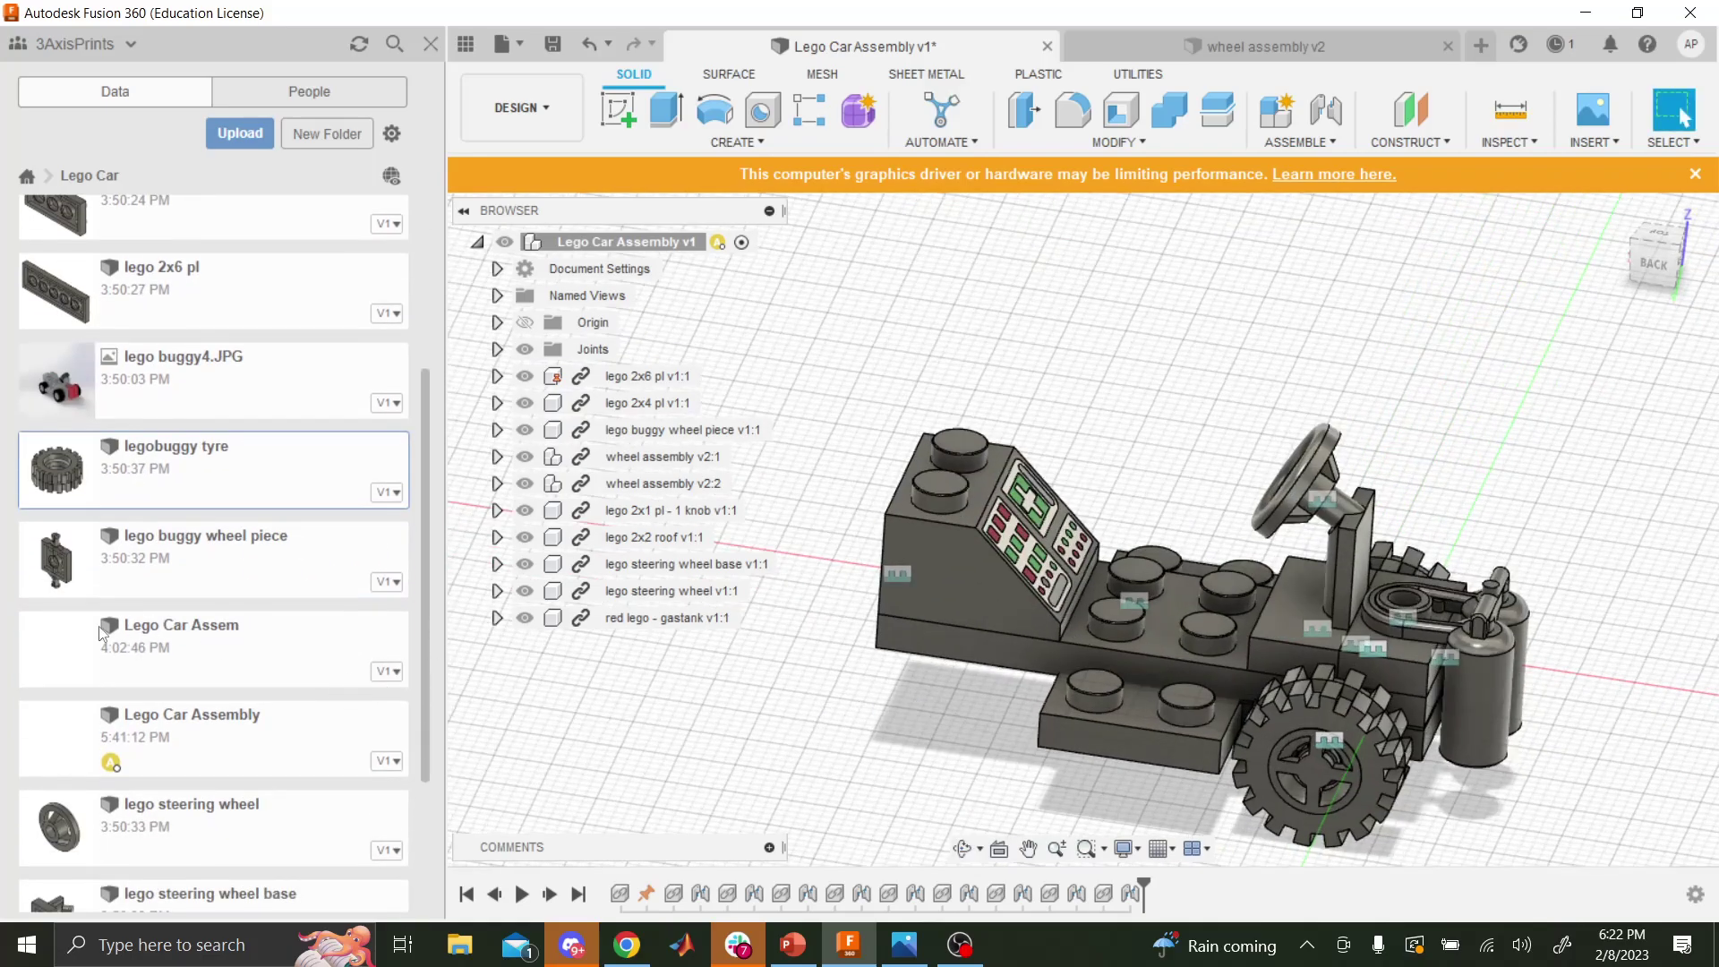
pyautogui.scroll(-3, 102, 633)
pyautogui.scroll(5, 100, 573)
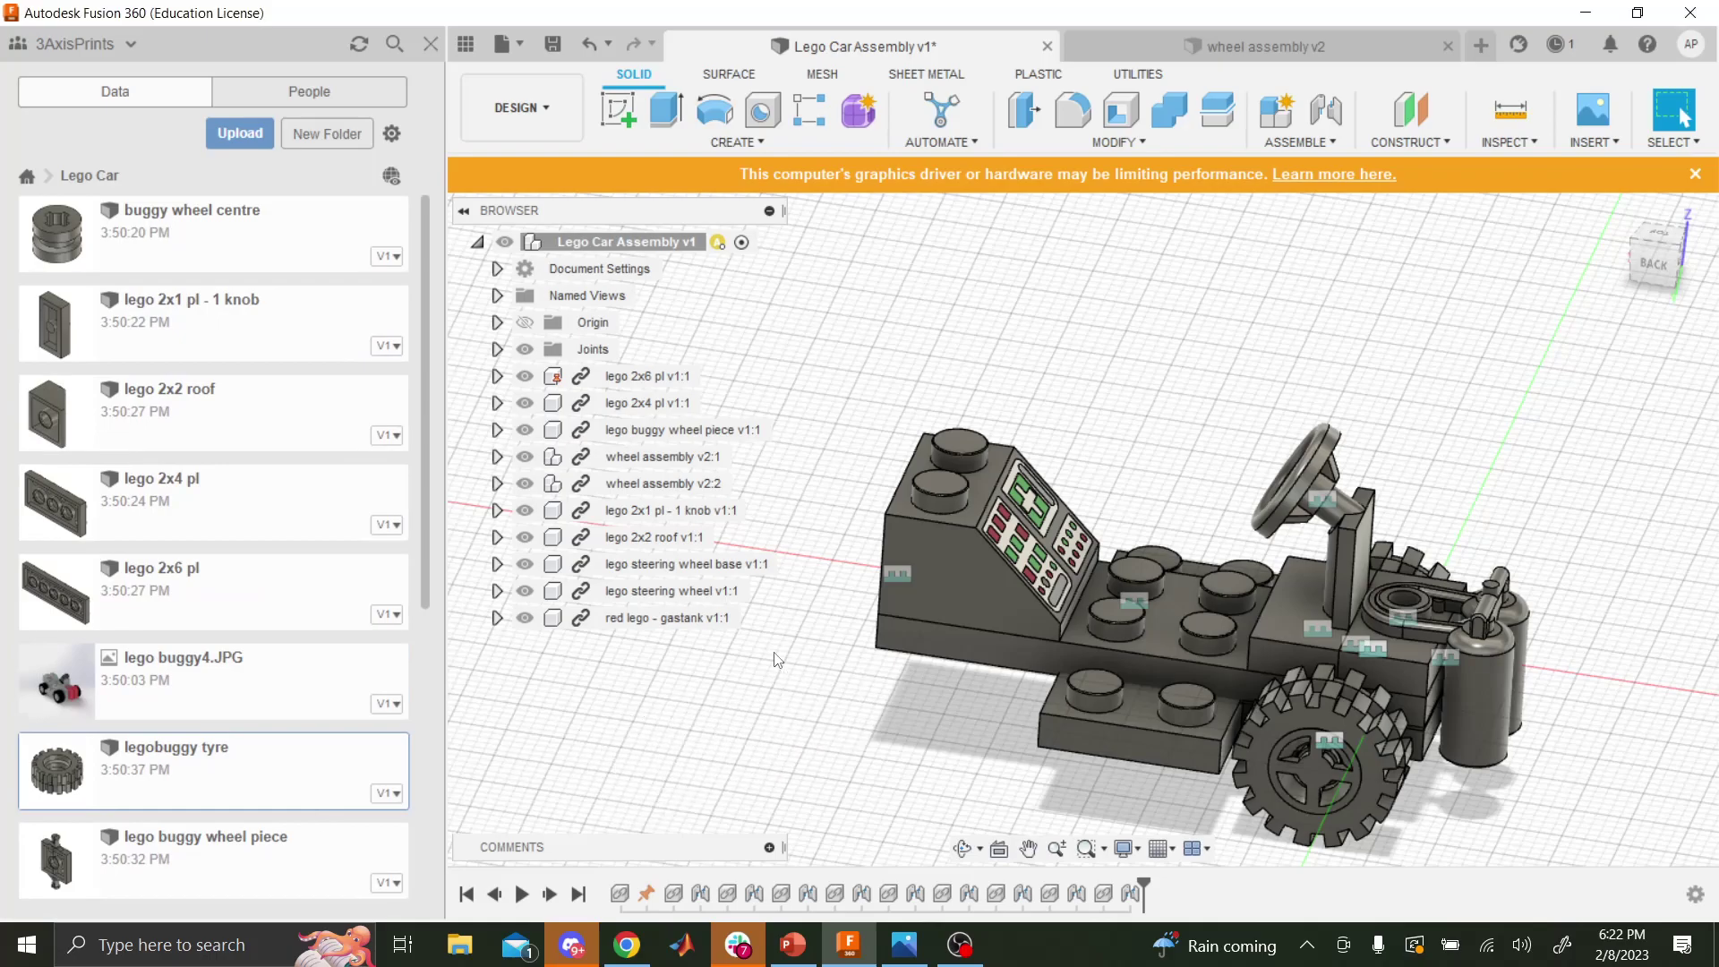
pyautogui.moveTo(777, 660); pyautogui.dragTo(1253, 609)
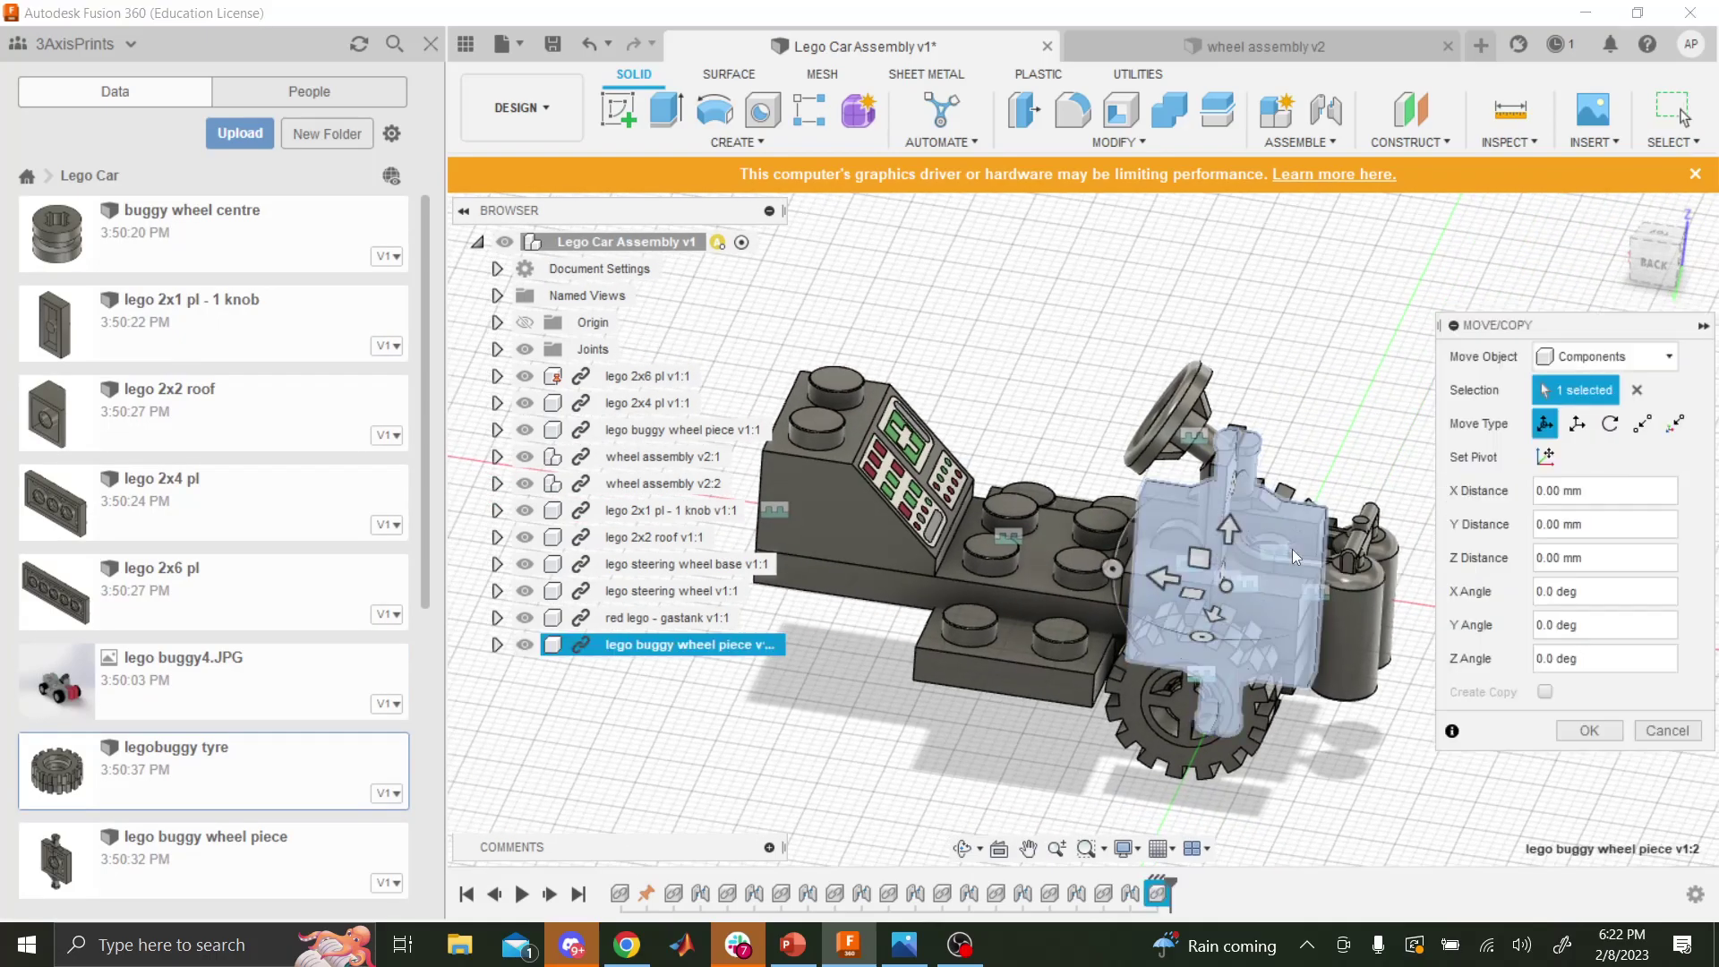
pyautogui.click(964, 848)
pyautogui.moveTo(984, 716); pyautogui.dragTo(1349, 613)
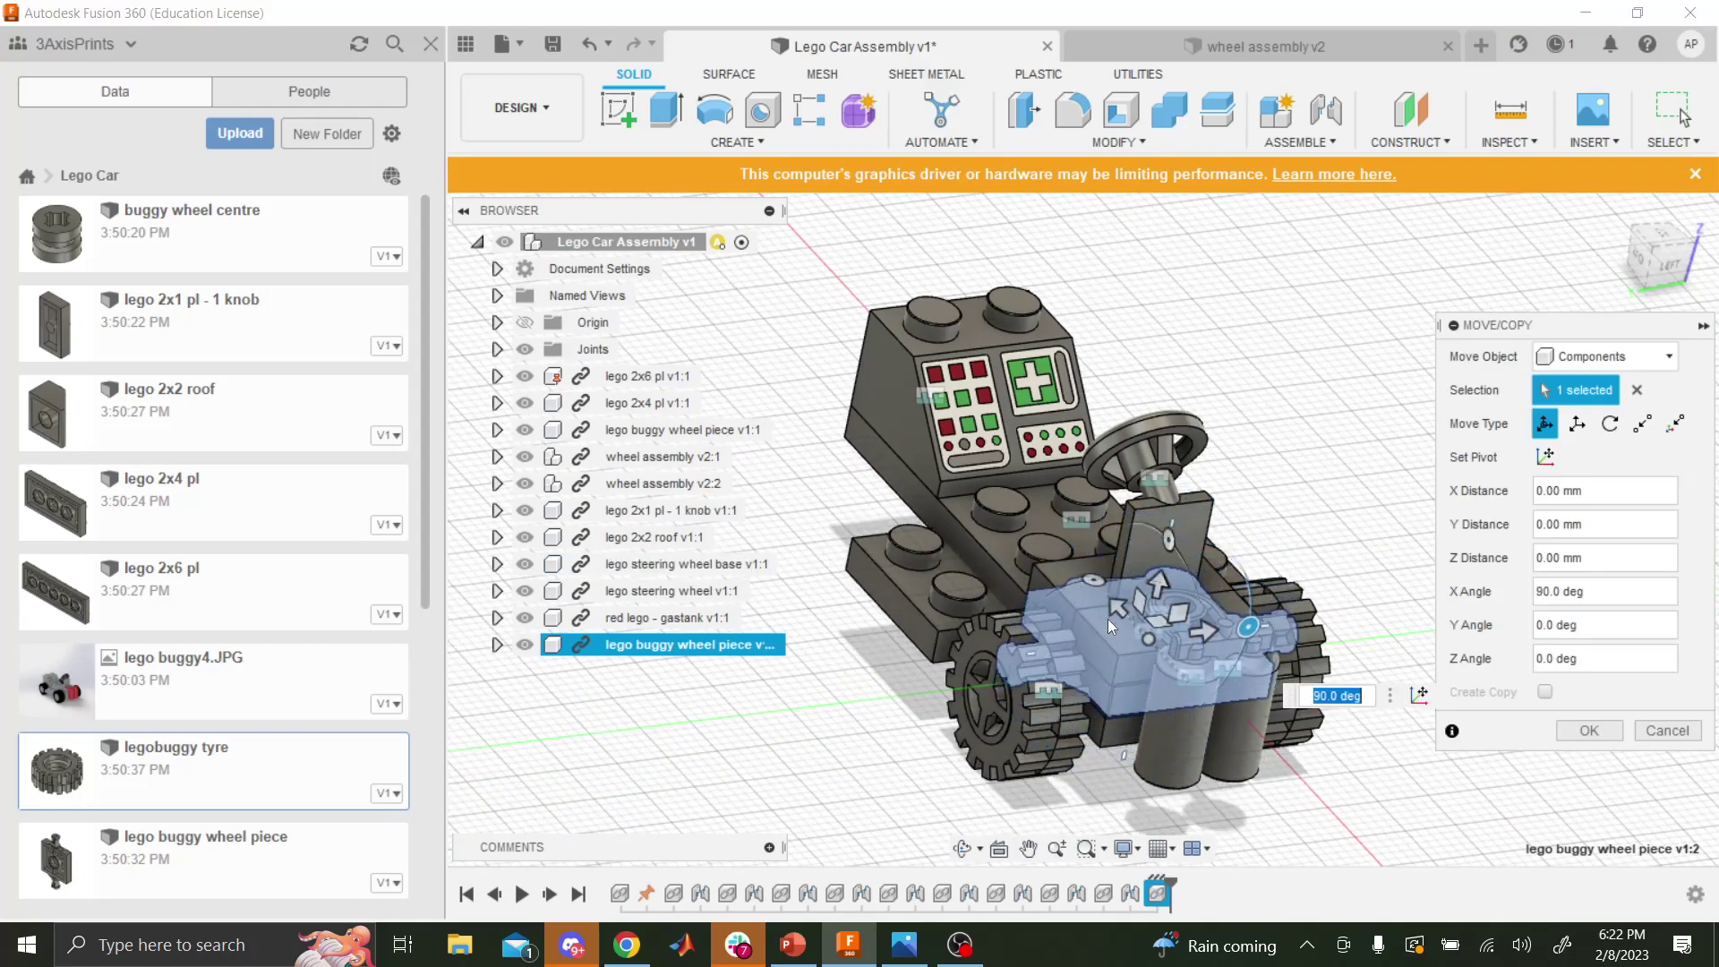
pyautogui.moveTo(1110, 615); pyautogui.dragTo(936, 474)
pyautogui.press('Return')
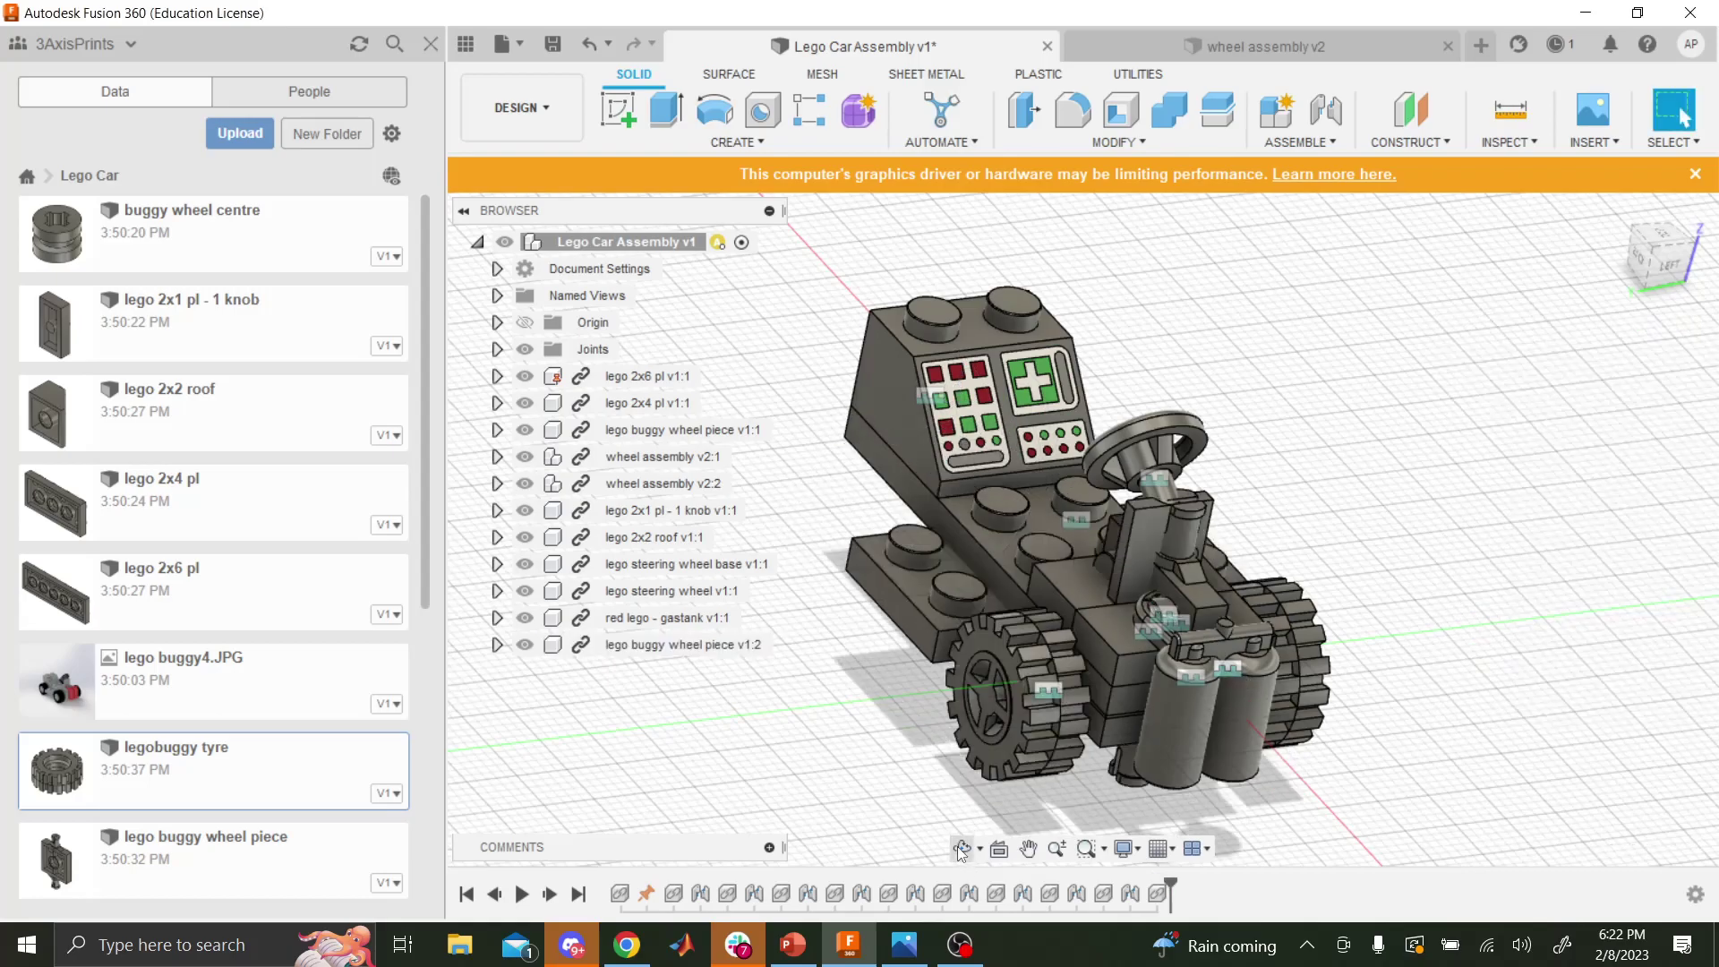
pyautogui.click(960, 849)
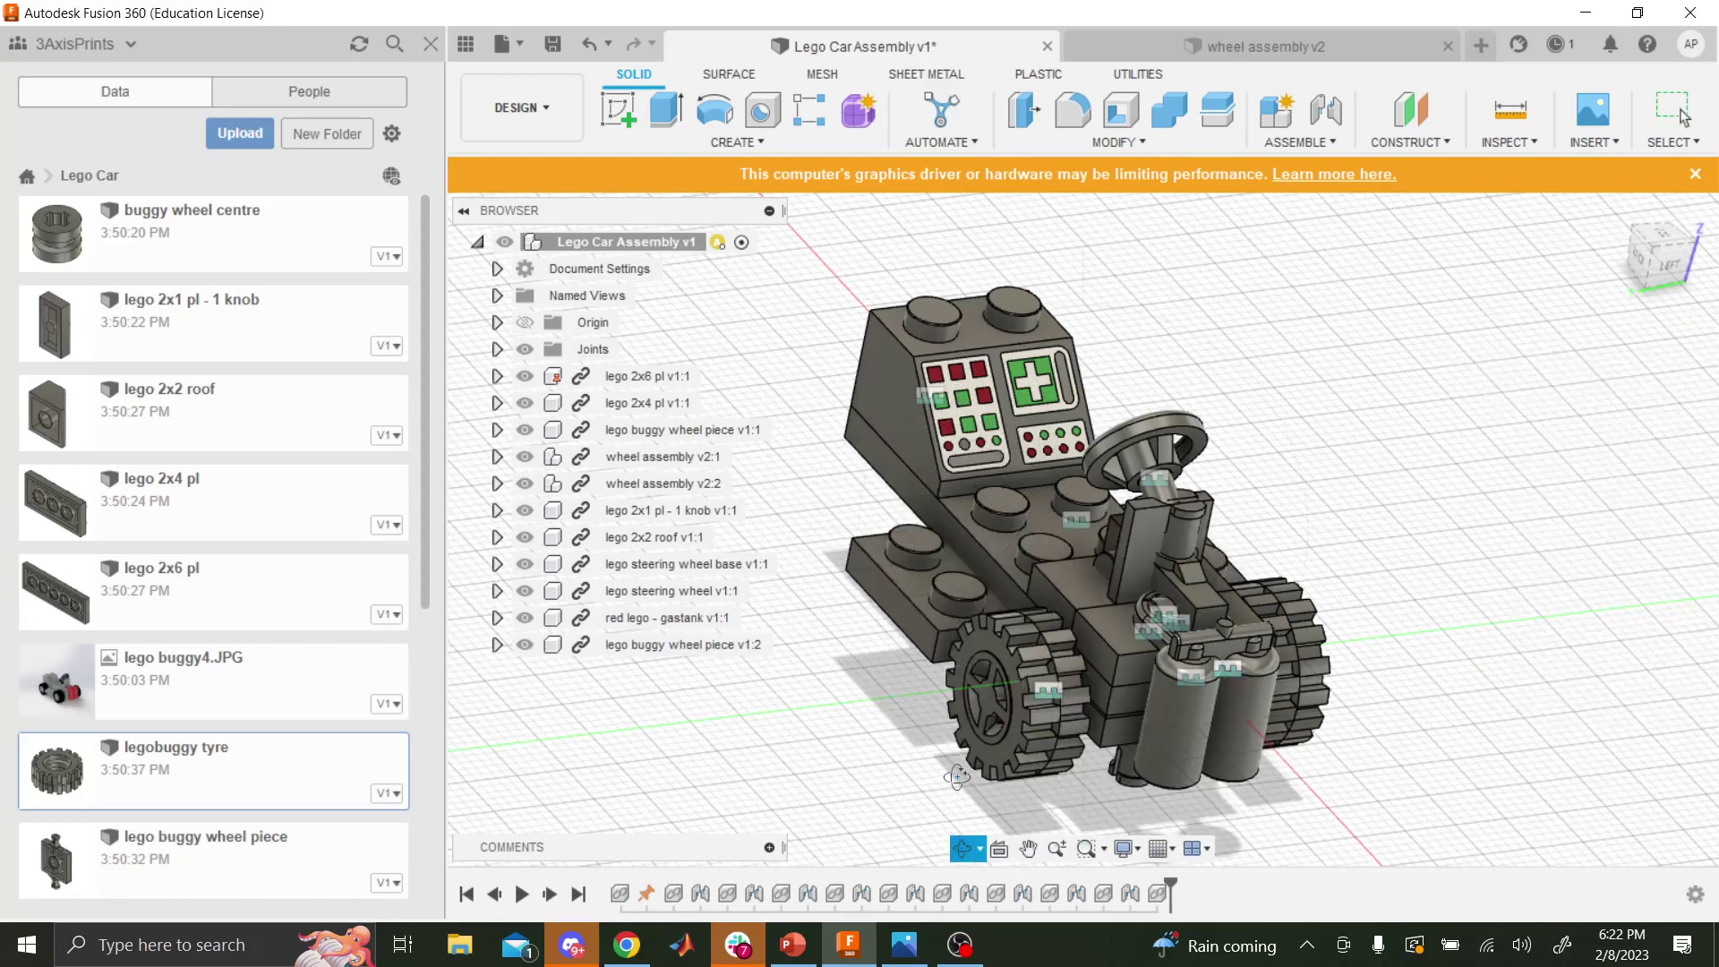
pyautogui.click(1161, 143)
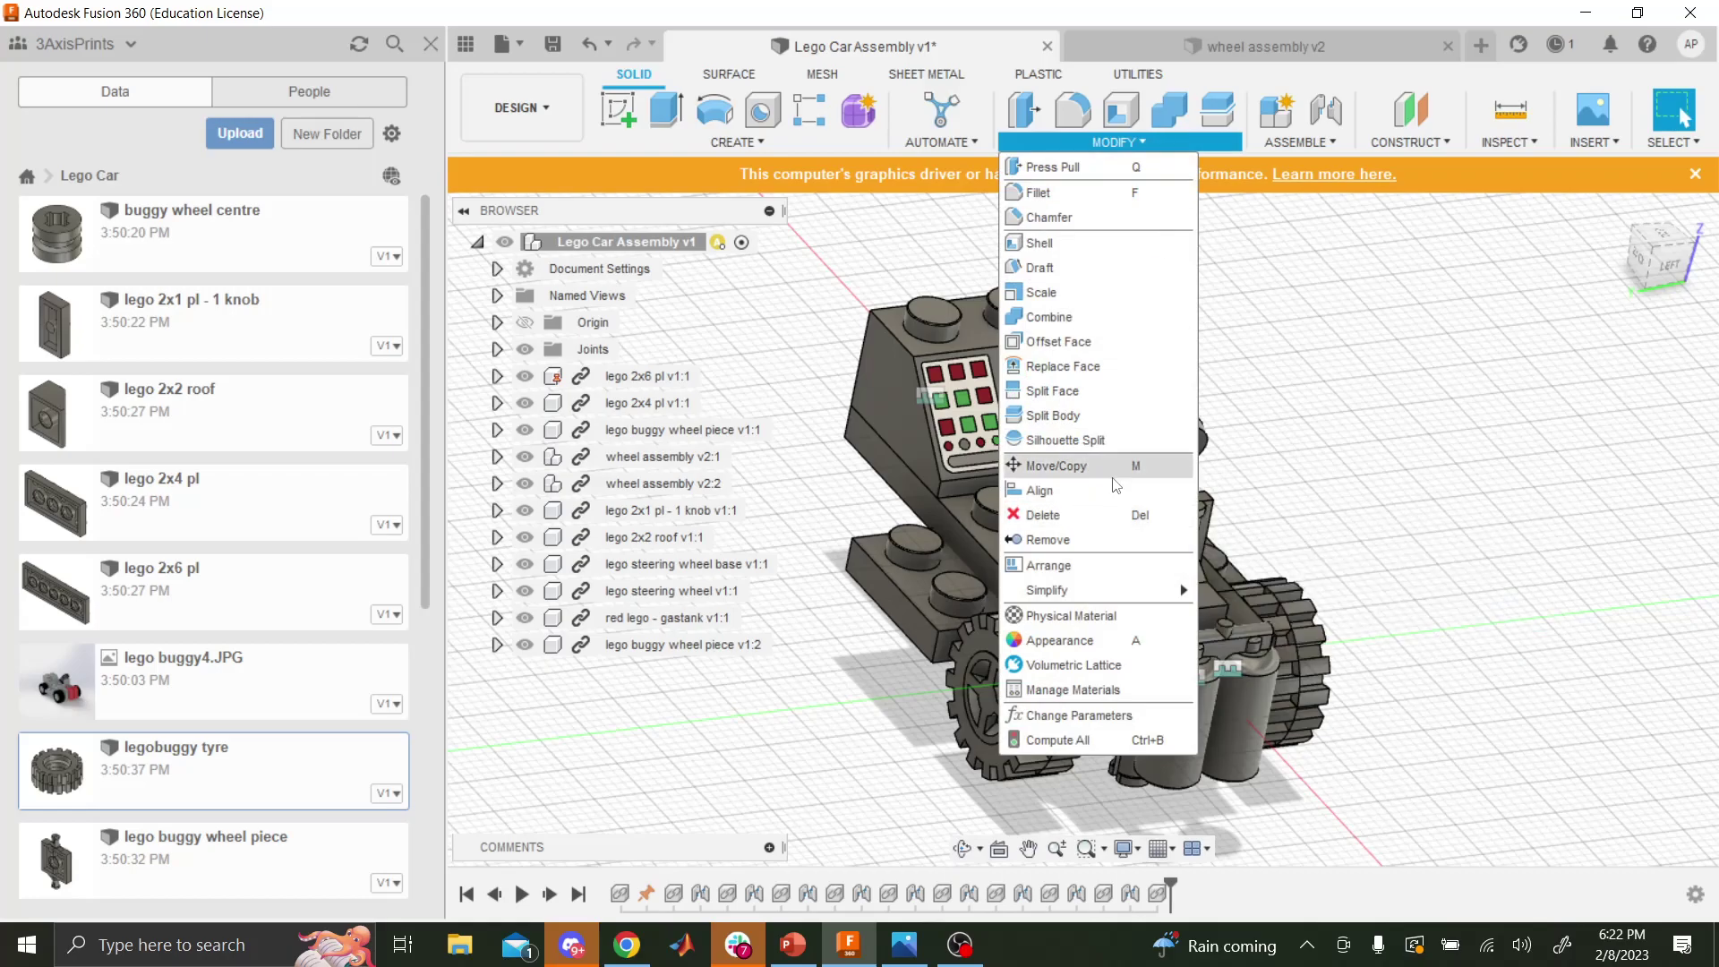
pyautogui.click(1119, 453)
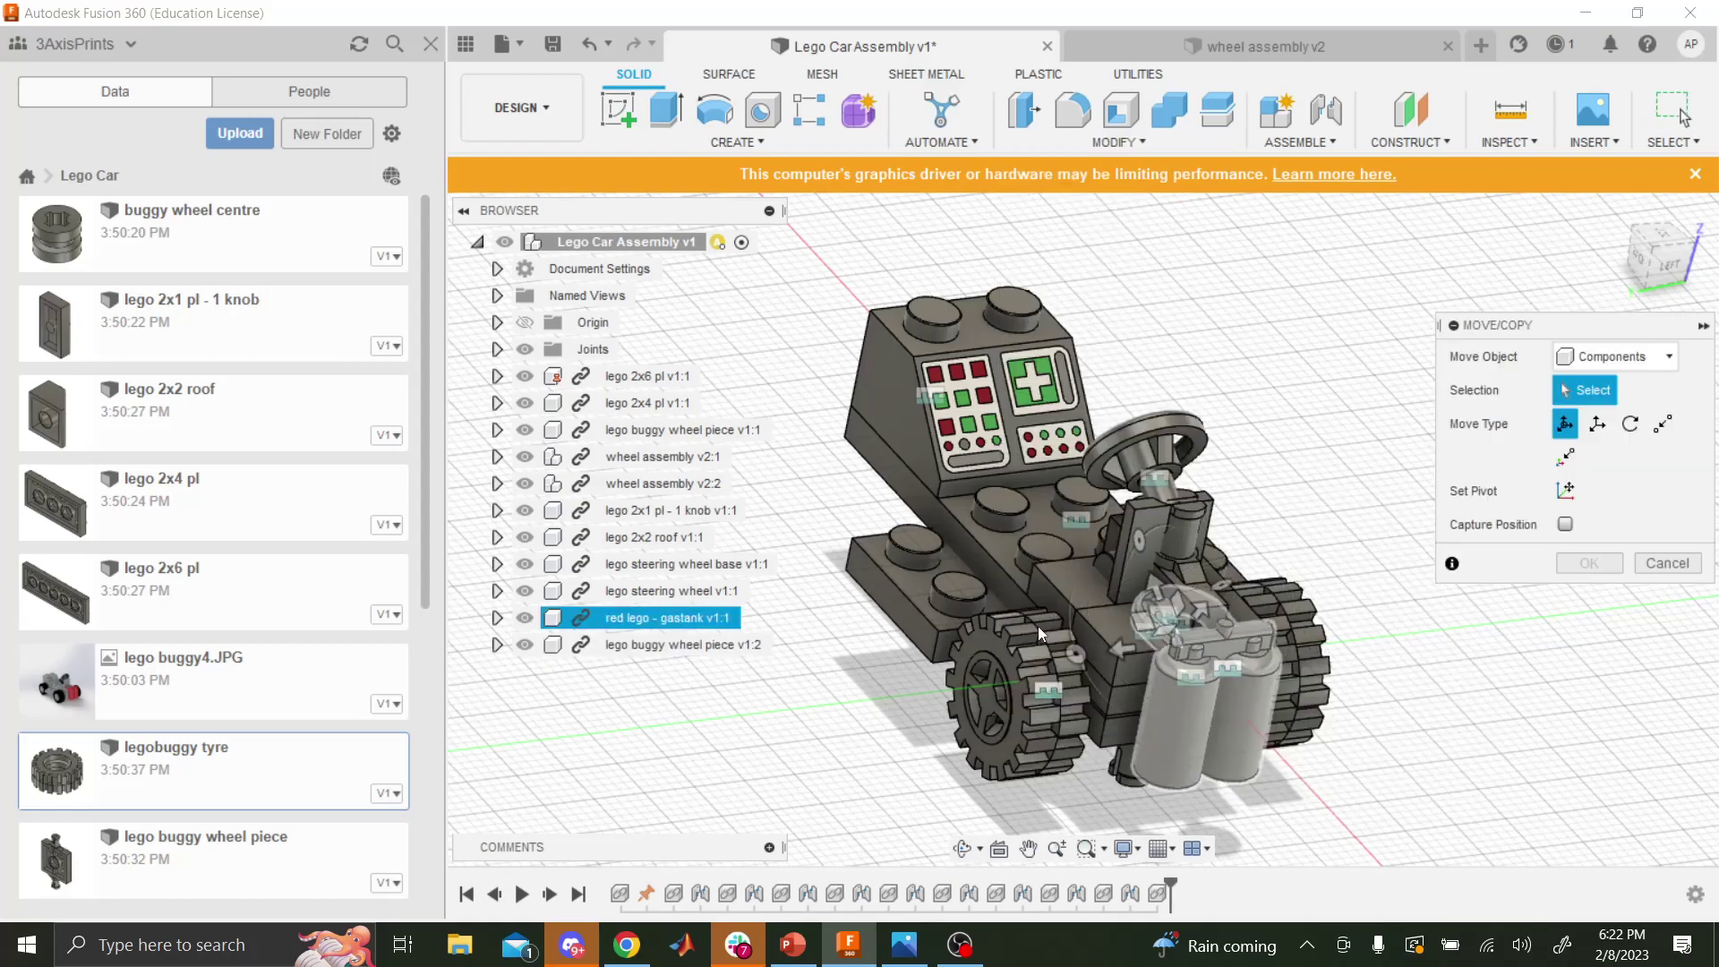
pyautogui.press('Escape')
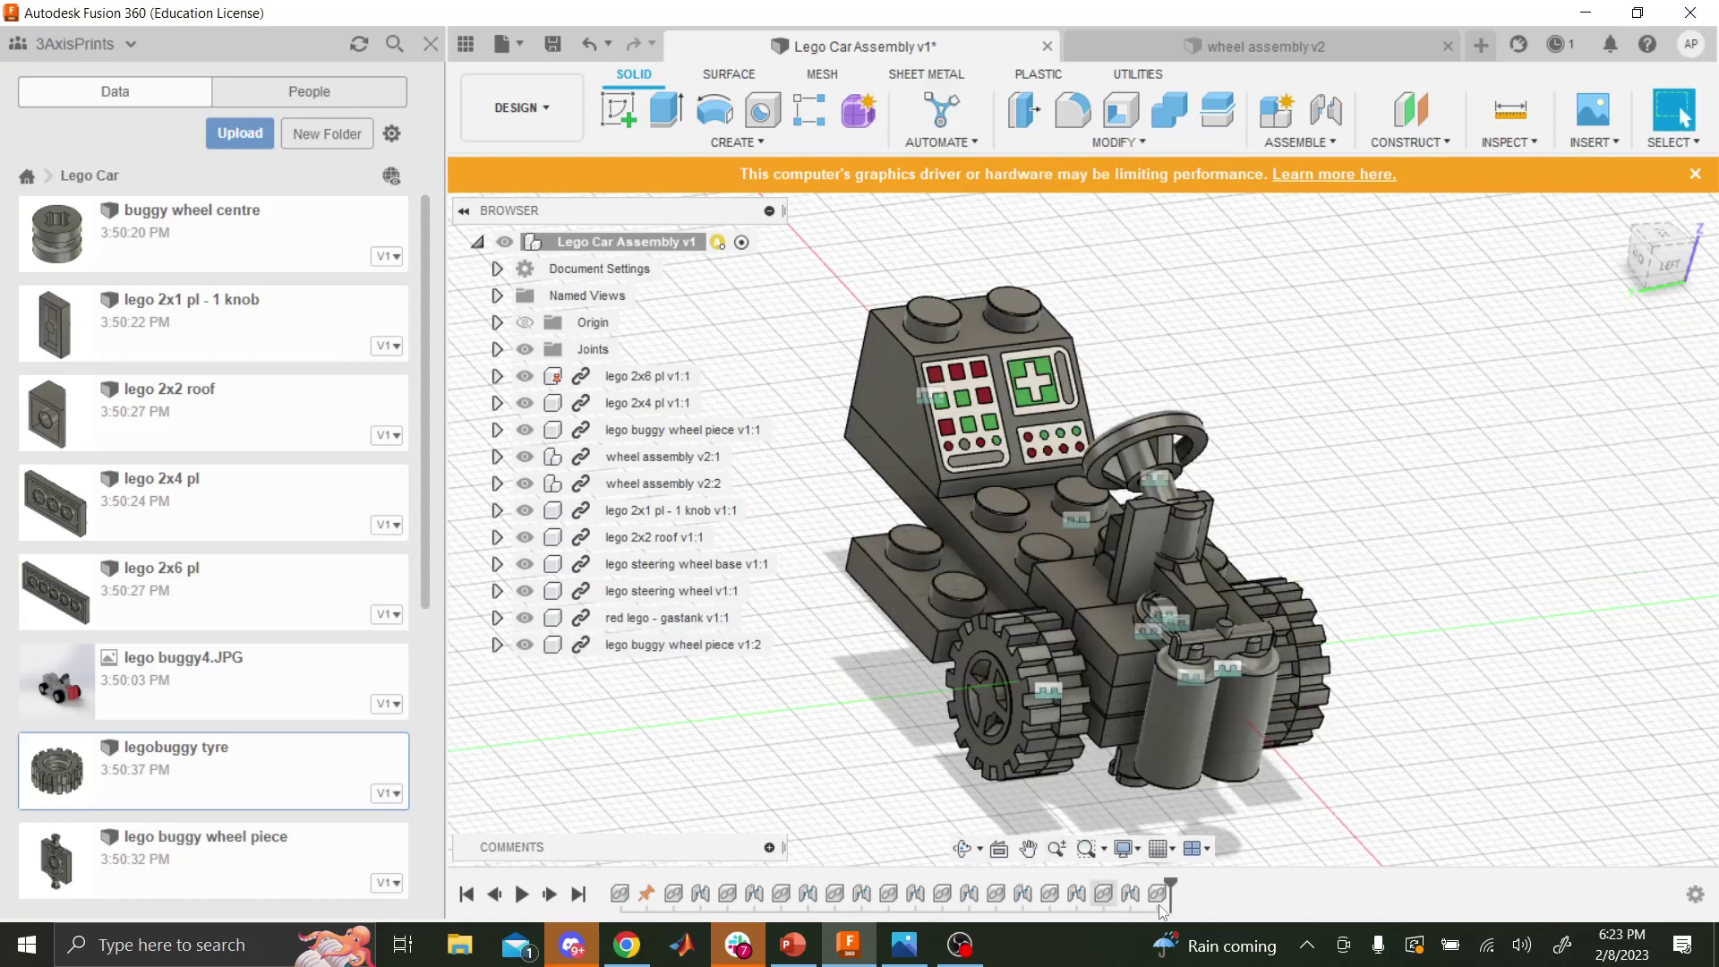
pyautogui.click(1159, 141)
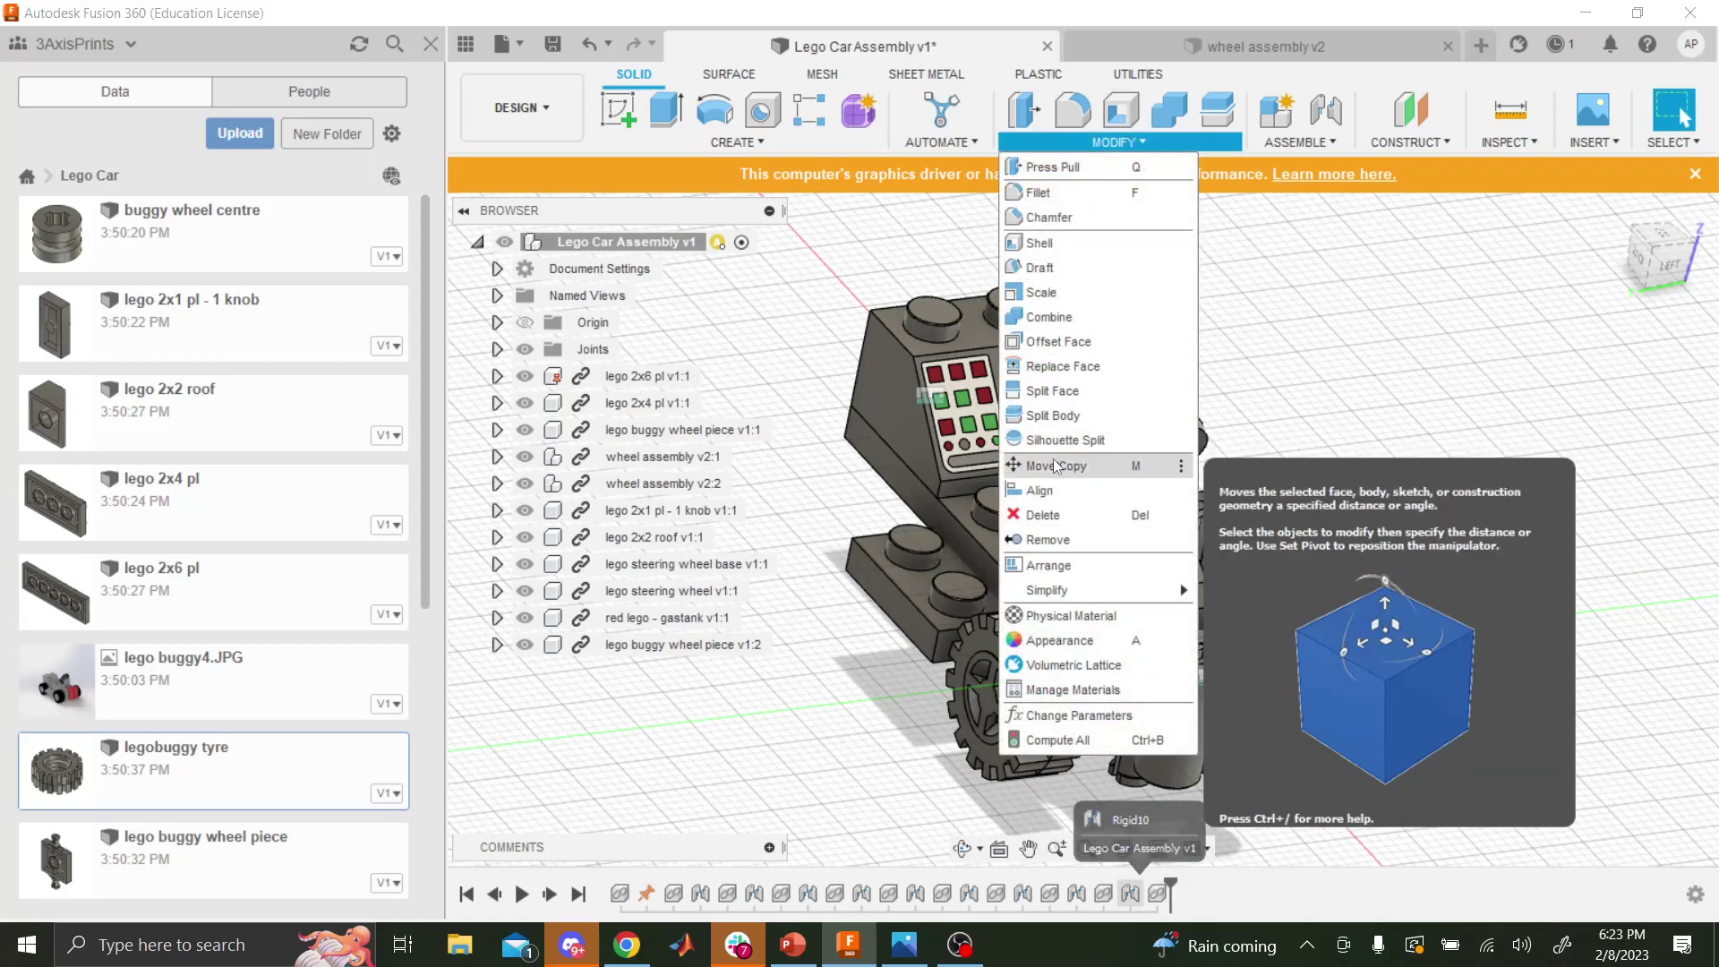
pyautogui.click(1057, 466)
pyautogui.click(1173, 586)
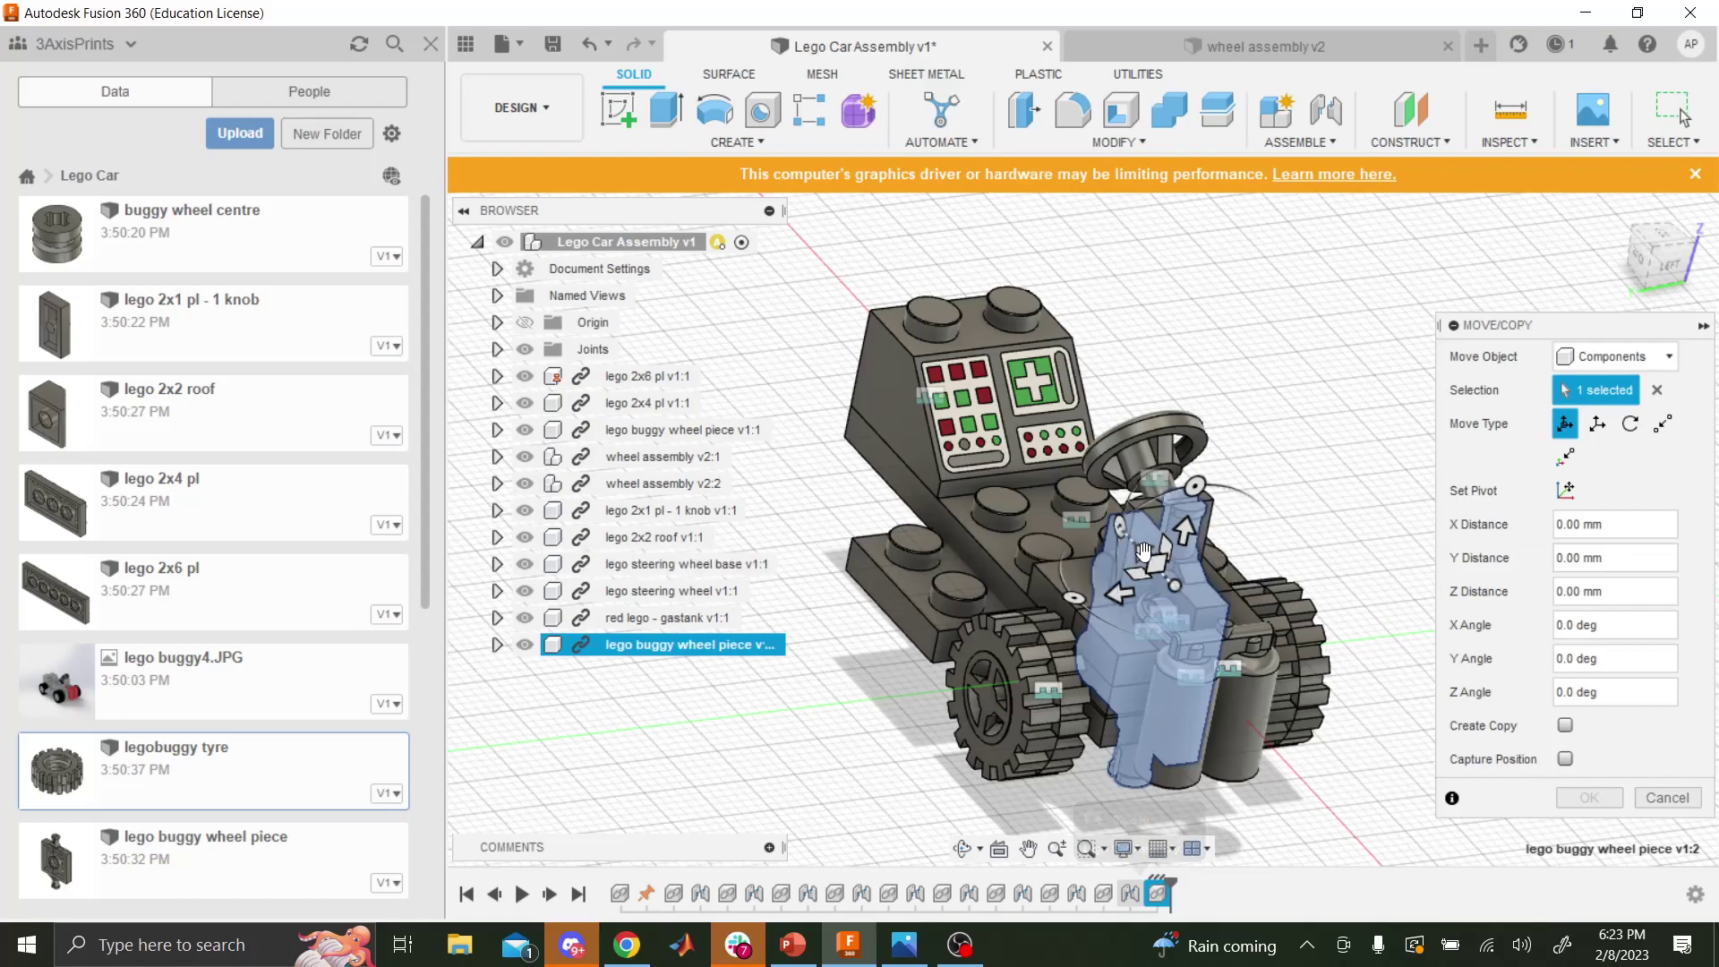
pyautogui.moveTo(1144, 550); pyautogui.dragTo(907, 275)
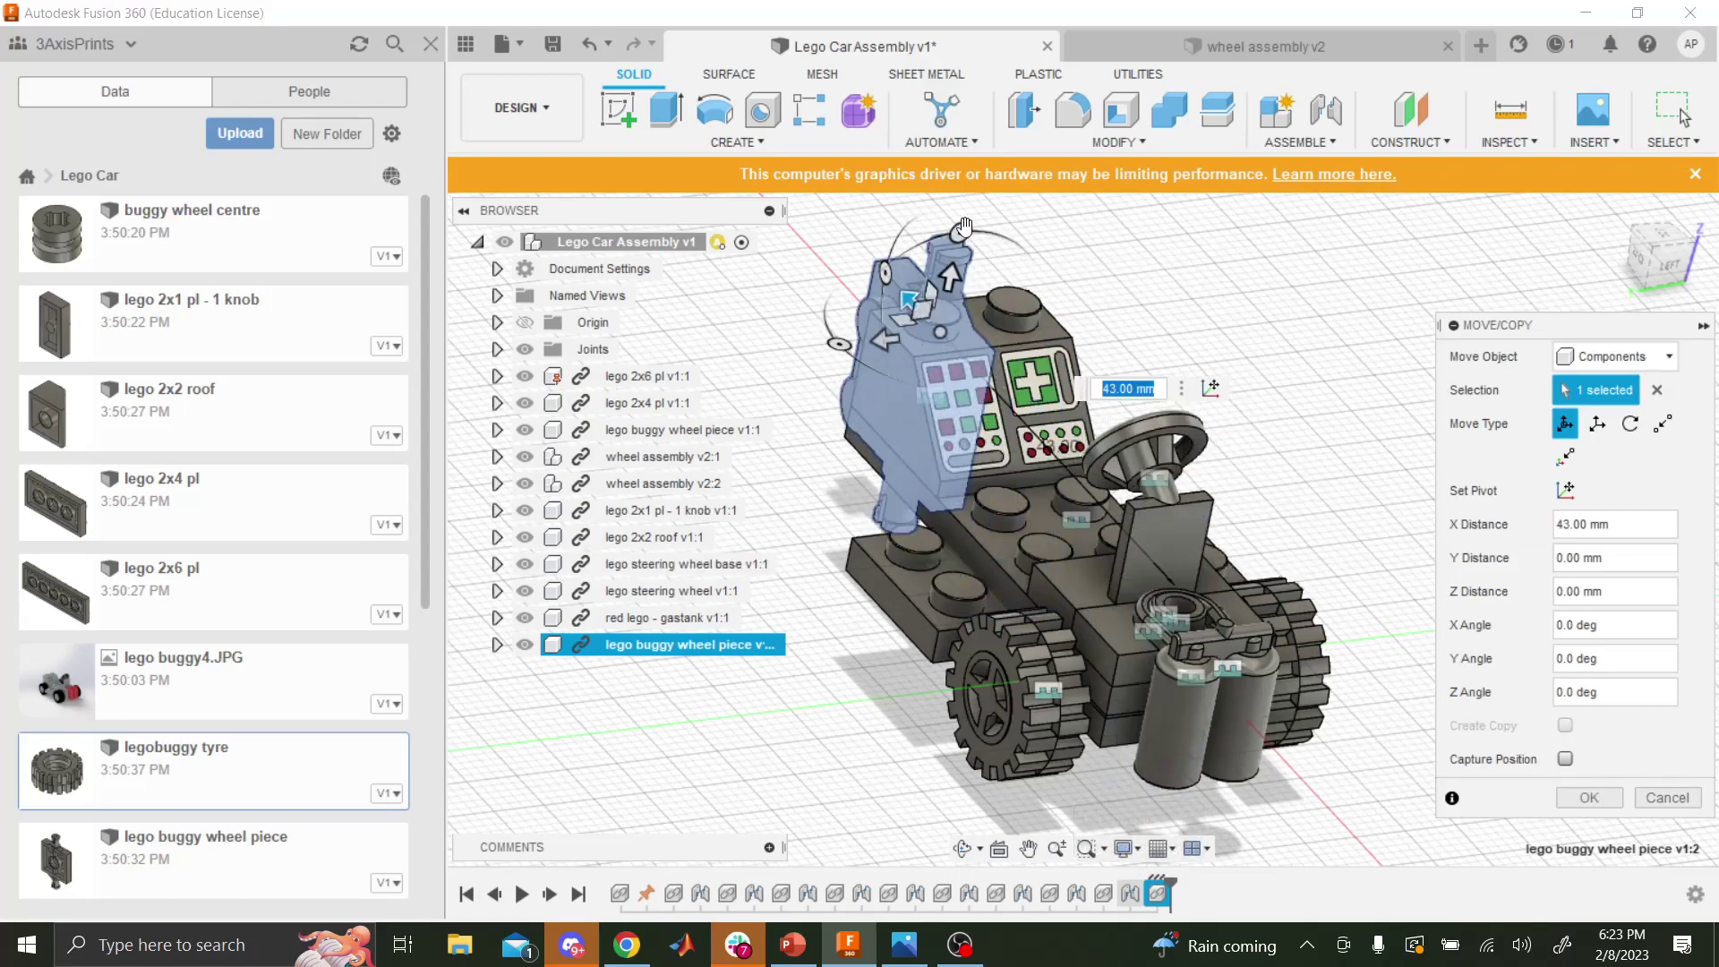
pyautogui.moveTo(964, 226); pyautogui.dragTo(911, 450)
pyautogui.press('Return')
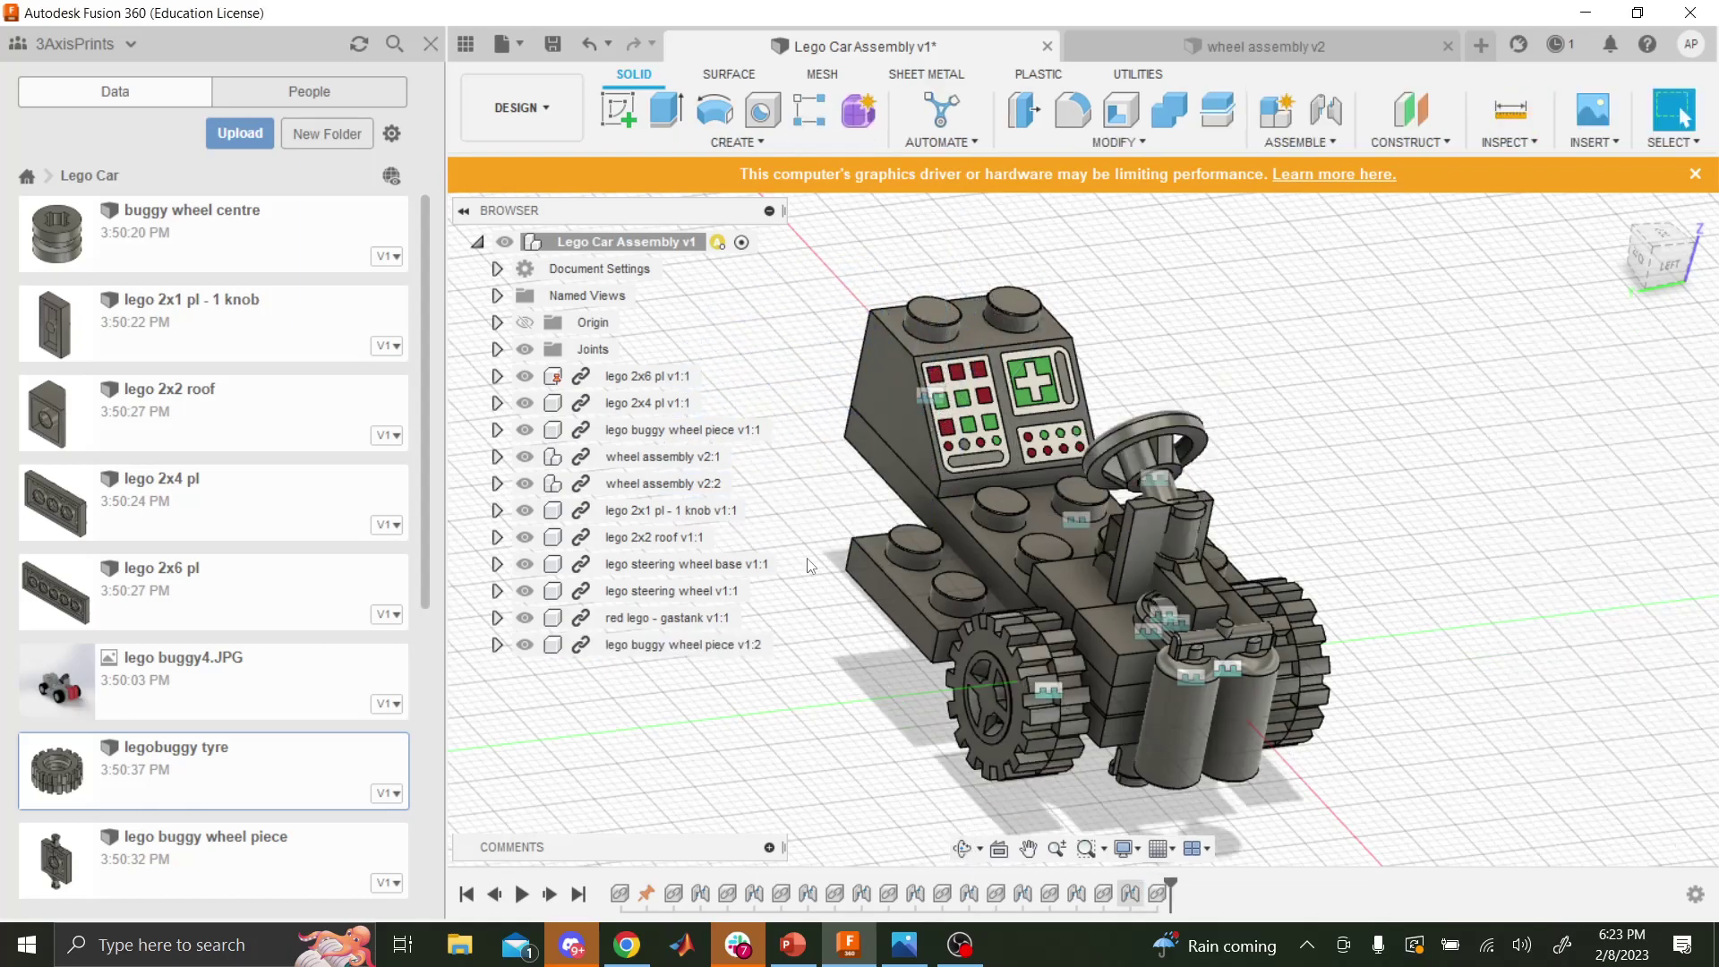
# - Move wheel piece v1:2 52 mm along X, swing it 90°, and shift it -15 mm along Y
pyautogui.click(1118, 141)
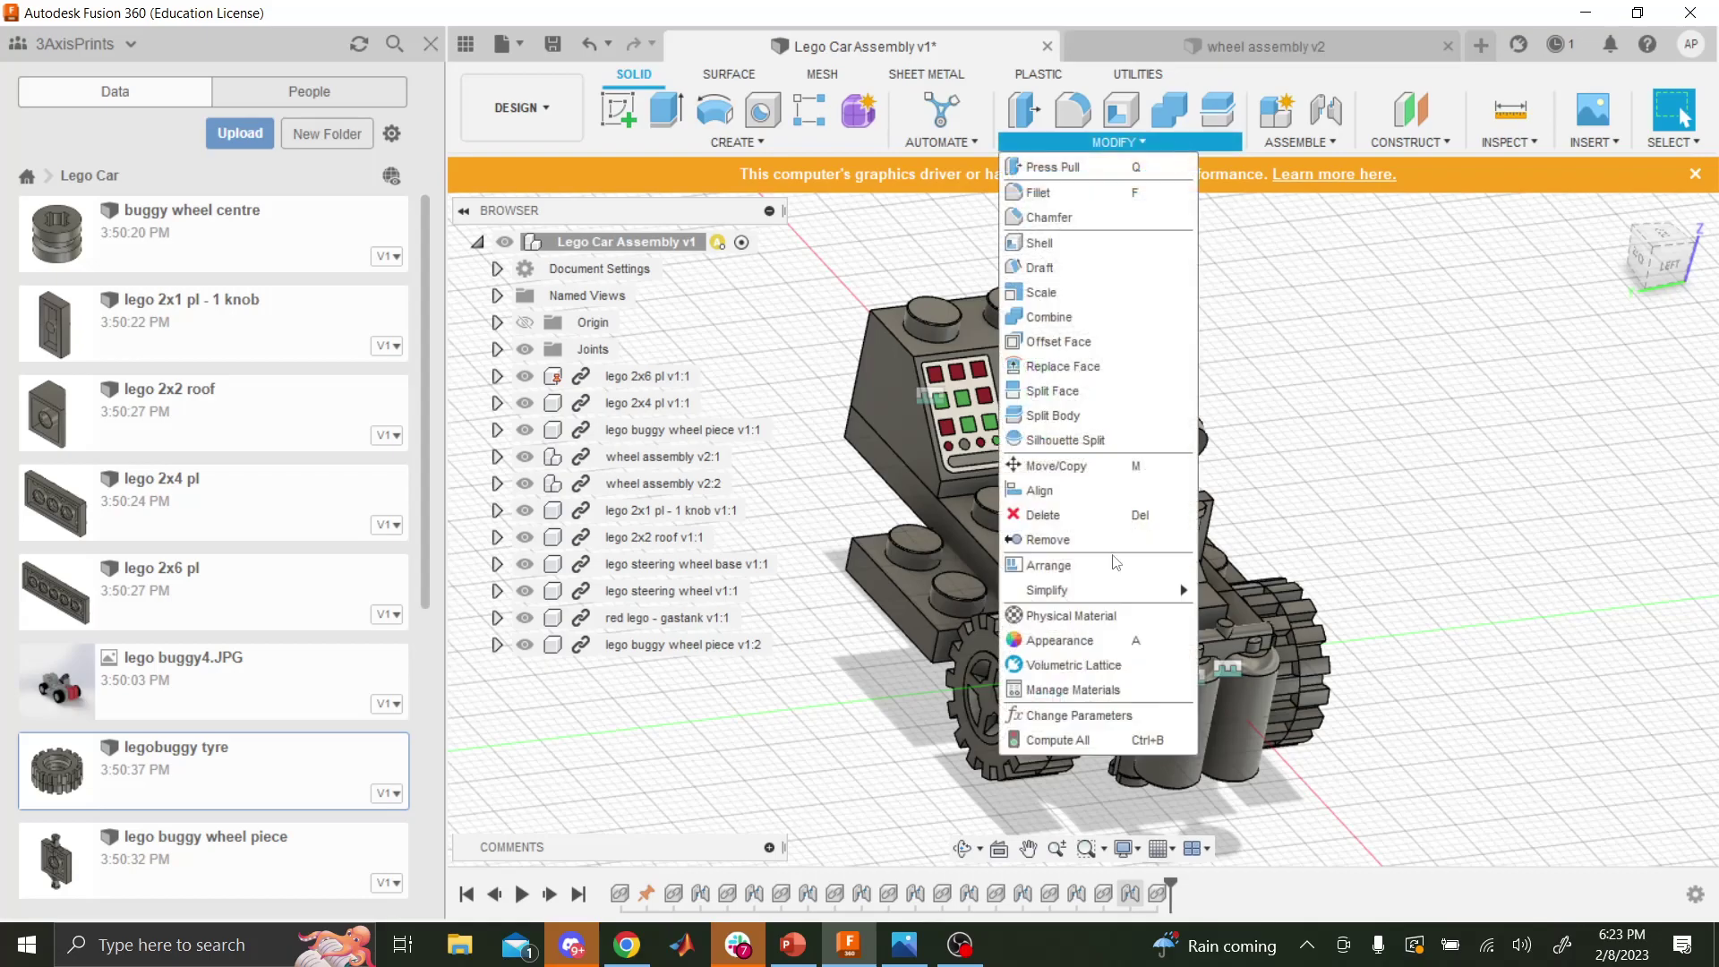
pyautogui.click(1087, 465)
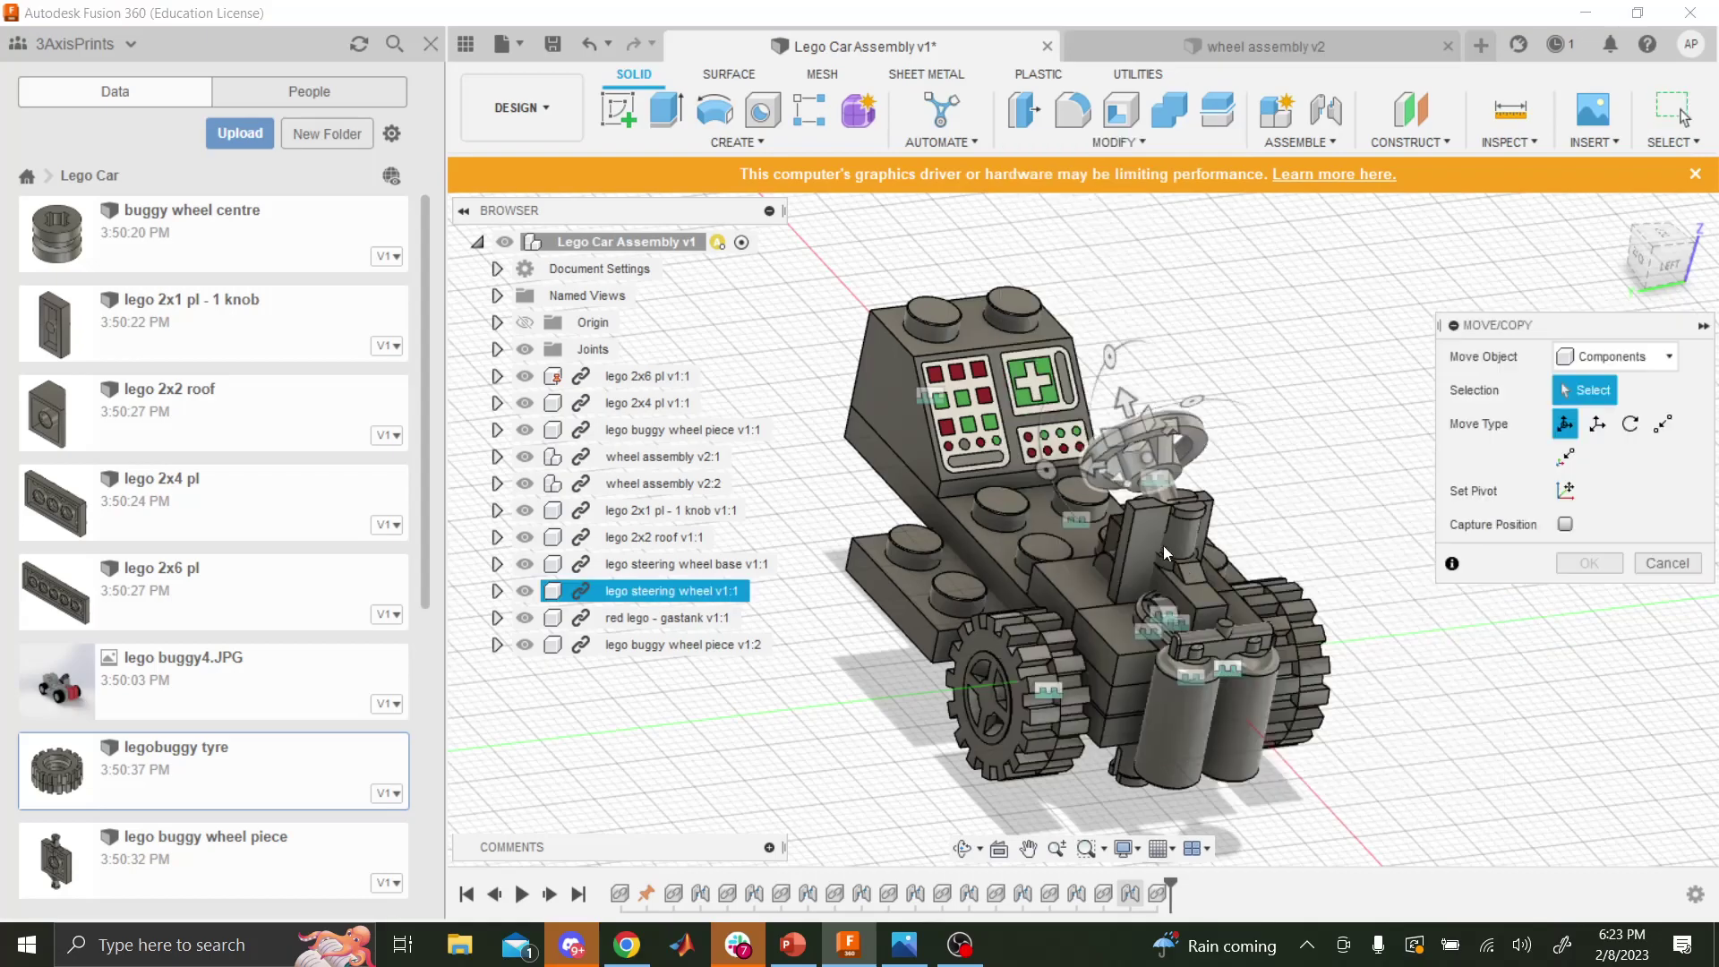
pyautogui.click(1169, 593)
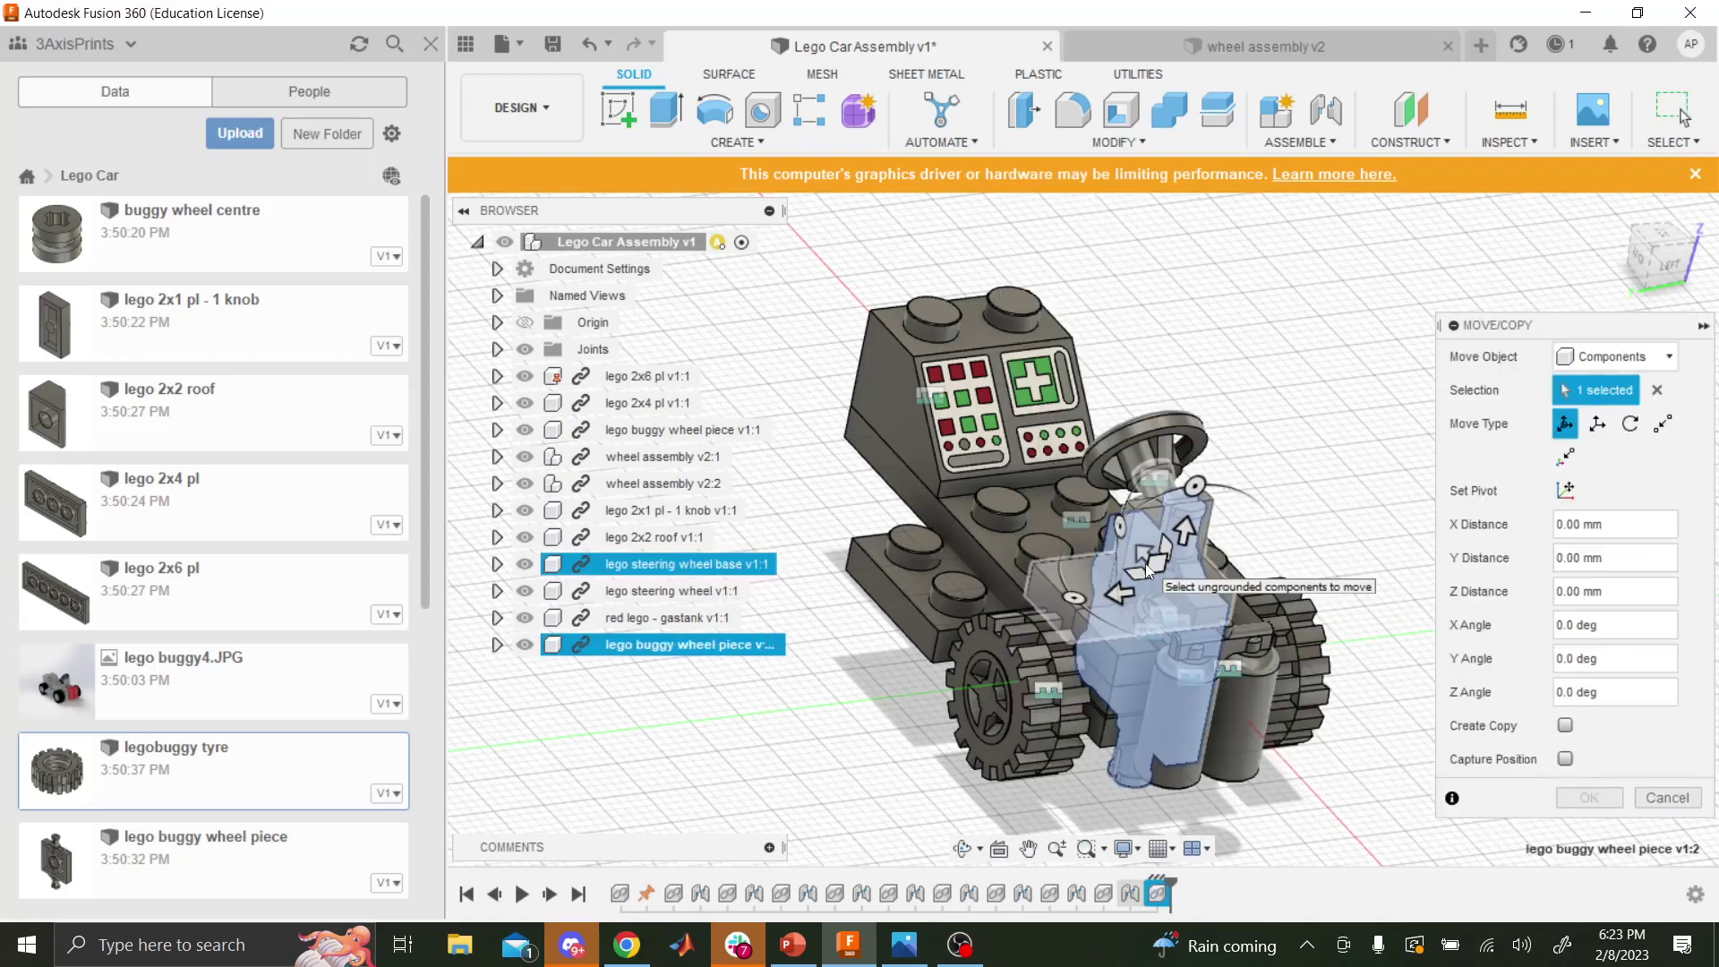
pyautogui.moveTo(1139, 552); pyautogui.dragTo(889, 260)
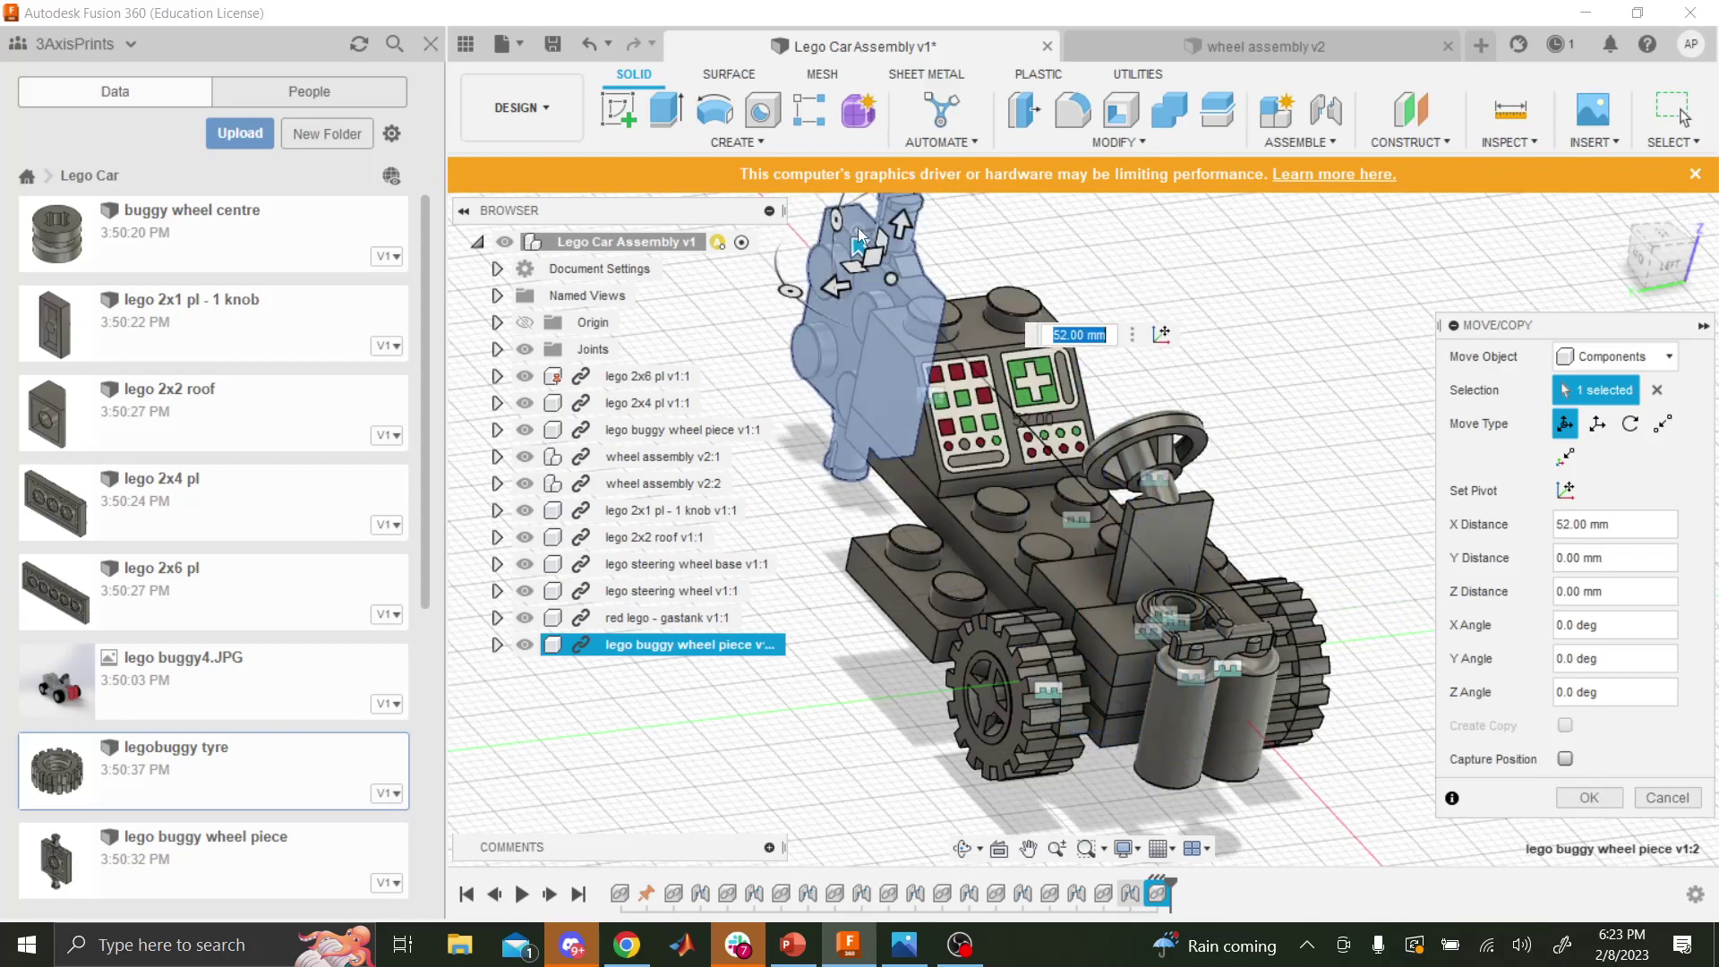
pyautogui.scroll(6, 889, 260)
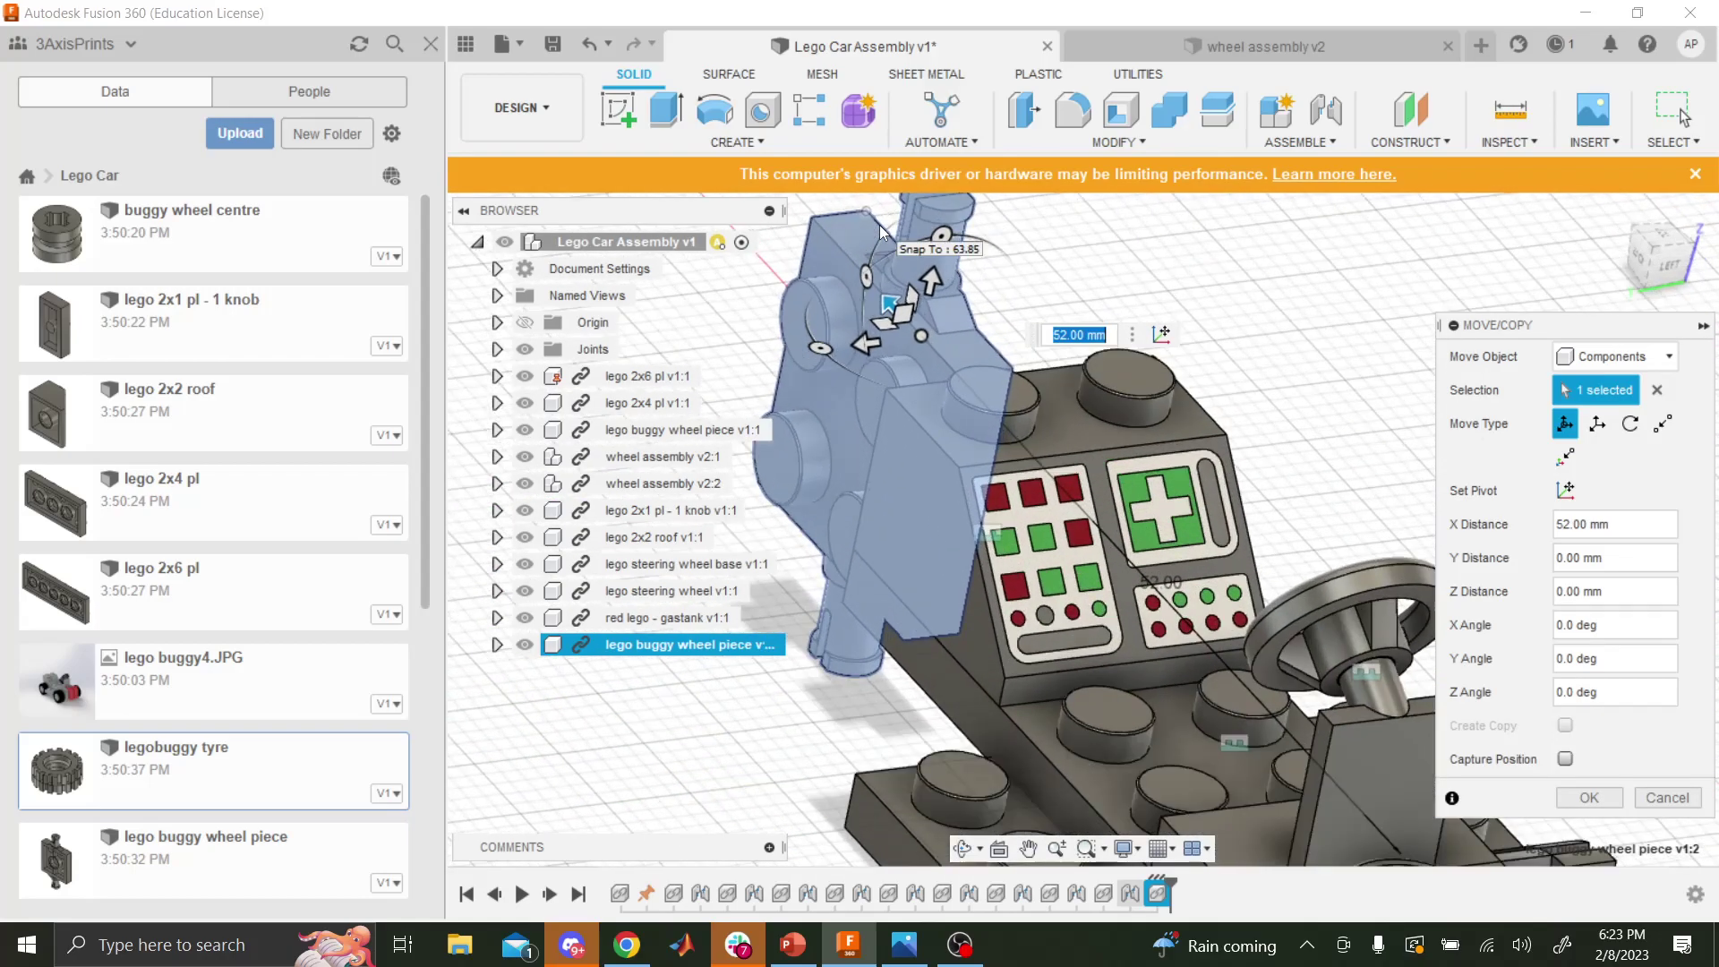
pyautogui.moveTo(956, 226); pyautogui.dragTo(1037, 336)
pyautogui.moveTo(928, 285); pyautogui.dragTo(882, 538)
pyautogui.click(1616, 797)
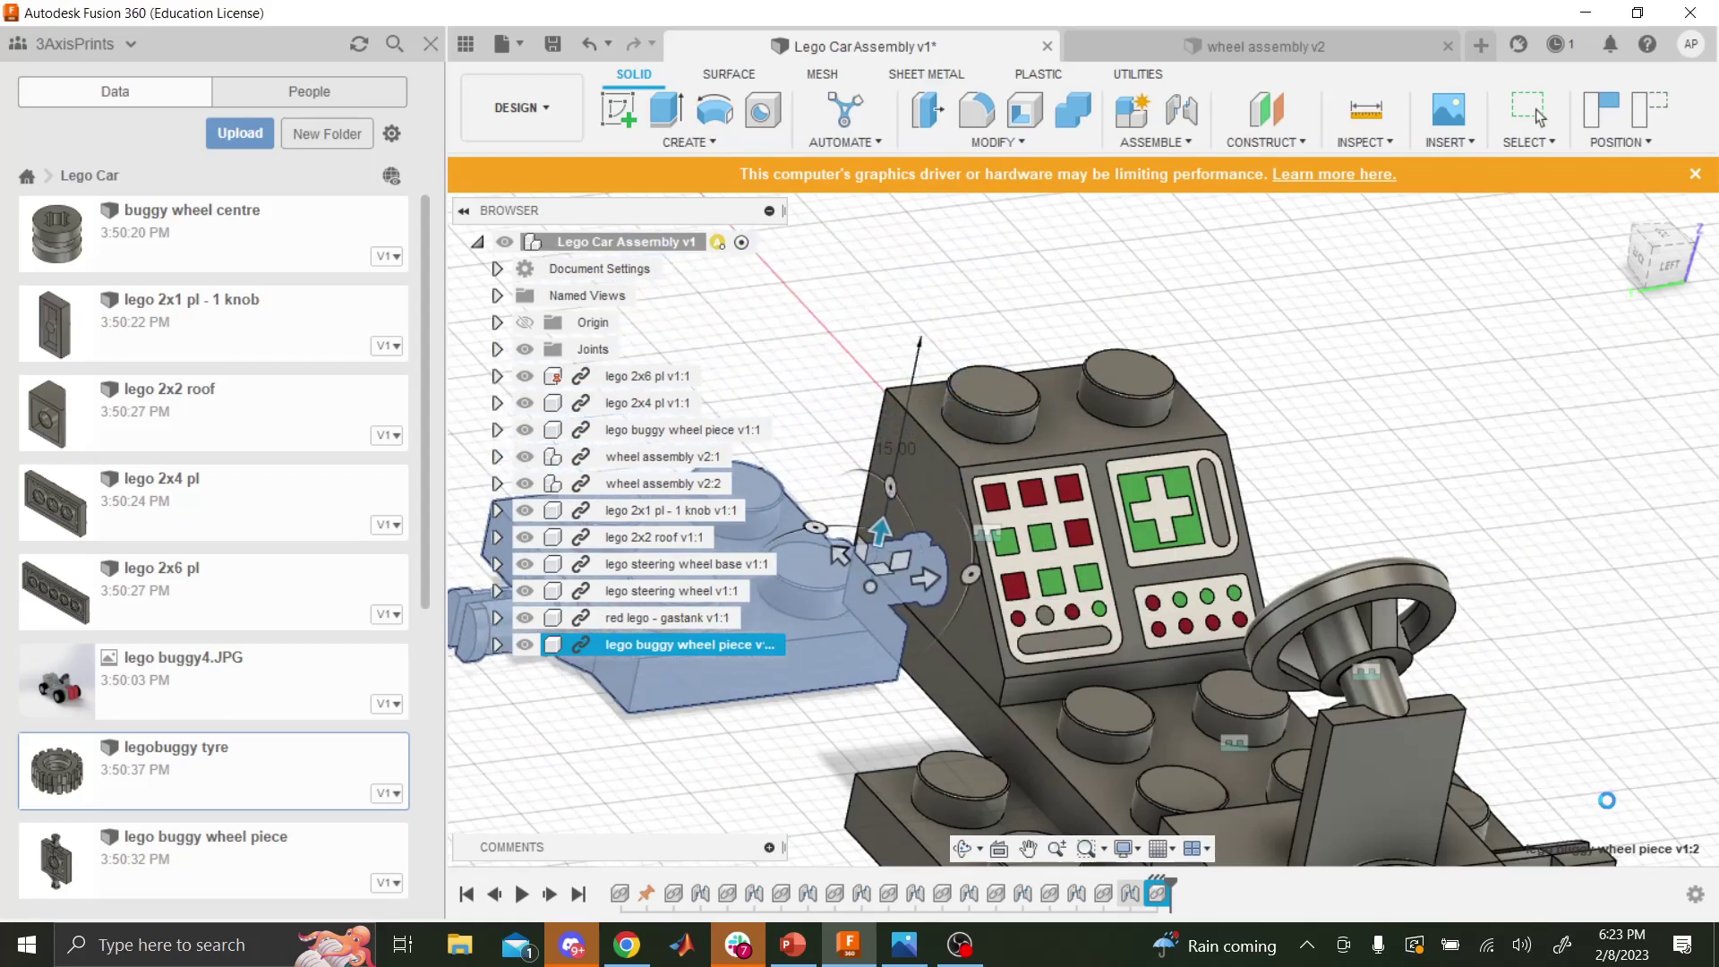
# - Orbit around the car and snap the view to a standard orientation
pyautogui.scroll(-2, 991, 806)
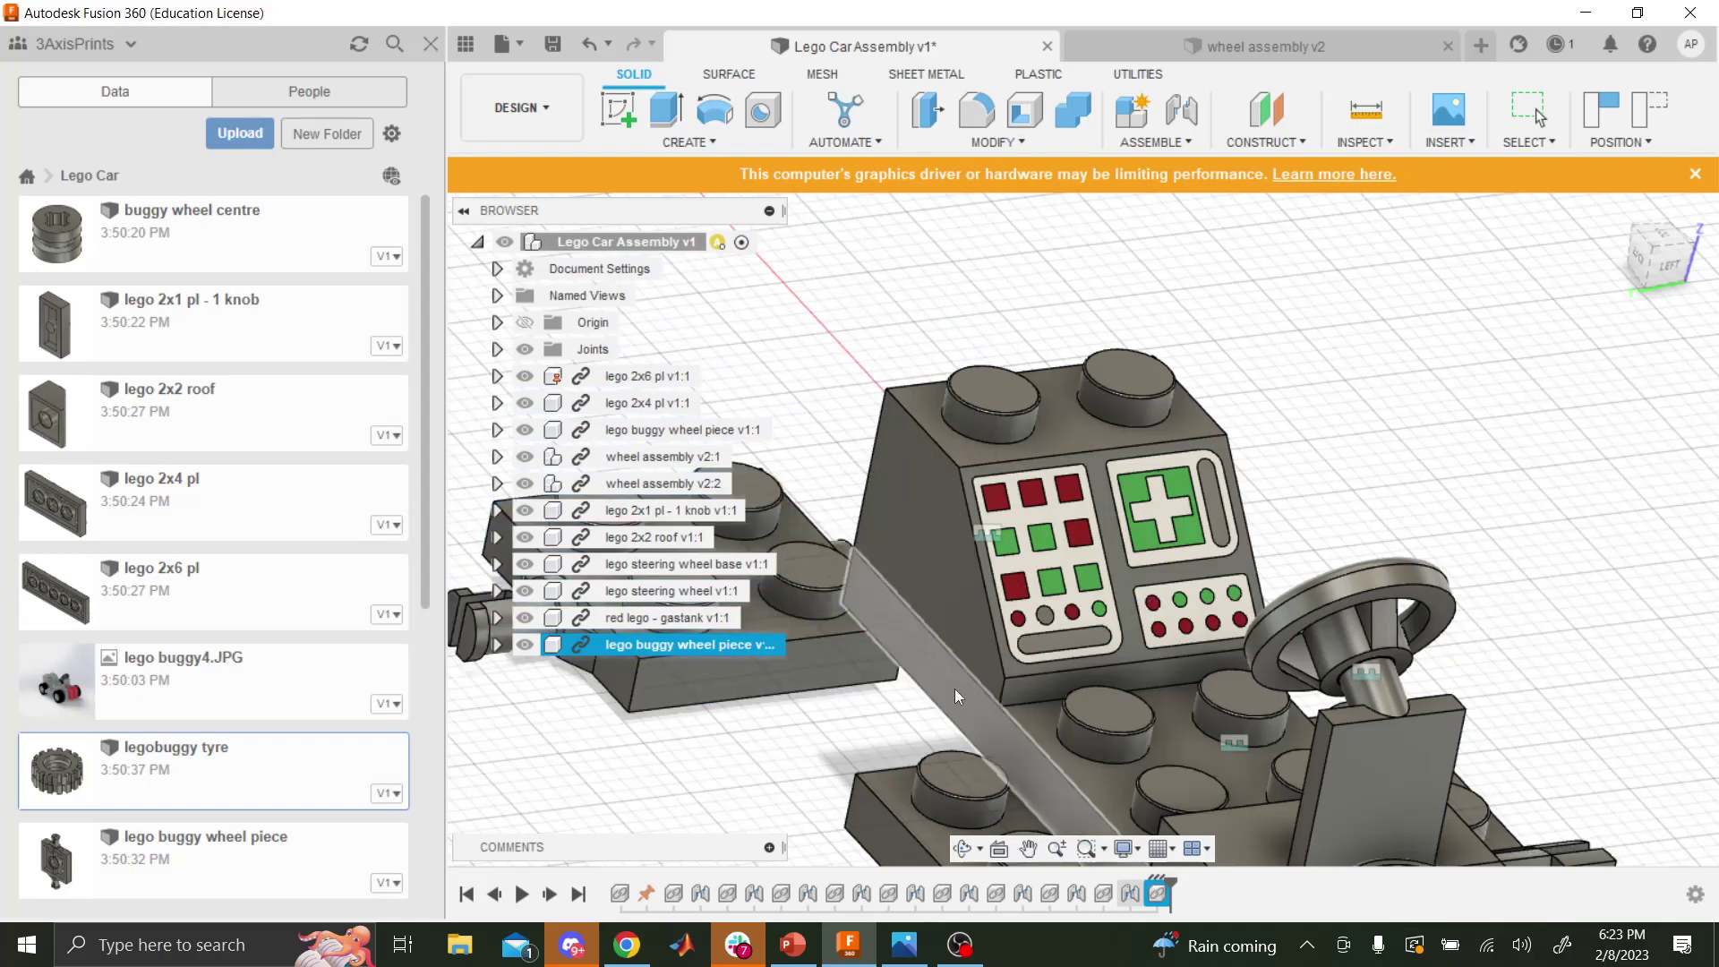
pyautogui.scroll(2, 991, 855)
pyautogui.click(956, 850)
pyautogui.moveTo(940, 805); pyautogui.dragTo(961, 664)
pyautogui.moveTo(775, 738); pyautogui.dragTo(1110, 479)
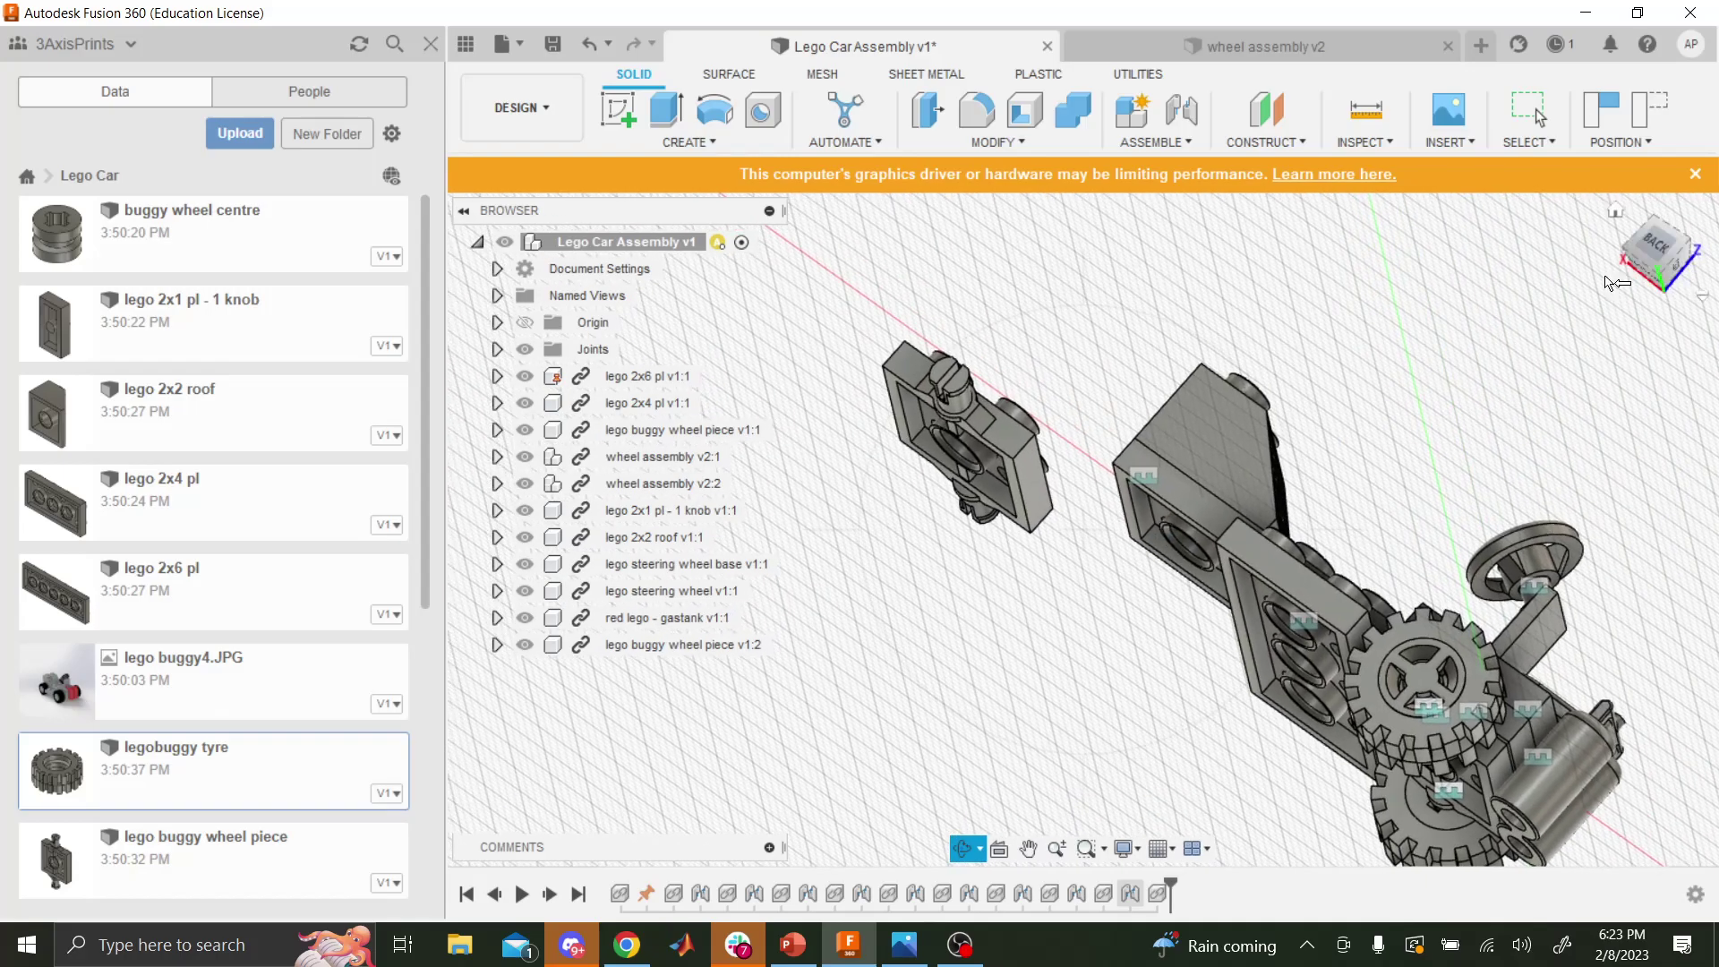
pyautogui.click(1681, 266)
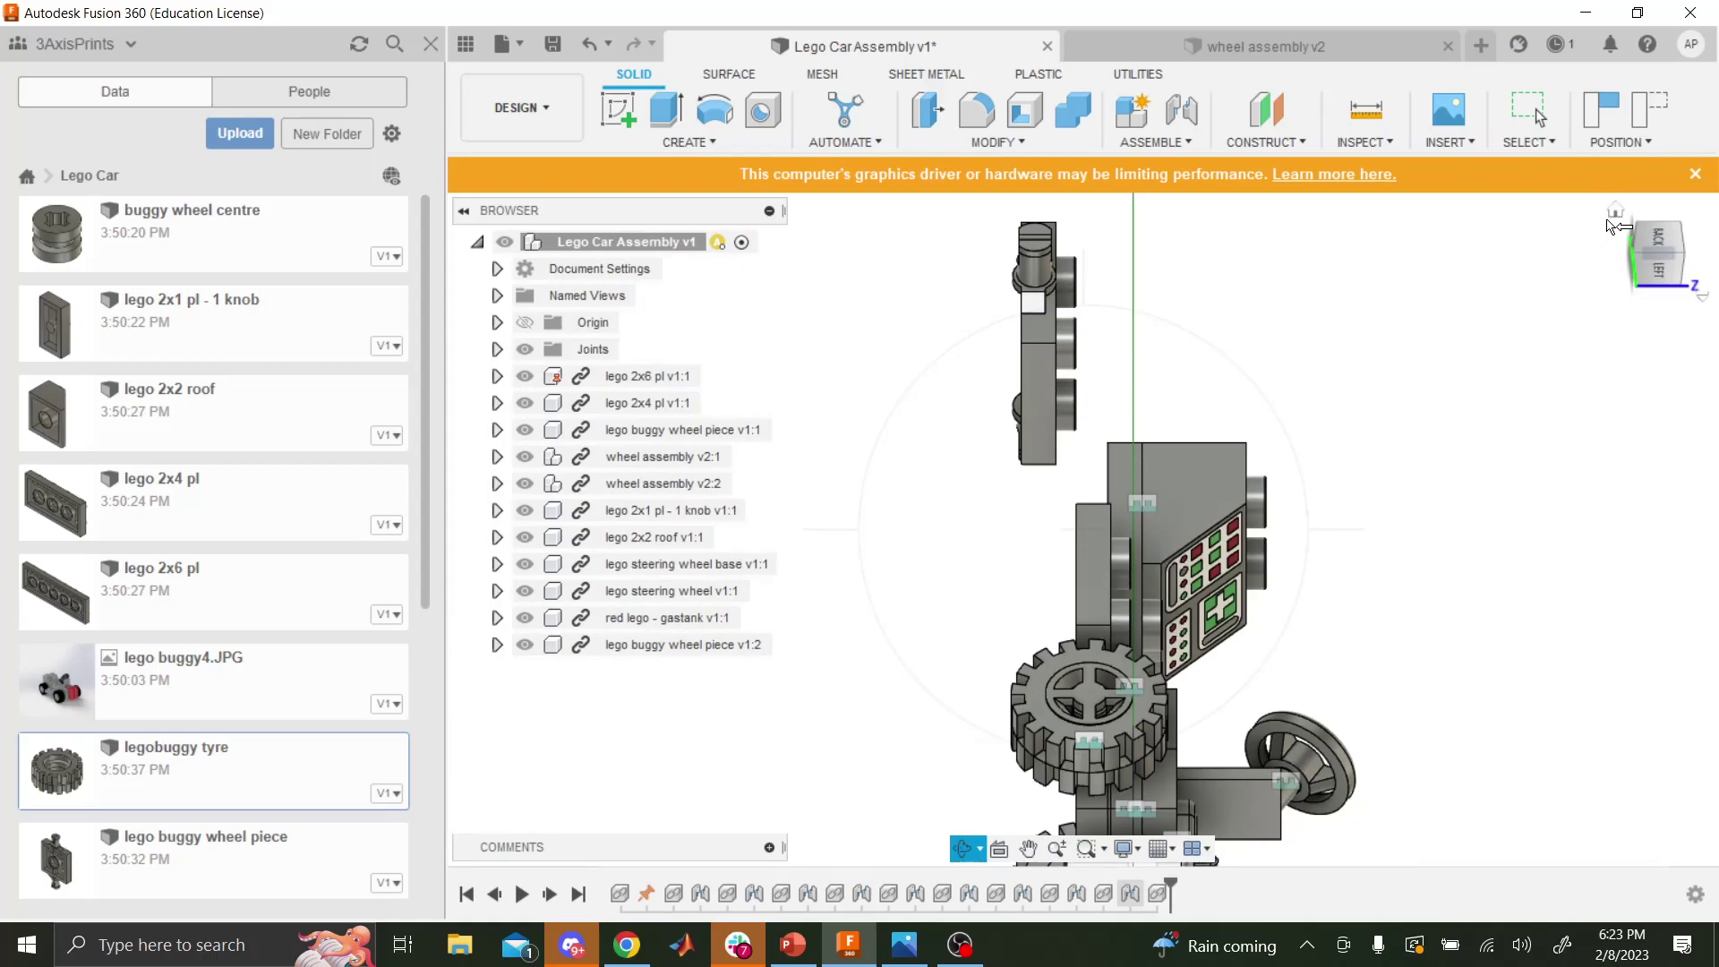
# - Try jointing the wheel piece to the 2x4 plate, then cancel that joint
pyautogui.click(1614, 212)
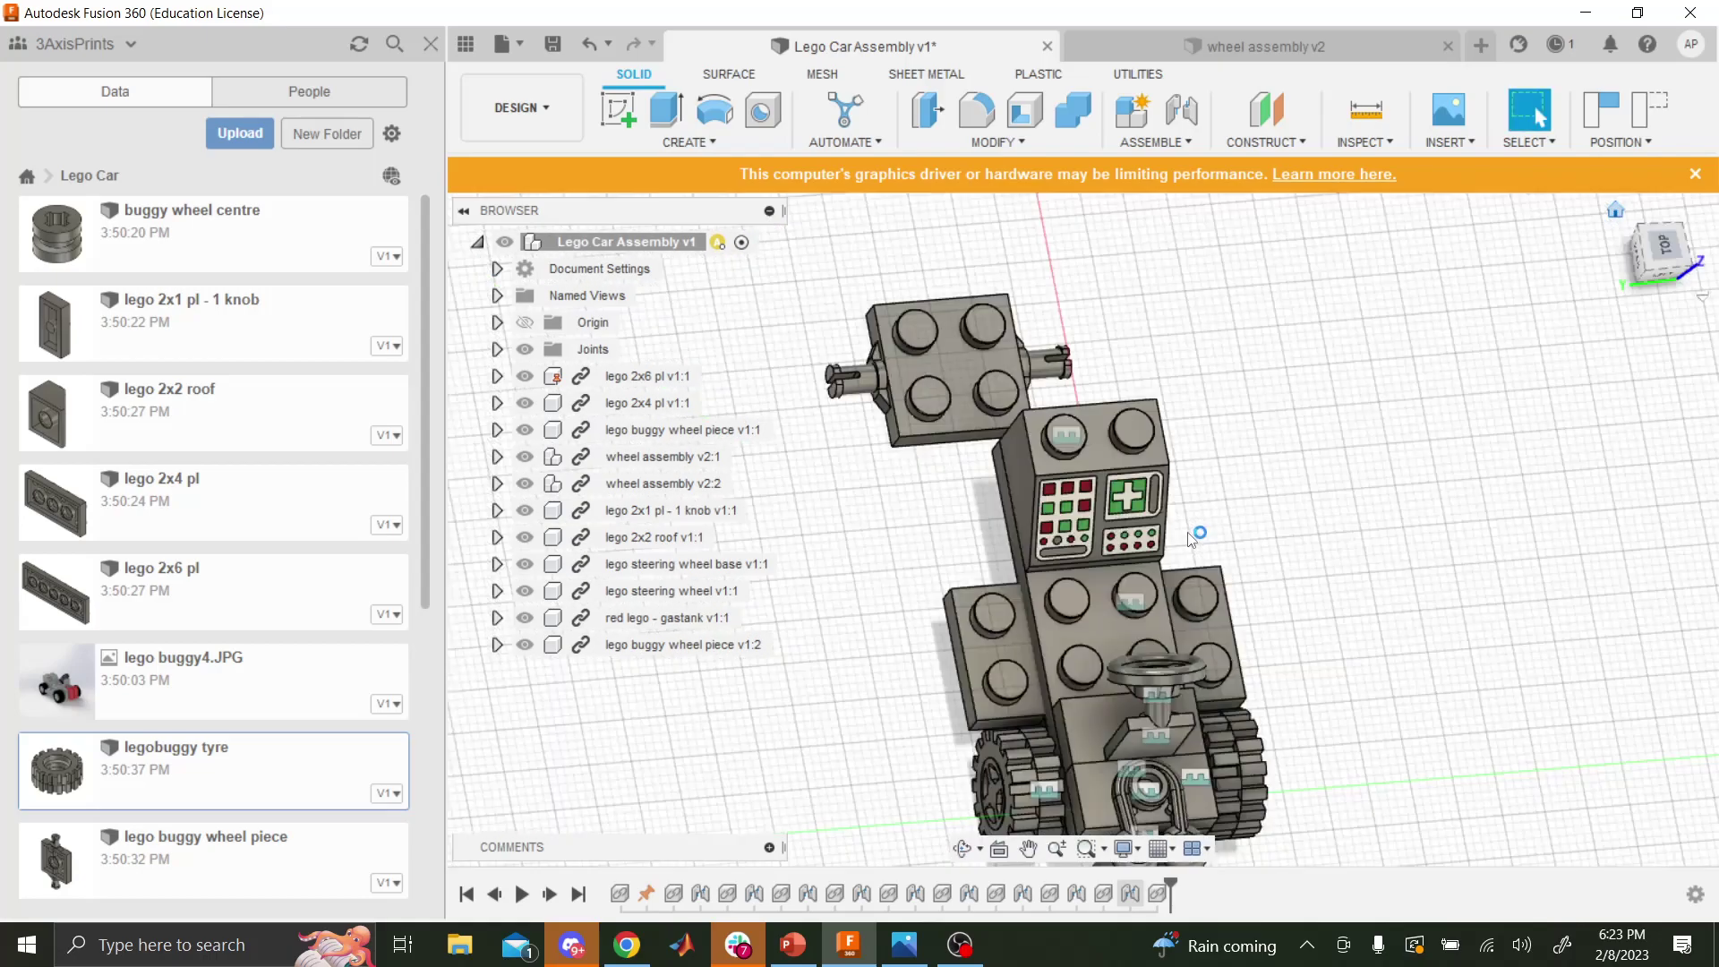
pyautogui.scroll(4, 1144, 767)
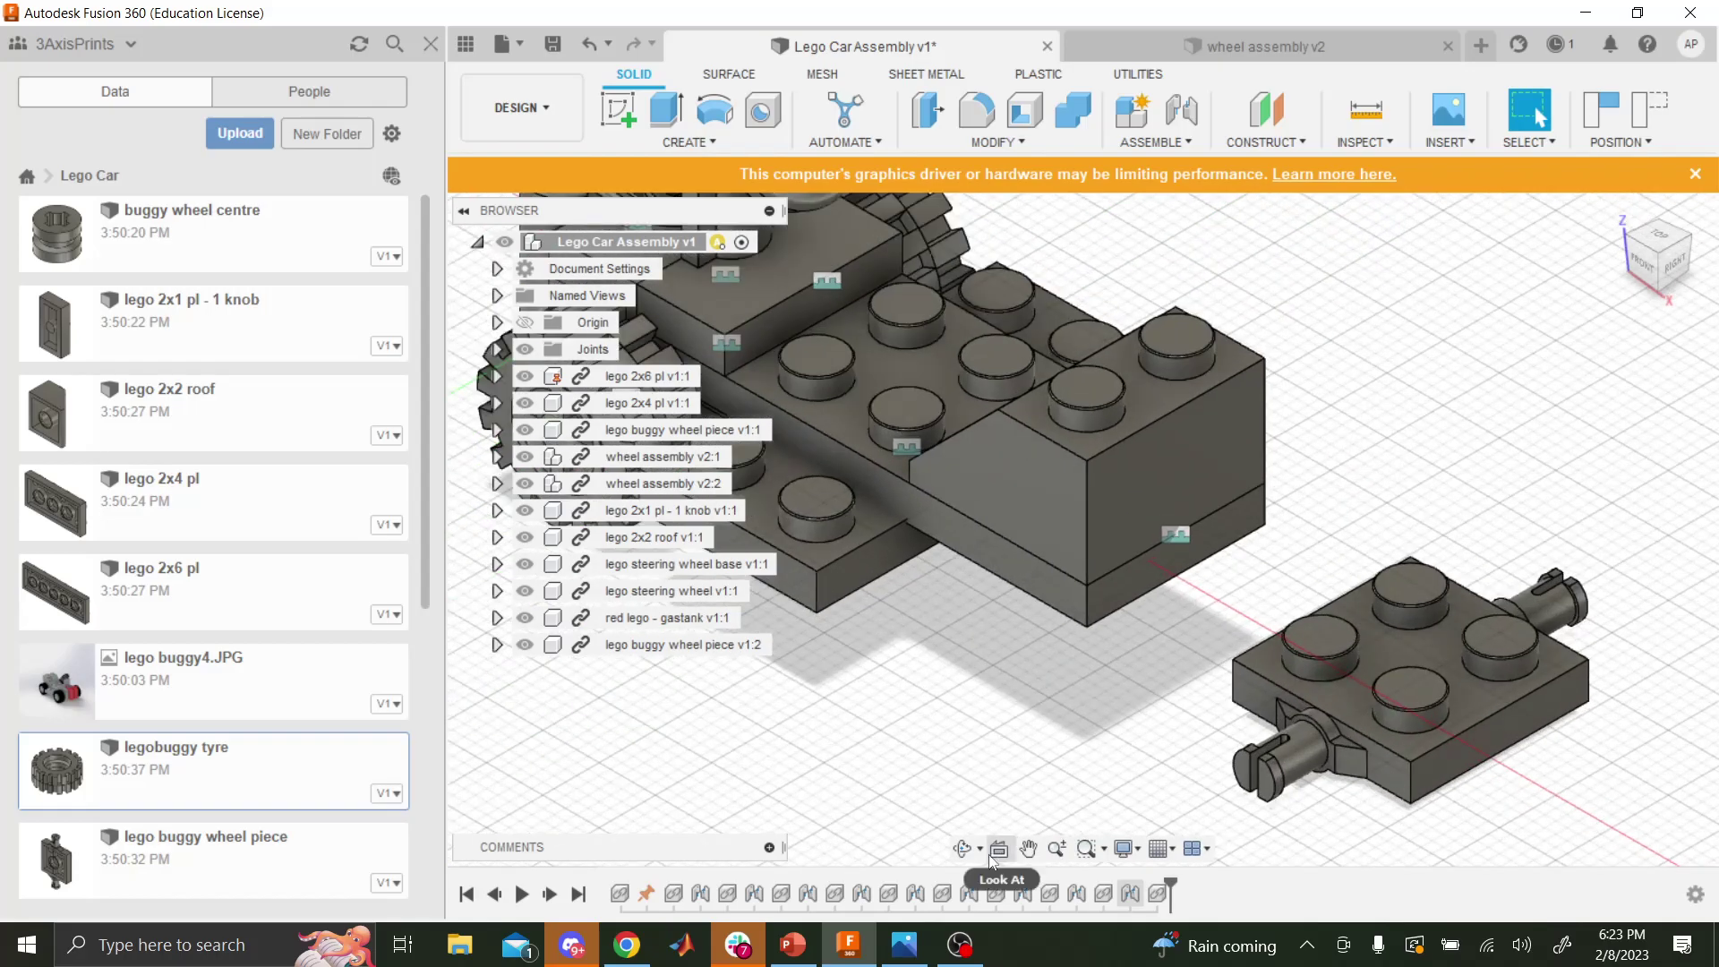
pyautogui.moveTo(1068, 716); pyautogui.dragTo(1298, 488)
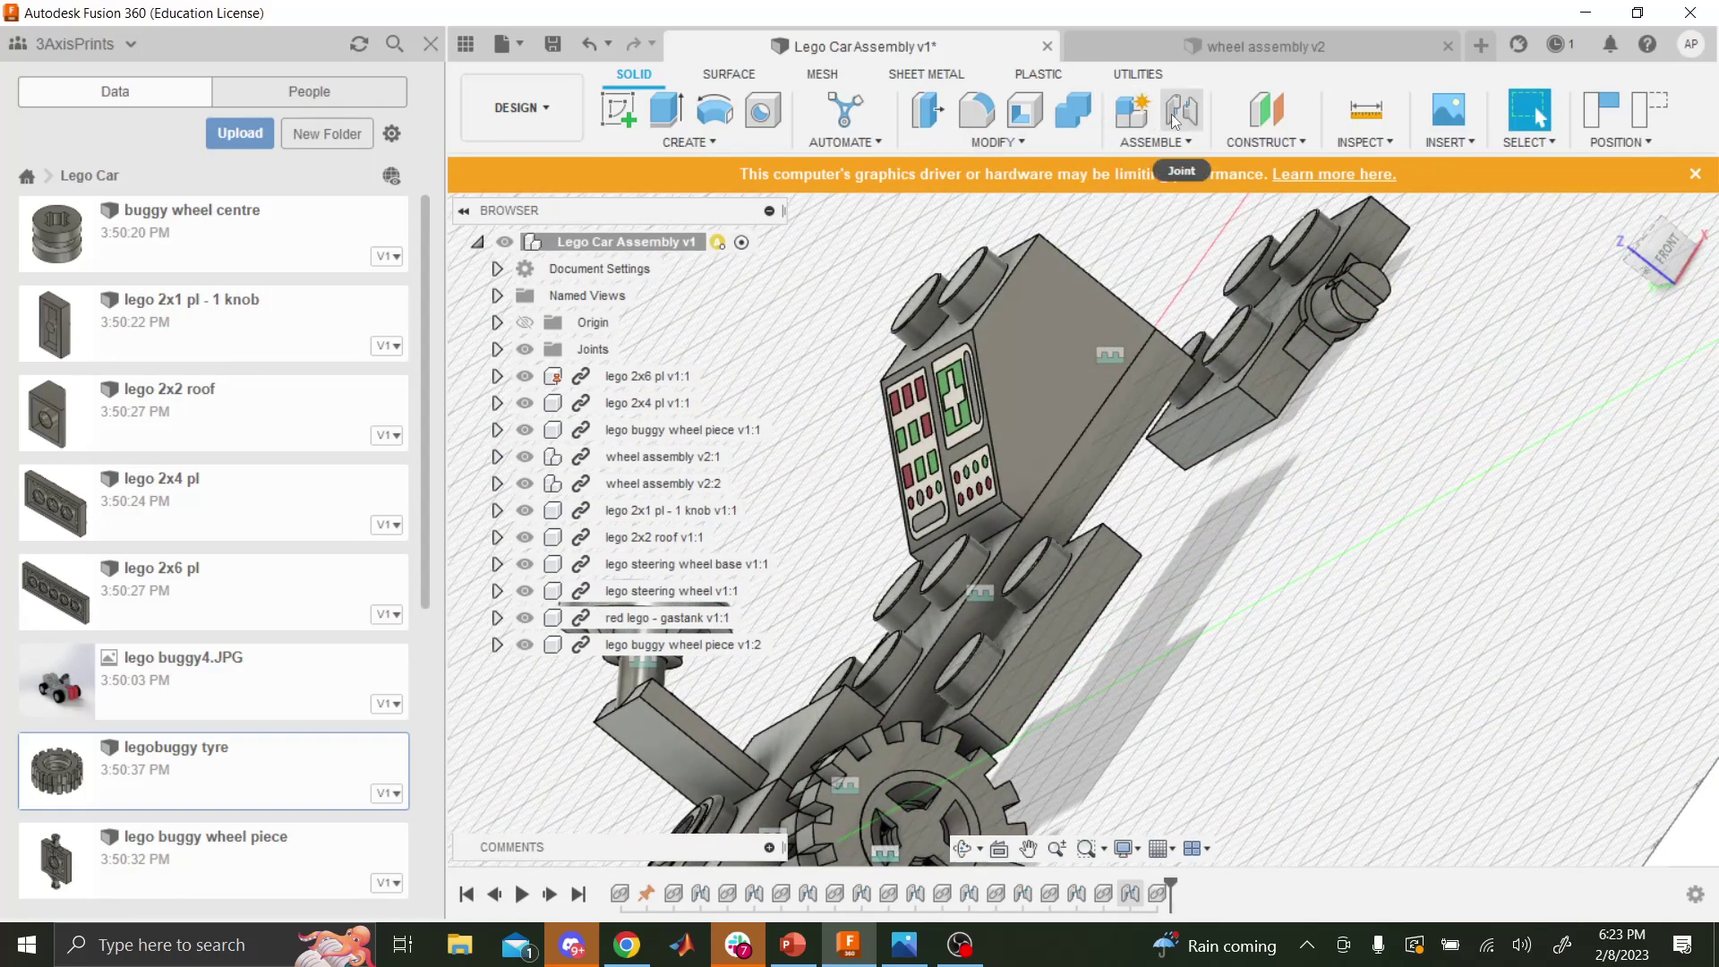
pyautogui.click(1182, 109)
pyautogui.click(1198, 424)
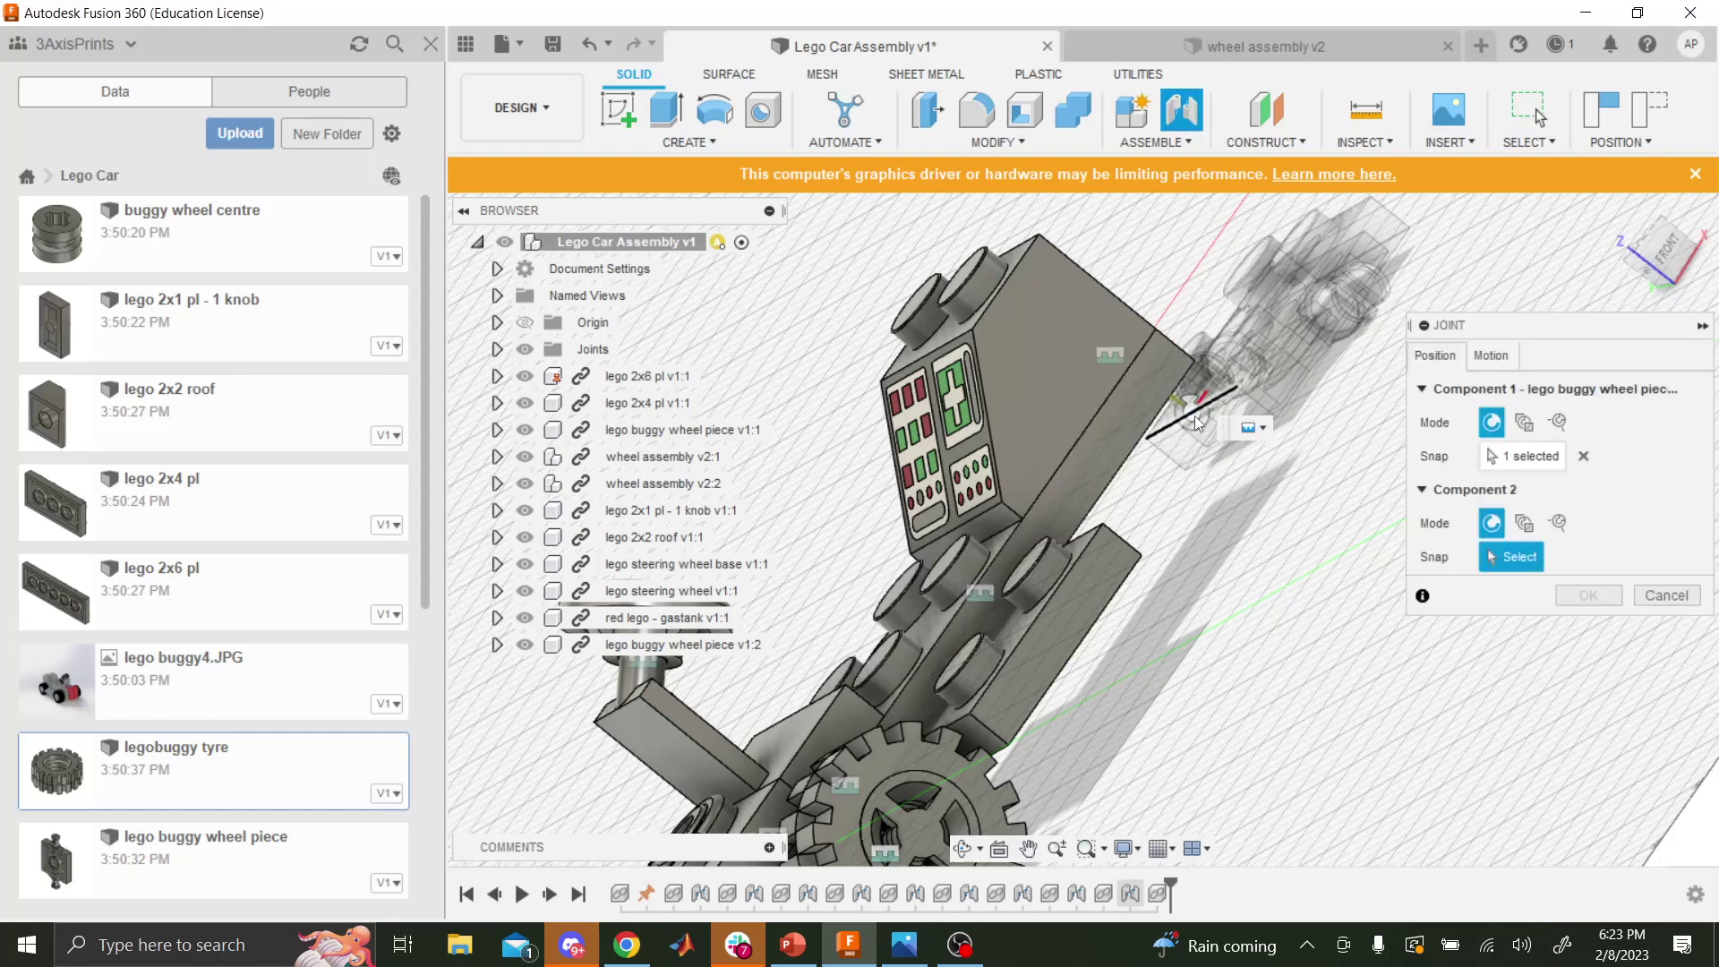
pyautogui.keyDown('shift'); pyautogui.moveTo(974, 765); pyautogui.dragTo(1034, 496, button='middle'); pyautogui.keyUp('shift')
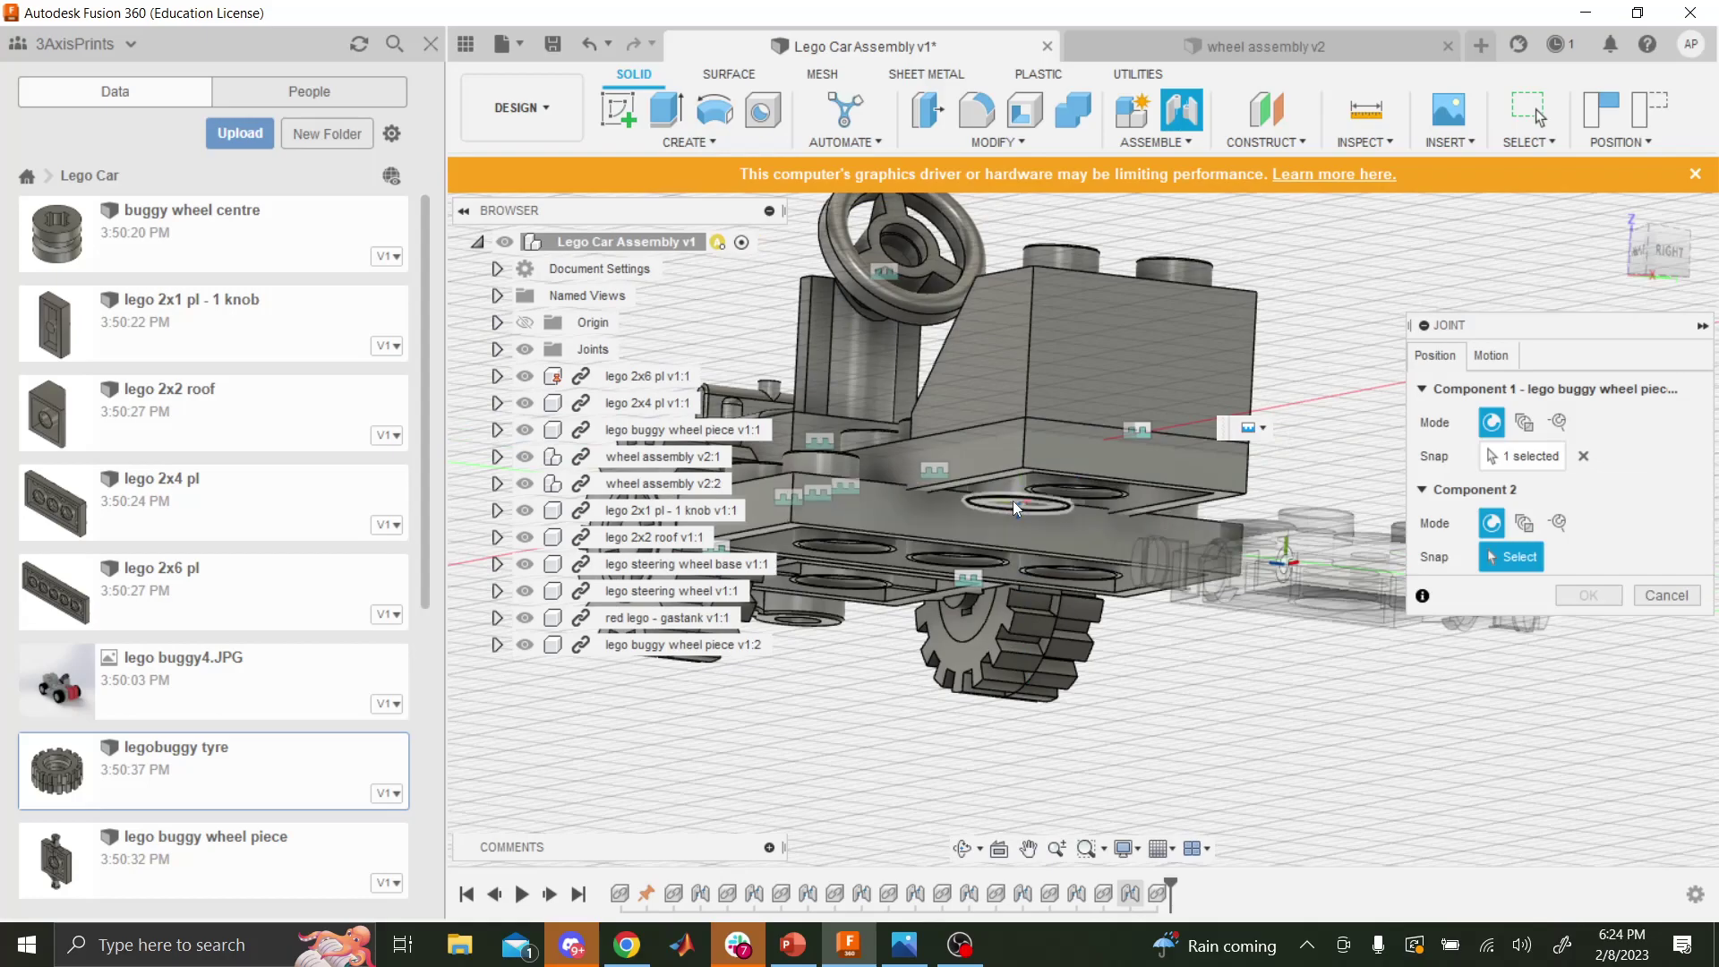
pyautogui.click(1018, 508)
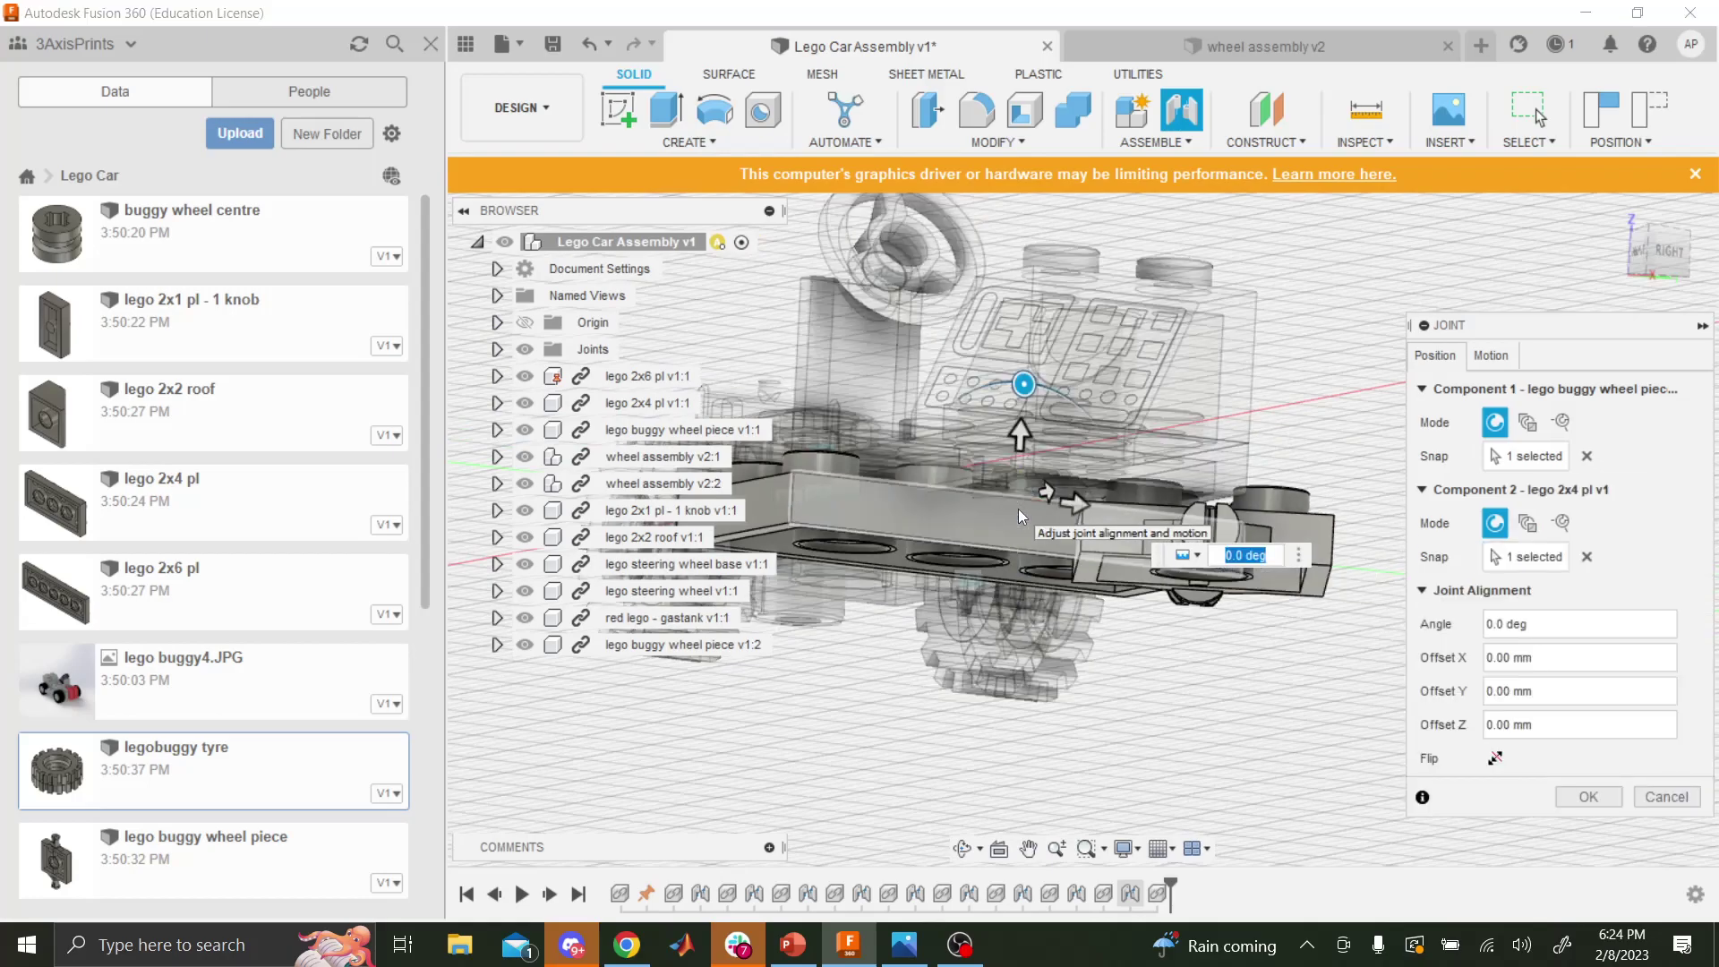
pyautogui.click(1661, 795)
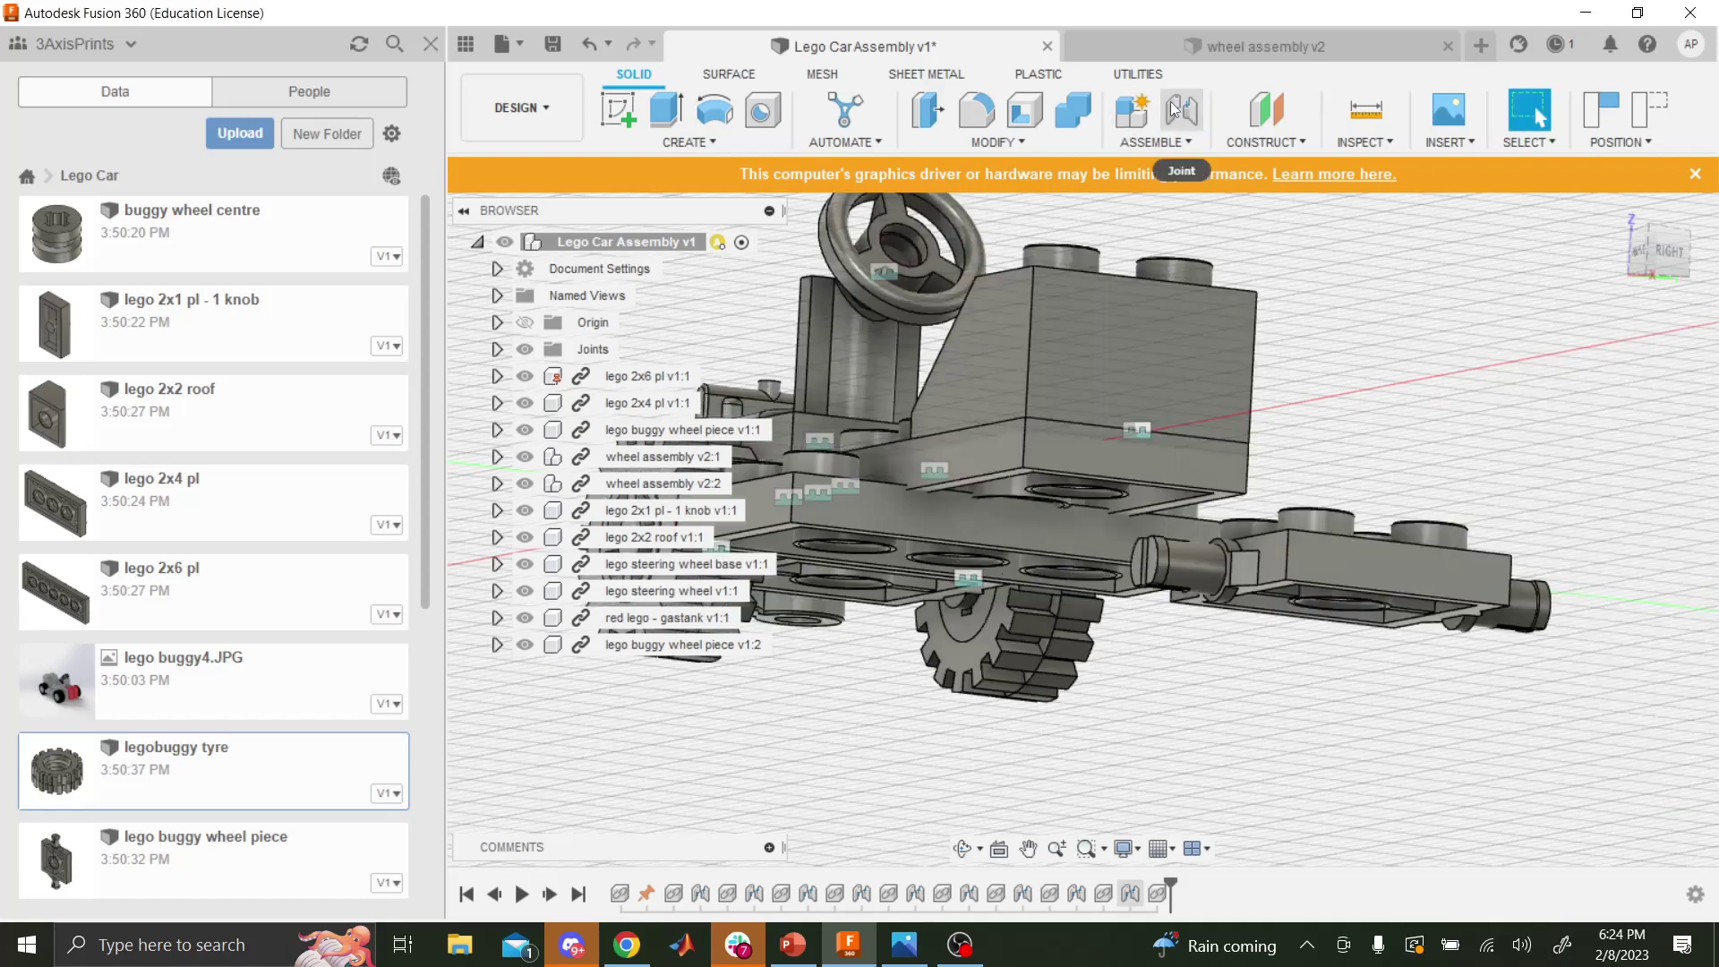
# - Joint the wheel piece to a point under the lego 2x6 plate at 0°
pyautogui.click(1177, 109)
pyautogui.click(1316, 524)
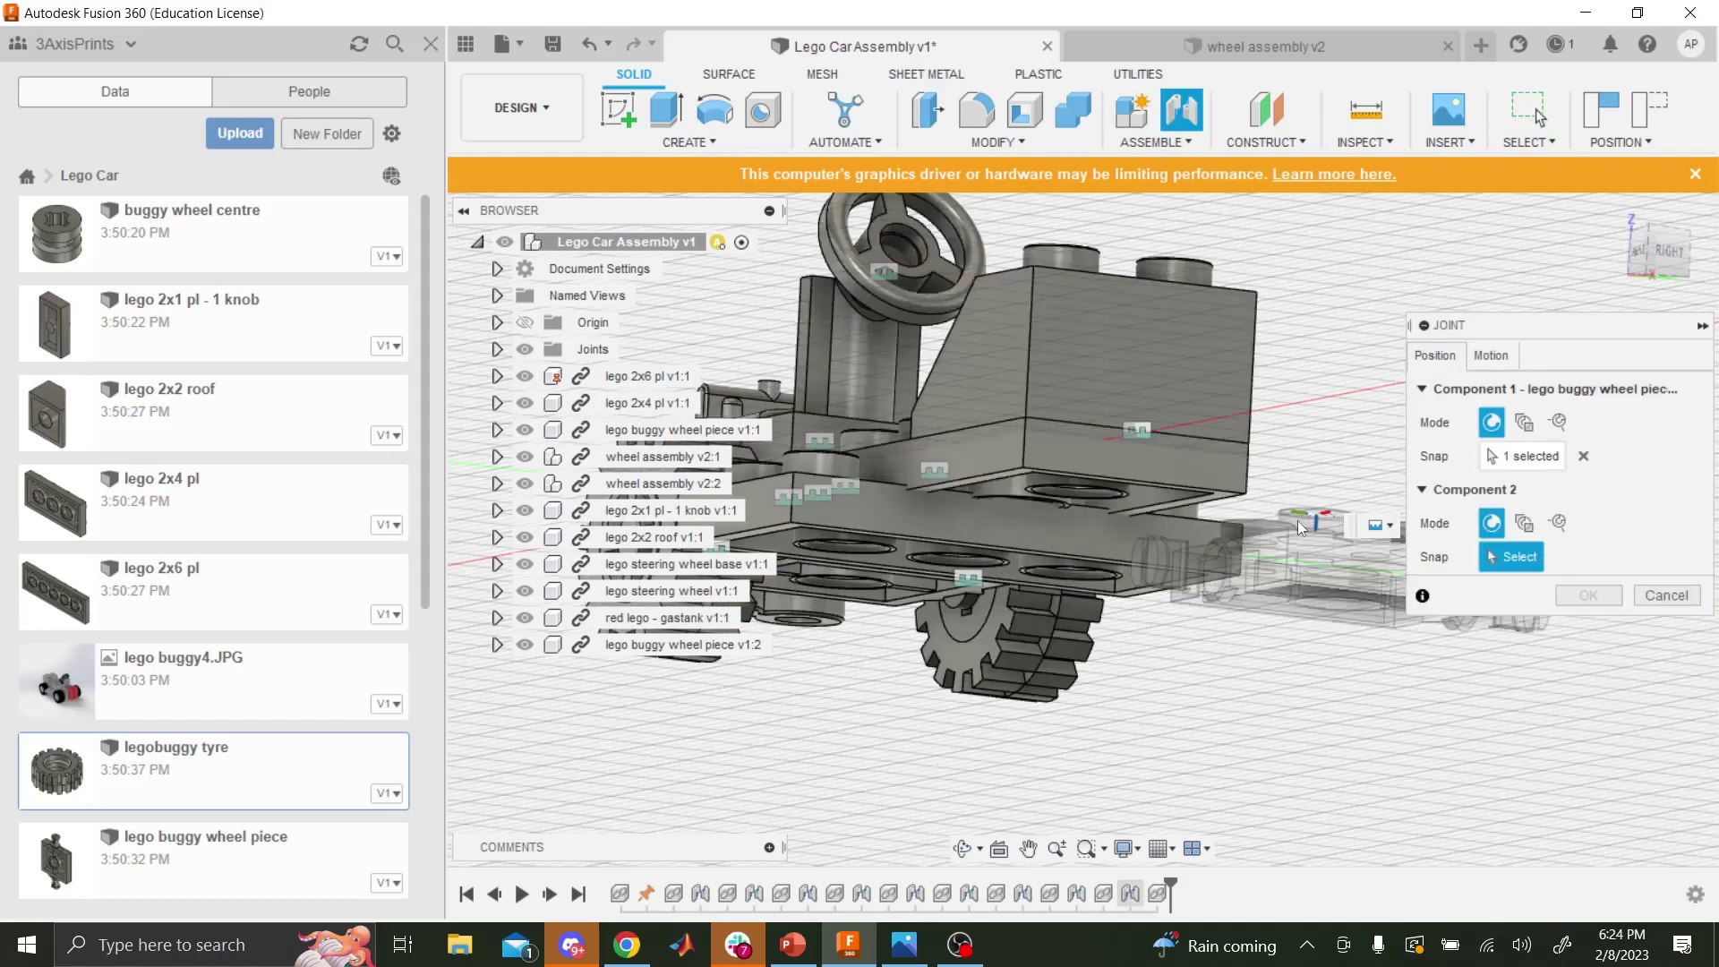
pyautogui.keyDown('shift'); pyautogui.moveTo(994, 860); pyautogui.dragTo(1043, 399, button='middle'); pyautogui.keyUp('shift')
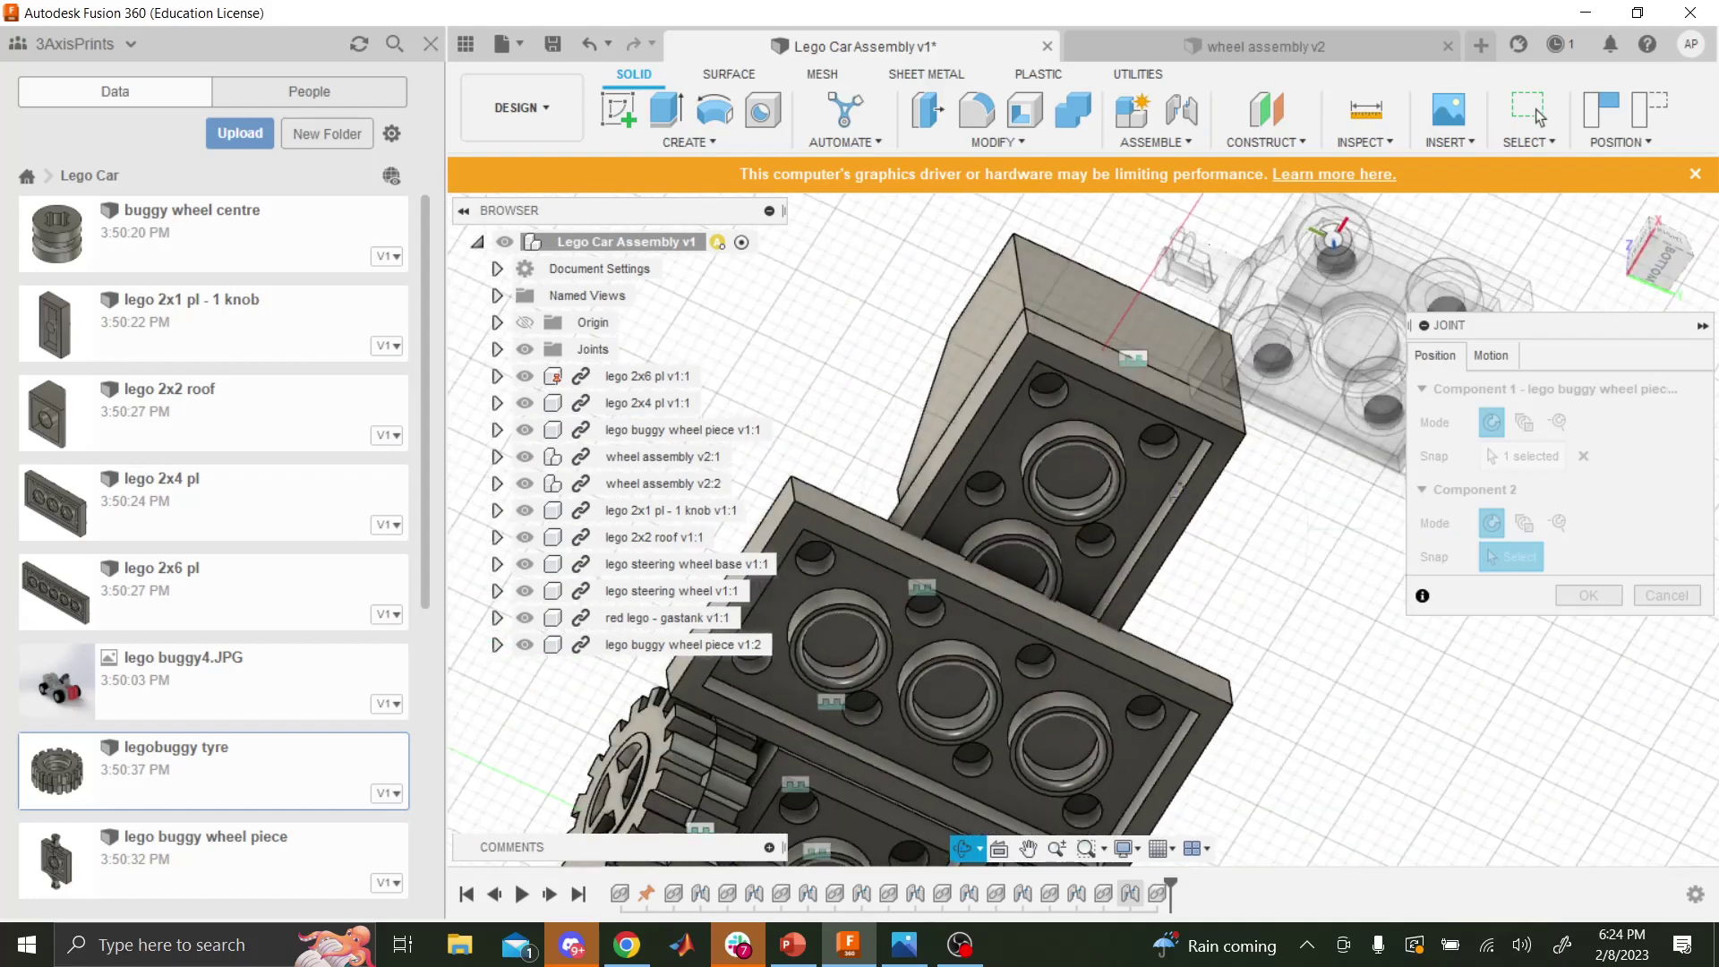
pyautogui.click(1051, 415)
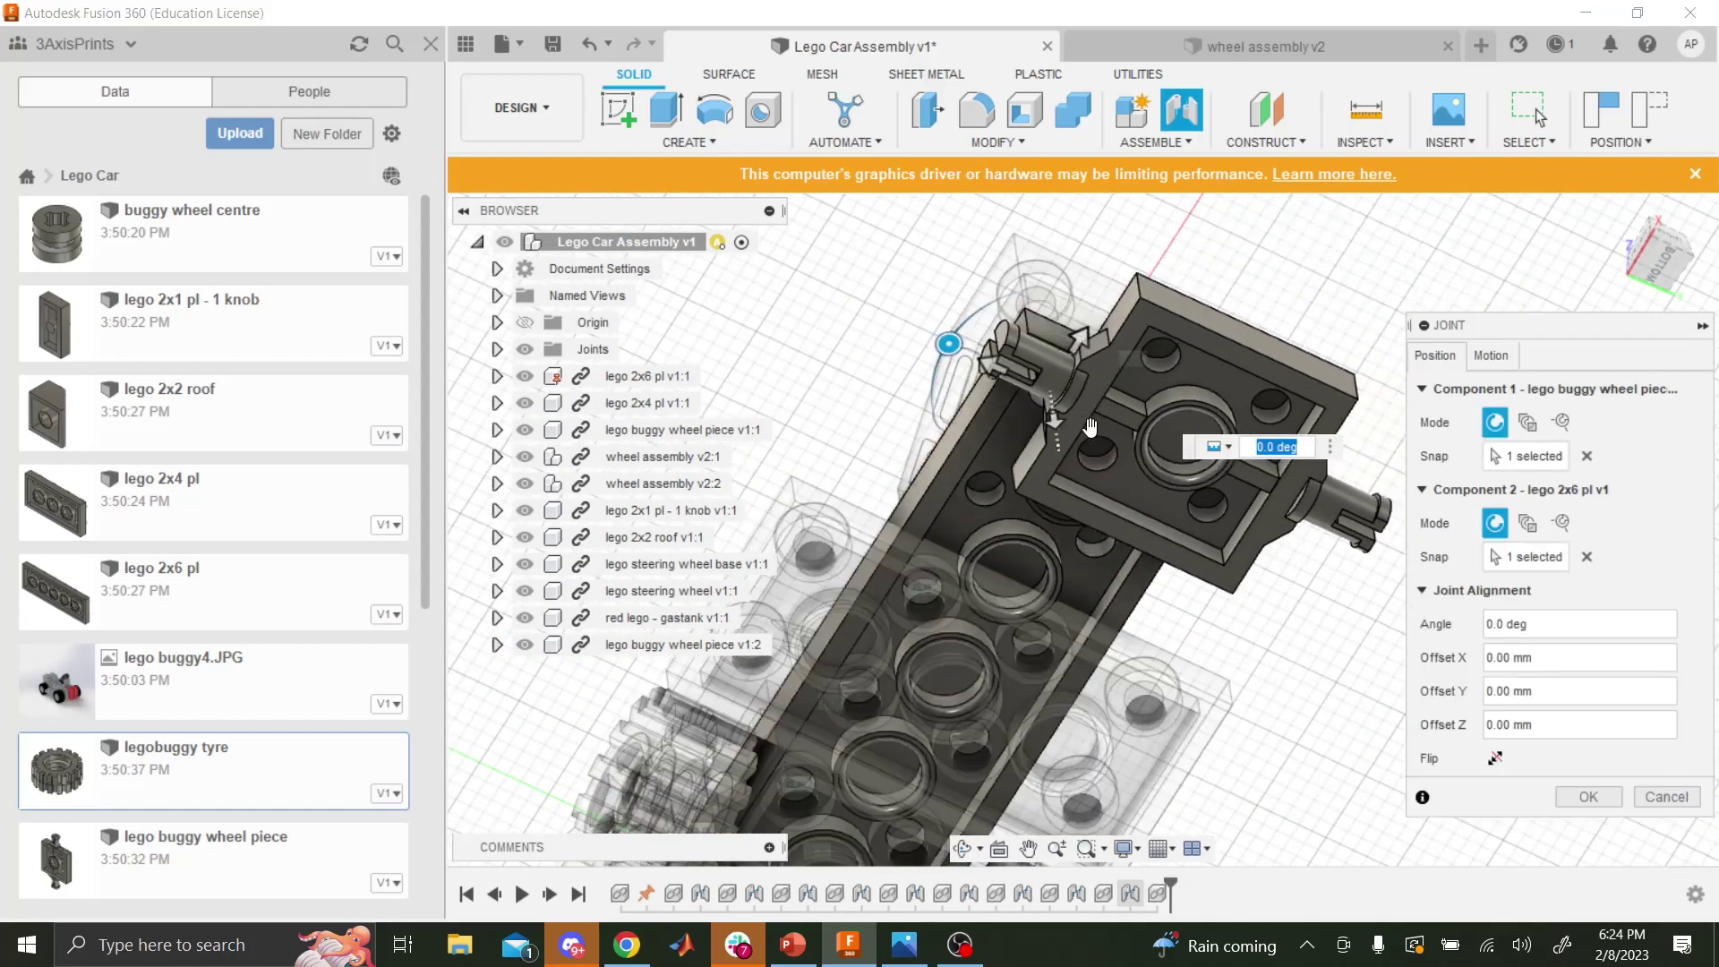
pyautogui.click(1588, 798)
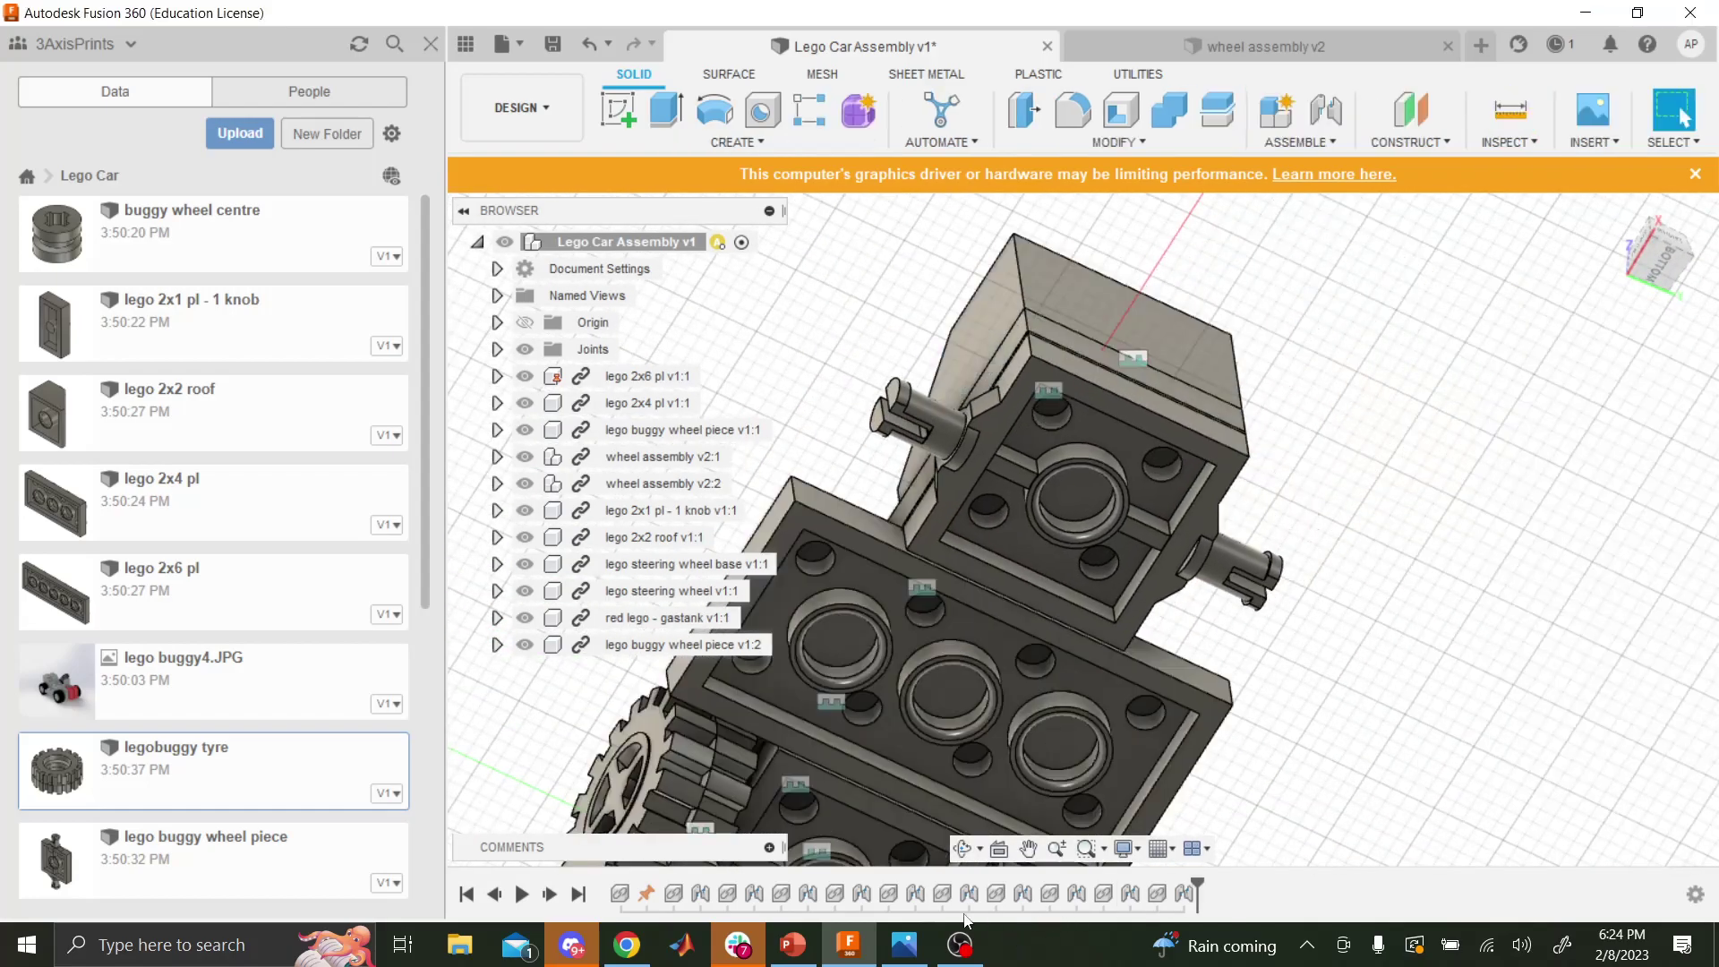
# - Insert a third wheel assembly (v2:3) and position it upright beside the chassis
pyautogui.click(962, 848)
pyautogui.moveTo(963, 788); pyautogui.dragTo(923, 537)
pyautogui.scroll(5, 931, 501)
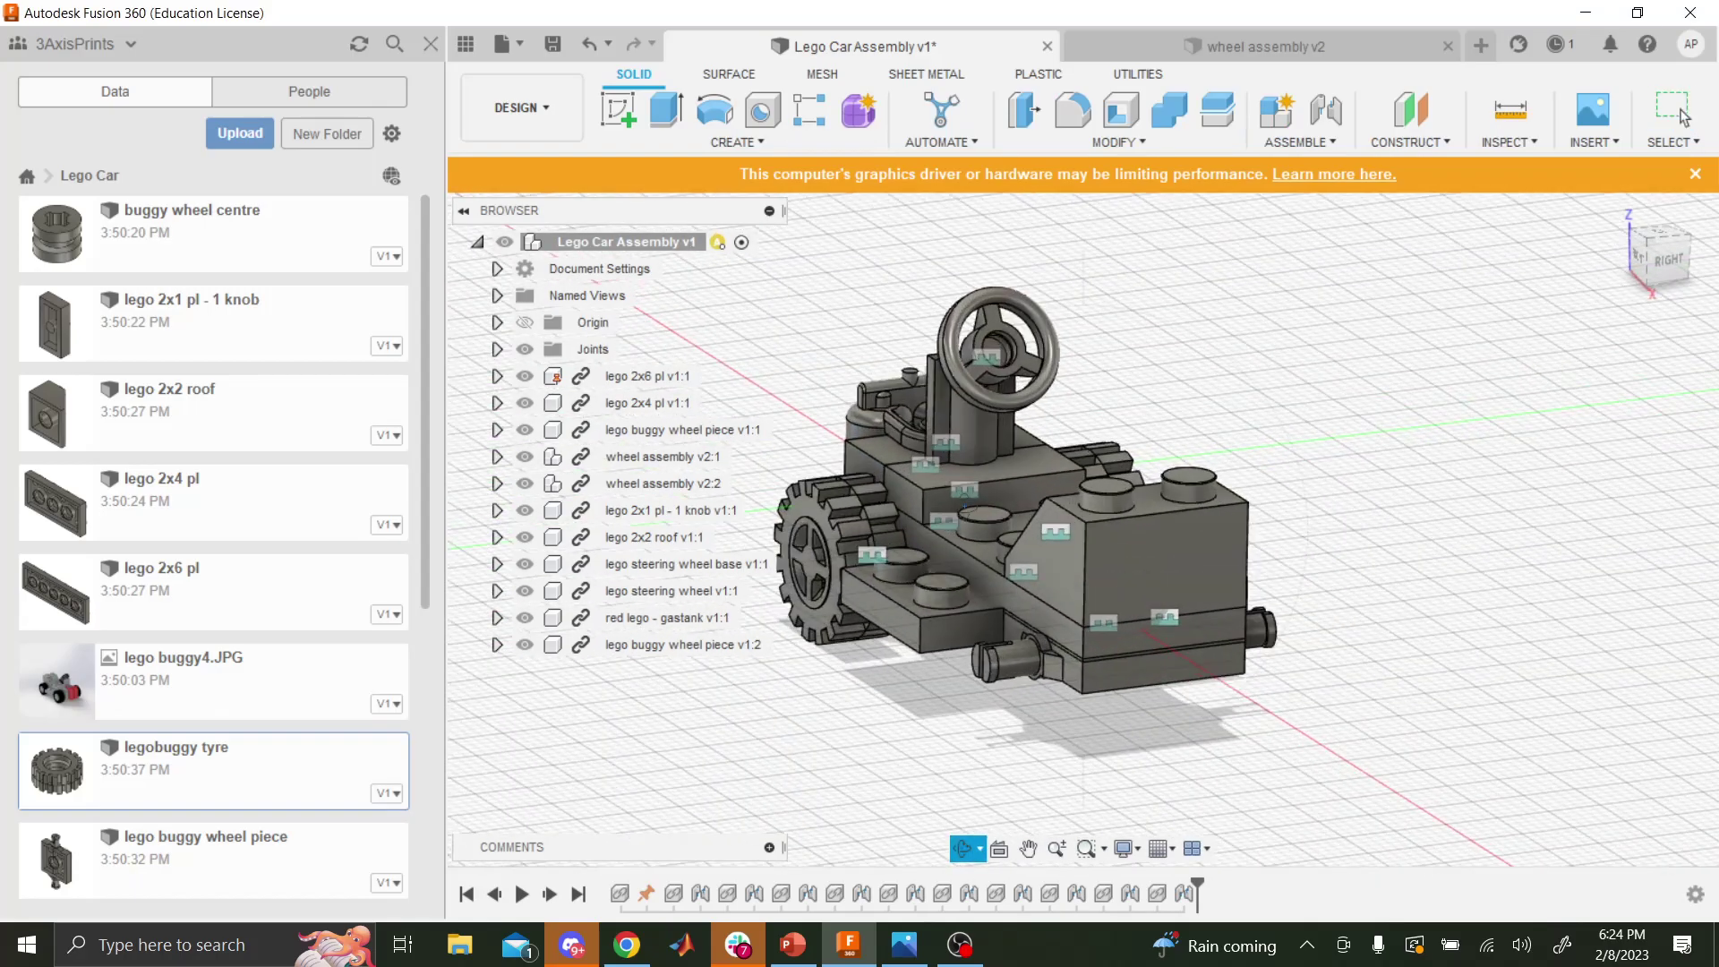
pyautogui.scroll(-3, 929, 494)
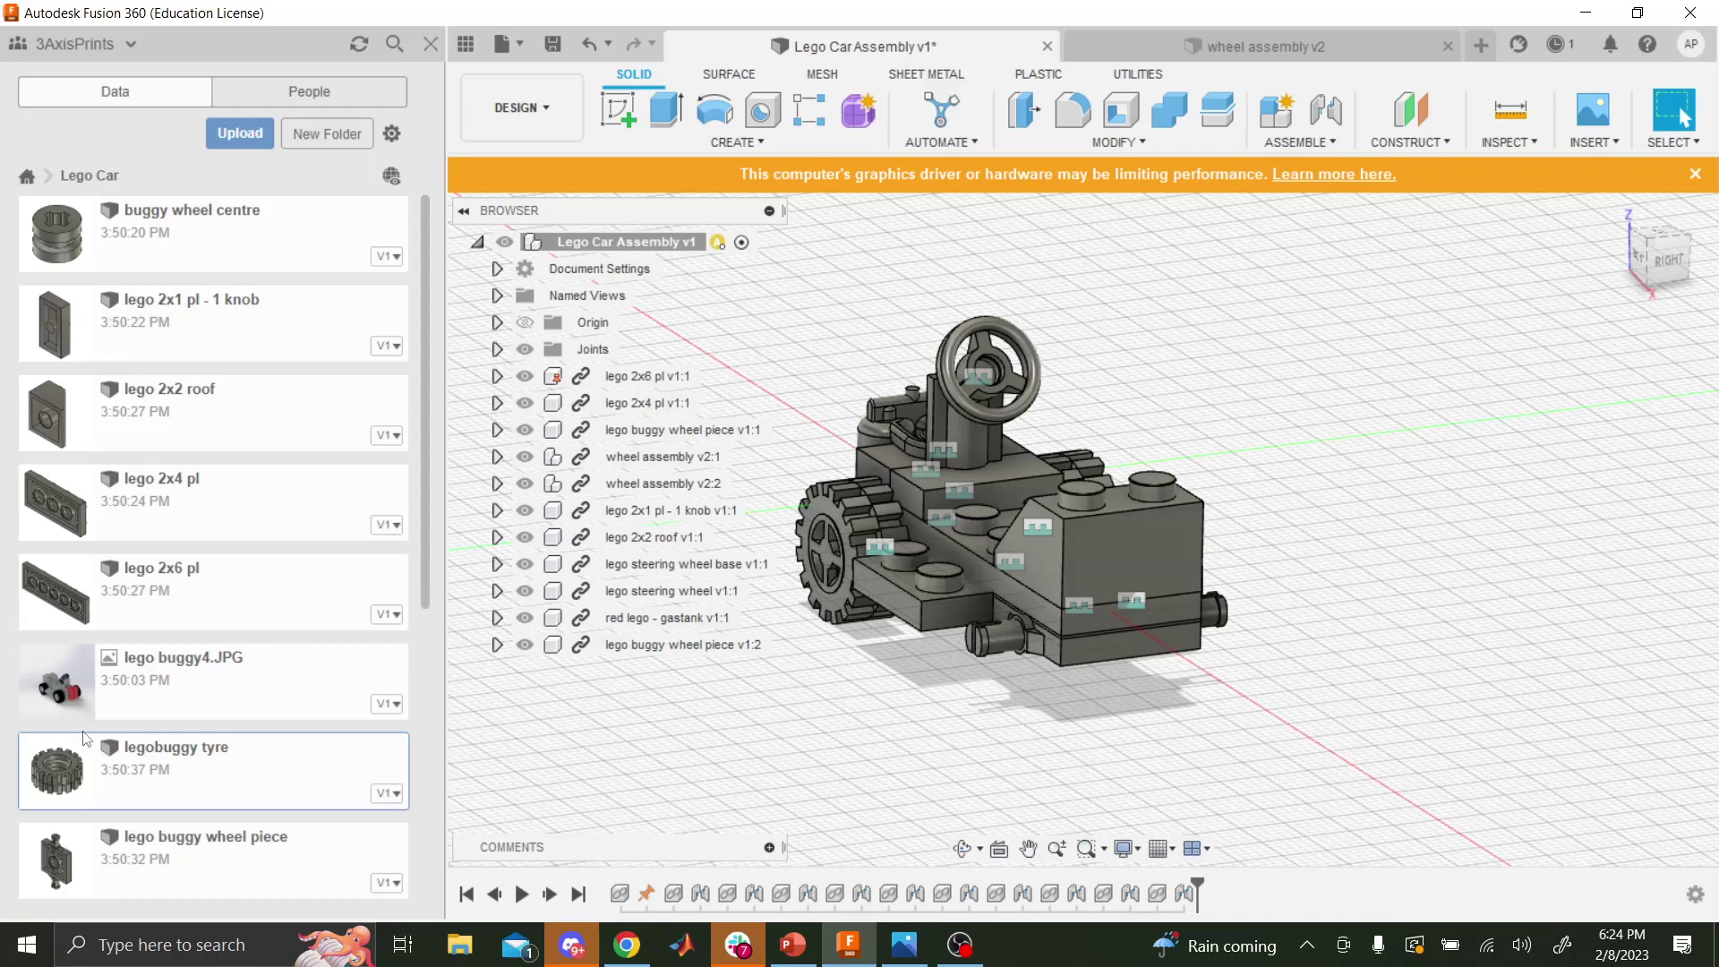
pyautogui.scroll(-6, 135, 680)
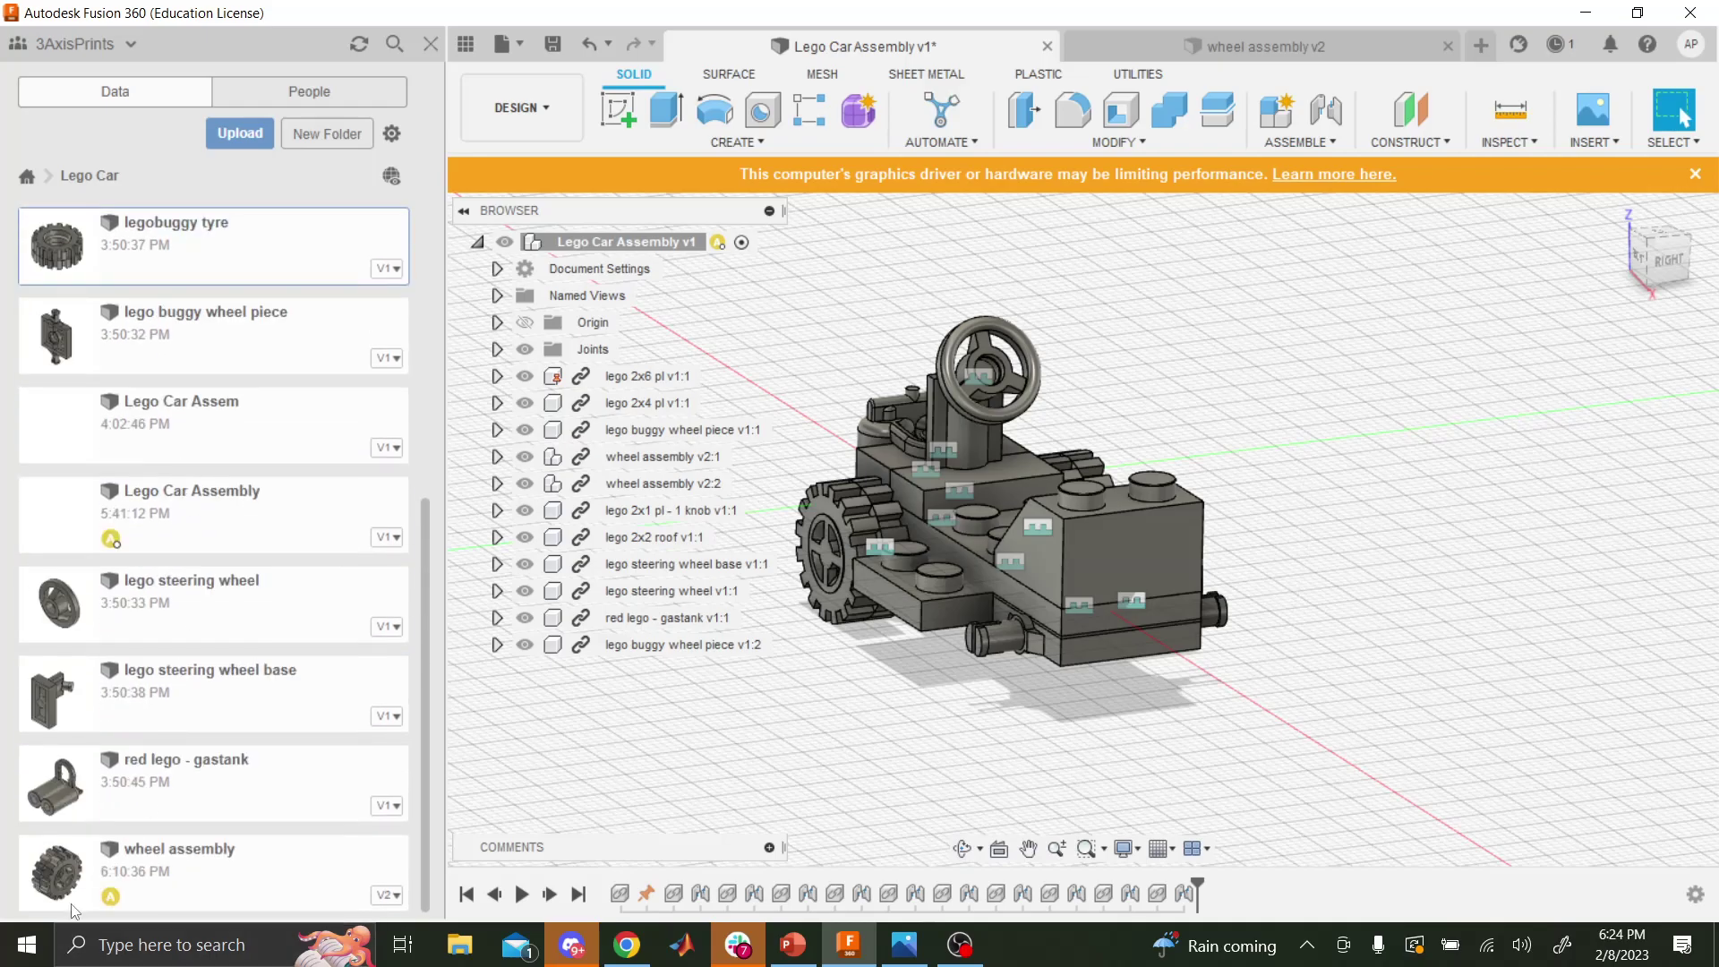
pyautogui.moveTo(58, 873); pyautogui.dragTo(955, 752)
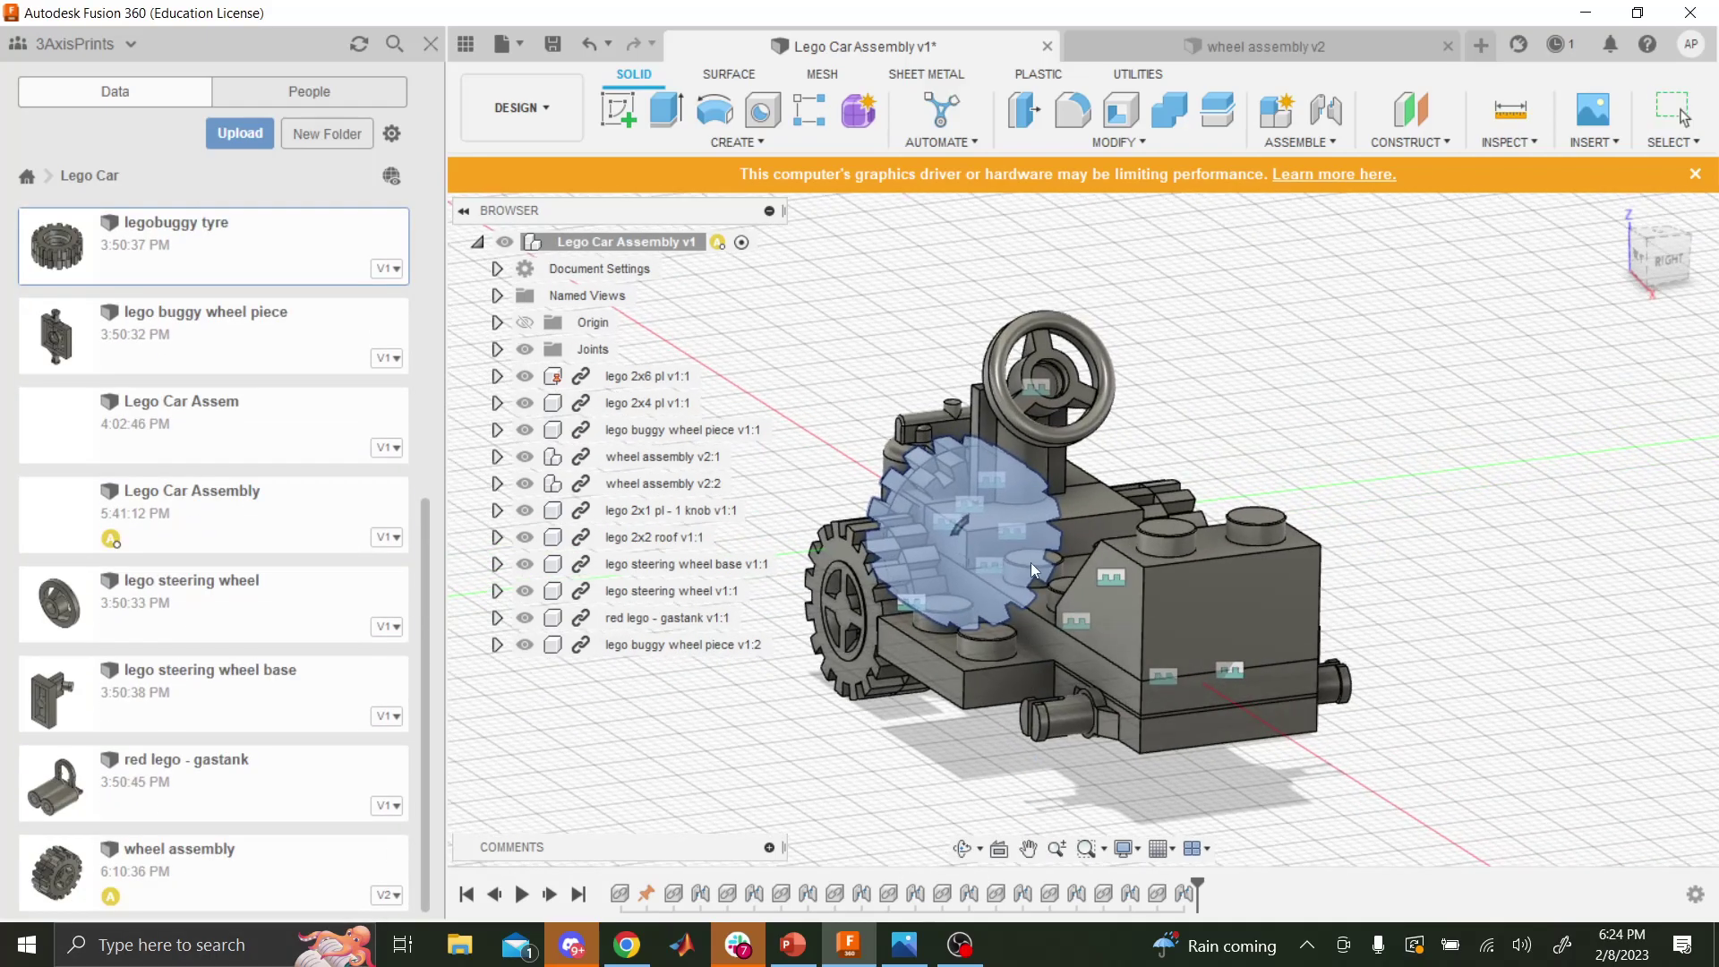
pyautogui.moveTo(1004, 521); pyautogui.dragTo(1411, 820)
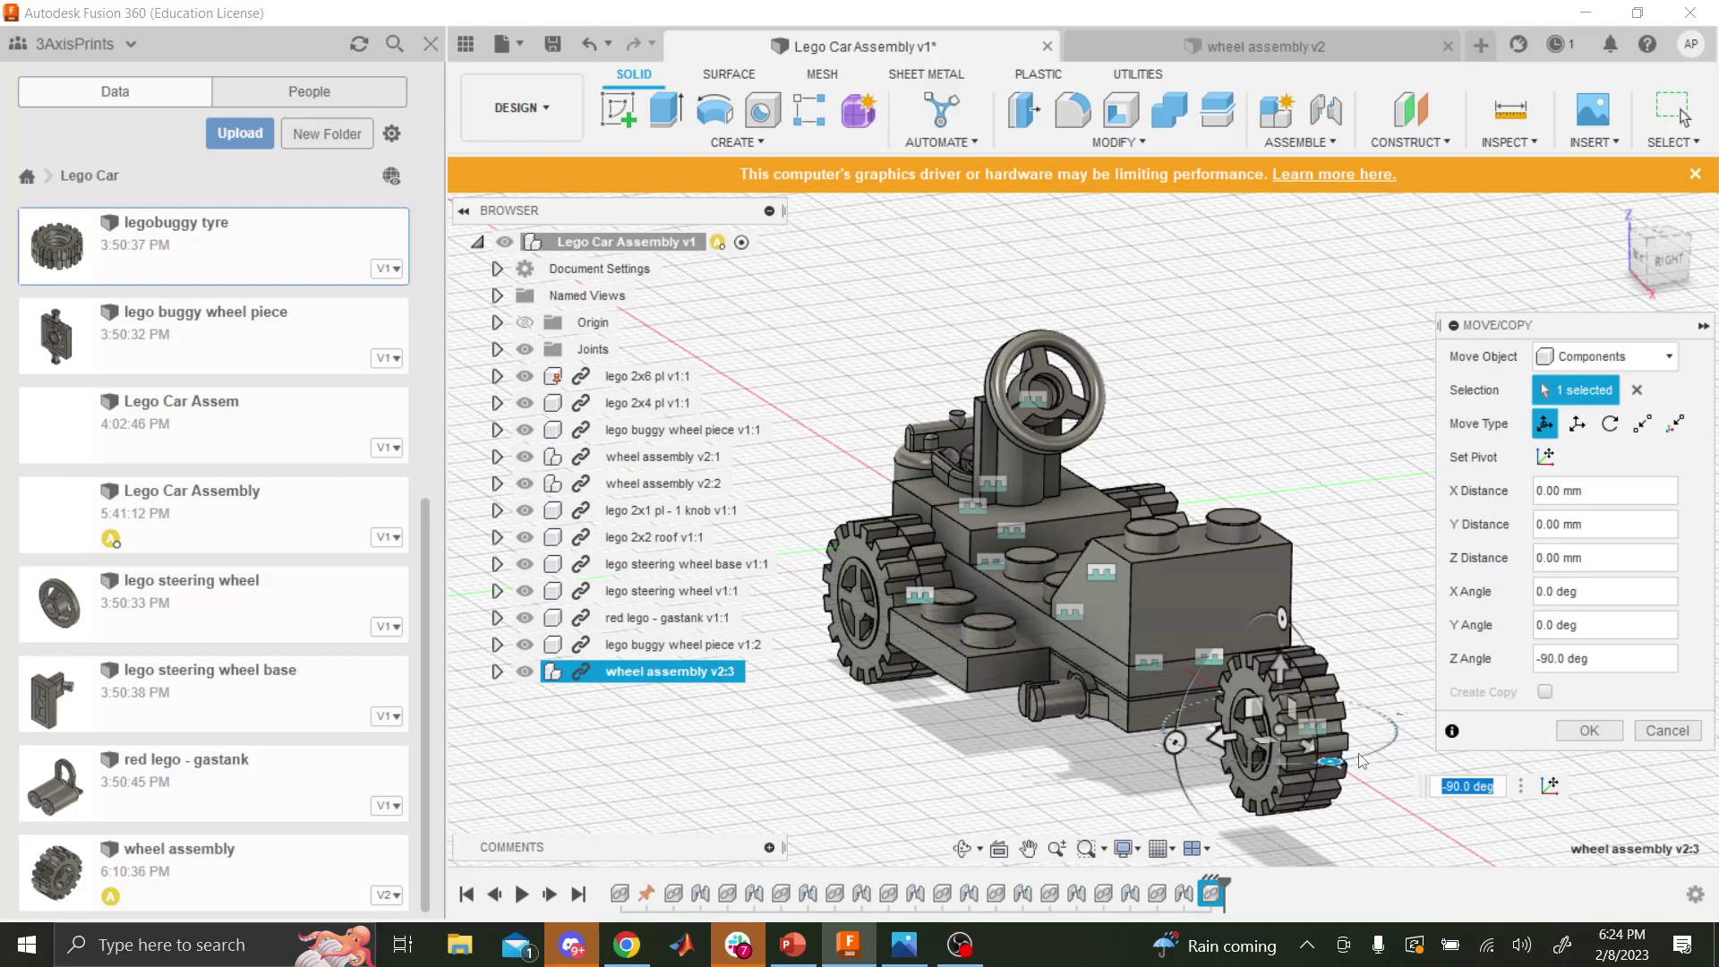
pyautogui.moveTo(1216, 739); pyautogui.dragTo(1009, 744)
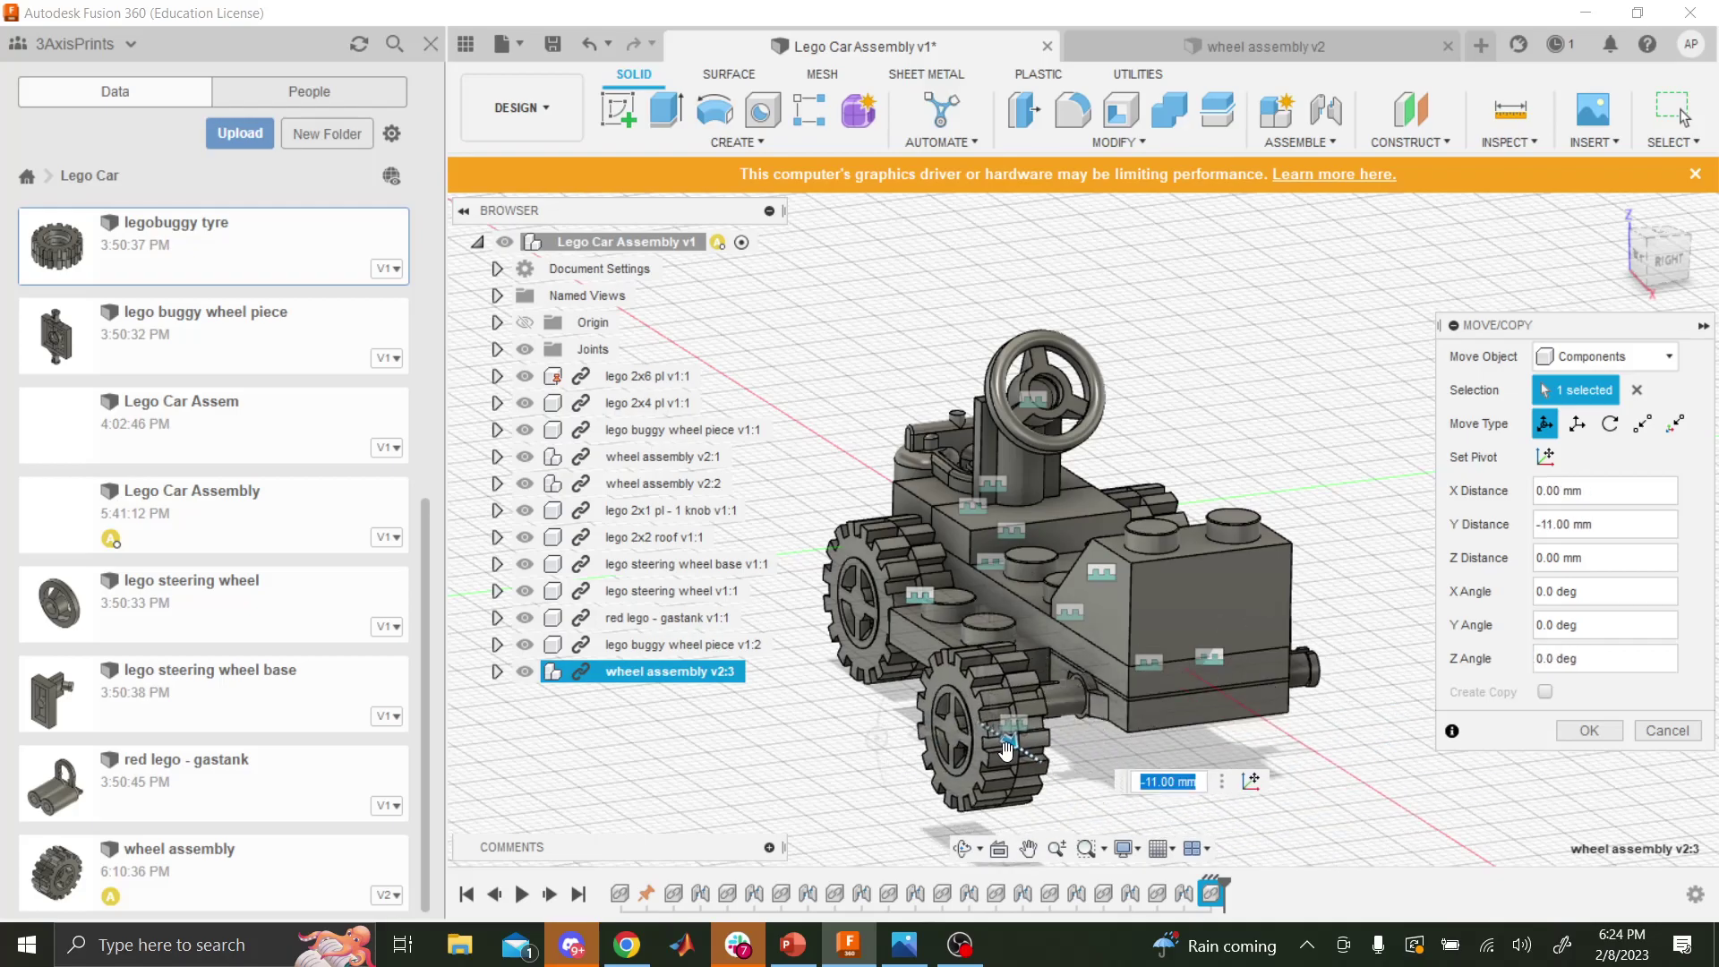
pyautogui.click(1583, 730)
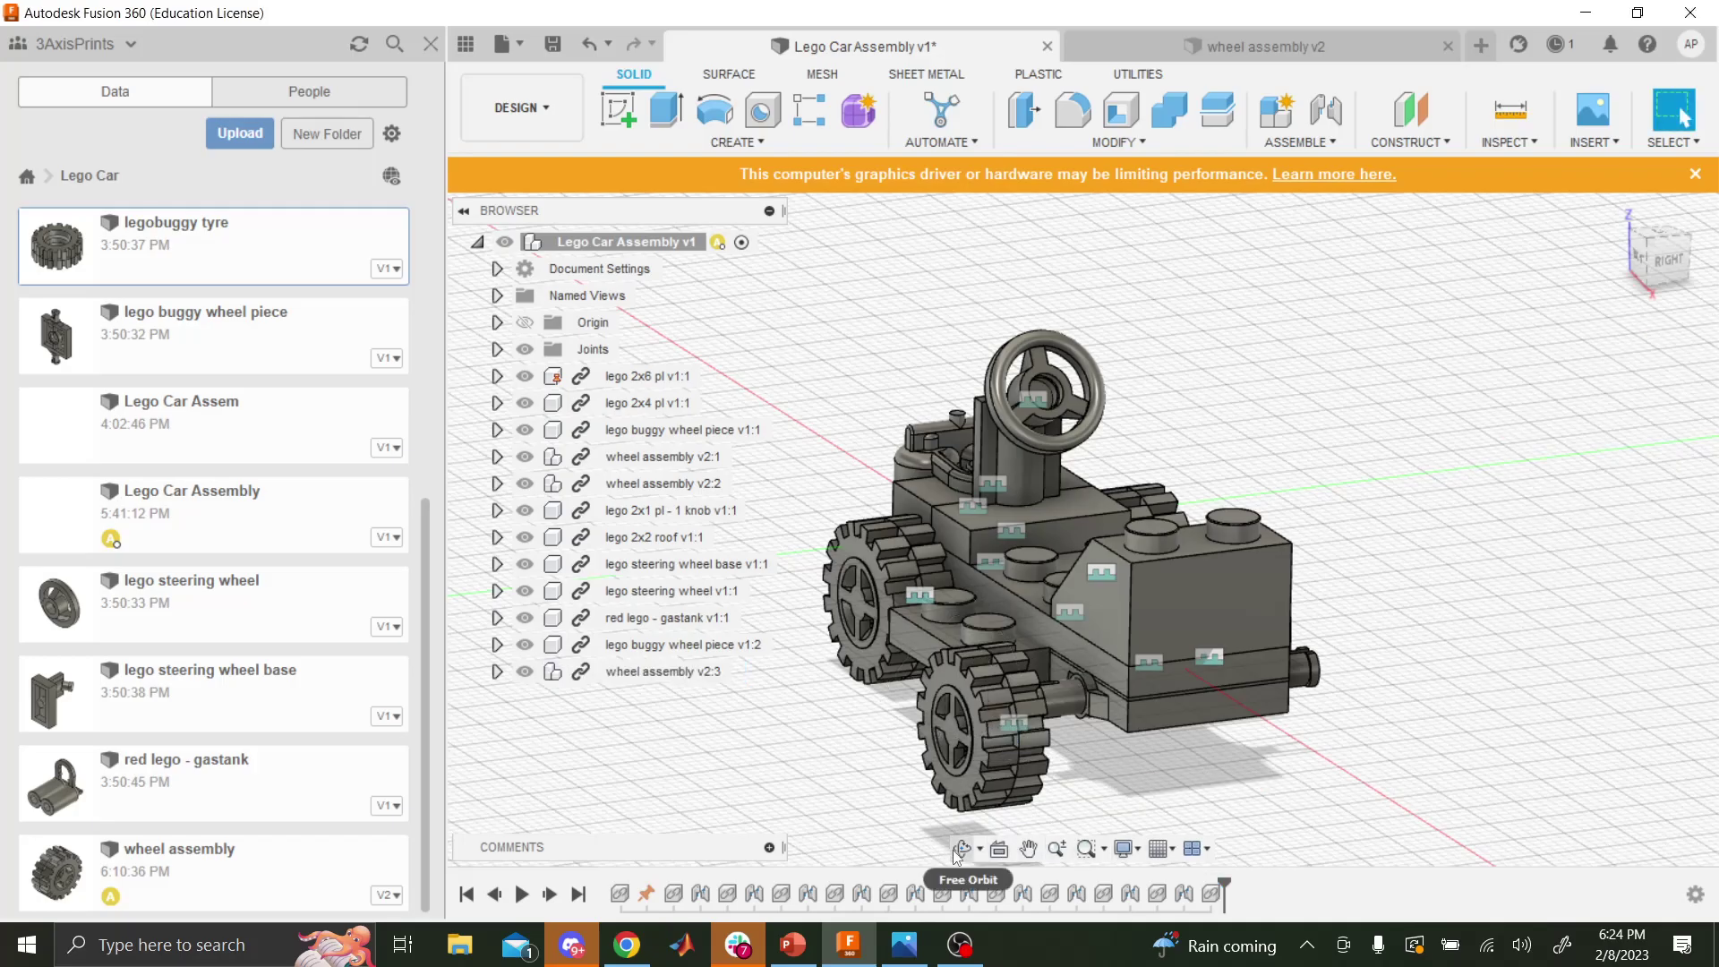
# - Orbit to a near-top view showing the buggy and the loose wheel
pyautogui.click(958, 850)
pyautogui.moveTo(1003, 627); pyautogui.dragTo(1057, 708)
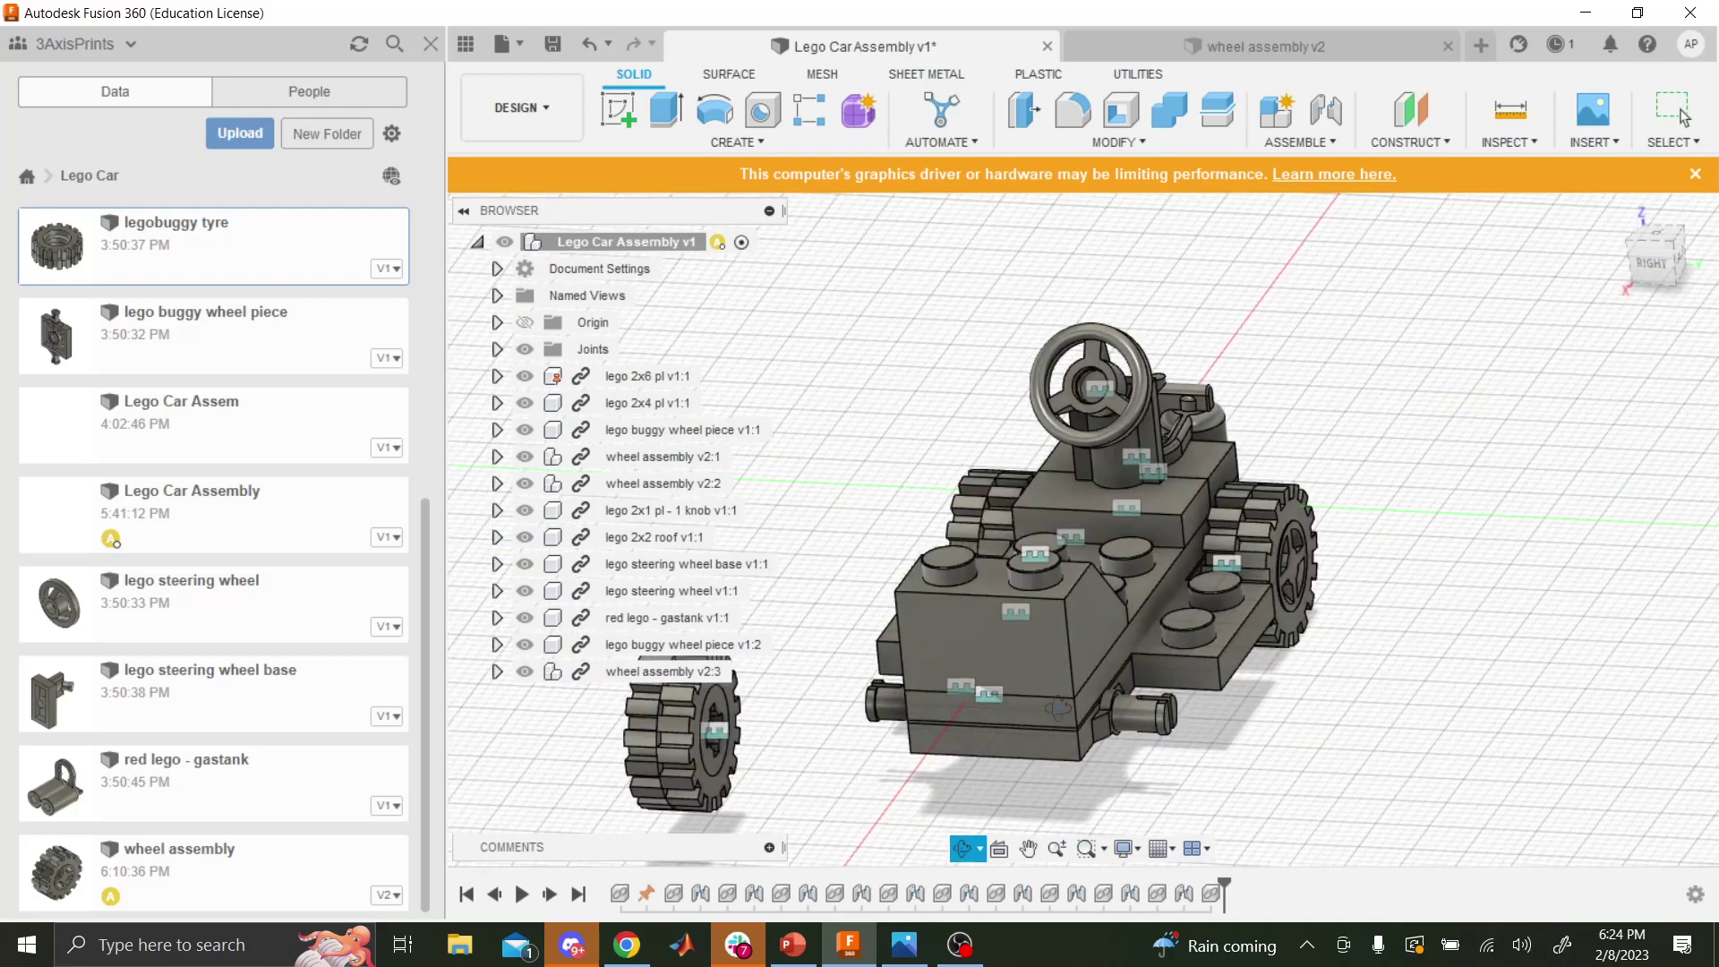
pyautogui.press('Escape')
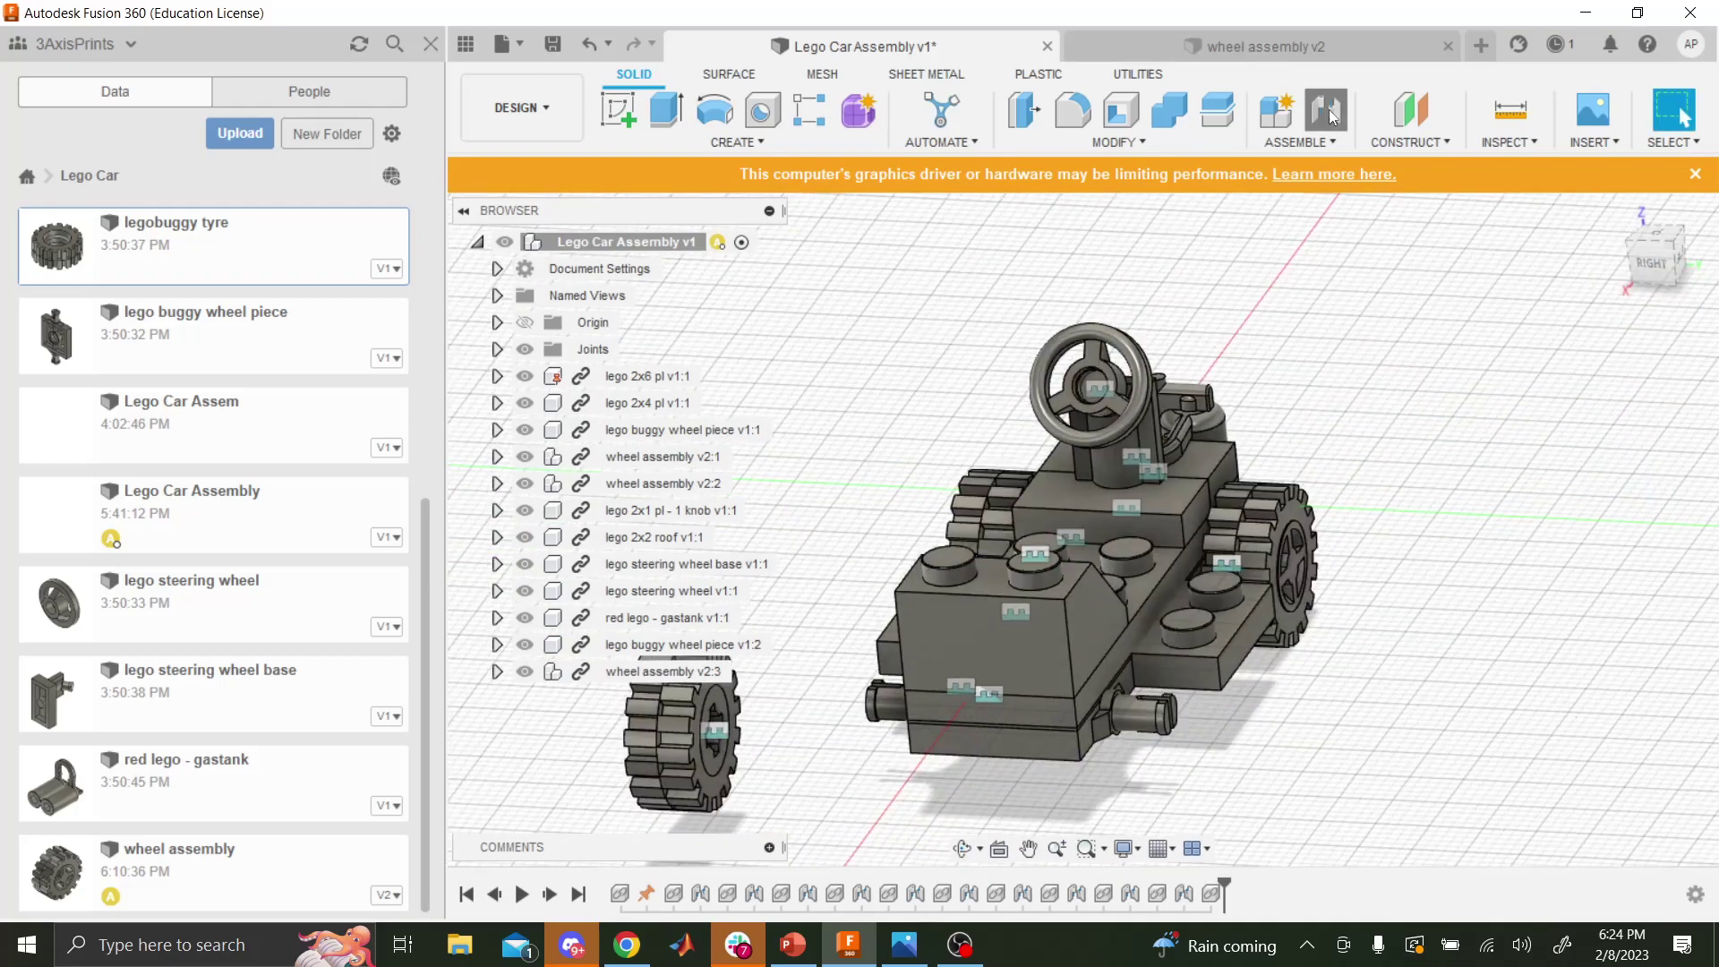
# - Joint the wheel v2:3 centre onto the second wheel piece's pin at -90°
pyautogui.click(1329, 113)
pyautogui.click(718, 774)
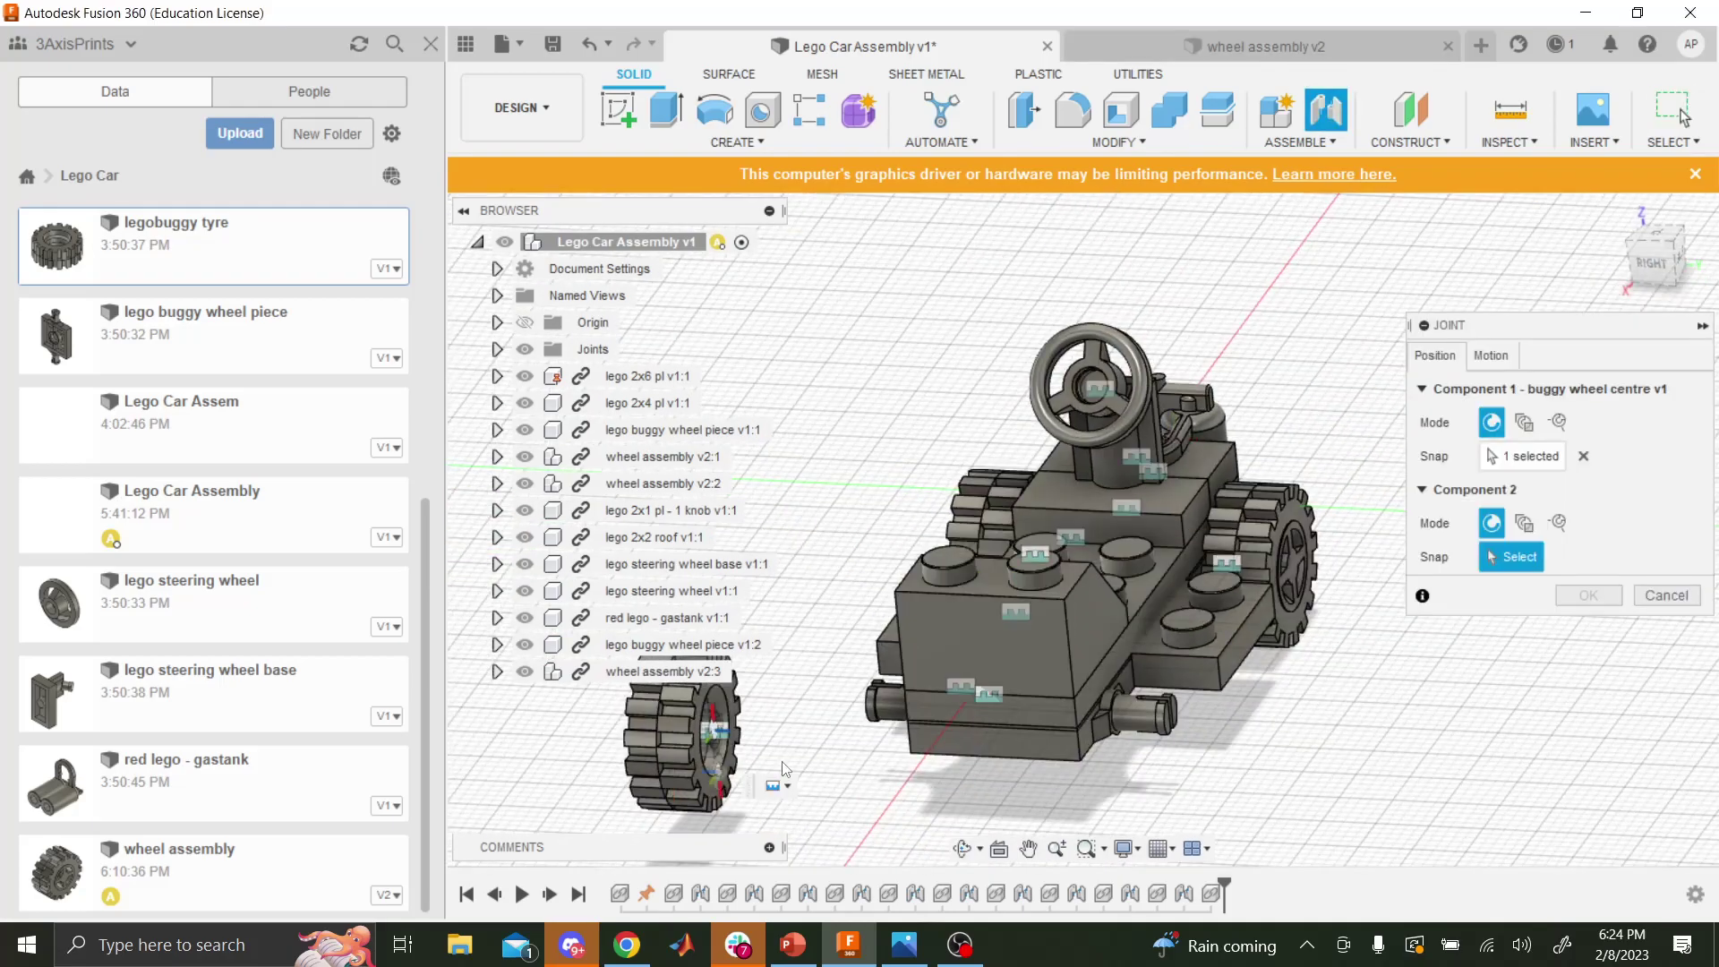
pyautogui.click(994, 727)
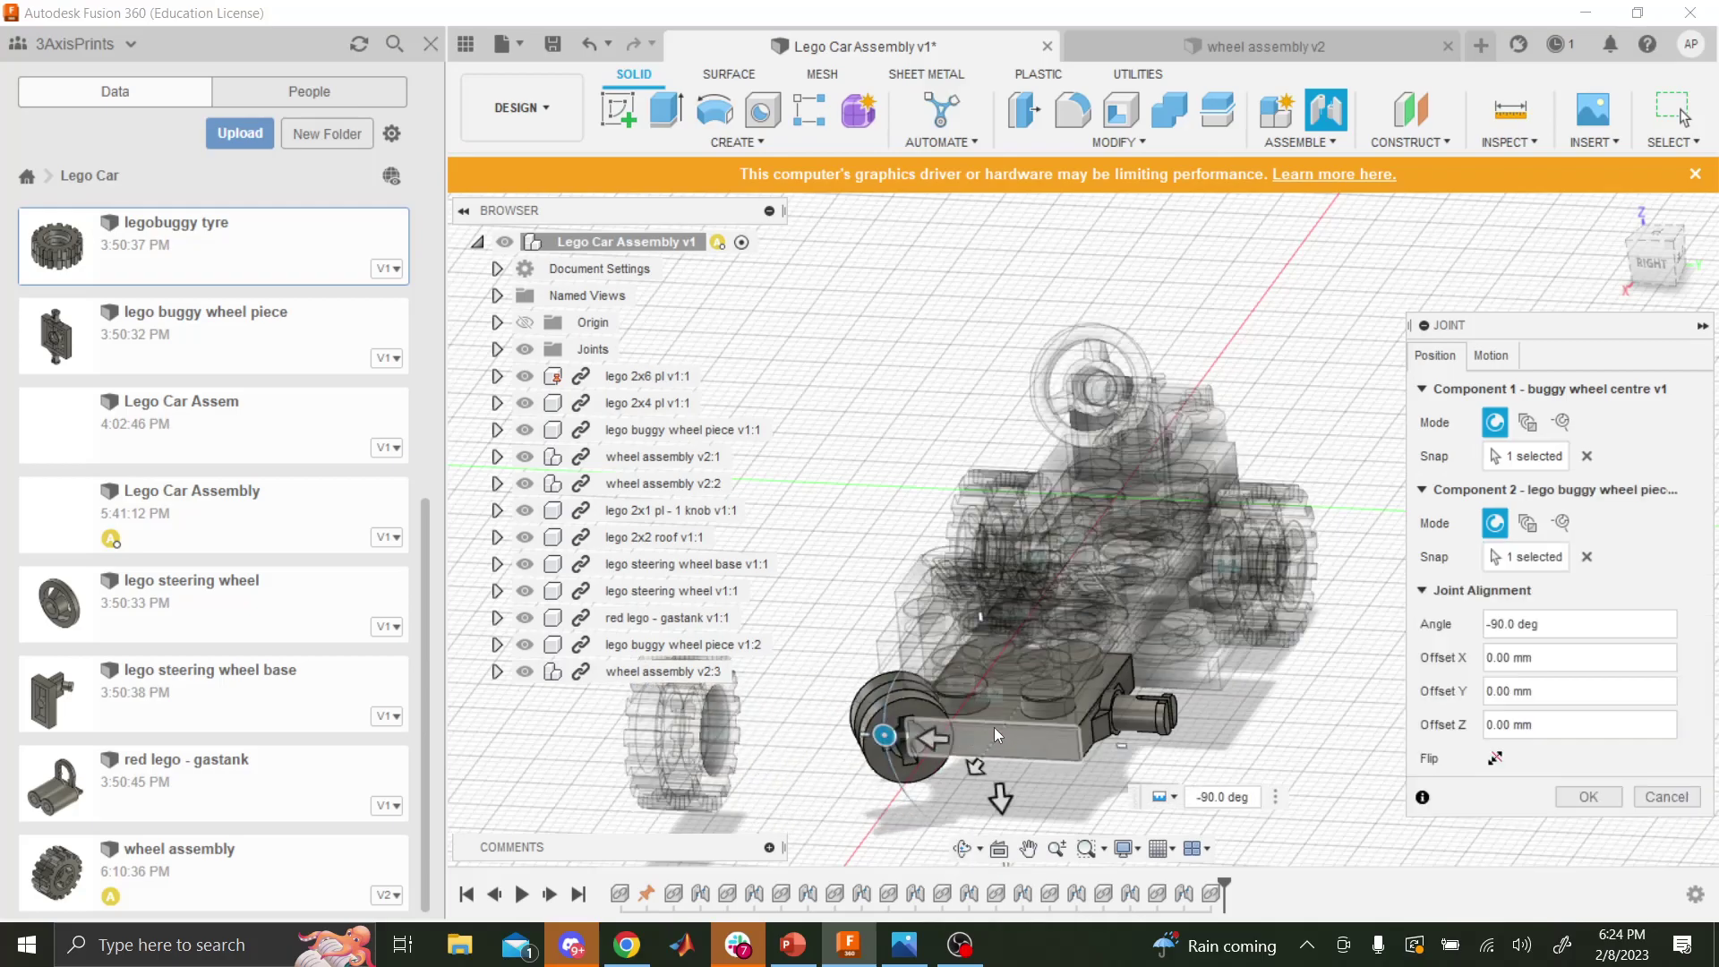
pyautogui.click(1588, 564)
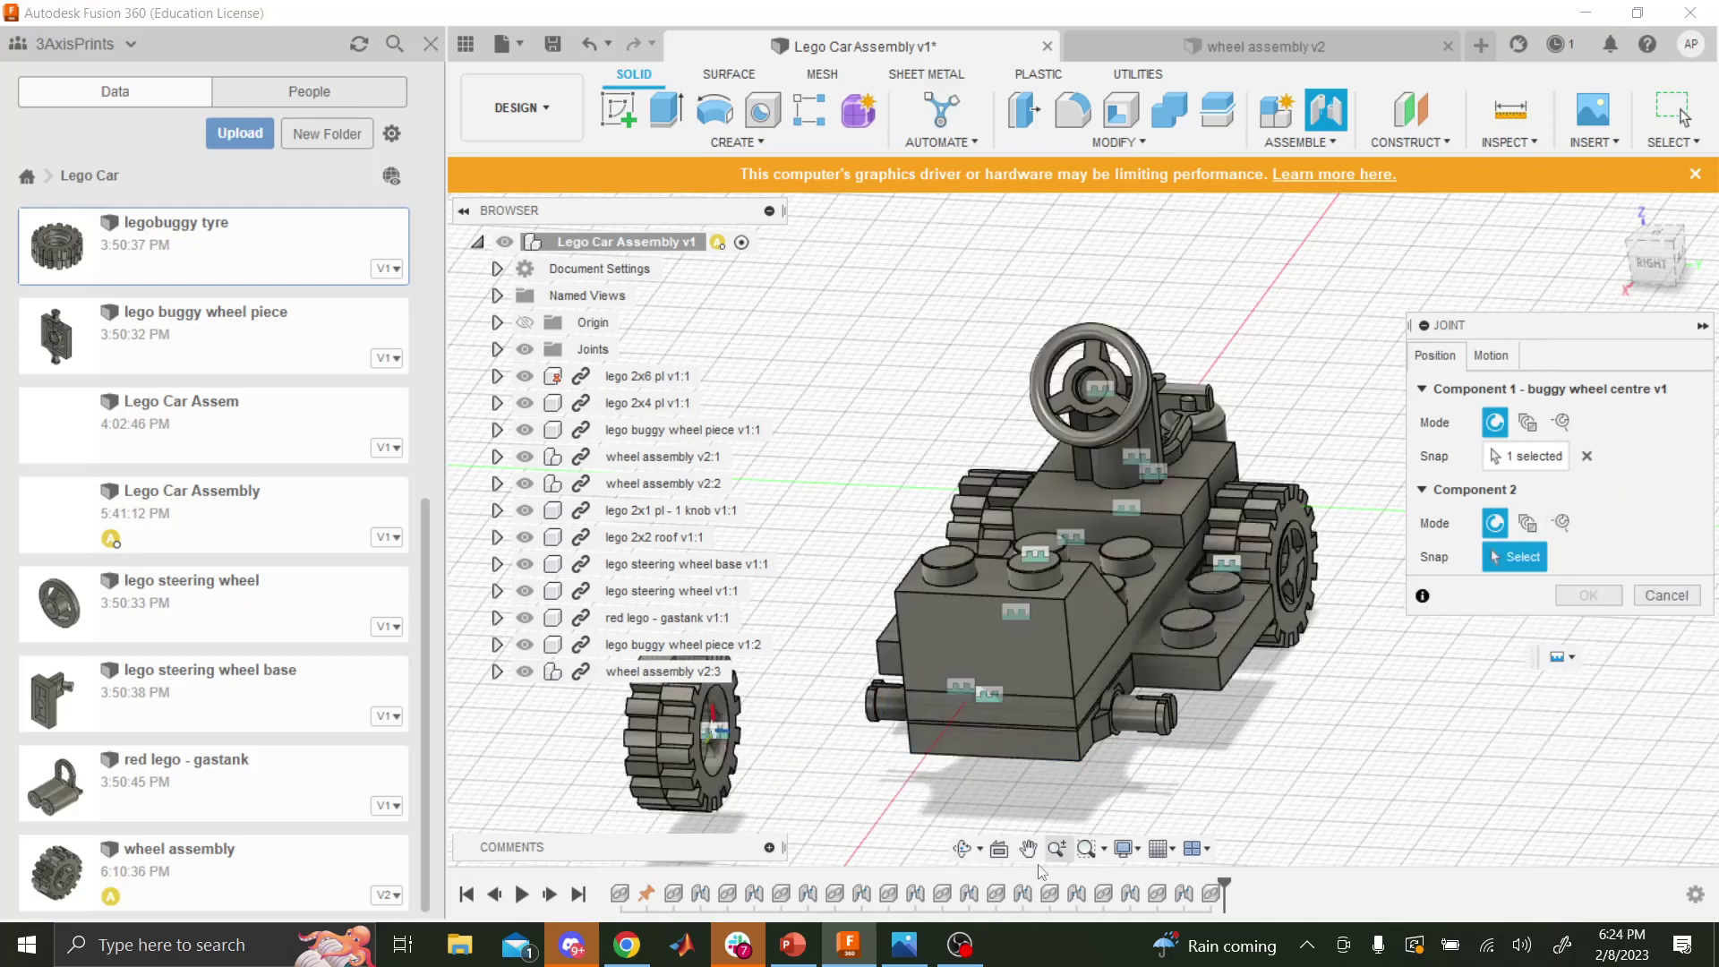
pyautogui.click(963, 849)
pyautogui.moveTo(976, 626); pyautogui.dragTo(982, 703)
pyautogui.scroll(8, 981, 703)
pyautogui.press('Escape')
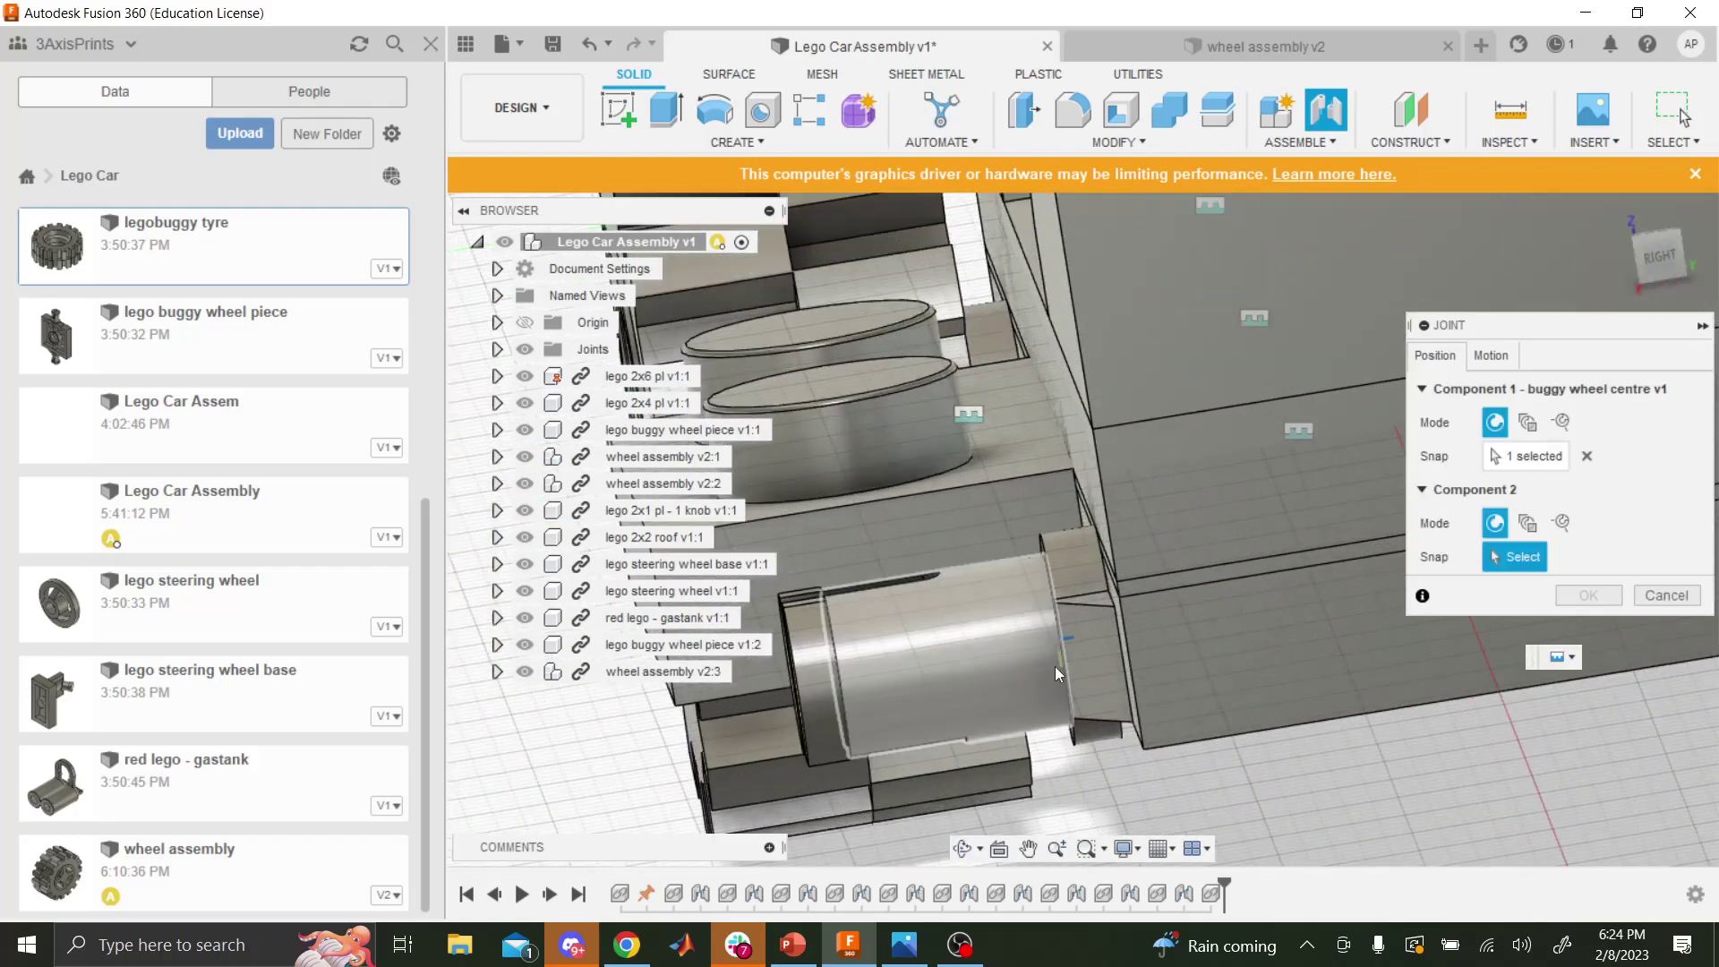
pyautogui.click(1060, 668)
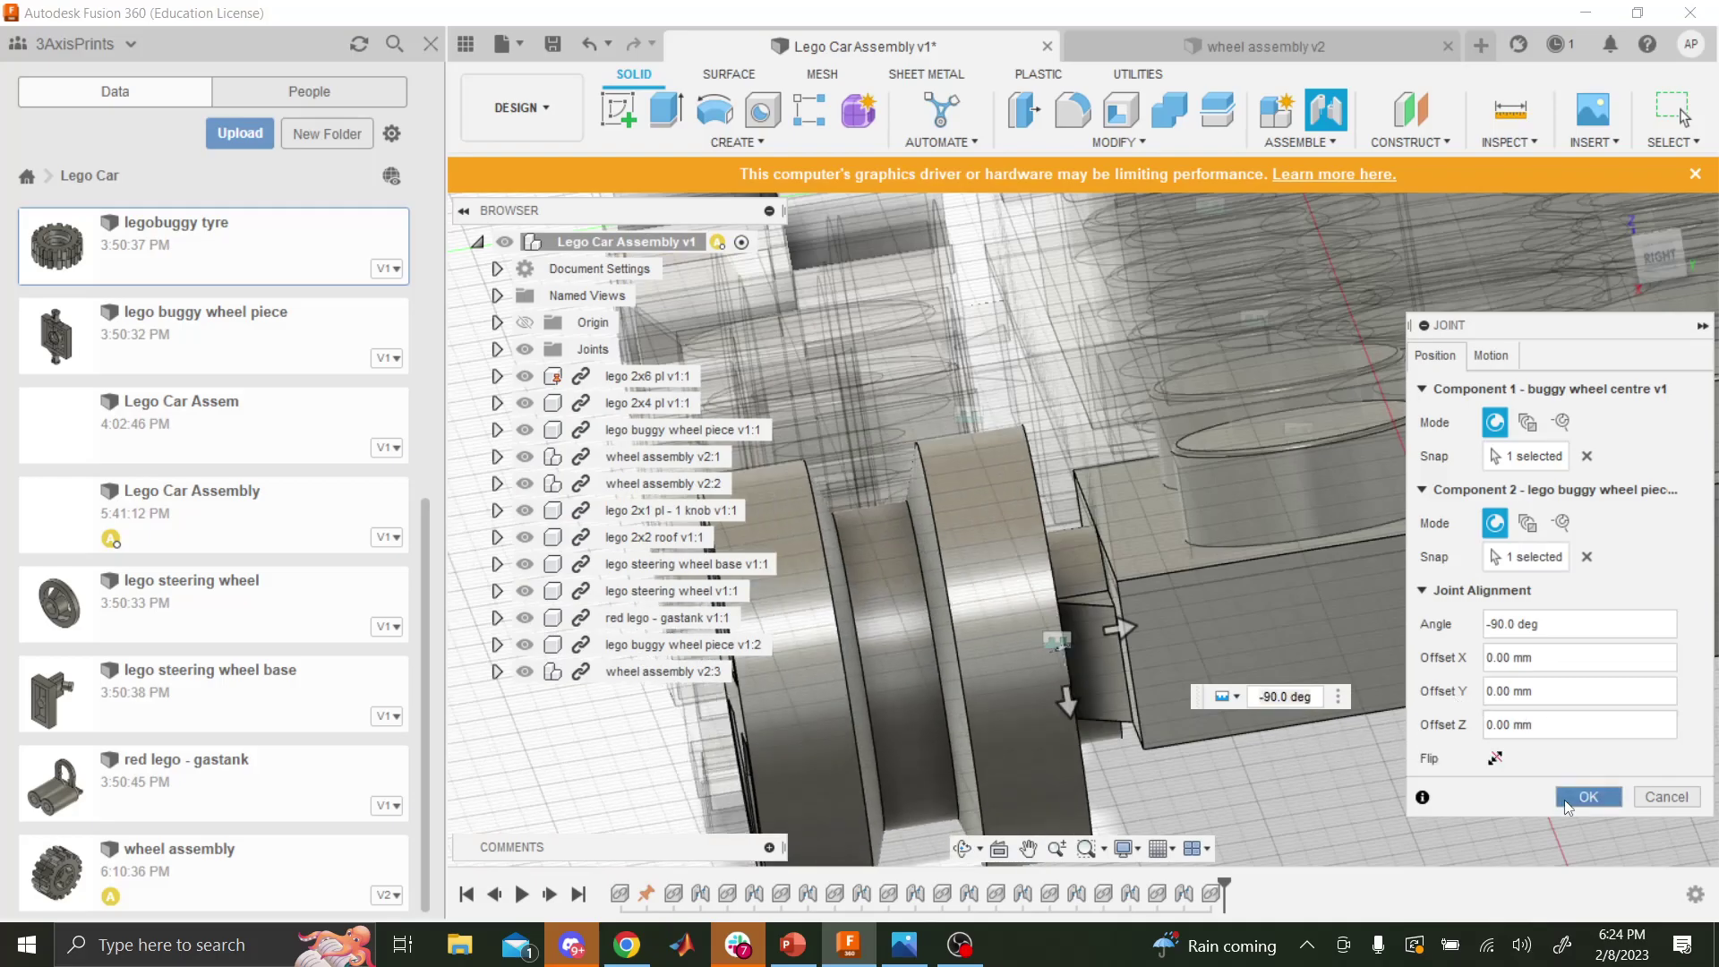
pyautogui.click(1564, 797)
pyautogui.scroll(-8, 1334, 716)
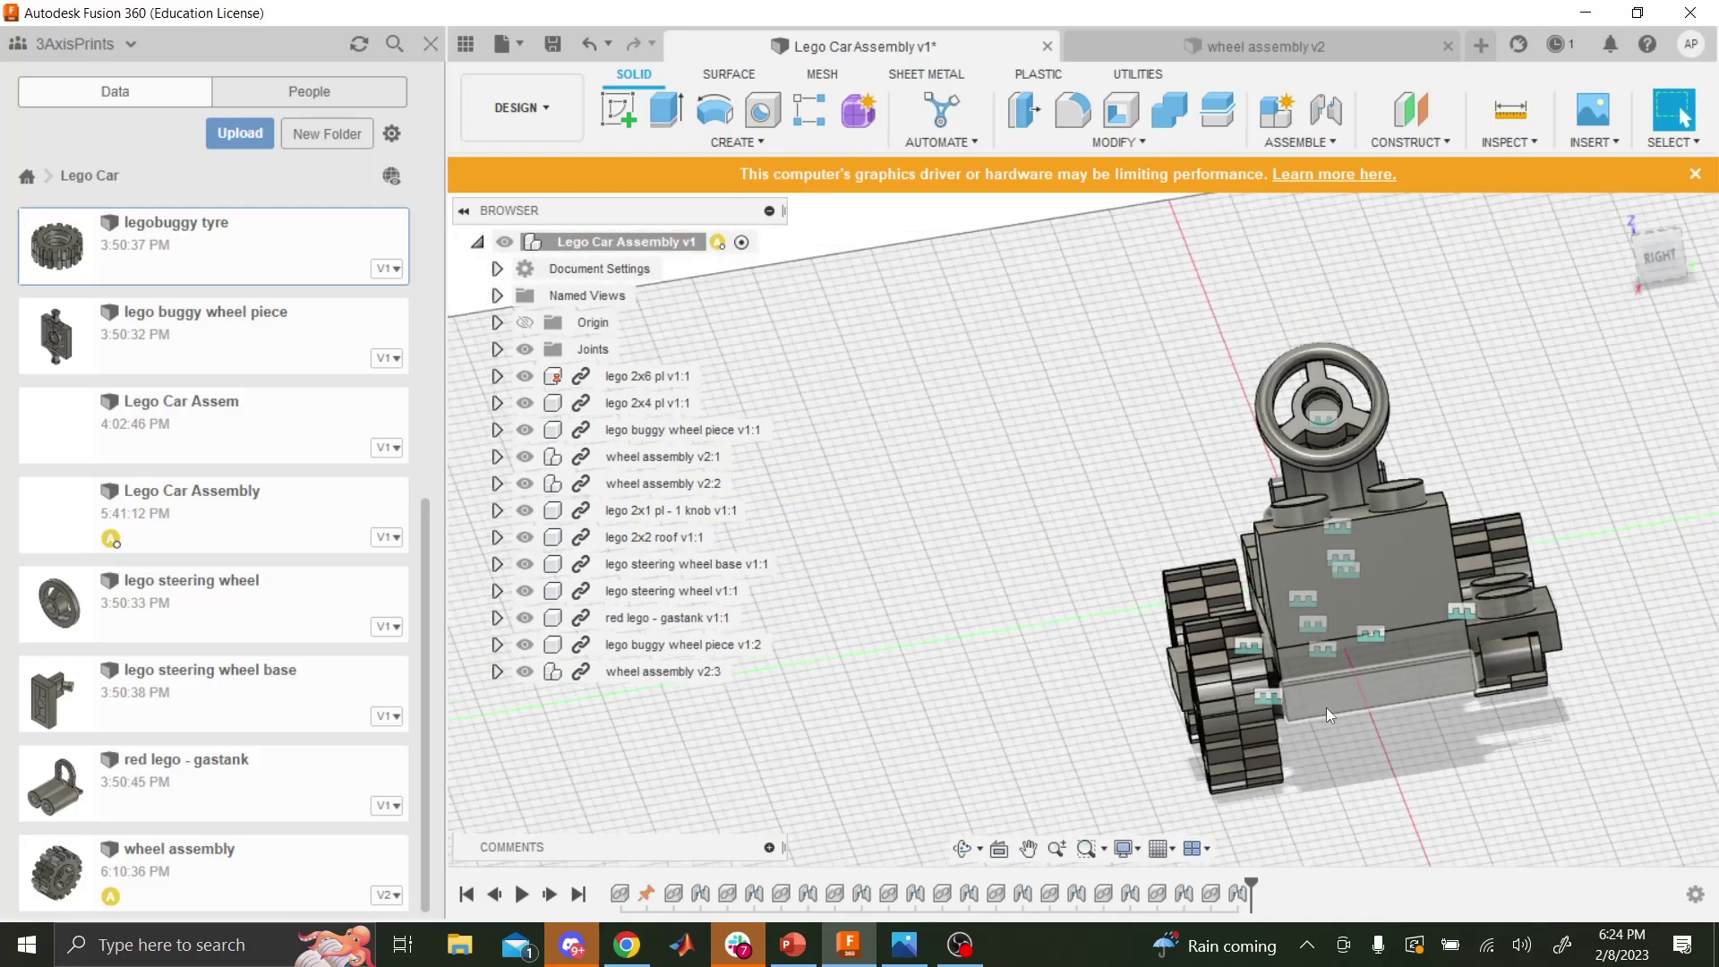
pyautogui.click(962, 849)
# - Insert a fourth wheel assembly (v2:4) and position it upright beside the chassis
pyautogui.moveTo(1030, 582); pyautogui.dragTo(1198, 605)
pyautogui.scroll(5, 1198, 605)
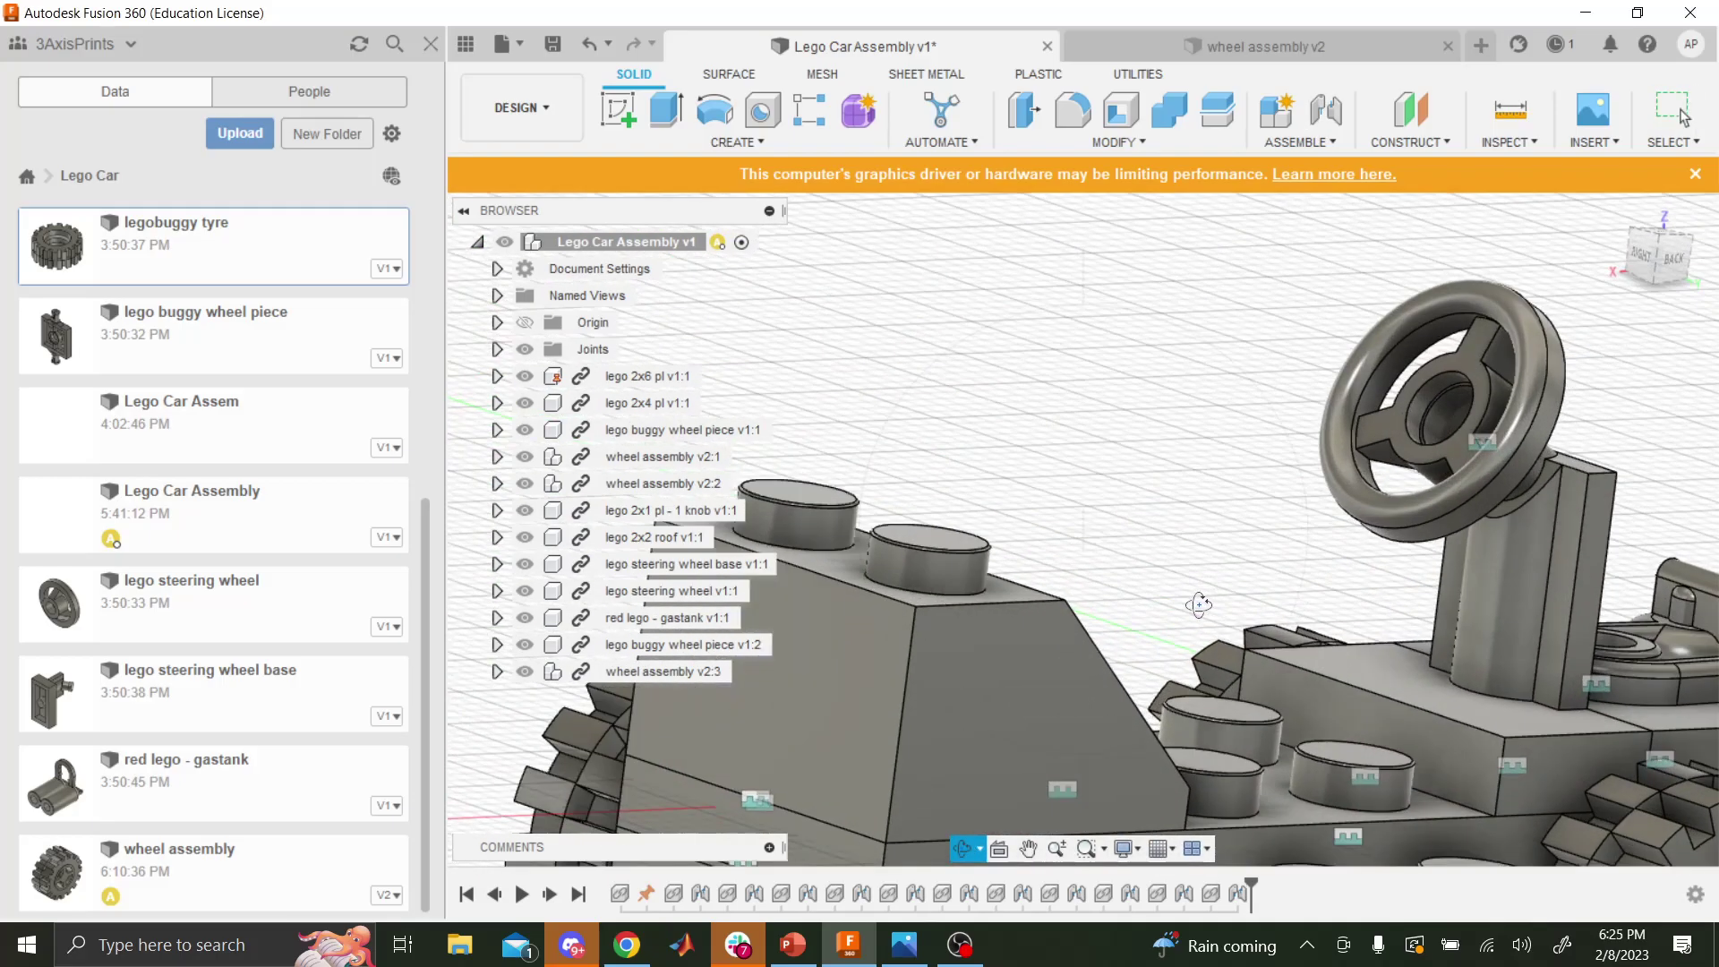
pyautogui.scroll(-5, 1198, 605)
pyautogui.moveTo(1155, 502); pyautogui.dragTo(1090, 455)
pyautogui.scroll(4, 1090, 455)
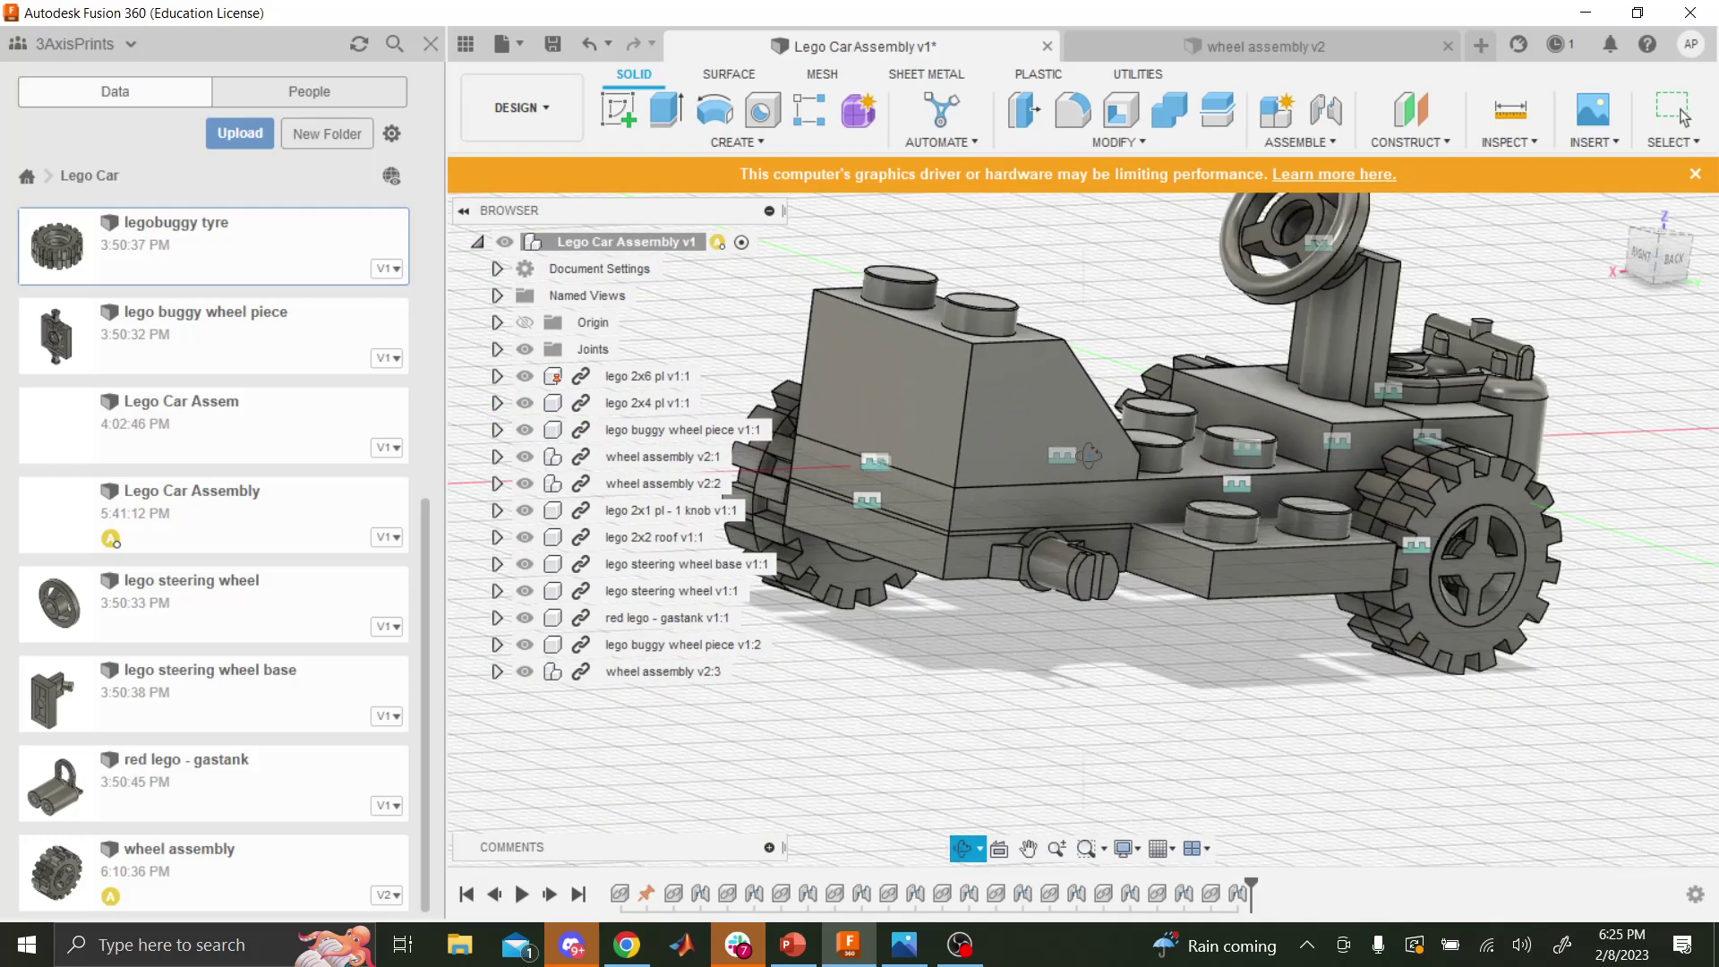
pyautogui.scroll(-2, 1090, 455)
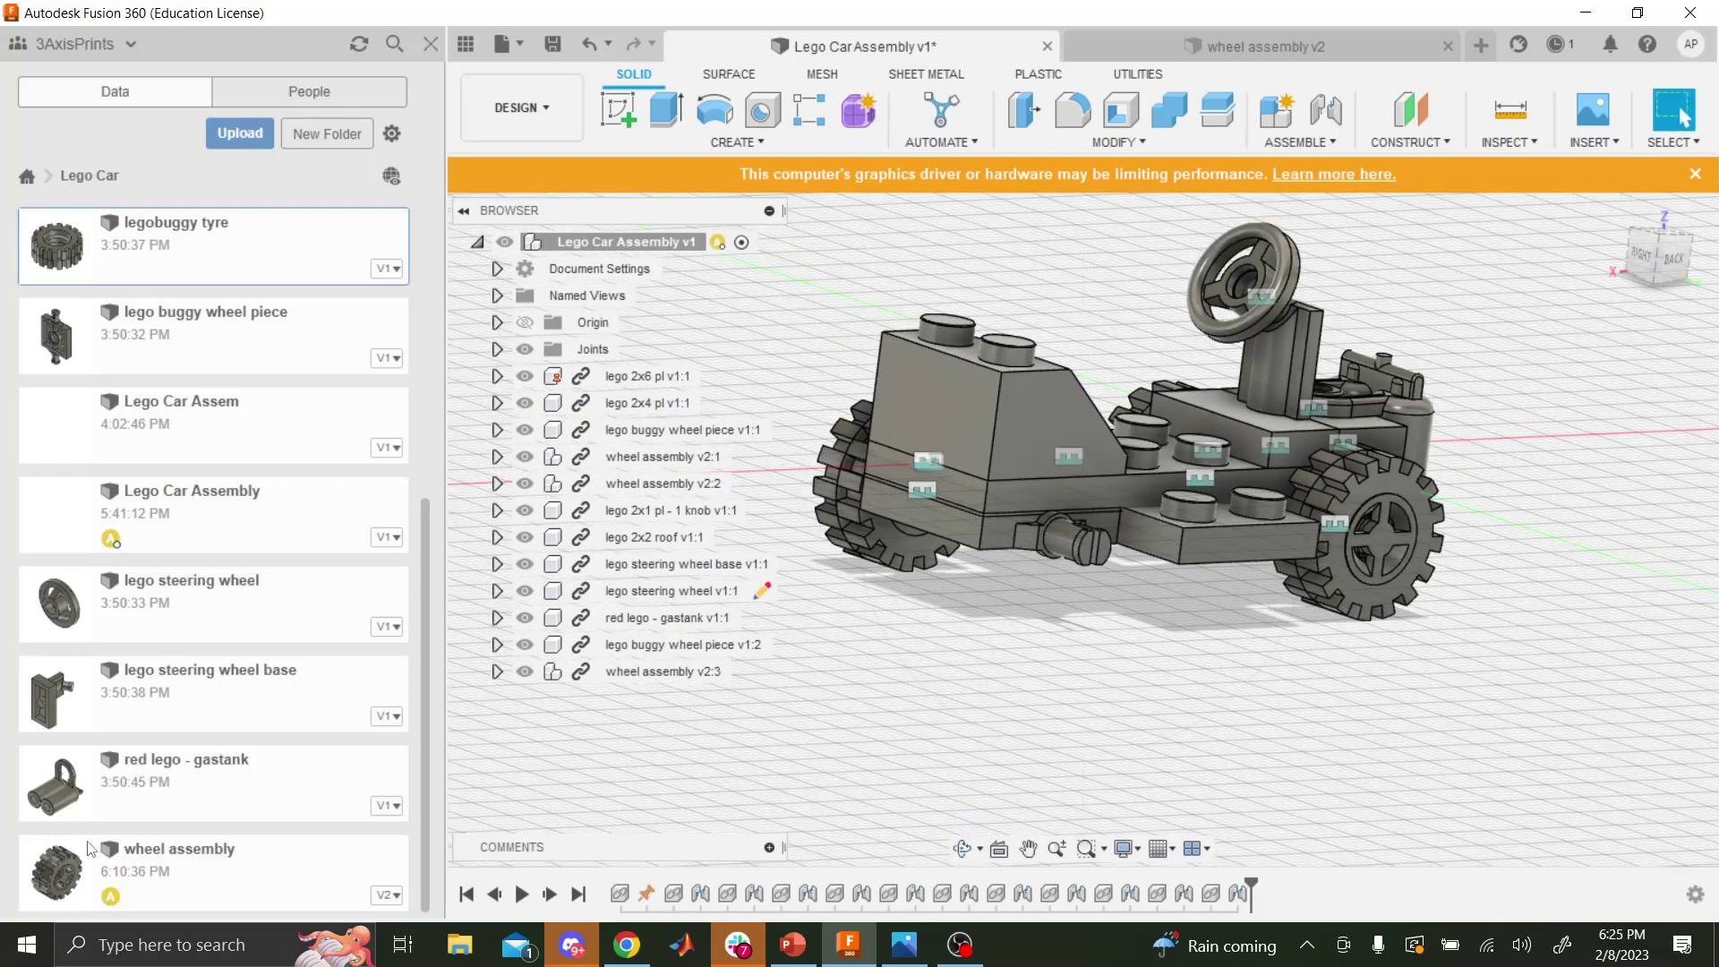
pyautogui.moveTo(186, 825); pyautogui.dragTo(1088, 593)
pyautogui.scroll(3, 1089, 593)
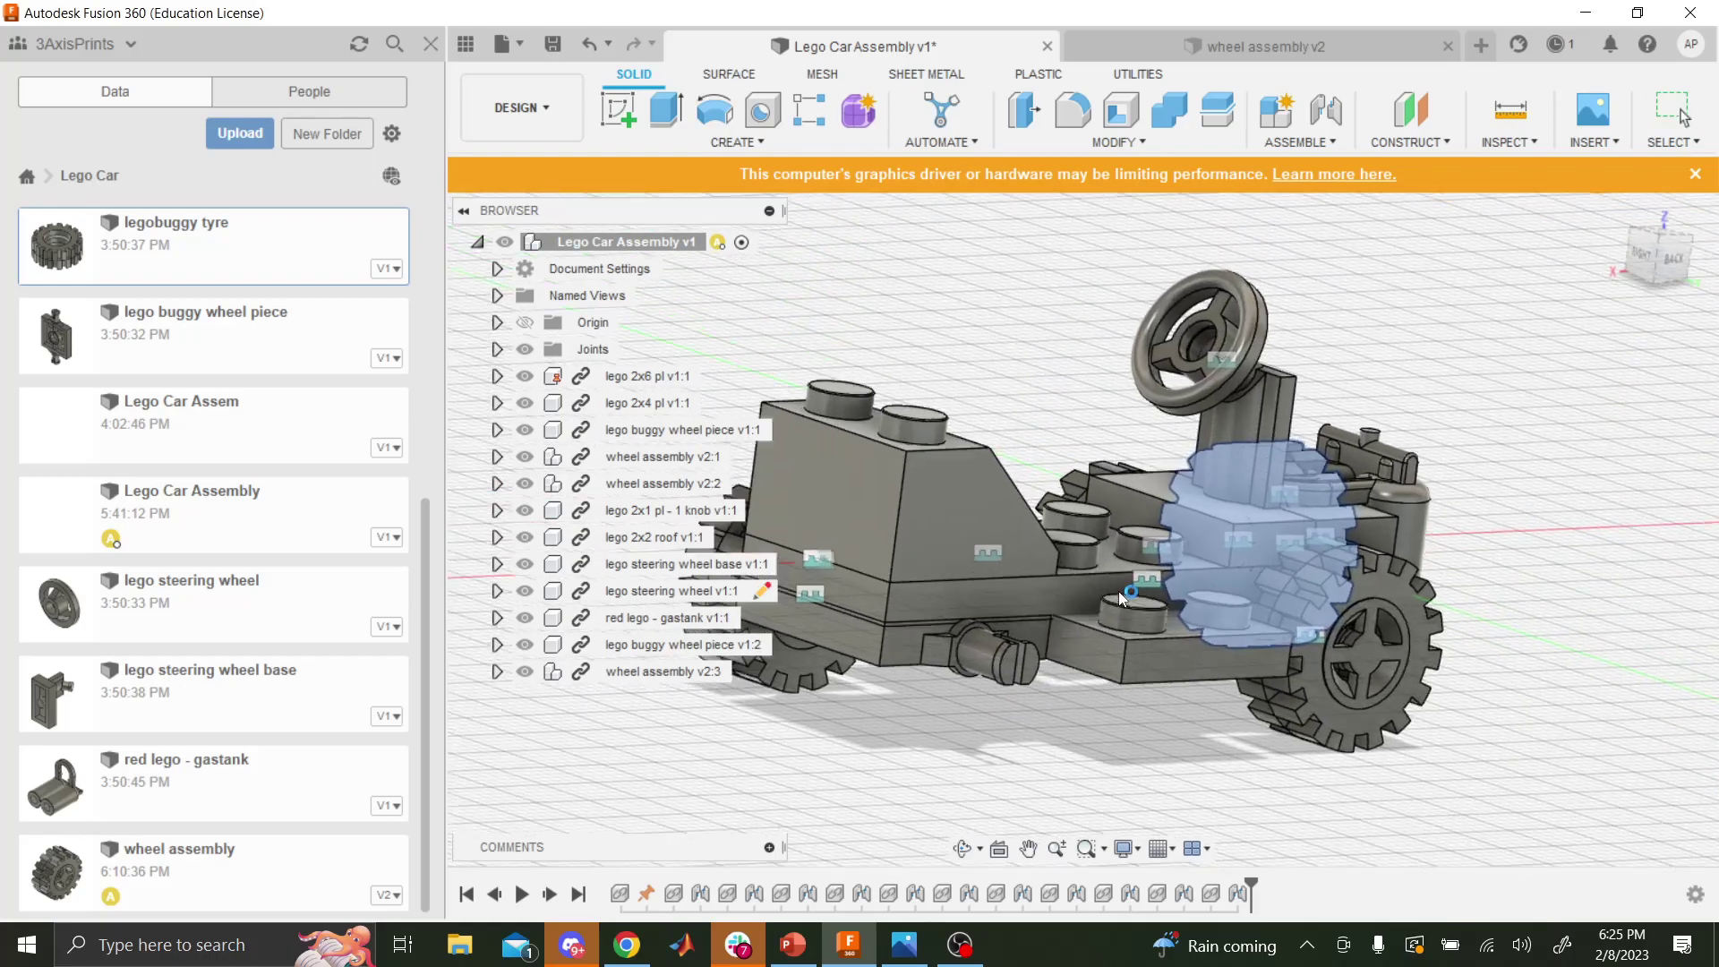
pyautogui.moveTo(1283, 597); pyautogui.dragTo(1130, 729)
pyautogui.scroll(-3, 1372, 661)
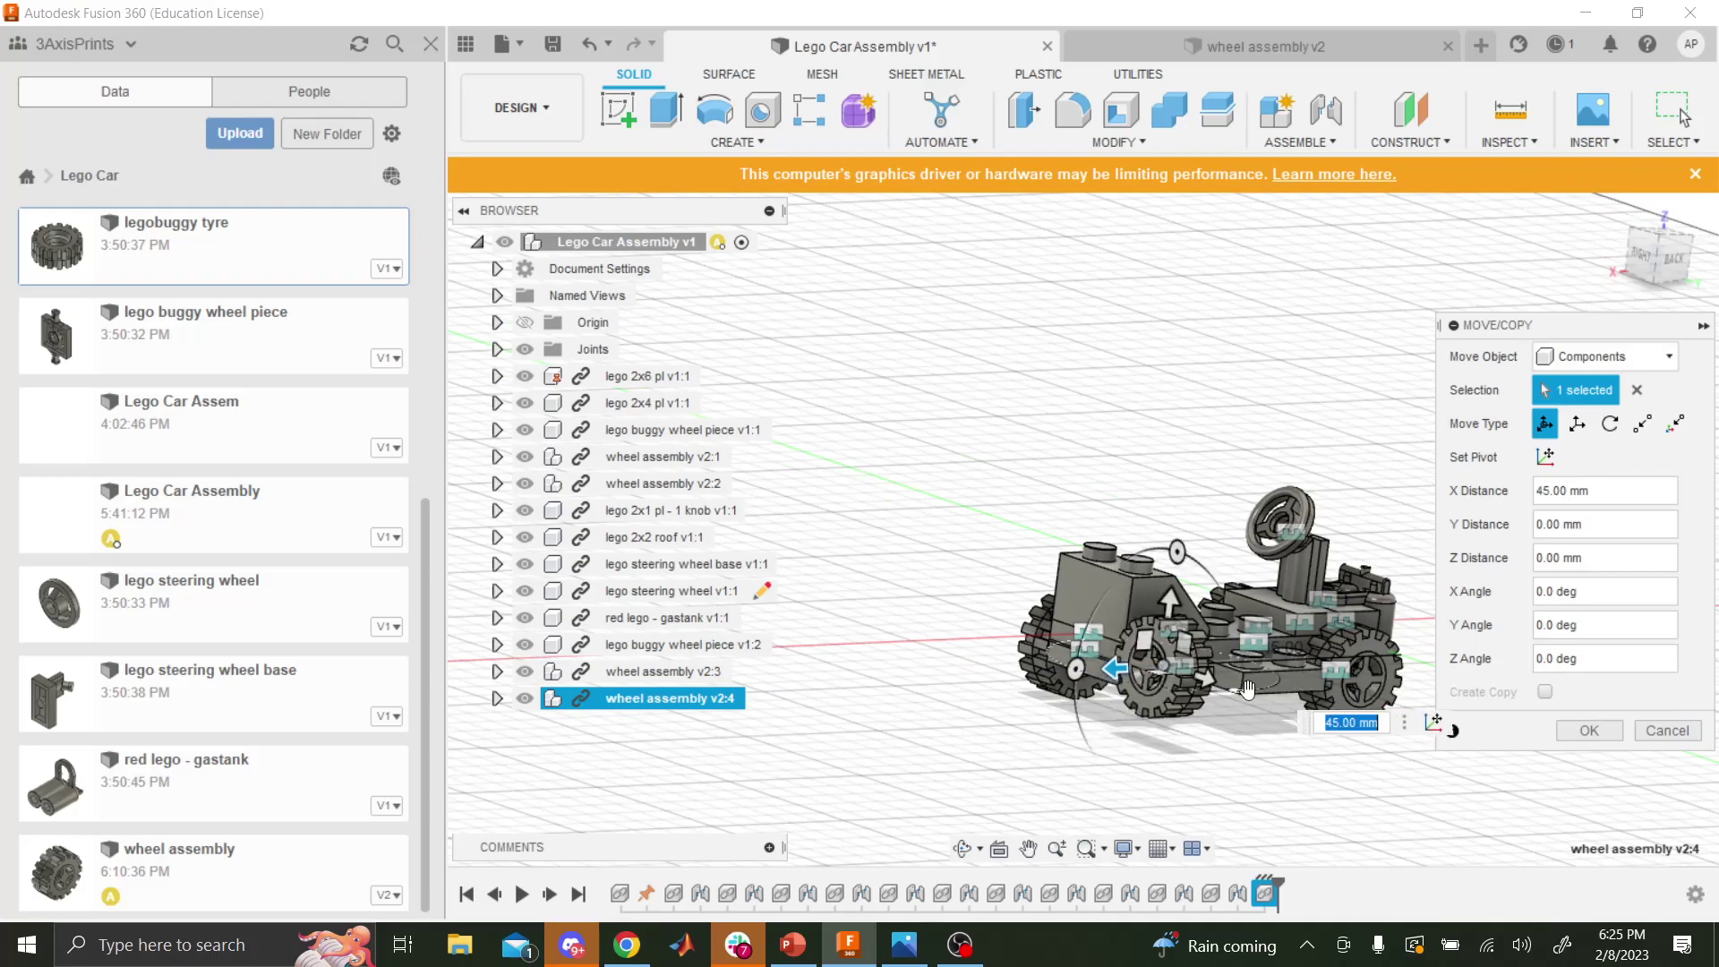
pyautogui.moveTo(1244, 695); pyautogui.dragTo(1285, 701)
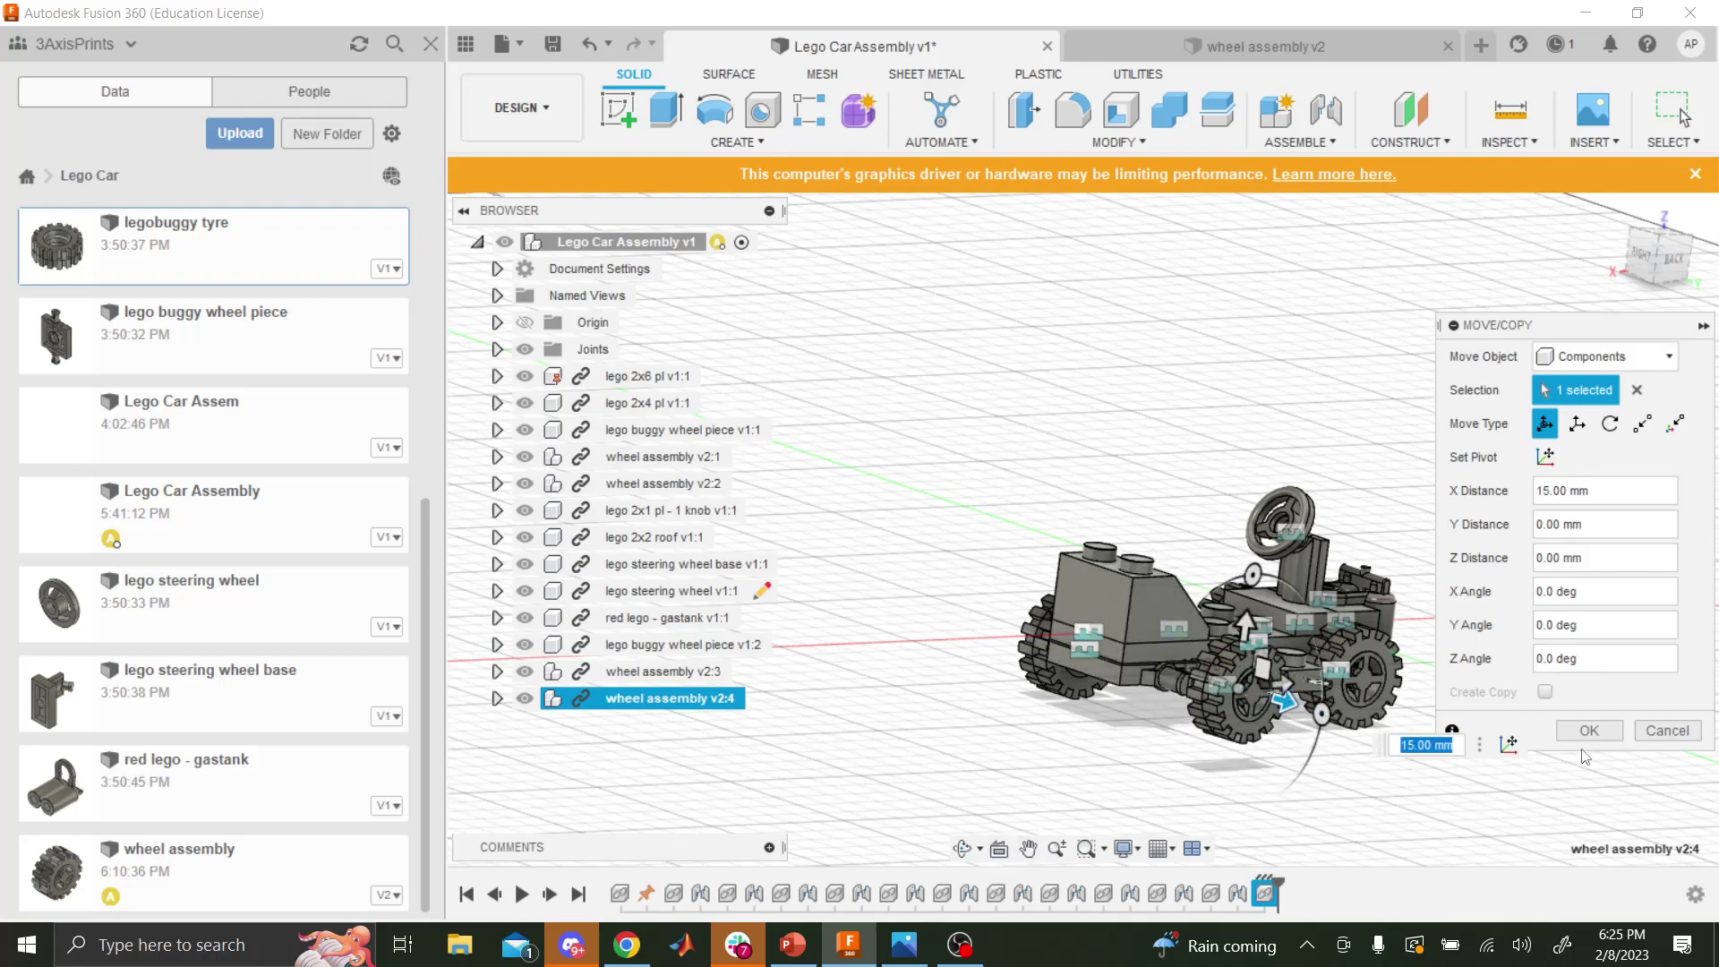
pyautogui.press('Return')
# - Orbit to view the car from above and behind
pyautogui.scroll(6, 1190, 734)
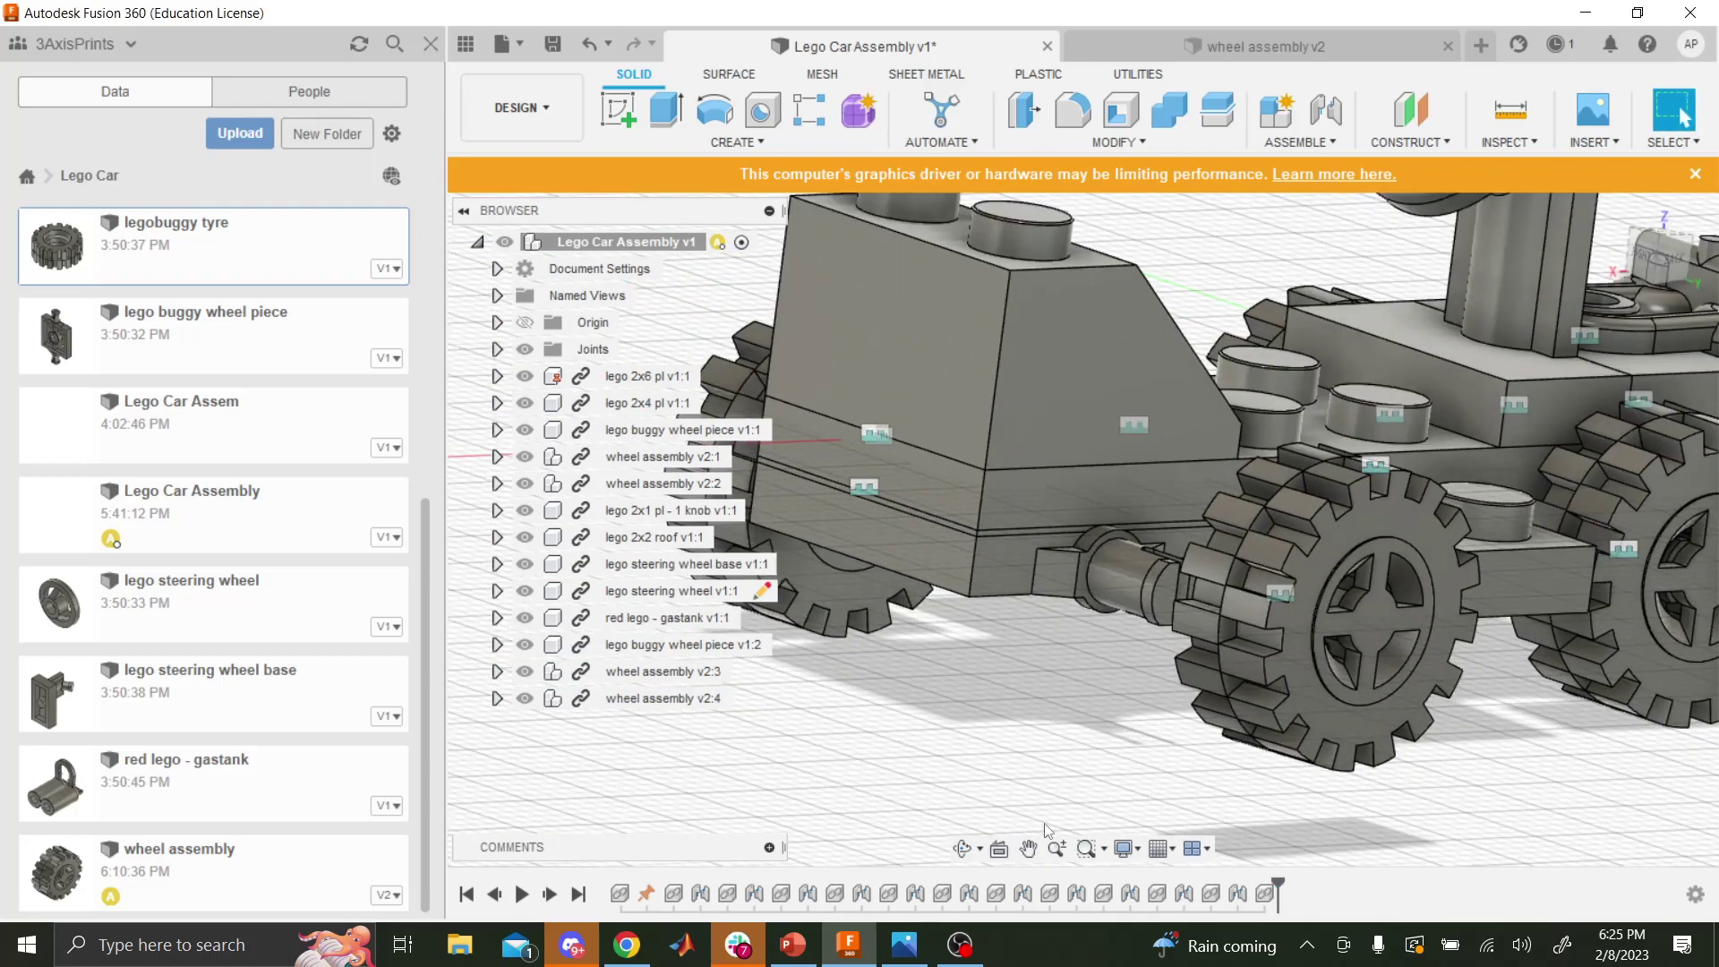
pyautogui.click(956, 851)
pyautogui.moveTo(1029, 716); pyautogui.dragTo(1492, 580)
pyautogui.scroll(-6, 1191, 717)
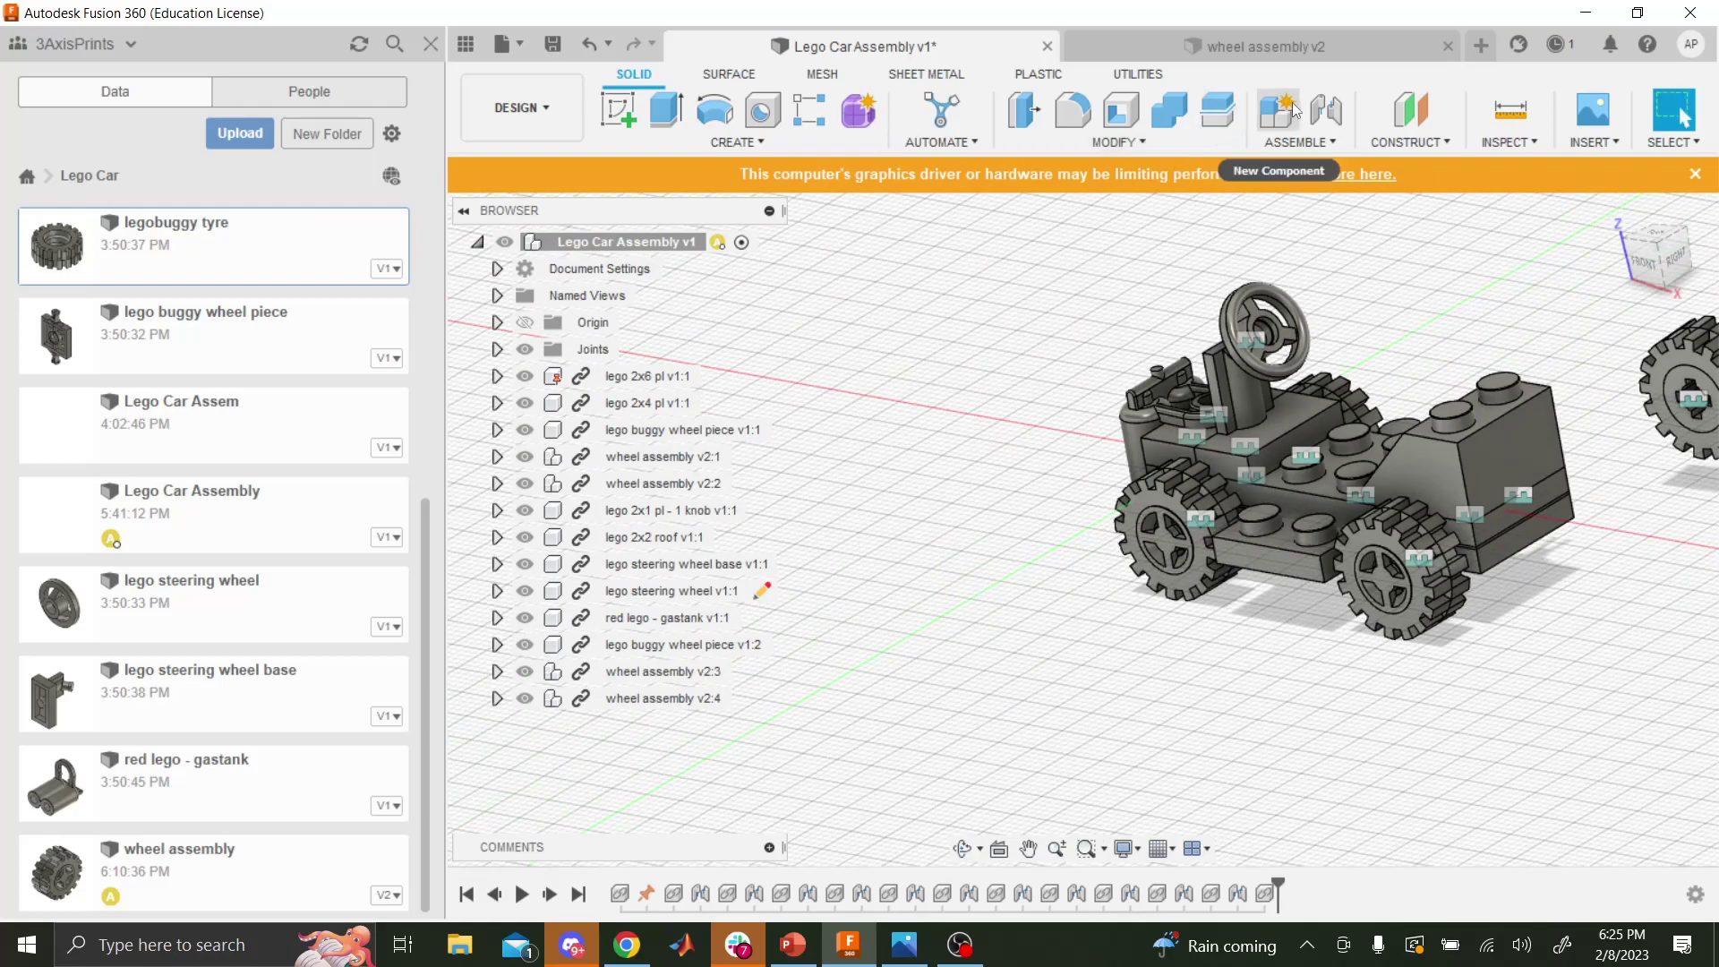
# - Start a joint with the new wheel's tyre centre as the first point
pyautogui.click(1326, 109)
pyautogui.moveTo(1625, 343); pyautogui.dragTo(1114, 542)
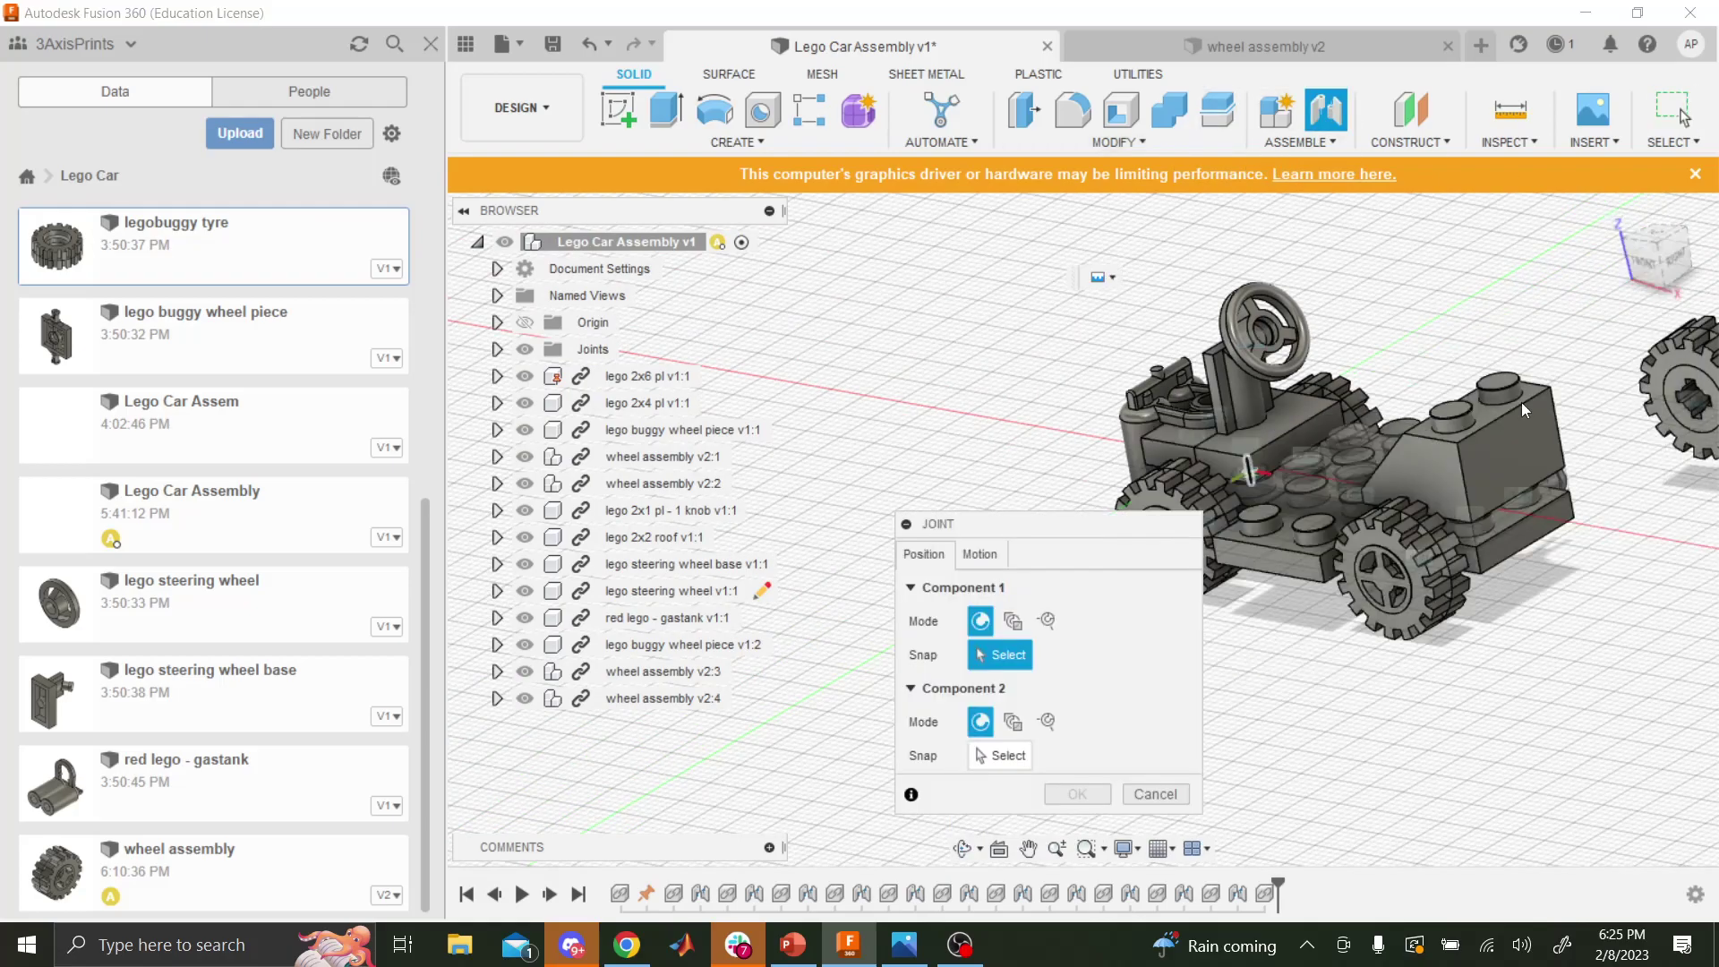
pyautogui.click(1676, 378)
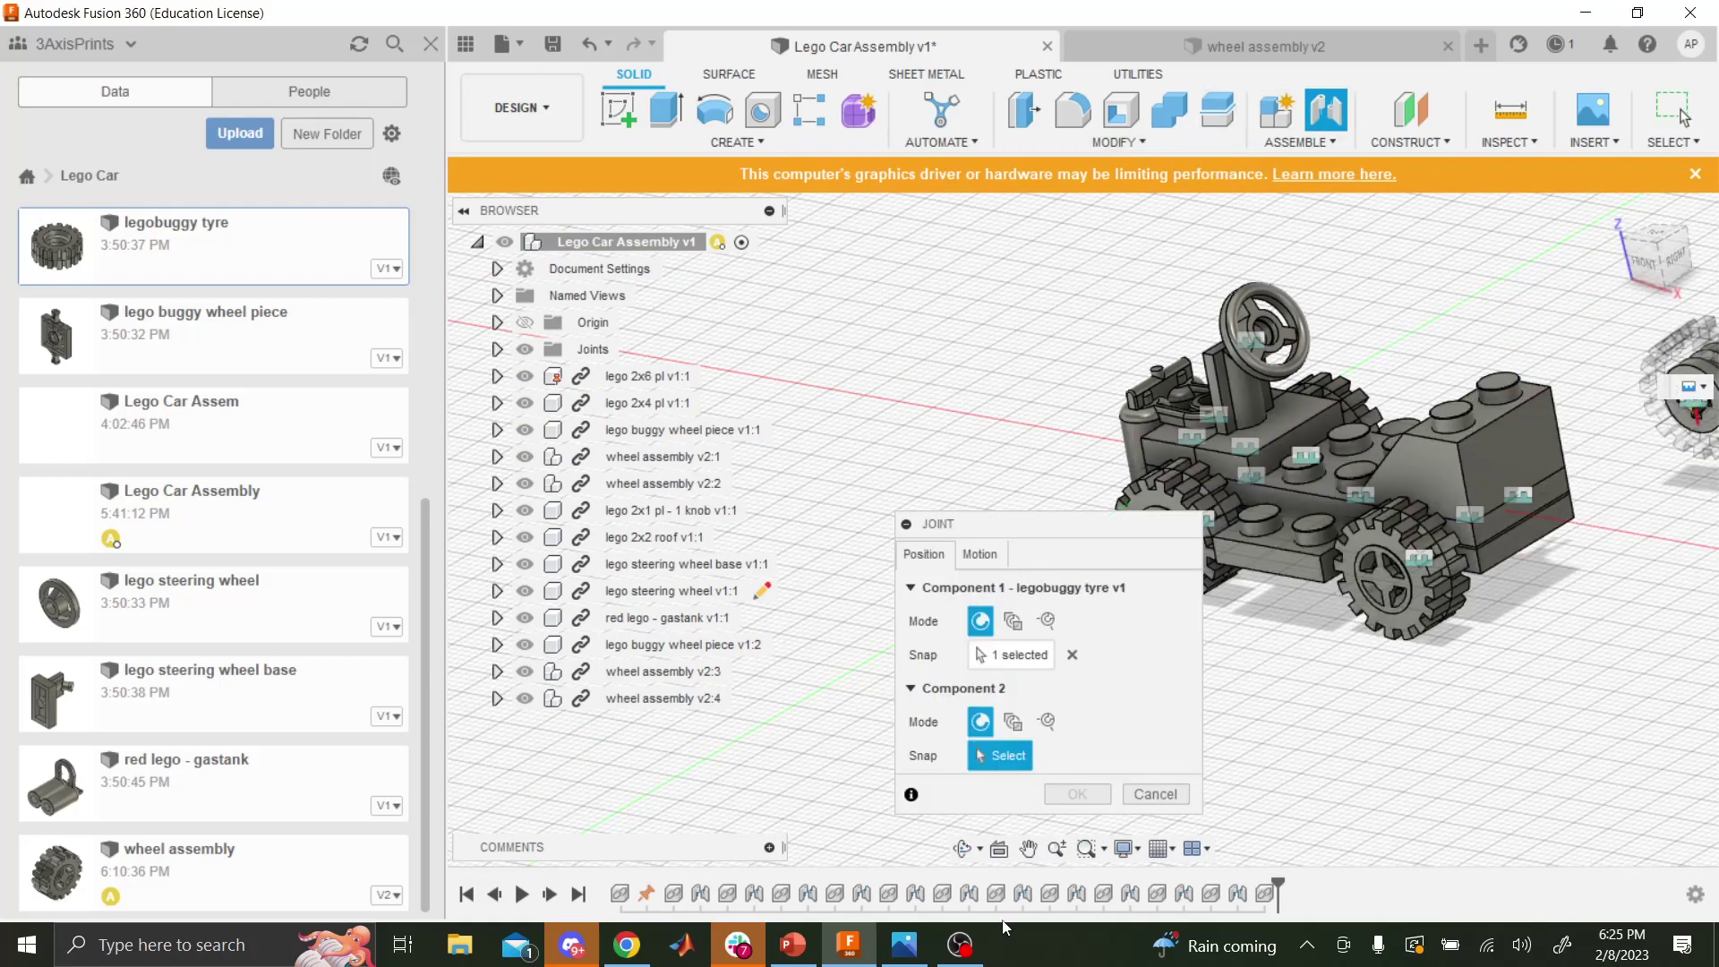
pyautogui.click(965, 852)
pyautogui.click(984, 758)
pyautogui.click(962, 849)
pyautogui.press('Escape')
# - Mount the tyre on the remaining wheel piece's pin end at 90°
pyautogui.click(963, 849)
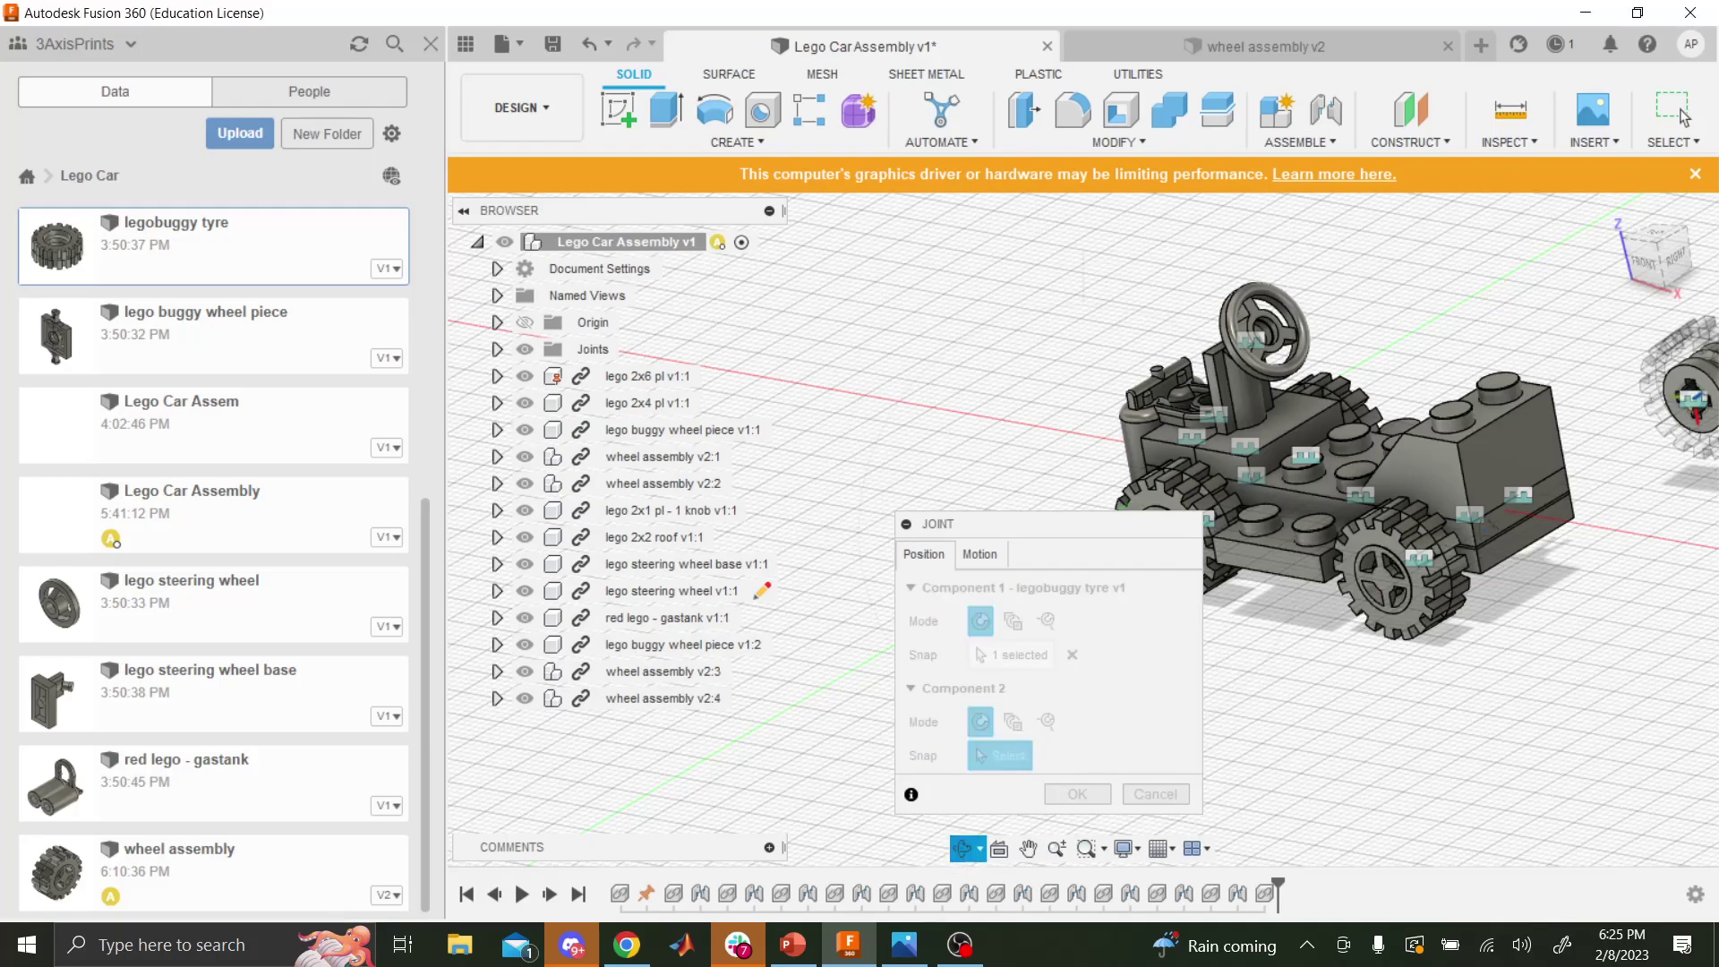
pyautogui.moveTo(1421, 497); pyautogui.dragTo(1135, 484)
pyautogui.scroll(5, 1110, 484)
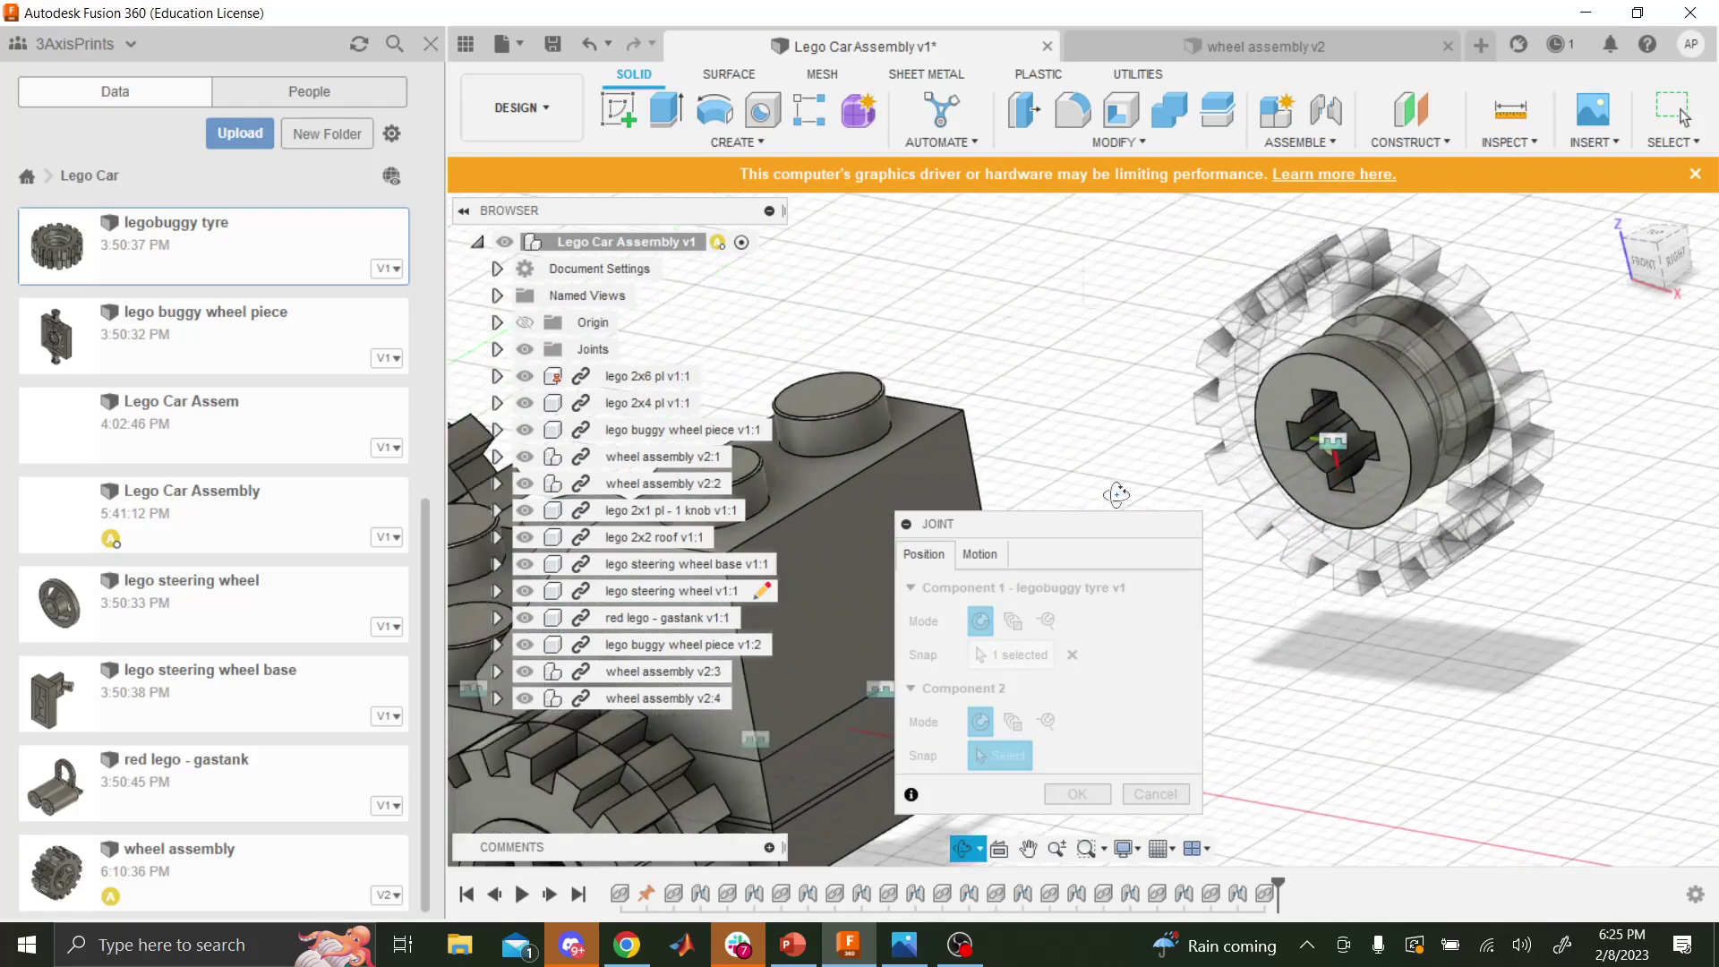
pyautogui.scroll(-5, 1110, 483)
pyautogui.press('Escape')
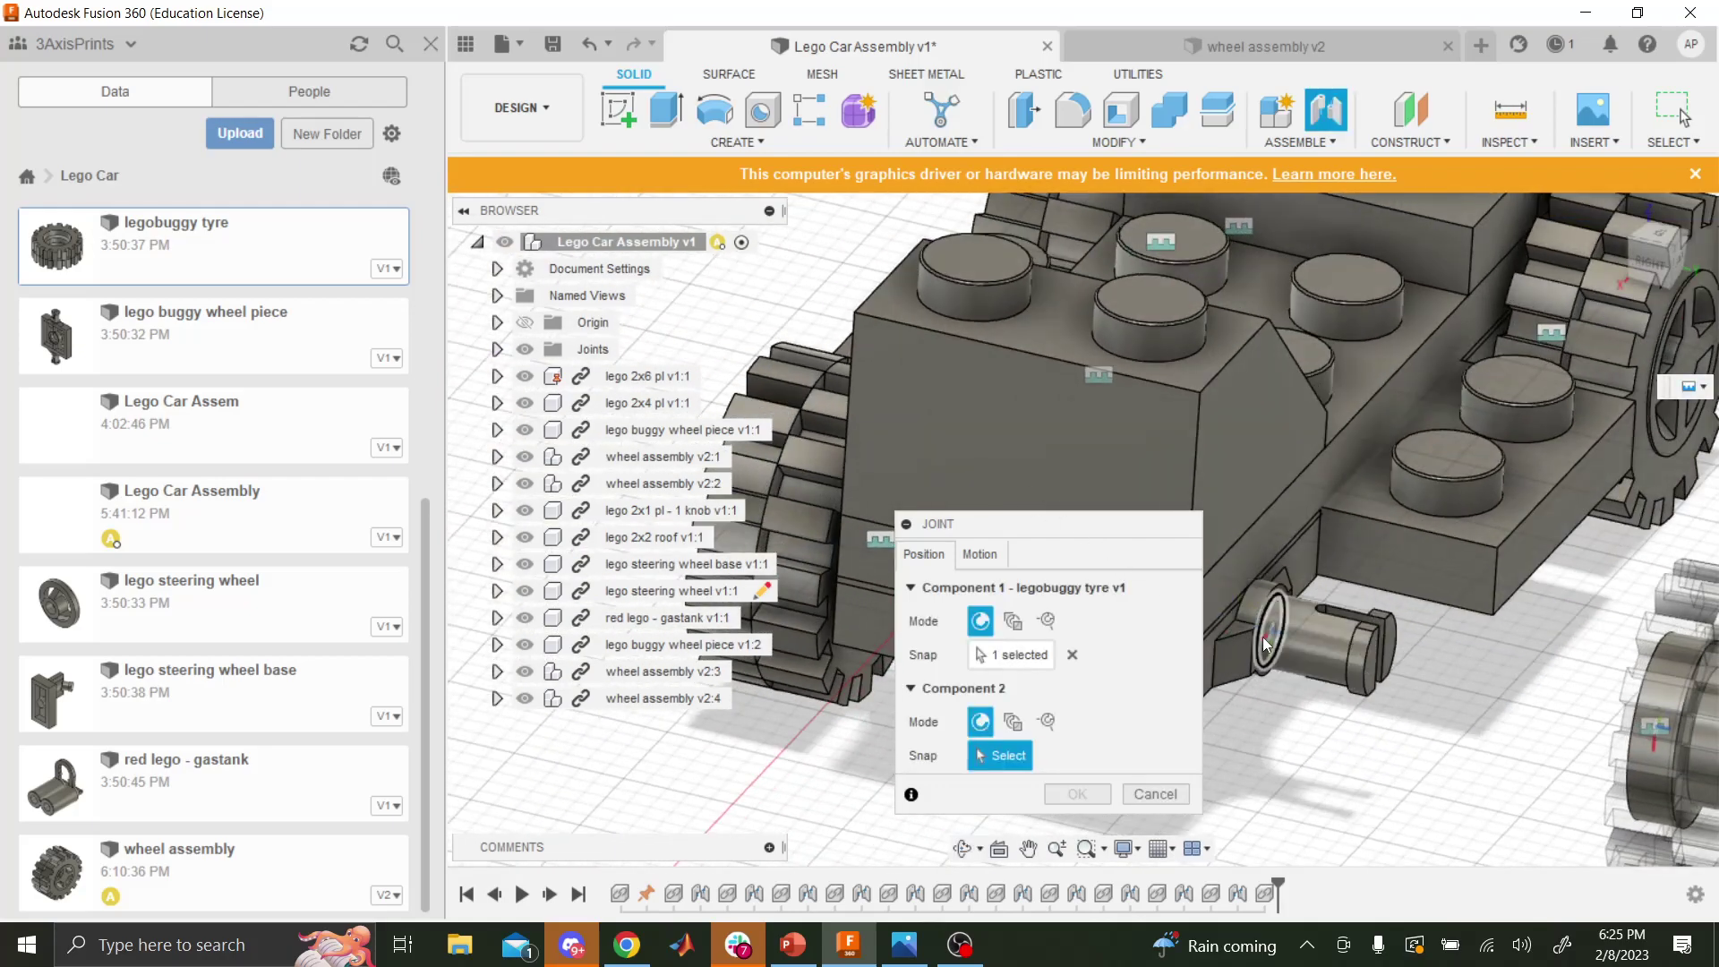
pyautogui.click(1253, 639)
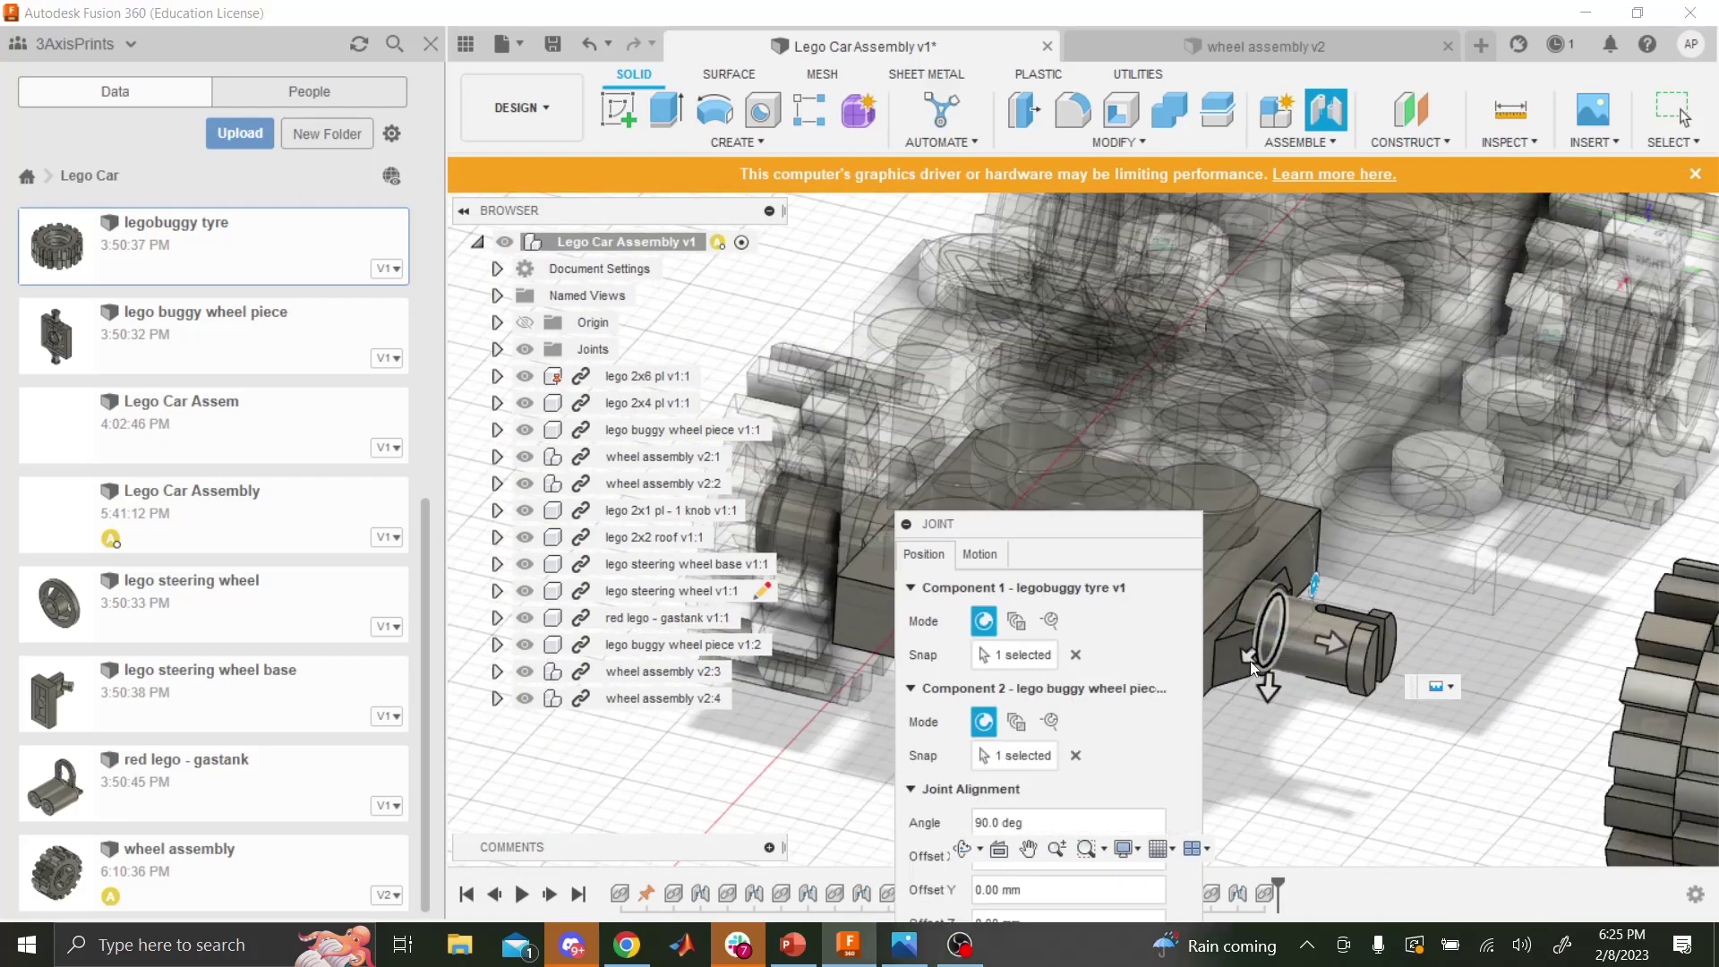
pyautogui.moveTo(1112, 521); pyautogui.dragTo(826, 262)
pyautogui.click(792, 736)
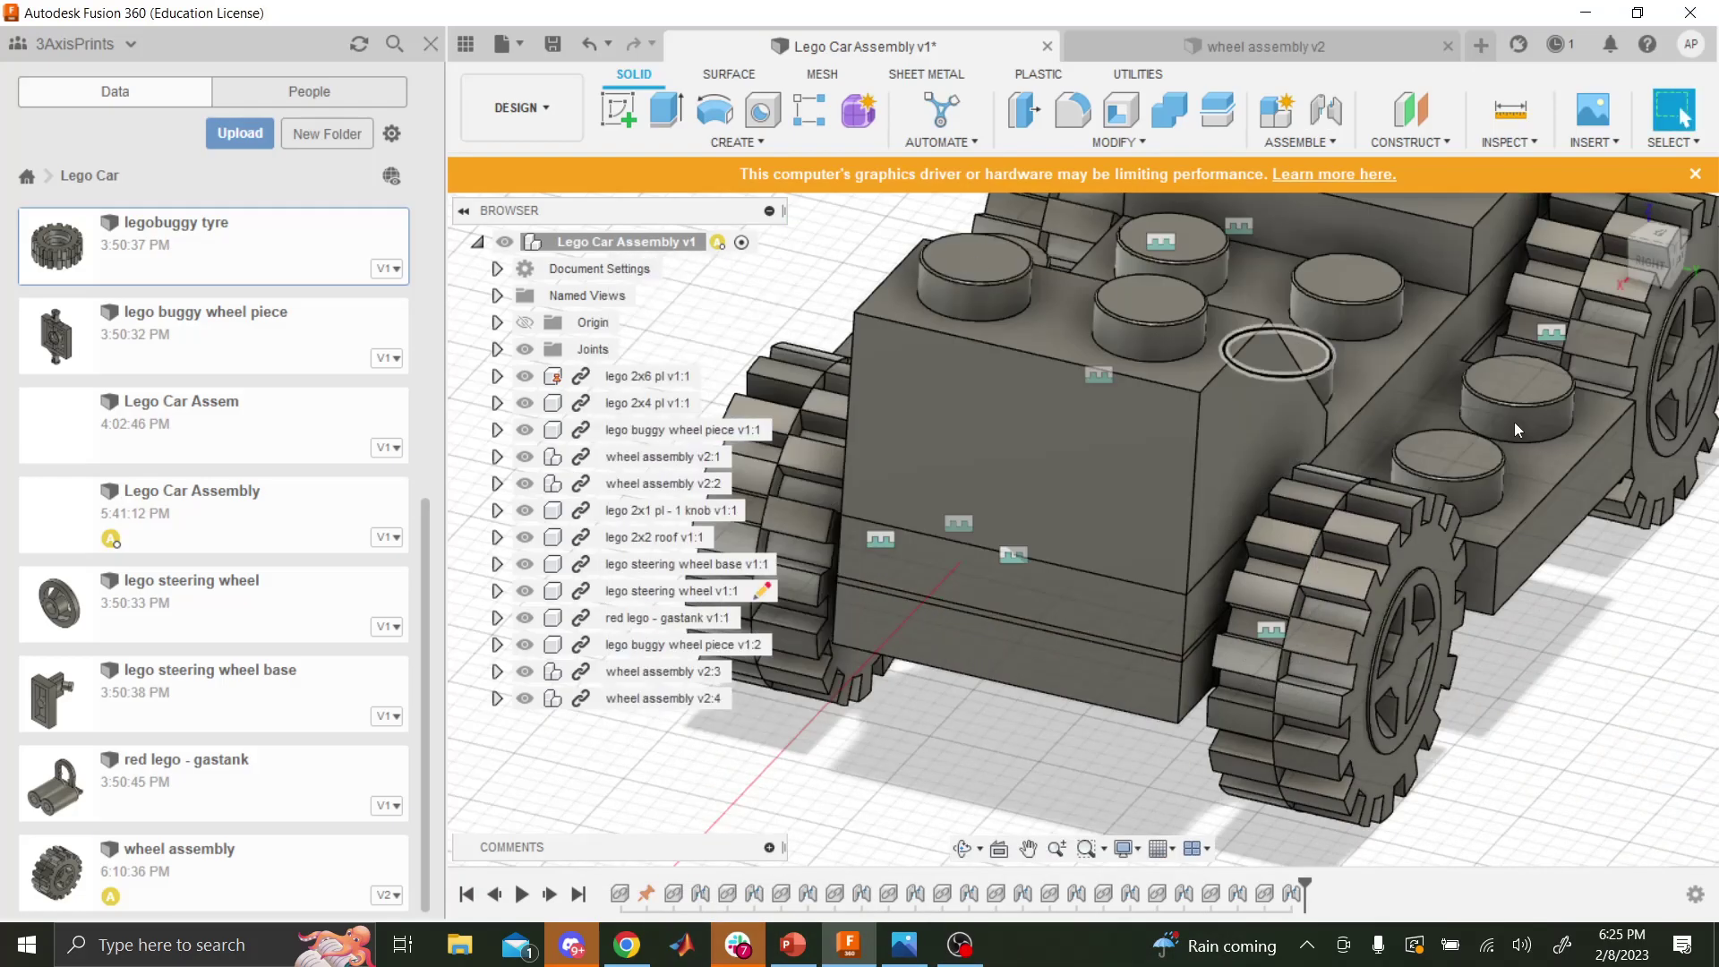
# - Return to the home view and orbit the car to a new angle
pyautogui.scroll(-5, 1621, 474)
pyautogui.click(1615, 207)
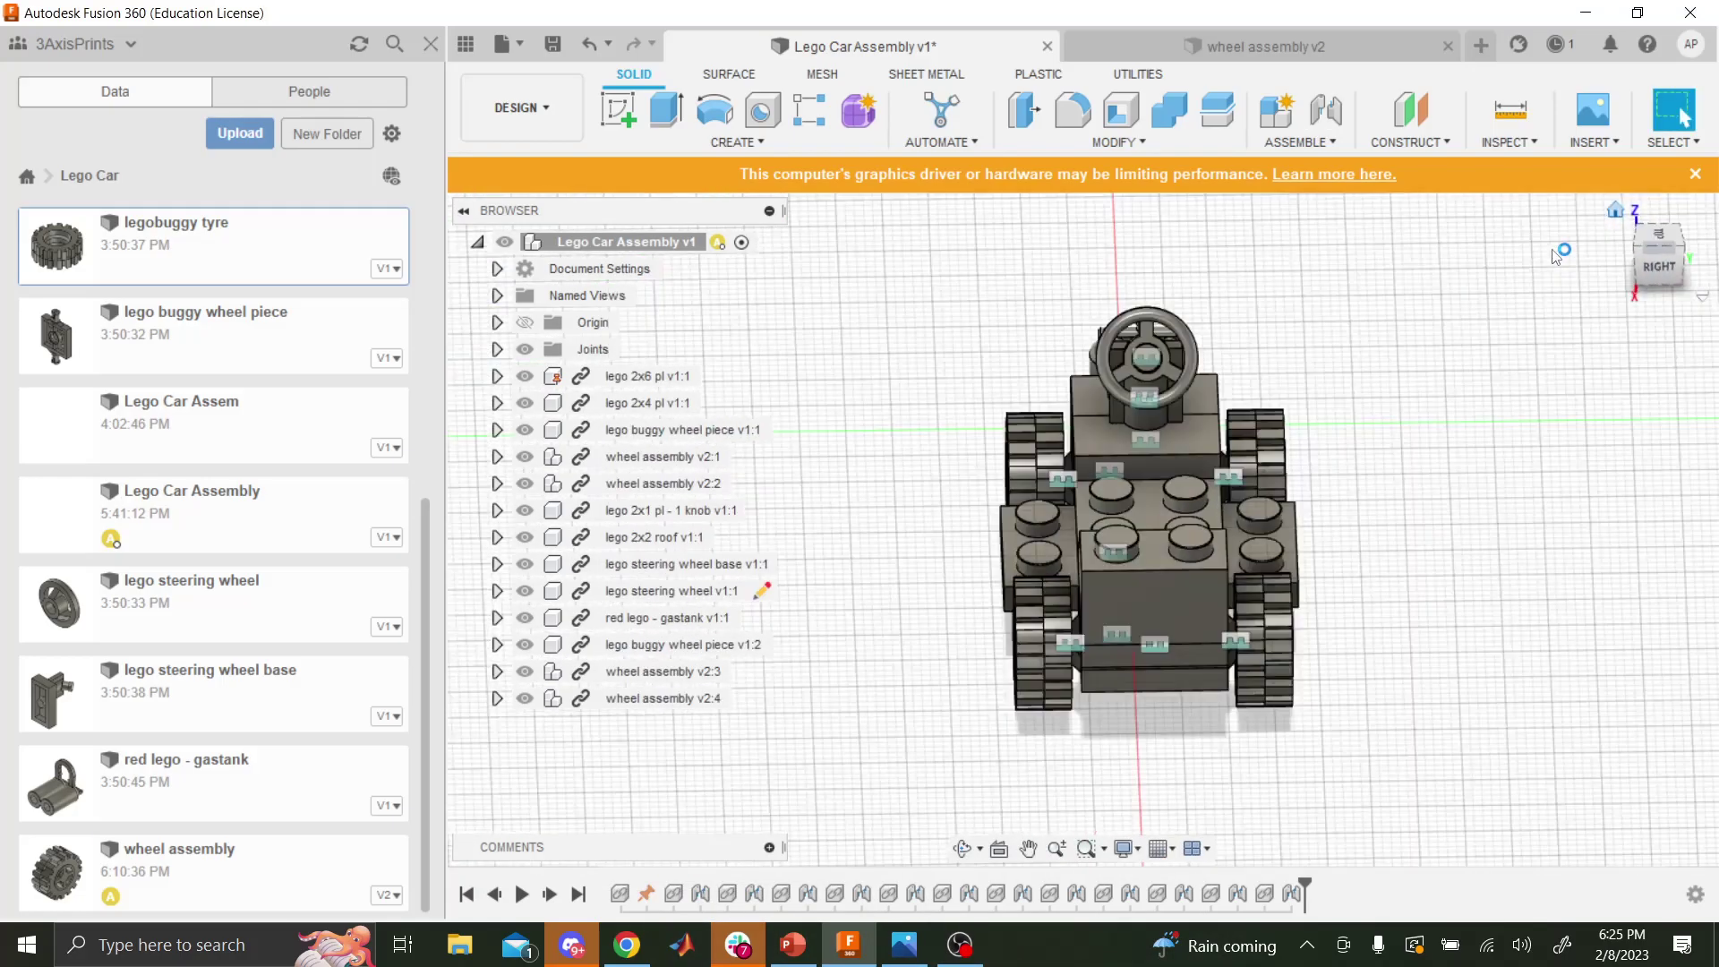
pyautogui.click(963, 851)
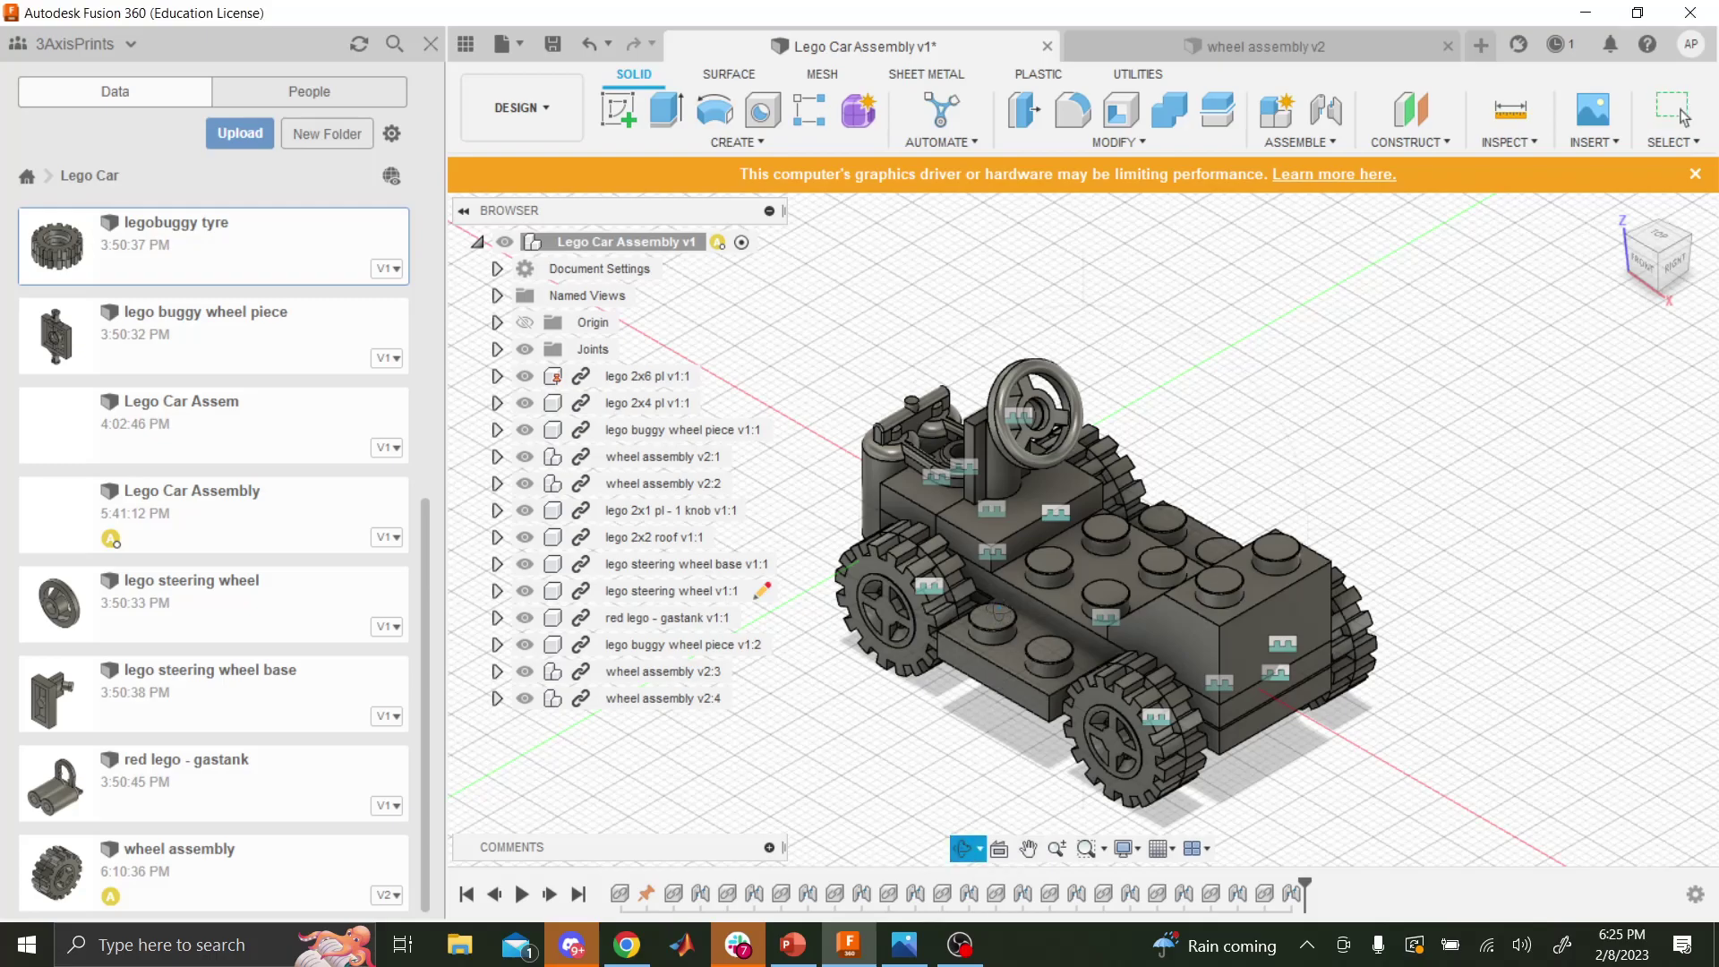
pyautogui.moveTo(996, 611); pyautogui.dragTo(1022, 594)
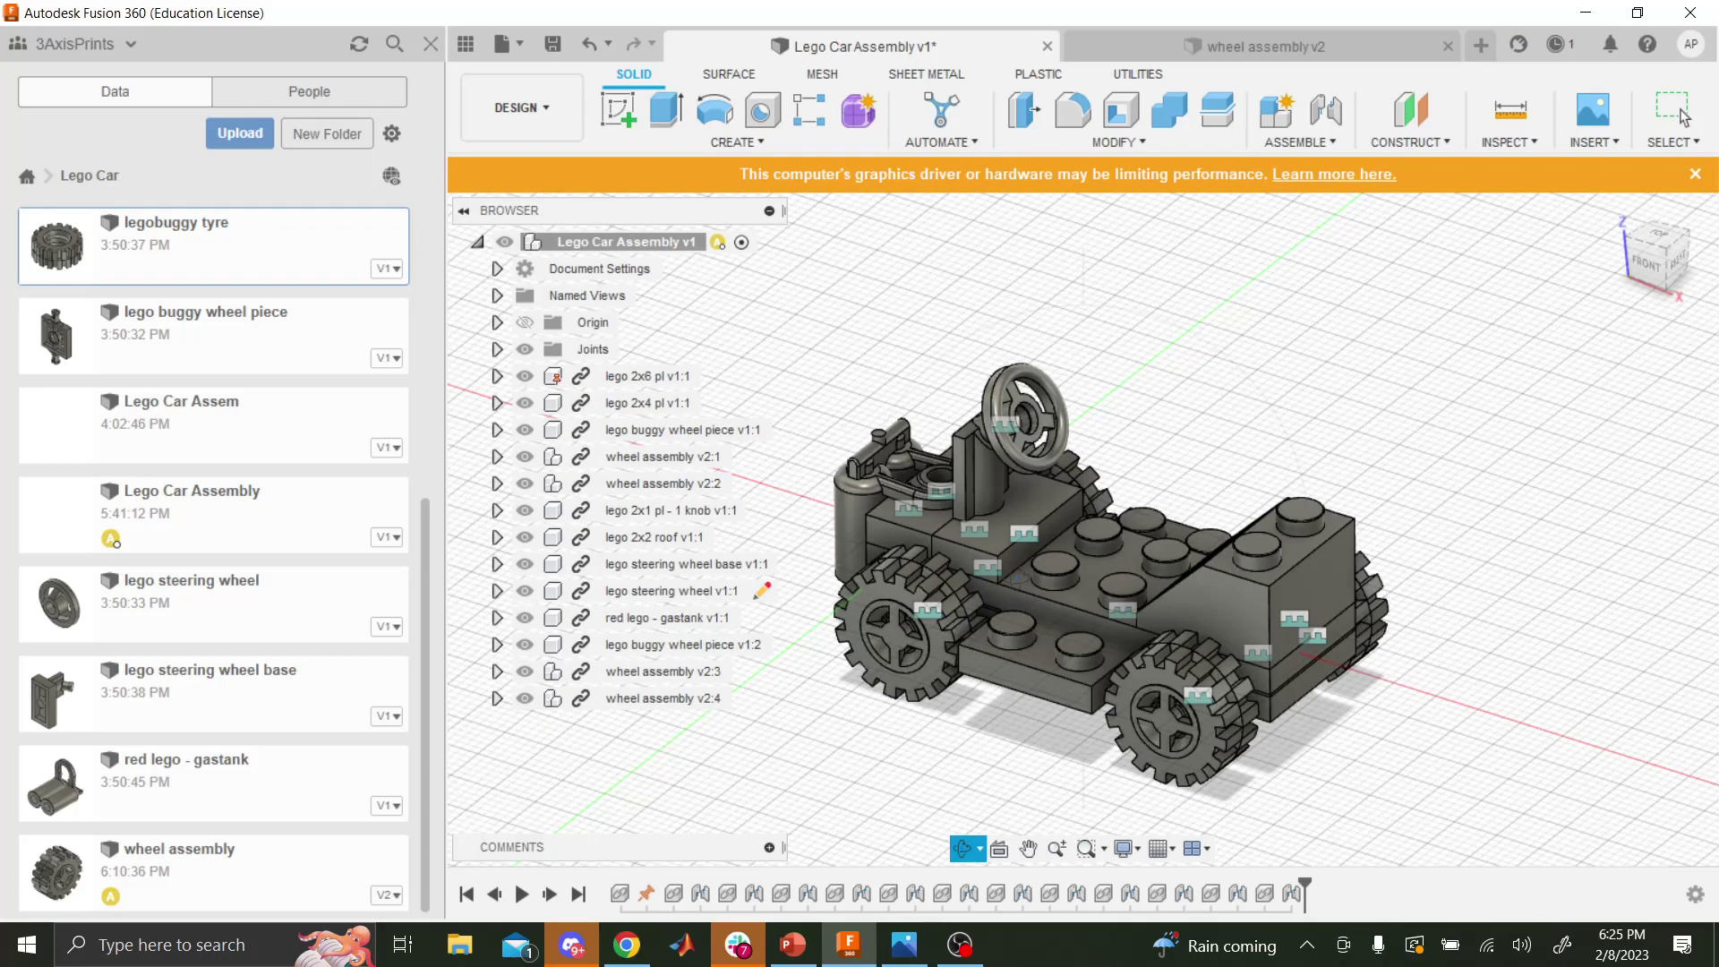
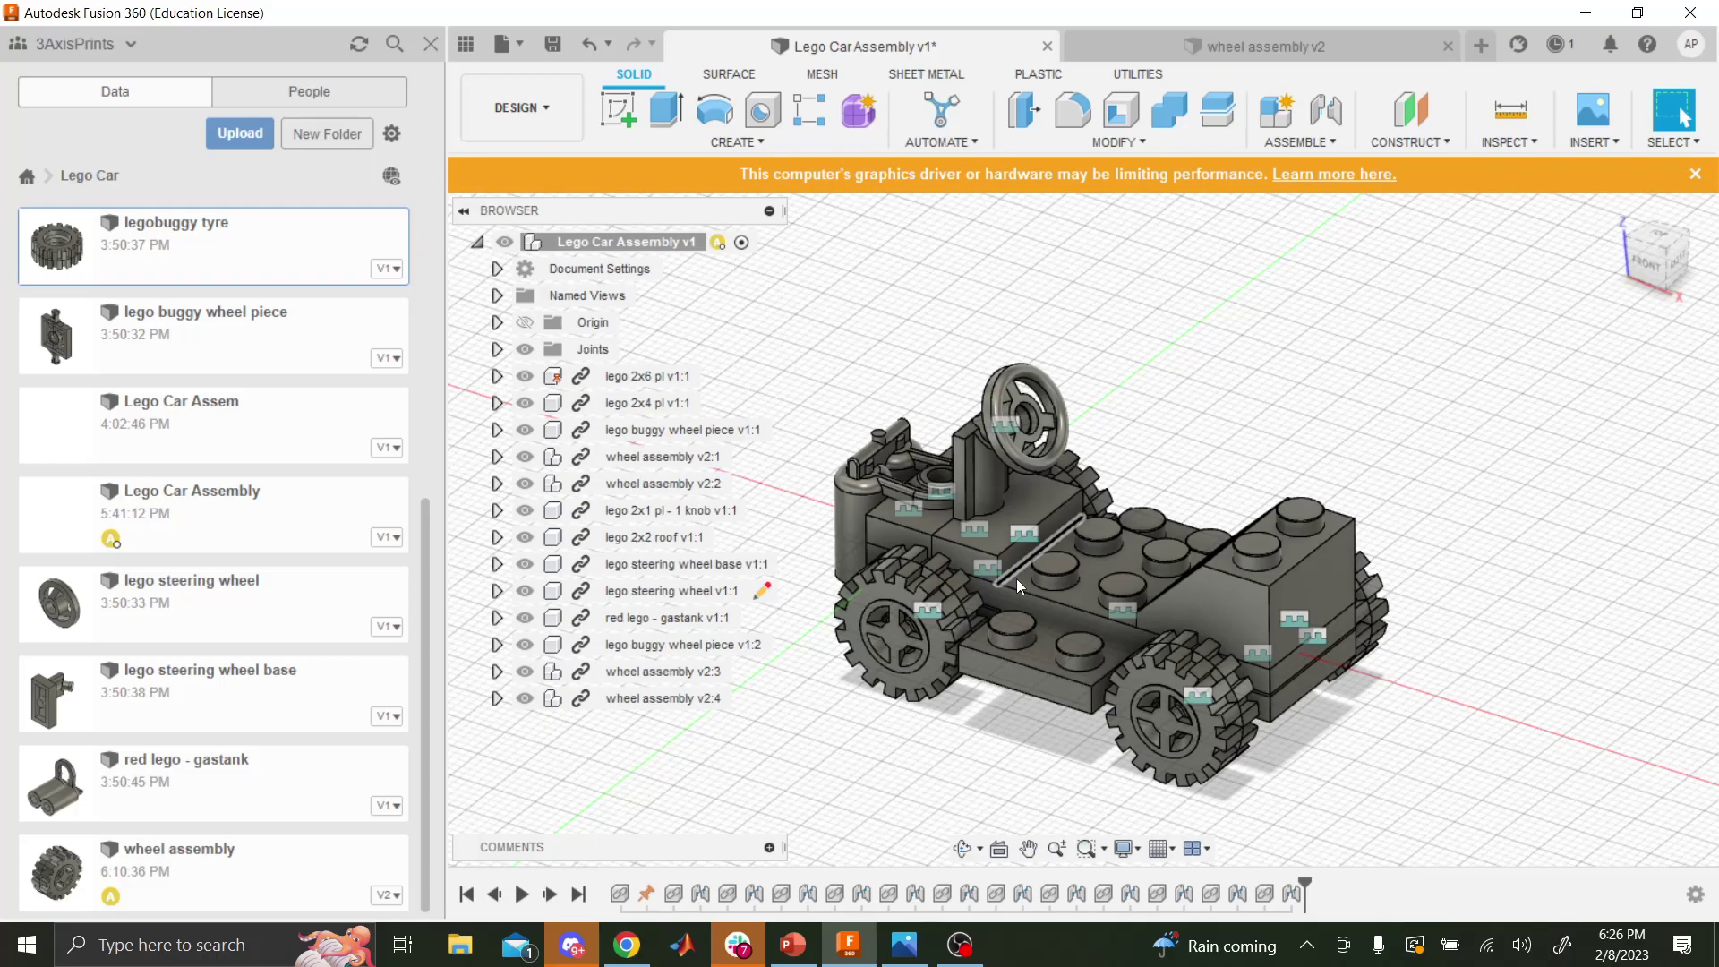
# - Orbit the Lego car assembly to a new angle, then bring up the lego buggy4.JPG reference photo
pyautogui.scroll(-3, 1437, 640)
pyautogui.scroll(3, 1437, 640)
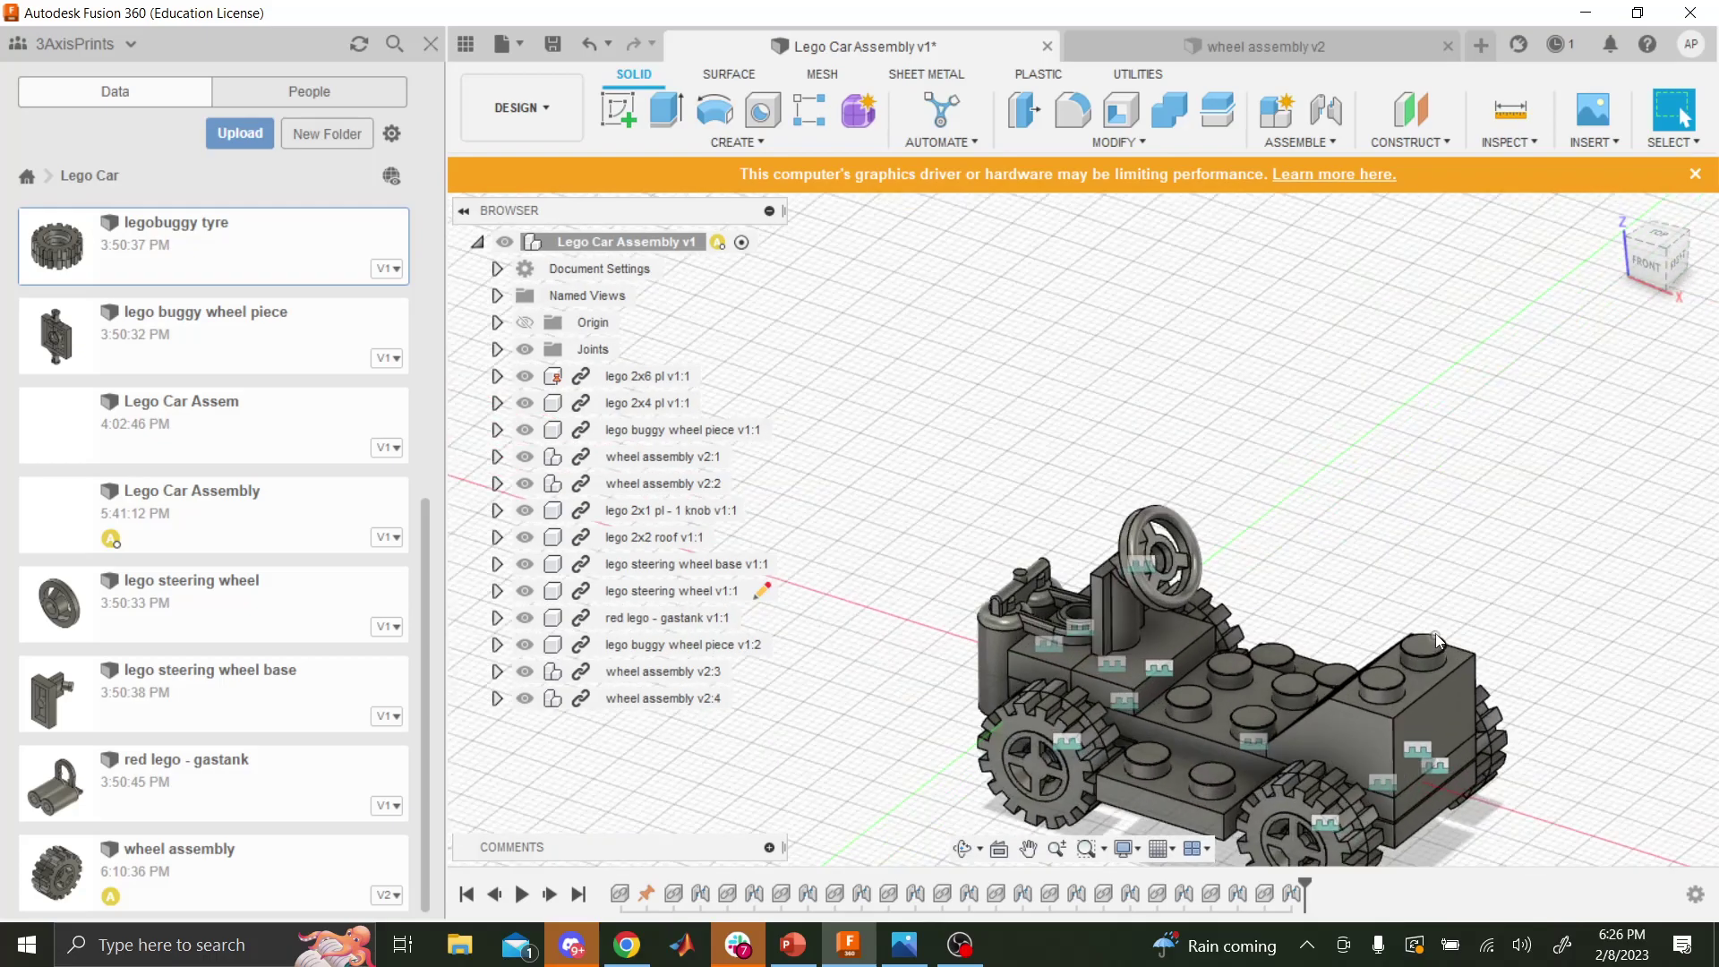
pyautogui.scroll(1, 1433, 658)
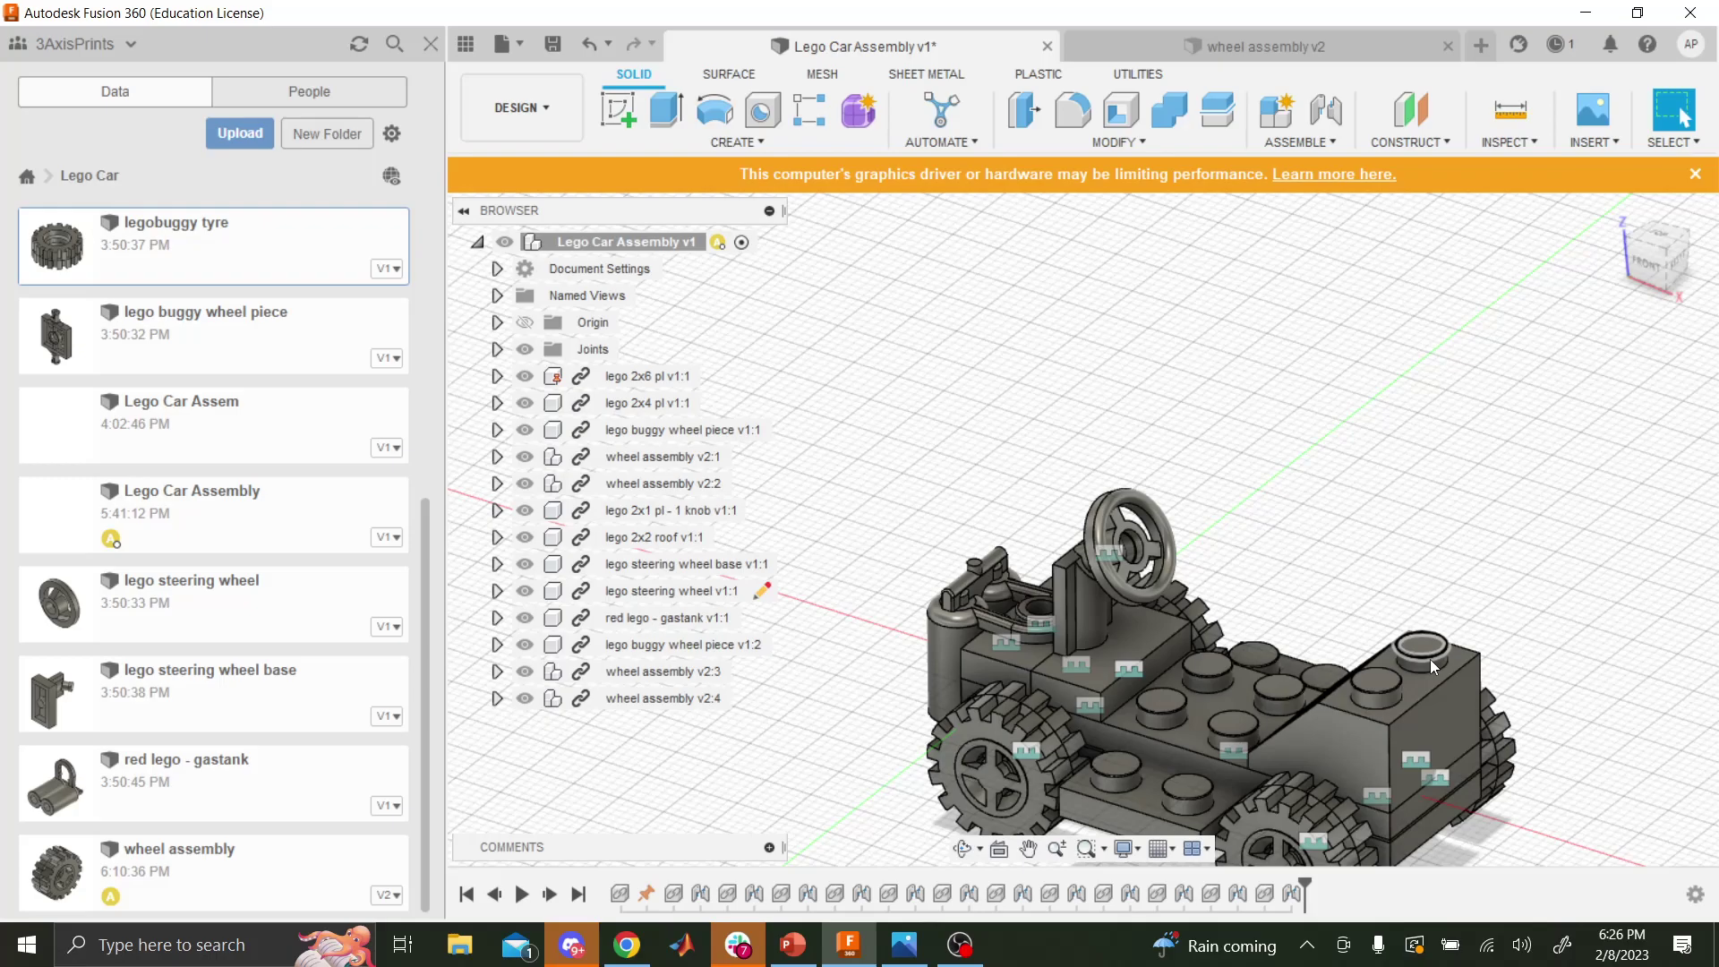
pyautogui.click(963, 849)
pyautogui.moveTo(1216, 686); pyautogui.dragTo(1129, 485)
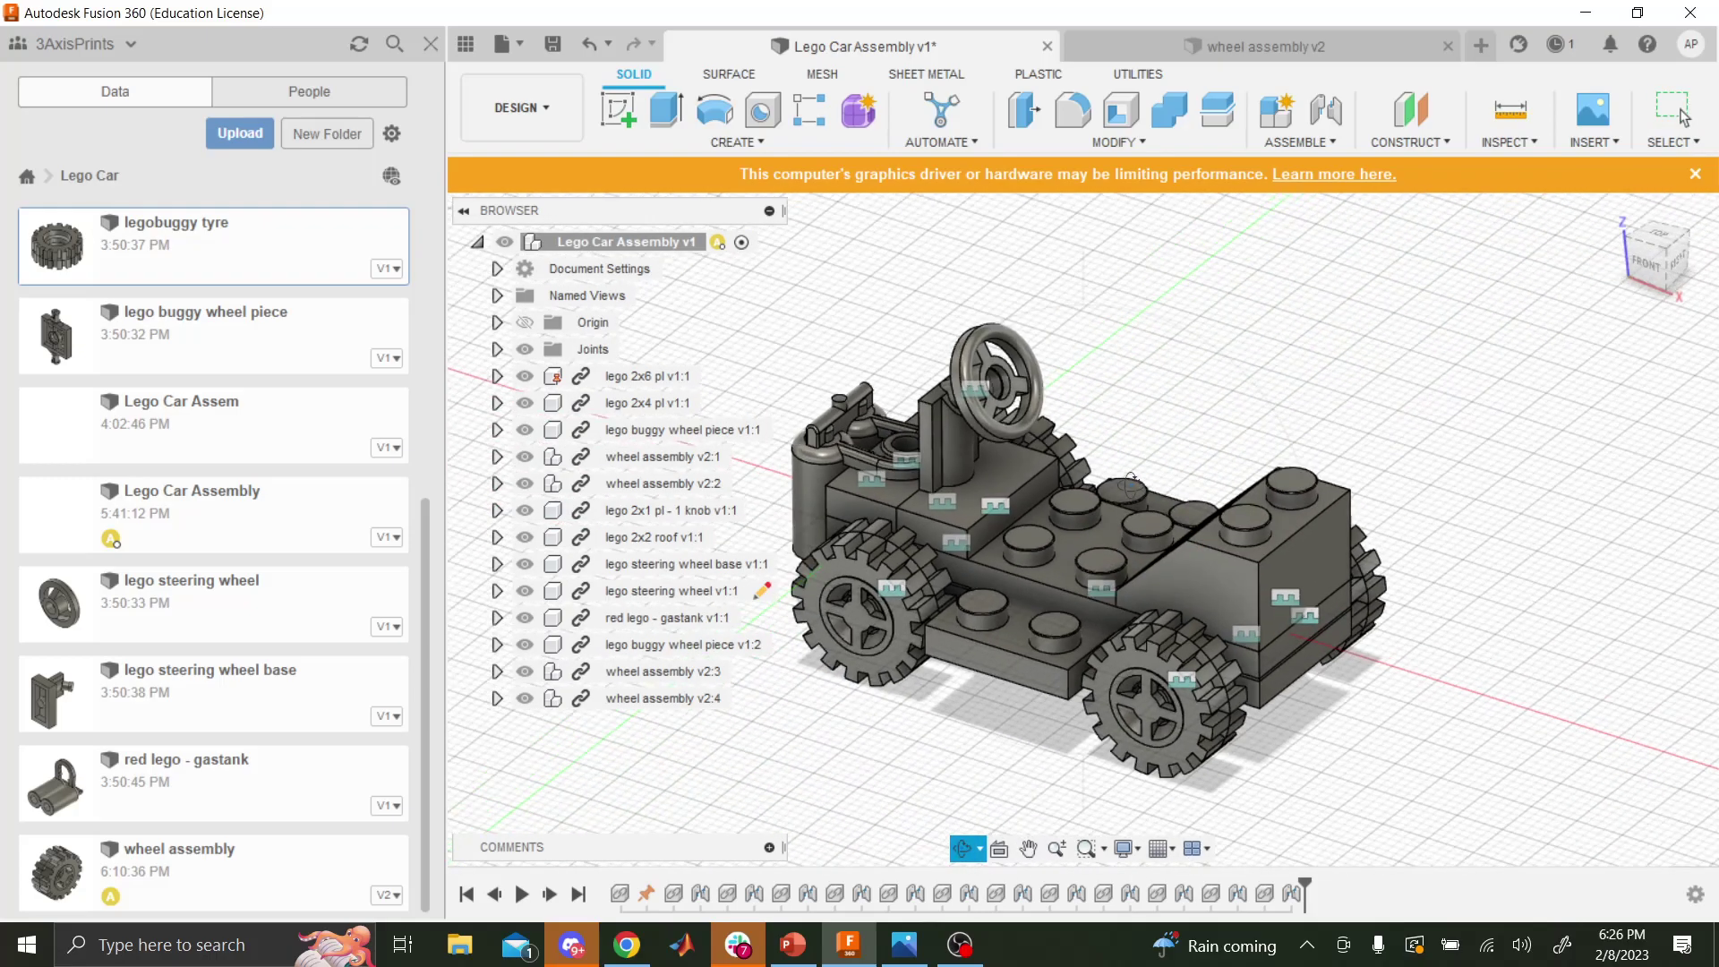
pyautogui.press('Escape')
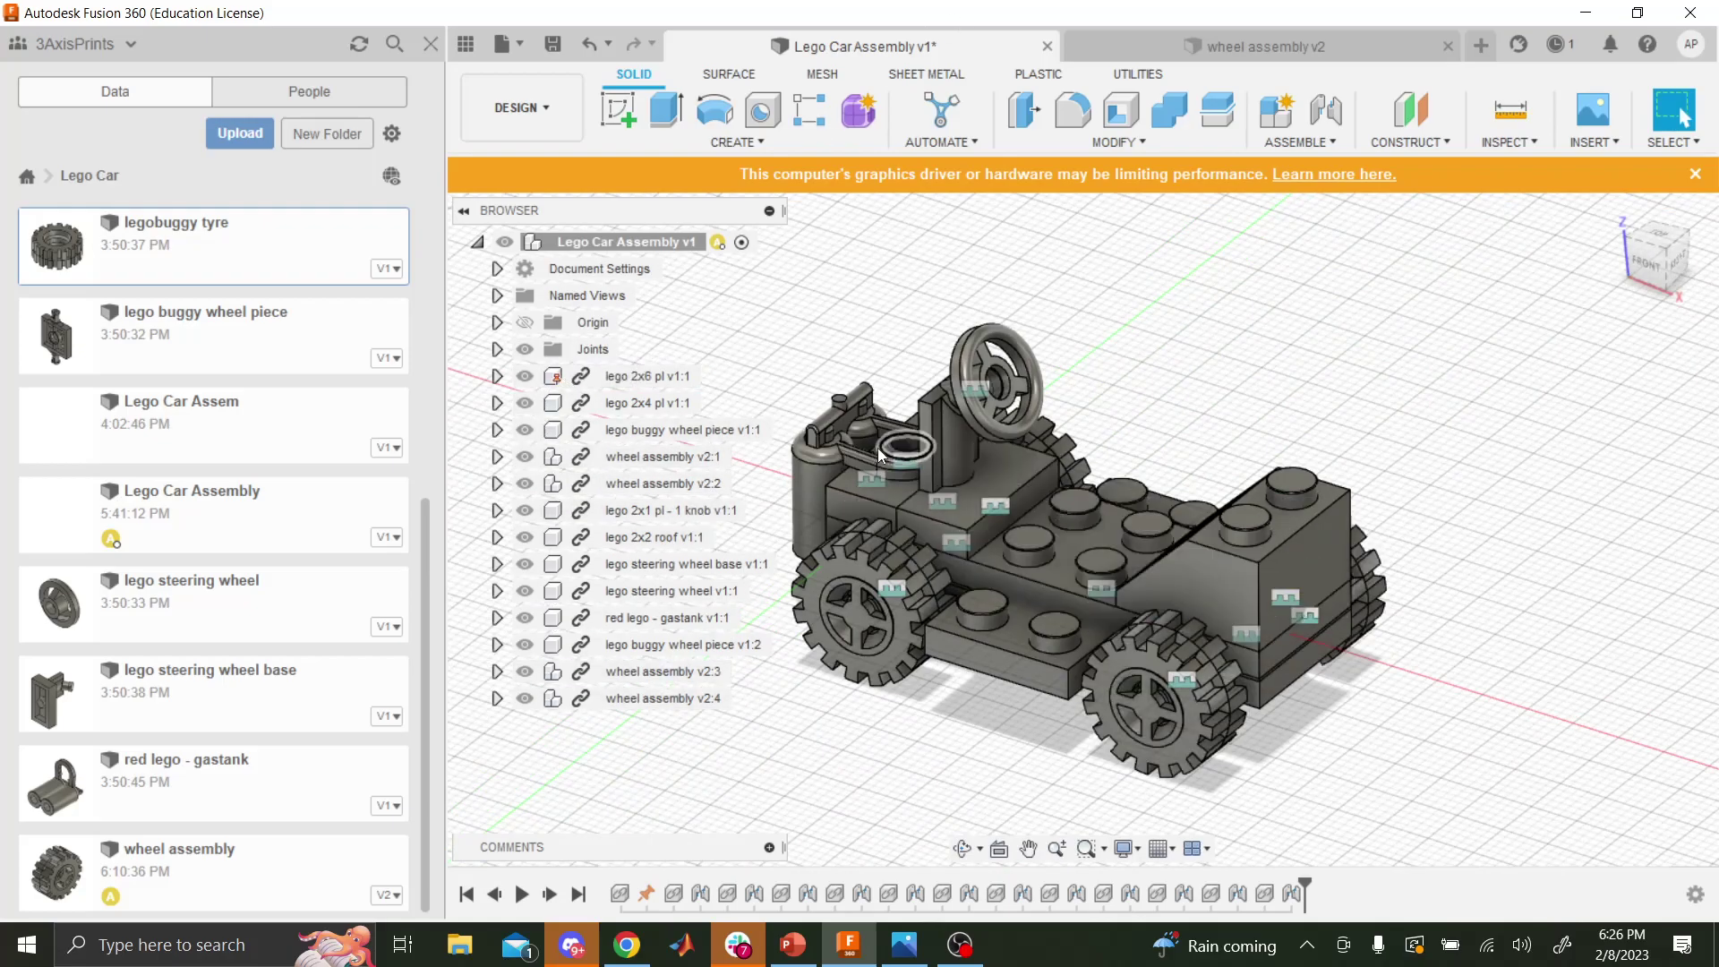
pyautogui.click(905, 942)
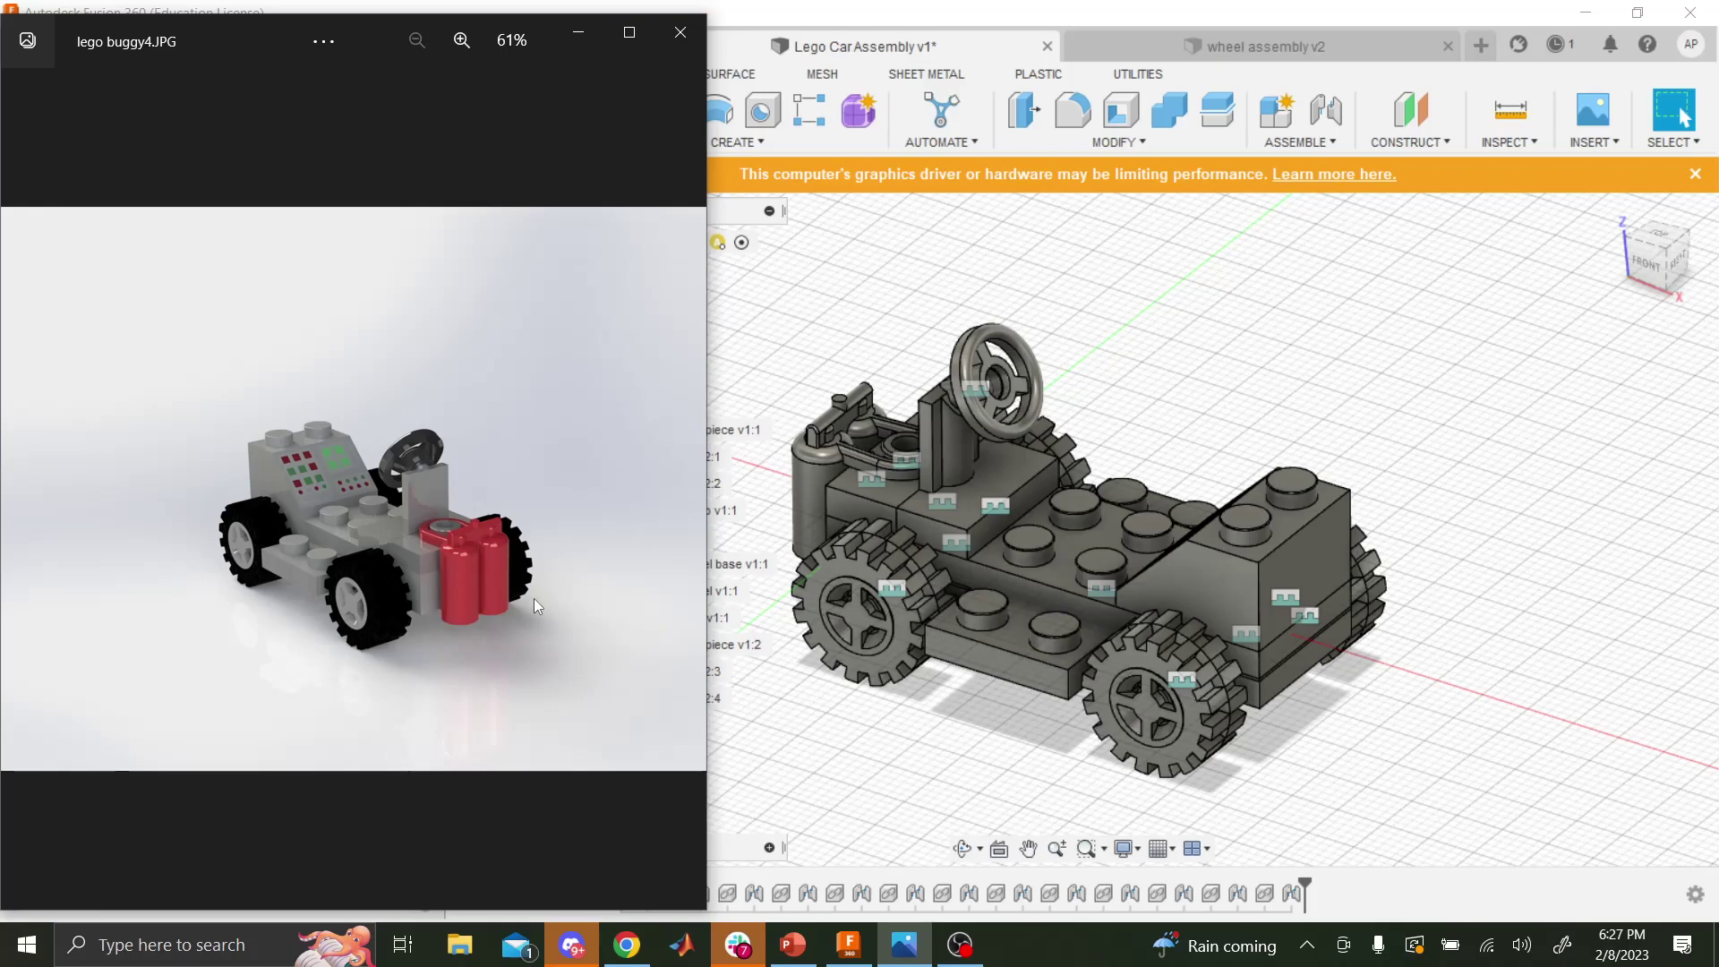
# - Minimize the lego buggy4.JPG photo to return to the Fusion 360 car assembly
pyautogui.click(582, 30)
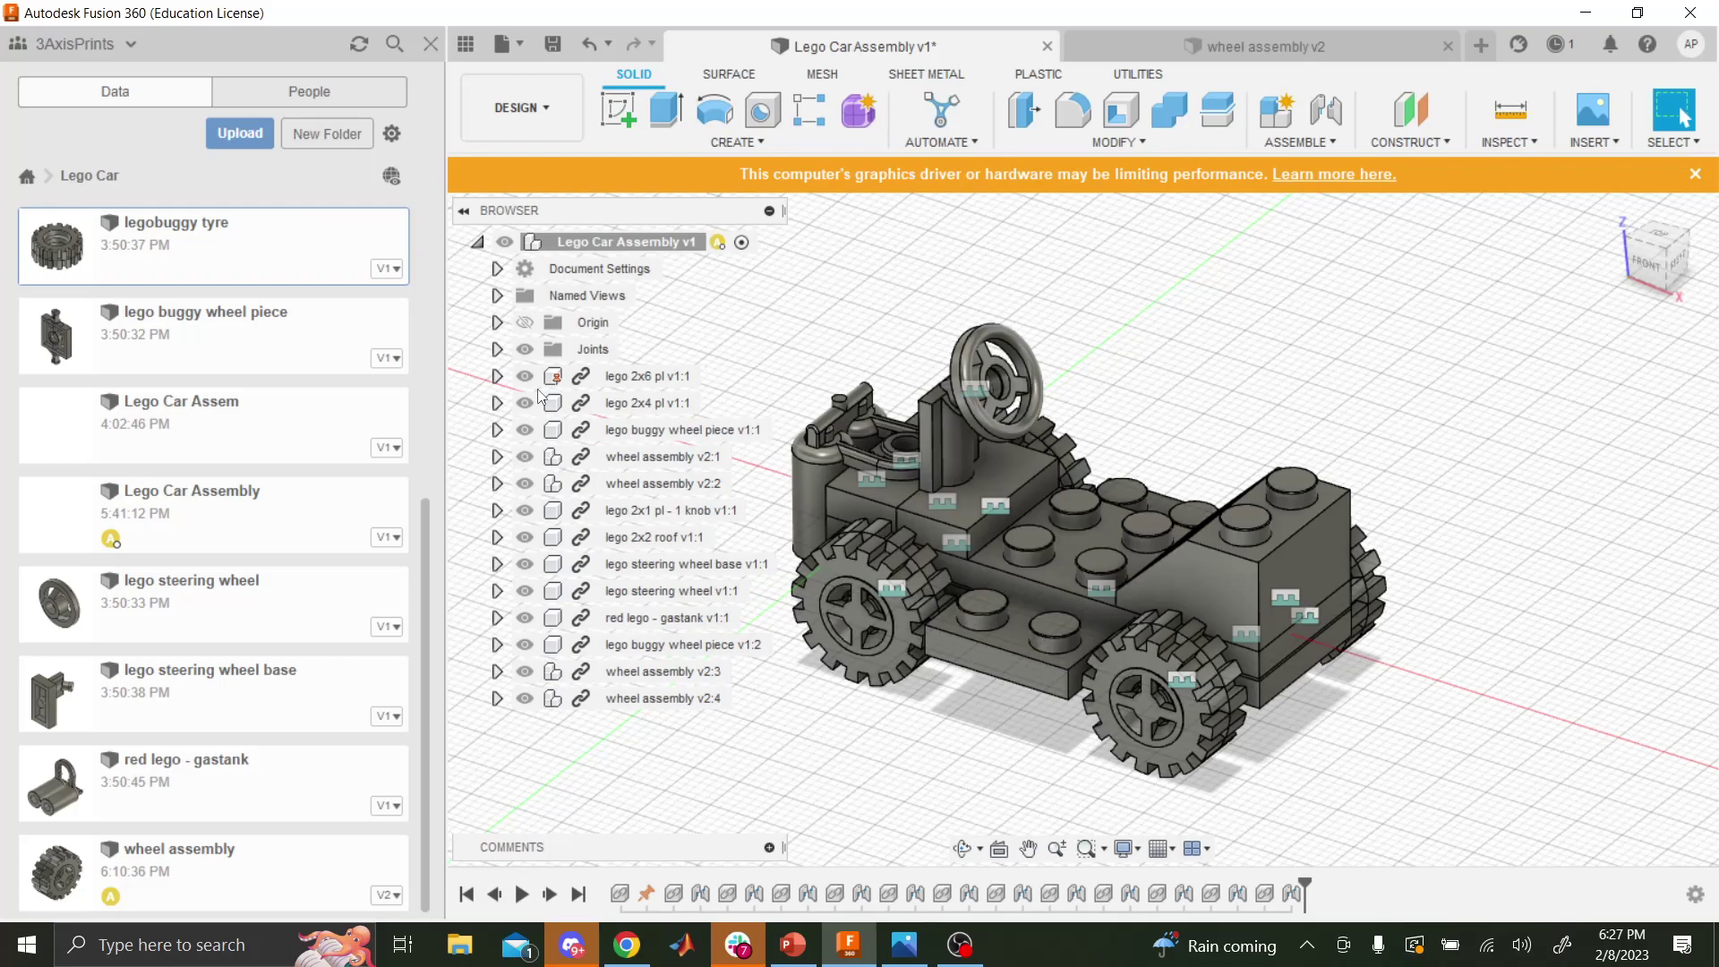
# - Open the Appearance library for the red lego - gastank part
pyautogui.rightClick(552, 624)
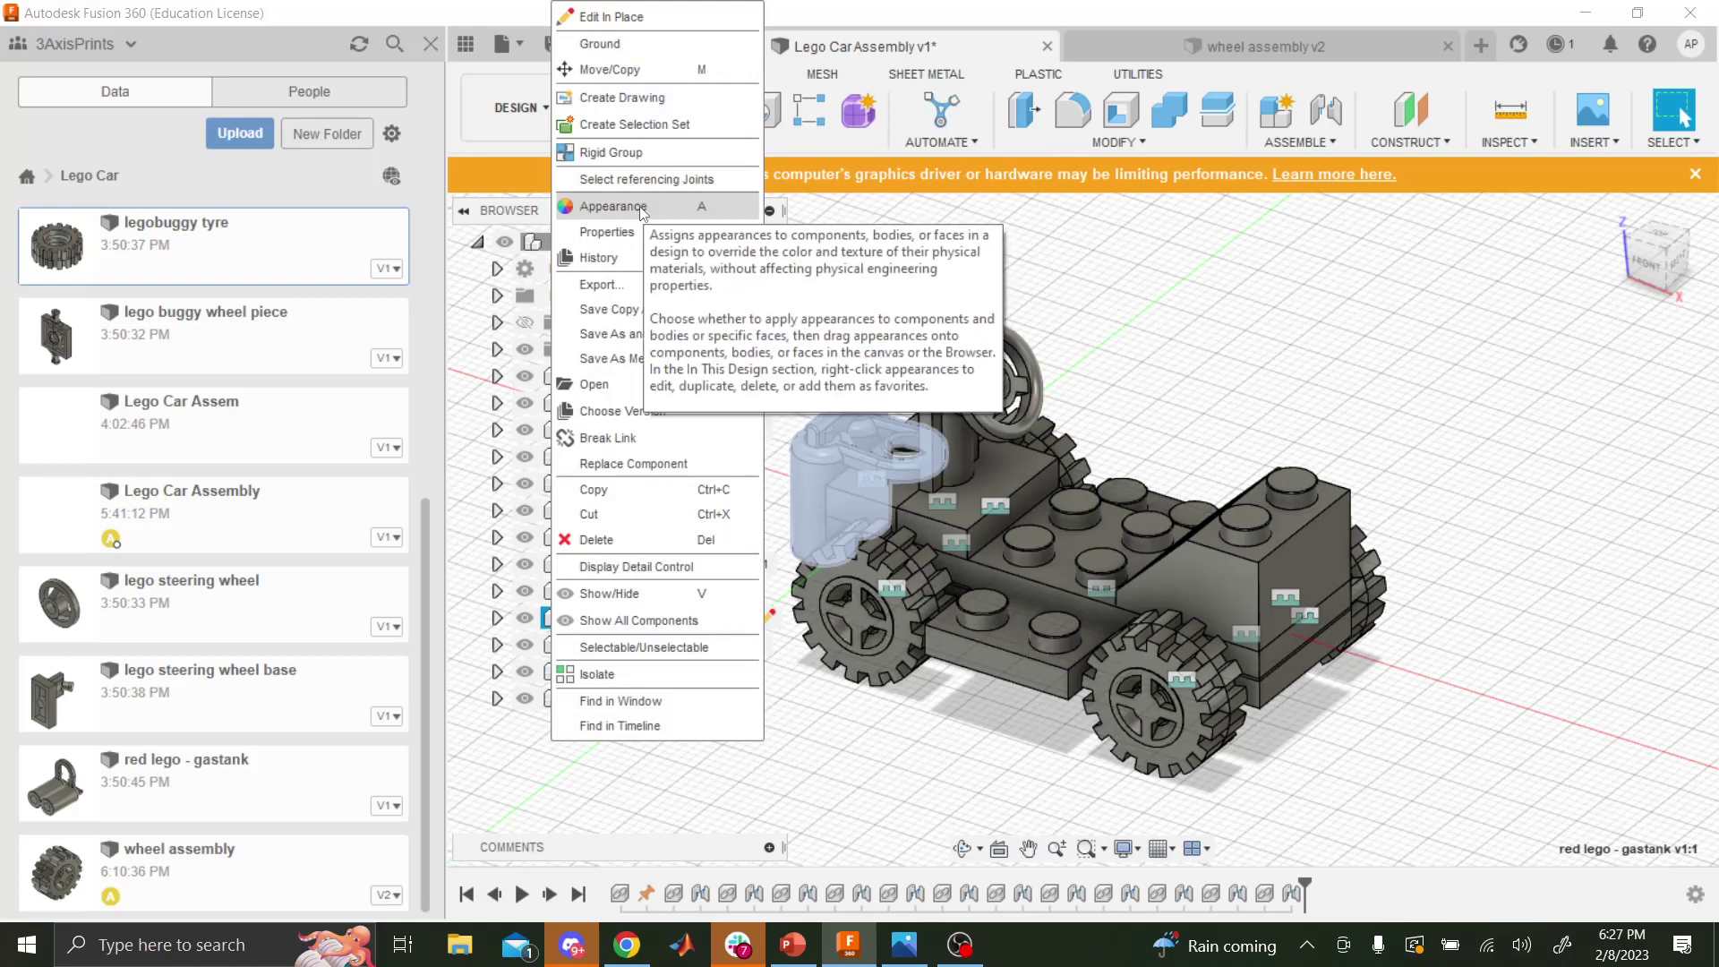
pyautogui.press('Escape')
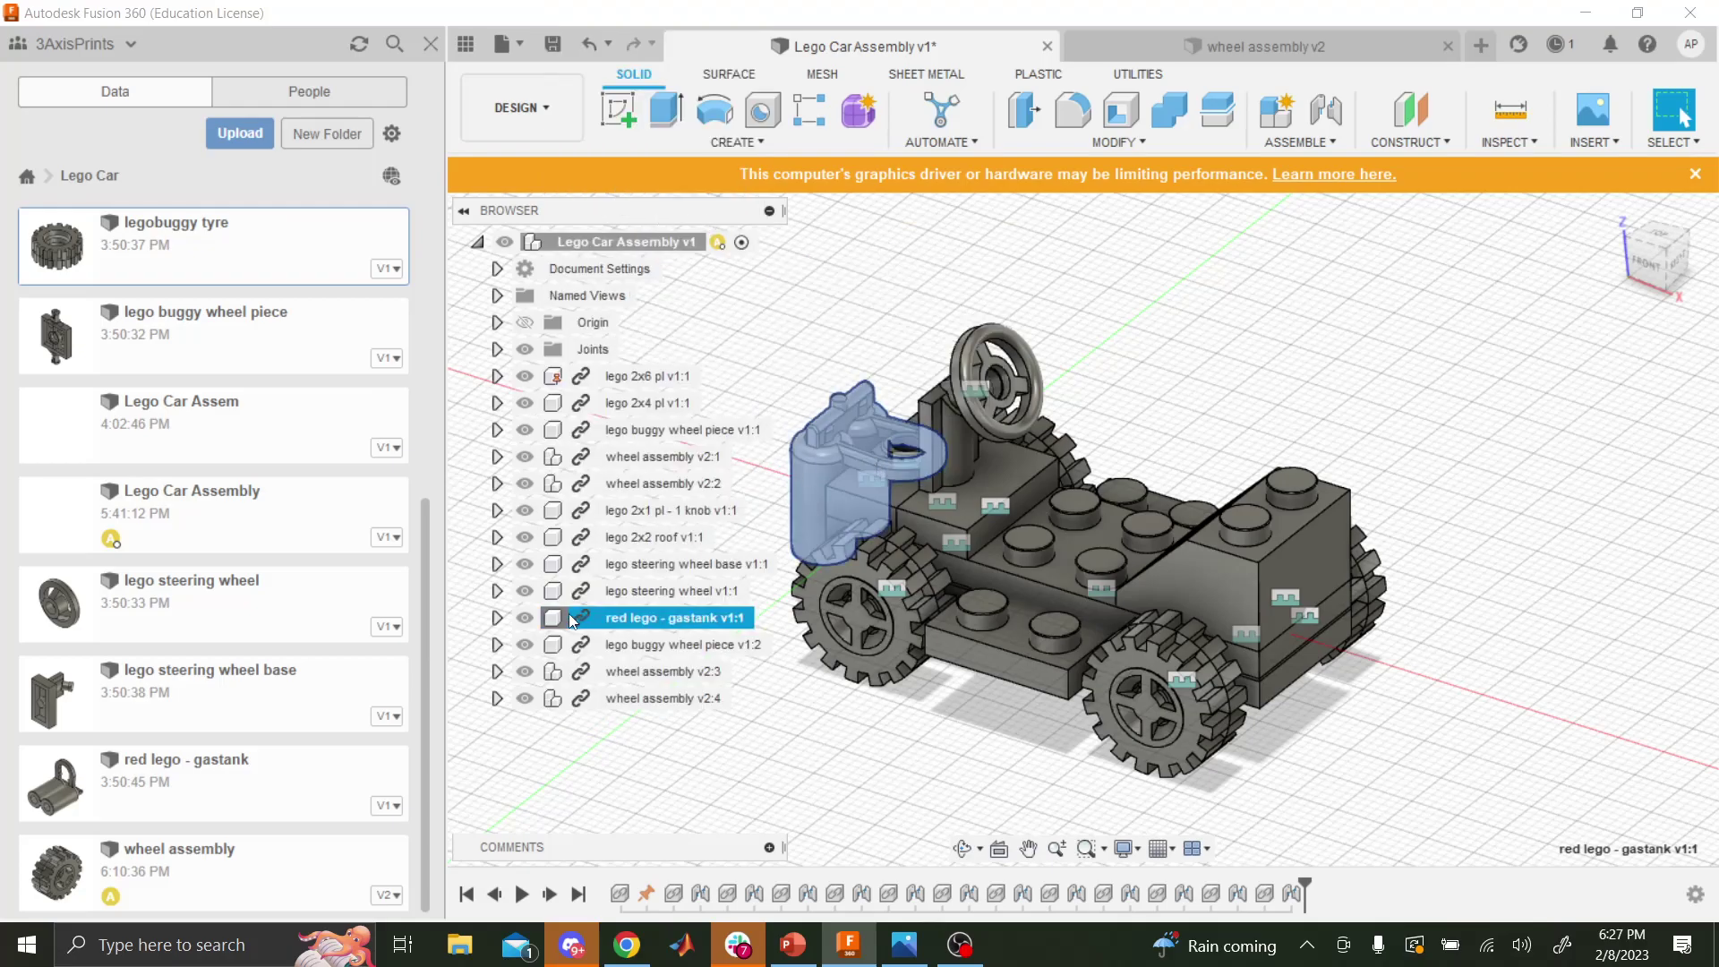
pyautogui.press('a')
pyautogui.scroll(-2, 1403, 630)
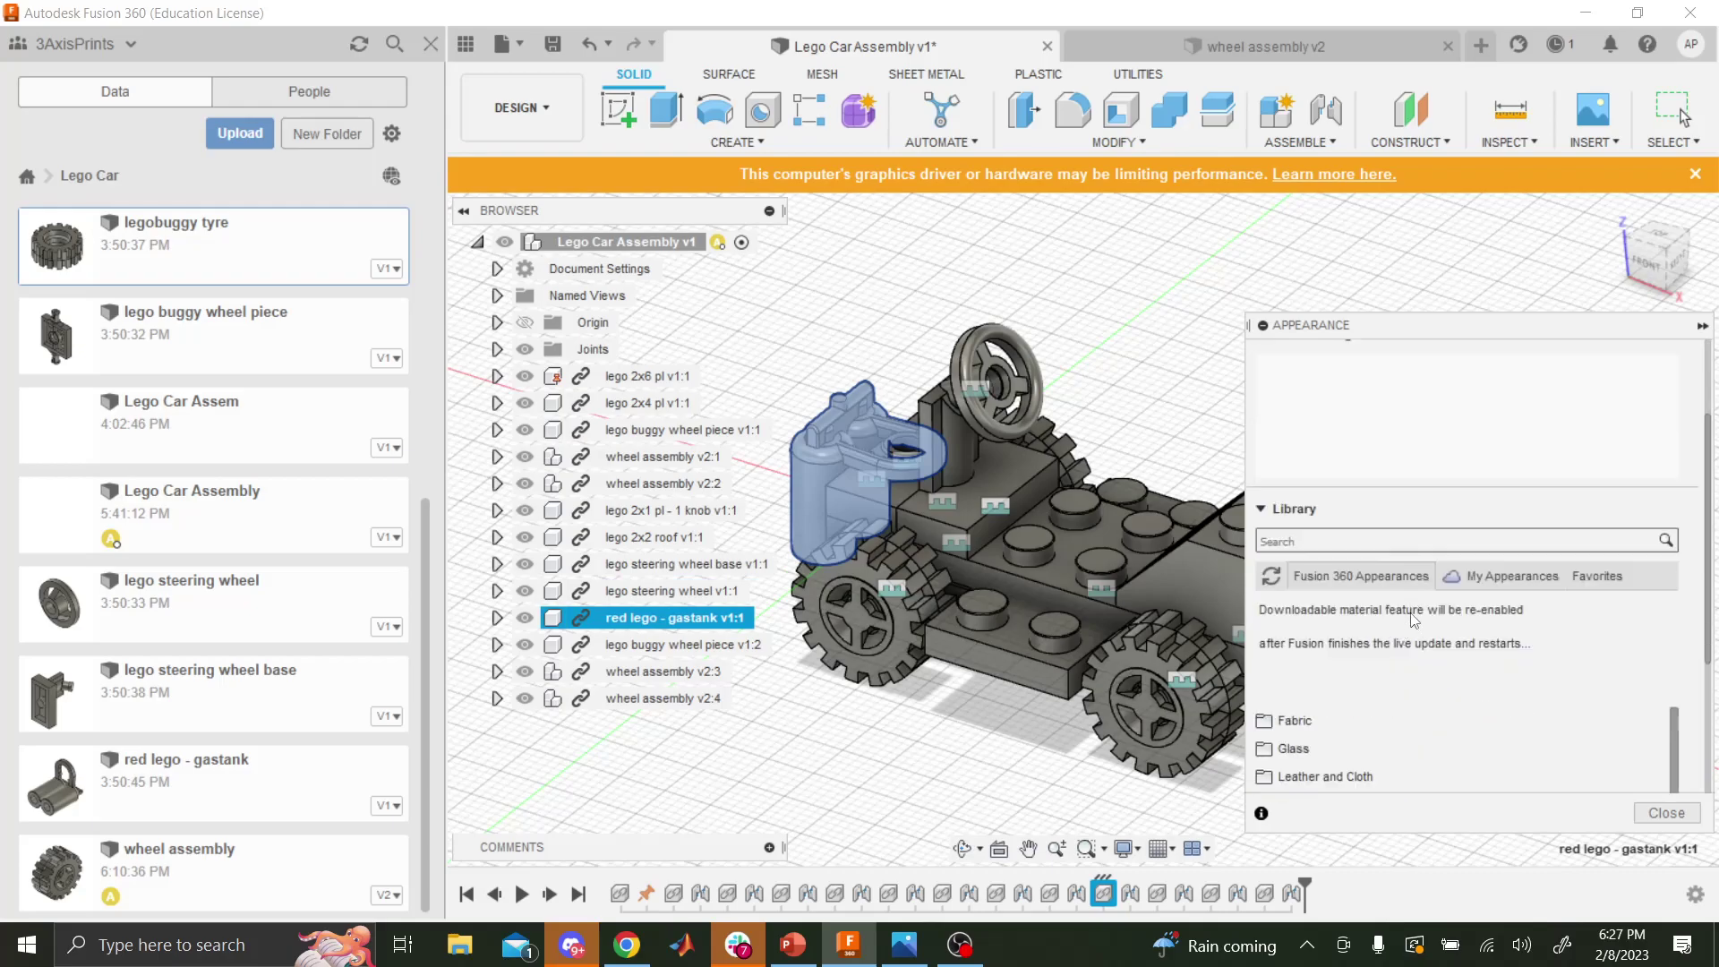
pyautogui.scroll(-4, 1396, 590)
pyautogui.scroll(2, 1361, 546)
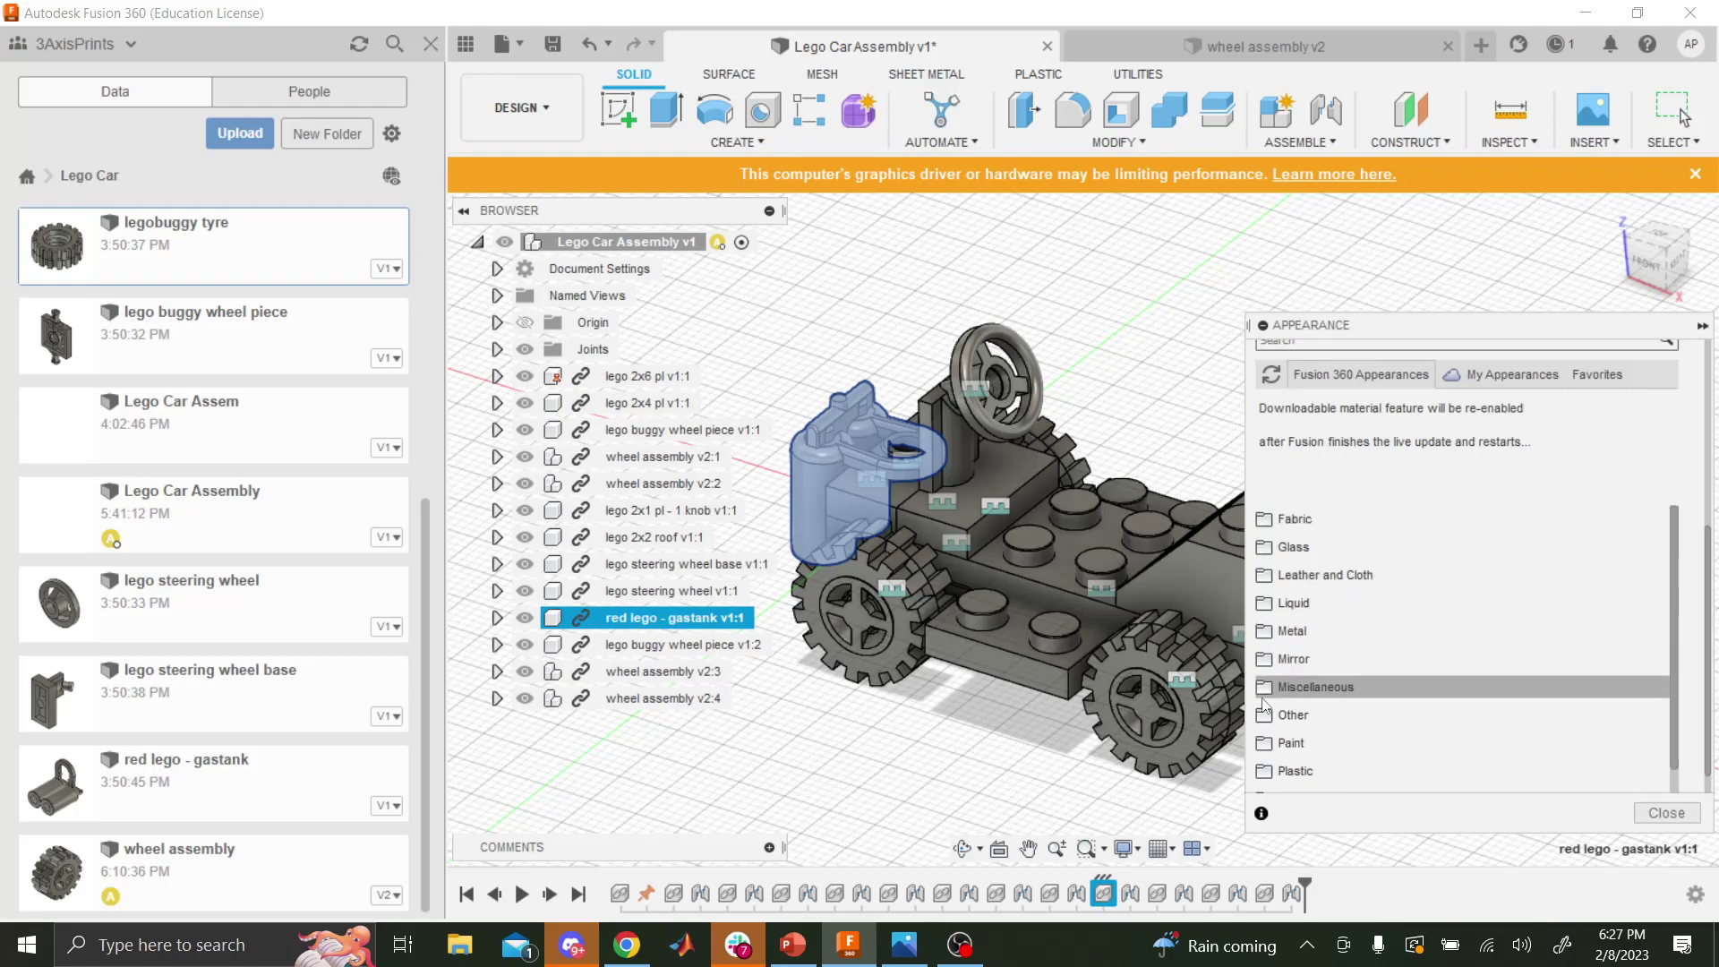
pyautogui.scroll(-2, 1289, 743)
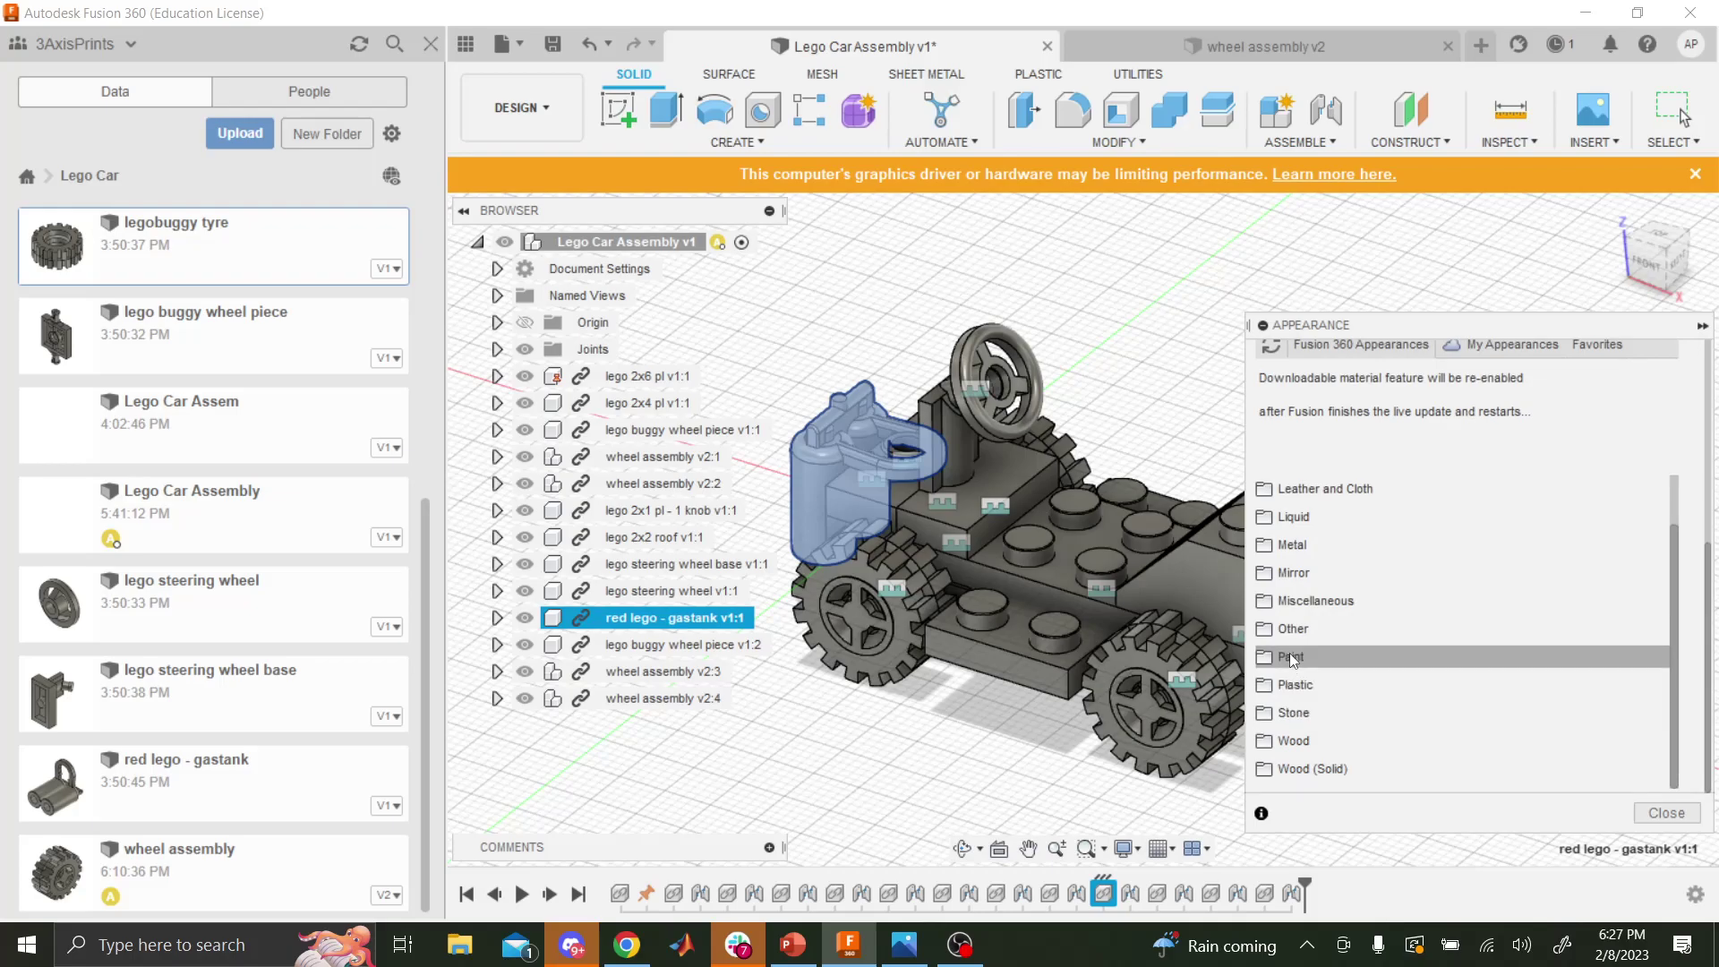
# - Expand the Paint, Plastic and Translucent categories to reveal the translucent plastic materials
pyautogui.click(1292, 658)
pyautogui.scroll(-2, 1339, 685)
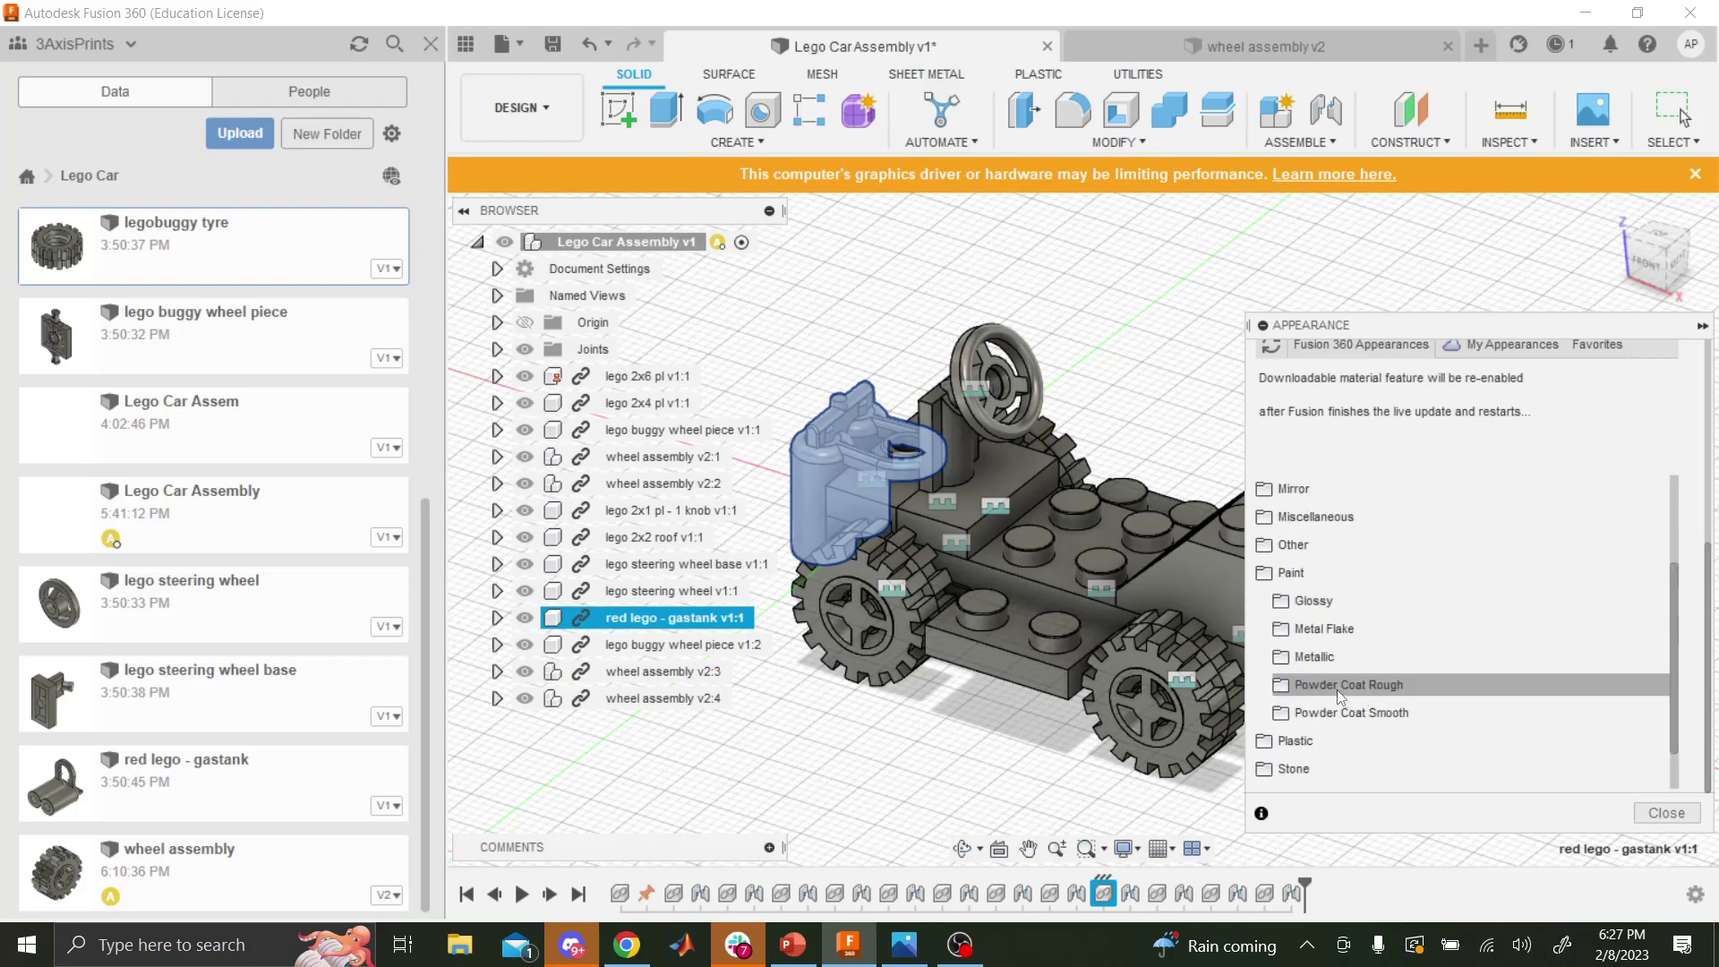
pyautogui.click(1293, 740)
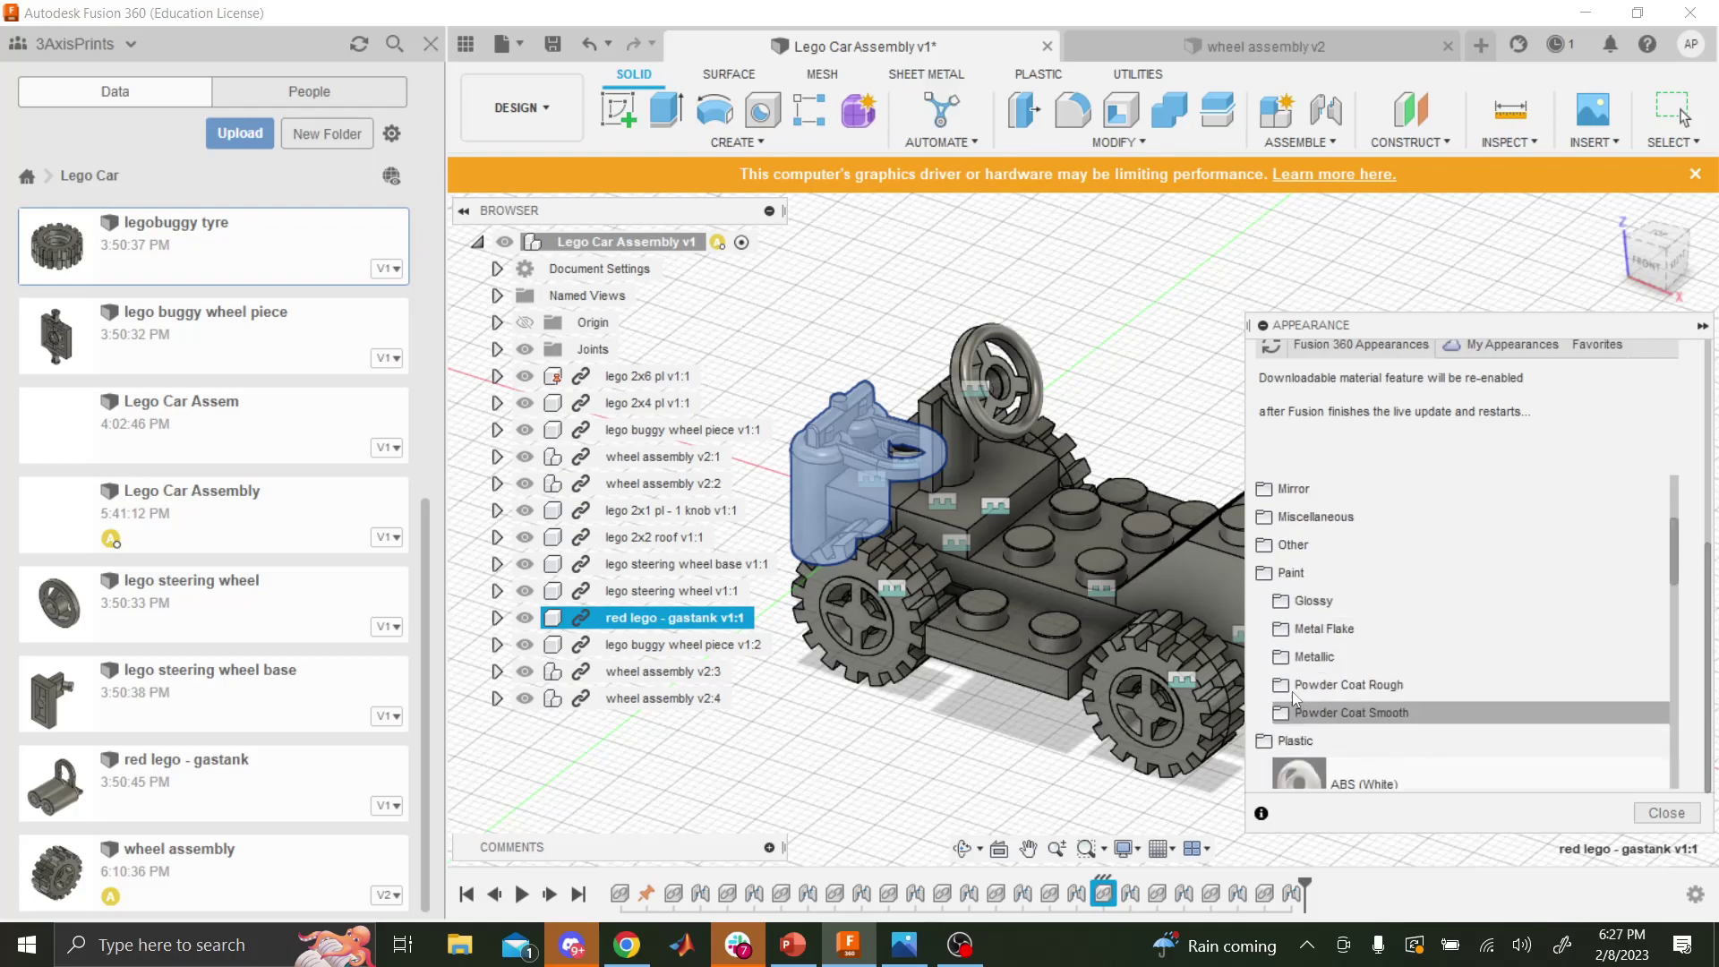
pyautogui.scroll(-10, 1295, 698)
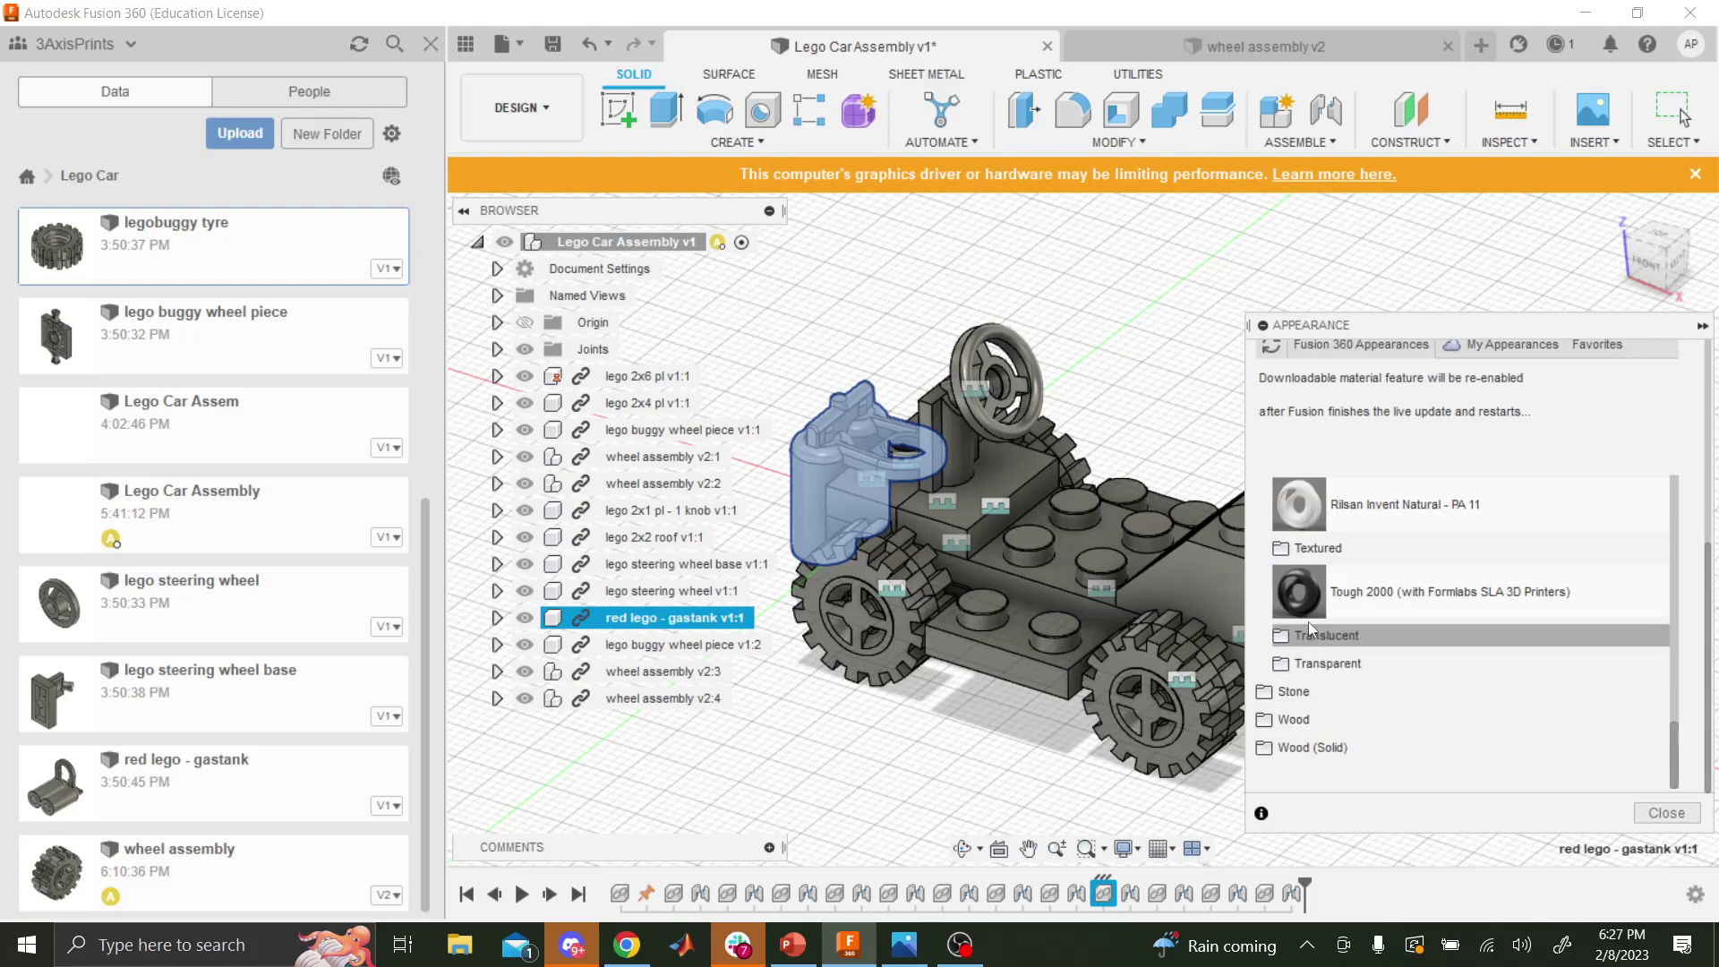
pyautogui.click(1308, 621)
pyautogui.scroll(-2, 1370, 654)
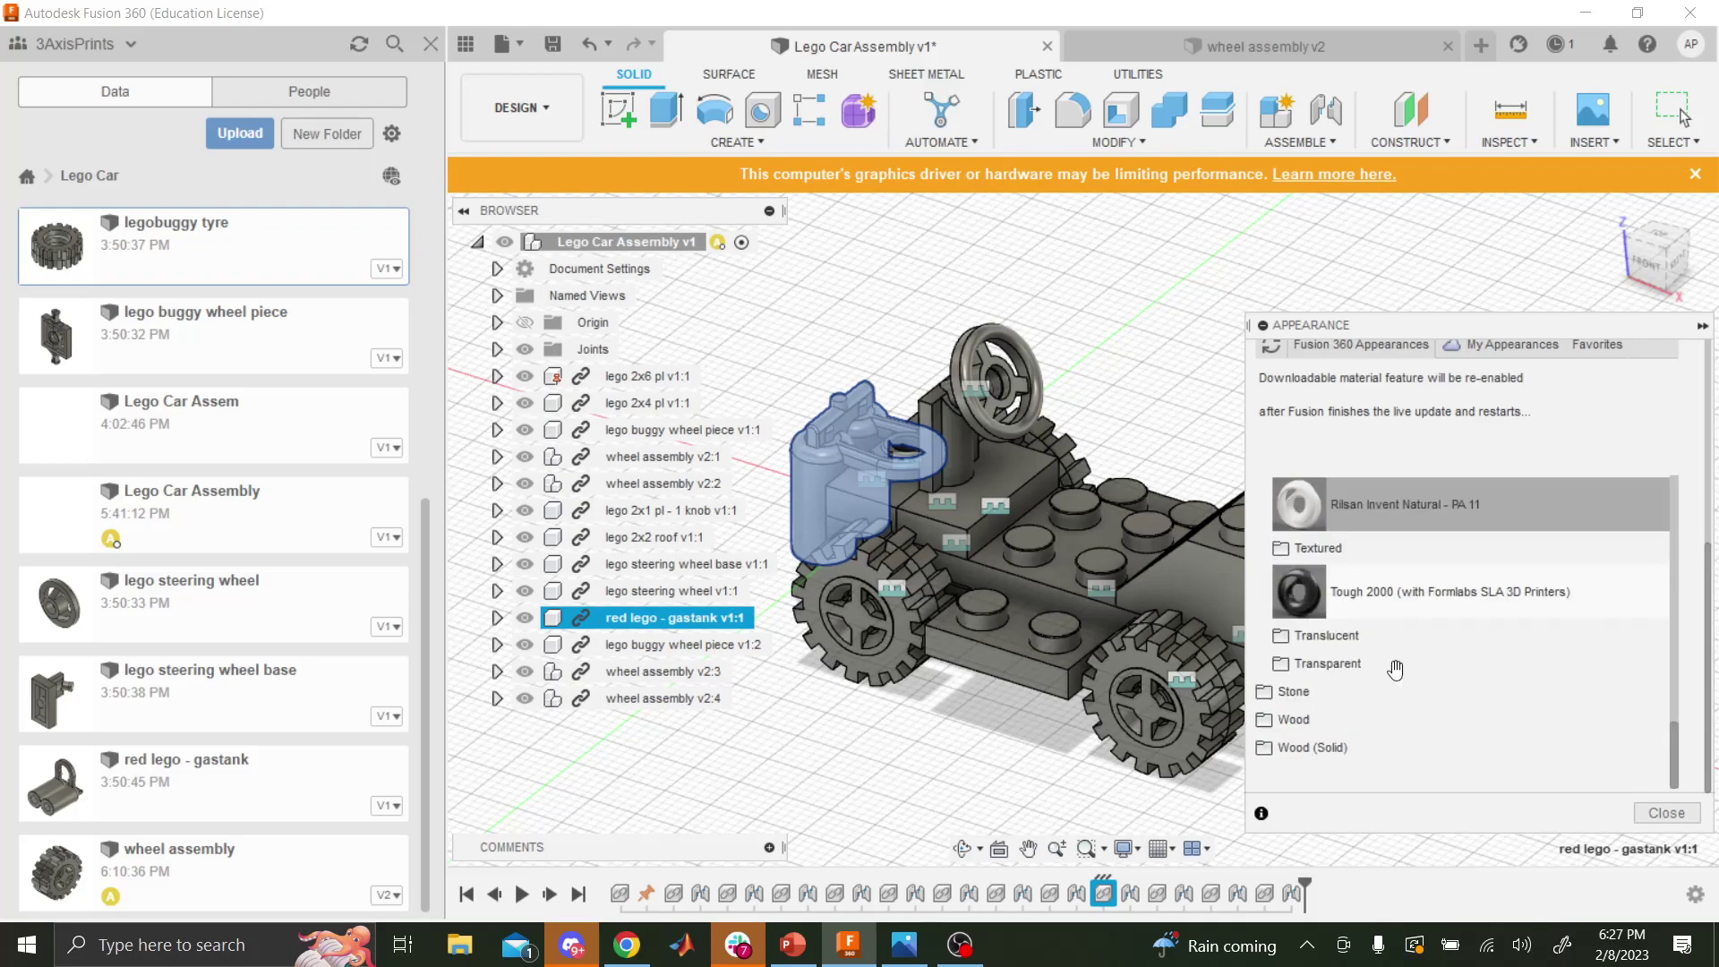
pyautogui.click(1364, 643)
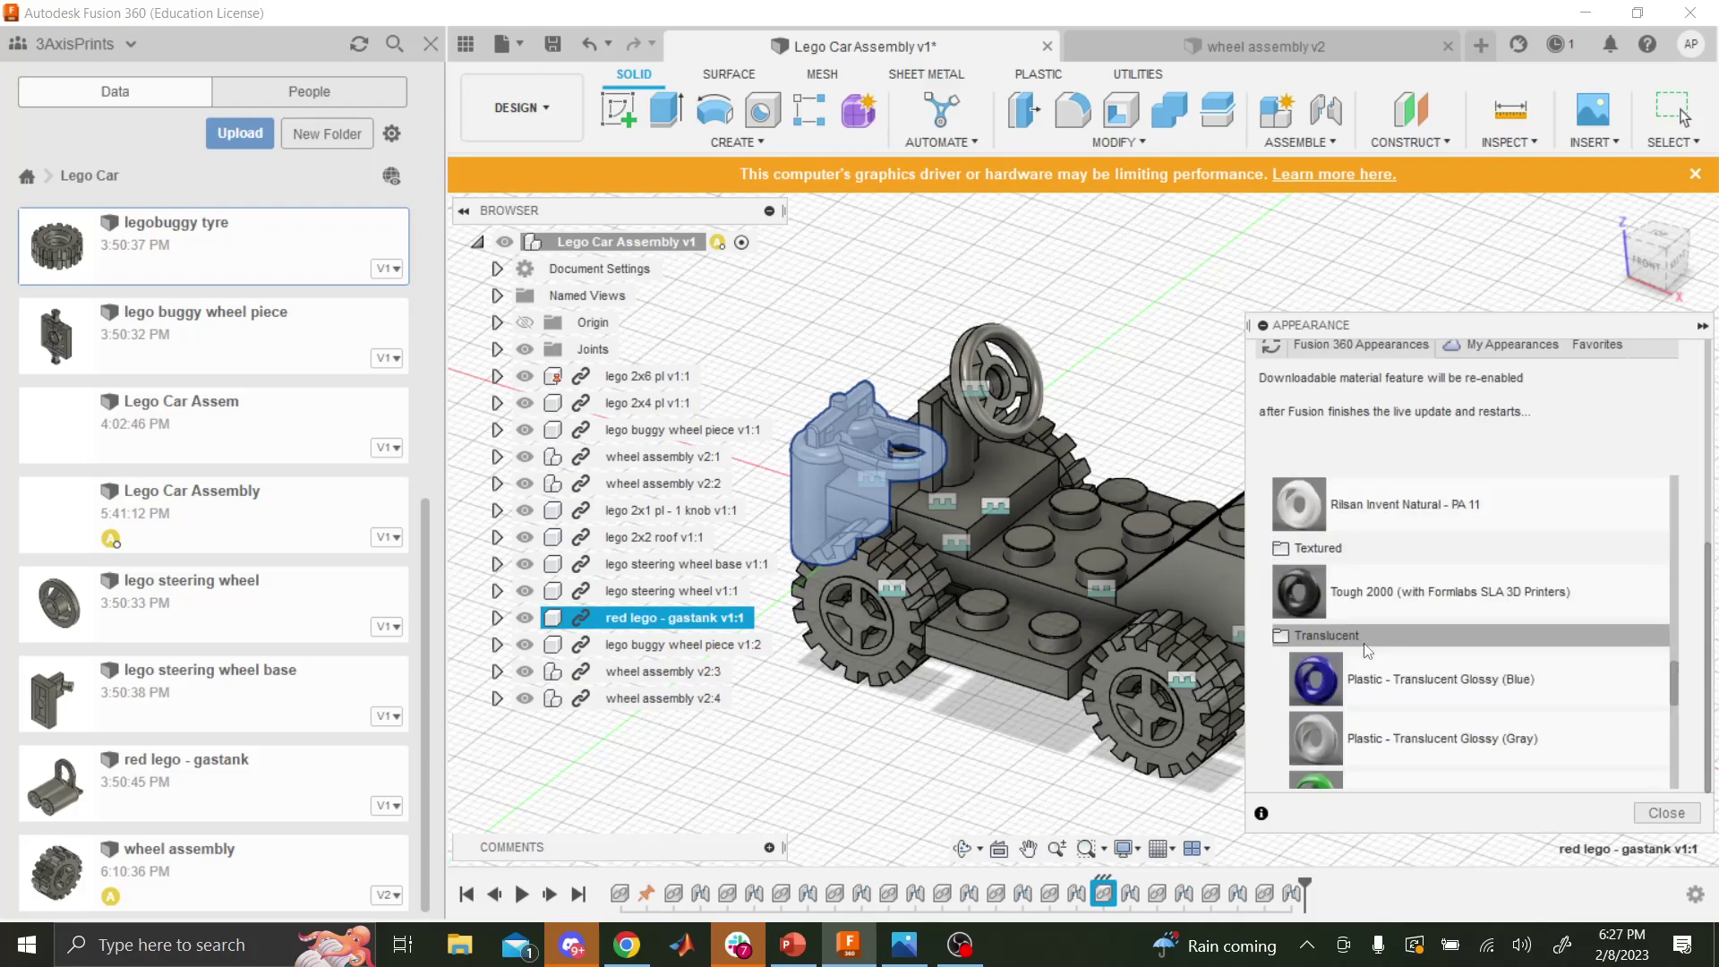
pyautogui.scroll(-3, 1368, 651)
# - Apply Plastic - Translucent Glossy (Red) to the gastank
pyautogui.moveTo(1370, 582); pyautogui.dragTo(684, 618)
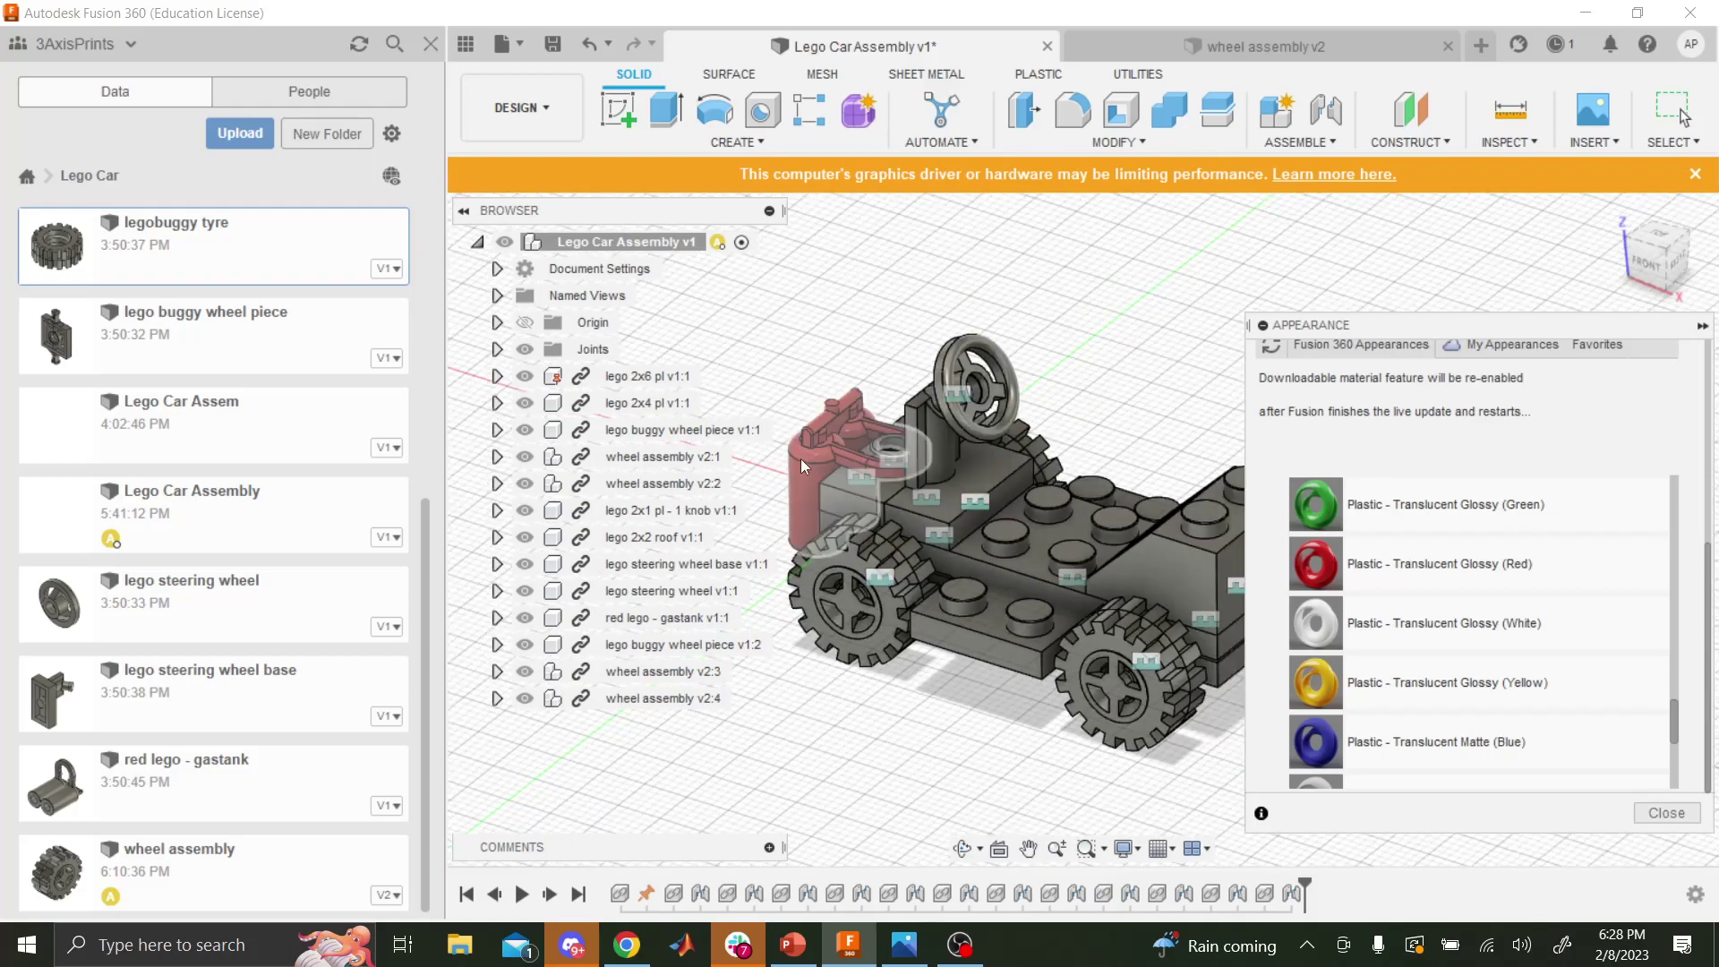
pyautogui.scroll(1, 928, 497)
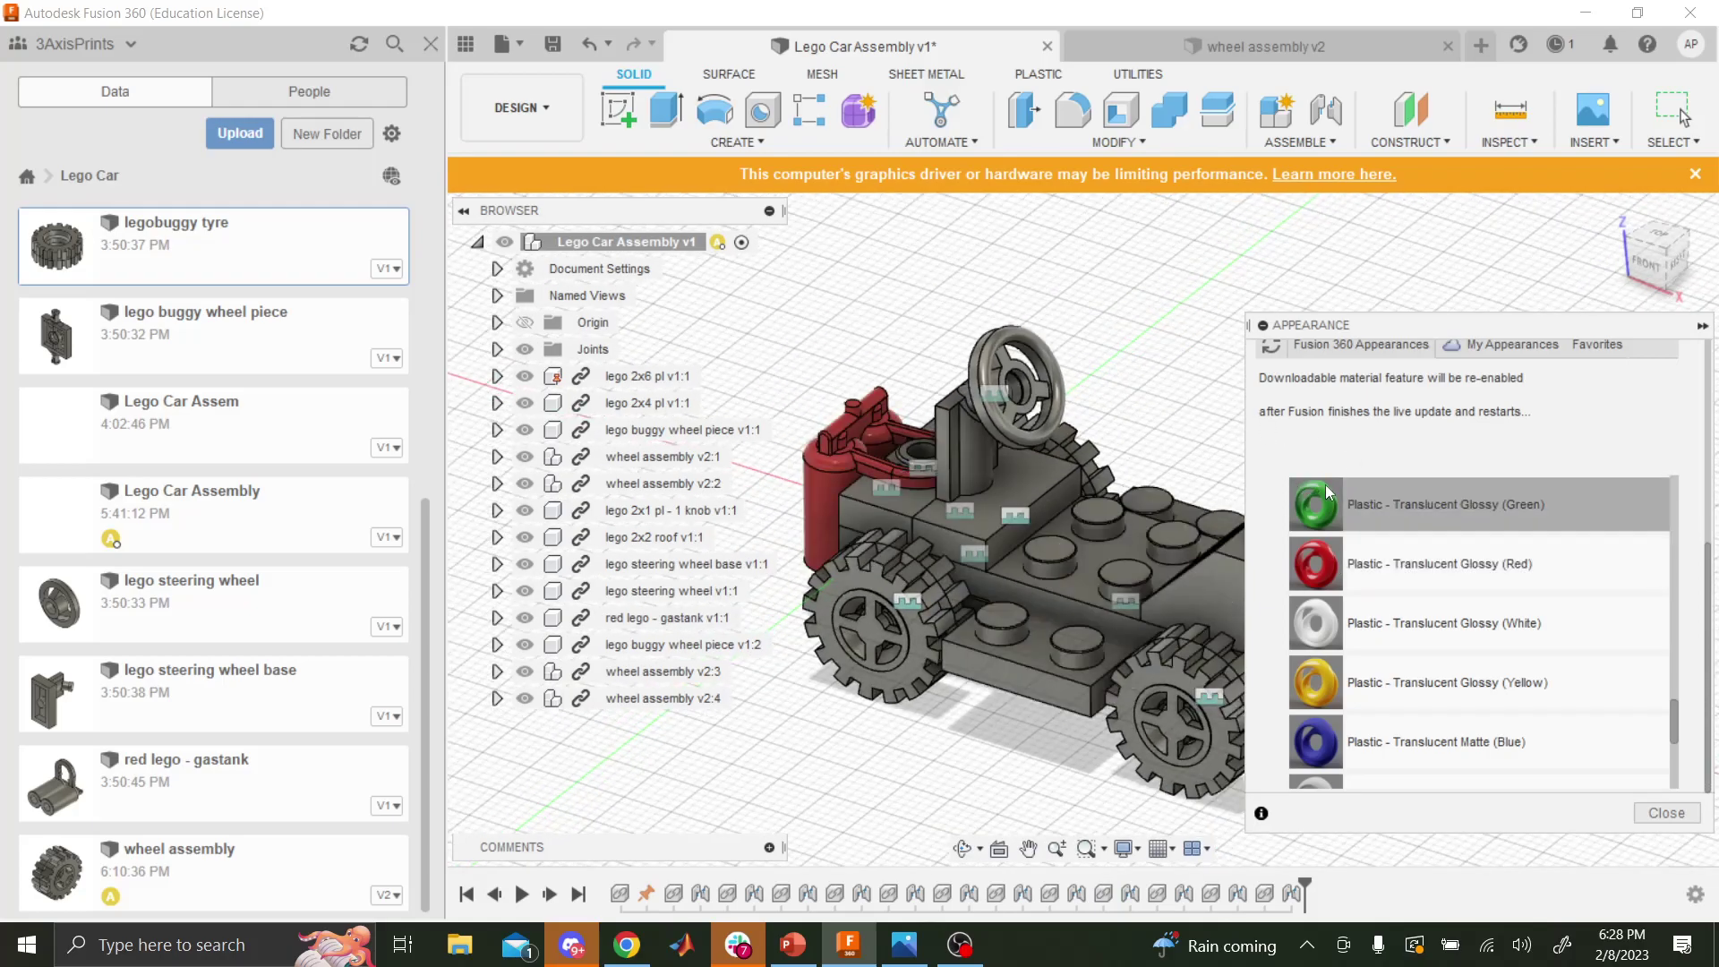
pyautogui.scroll(-3, 1334, 502)
# - Apply Translucent Matte (Gray) to the 2x6 plate and Tough 2000 to the right front wheel
pyautogui.moveTo(1469, 635); pyautogui.dragTo(1001, 535)
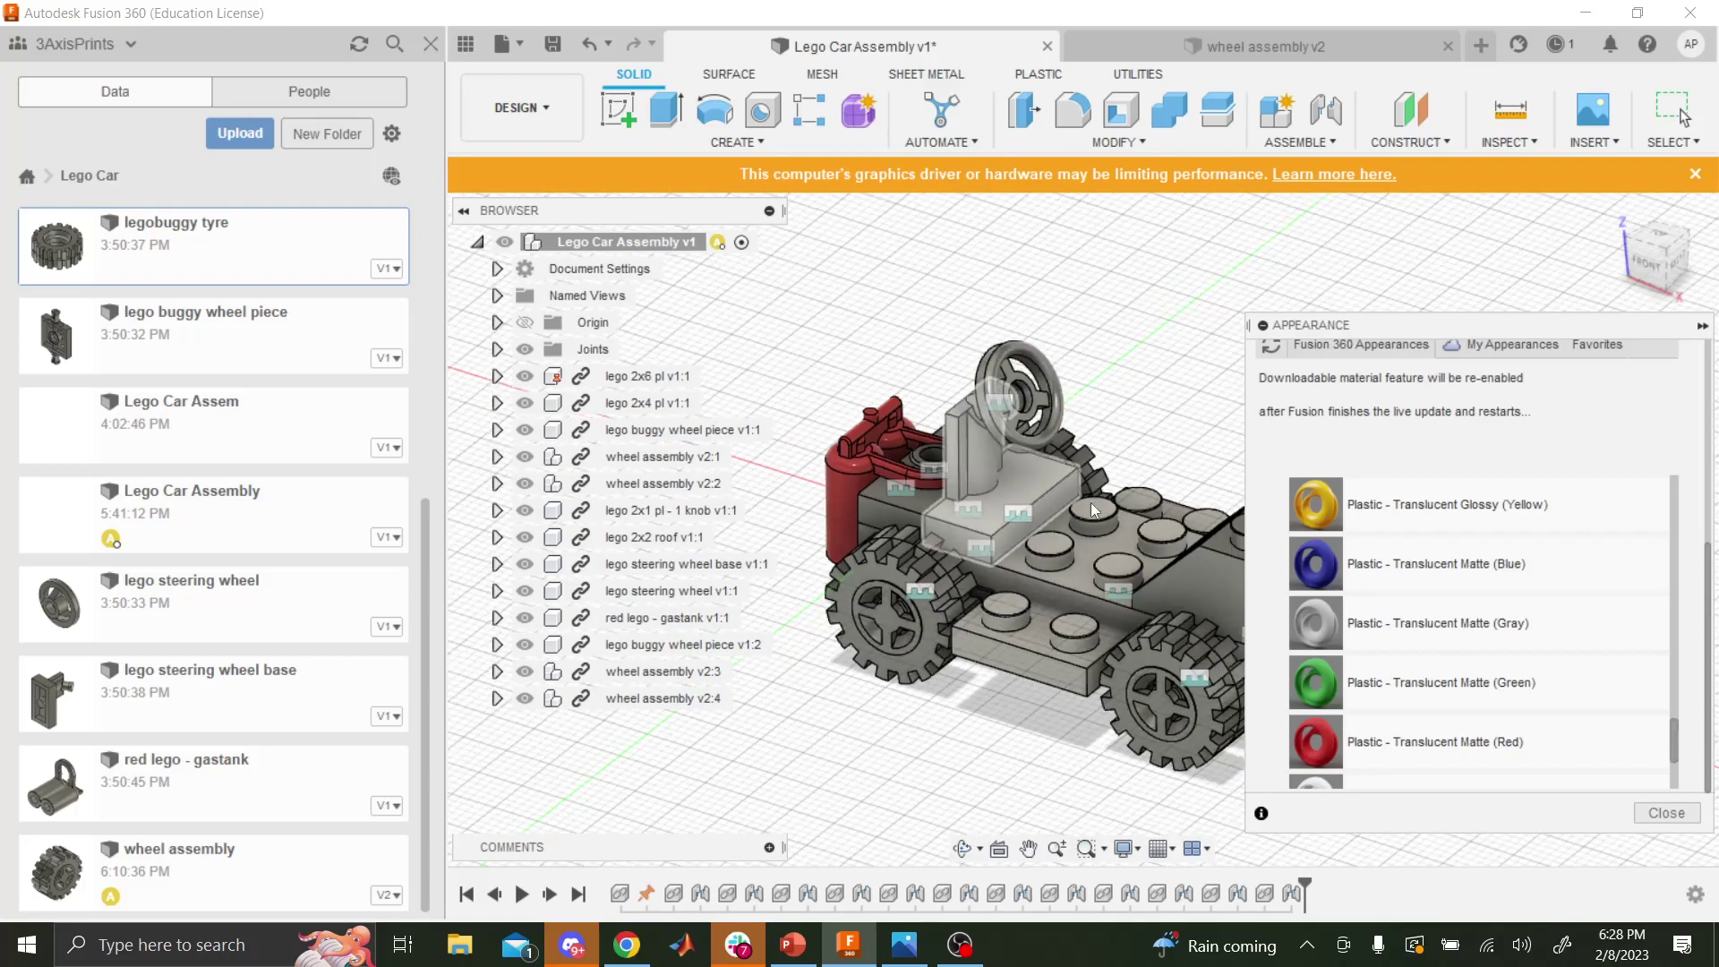
pyautogui.scroll(2, 1091, 502)
pyautogui.scroll(3, 1573, 662)
pyautogui.scroll(5, 1573, 661)
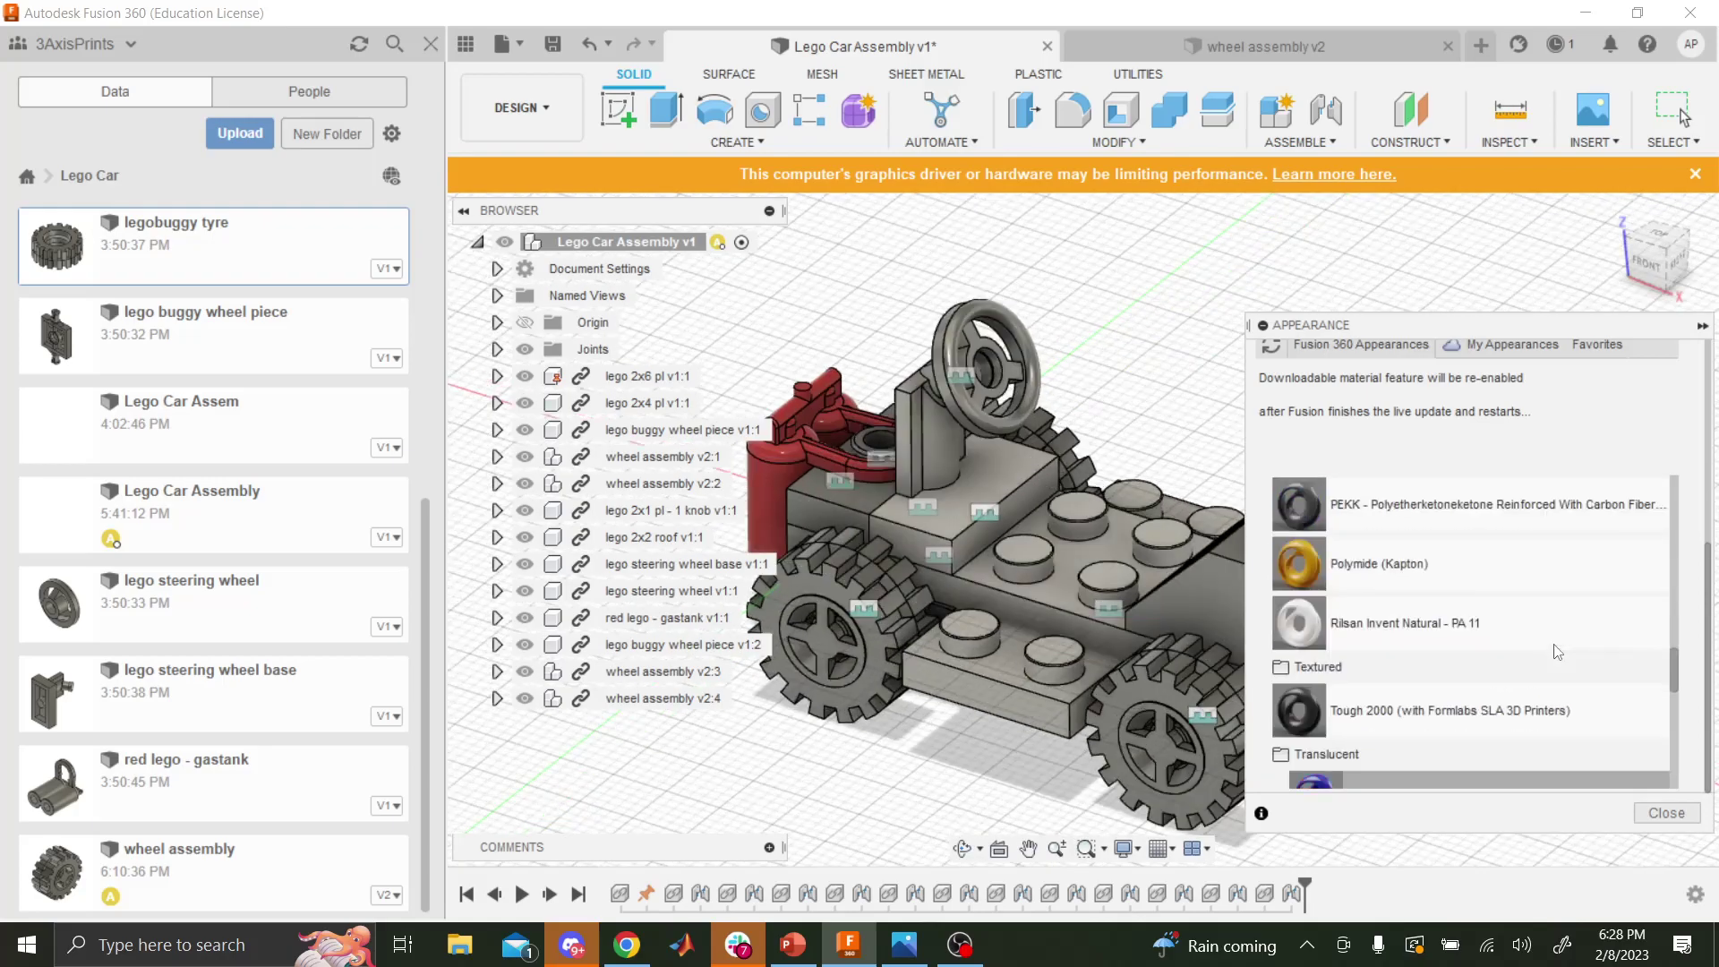
pyautogui.scroll(-7, 1510, 698)
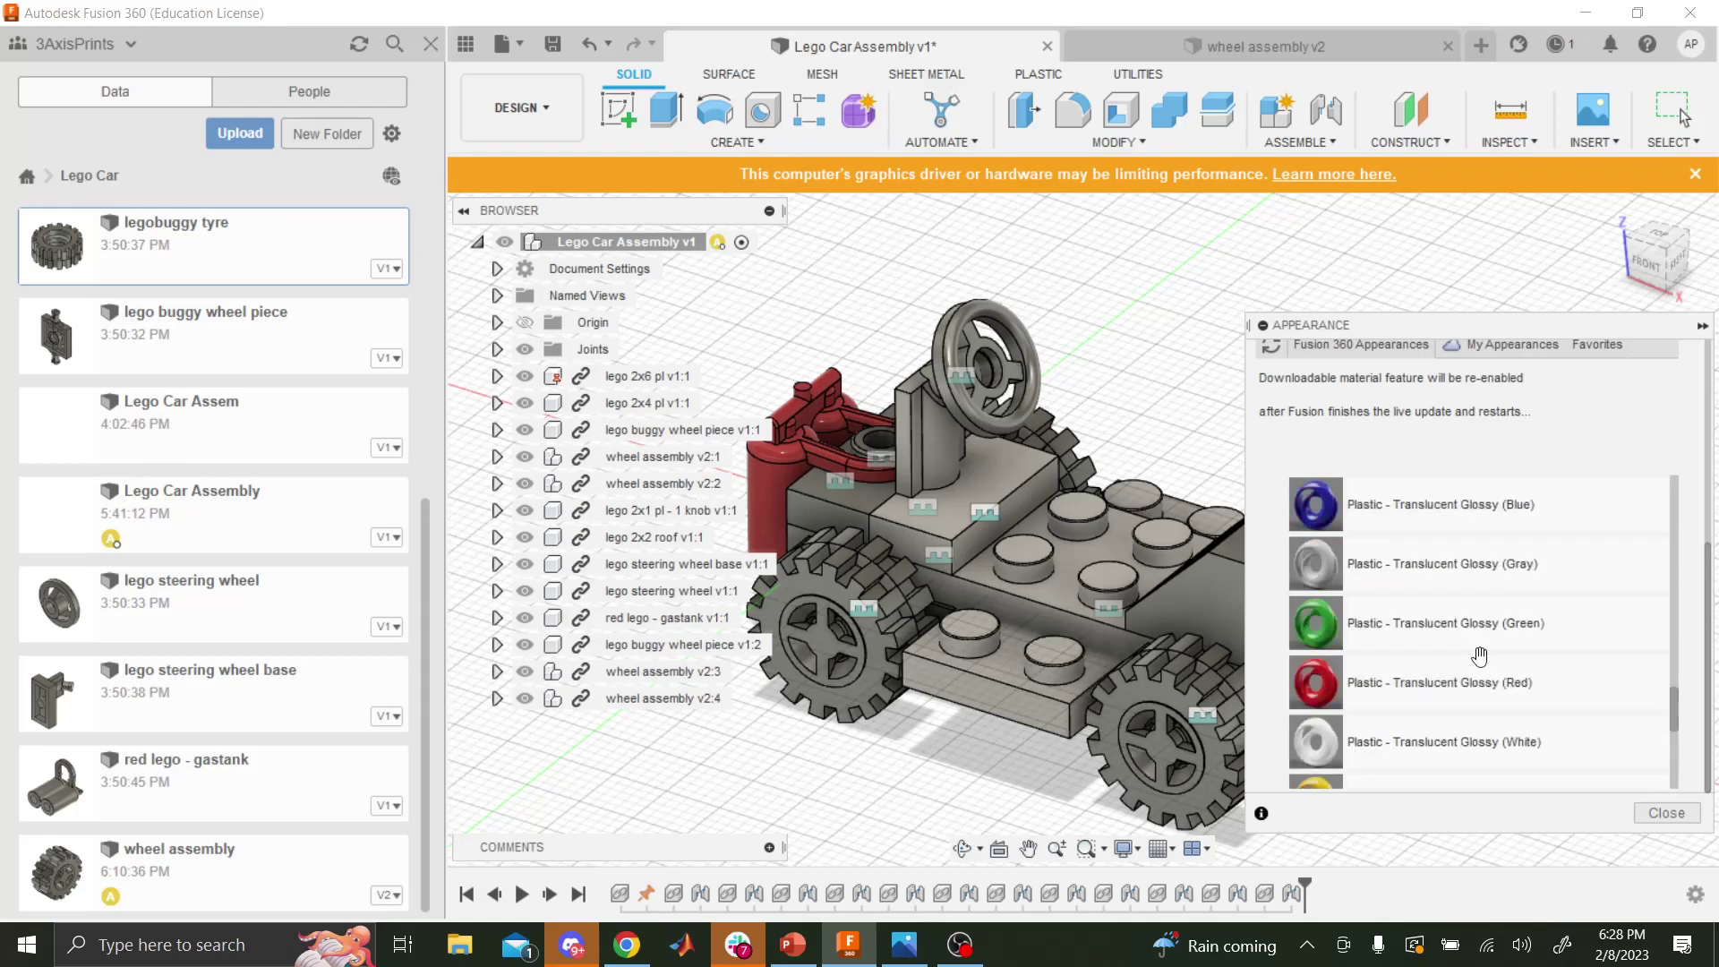
pyautogui.scroll(3, 1473, 636)
pyautogui.moveTo(1427, 538); pyautogui.dragTo(888, 625)
pyautogui.moveTo(1451, 538); pyautogui.dragTo(1191, 695)
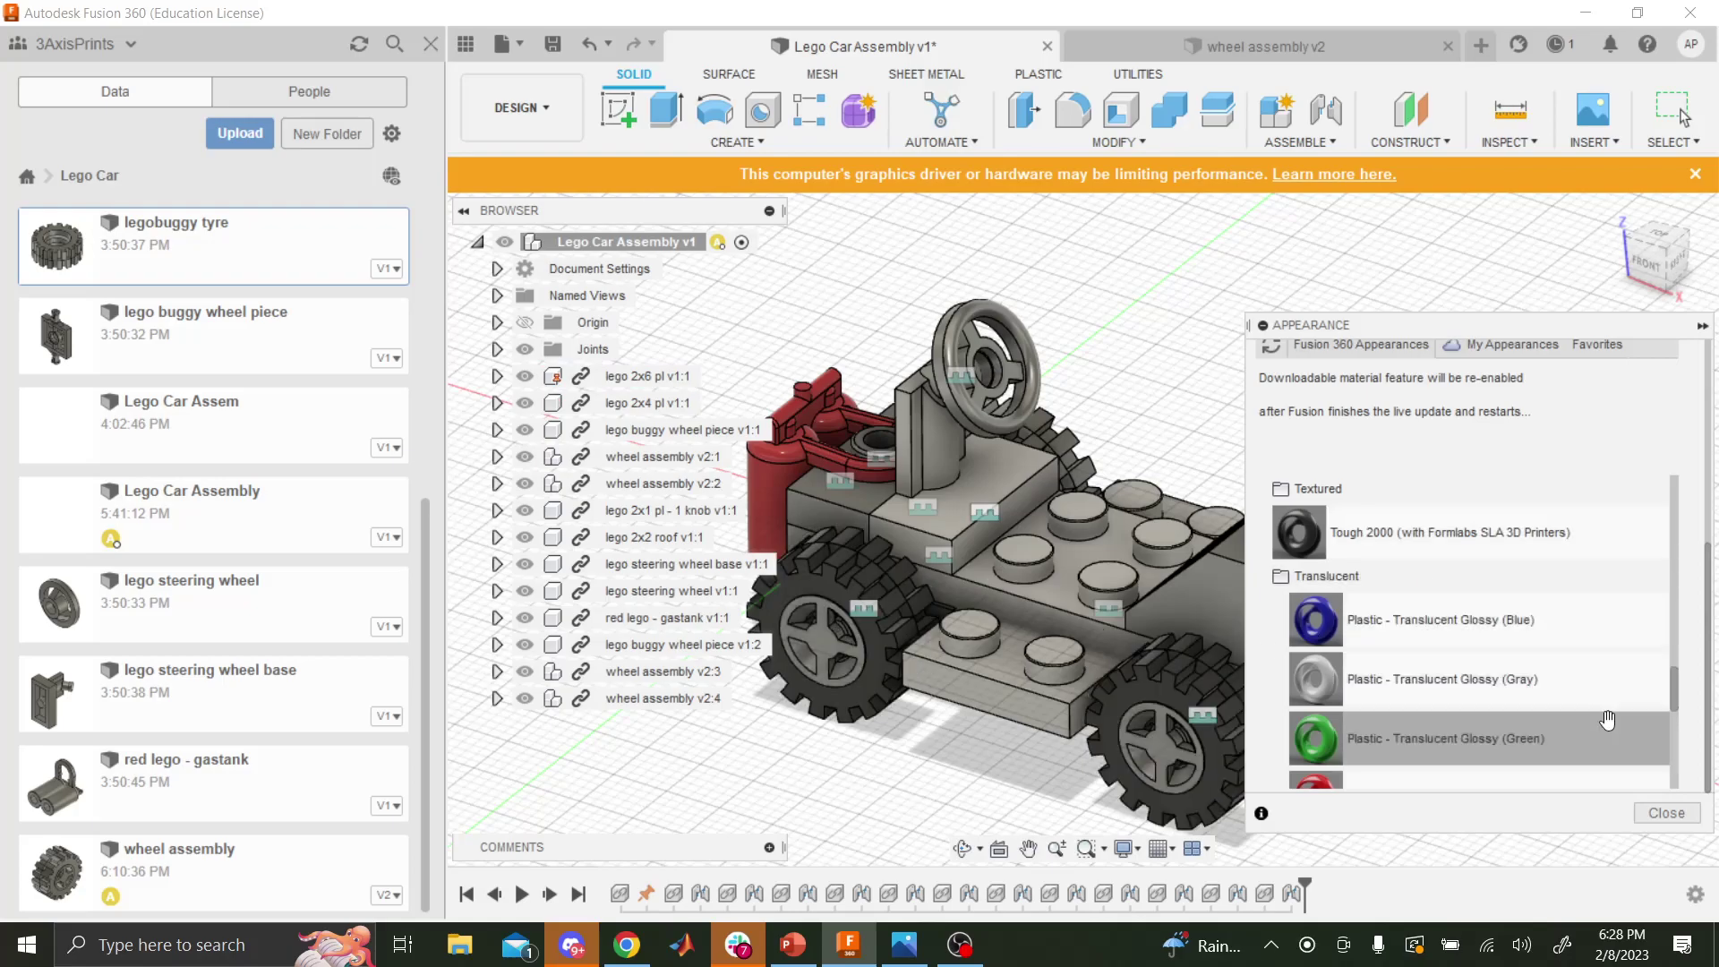
# - Close the Appearance library, briefly switch to the Fusion Team web page, then return to Fusion 360
pyautogui.click(1666, 813)
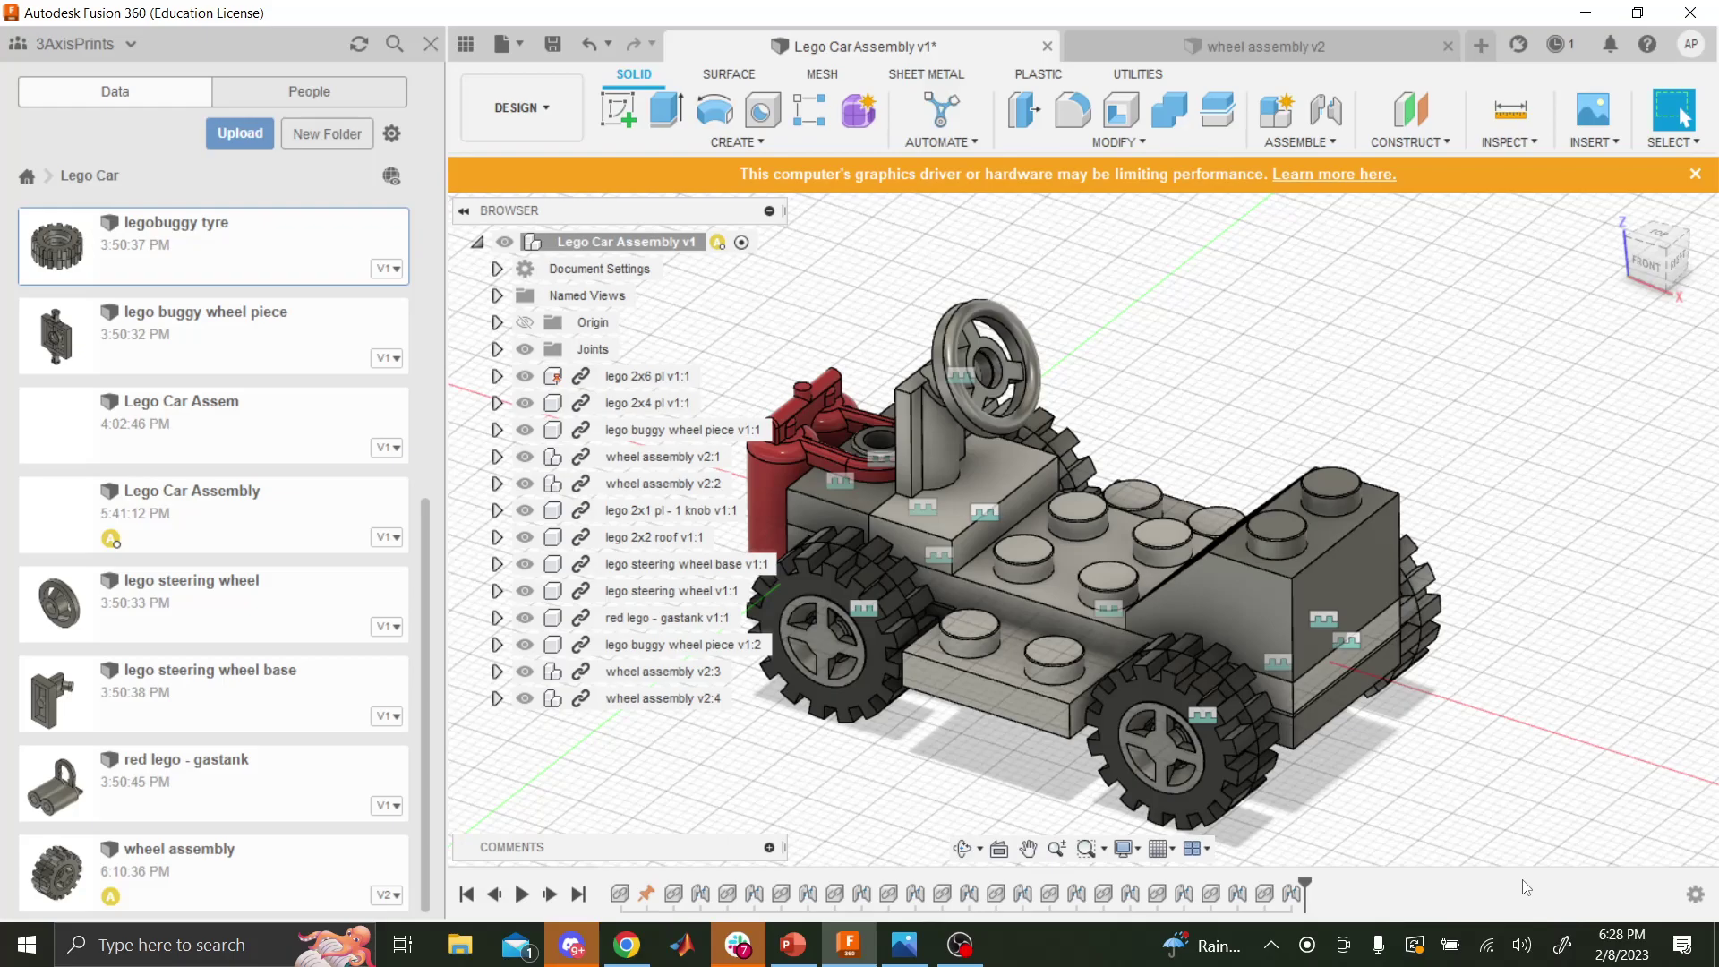
pyautogui.click(629, 940)
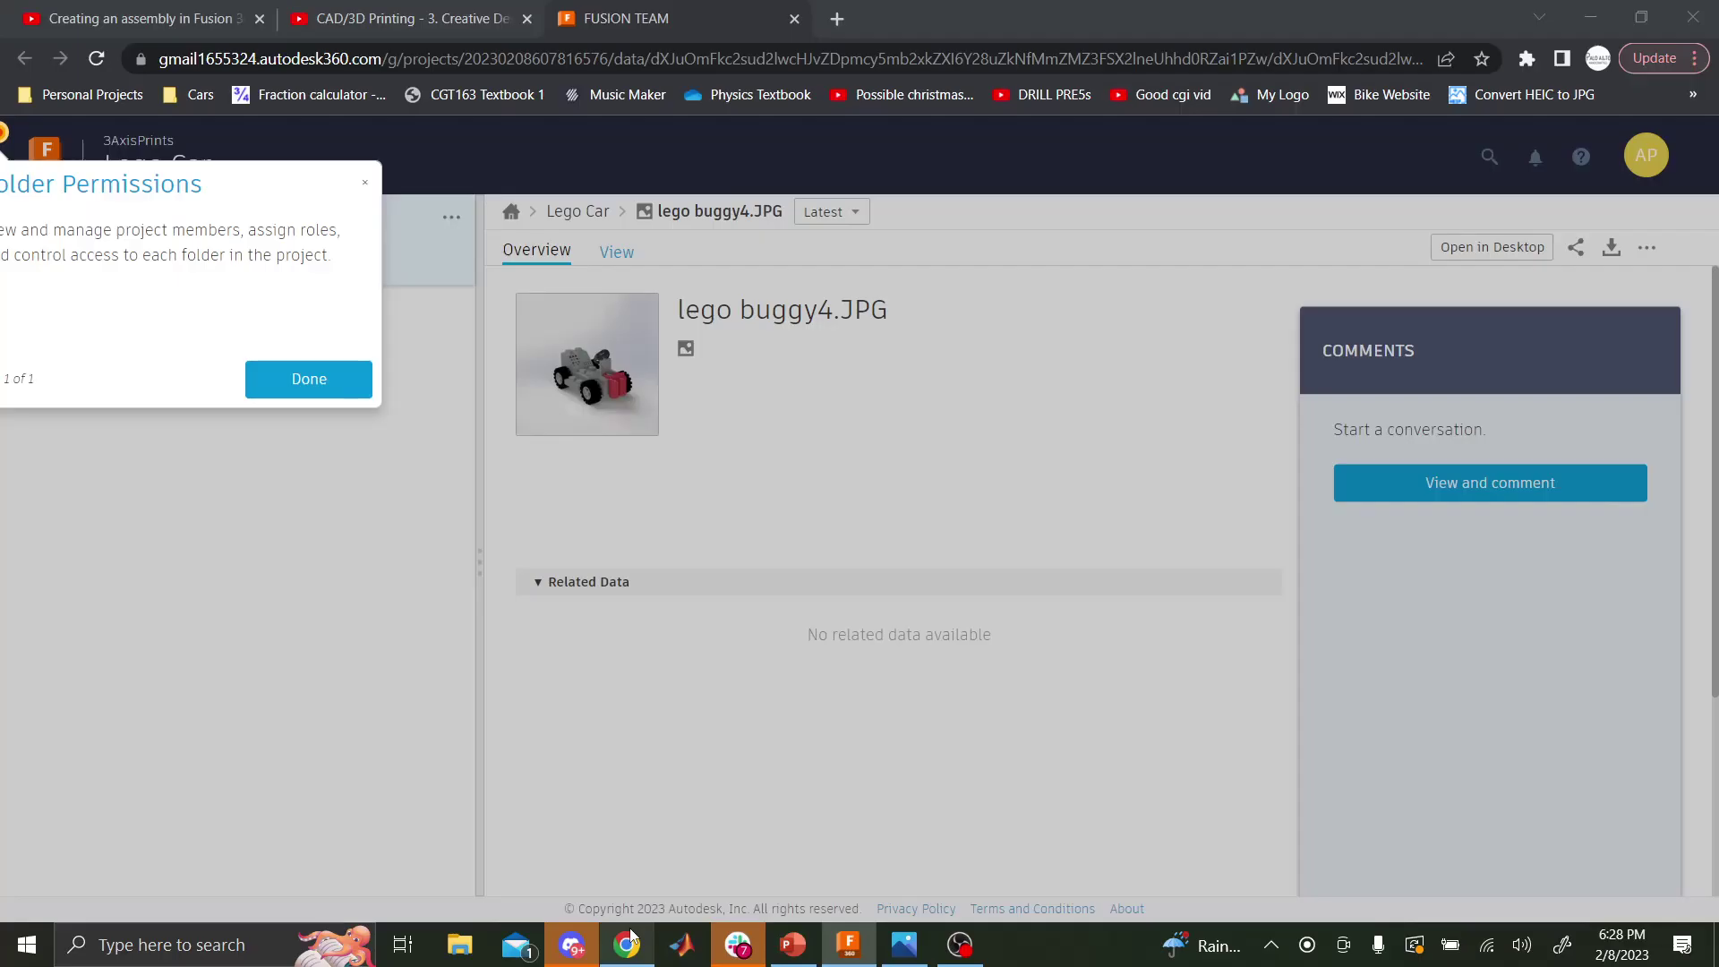
pyautogui.click(631, 940)
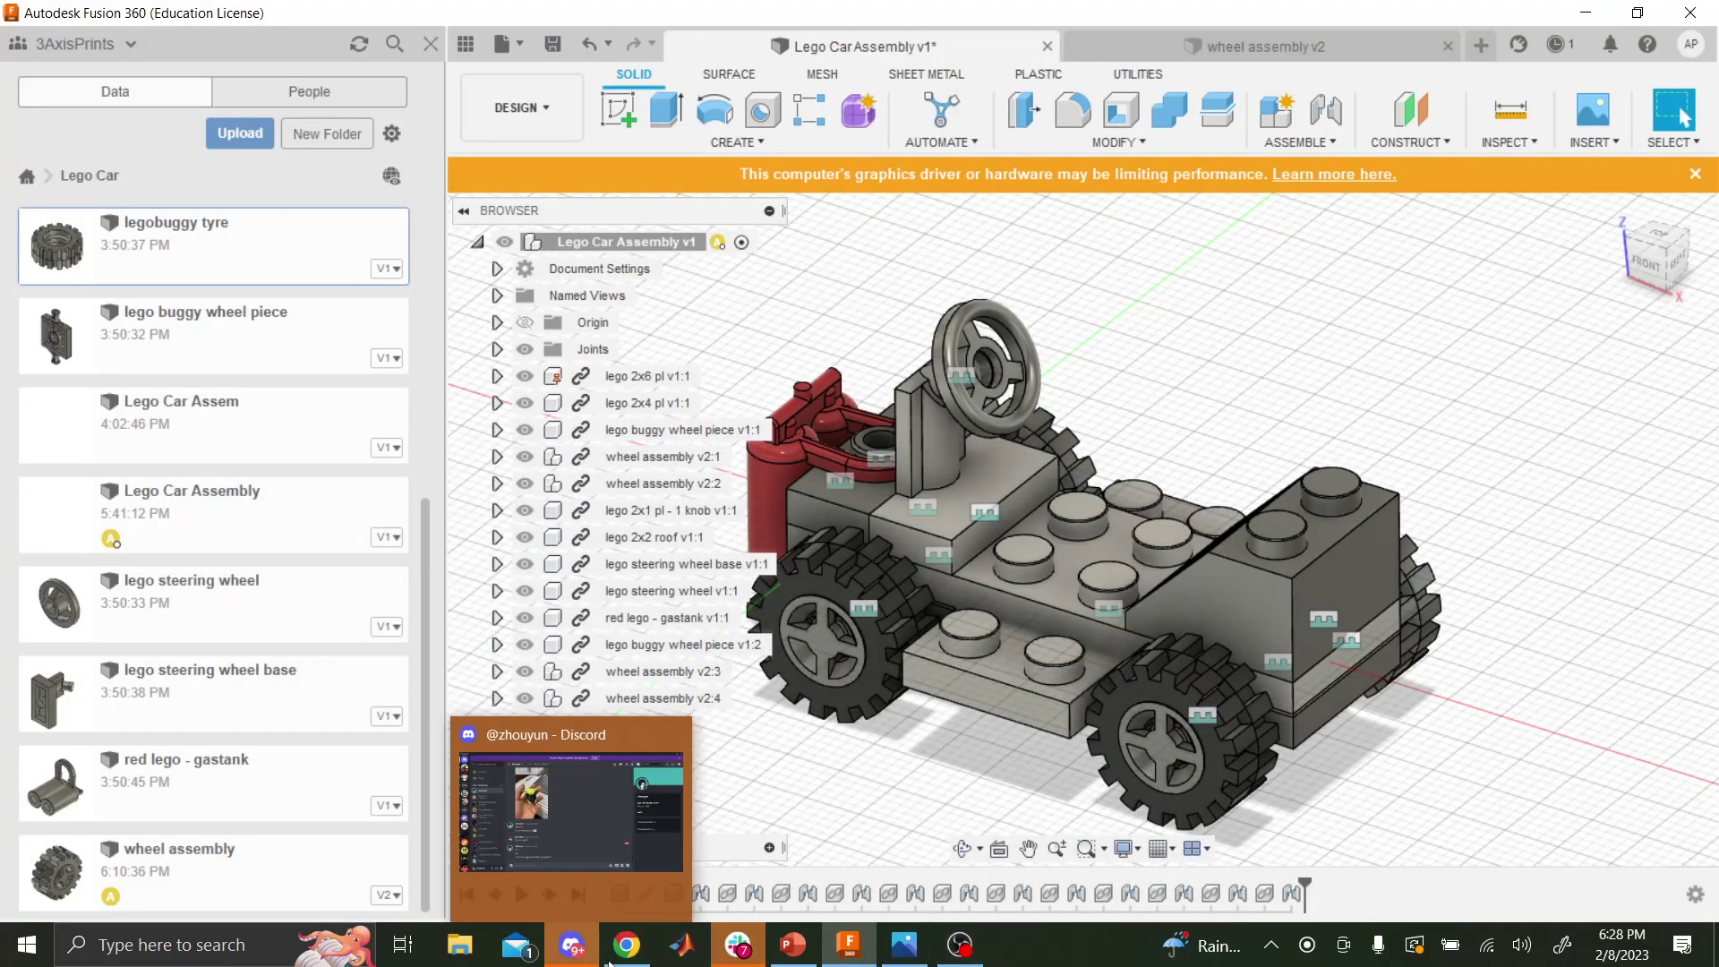
pyautogui.moveTo(609, 963)
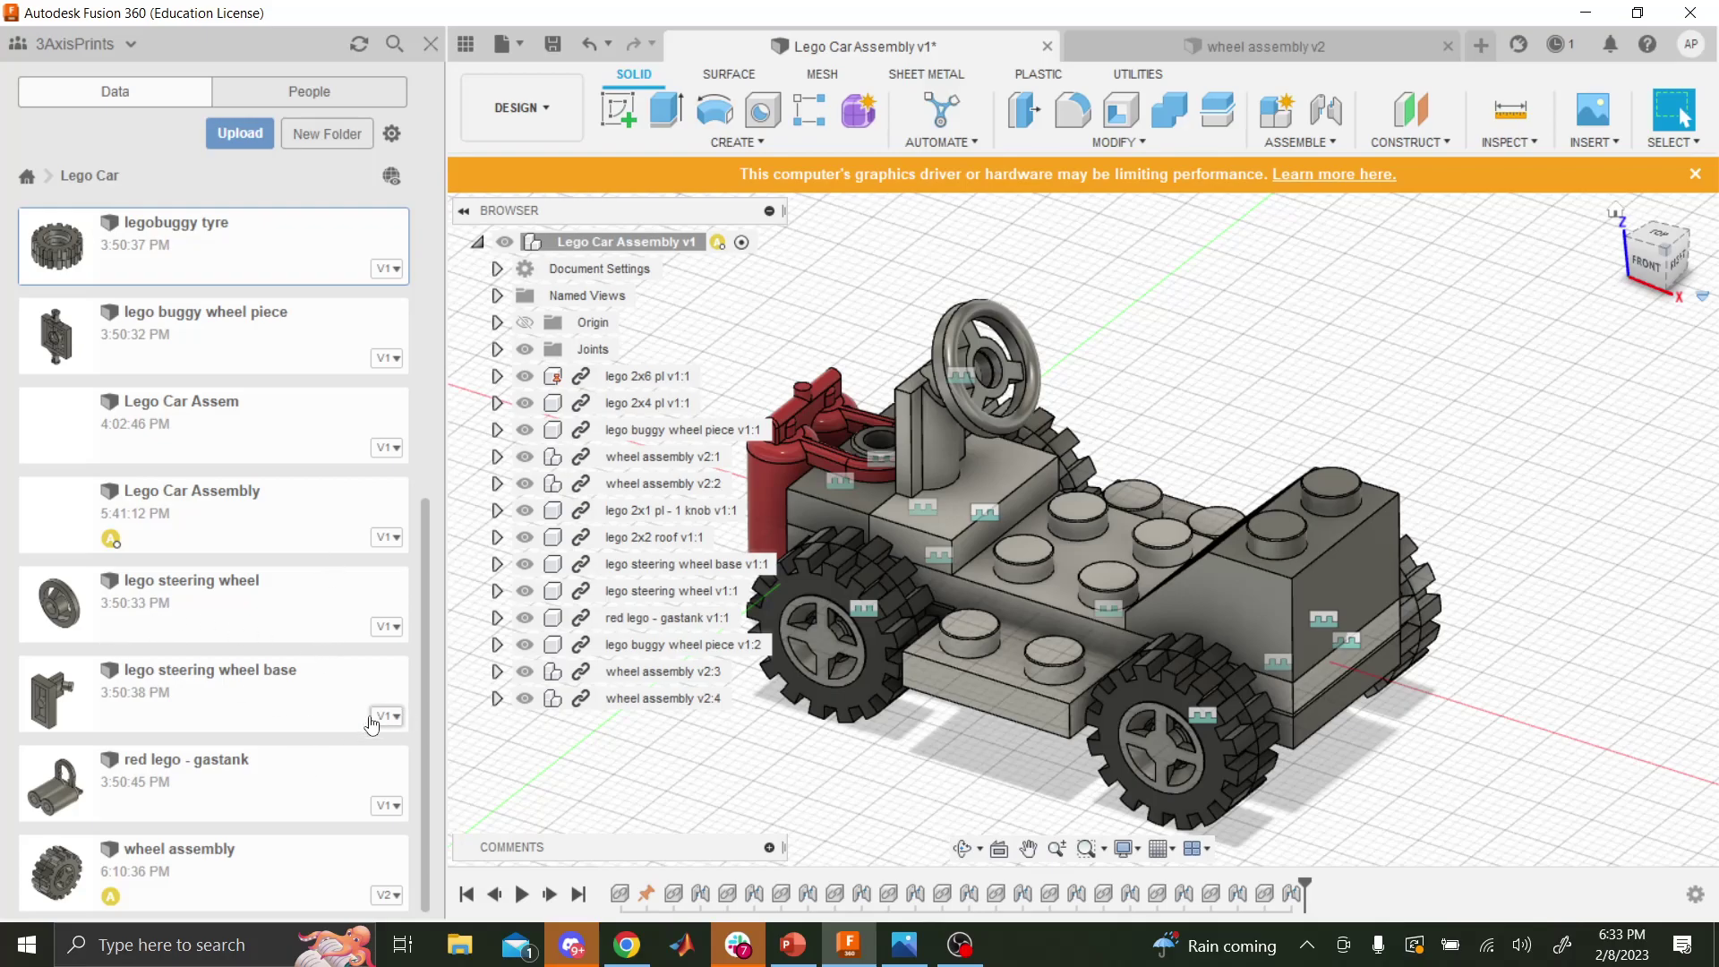
pyautogui.scroll(5, 347, 460)
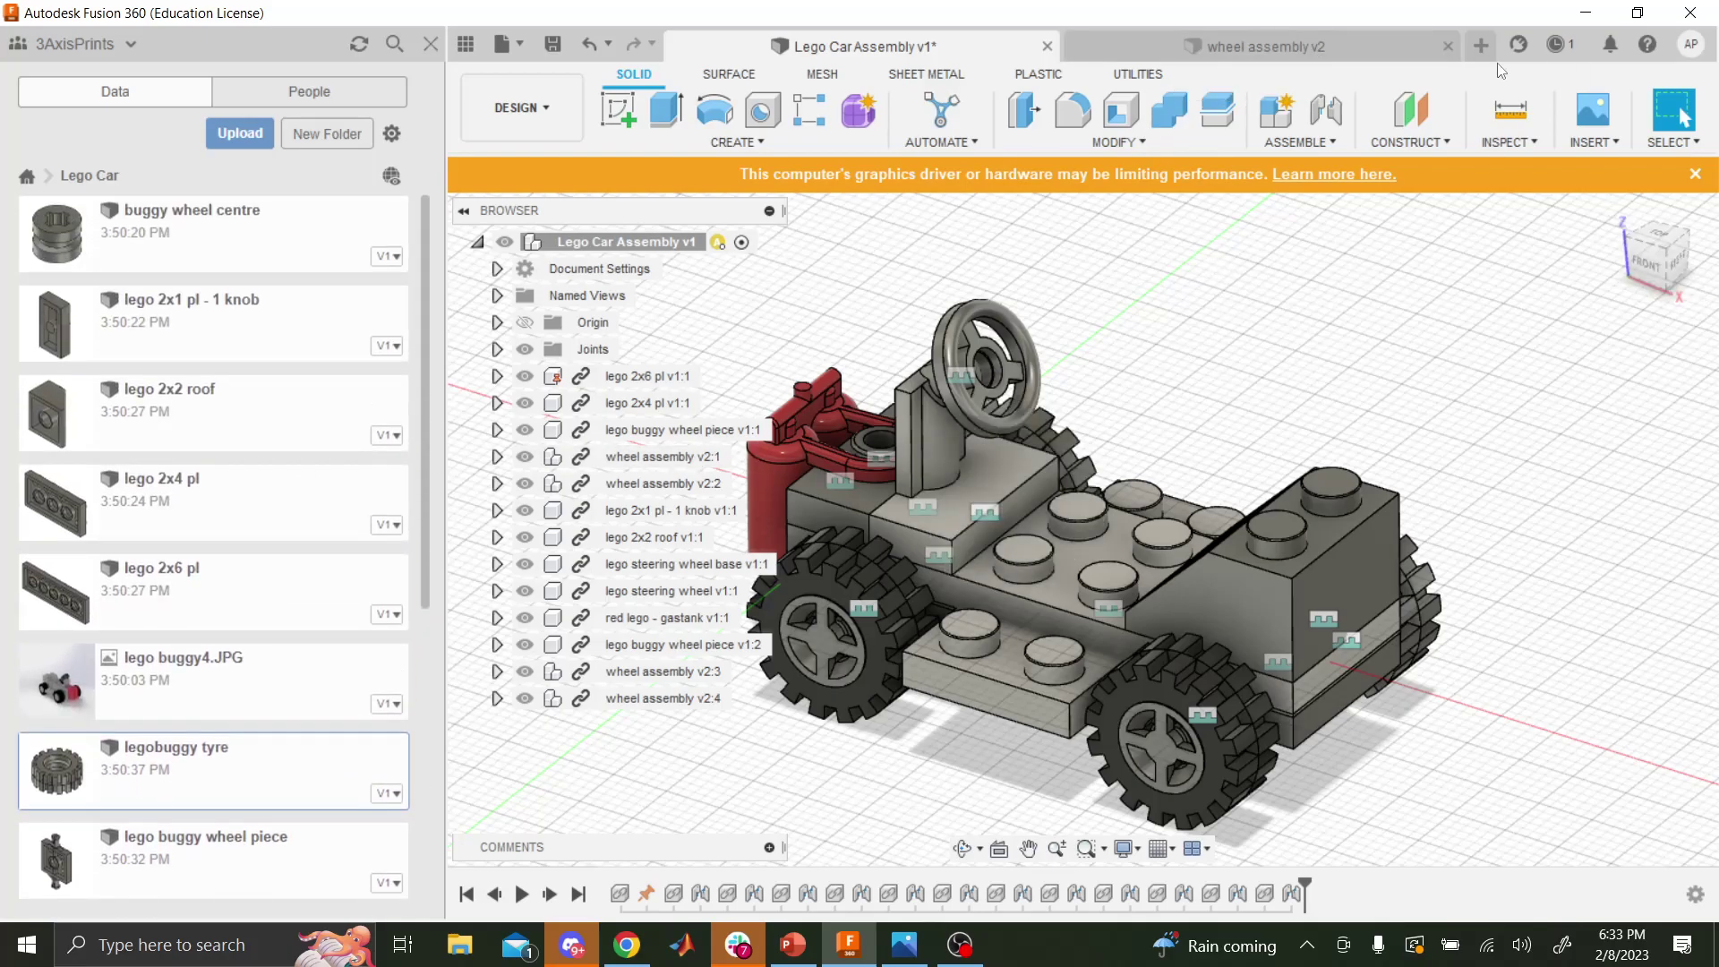
# - Create a new design and save it as 'fountain' in the Lego Car project
pyautogui.click(1480, 45)
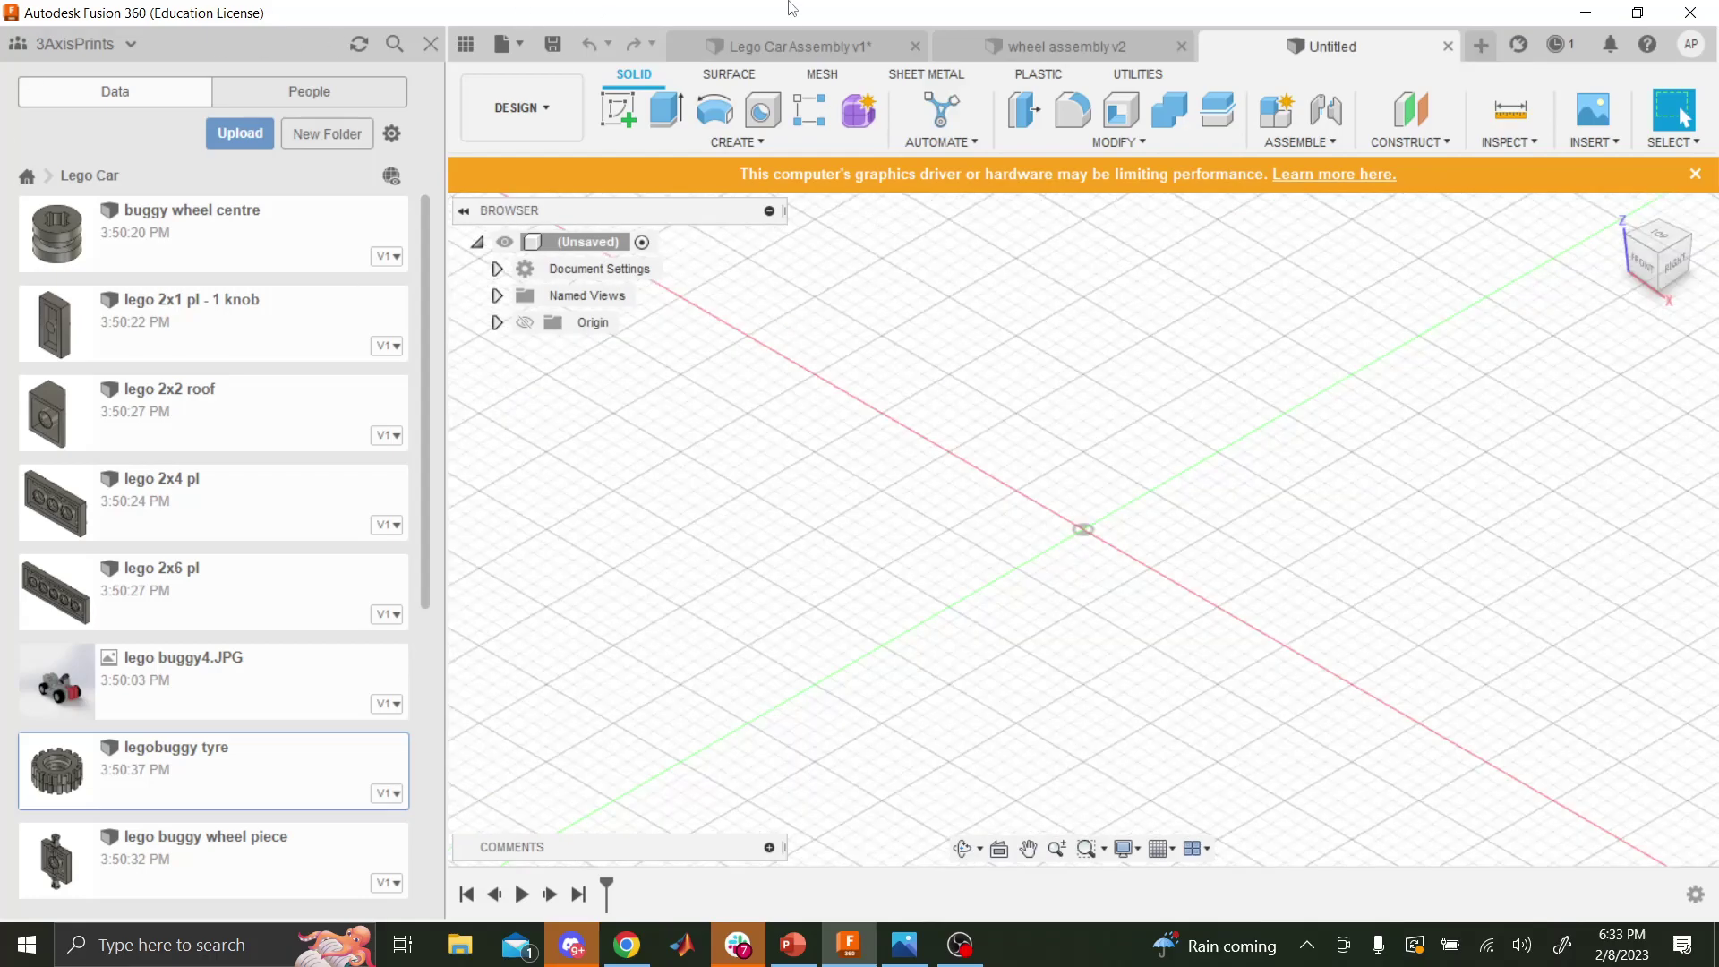
pyautogui.click(555, 57)
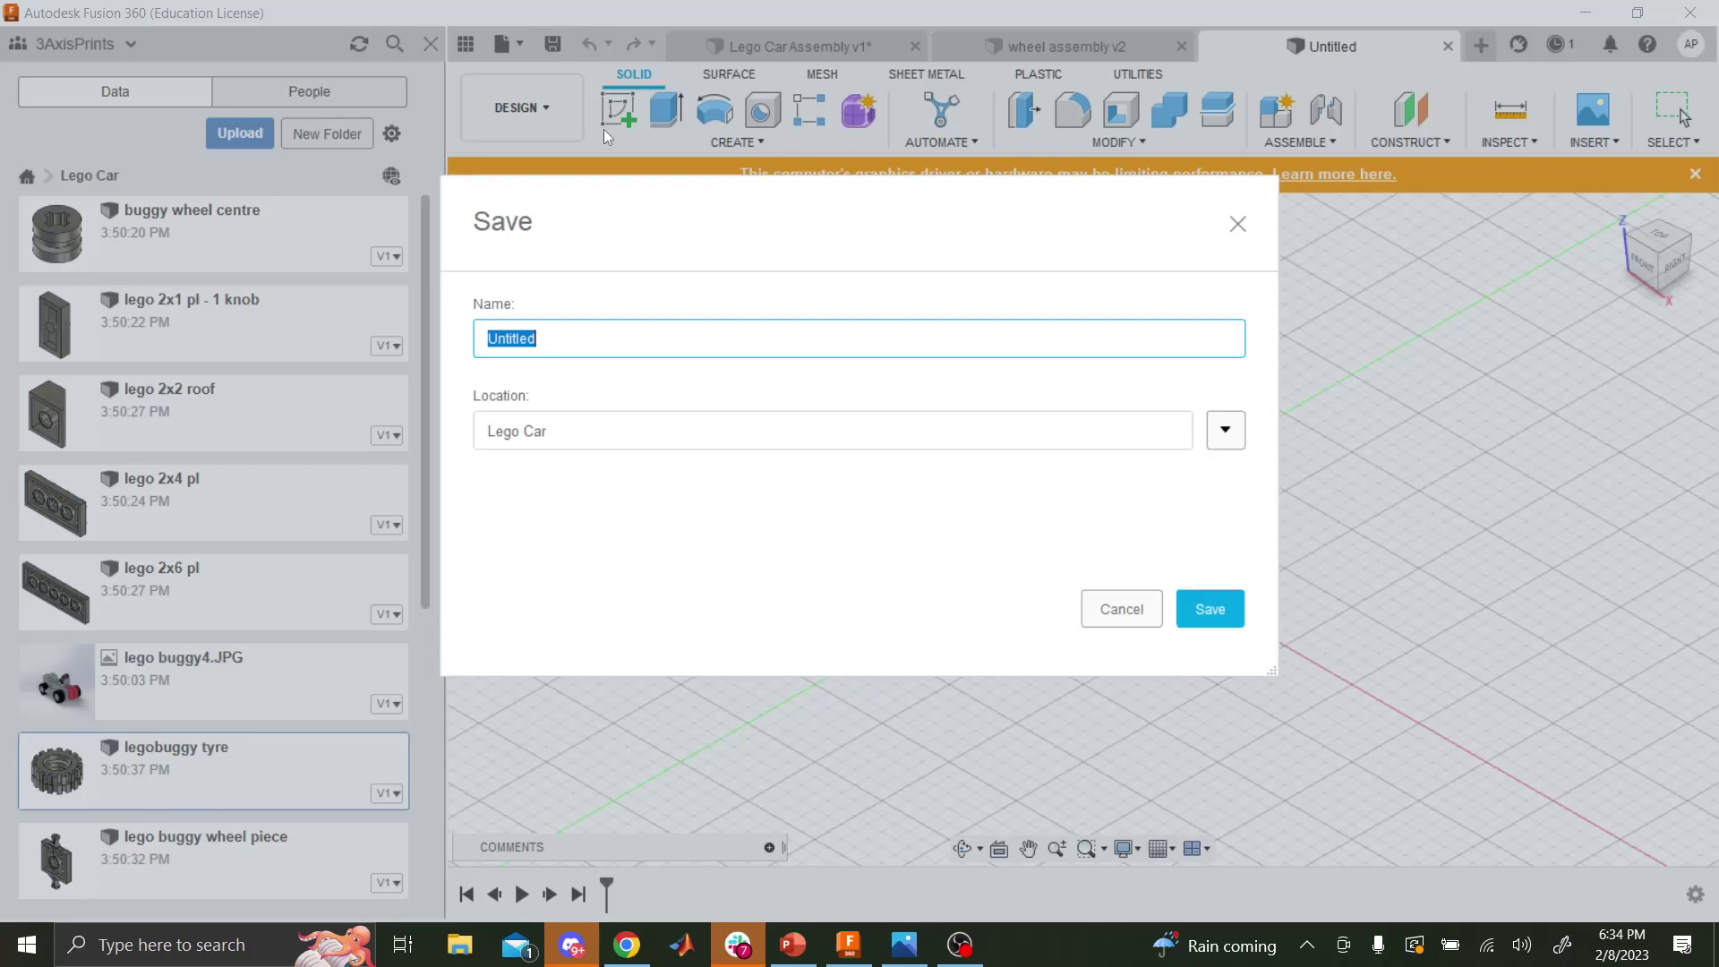
pyautogui.write('fountain')
pyautogui.click(1234, 619)
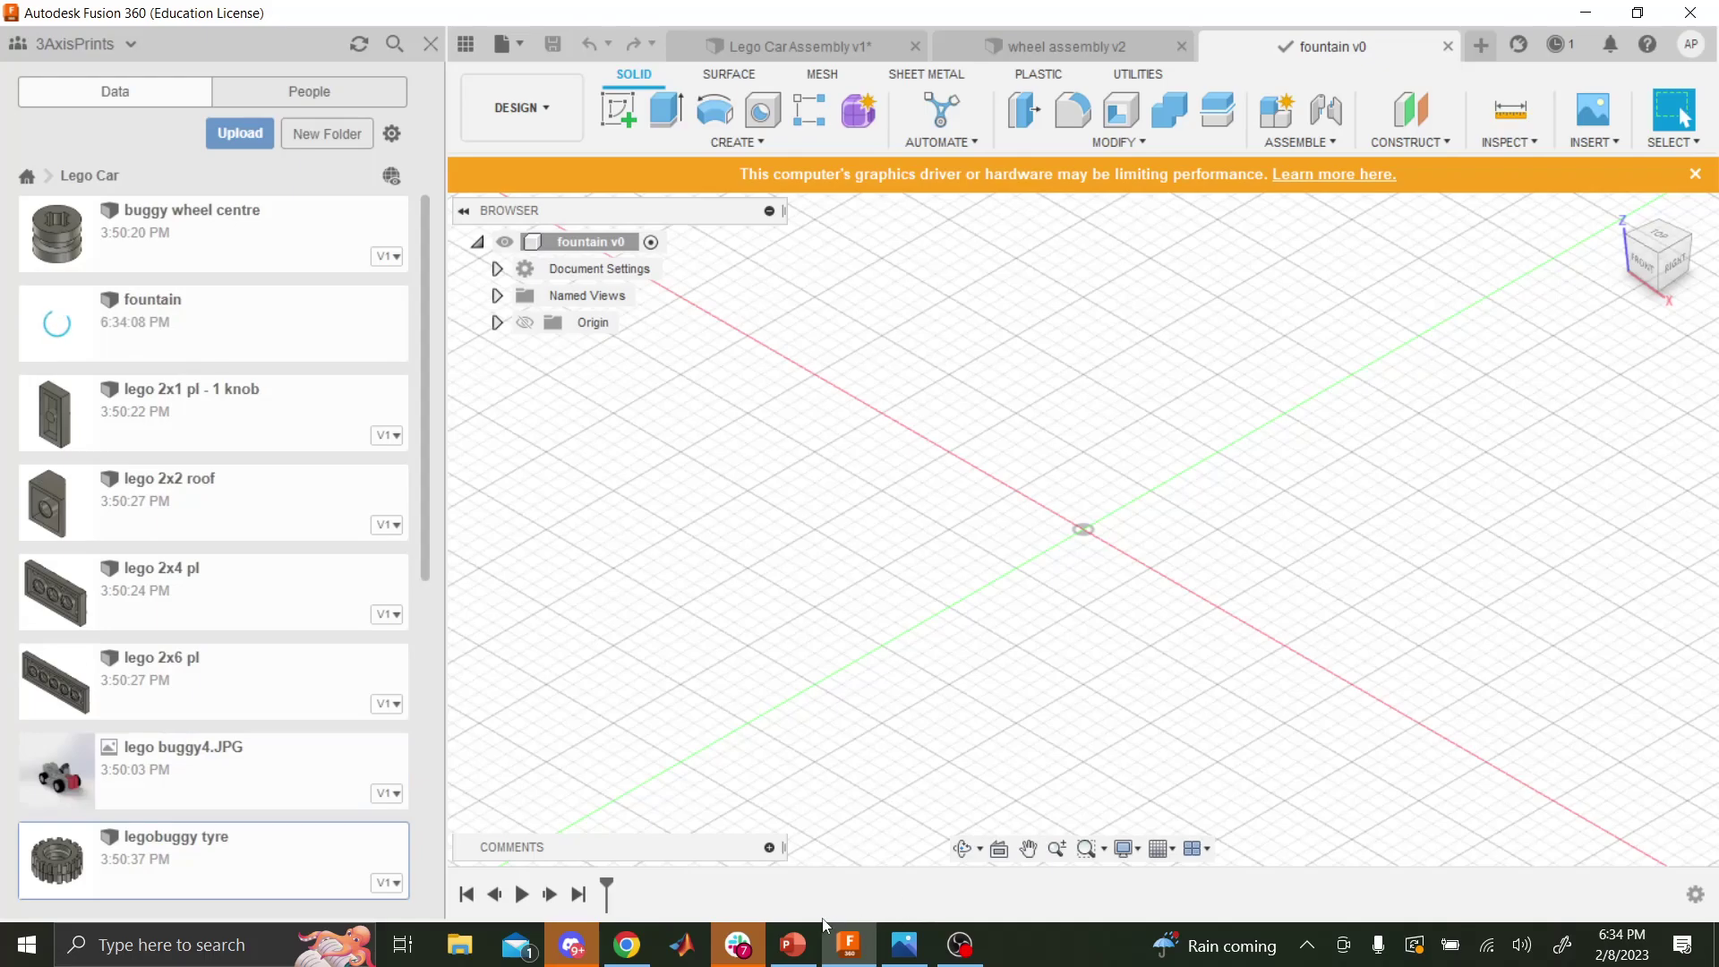
pyautogui.moveTo(757, 938)
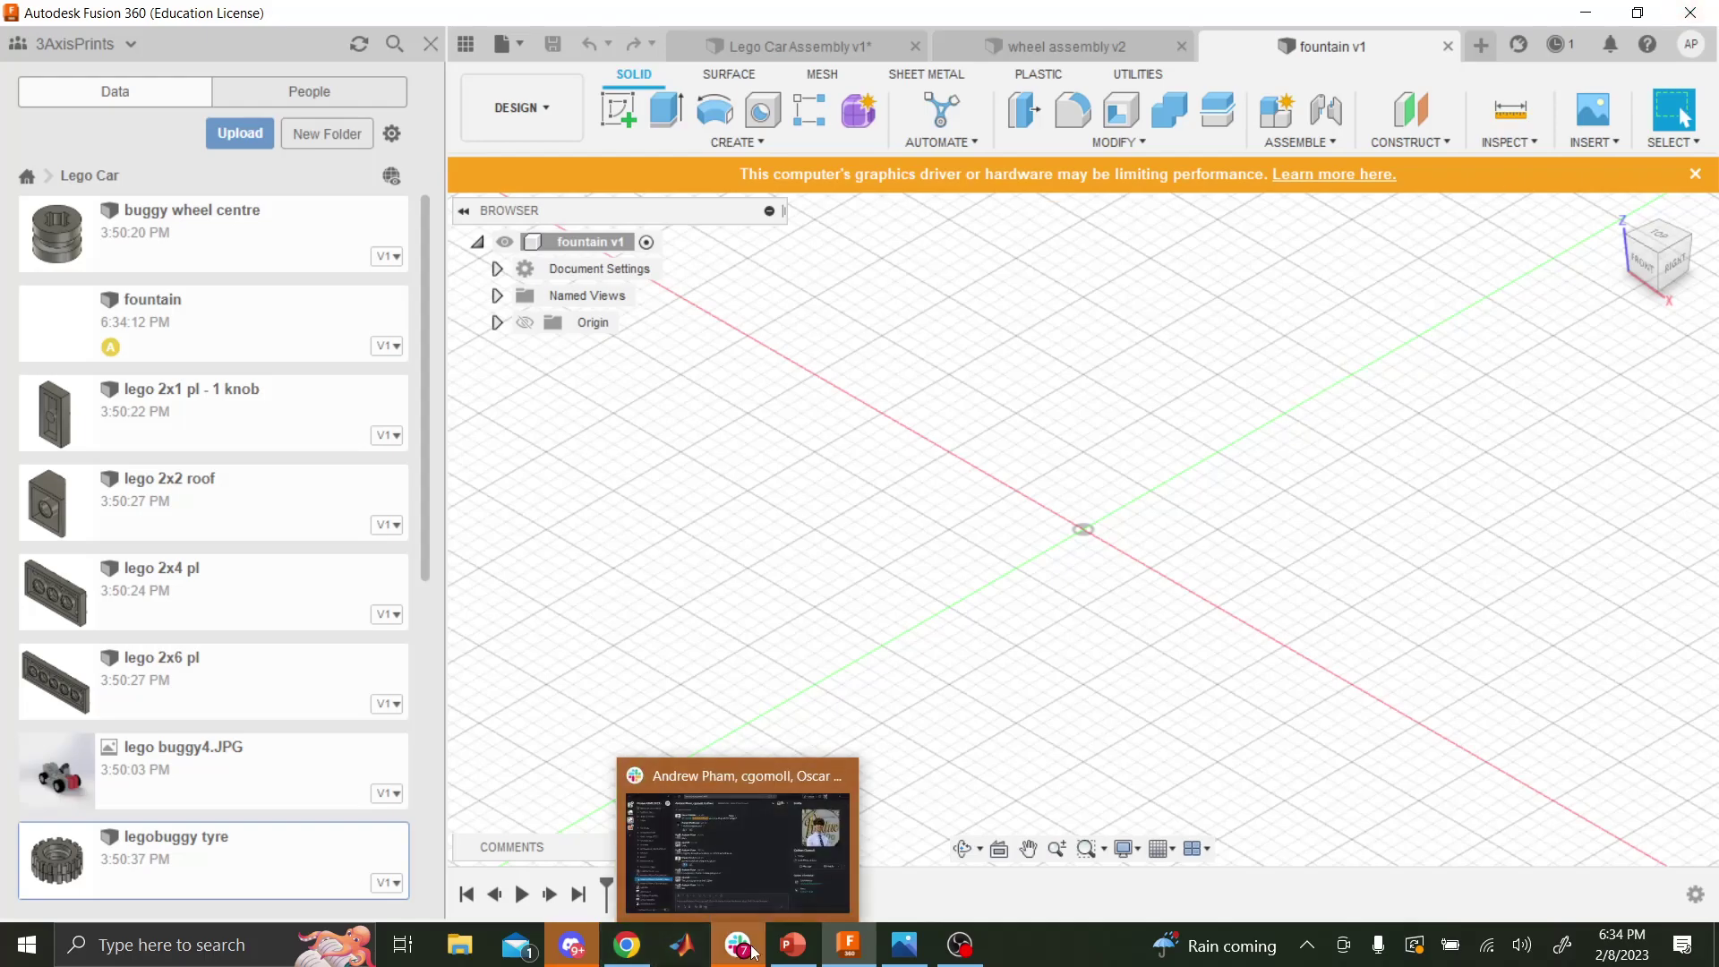
# - Download Purdue_Engineering_Fountain.jpg from the course workspace's #general channel in Slack
pyautogui.click(752, 901)
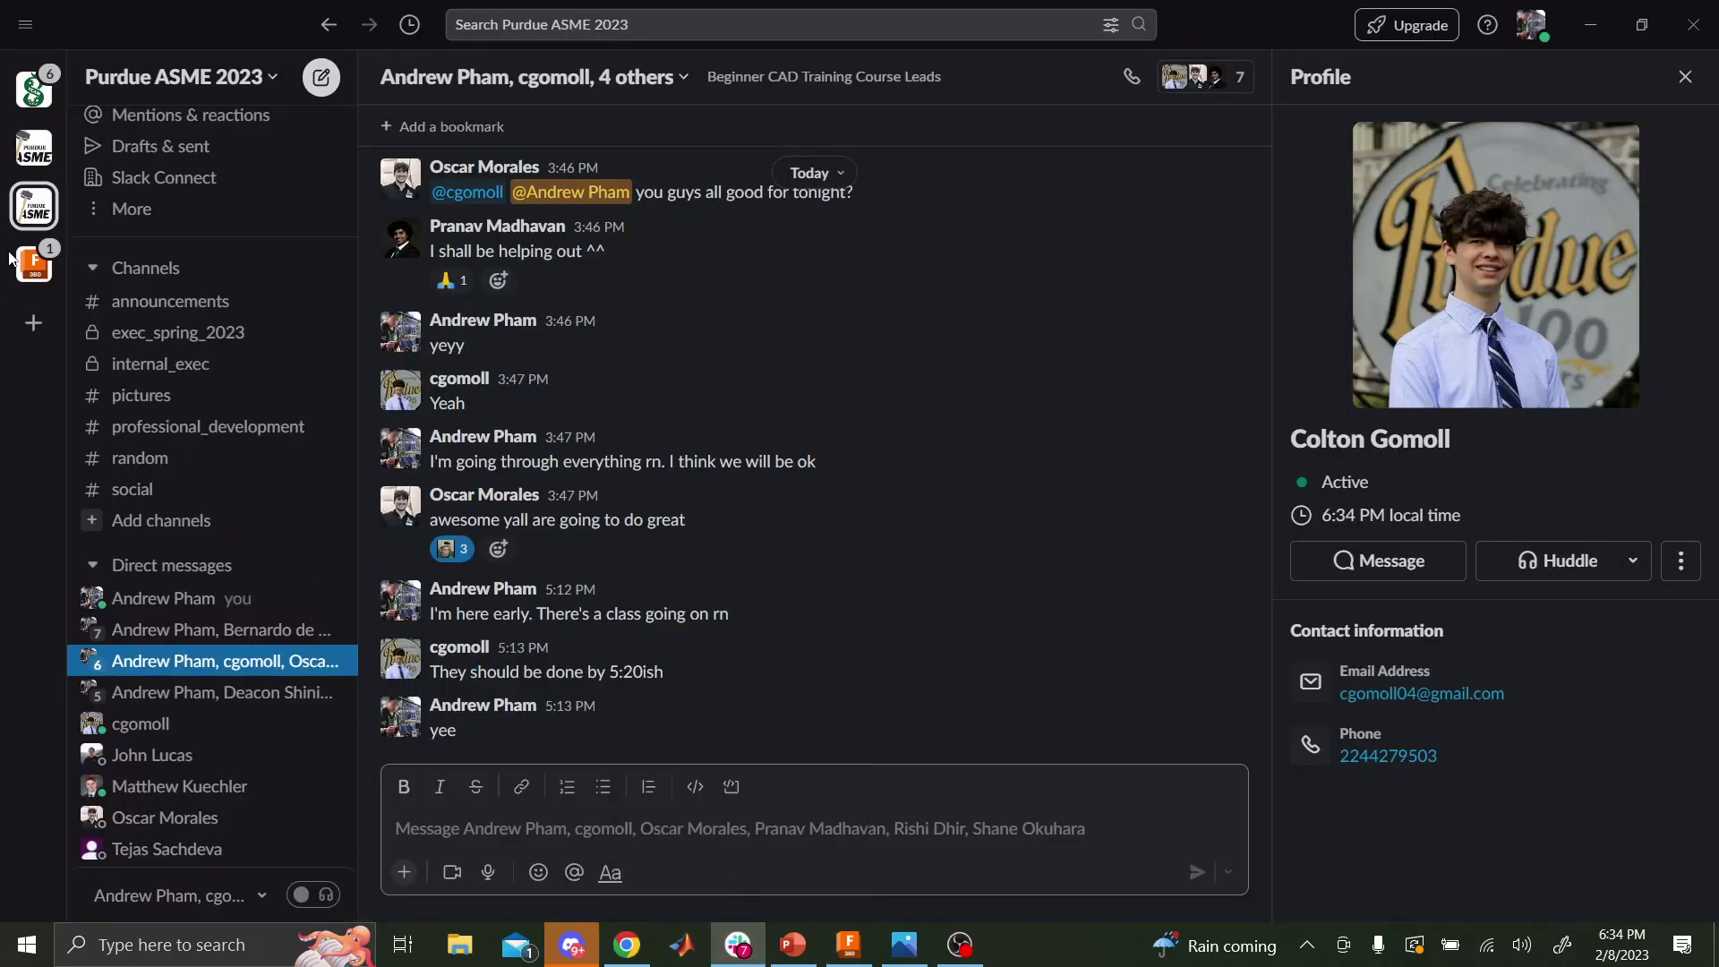
pyautogui.click(34, 264)
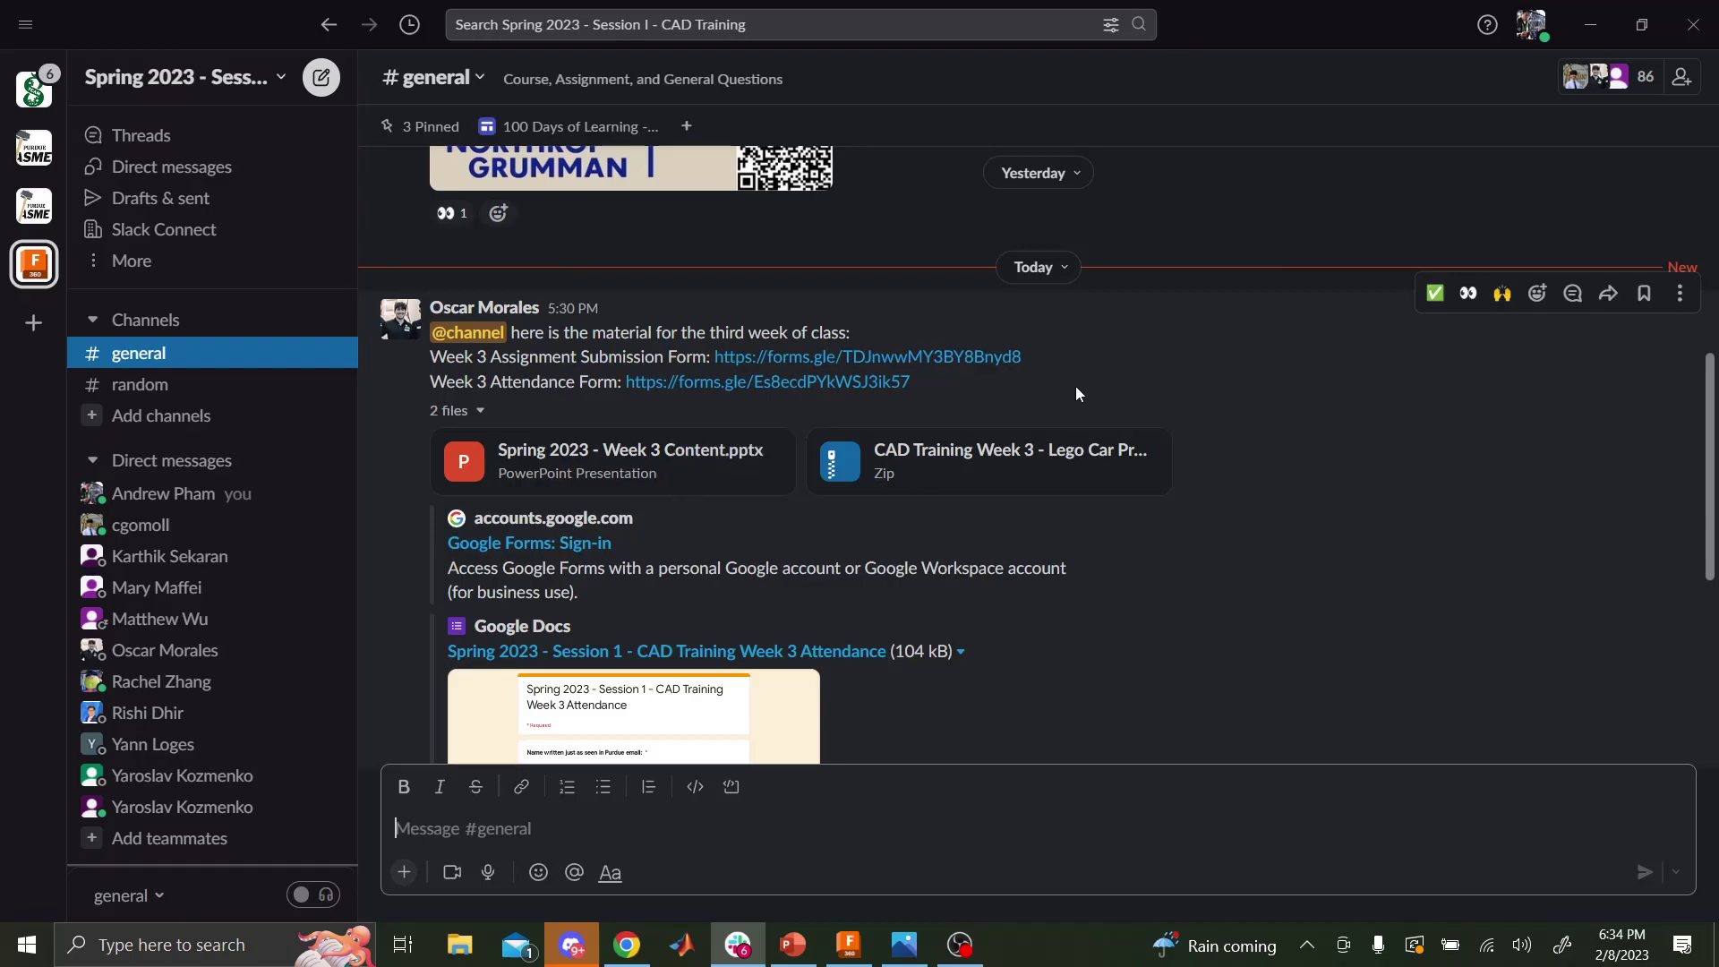
pyautogui.scroll(-5, 1115, 443)
pyautogui.scroll(-2, 1030, 483)
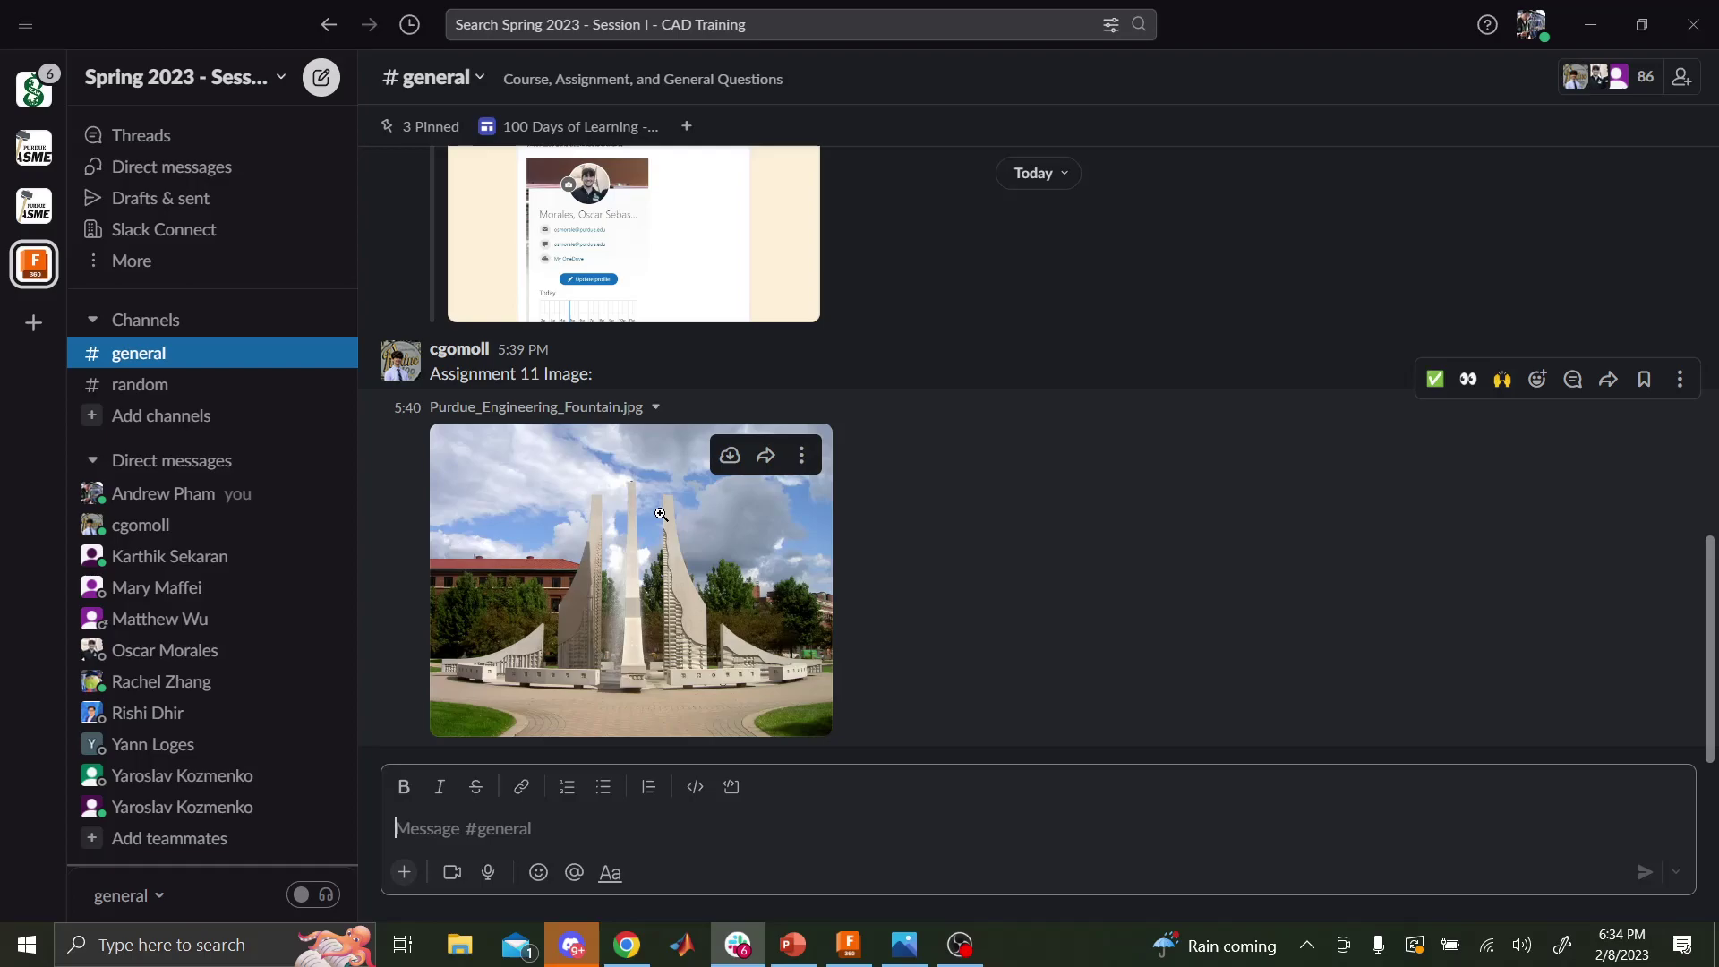
pyautogui.click(736, 458)
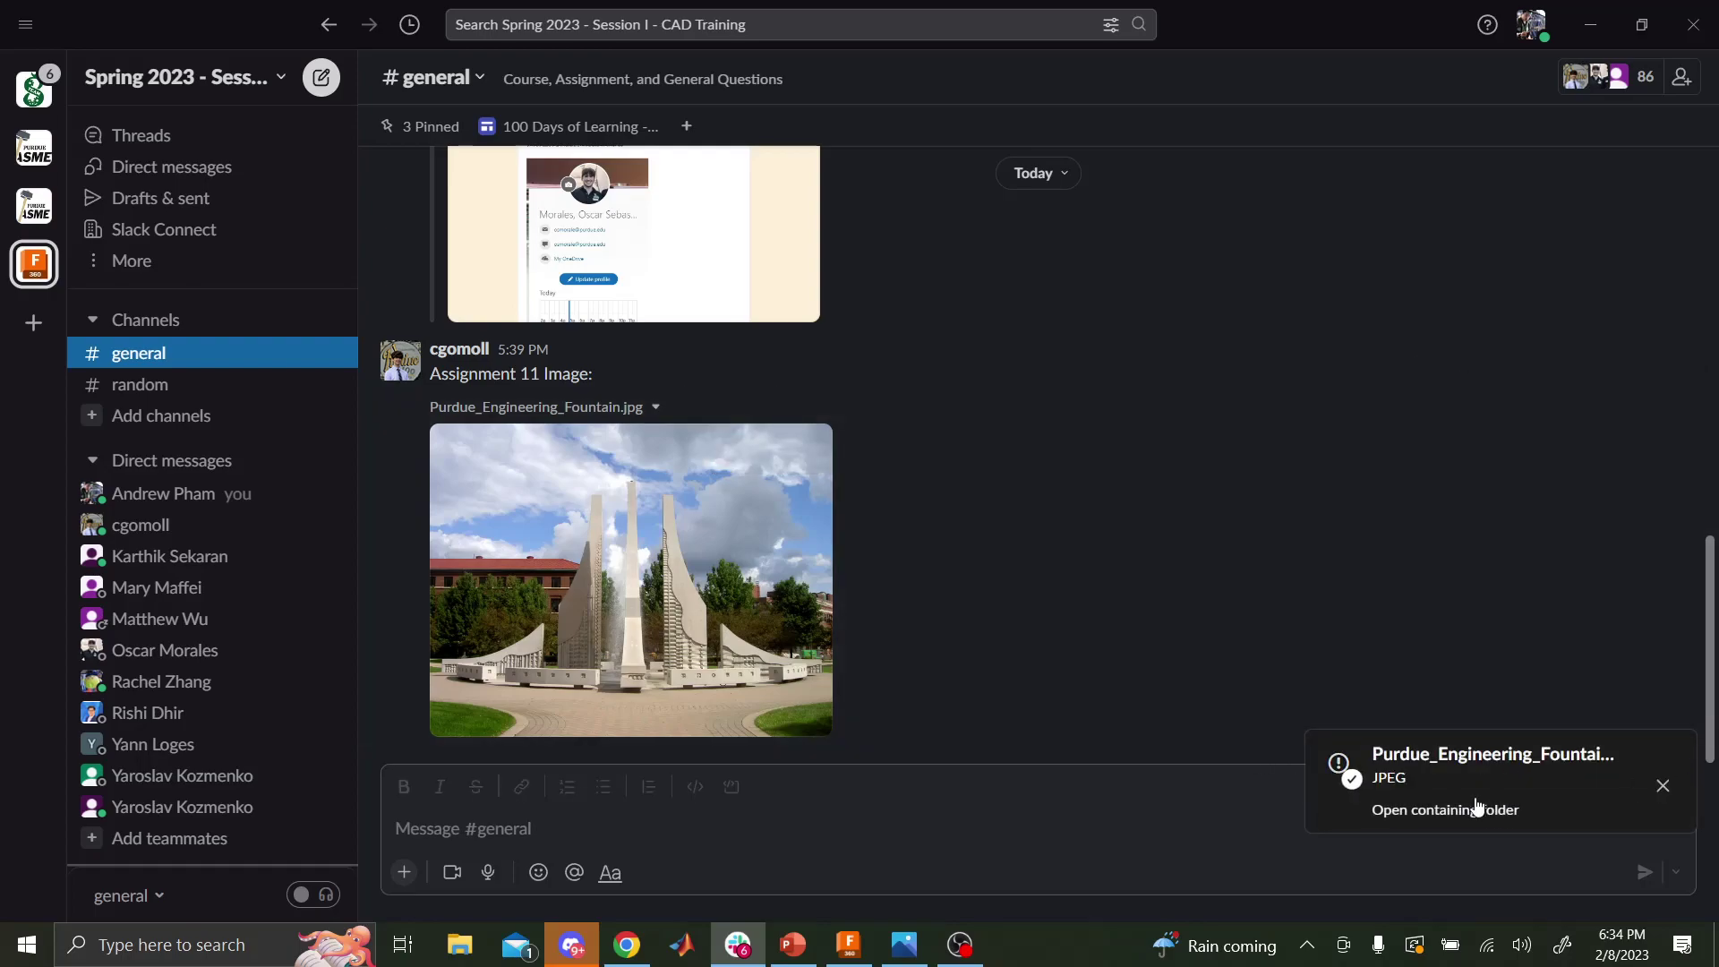
# - Insert the Purdue_Engineering_Fountain image from Downloads as a canvas on the YZ plane
pyautogui.click(864, 952)
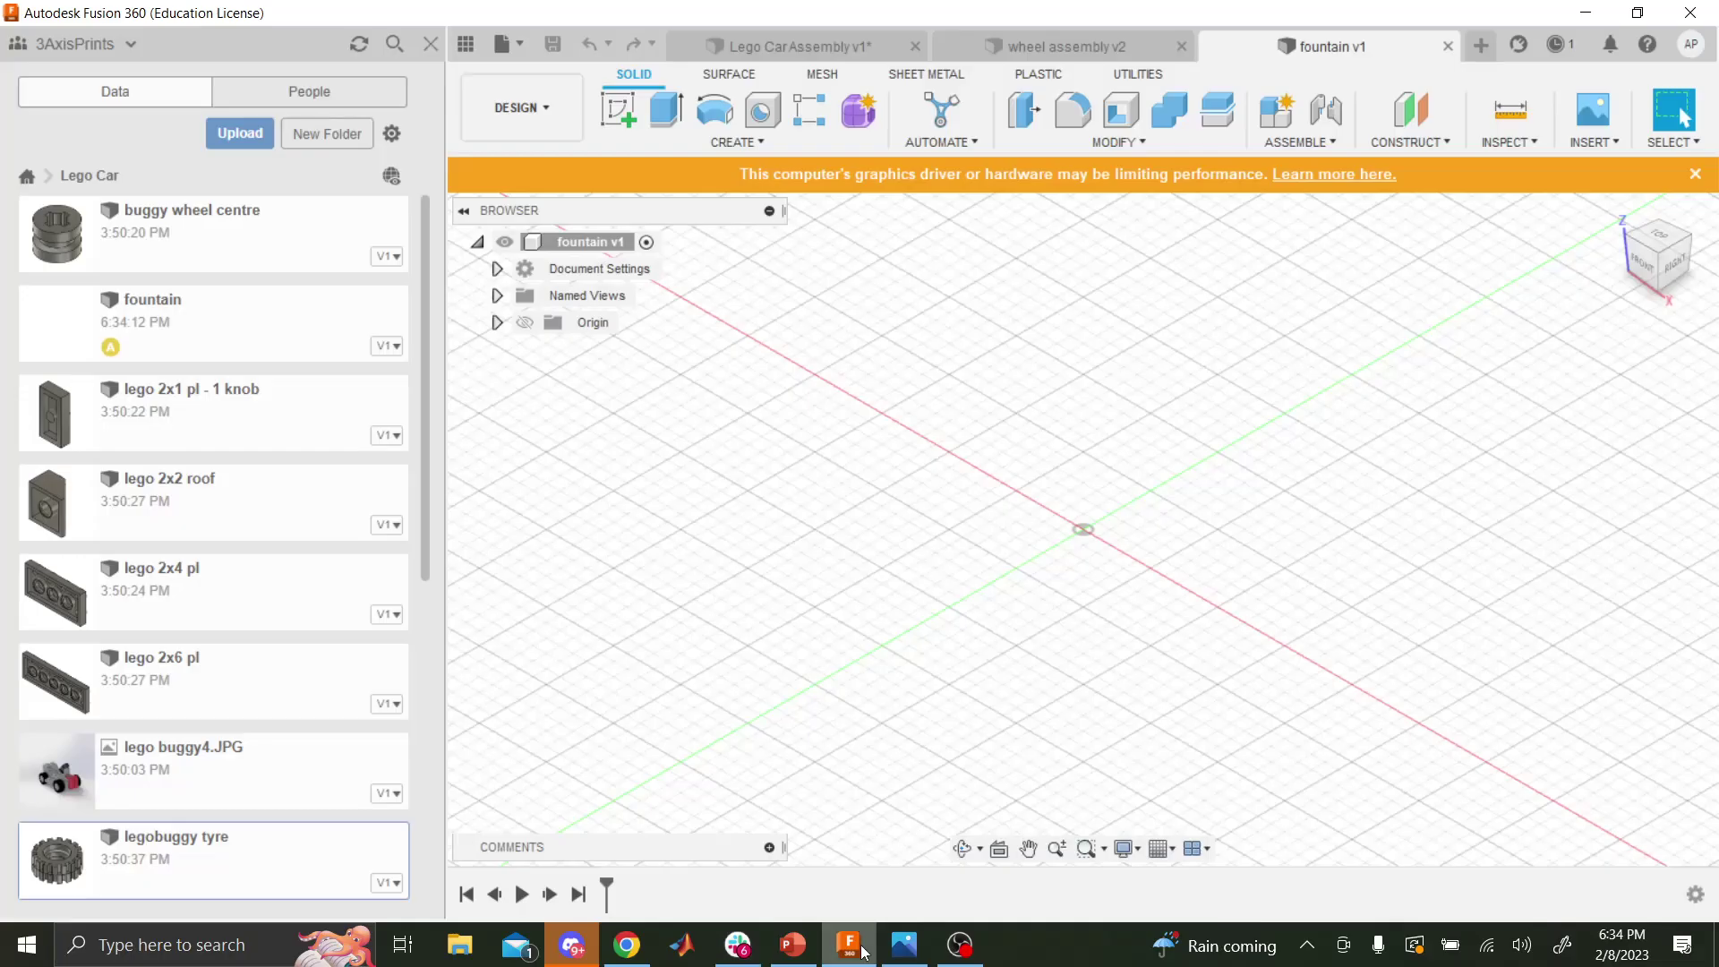
pyautogui.click(1592, 142)
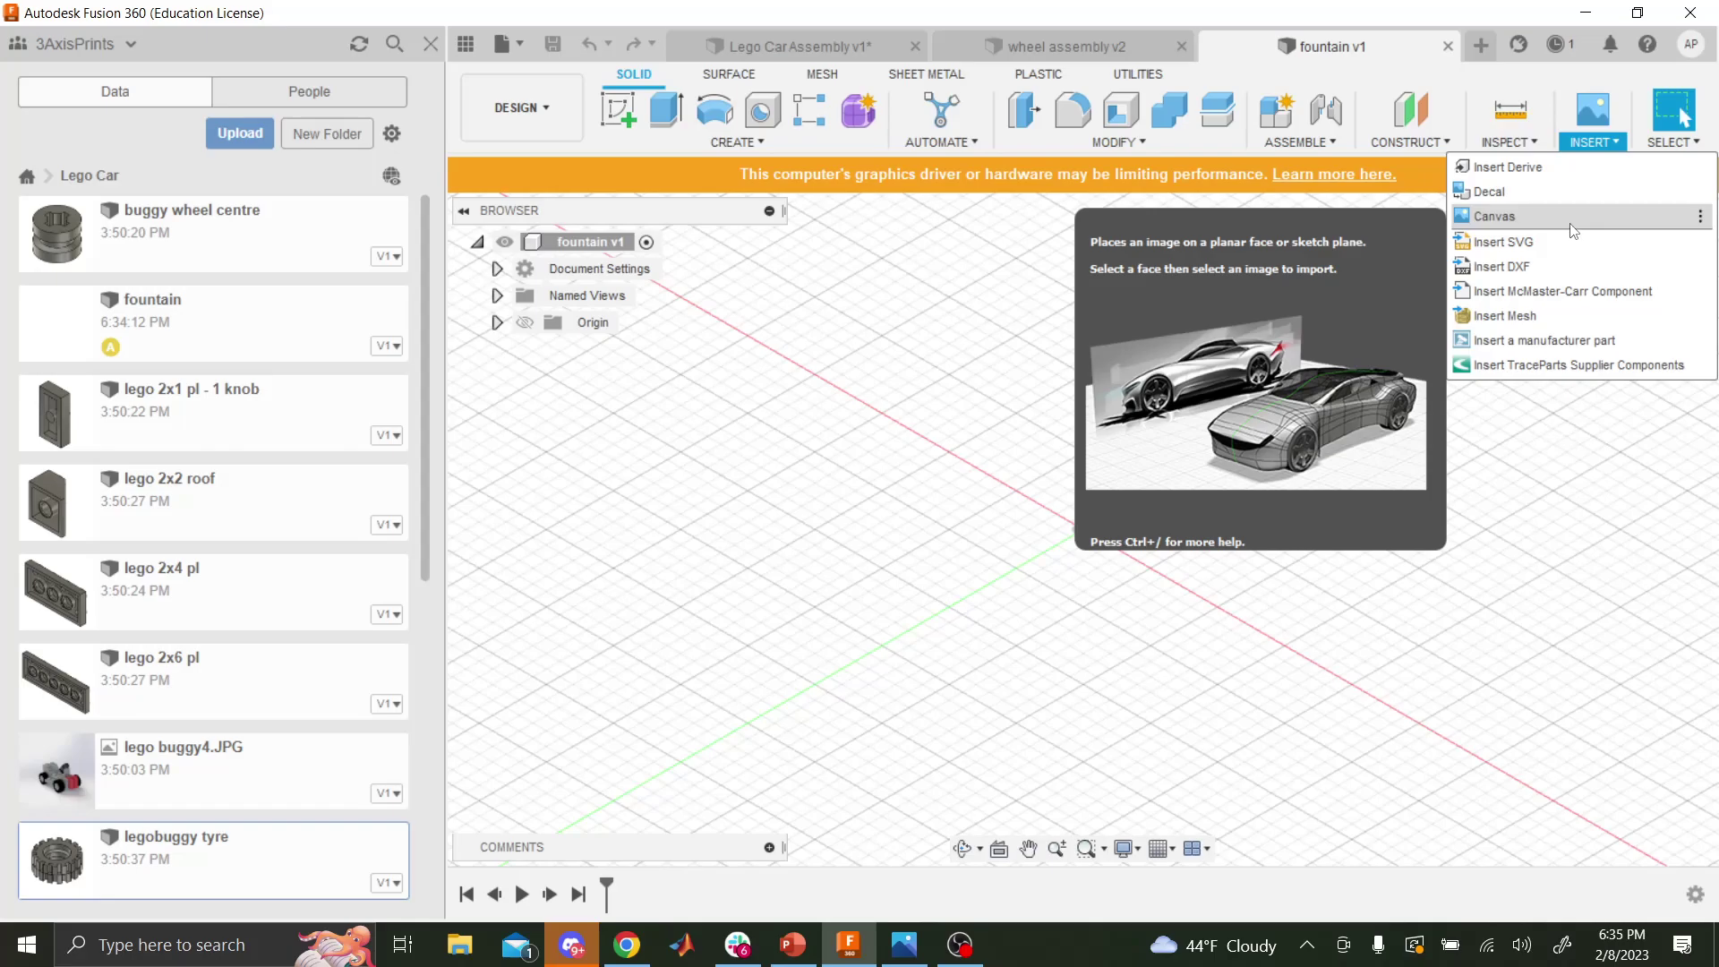
pyautogui.click(1572, 224)
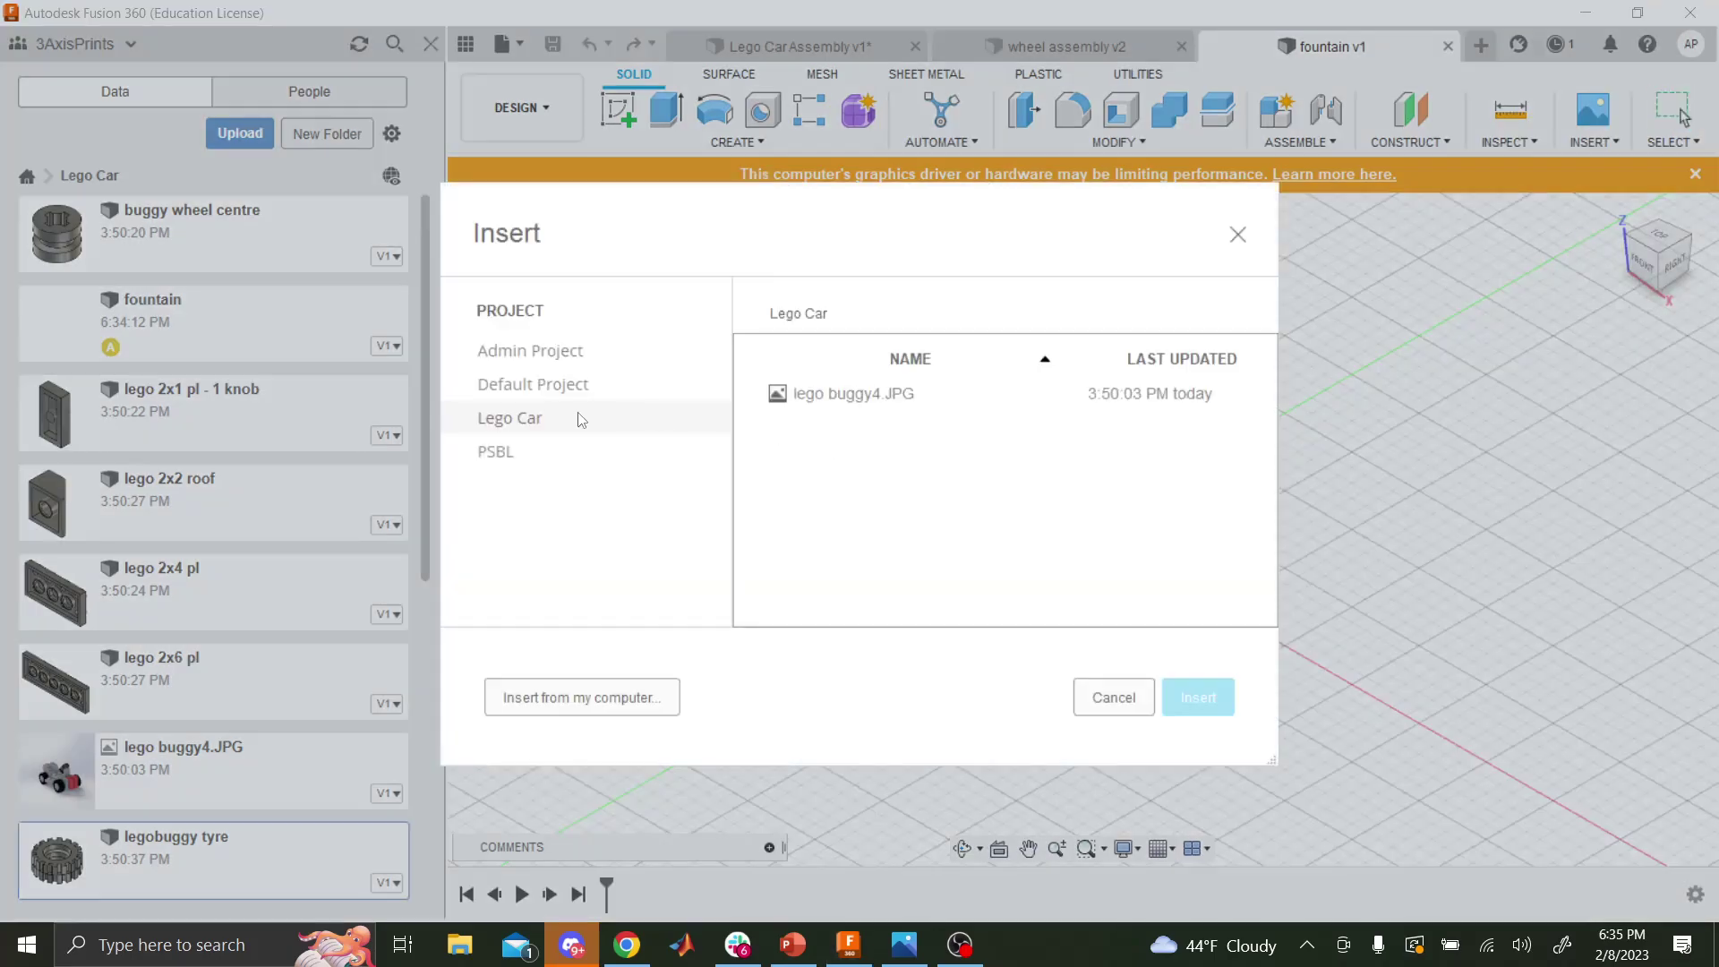
pyautogui.click(577, 698)
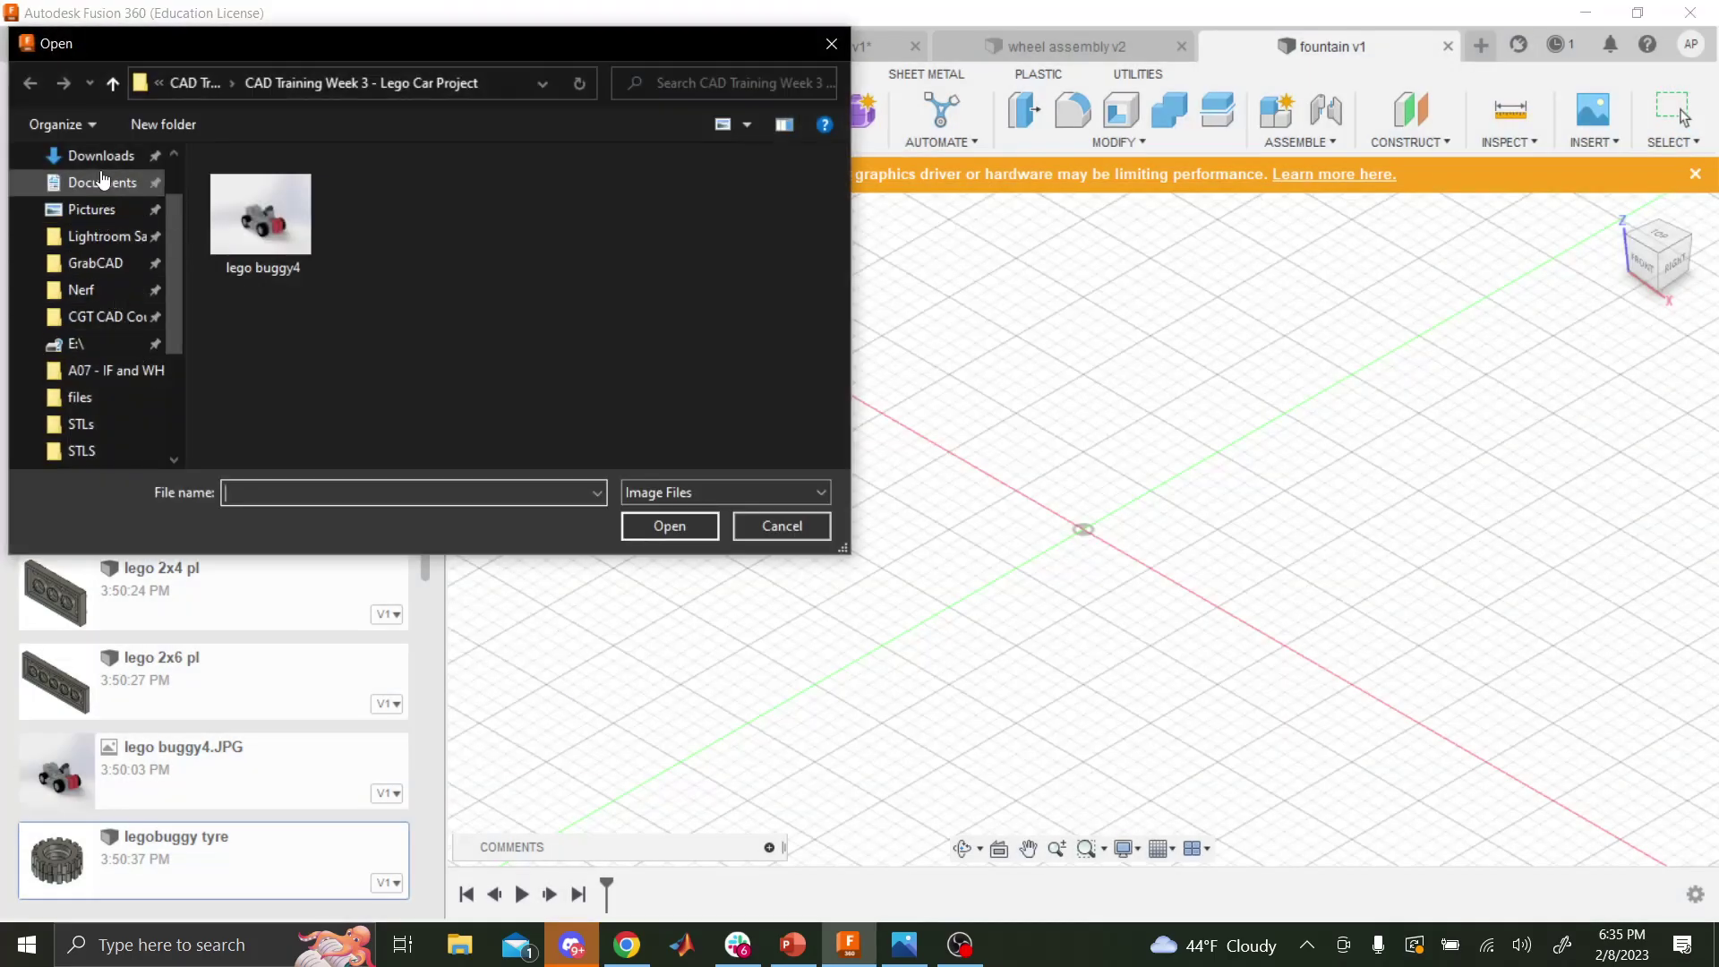
pyautogui.click(102, 155)
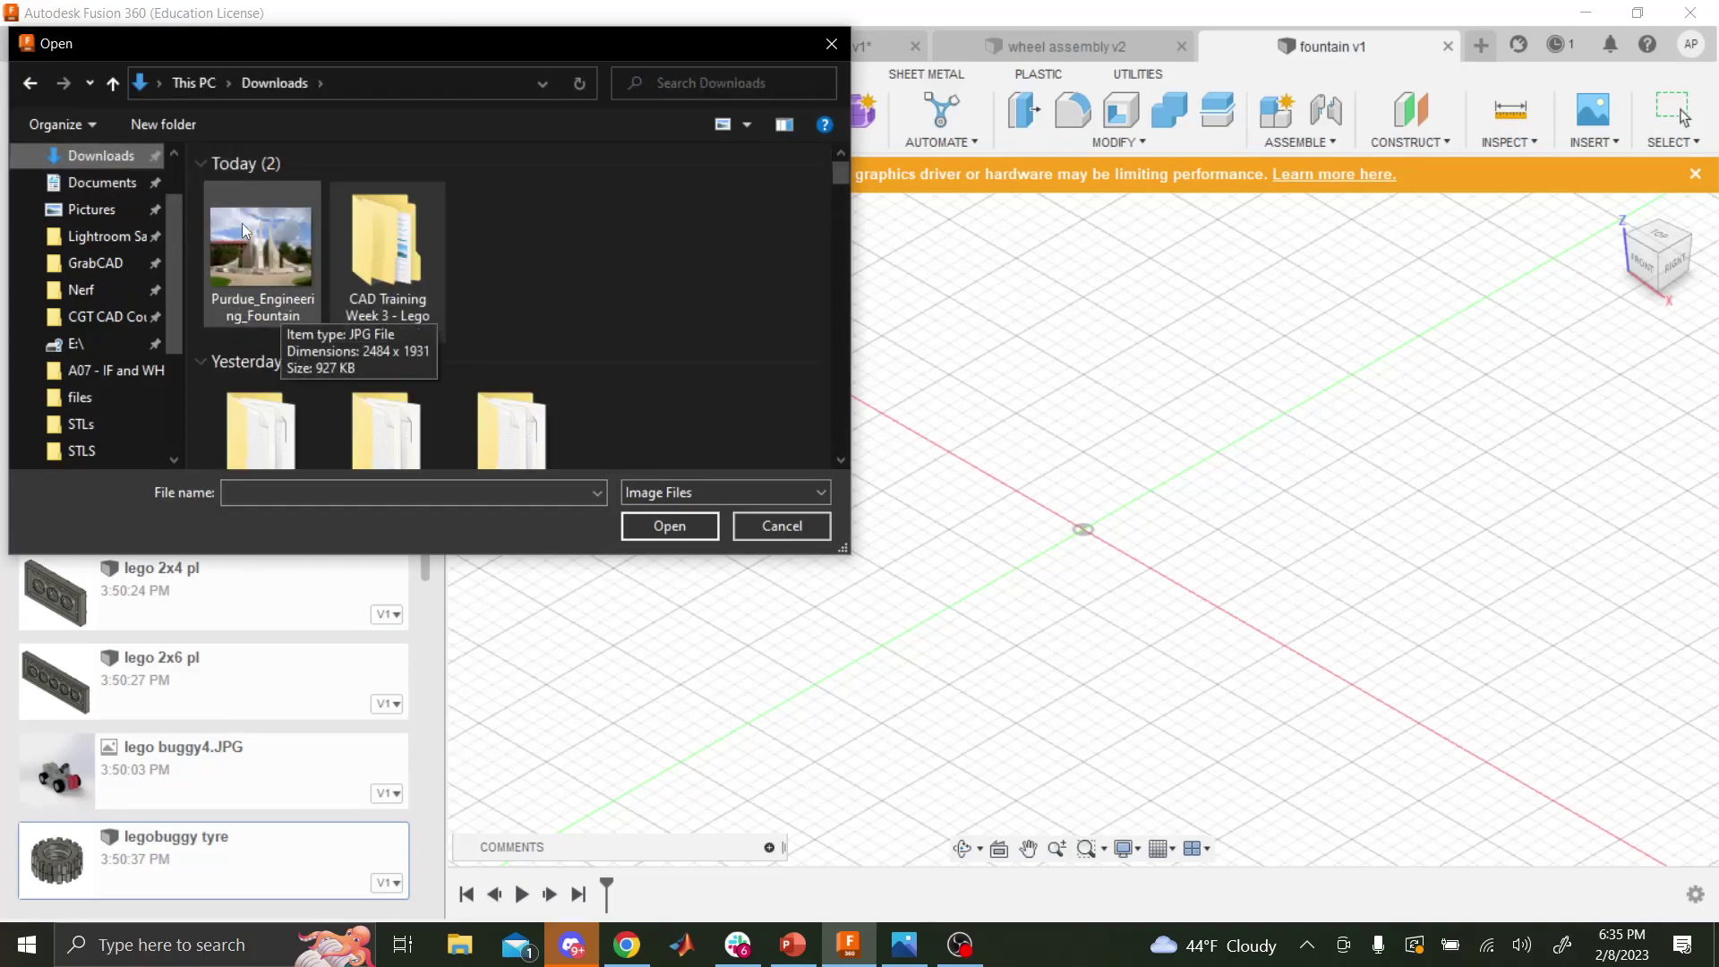
pyautogui.doubleClick(265, 277)
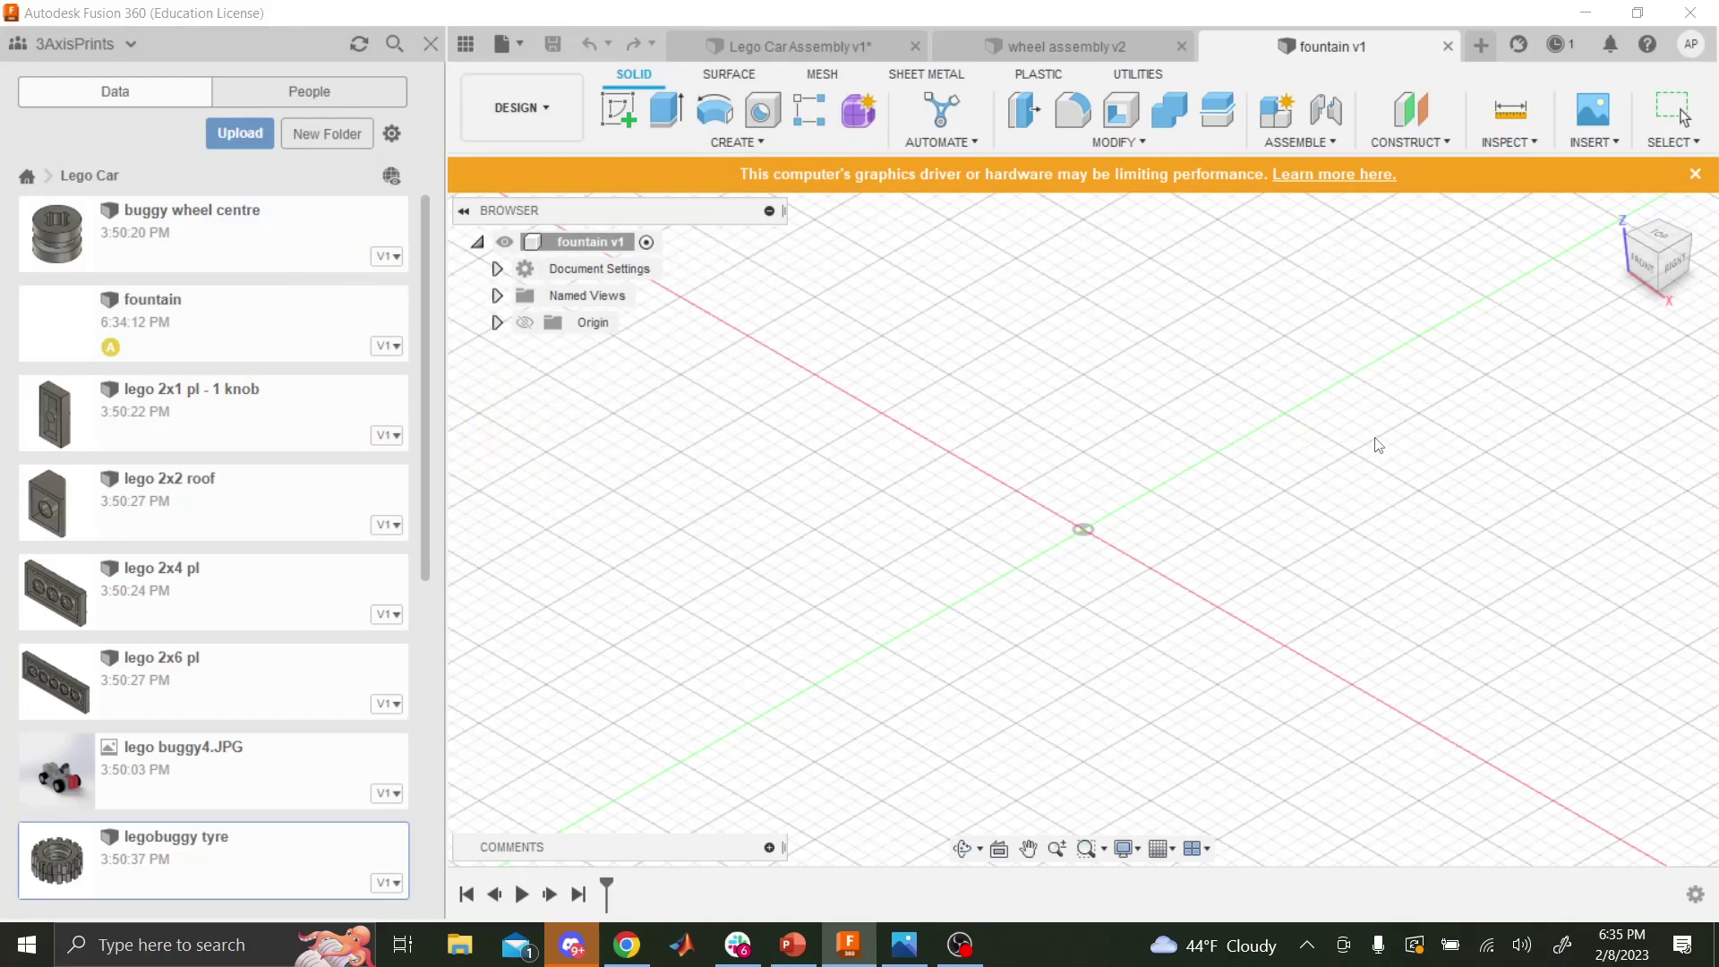
pyautogui.scroll(1, 1153, 445)
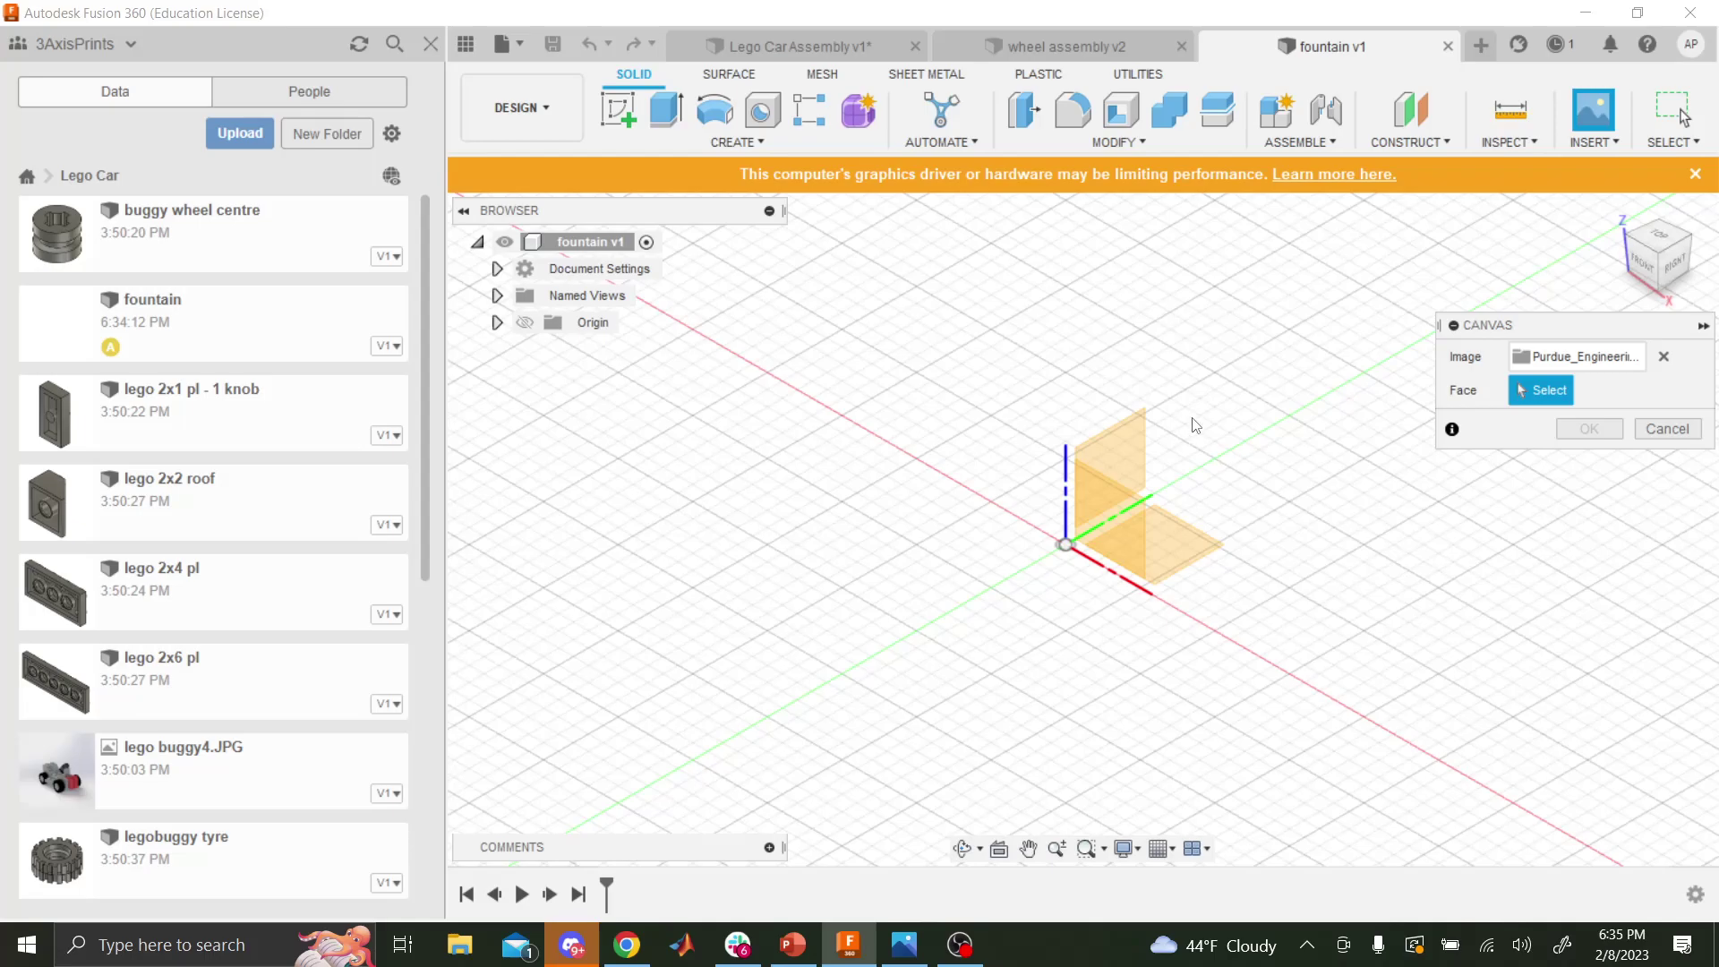
pyautogui.moveTo(1189, 422); pyautogui.dragTo(1113, 502, button='middle')
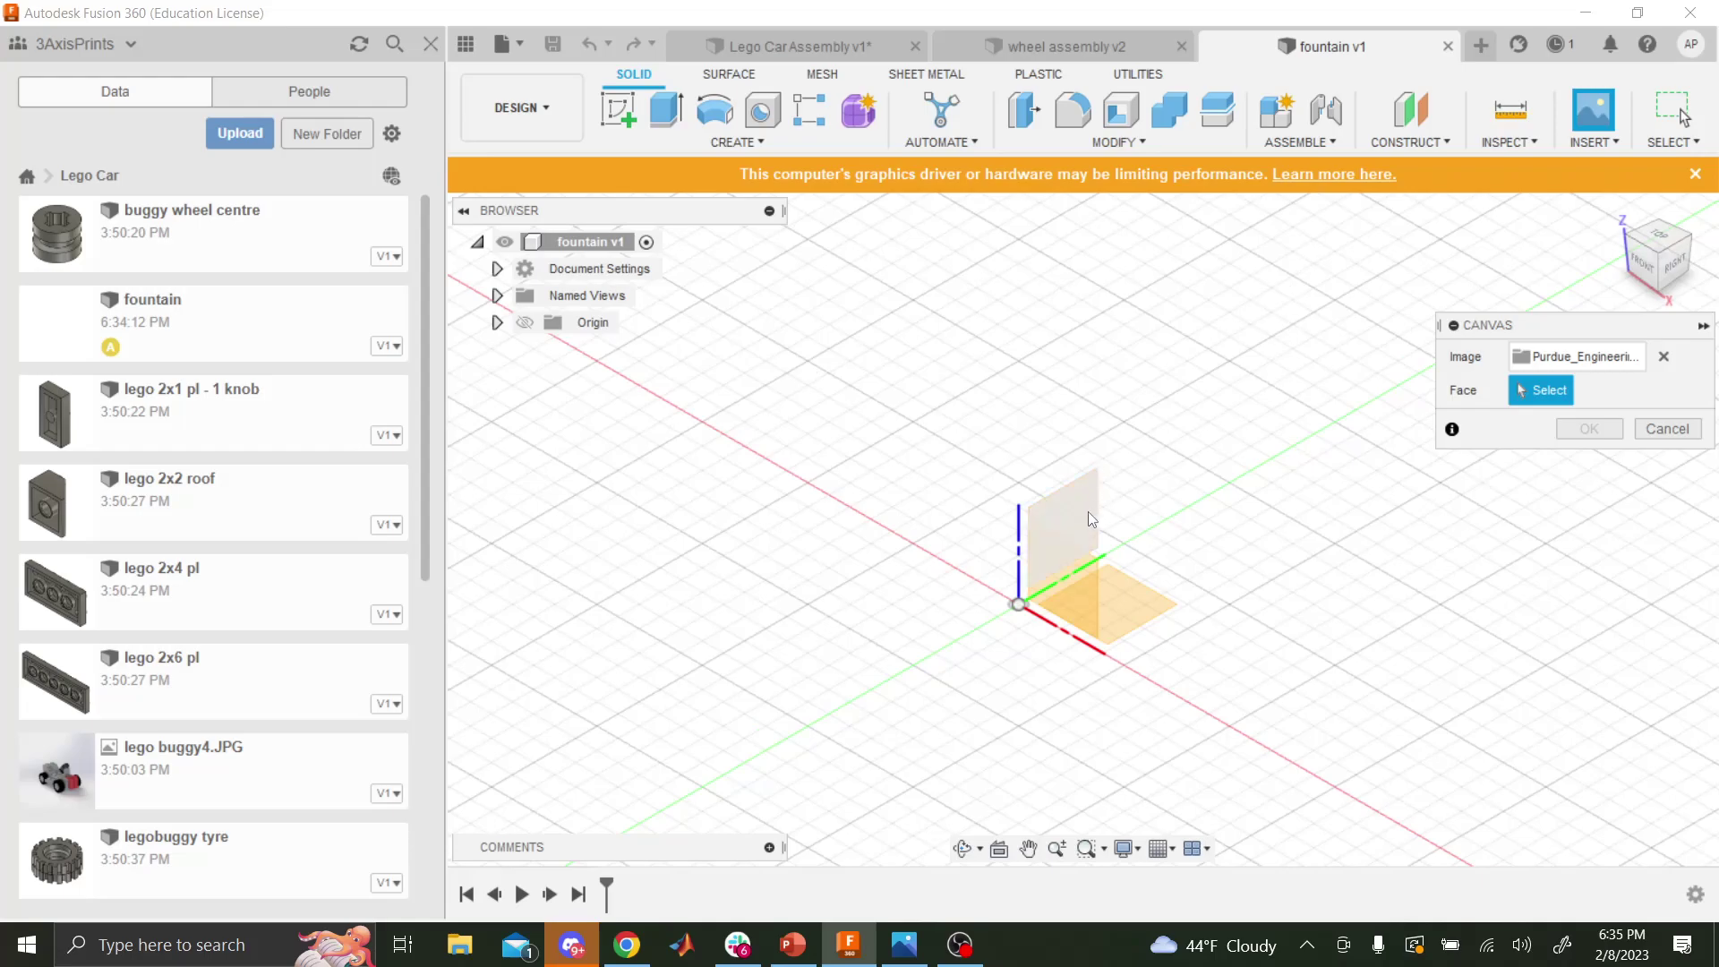
pyautogui.click(1061, 507)
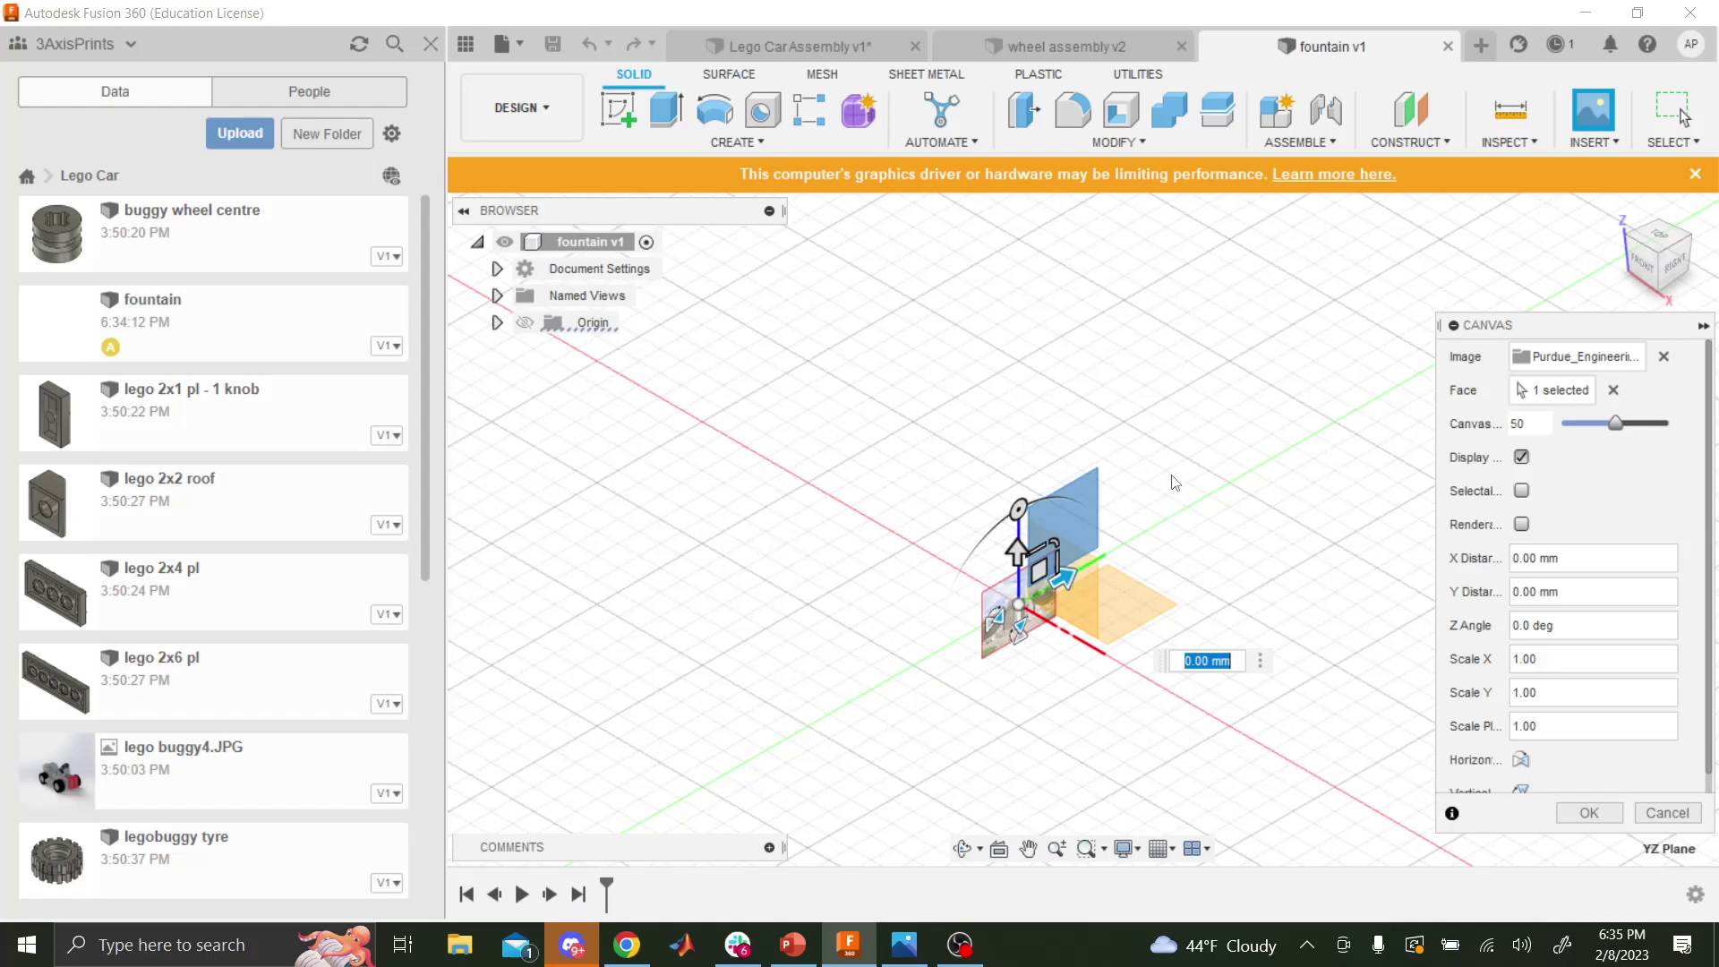
# - Set the canvas Scale Plane to 10 and confirm the canvas
pyautogui.scroll(2, 1187, 529)
pyautogui.scroll(-2, 1185, 529)
pyautogui.scroll(2, 1235, 448)
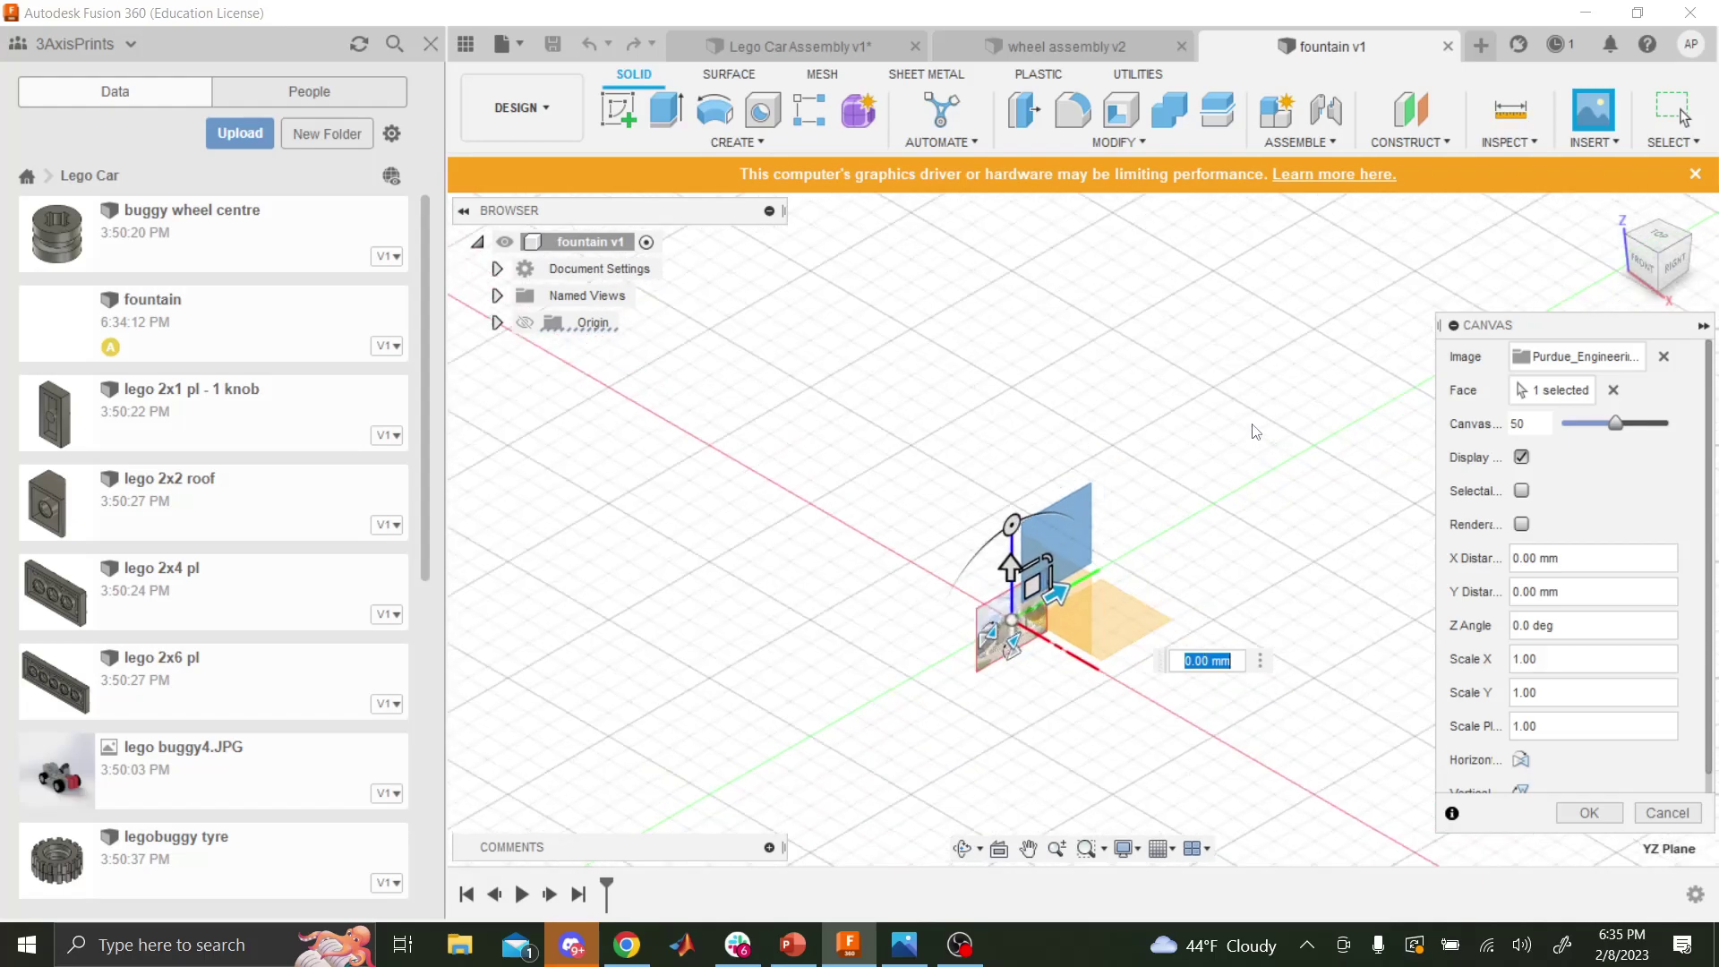
pyautogui.scroll(-2, 1250, 430)
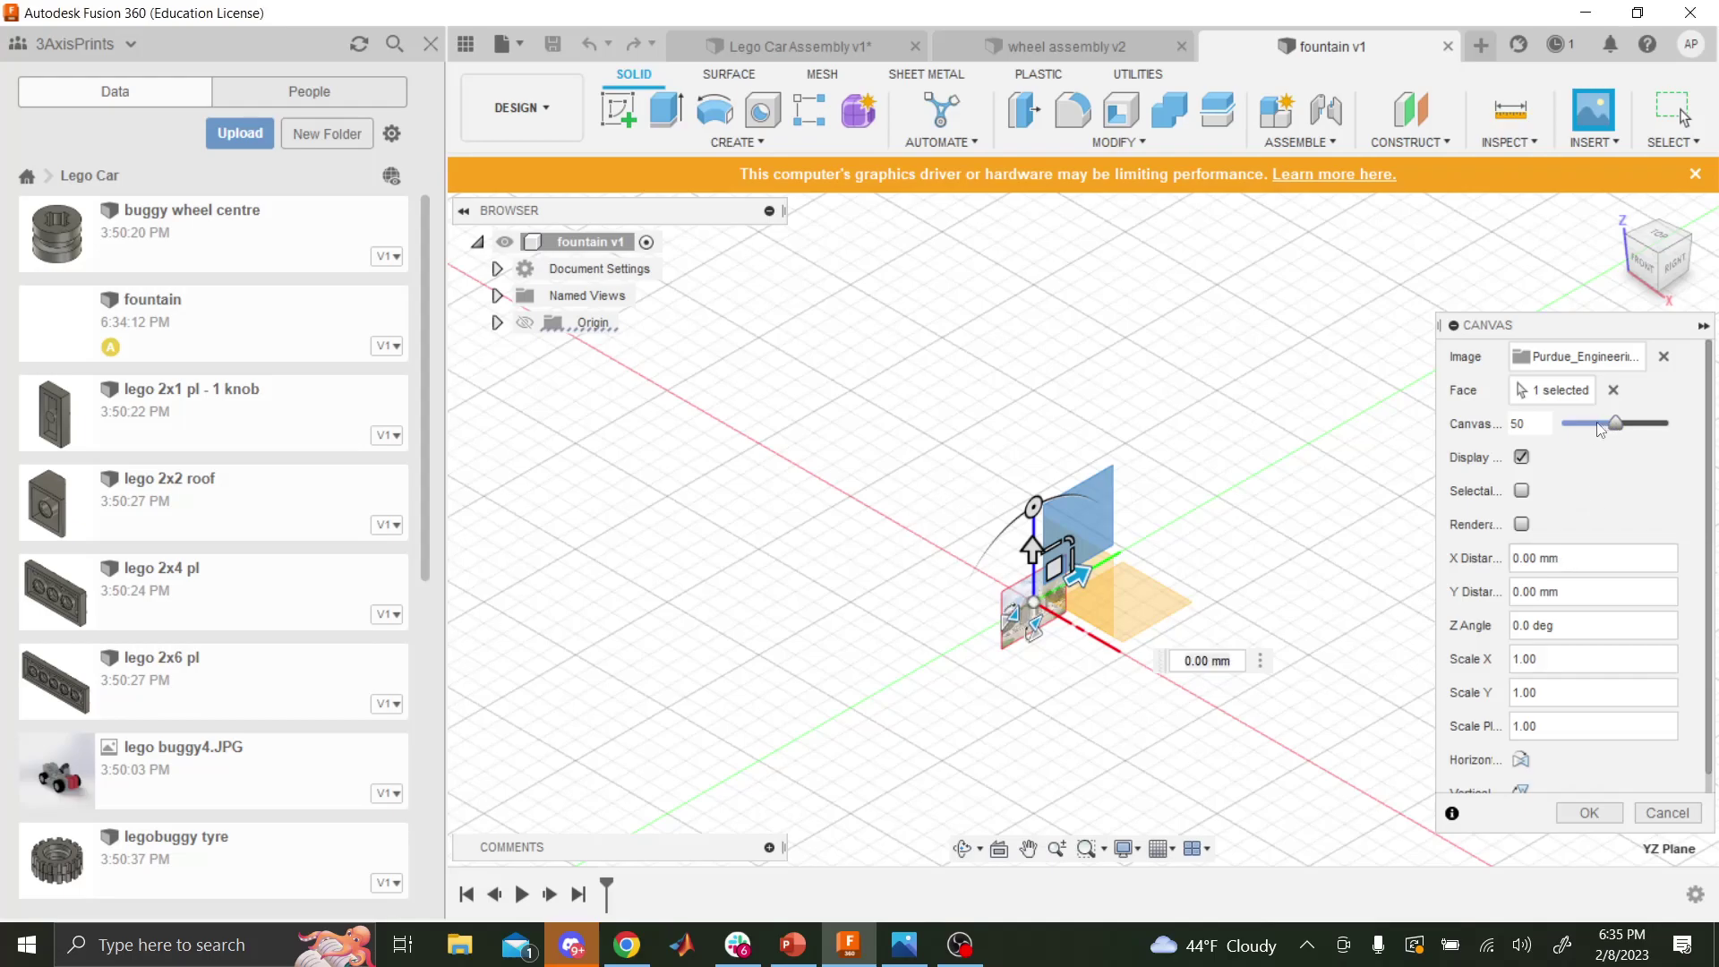
pyautogui.scroll(-1, 1616, 475)
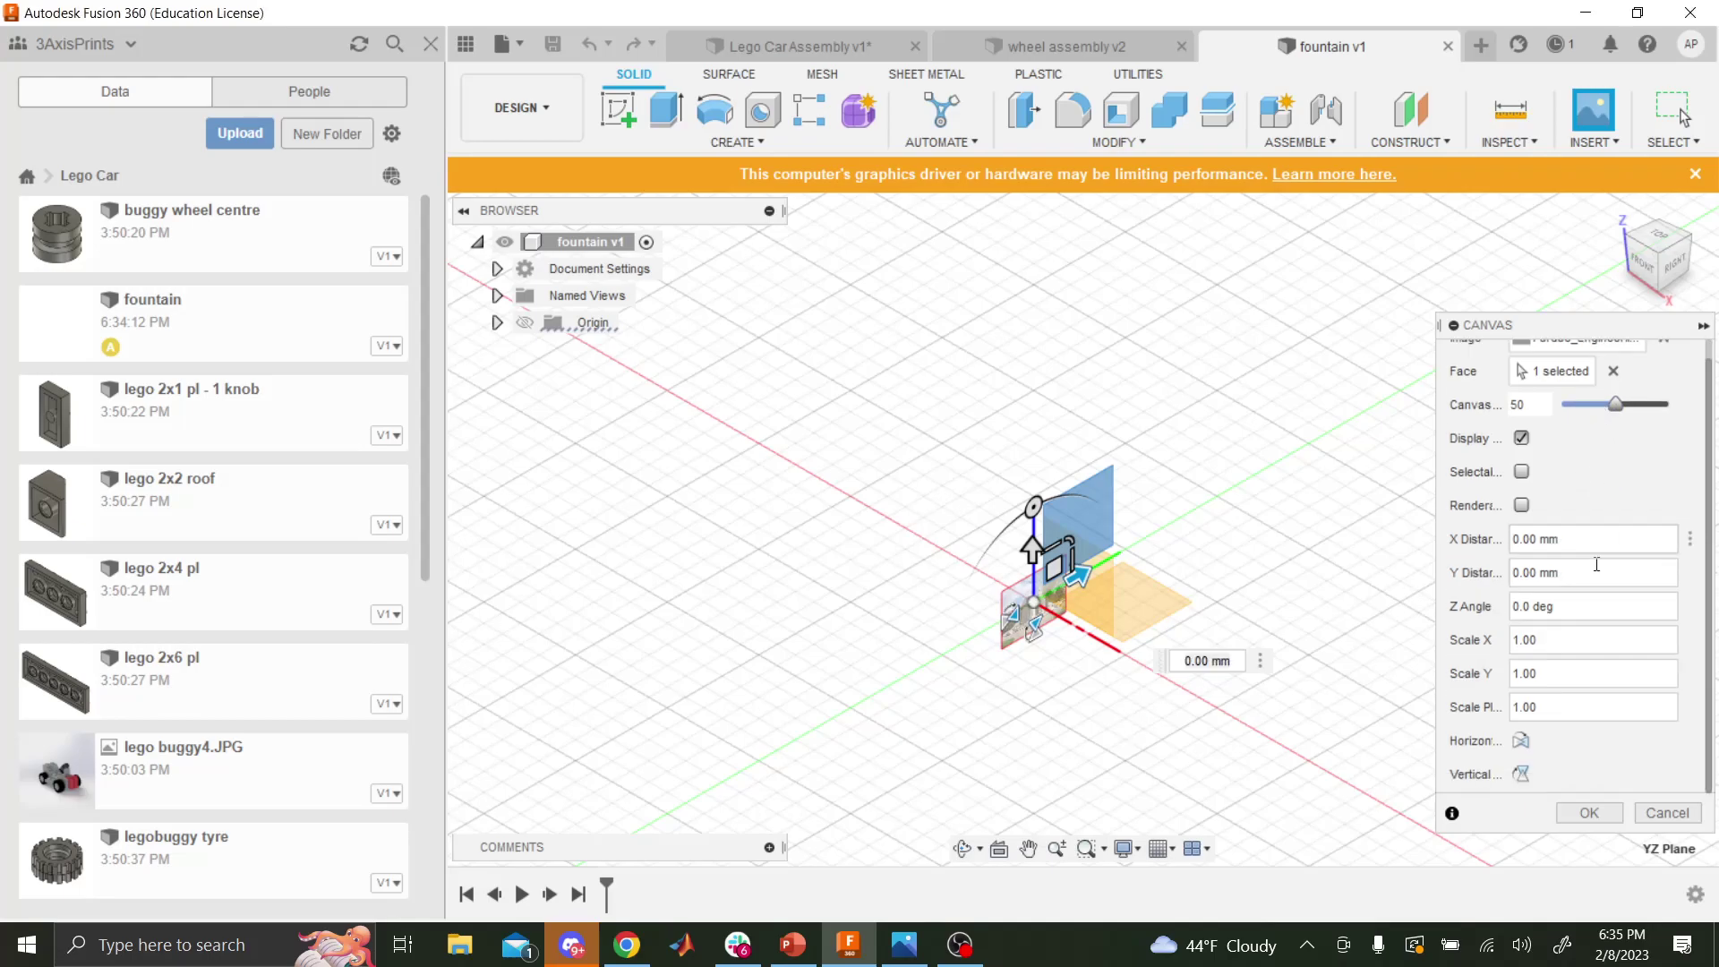
pyautogui.click(1070, 546)
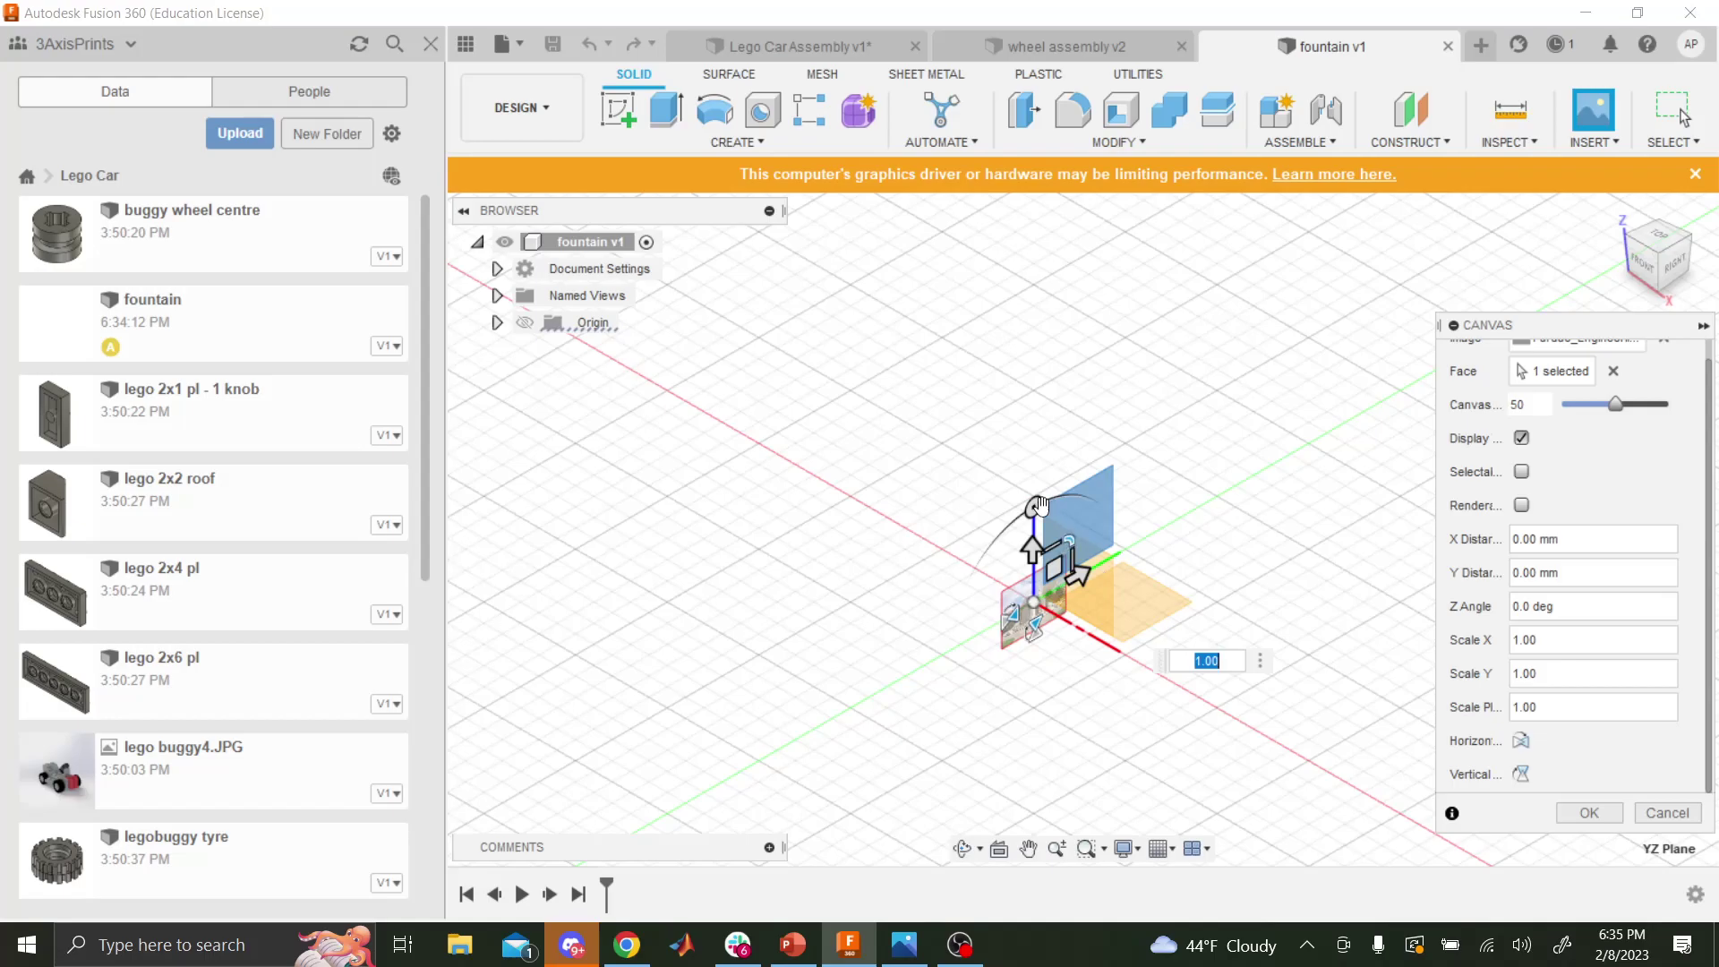
pyautogui.scroll(3, 1057, 555)
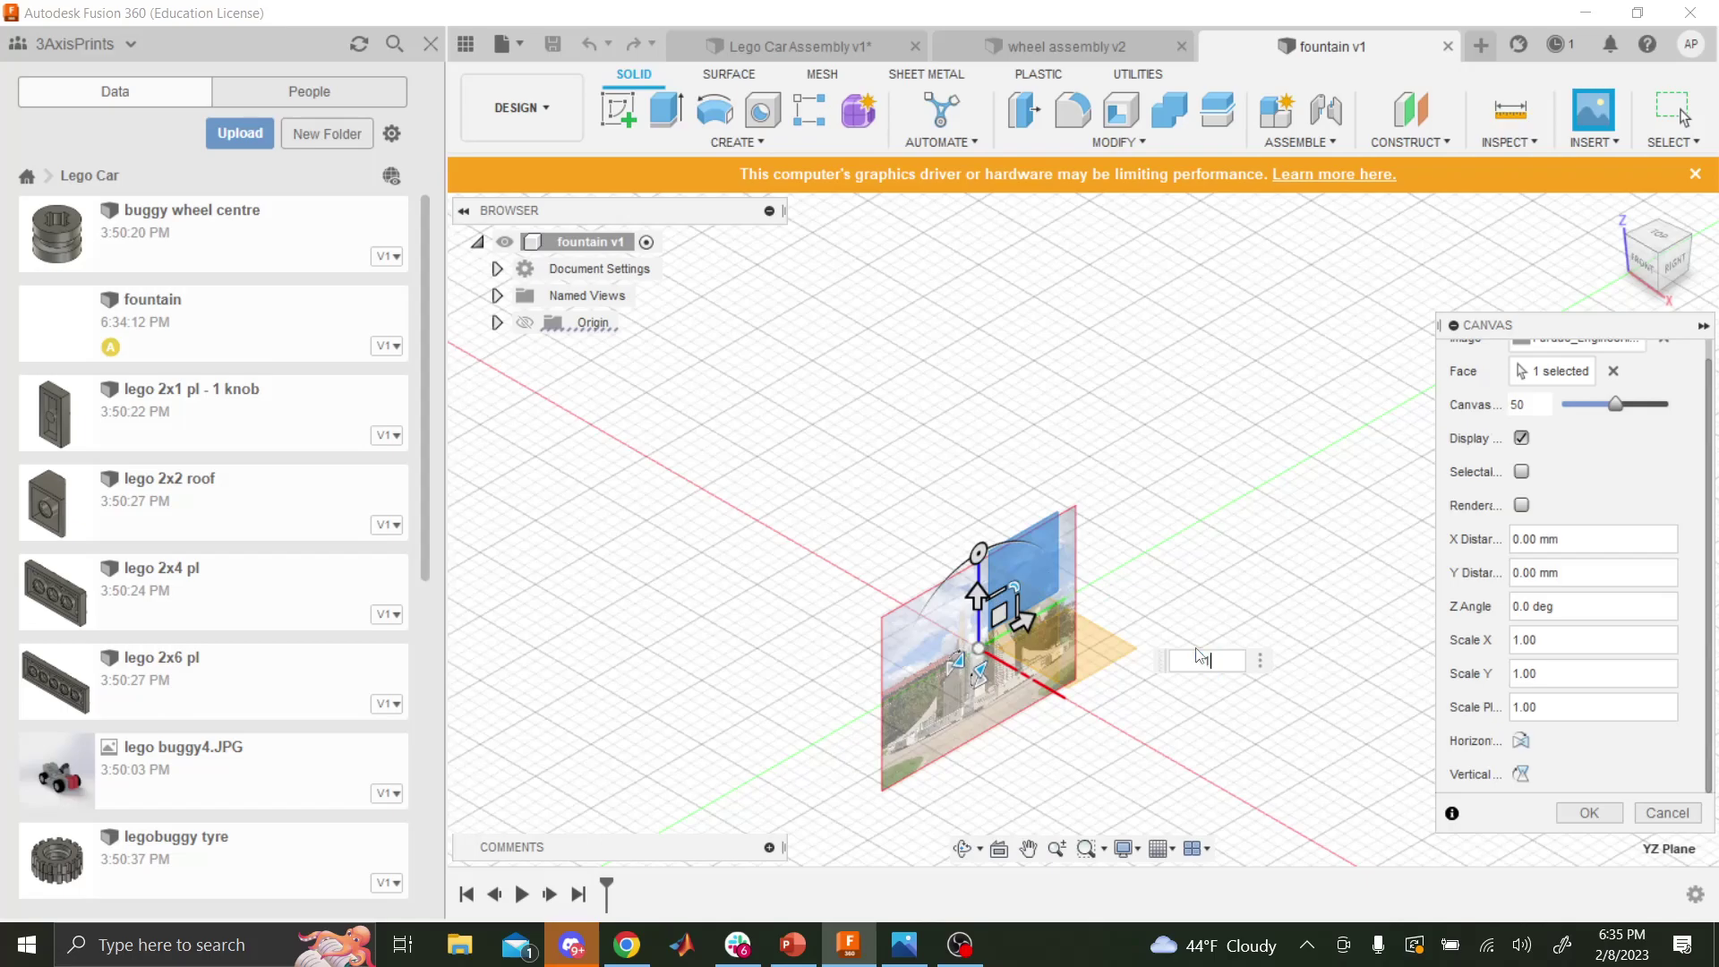
pyautogui.write('10')
pyautogui.scroll(-5, 1201, 532)
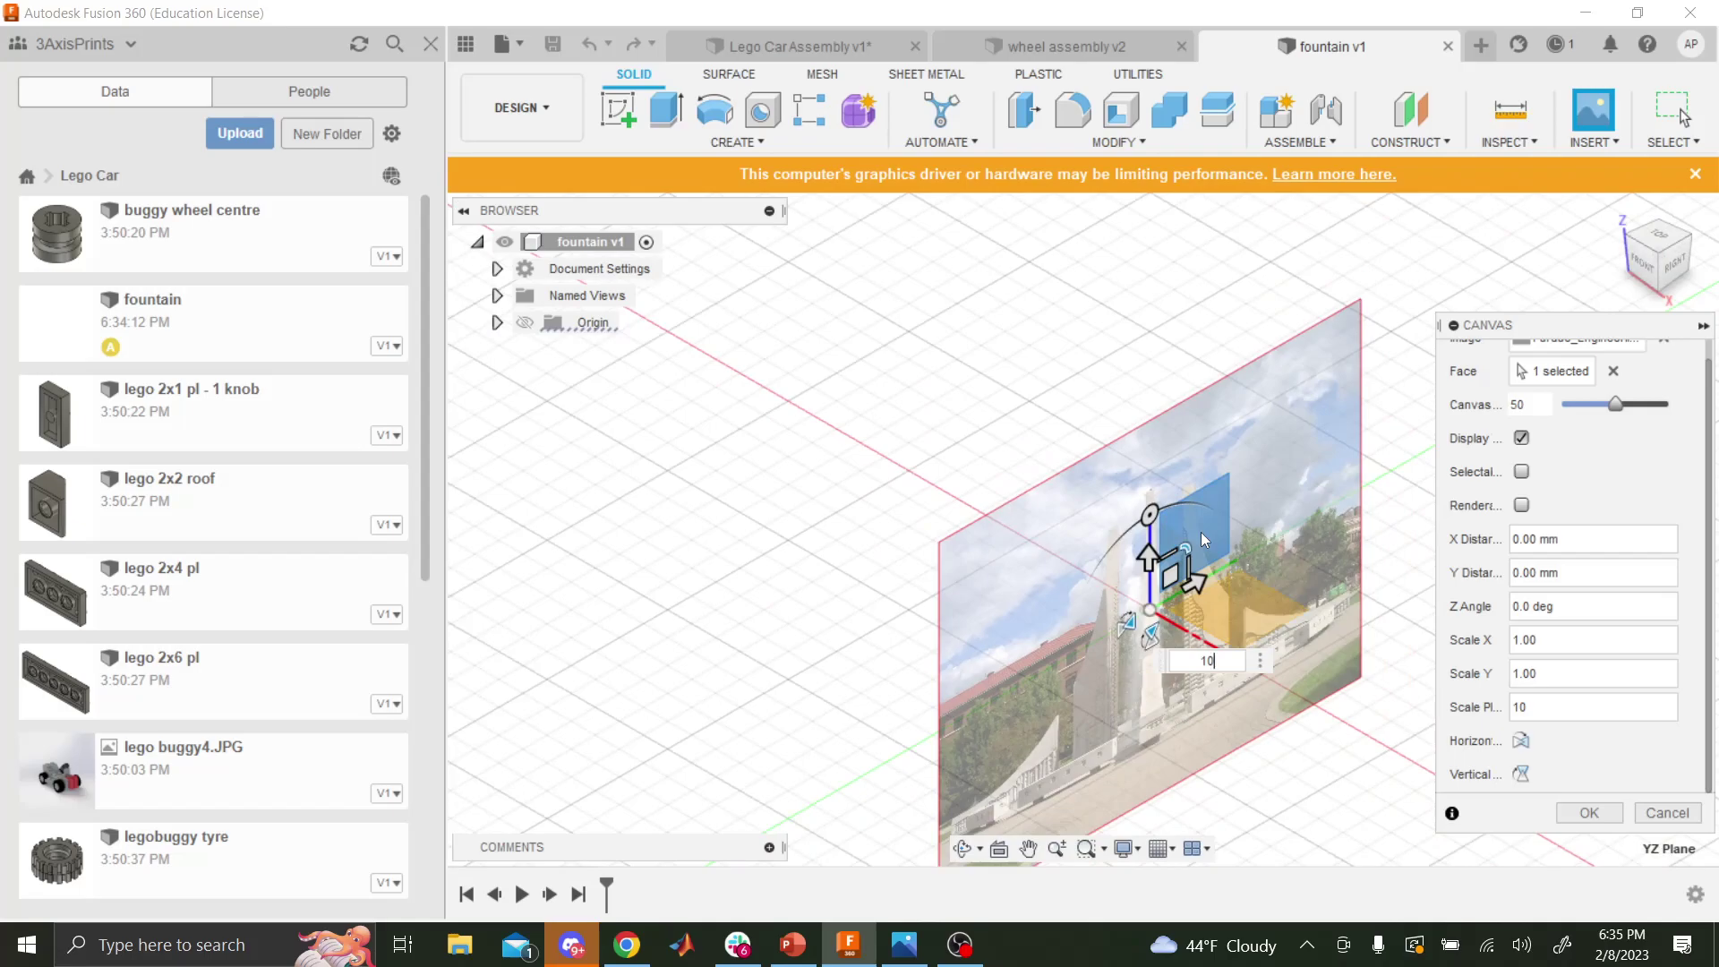
pyautogui.scroll(-3, 1275, 629)
pyautogui.scroll(2, 1358, 576)
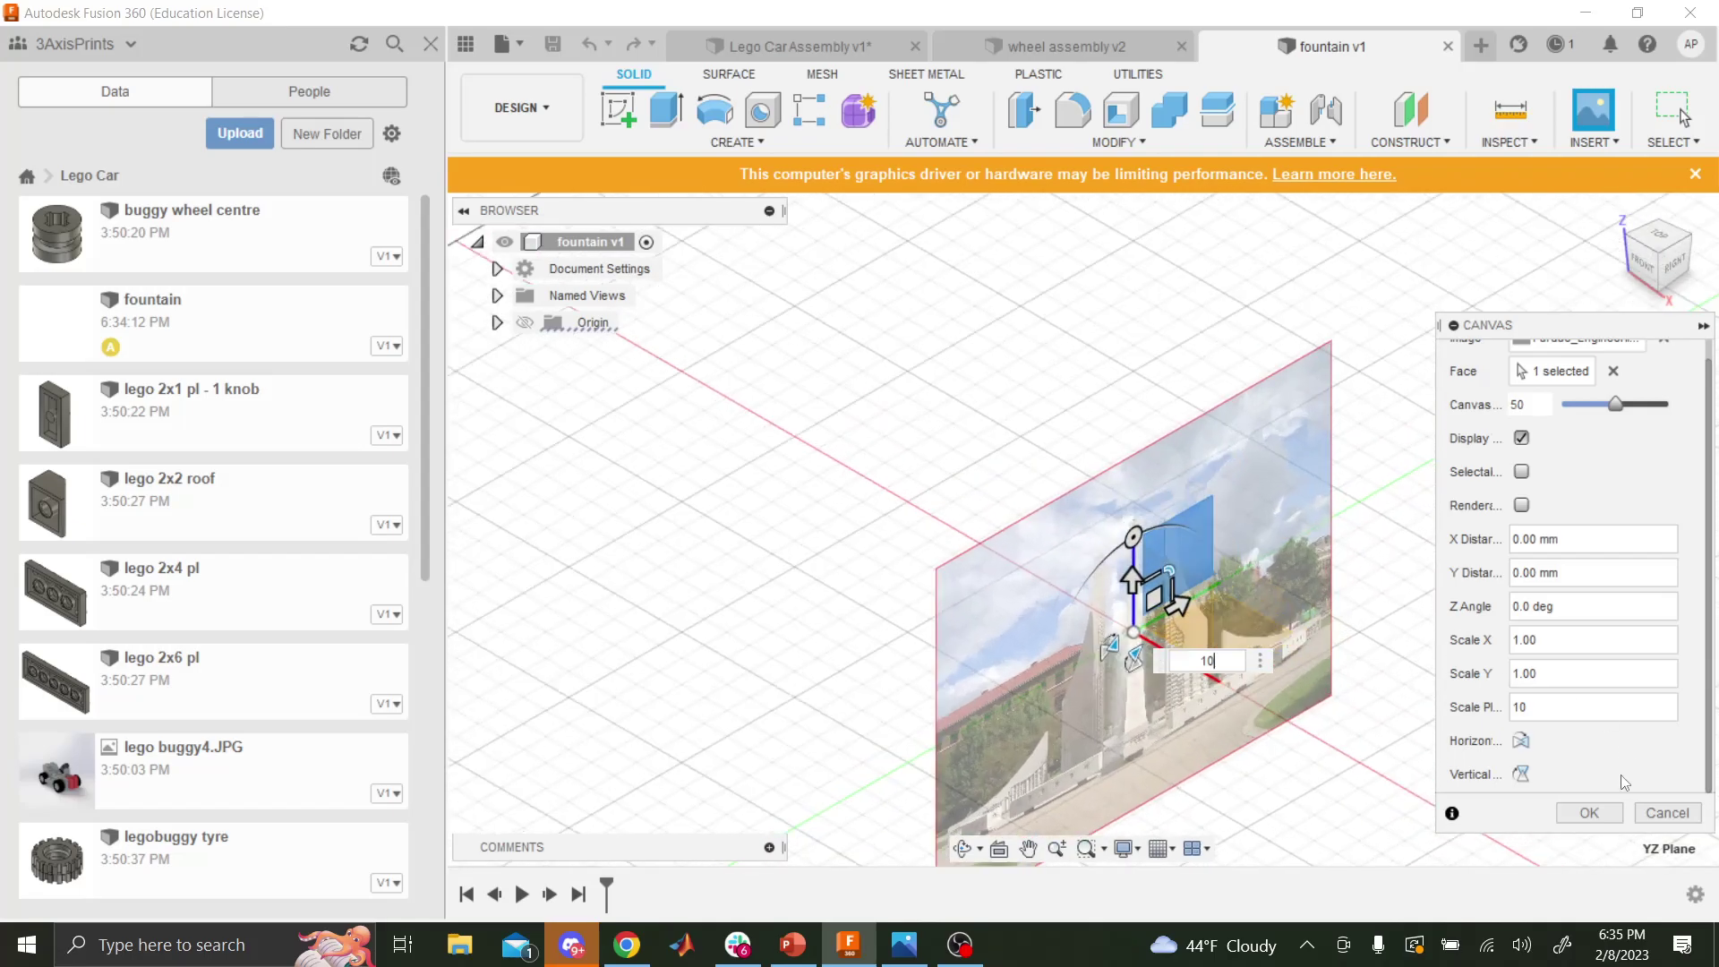
pyautogui.click(1585, 813)
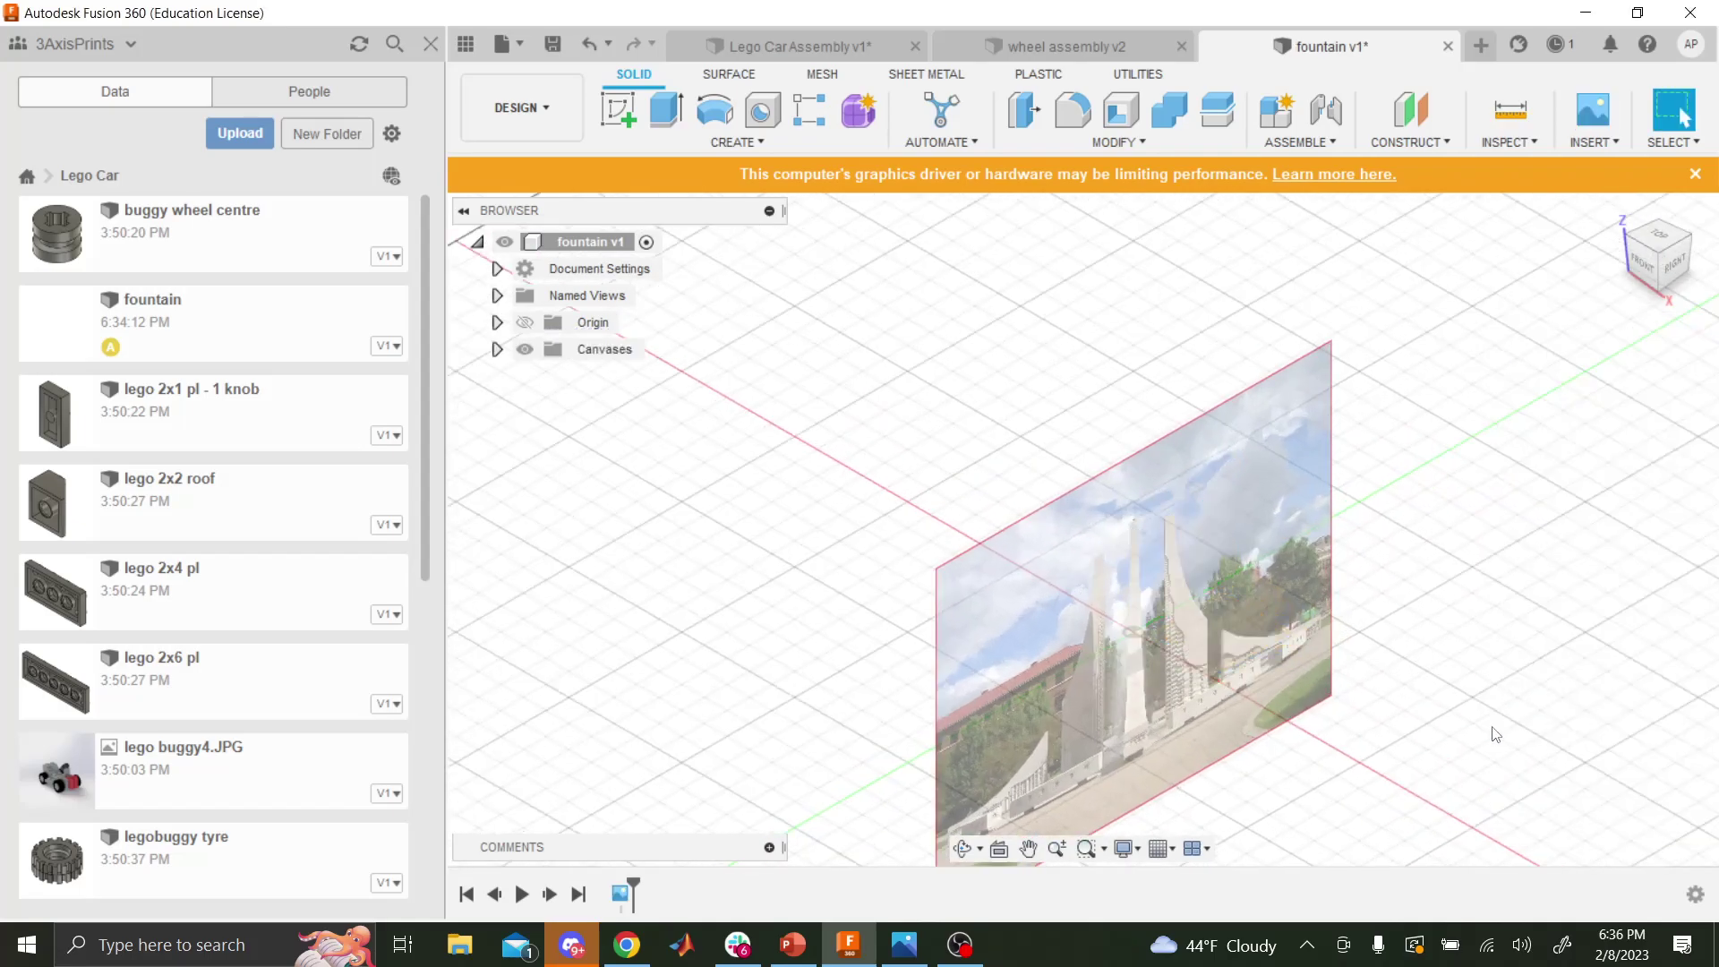
# - Start a new sketch on the plane holding the fountain photo
pyautogui.click(620, 105)
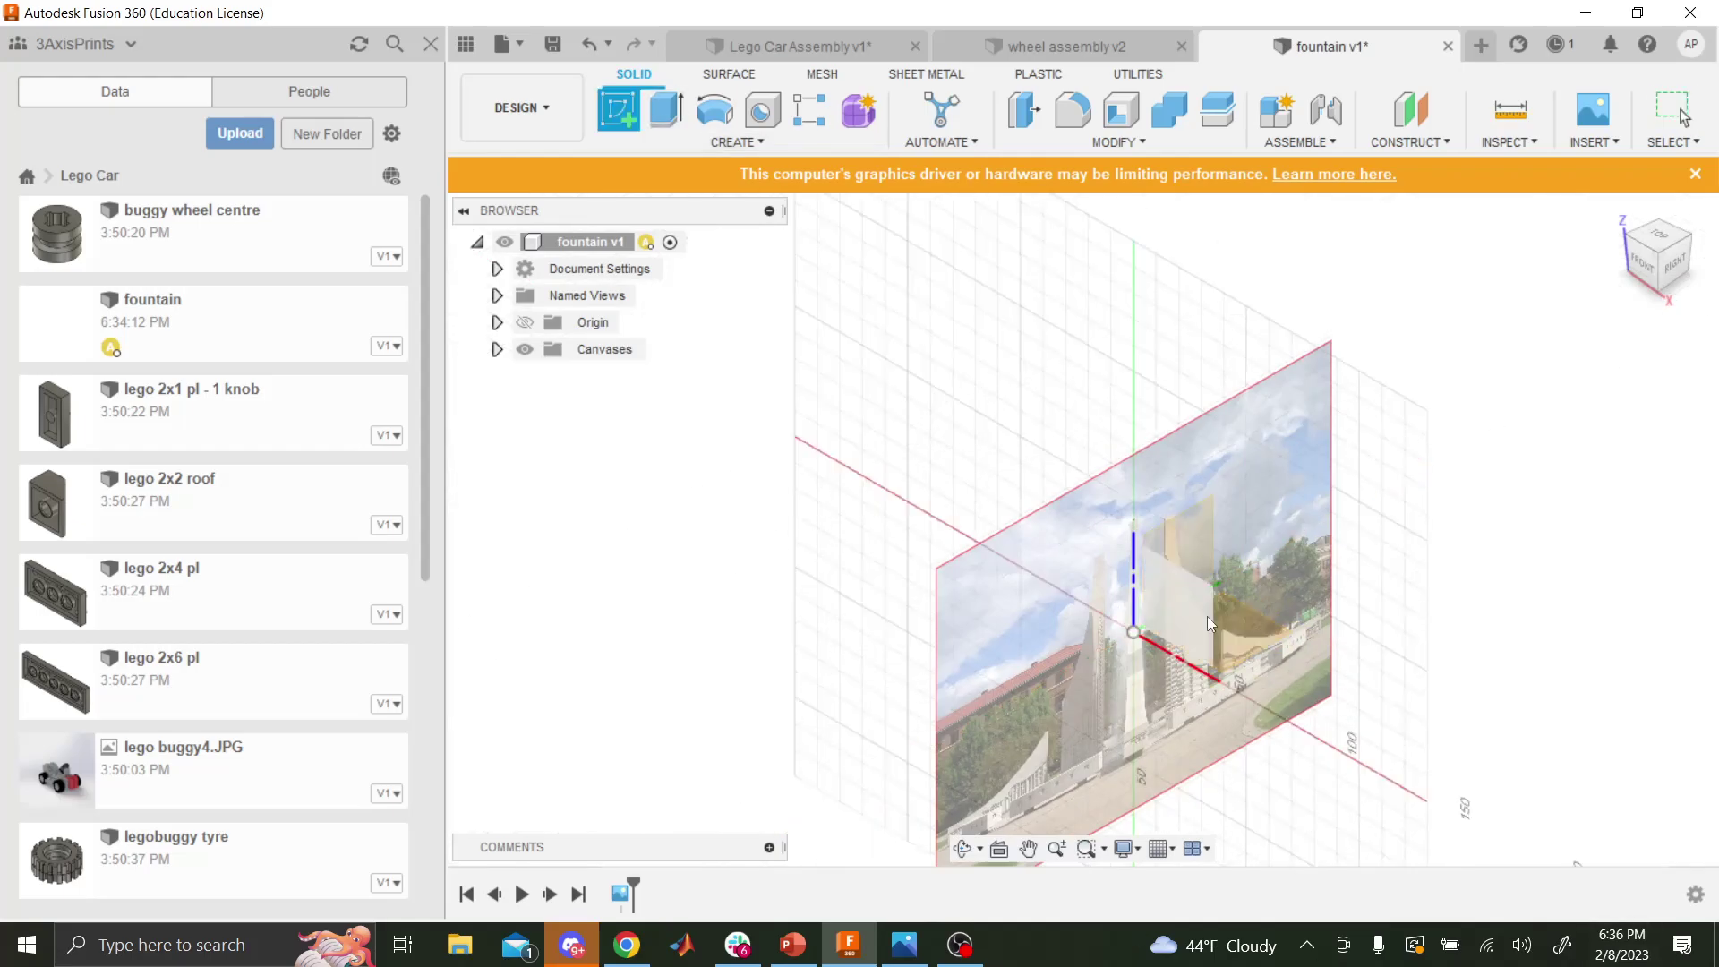
pyautogui.click(1178, 553)
pyautogui.scroll(-3, 1313, 533)
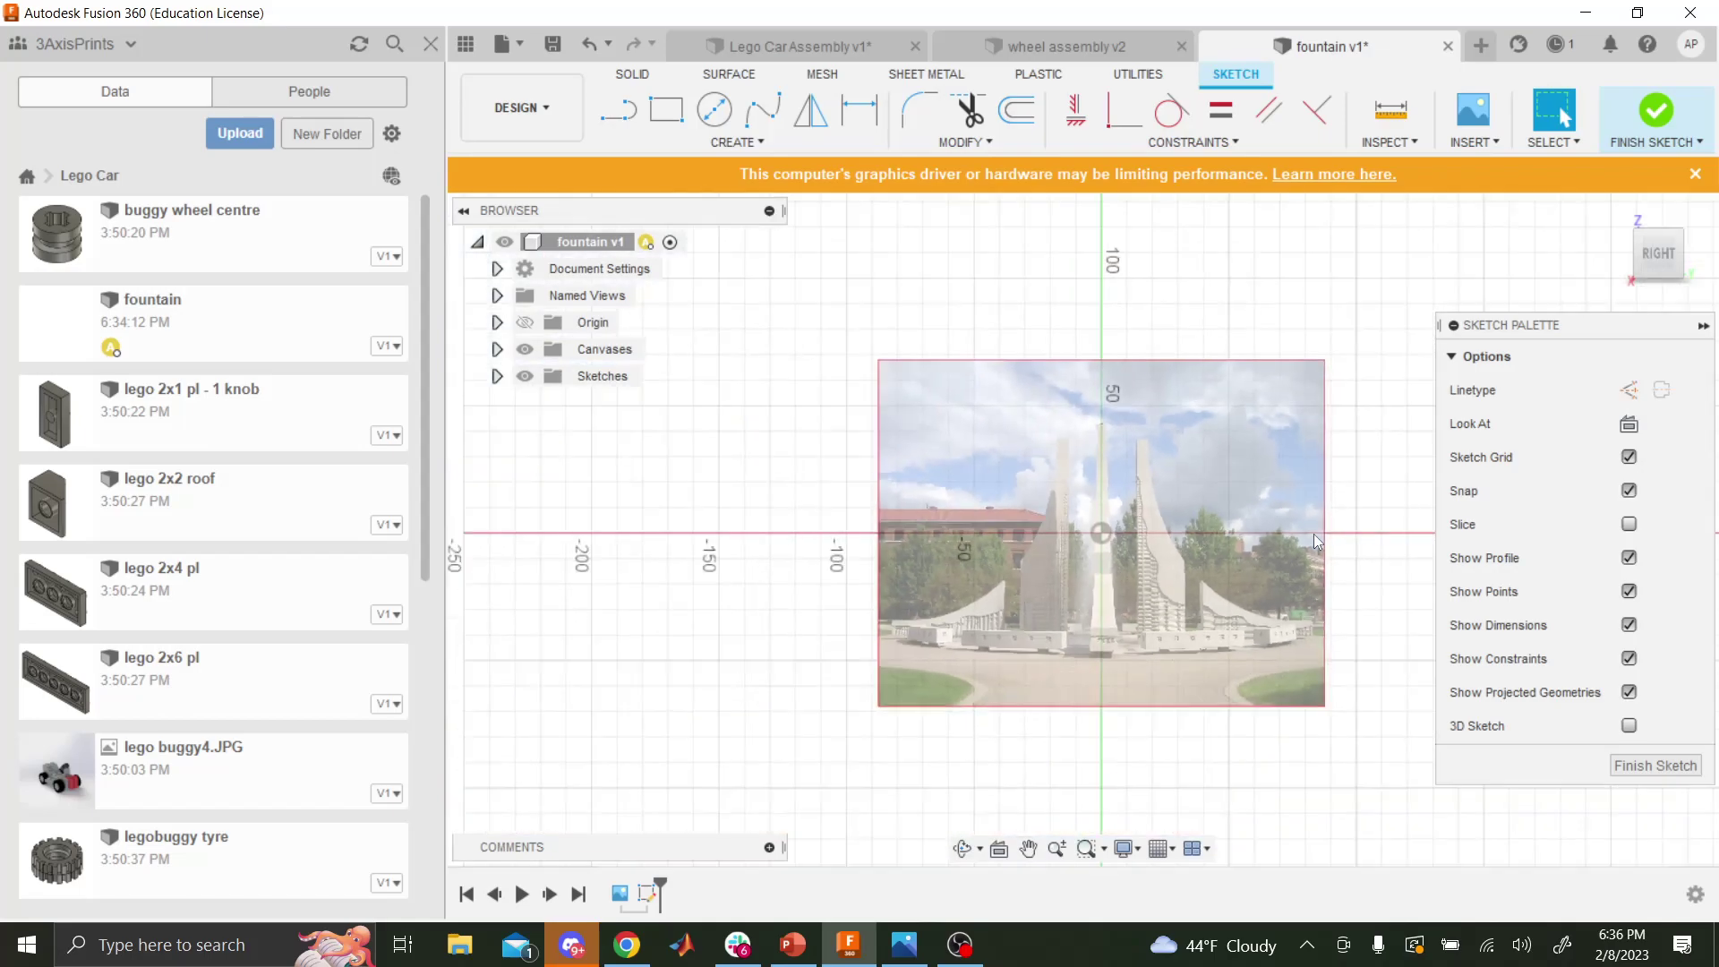
pyautogui.scroll(2, 1316, 501)
pyautogui.scroll(-1, 1275, 420)
pyautogui.scroll(3, 1276, 421)
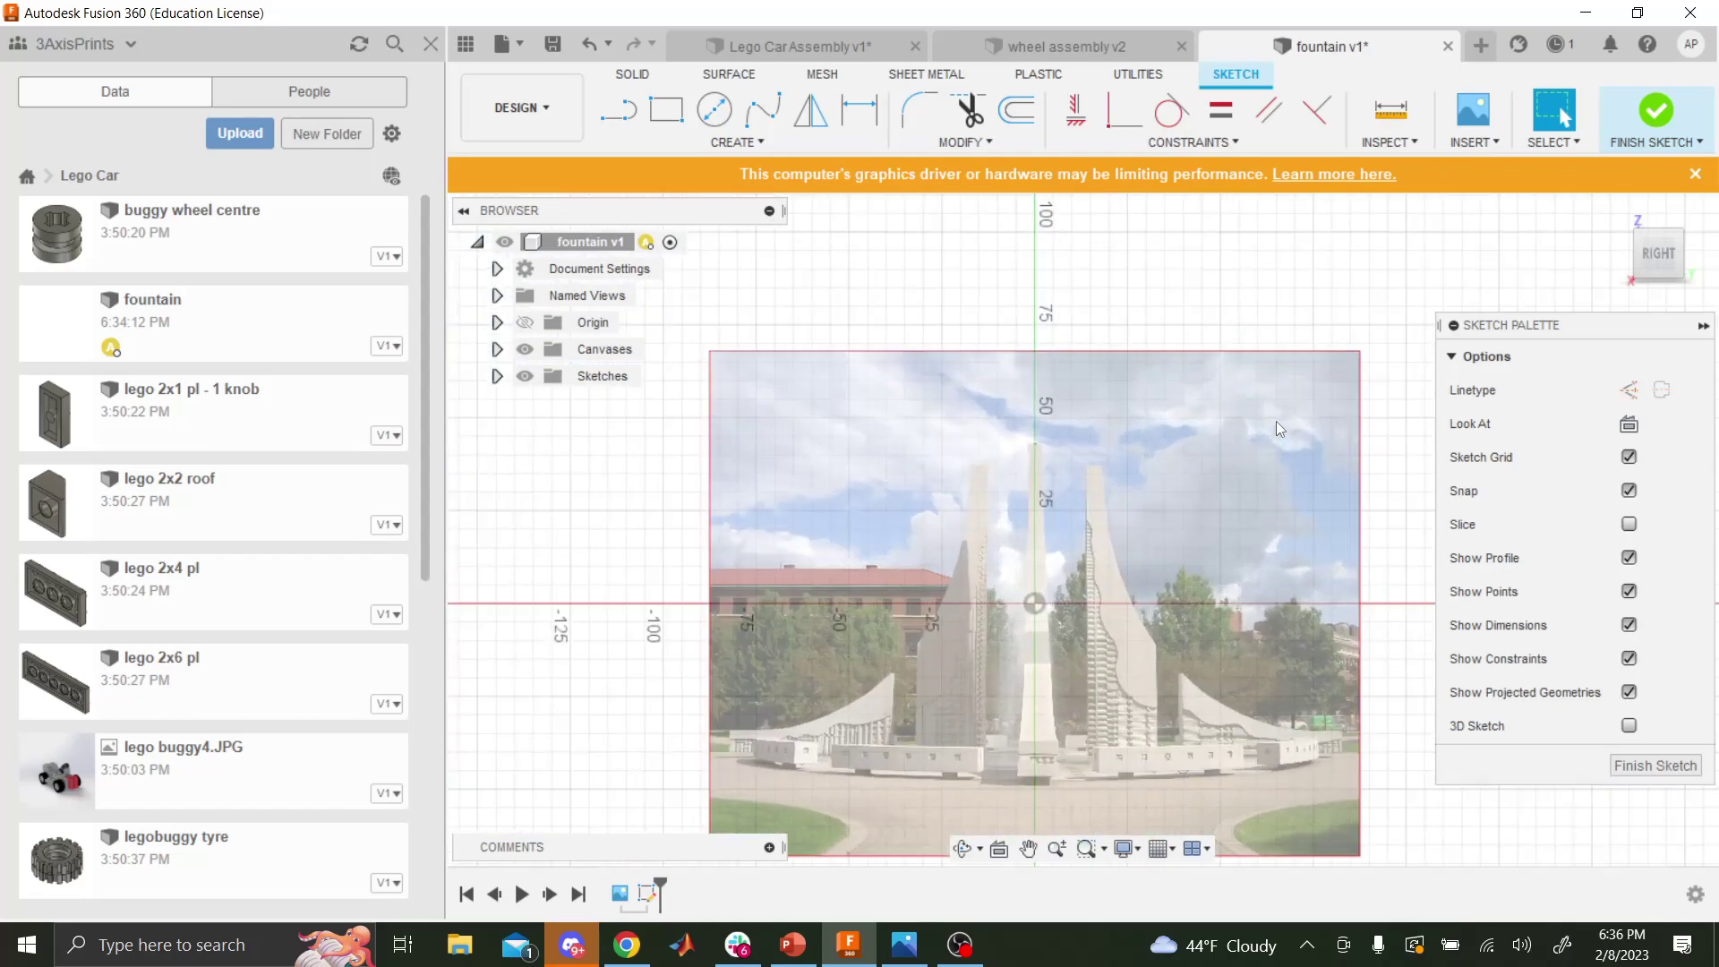
pyautogui.scroll(-2, 1182, 528)
pyautogui.scroll(2, 1383, 725)
pyautogui.scroll(-1, 1343, 671)
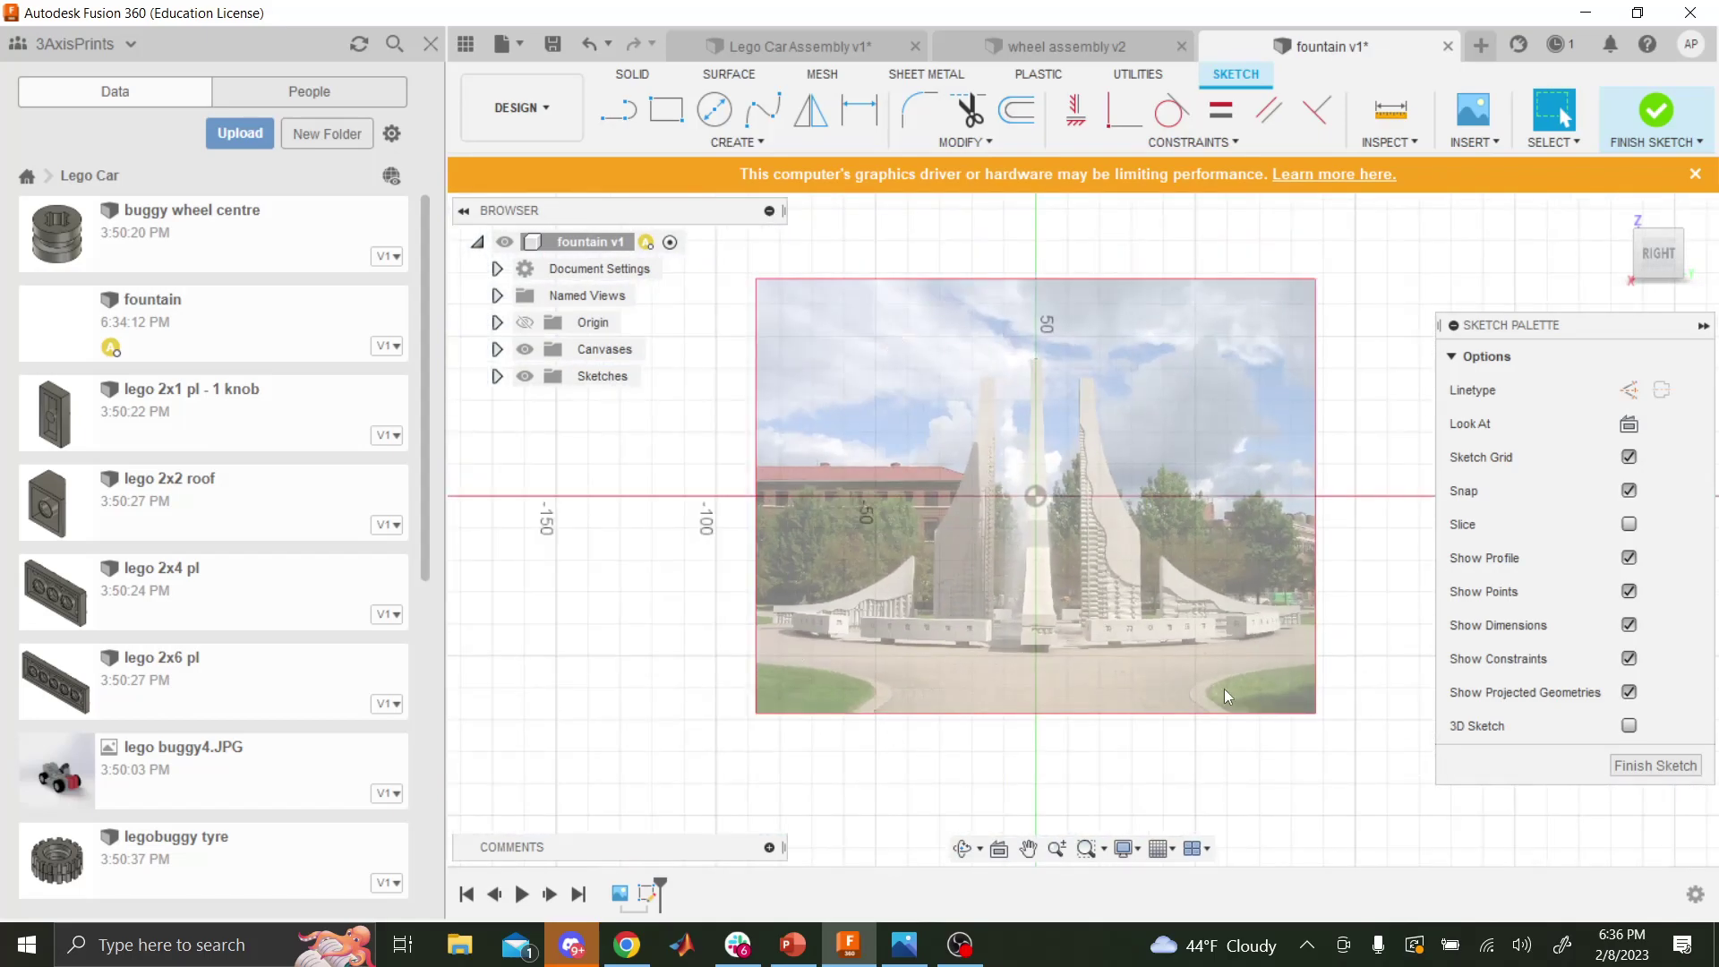
pyautogui.scroll(1, 1078, 385)
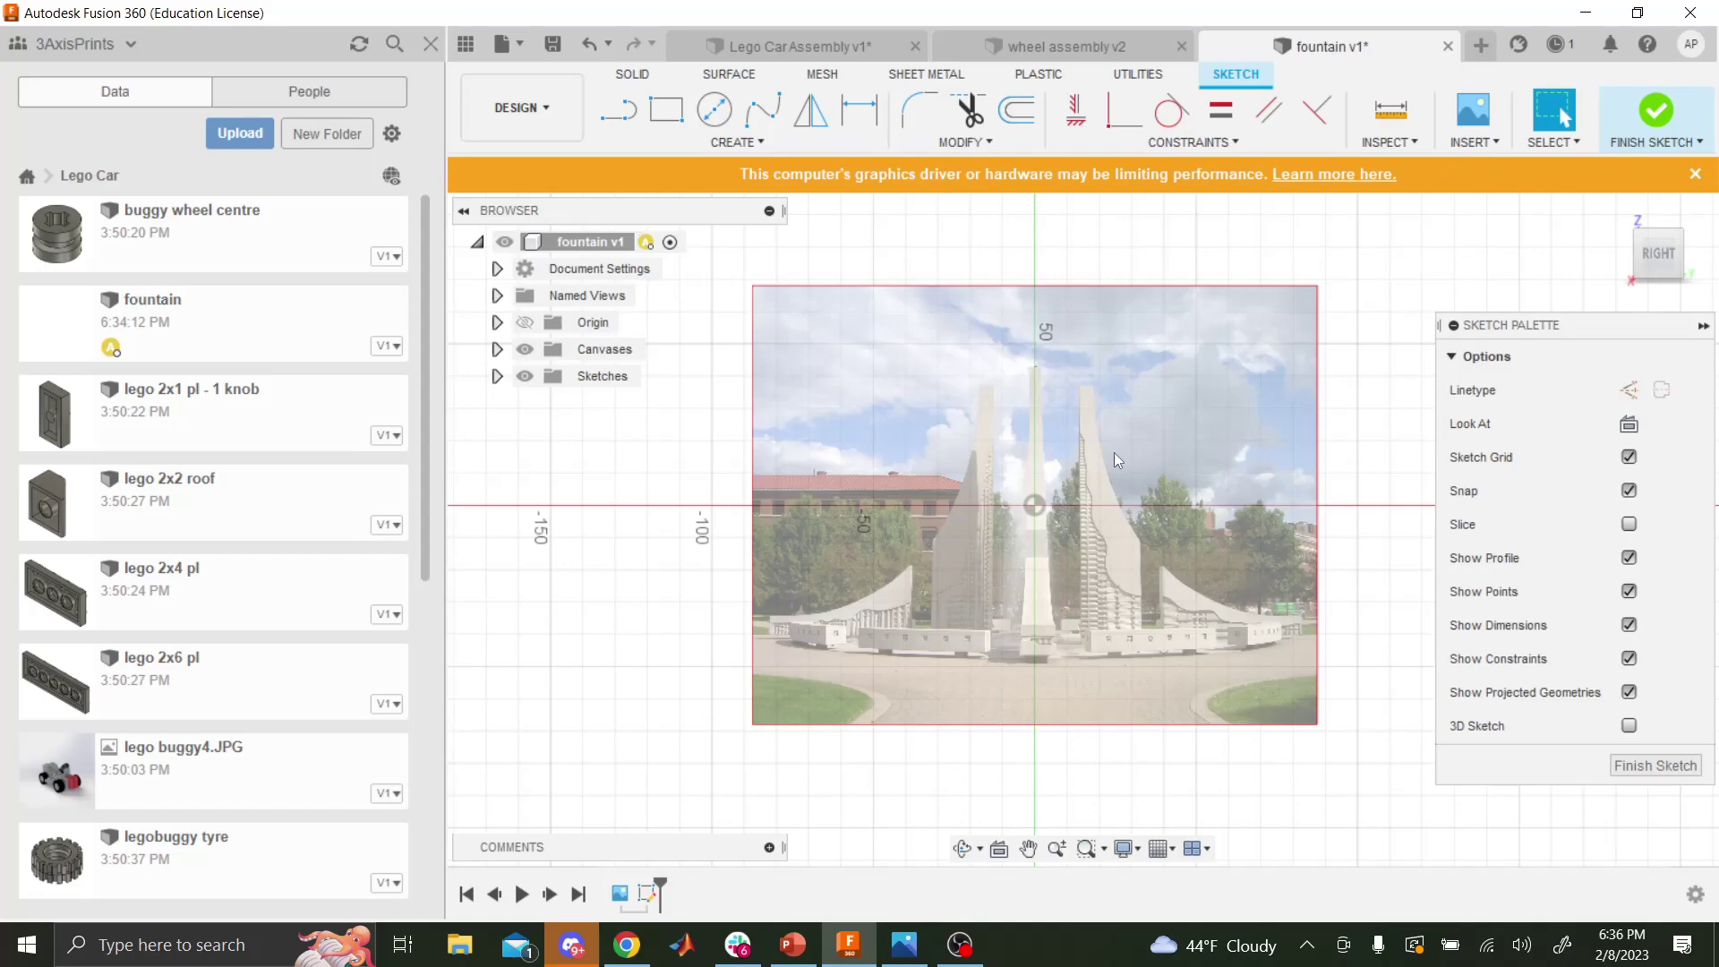
# - Trace the fin's vertical edge, base and right side with sketch lines
pyautogui.click(616, 121)
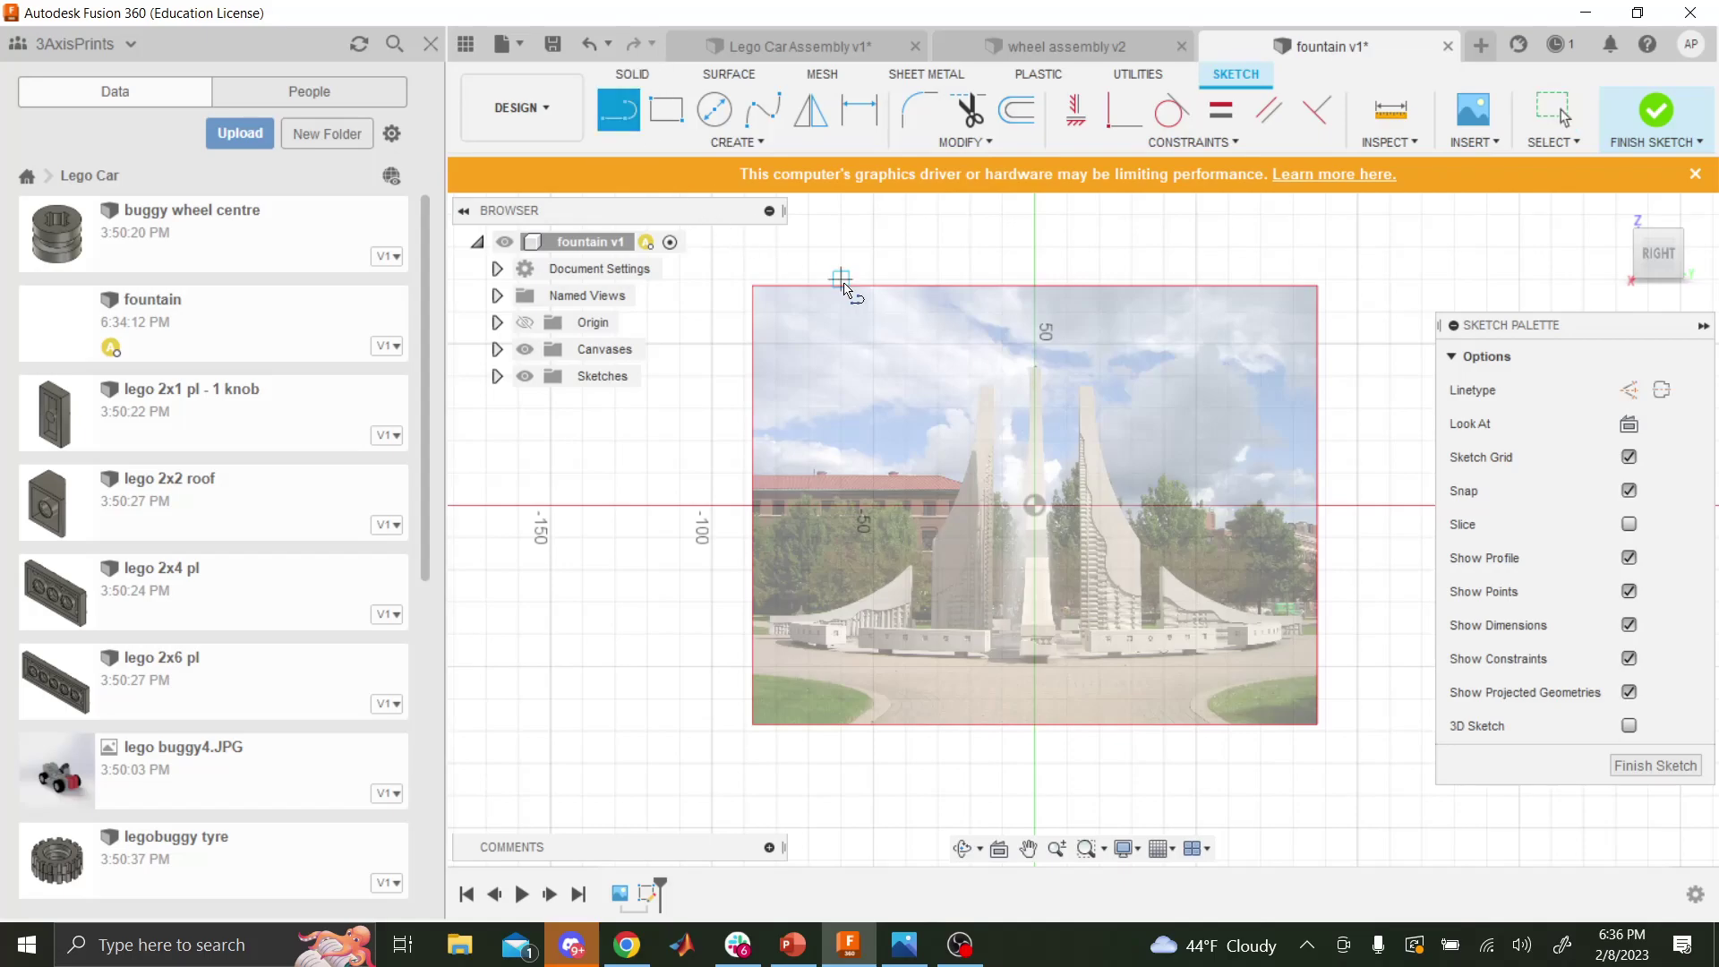
pyautogui.scroll(8, 1133, 439)
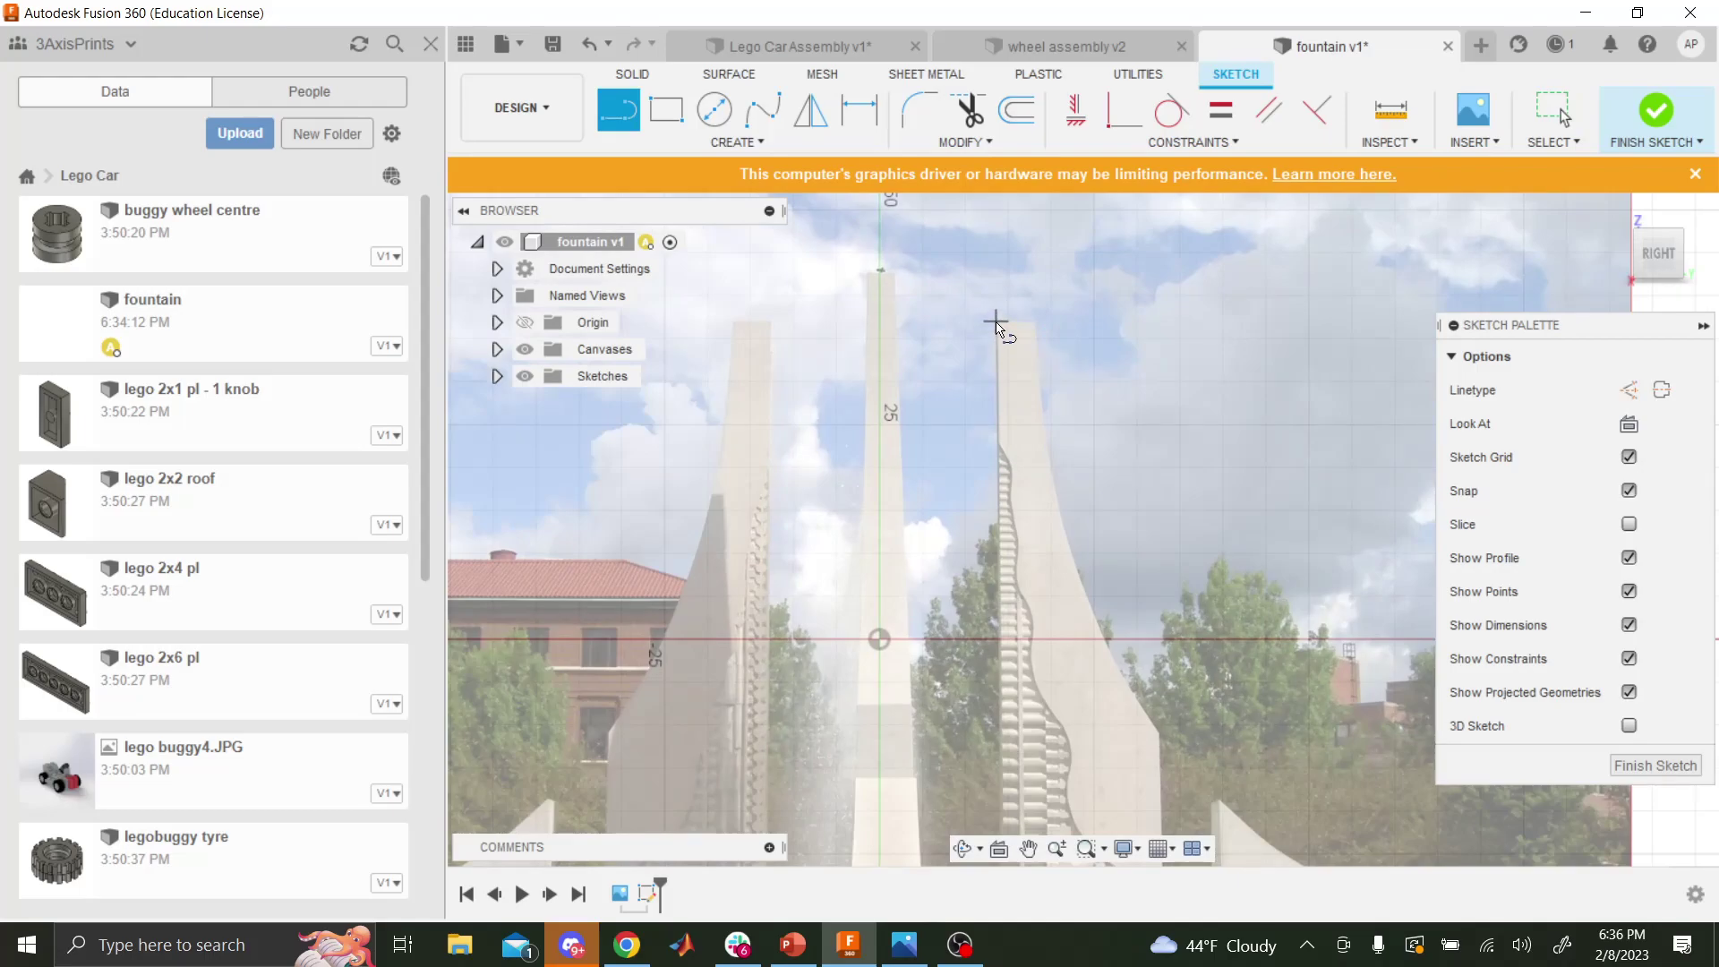
pyautogui.click(997, 324)
pyautogui.scroll(-5, 1008, 627)
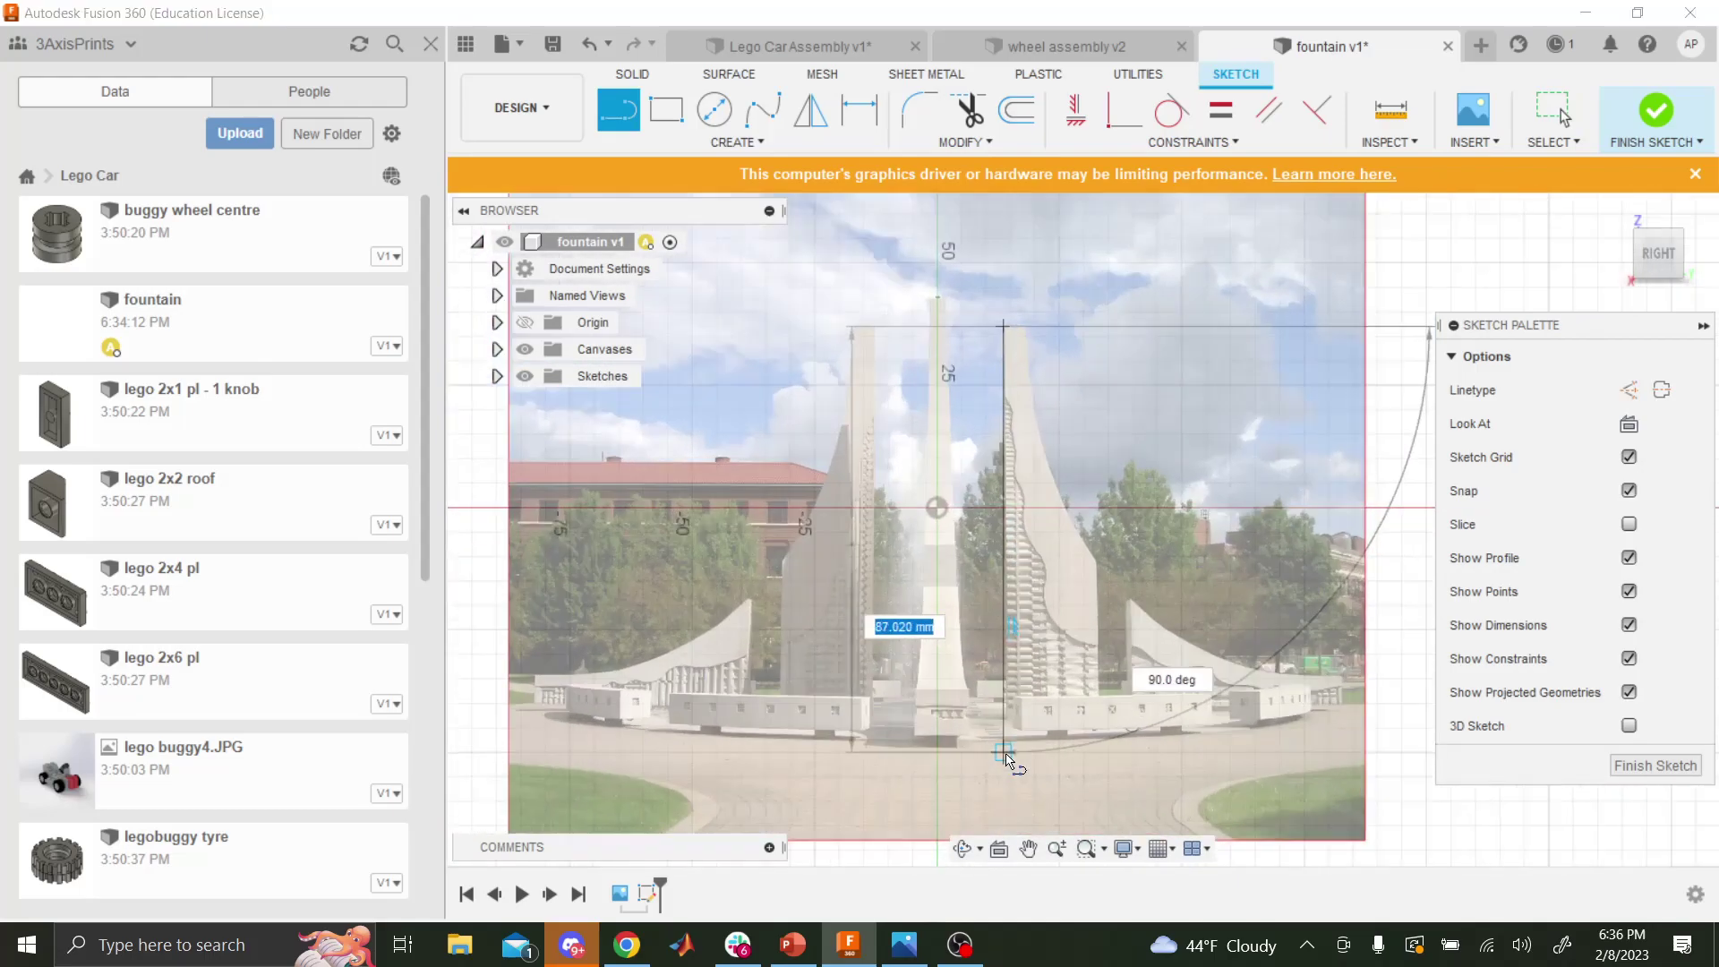
pyautogui.scroll(2, 1007, 756)
pyautogui.scroll(-3, 1022, 712)
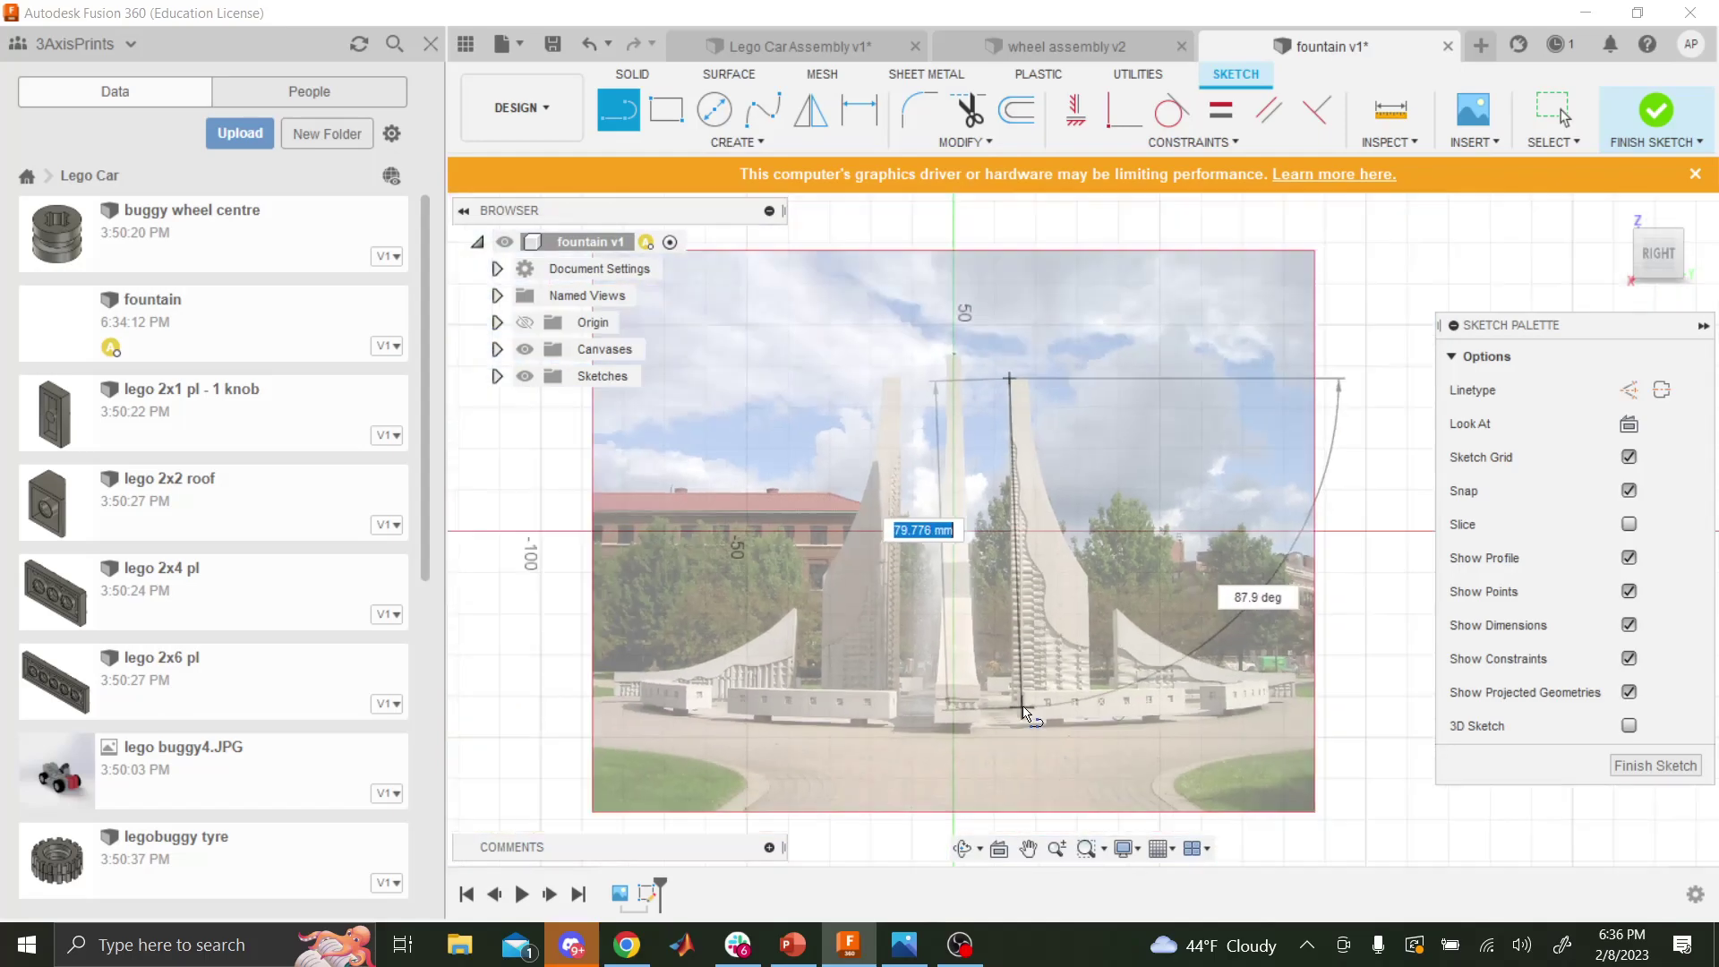
pyautogui.scroll(6, 1022, 712)
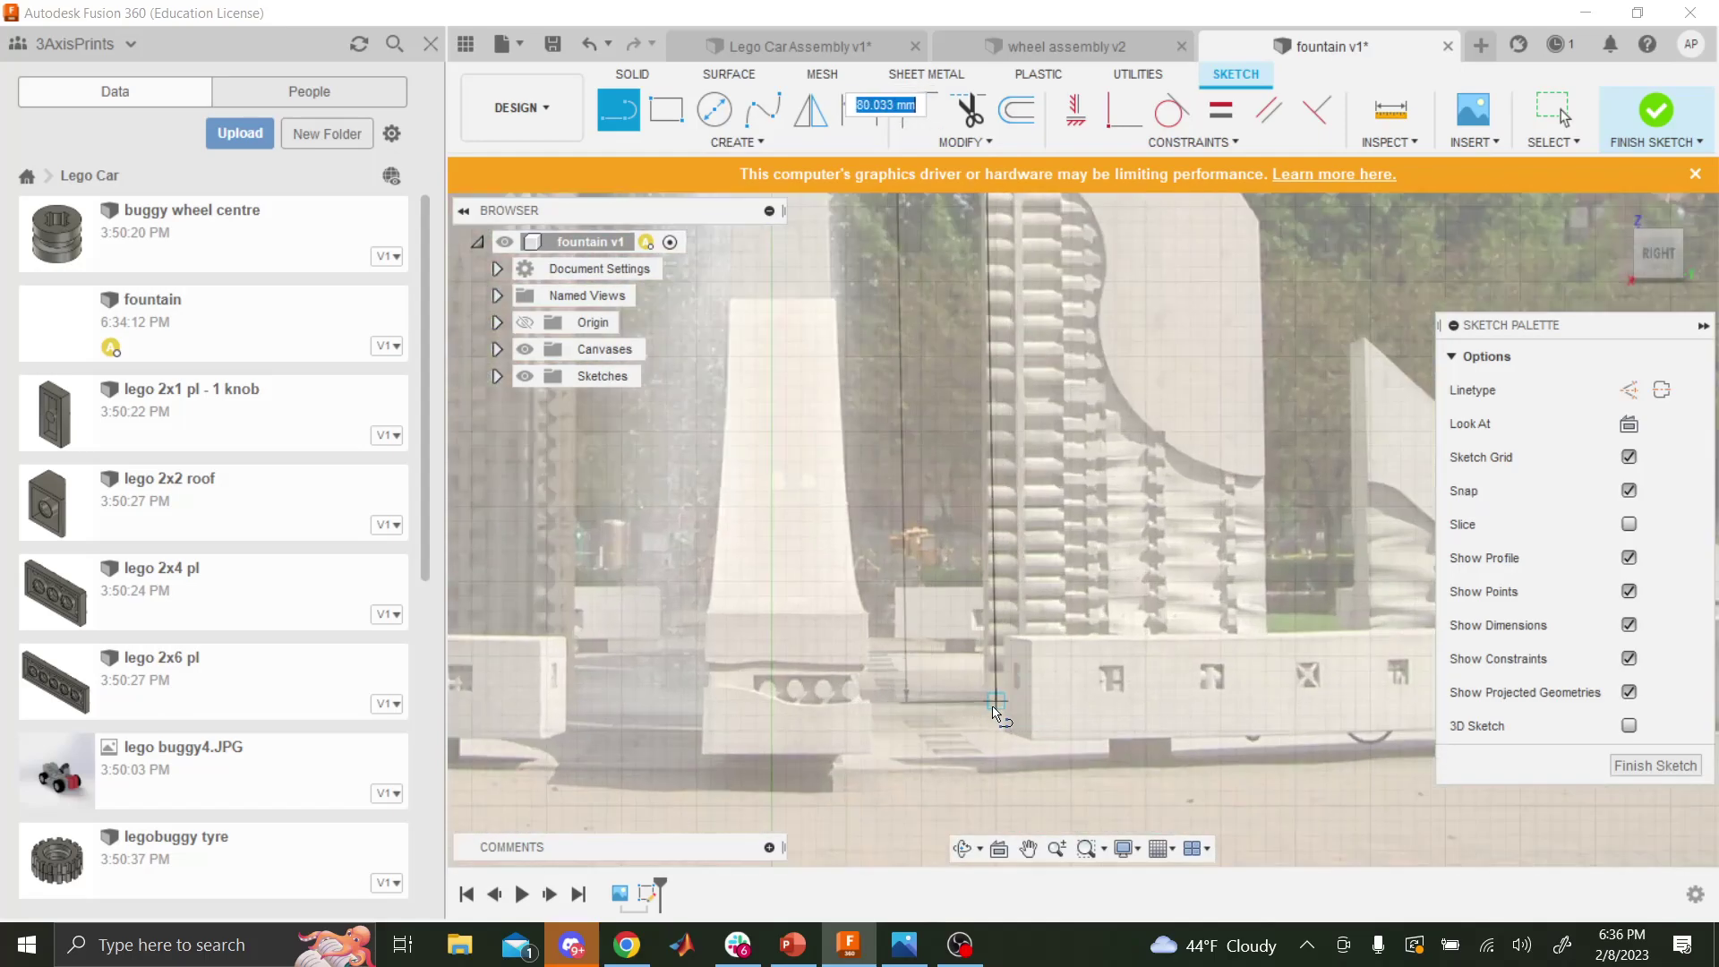
pyautogui.click(983, 700)
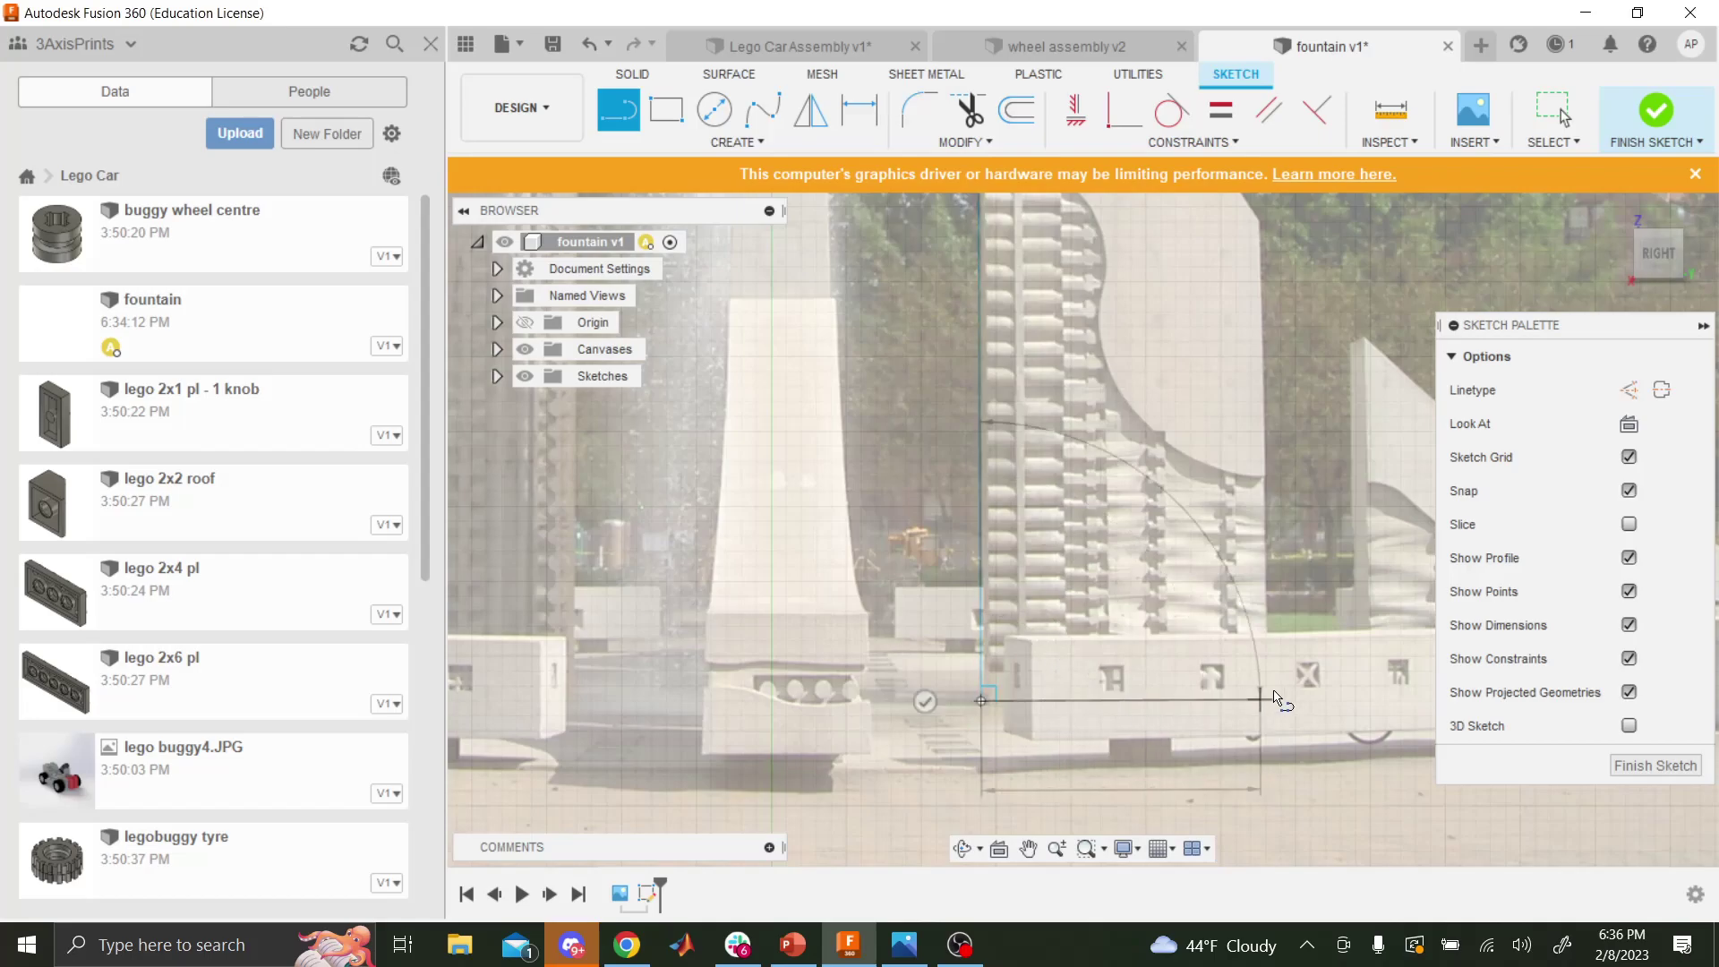
pyautogui.click(1272, 700)
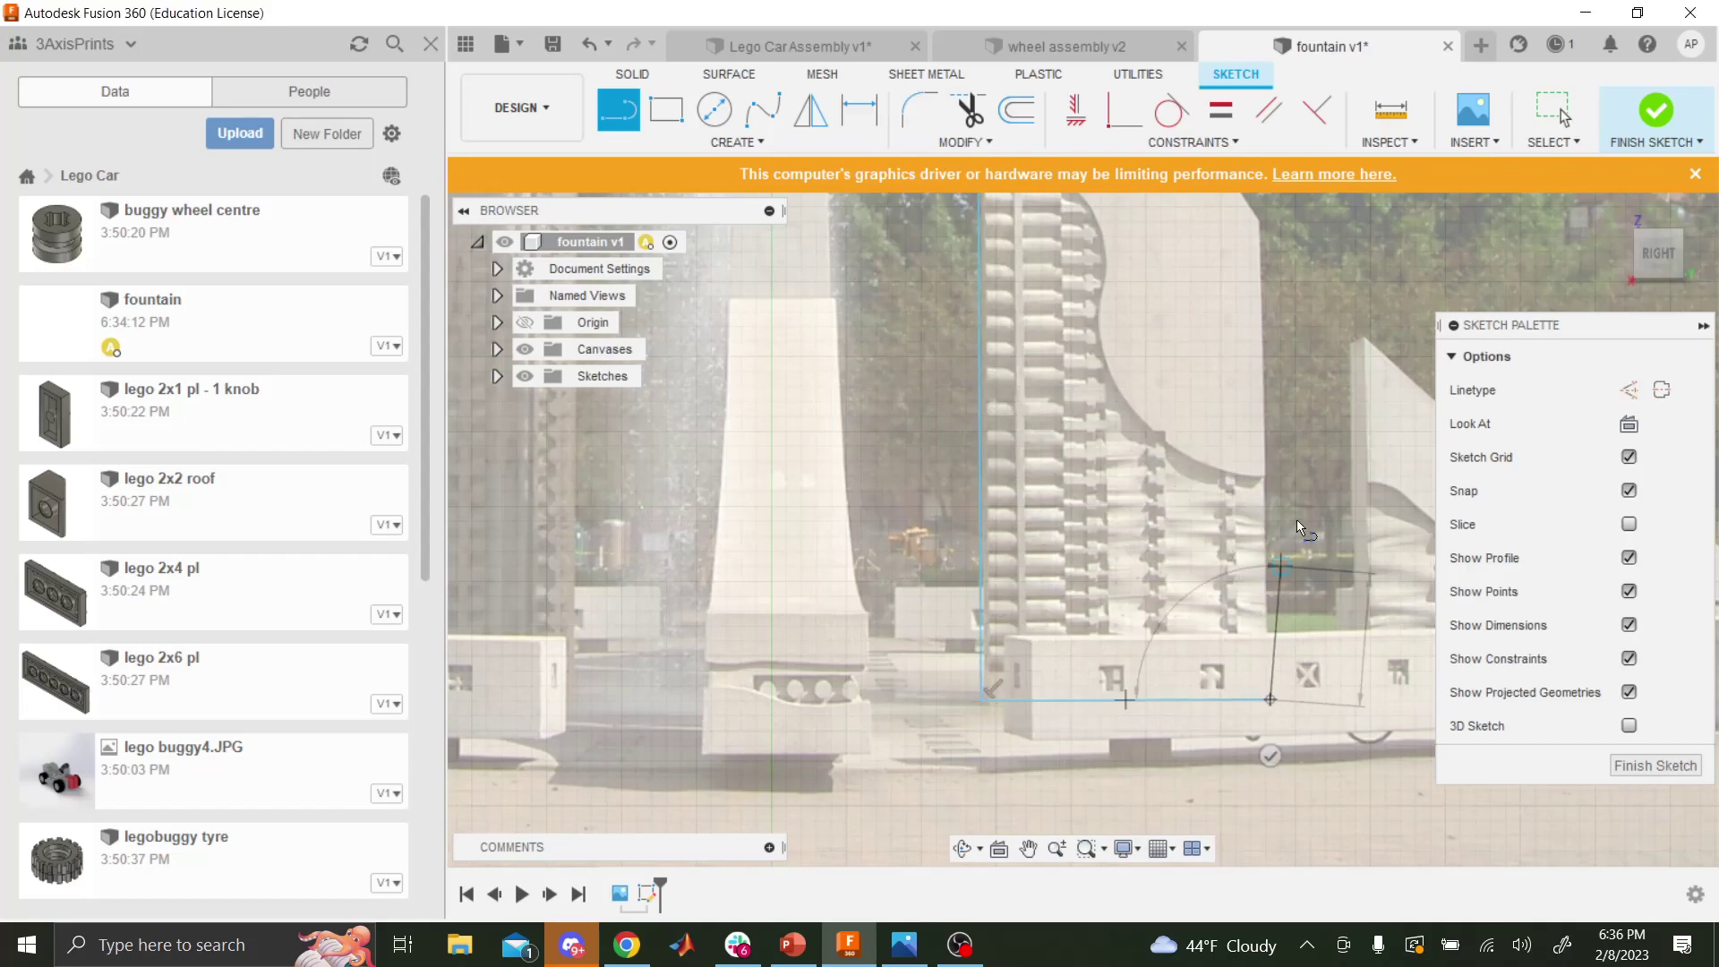
pyautogui.scroll(-3, 1265, 258)
pyautogui.scroll(4, 1264, 240)
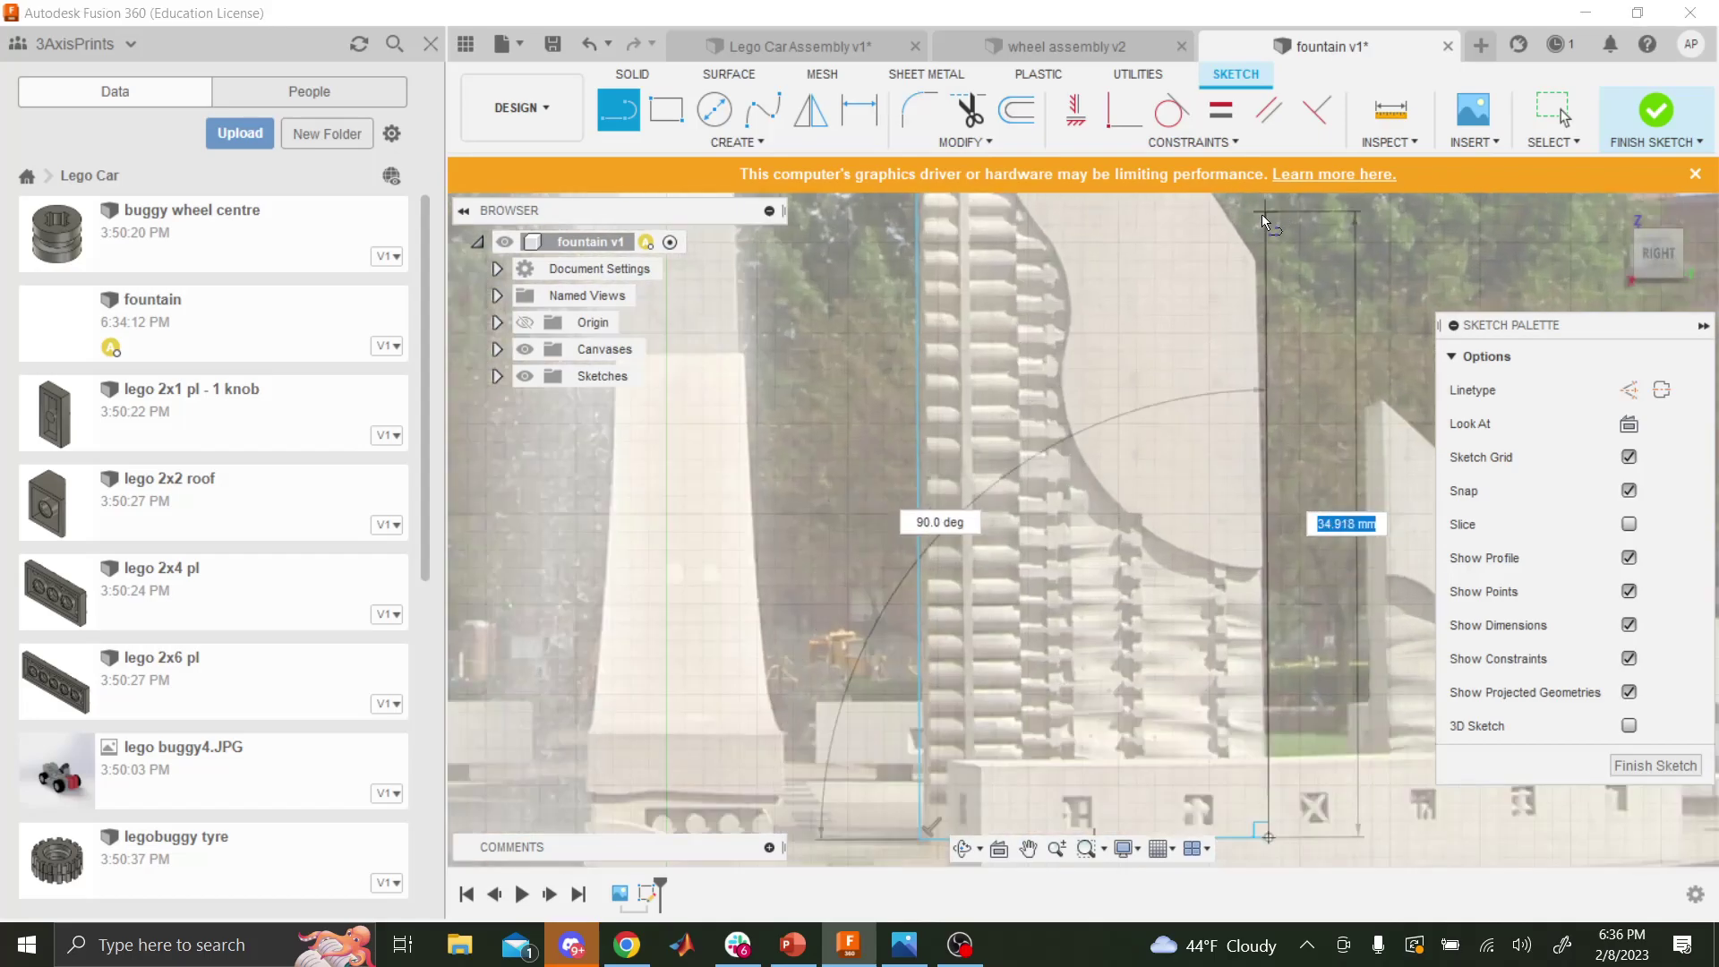
pyautogui.click(1263, 262)
pyautogui.scroll(-5, 1265, 259)
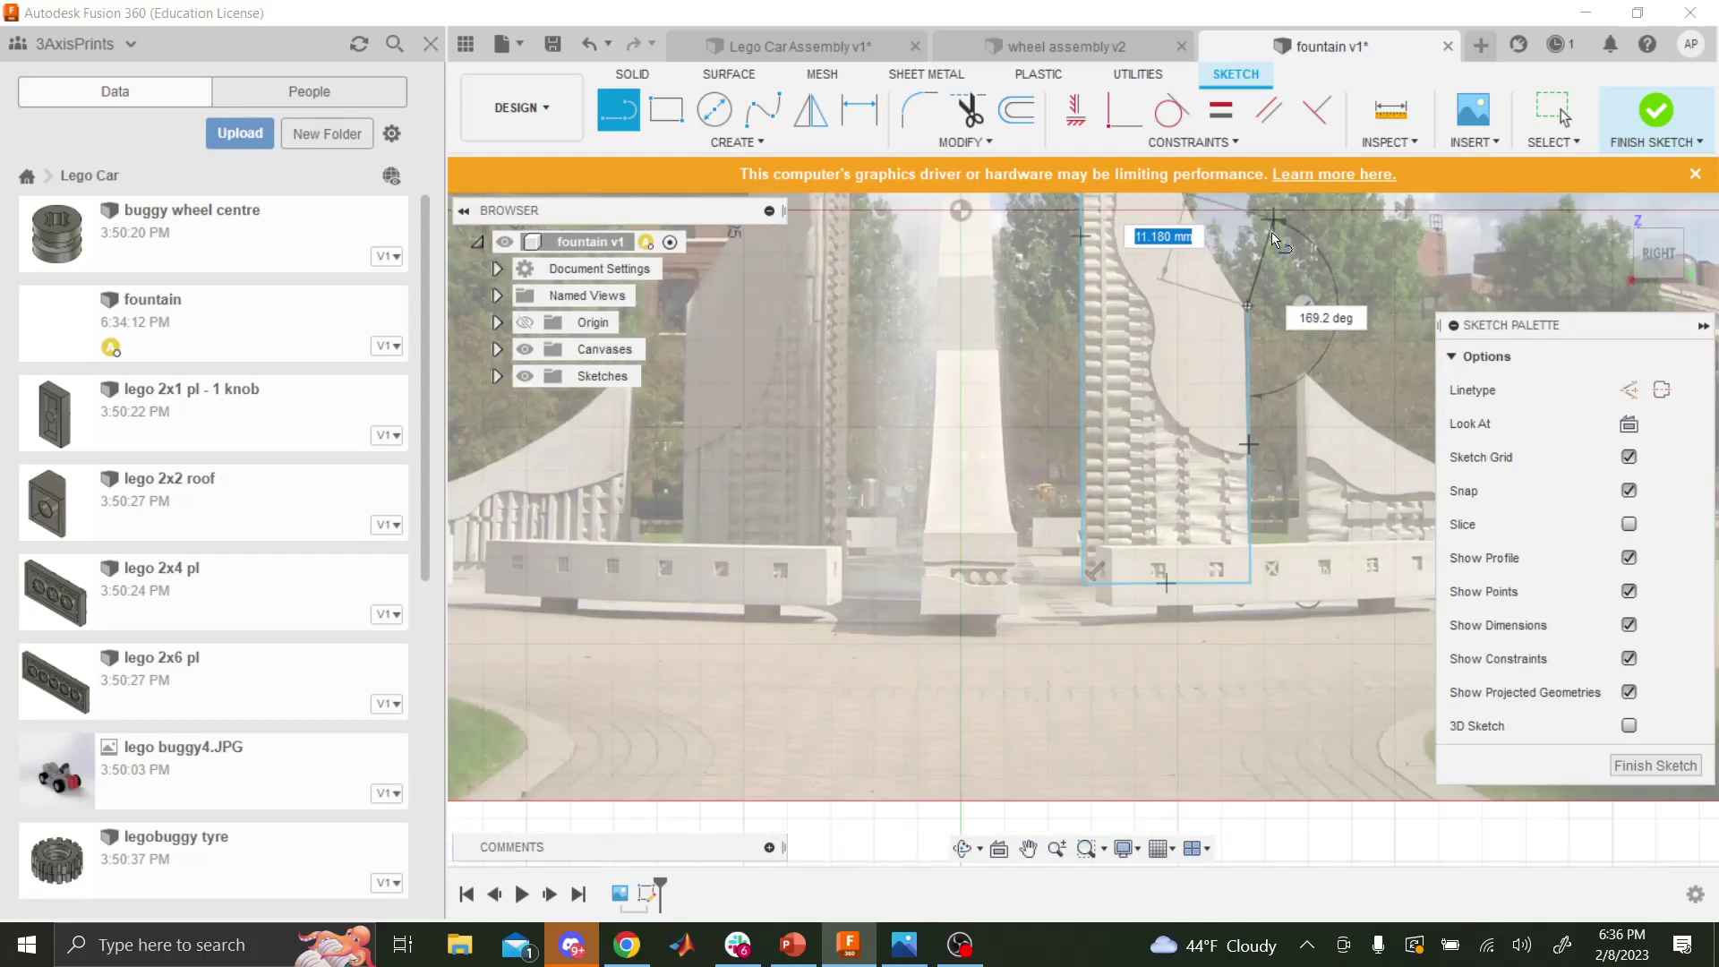
# - Orbit to face the canvas, undo a stray slanted line, and cancel the unfinished 7.525 mm line
pyautogui.click(963, 848)
pyautogui.moveTo(1175, 224); pyautogui.dragTo(1193, 307)
pyautogui.press('l')
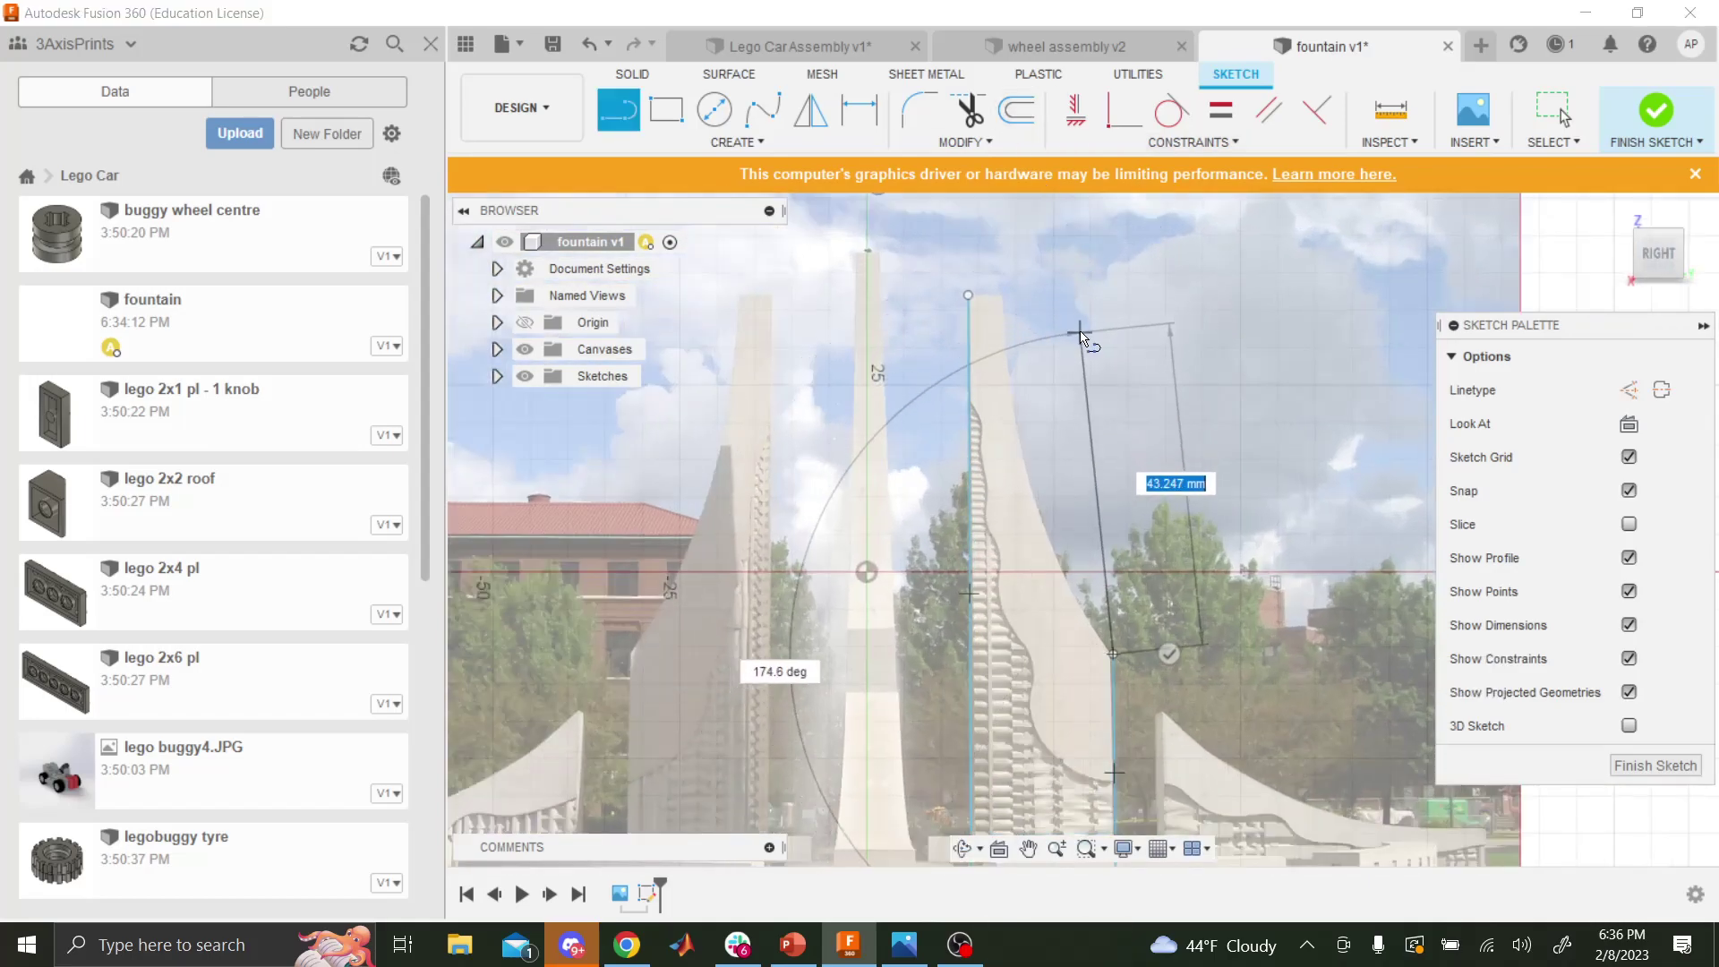
pyautogui.click(1080, 334)
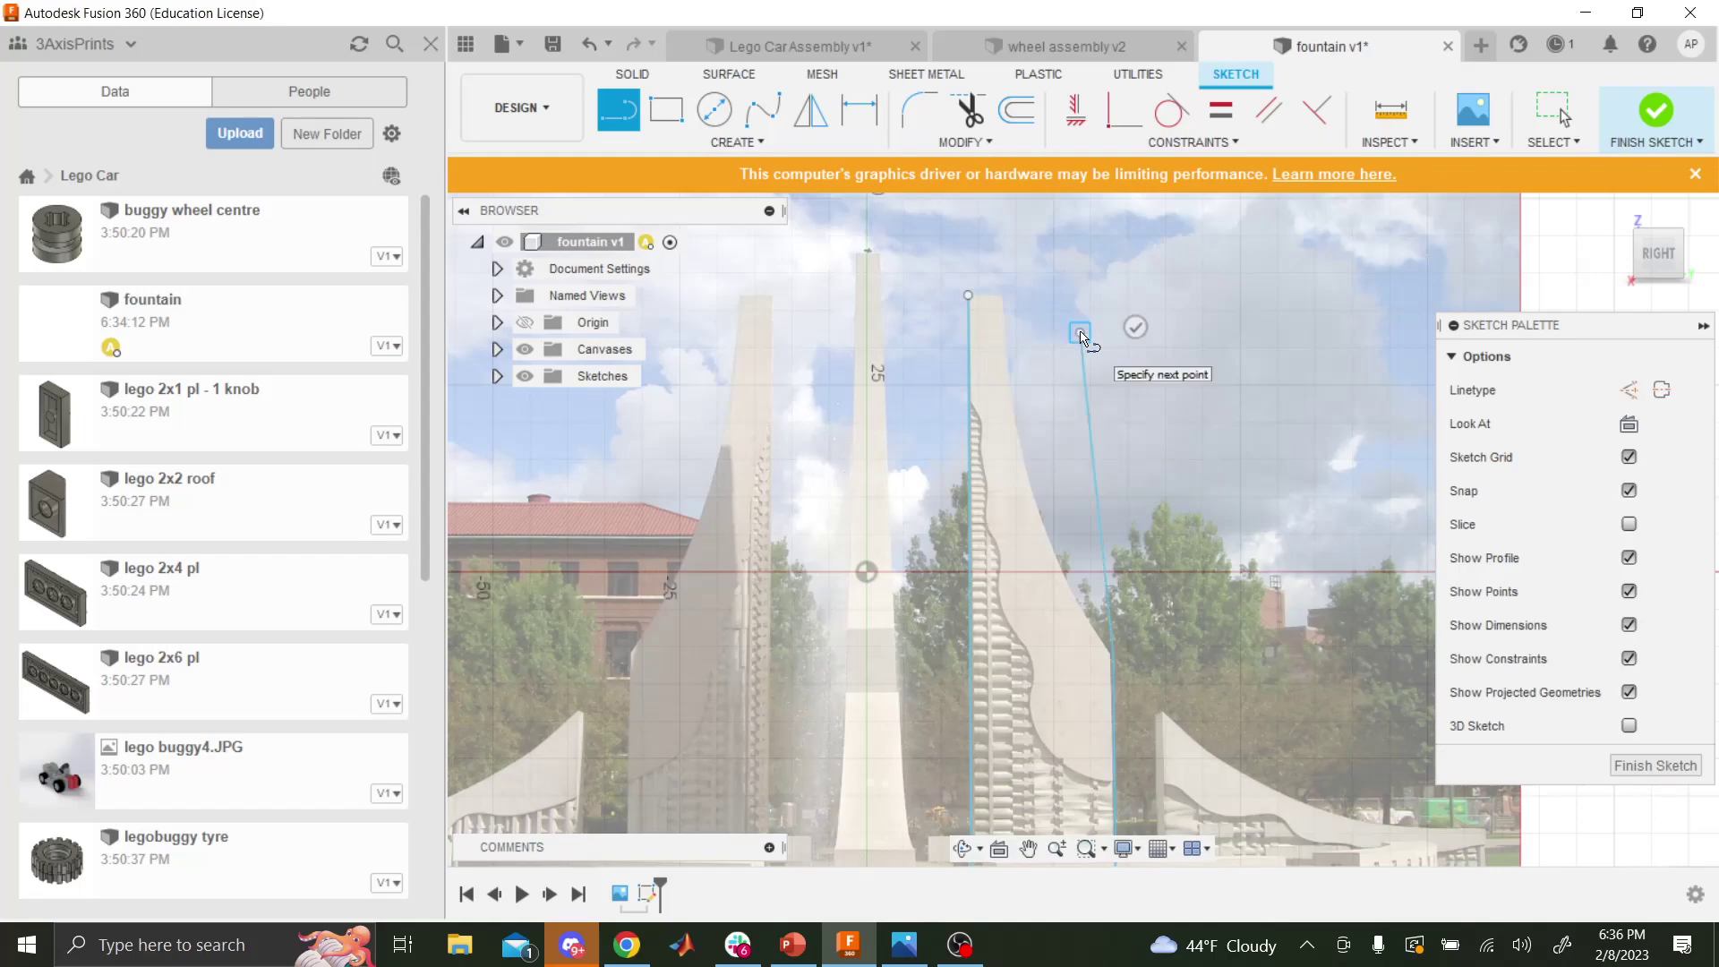
pyautogui.press('Escape')
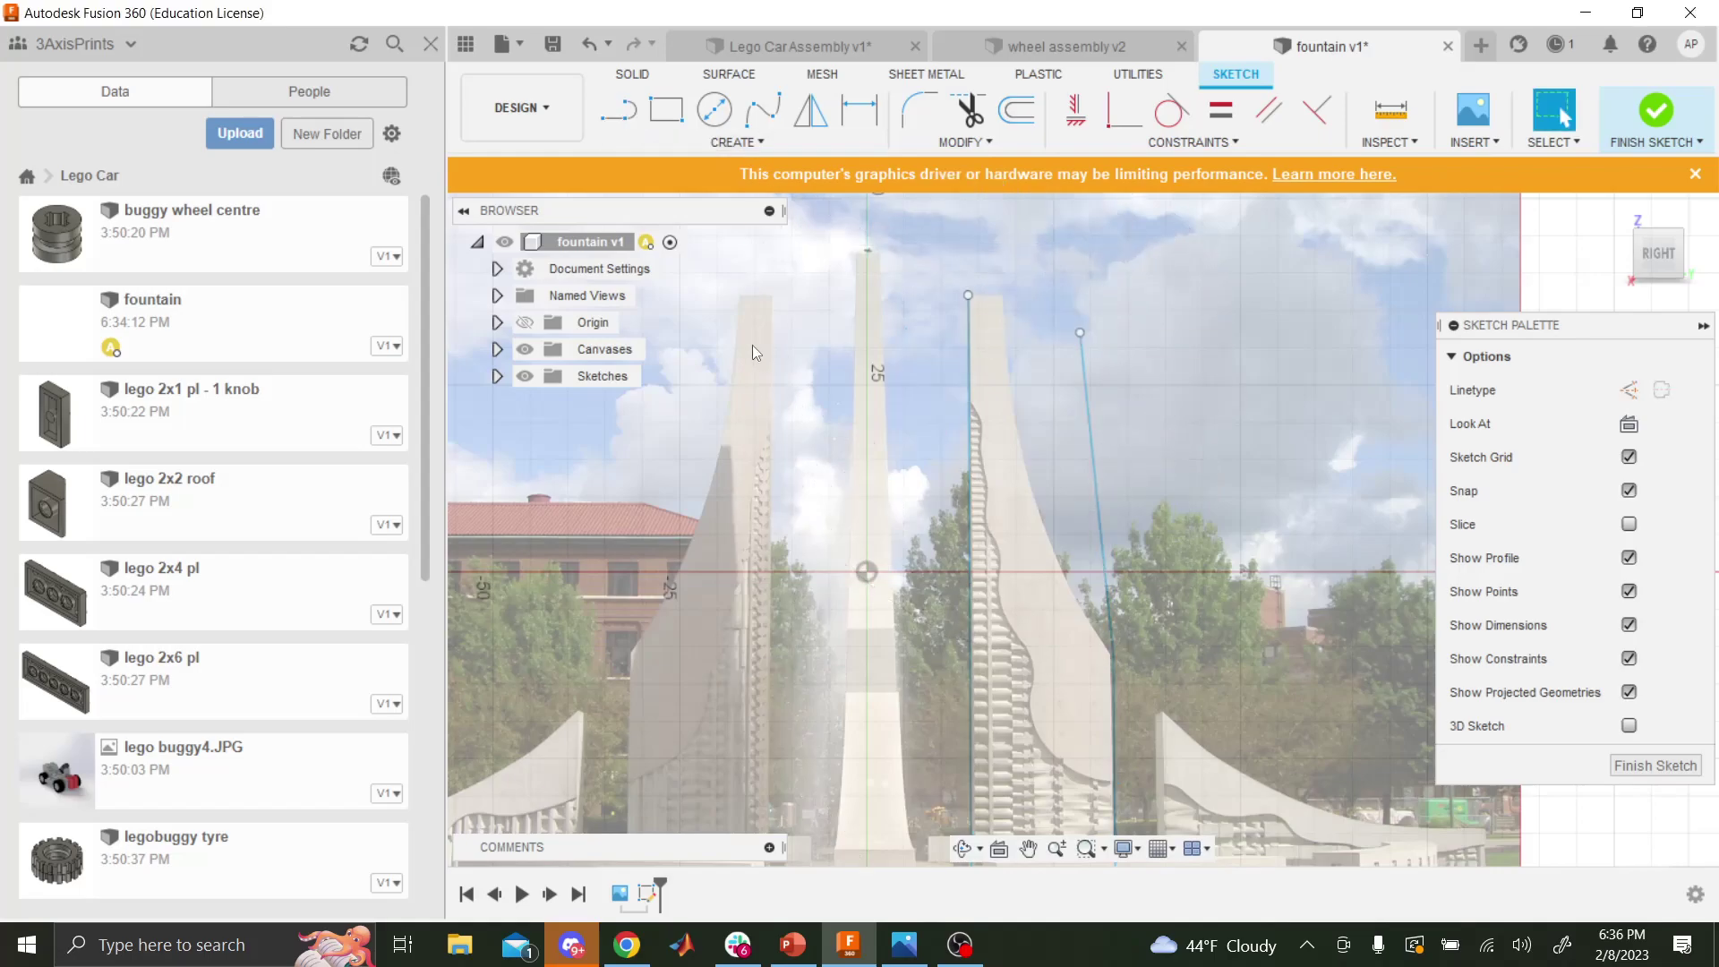
pyautogui.click(588, 44)
pyautogui.click(618, 109)
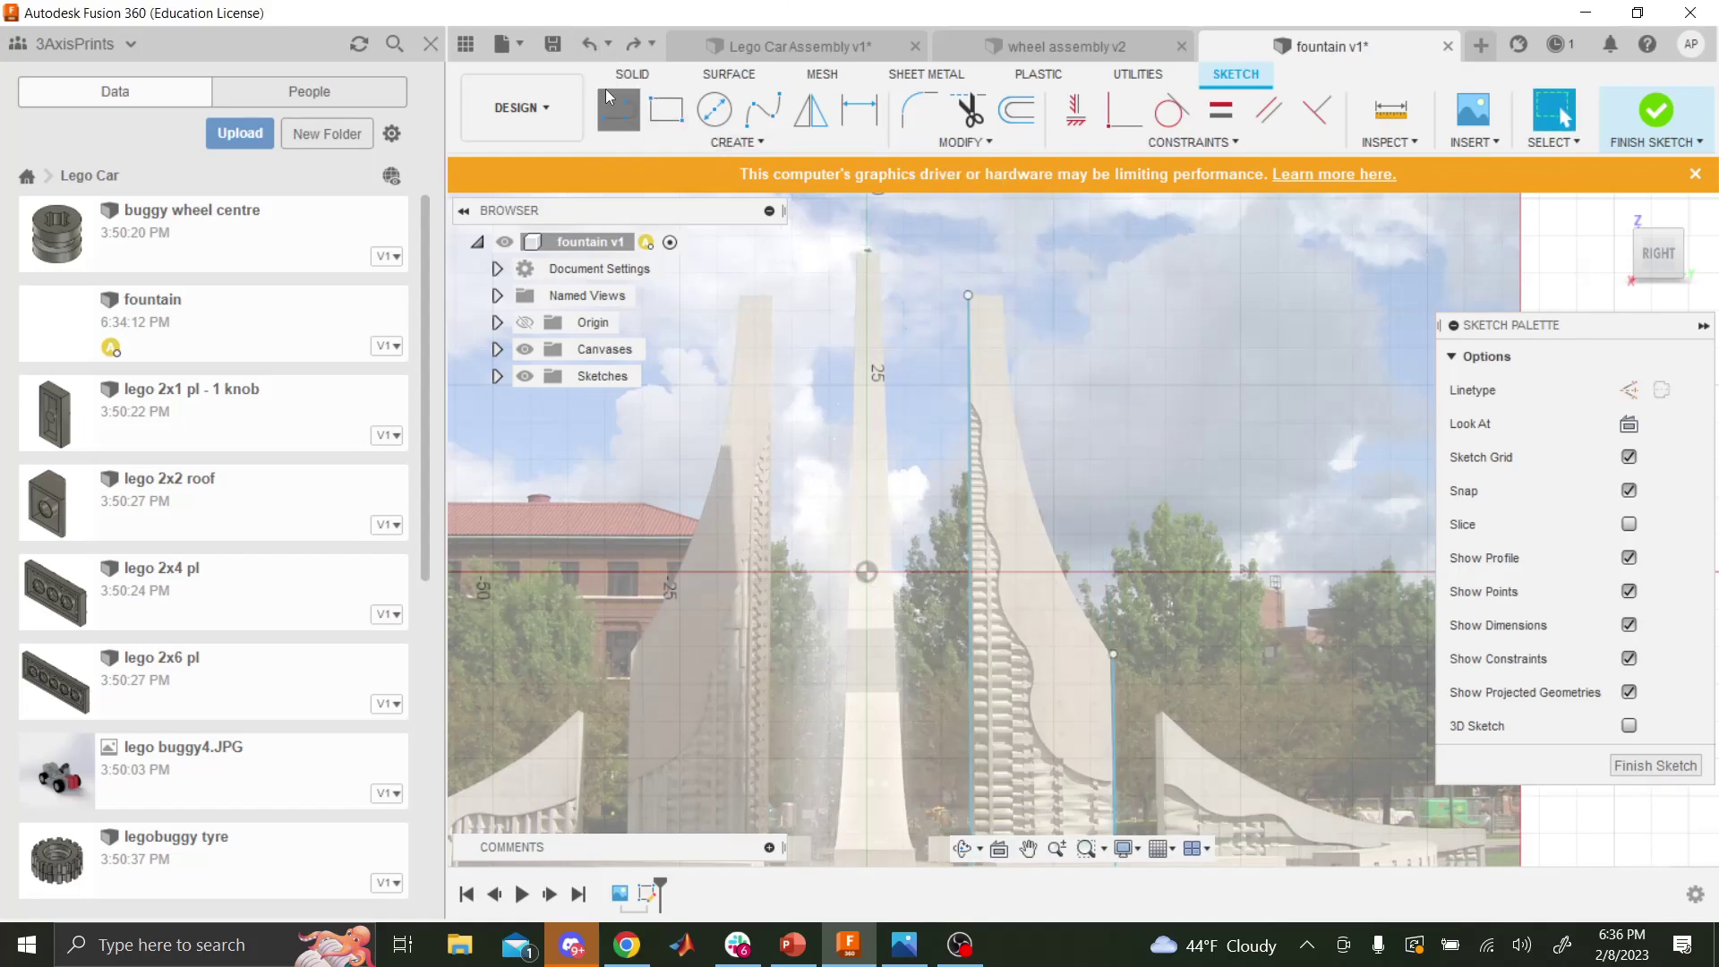
pyautogui.click(968, 295)
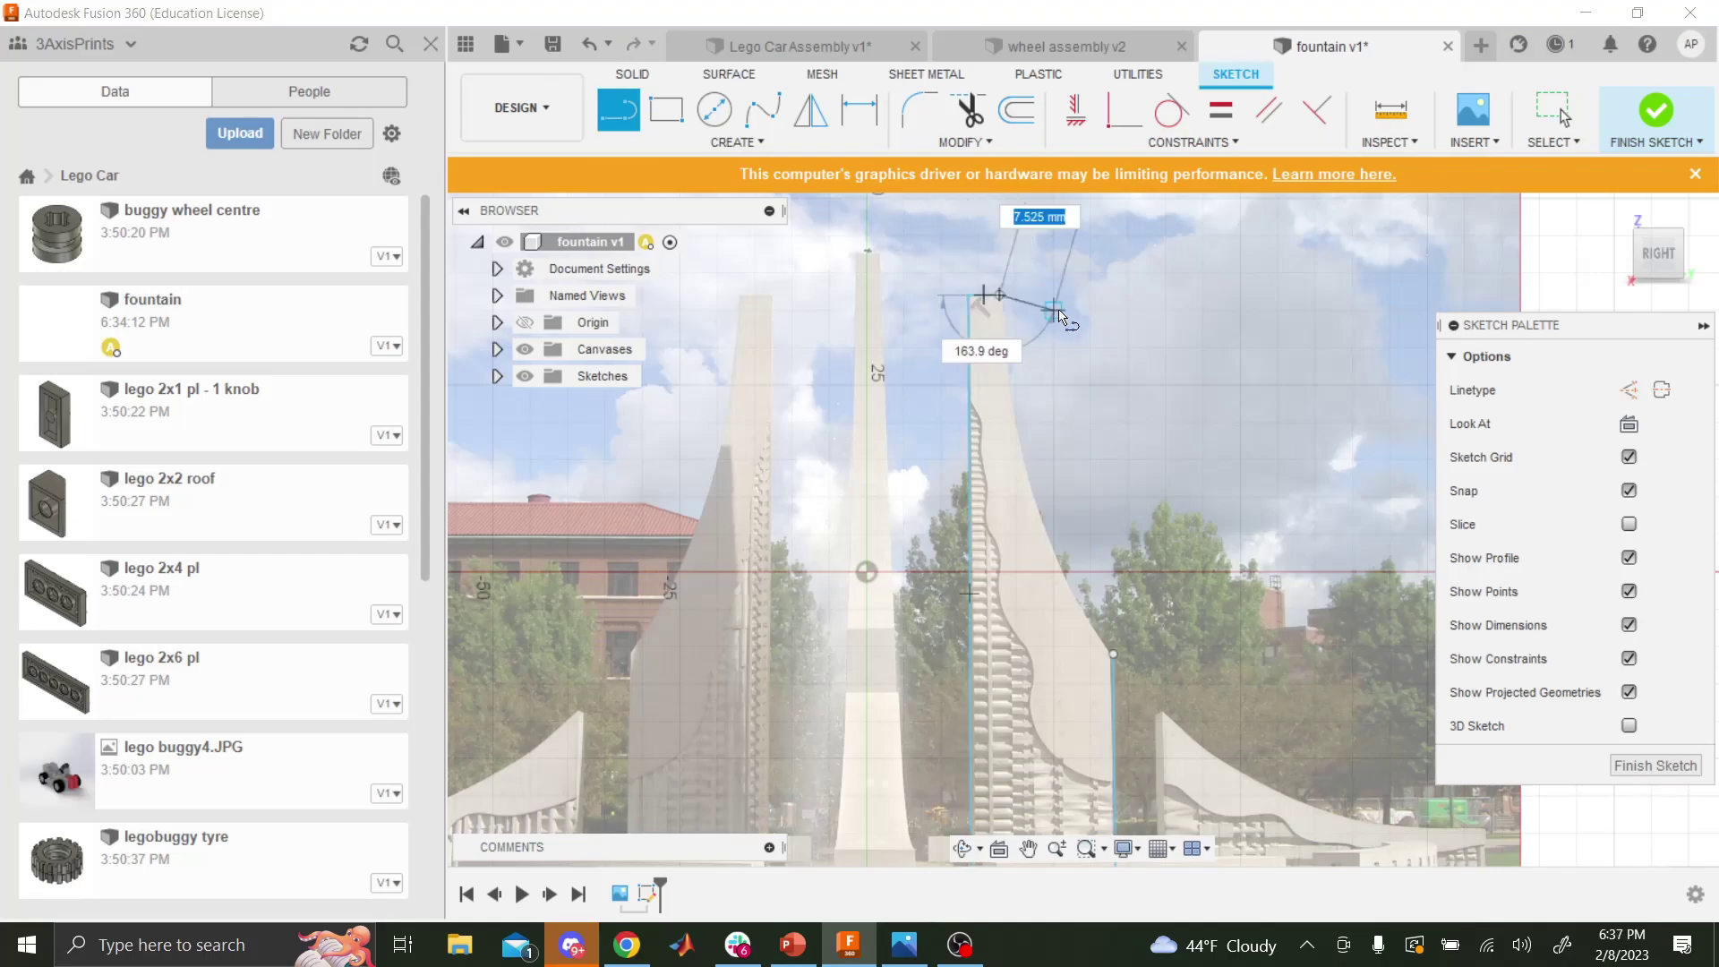
pyautogui.press('Tab')
pyautogui.press('Escape')
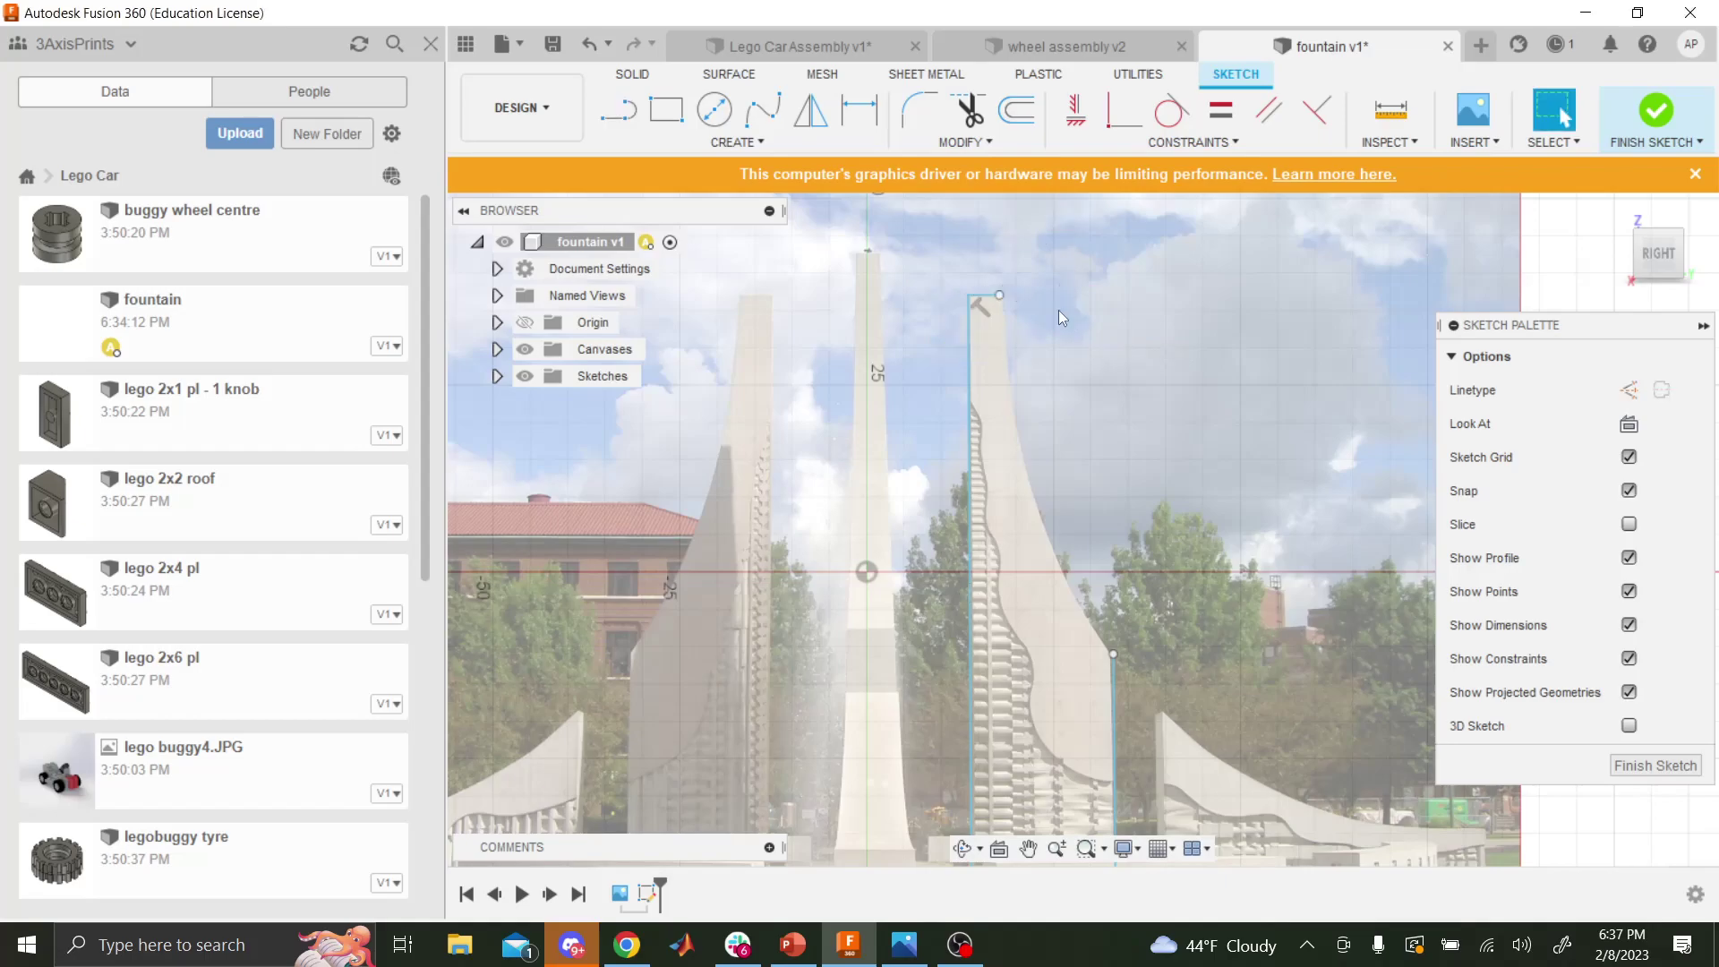
pyautogui.click(768, 116)
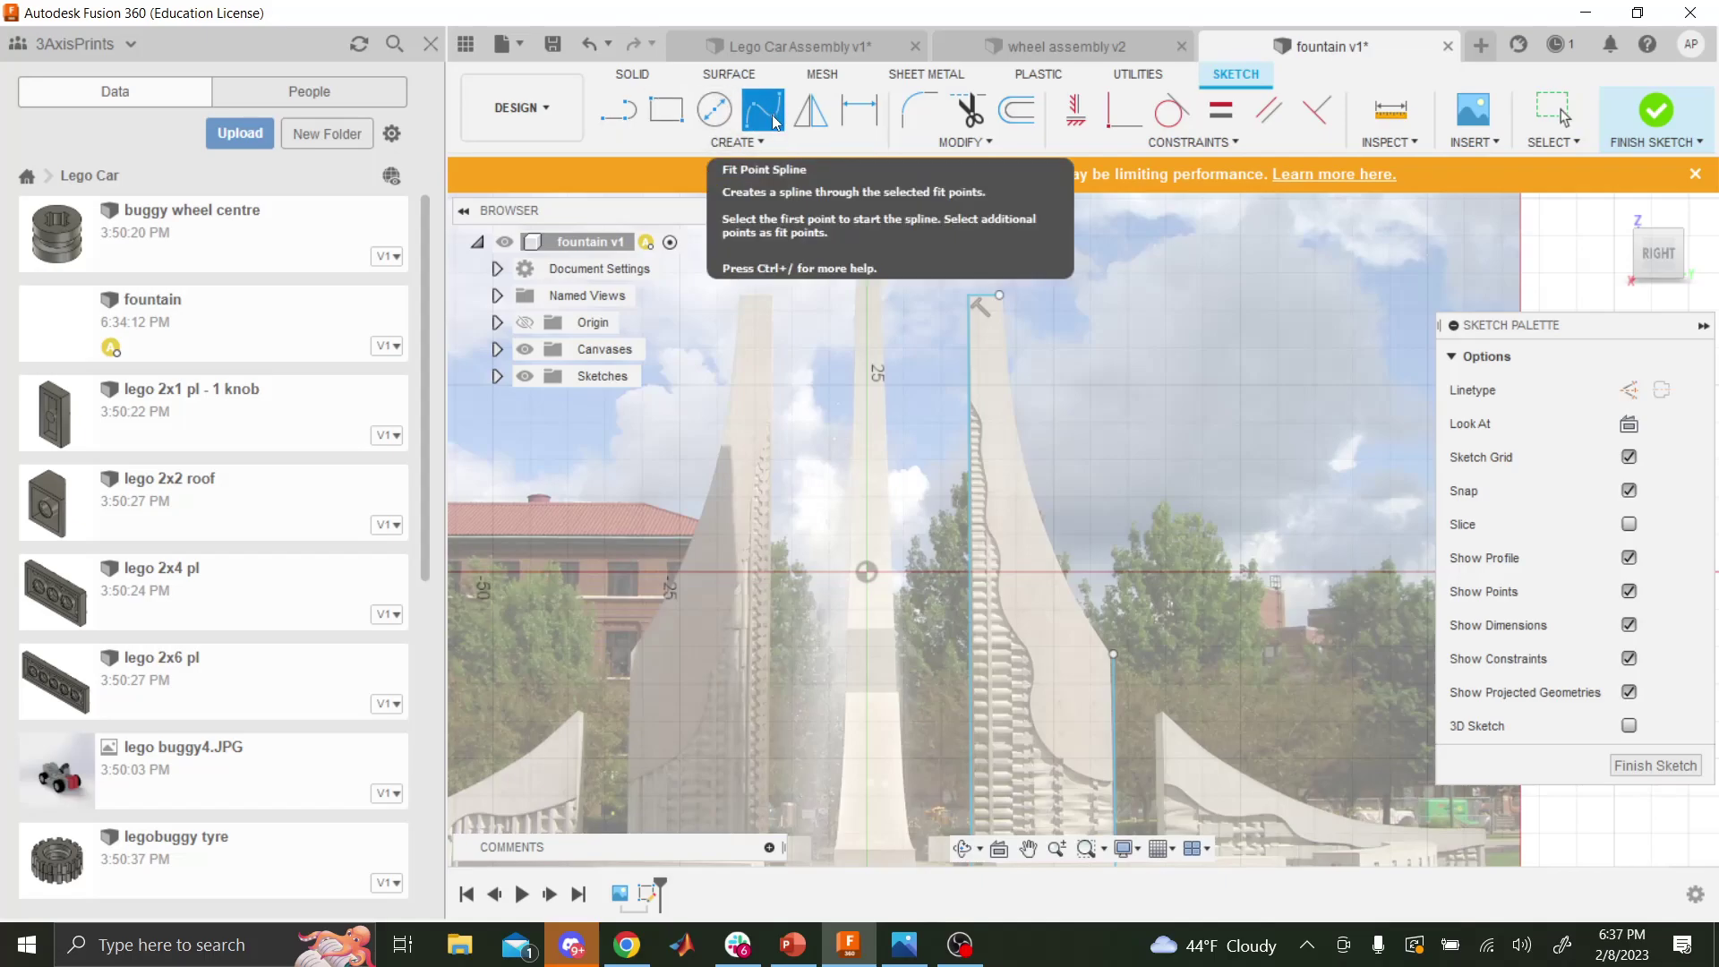
pyautogui.click(1001, 299)
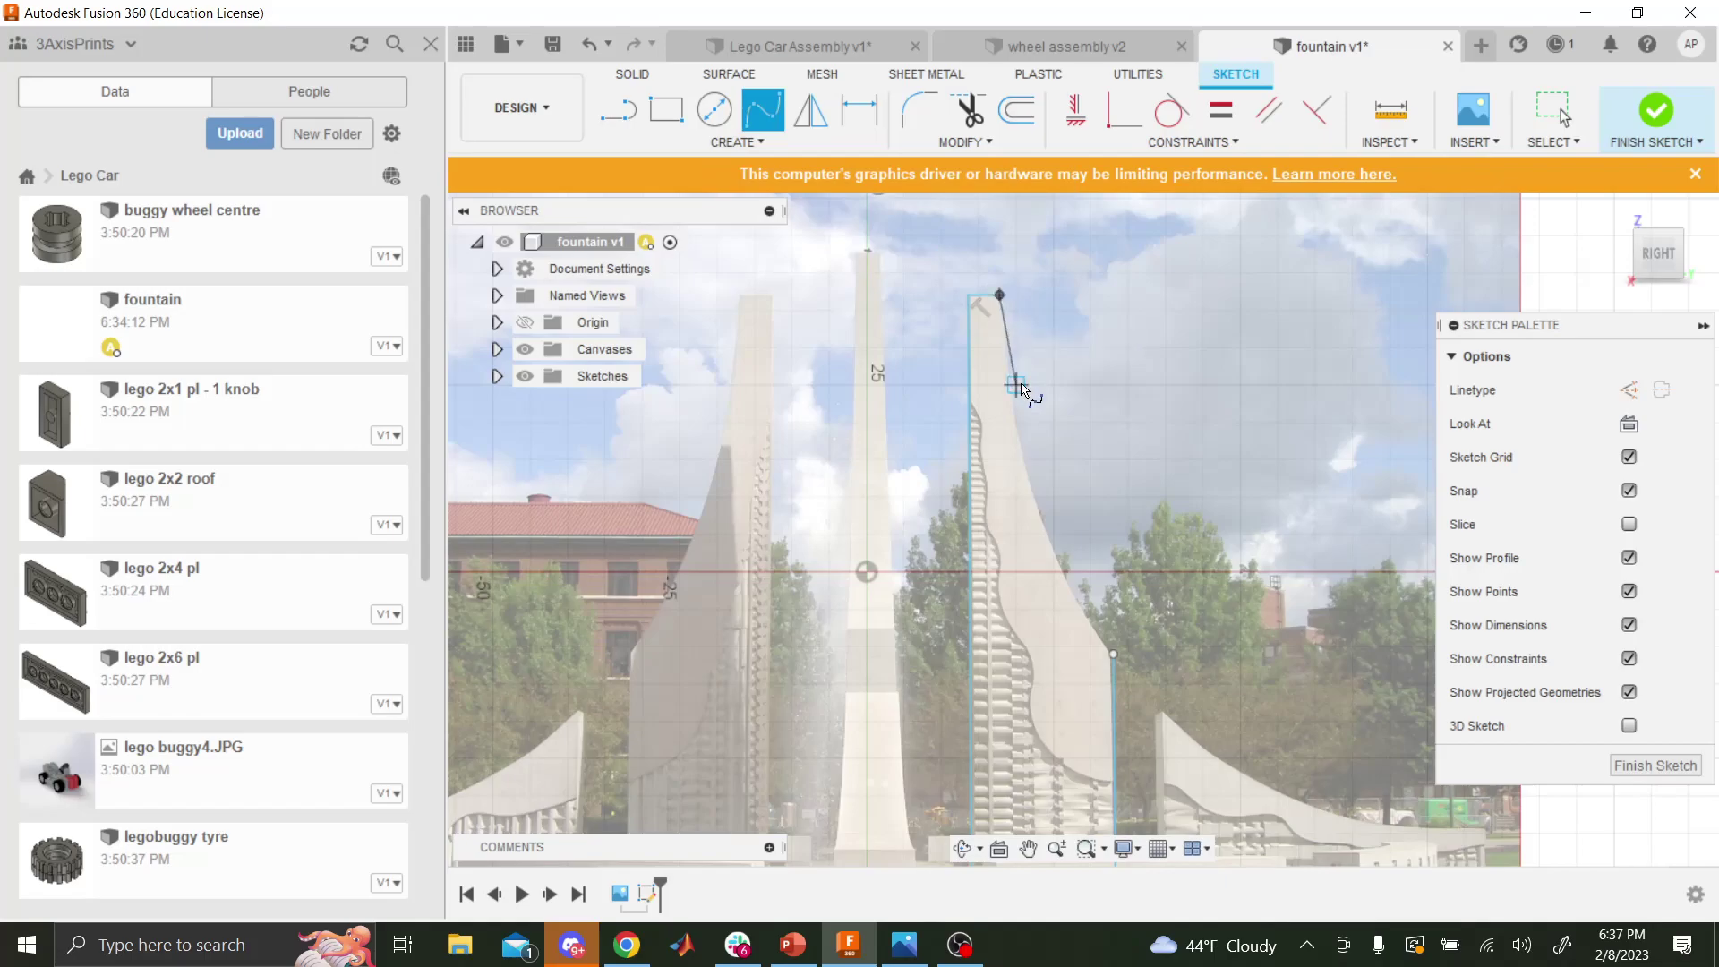
pyautogui.scroll(5, 1020, 387)
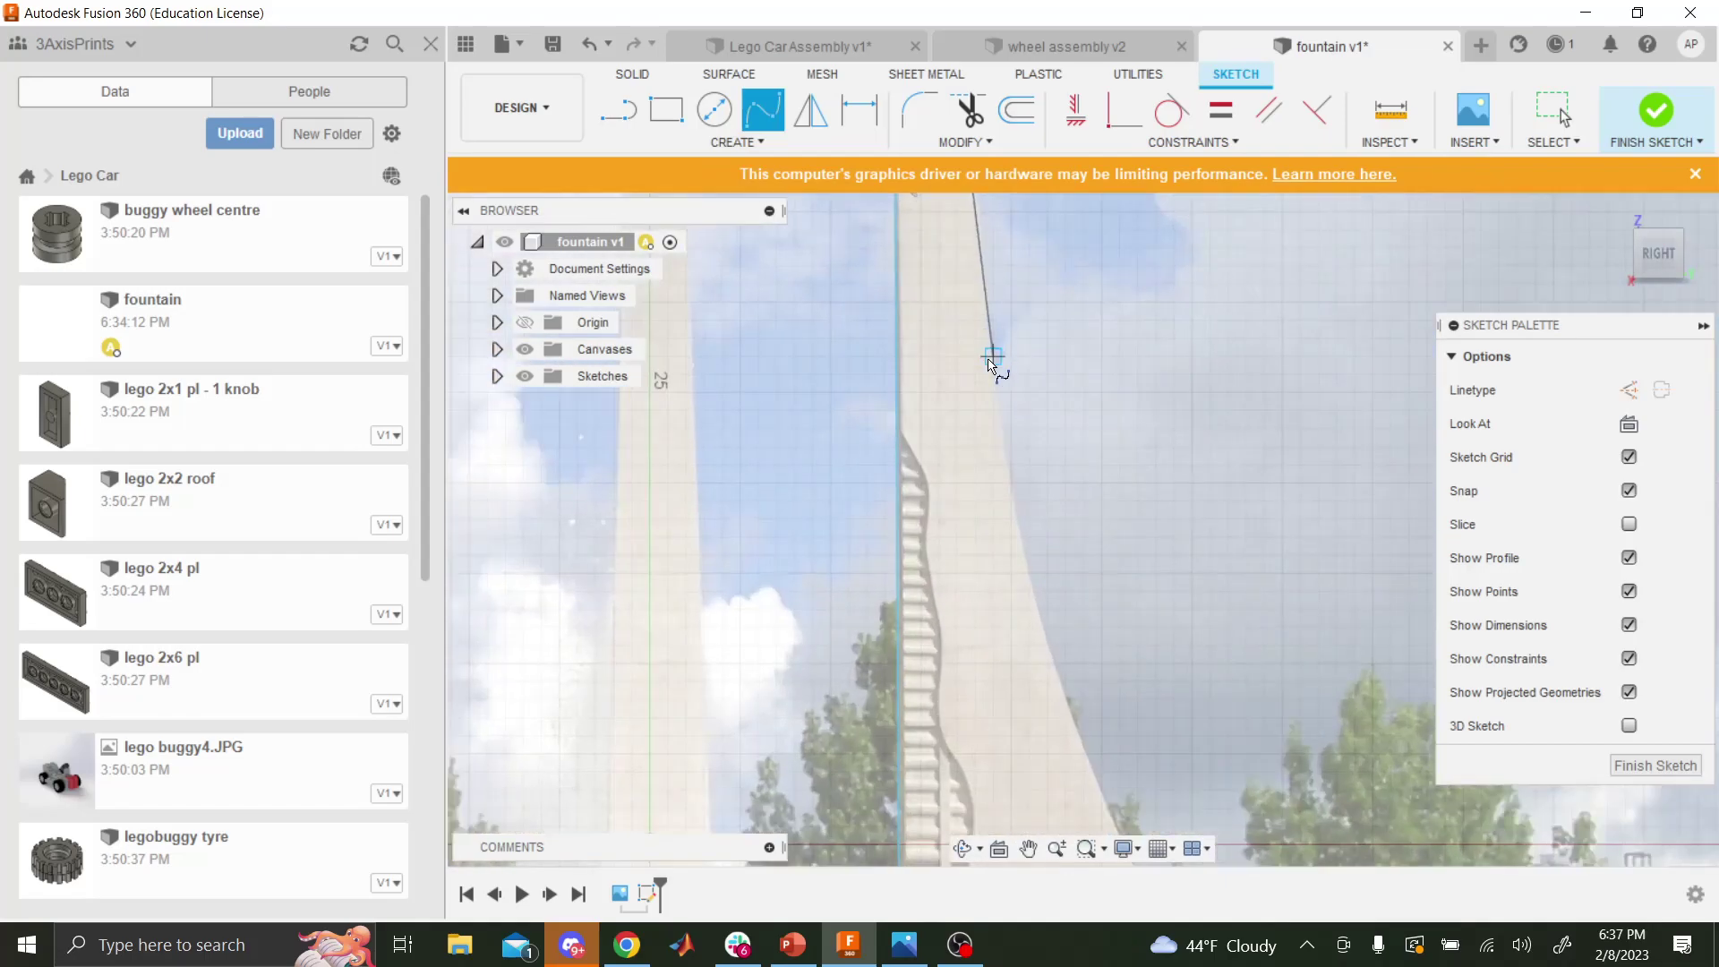
pyautogui.click(992, 356)
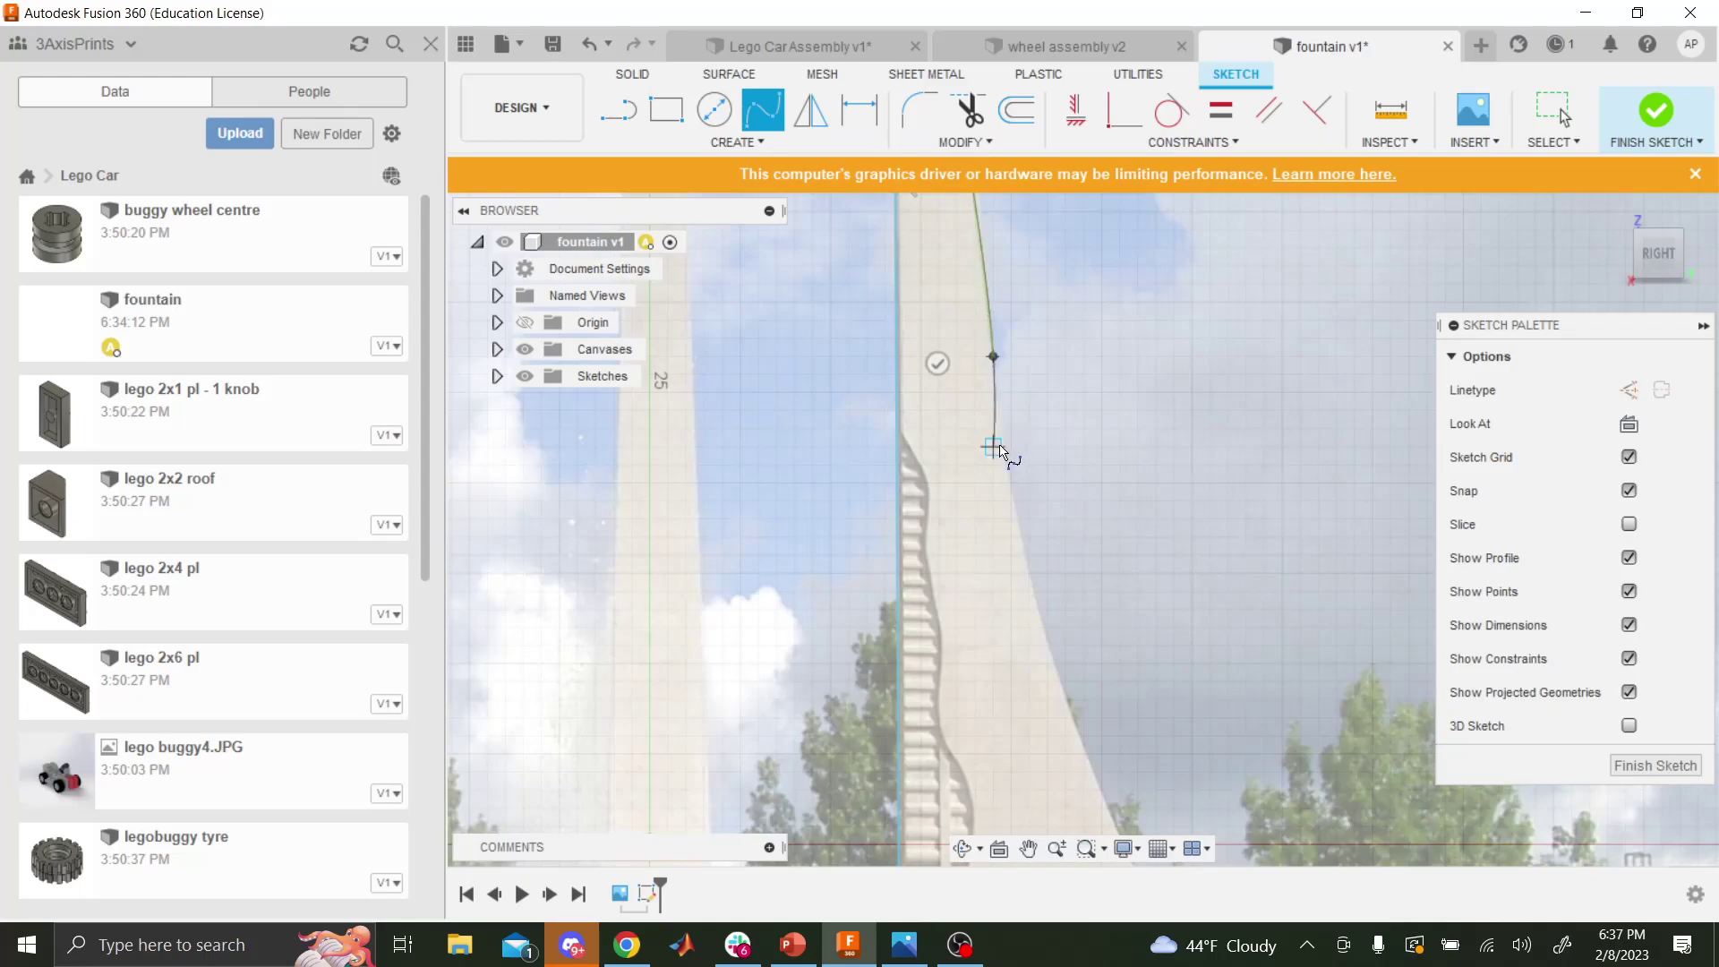
pyautogui.click(1017, 530)
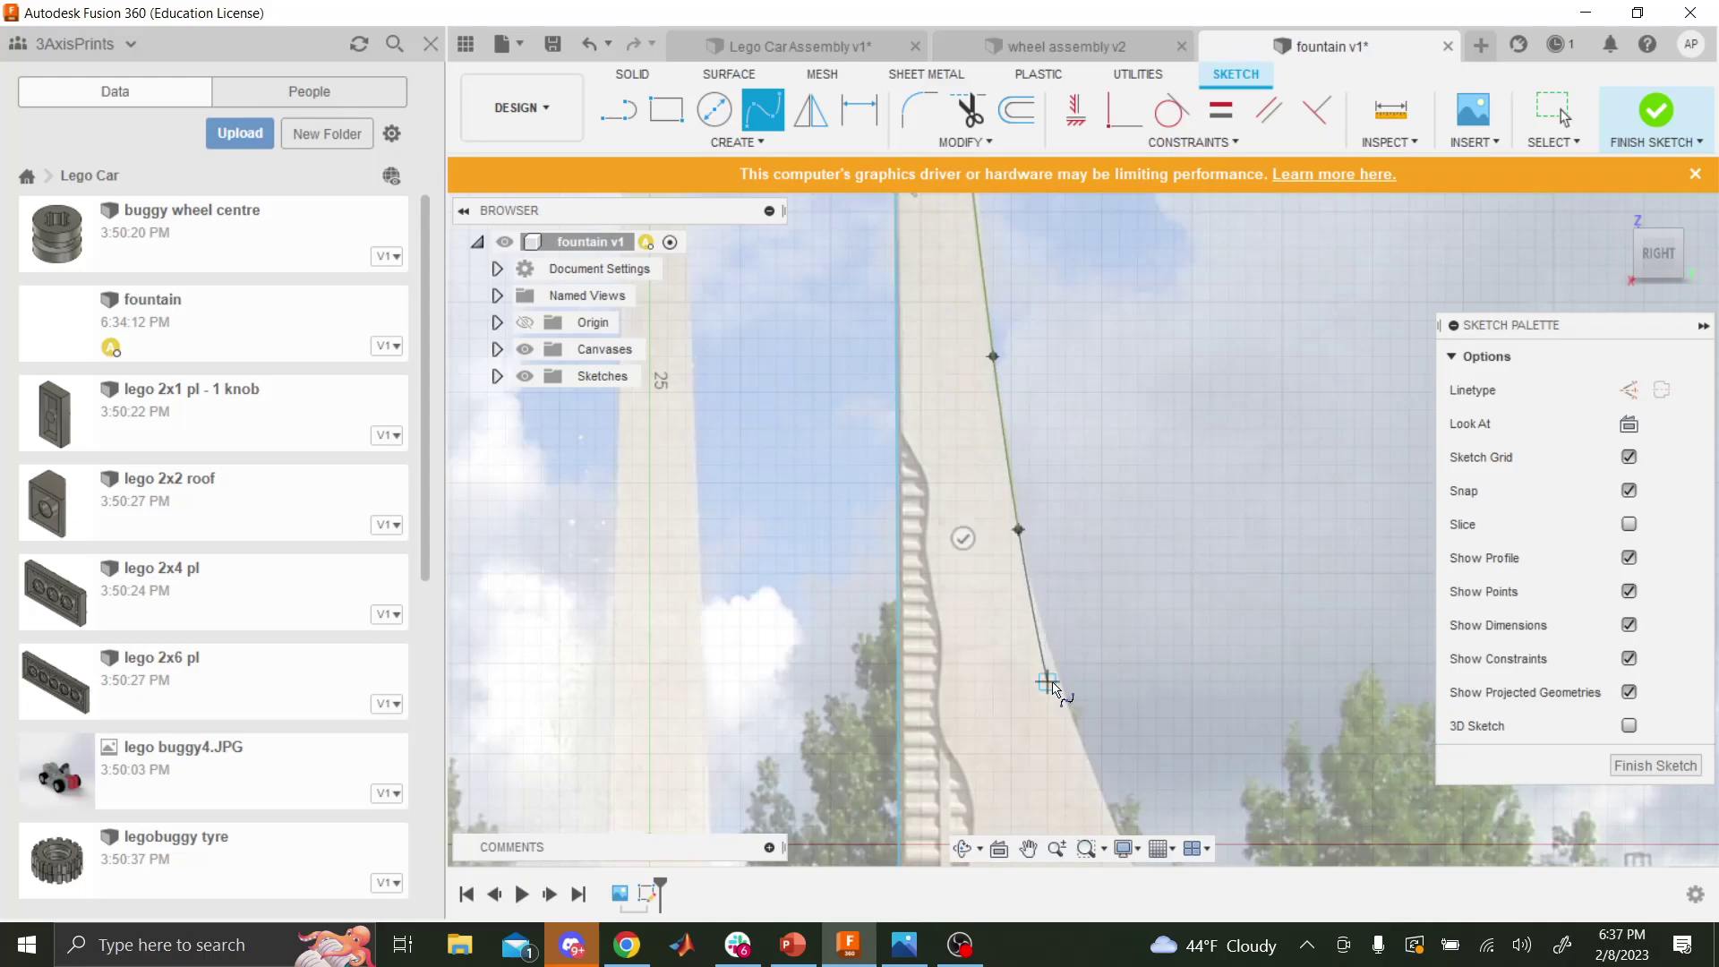
pyautogui.click(1065, 701)
pyautogui.scroll(-4, 1096, 702)
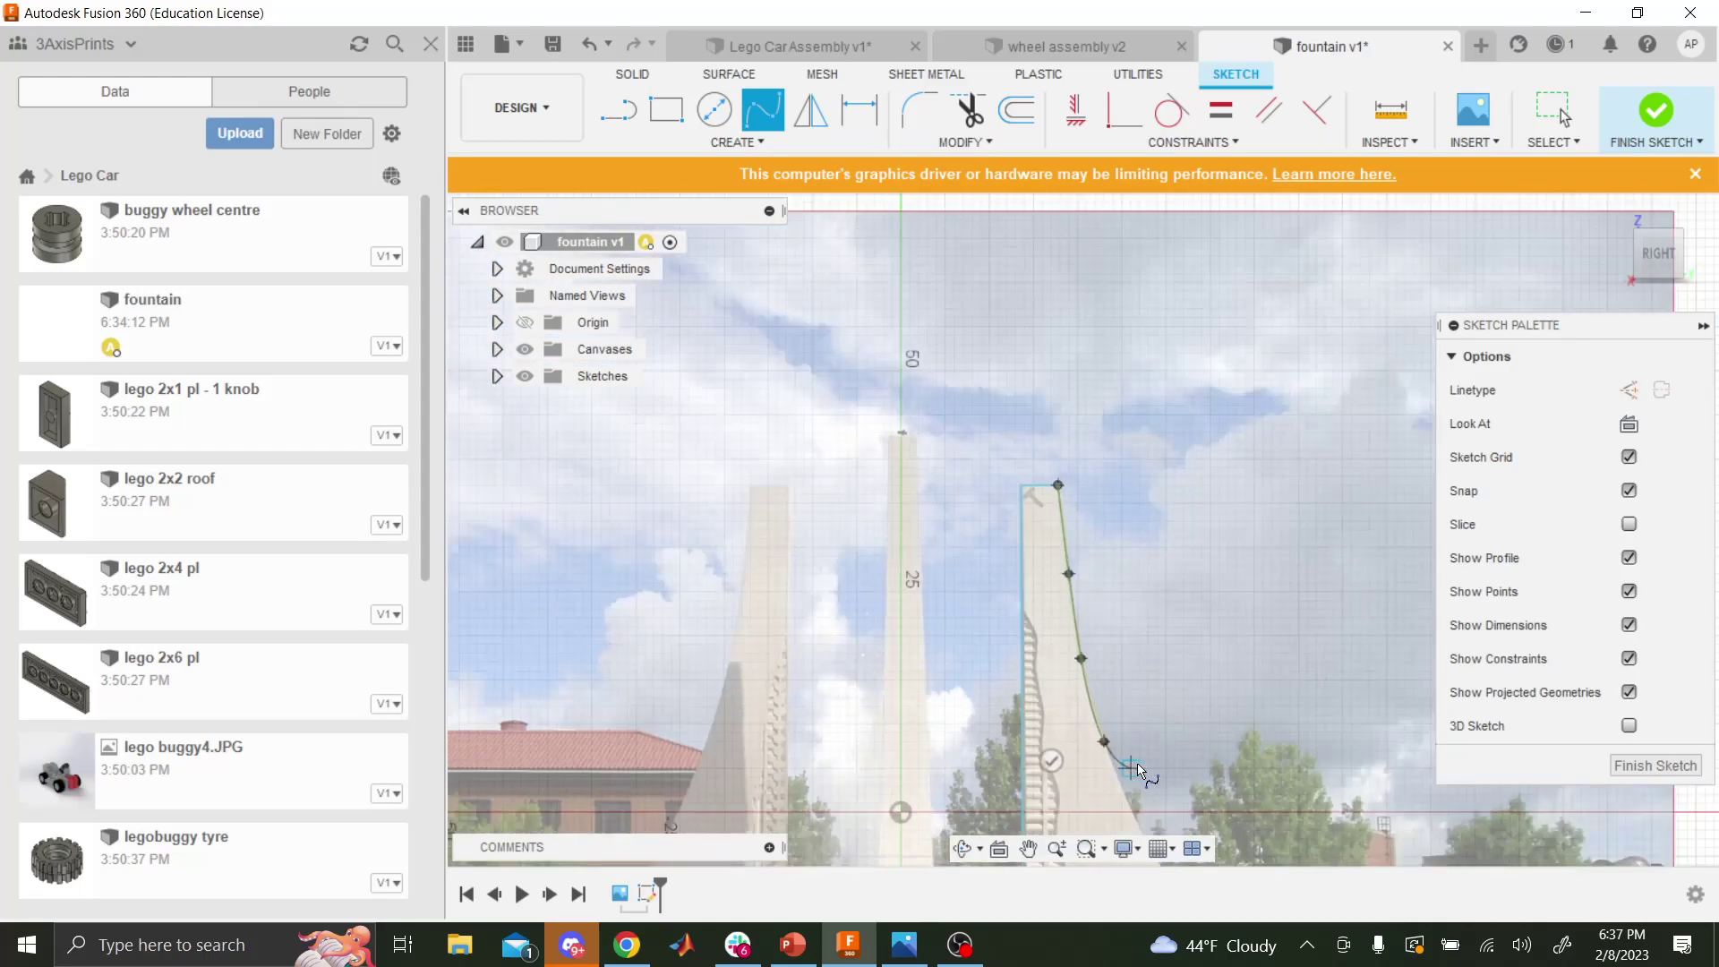
pyautogui.scroll(-3, 1175, 786)
pyautogui.scroll(7, 1194, 819)
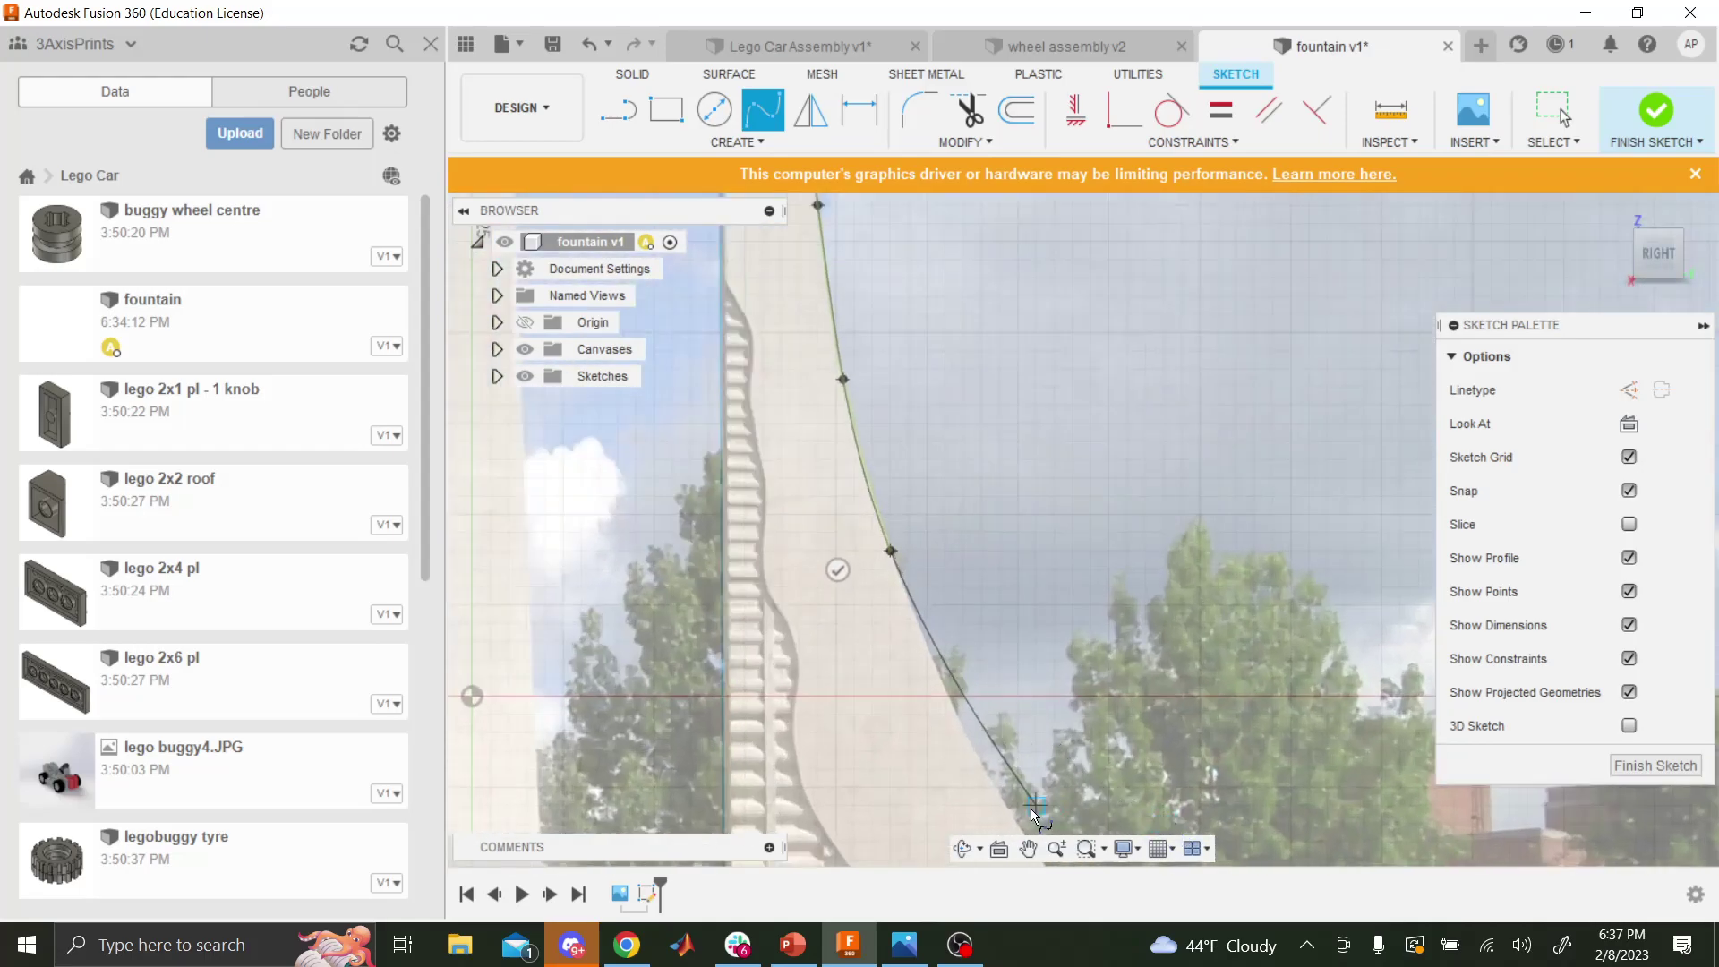
pyautogui.click(982, 769)
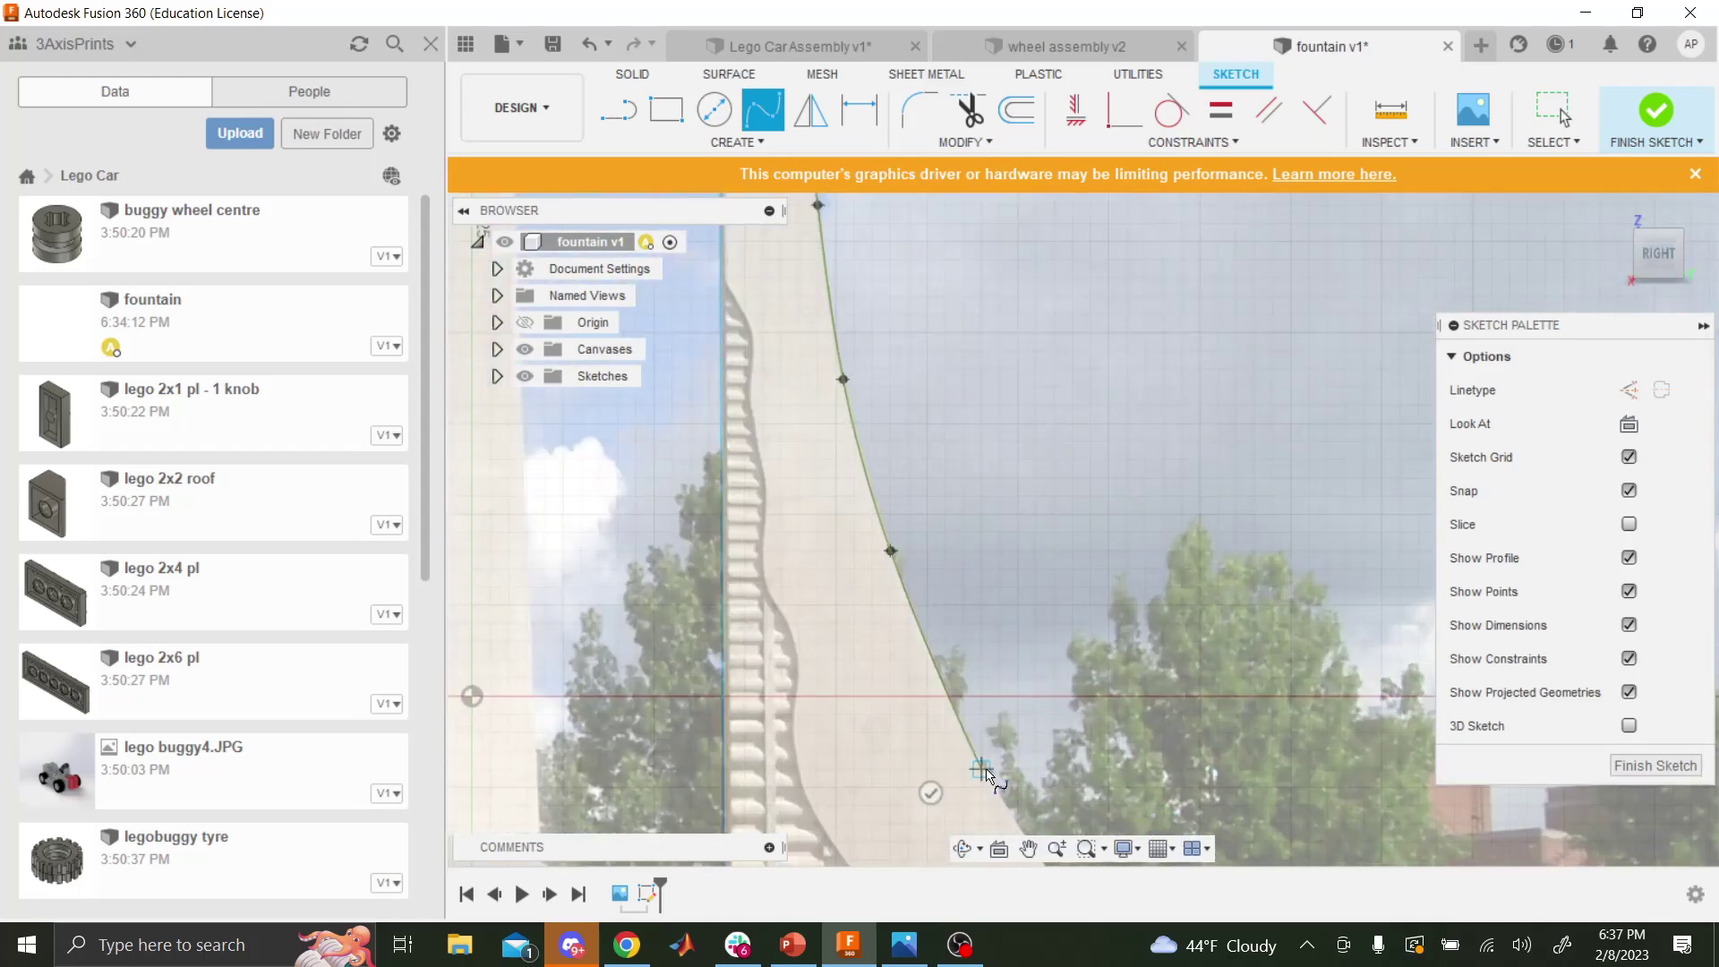
pyautogui.moveTo(1032, 824)
pyautogui.keyDown('shift'); pyautogui.mouseDown(button='middle')
pyautogui.moveTo(997, 736)
pyautogui.moveTo(1100, 613)
pyautogui.moveTo(1119, 644)
pyautogui.mouseUp(button='middle'); pyautogui.keyUp('shift')
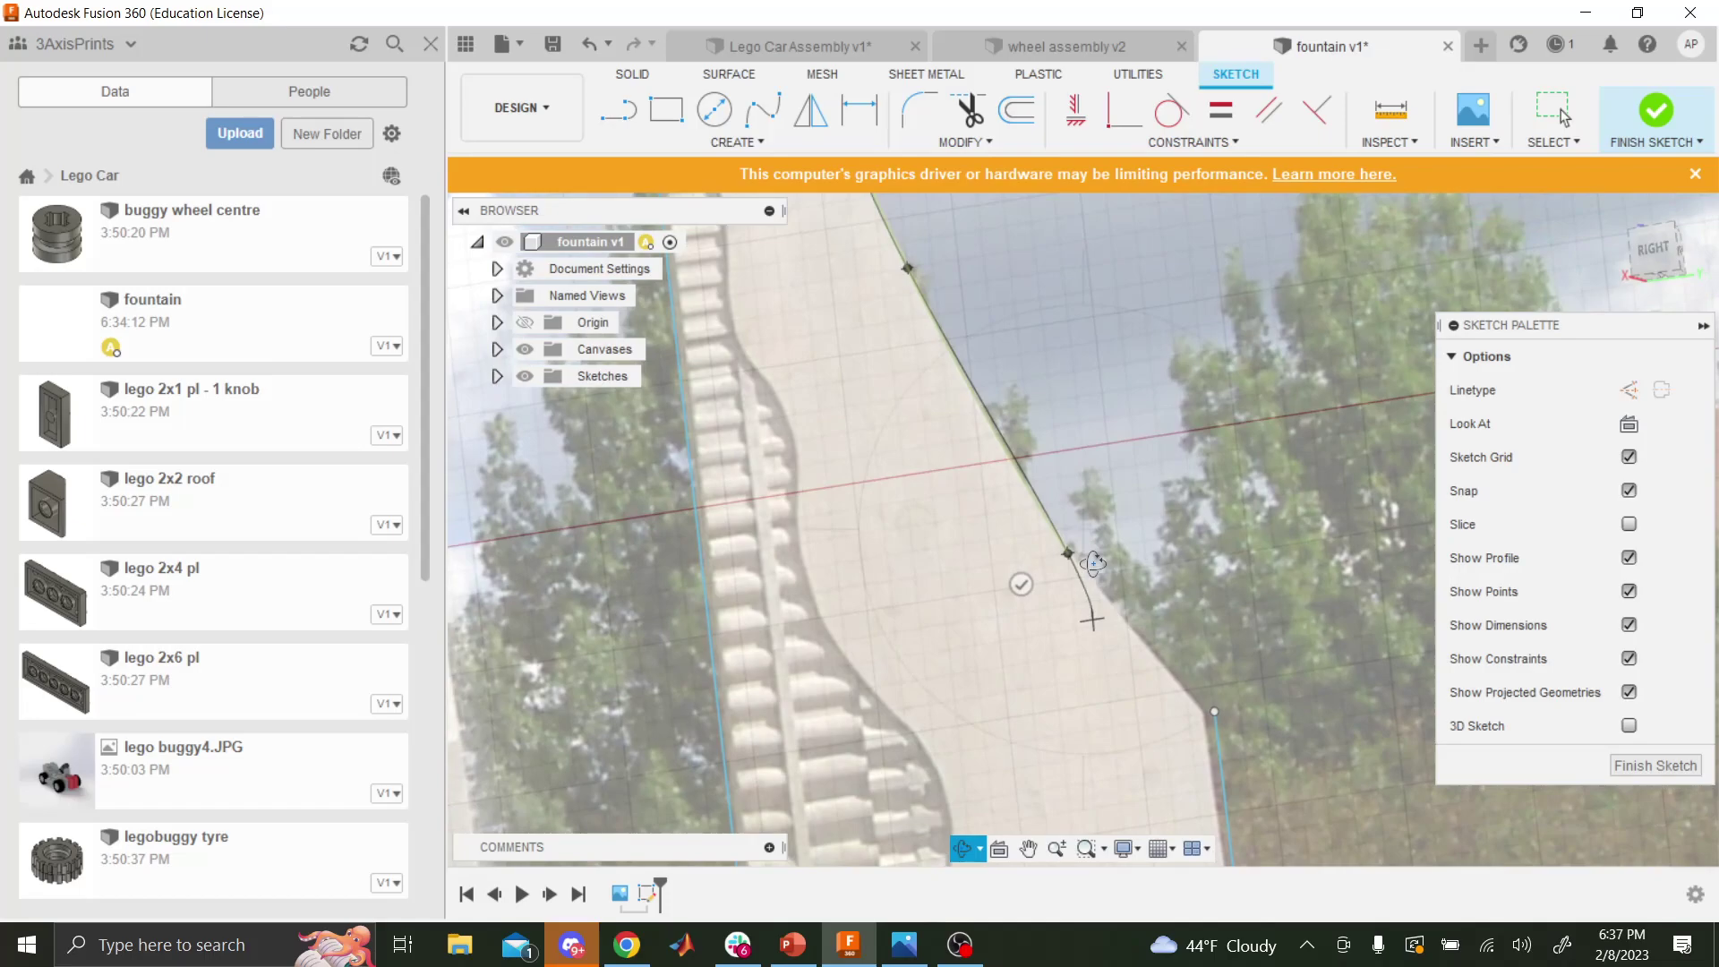
pyautogui.keyDown('shift'); pyautogui.moveTo(1093, 562); pyautogui.dragTo(1096, 571, button='middle'); pyautogui.keyUp('shift')
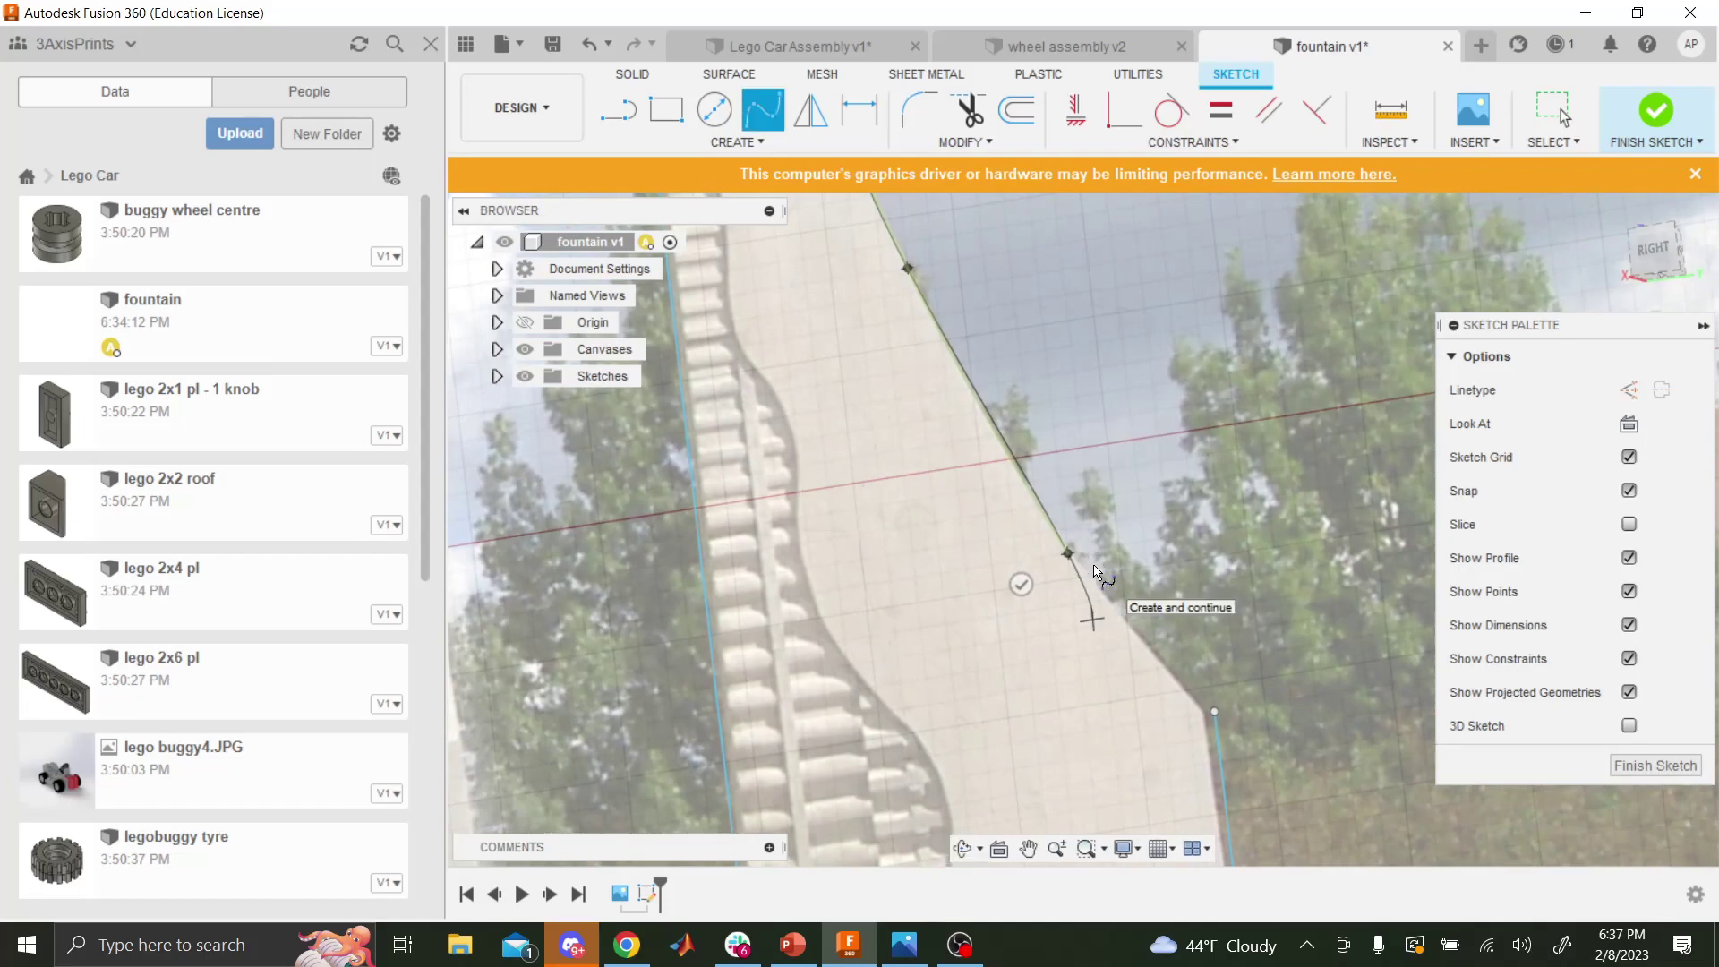
pyautogui.click(1216, 712)
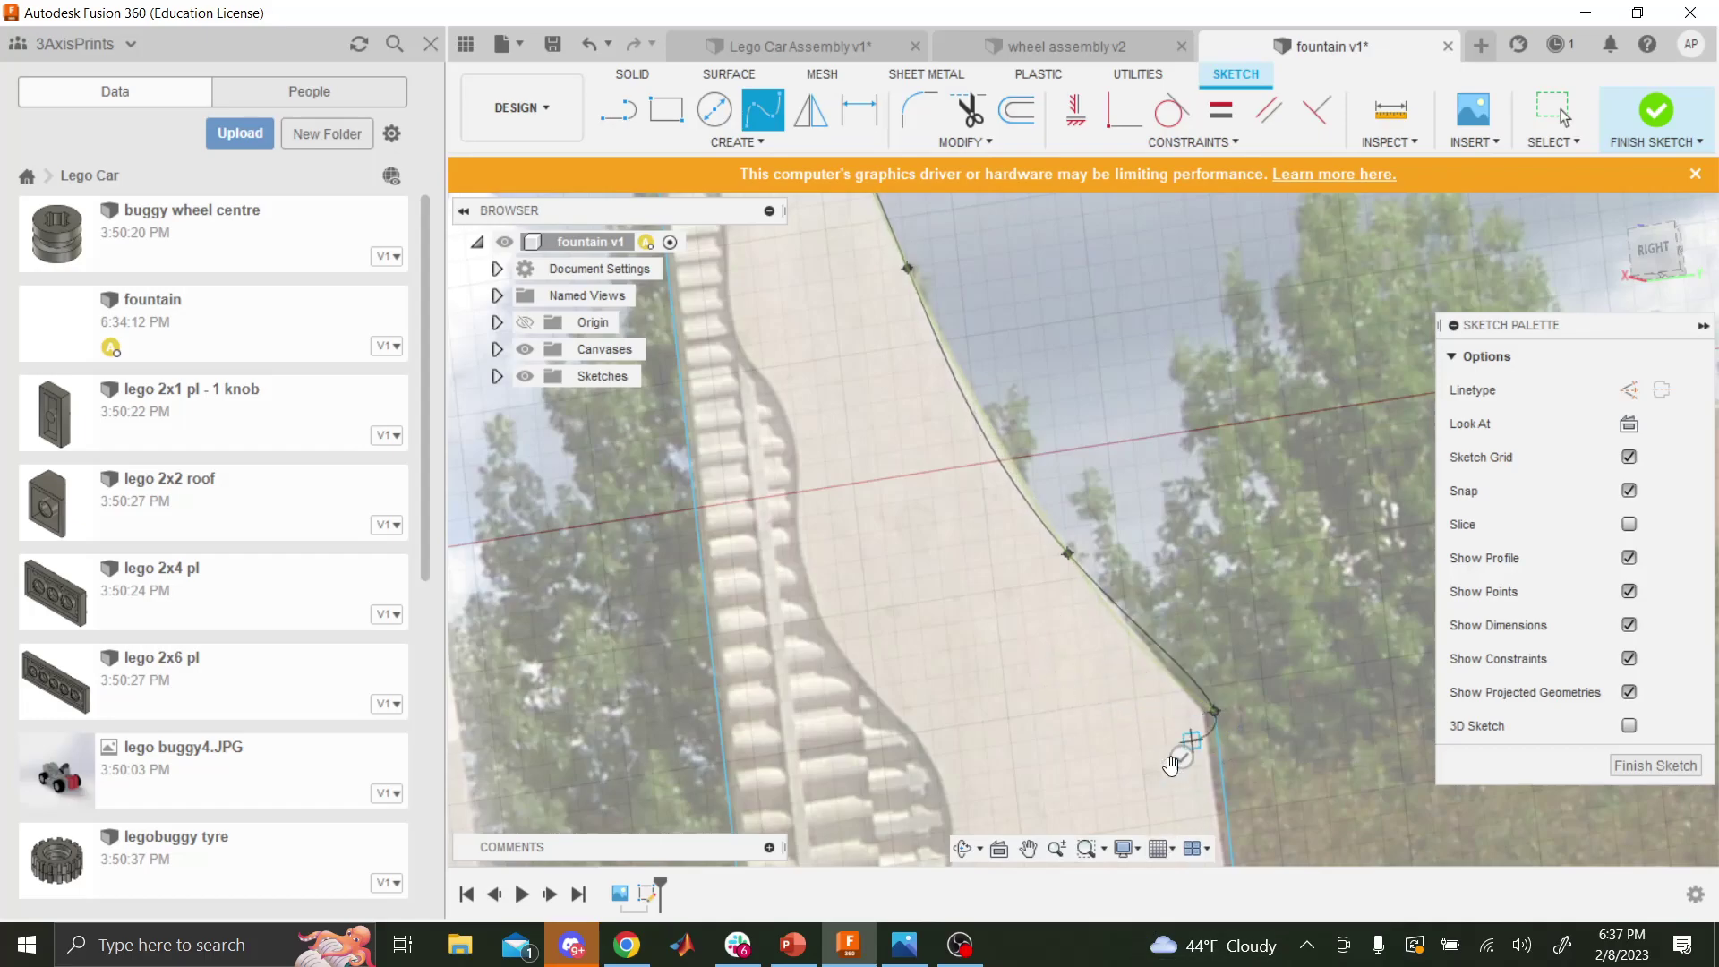
pyautogui.scroll(-2, 1065, 625)
pyautogui.scroll(-3, 1066, 625)
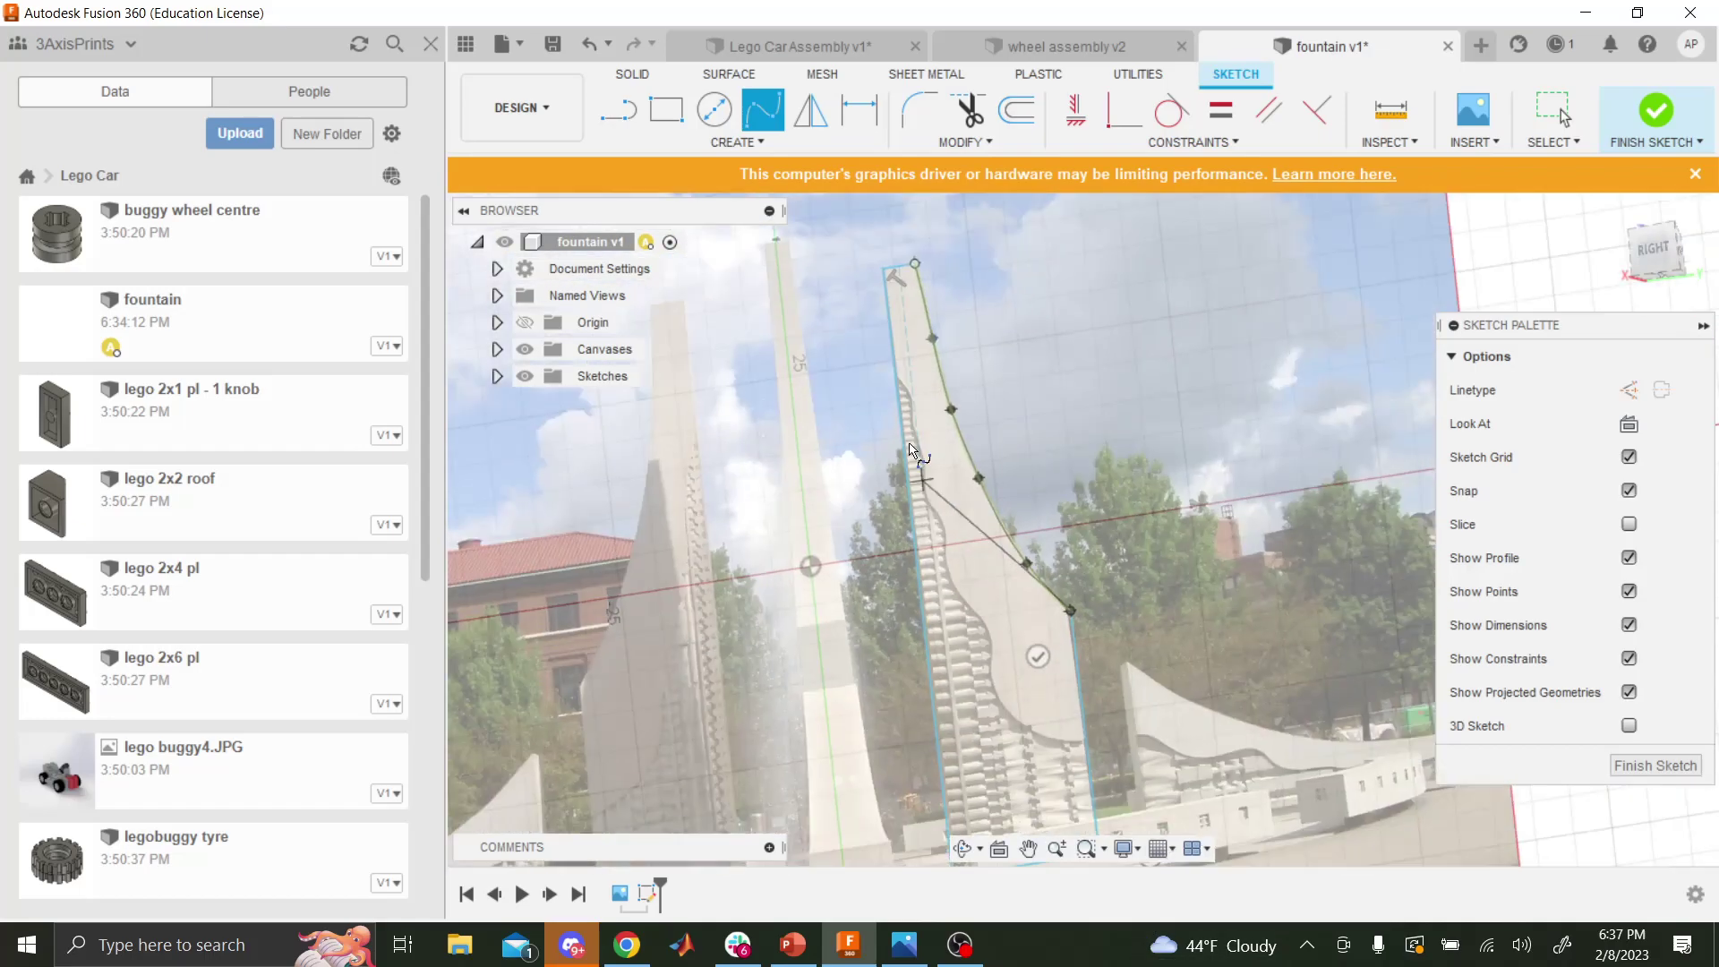
pyautogui.click(915, 263)
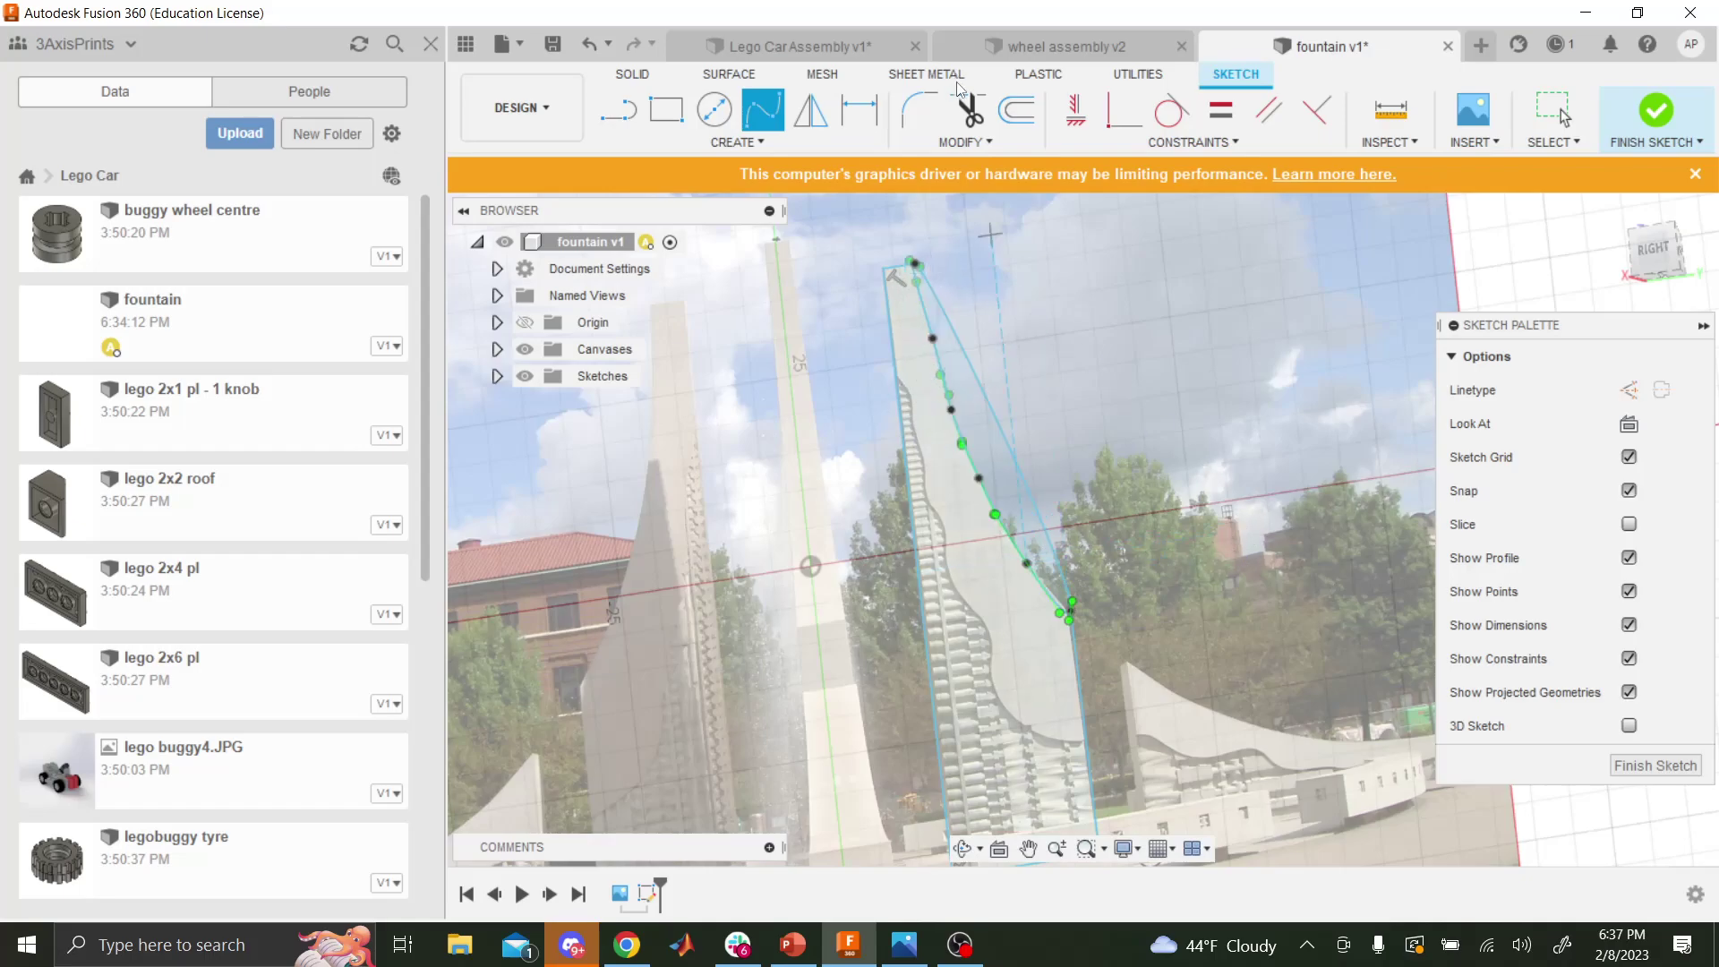
pyautogui.click(969, 109)
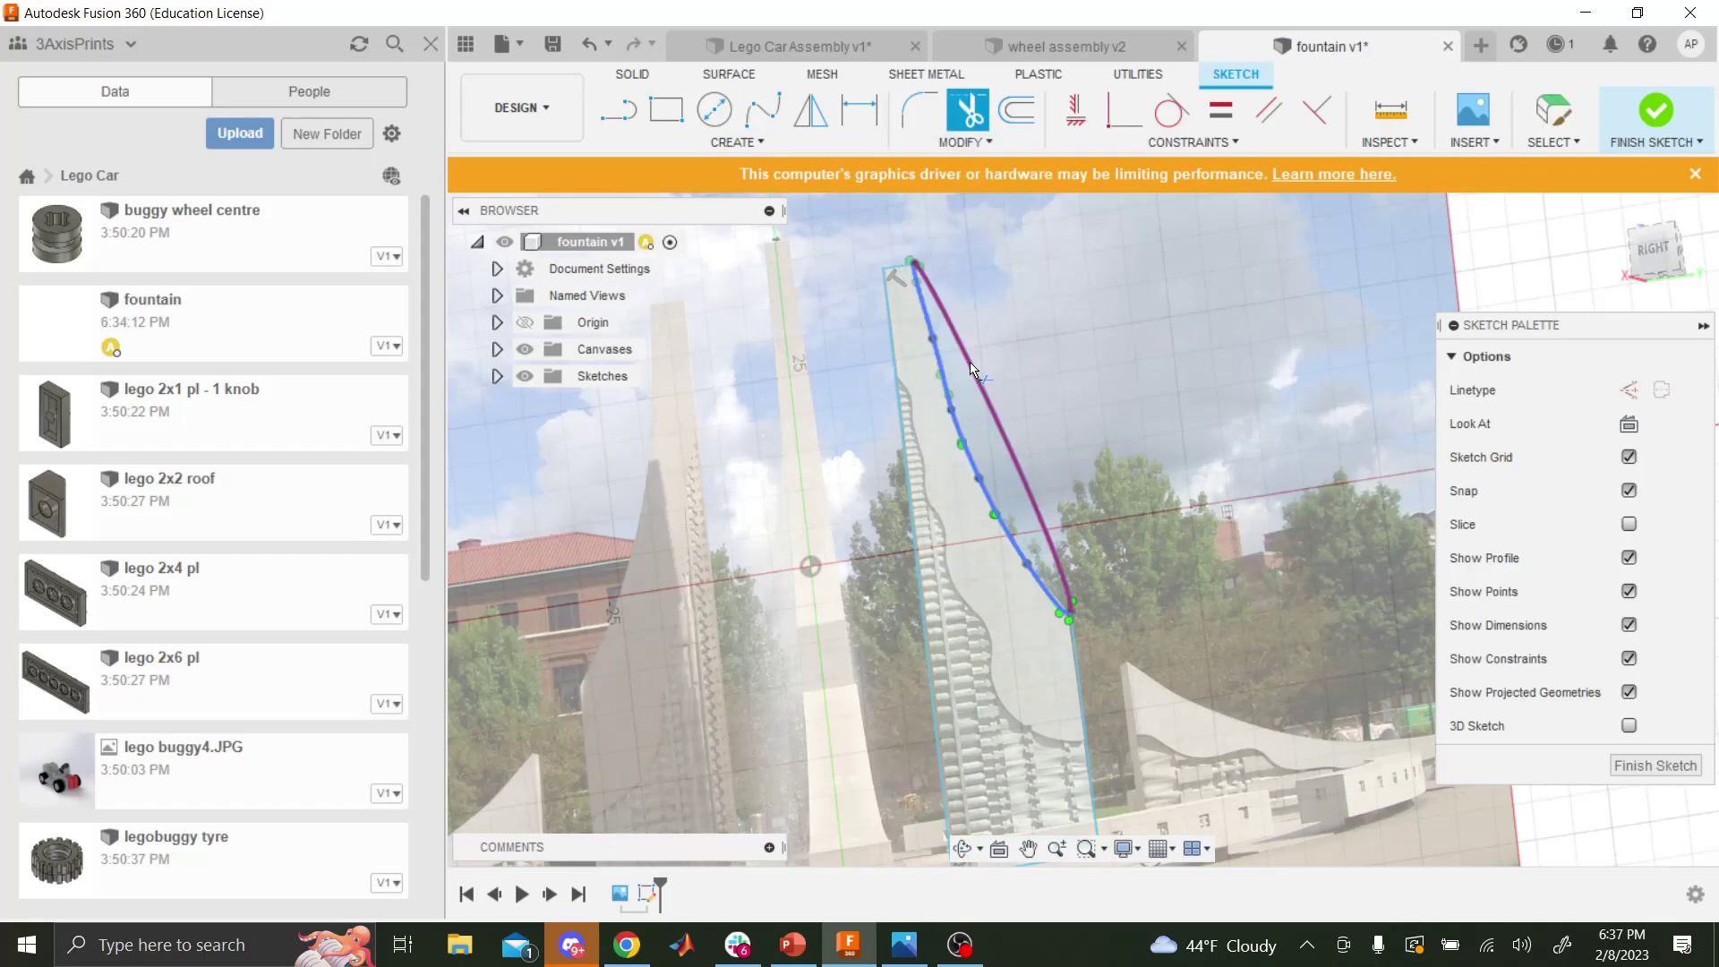
pyautogui.click(979, 362)
pyautogui.scroll(-2, 1081, 519)
pyautogui.scroll(2, 1063, 494)
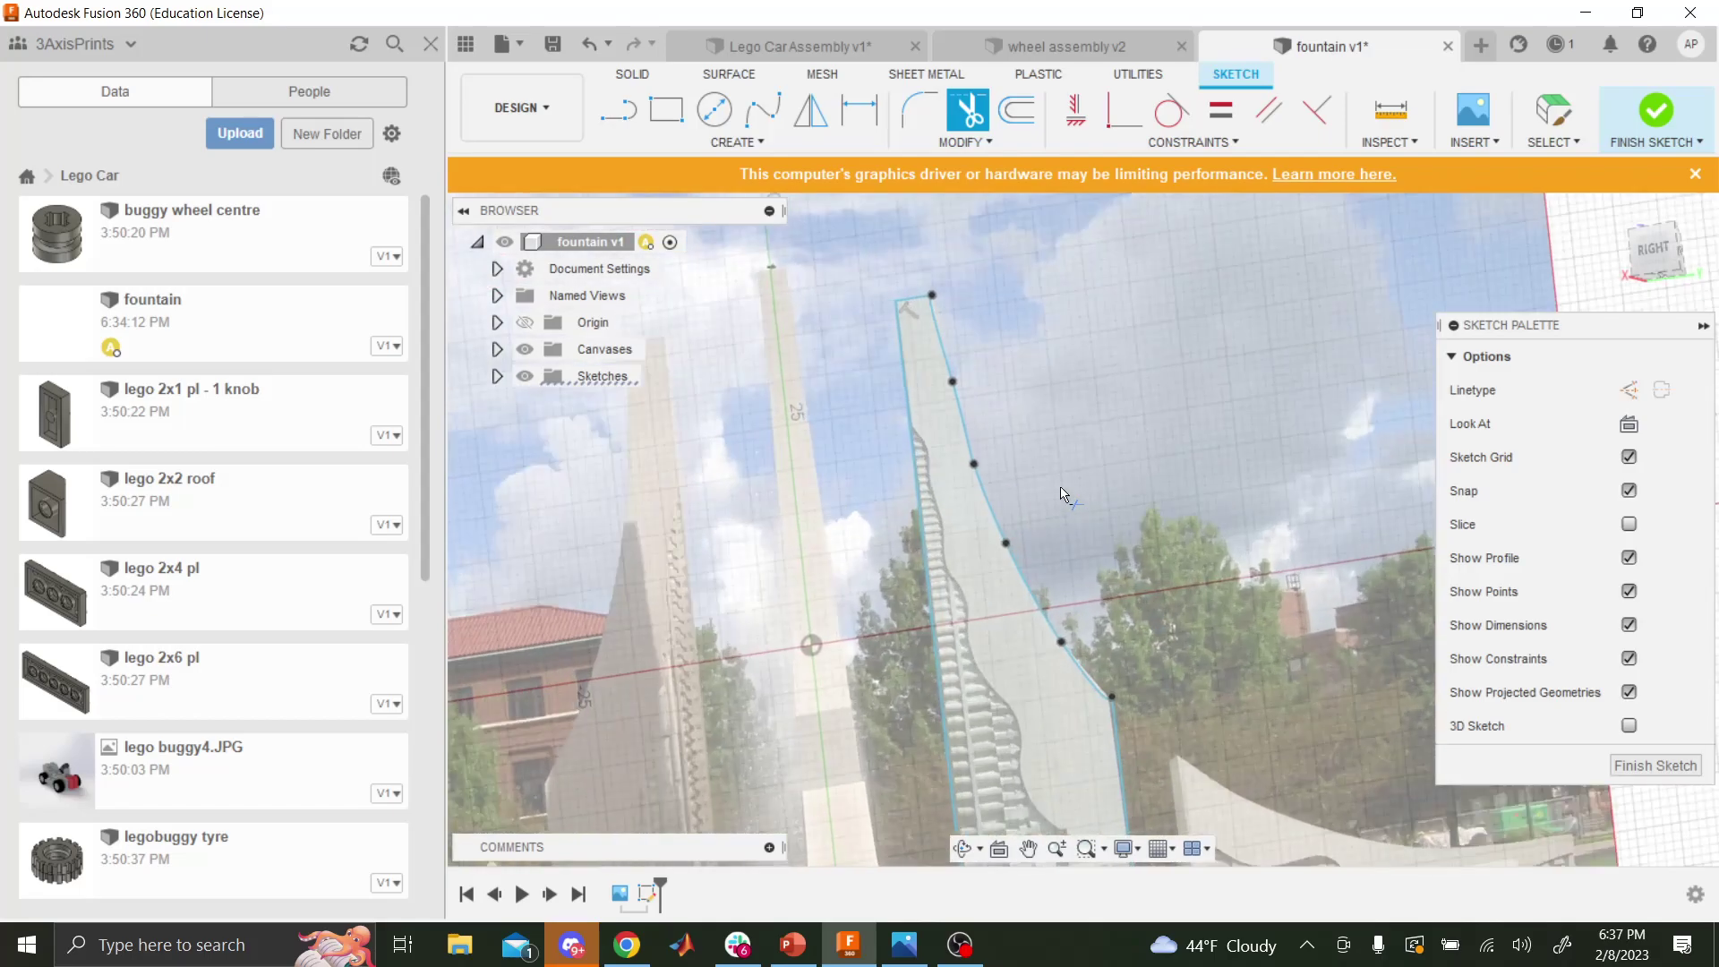
pyautogui.scroll(4, 1061, 495)
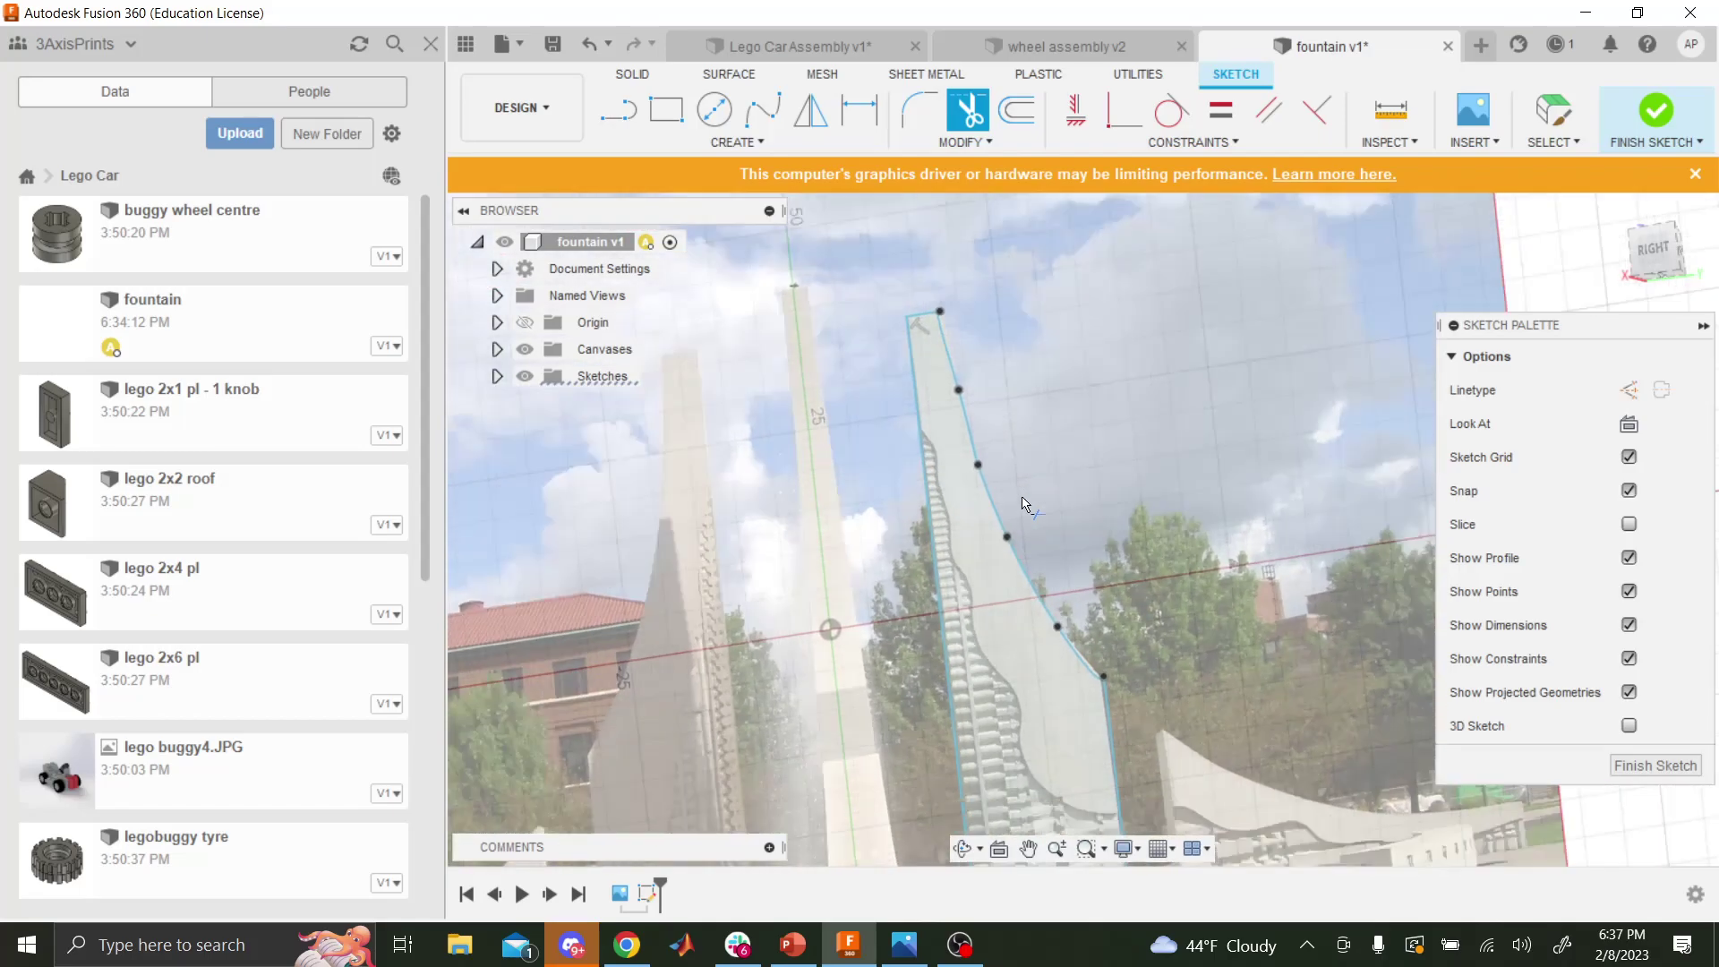
pyautogui.scroll(-4, 1085, 510)
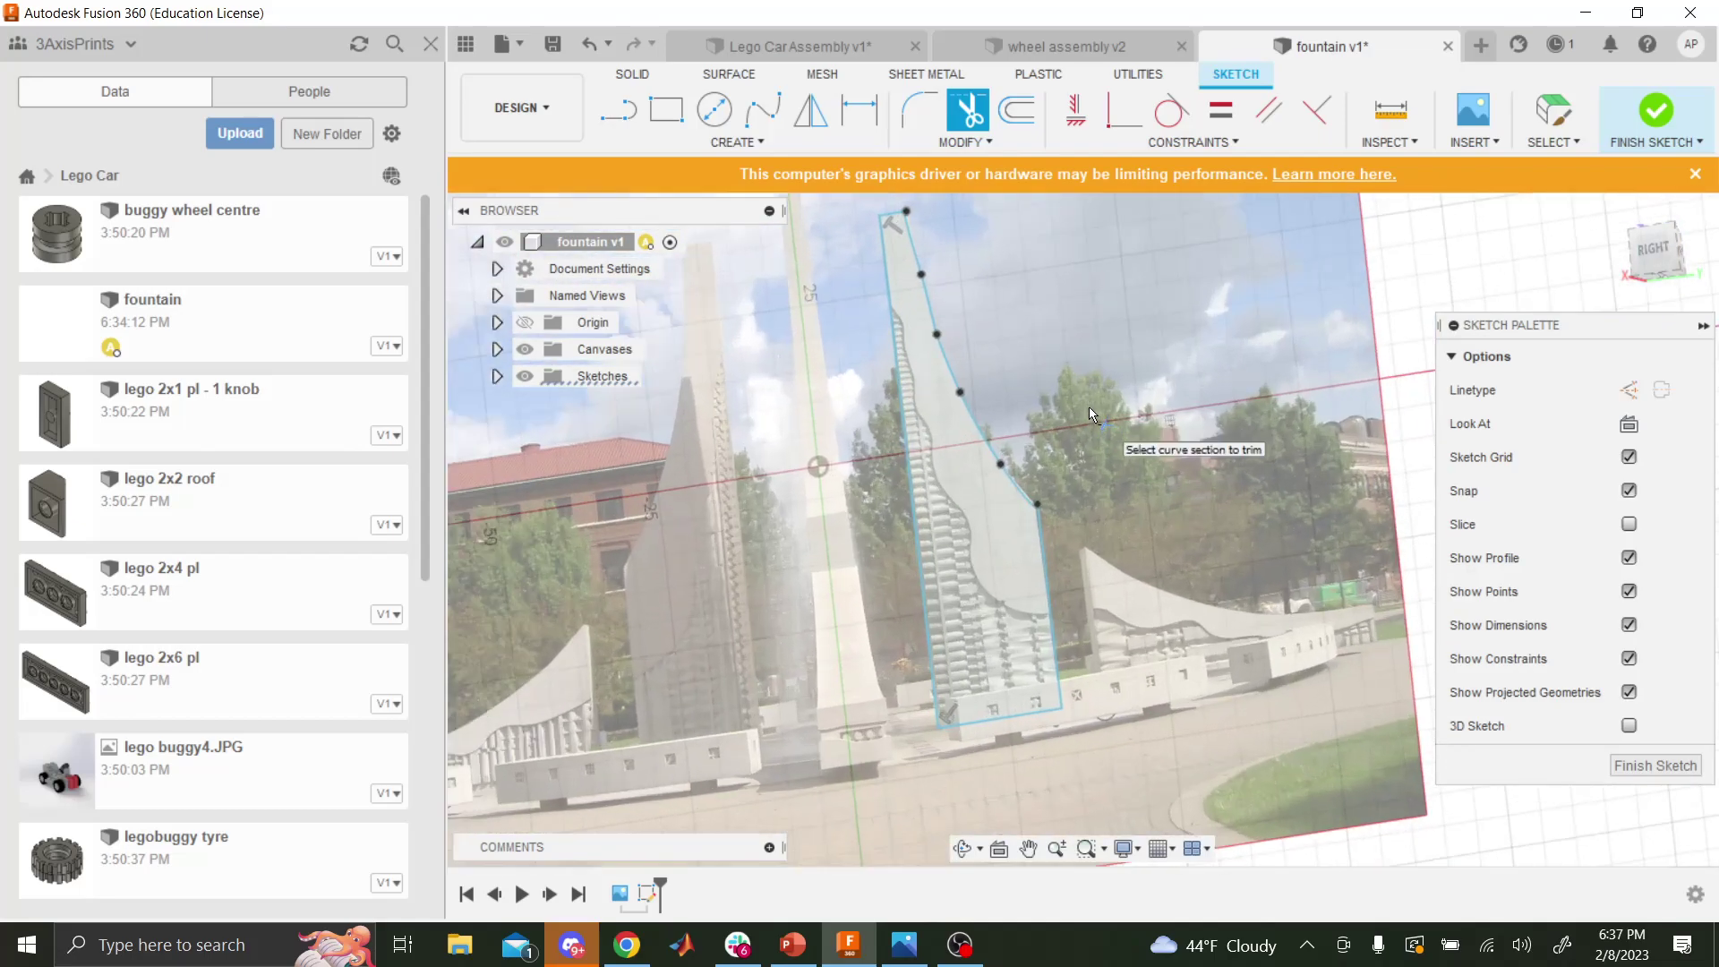
pyautogui.scroll(1, 1309, 531)
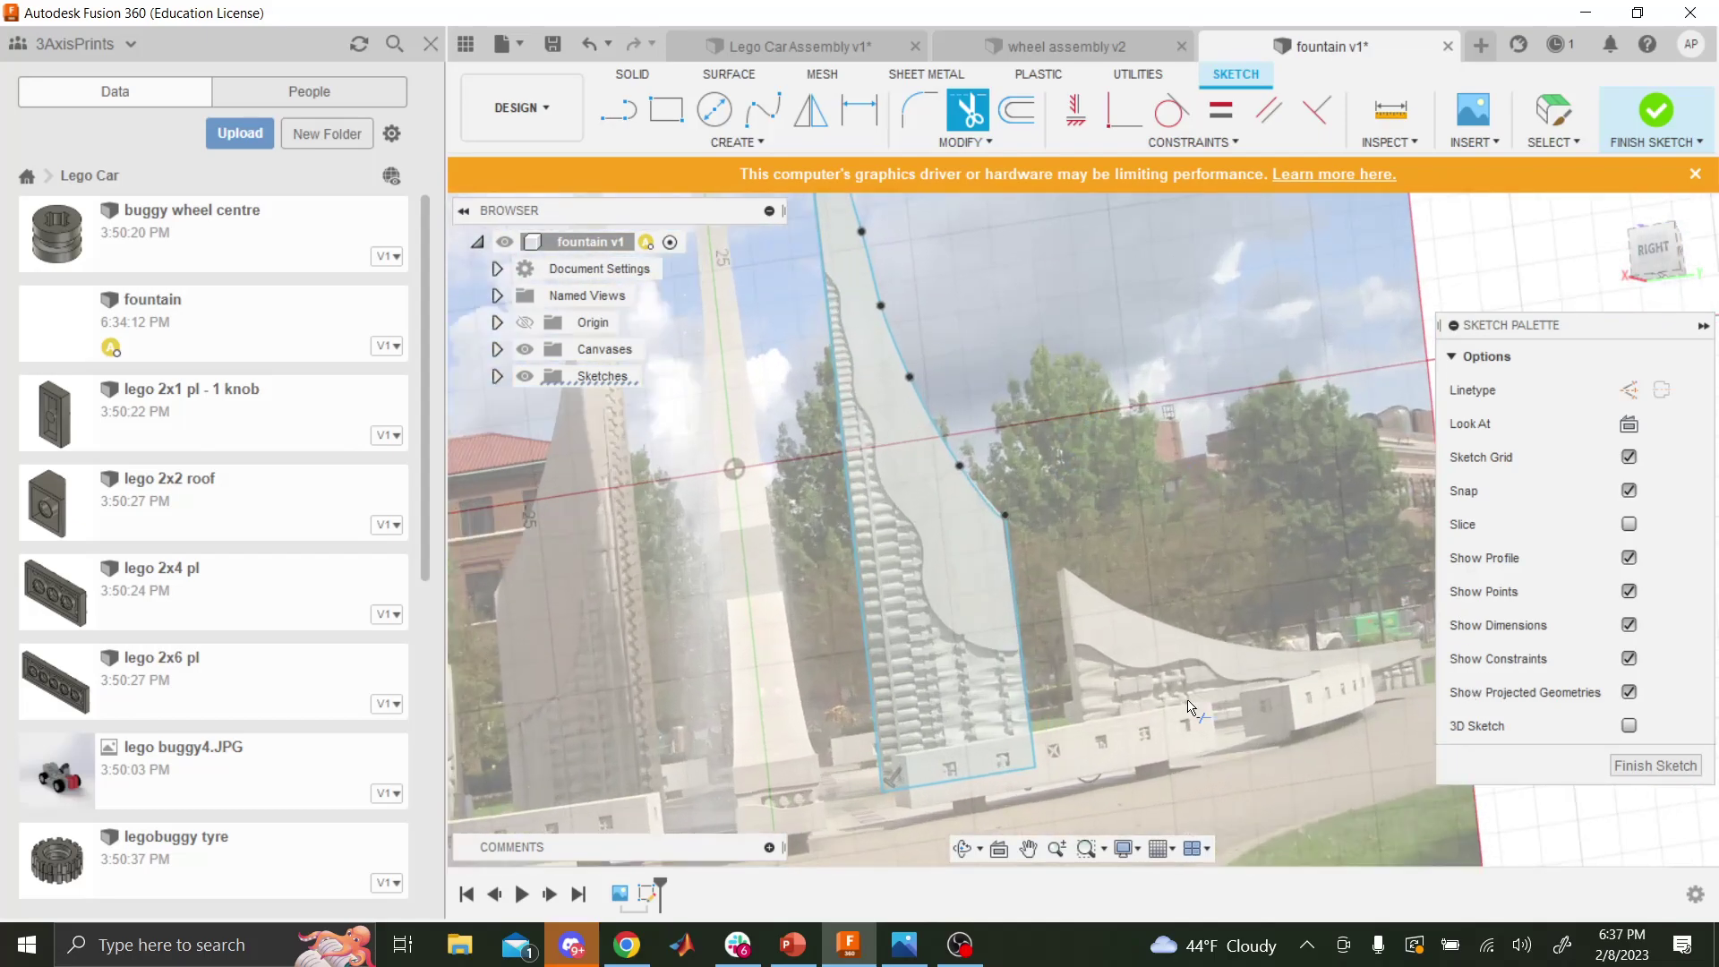
pyautogui.scroll(-2, 1189, 708)
pyautogui.scroll(2, 1329, 699)
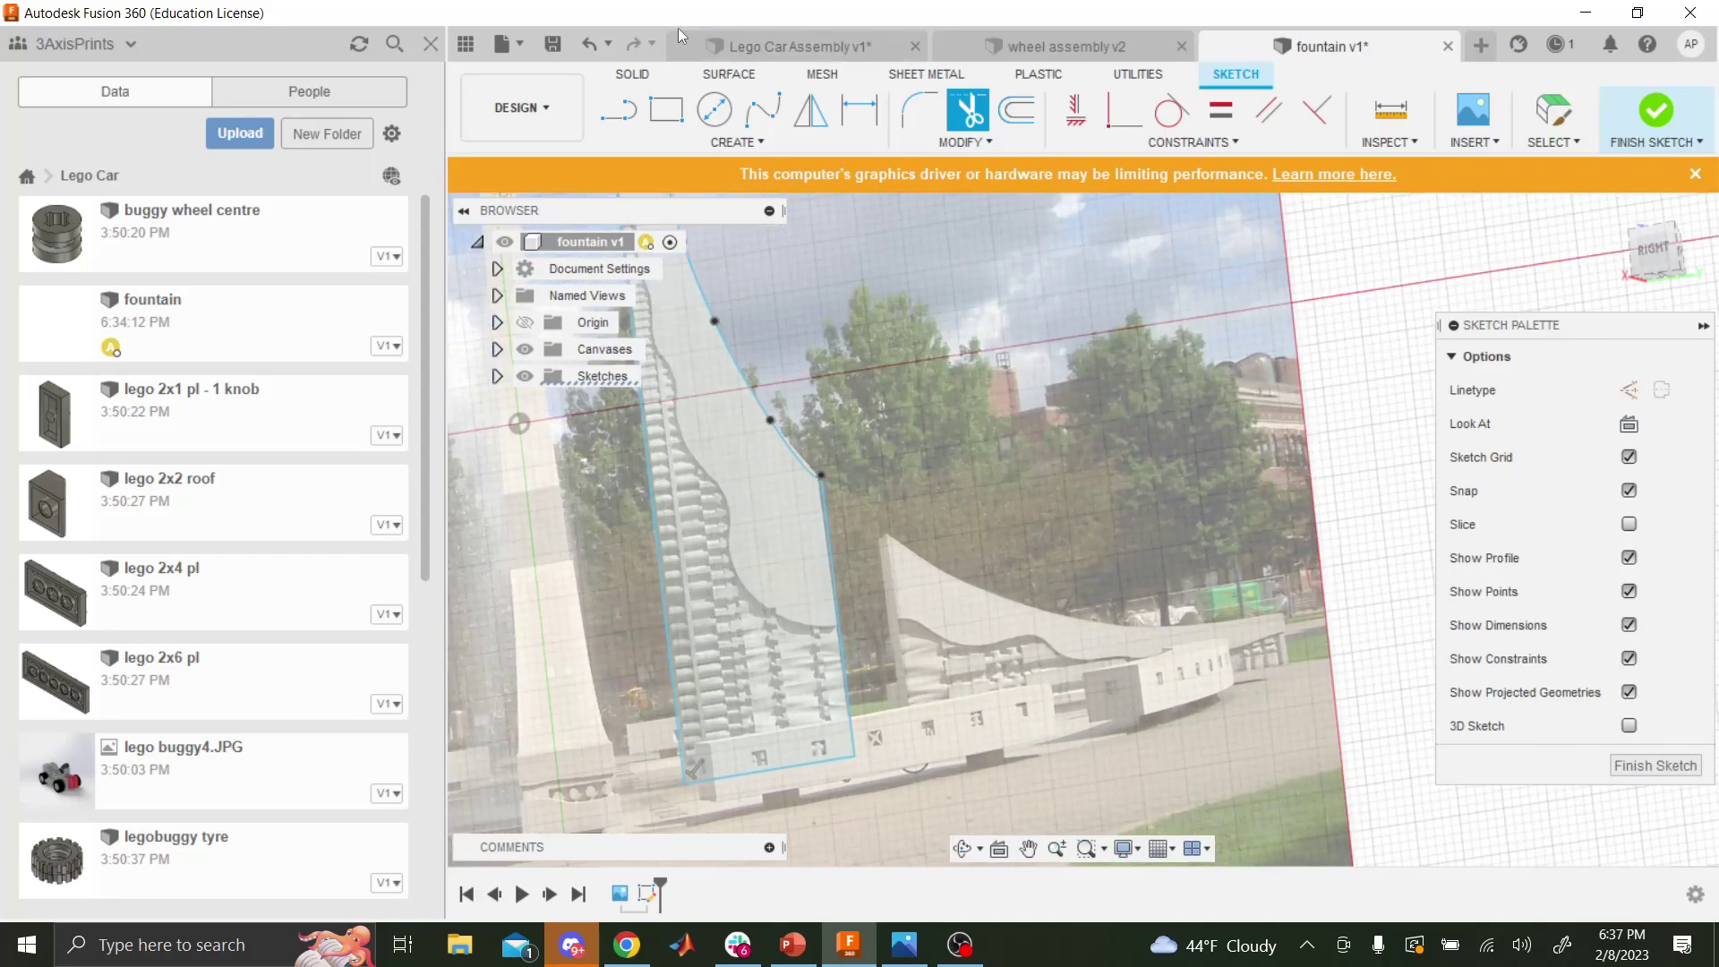
# - Draw the water piece's left edge, bottom edge and short right edge as straight lines
pyautogui.click(617, 110)
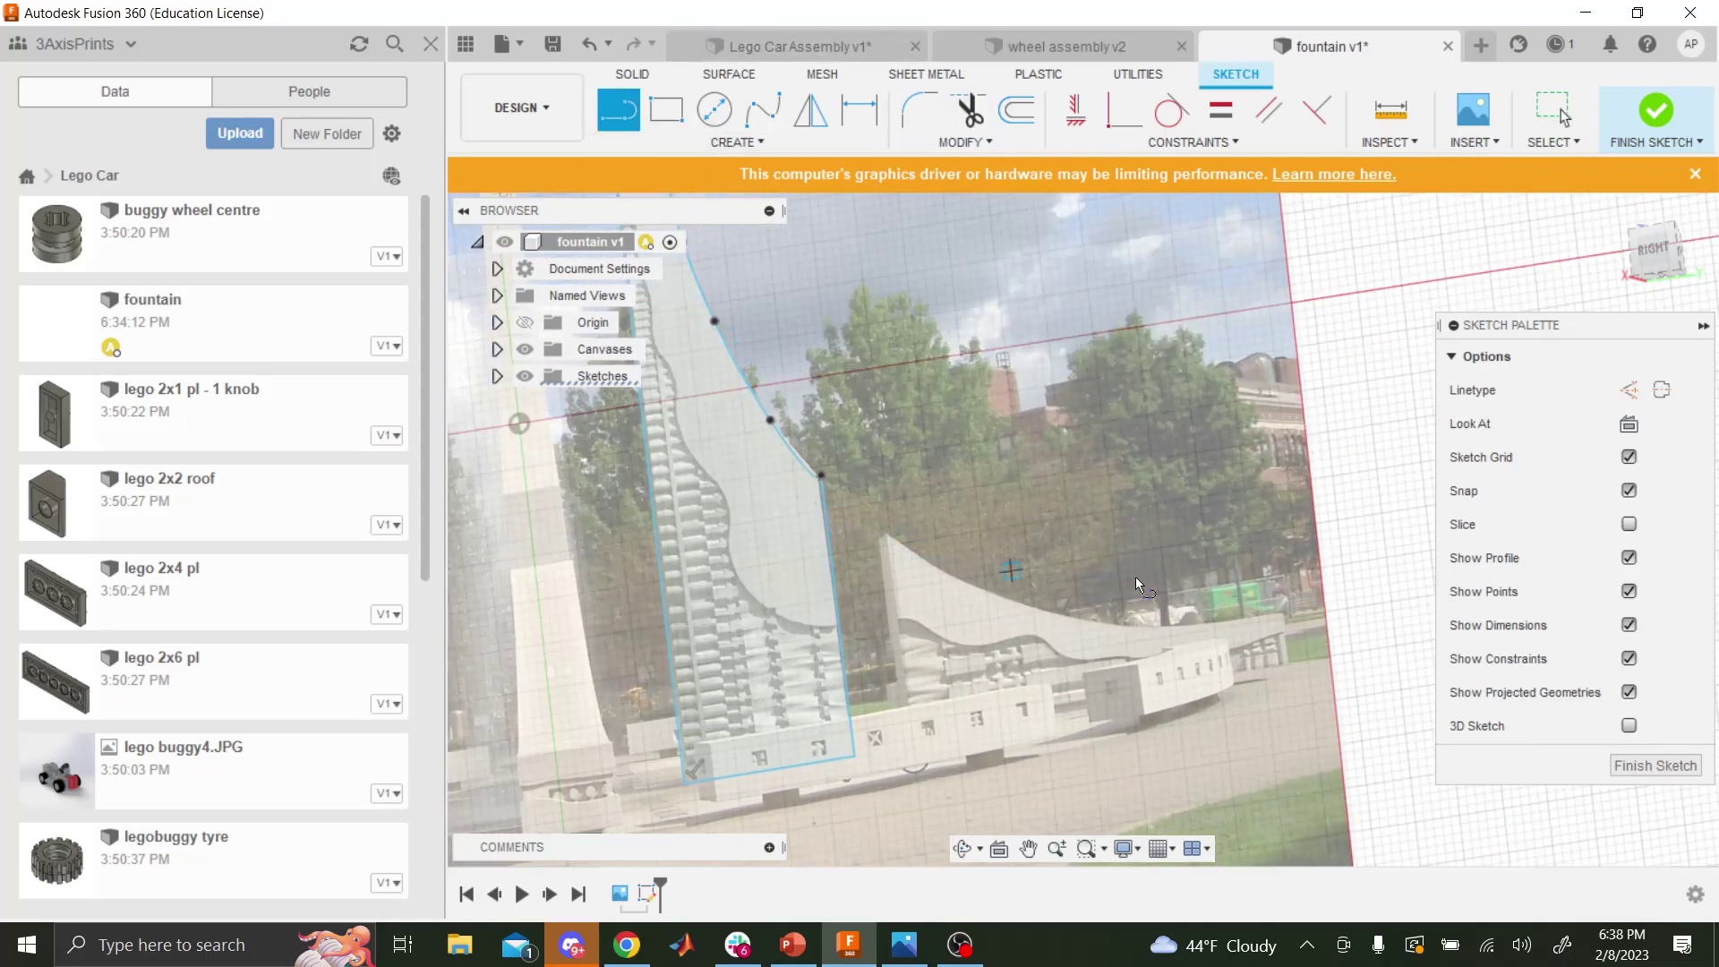
pyautogui.scroll(1, 1043, 506)
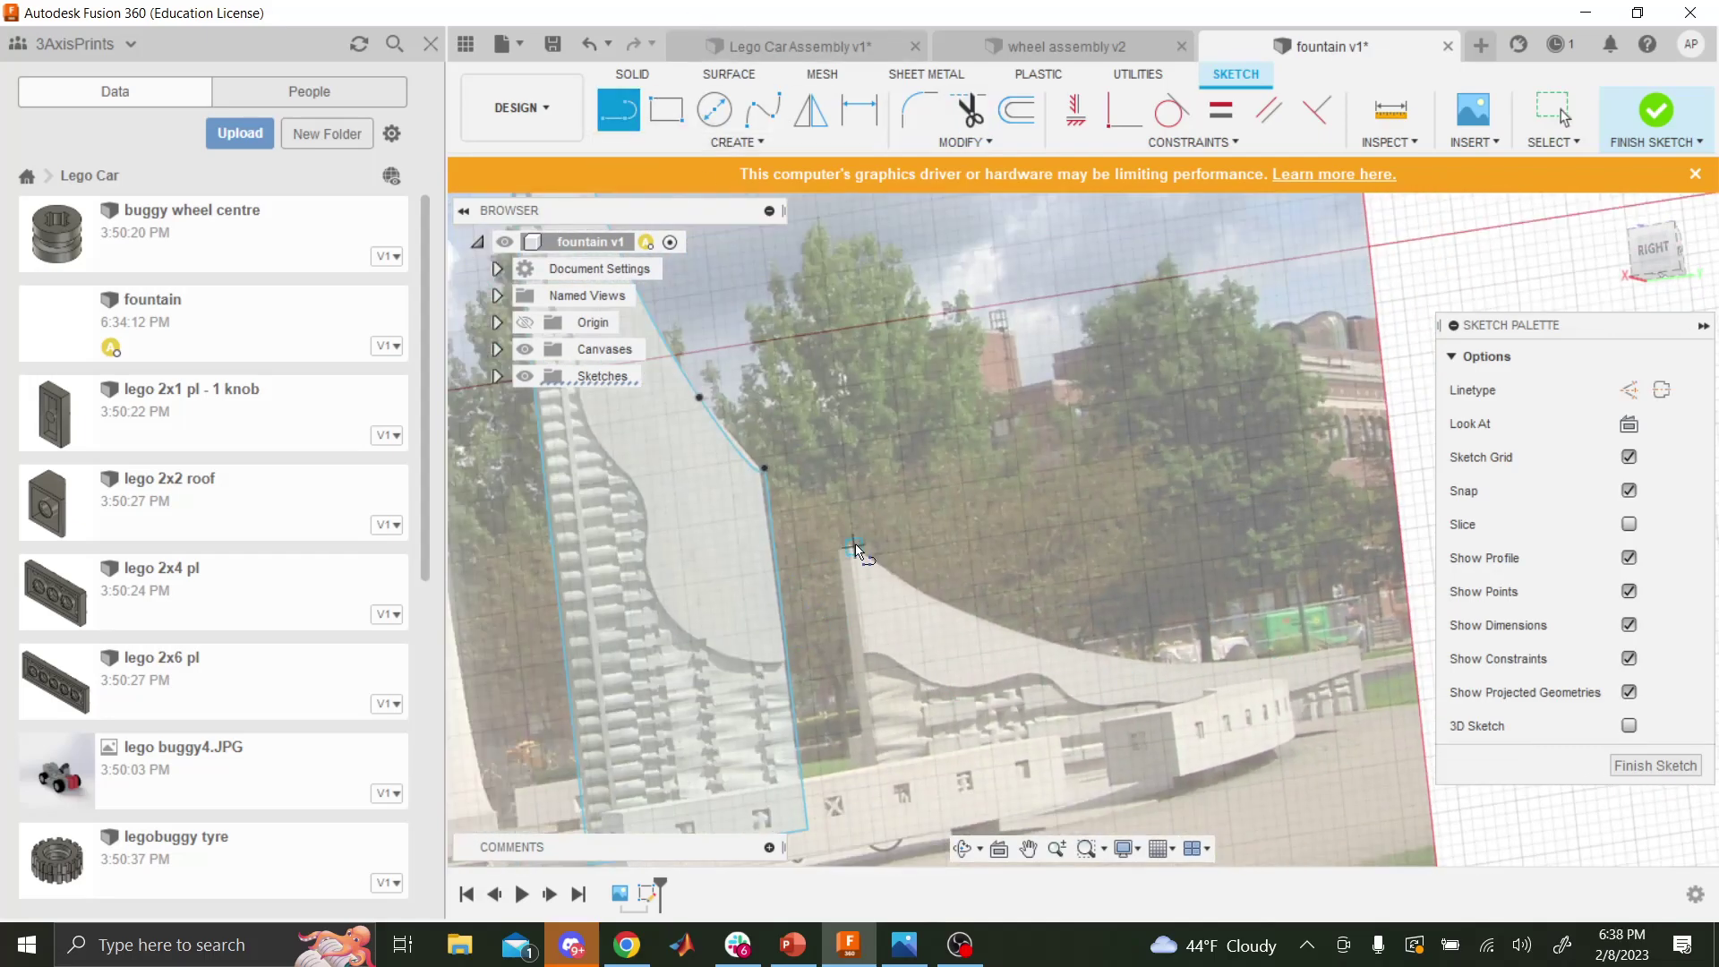
pyautogui.click(843, 548)
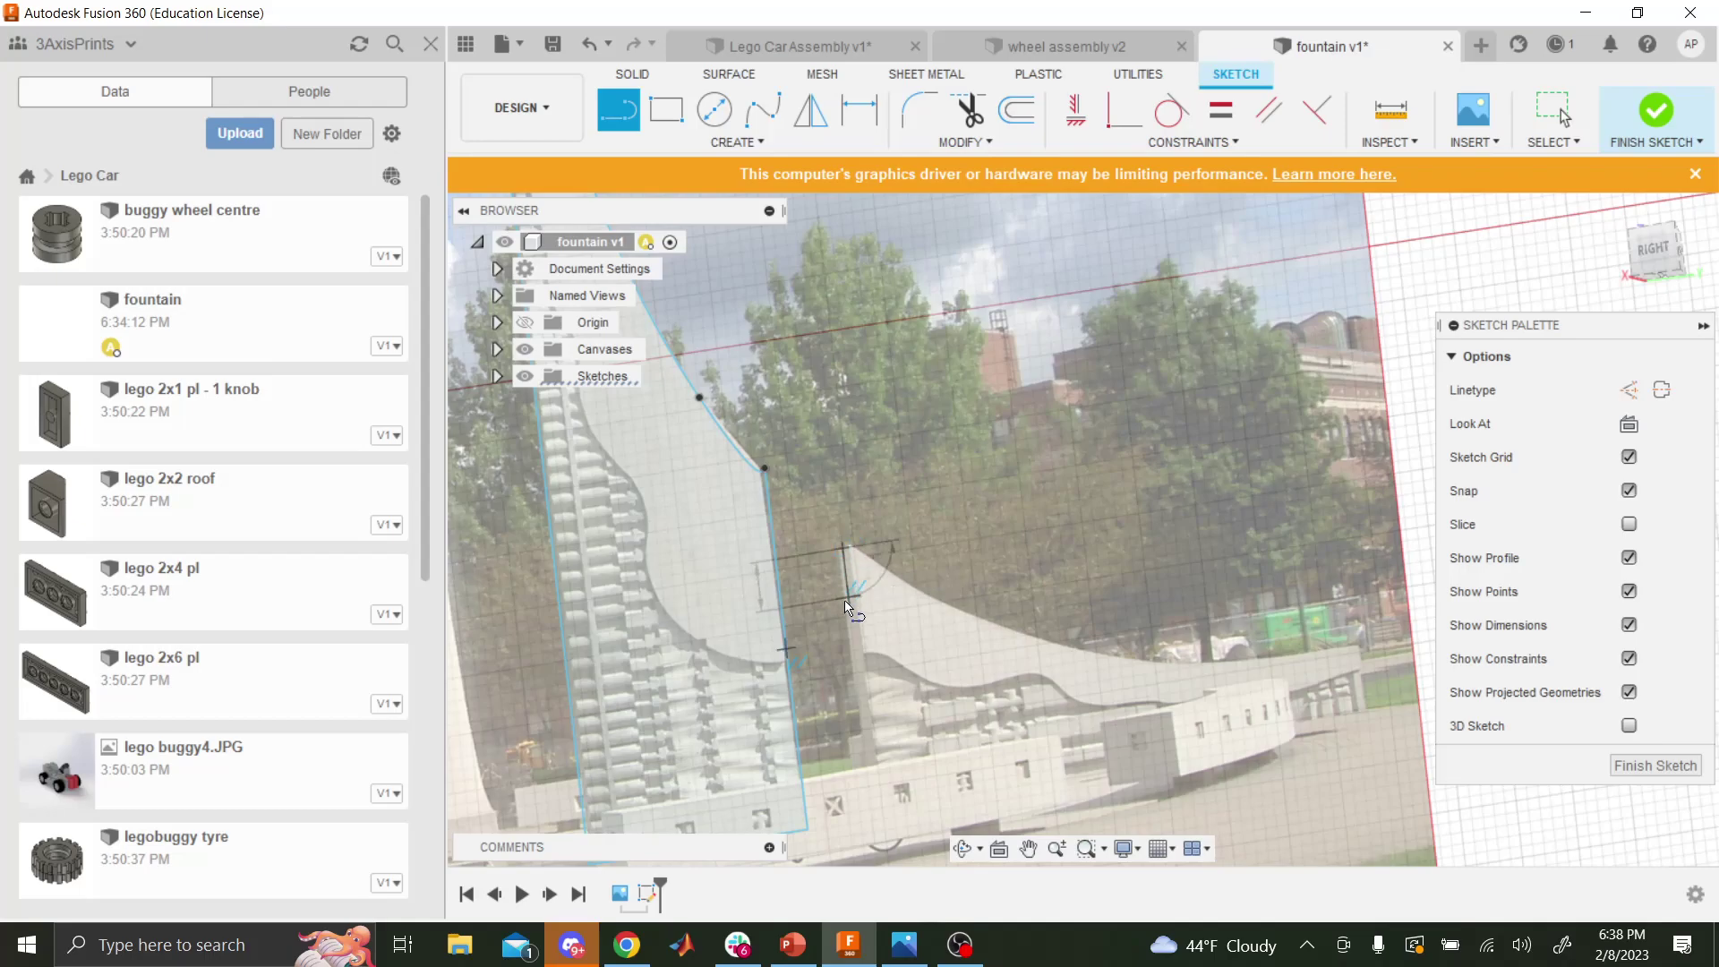
pyautogui.click(874, 818)
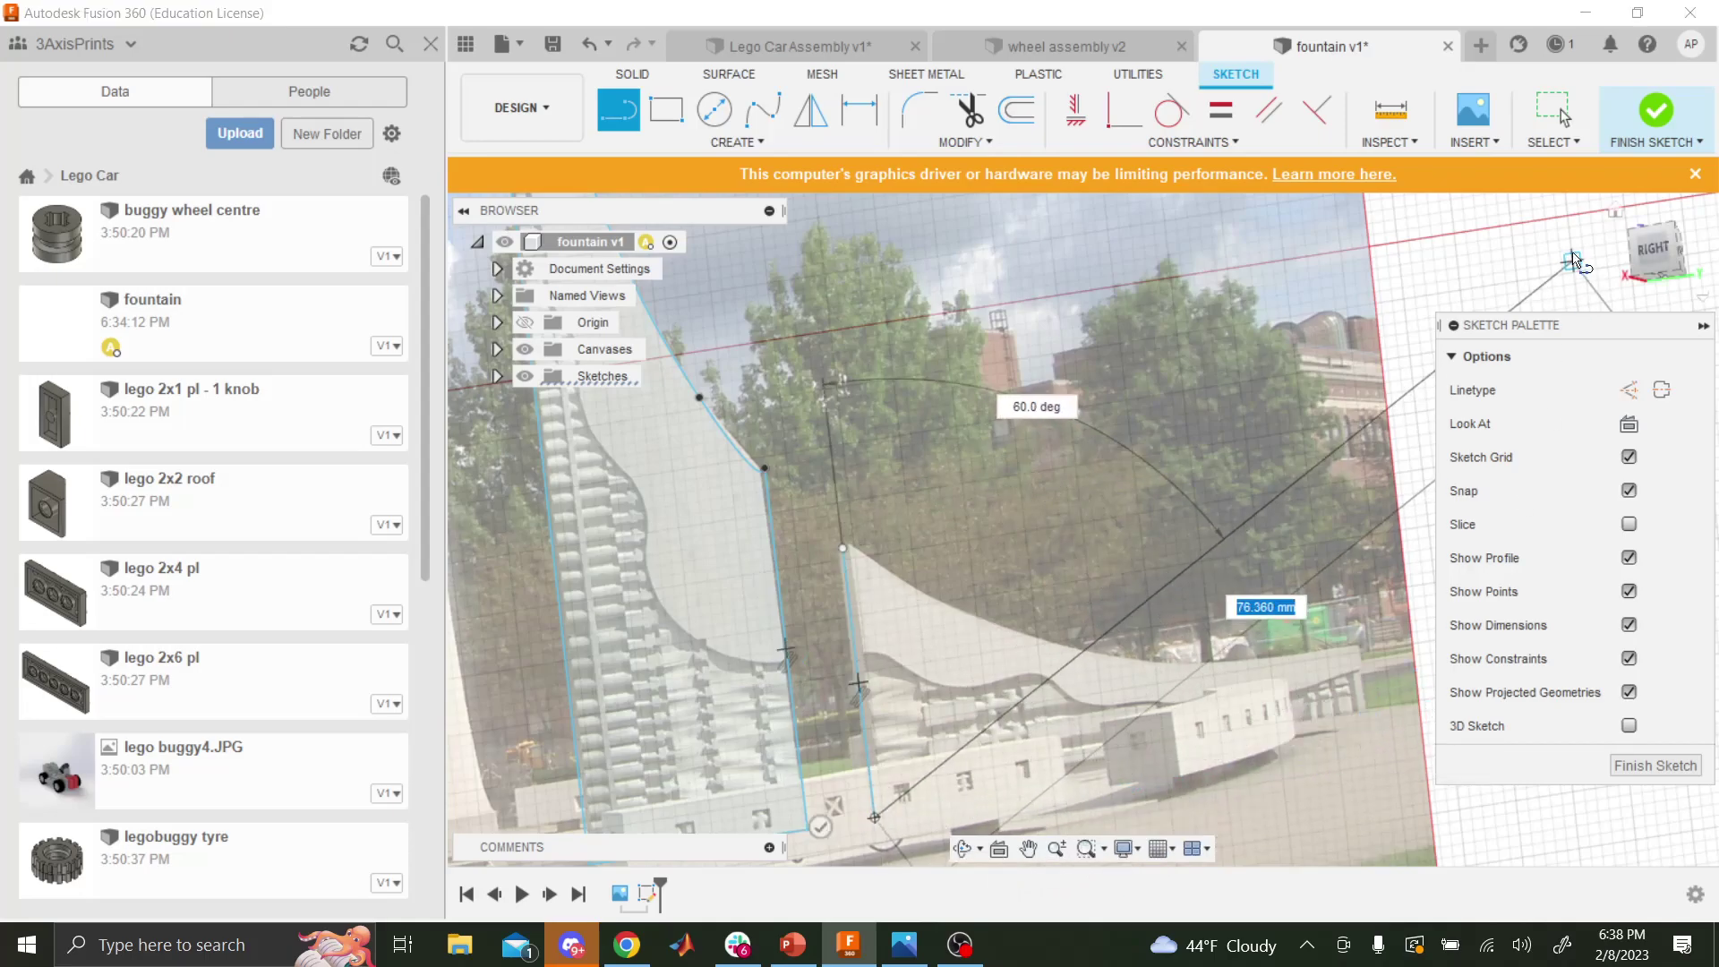
pyautogui.click(1652, 251)
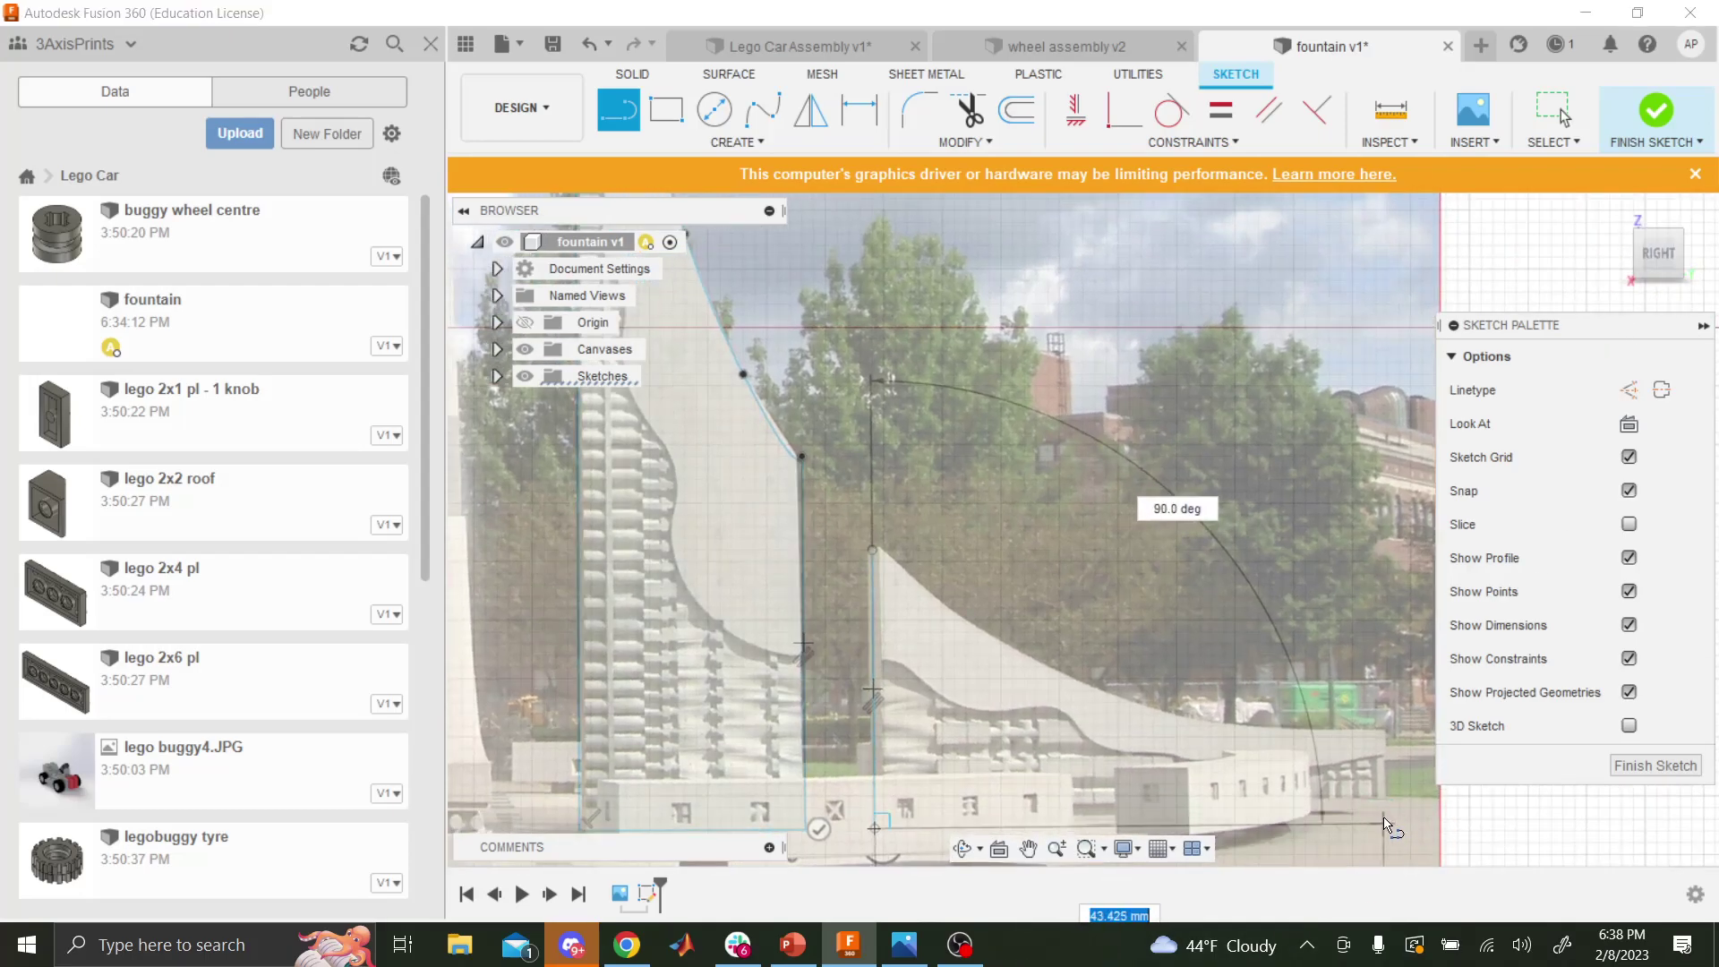
pyautogui.click(1385, 822)
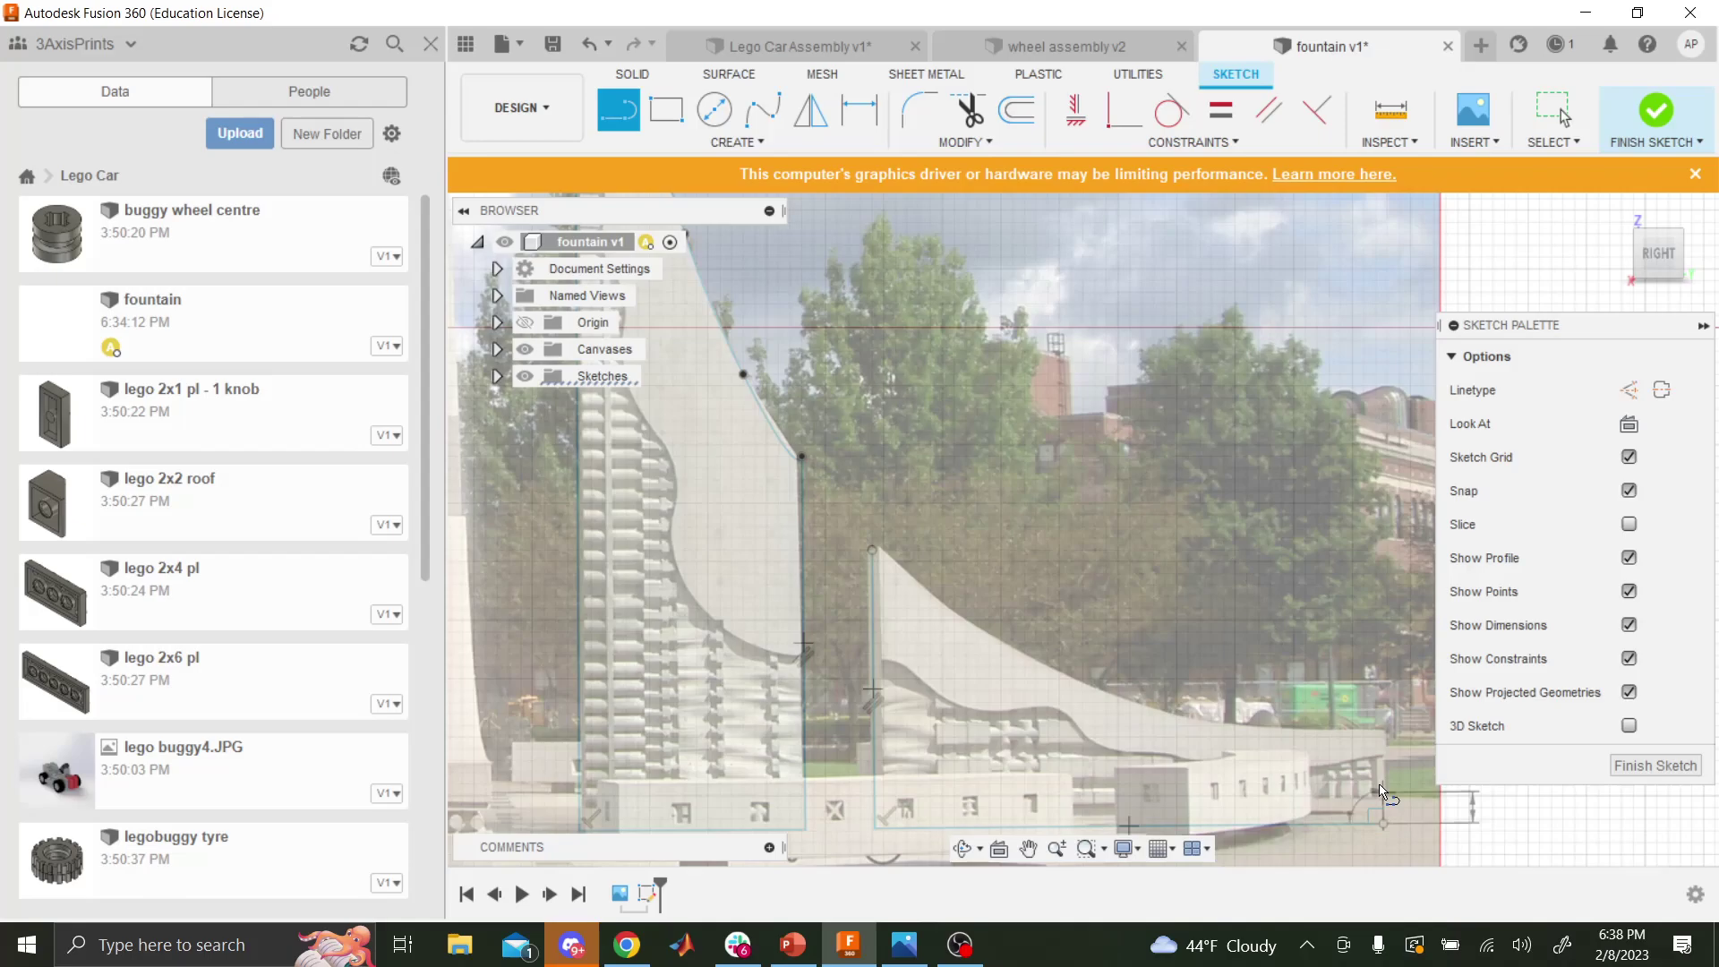
pyautogui.click(1385, 727)
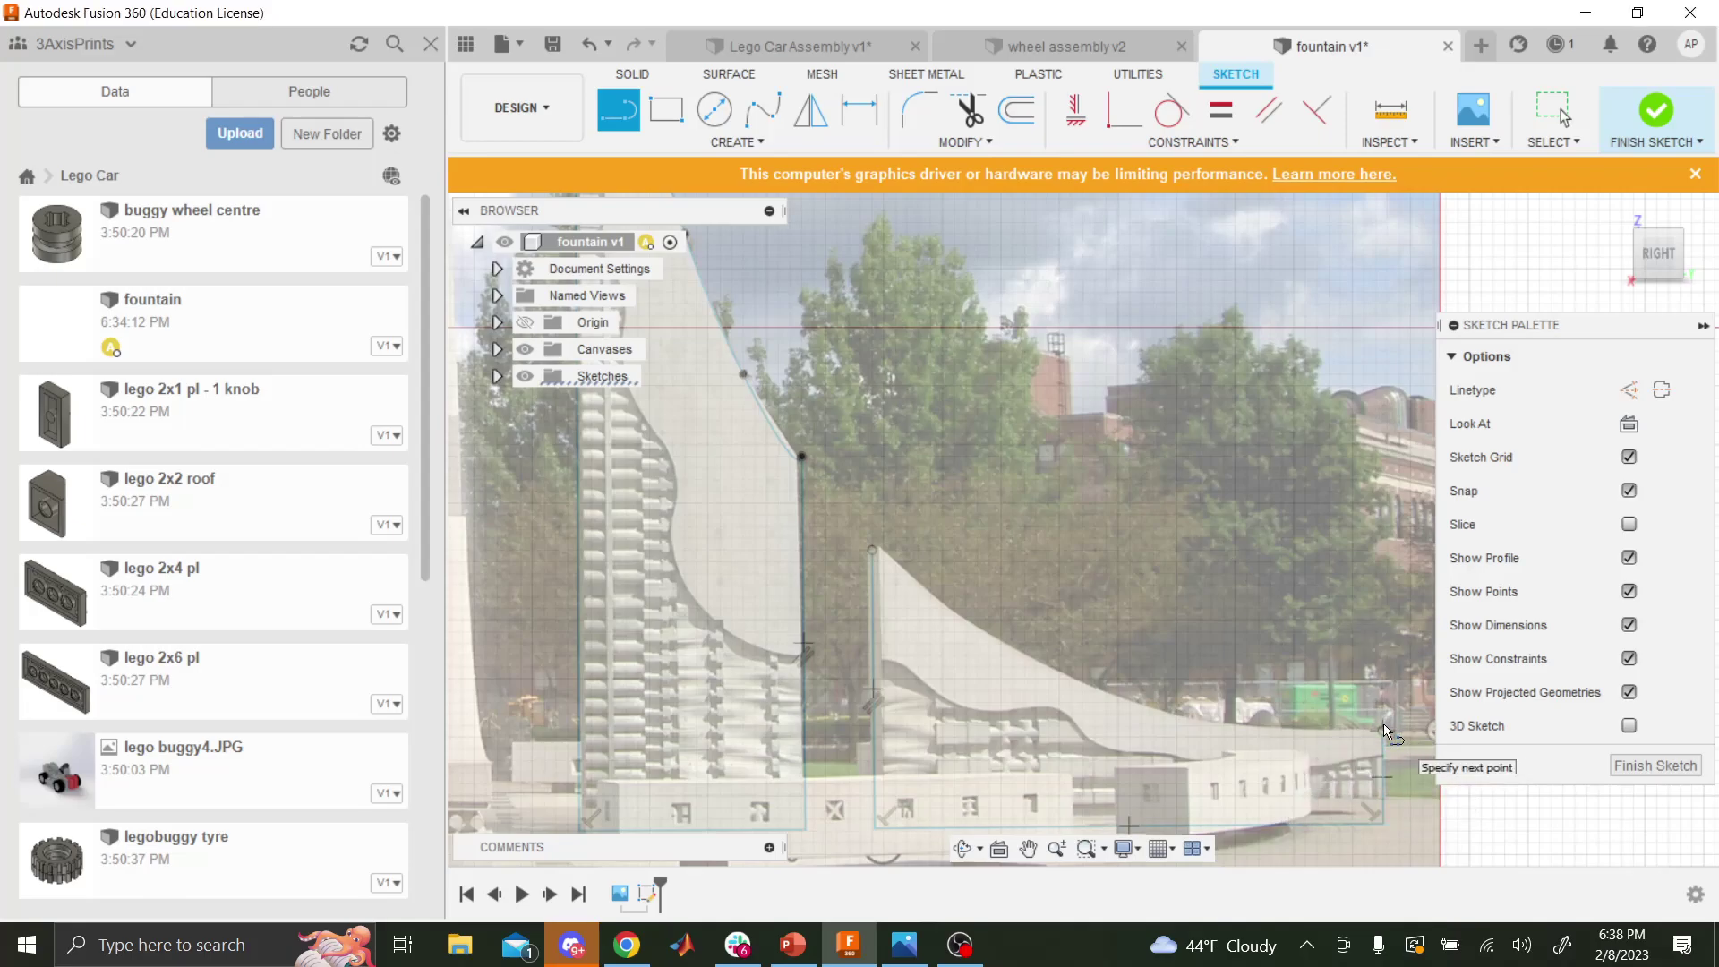
pyautogui.press('Escape')
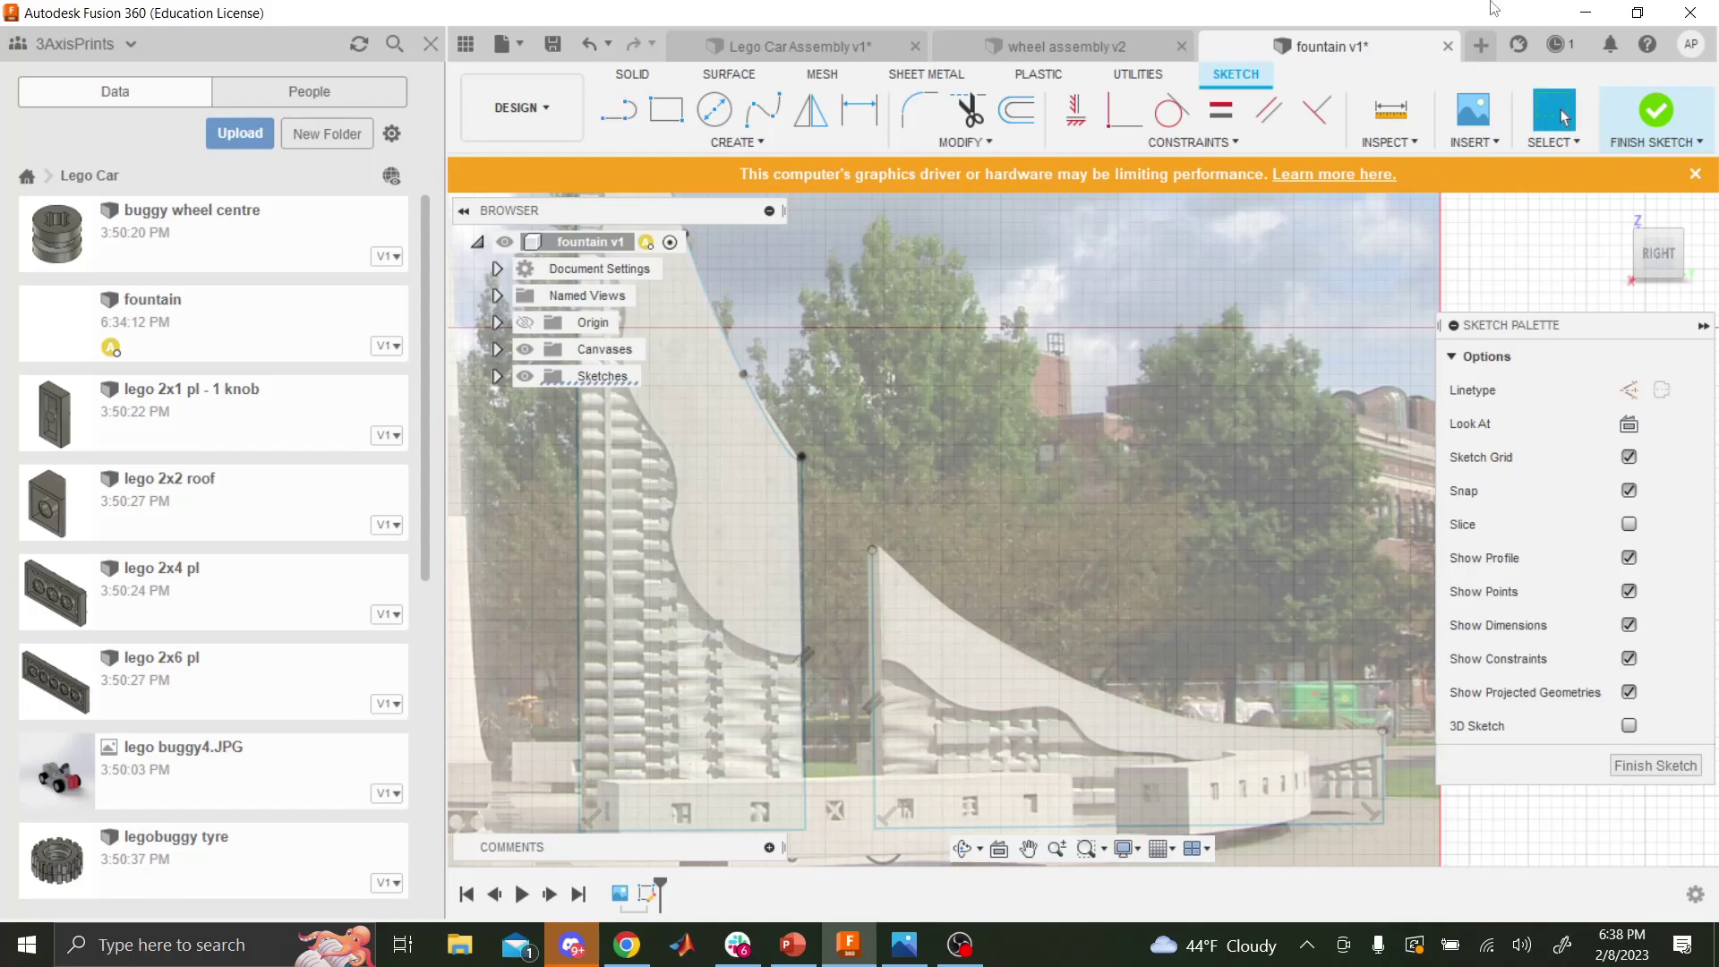
pyautogui.click(763, 109)
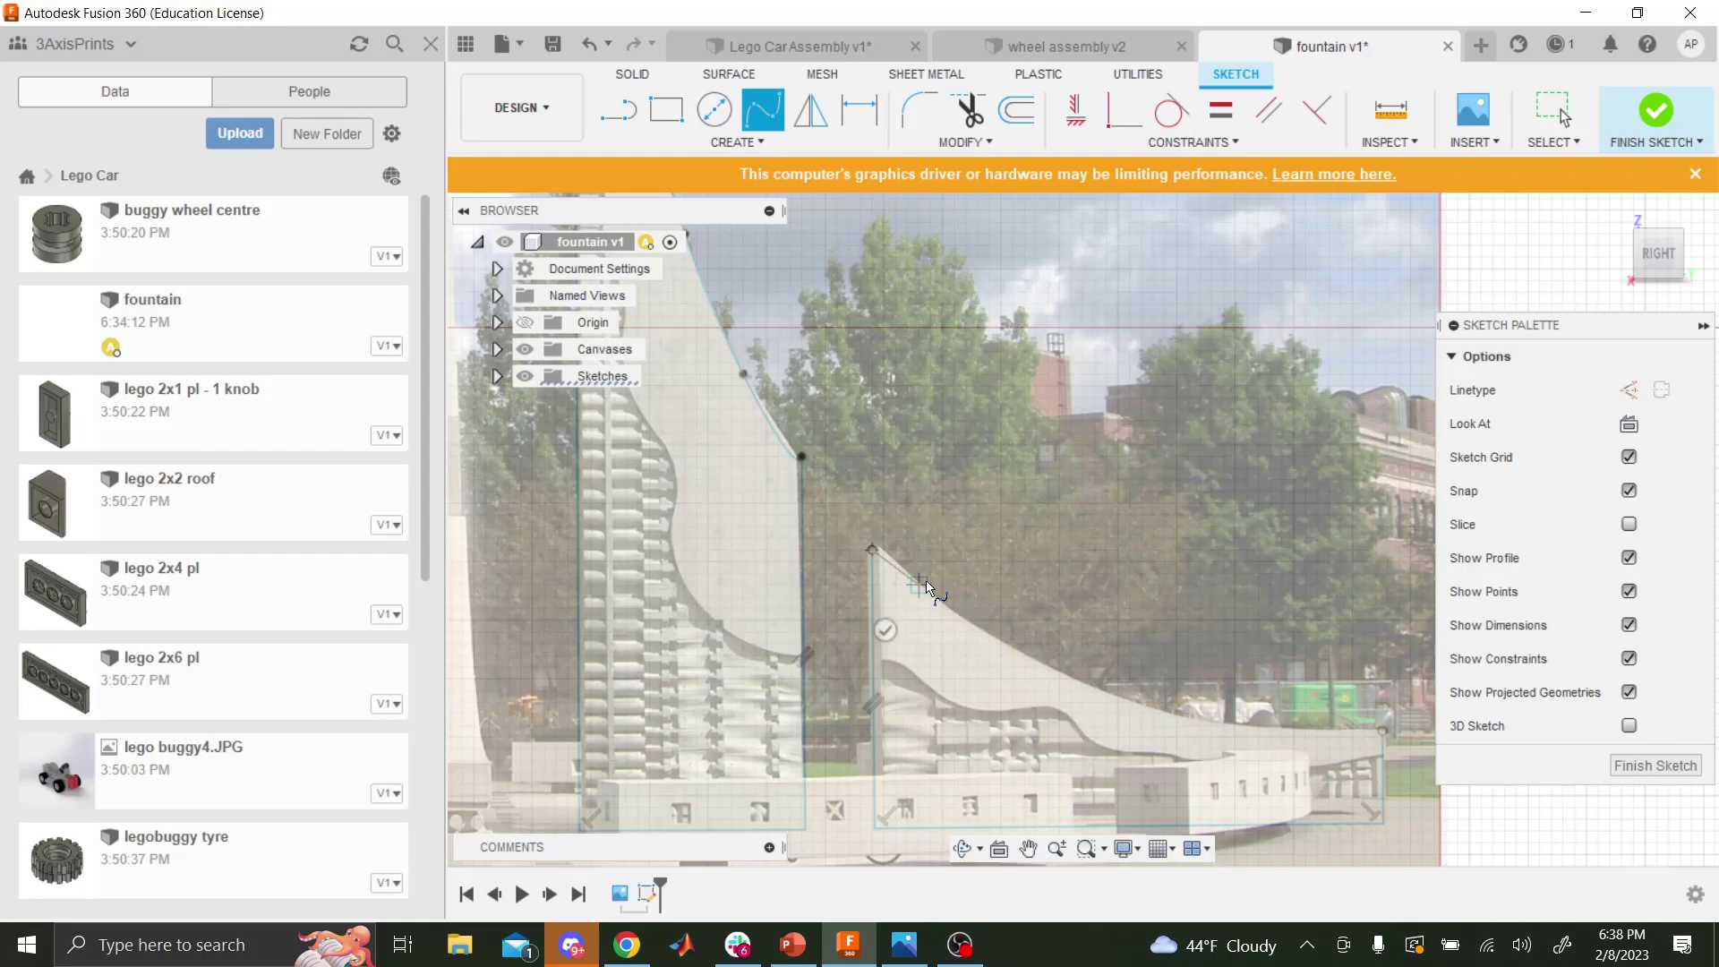
# - Trace the fin's curved top edge with a fit-point spline, closing it on its start point
pyautogui.scroll(3, 983, 634)
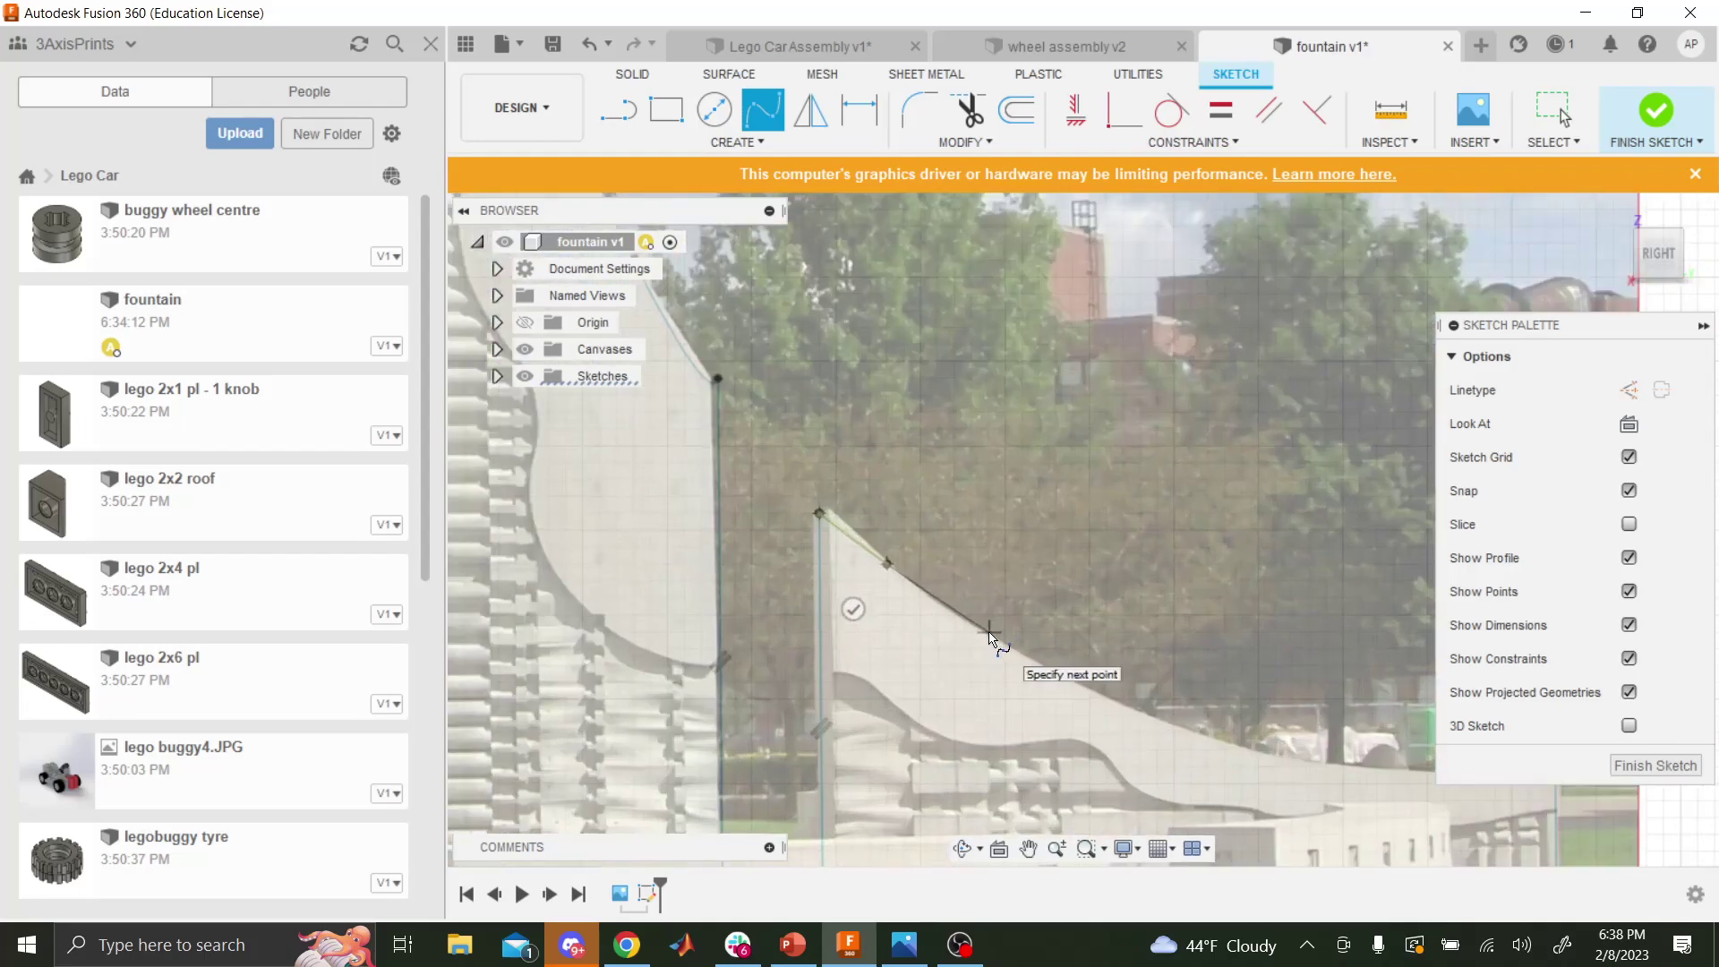
pyautogui.click(986, 631)
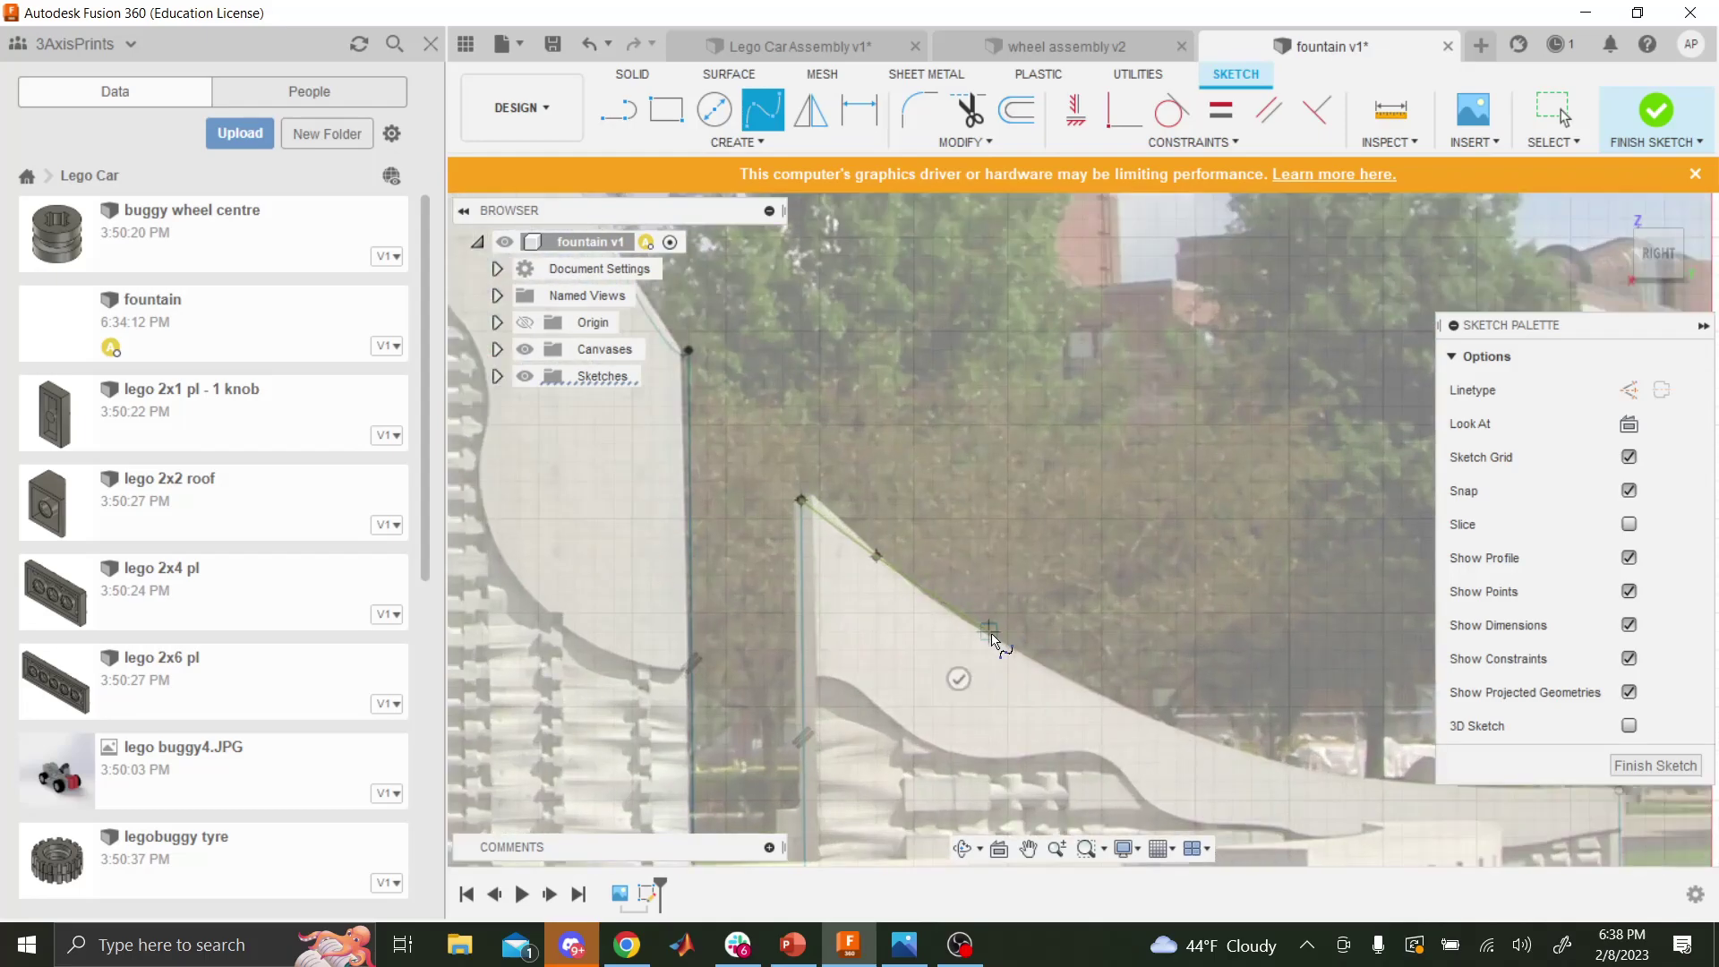
pyautogui.click(1083, 688)
pyautogui.click(1176, 724)
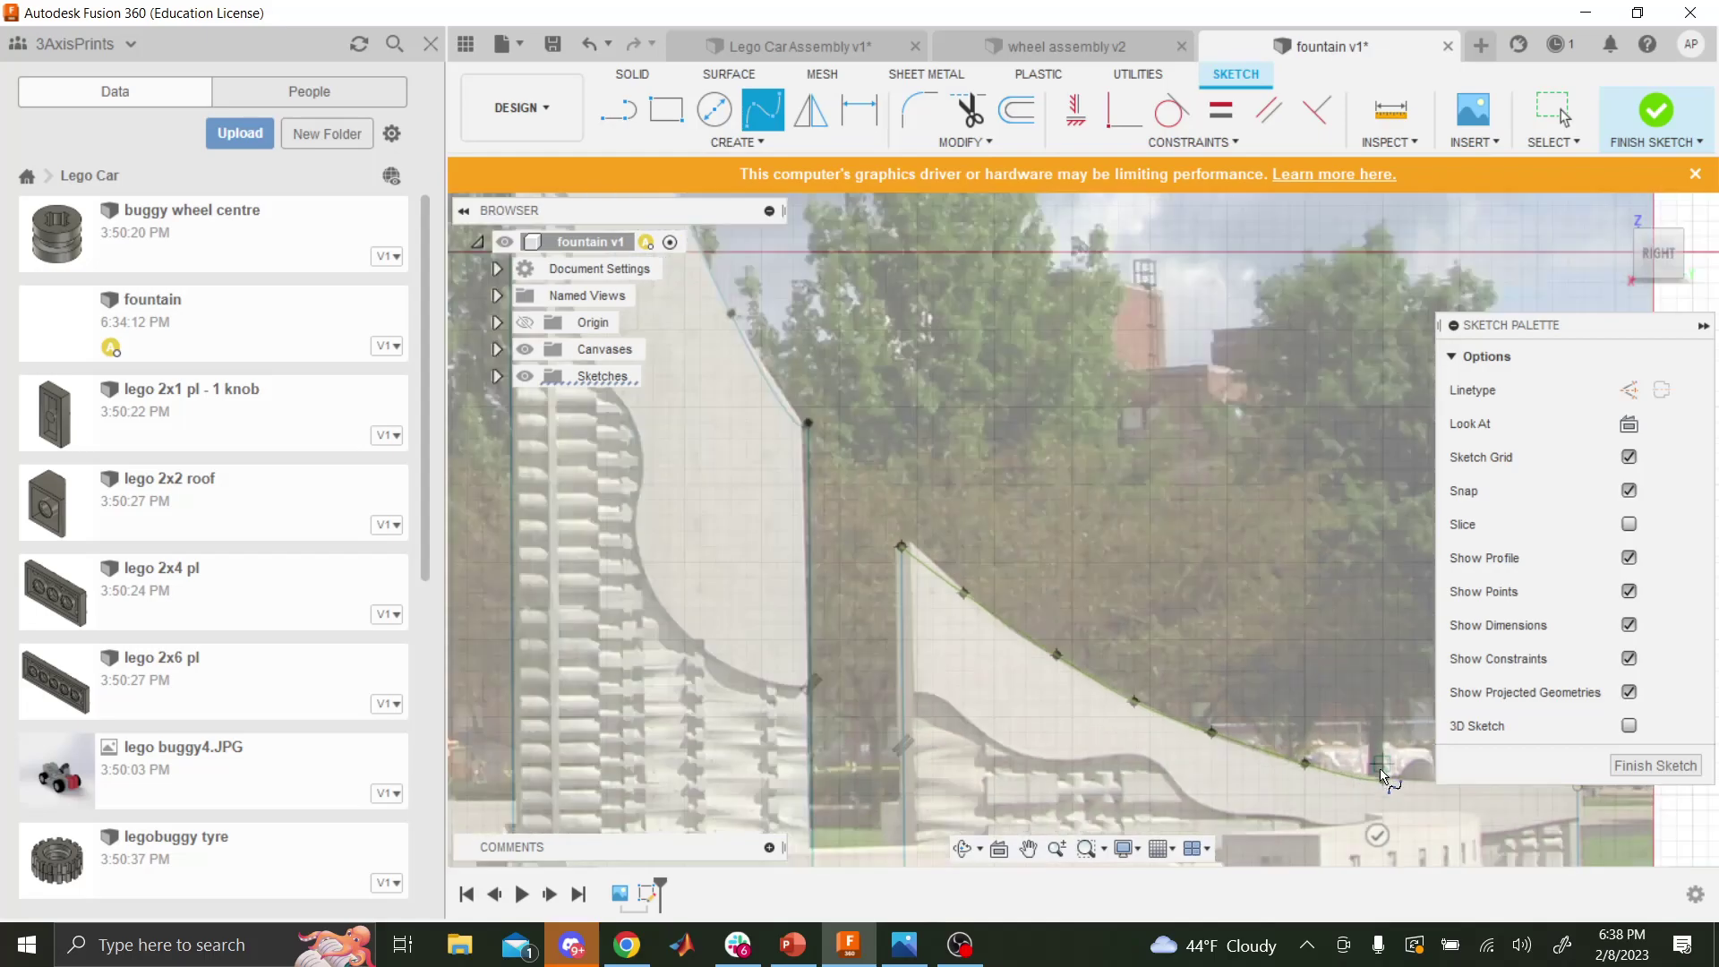
pyautogui.scroll(-3, 1385, 781)
pyautogui.scroll(4, 1477, 792)
pyautogui.scroll(2, 1383, 740)
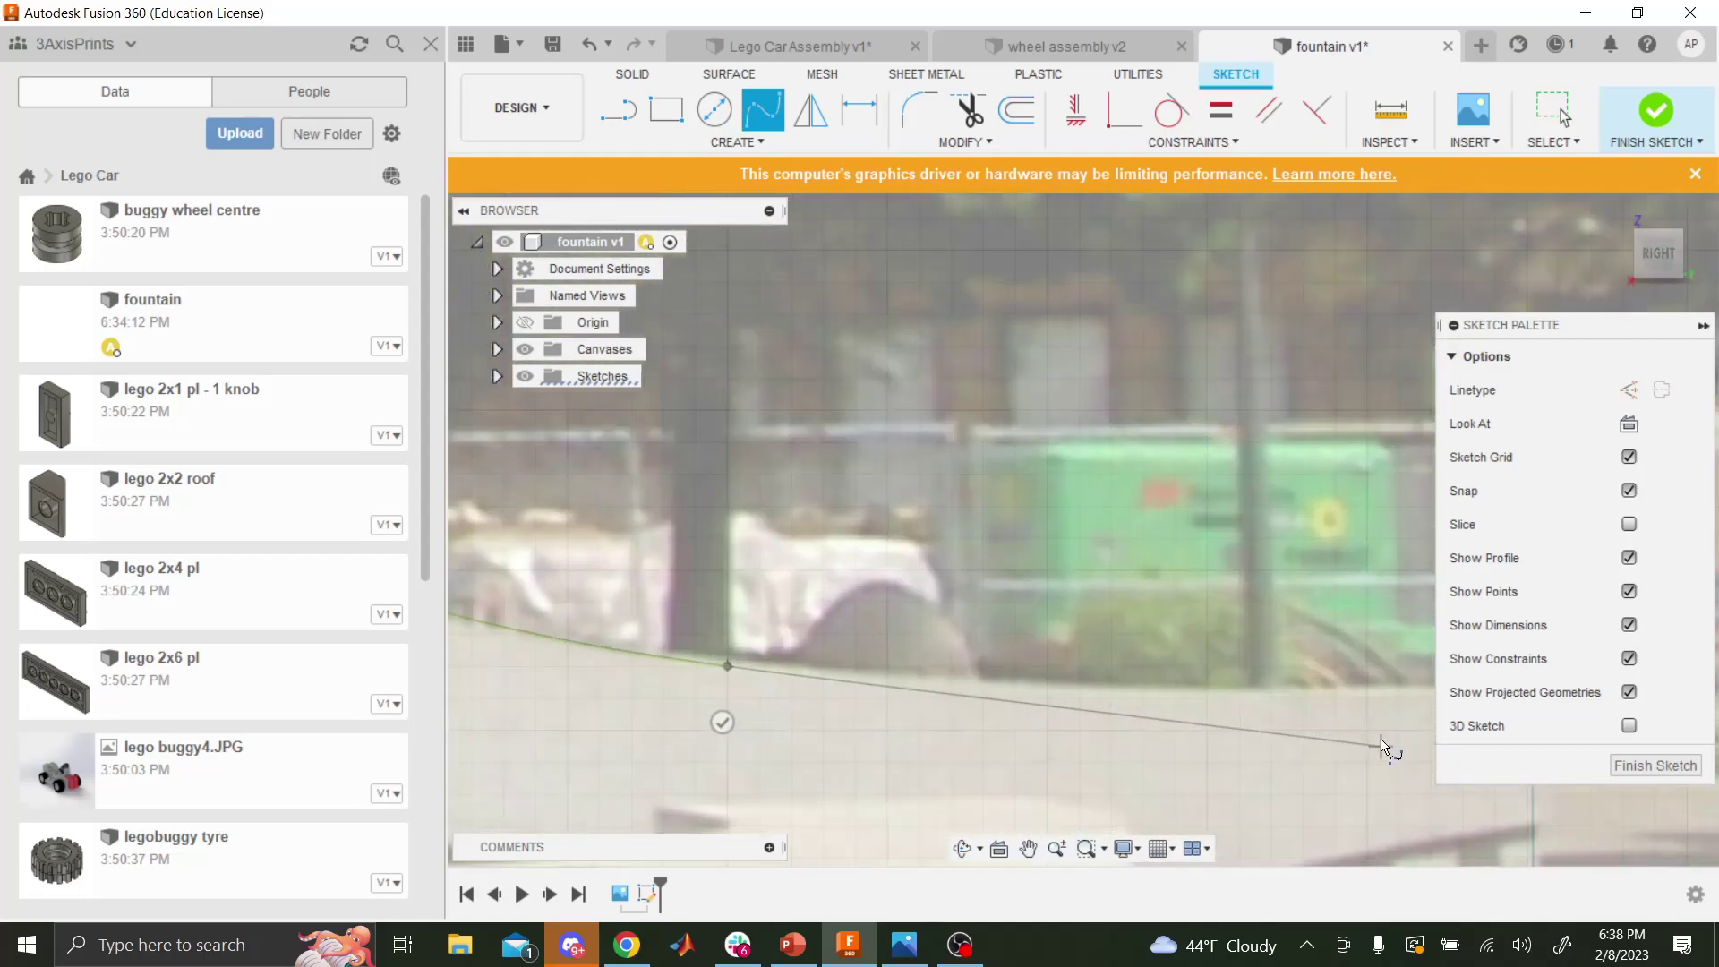
pyautogui.click(1354, 689)
pyautogui.scroll(-2, 1365, 696)
pyautogui.scroll(-3, 1367, 696)
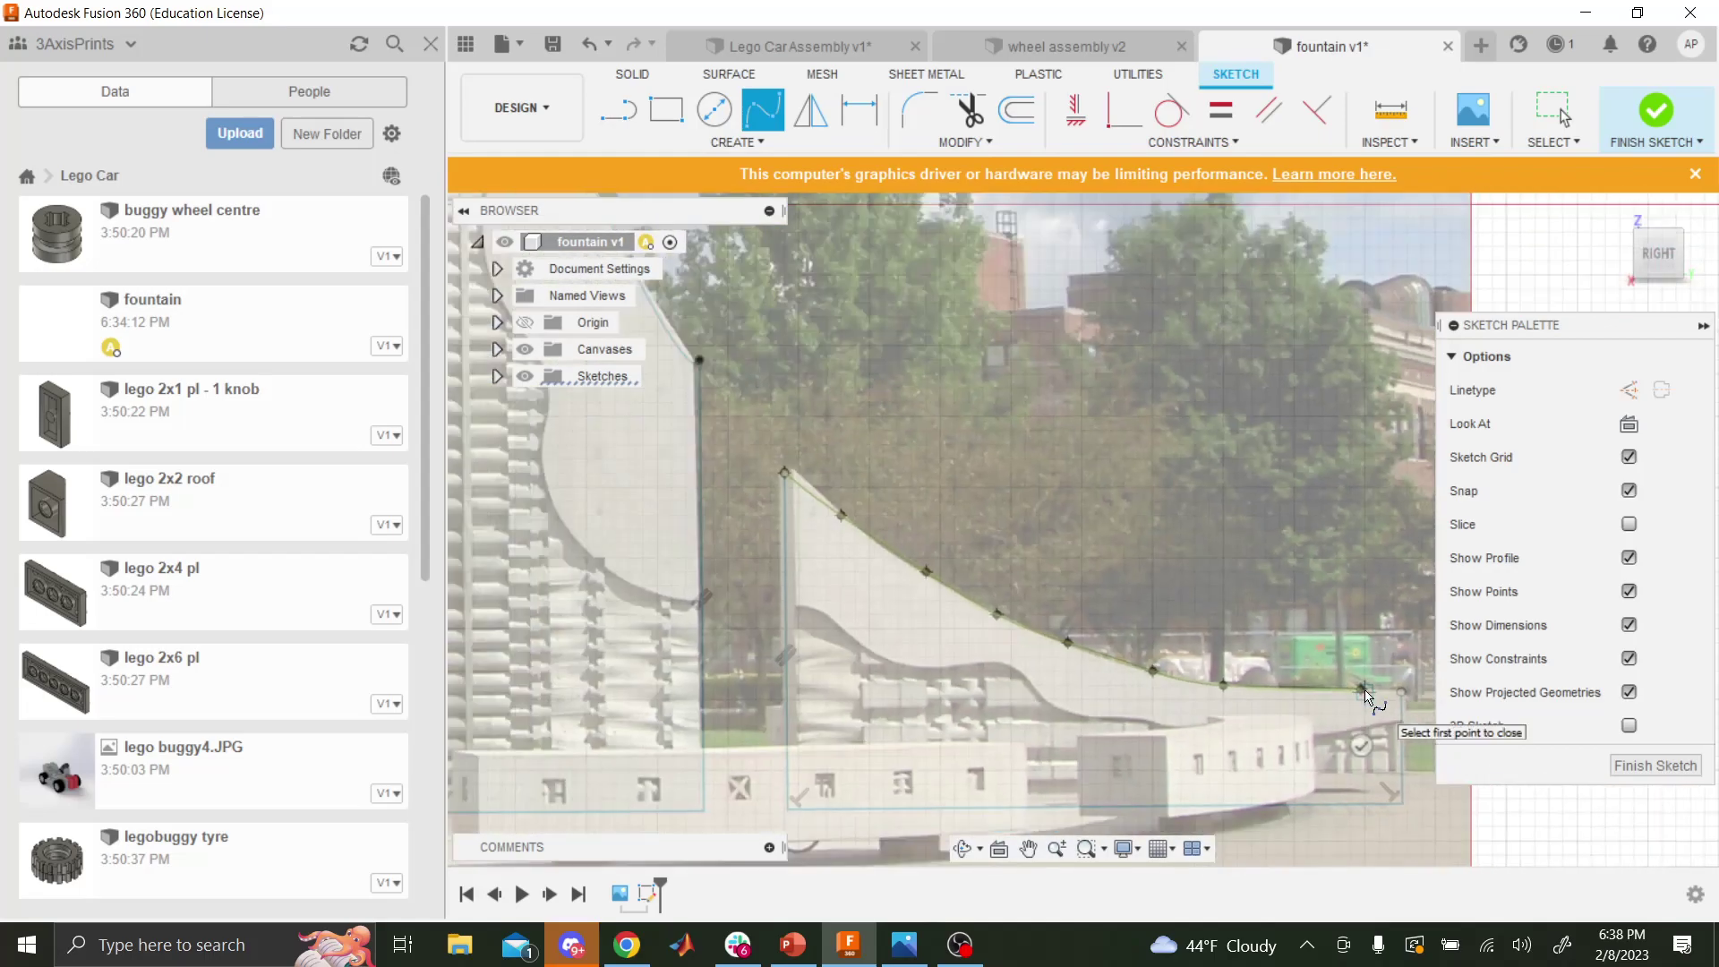
pyautogui.click(1400, 692)
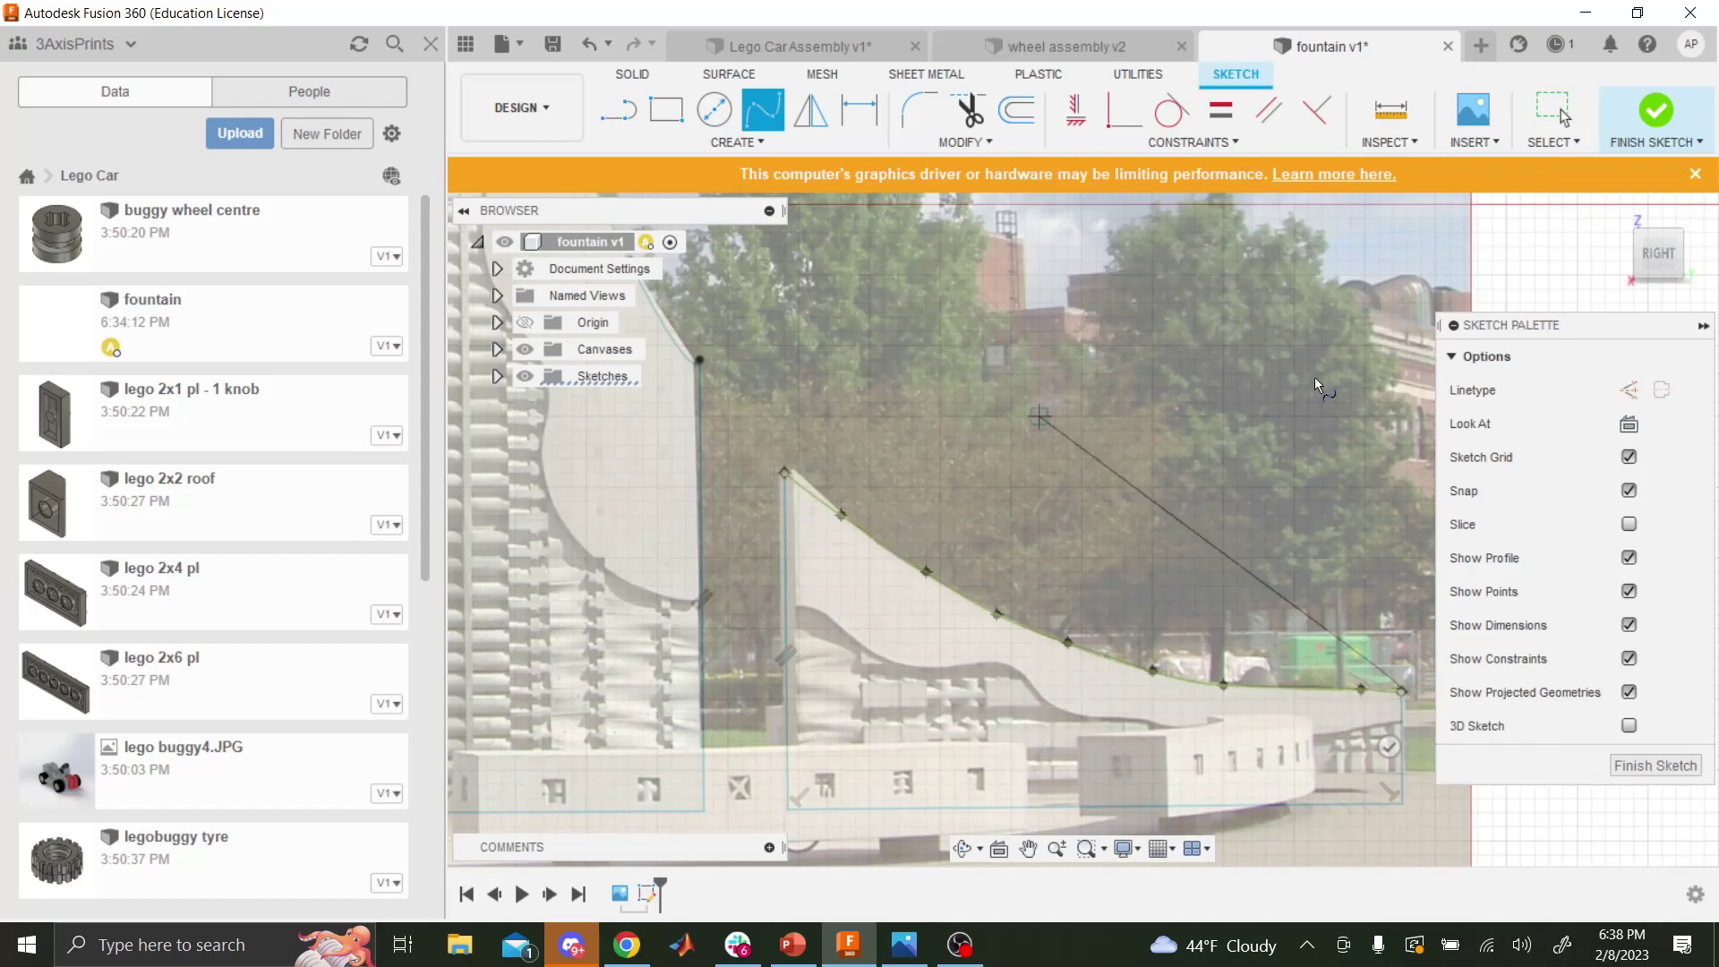
pyautogui.scroll(2, 633, 433)
pyautogui.scroll(-2, 772, 432)
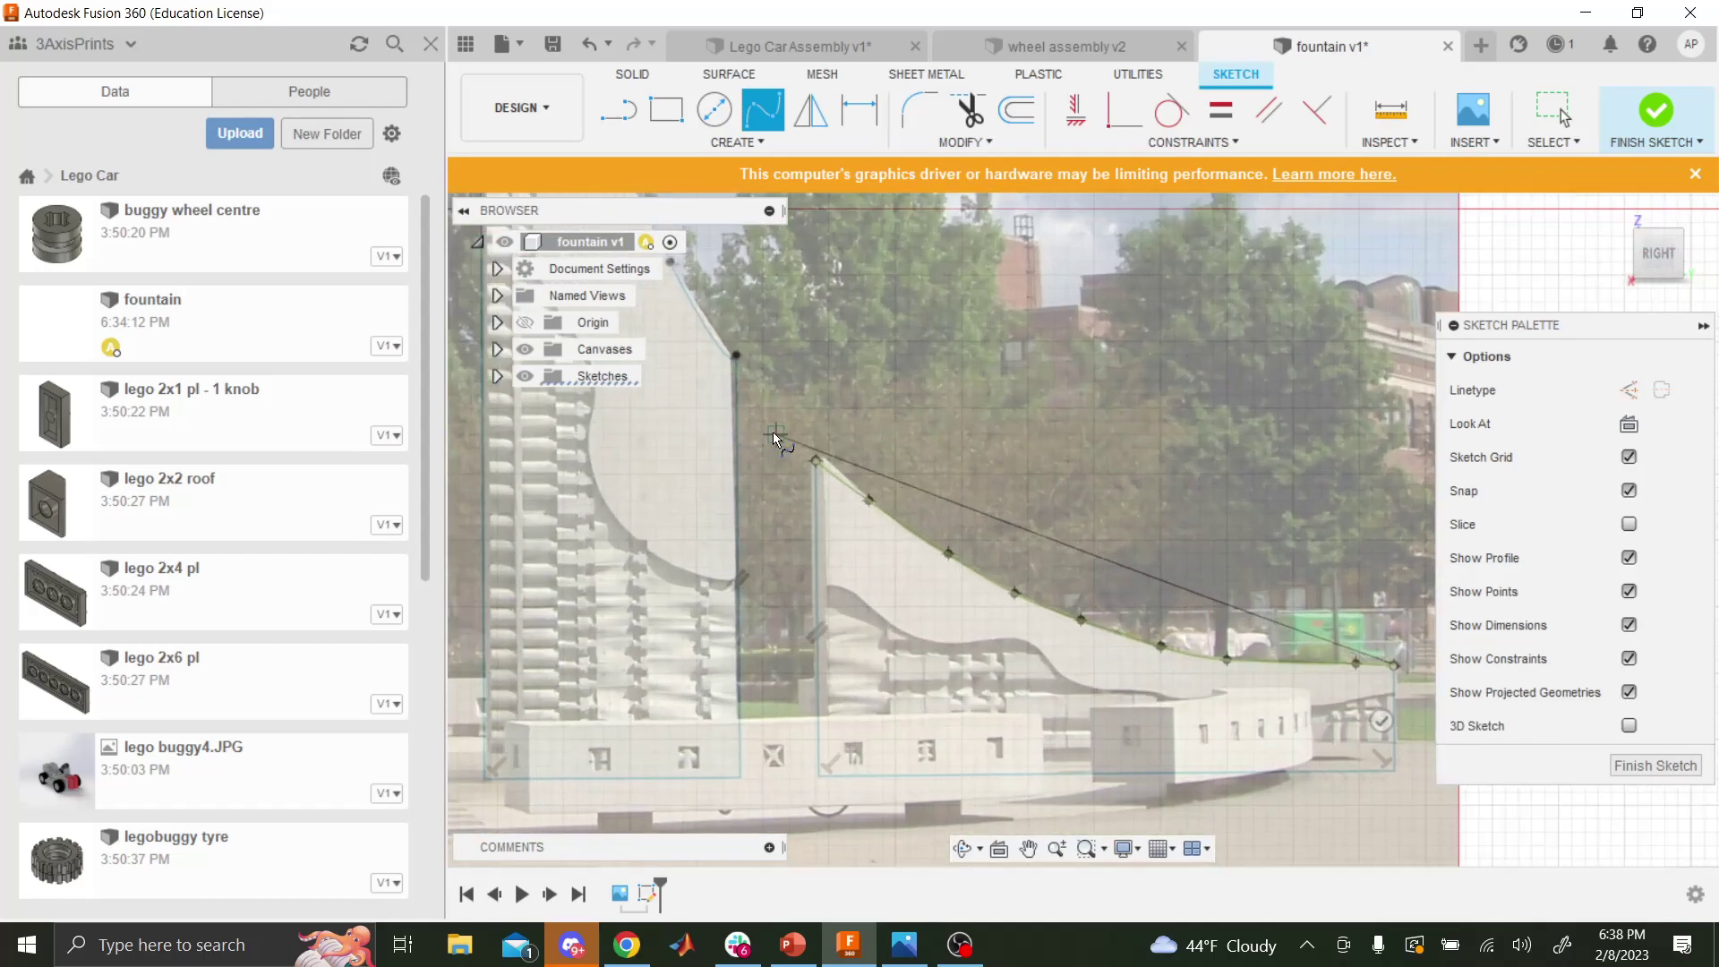
pyautogui.click(816, 462)
# - Trim away the leftover straight line
pyautogui.click(967, 110)
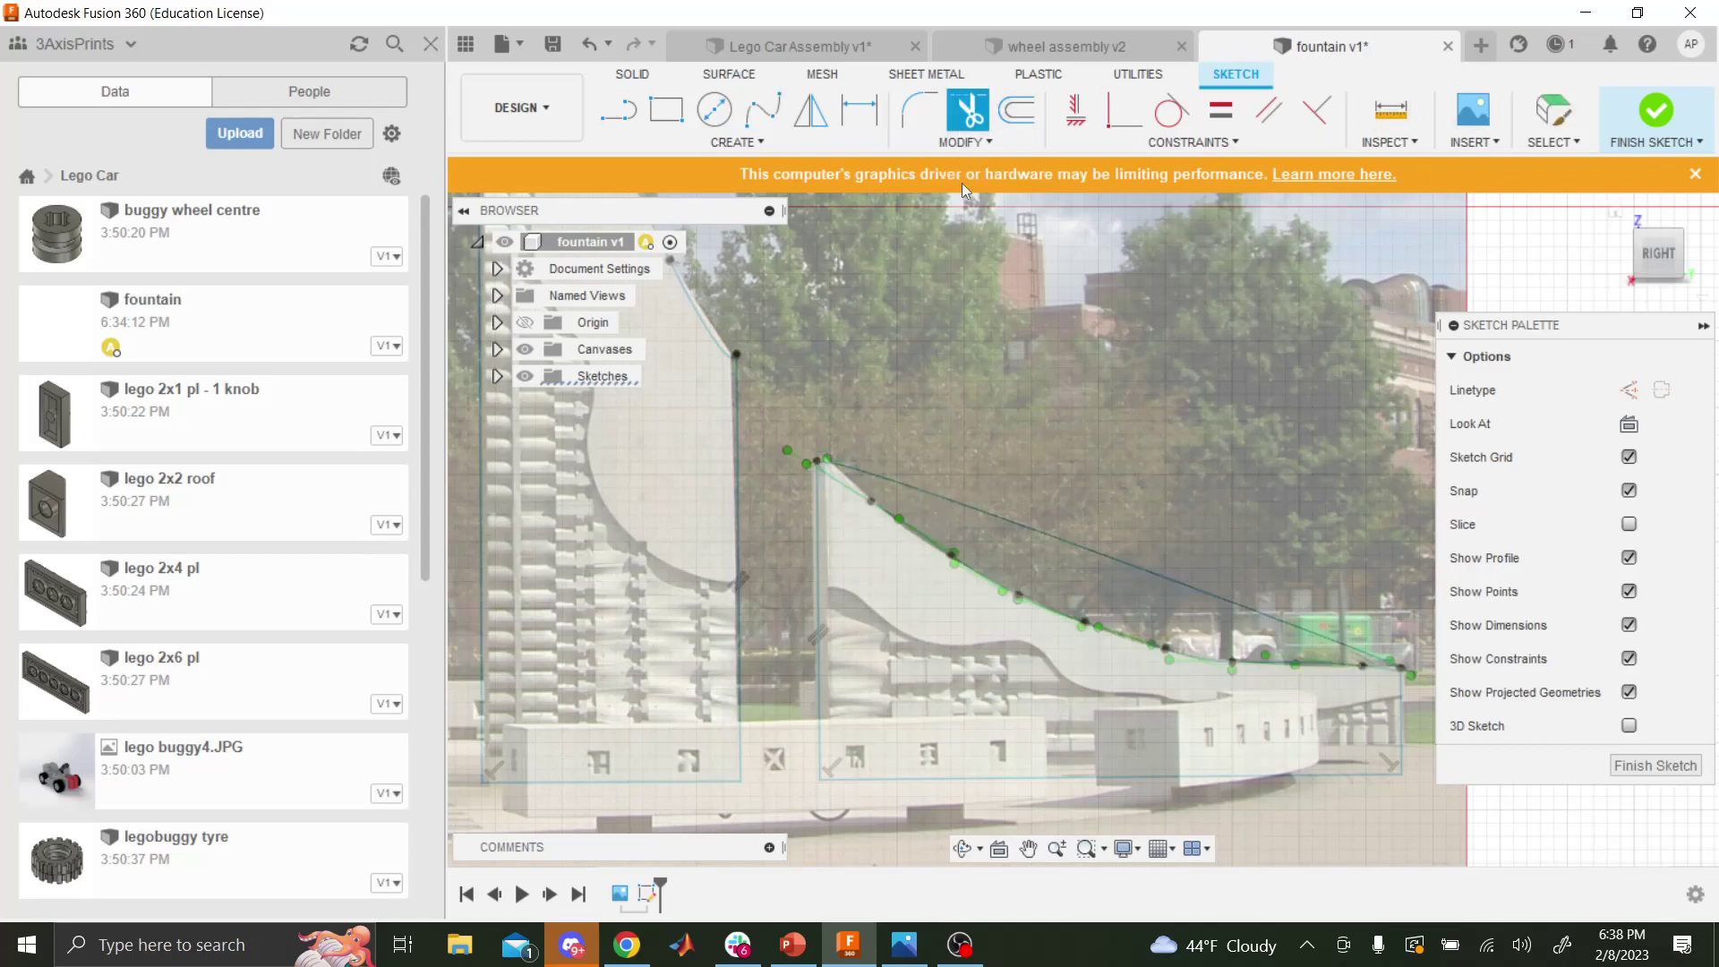
pyautogui.click(1043, 530)
pyautogui.scroll(-3, 1142, 483)
pyautogui.scroll(-2, 1142, 484)
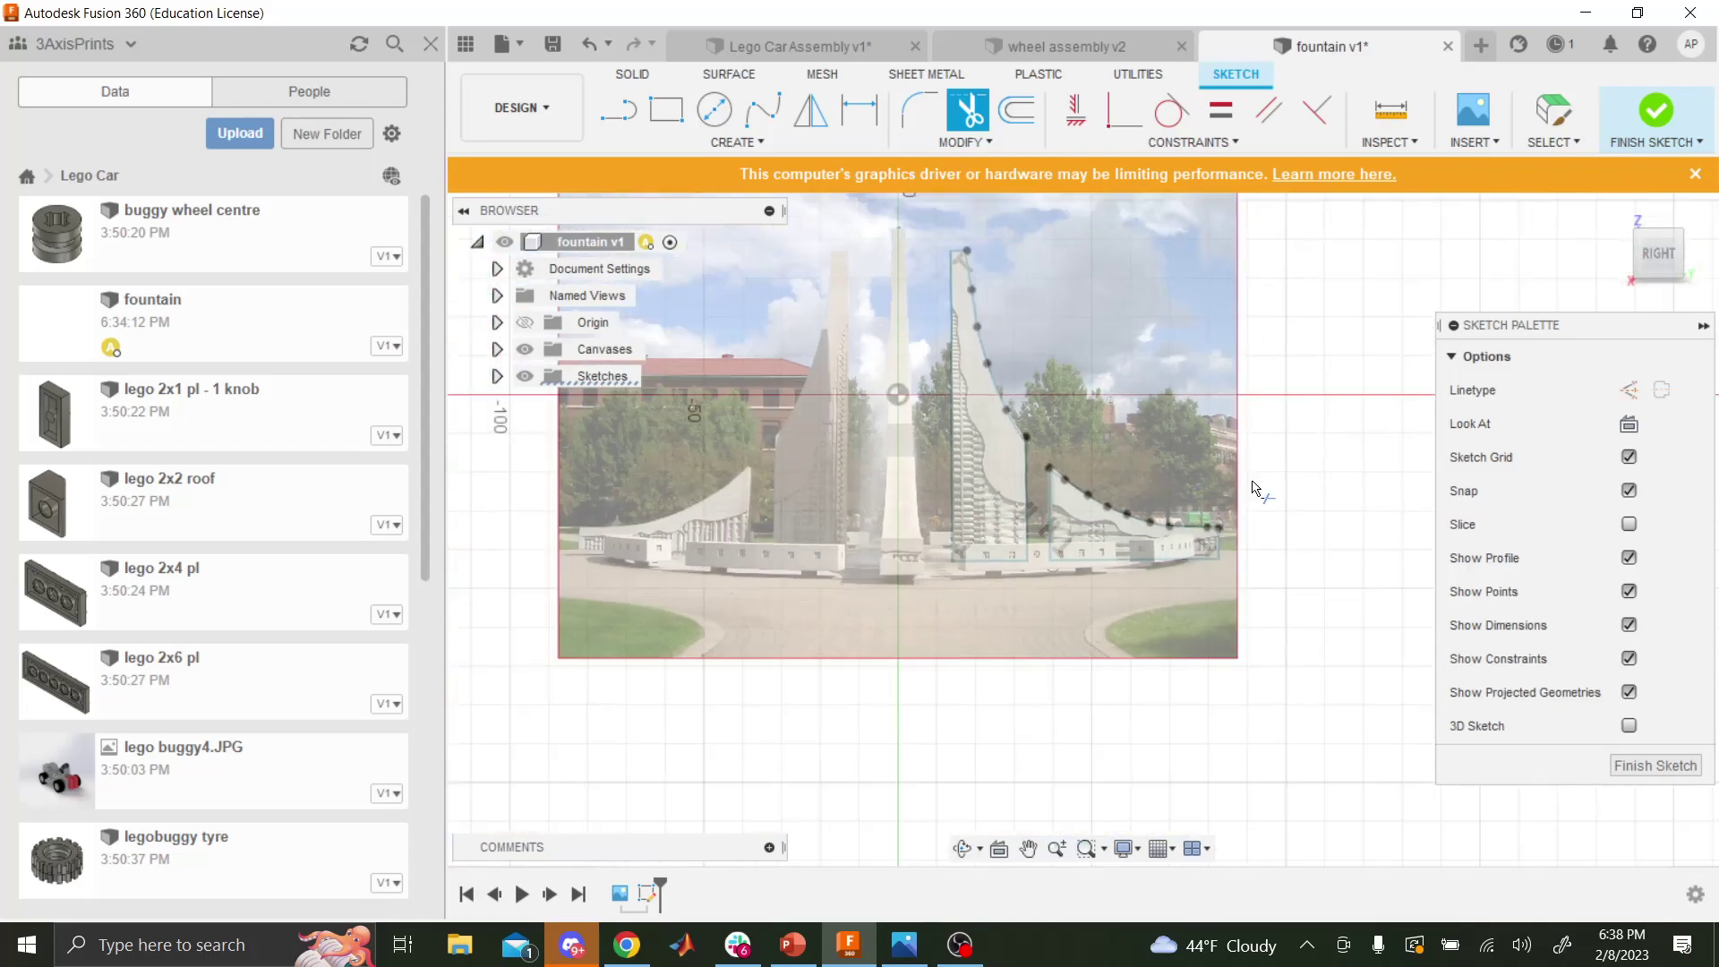
# - Finish the sketch and tilt the view to see it in 3D
pyautogui.click(1655, 766)
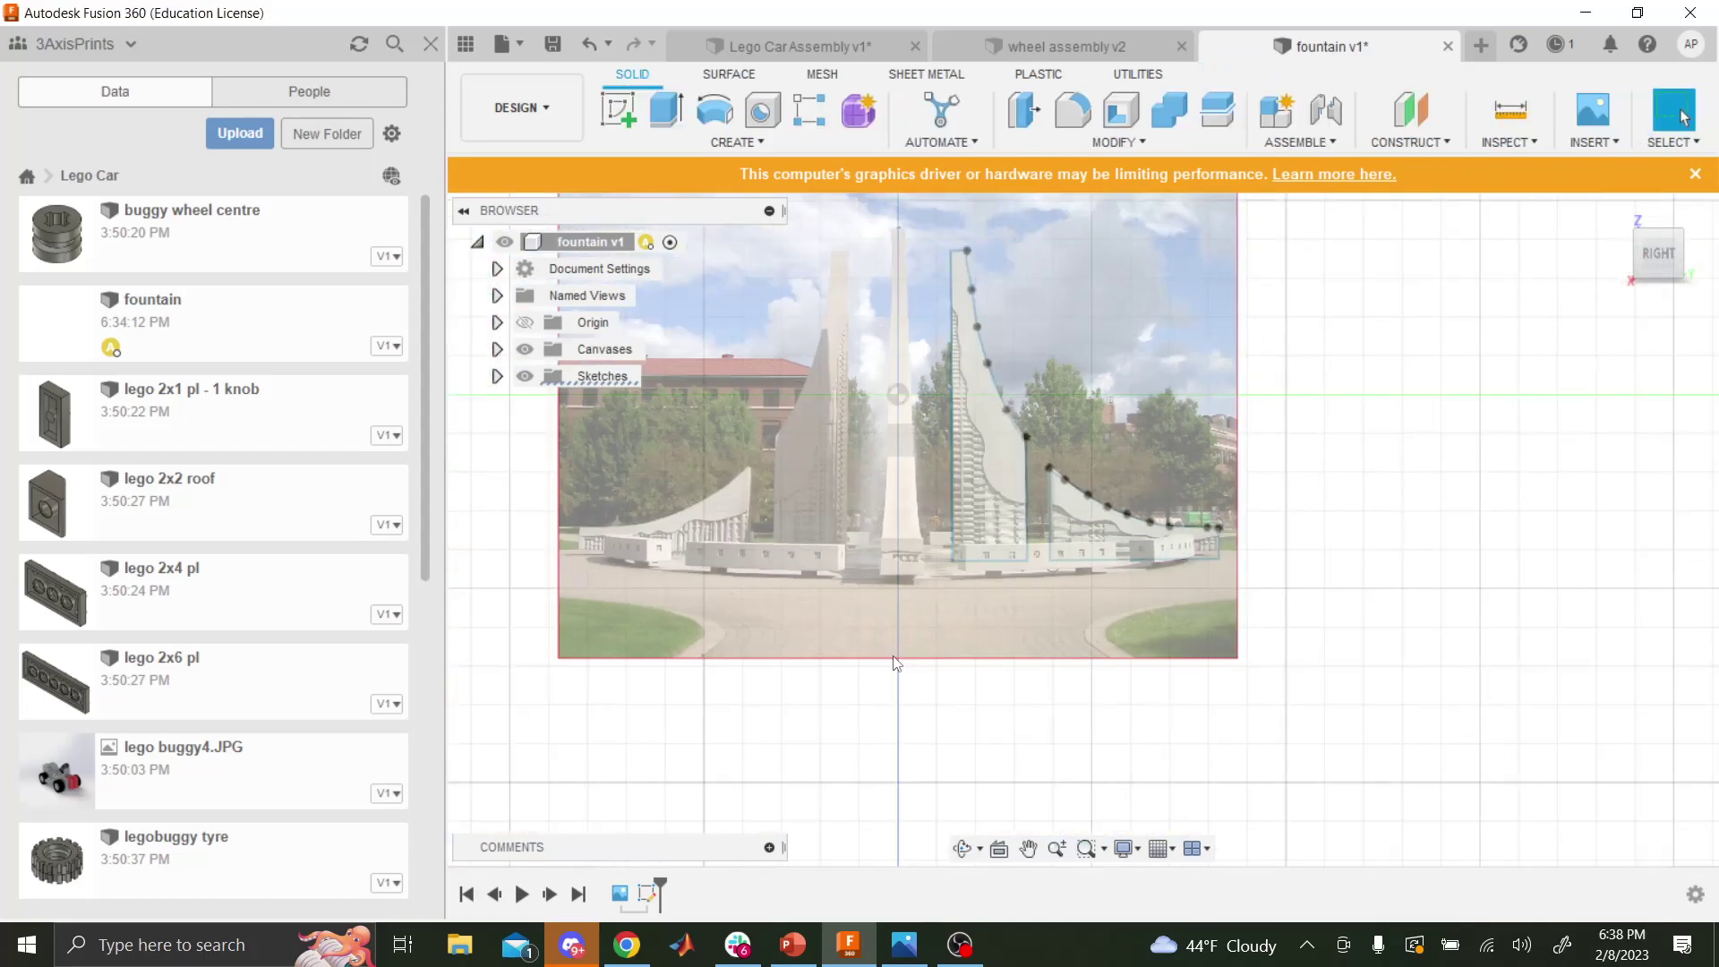
pyautogui.click(960, 848)
pyautogui.moveTo(1193, 412); pyautogui.dragTo(1155, 462)
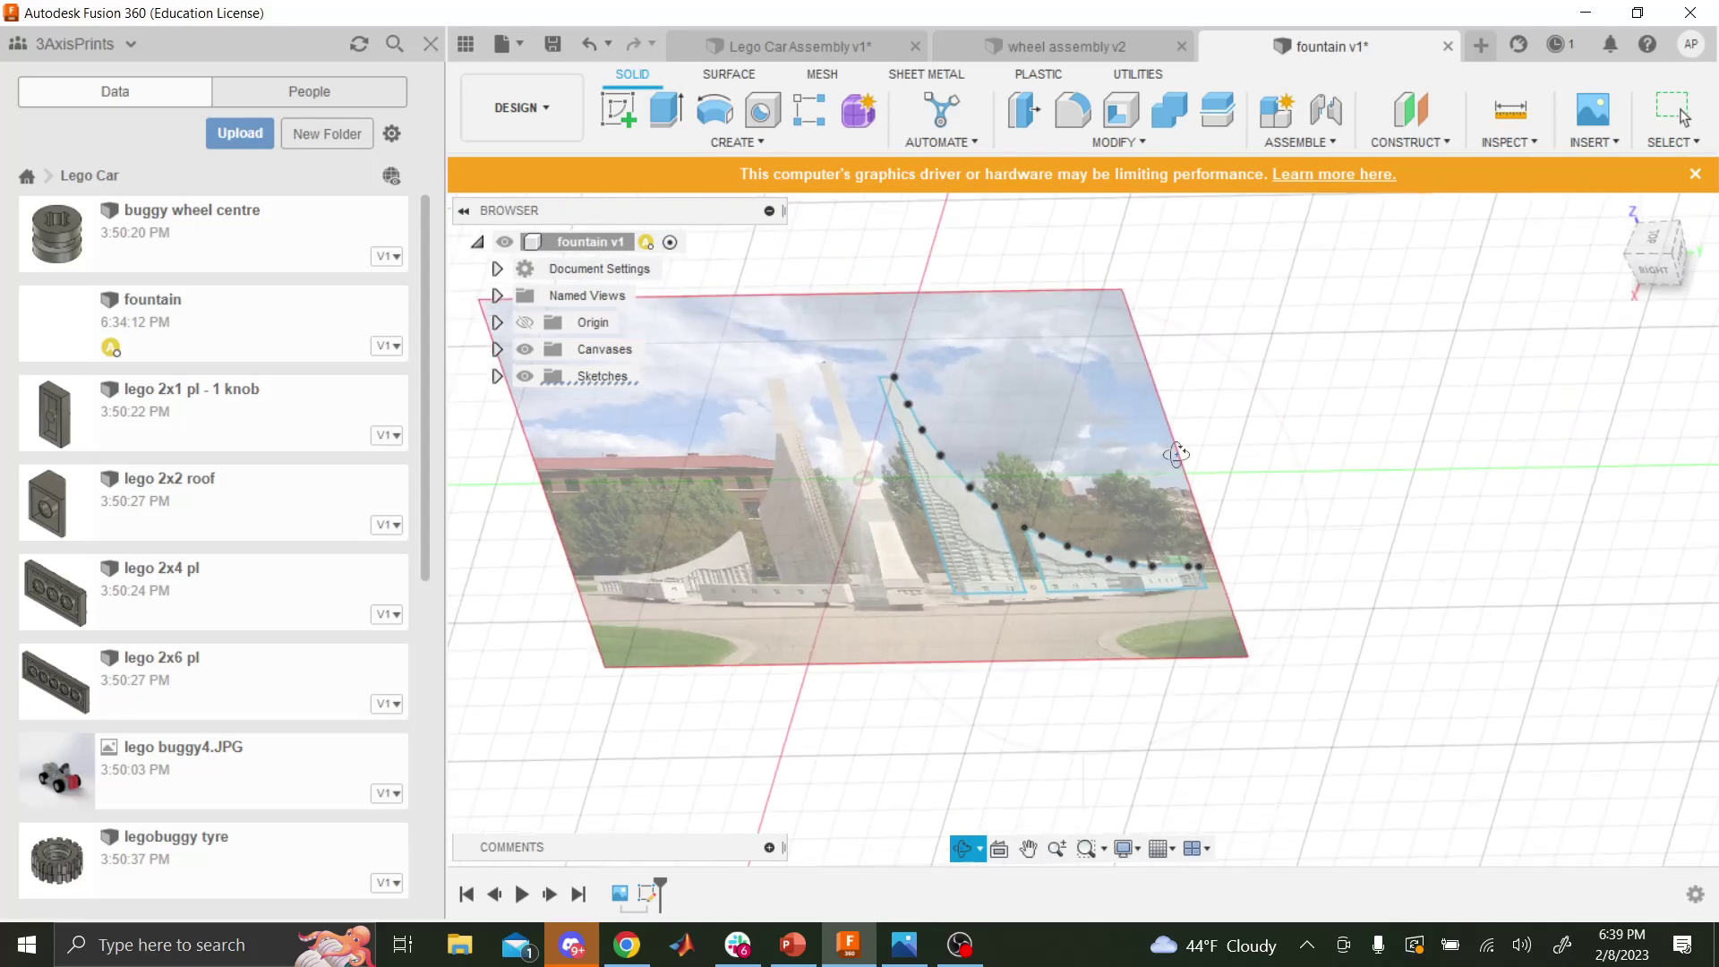
pyautogui.press('Escape')
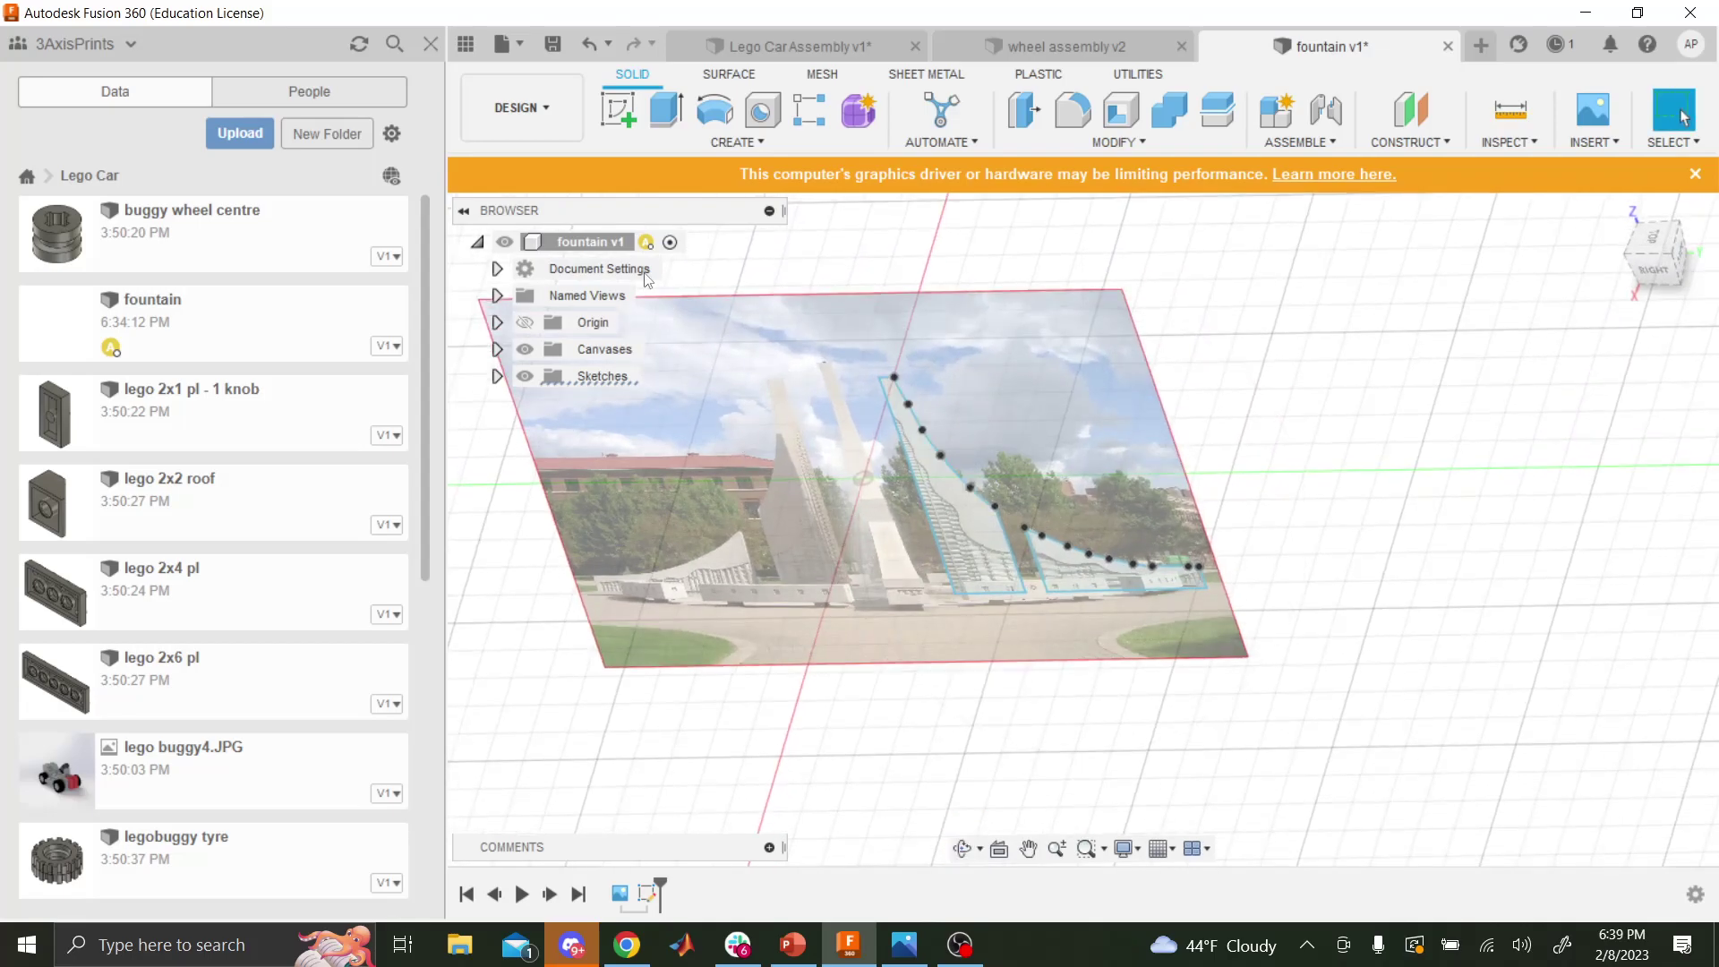
# - Try a circular pattern, cancel it, and begin an extrusion instead
pyautogui.click(763, 140)
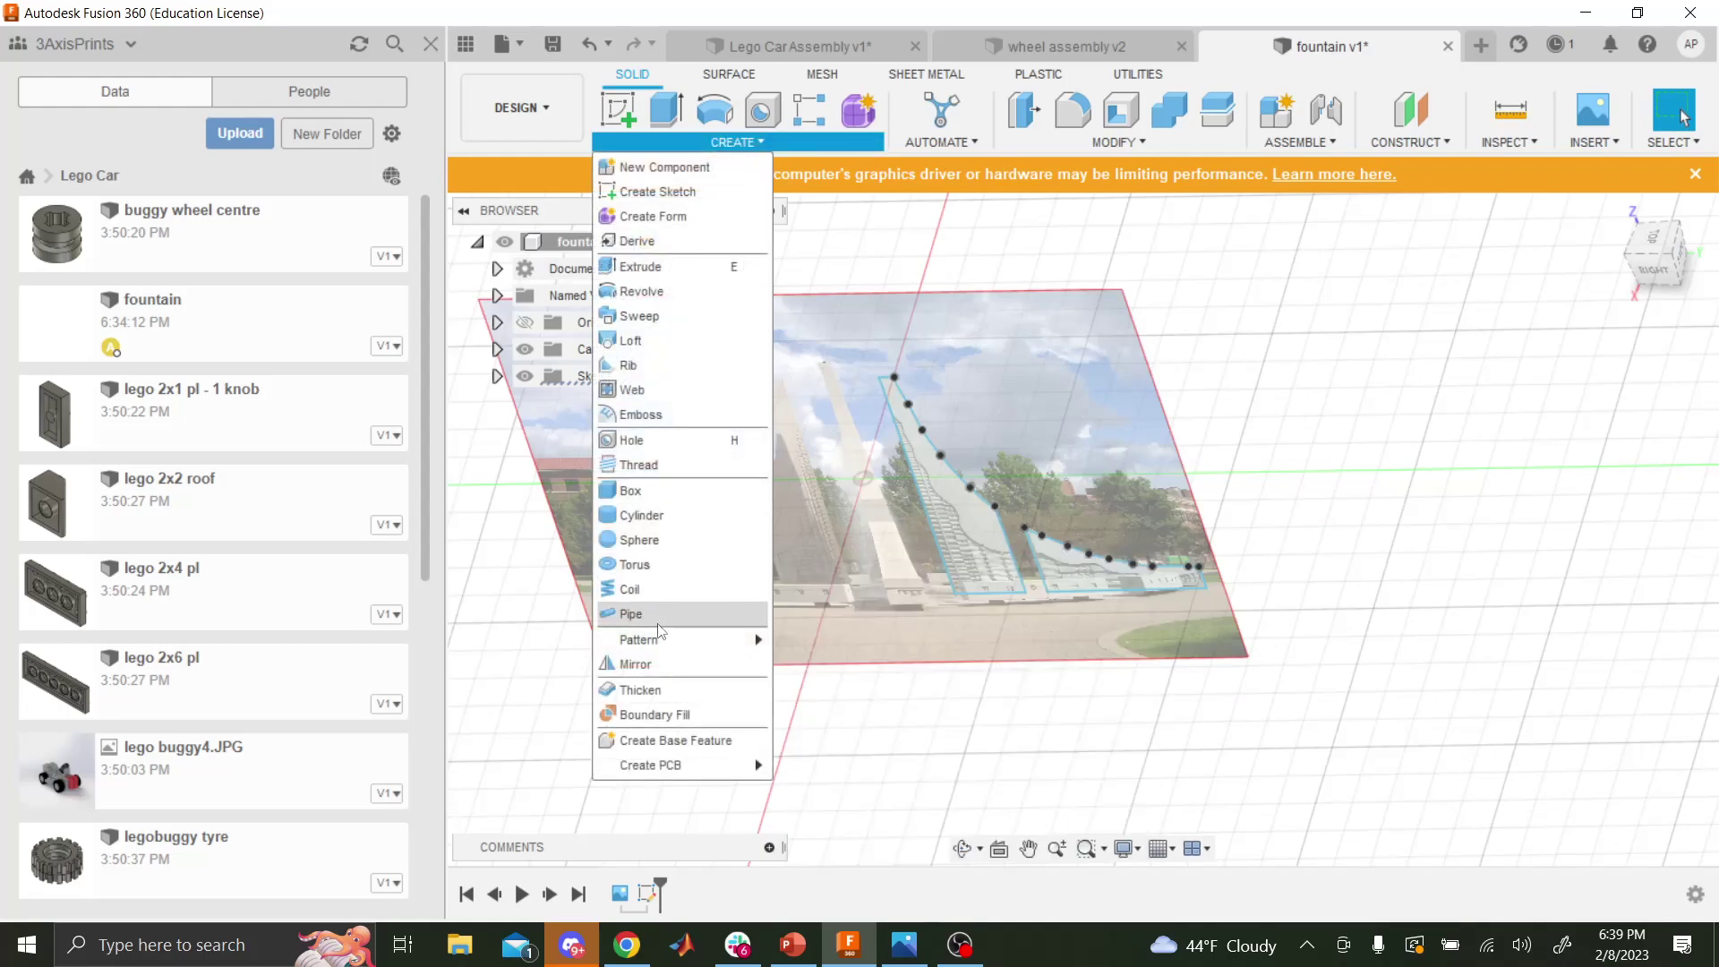
pyautogui.click(915, 543)
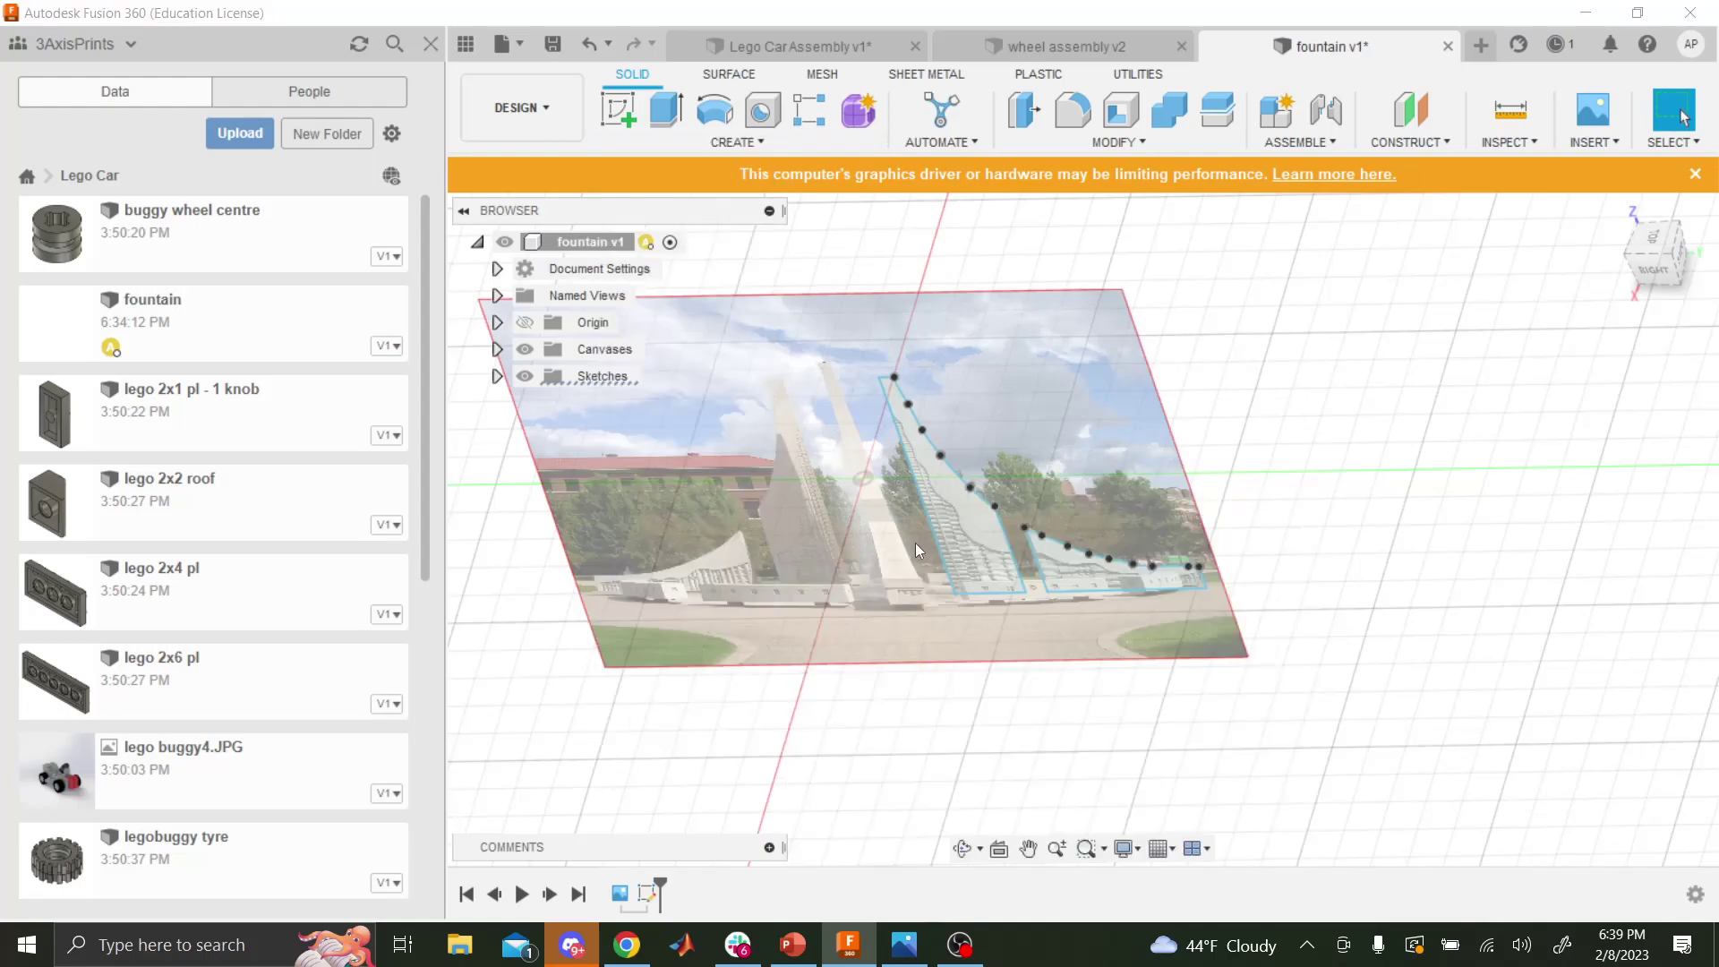
pyautogui.click(1673, 502)
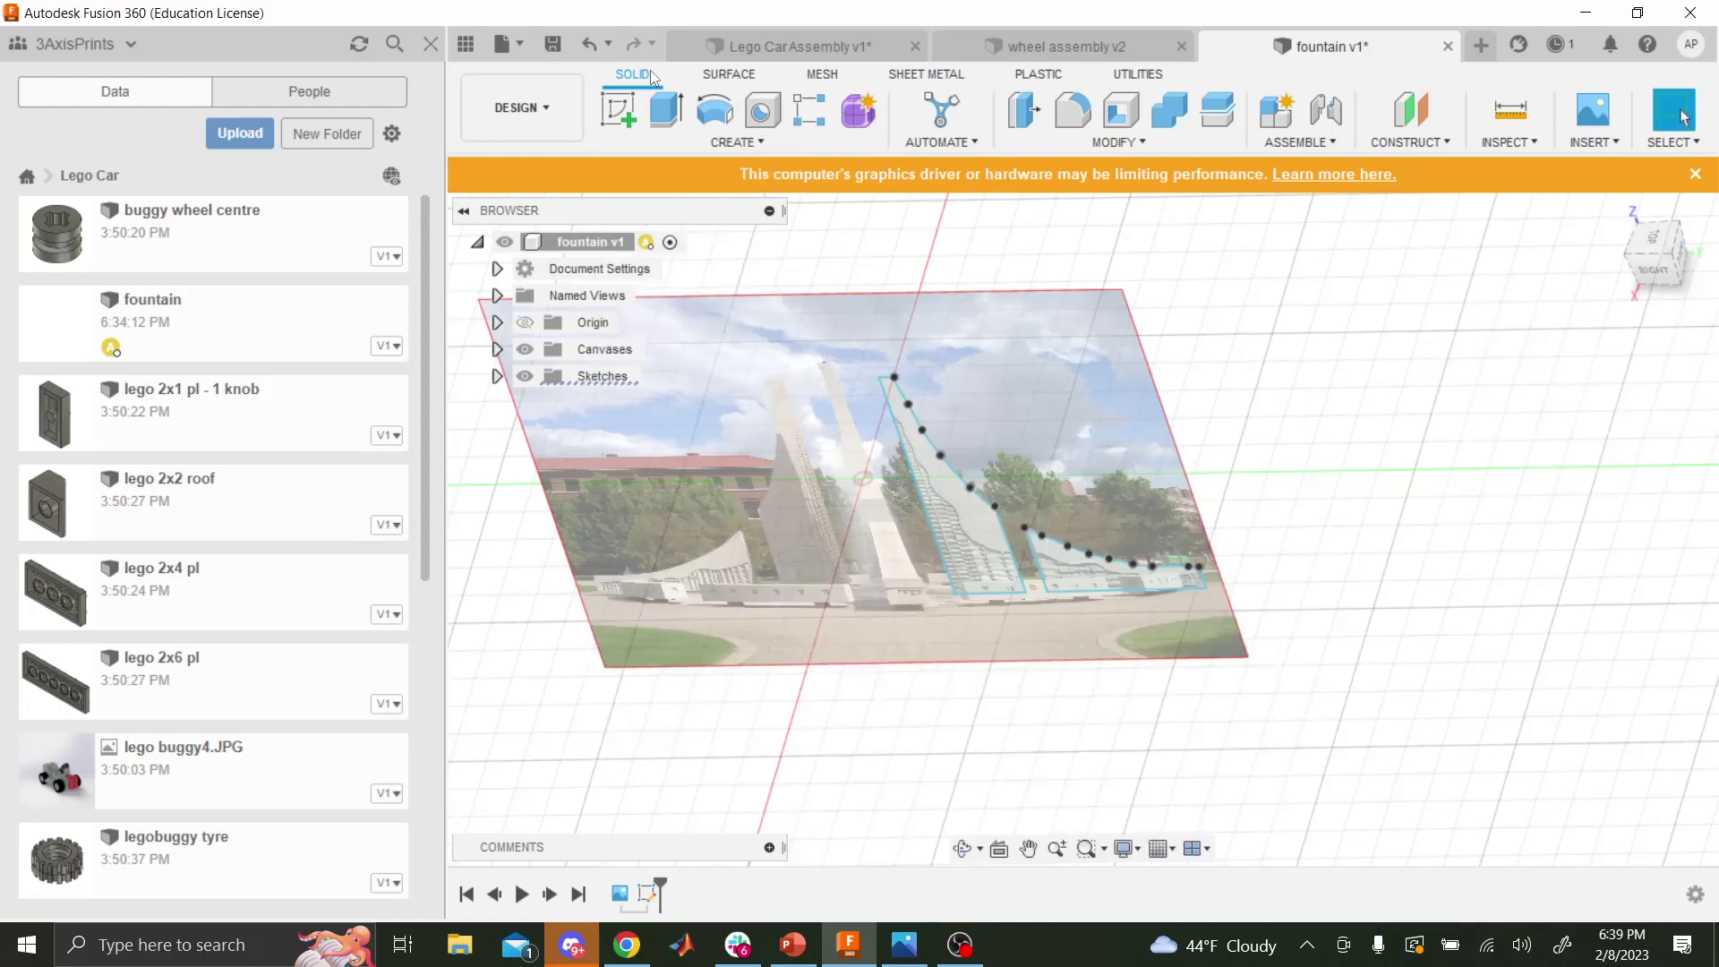
pyautogui.click(665, 111)
# - Select the tall fin and curved water profiles and set the extrusion distance to 5 mm
pyautogui.click(1047, 565)
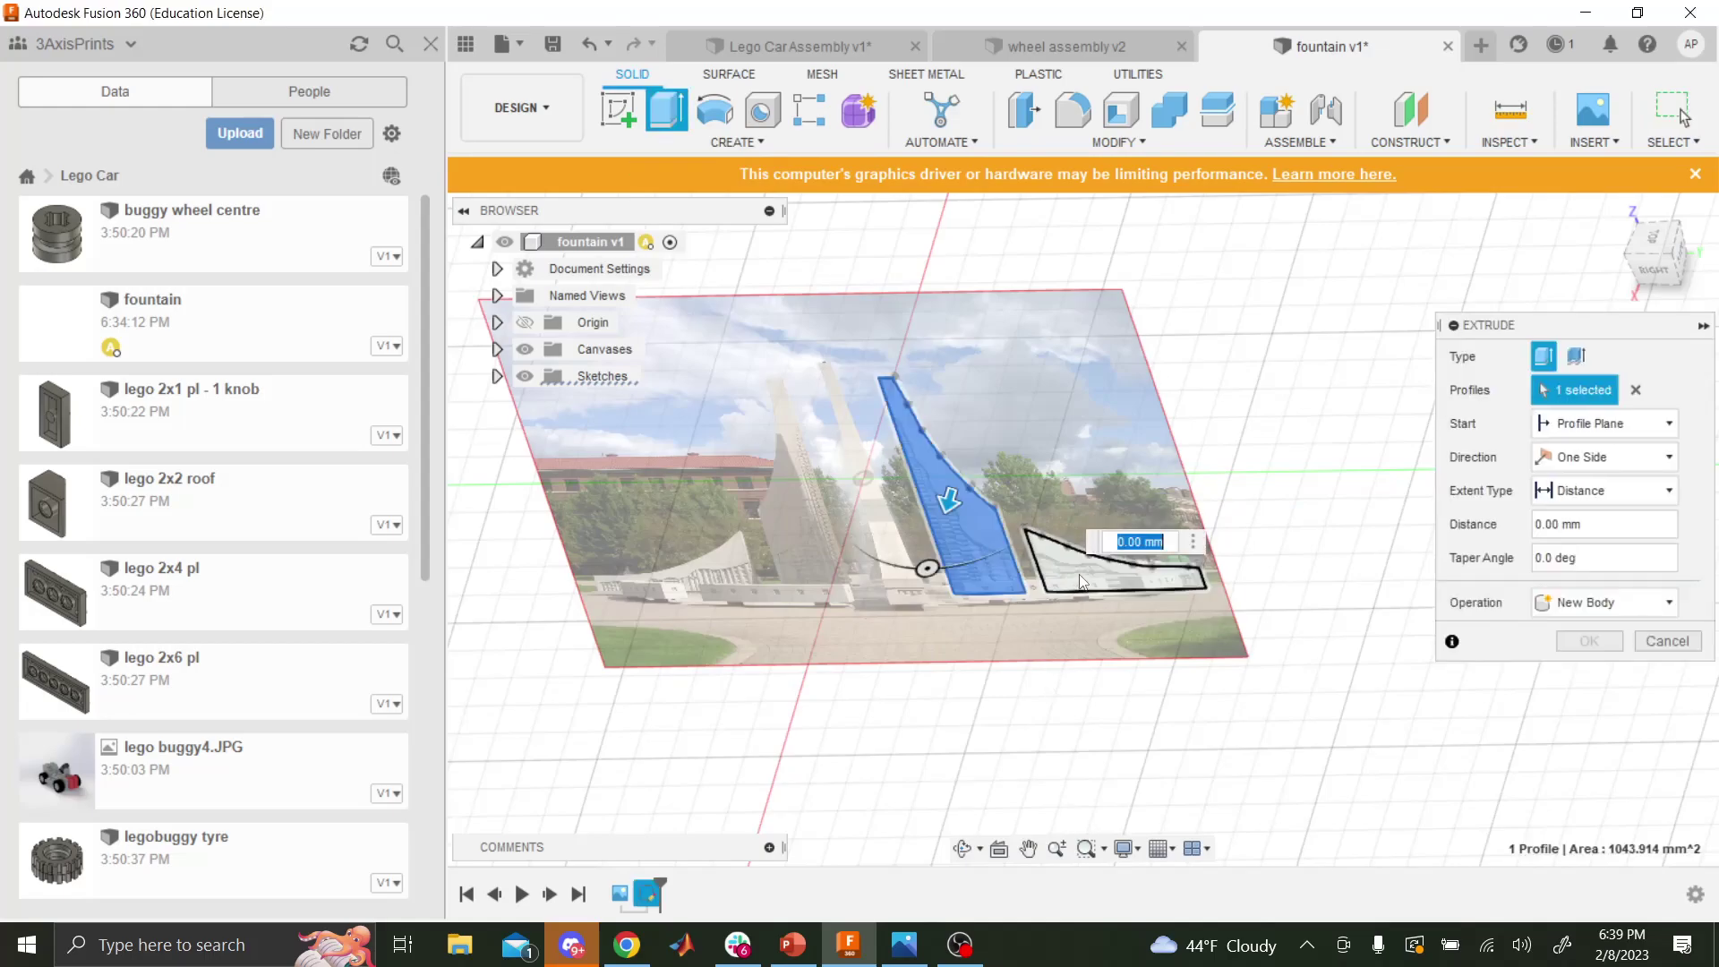
pyautogui.click(968, 535)
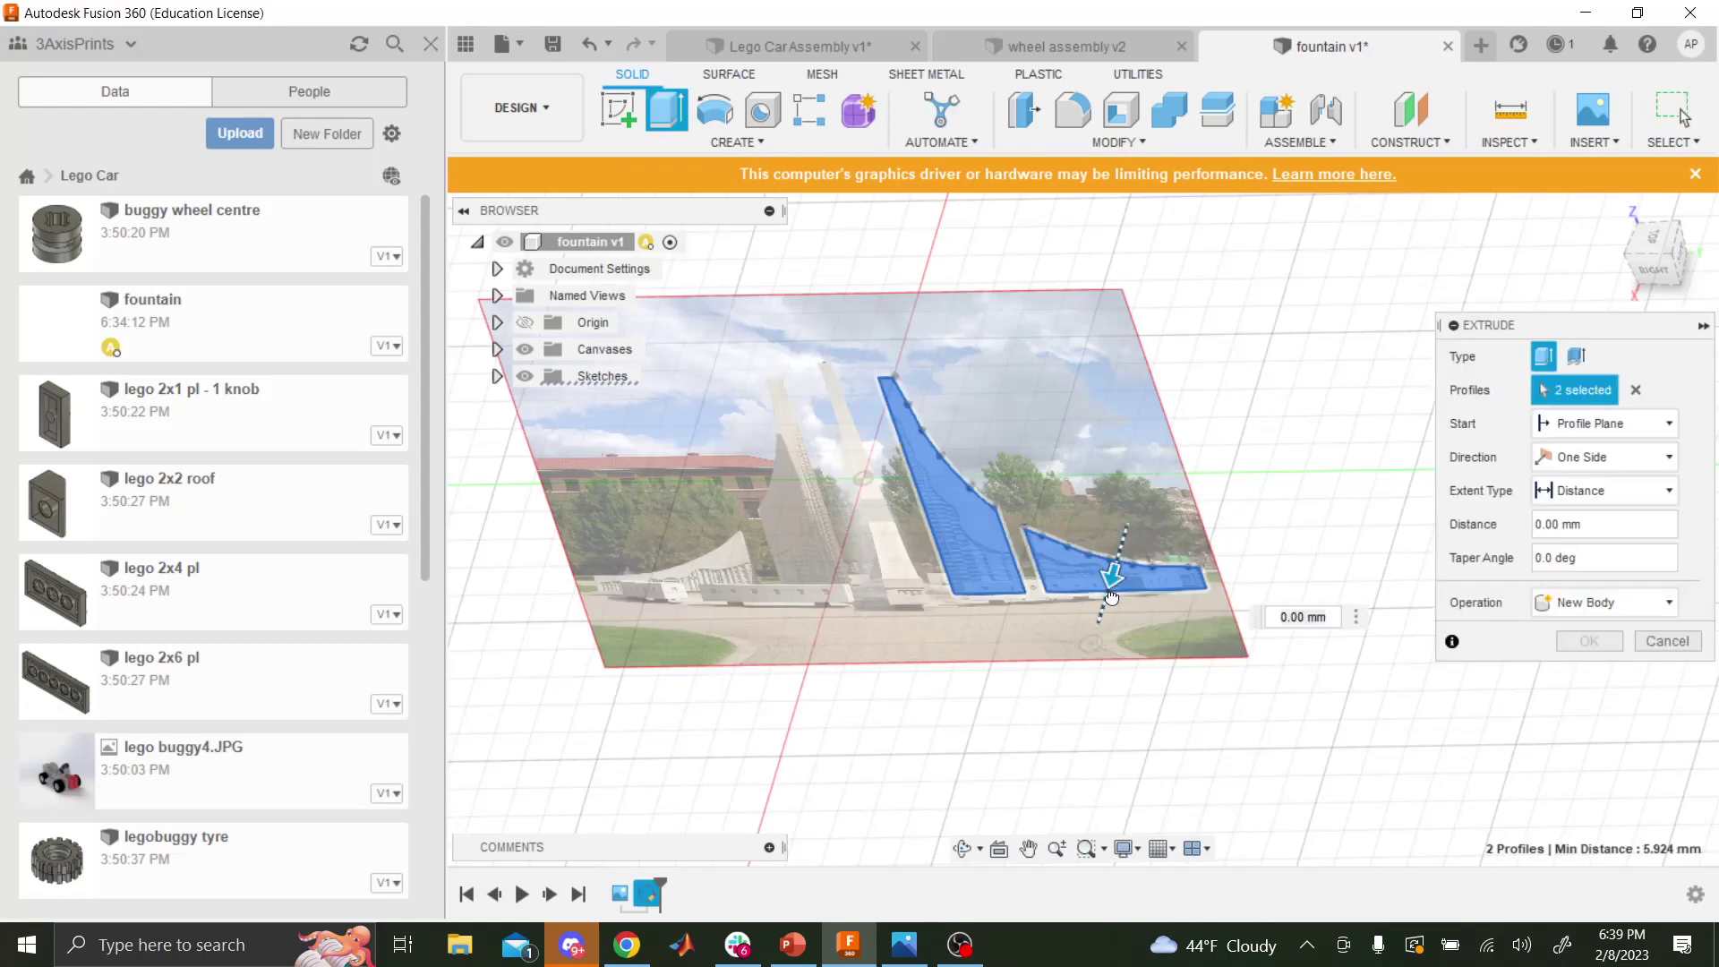
pyautogui.write('10')
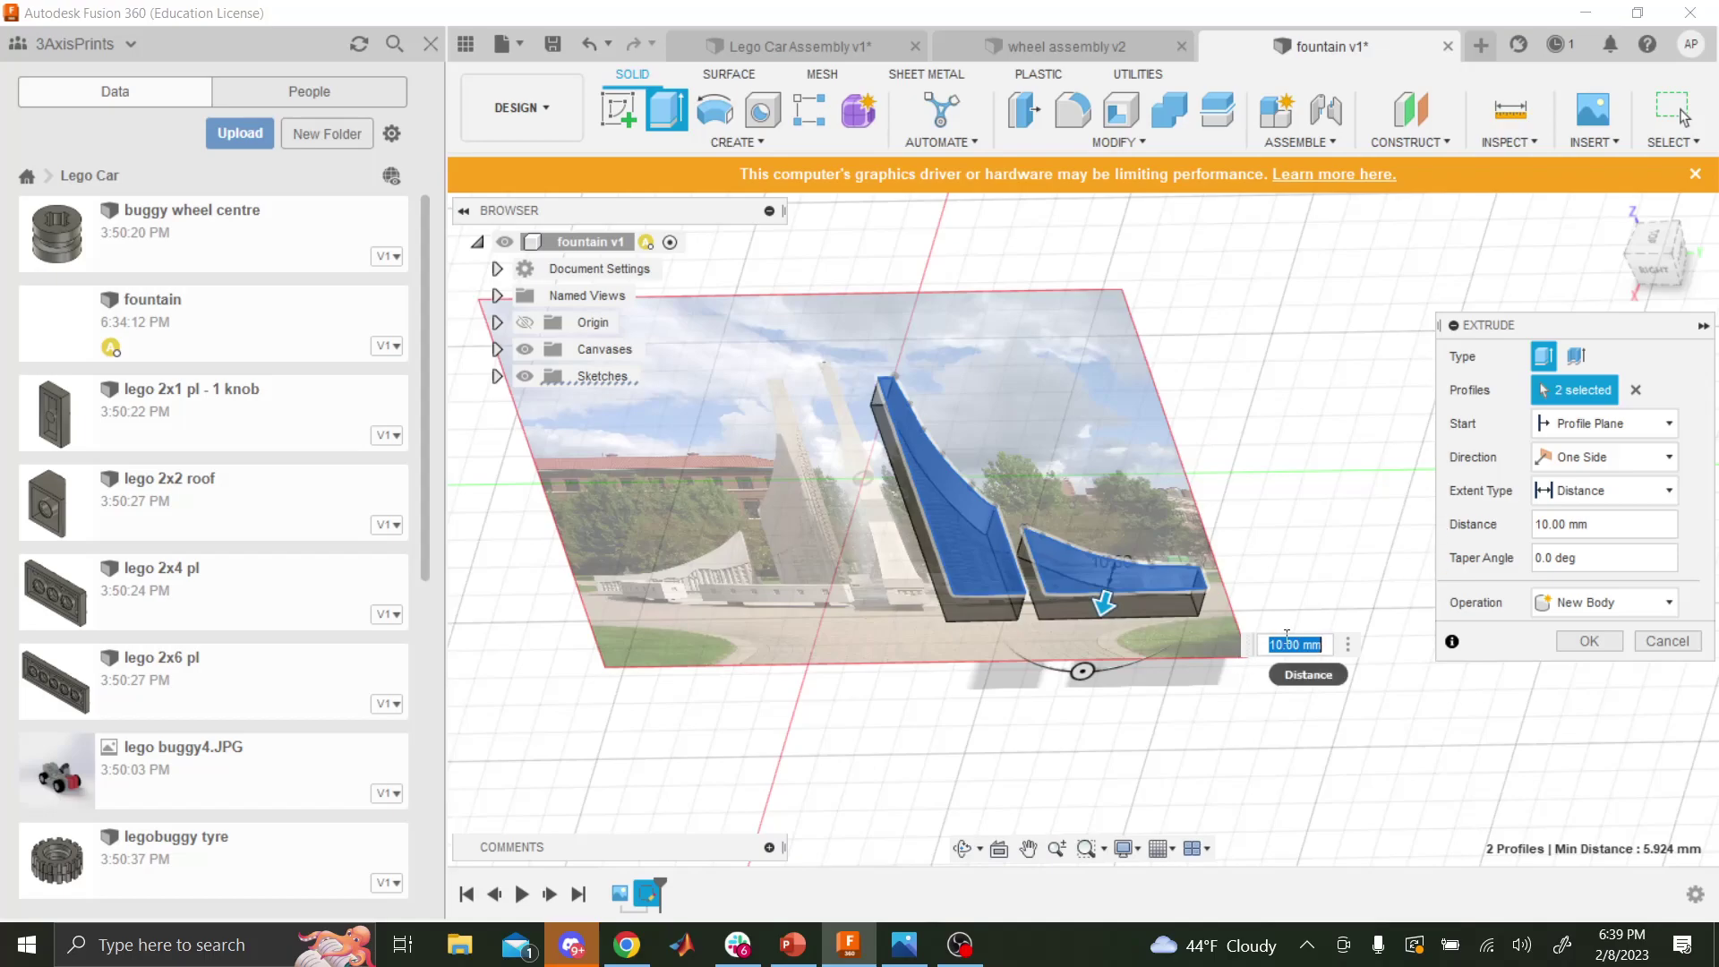
pyautogui.press('BackSpace')
pyautogui.write('5')
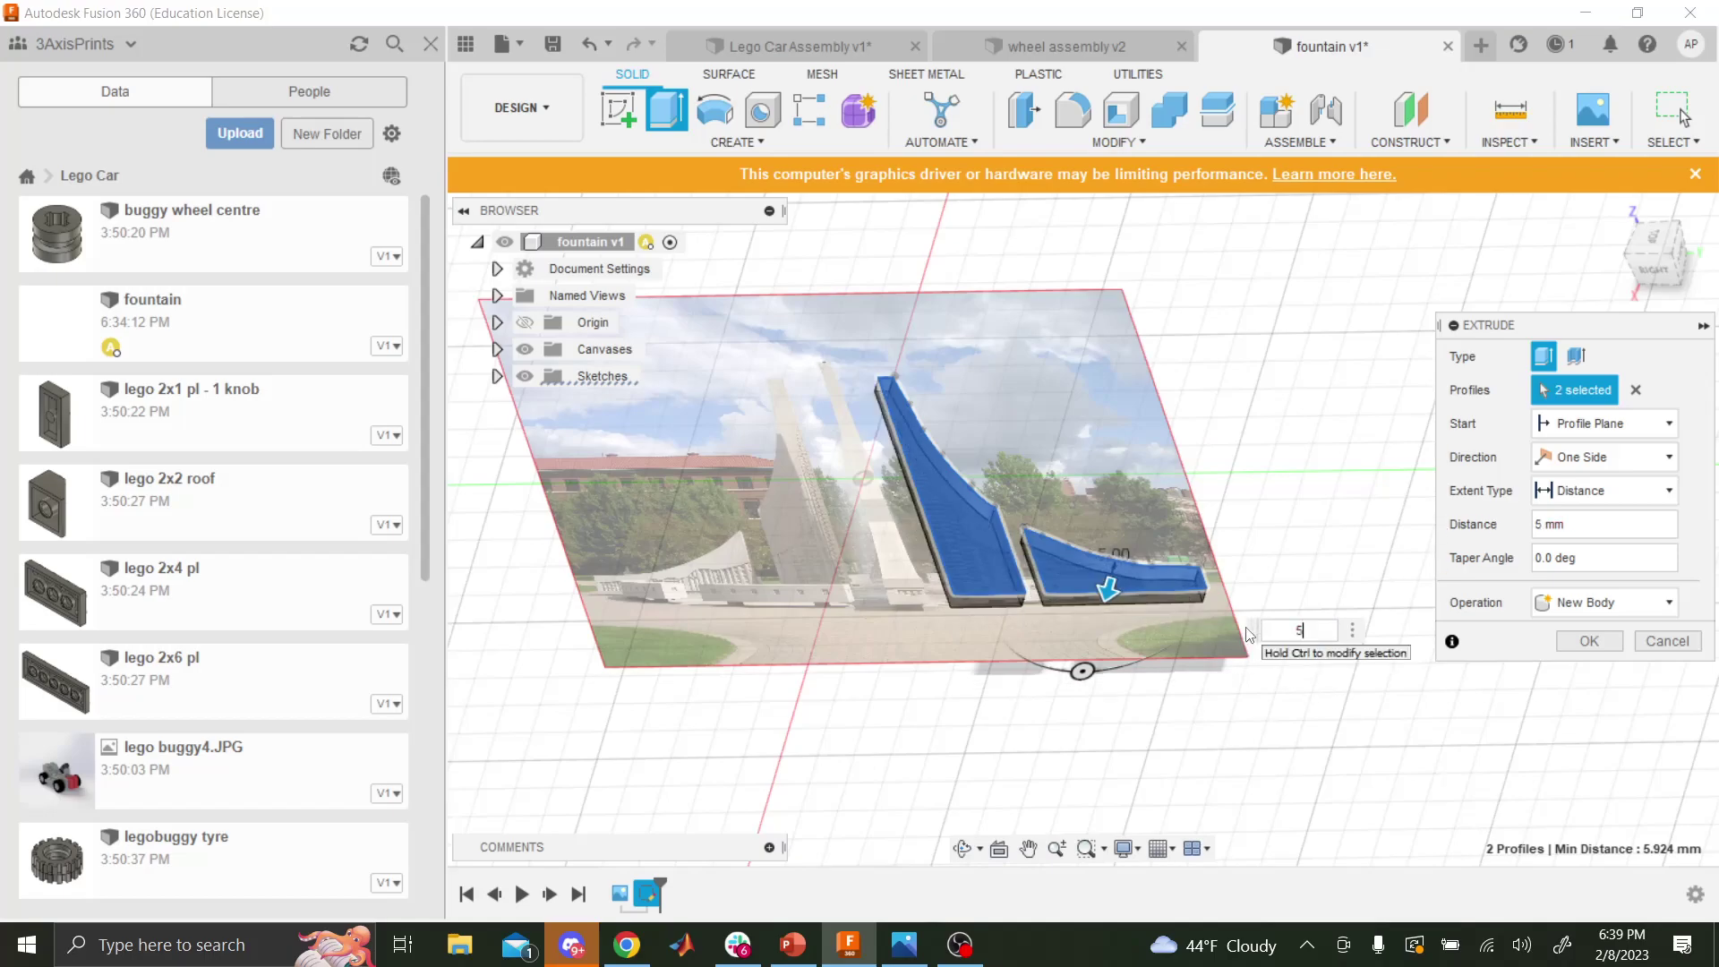
# - Make the extrusion symmetric, check its thickness, and confirm it at 5 mm
pyautogui.click(1569, 464)
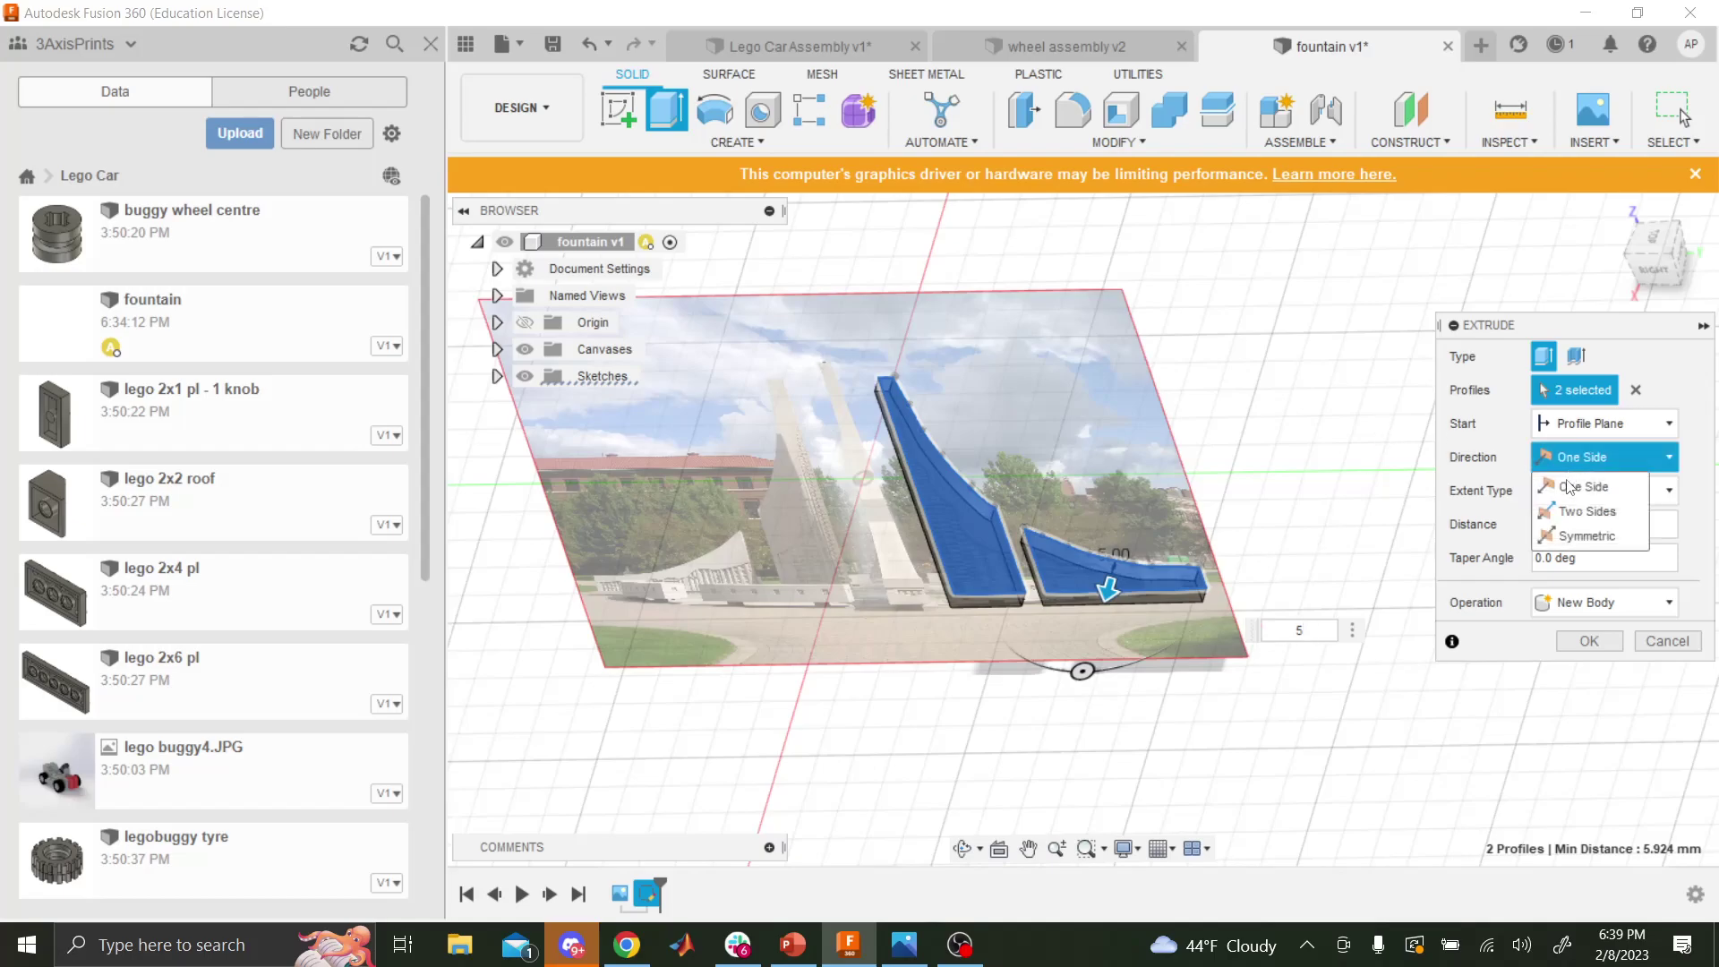
pyautogui.click(1558, 537)
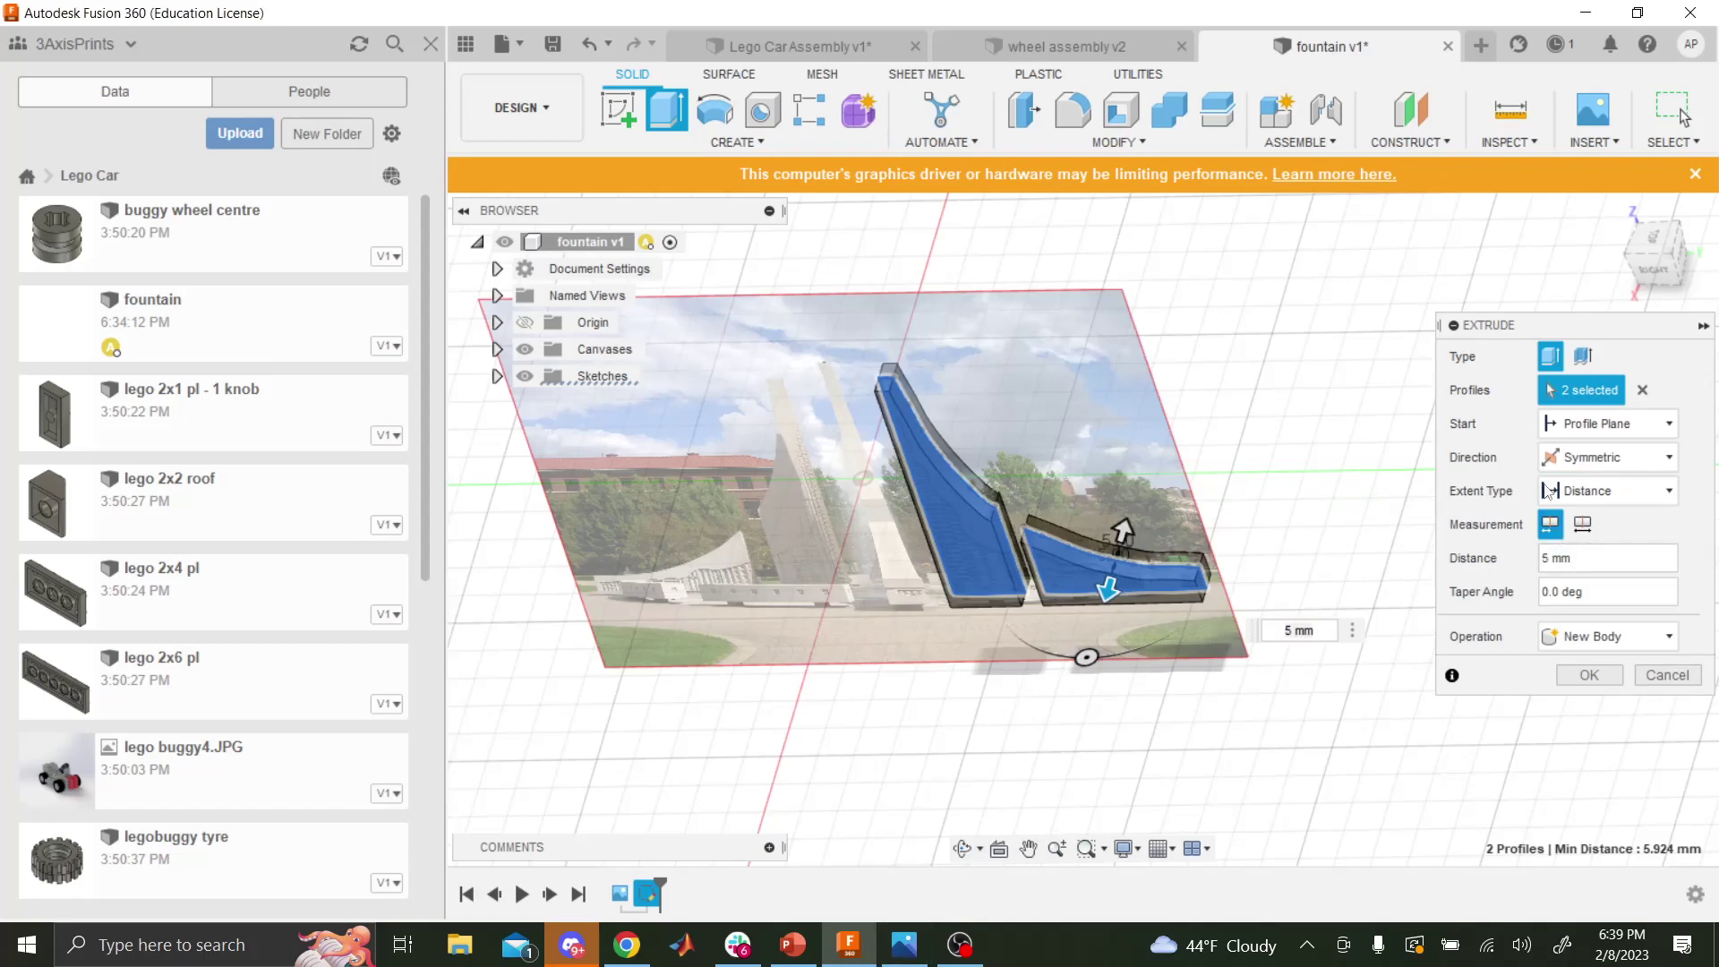
pyautogui.click(963, 849)
pyautogui.moveTo(1081, 554); pyautogui.dragTo(1044, 591)
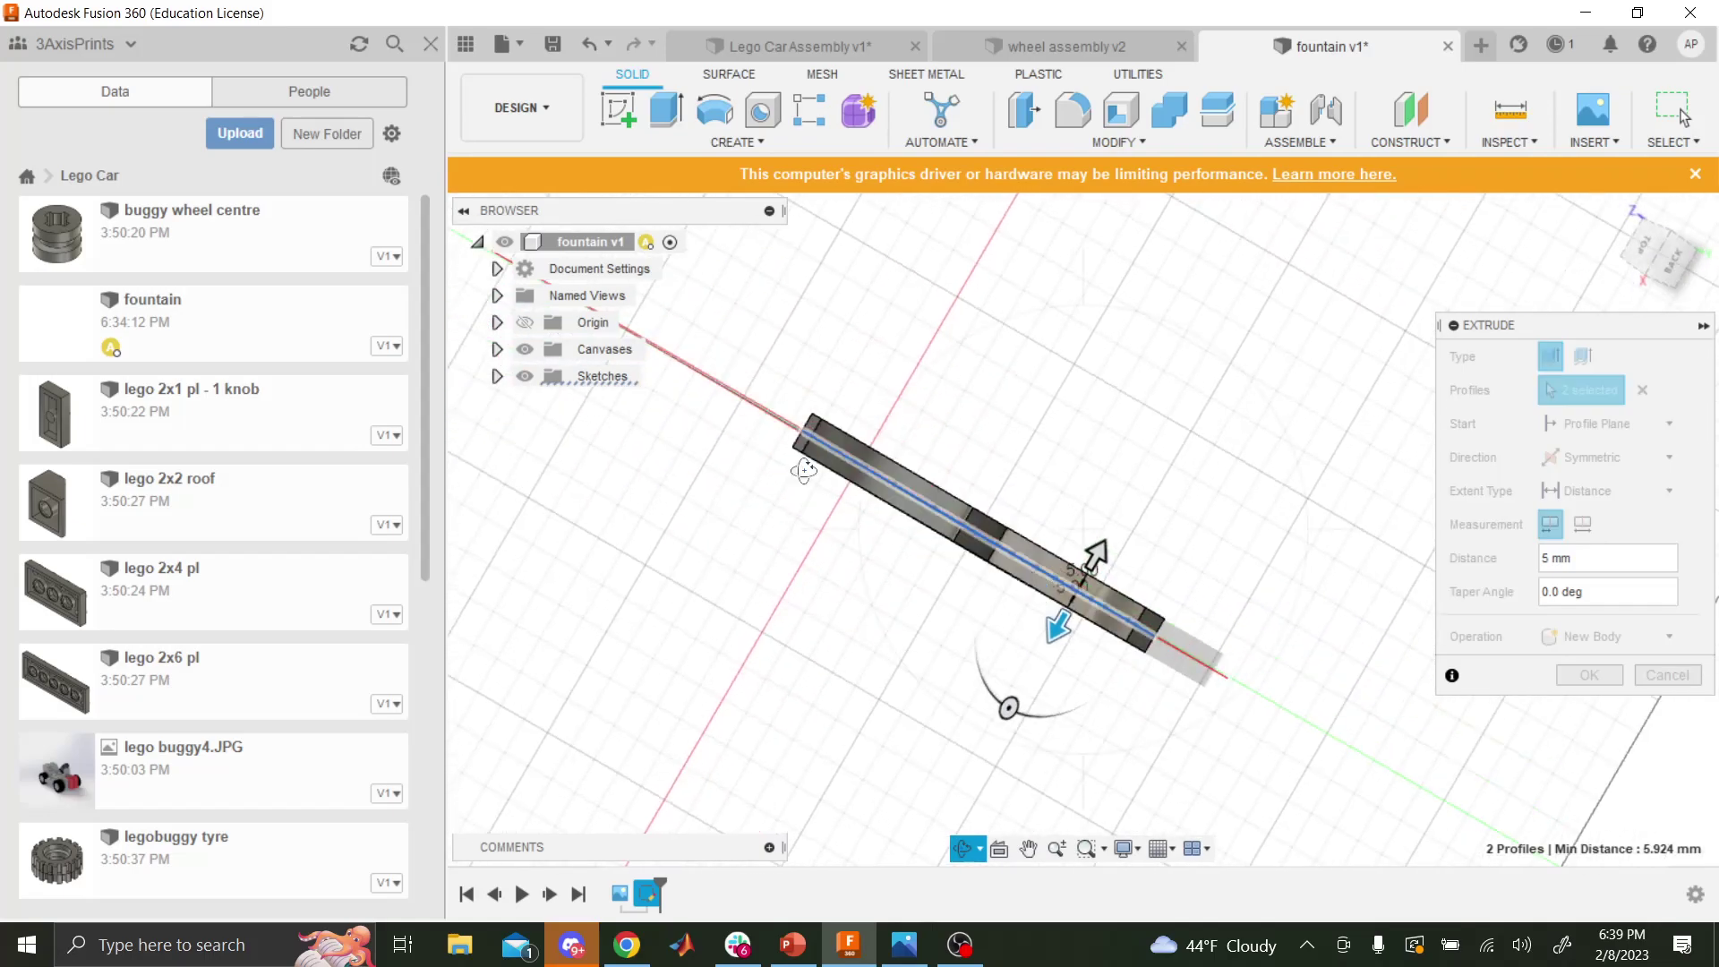
pyautogui.press('Escape')
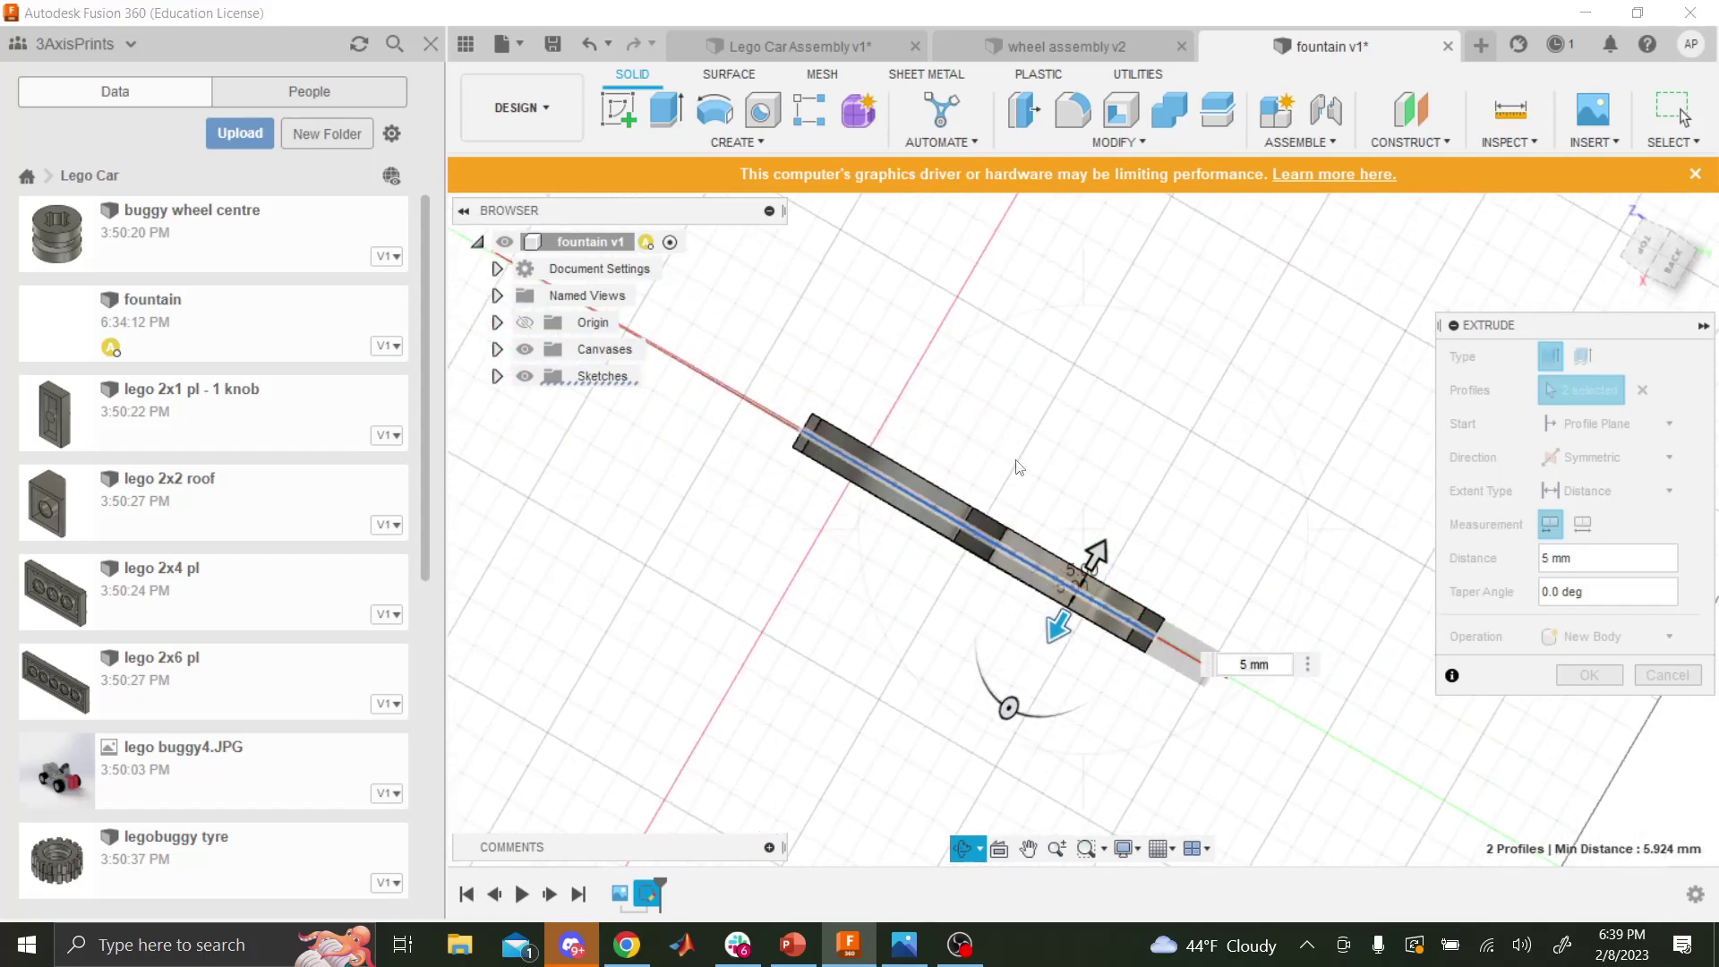
pyautogui.moveTo(1052, 633)
pyautogui.mouseDown()
pyautogui.moveTo(981, 795)
pyautogui.moveTo(1063, 638)
pyautogui.moveTo(1061, 652)
pyautogui.mouseUp()
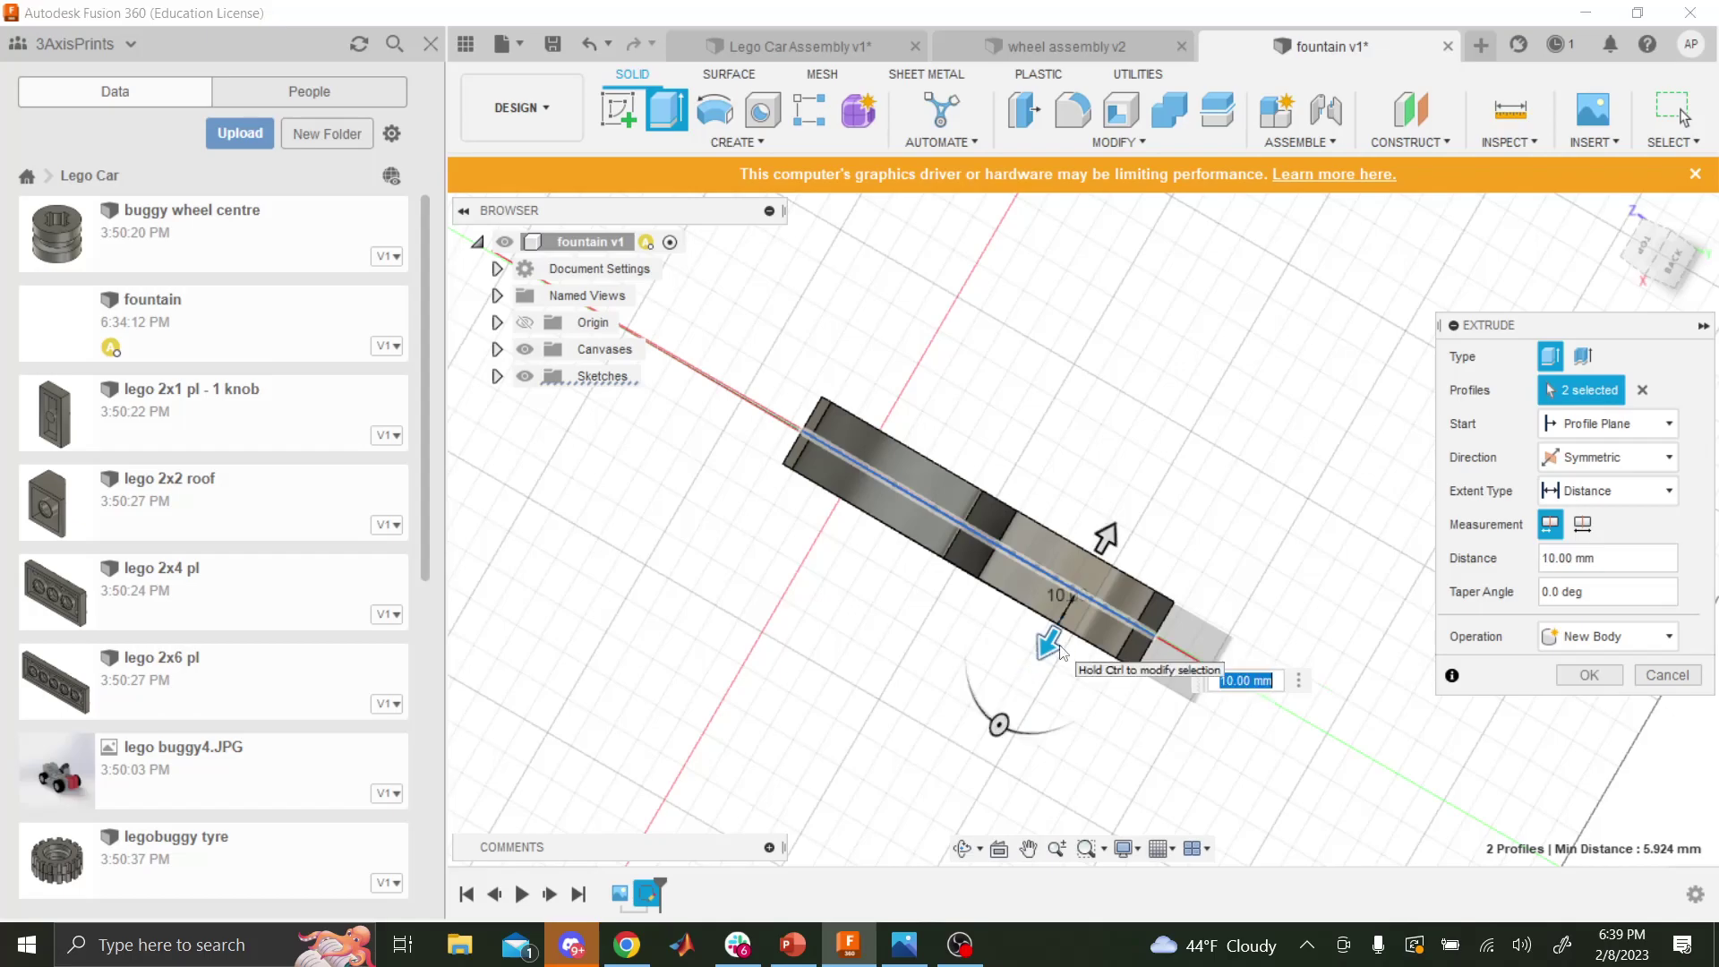
pyautogui.write('5')
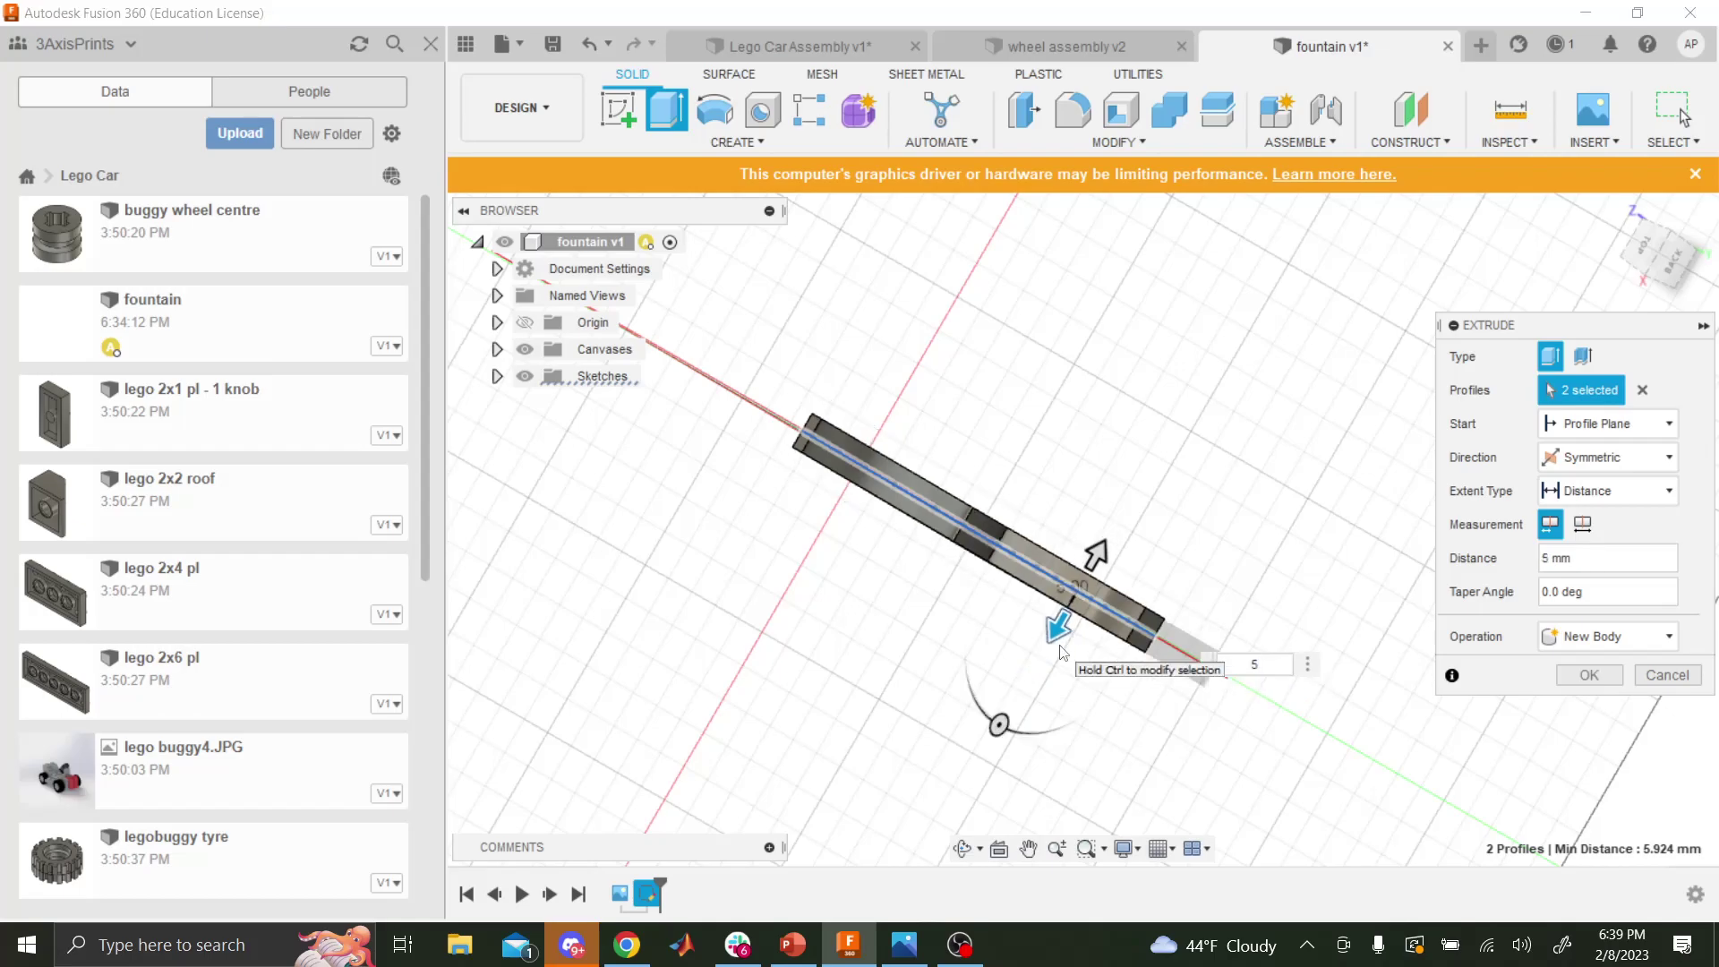
pyautogui.click(1599, 679)
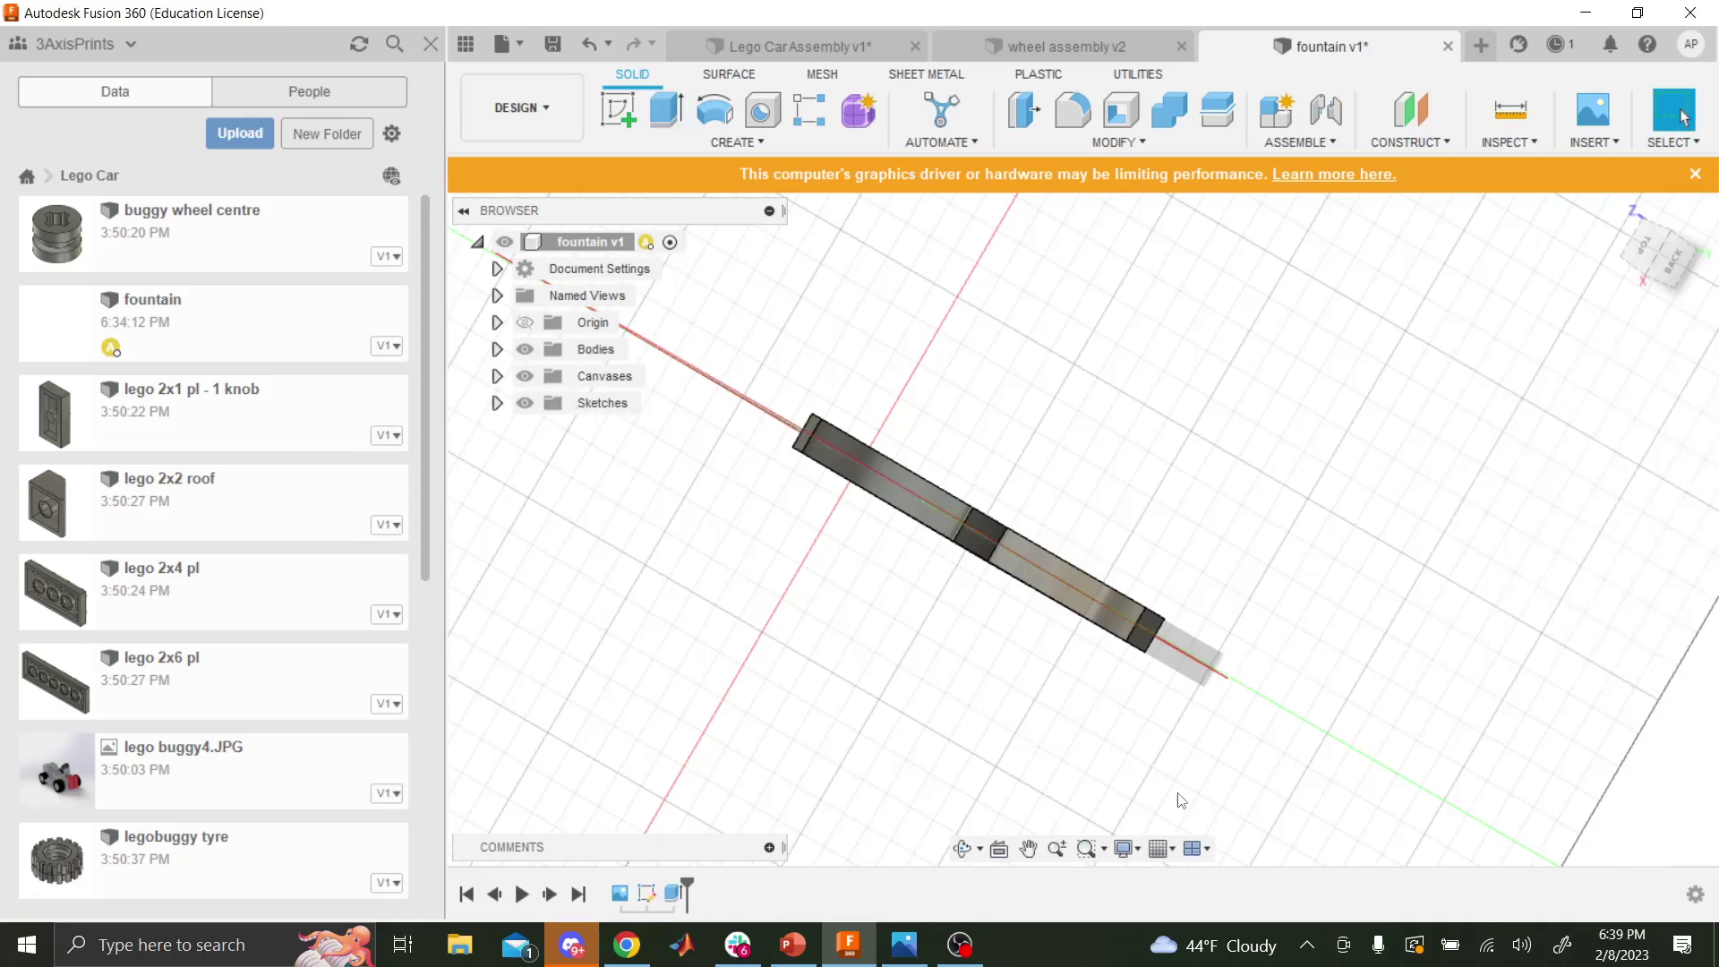
# - Start a circular pattern of bodies
pyautogui.click(705, 144)
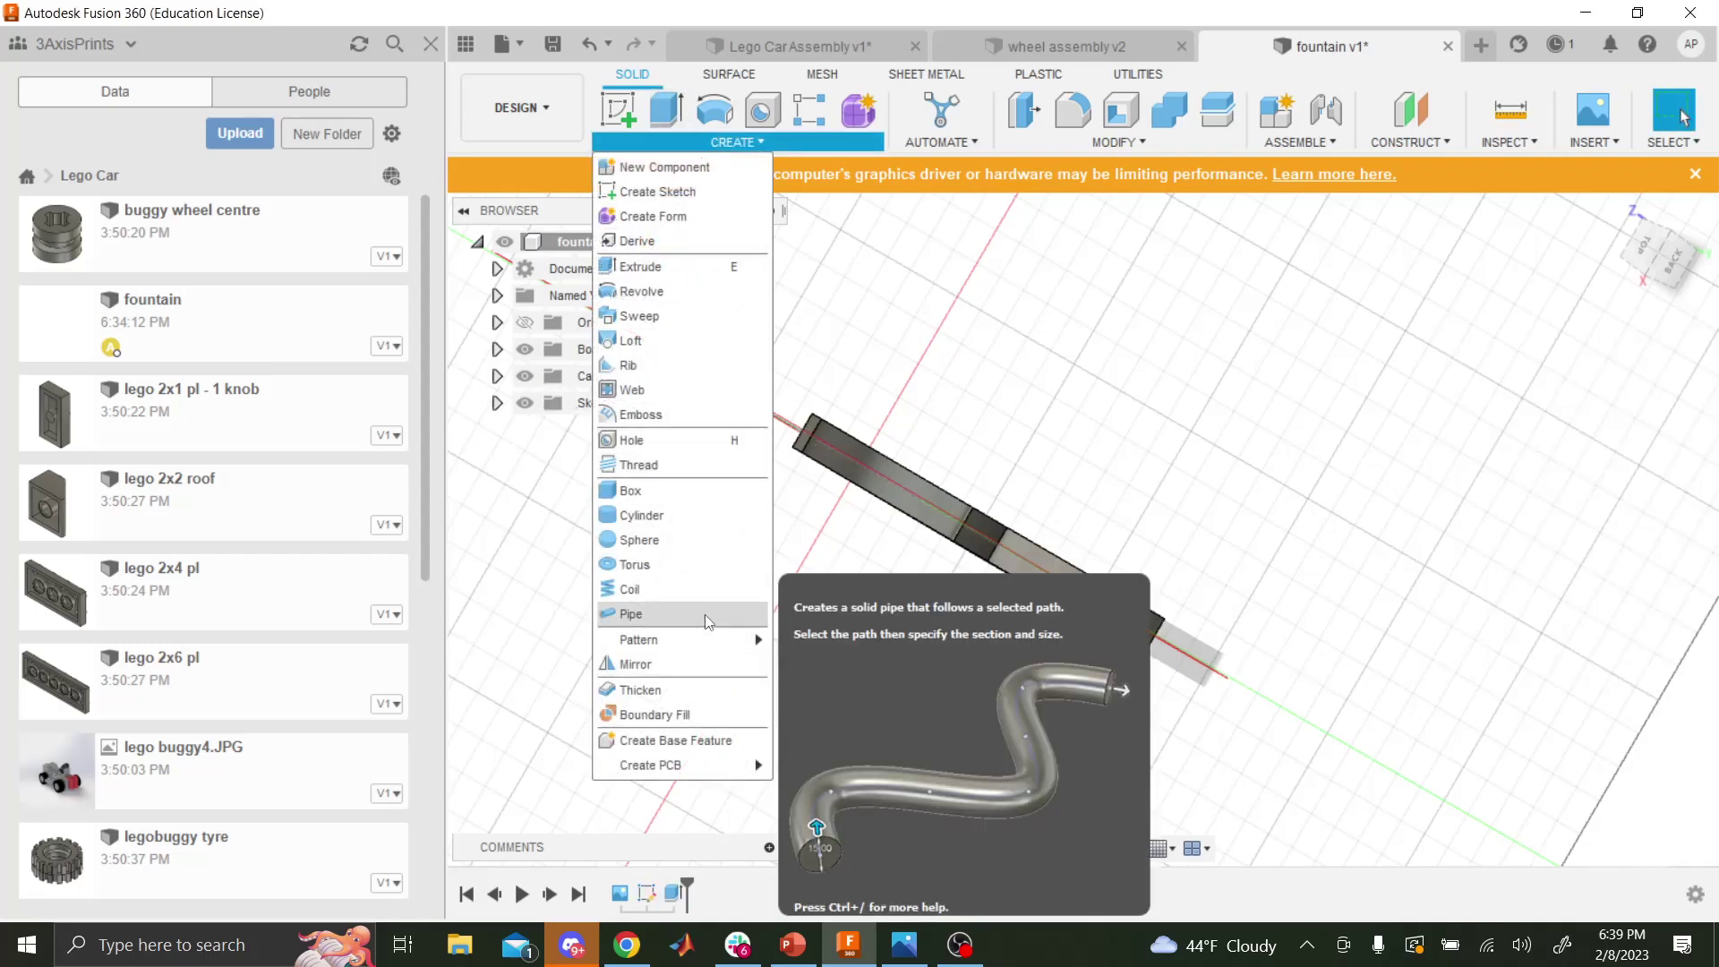
pyautogui.moveTo(708, 639)
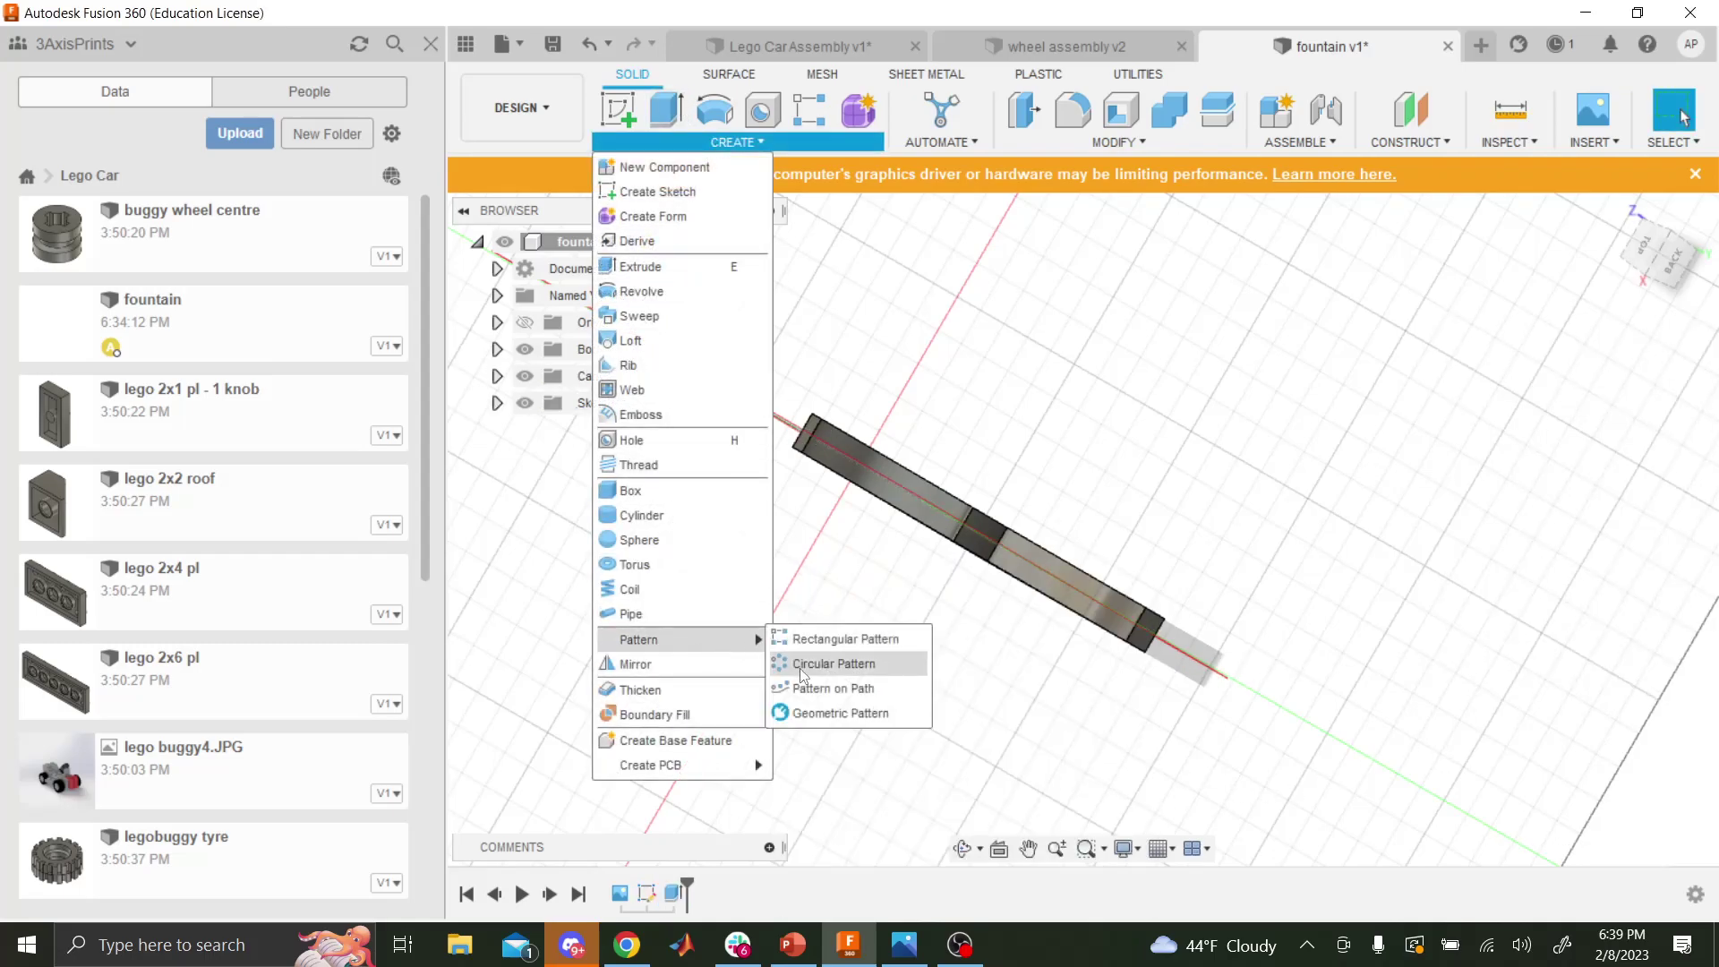
pyautogui.click(832, 662)
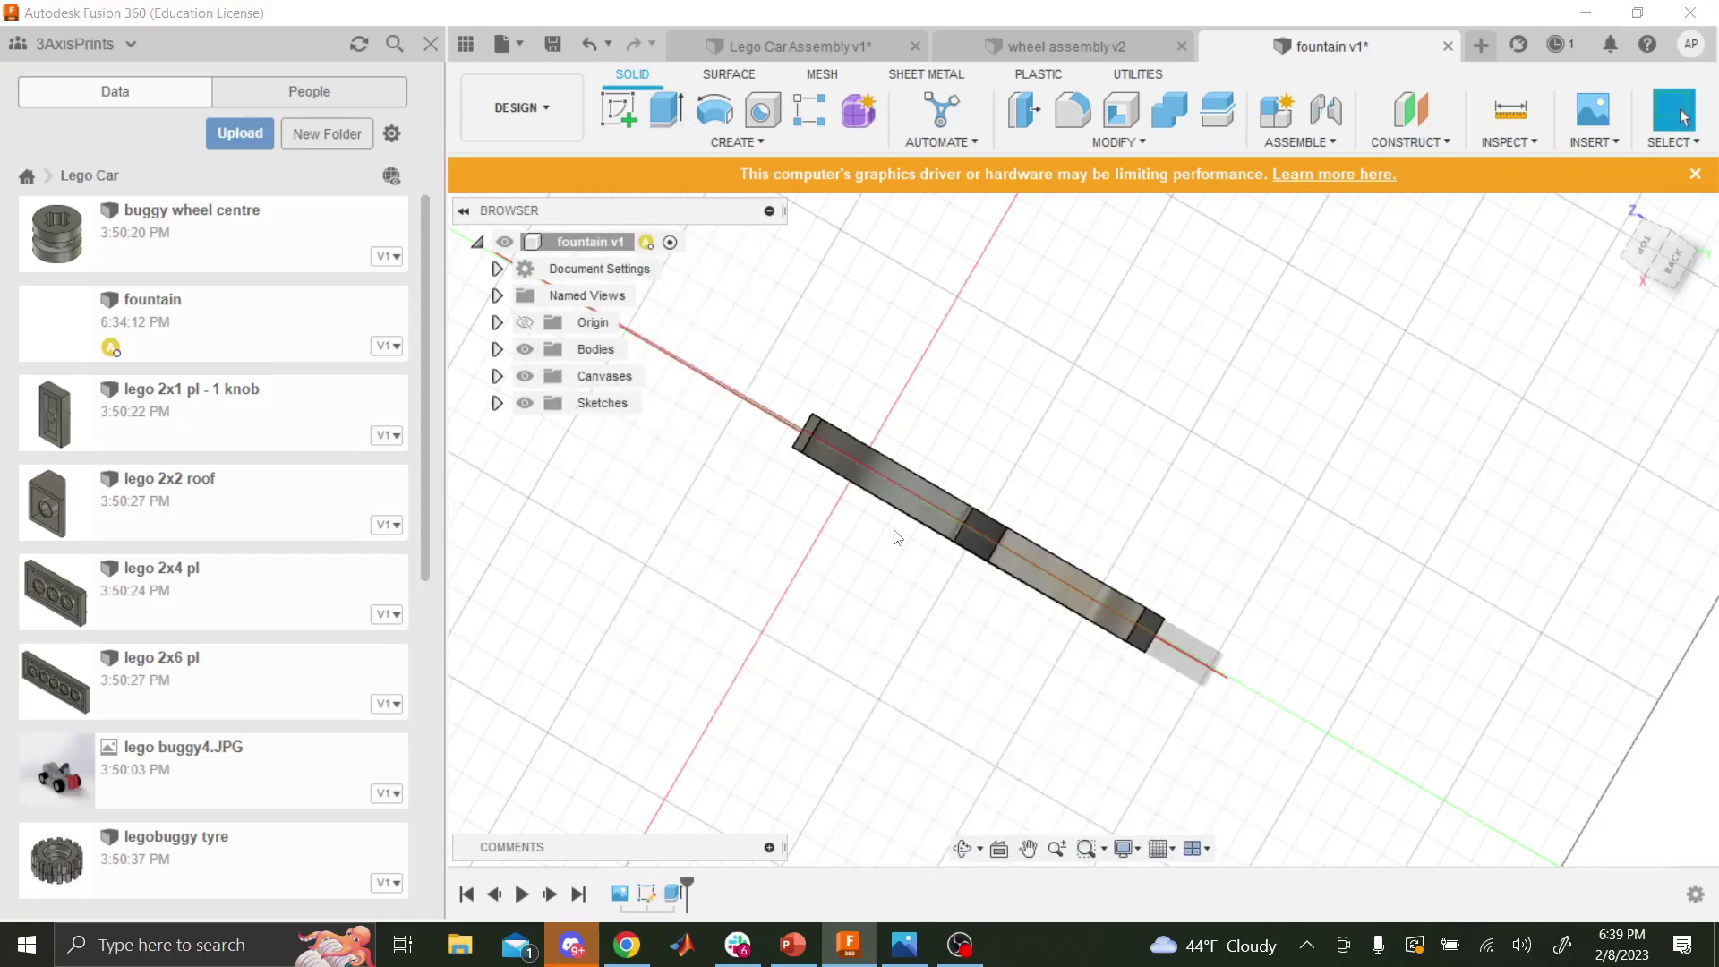
pyautogui.click(963, 847)
pyautogui.moveTo(1002, 644); pyautogui.dragTo(1036, 599)
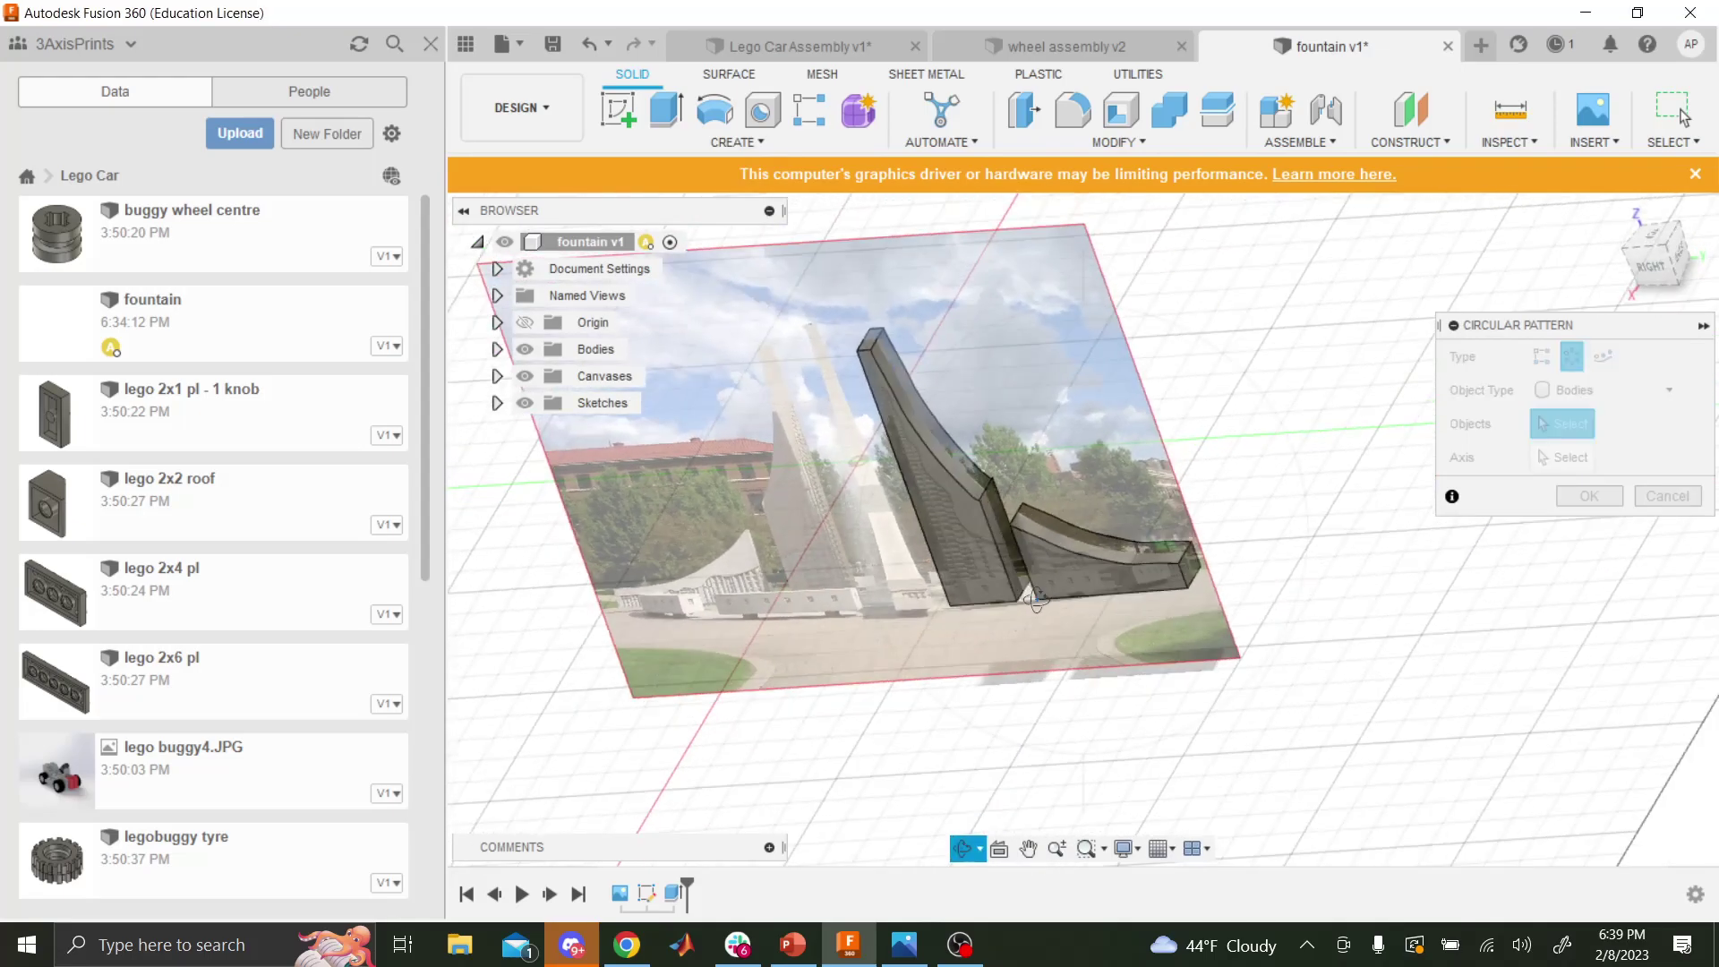
pyautogui.press('Escape')
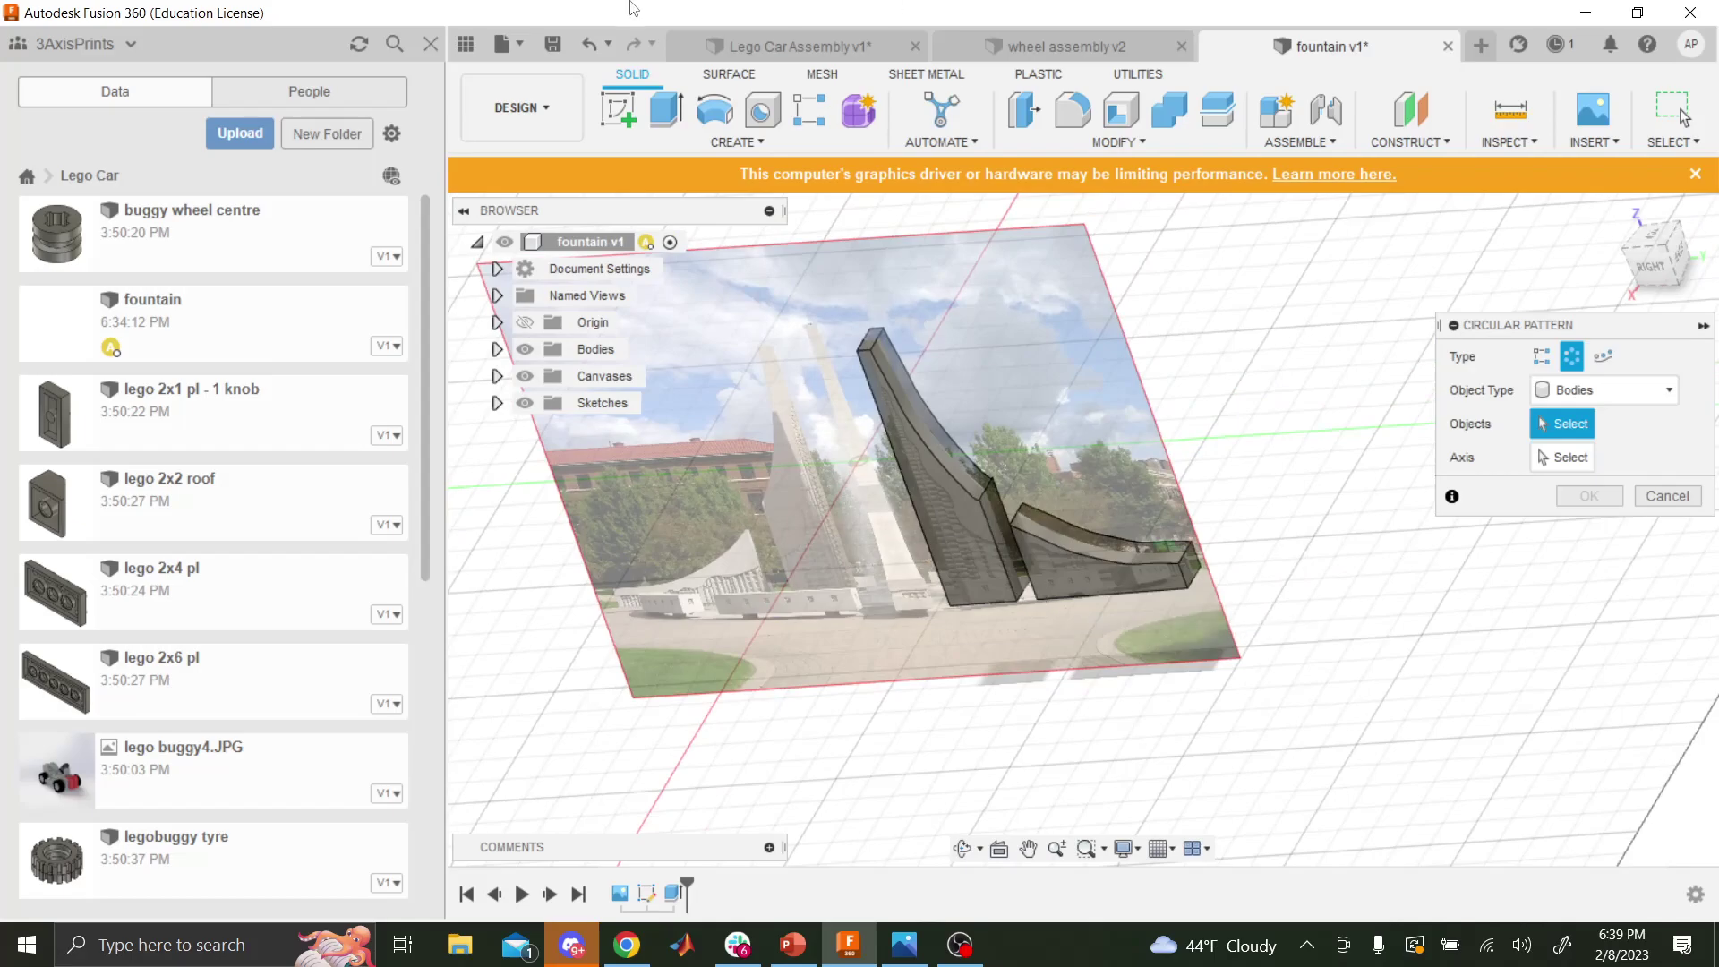
# - Select the tall fin body and the curved body as the pattern objects
pyautogui.click(948, 550)
pyautogui.click(1034, 575)
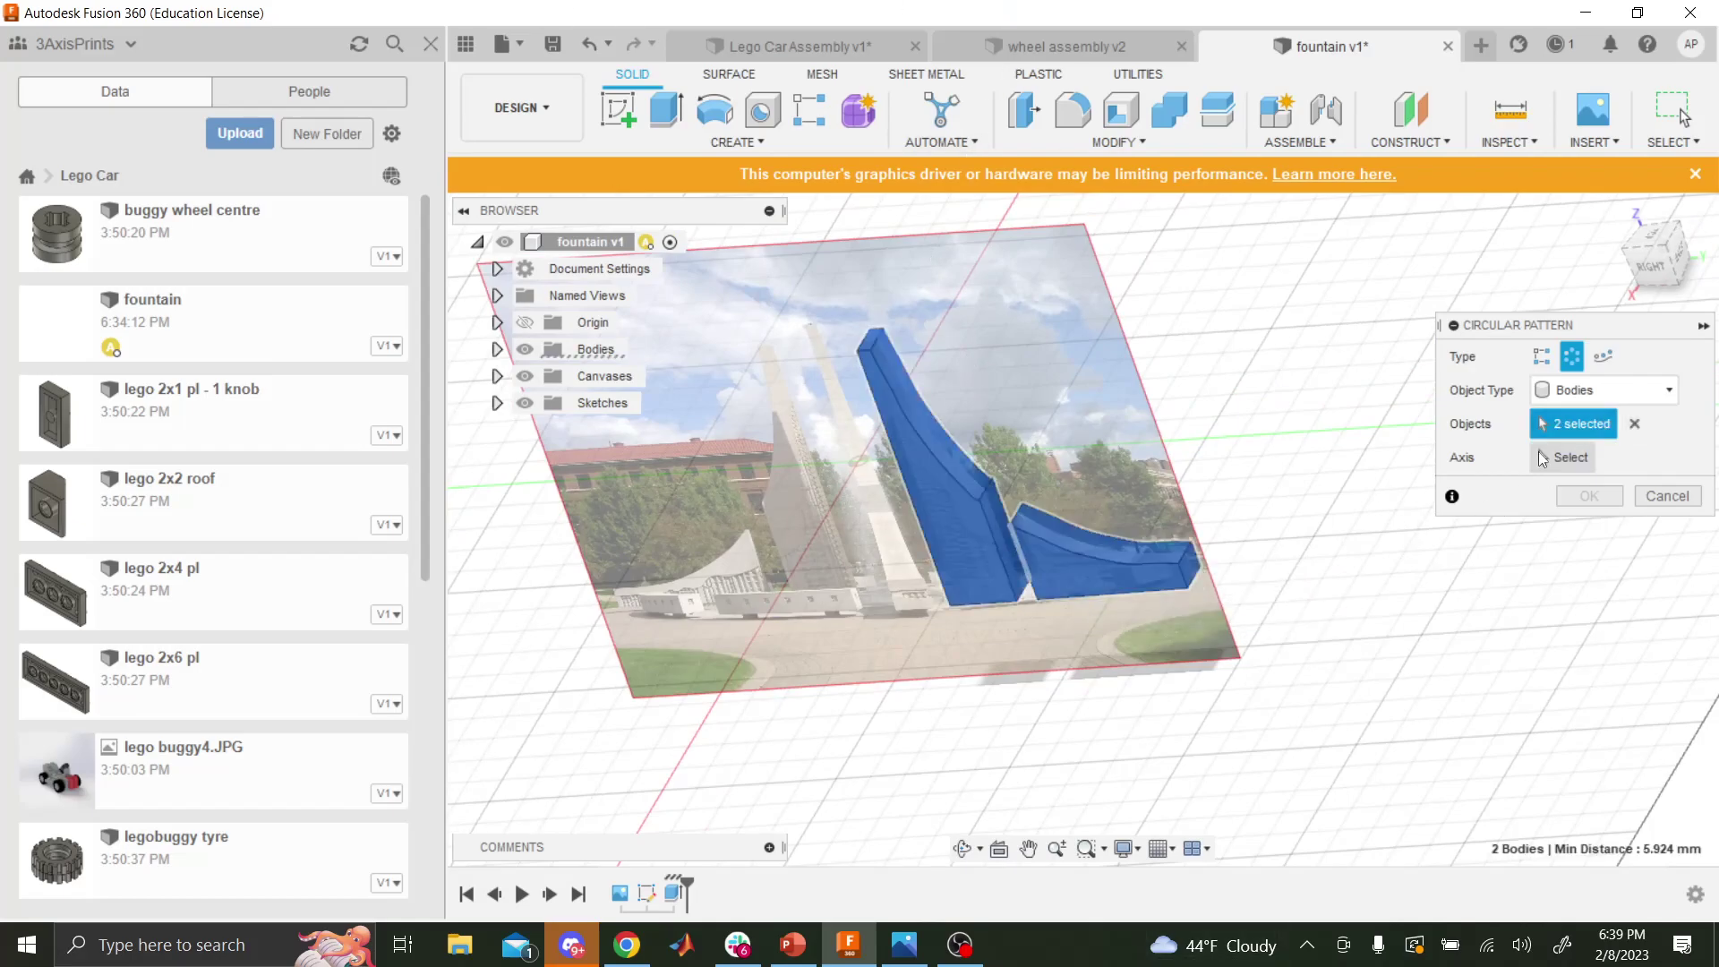
pyautogui.scroll(-2, 798, 514)
pyautogui.scroll(3, 798, 514)
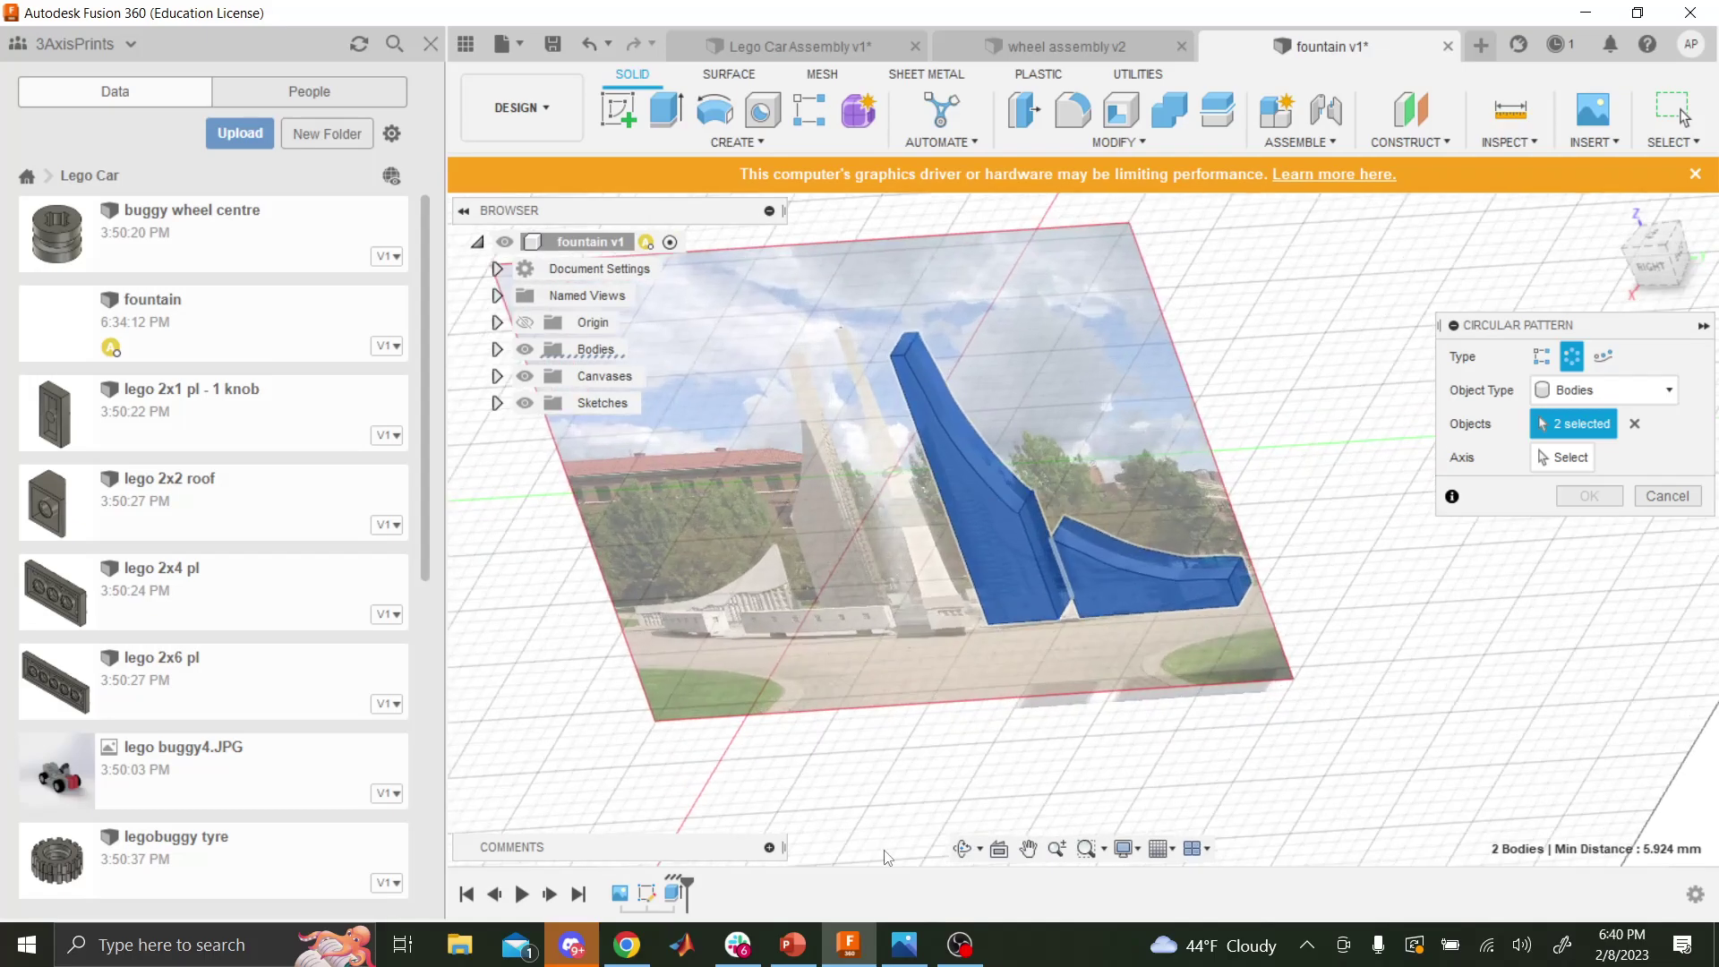
pyautogui.click(963, 848)
pyautogui.moveTo(842, 598); pyautogui.dragTo(864, 568)
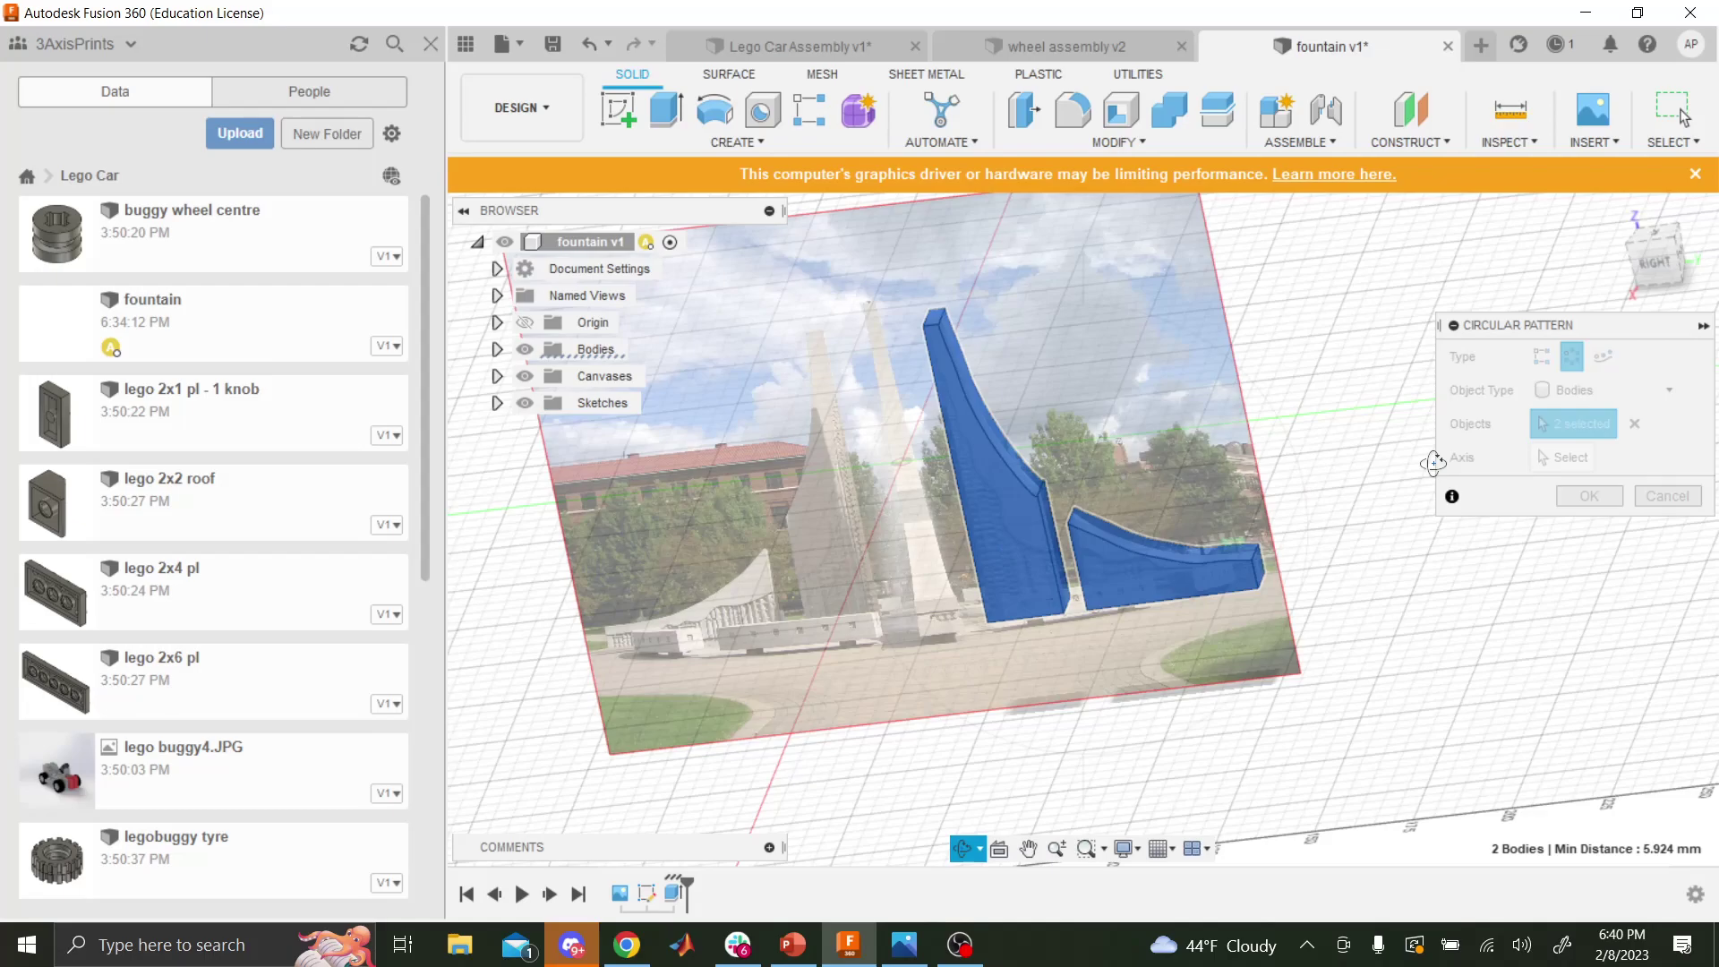
pyautogui.press('Escape')
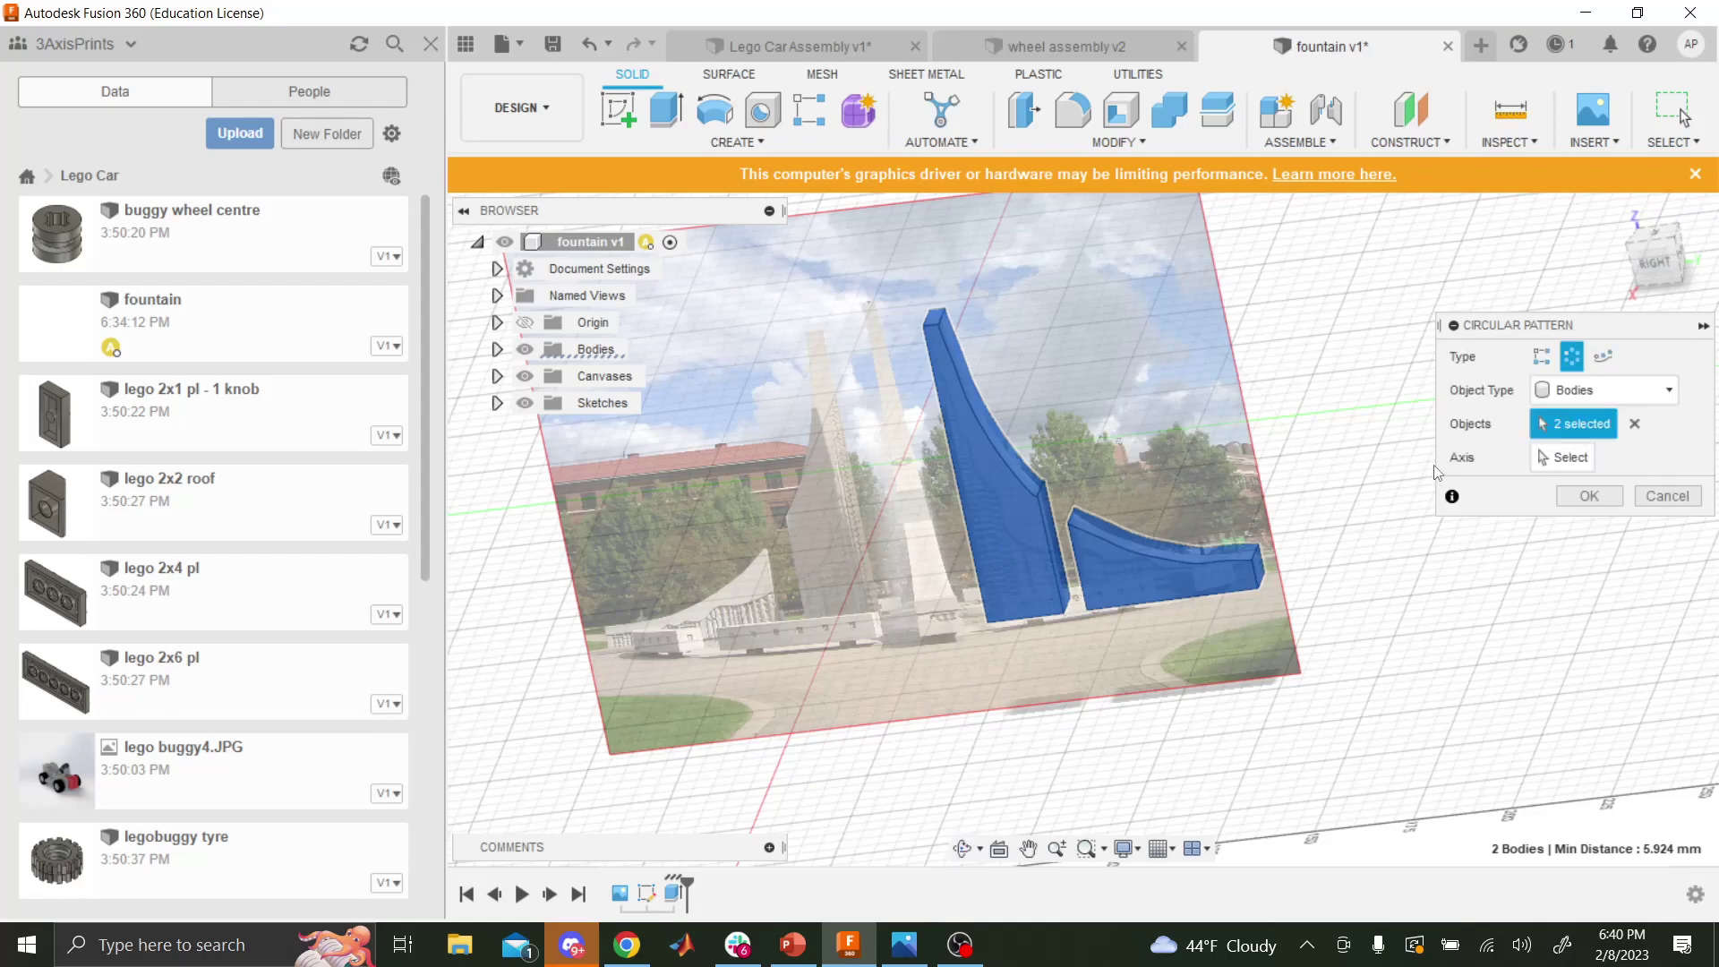
# - Set the pattern axis to the vertical Z axis
pyautogui.click(1569, 458)
pyautogui.click(888, 433)
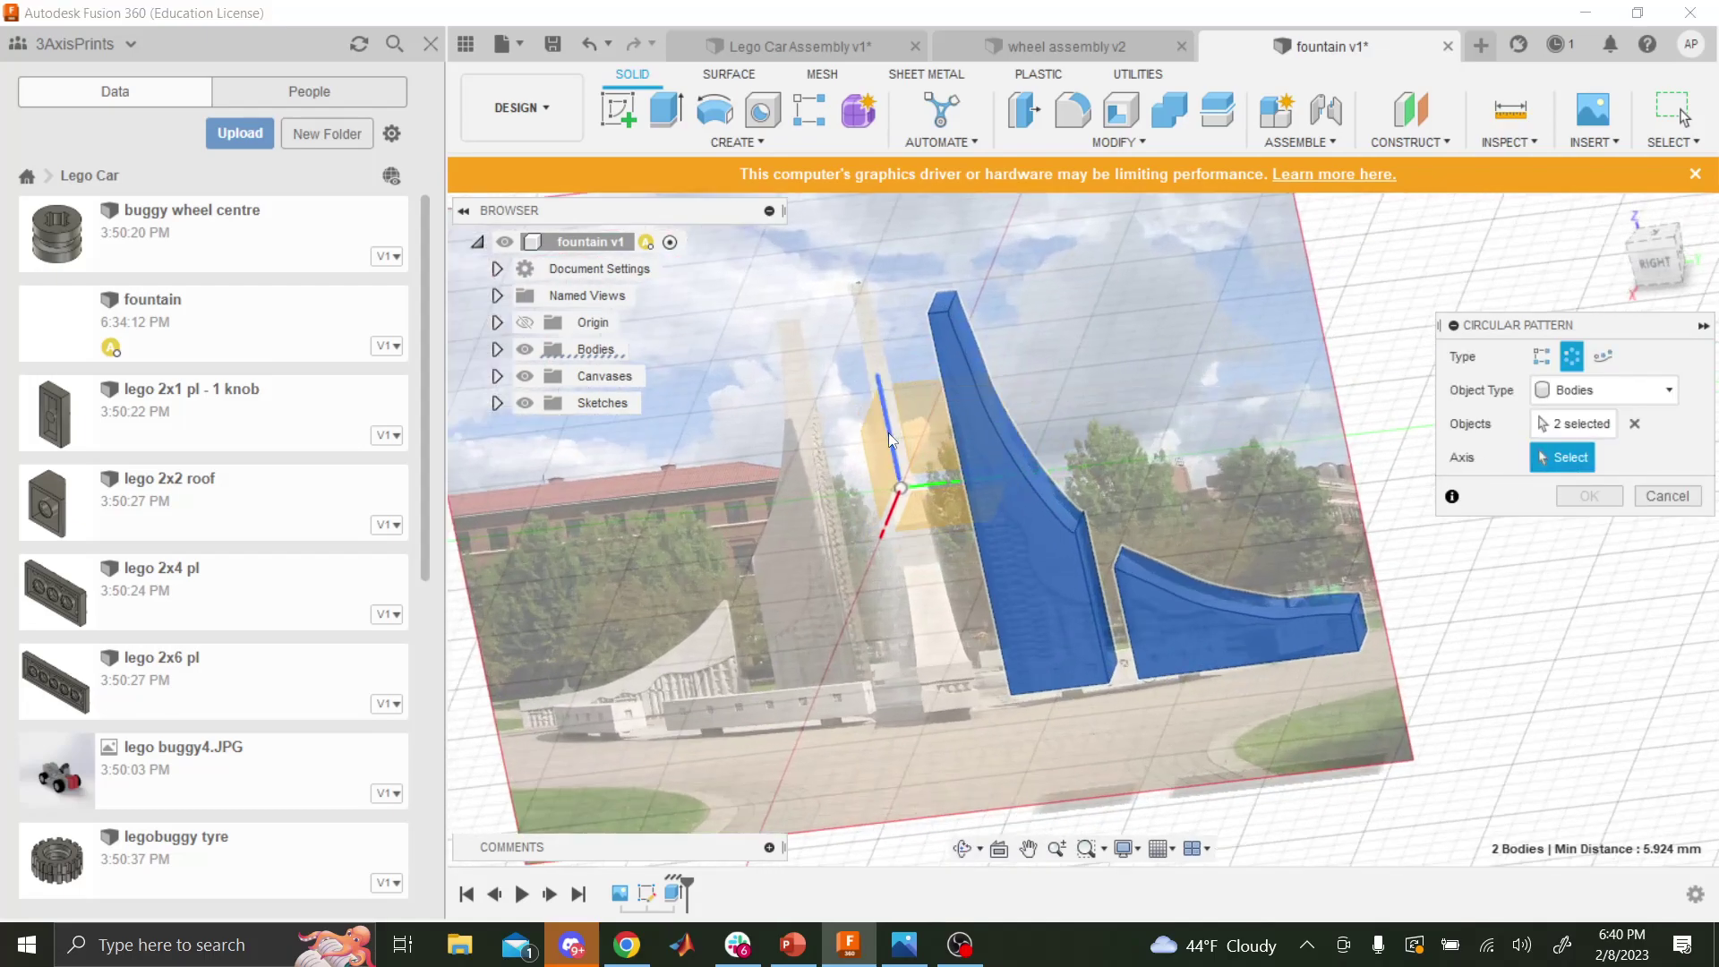
pyautogui.scroll(-3, 1062, 602)
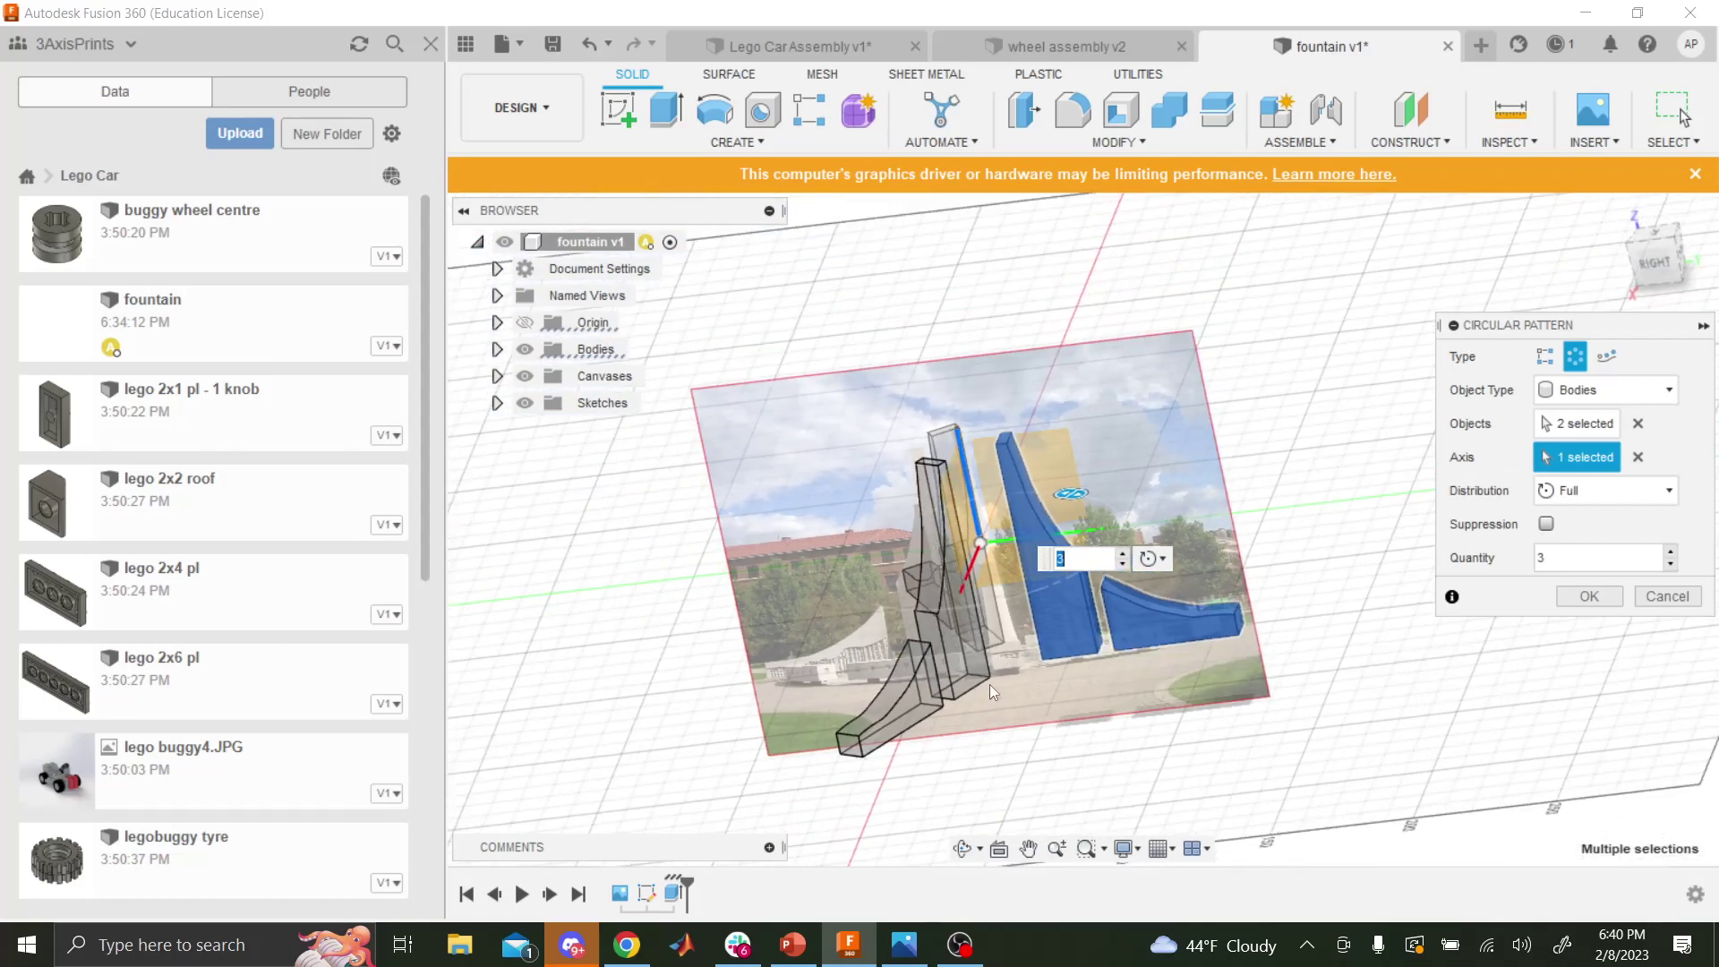
pyautogui.scroll(5, 994, 662)
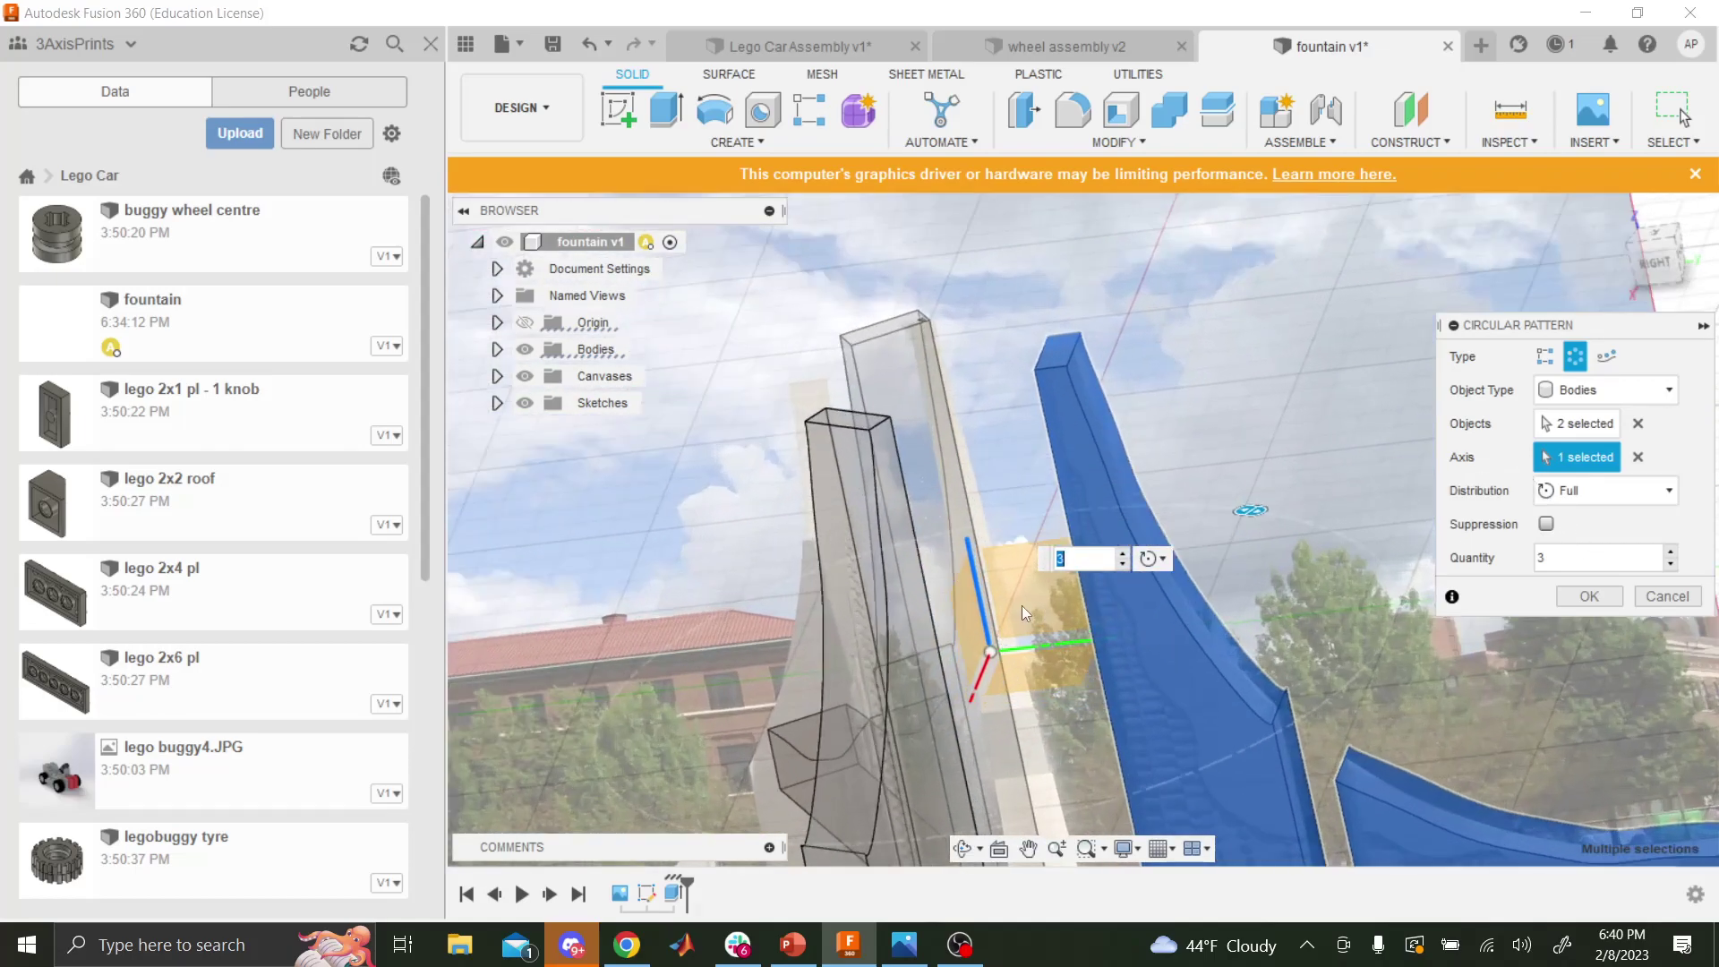
pyautogui.scroll(-3, 1022, 605)
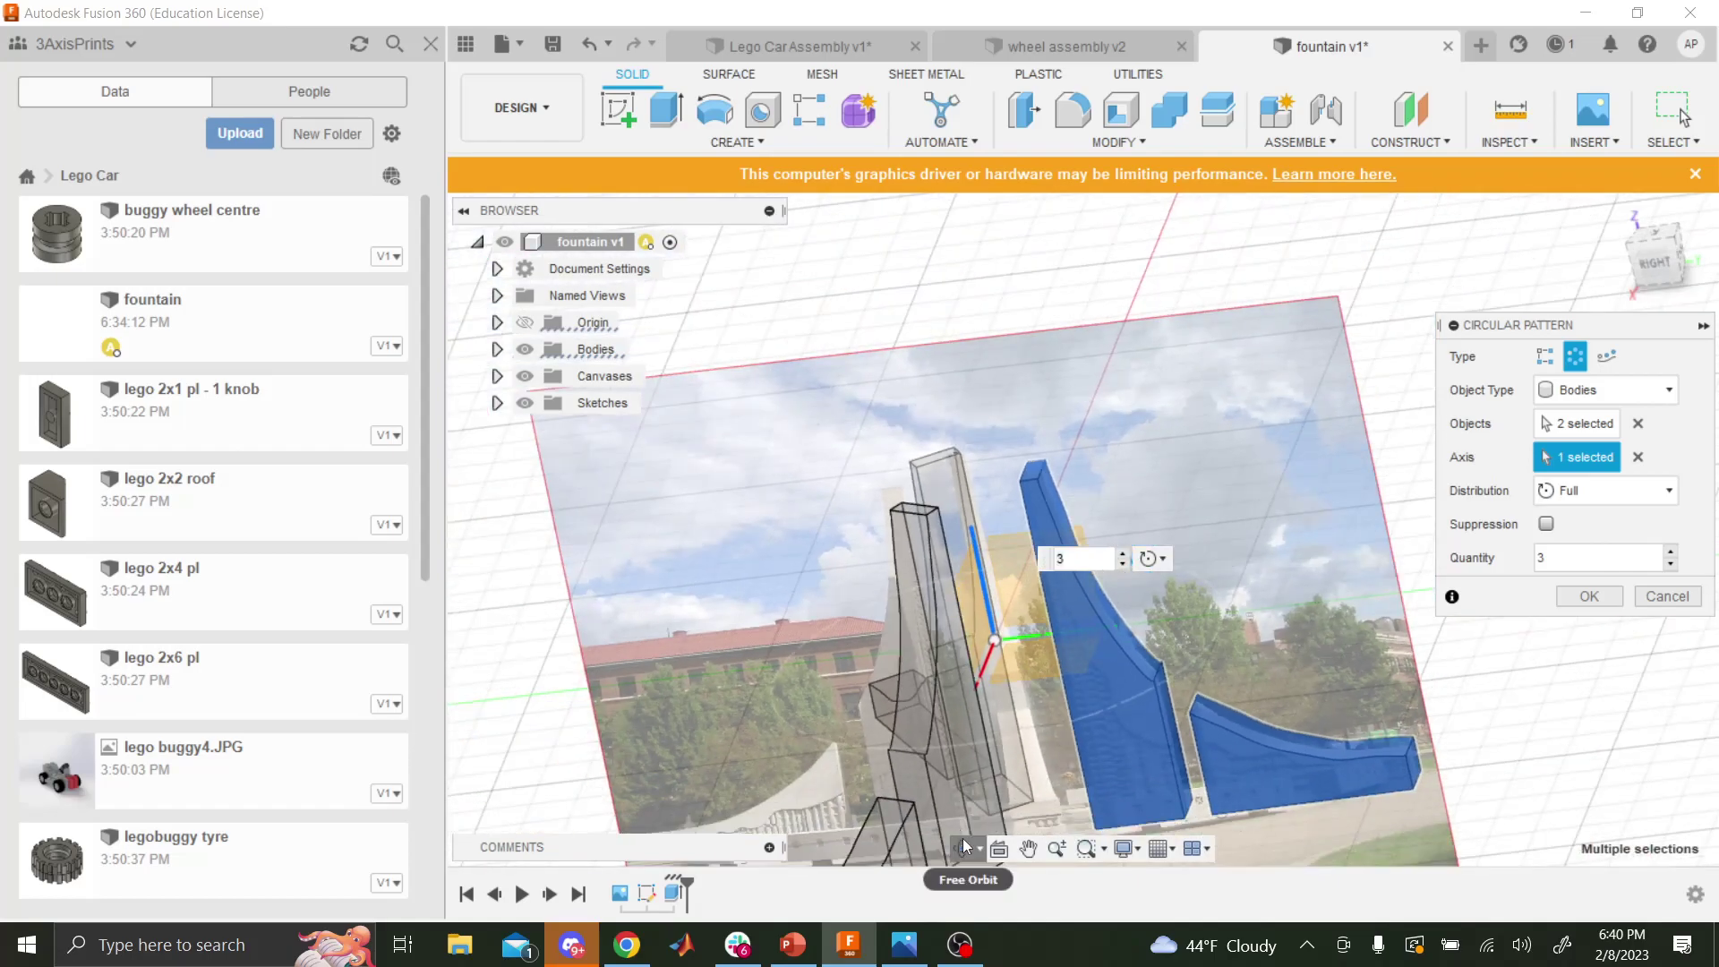
pyautogui.click(961, 847)
pyautogui.moveTo(985, 752)
pyautogui.mouseDown()
pyautogui.moveTo(1000, 812)
pyautogui.moveTo(983, 730)
pyautogui.moveTo(1003, 733)
pyautogui.mouseUp()
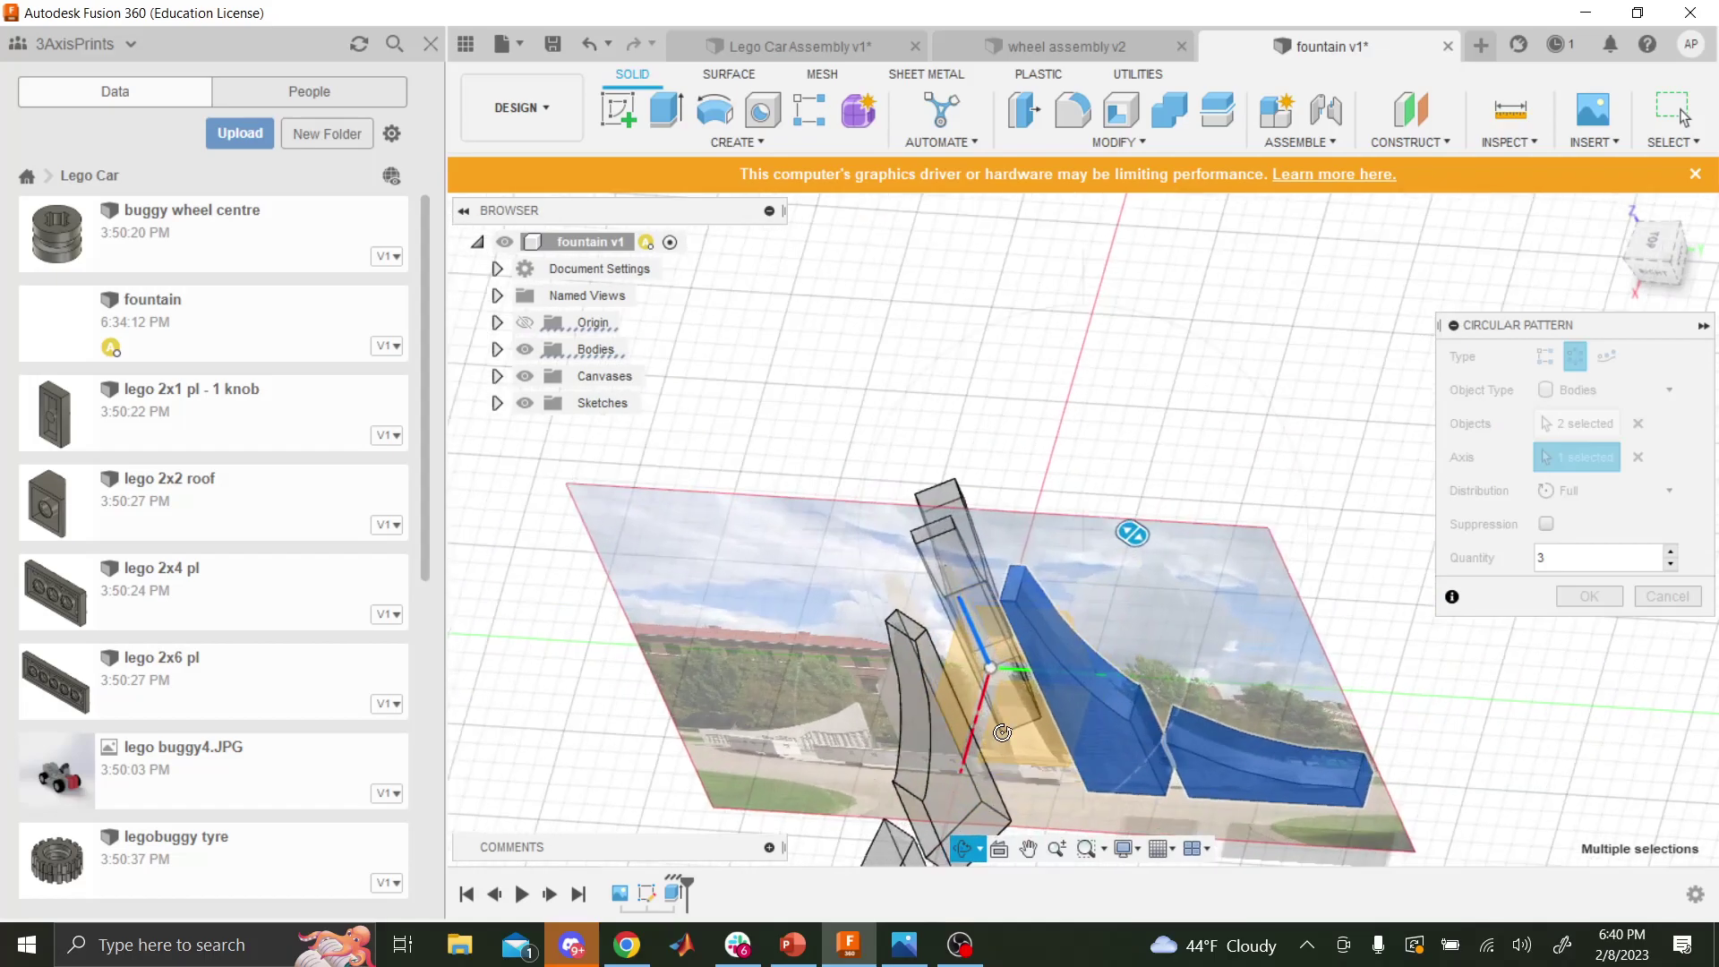
pyautogui.press('Escape')
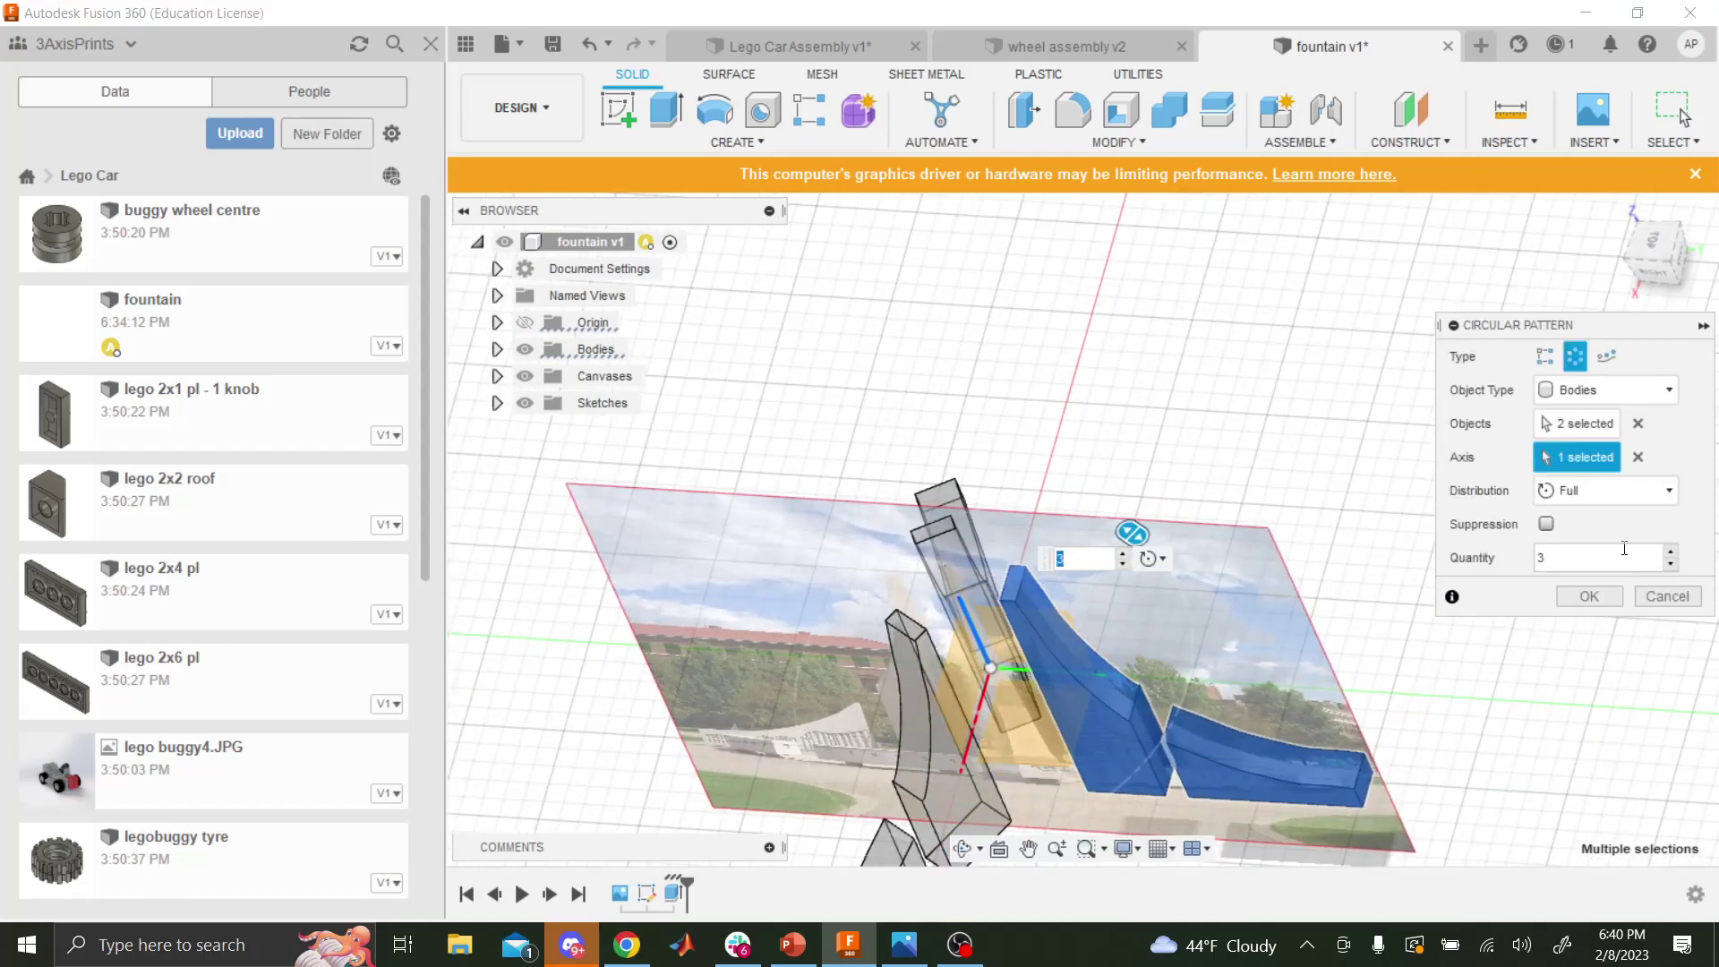
# - Raise the pattern quantity from 3 to 4
pyautogui.moveTo(1621, 328); pyautogui.dragTo(1576, 314)
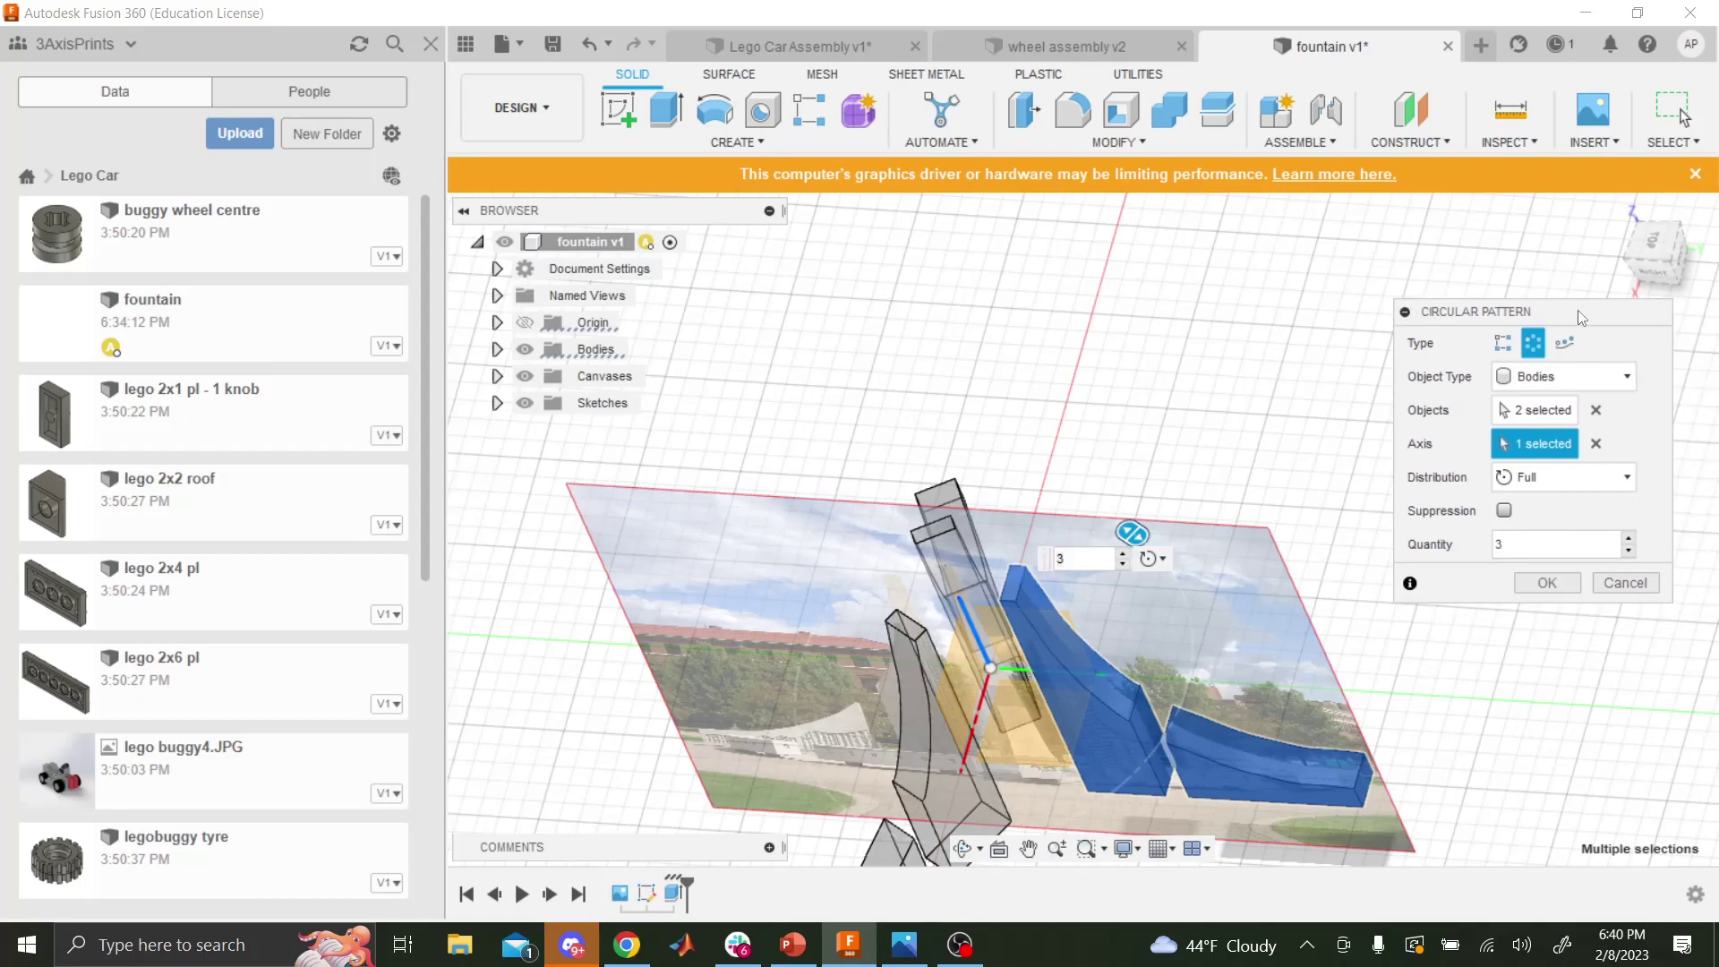
pyautogui.click(1626, 538)
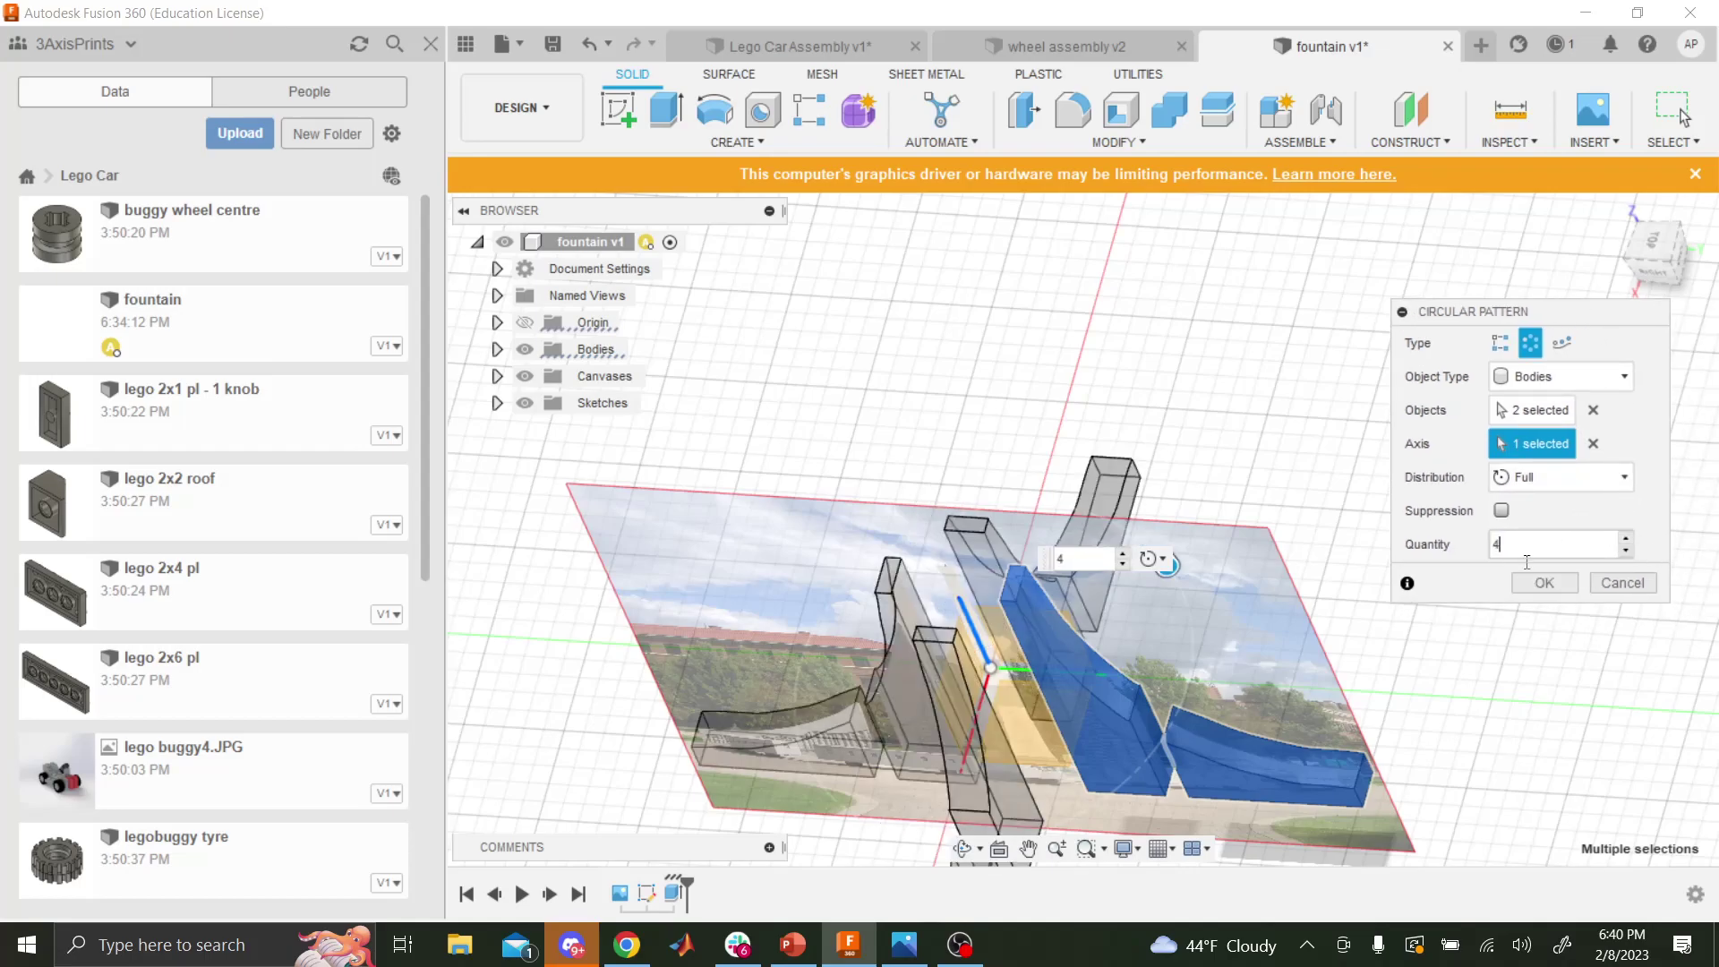
pyautogui.scroll(-5, 1164, 626)
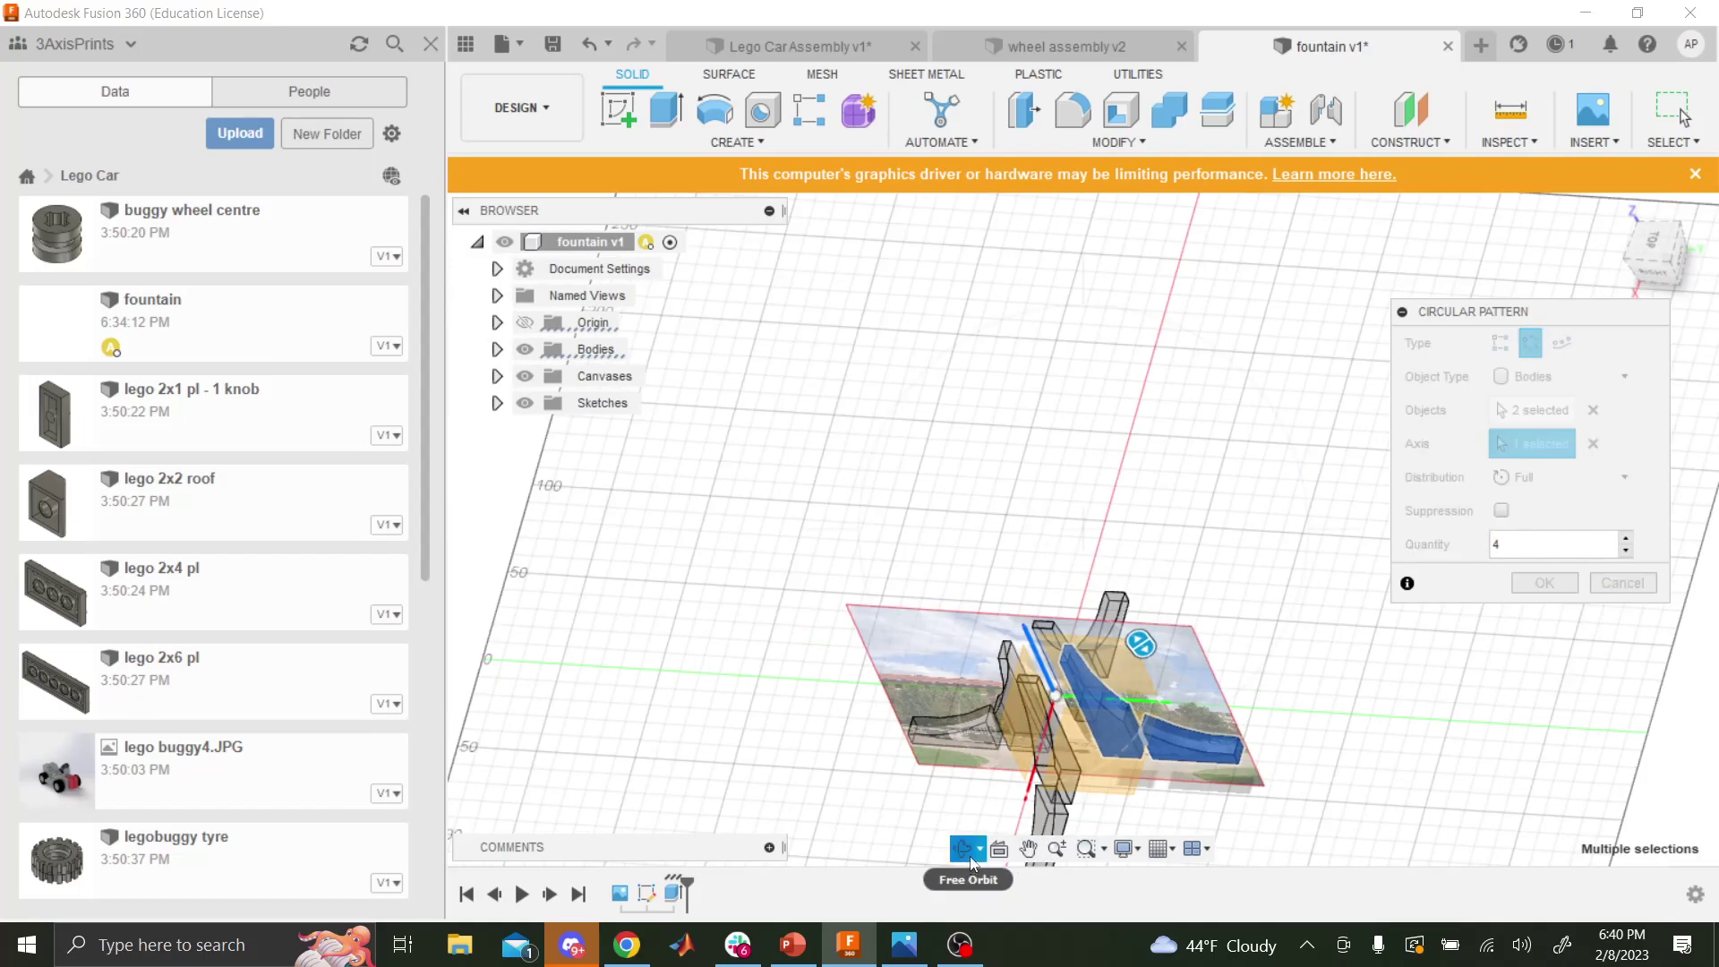
pyautogui.click(963, 849)
pyautogui.moveTo(967, 824); pyautogui.dragTo(976, 770)
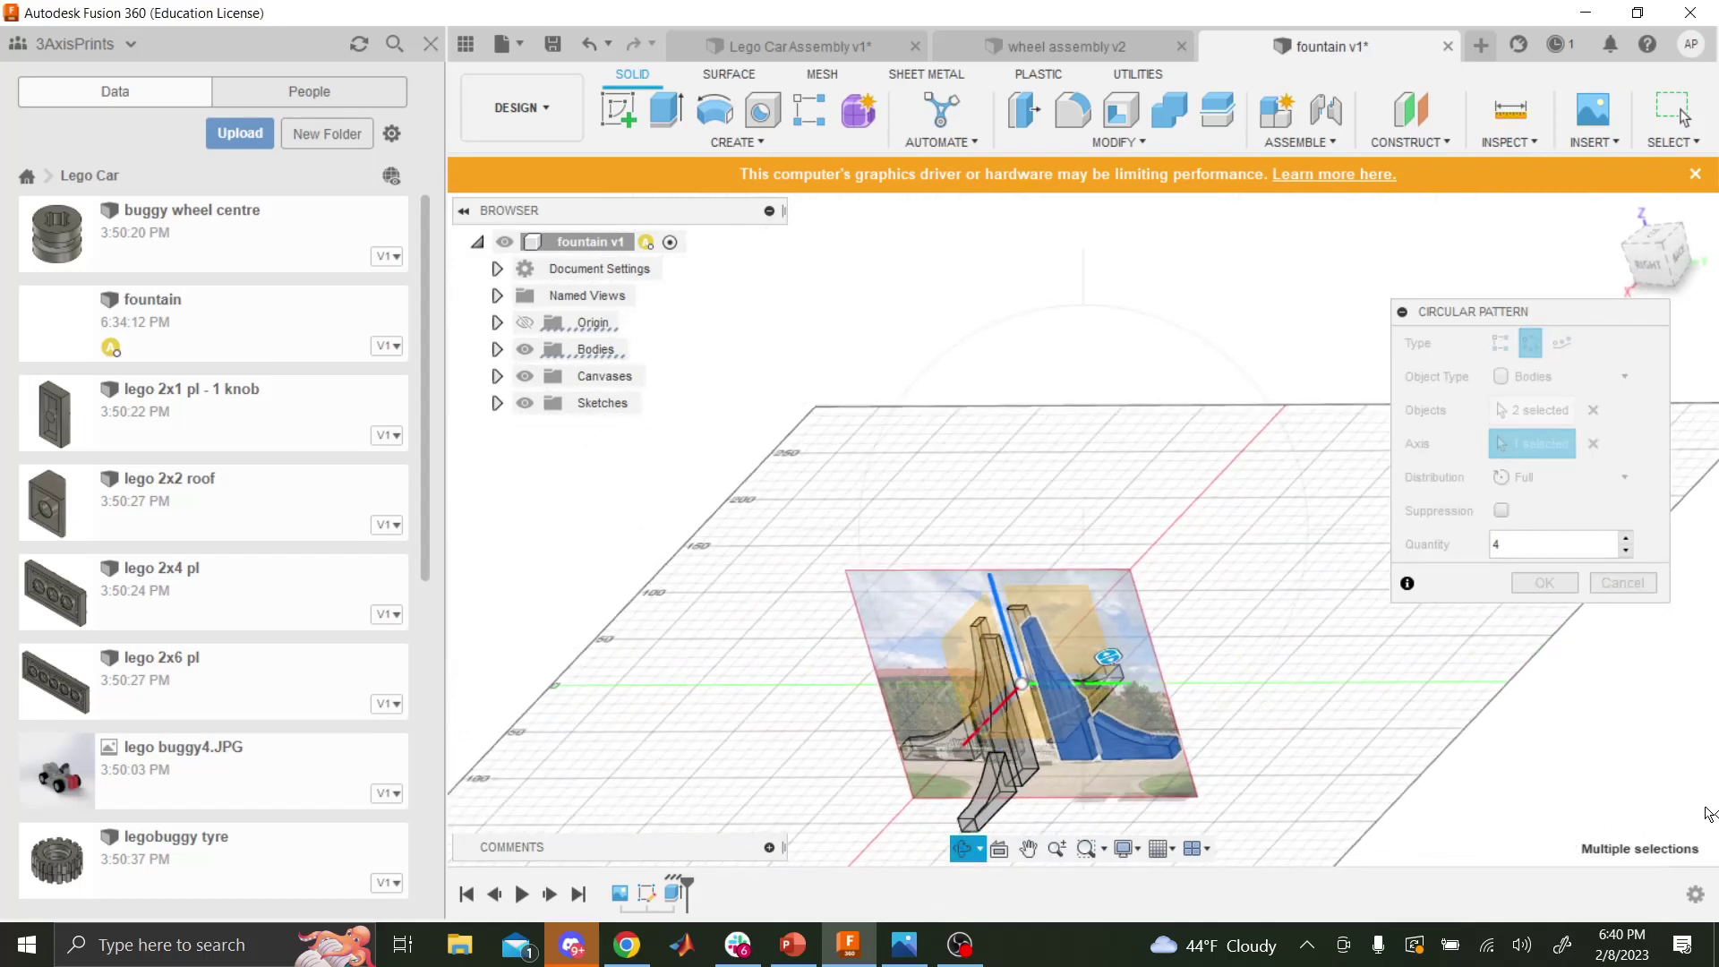
pyautogui.press('Escape')
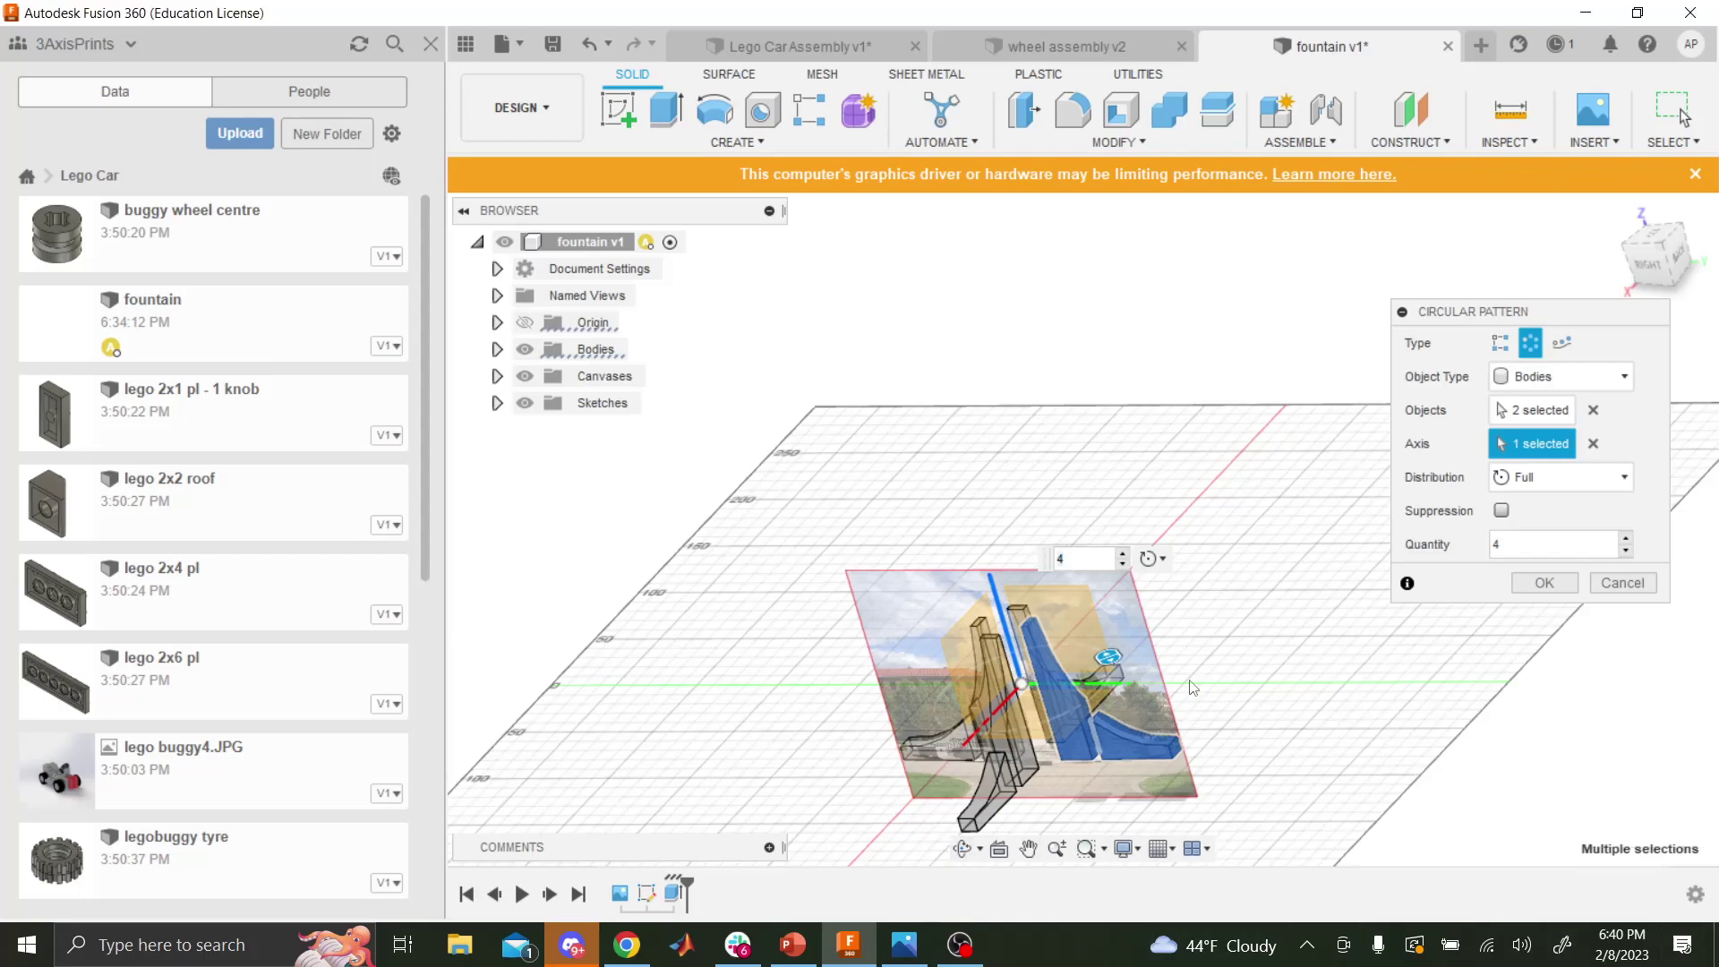
# - Apply the four-copy circular pattern and orbit to a front-right isometric view
pyautogui.click(1544, 583)
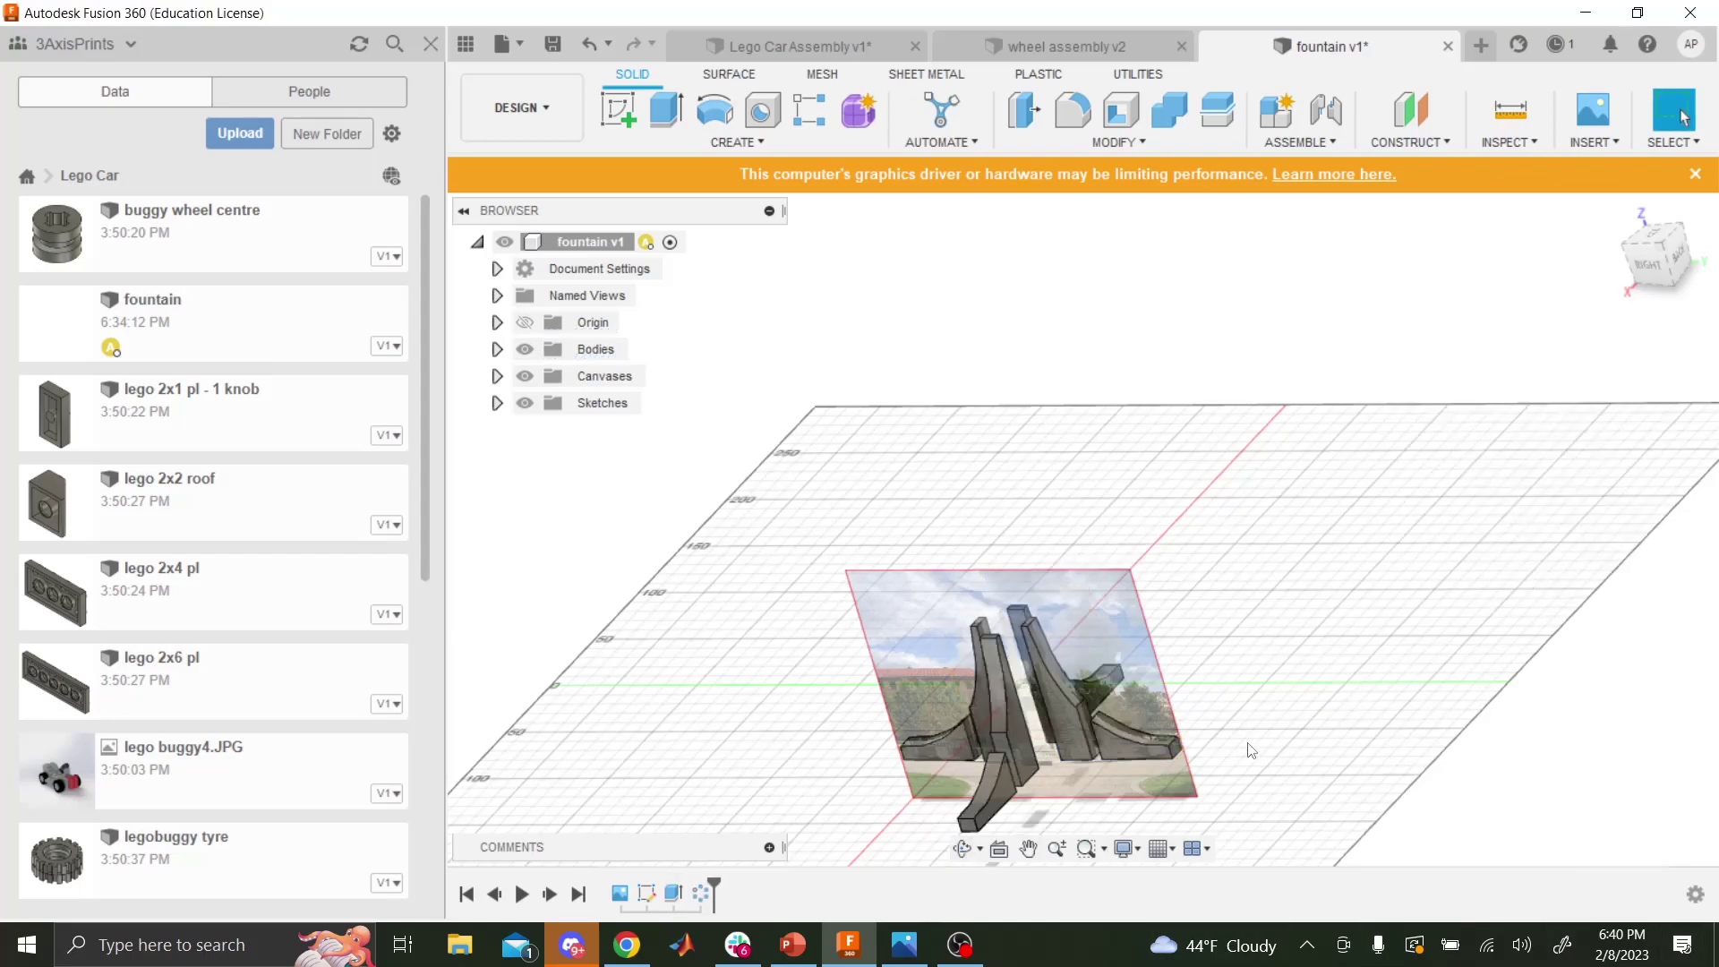
pyautogui.click(963, 848)
pyautogui.moveTo(1002, 810); pyautogui.dragTo(1068, 605)
pyautogui.moveTo(968, 631); pyautogui.dragTo(1256, 643)
pyautogui.scroll(6, 965, 579)
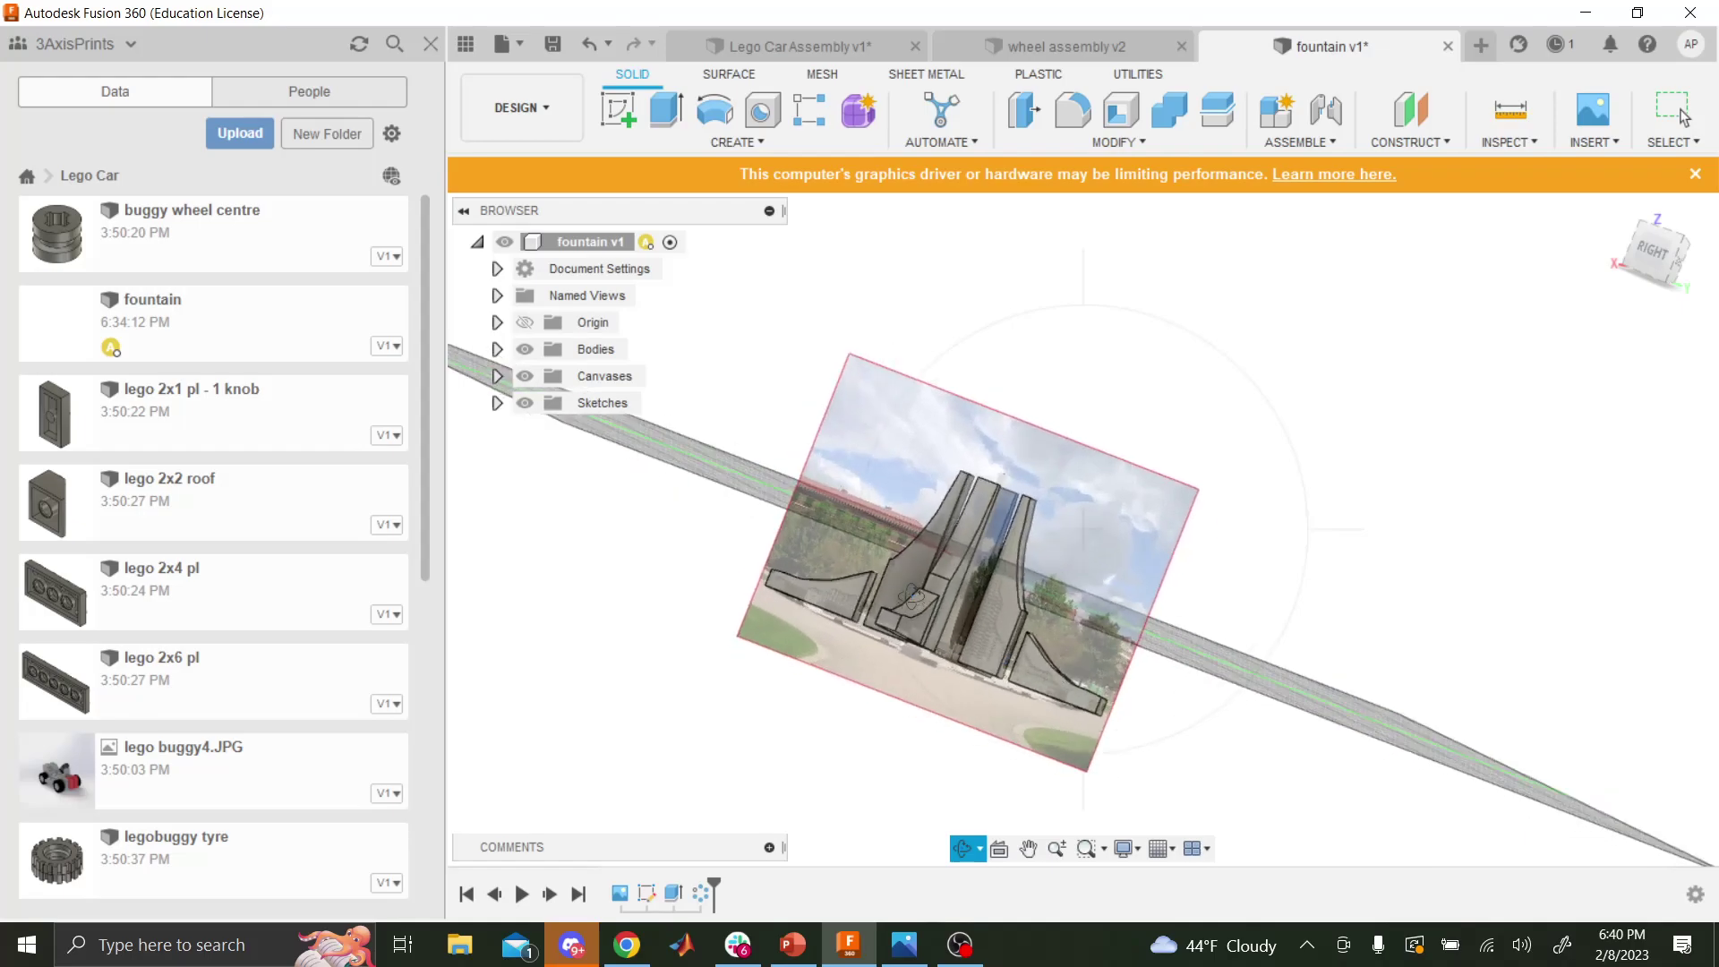
pyautogui.press('Escape')
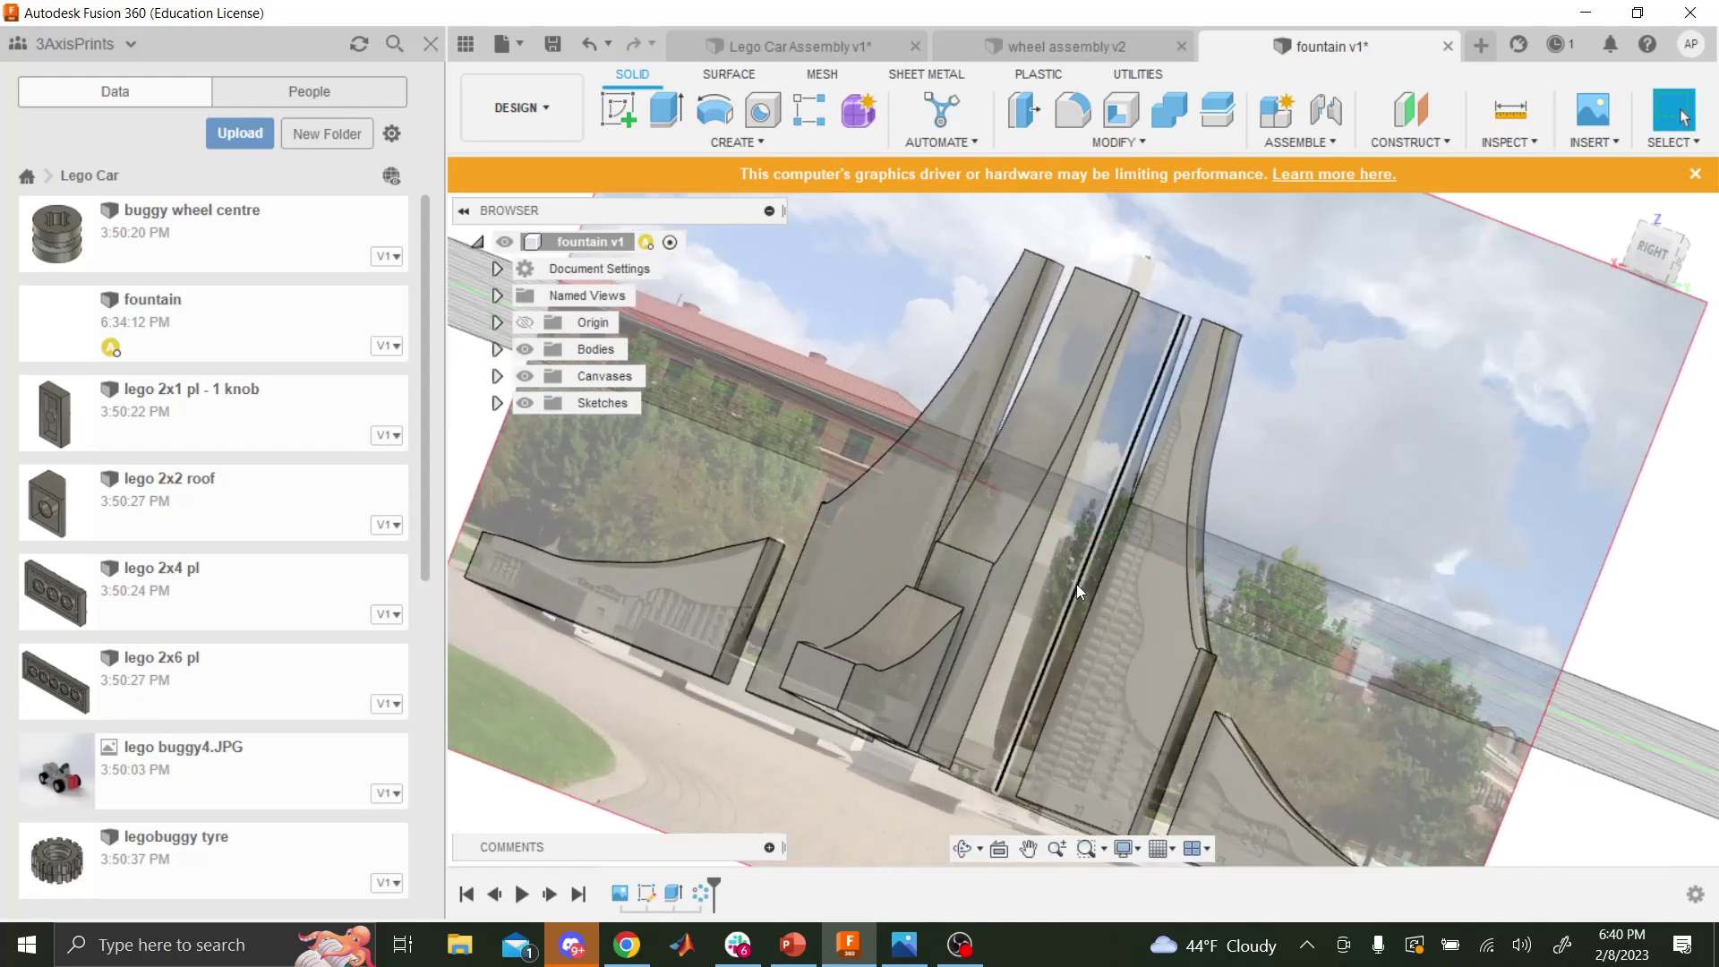
# - Orbit the fountain model to a new angle
pyautogui.scroll(2, 1079, 591)
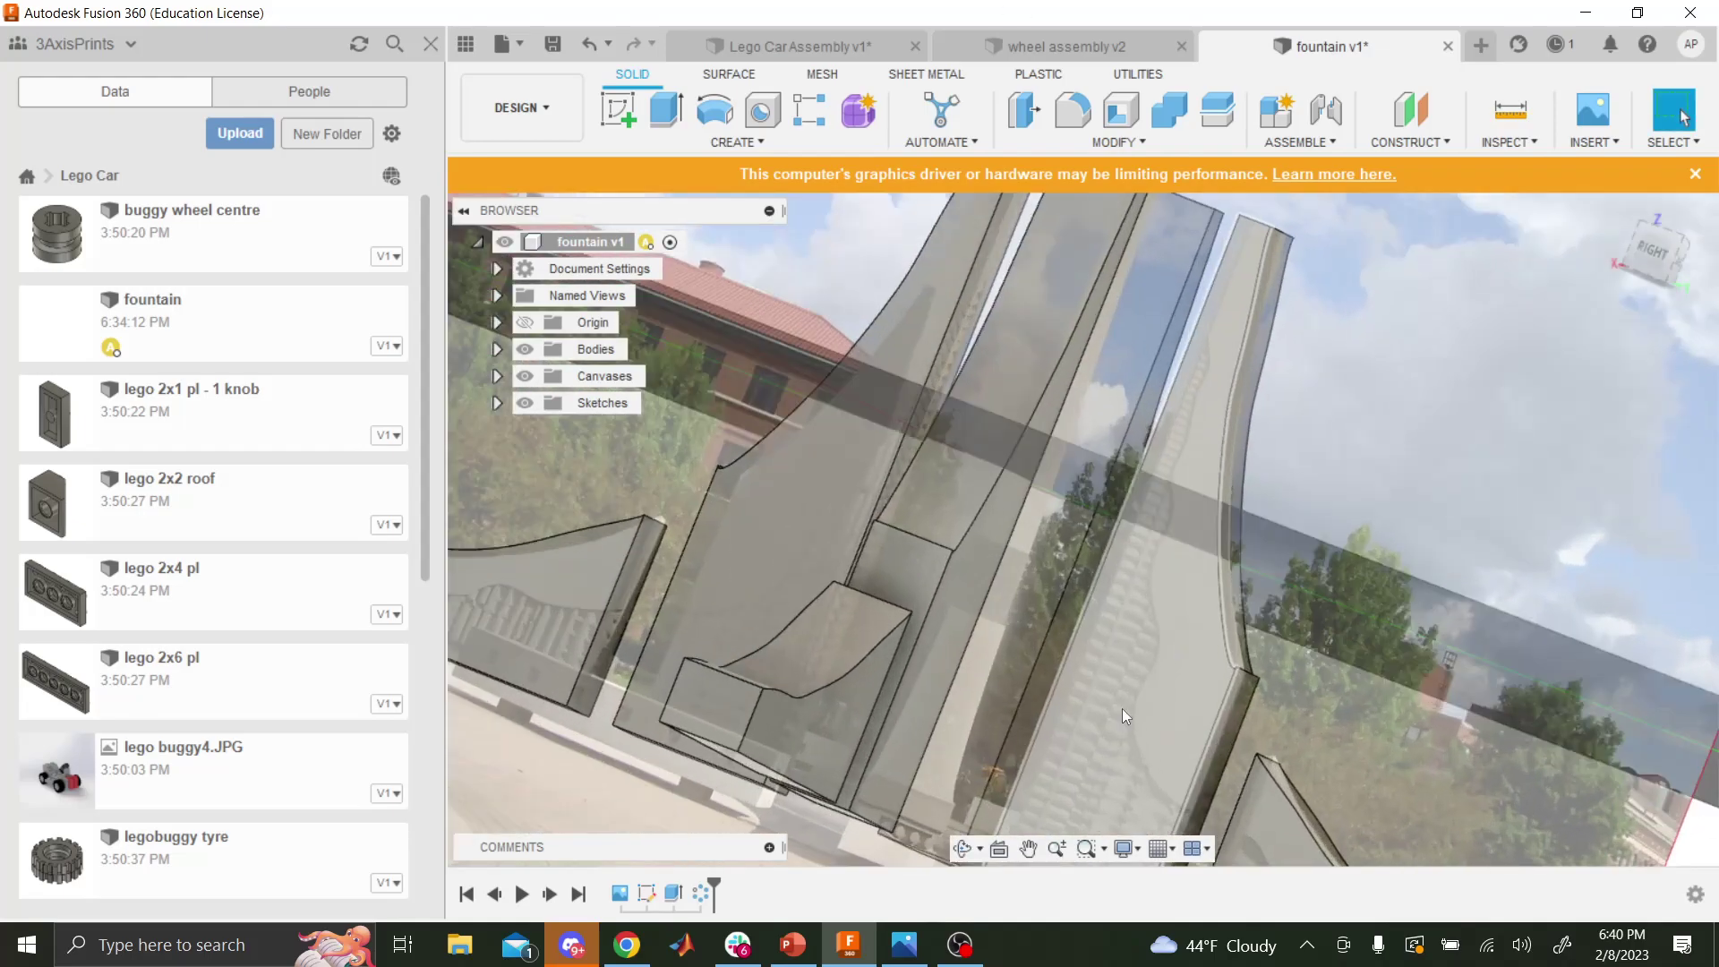
pyautogui.click(965, 848)
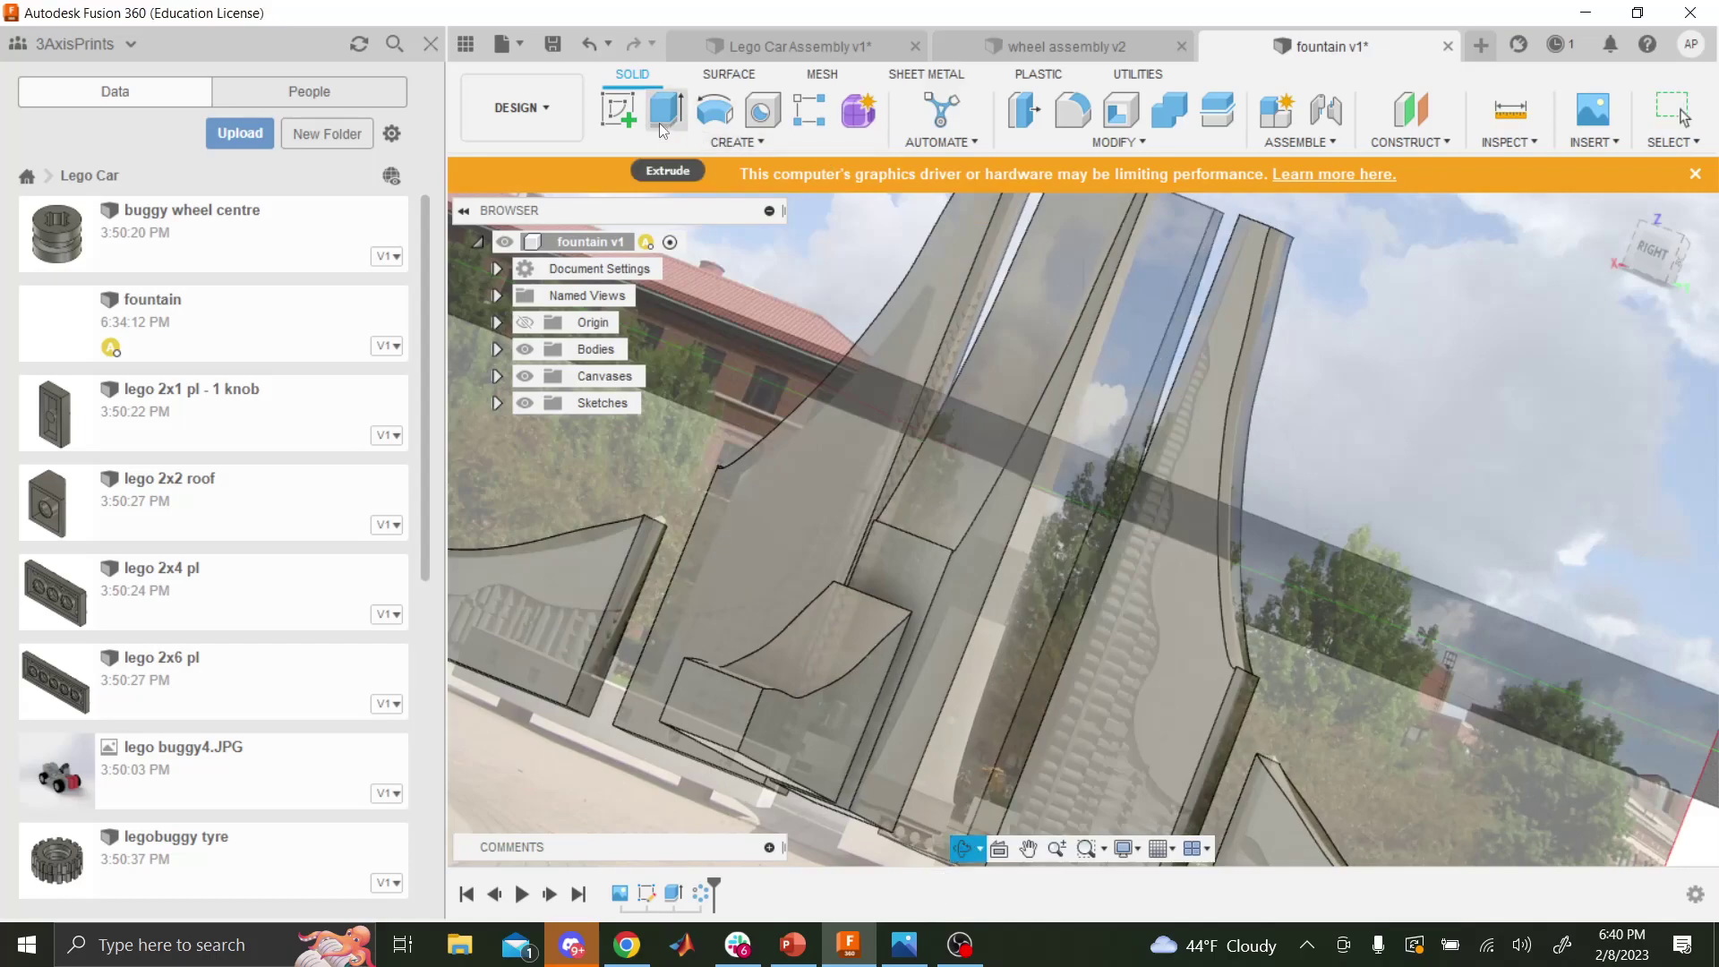
pyautogui.moveTo(1174, 692); pyautogui.dragTo(1042, 459)
pyautogui.press('Escape')
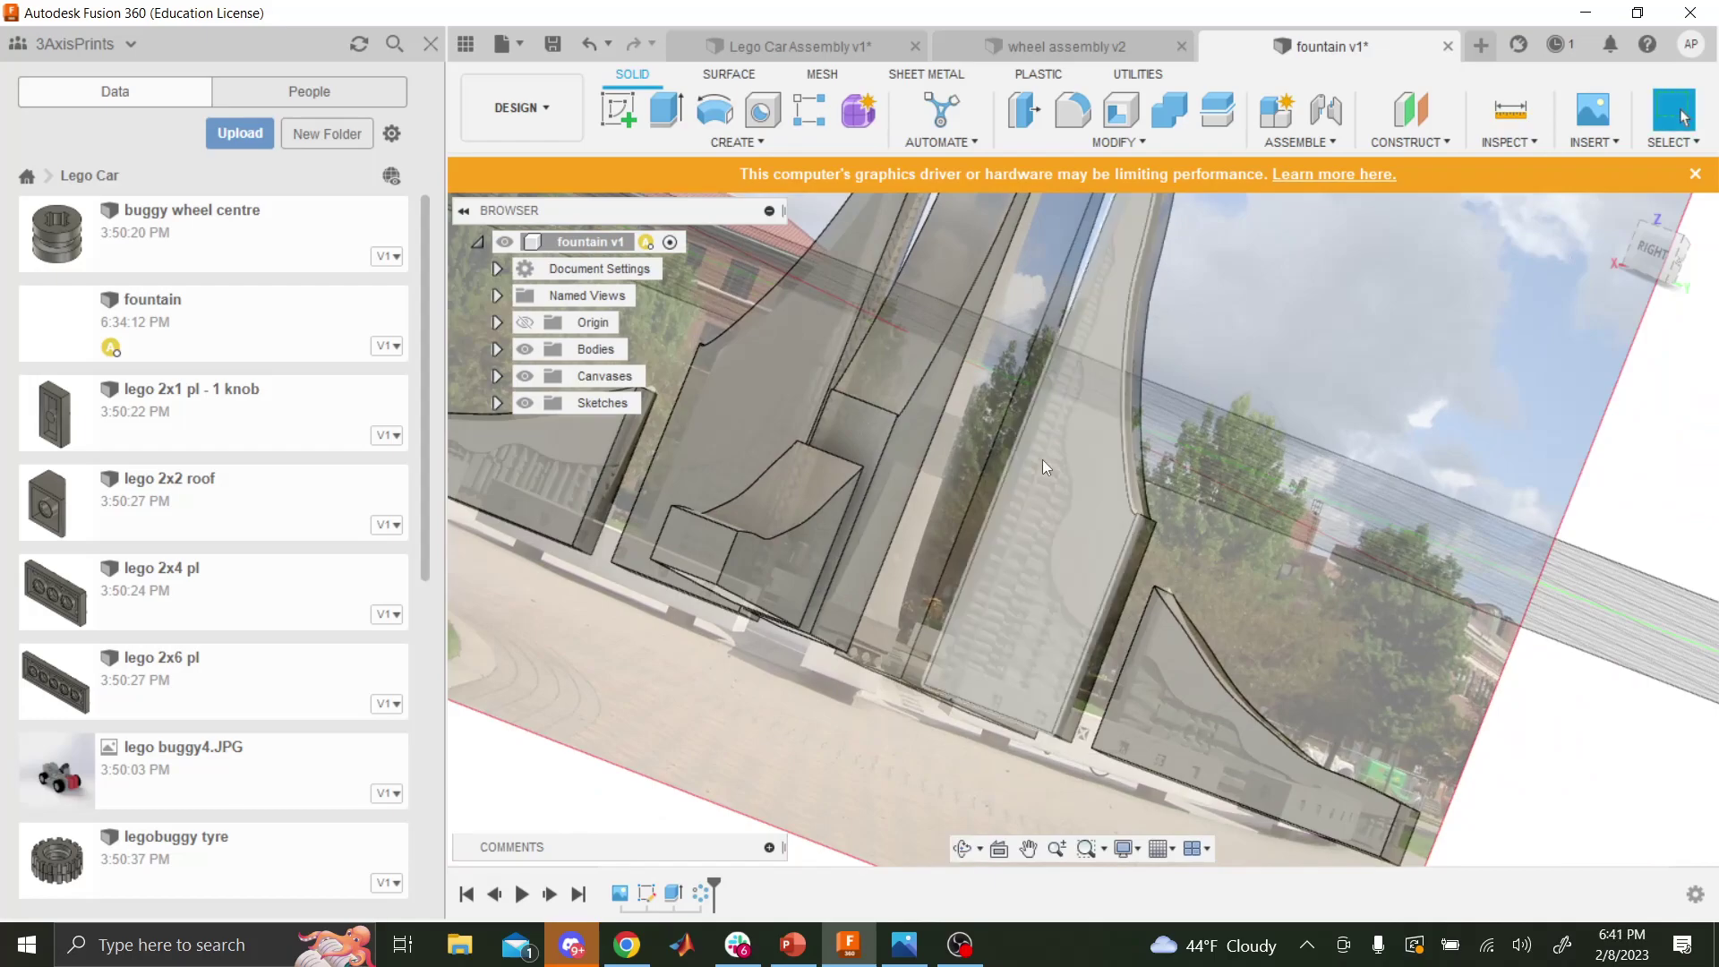
# - Start a sketch on the fin face and draw vertical, base and right-edge lines
pyautogui.click(632, 109)
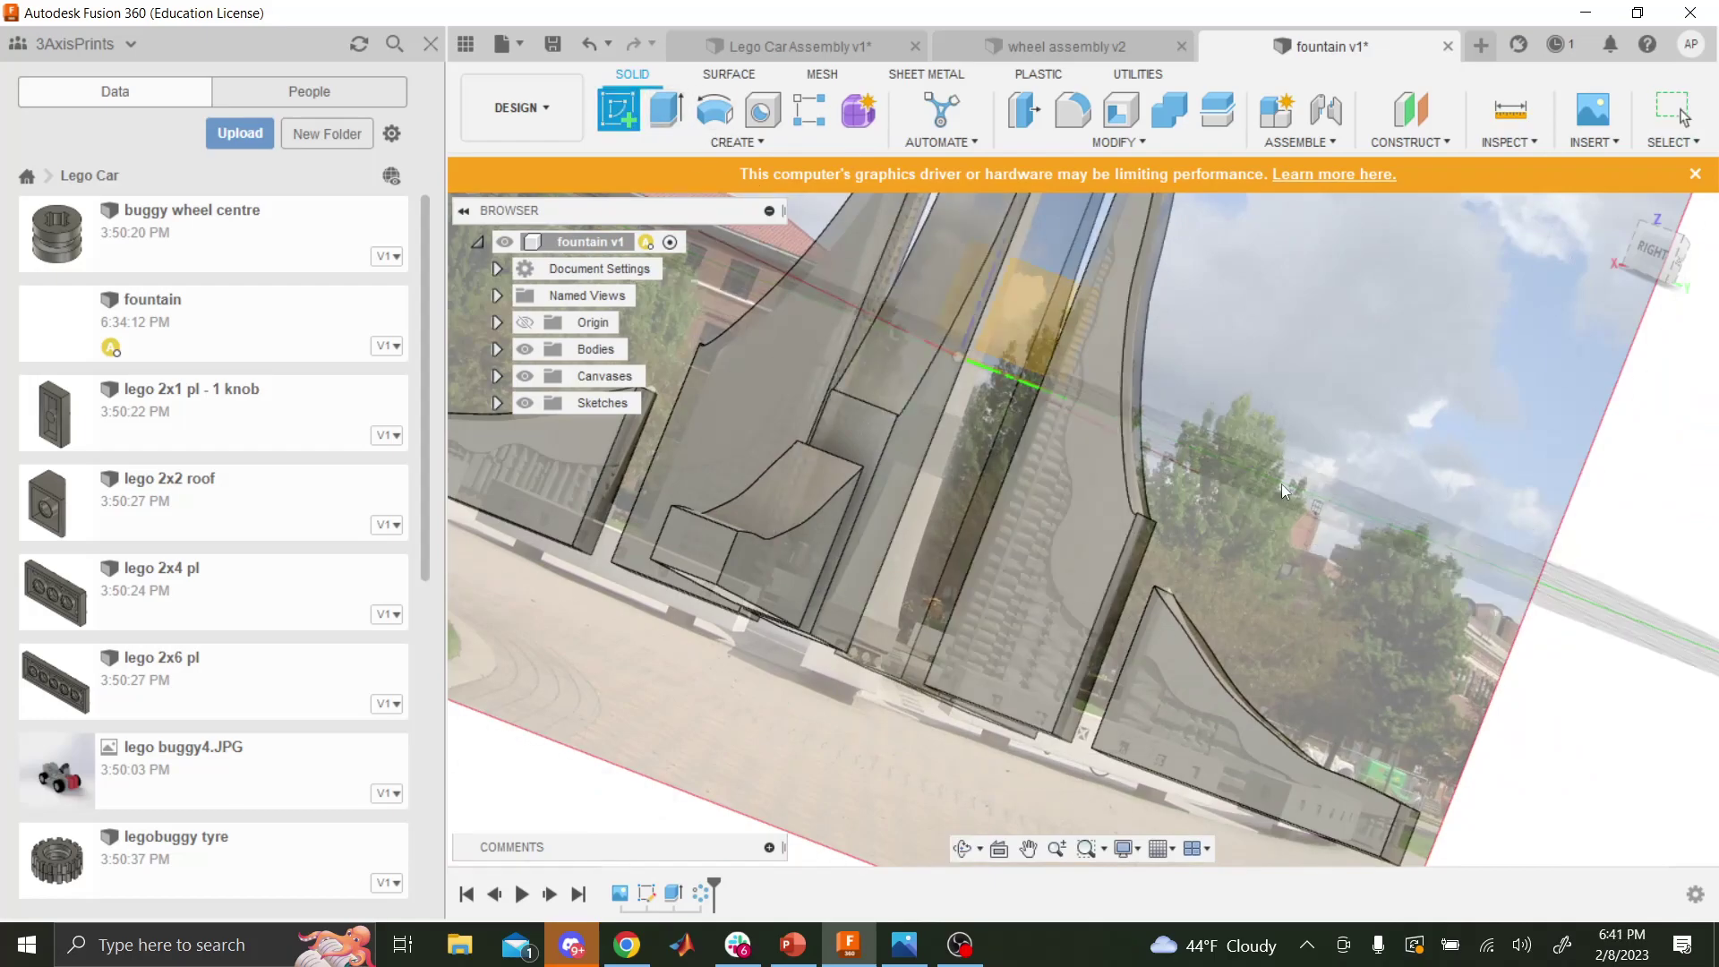
pyautogui.click(1087, 582)
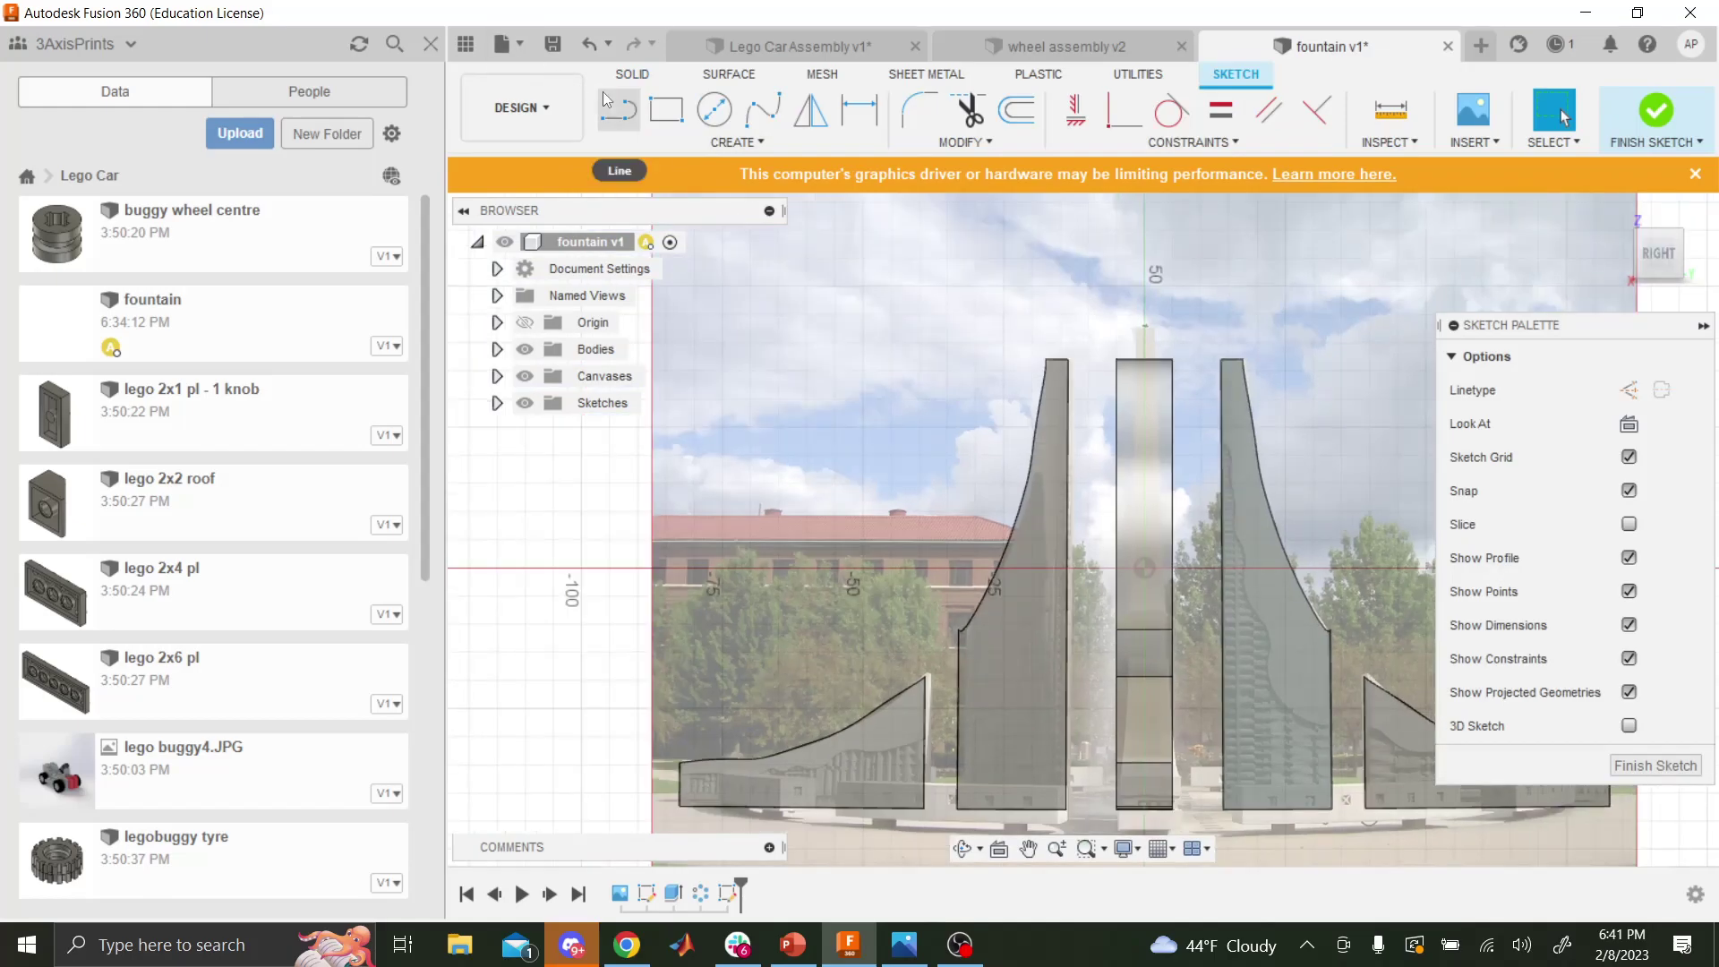
pyautogui.click(606, 96)
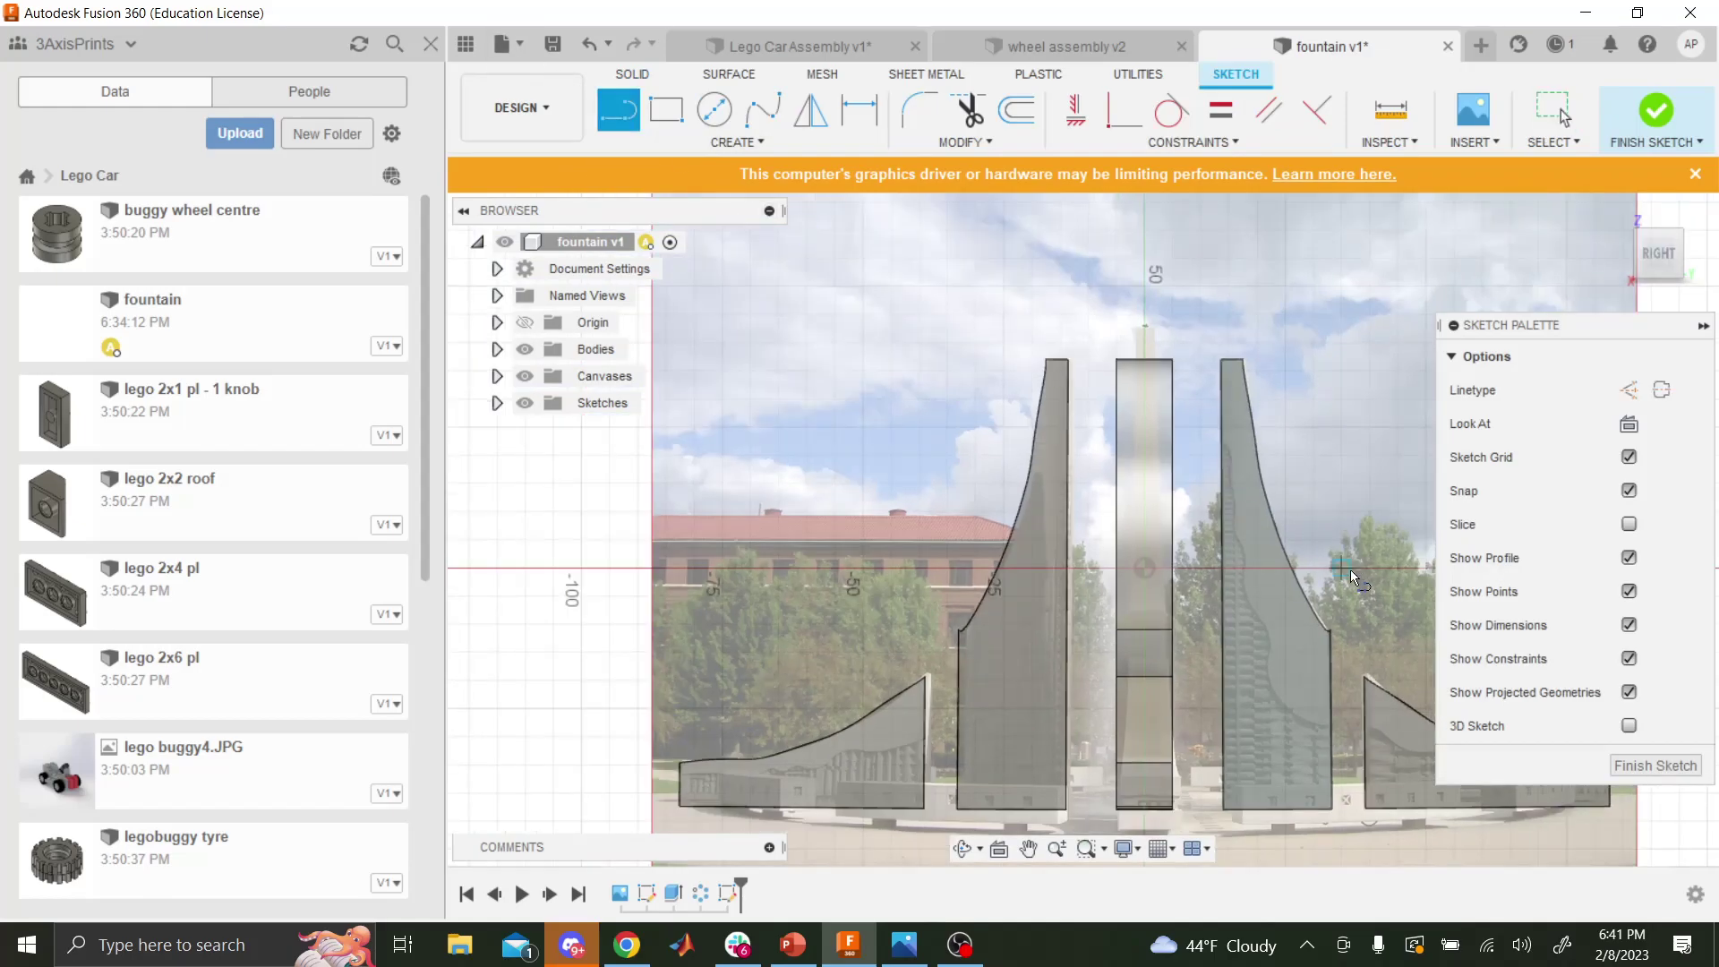
pyautogui.click(1222, 441)
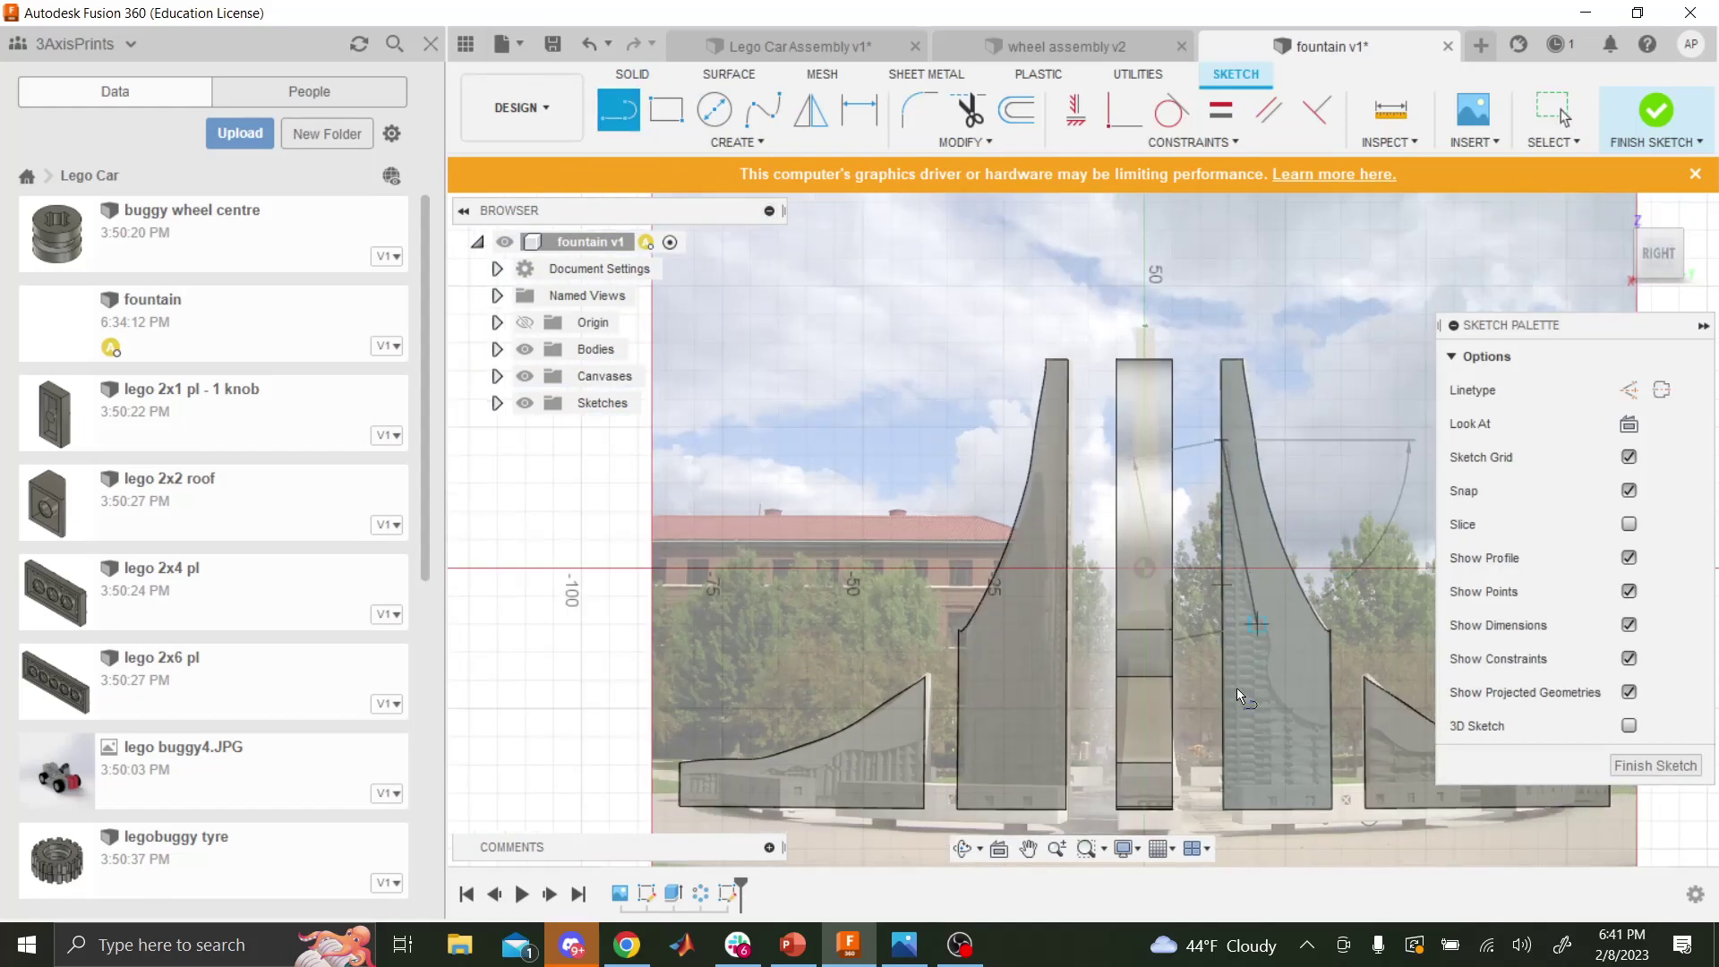
pyautogui.click(1223, 809)
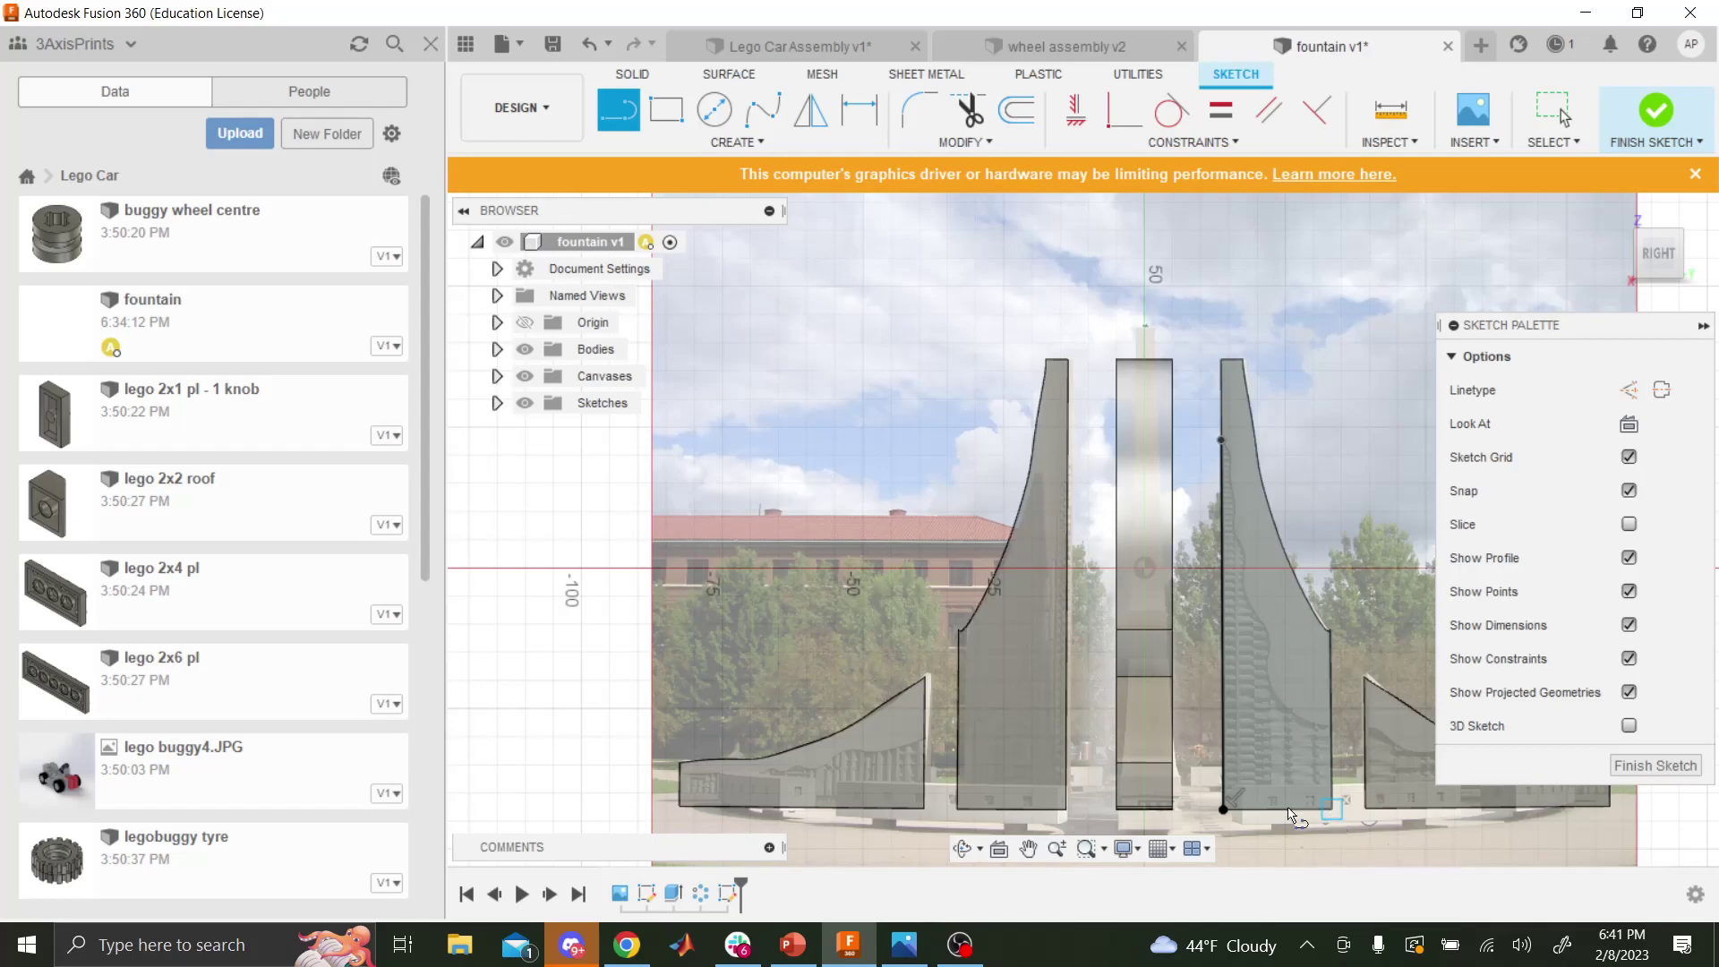
pyautogui.click(1334, 808)
pyautogui.click(1330, 719)
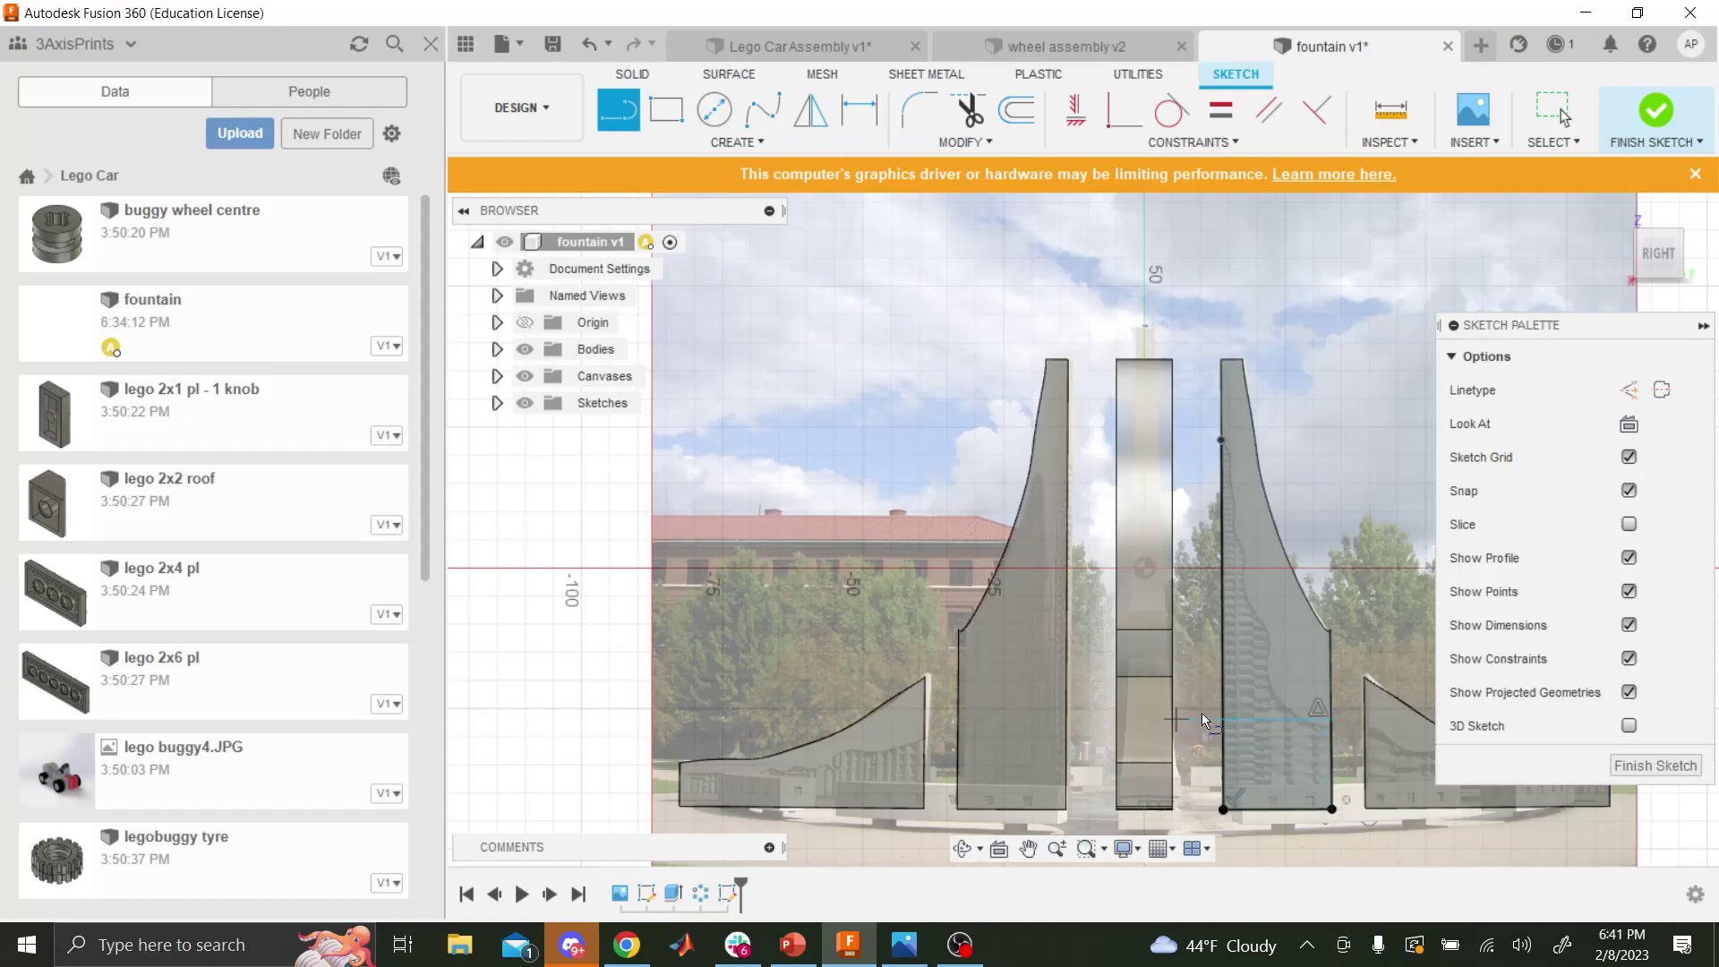
pyautogui.scroll(-2, 1201, 712)
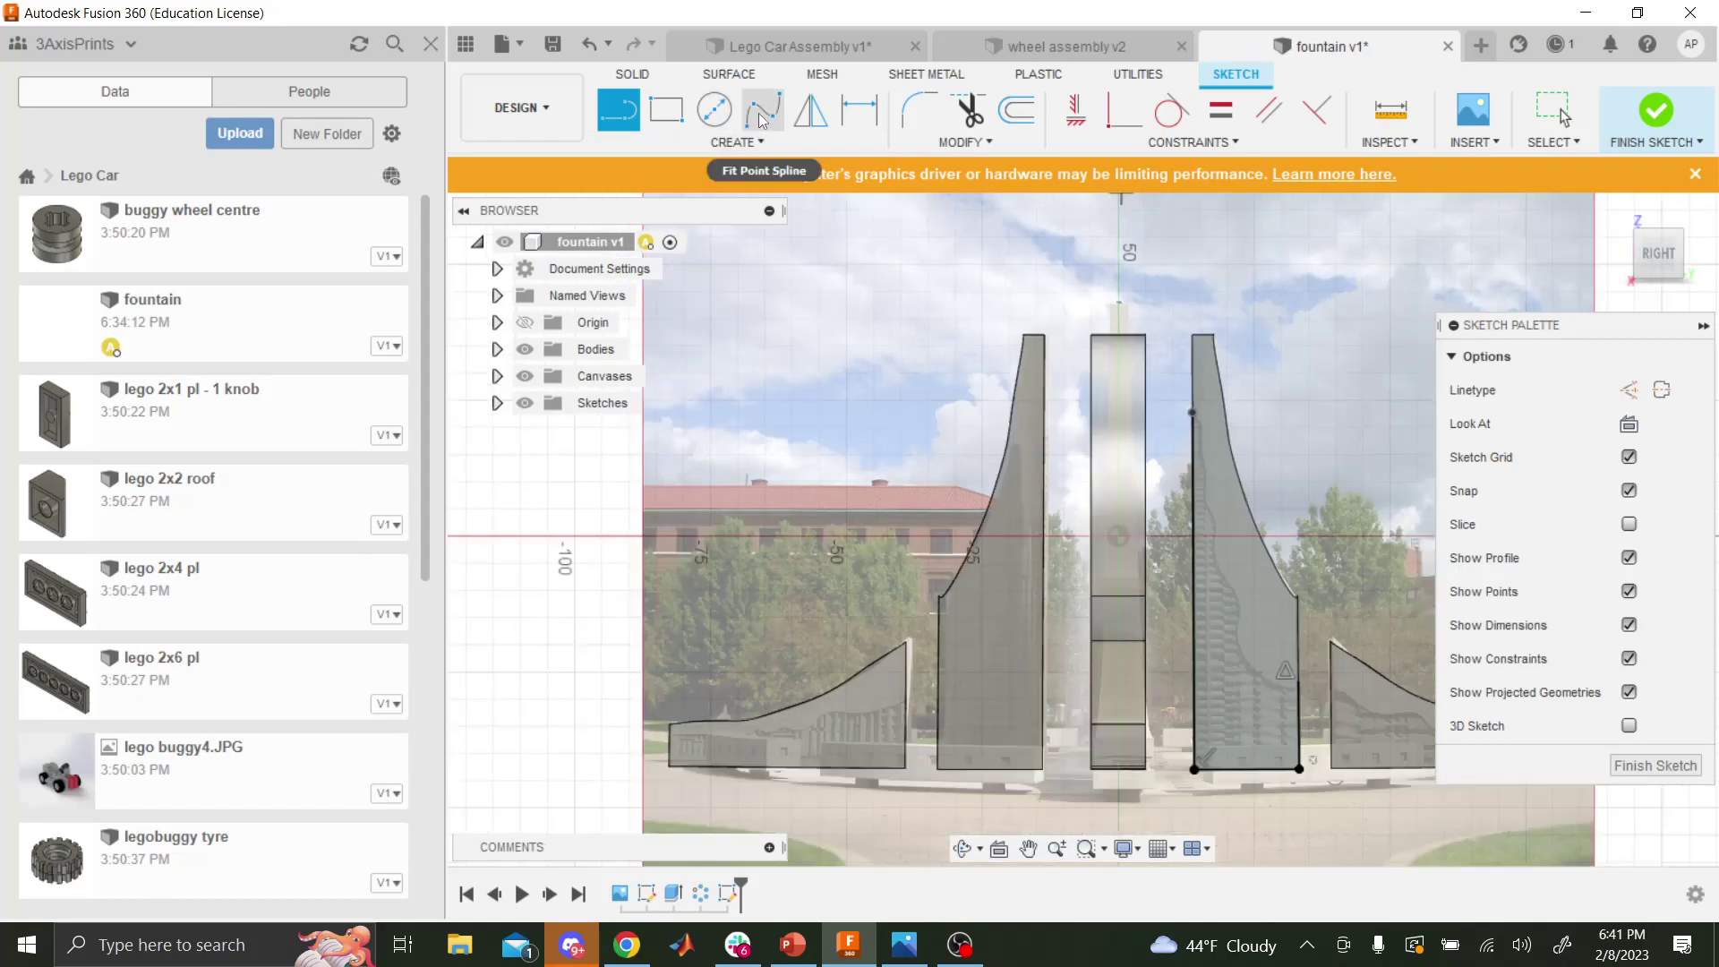
# - Begin a fit-point spline at the fin's top and add wave points down the face
pyautogui.click(761, 116)
pyautogui.scroll(3, 1346, 641)
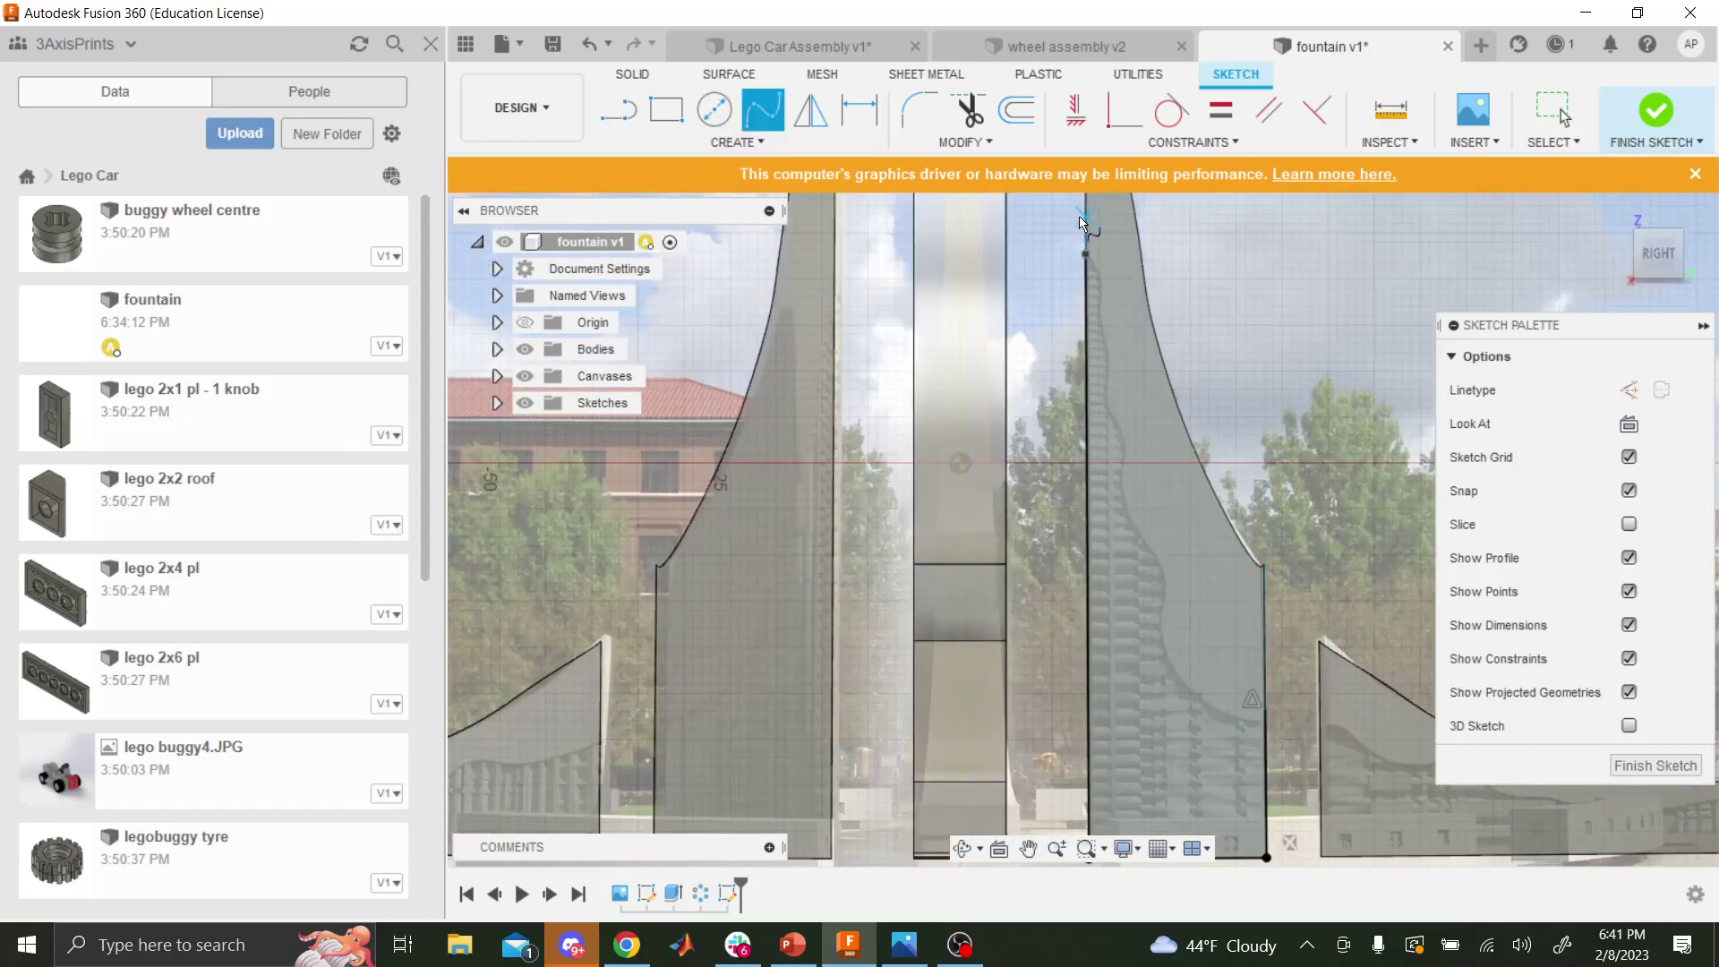
pyautogui.click(1098, 272)
pyautogui.click(1099, 277)
pyautogui.scroll(5, 1108, 353)
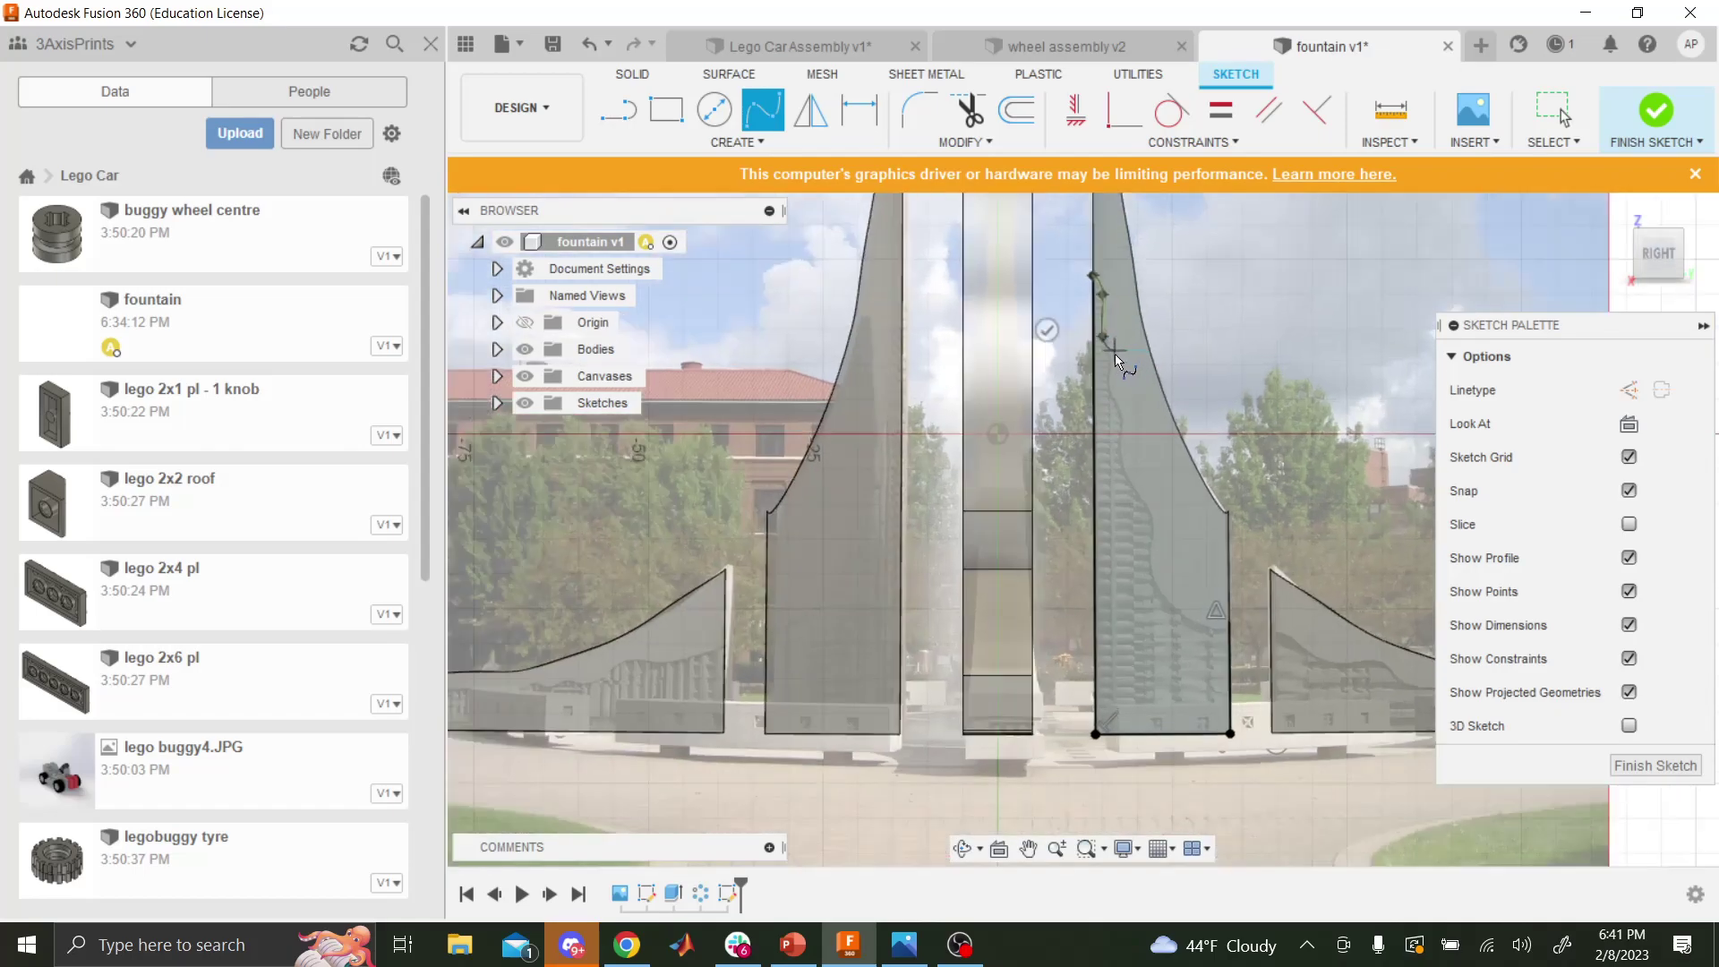
pyautogui.click(1099, 376)
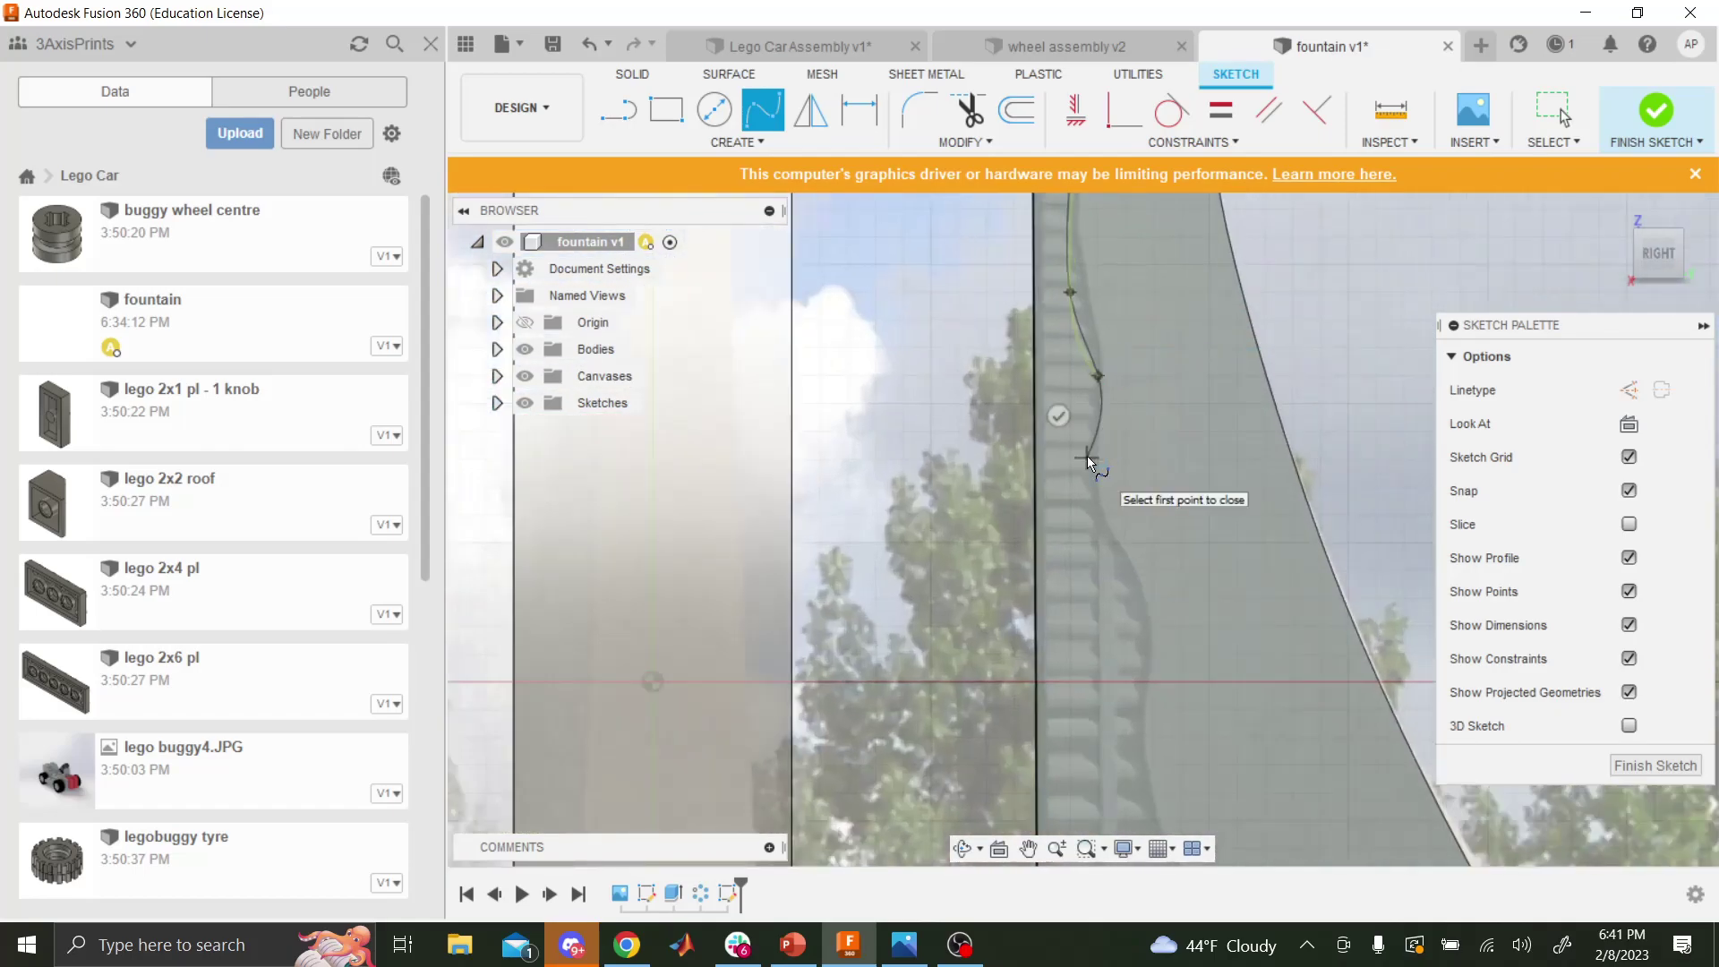
pyautogui.click(1090, 475)
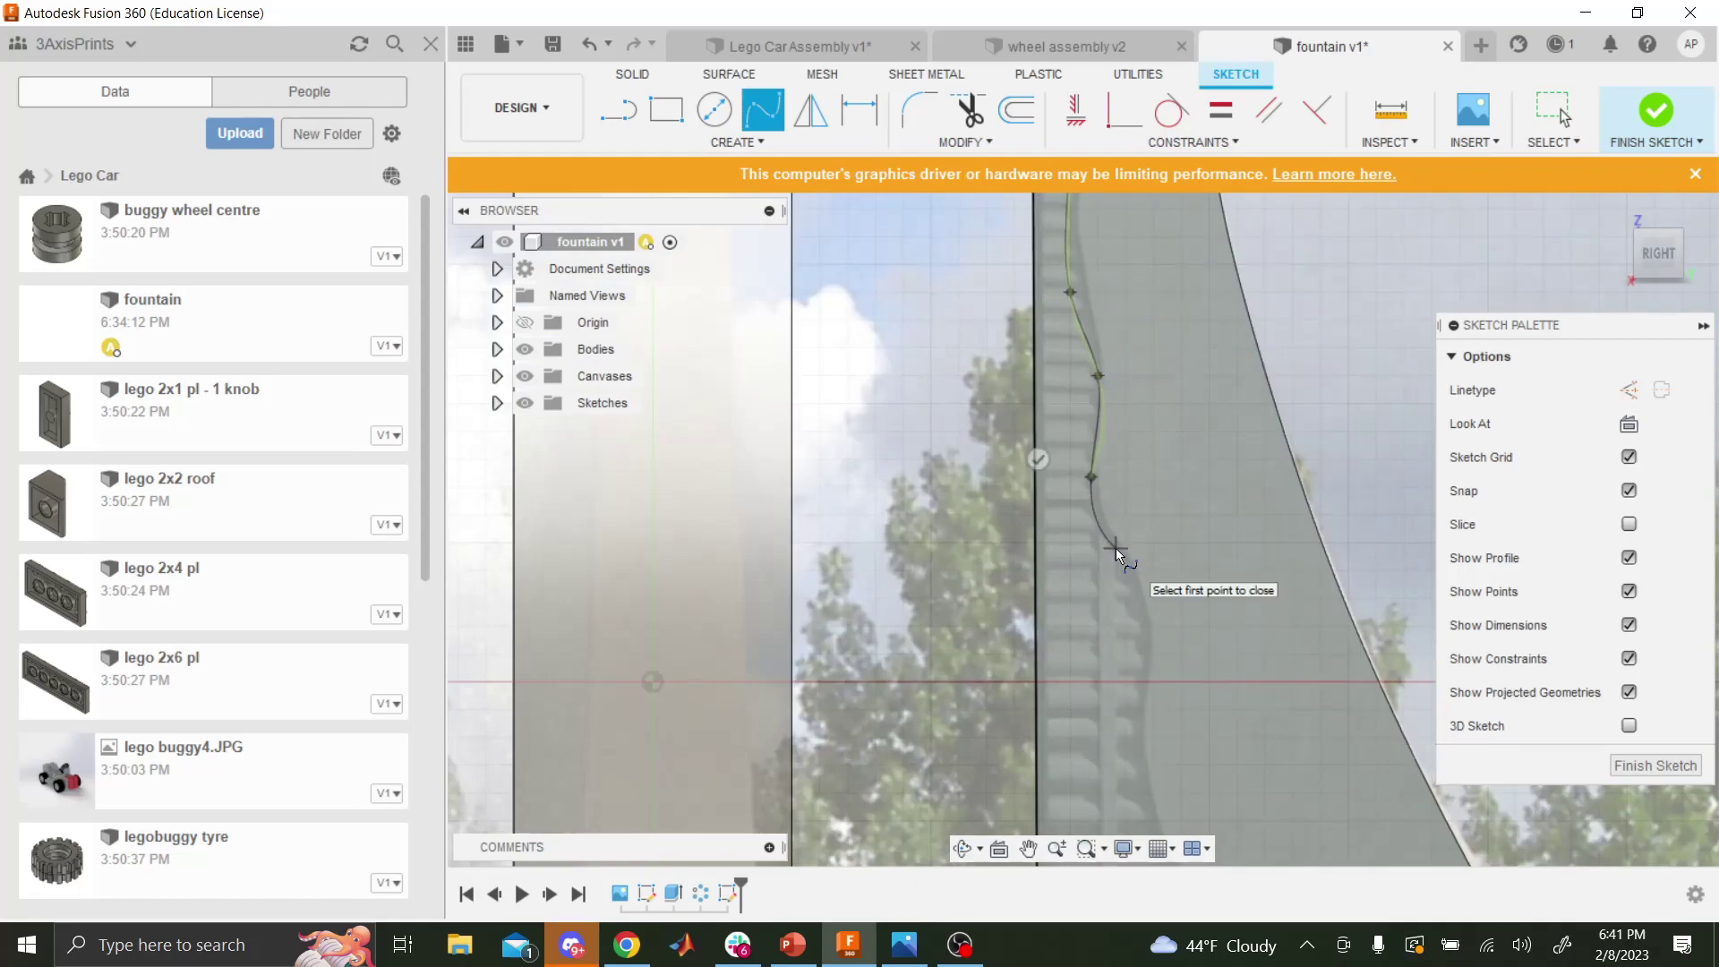
pyautogui.click(1115, 548)
pyautogui.click(1153, 654)
pyautogui.scroll(-5, 1164, 671)
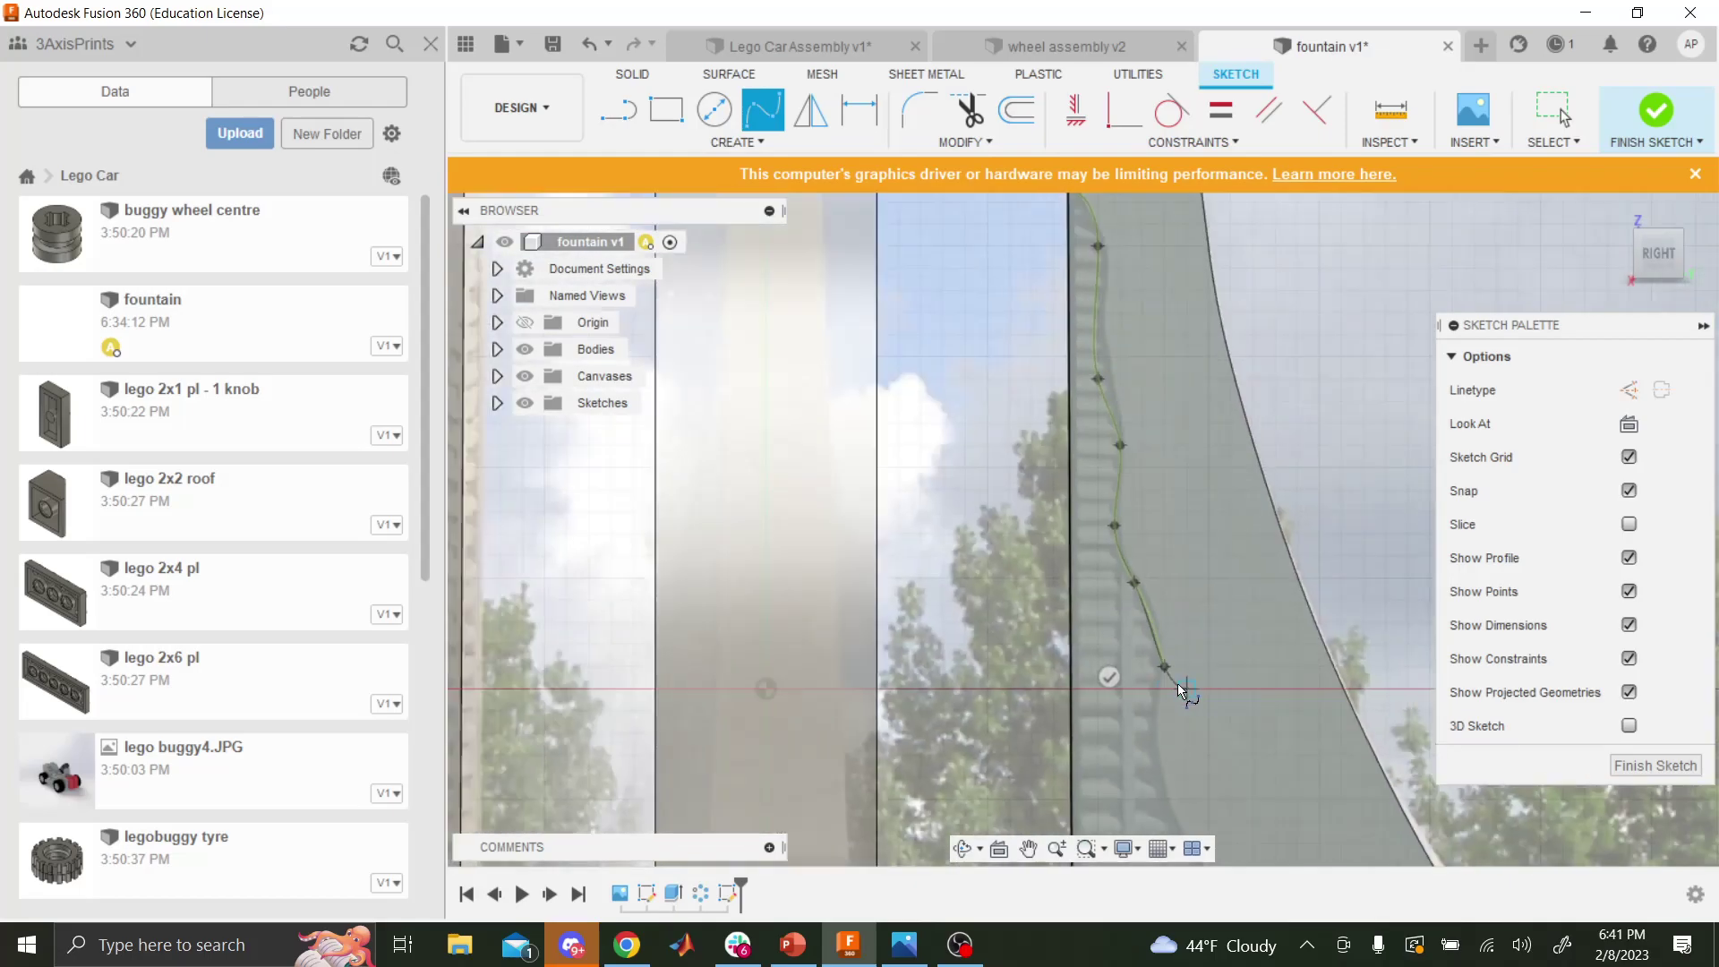
pyautogui.scroll(5, 1199, 792)
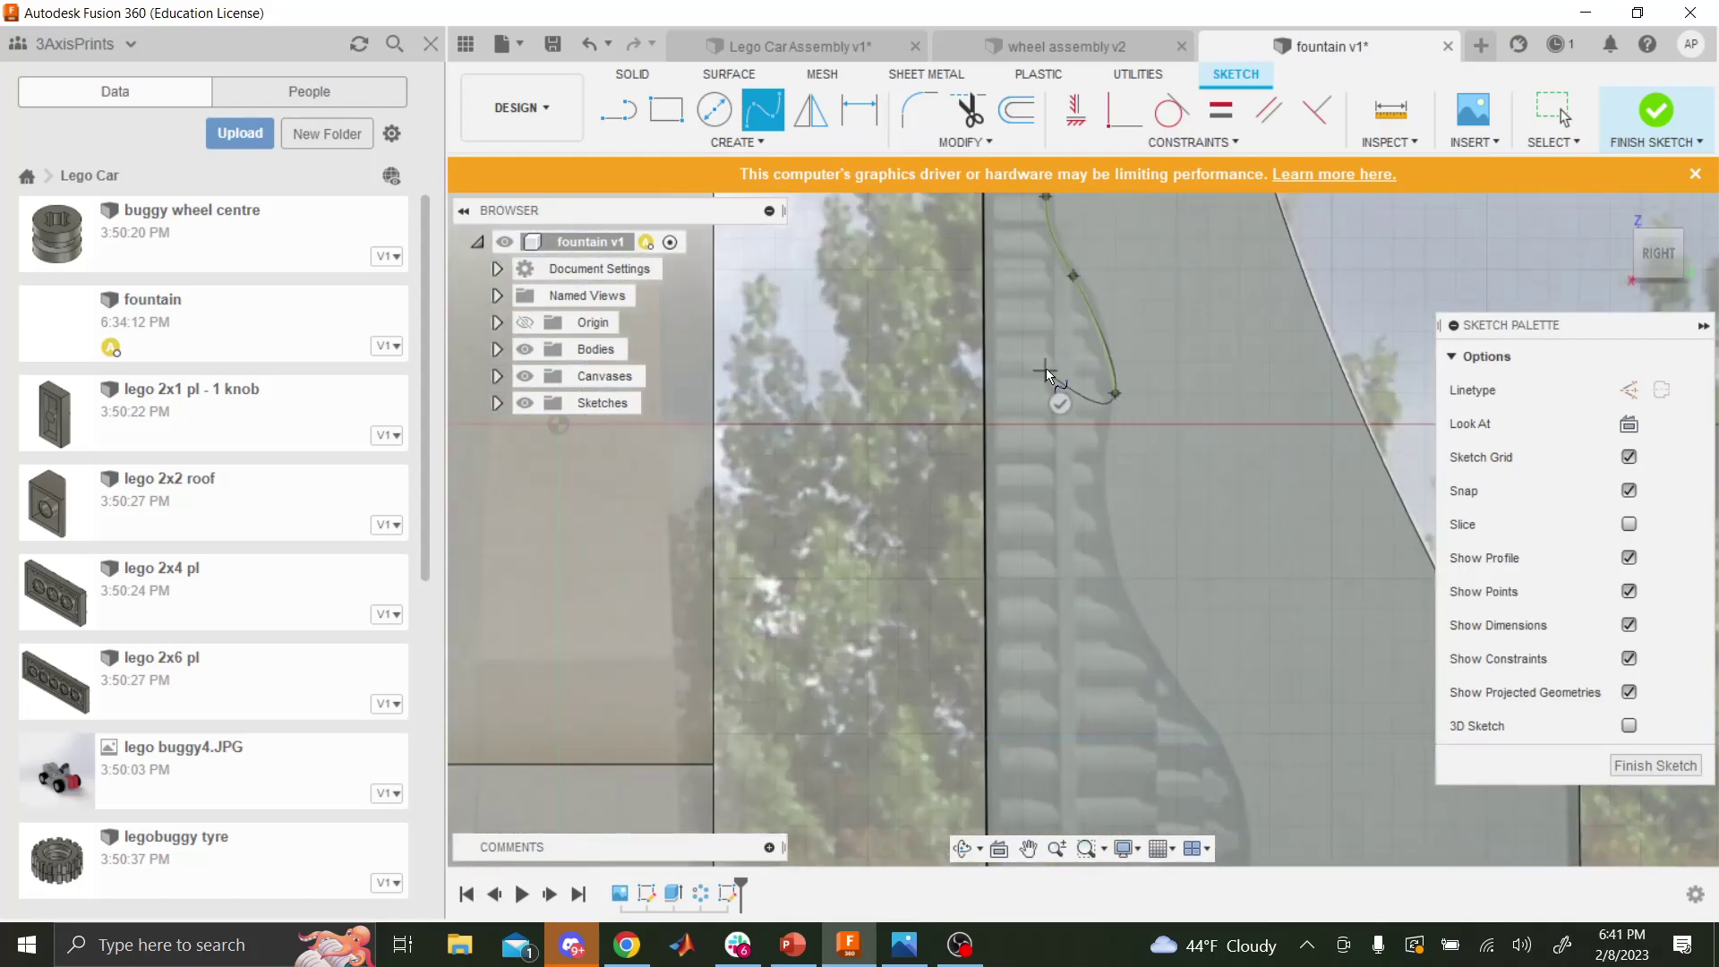
# - Add further fit points extending the wave down toward the fin's base
pyautogui.click(1103, 426)
pyautogui.click(1103, 498)
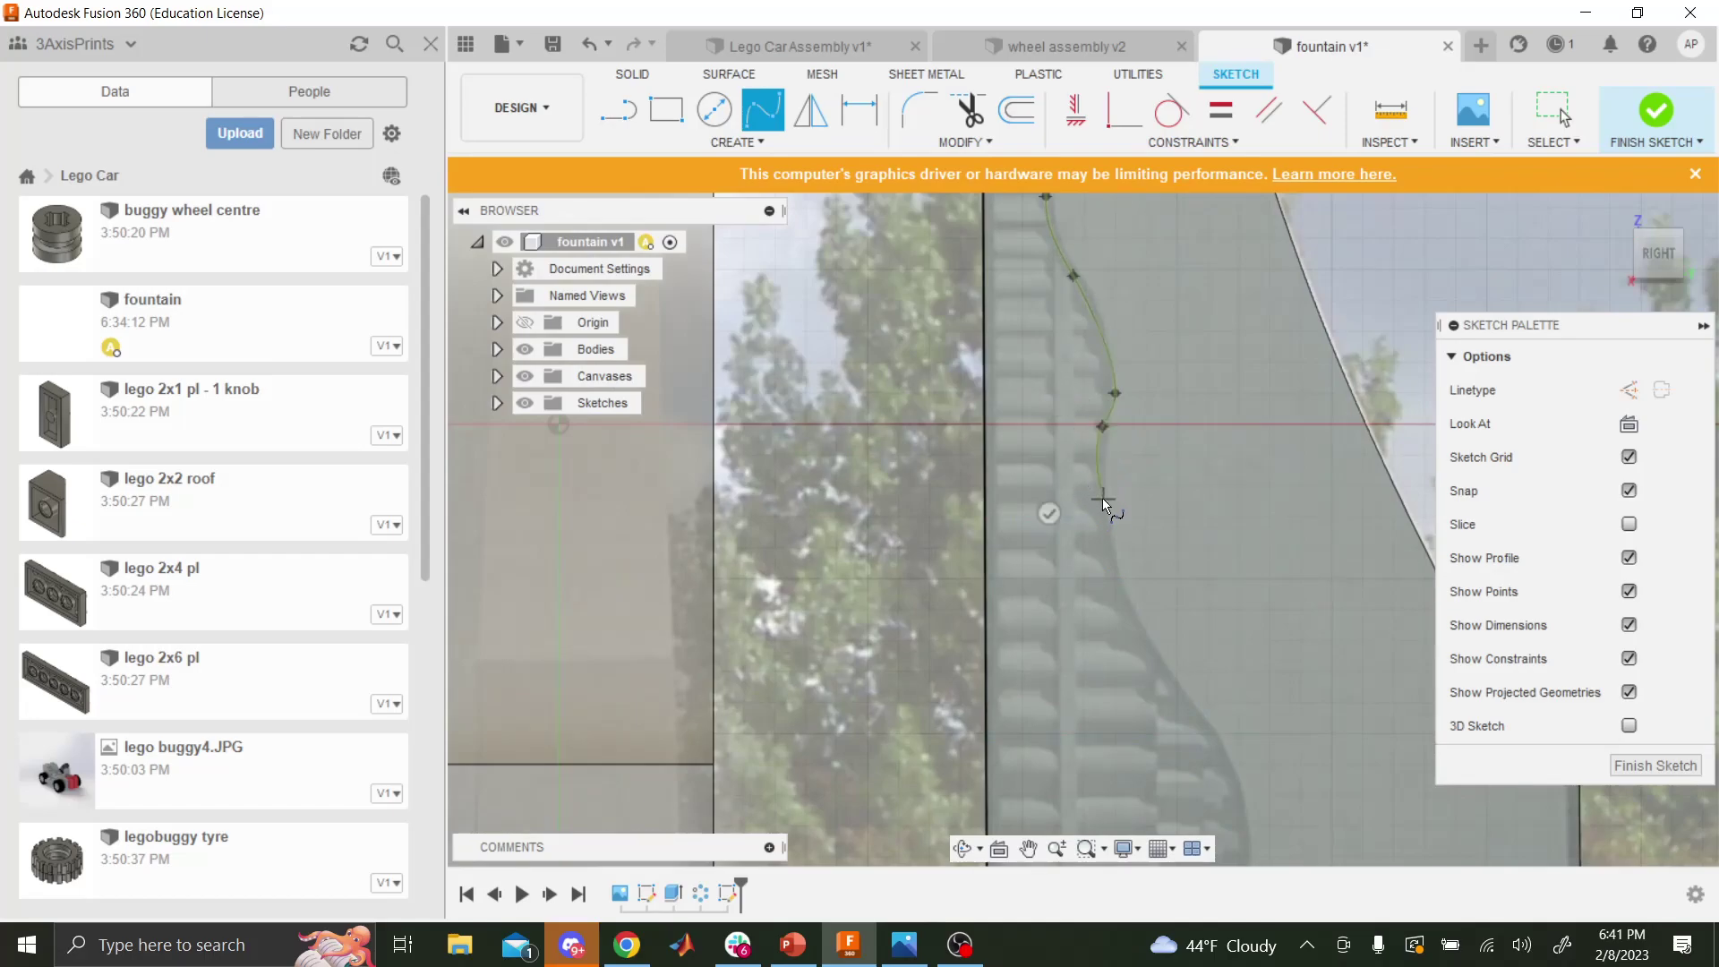
pyautogui.click(1130, 610)
pyautogui.click(1198, 712)
pyautogui.scroll(3, 1209, 725)
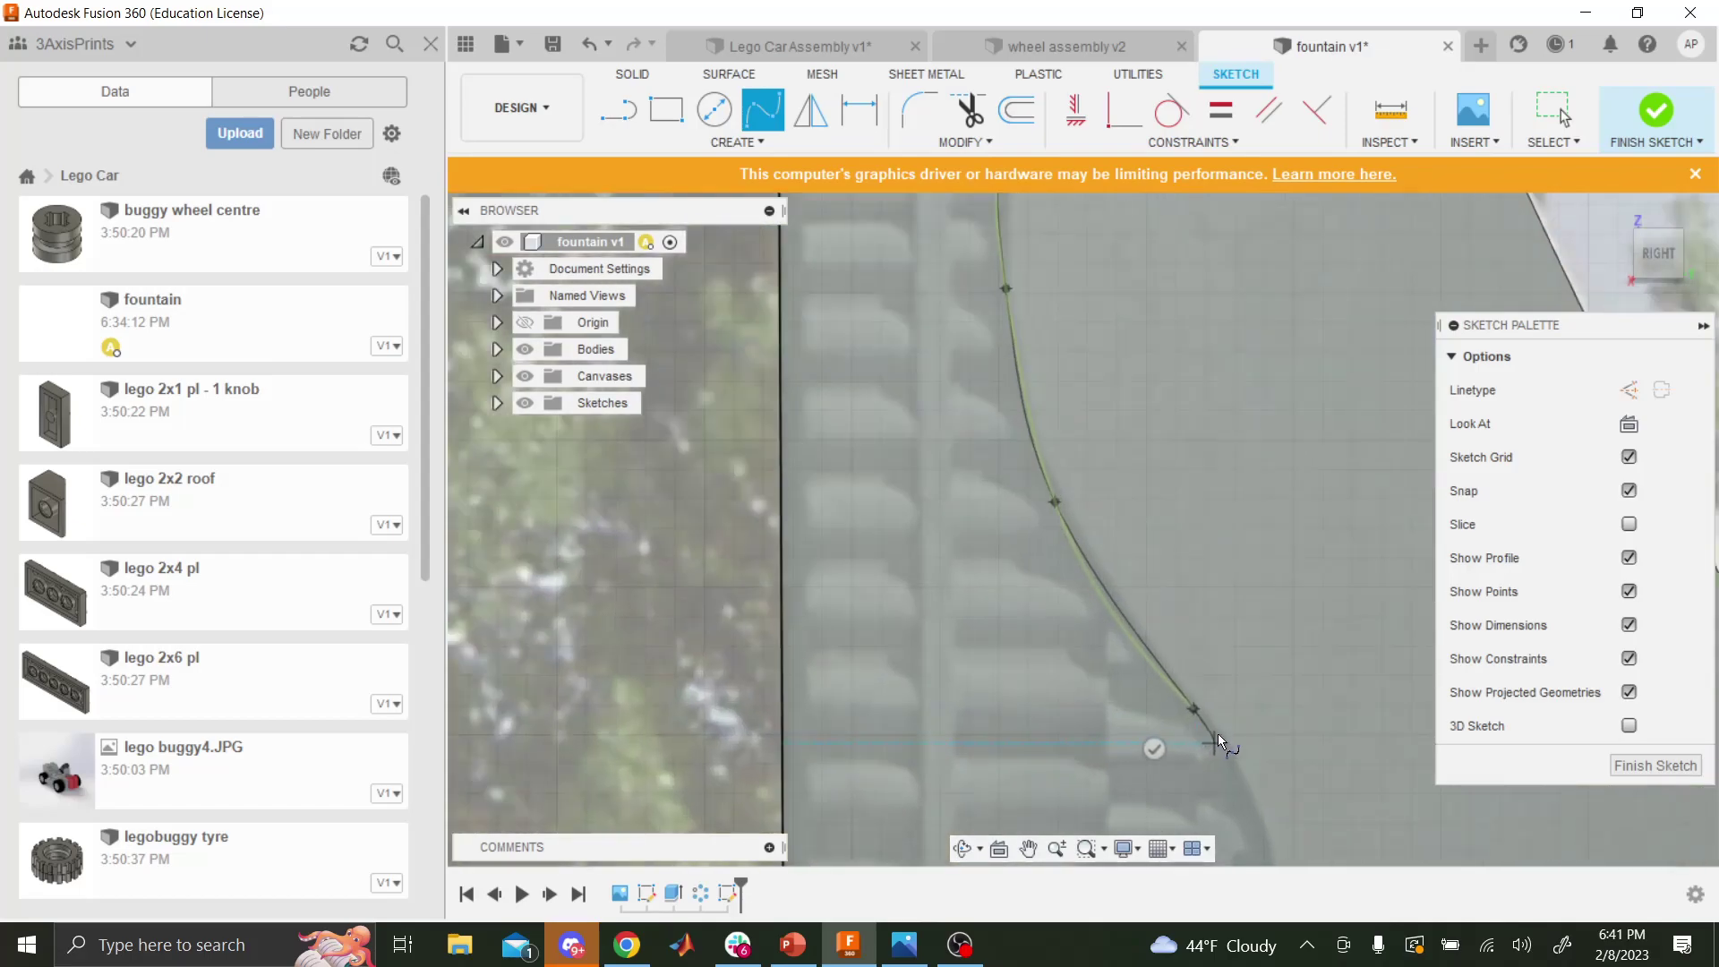
pyautogui.scroll(-5, 1218, 734)
# - Continue the wave to the fin's right edge and close the spline at its start
pyautogui.click(963, 848)
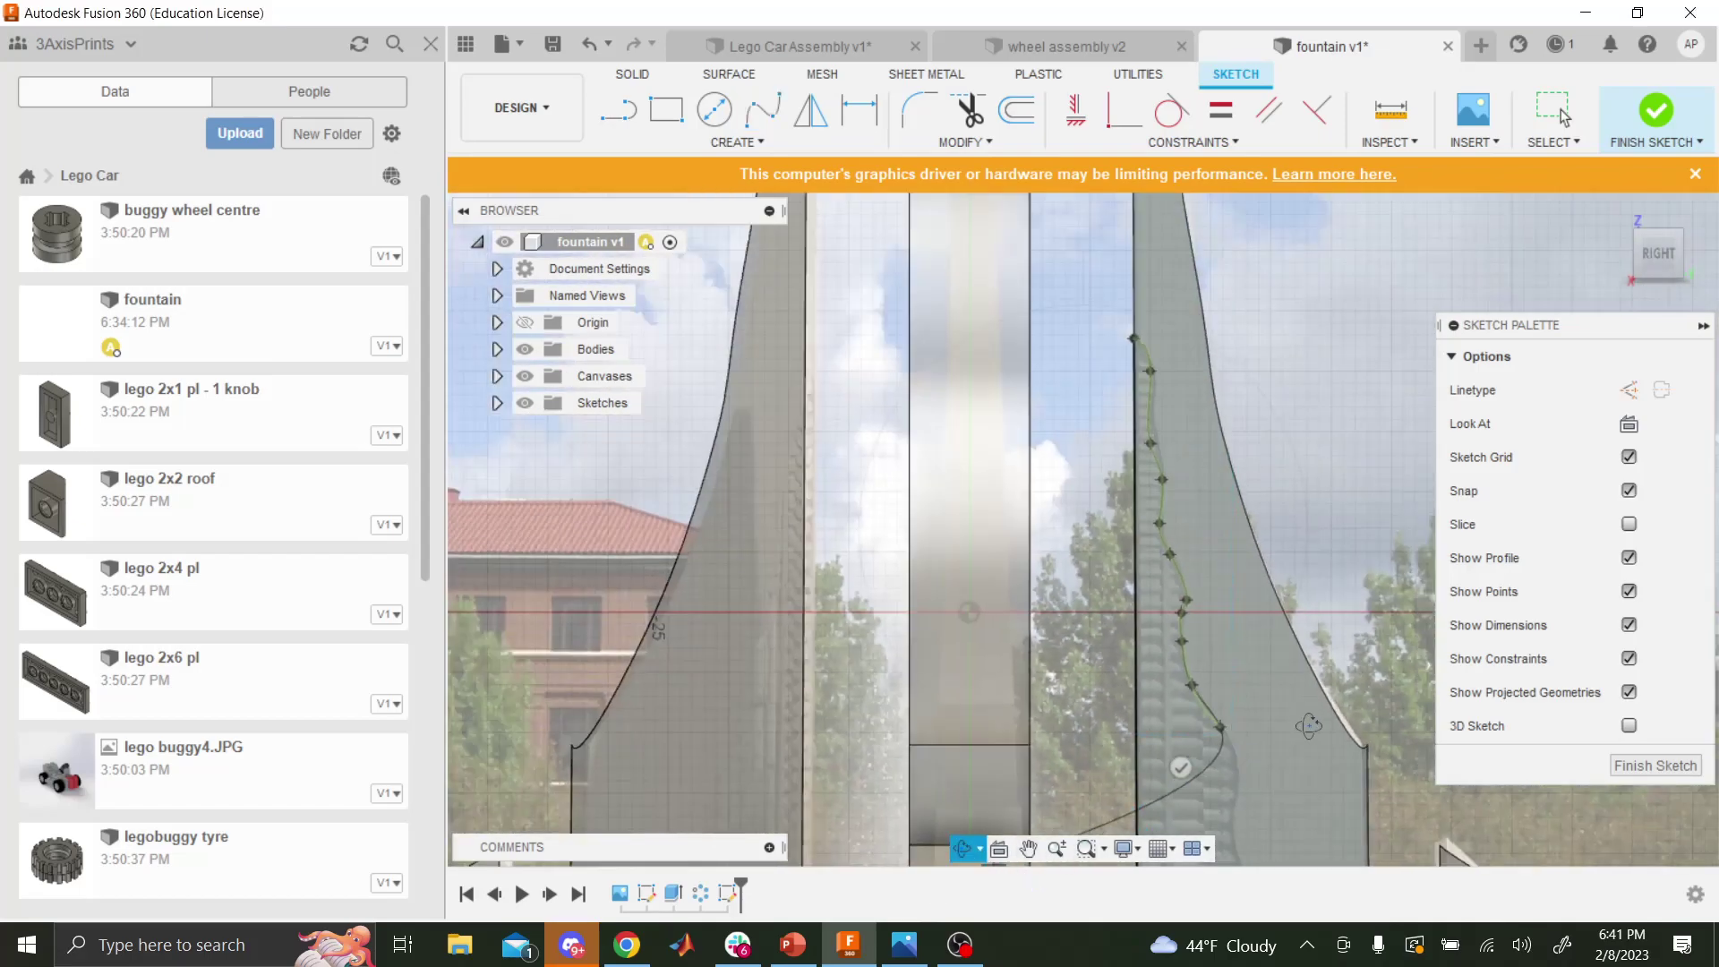
pyautogui.moveTo(1308, 726)
pyautogui.mouseDown()
pyautogui.moveTo(1113, 601)
pyautogui.moveTo(1187, 618)
pyautogui.mouseUp()
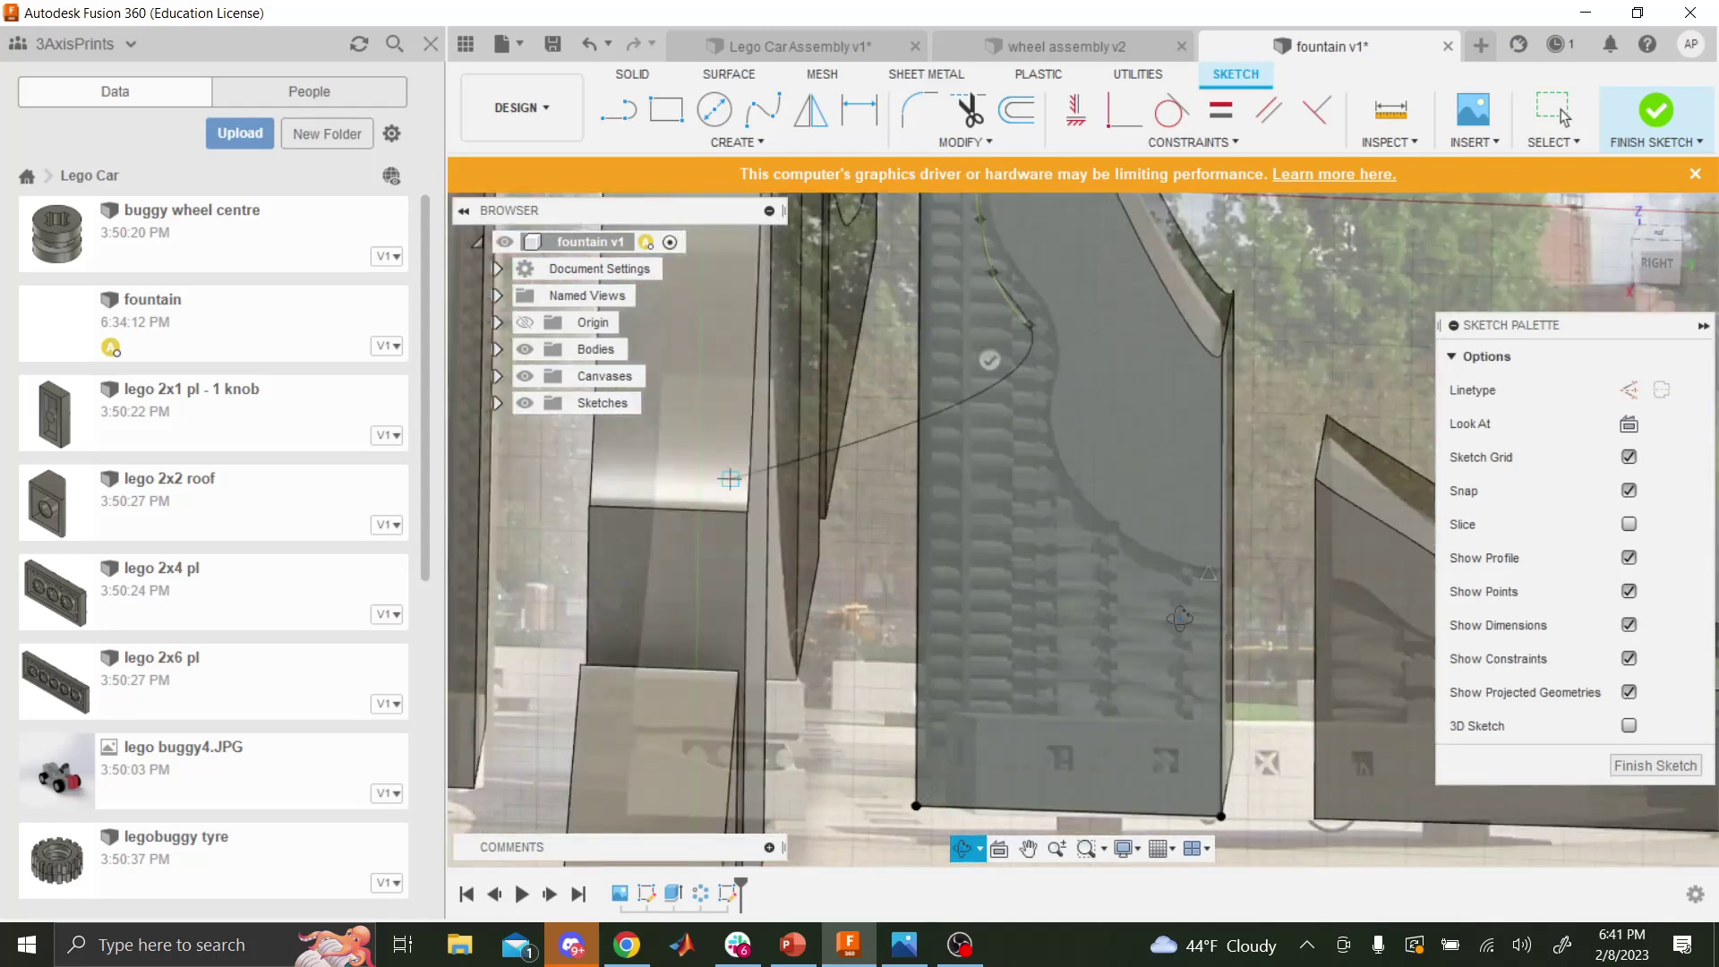
pyautogui.press('Escape')
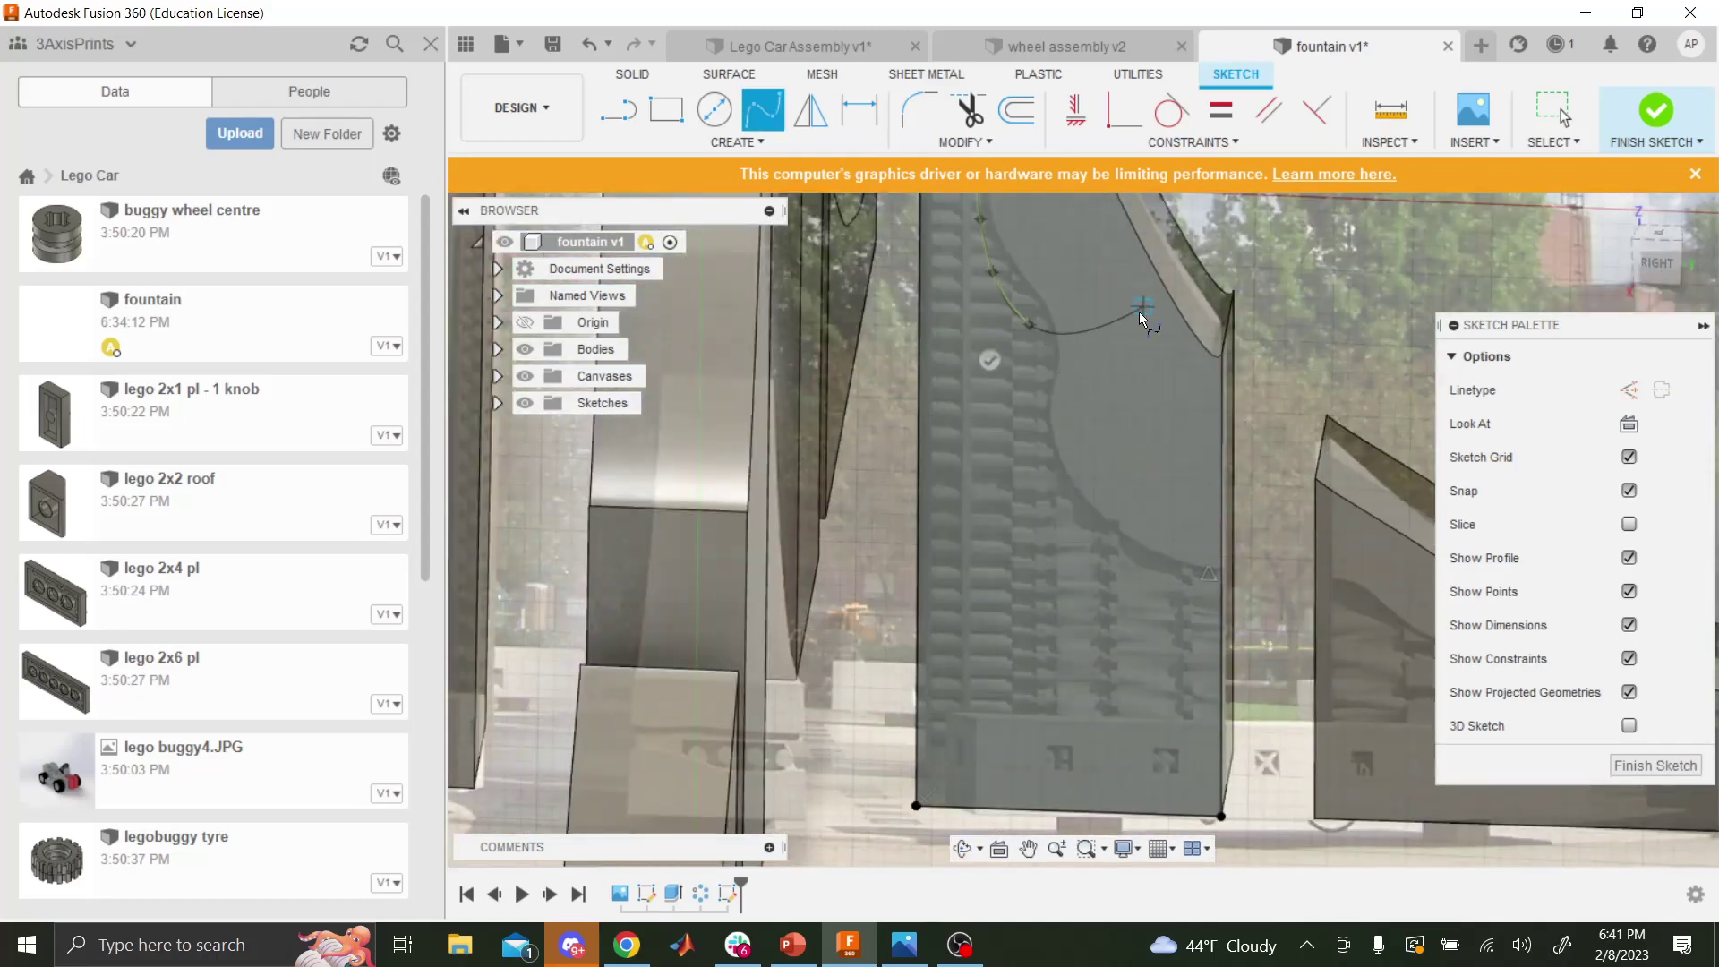
pyautogui.click(963, 847)
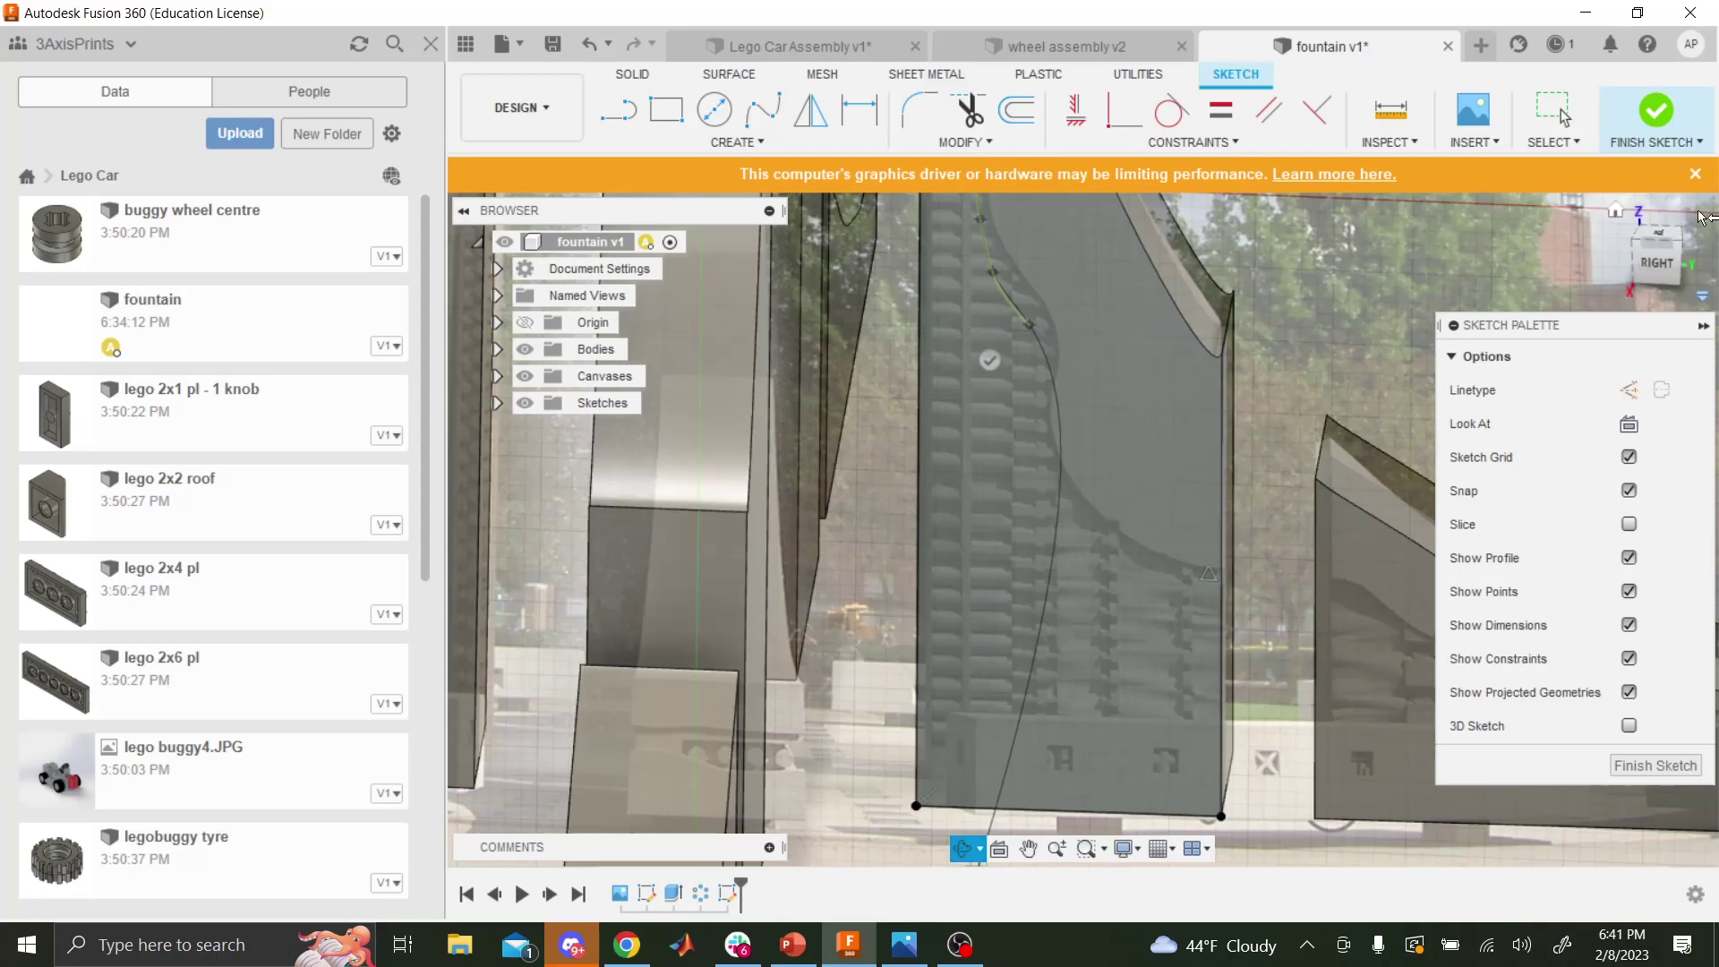
pyautogui.click(1658, 269)
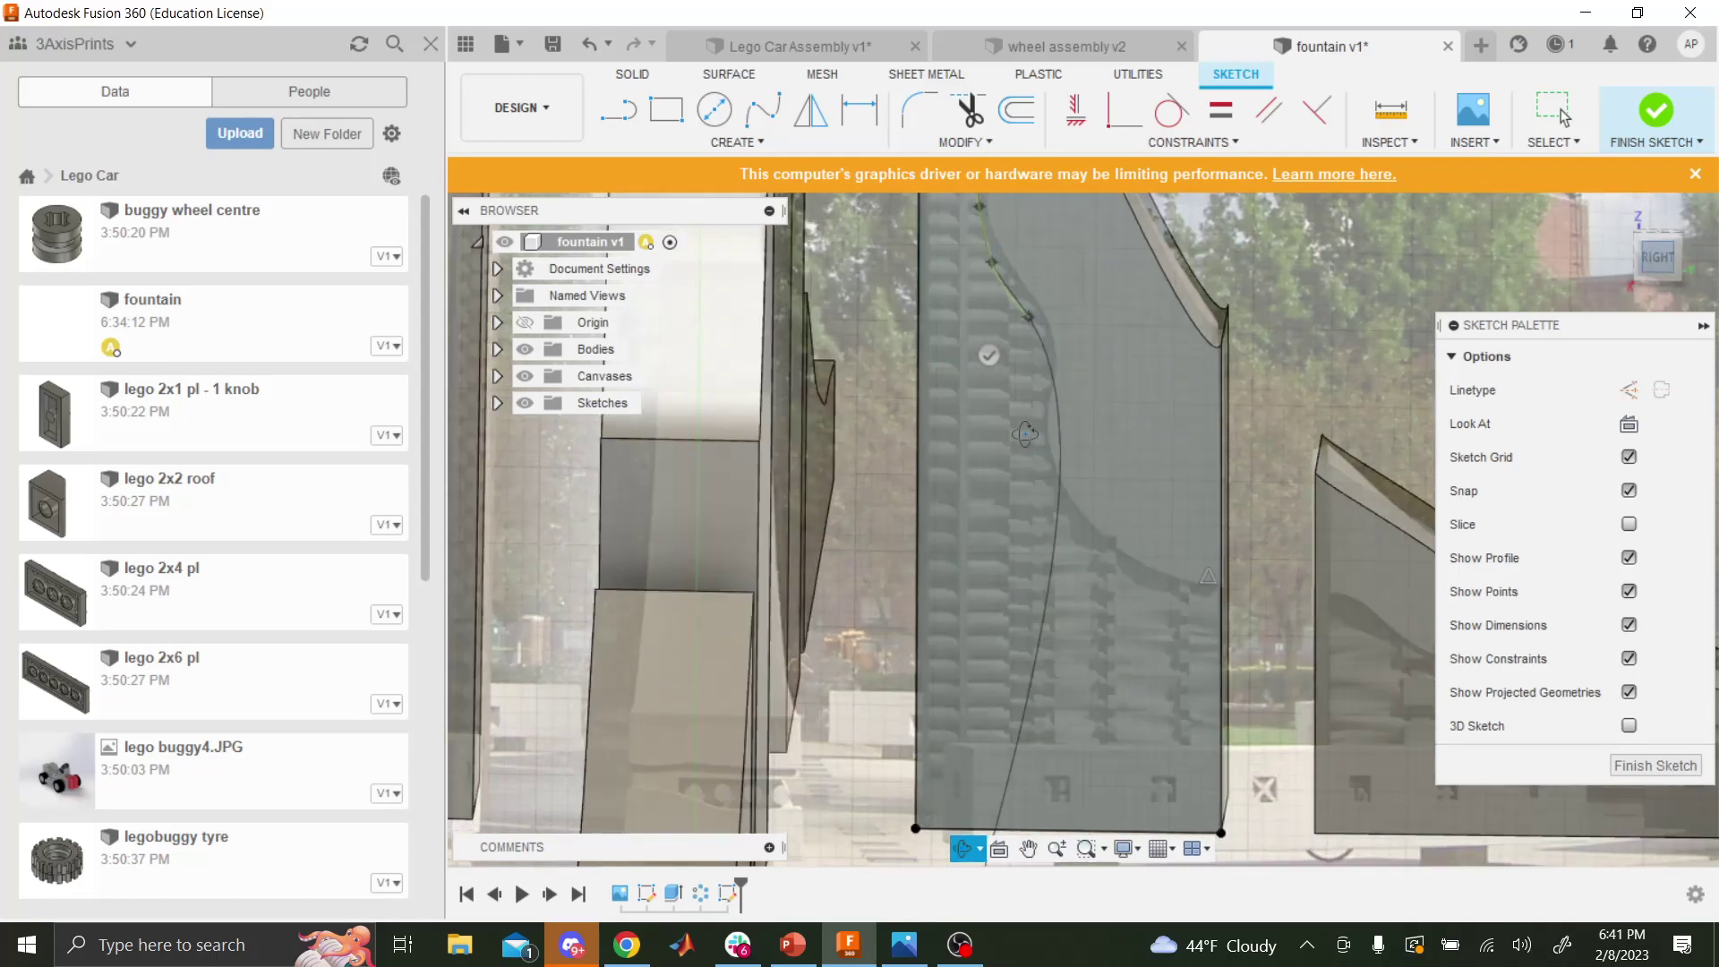
pyautogui.scroll(3, 1057, 399)
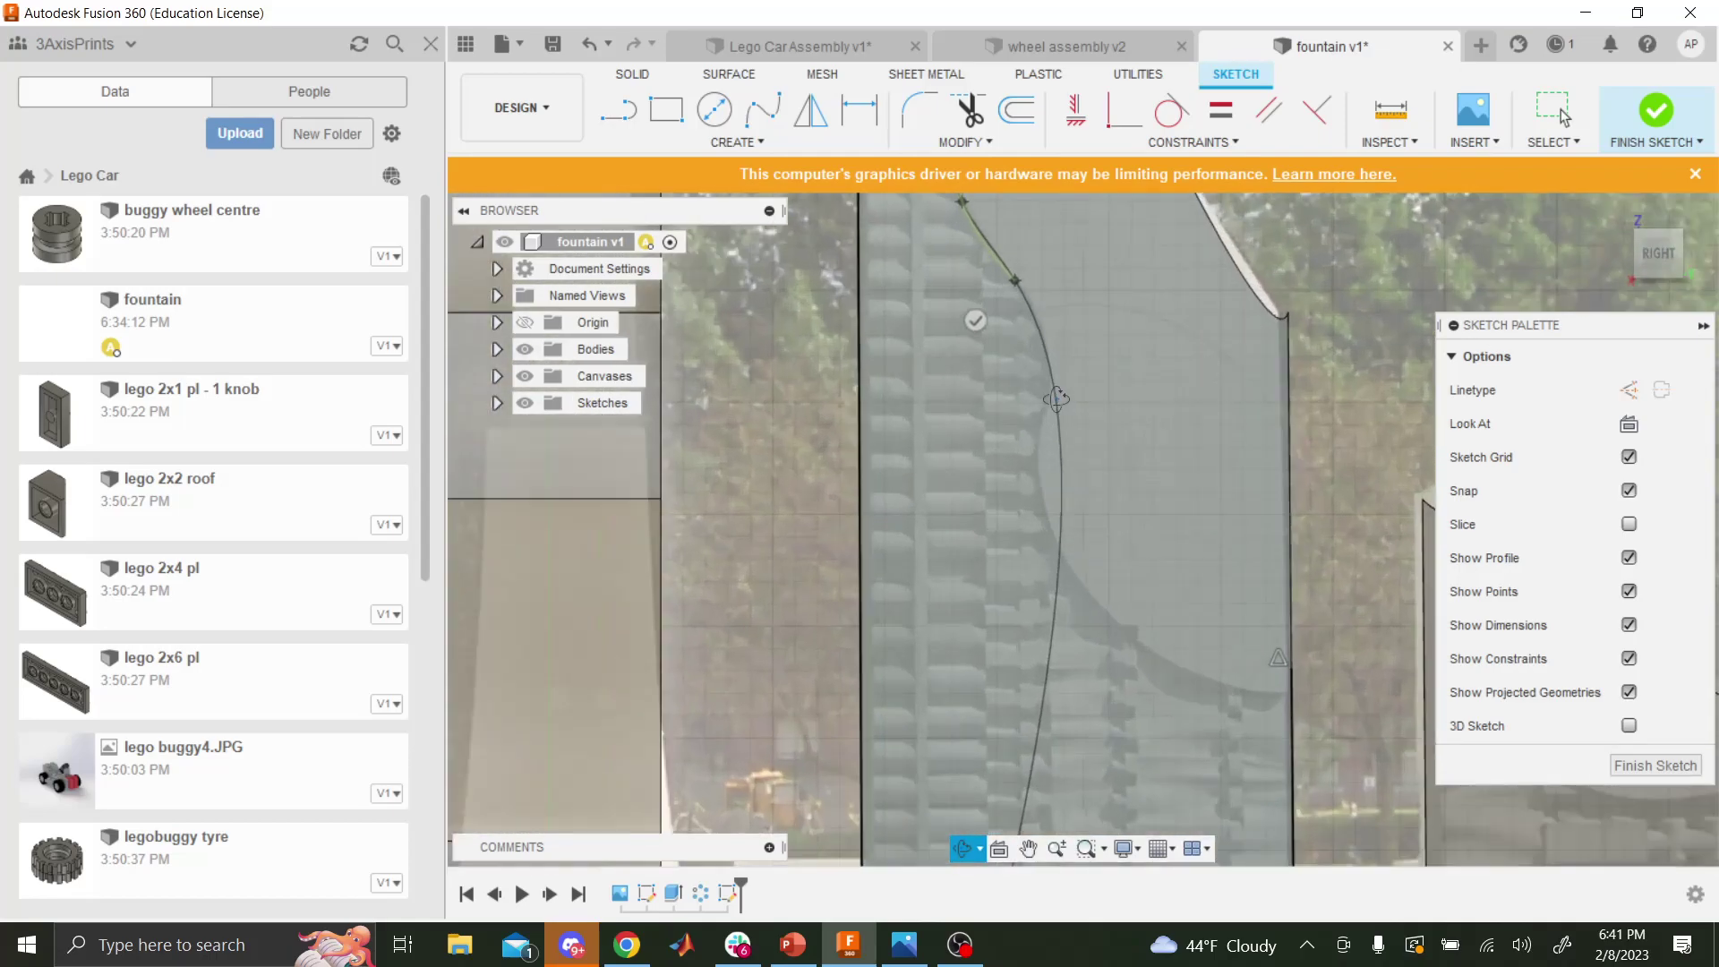
pyautogui.press('Return')
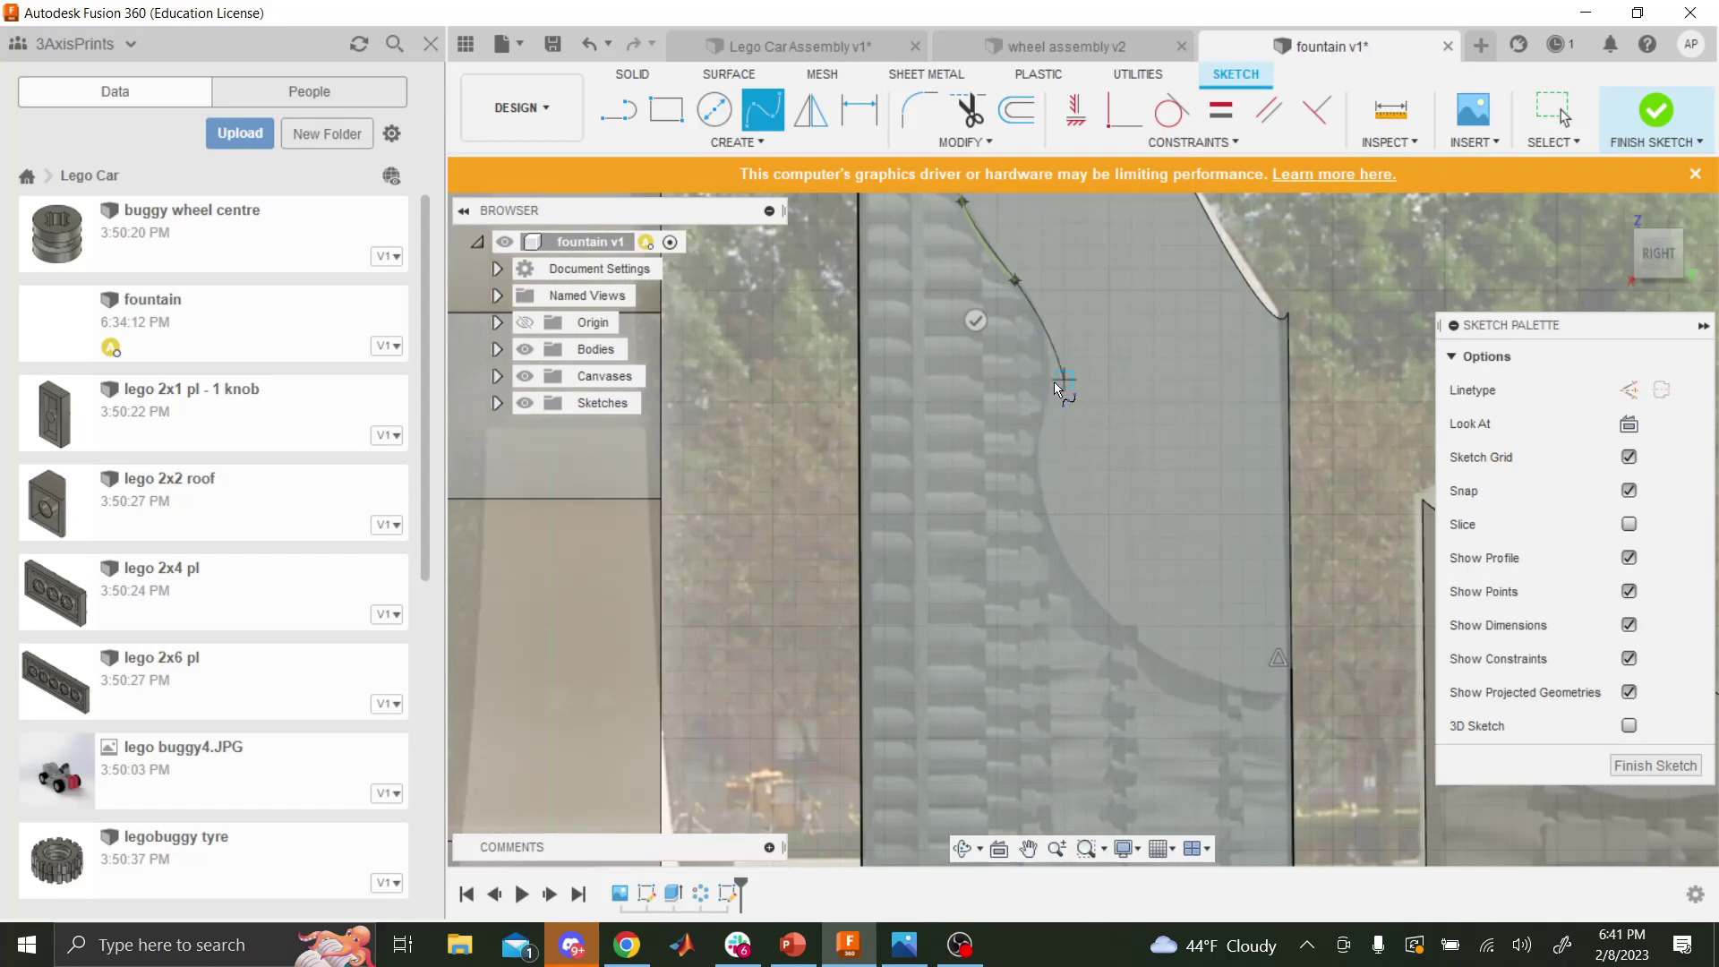
pyautogui.click(1046, 392)
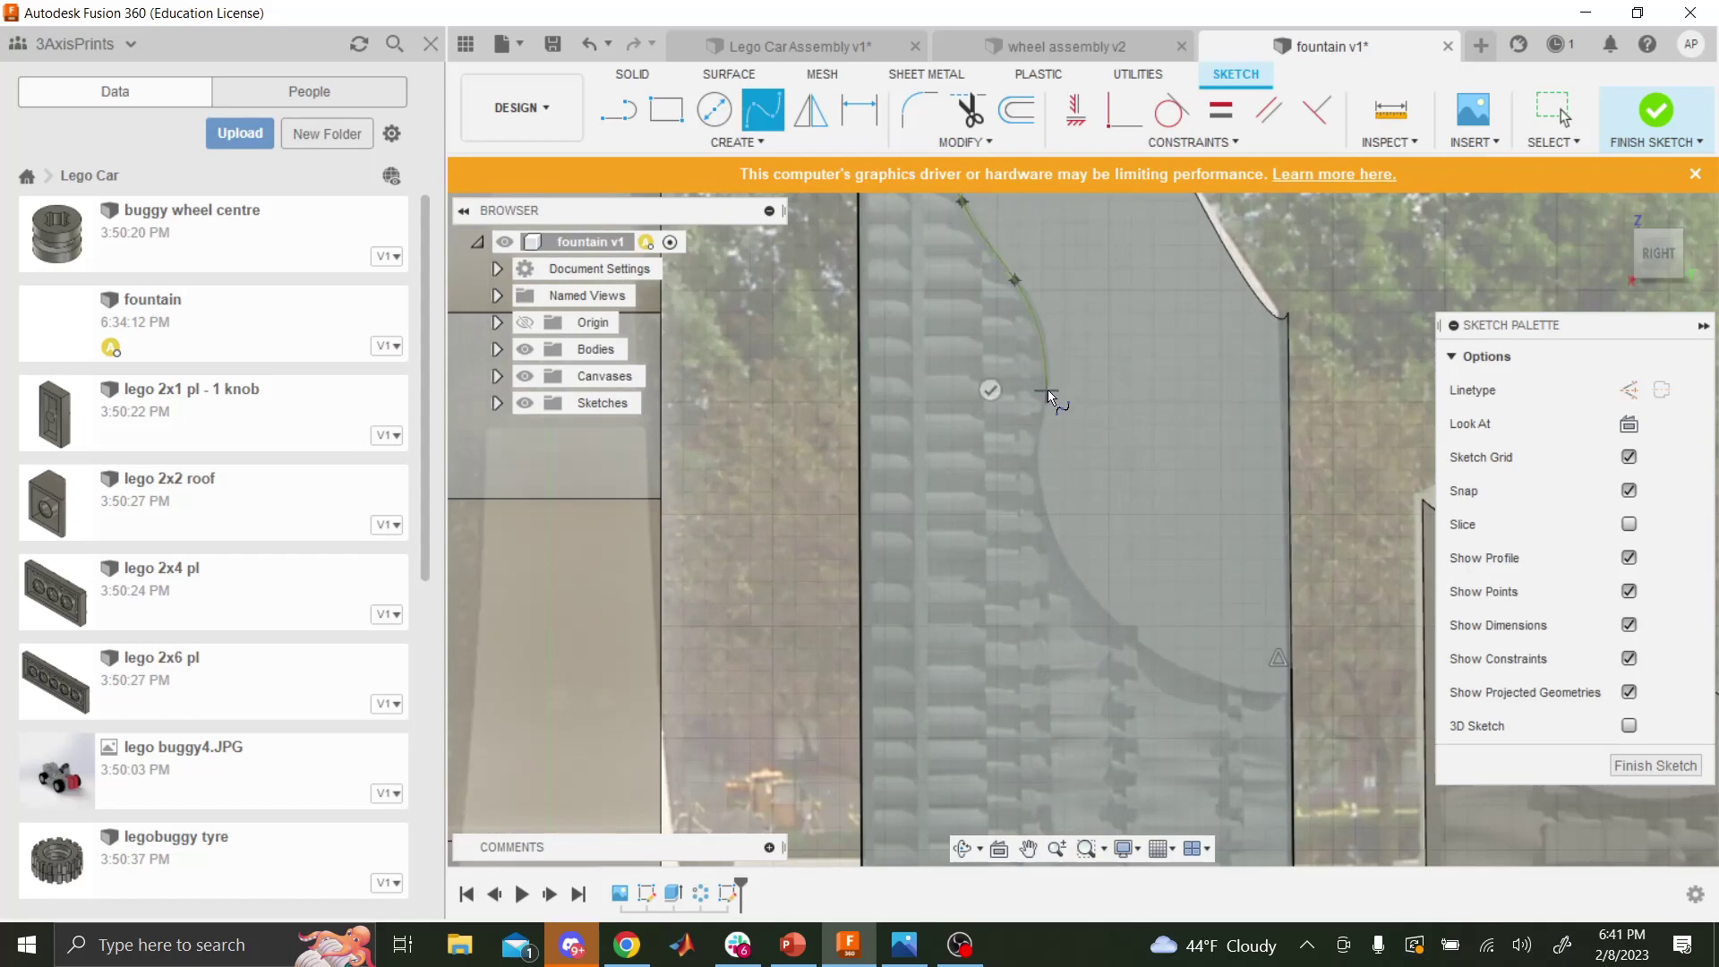
pyautogui.click(1040, 445)
pyautogui.click(1055, 541)
pyautogui.click(1148, 643)
pyautogui.click(1282, 691)
pyautogui.scroll(-8, 1280, 689)
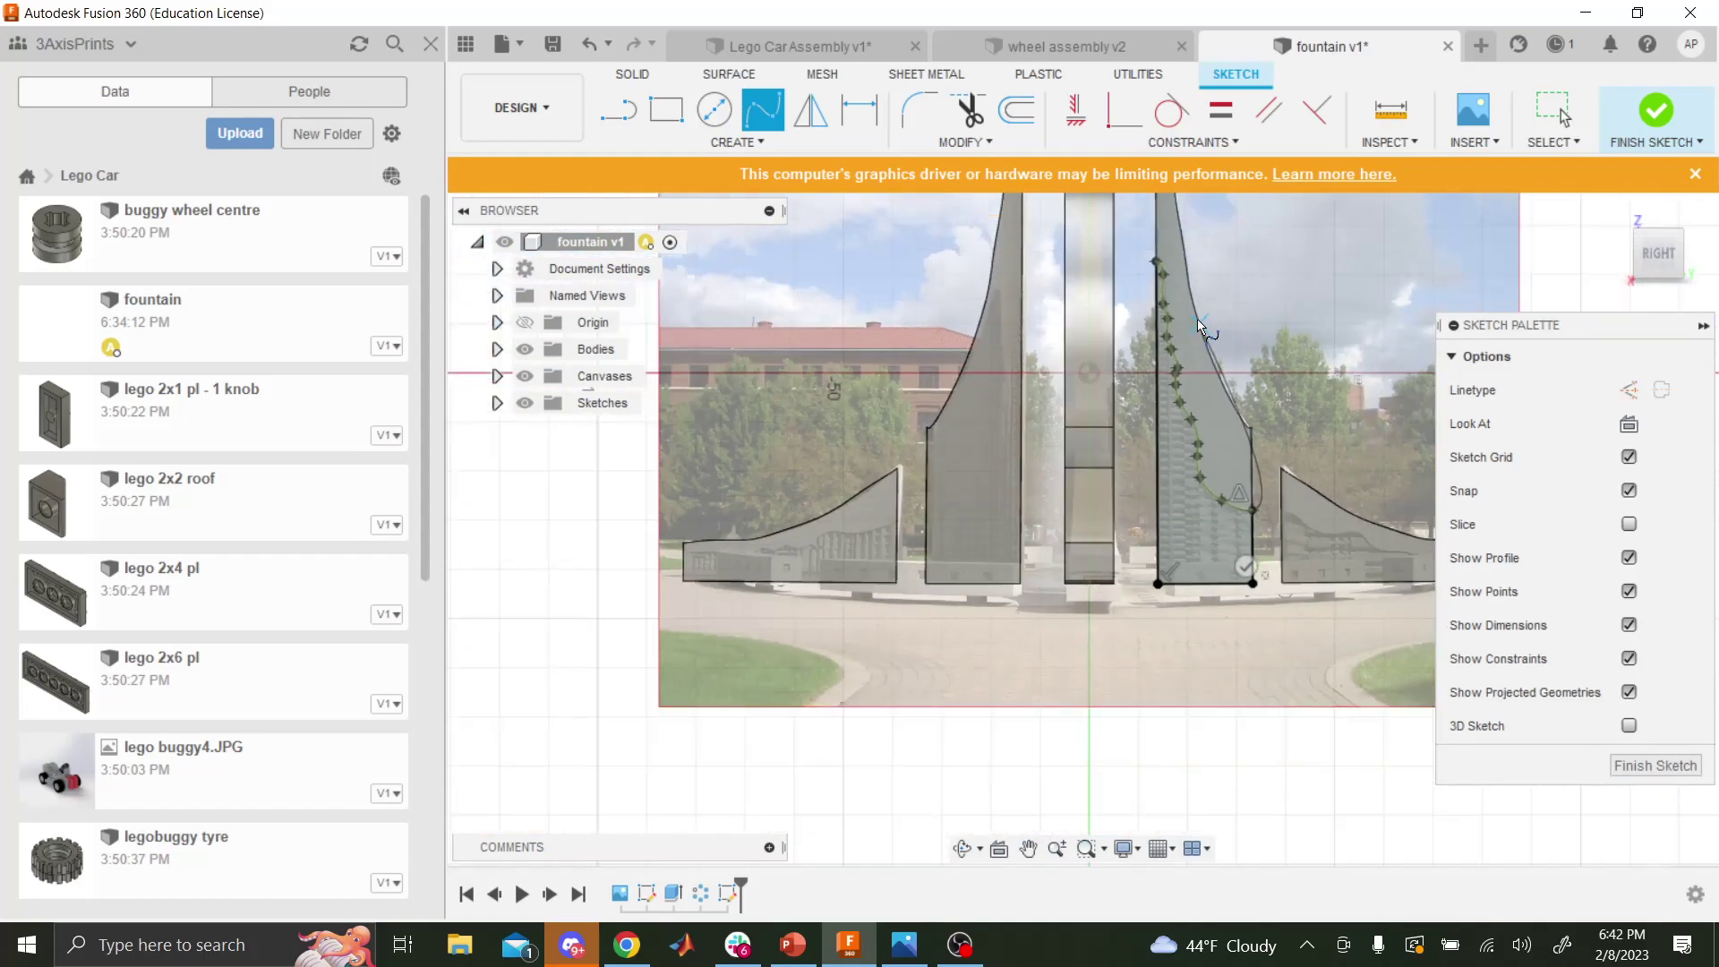
pyautogui.click(1164, 261)
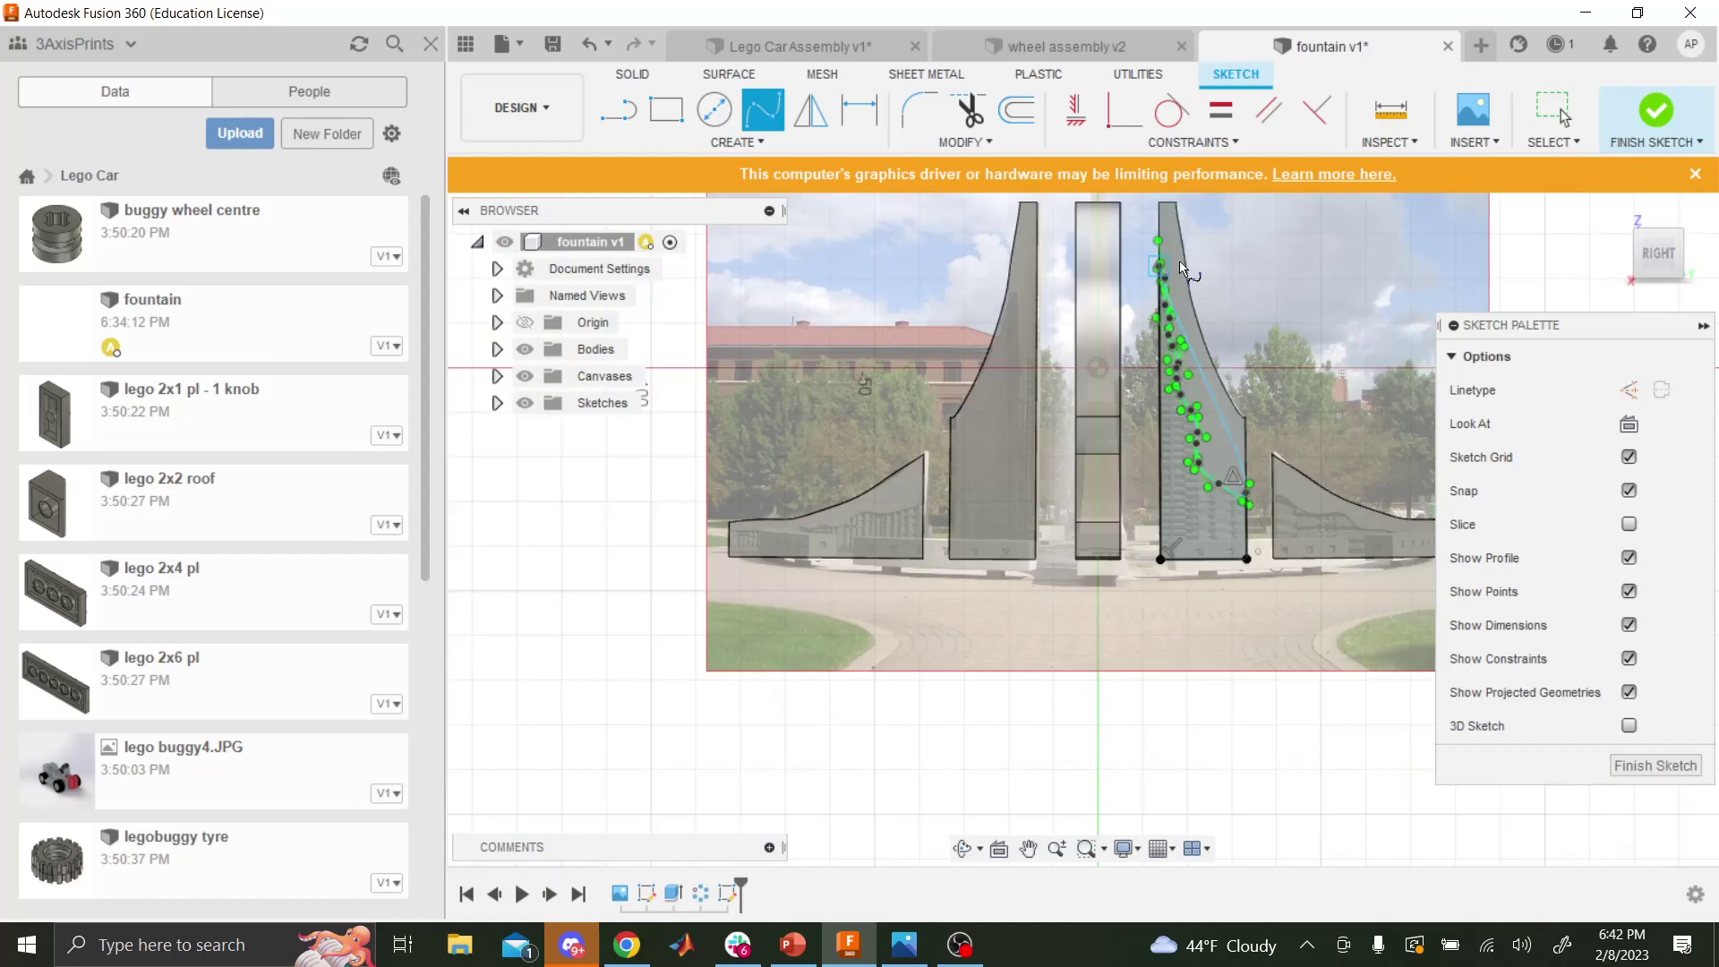
# - Trim away the unwanted straight segment and finish the sketch
pyautogui.click(968, 109)
pyautogui.click(1201, 376)
pyautogui.scroll(2, 1287, 464)
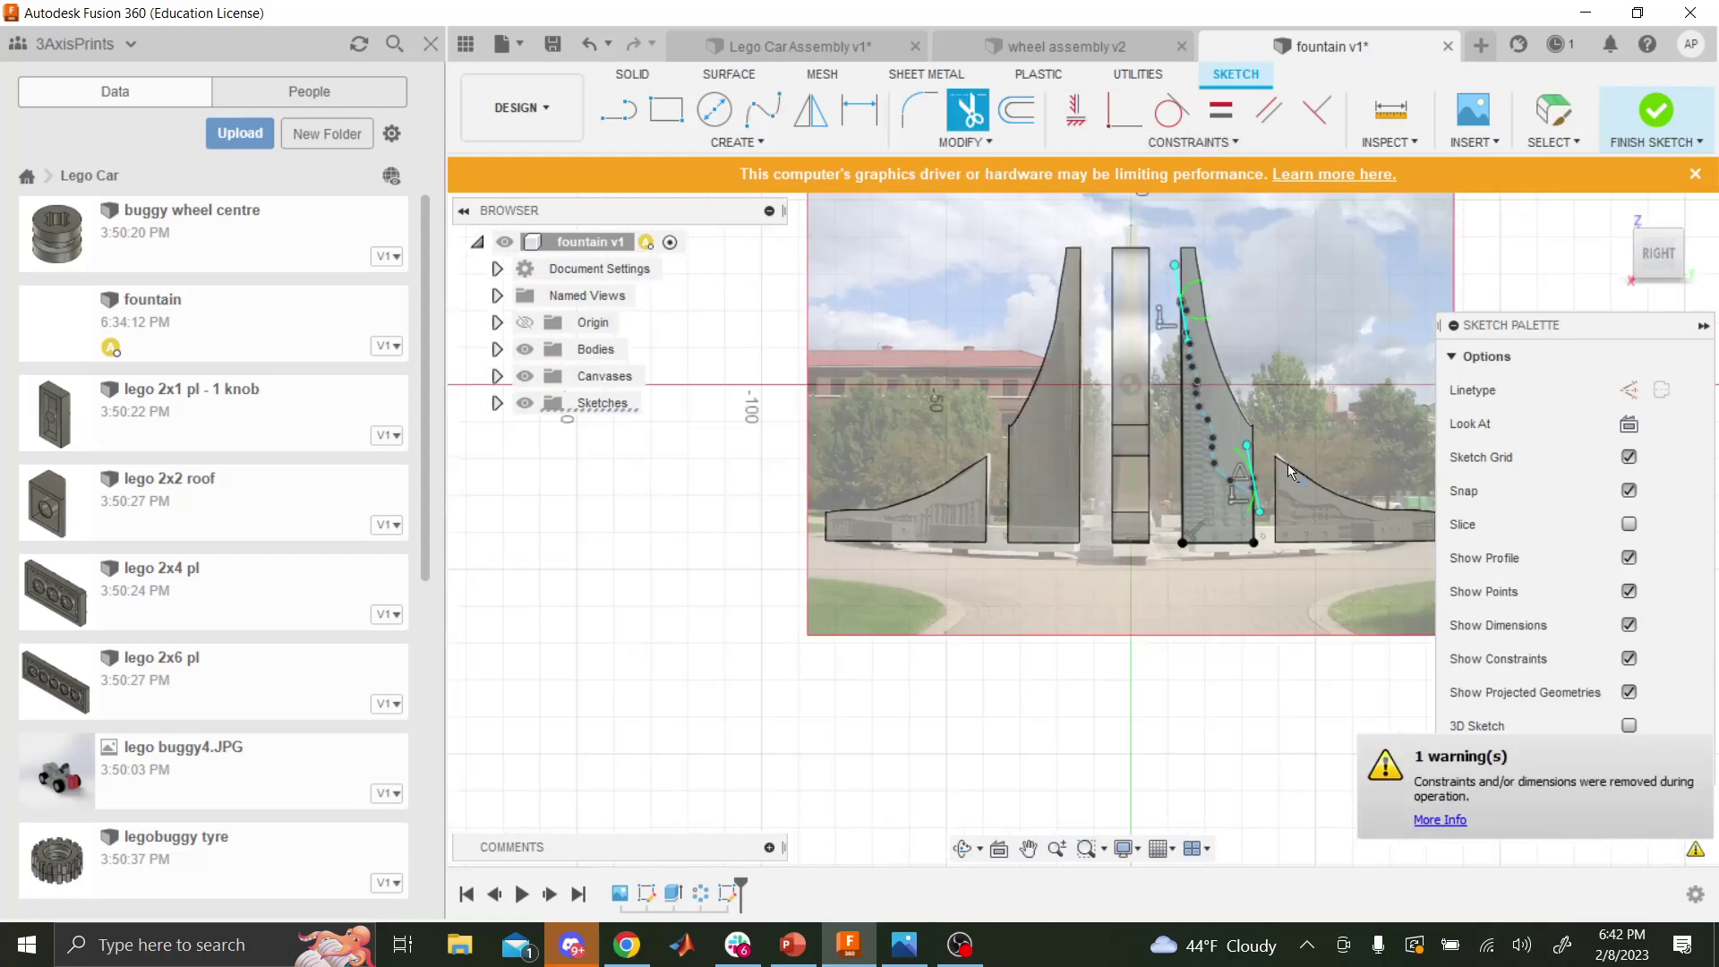
pyautogui.scroll(2, 1288, 464)
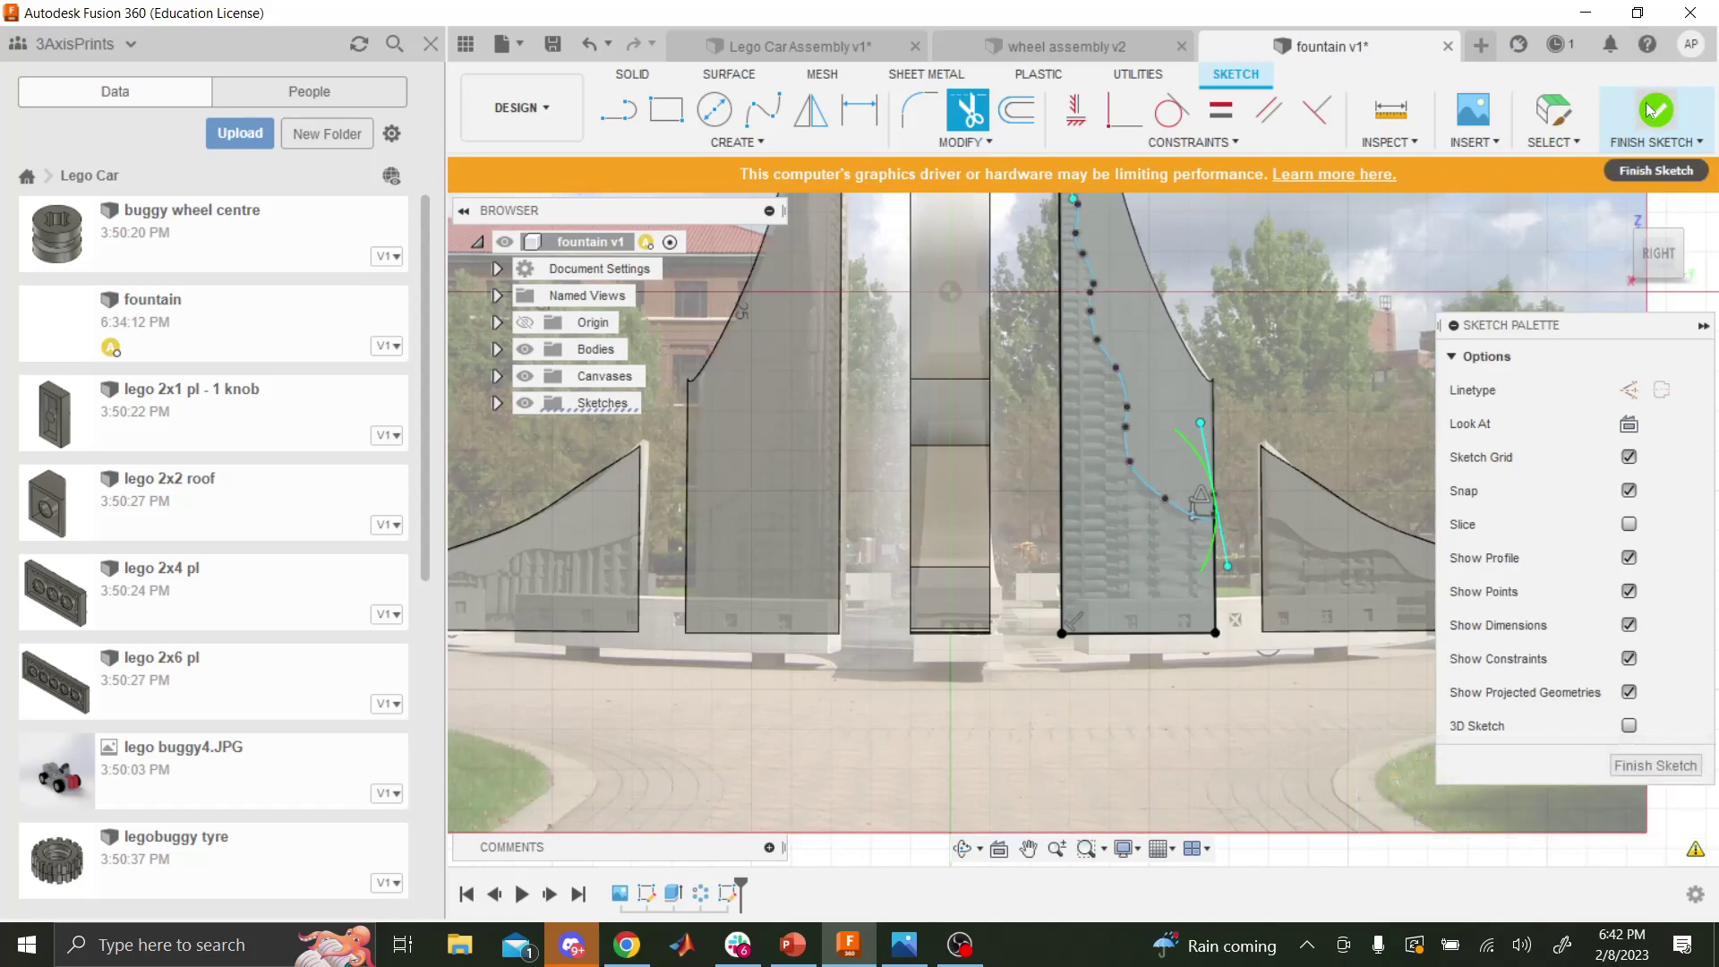
pyautogui.click(1694, 97)
# - Start an extrusion on the wavy water region of the fin
pyautogui.press('e')
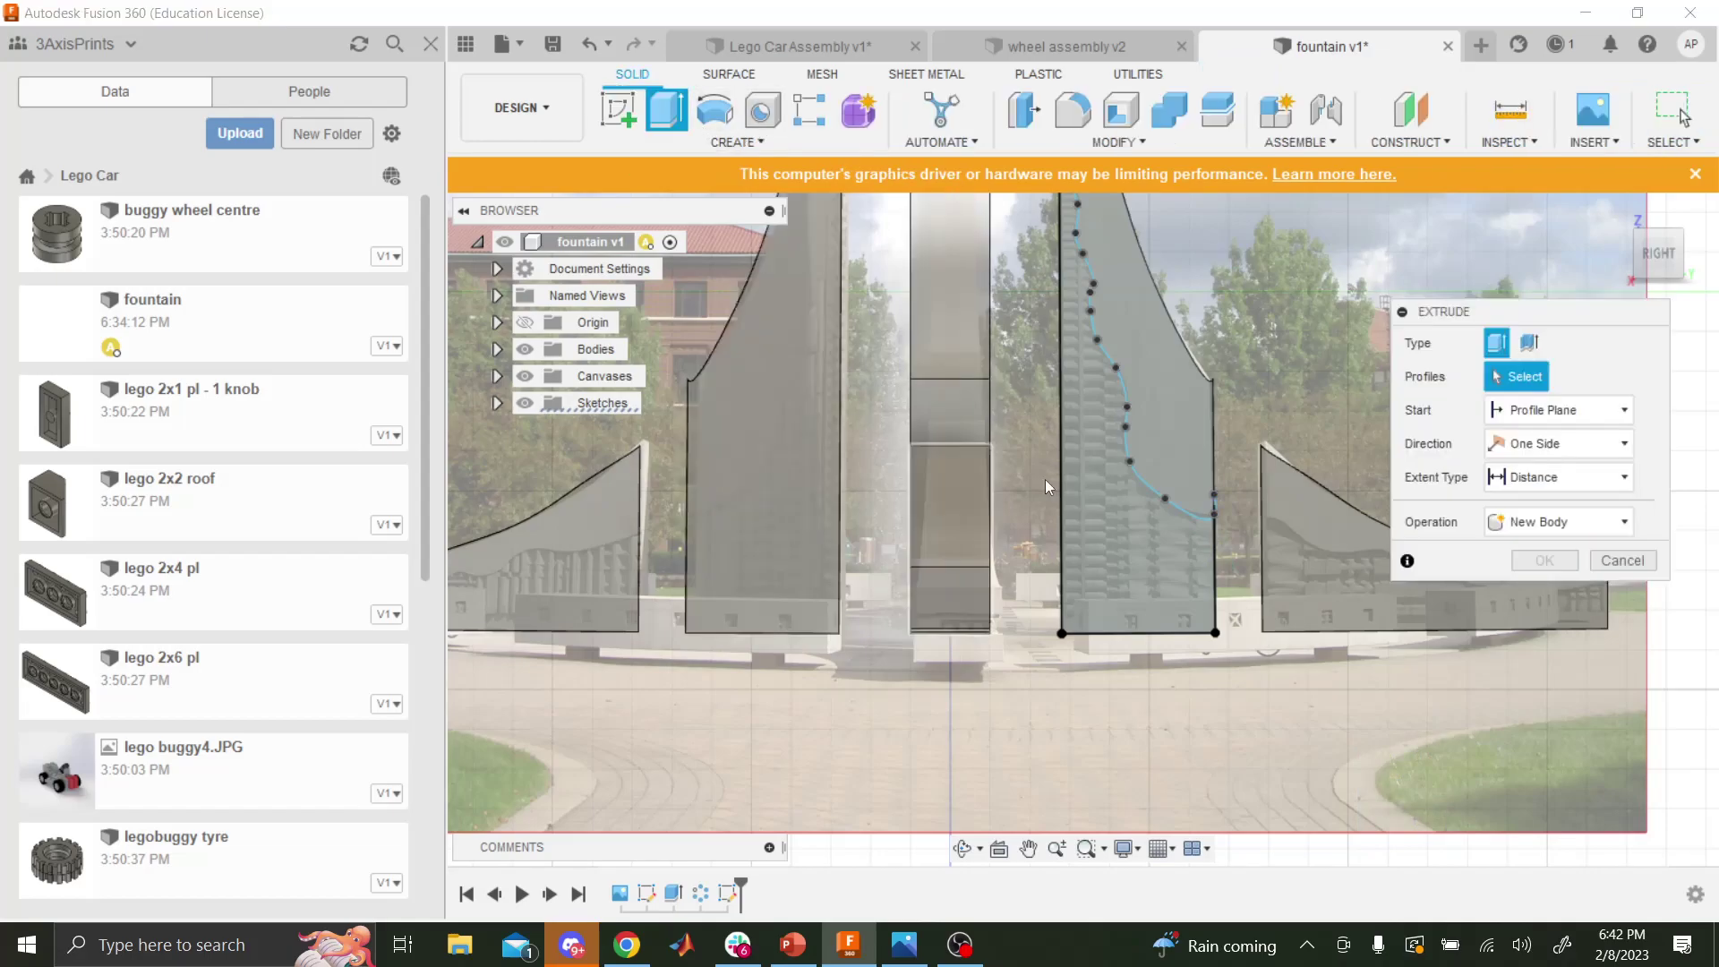
pyautogui.click(1162, 528)
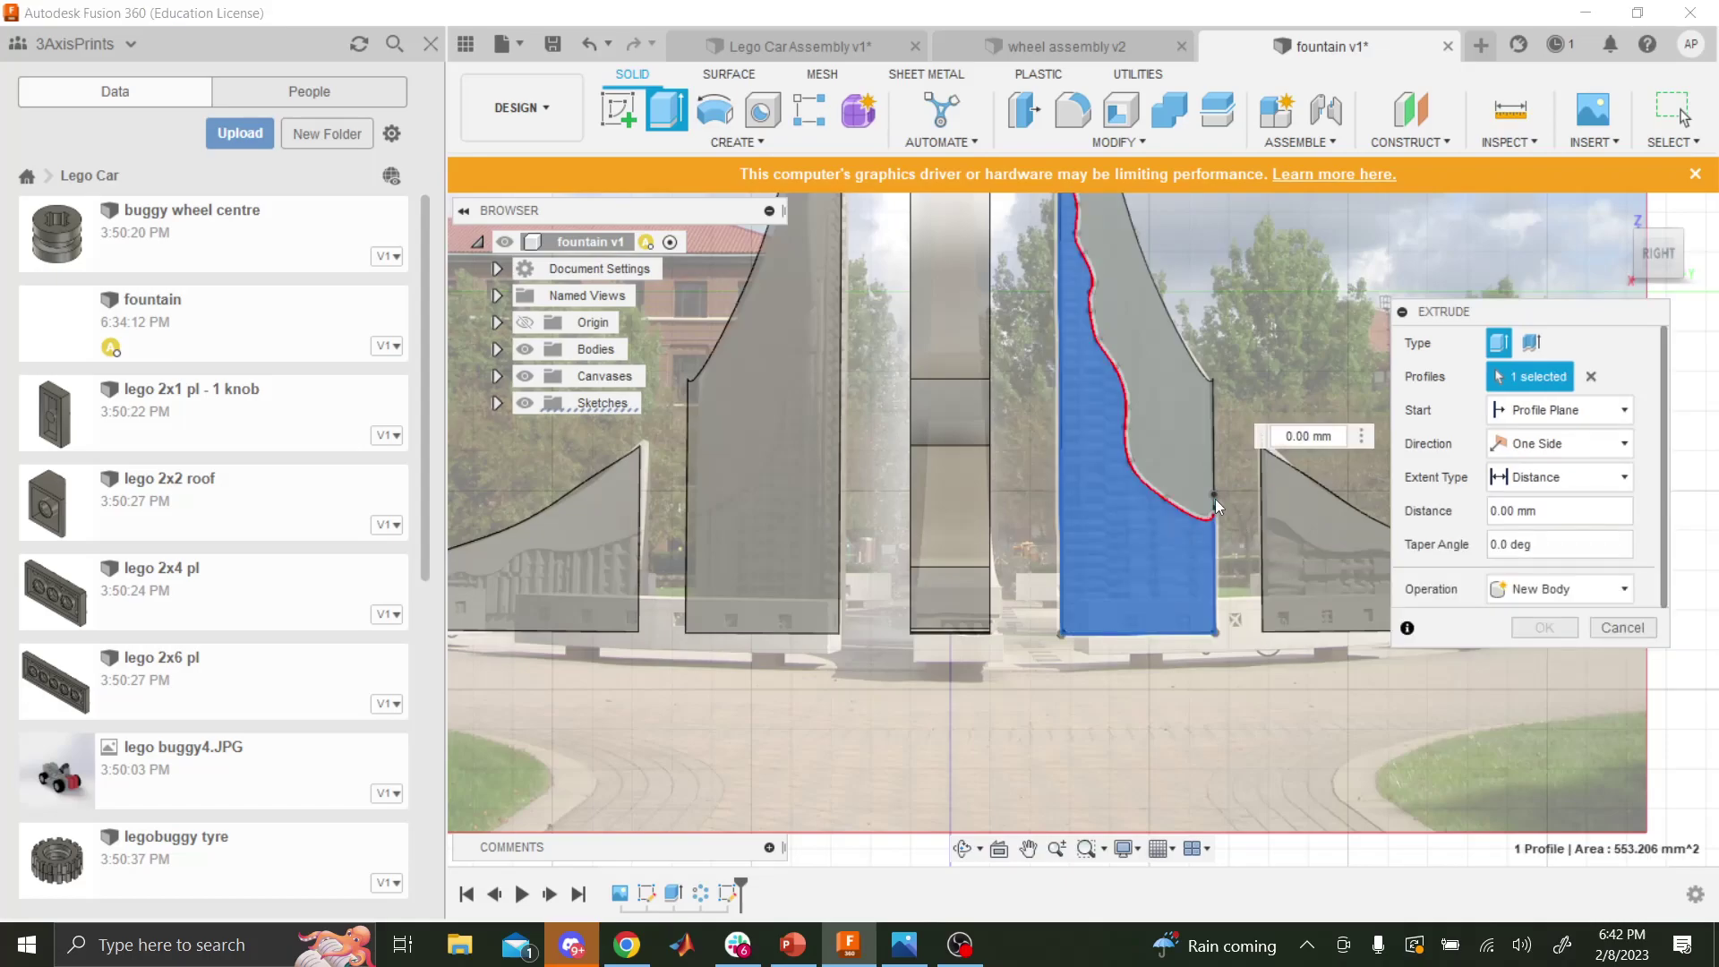
pyautogui.click(1617, 212)
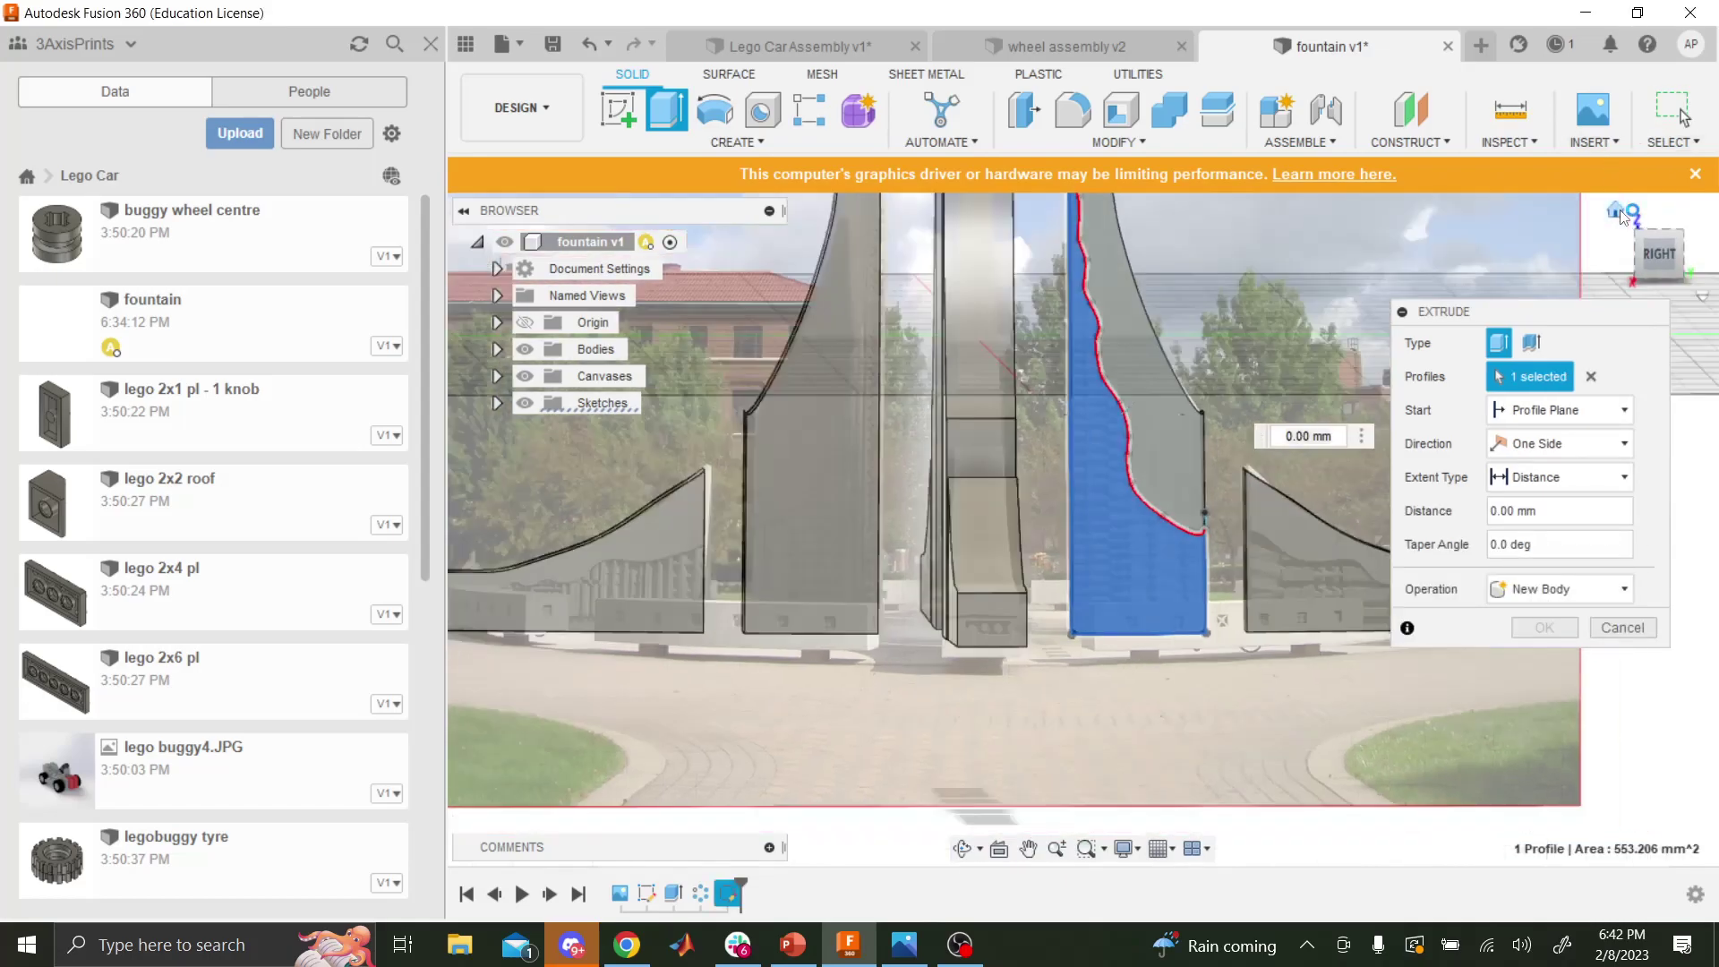
pyautogui.scroll(5, 1158, 543)
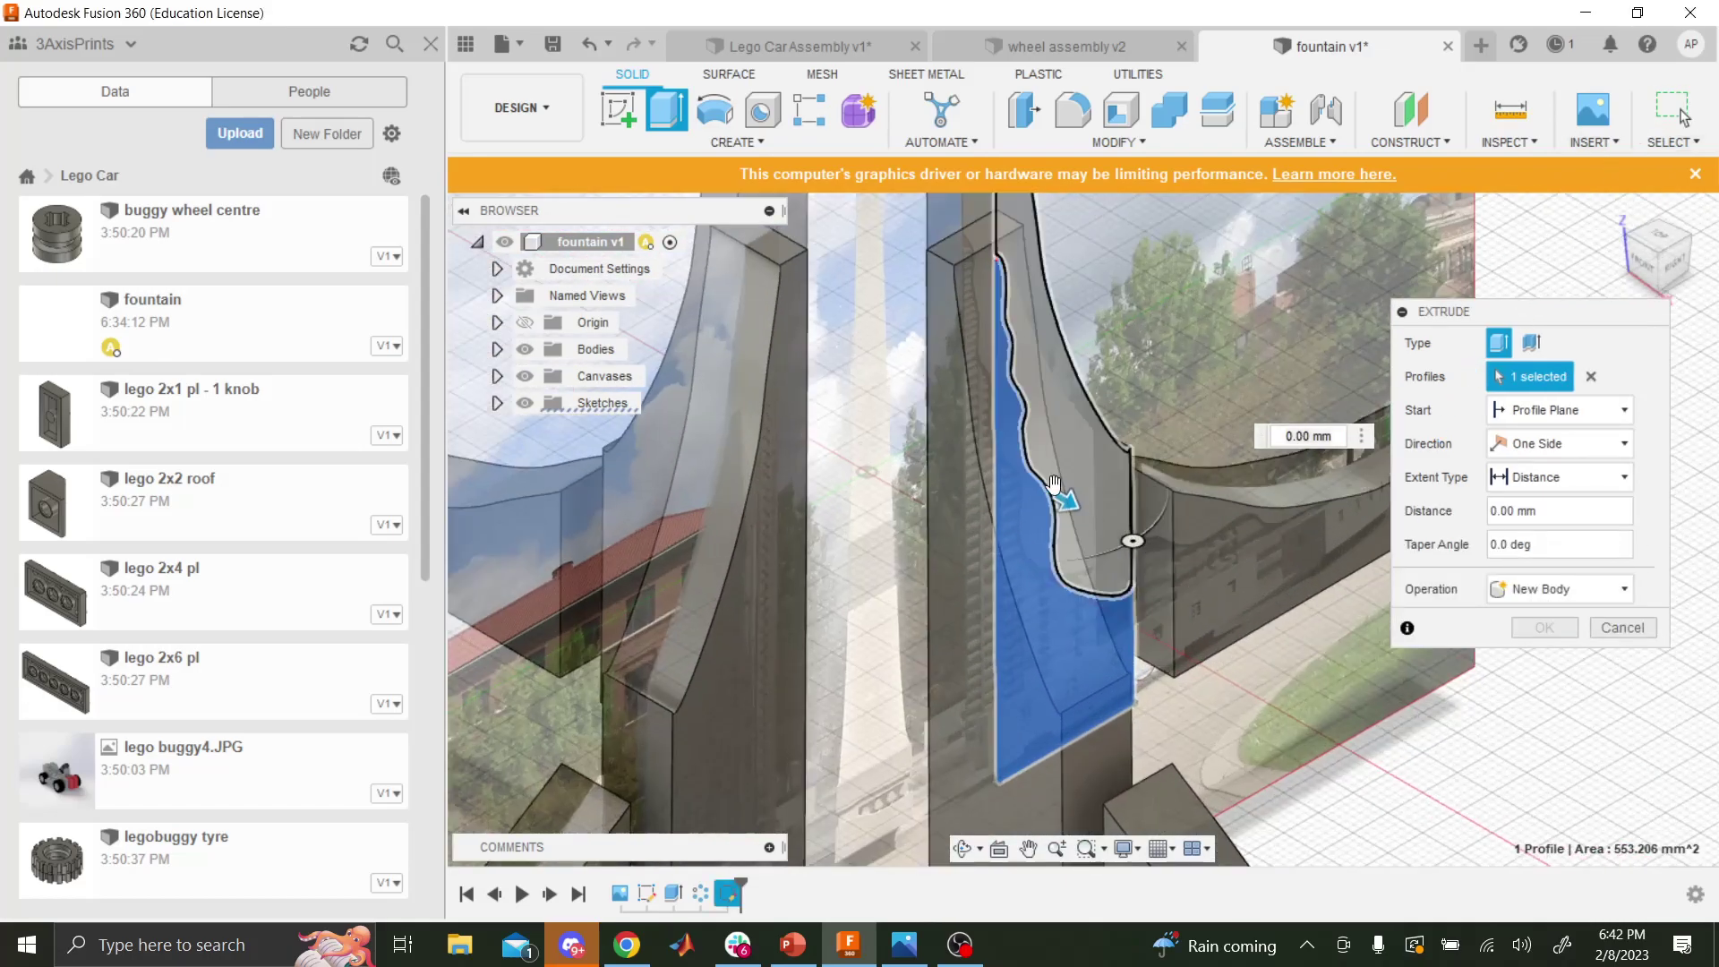
pyautogui.click(960, 848)
pyautogui.moveTo(951, 779); pyautogui.dragTo(946, 663)
pyautogui.press('Escape')
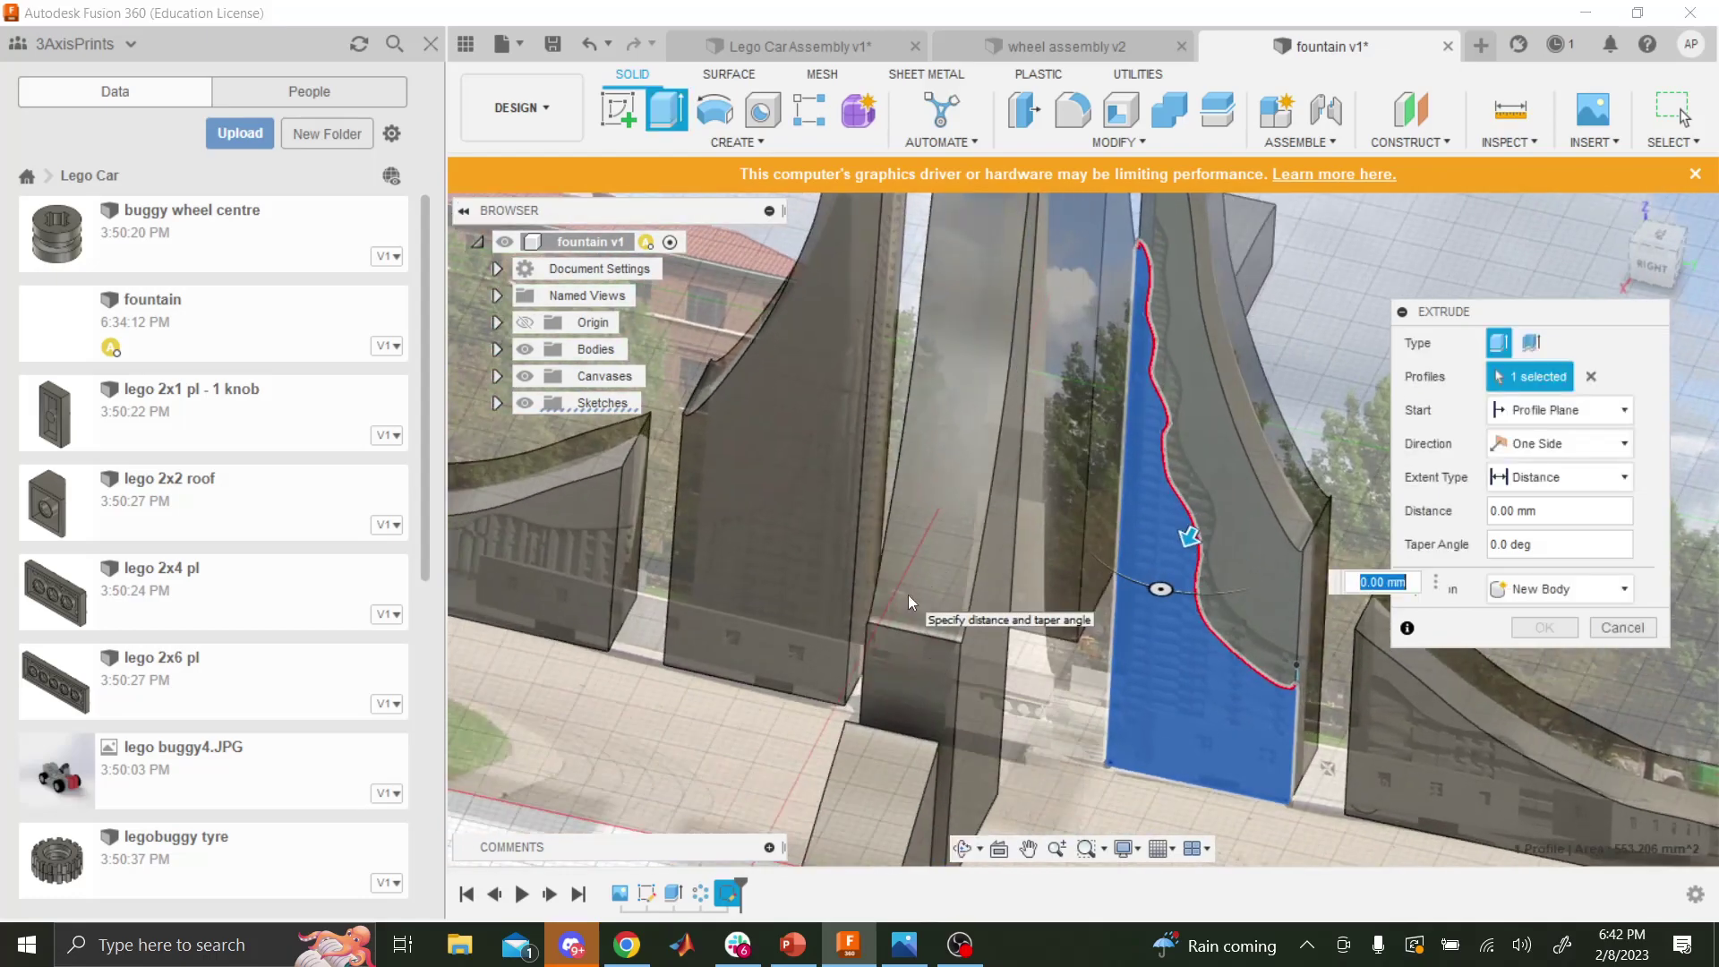
# - Extrude the wavy region 0.5 mm as a separate new body
pyautogui.press('Return')
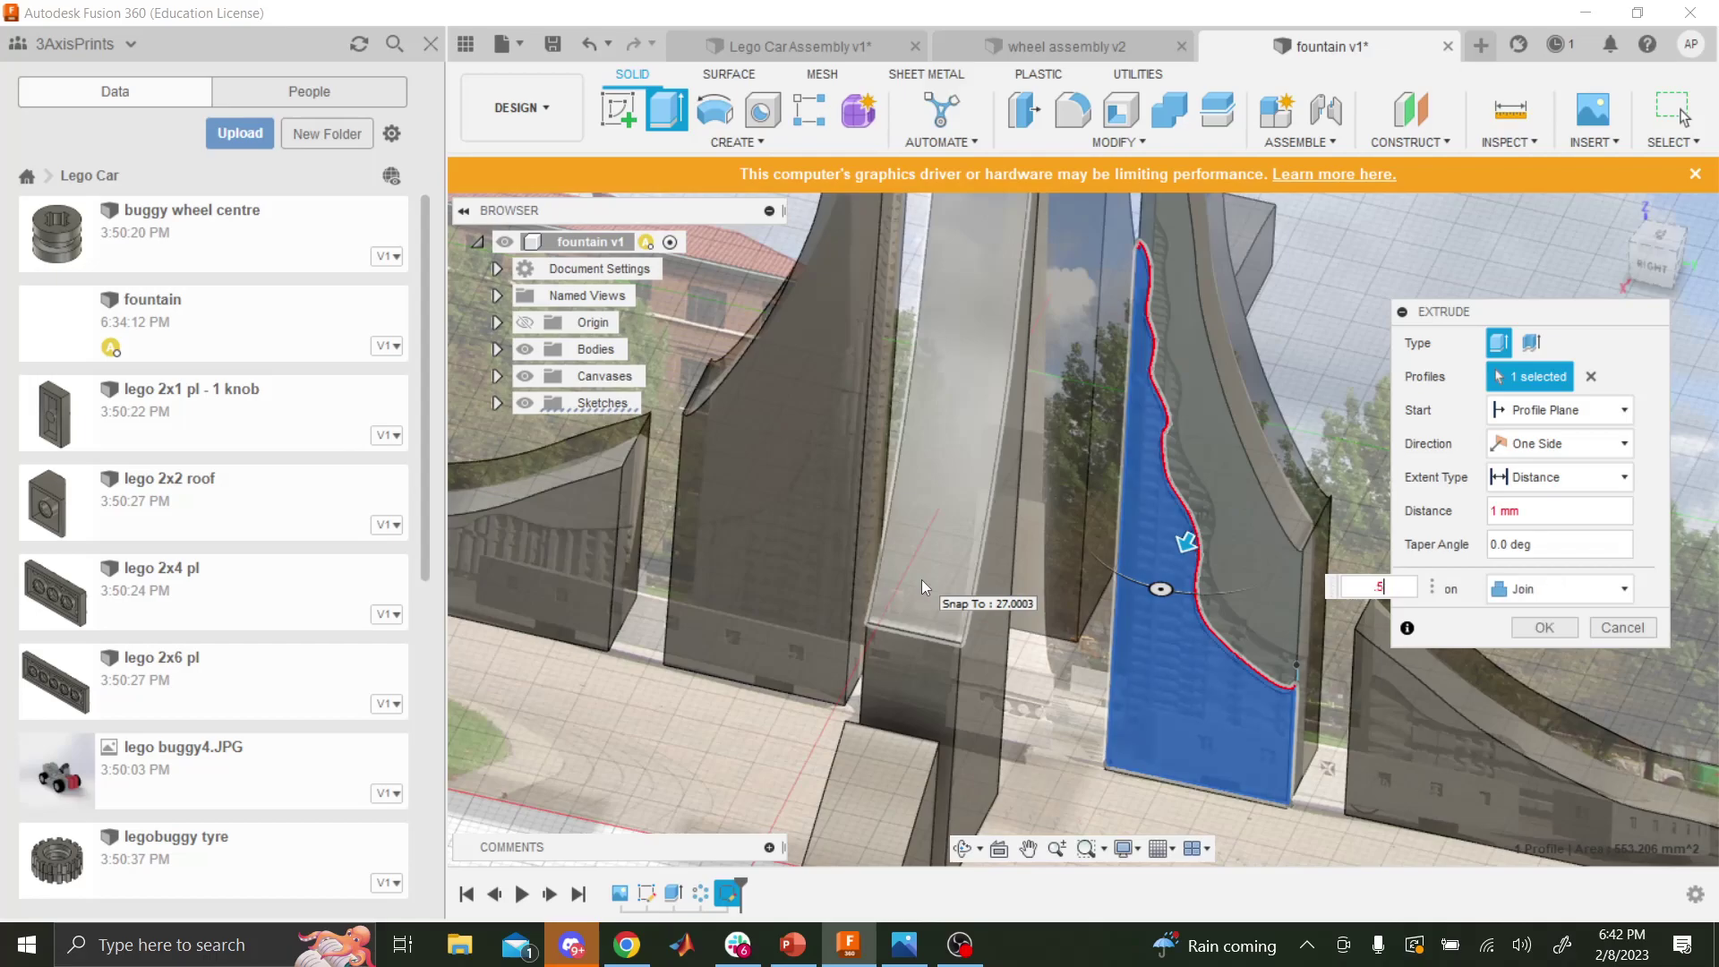
pyautogui.press('Return')
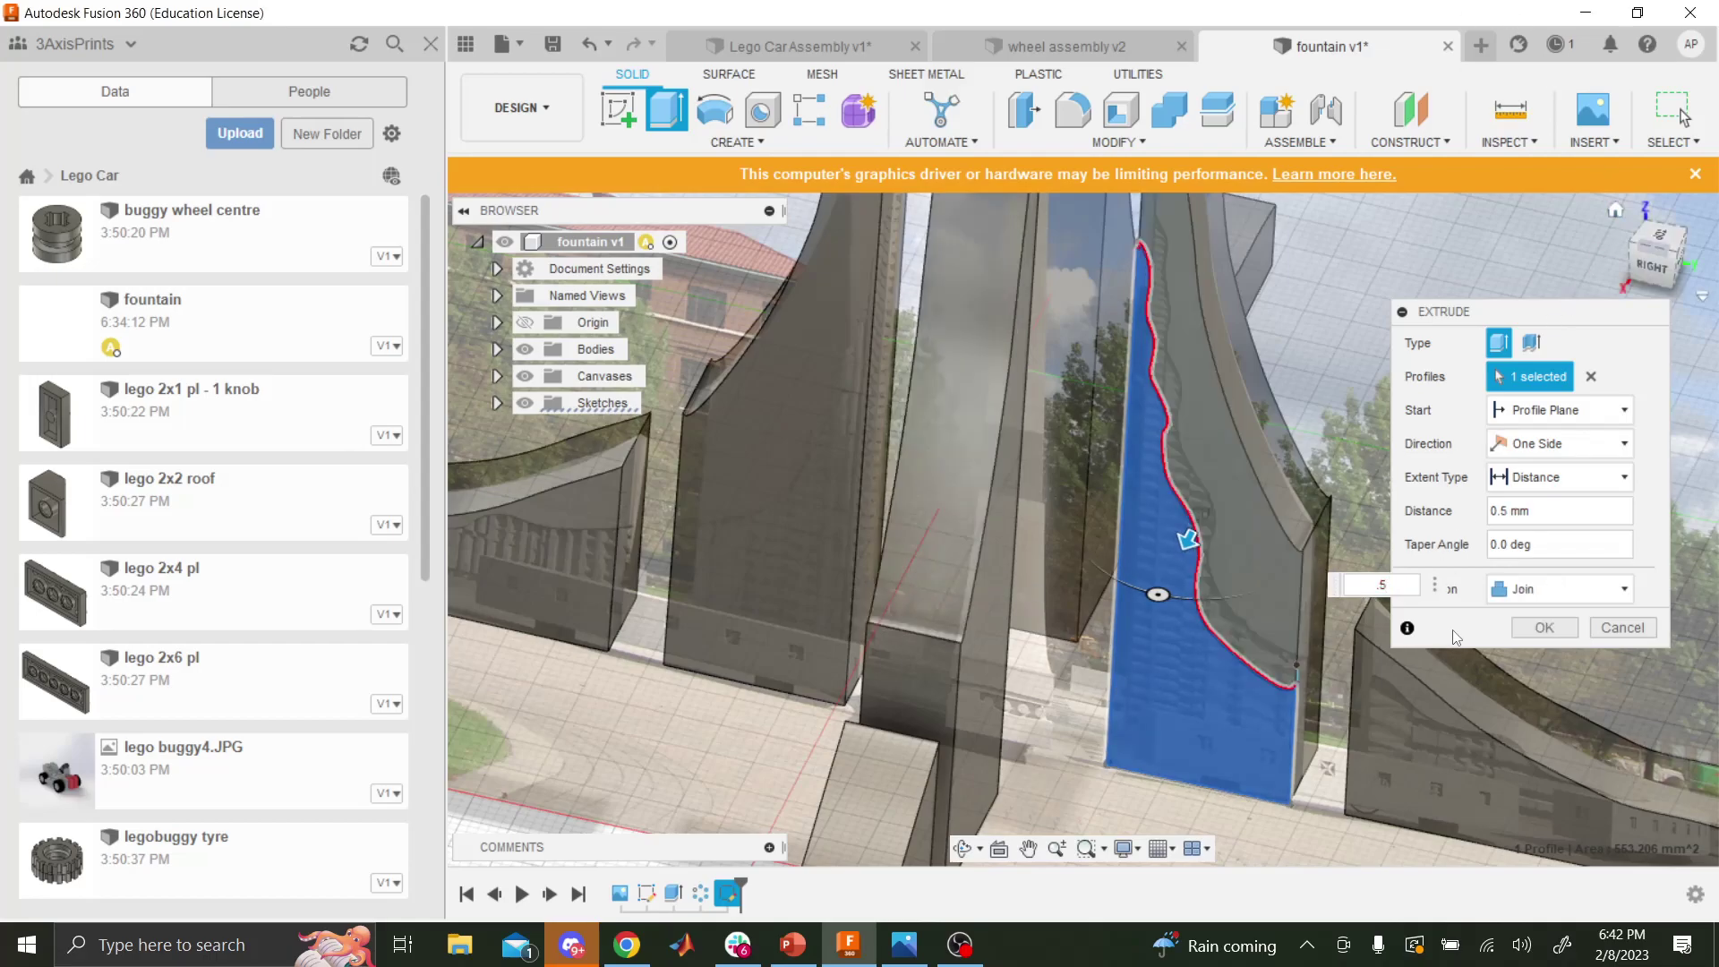
pyautogui.click(1559, 590)
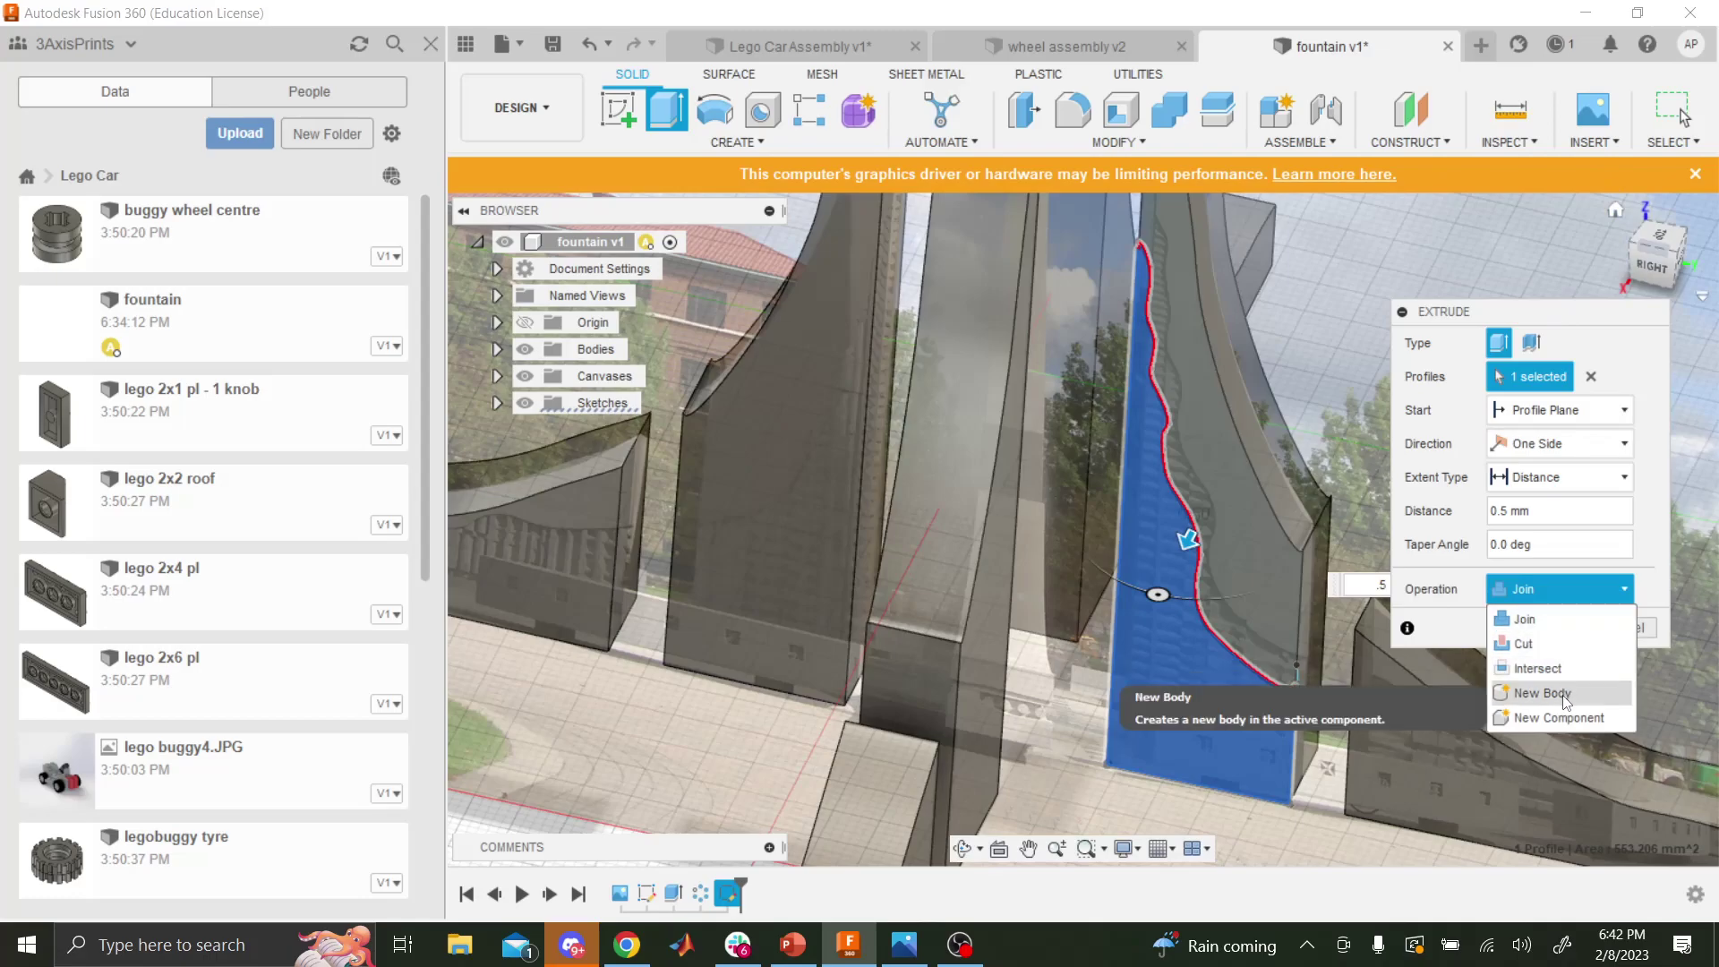
pyautogui.click(1566, 695)
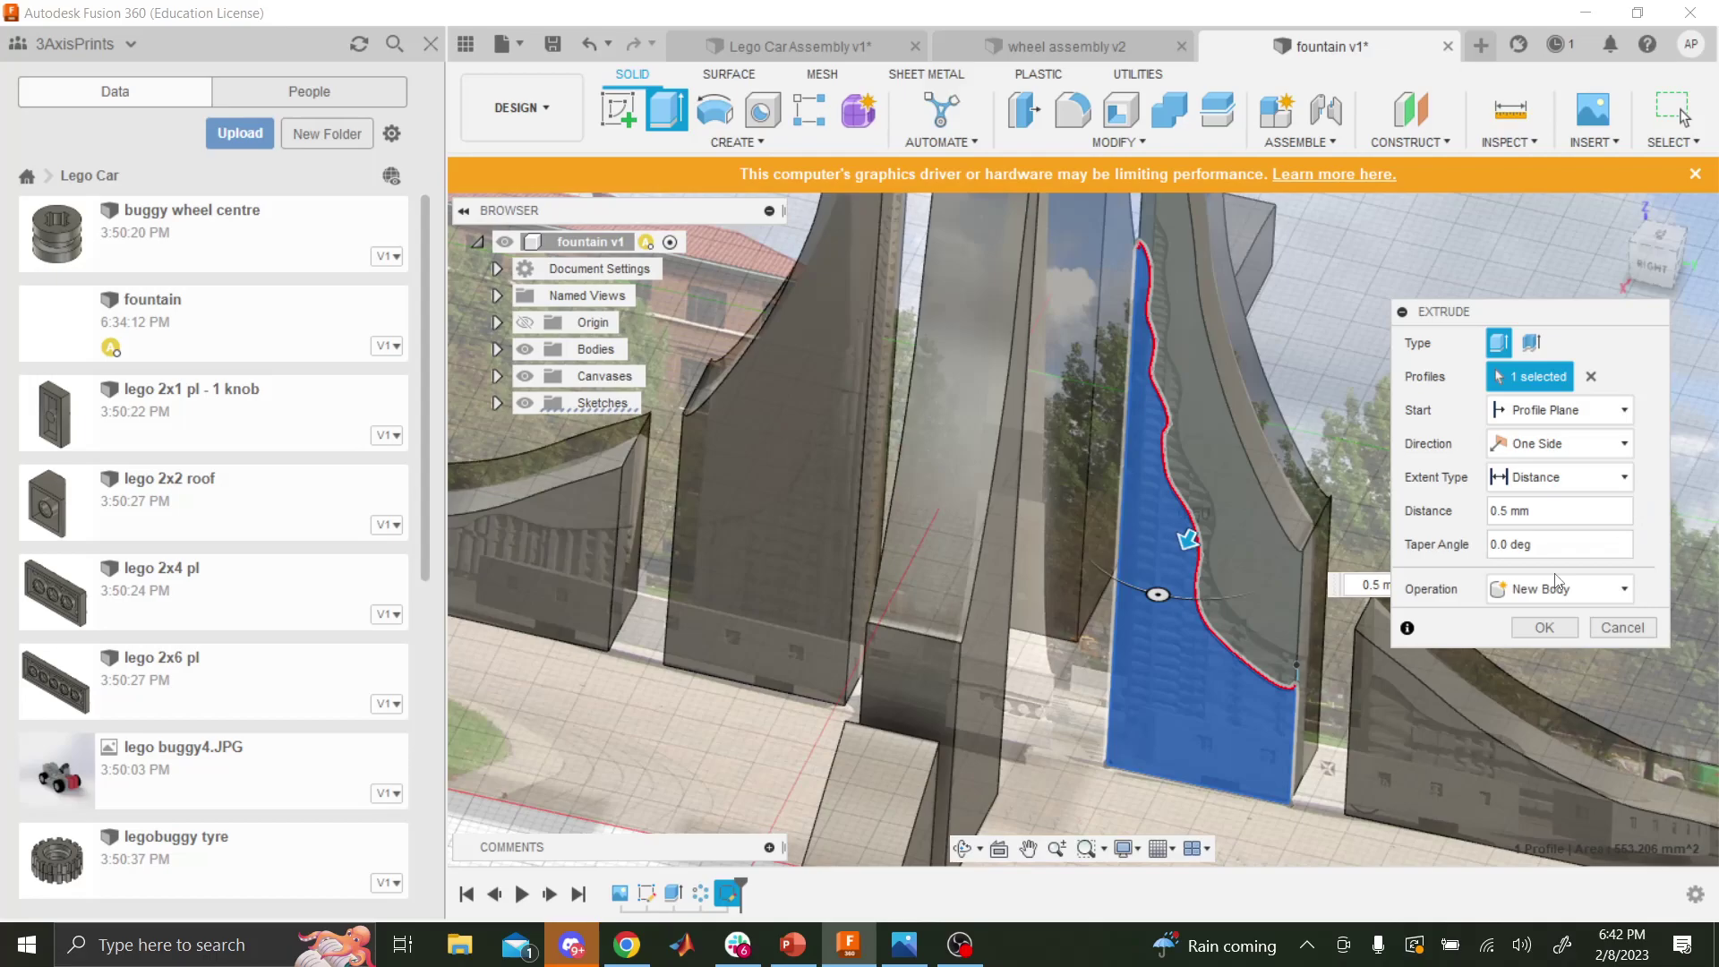
pyautogui.click(1544, 626)
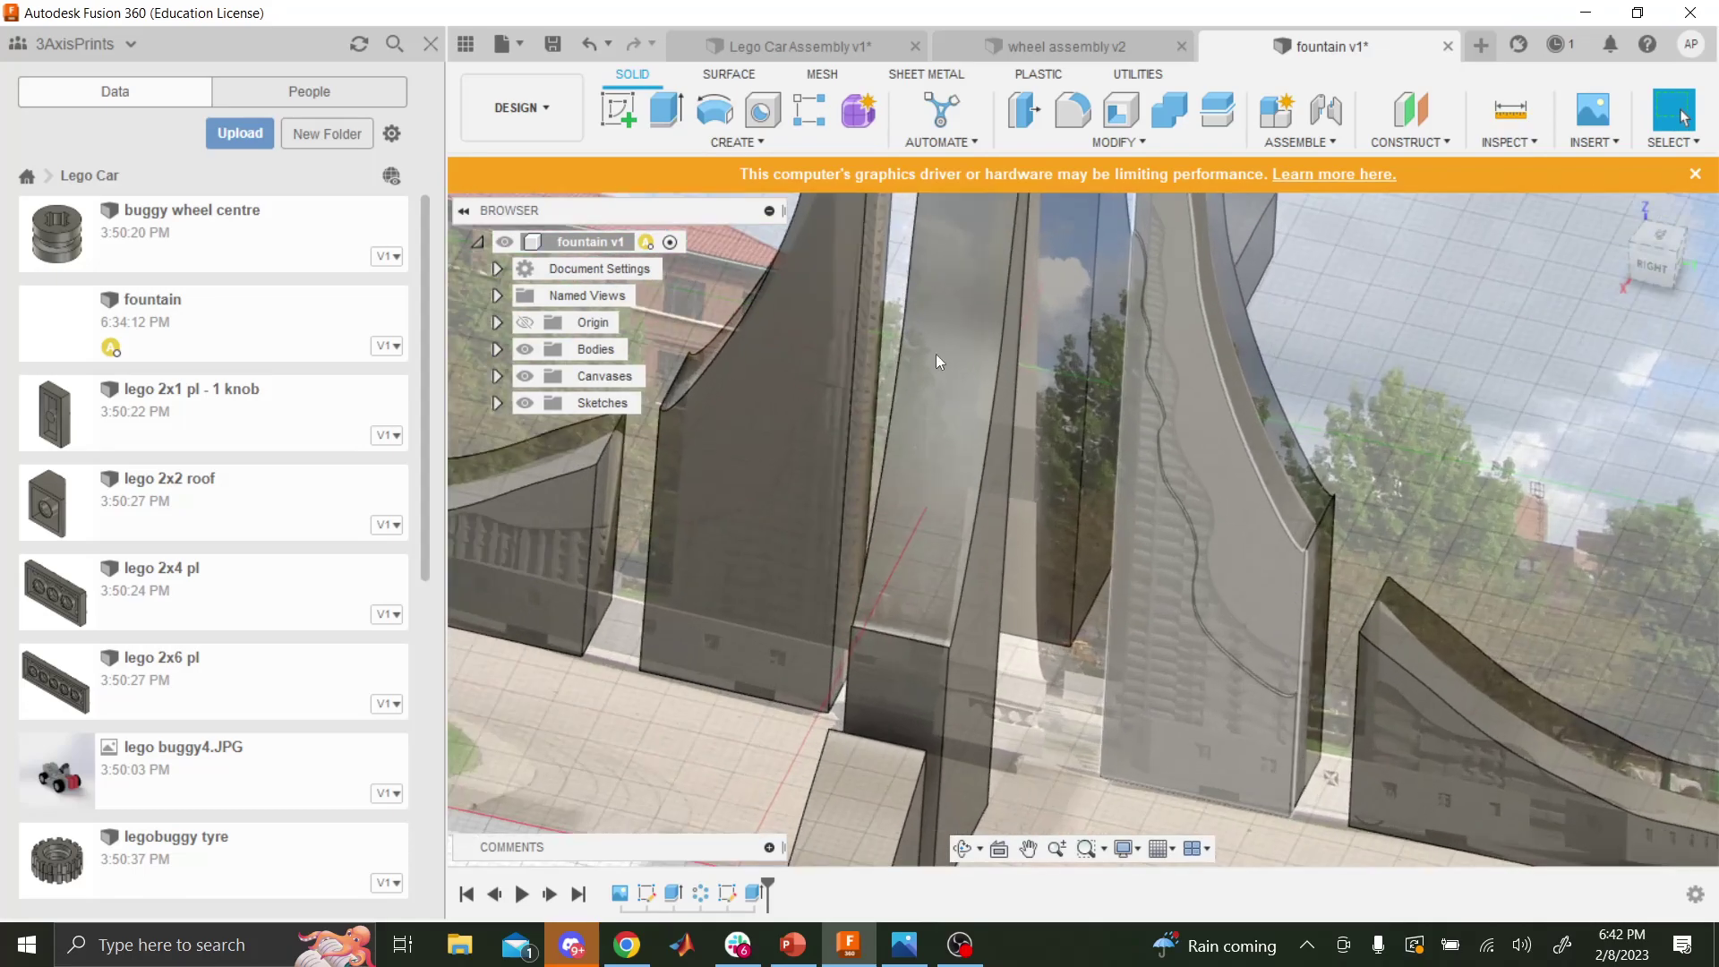
# - Cancel an accidental revolve and start a circular pattern of the thin water body
pyautogui.click(715, 111)
pyautogui.click(732, 142)
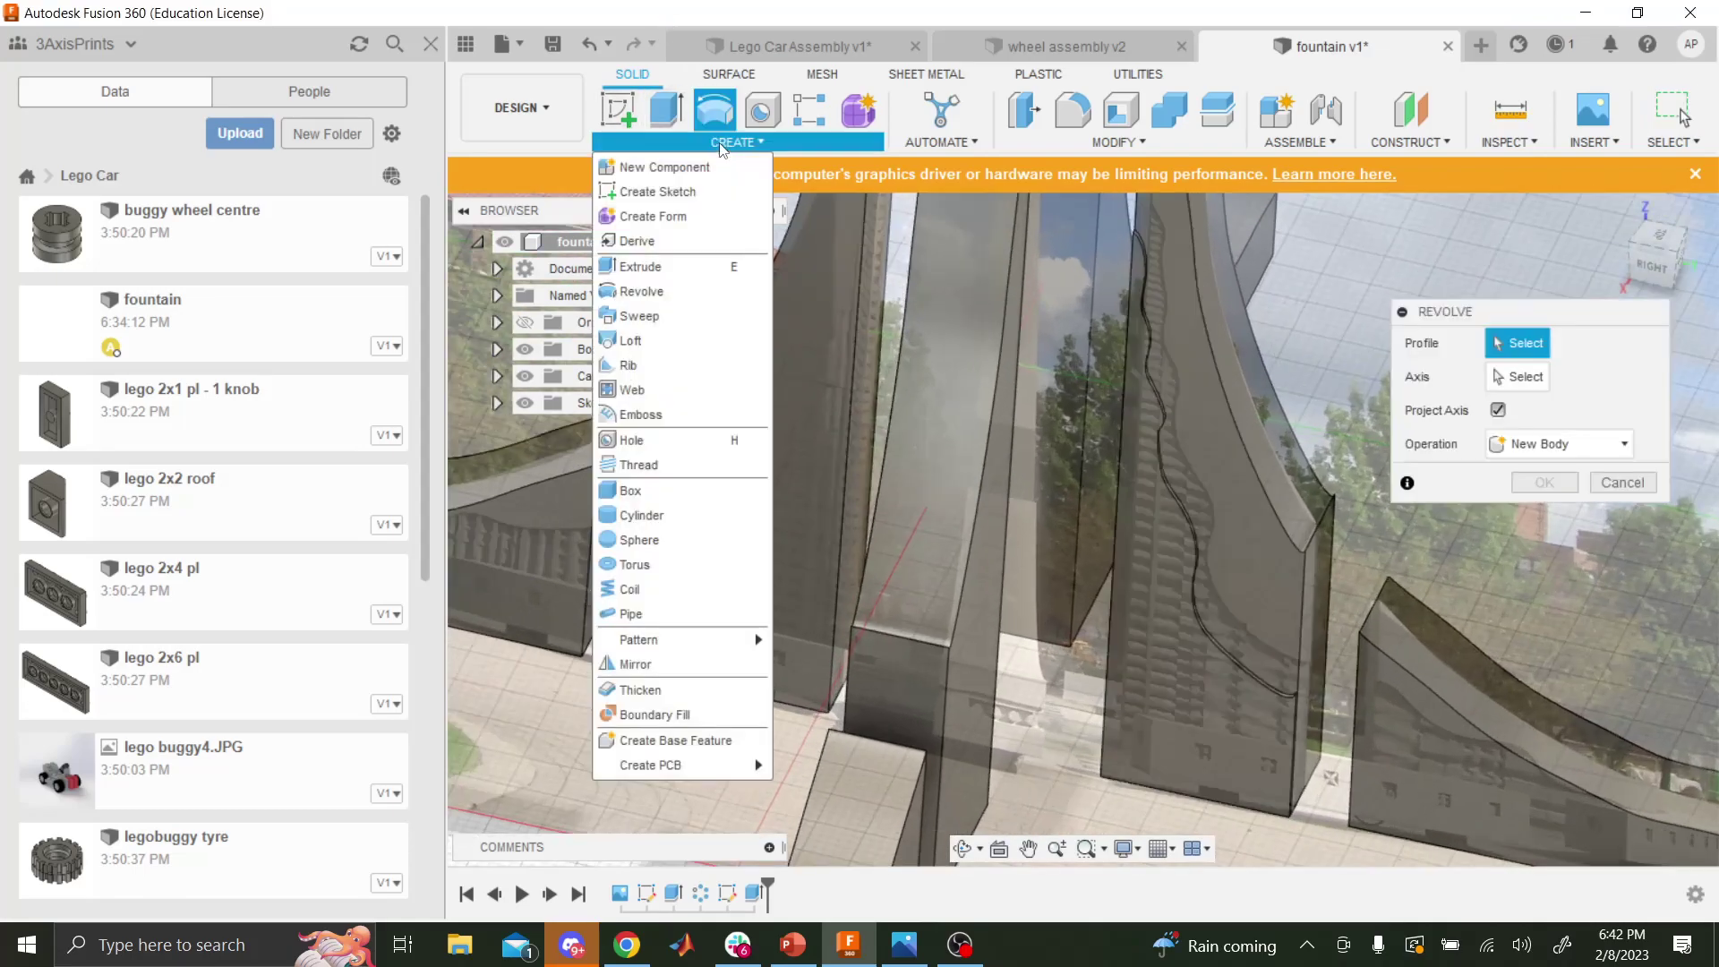
pyautogui.click(1622, 484)
pyautogui.click(732, 142)
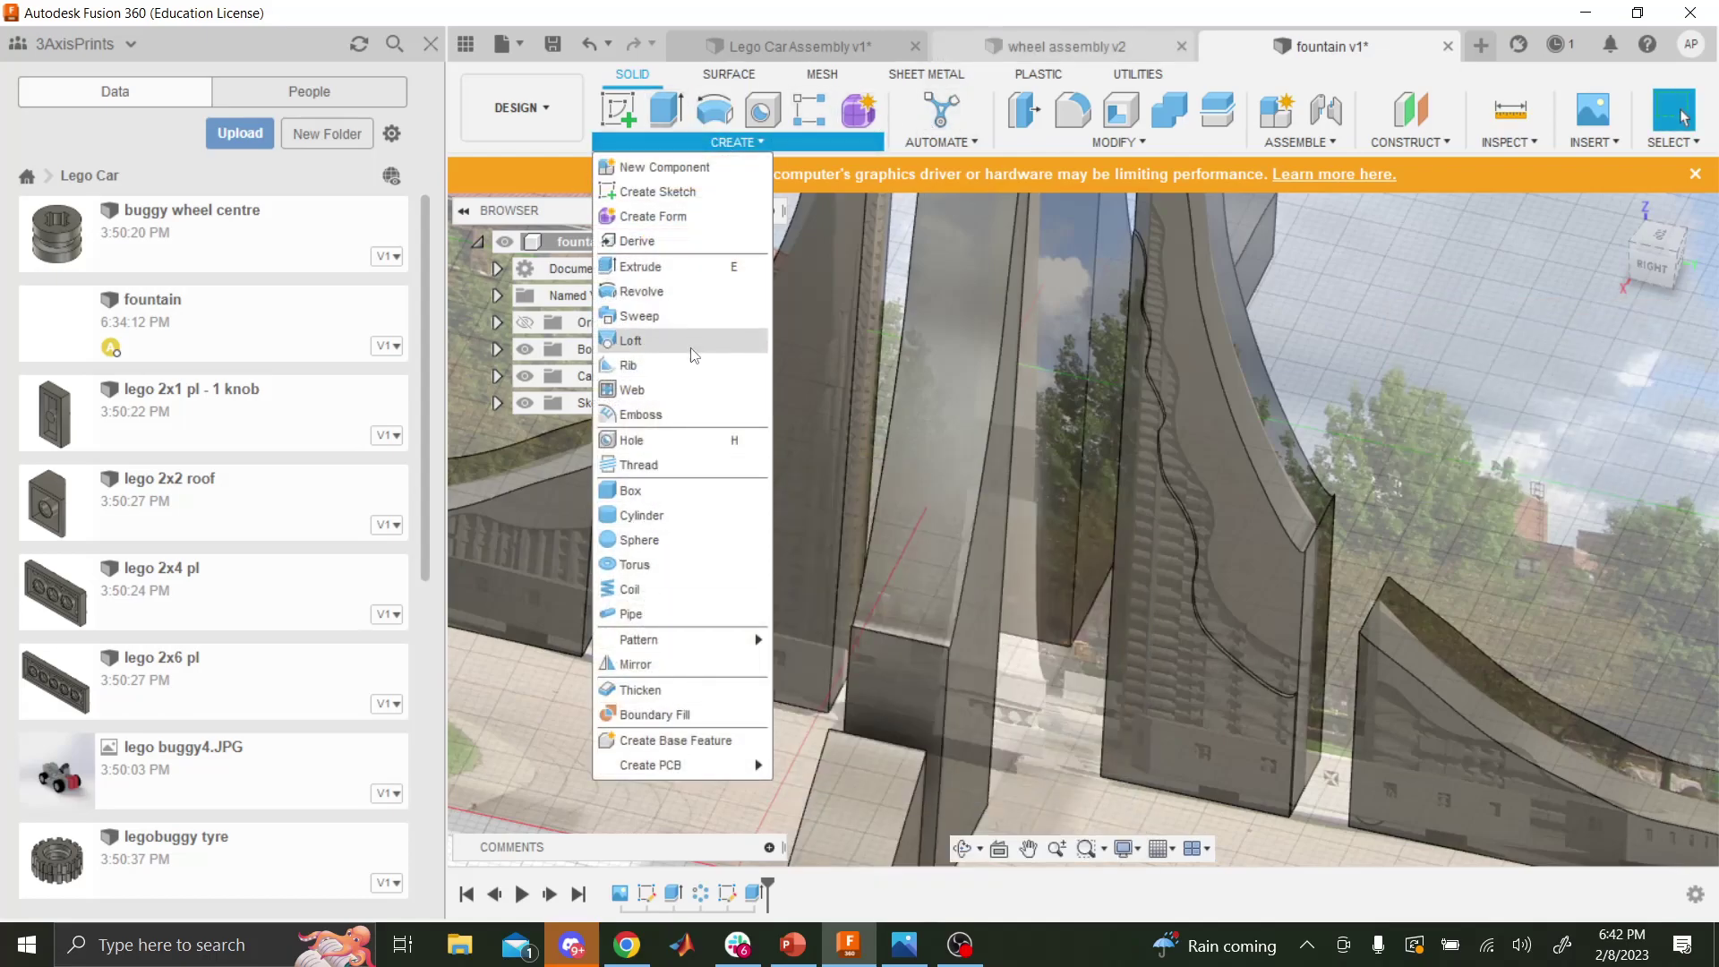
pyautogui.moveTo(672, 644)
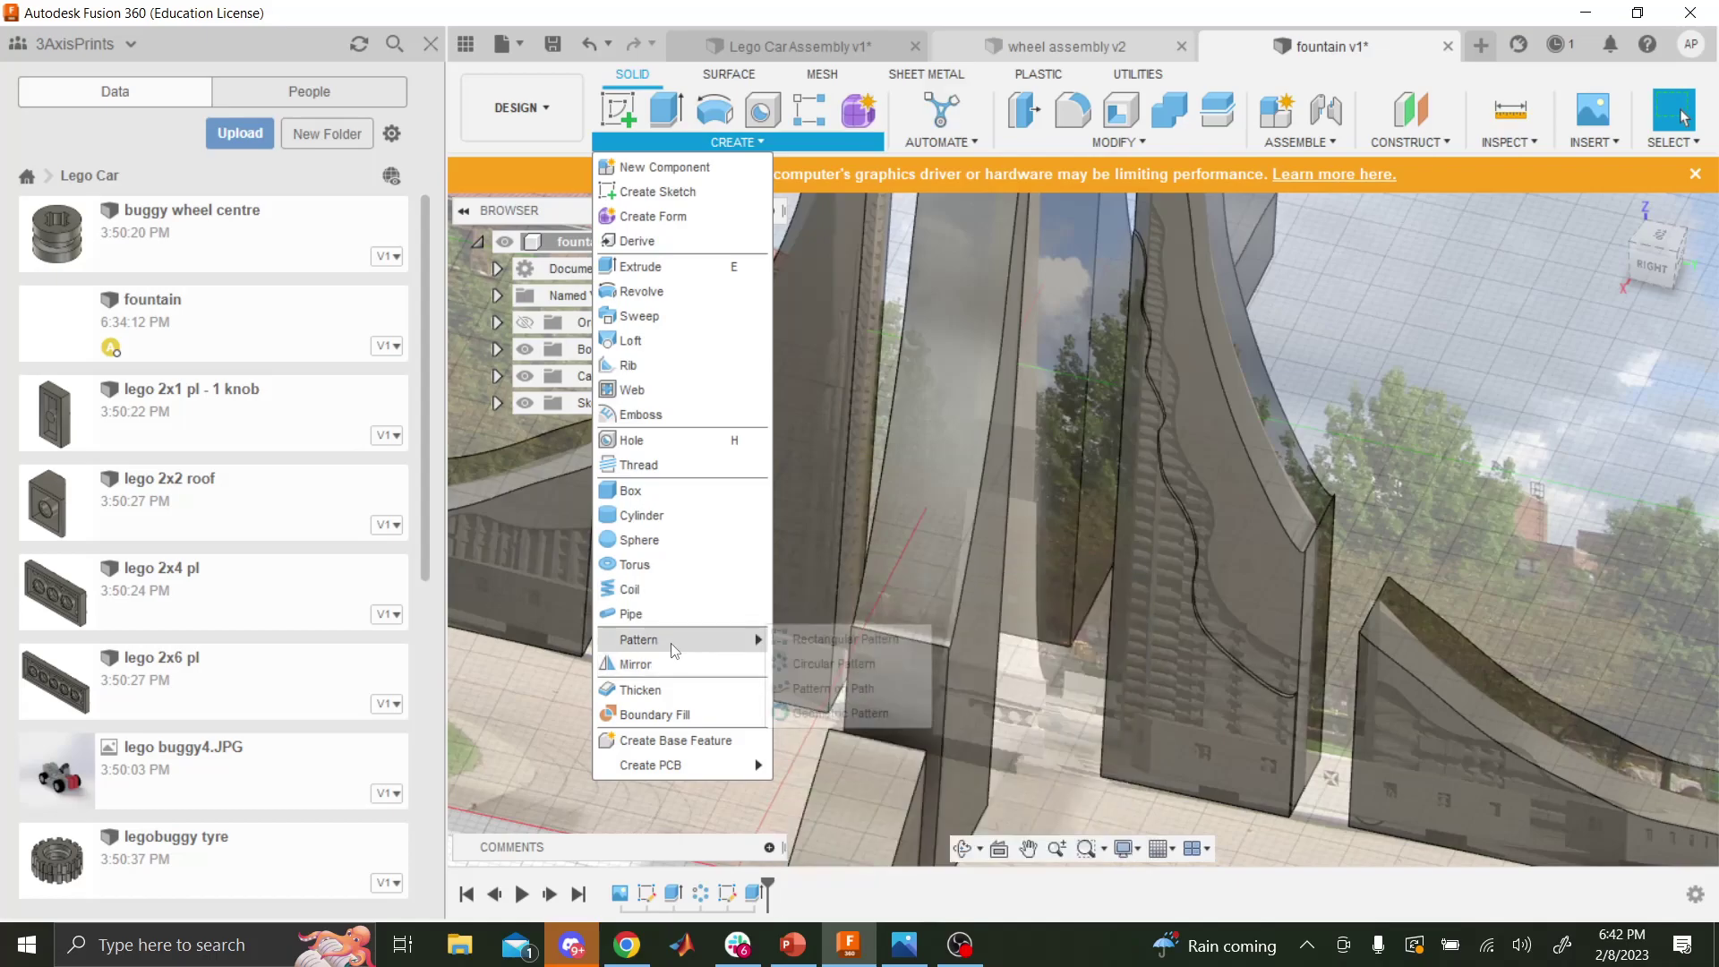
pyautogui.click(784, 660)
pyautogui.click(1151, 673)
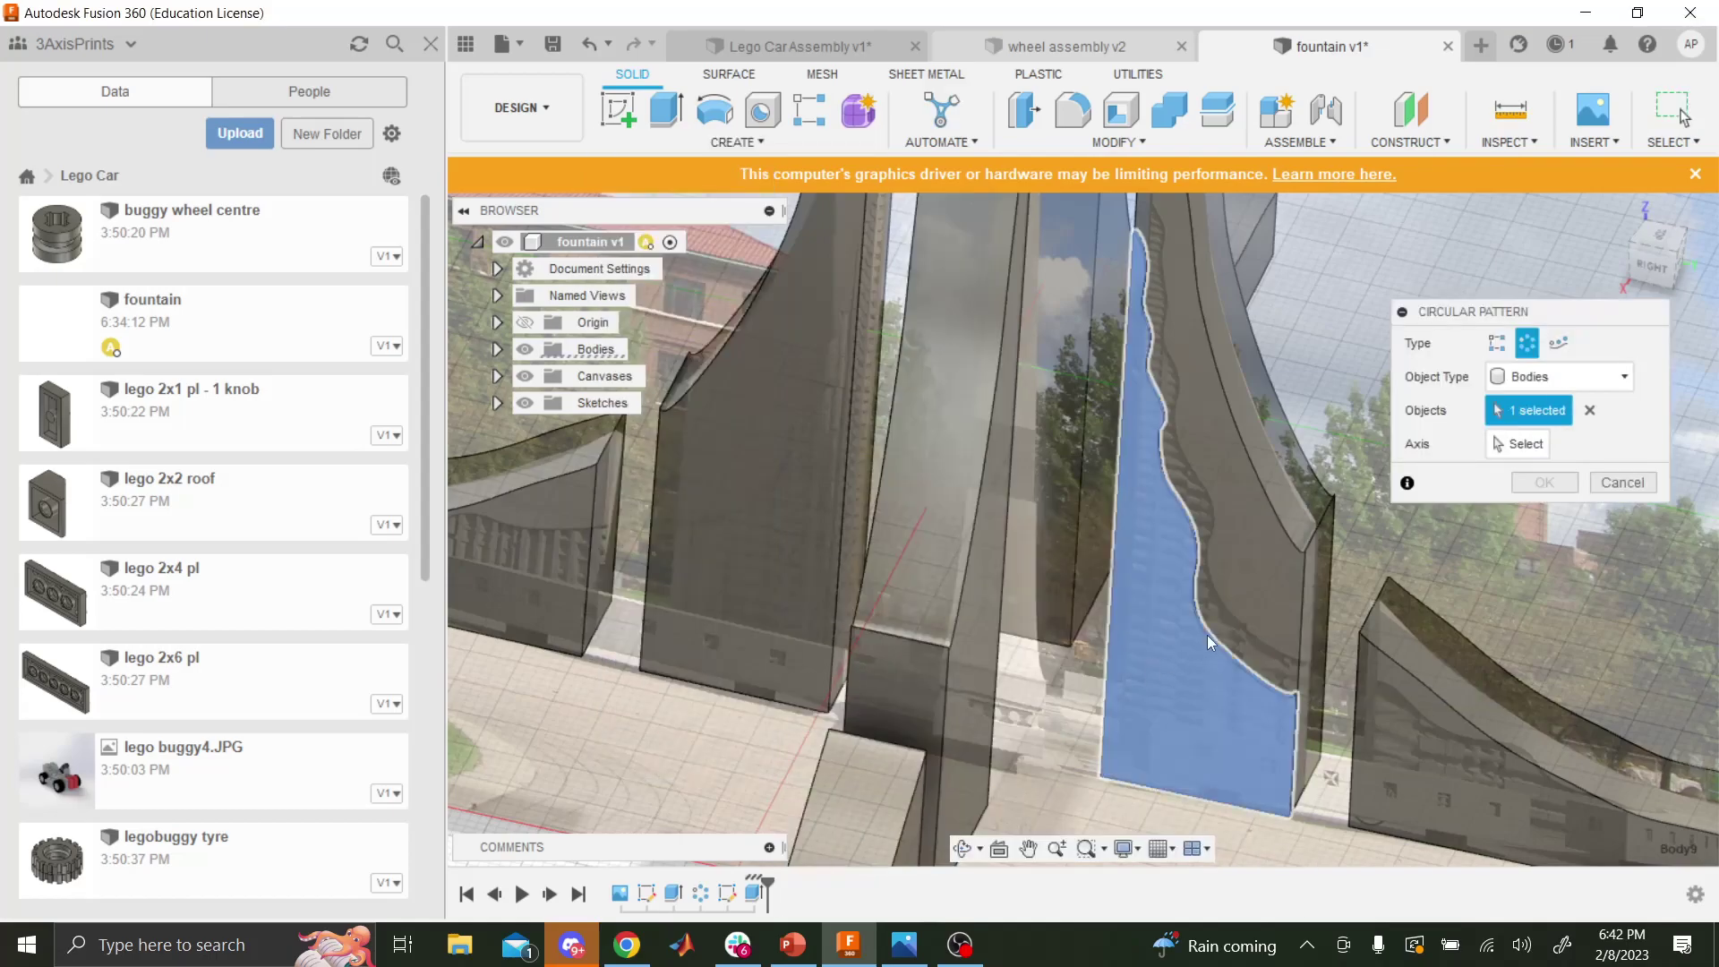
pyautogui.scroll(-5, 1207, 635)
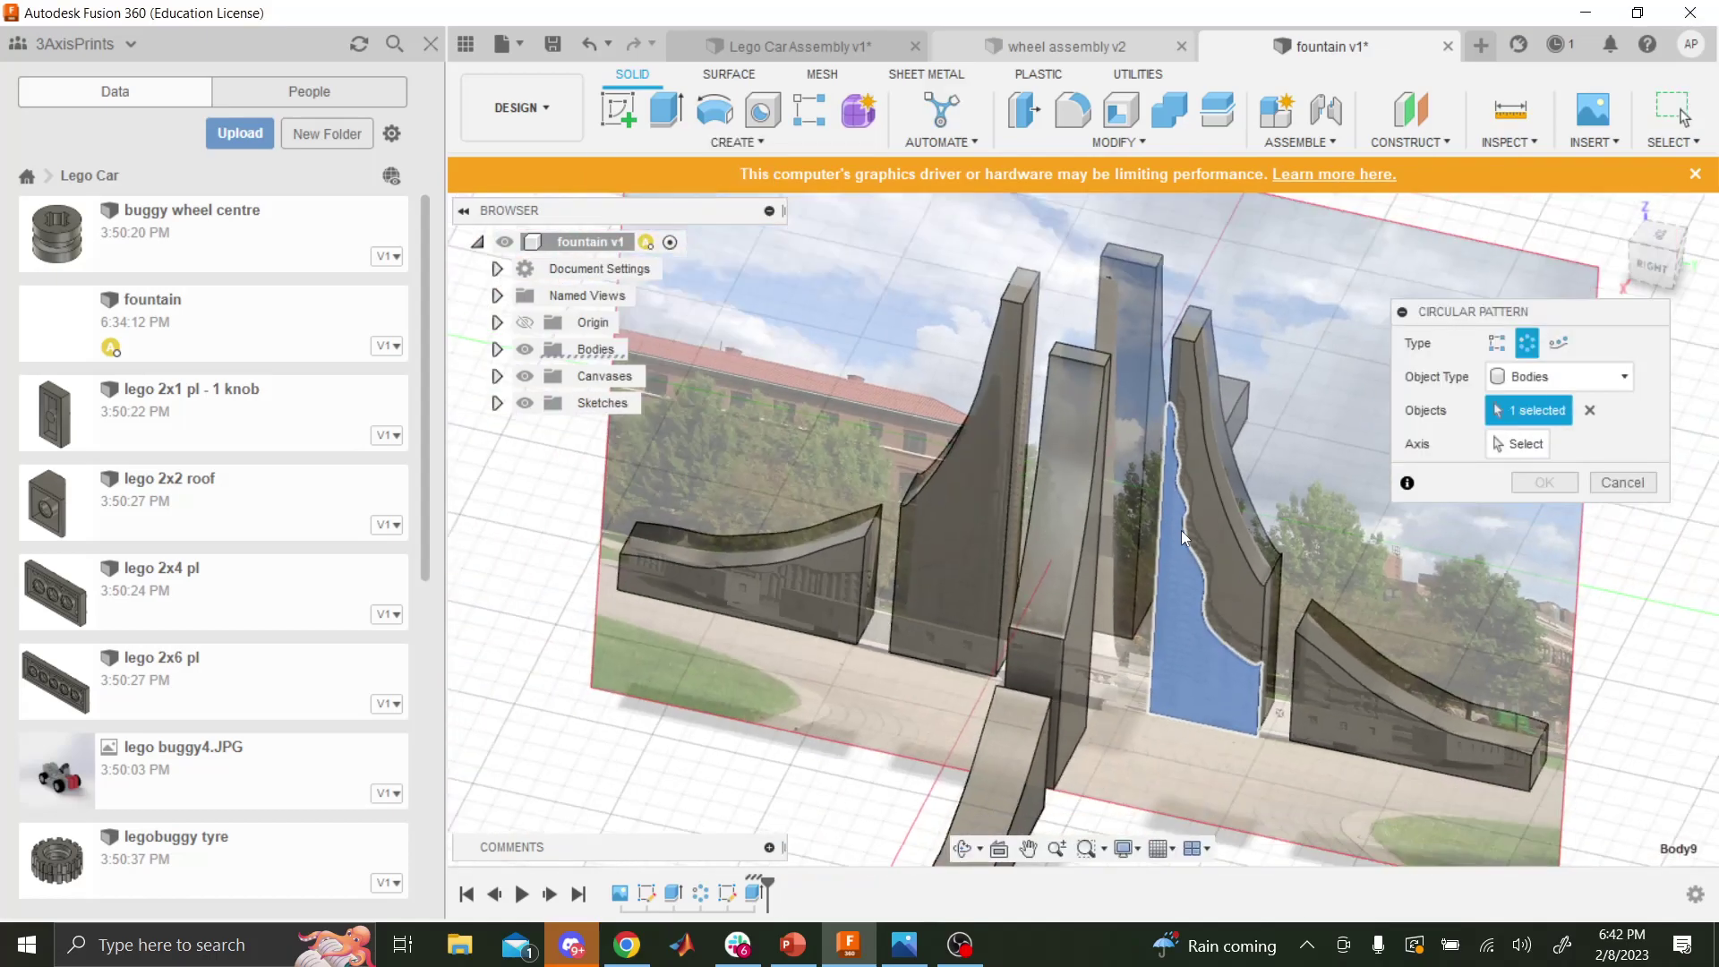
pyautogui.click(962, 848)
pyautogui.moveTo(1133, 437); pyautogui.dragTo(1085, 429)
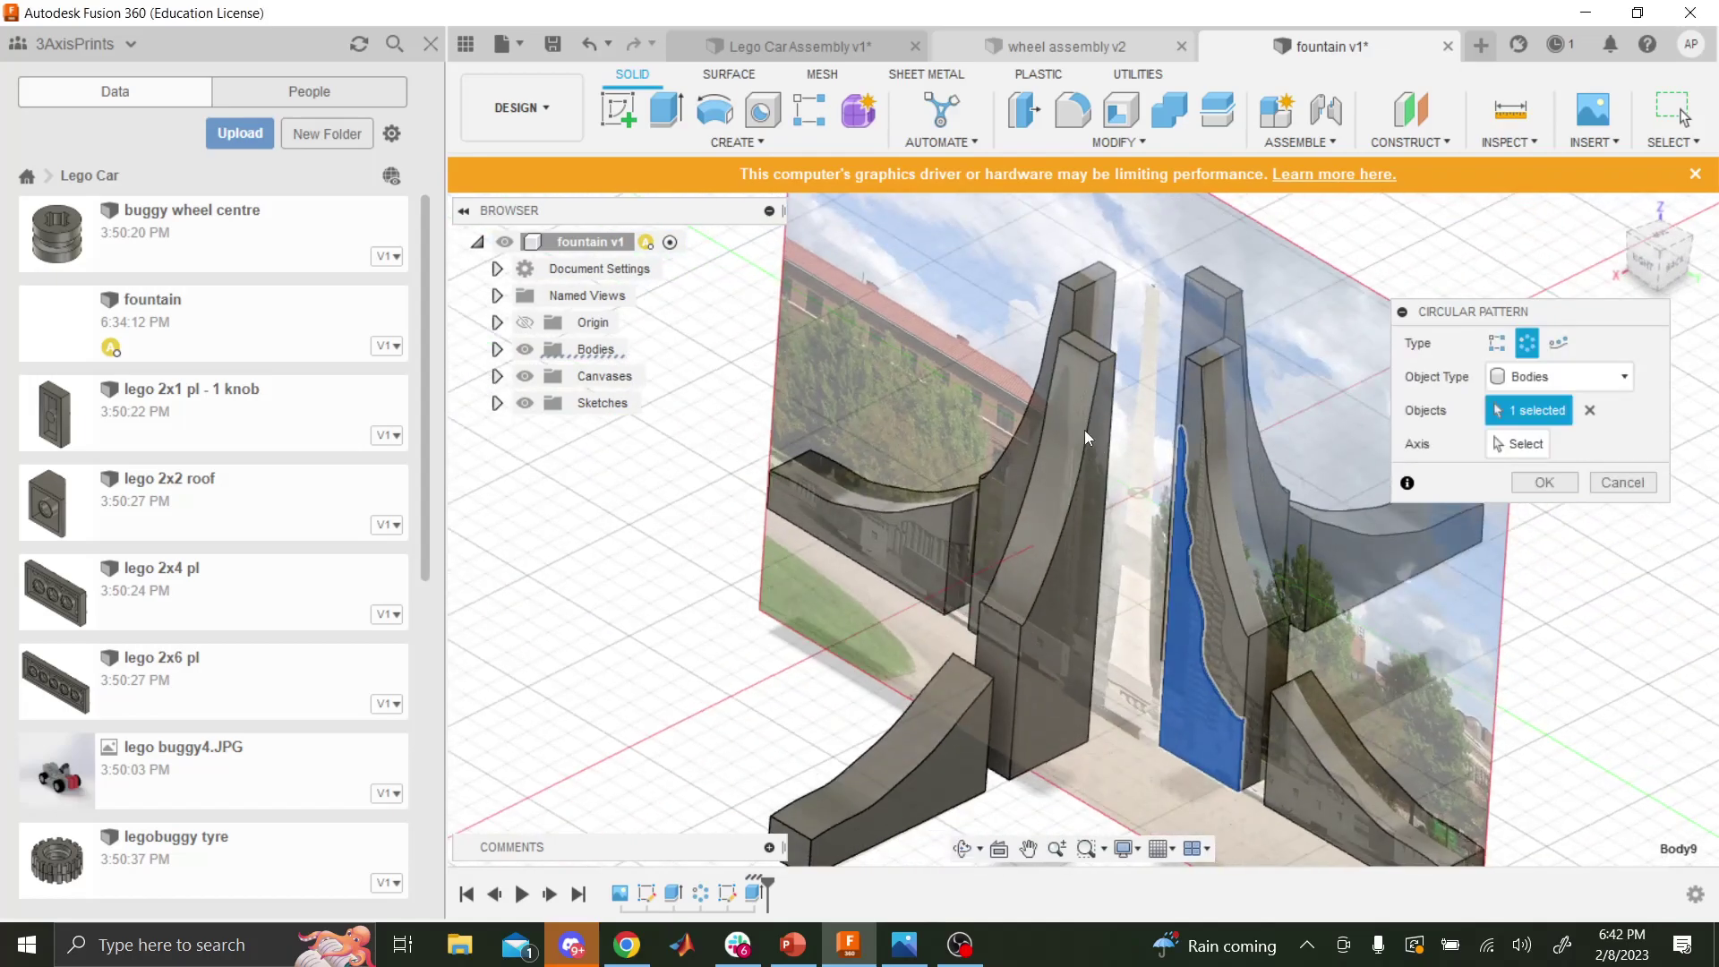
pyautogui.press('Escape')
# - Pattern the water body 4 times around the vertical Z axis and check the copies
pyautogui.click(1547, 445)
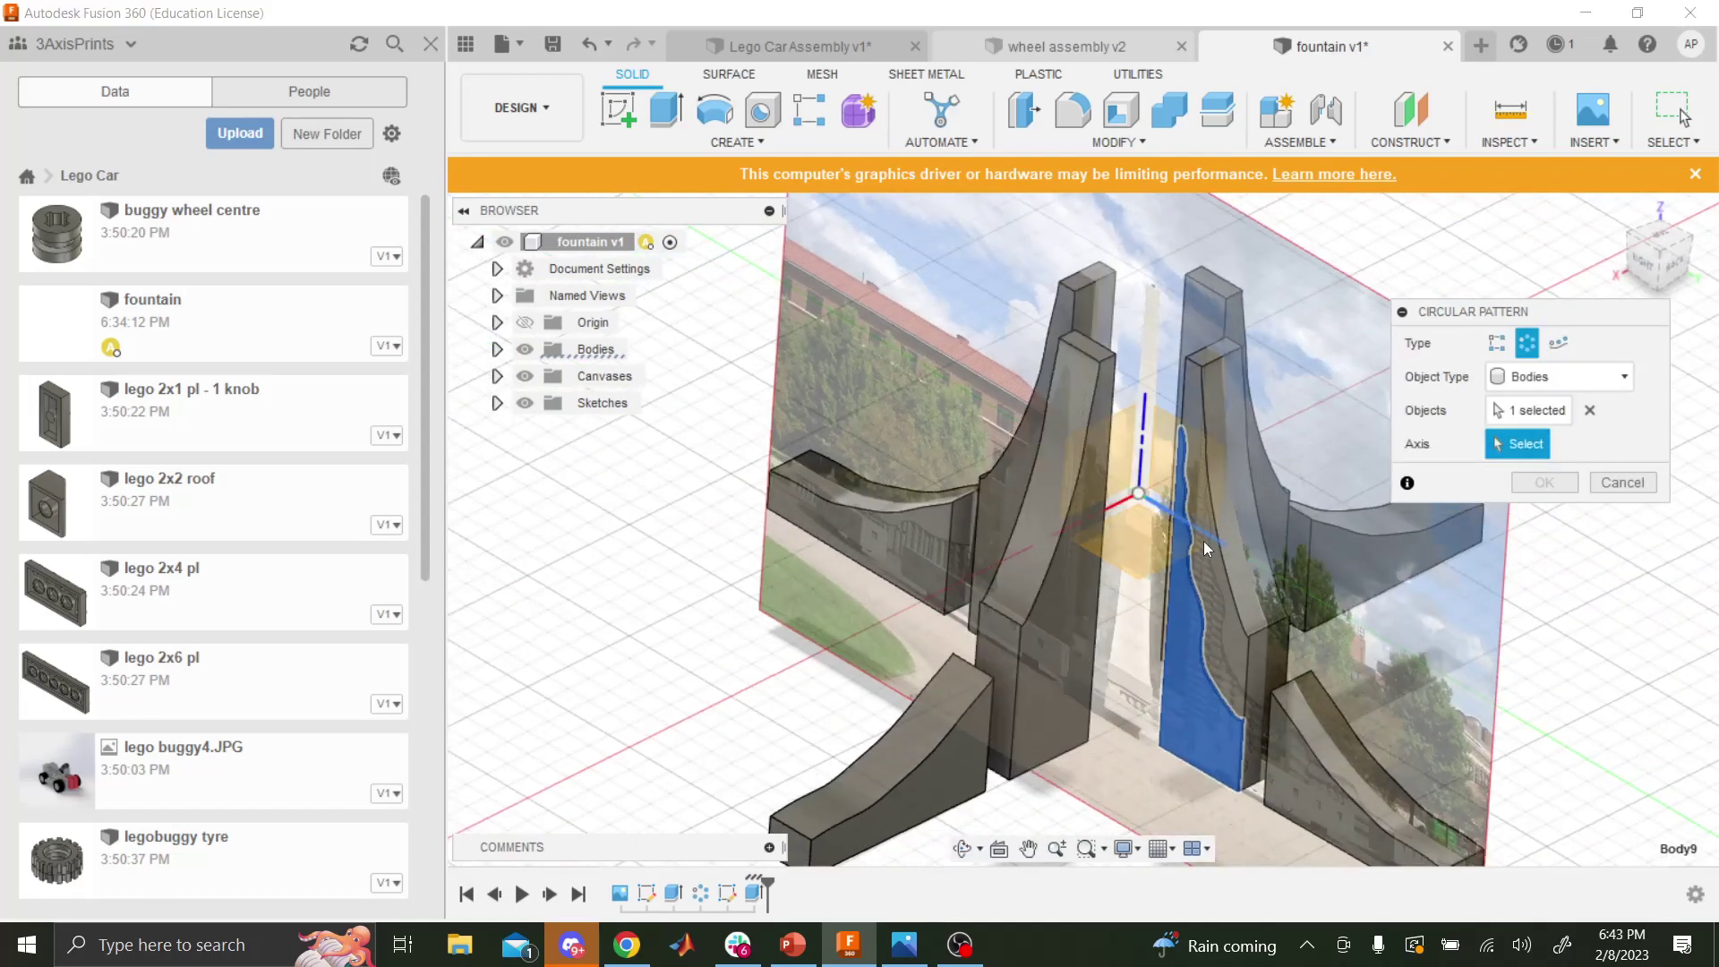
pyautogui.click(1140, 447)
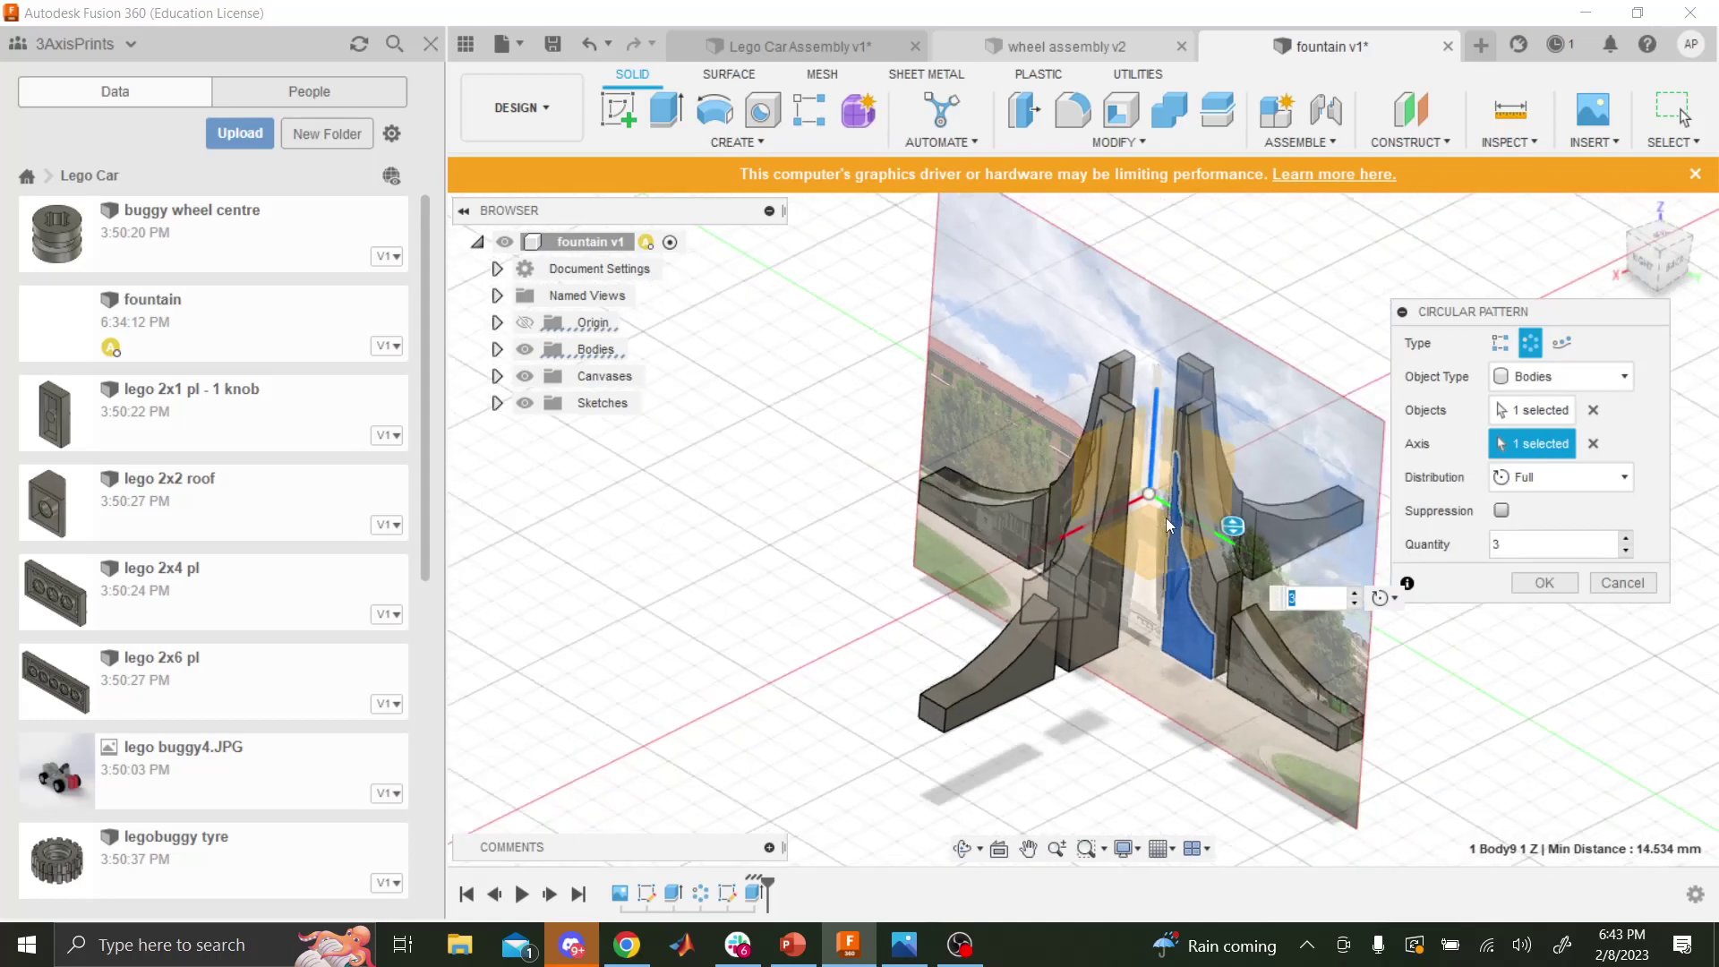
pyautogui.write('4')
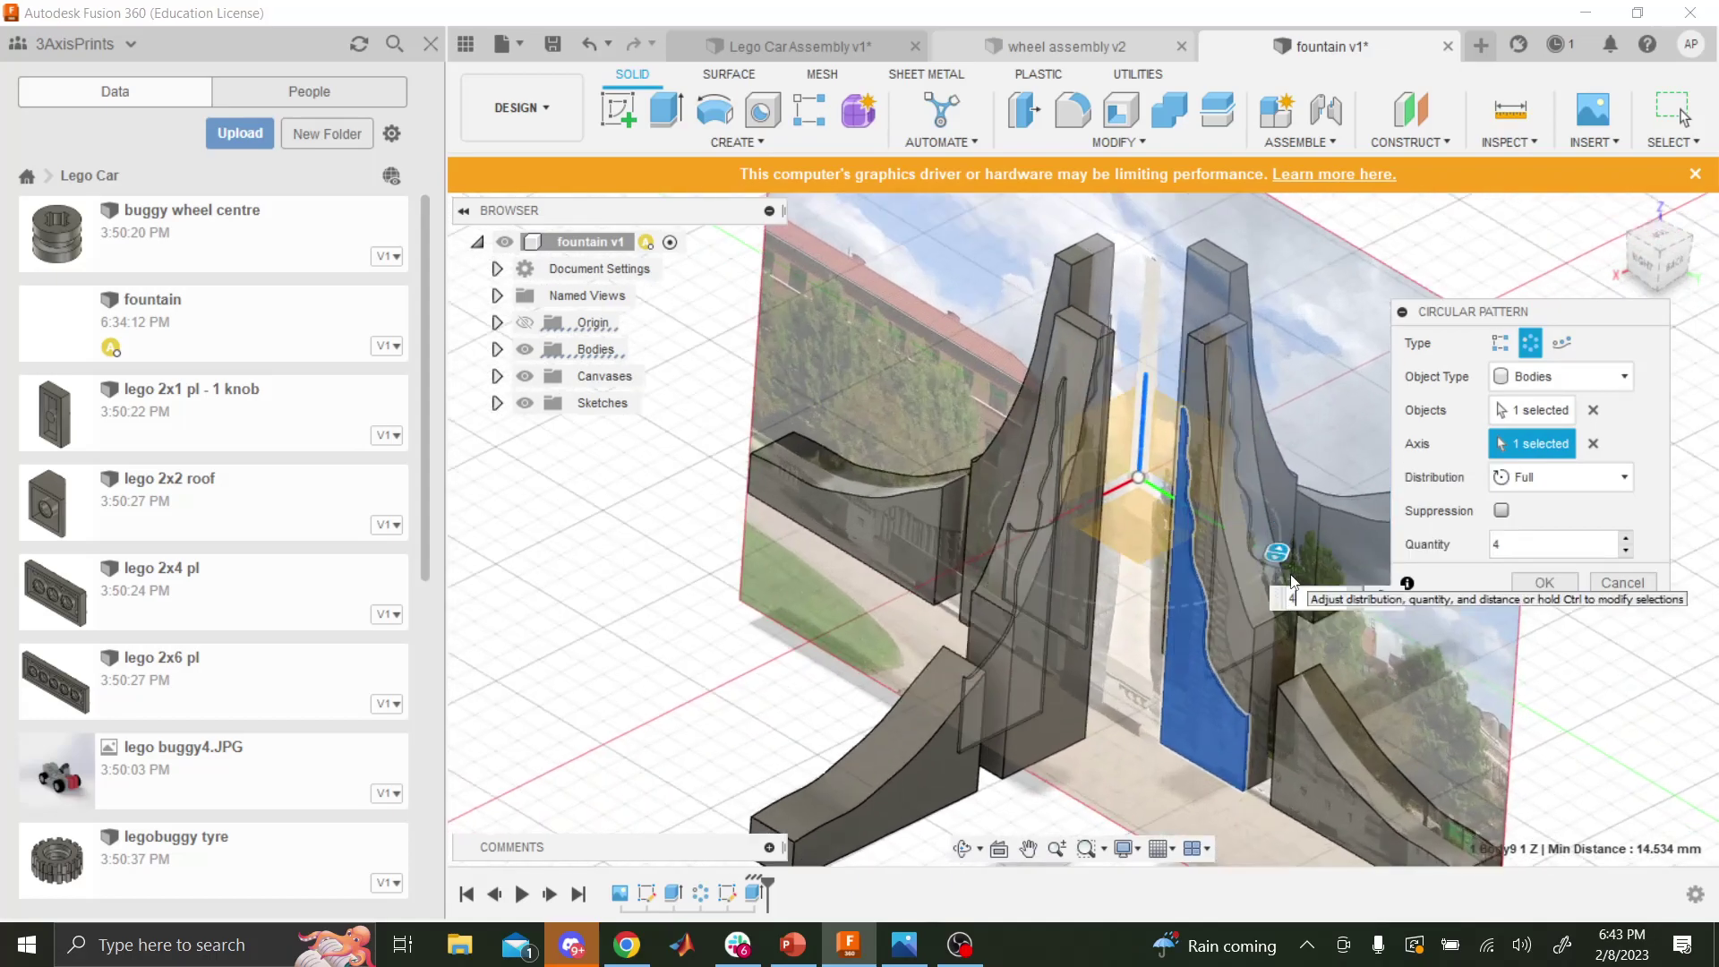
pyautogui.click(1542, 583)
pyautogui.click(962, 848)
pyautogui.moveTo(1030, 699); pyautogui.dragTo(695, 448)
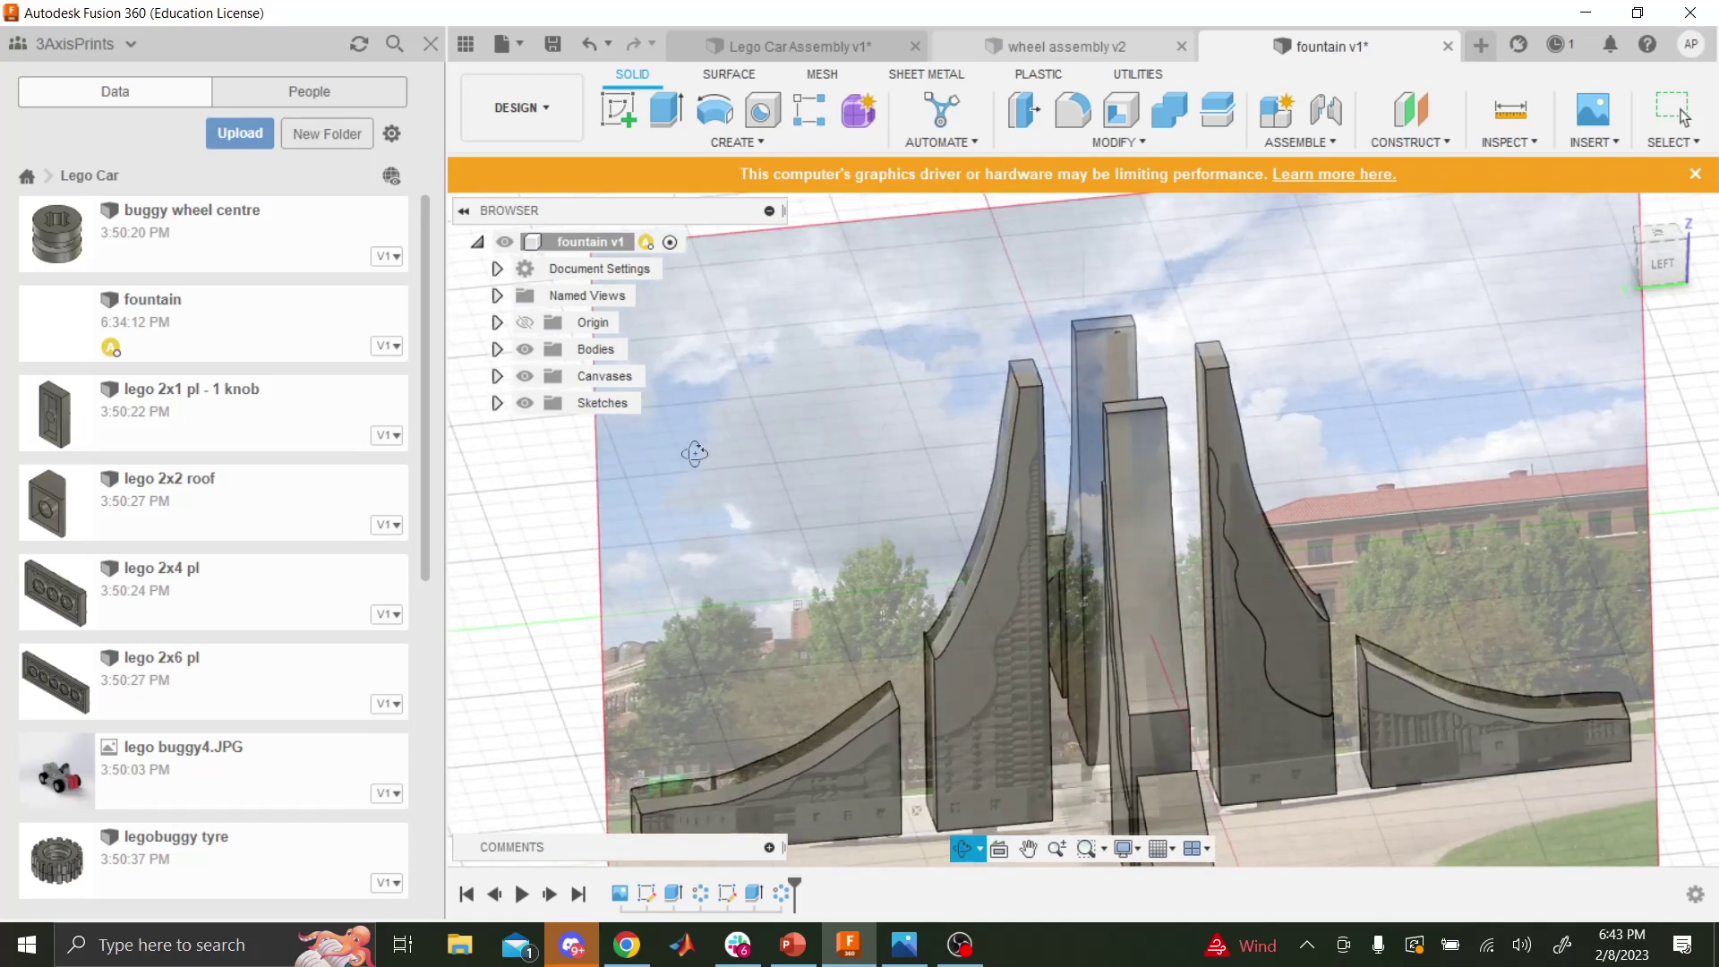
# - Hide the Purdue_Engineering_Fountain canvas under Canvases, viewing the fountain from an angled front
pyautogui.moveTo(1112, 606); pyautogui.dragTo(983, 624)
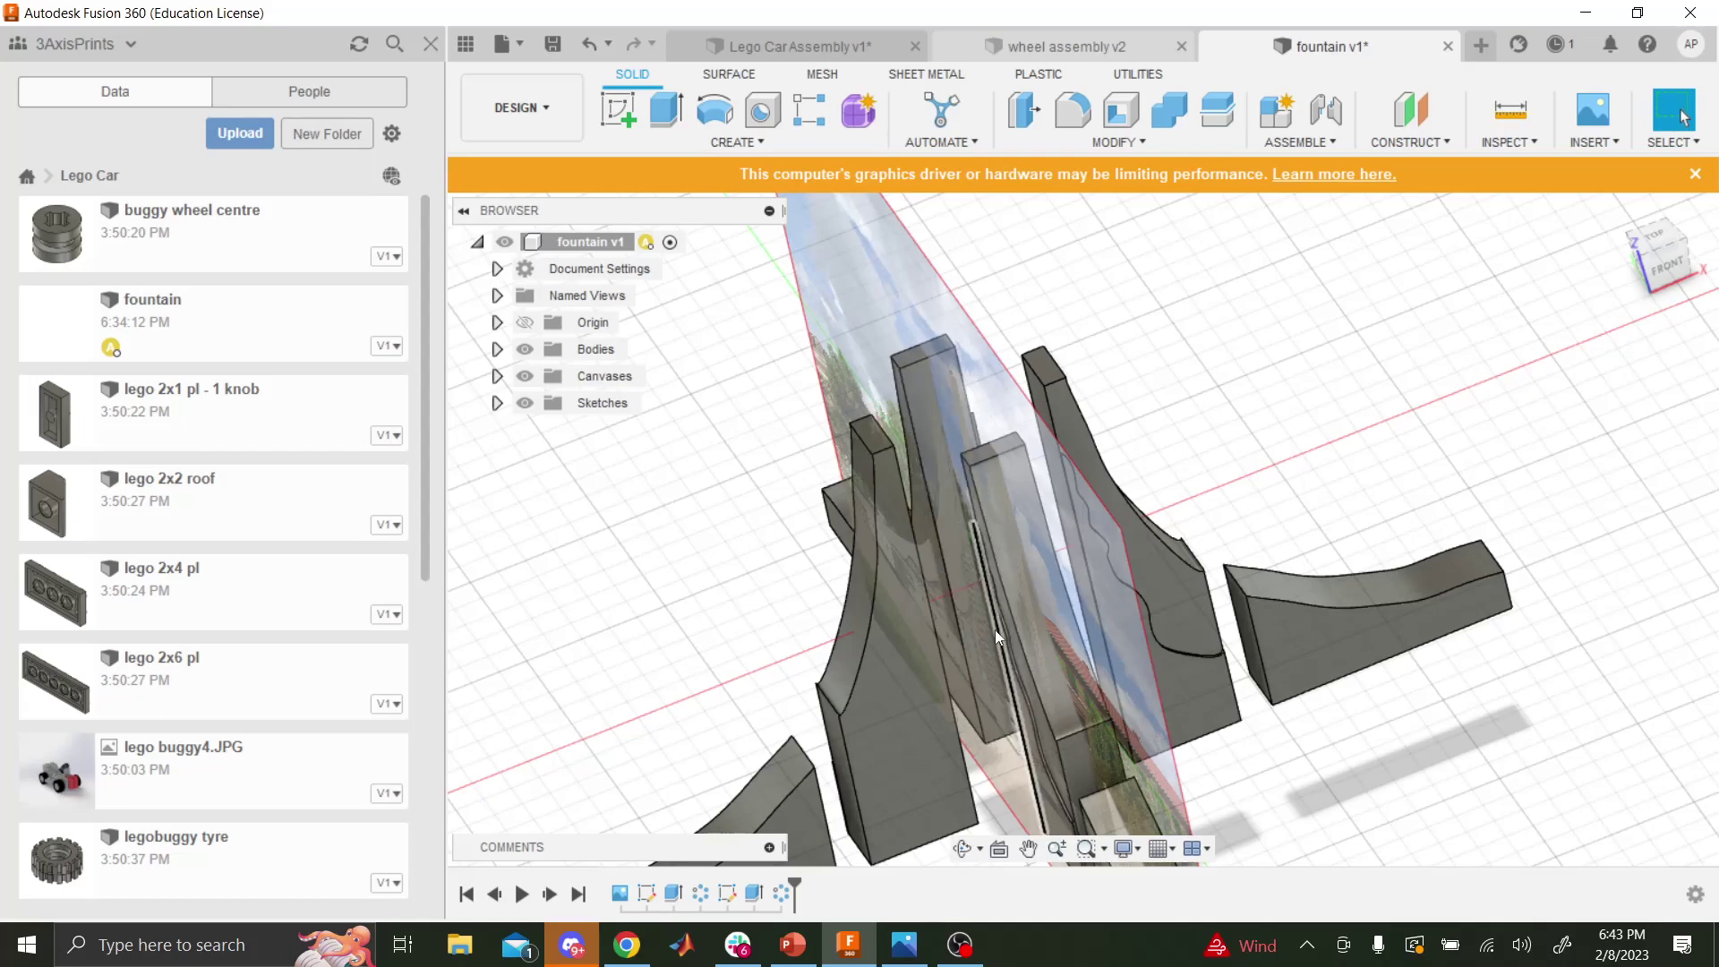
pyautogui.click(981, 856)
pyautogui.click(982, 858)
pyautogui.moveTo(967, 680); pyautogui.dragTo(1032, 649)
pyautogui.scroll(-5, 1094, 606)
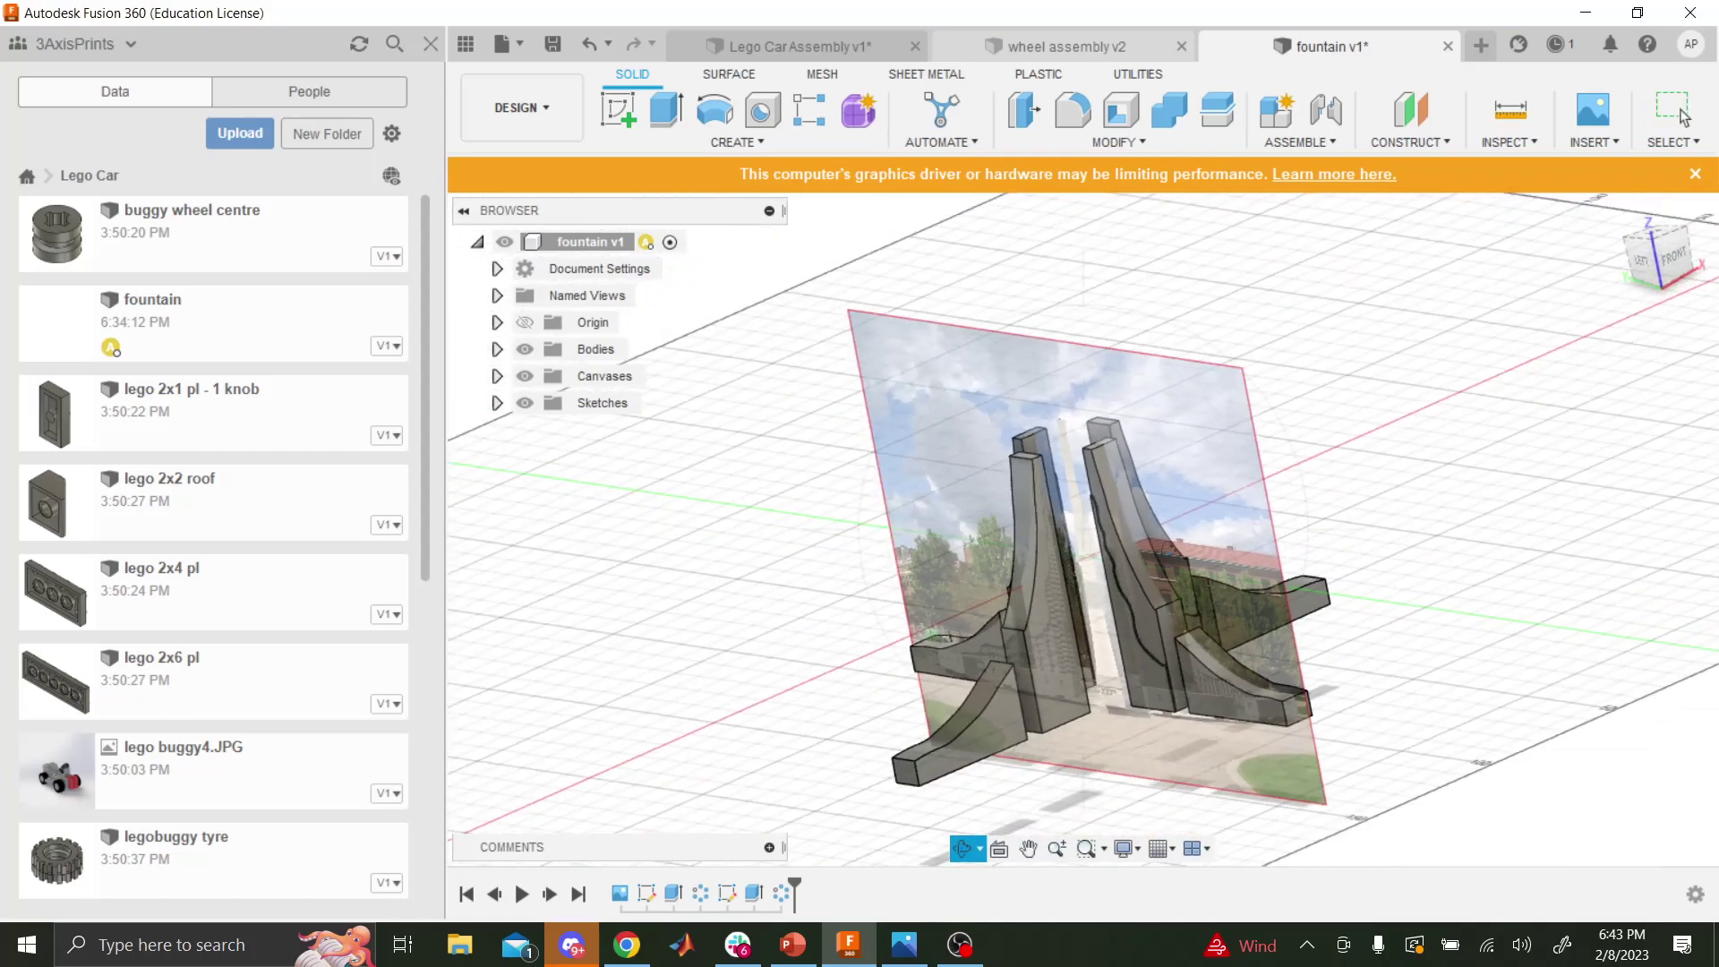
pyautogui.click(497, 376)
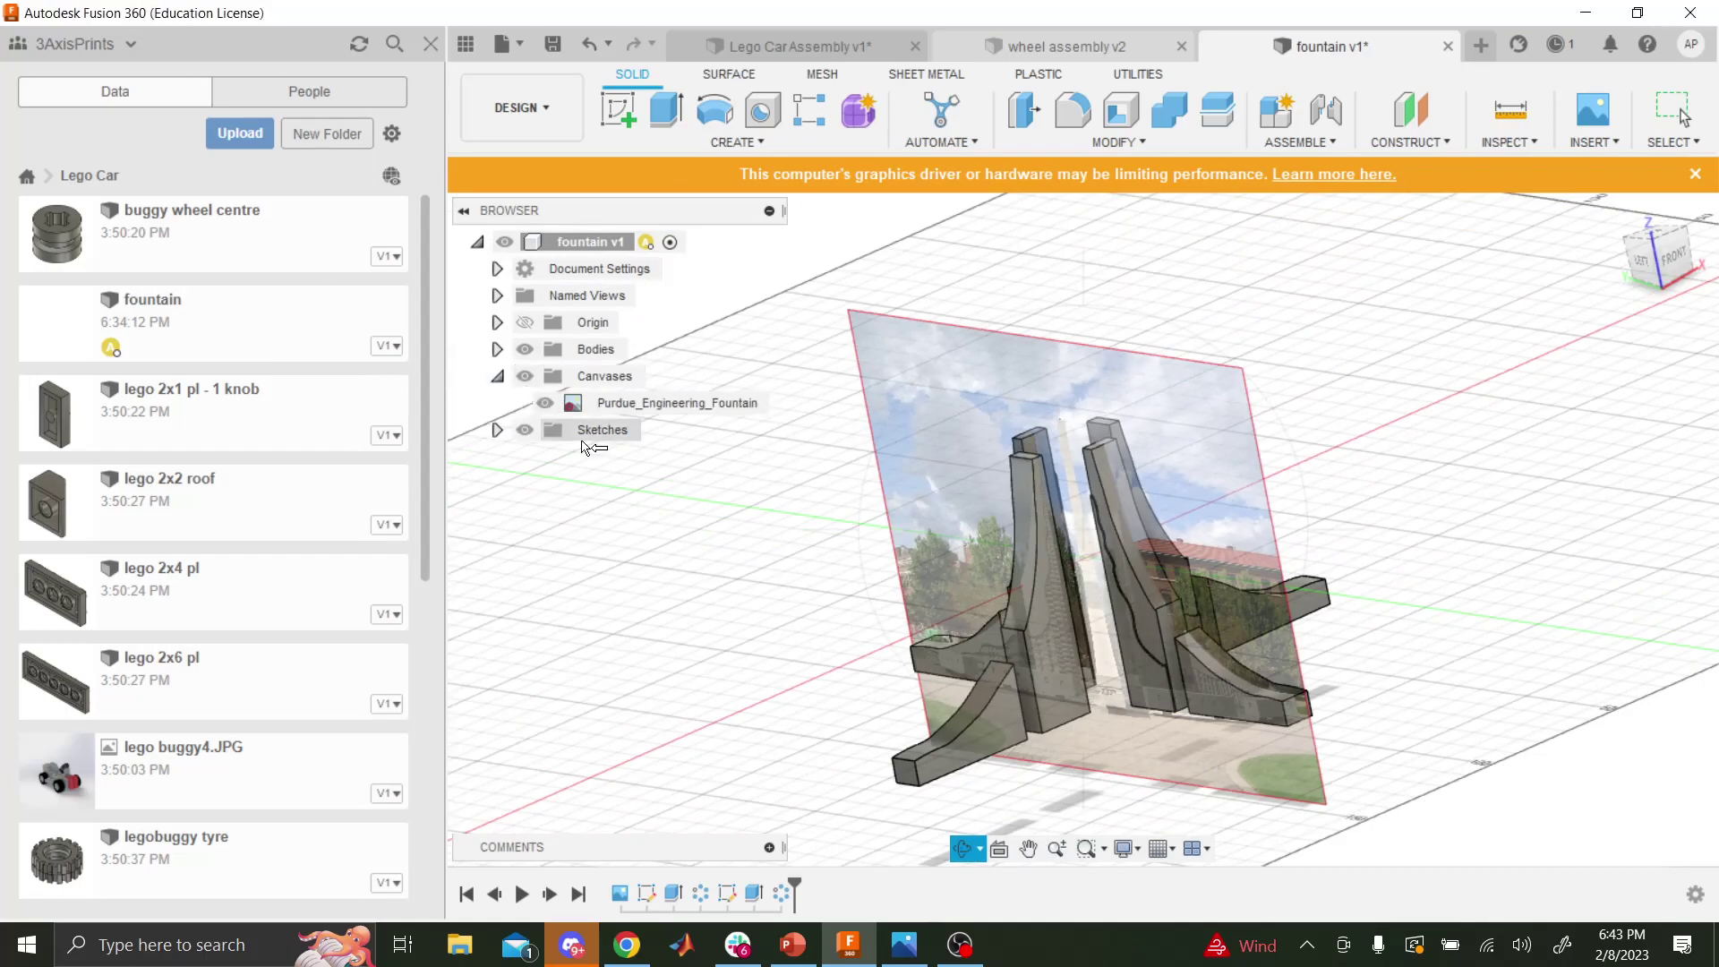
pyautogui.click(545, 403)
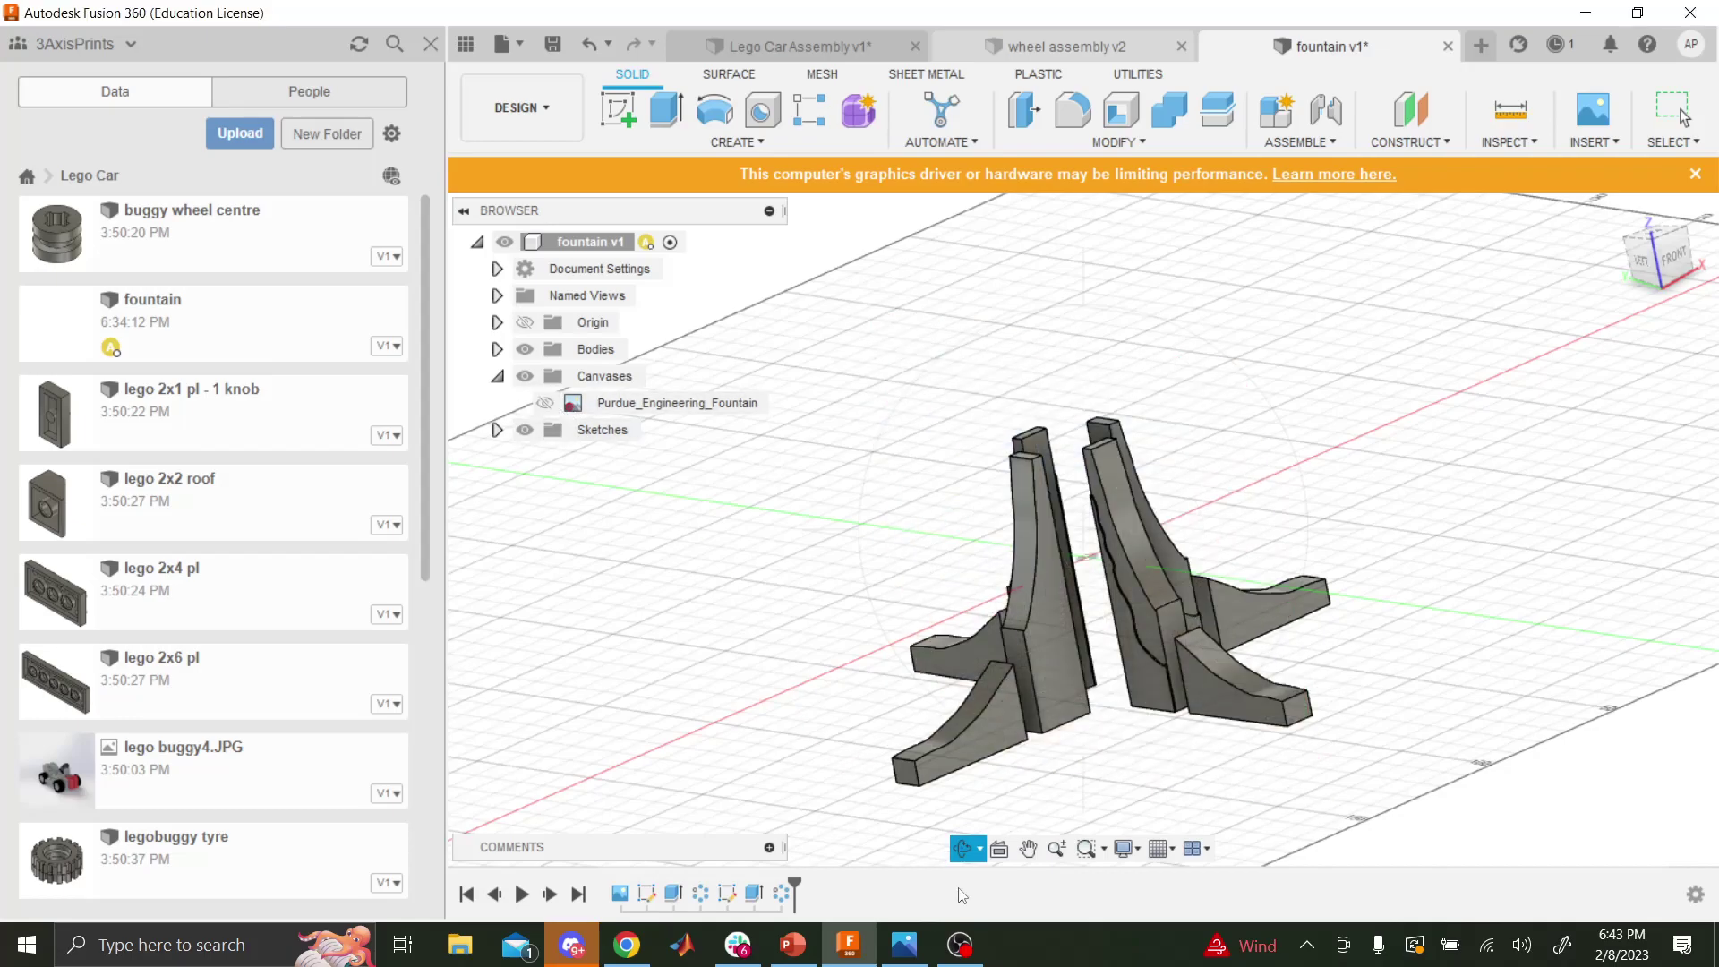
pyautogui.click(962, 848)
pyautogui.moveTo(940, 680); pyautogui.dragTo(1071, 706)
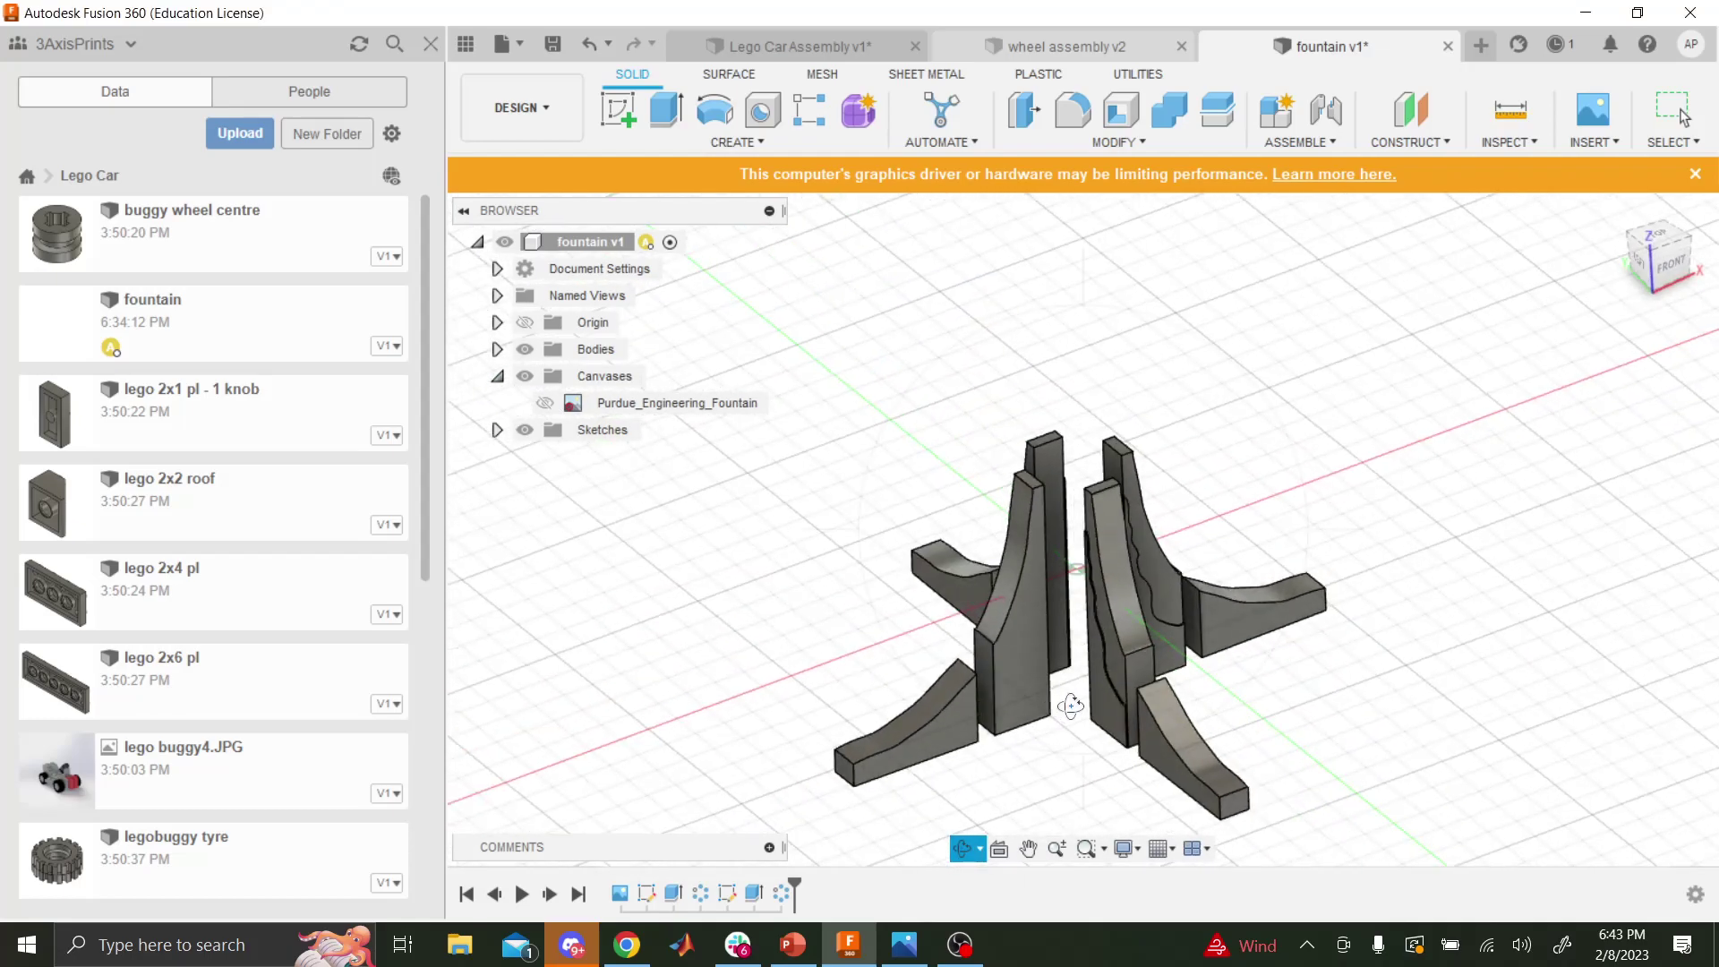
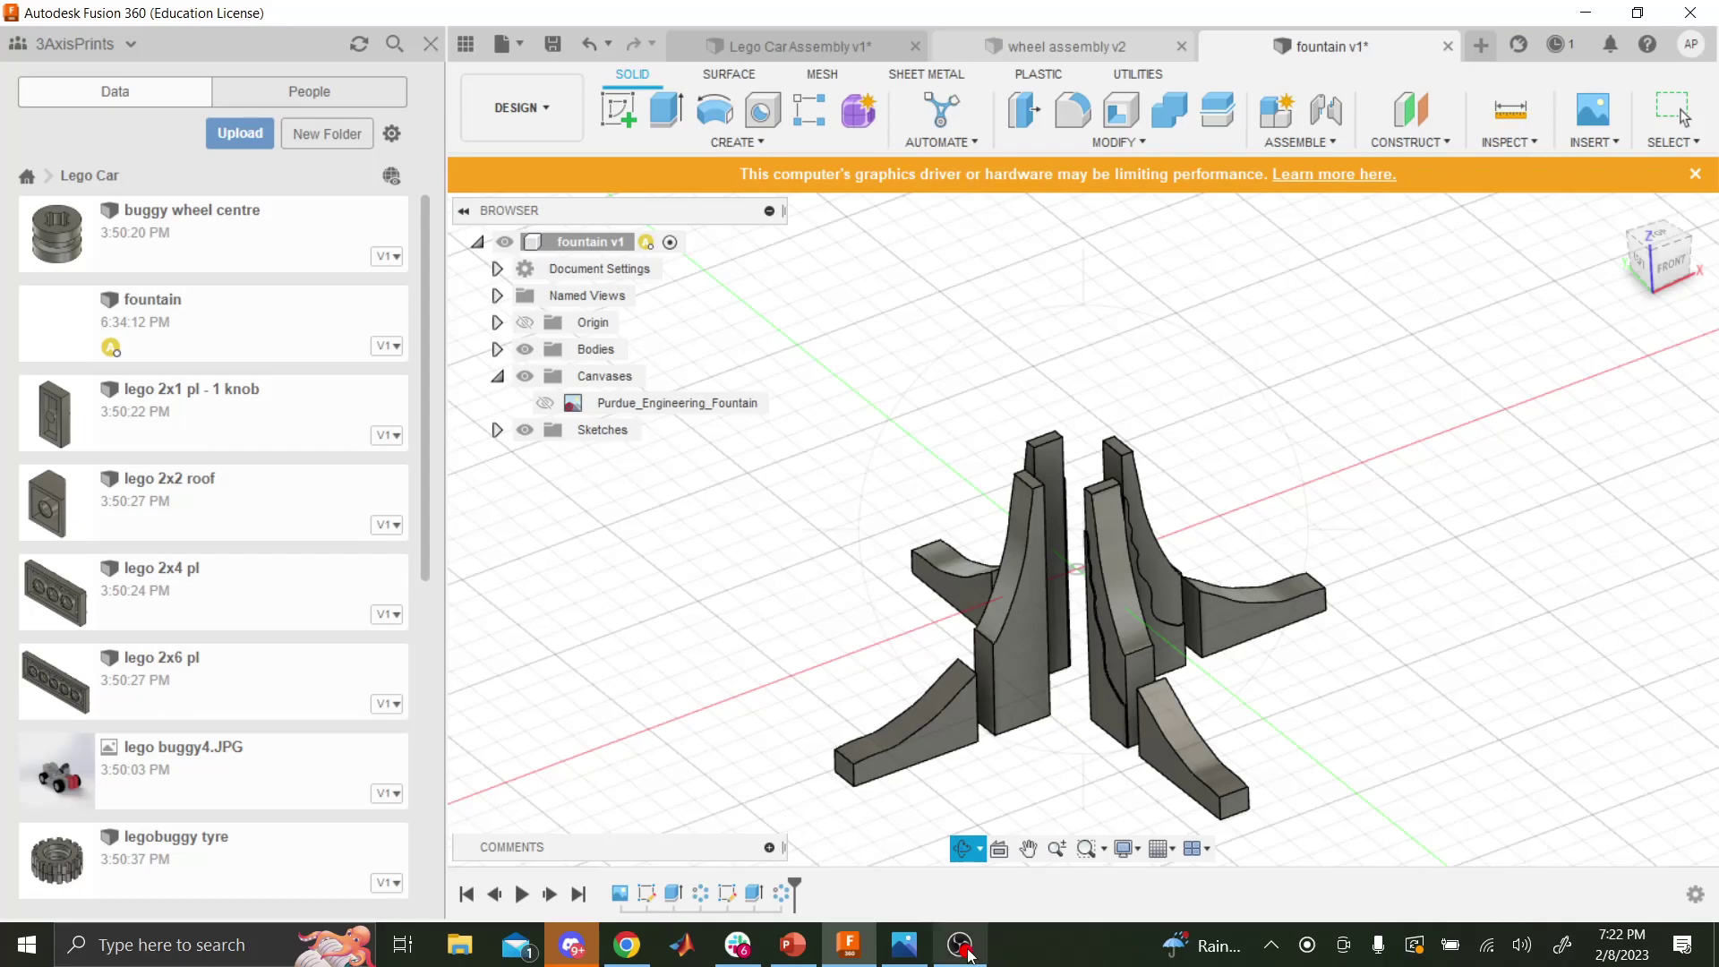
pyautogui.moveTo(965, 951)
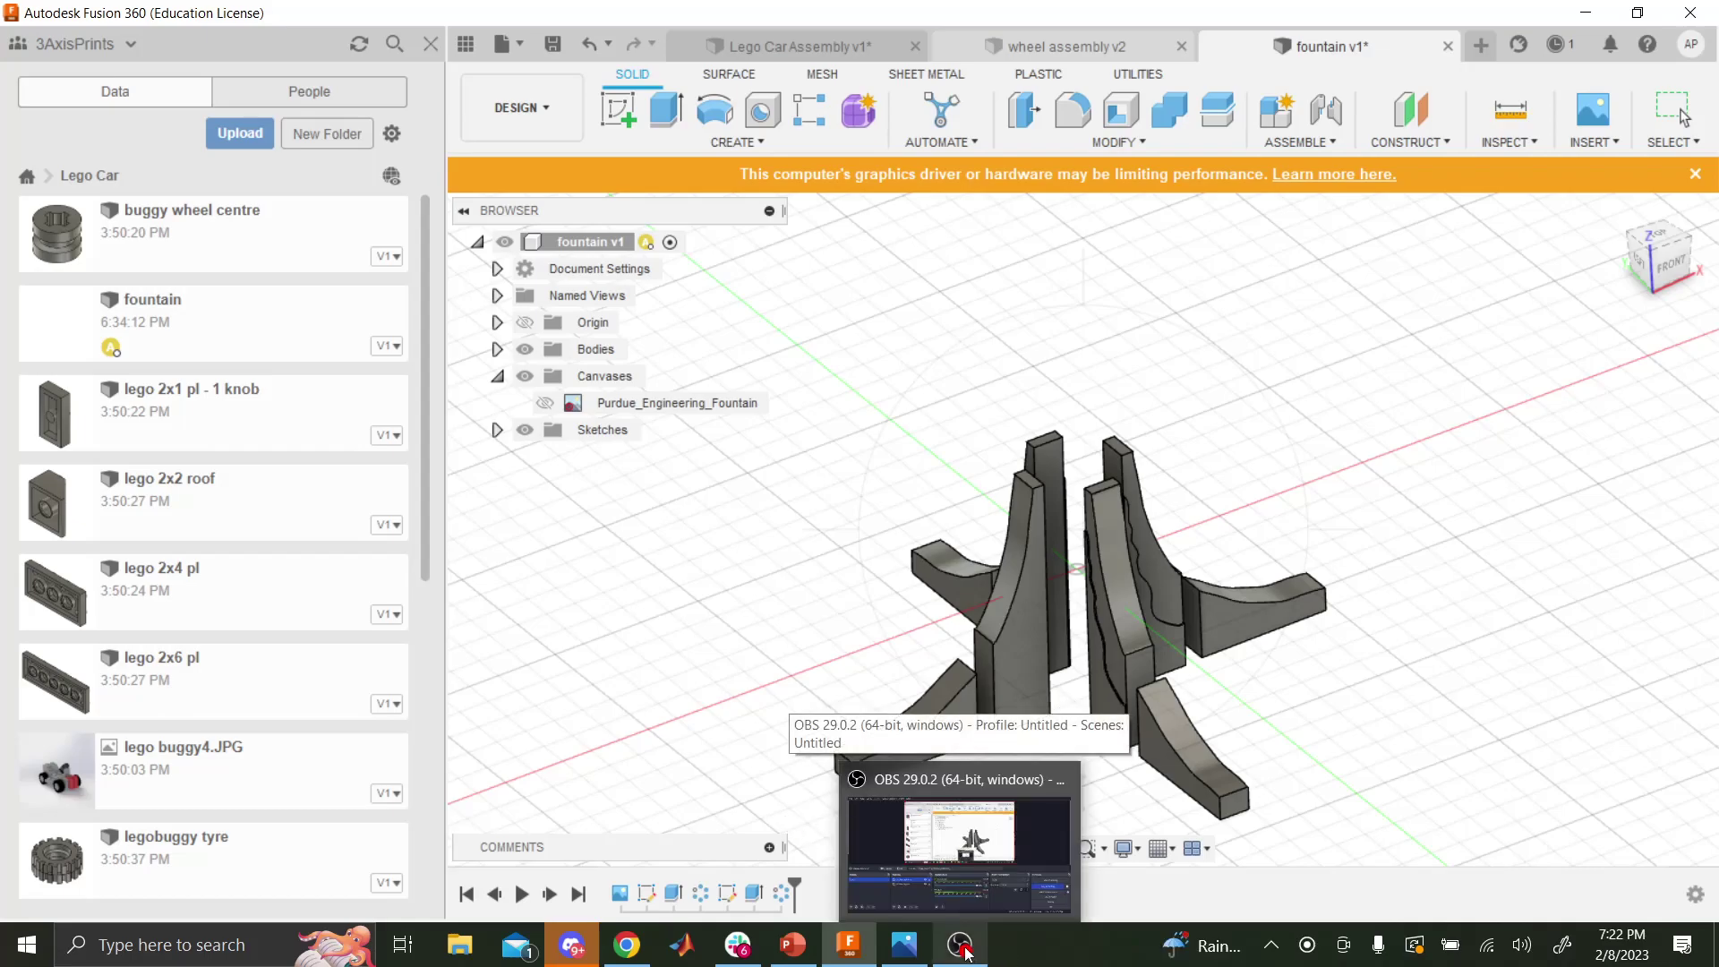